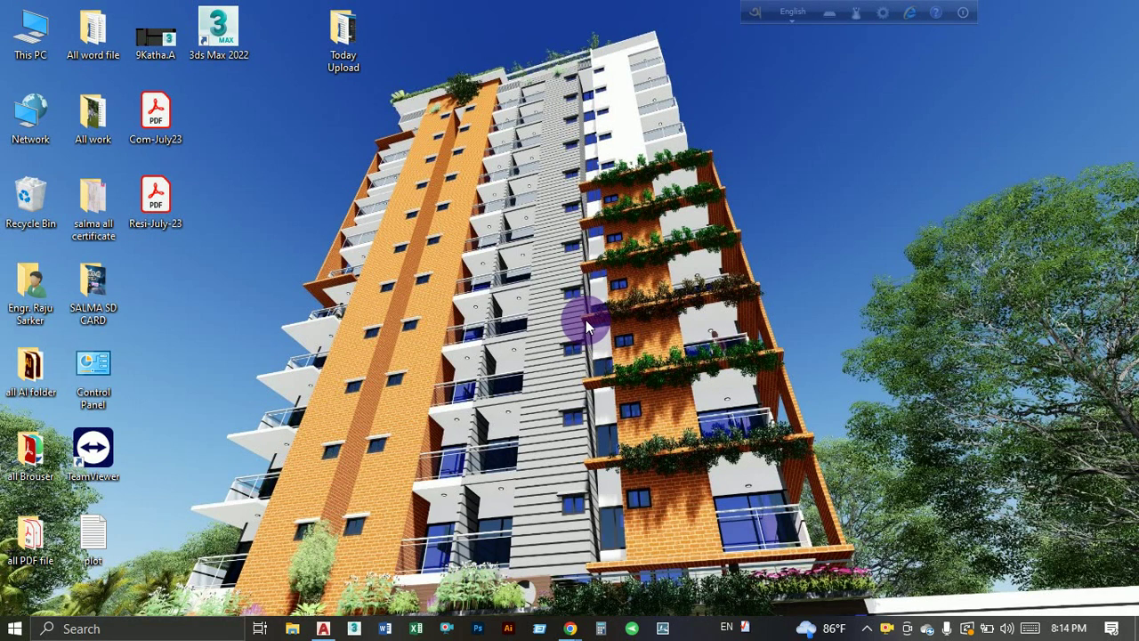
Refresh the desktop and open This PC in File Explorer.
right_click(559, 312)
click(585, 357)
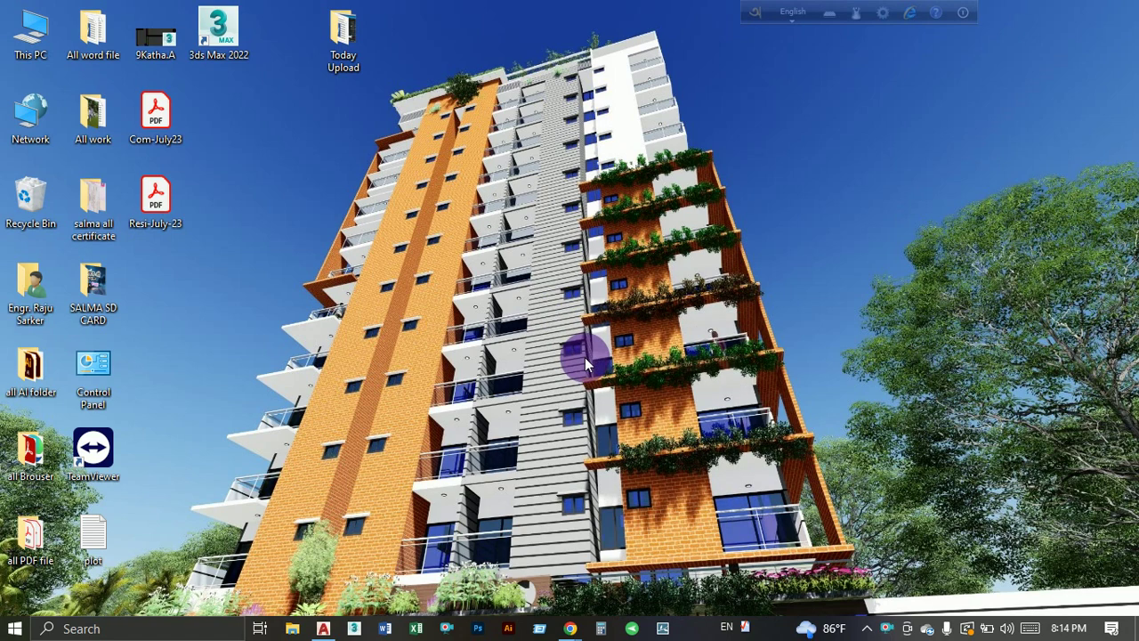
double_click(35, 43)
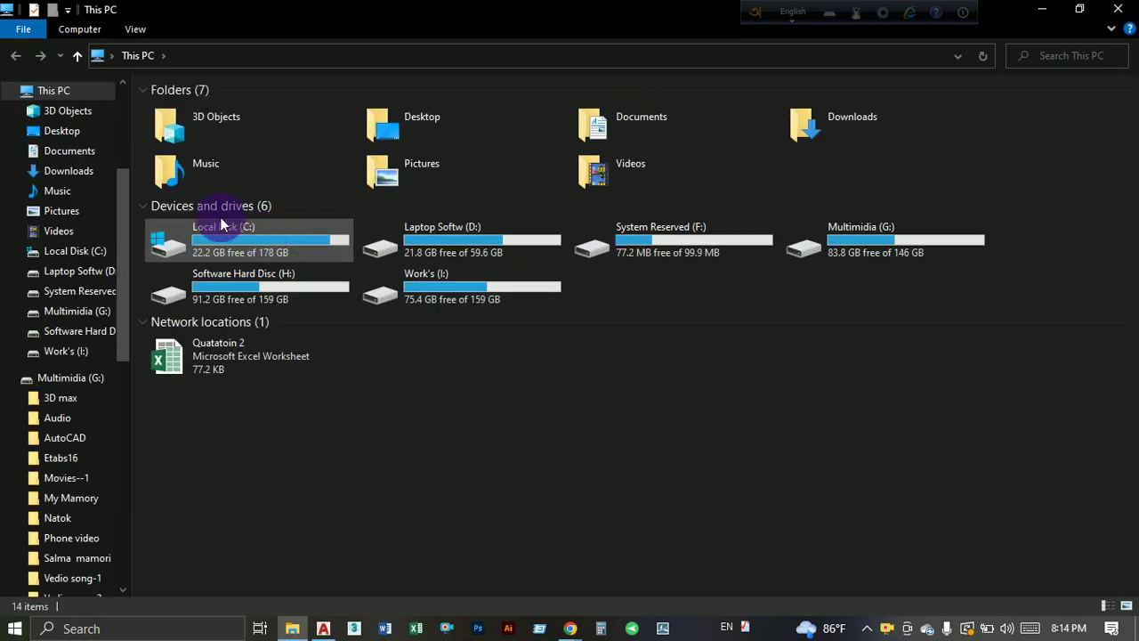
Open the WhatsApp floor plan photo from Downloads, zoom and pan over it, then close Photos.
double_click(825, 121)
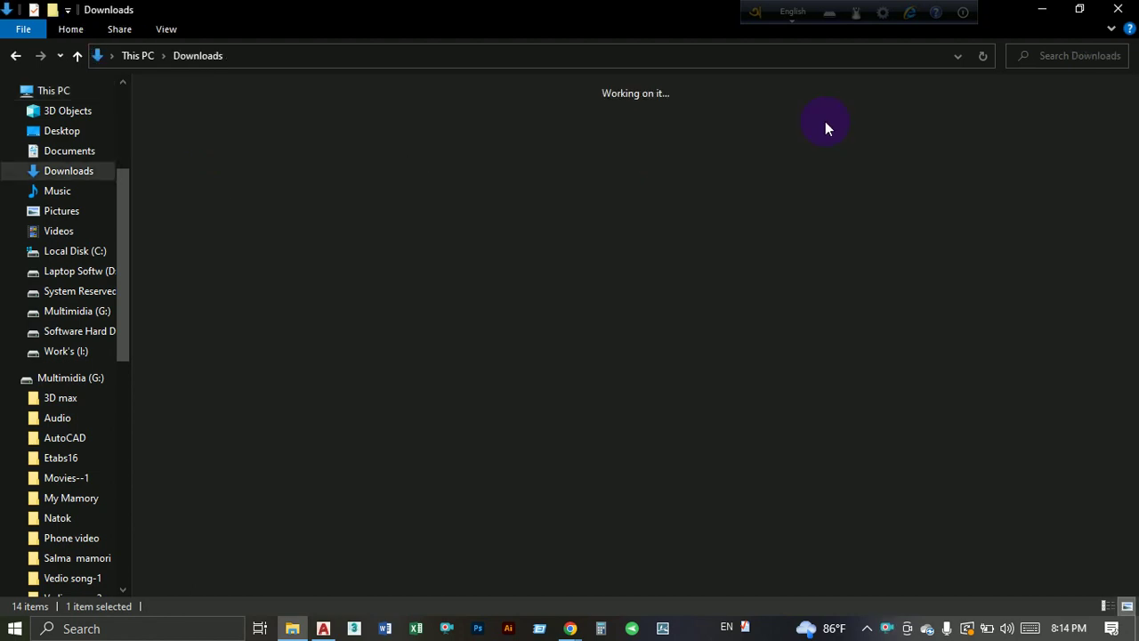
double_click(183, 160)
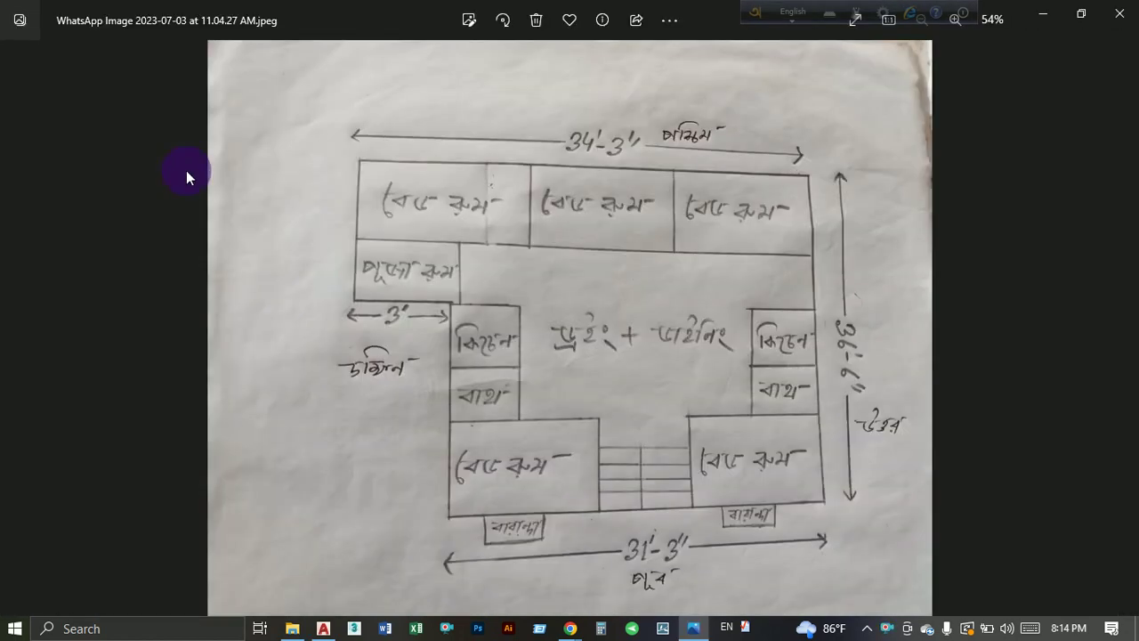
scroll(598, 328, up, 3)
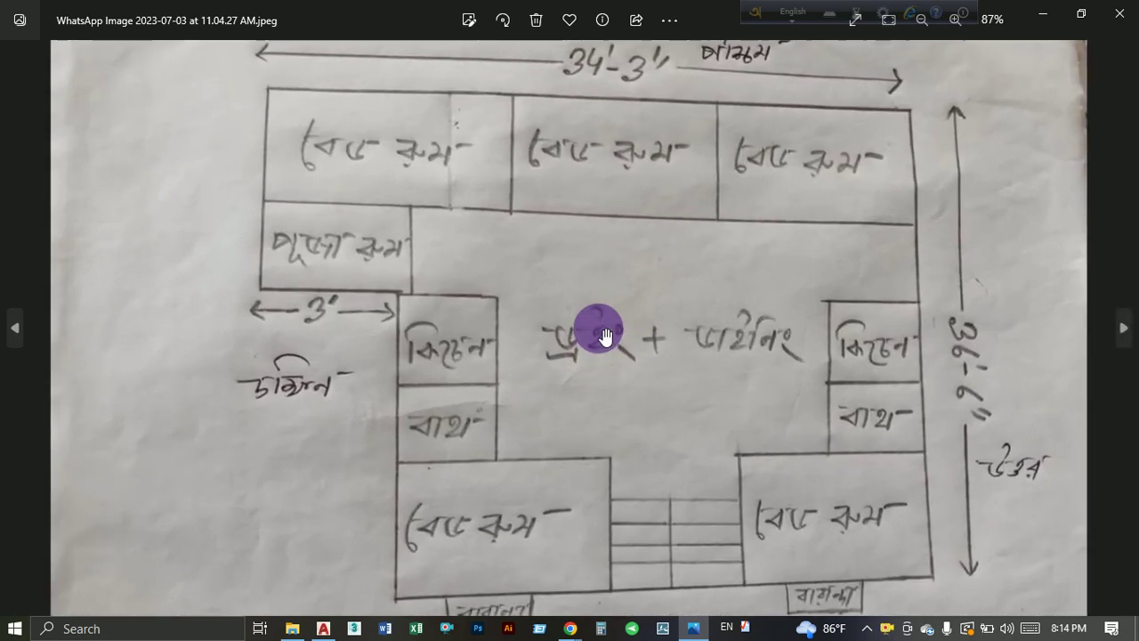
scroll(601, 314, down, 1)
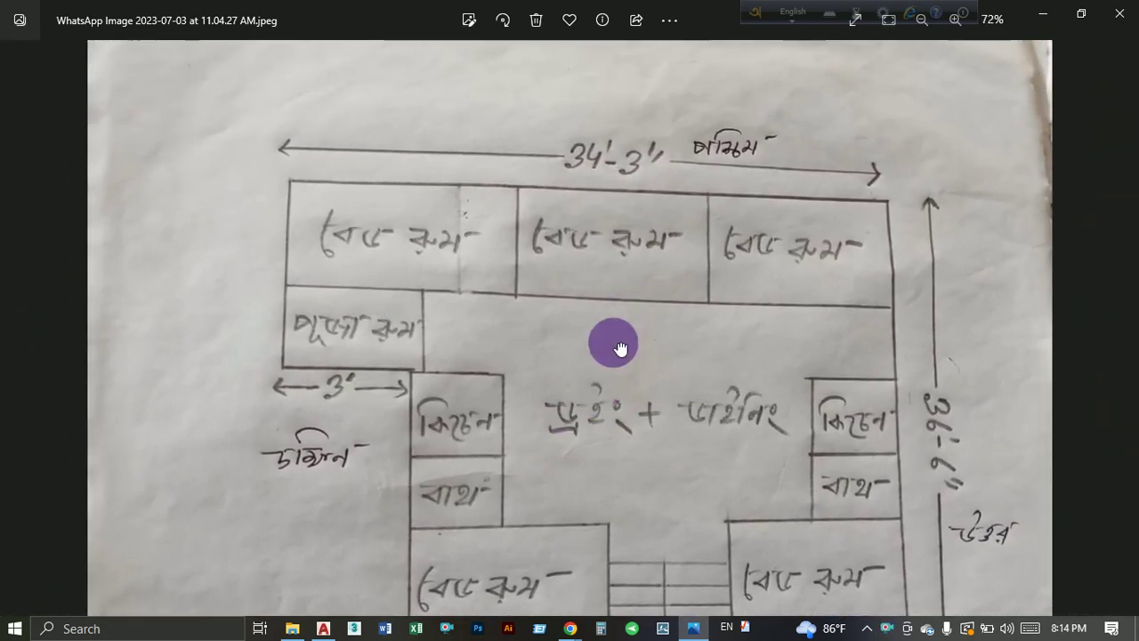
scroll(617, 344, up, 1)
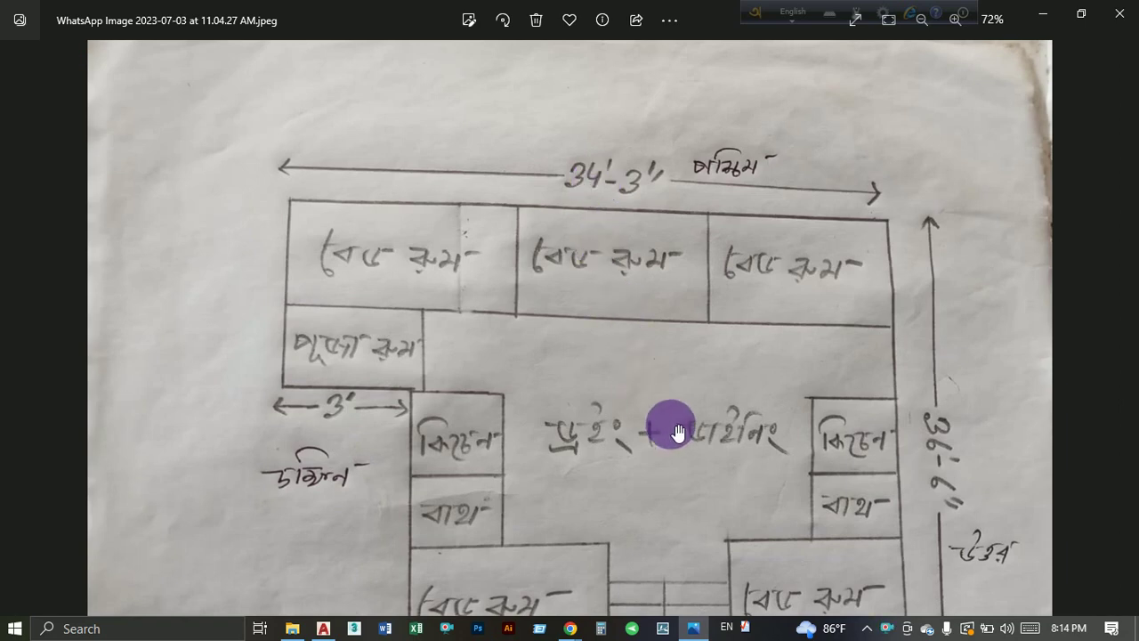
drag(668, 427, 575, 280)
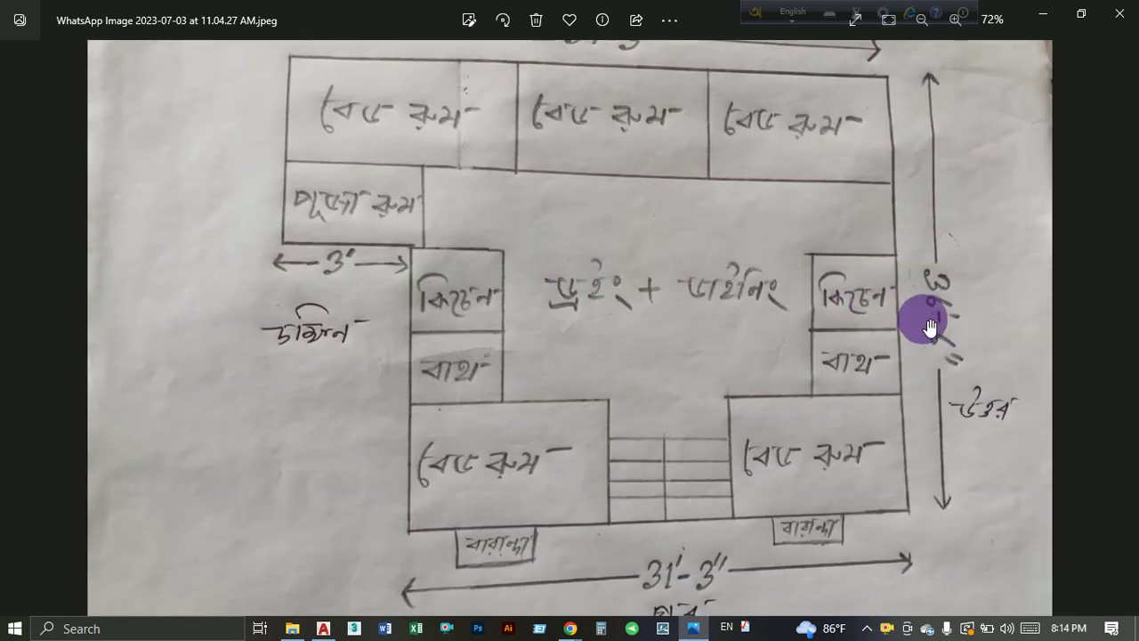
scroll(479, 295, up, 2)
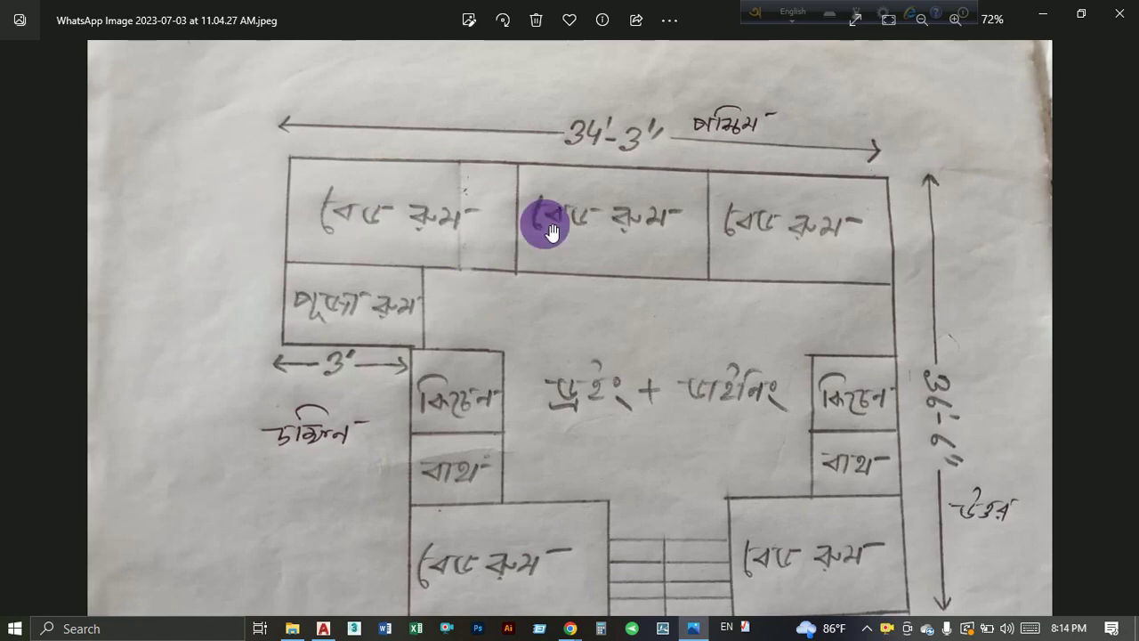
scroll(534, 240, down, 2)
scroll(592, 311, down, 1)
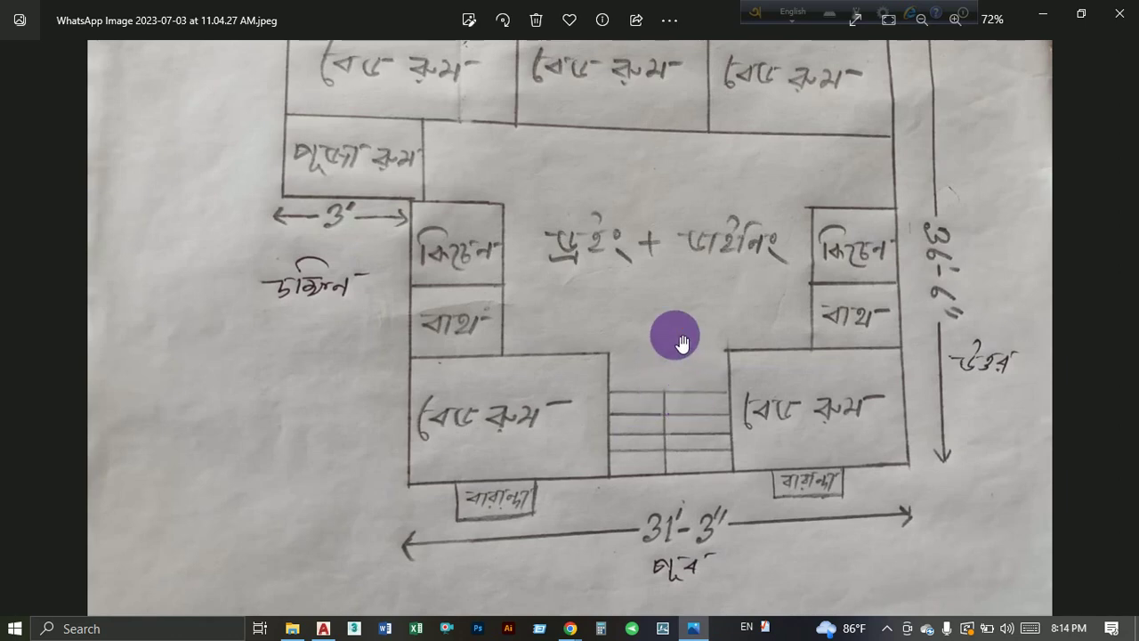
scroll(673, 338, up, 1)
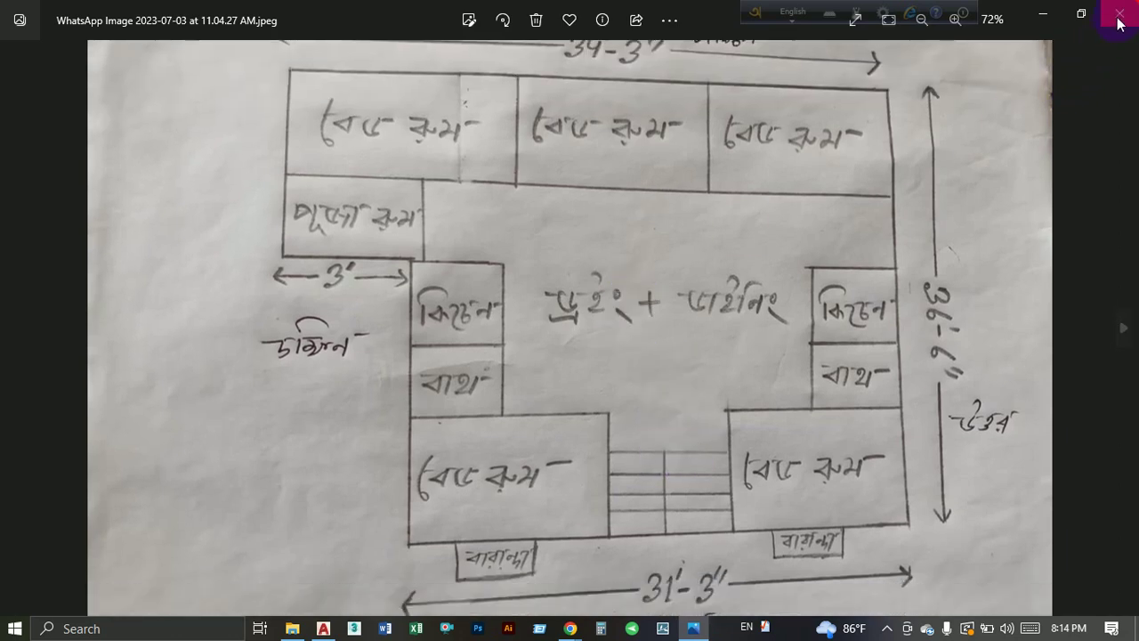
click(1119, 19)
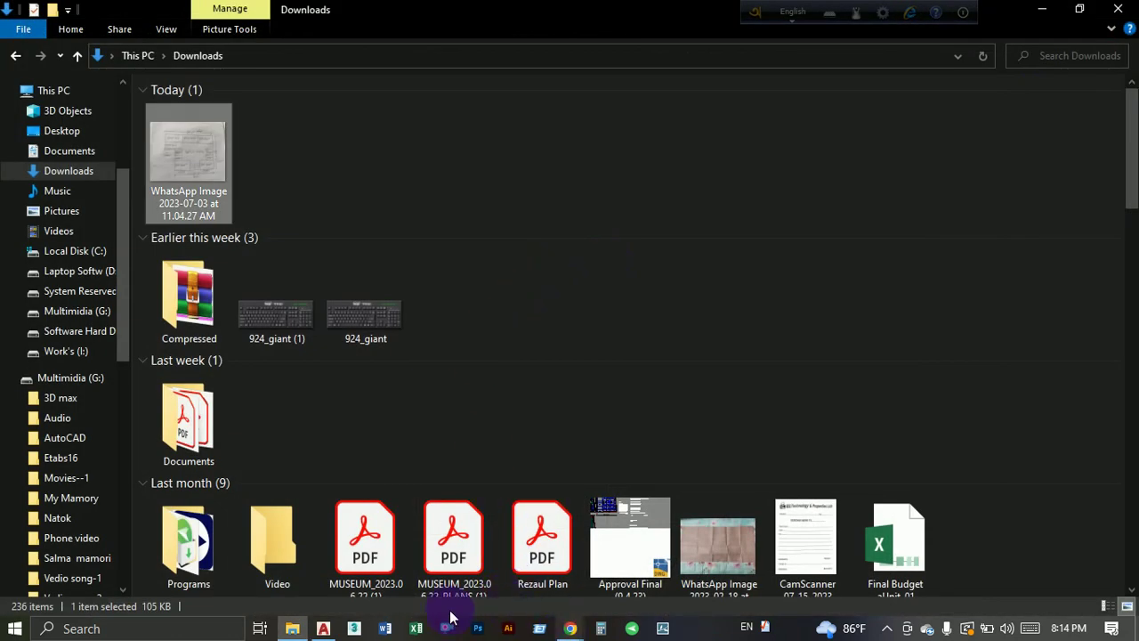
Switch to Dipongkor Plan.dwg and pan to empty space above the three floor plans.
click(323, 628)
scroll(488, 262, down, 6)
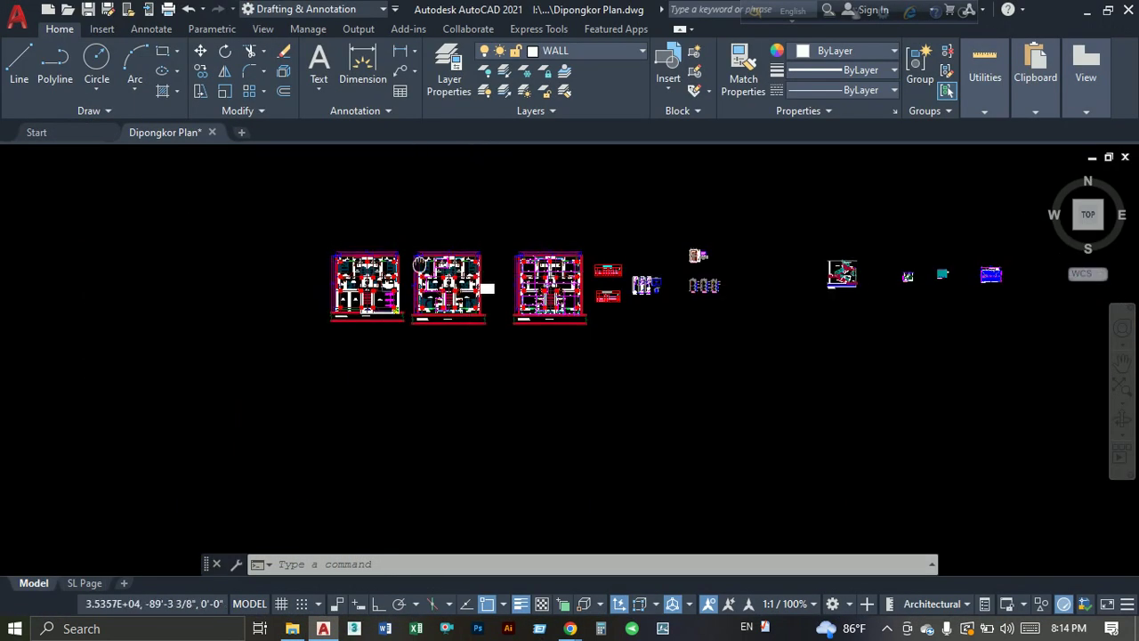
middle_drag(664, 247, 671, 347)
middle_drag(455, 324, 622, 384)
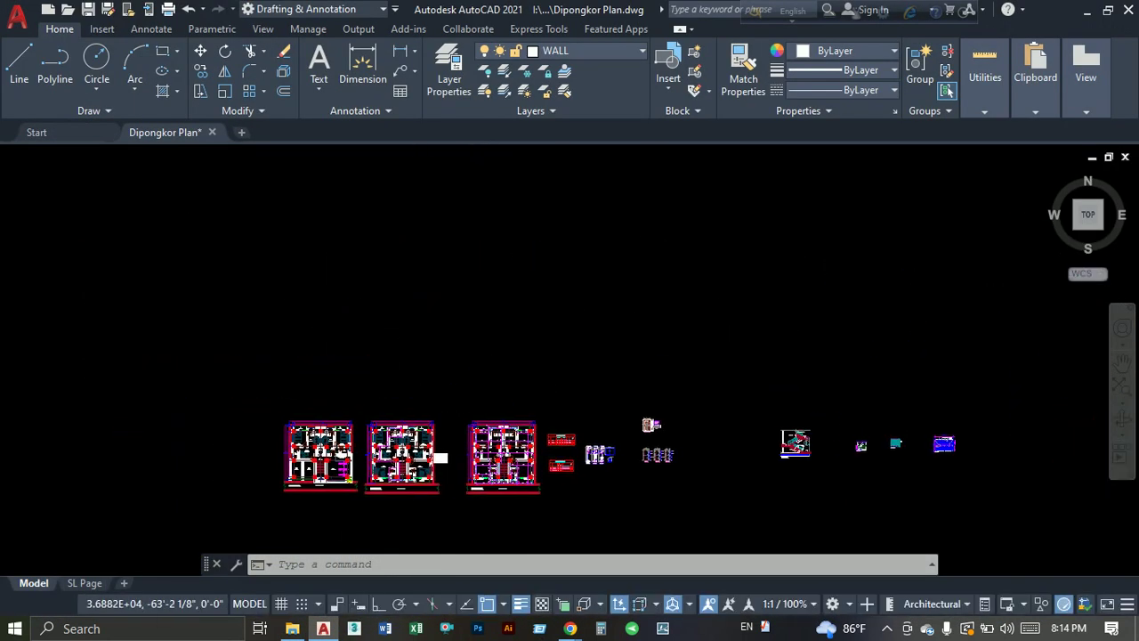
mouse_move(382, 364)
middle_down()
mouse_move(344, 451)
mouse_move(377, 384)
middle_up()
scroll(376, 328, down, 2)
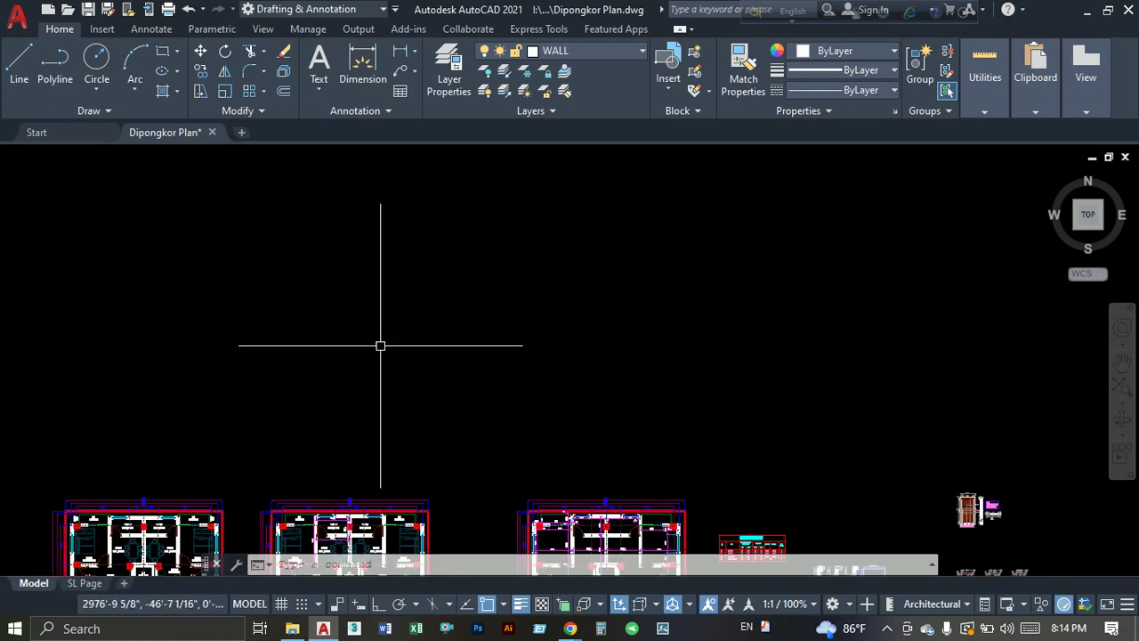
mouse_move(379, 344)
middle_down()
mouse_move(422, 292)
mouse_move(347, 356)
middle_up()
scroll(374, 313, down, 2)
scroll(346, 356, up, 2)
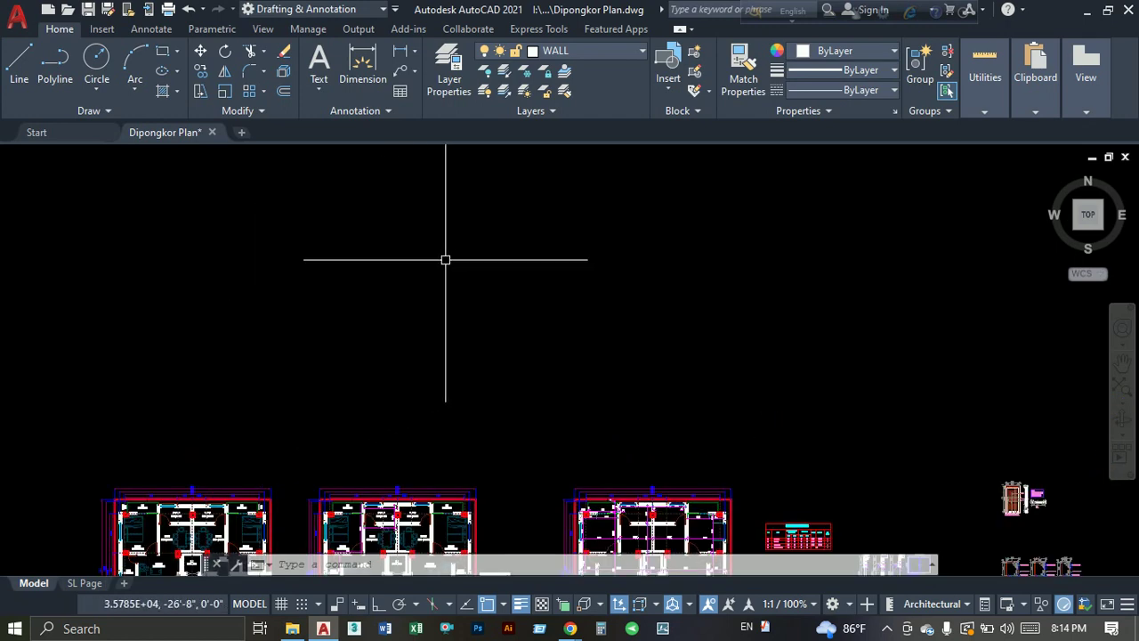
middle_drag(411, 362, 450, 315)
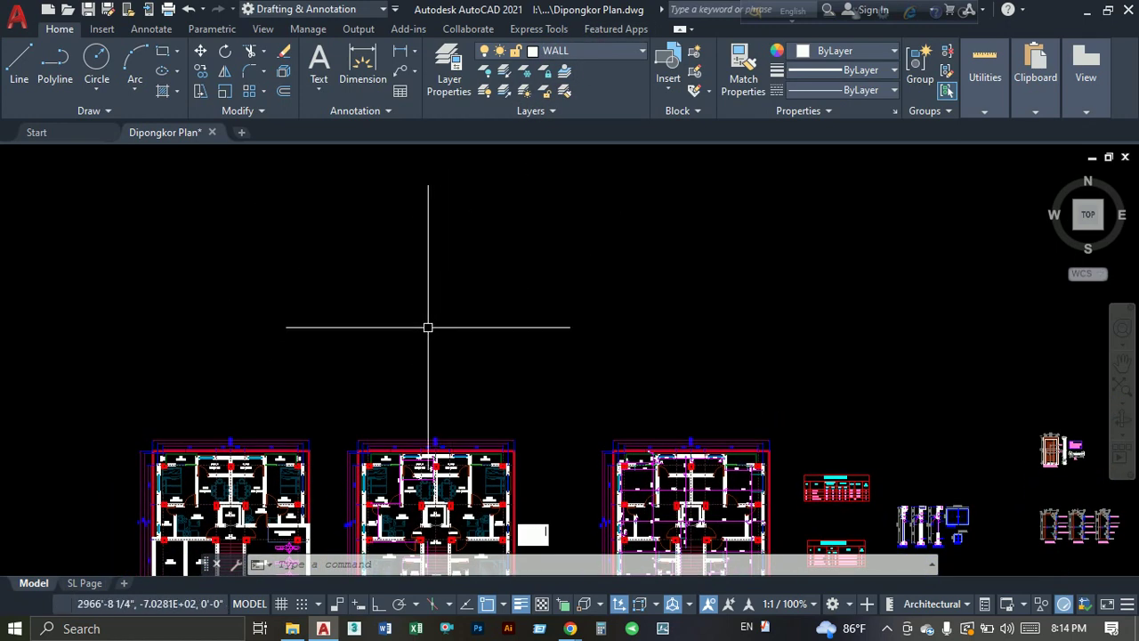
Draw a horizontal line with Ortho on above the existing plans.
text(l)
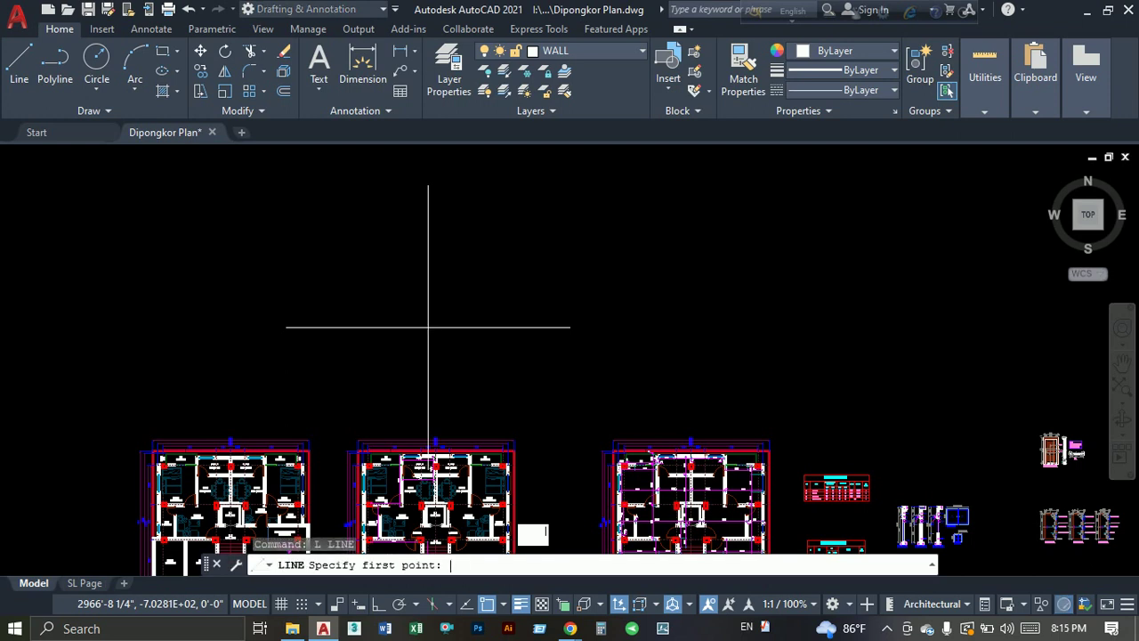
click(335, 212)
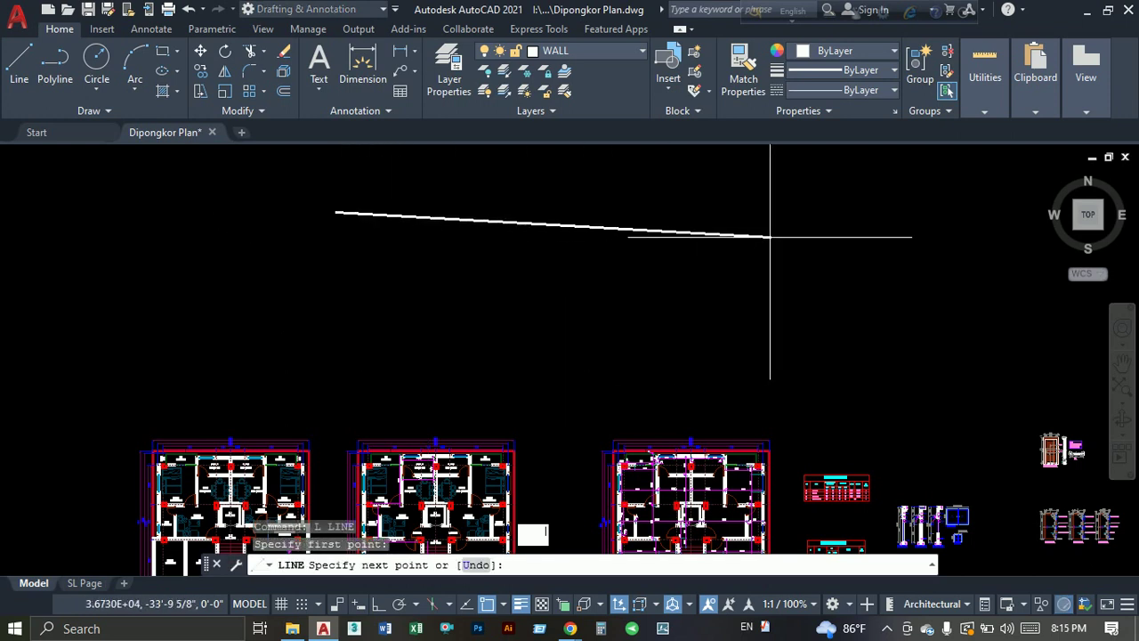
key(F8)
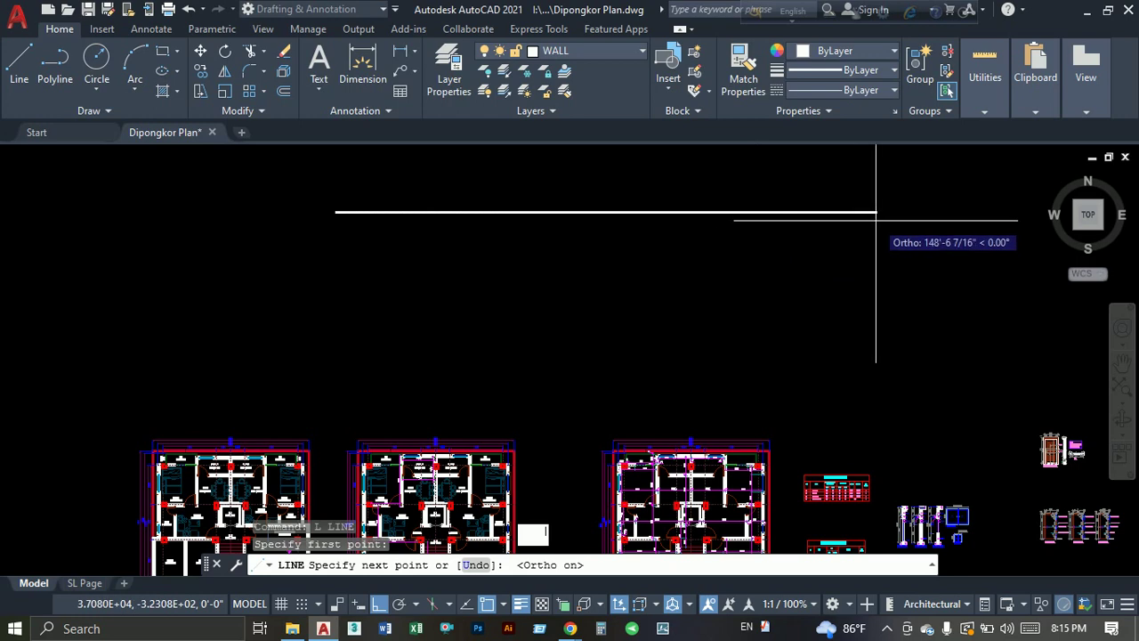
click(876, 211)
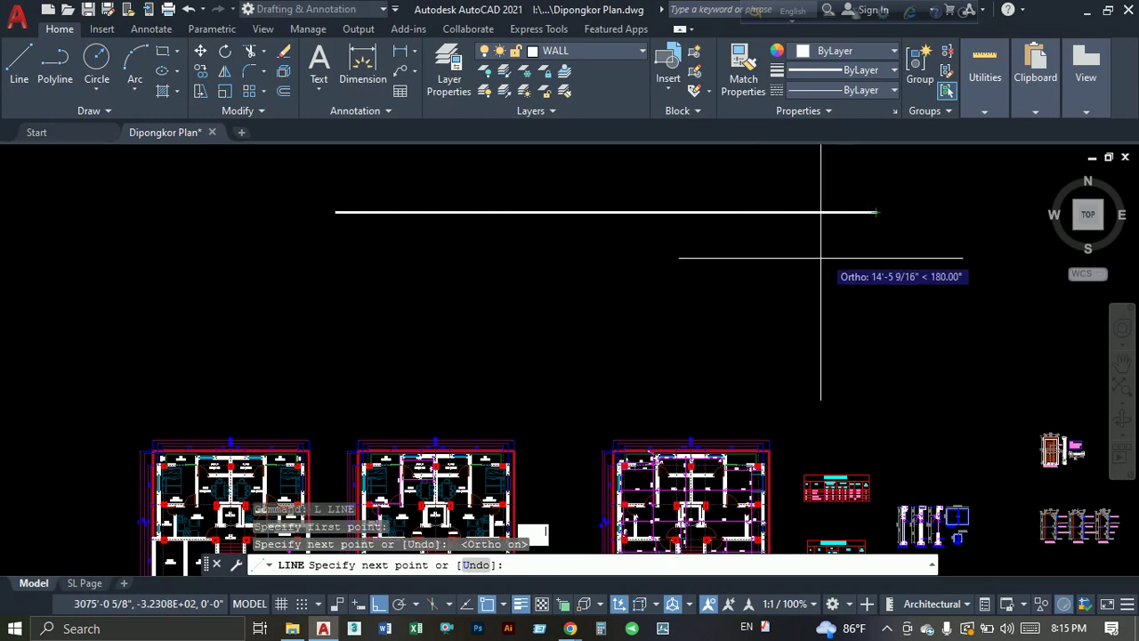
key(Escape)
Move the new horizontal line higher up in the drawing.
mouse_move(534, 289)
middle_down()
mouse_move(493, 362)
mouse_move(542, 300)
mouse_move(508, 374)
middle_up()
scroll(542, 300, down, 3)
click(516, 347)
click(503, 392)
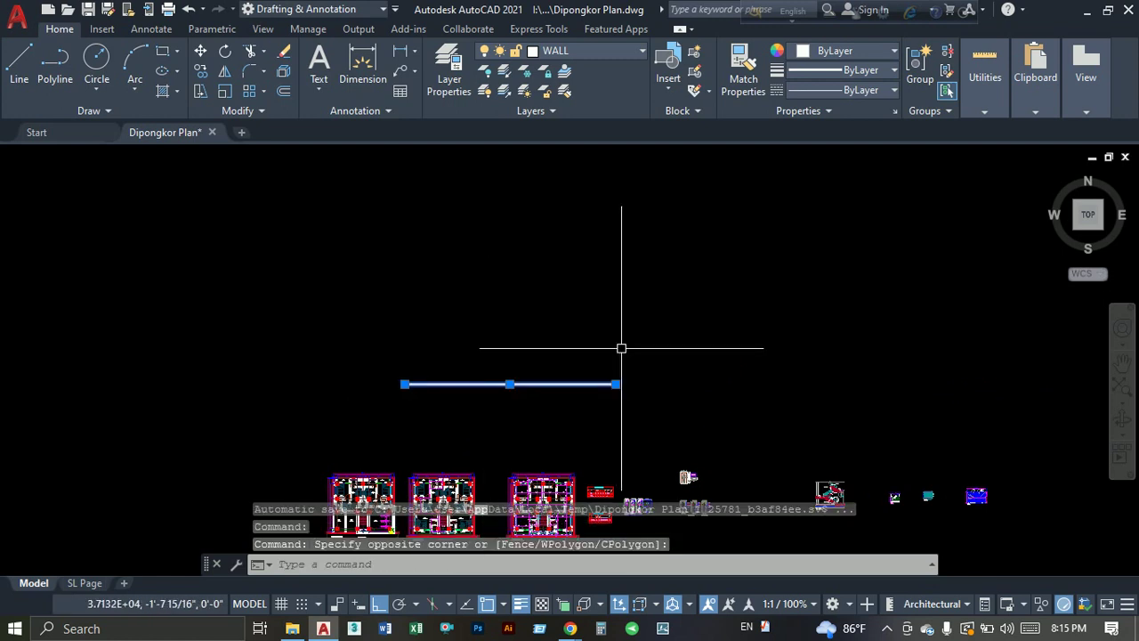
text(m)
key(Return)
click(704, 414)
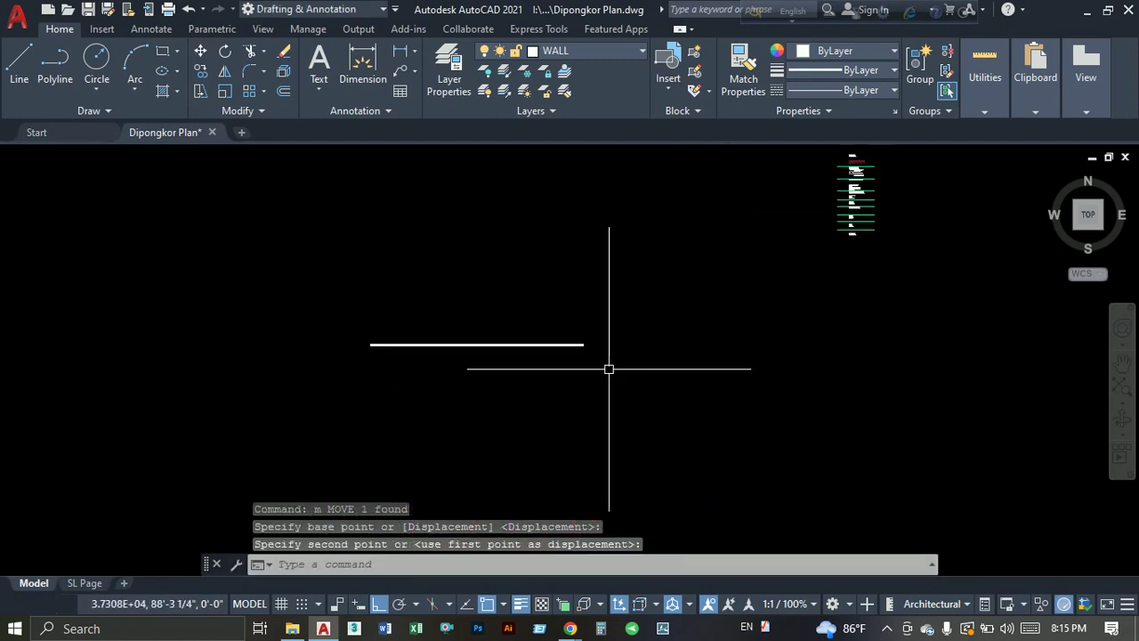
scroll(419, 356, up, 2)
scroll(478, 347, up, 4)
scroll(499, 365, down, 4)
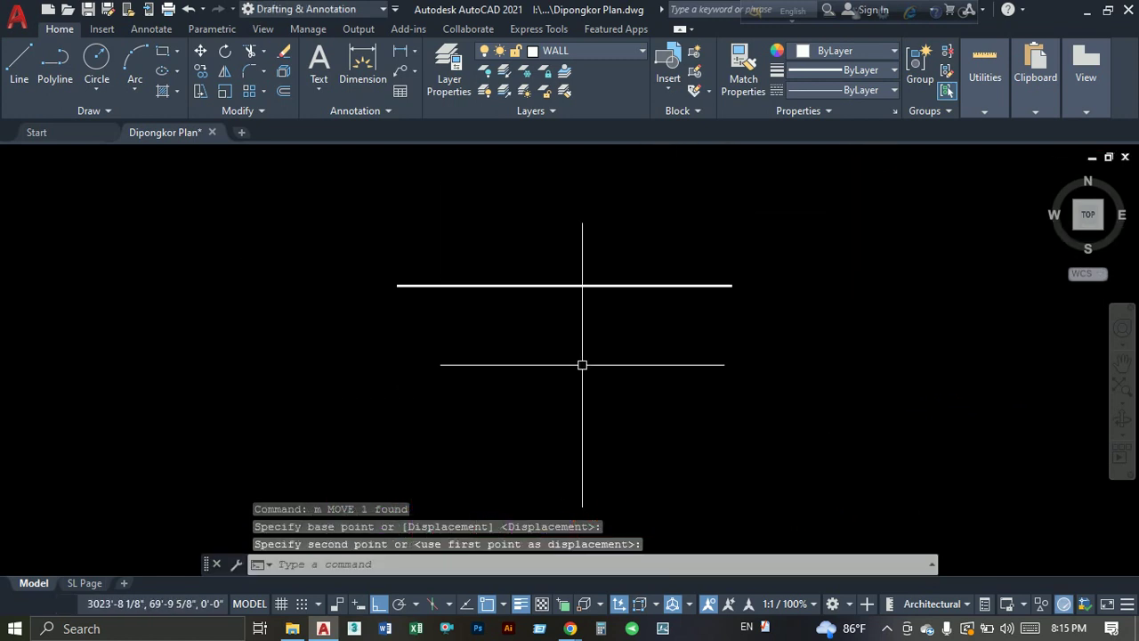
click(560, 344)
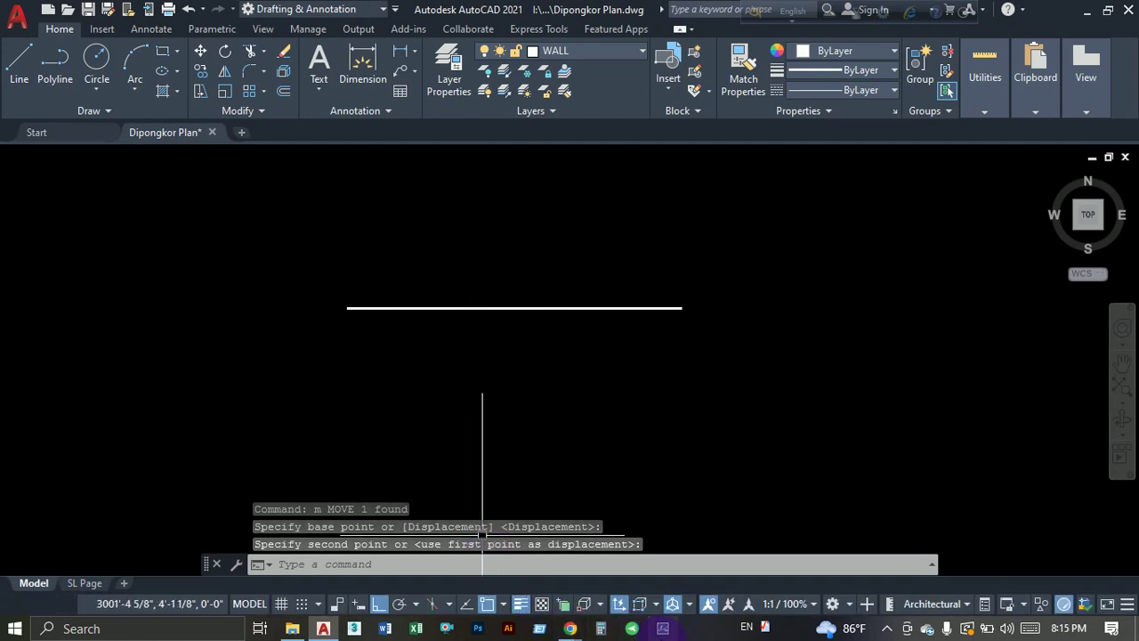
Bring up the Downloads window briefly, then minimize it to return to the drawing.
click(290, 630)
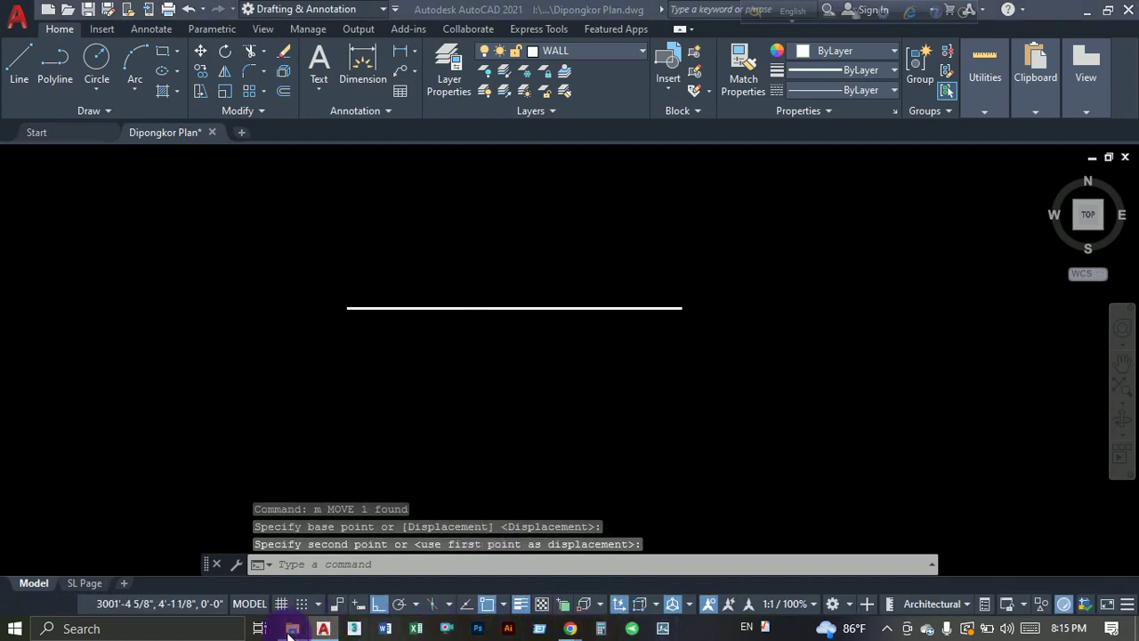
click(194, 172)
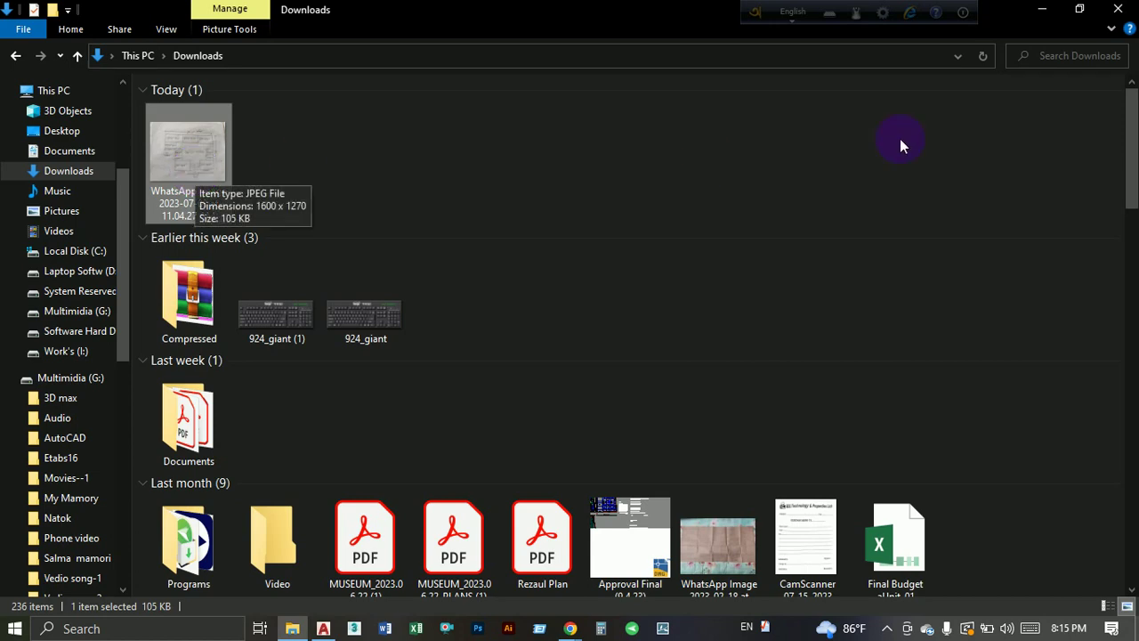
click(1039, 10)
middle_drag(743, 252, 682, 295)
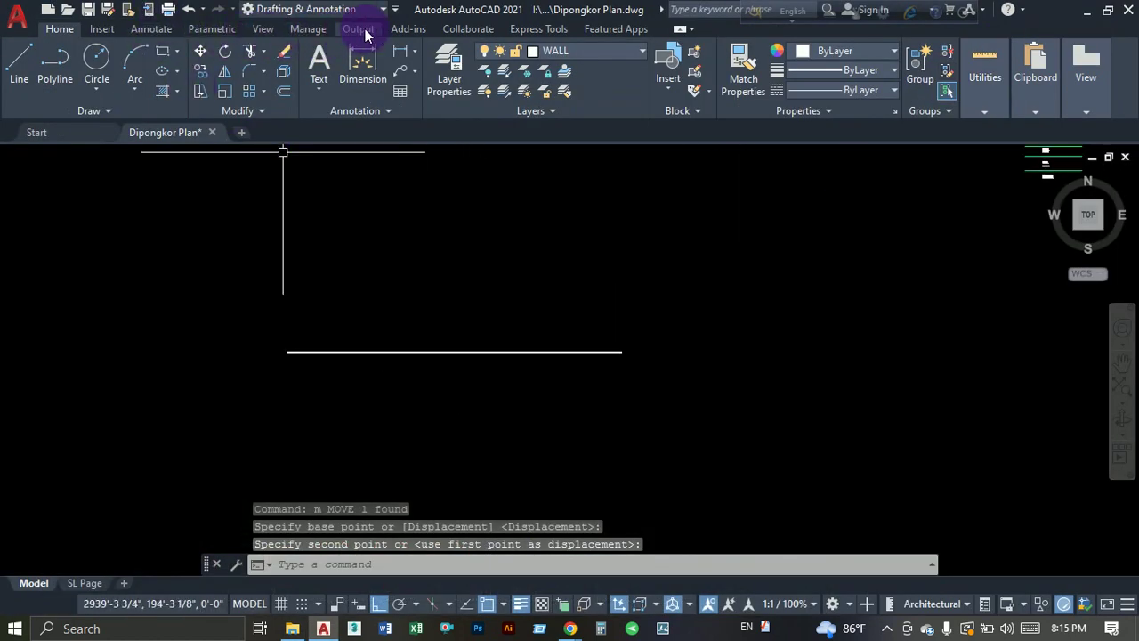
Attach the WhatsApp floor plan sketch image via Insert > Attach.
click(101, 29)
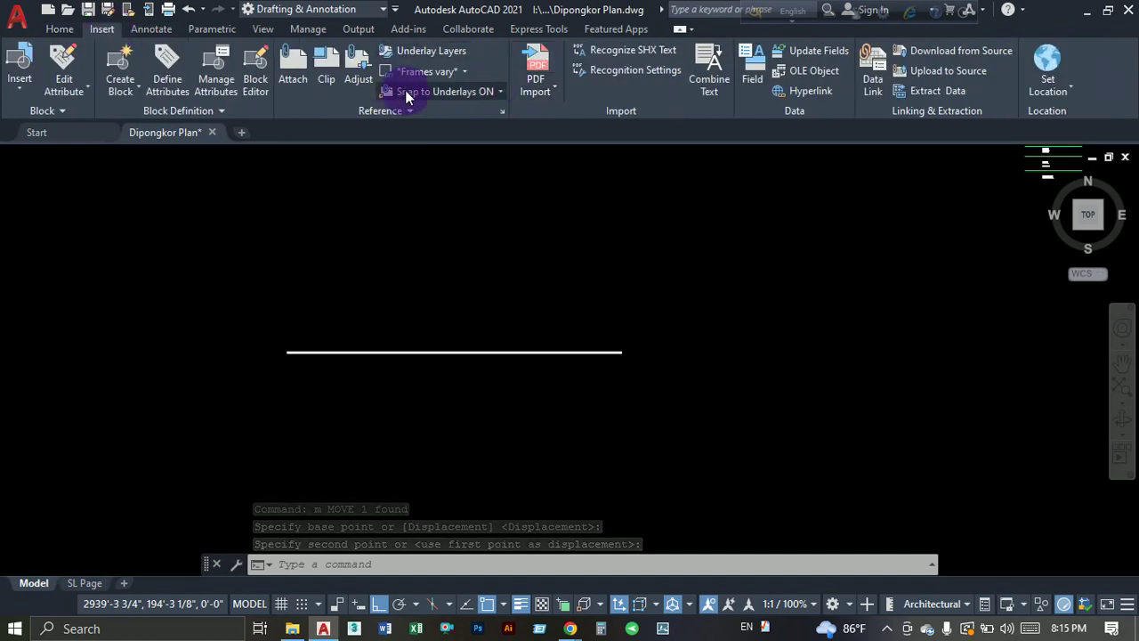
click(286, 73)
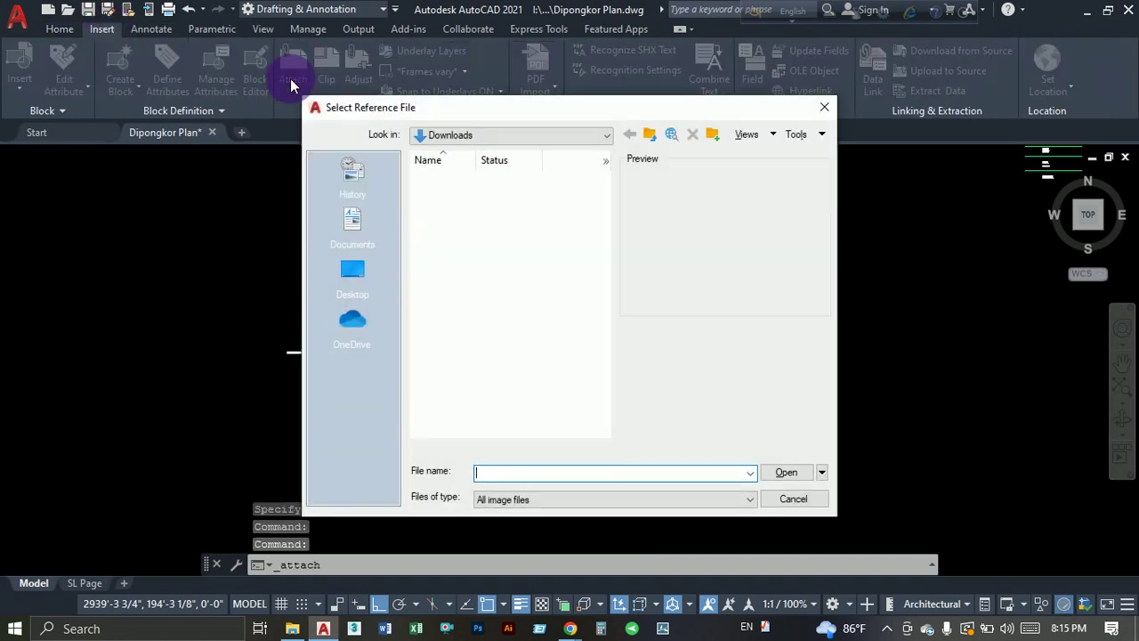
click(445, 196)
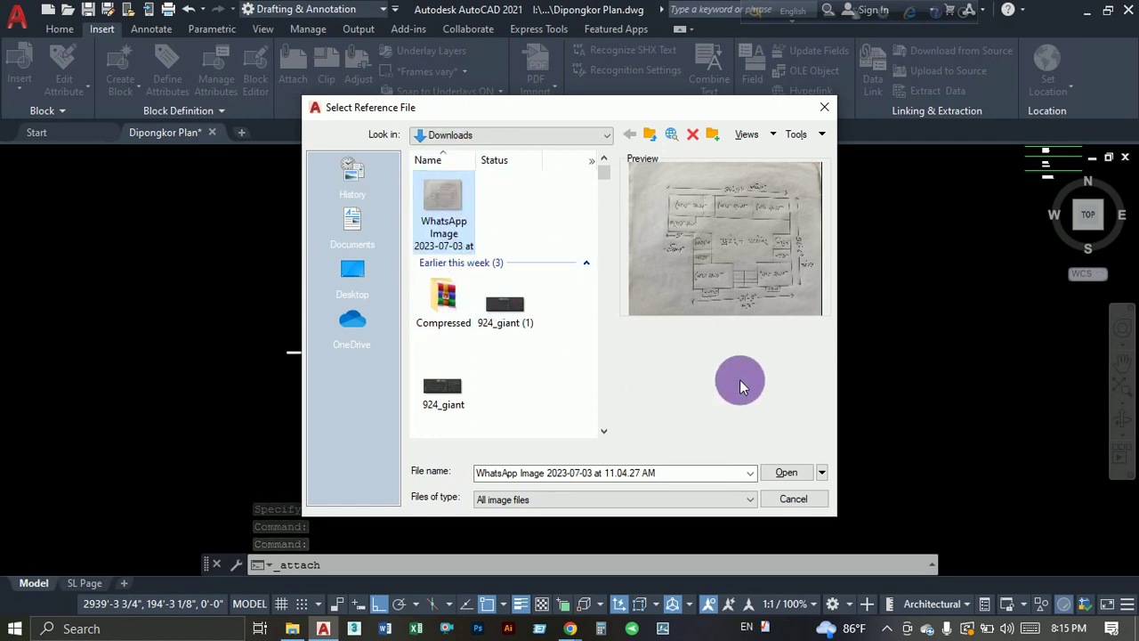
click(787, 472)
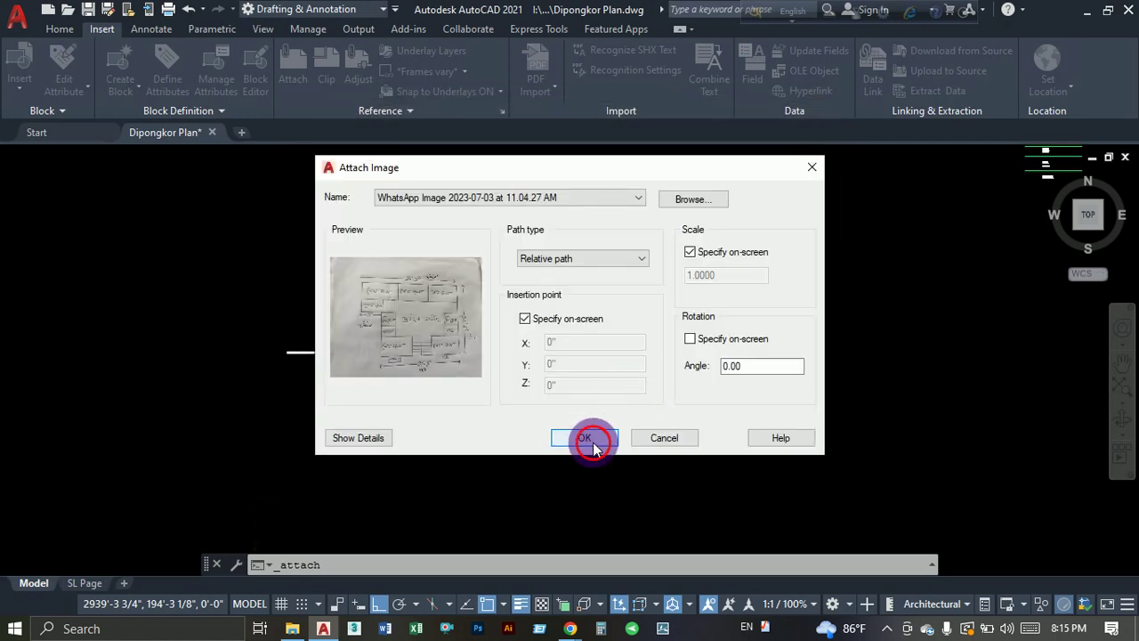
click(584, 438)
Place the sketch image above the horizontal line, picking insertion point and scale on screen.
scroll(742, 326, down, 2)
scroll(742, 326, down, 2)
middle_drag(762, 312, 678, 399)
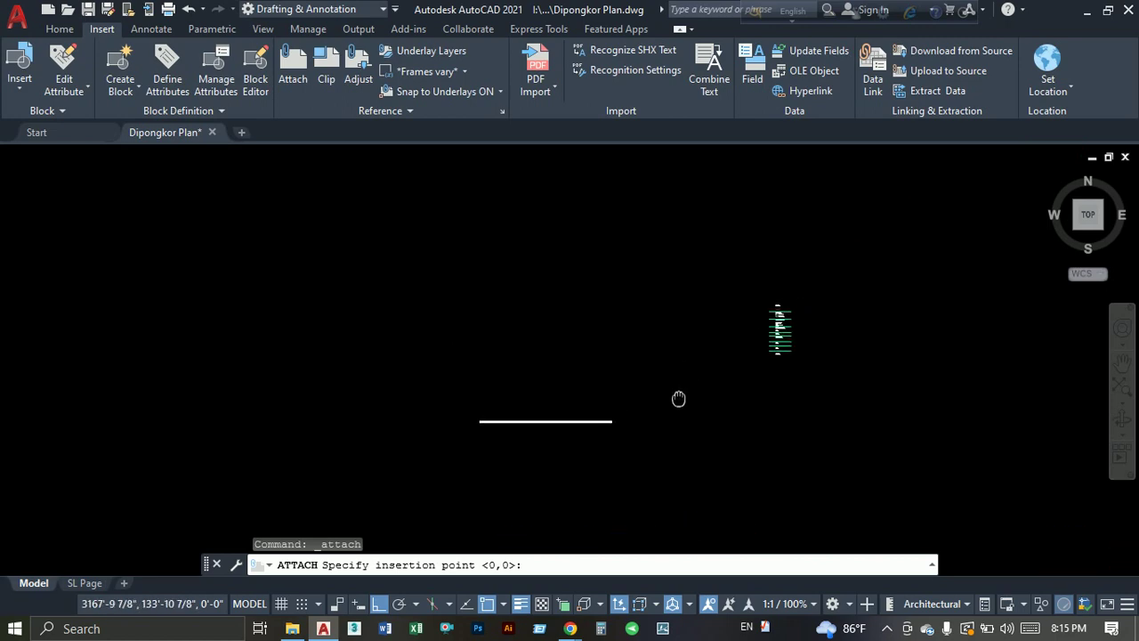
click(373, 305)
click(297, 408)
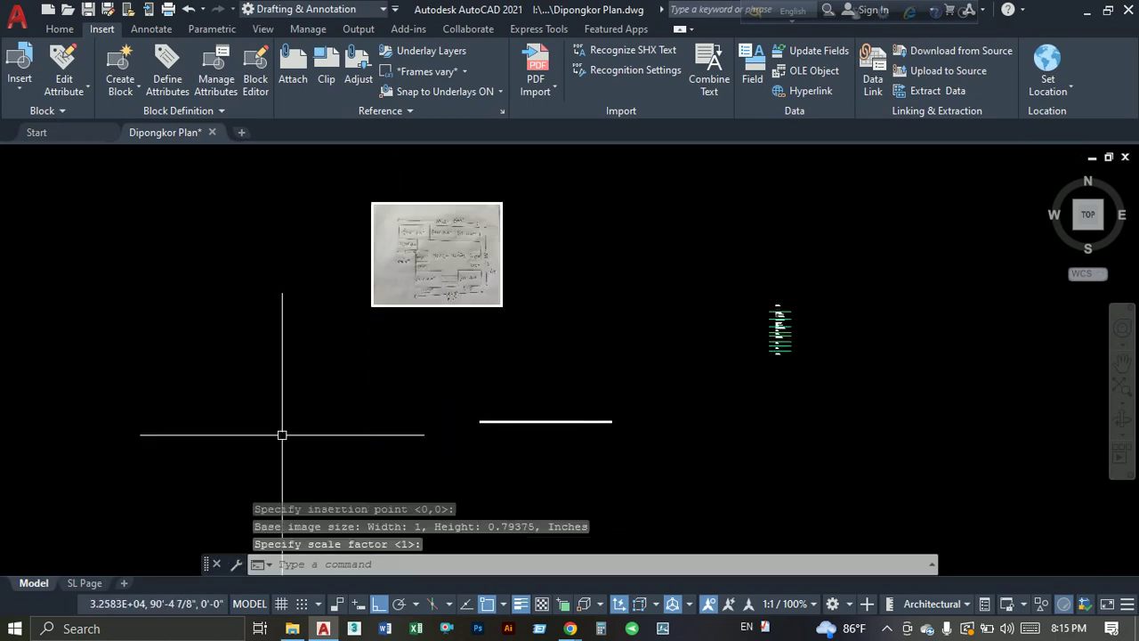
Zoom and pan to inspect the attached sketch, then return to the wall line.
scroll(427, 270, up, 5)
scroll(610, 364, down, 5)
middle_drag(610, 364, 704, 392)
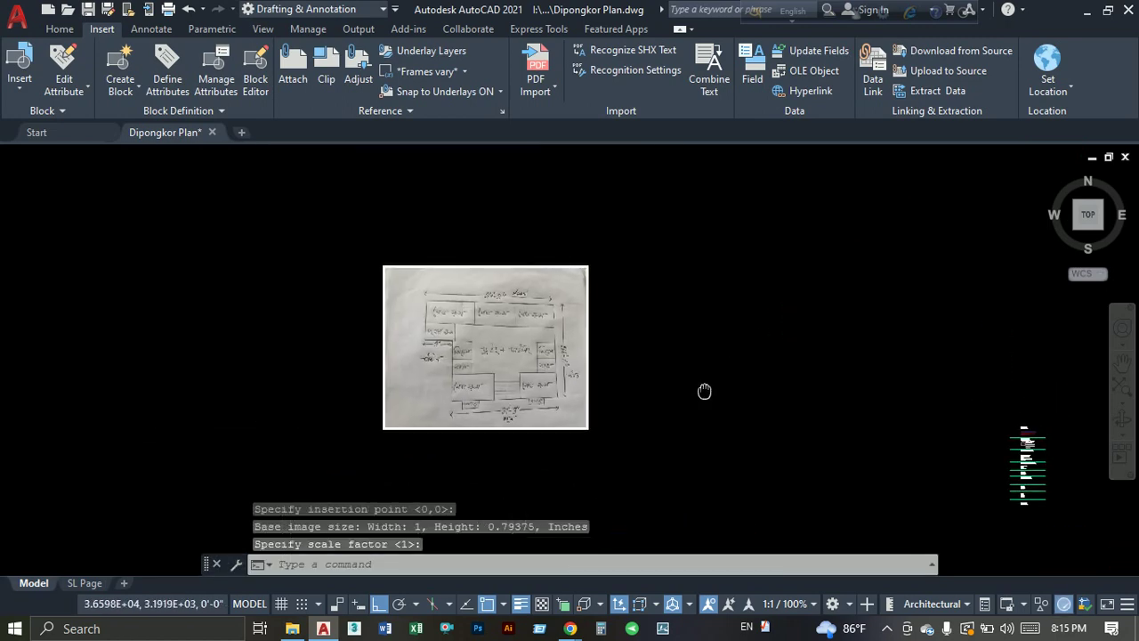
scroll(692, 369, up, 4)
mouse_move(646, 338)
middle_down()
mouse_move(811, 383)
mouse_move(828, 356)
middle_up()
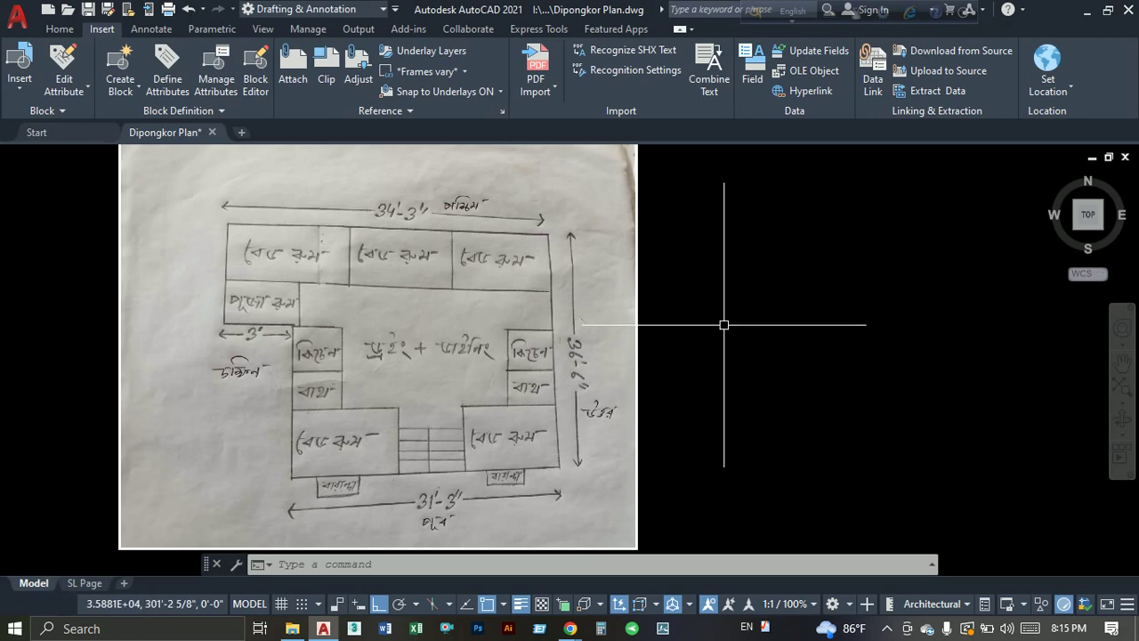
scroll(723, 325, down, 6)
middle_drag(827, 412, 654, 283)
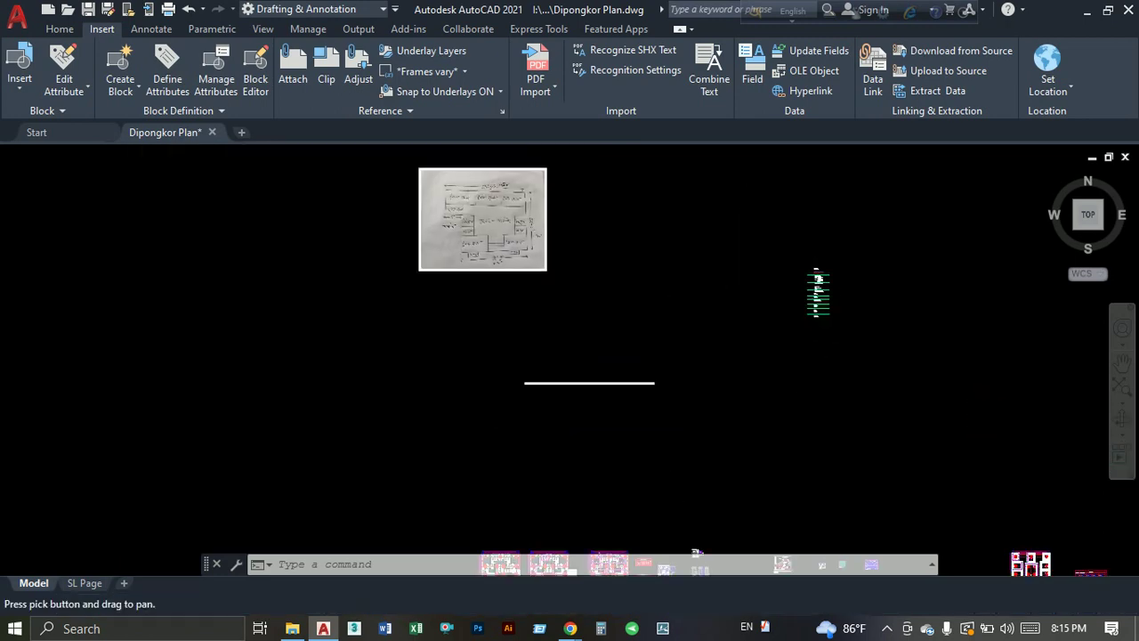
scroll(587, 369, up, 2)
Draw a vertical wall line down from the horizontal line's left end.
text(l)
key(Return)
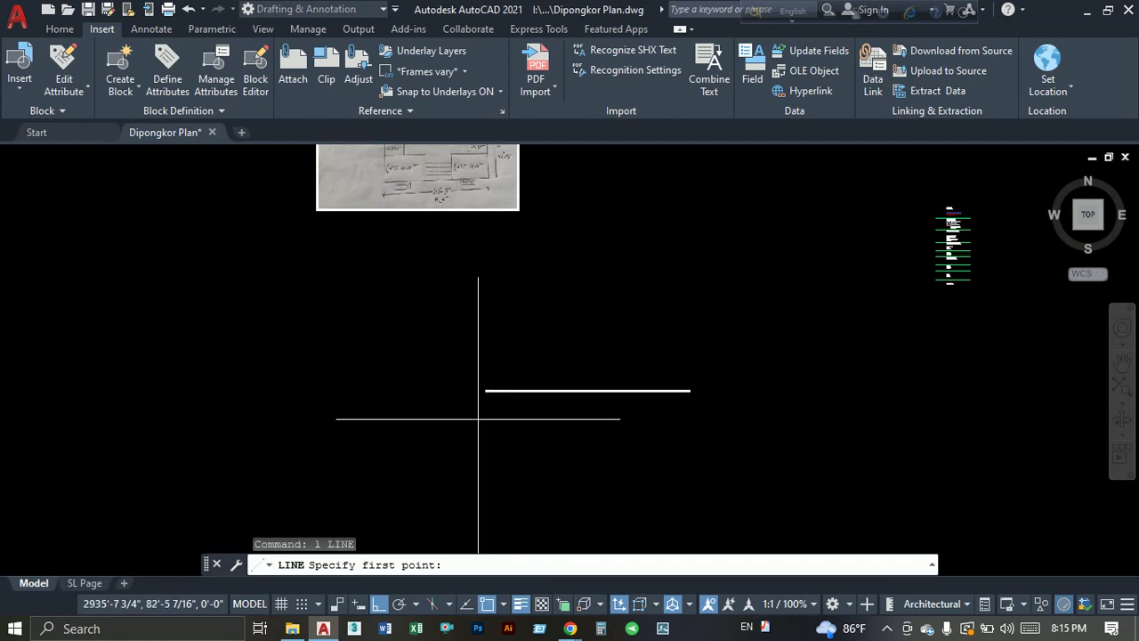
click(486, 389)
middle_drag(498, 476, 483, 288)
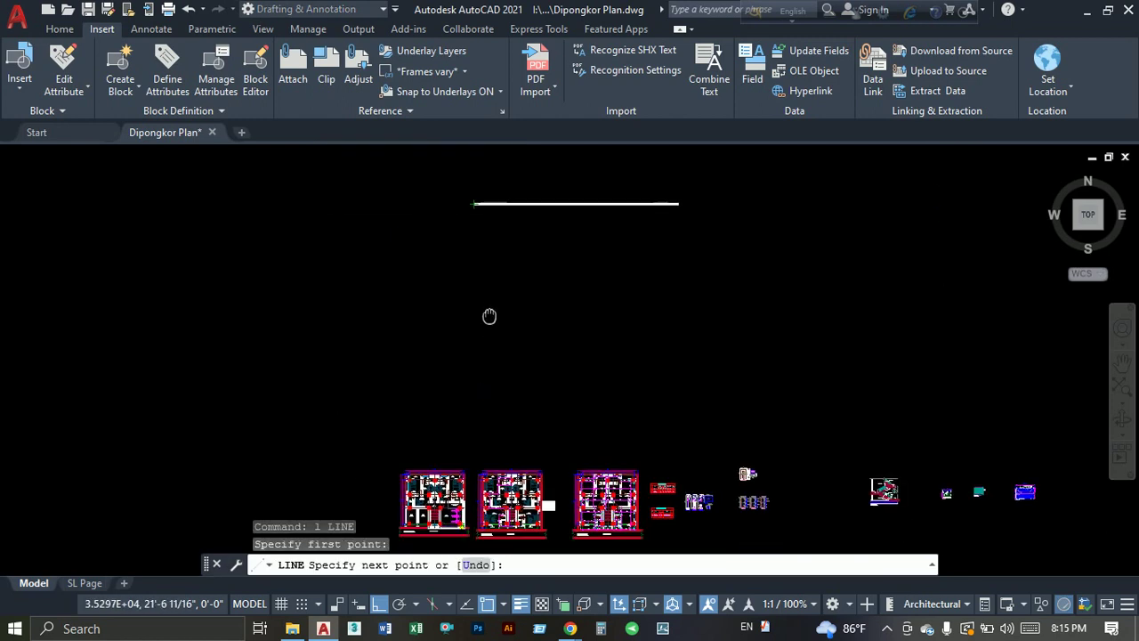
click(478, 407)
key(Escape)
middle_drag(480, 351, 481, 397)
Offset the vertical wall line 34'-3" to the right.
text(o)
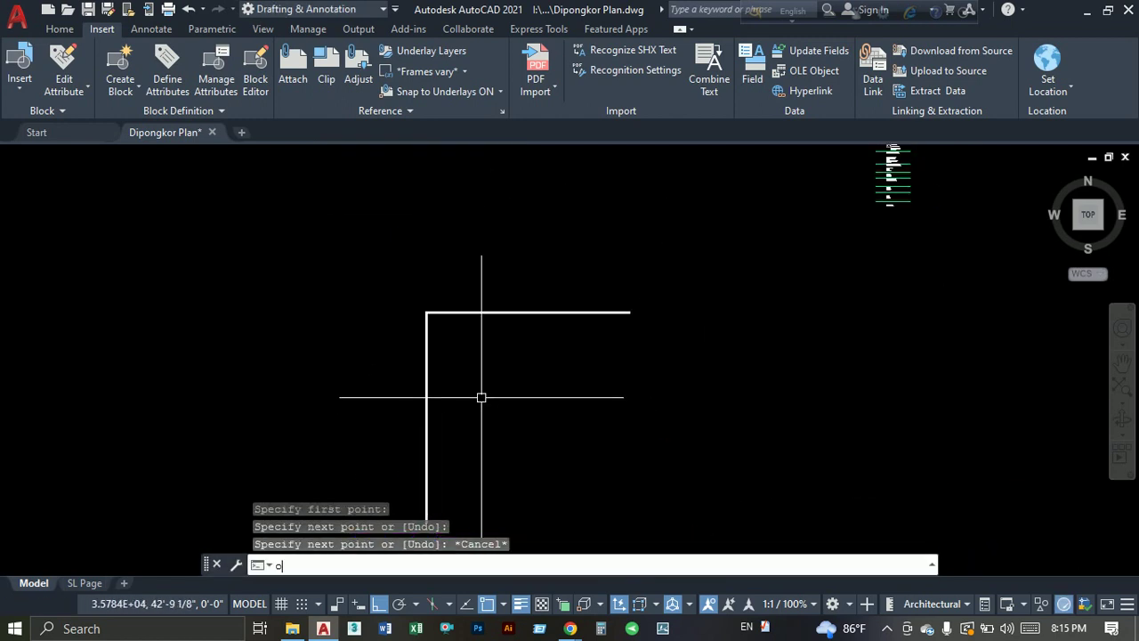
key(Return)
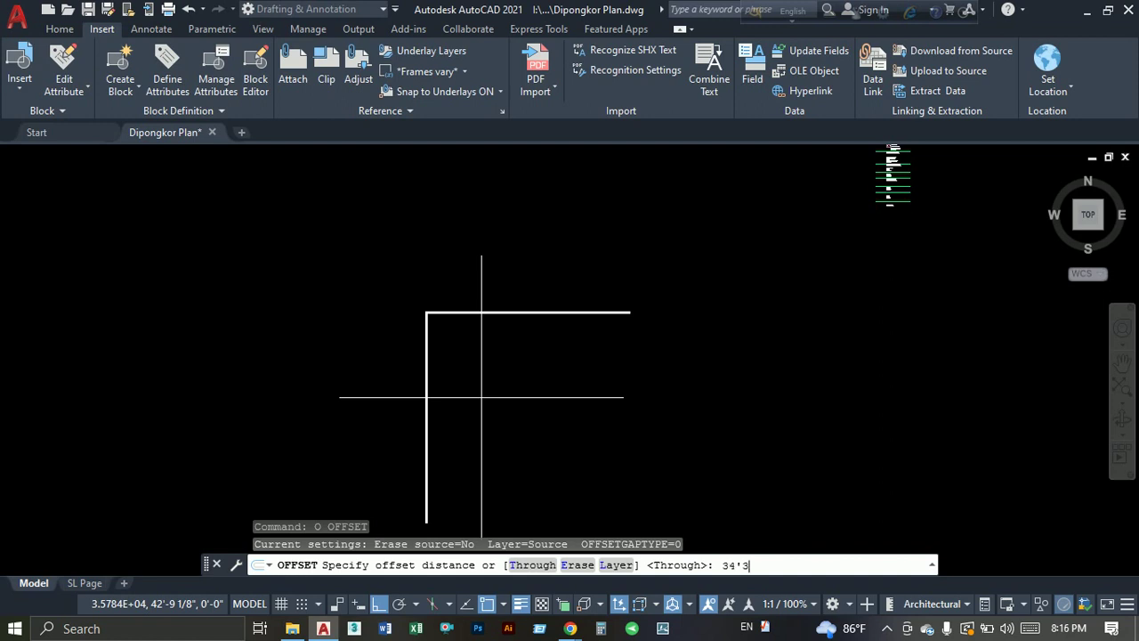
key(Return)
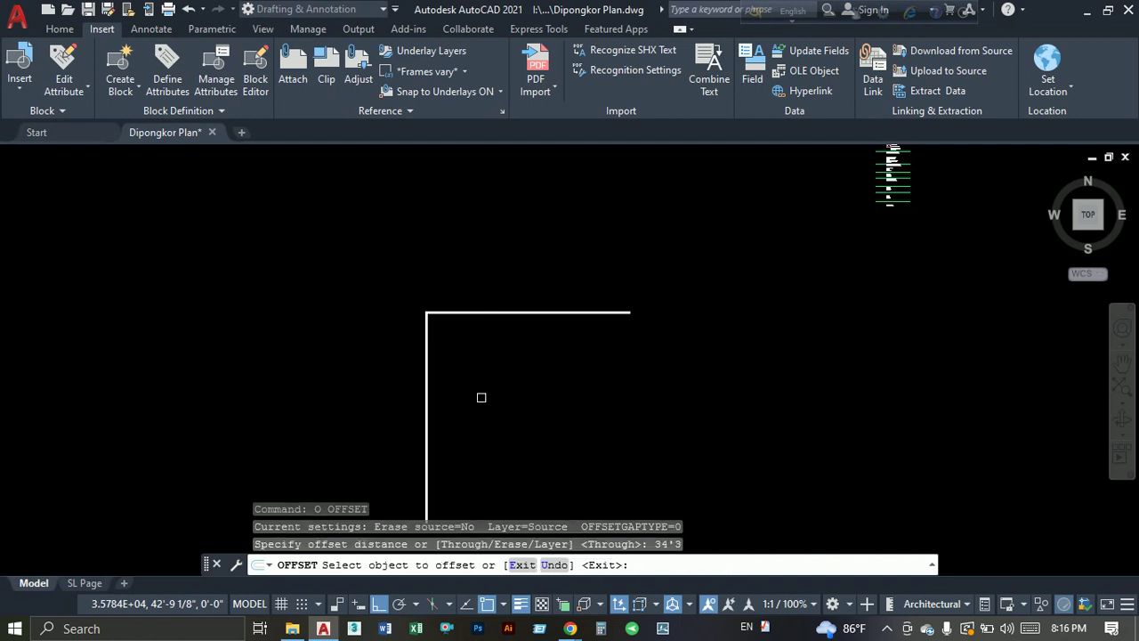
click(433, 414)
click(550, 426)
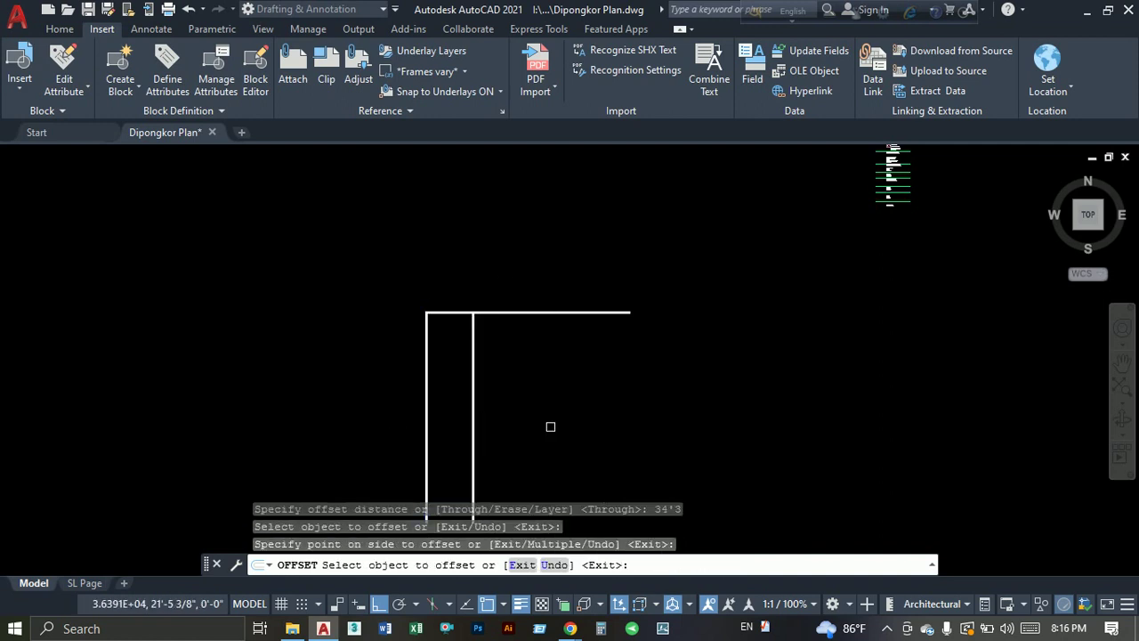
scroll(448, 326, up, 8)
scroll(445, 321, up, 2)
key(Escape)
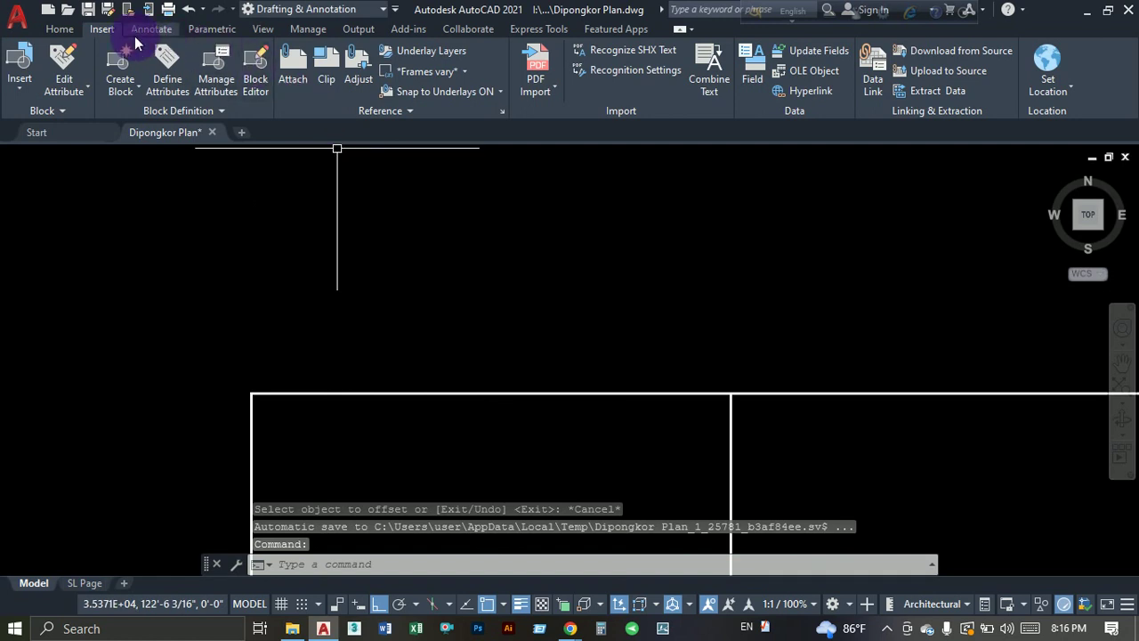
click(59, 30)
Add a 34'-3" linear dimension above the wall between the two top corners.
click(362, 60)
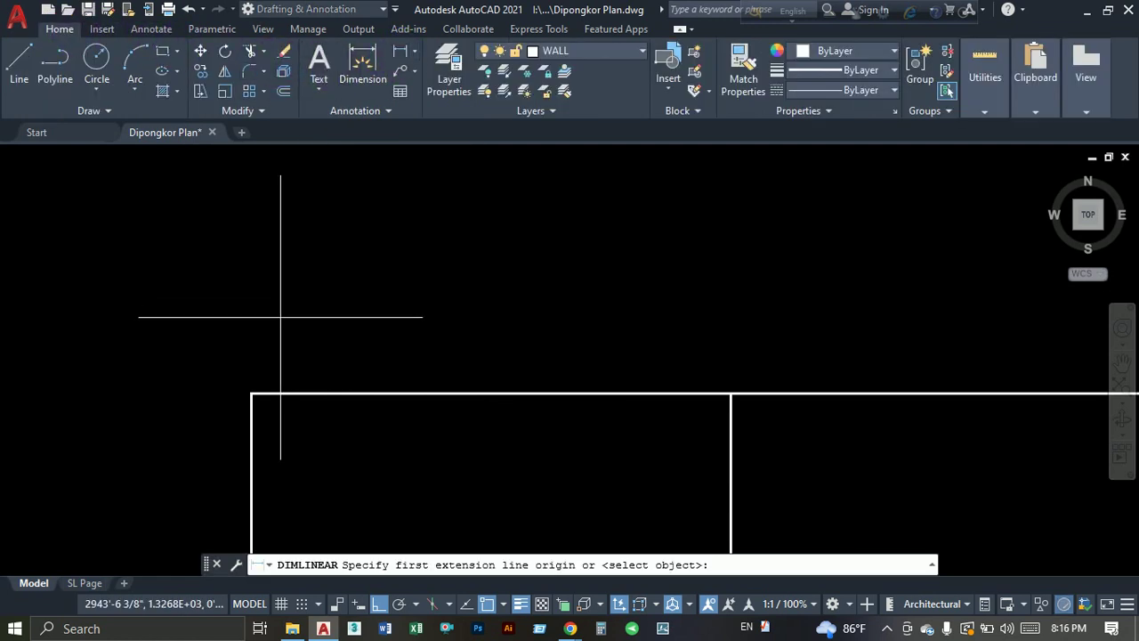
click(252, 393)
click(731, 392)
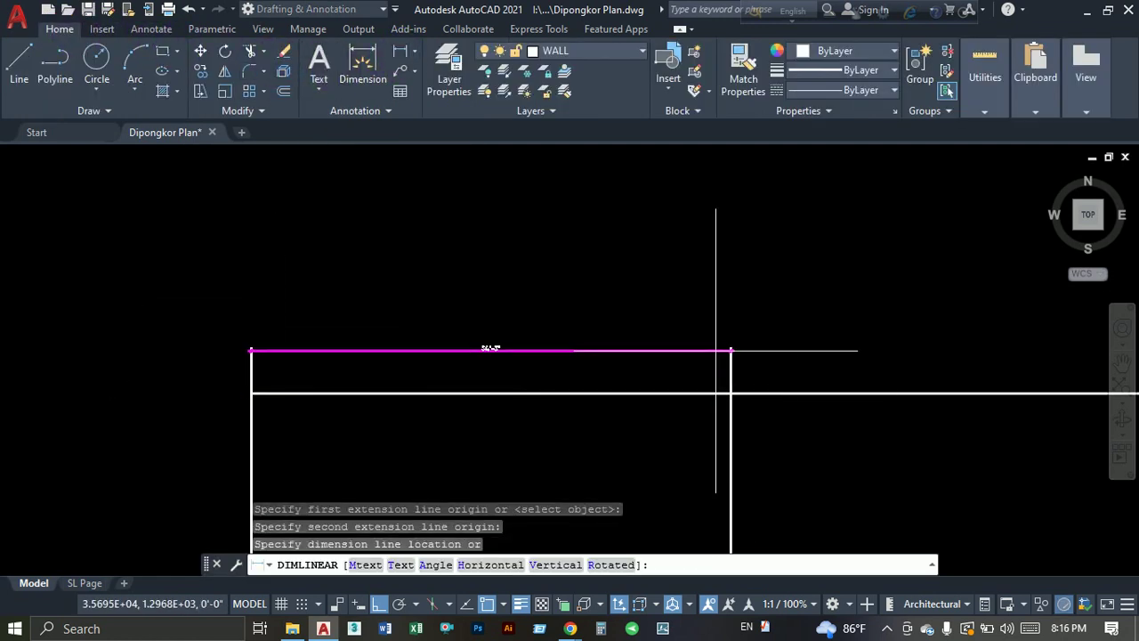
click(710, 330)
scroll(500, 337, up, 5)
scroll(569, 321, down, 1)
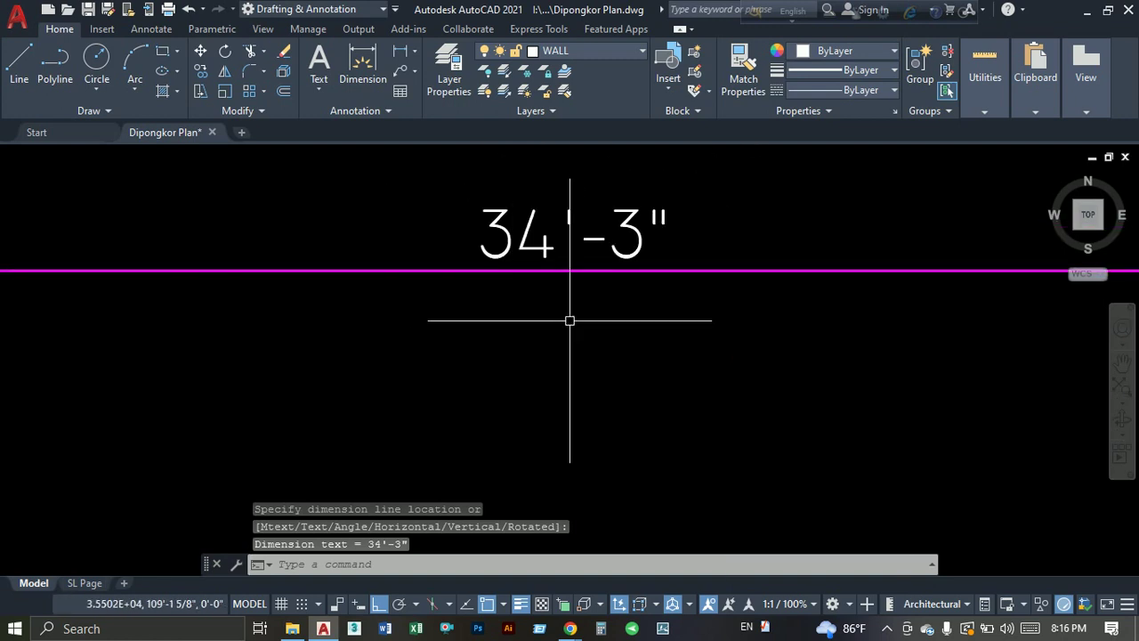
middle_drag(750, 320, 590, 320)
scroll(590, 320, down, 3)
scroll(745, 300, up, 3)
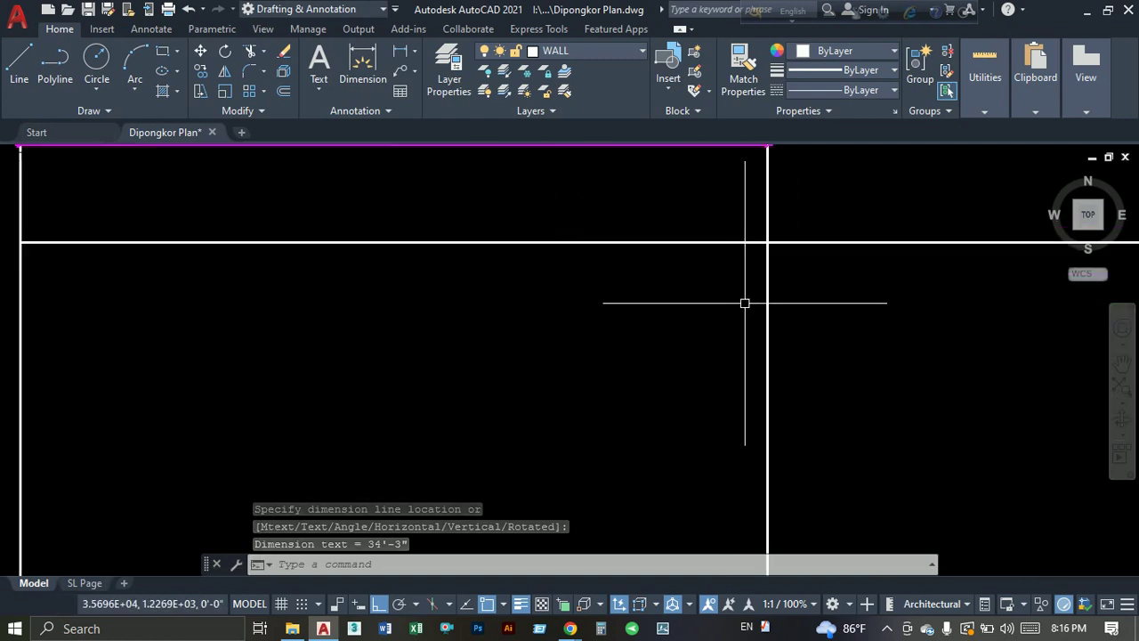
scroll(745, 300, down, 1)
middle_drag(744, 300, 577, 257)
Trim the horizontal line's overhang past the right wall.
text(tr)
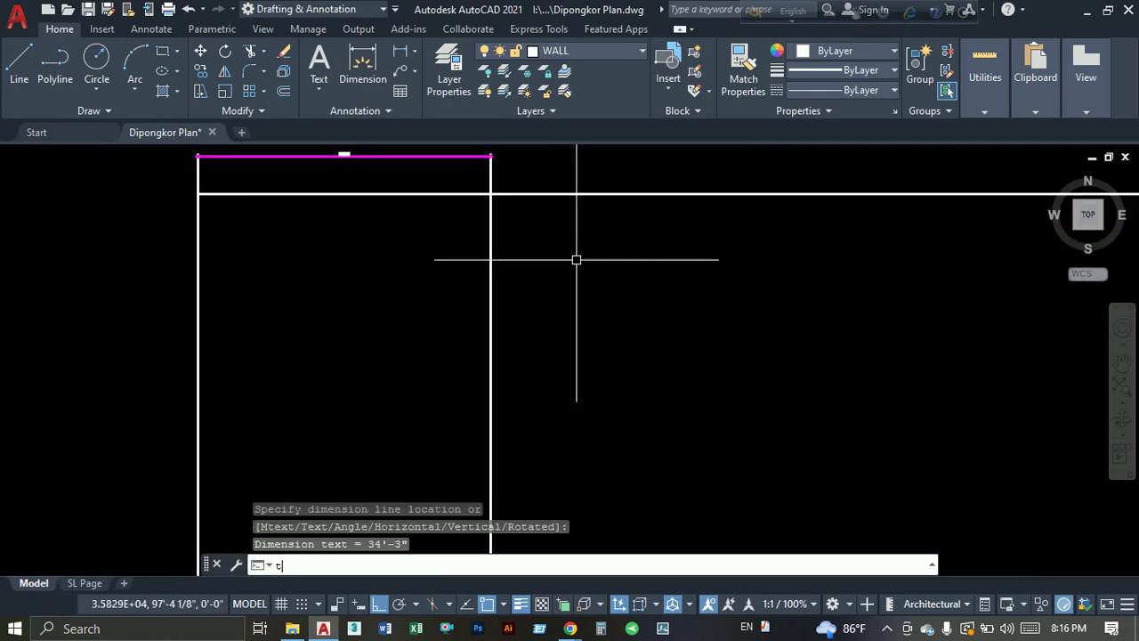
key(Return)
key(Return)
click(593, 178)
click(526, 244)
key(Escape)
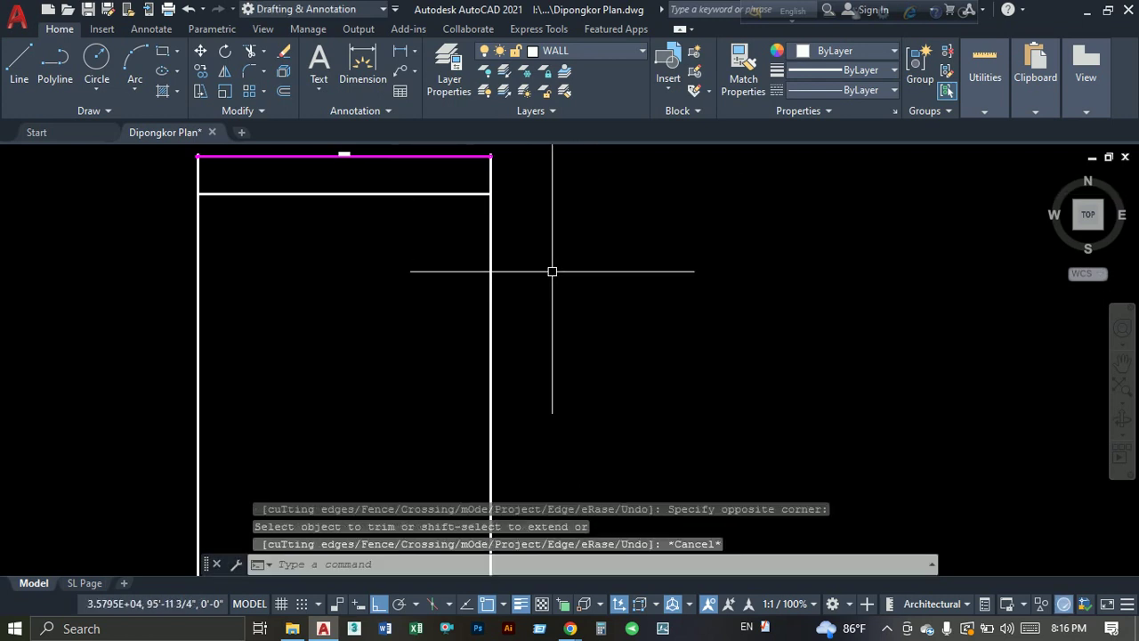
scroll(552, 269, down, 5)
scroll(513, 286, up, 8)
Offset the top wall line 36'-6" downward to form the bottom wall.
text(o)
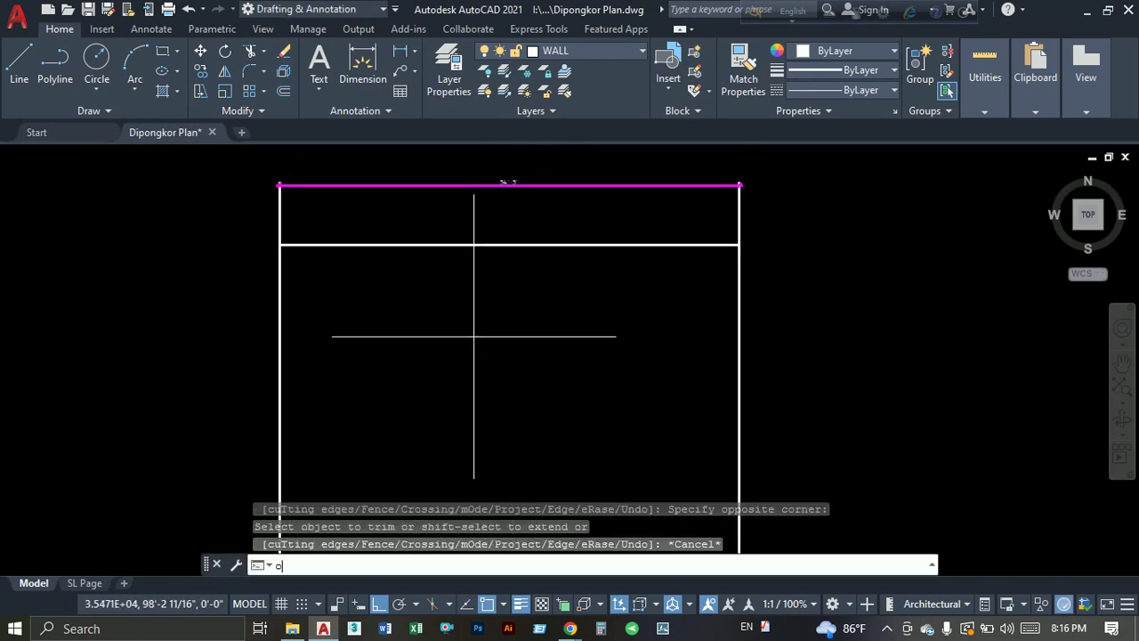
key(Return)
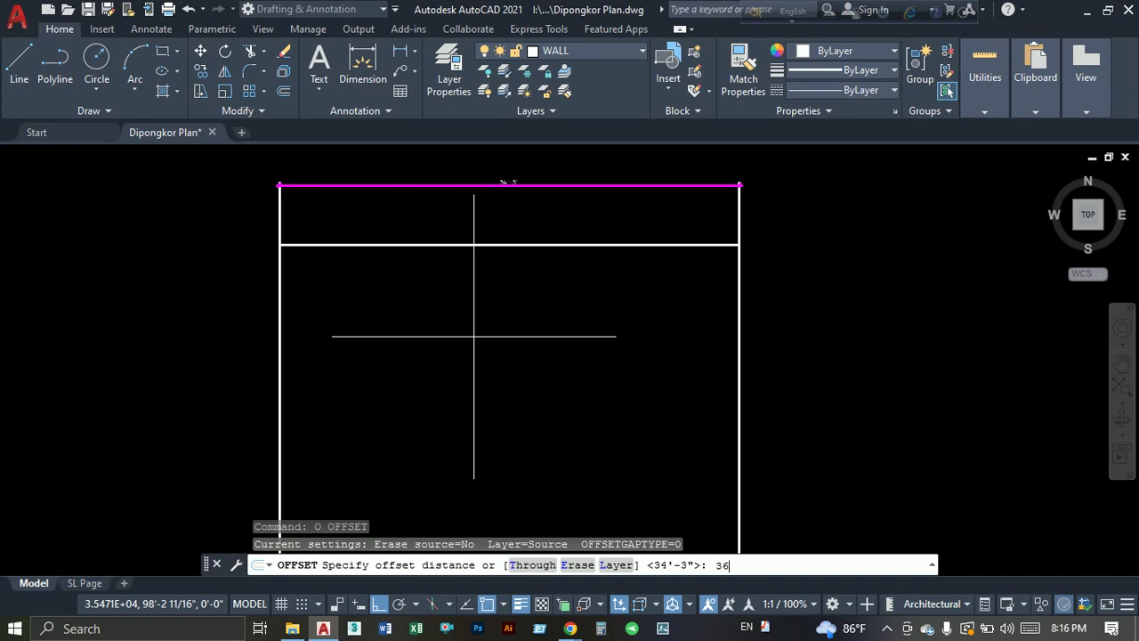
scroll(473, 337, down, 3)
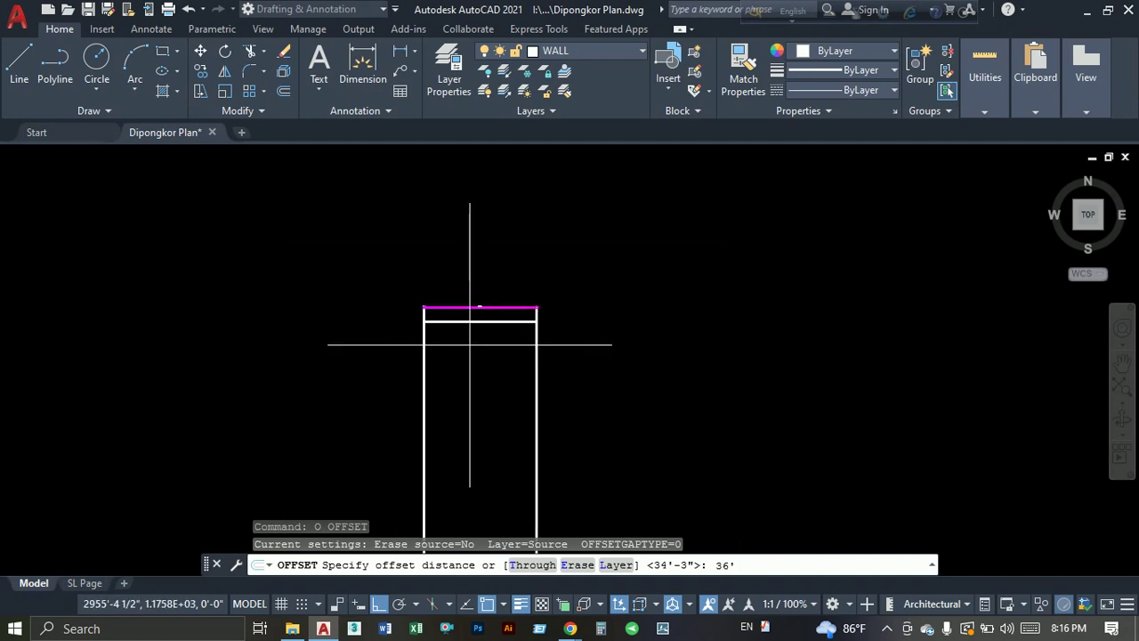
middle_drag(472, 338, 407, 419)
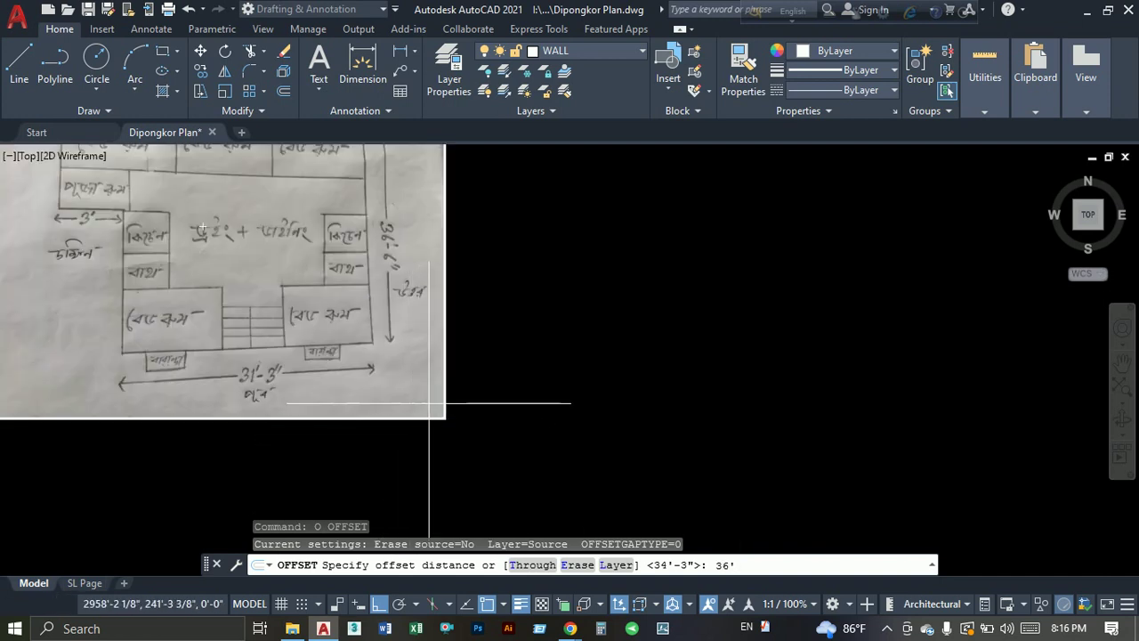
scroll(674, 173, down, 4)
scroll(543, 507, up, 6)
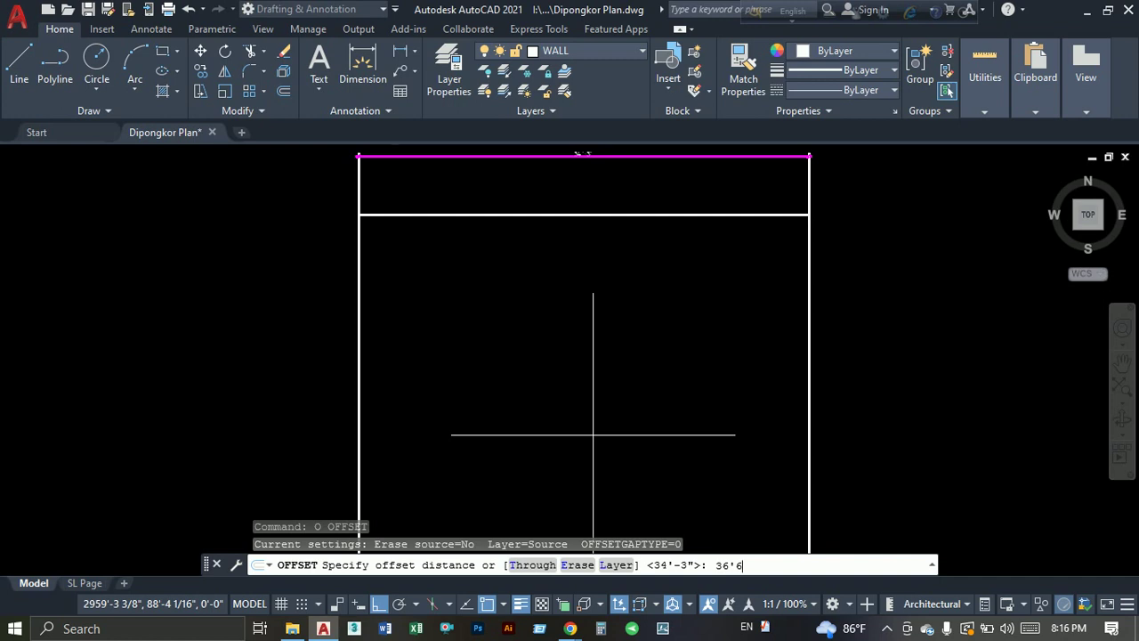
click(752, 574)
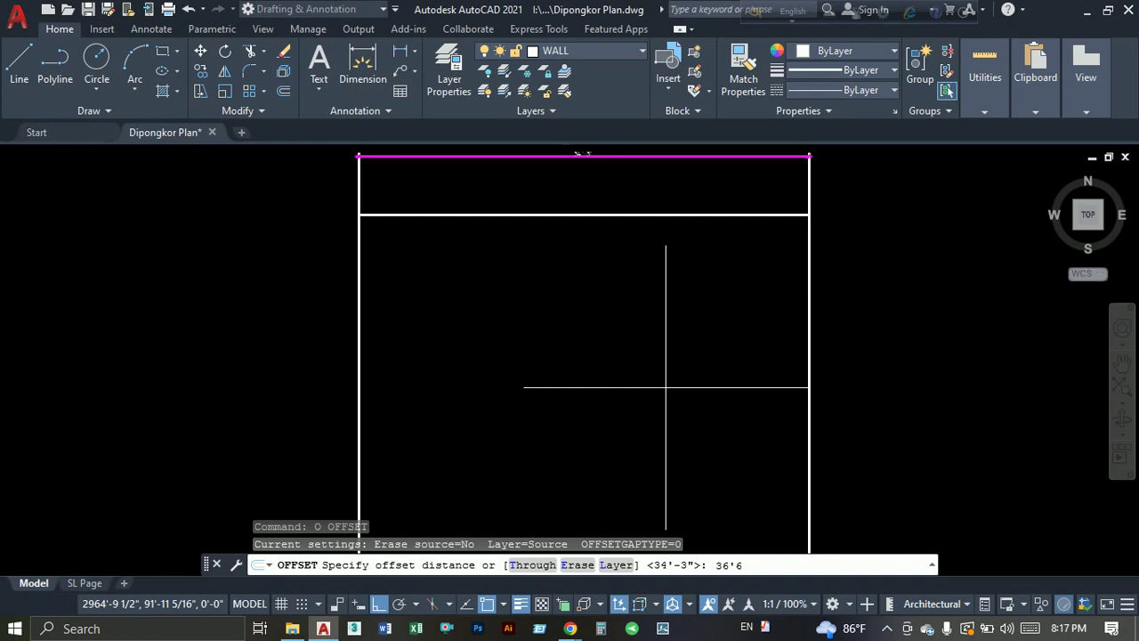
key(Return)
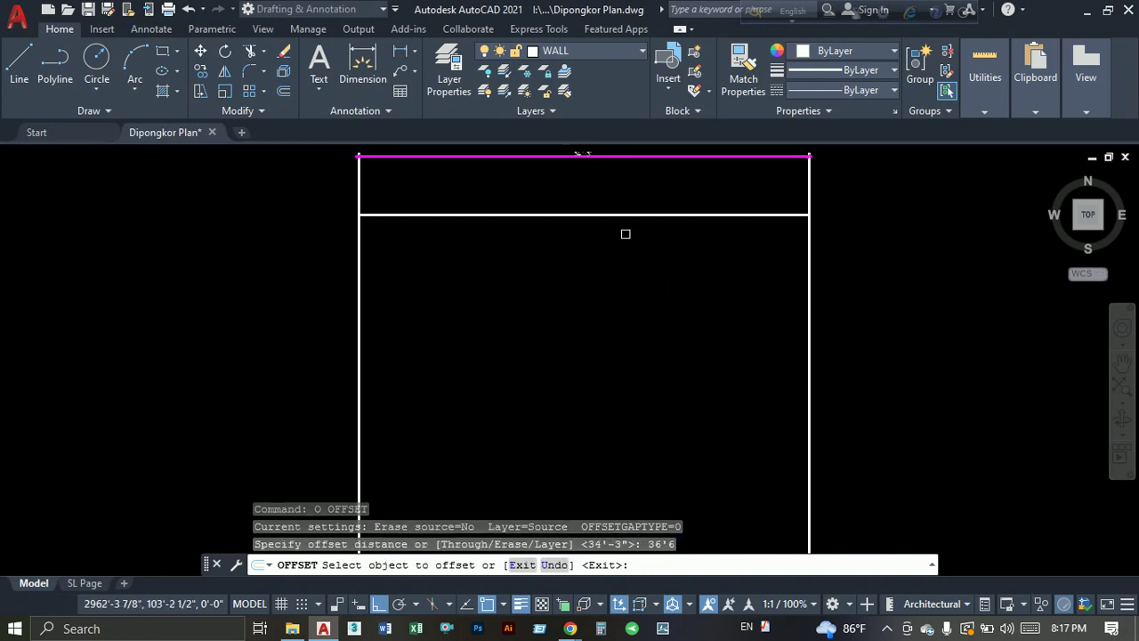
click(605, 214)
click(564, 320)
scroll(605, 348, down, 2)
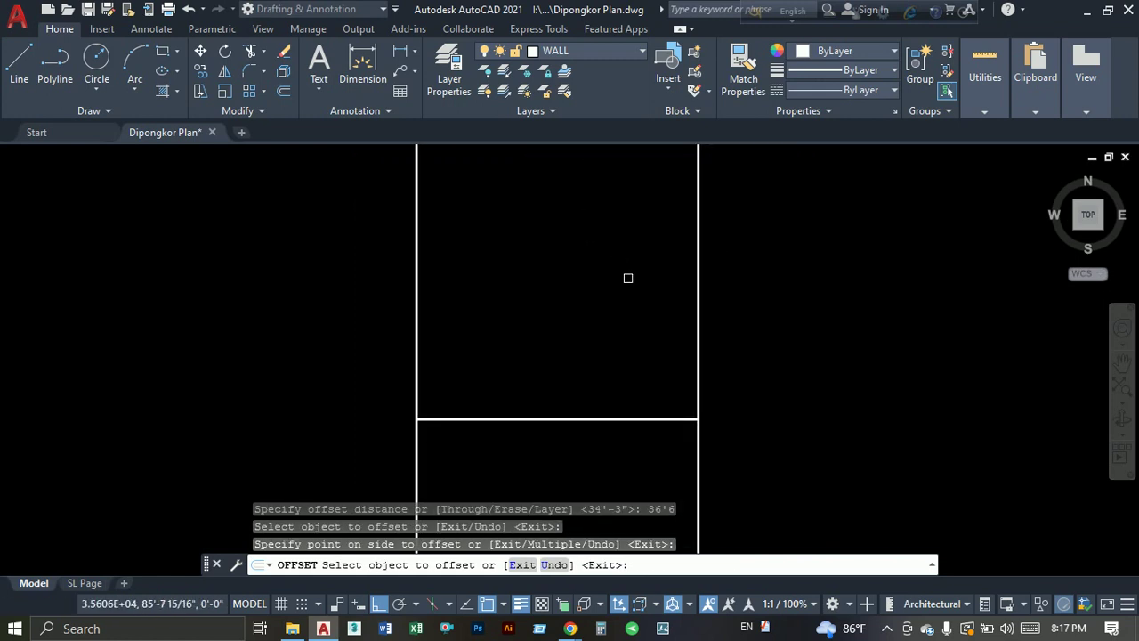
scroll(632, 316, down, 1)
key(Return)
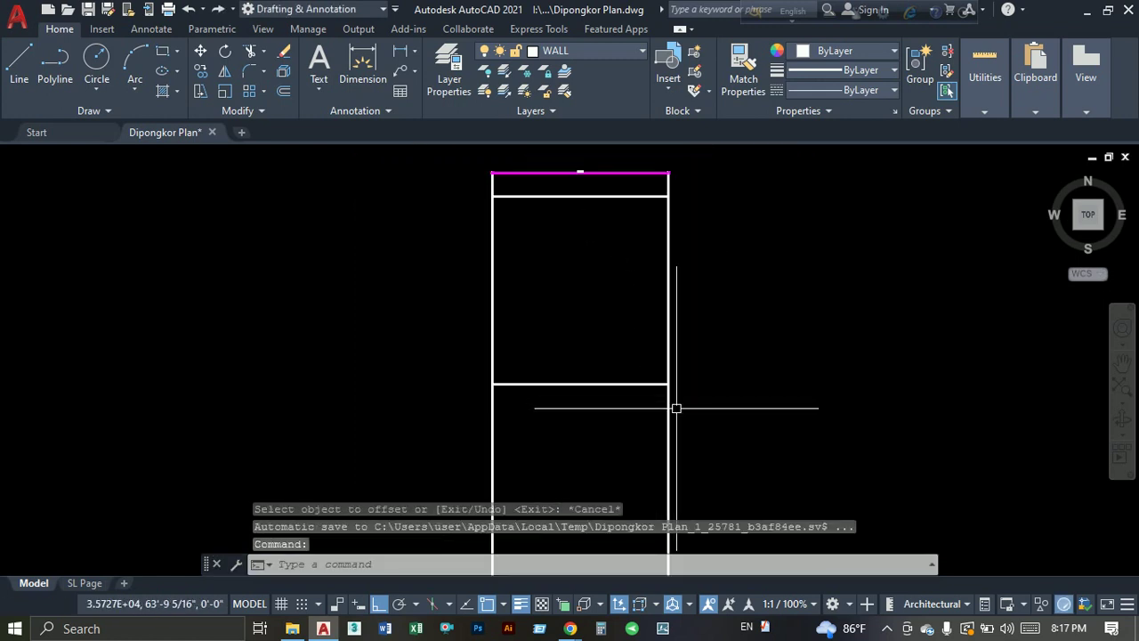
Trim the vertical walls' lower ends below the bottom wall line.
text(tr)
key(Return)
key(Return)
click(703, 400)
click(448, 422)
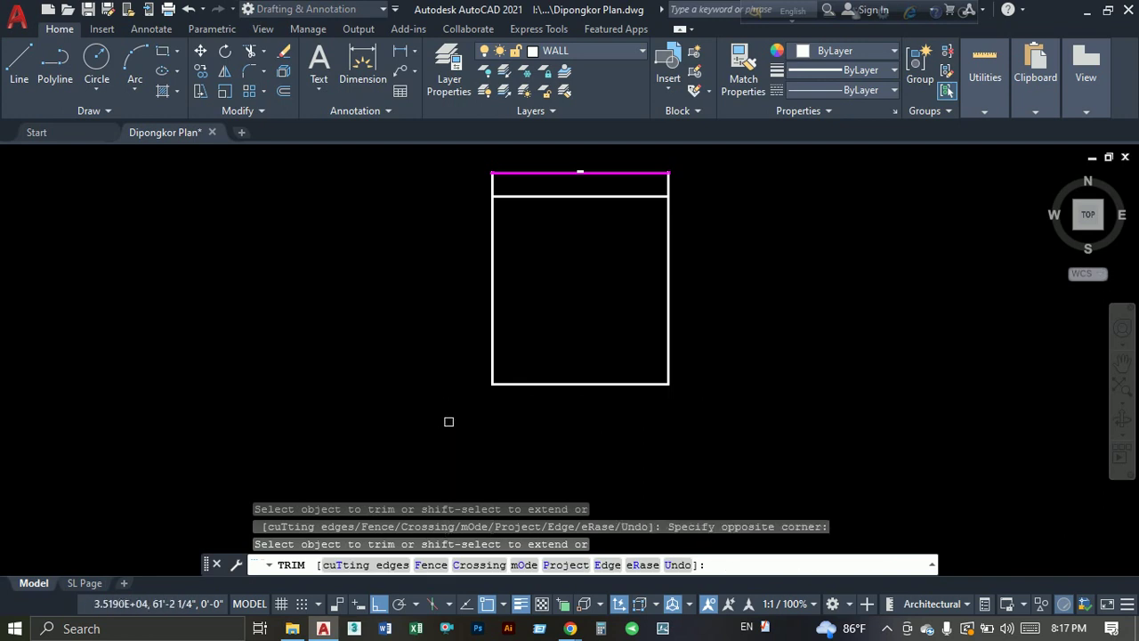
key(Escape)
scroll(529, 219, up, 4)
scroll(475, 318, down, 2)
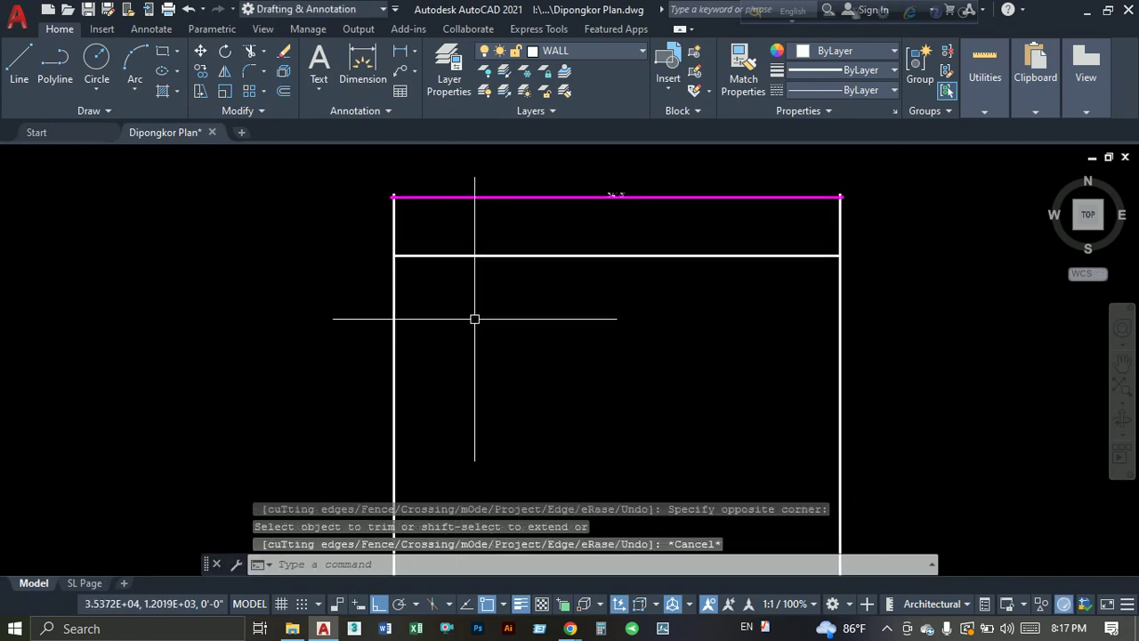
scroll(540, 306, down, 2)
middle_drag(536, 364, 454, 348)
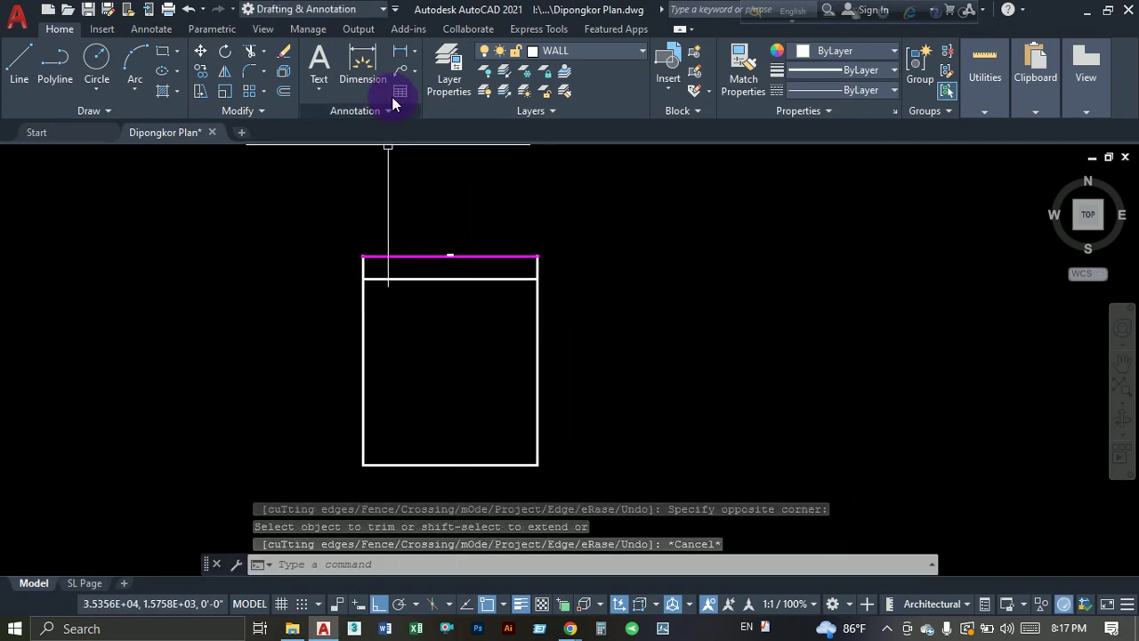
Add a 36'-6" linear dimension beside the right wall.
click(405, 54)
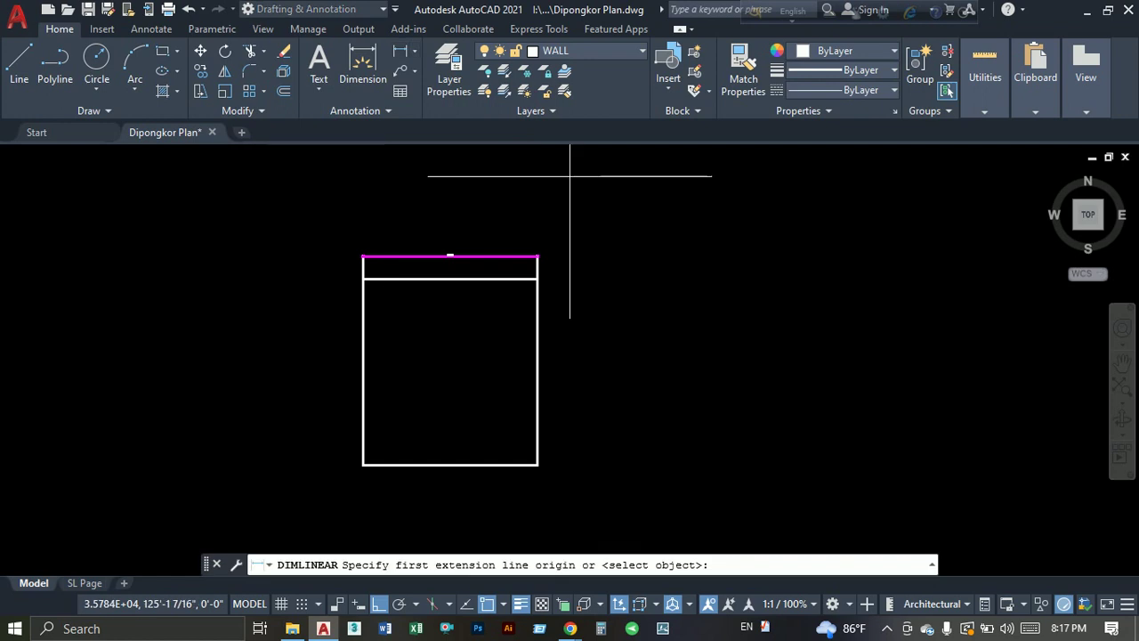
click(537, 279)
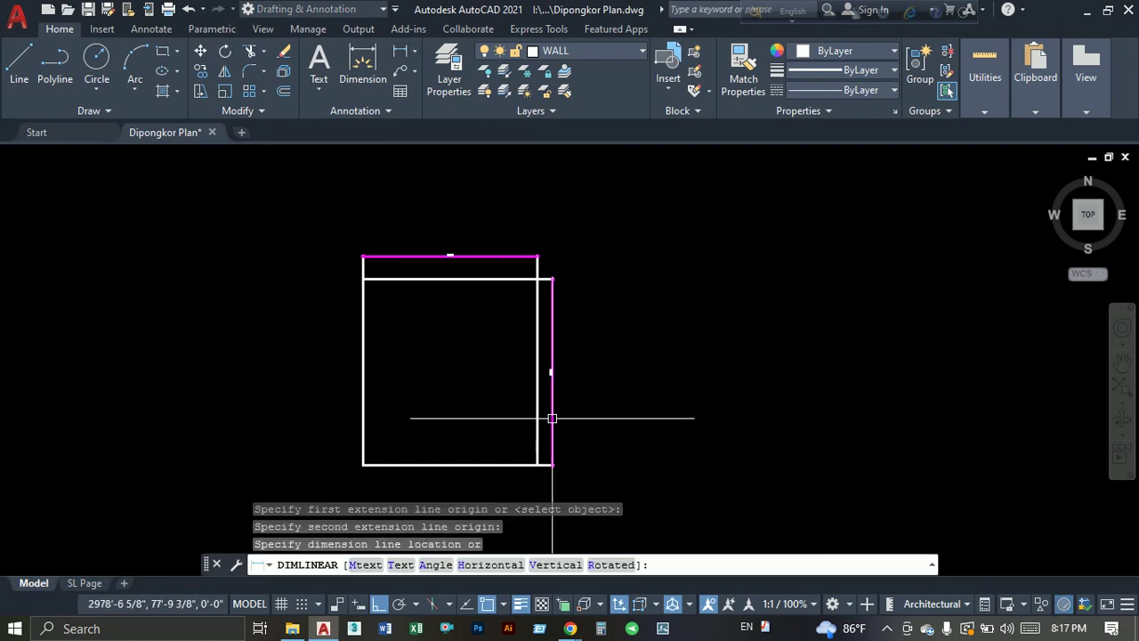
click(553, 419)
scroll(549, 414, up, 5)
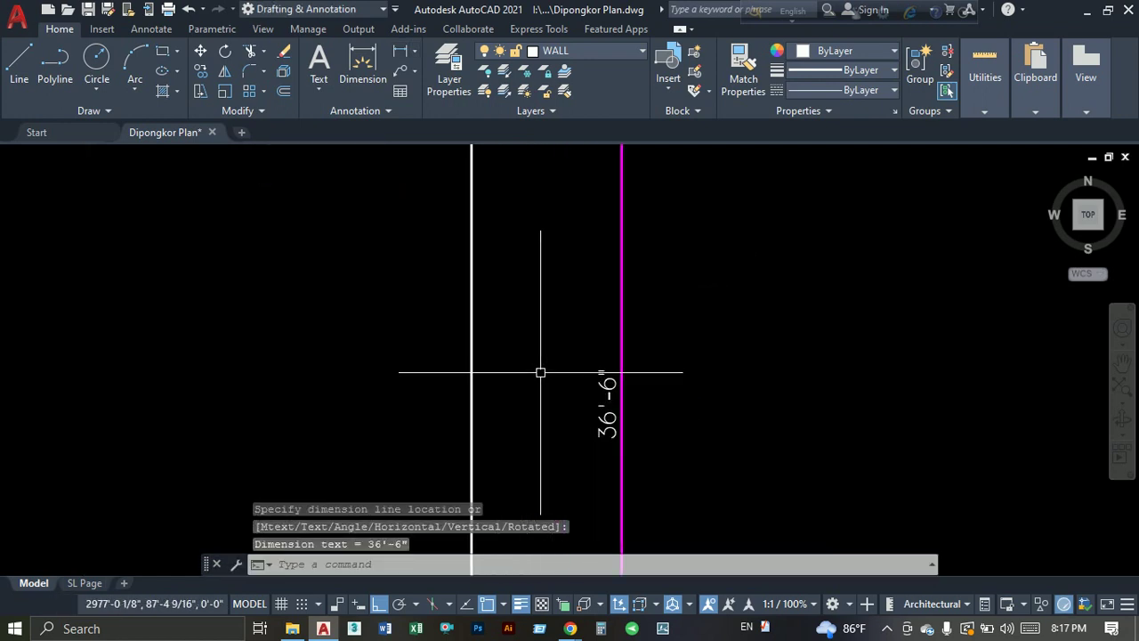
scroll(541, 372, down, 2)
scroll(543, 374, down, 2)
scroll(552, 409, down, 3)
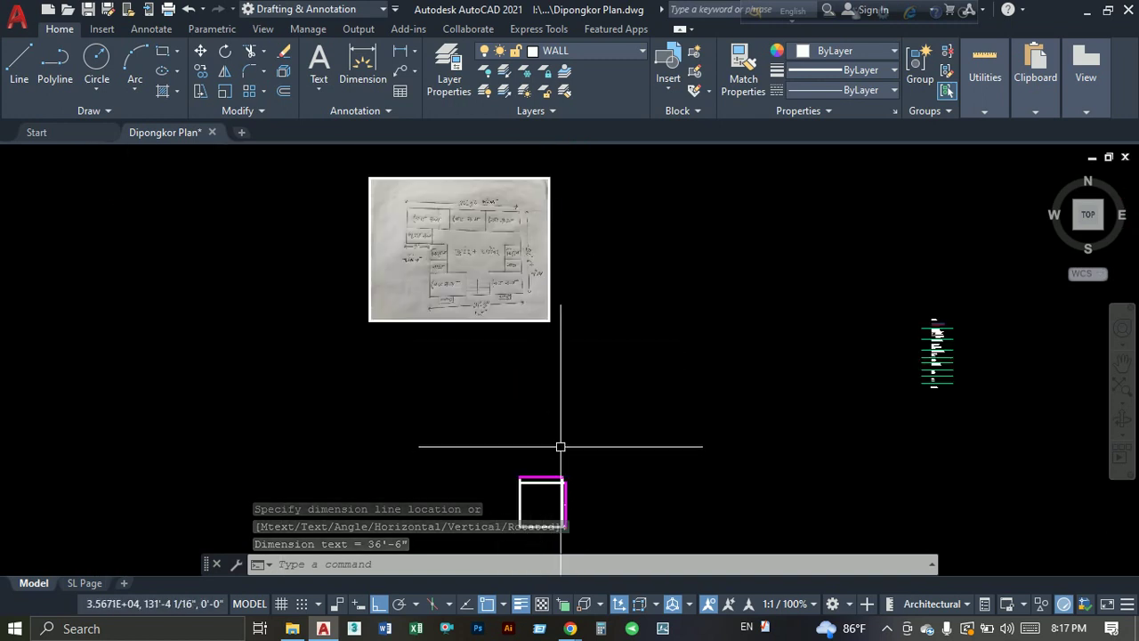
scroll(559, 377, up, 3)
Pan over the reference sketch to check the outline against it.
mouse_move(614, 306)
middle_down()
mouse_move(614, 377)
mouse_move(623, 363)
middle_up()
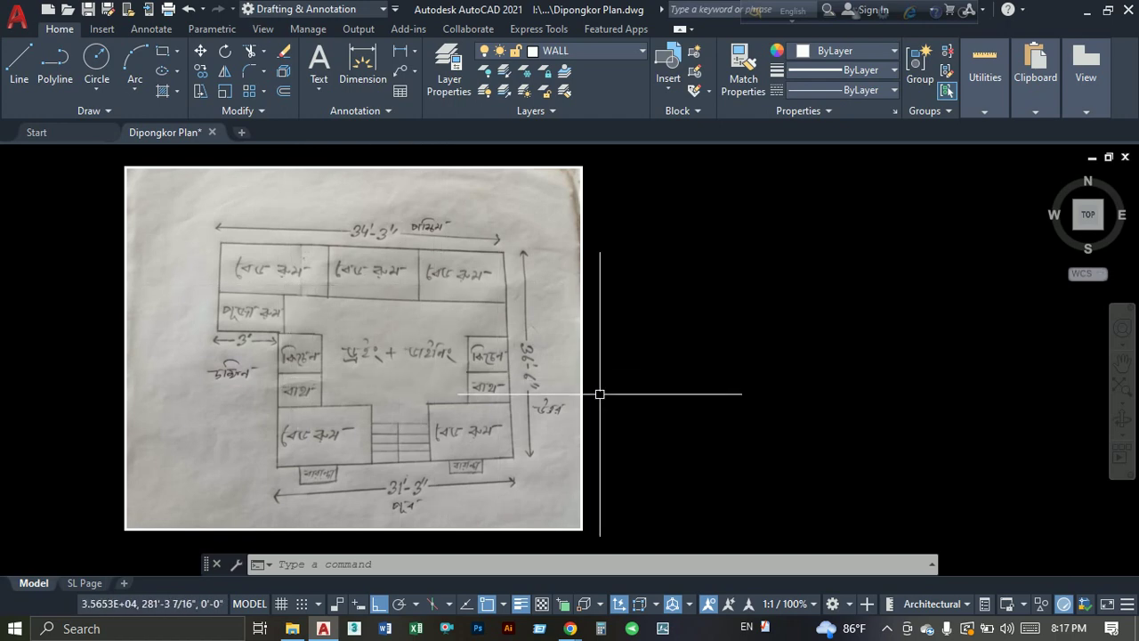
middle_drag(623, 443, 602, 332)
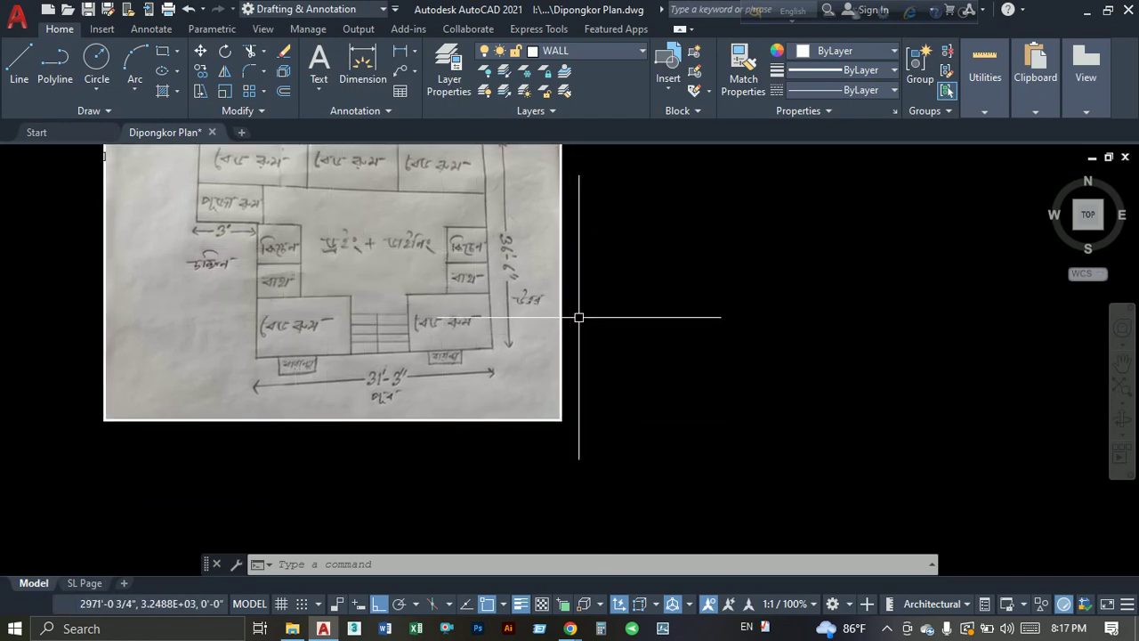
middle_drag(578, 317, 594, 382)
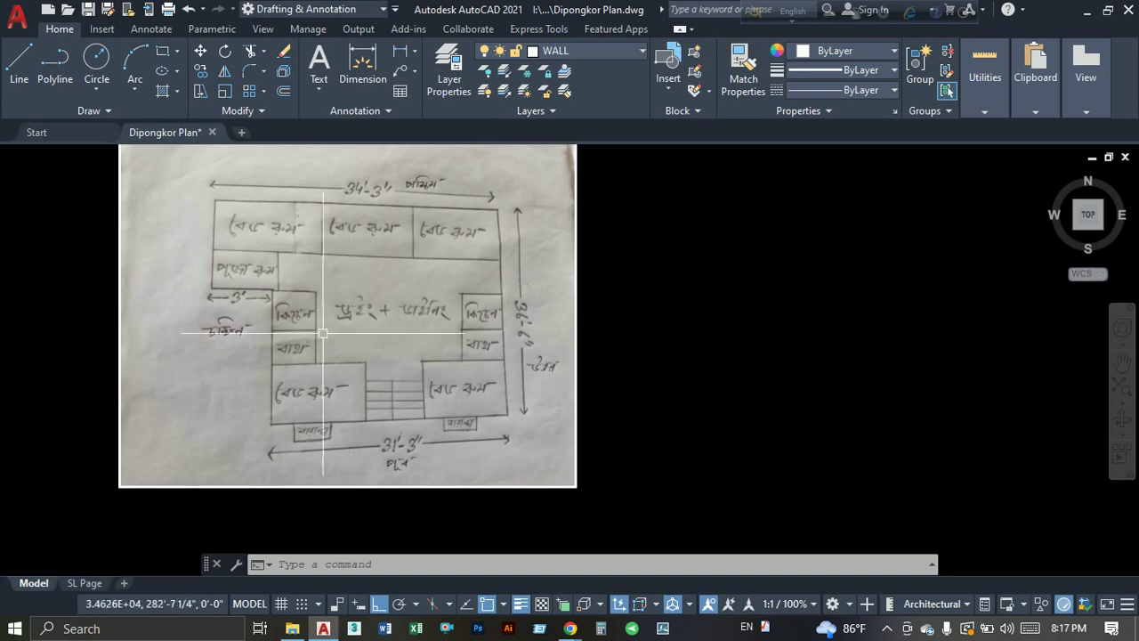
middle_drag(493, 387, 420, 339)
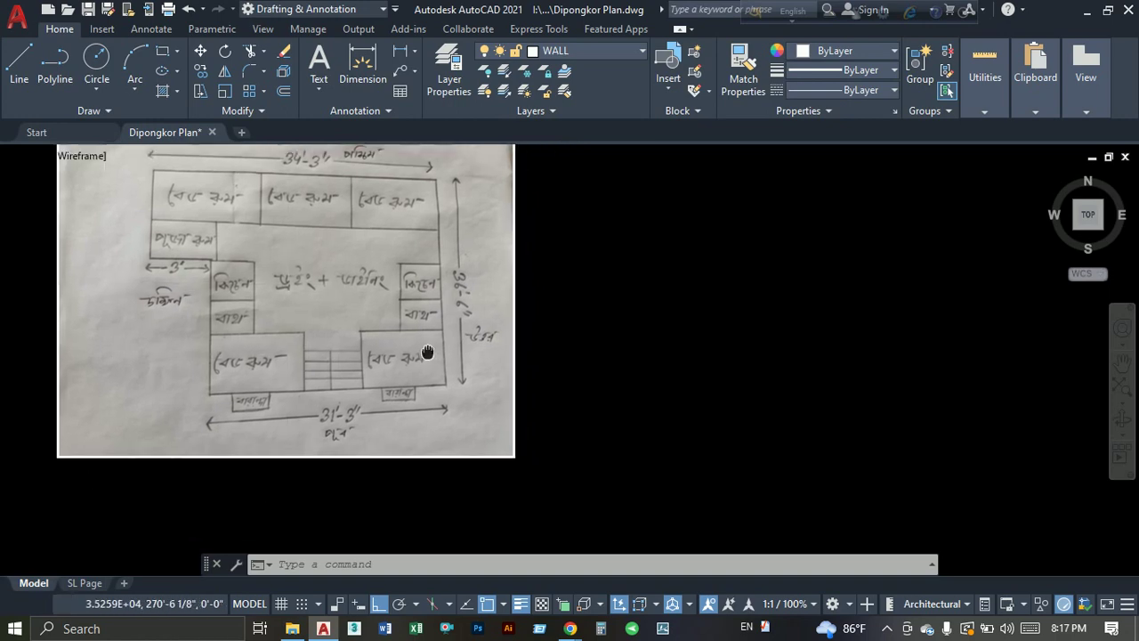
scroll(426, 395, down, 3)
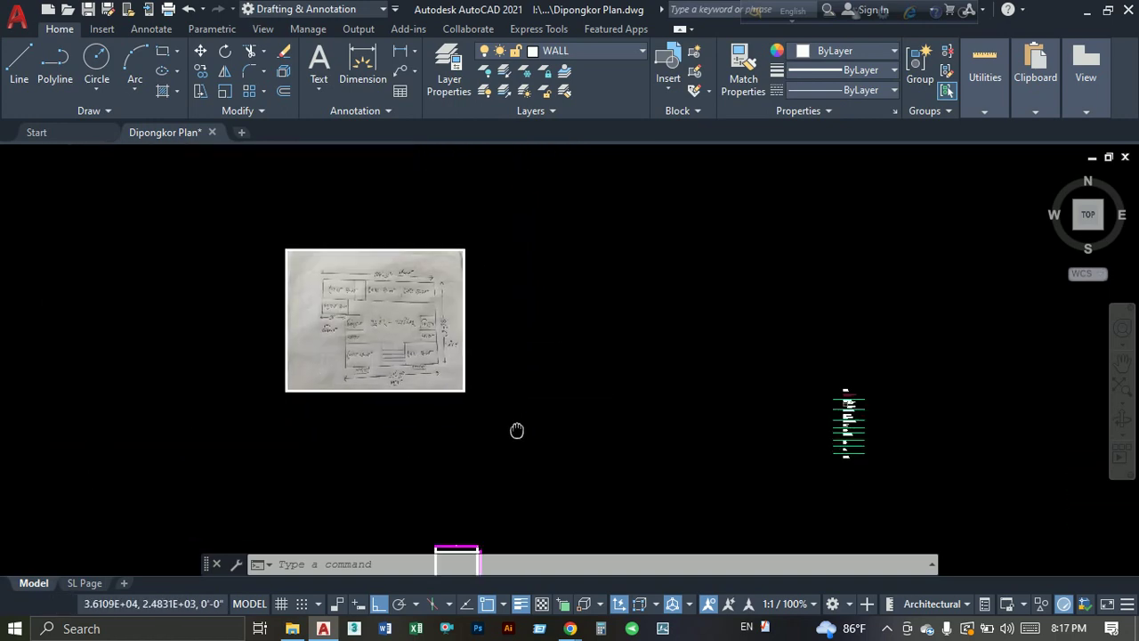
scroll(427, 400, up, 5)
Offset the top and right wall lines 5 inward to make double walls.
scroll(483, 412, up, 5)
scroll(408, 417, up, 2)
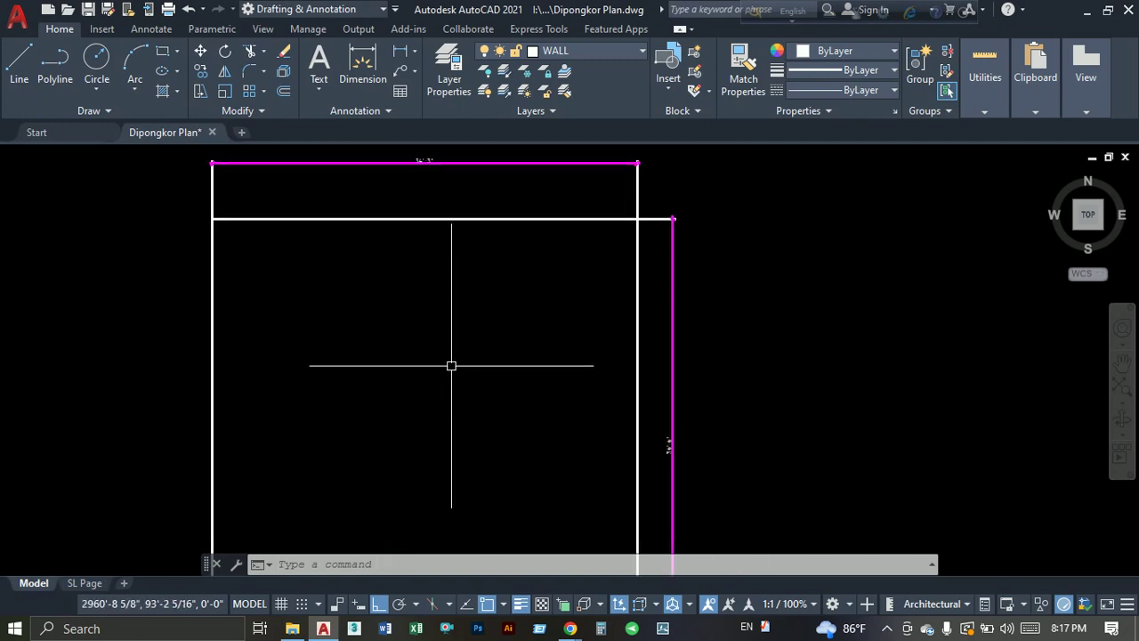
text(o)
key(Return)
key(Return)
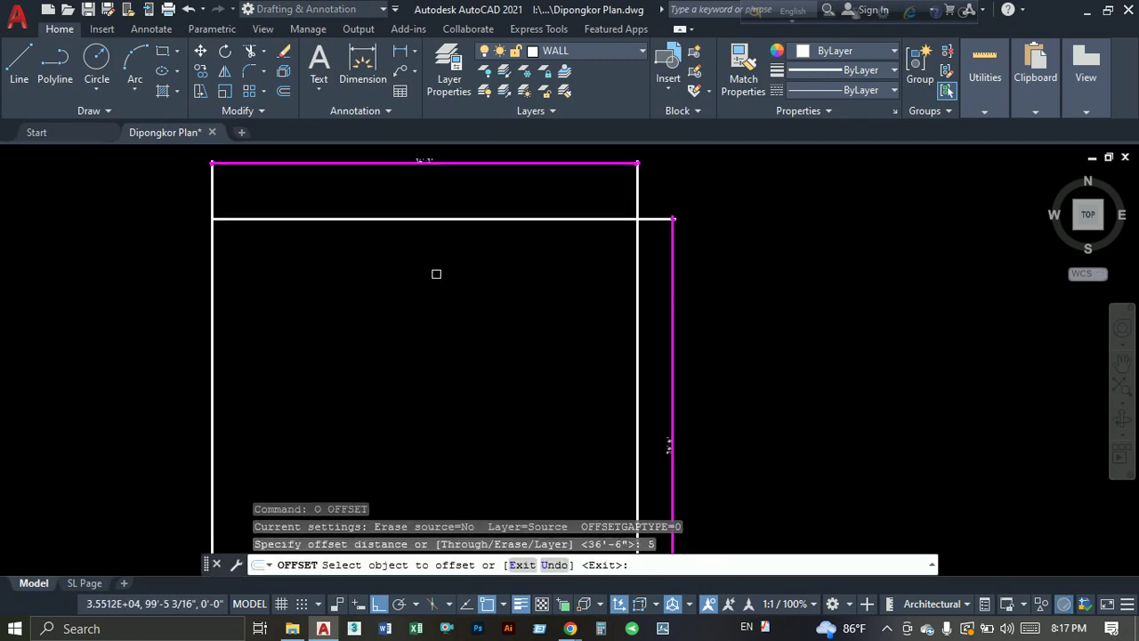
click(447, 219)
click(436, 291)
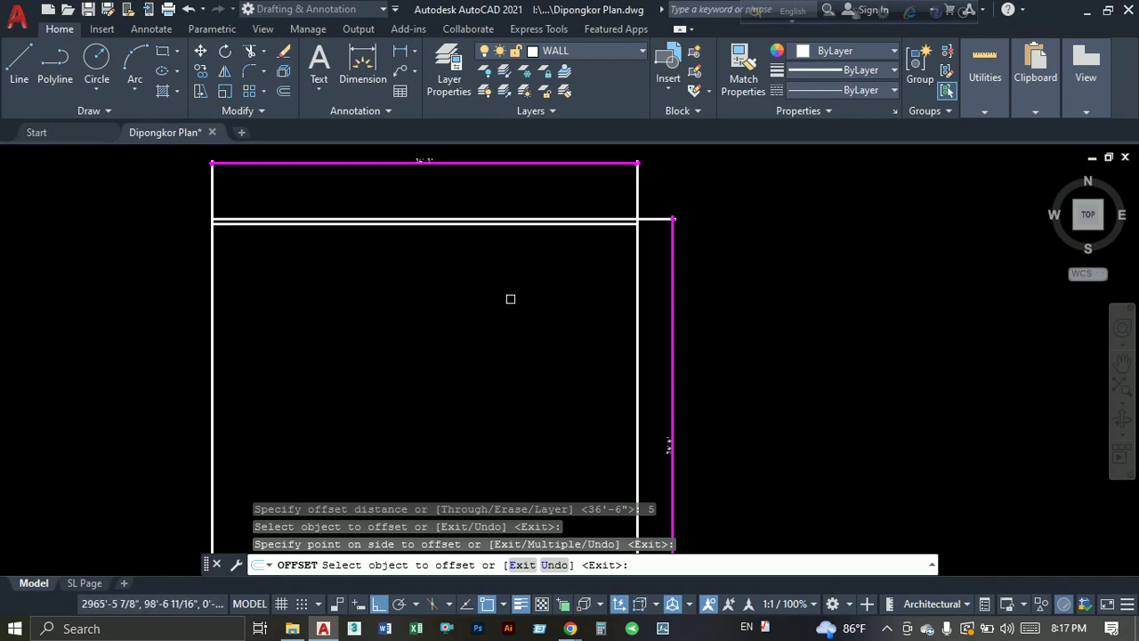
click(635, 350)
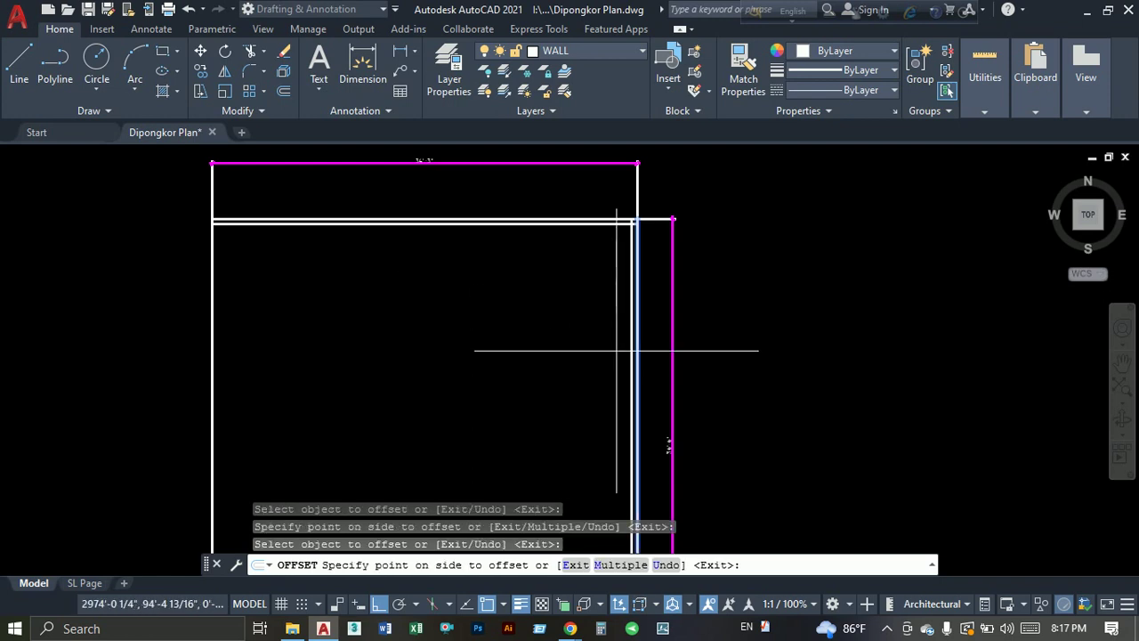
click(437, 368)
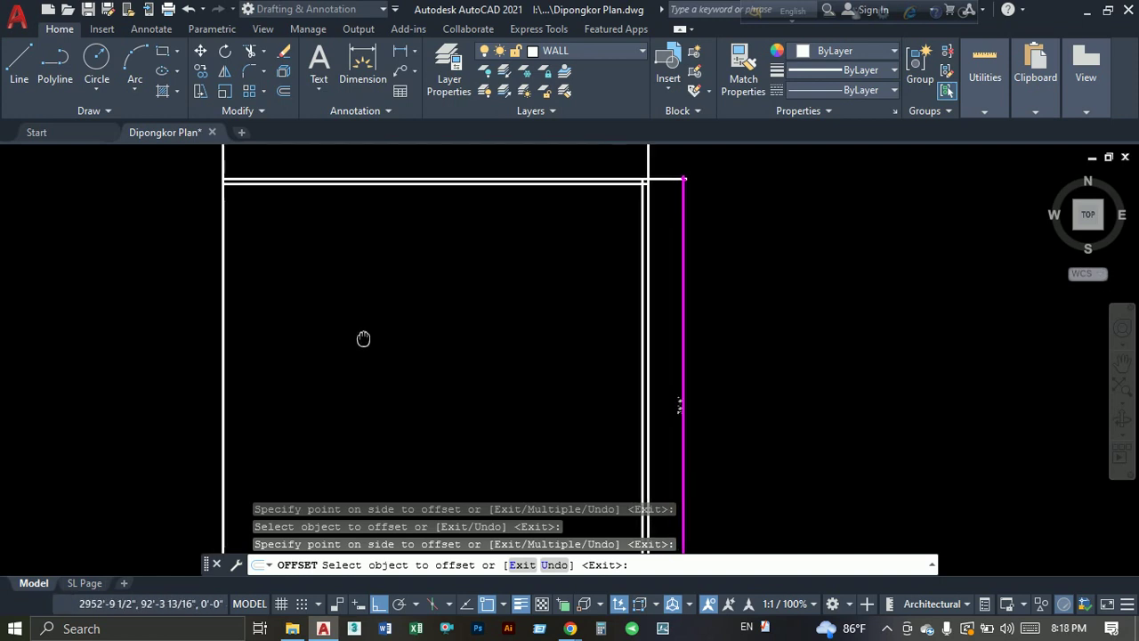
key(Escape)
Copy the top double wall 13'5 downward as an interior partition.
middle_drag(462, 327, 444, 336)
click(432, 190)
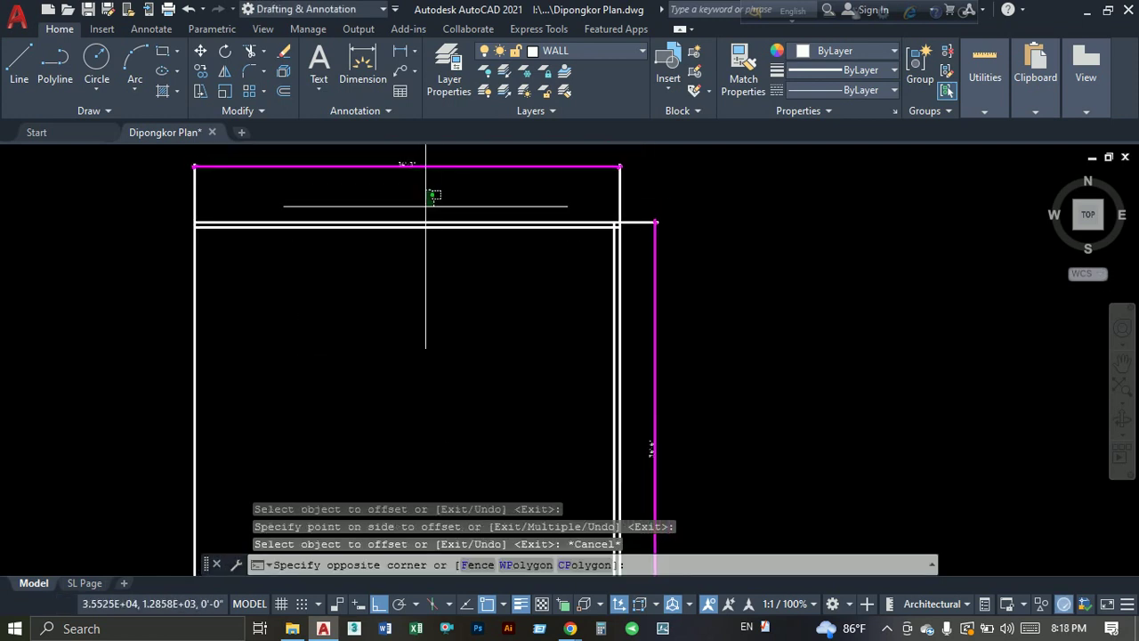
click(400, 258)
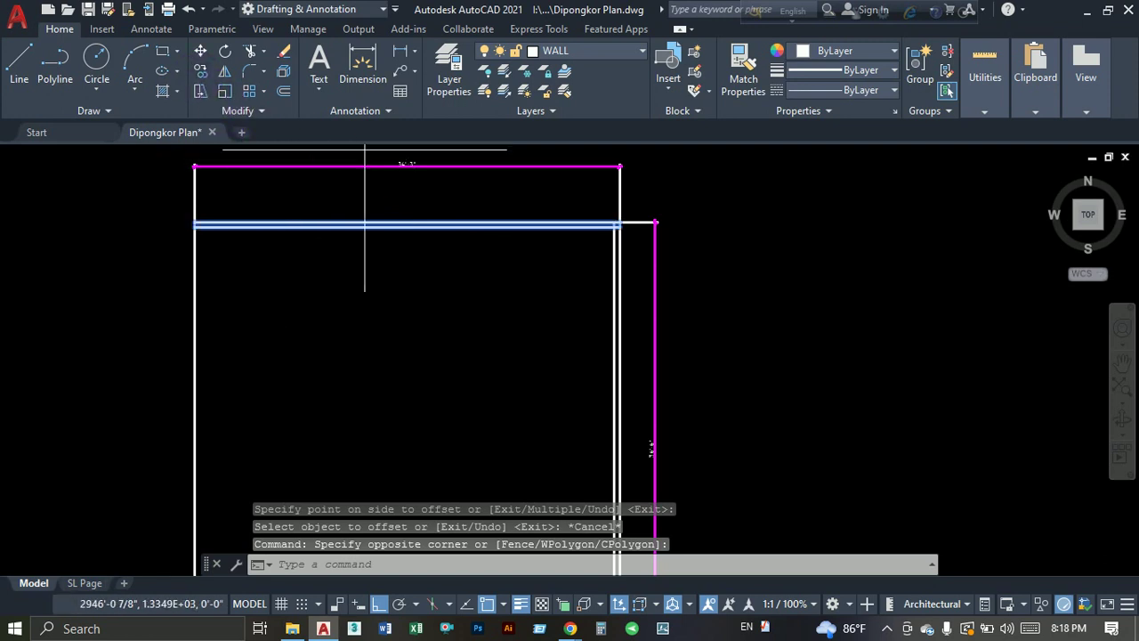
click(200, 73)
click(844, 275)
text(13'5)
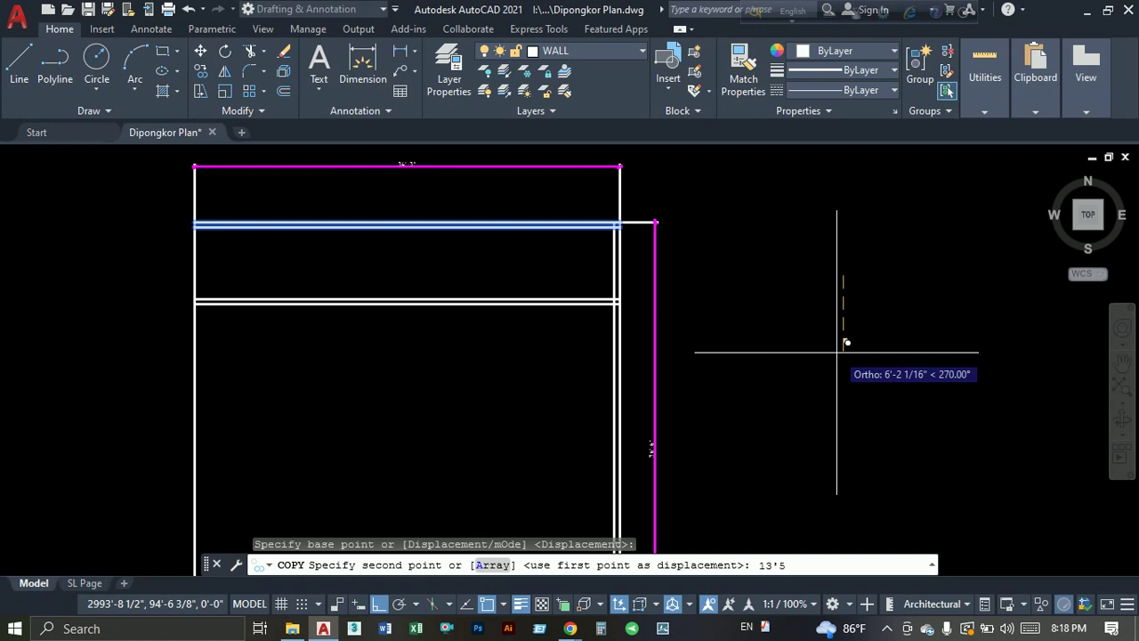
key(Return)
key(Escape)
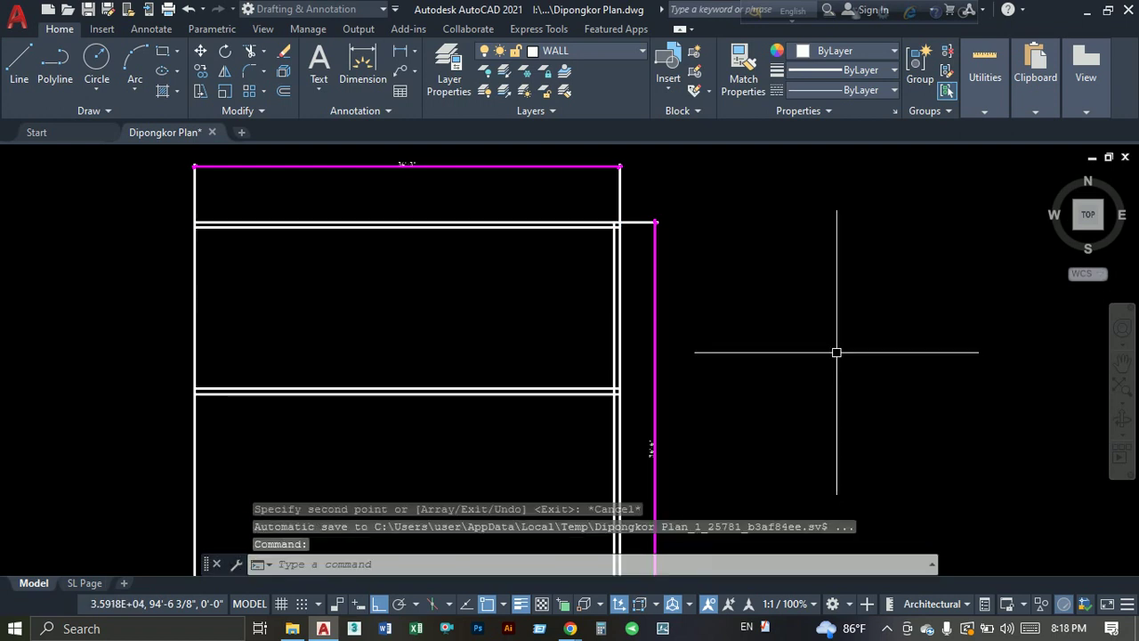
middle_drag(529, 440, 538, 382)
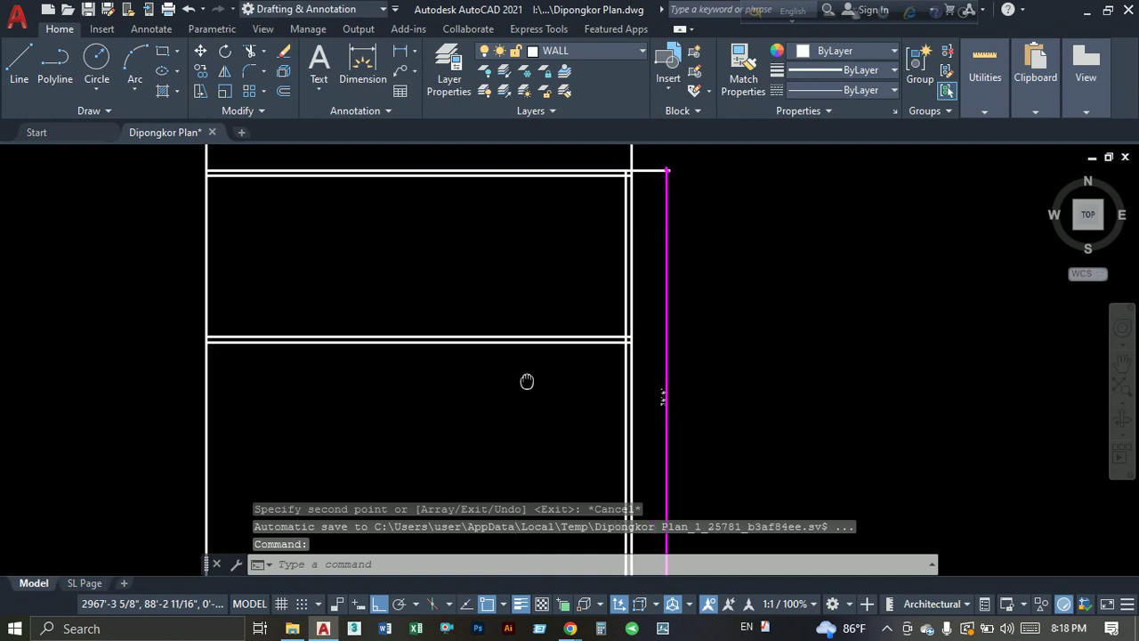
Clear a trial selection of the right double wall and bring the 34'-3" dimension into view.
click(658, 391)
click(516, 343)
key(Escape)
middle_drag(276, 265, 277, 326)
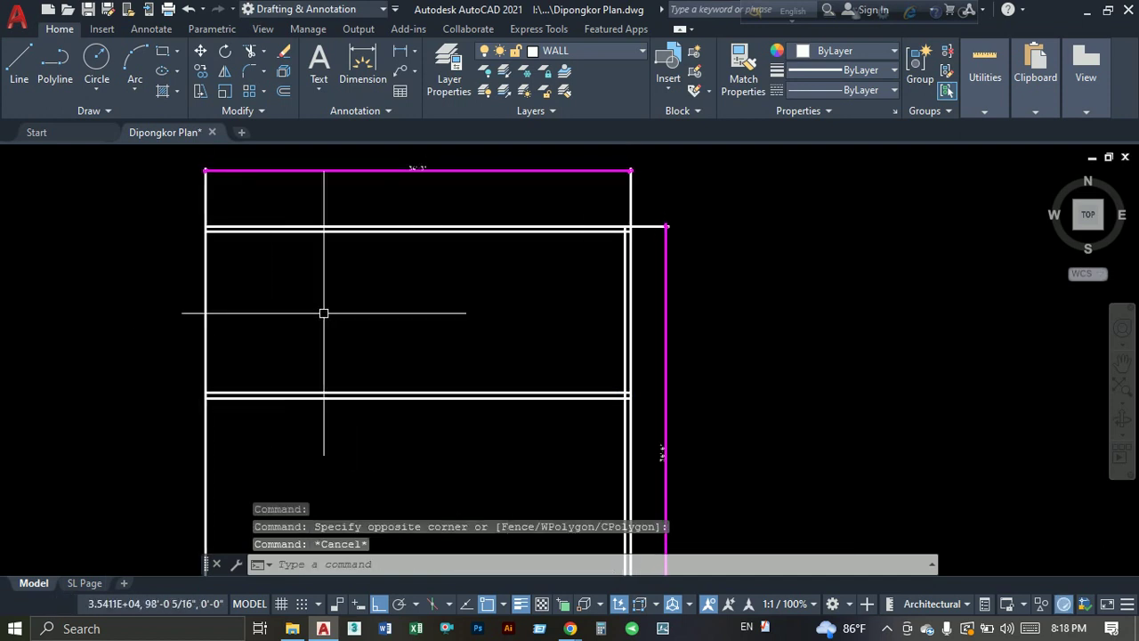
scroll(395, 191, up, 5)
middle_drag(424, 229, 422, 370)
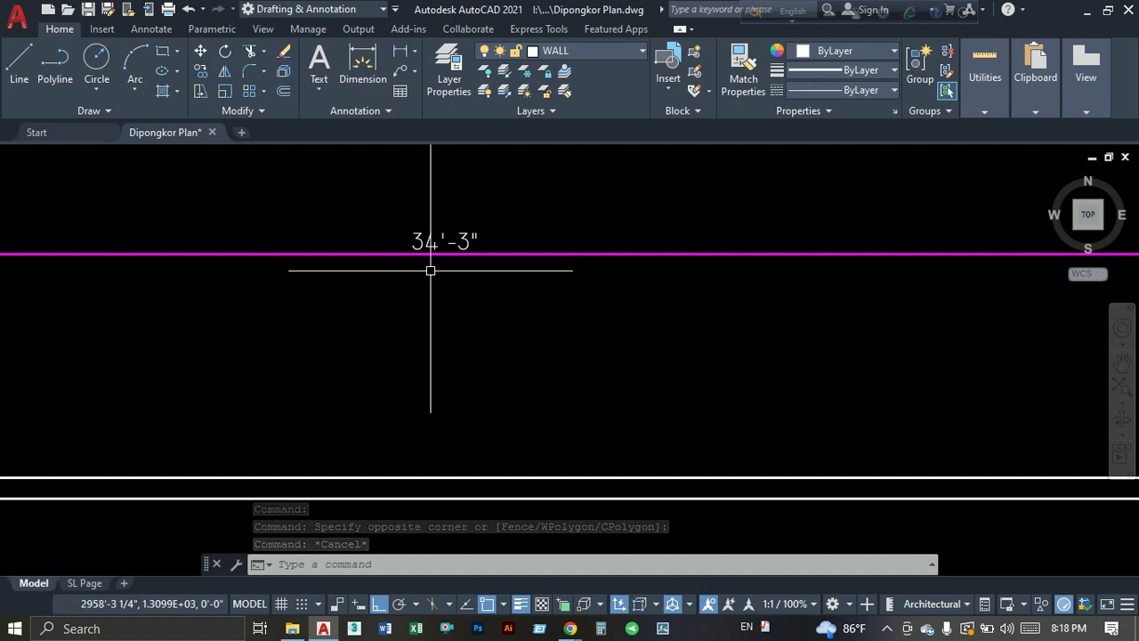
scroll(432, 272, down, 2)
scroll(444, 285, down, 3)
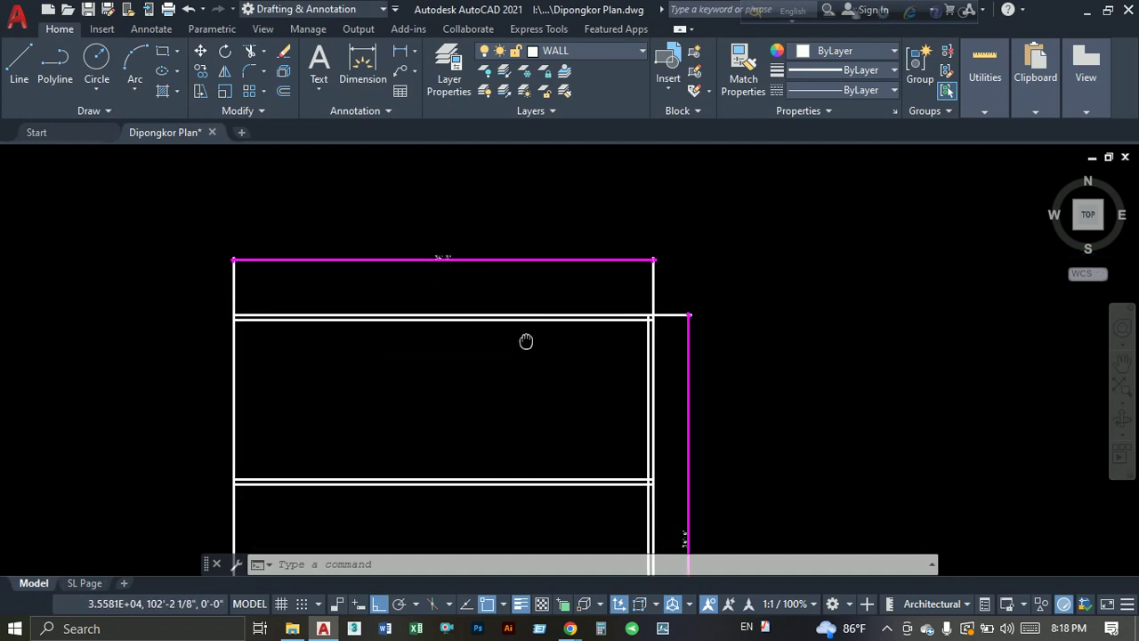
Attempt to copy the right inner wall line, then cancel the copy.
click(673, 361)
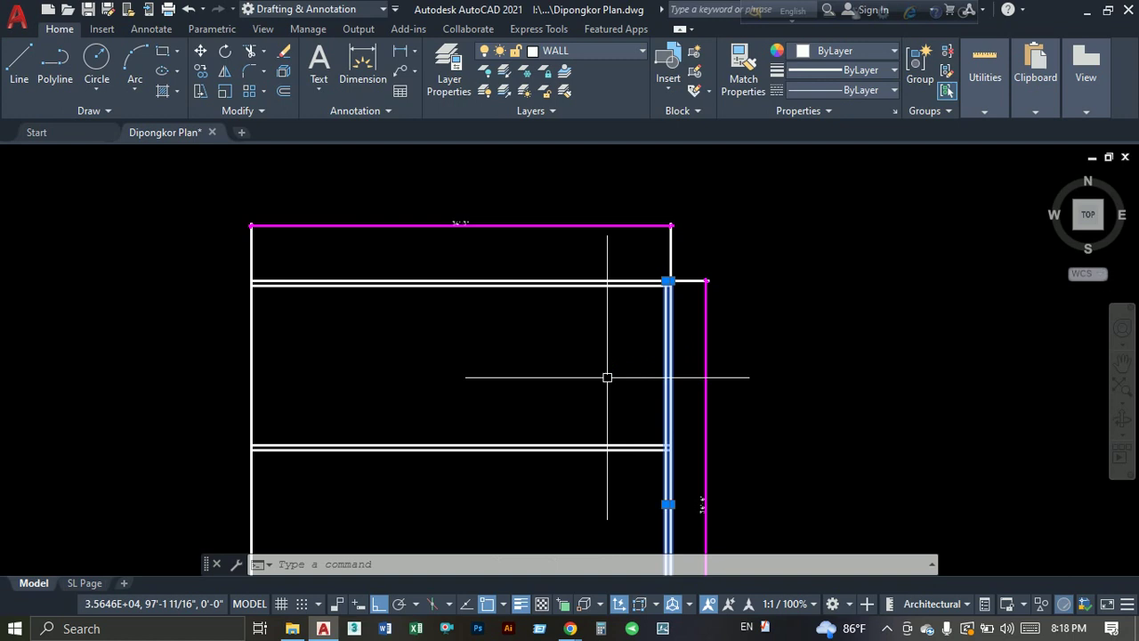
click(197, 72)
click(580, 388)
text(10)
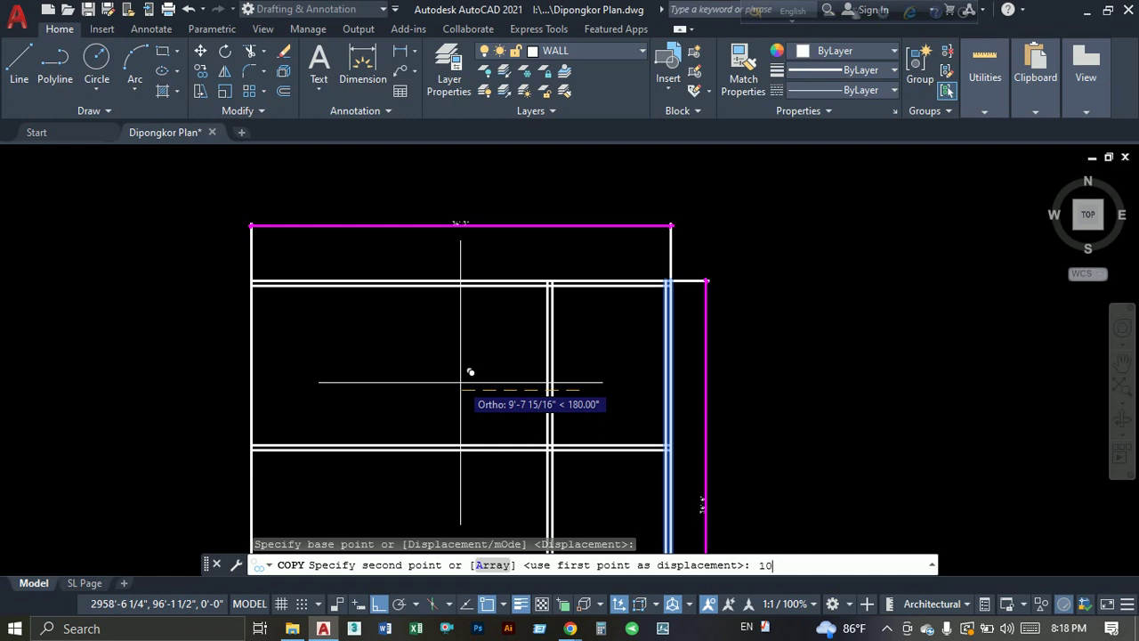
key(Escape)
key(Escape)
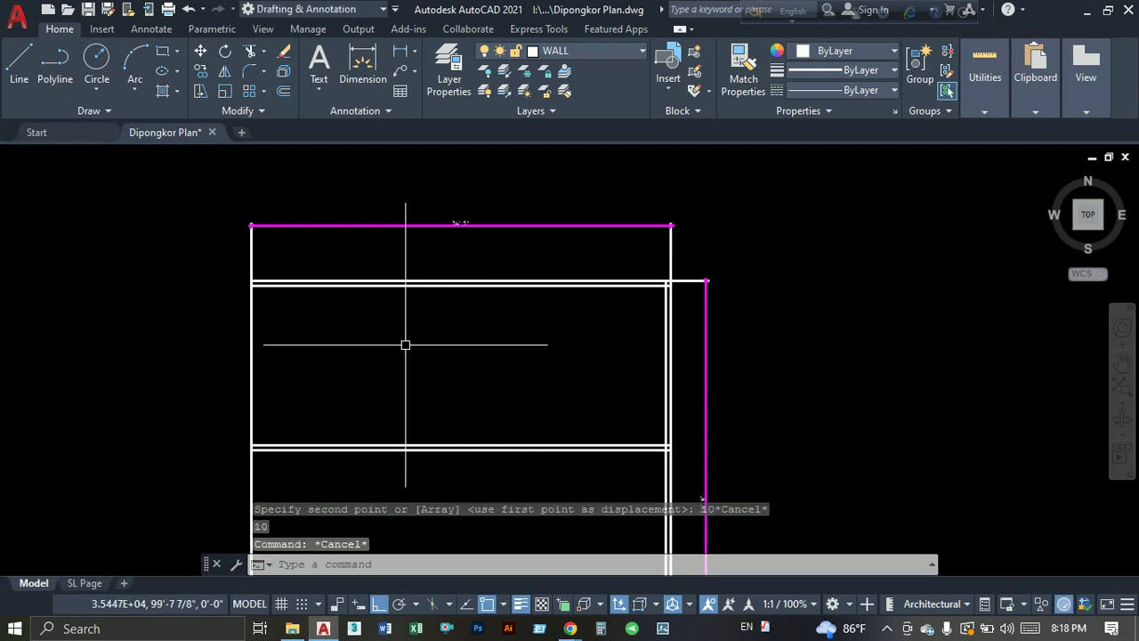
middle_drag(405, 344, 390, 368)
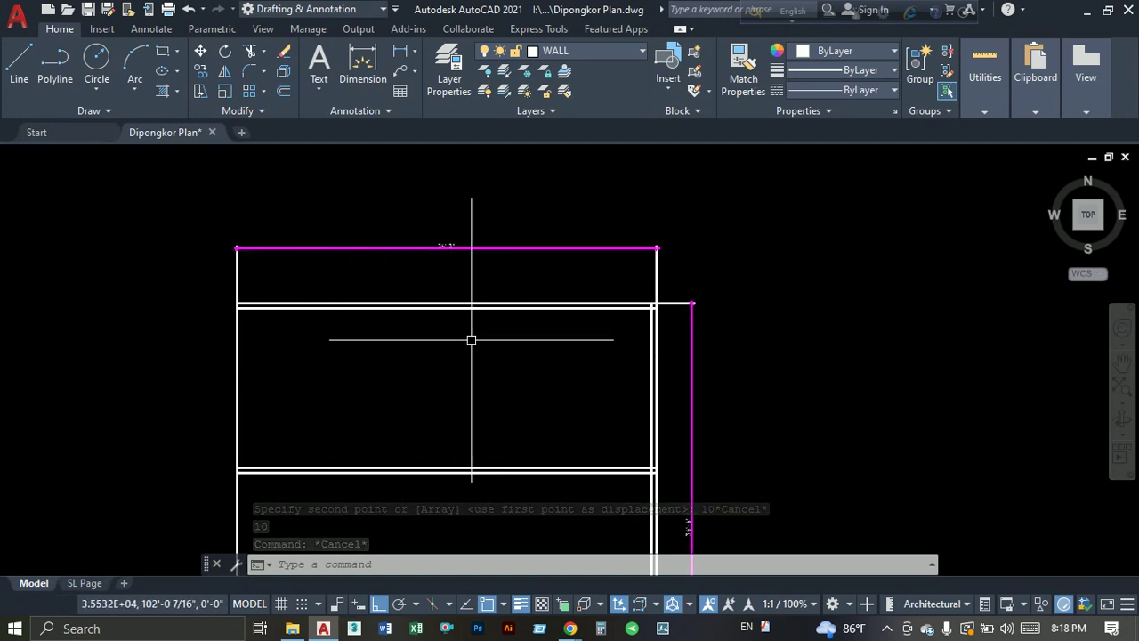
Draw a horizontal line from the left wall to the right inner wall.
text(l)
key(Return)
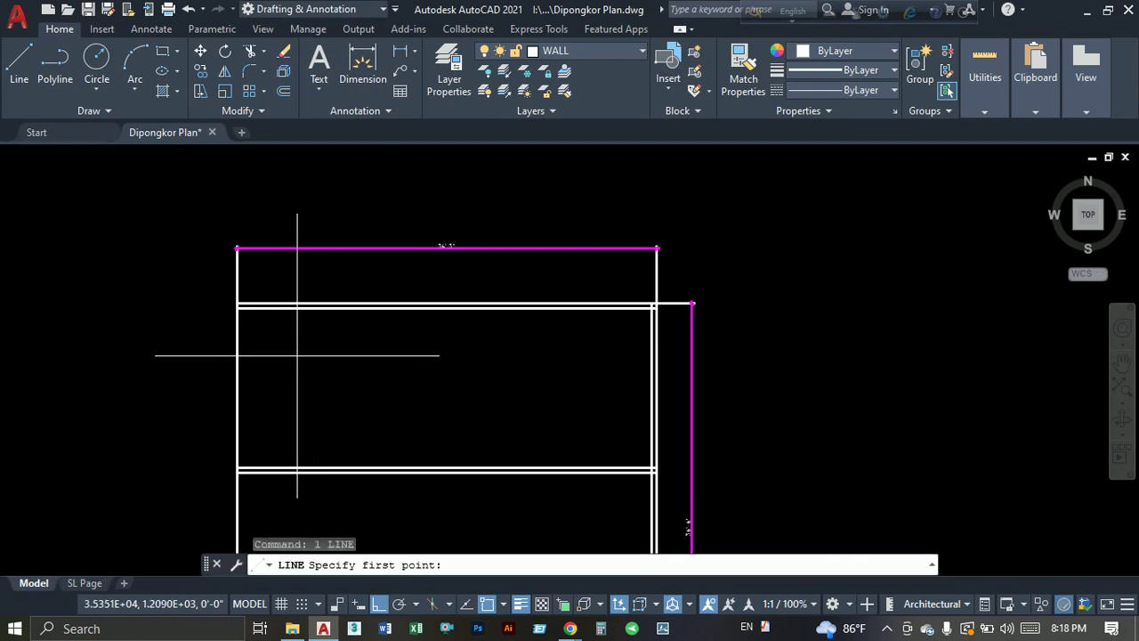
key(Escape)
text(l)
key(Return)
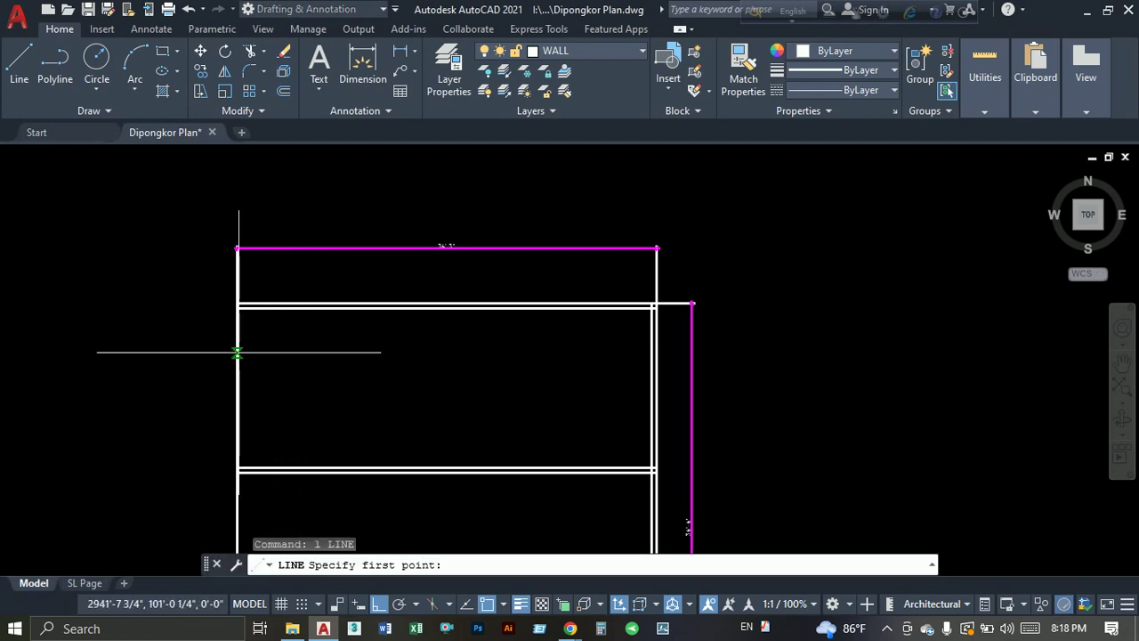
click(237, 352)
click(654, 353)
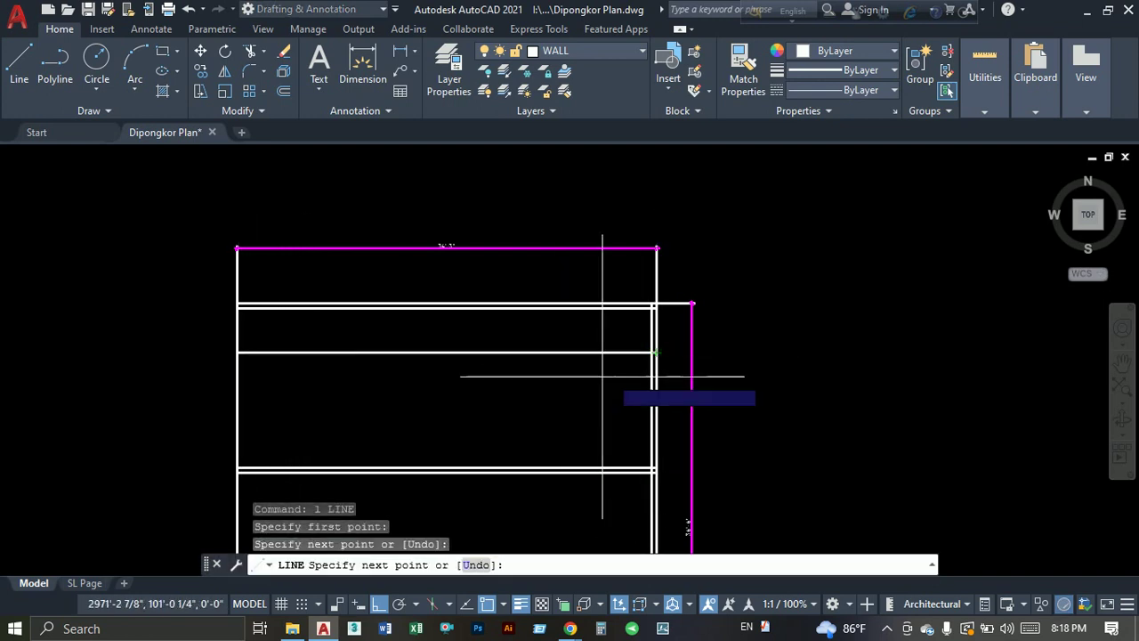
key(Escape)
Move the new horizontal line up above the 34'-3" dimension.
click(566, 352)
text(m)
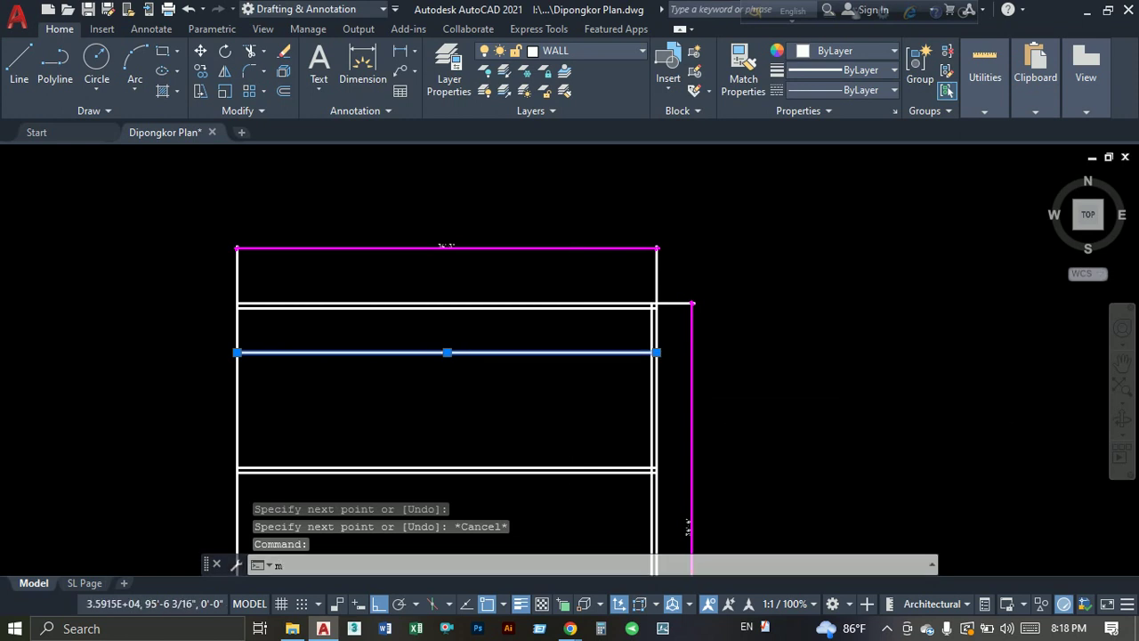
key(Return)
click(835, 383)
scroll(673, 201, up, 4)
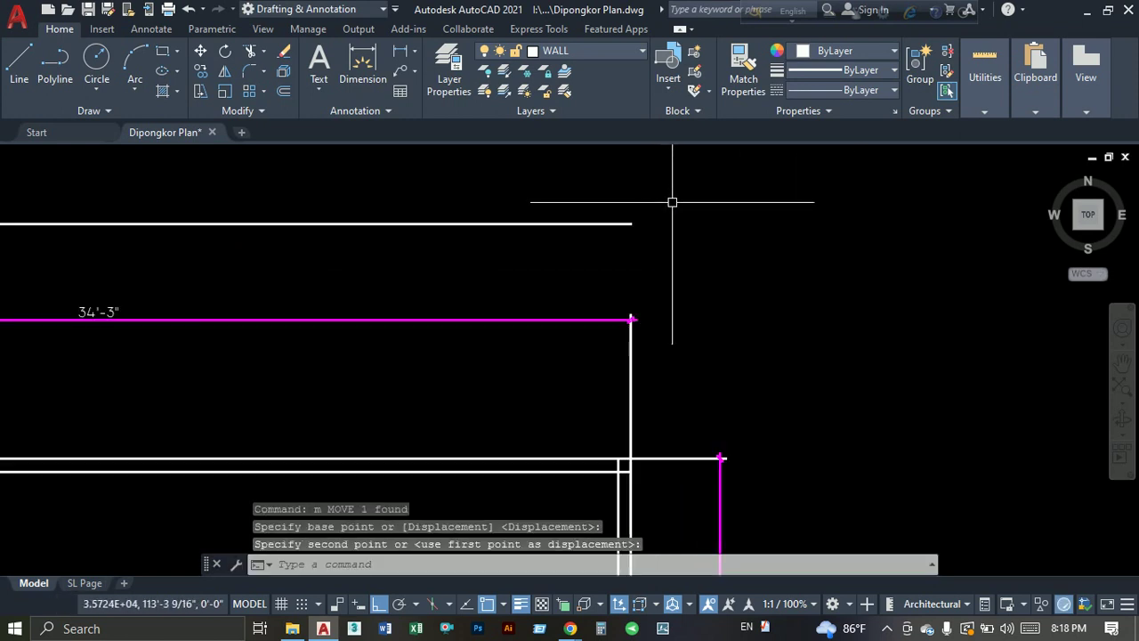
click(674, 200)
Stretch the top line's right end inward by 2.5.
click(590, 247)
text(s)
key(Return)
click(861, 312)
text(2.5)
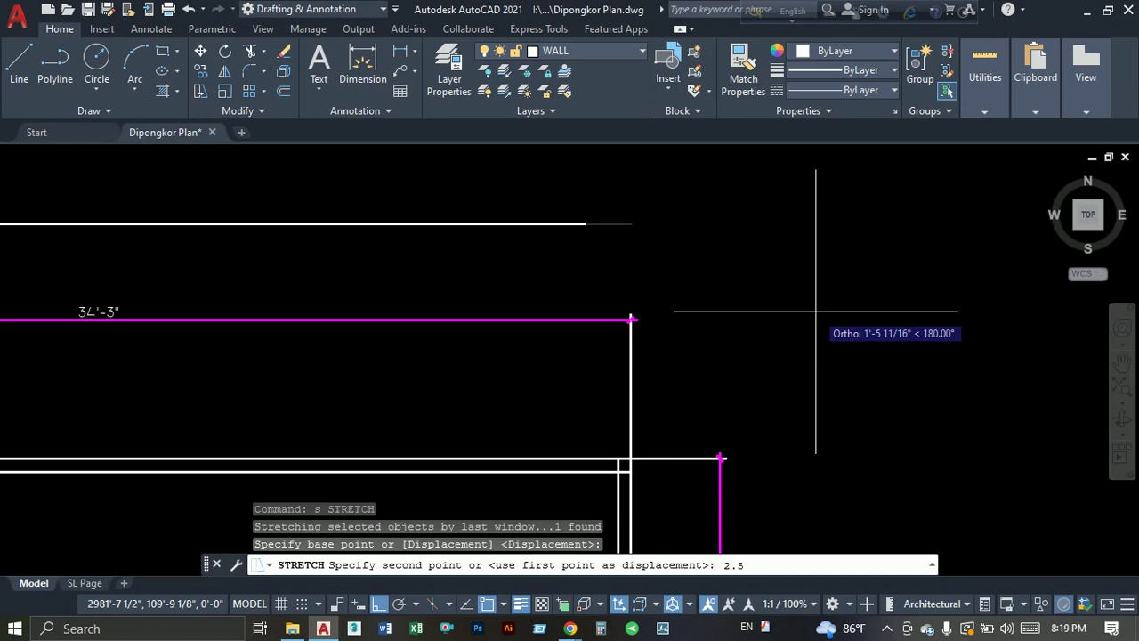
key(Return)
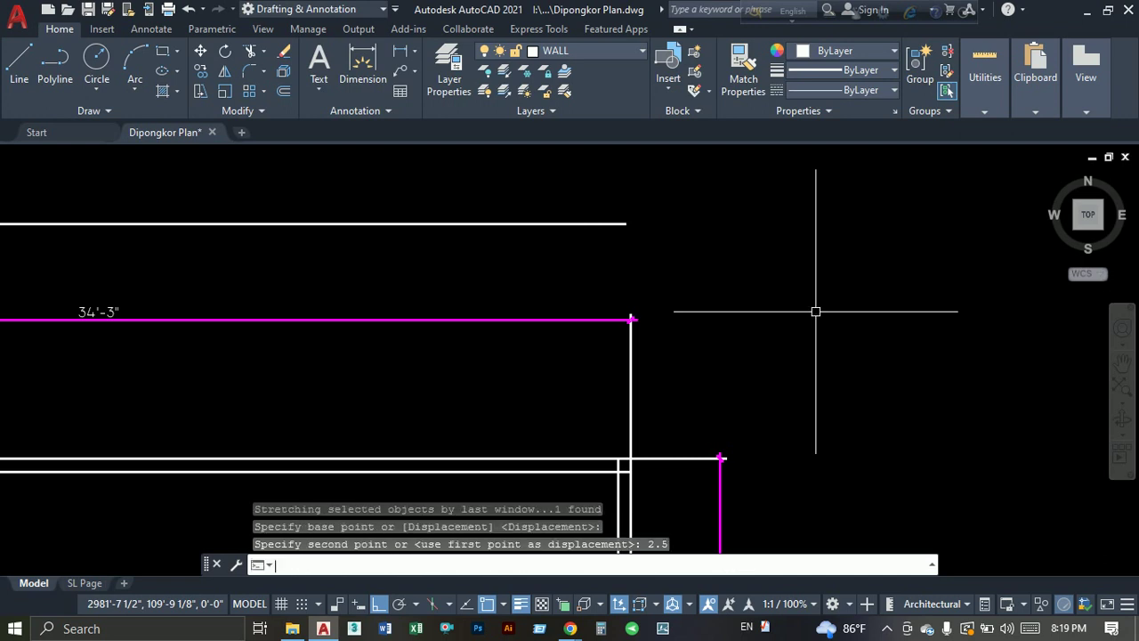
Stretch the top line's left end inward by 2.5 with a crossing window.
scroll(587, 312, down, 4)
middle_drag(536, 326, 685, 301)
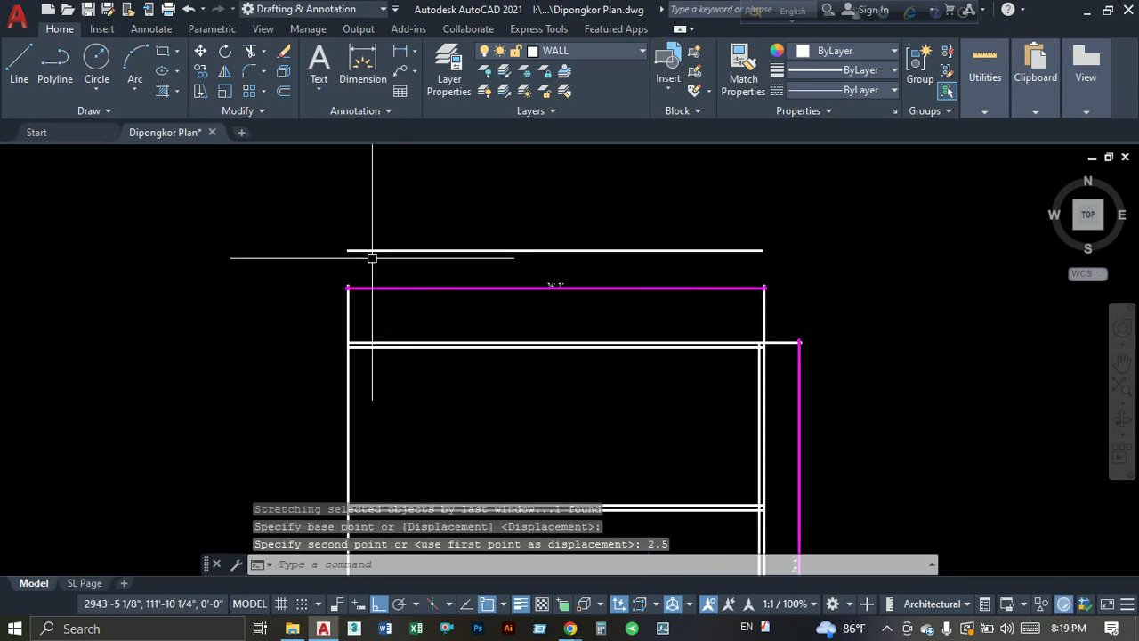
click(363, 230)
click(316, 267)
text(s)
key(Return)
click(240, 254)
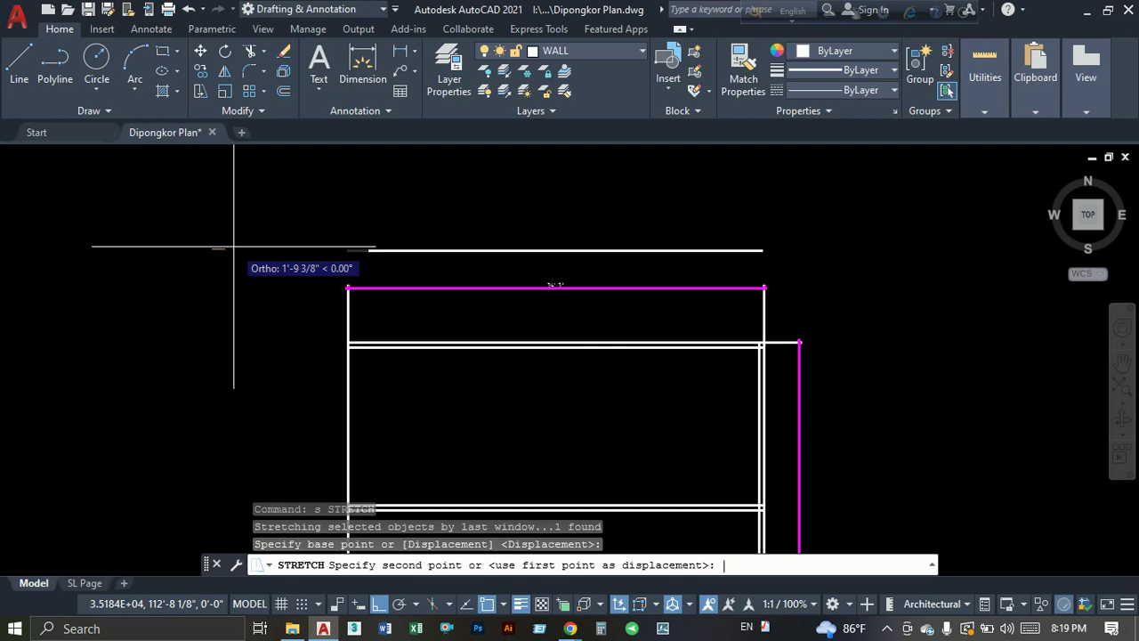
text(5)
key(Return)
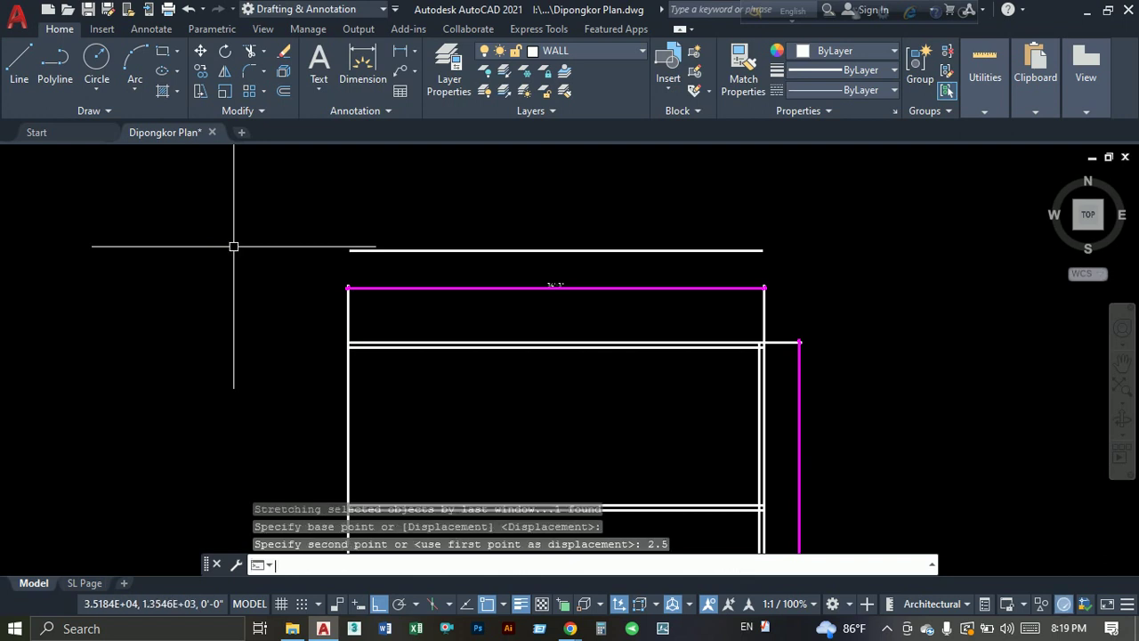
scroll(315, 258, up, 5)
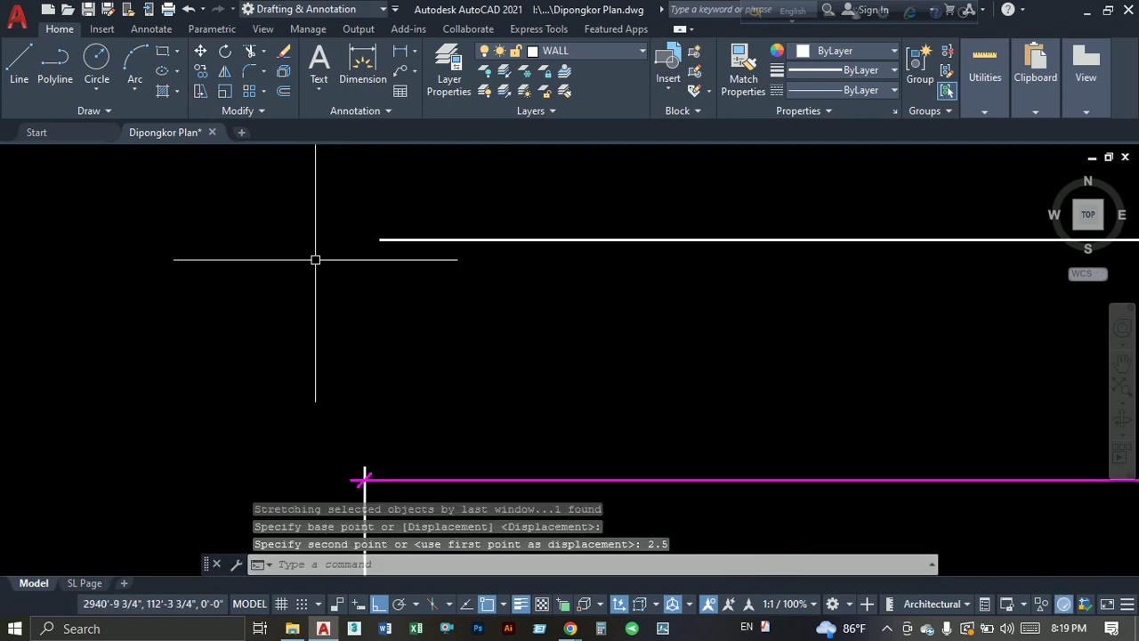
scroll(372, 267, down, 4)
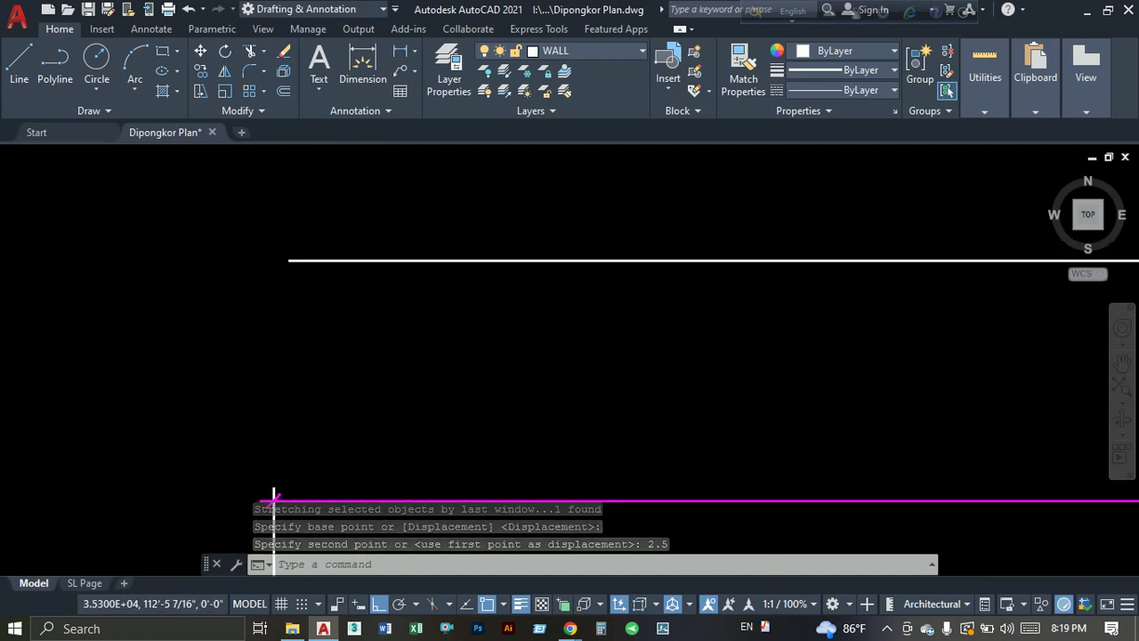
middle_drag(279, 300, 478, 311)
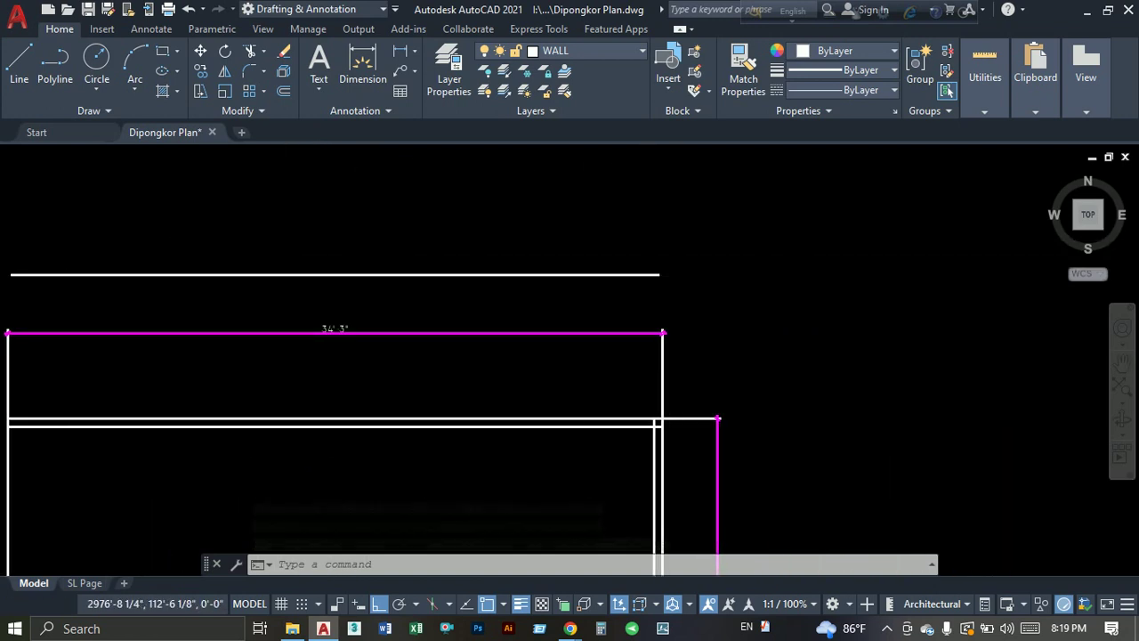
scroll(683, 277, up, 3)
scroll(682, 277, down, 2)
Draw a horizontal line to the right of the floor plan.
text(l)
key(Return)
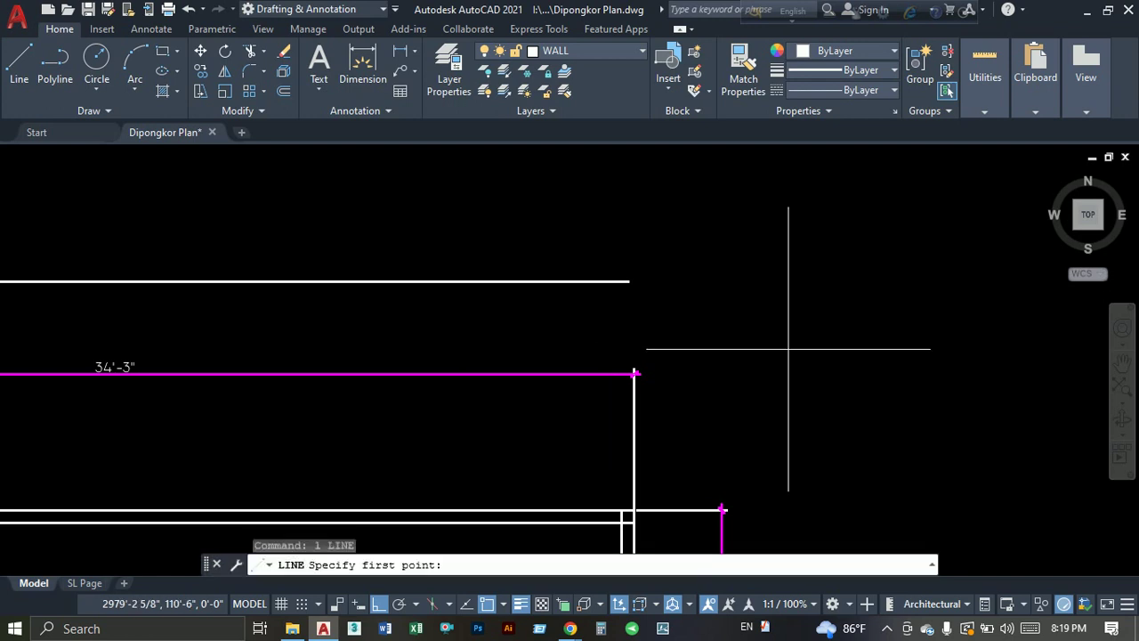
click(678, 337)
click(881, 339)
key(Return)
scroll(887, 303, up, 4)
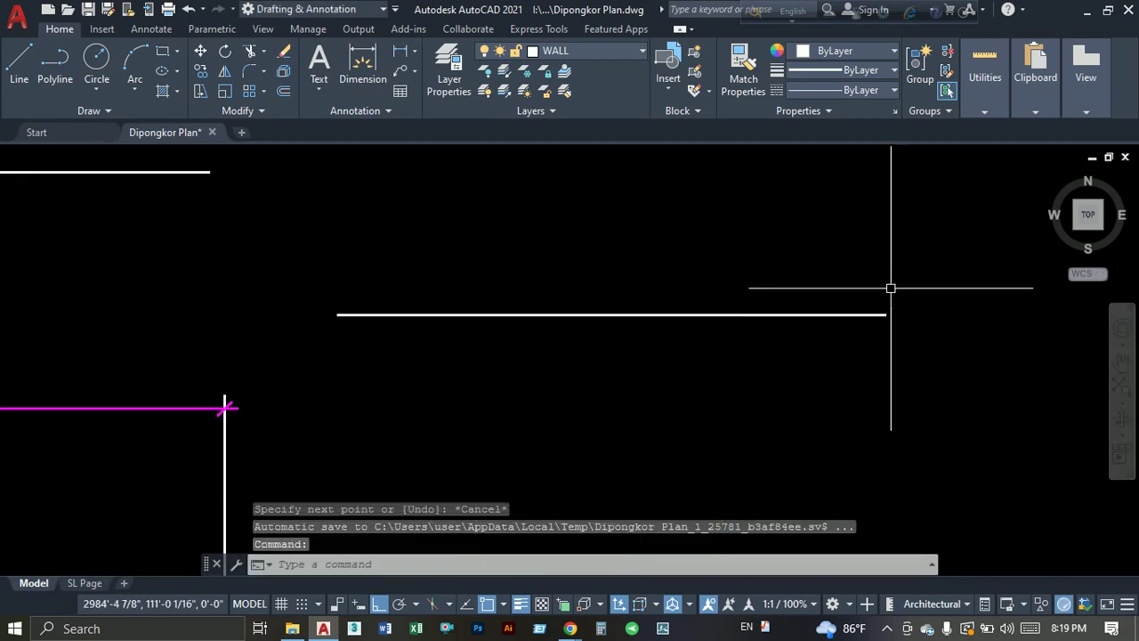
drag(887, 294, 716, 414)
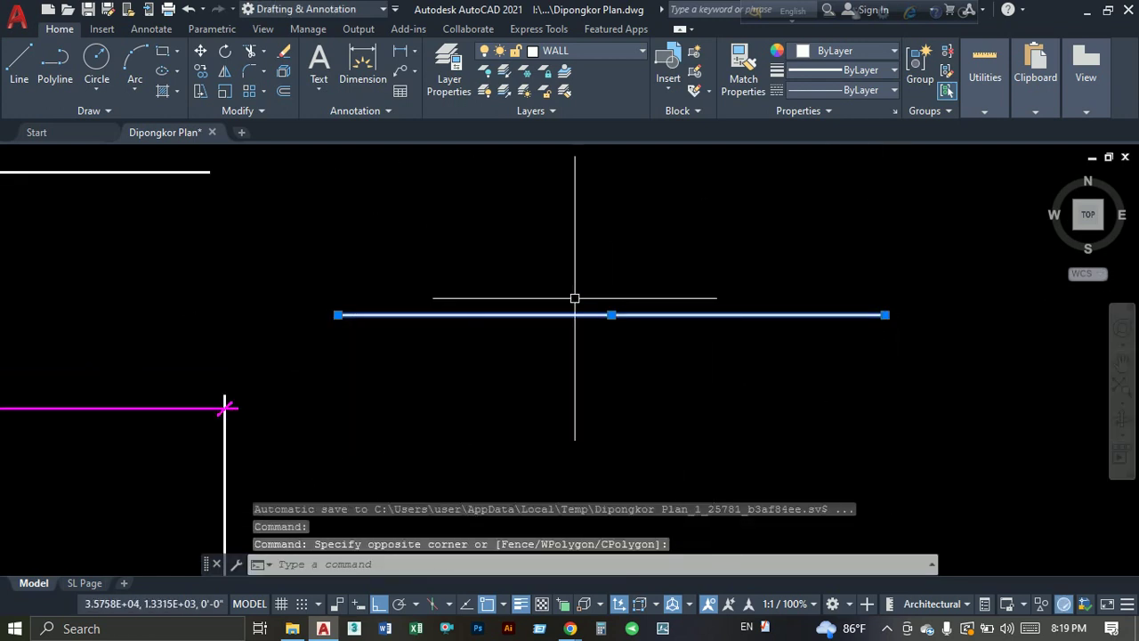
key(Escape)
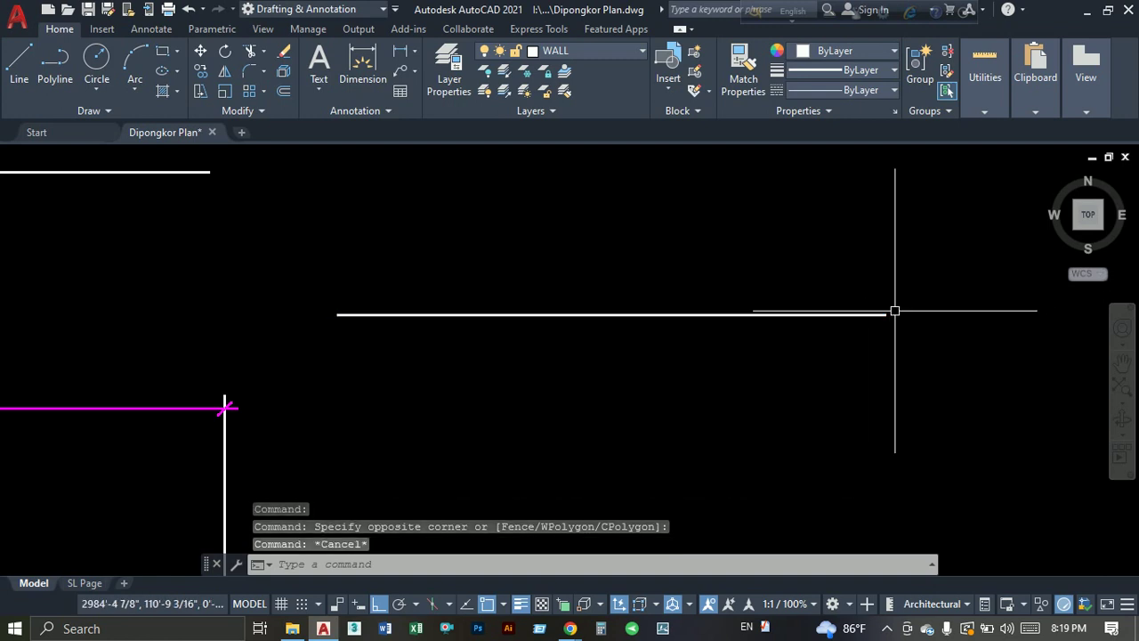
drag(910, 295, 867, 360)
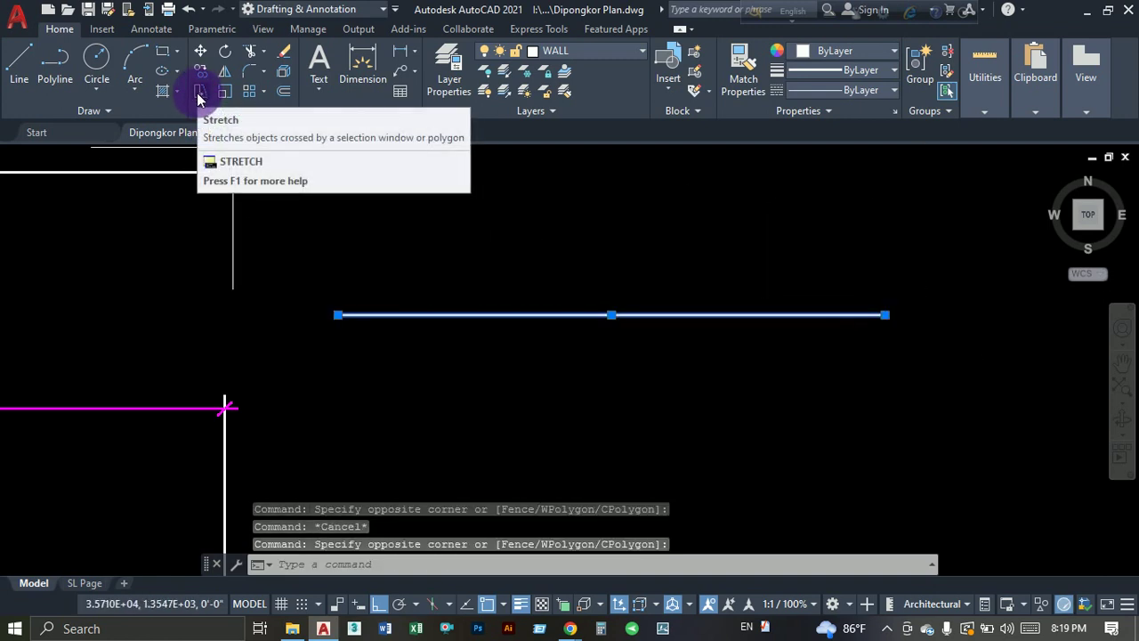
key(Escape)
Stretch the new line's right end back by 2.5.
click(944, 225)
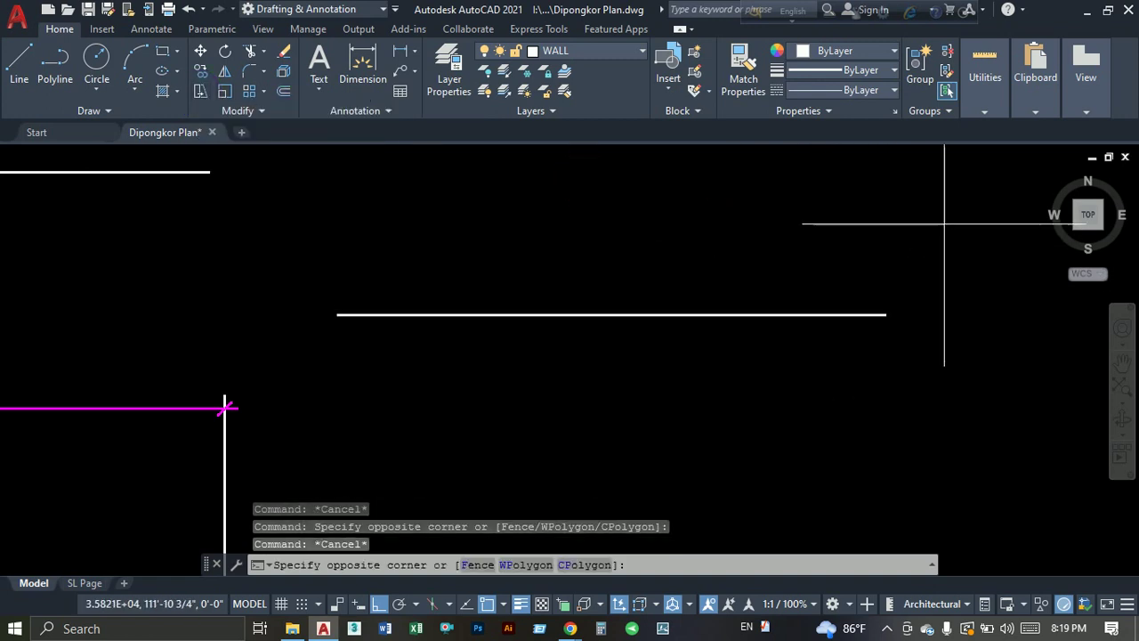
click(860, 400)
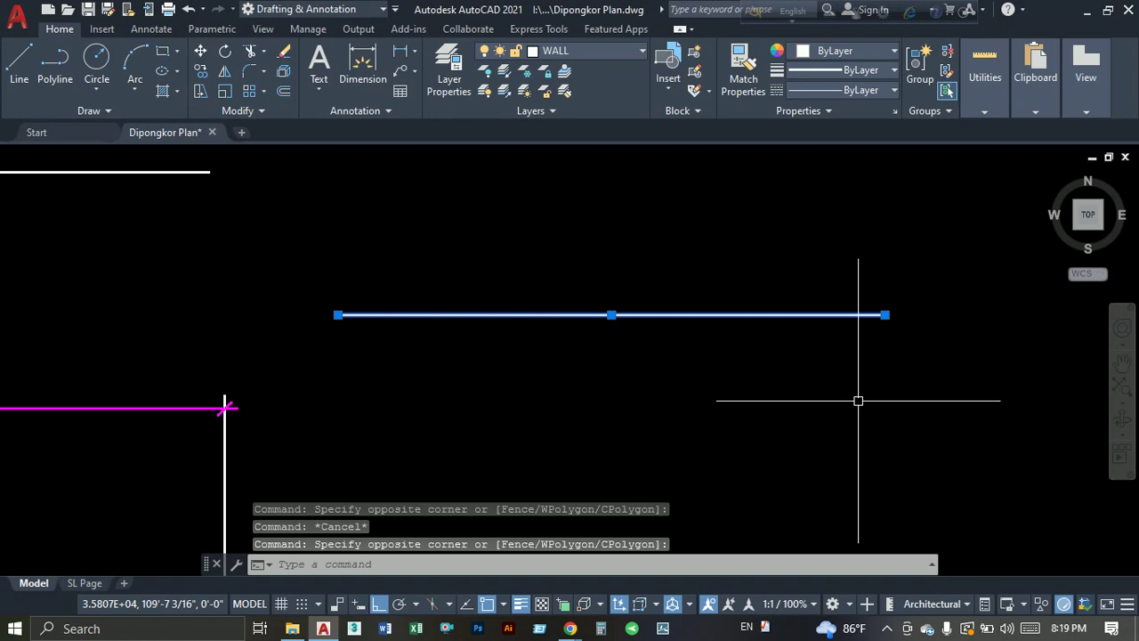
text(s)
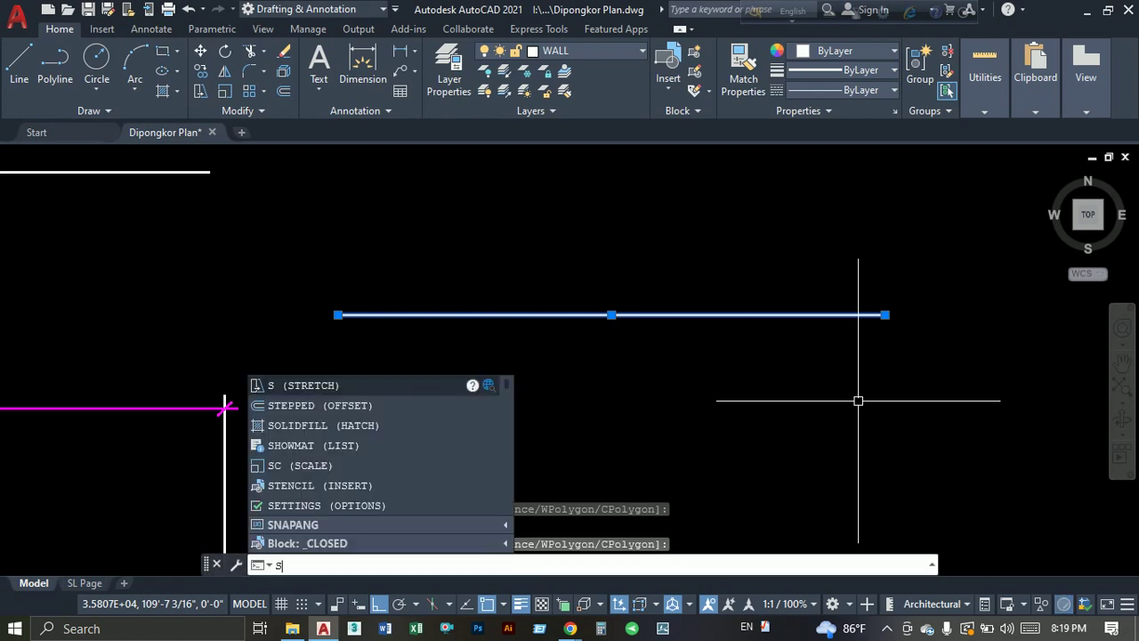
key(Return)
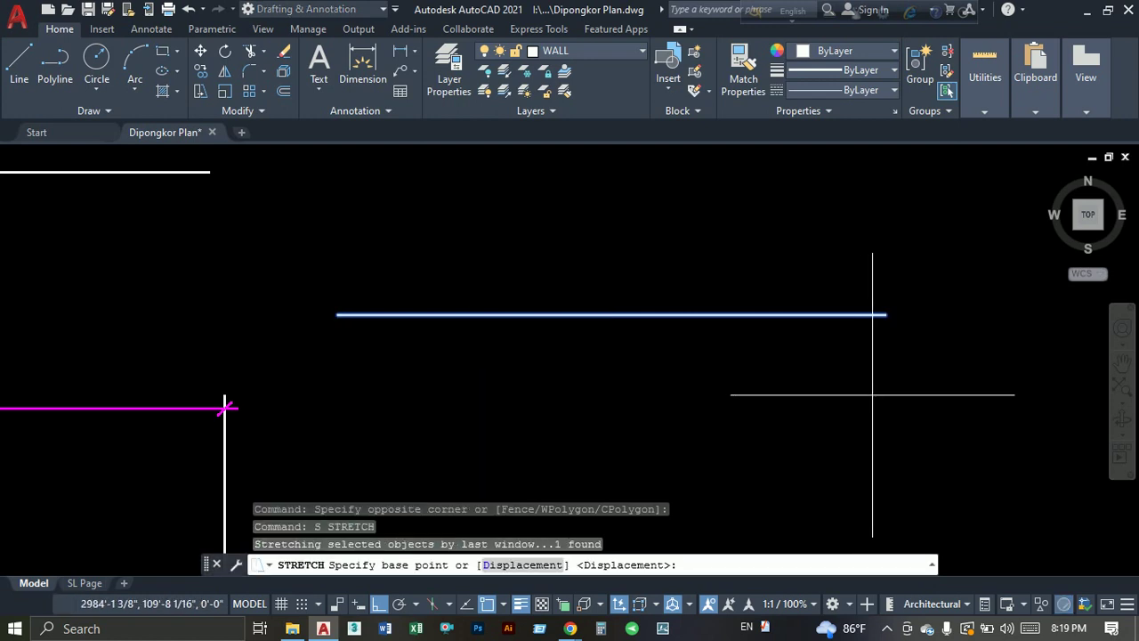
click(925, 380)
text(2.5)
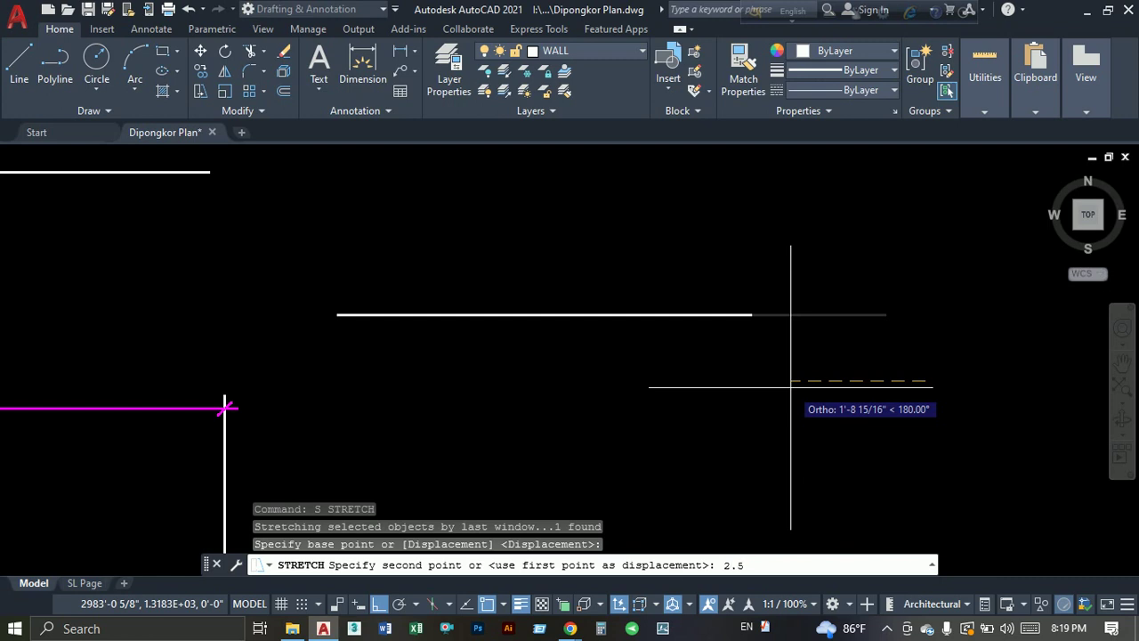
key(Return)
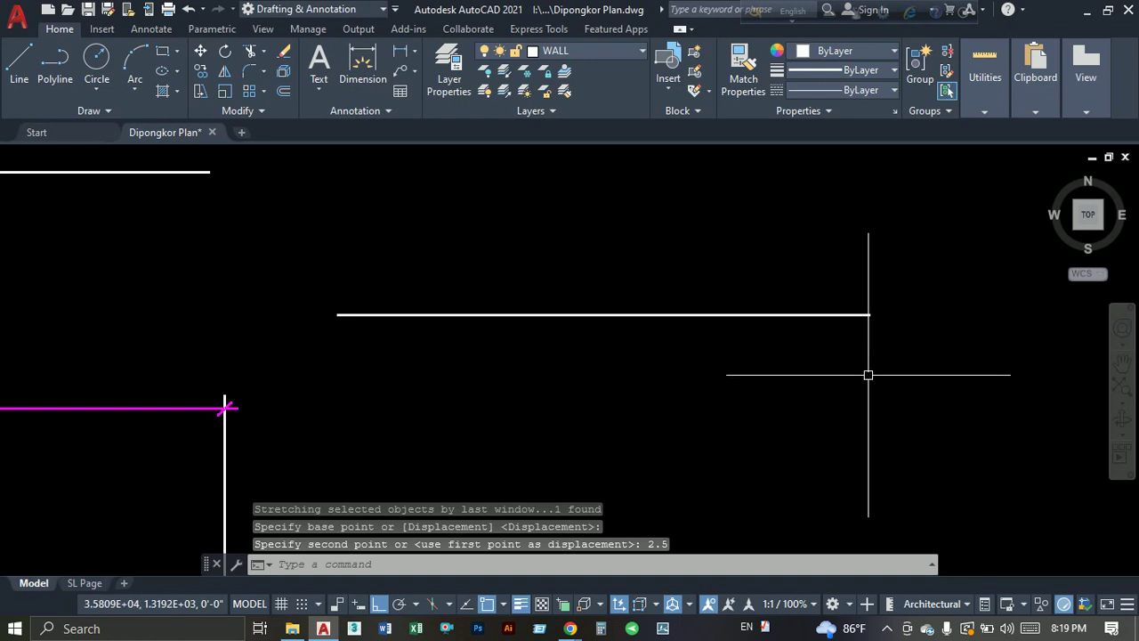
Draw a short vertical line downward from the horizontal line's right end.
text(l)
key(Return)
click(869, 314)
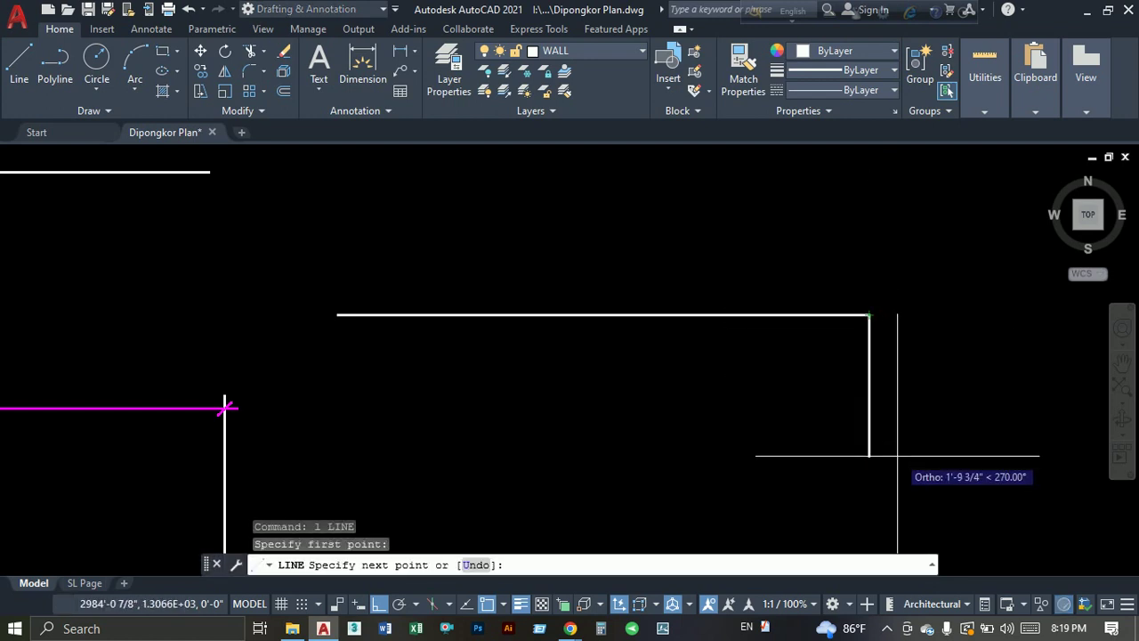
click(869, 456)
key(Escape)
Move the vertical line so it is centred on the horizontal line's end.
click(878, 401)
click(724, 394)
text(m)
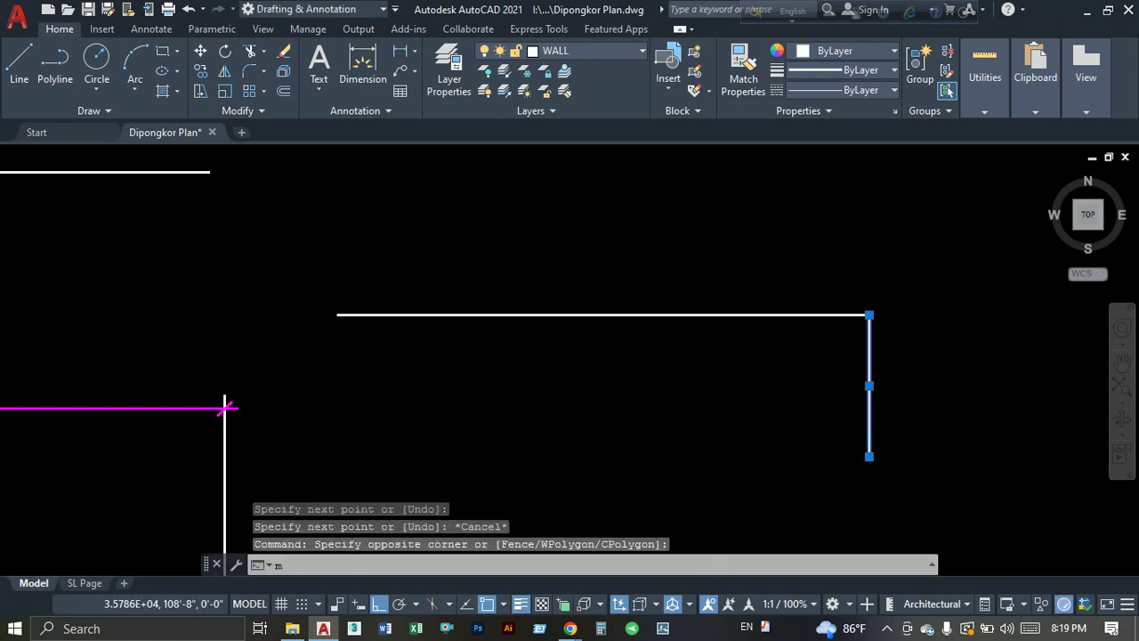
key(Return)
click(870, 385)
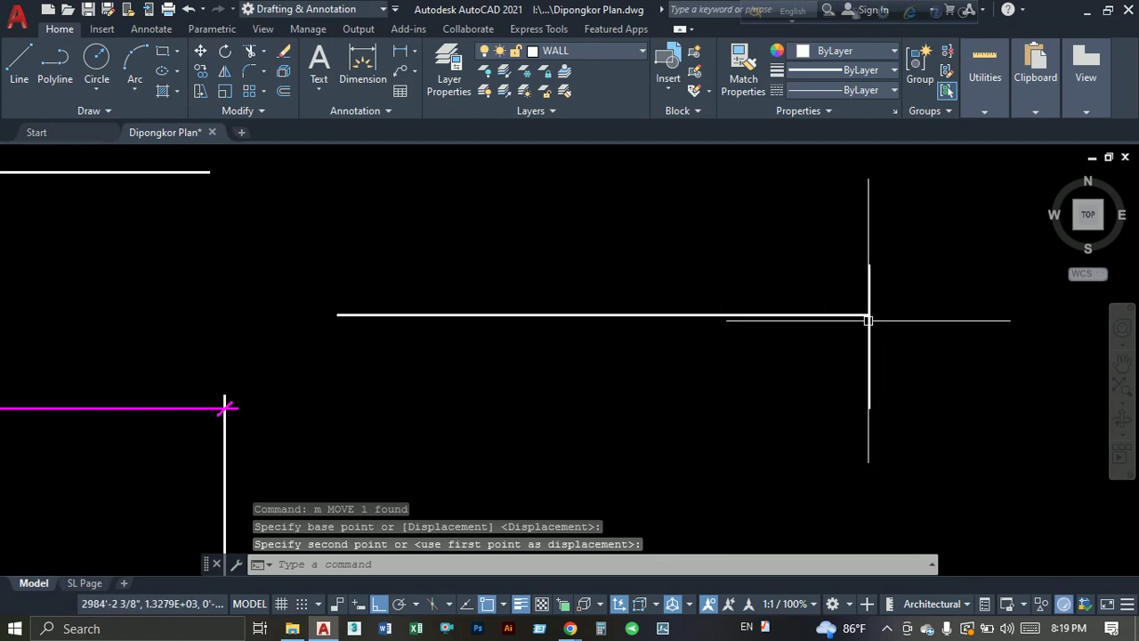
click(855, 318)
click(852, 315)
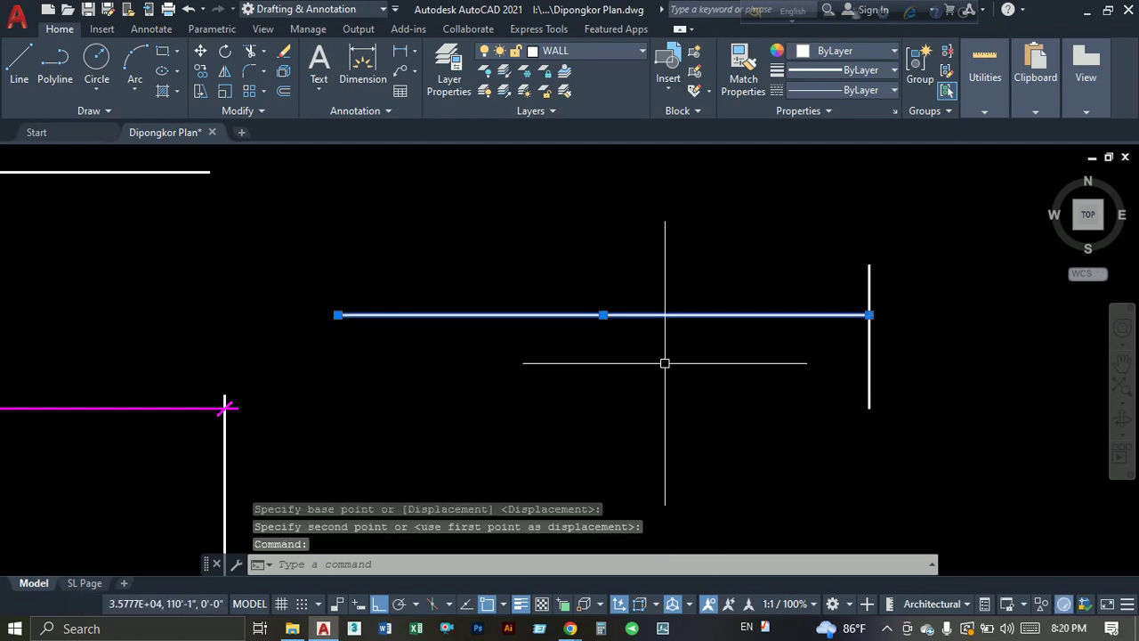
key(Escape)
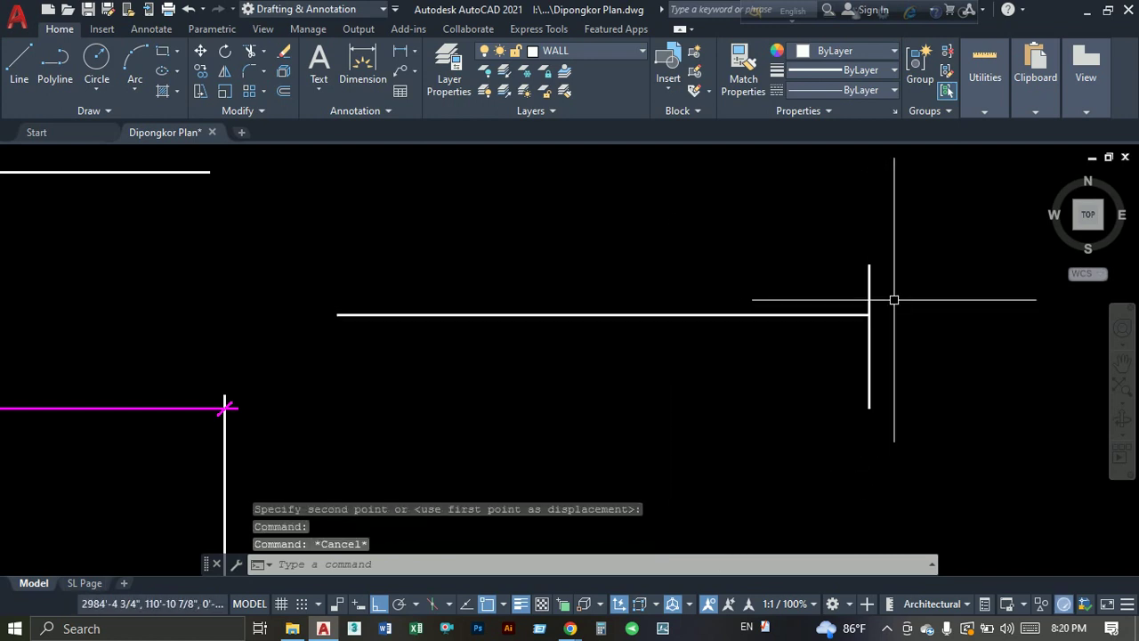
click(894, 300)
Stretch the selected line ends 10 units to the left.
click(844, 330)
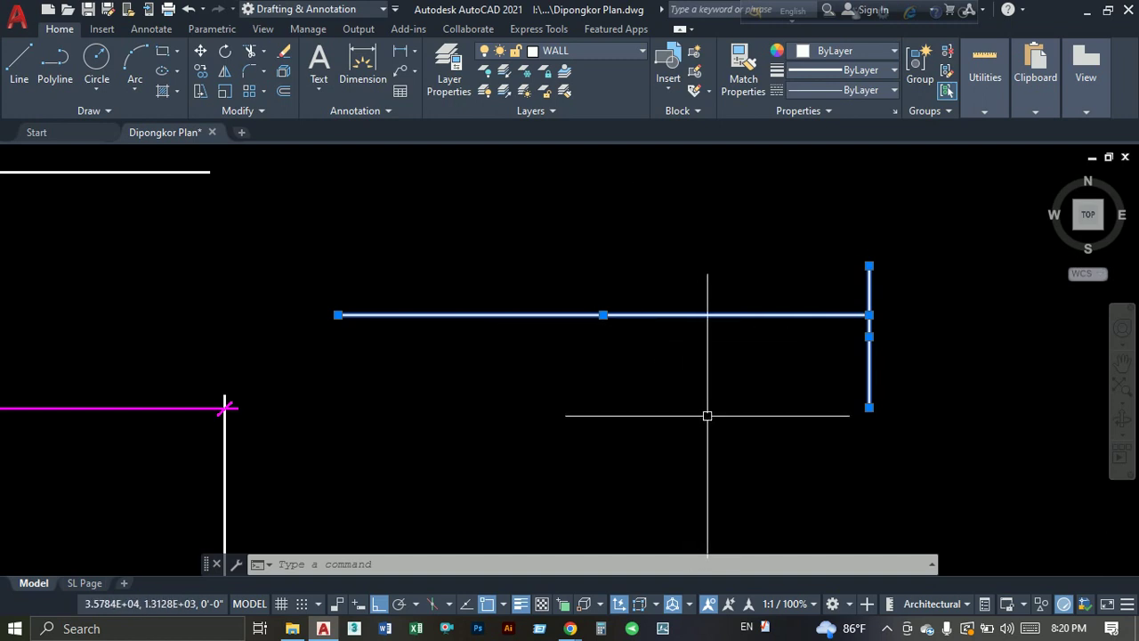
text(s)
key(Return)
click(766, 405)
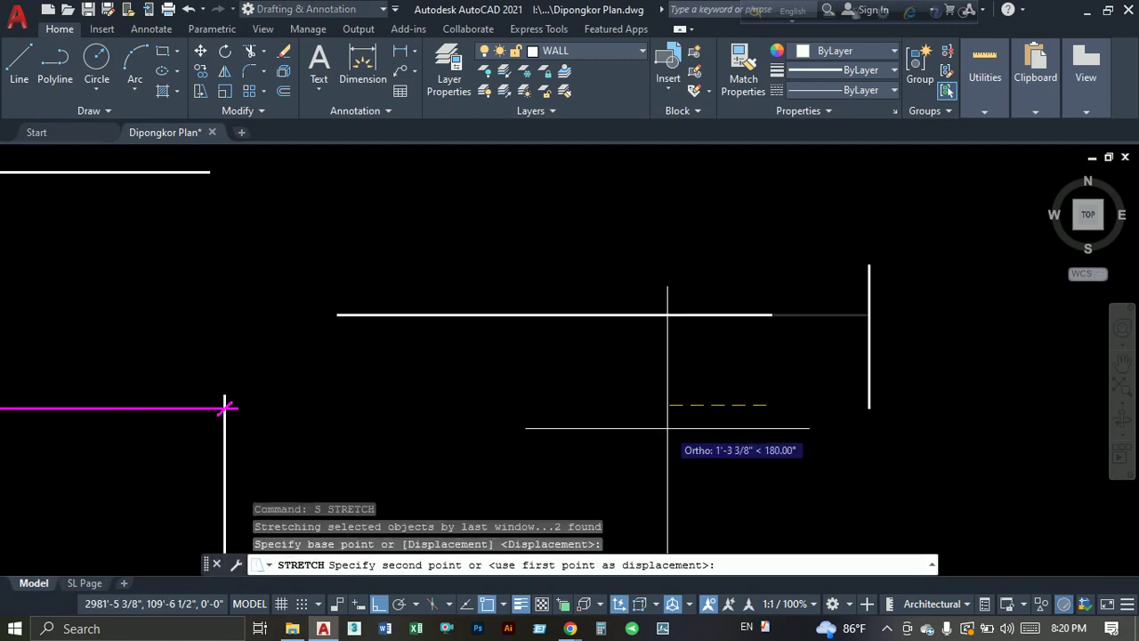
key(Return)
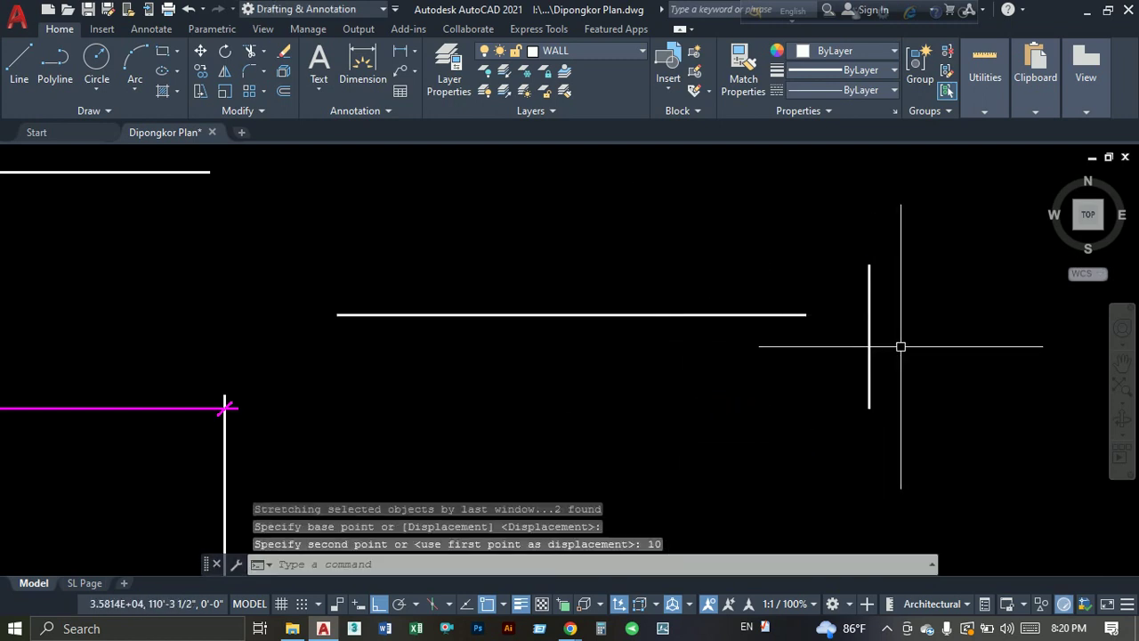
Erase the trial horizontal and vertical lines beside the plan.
middle_drag(327, 339, 462, 321)
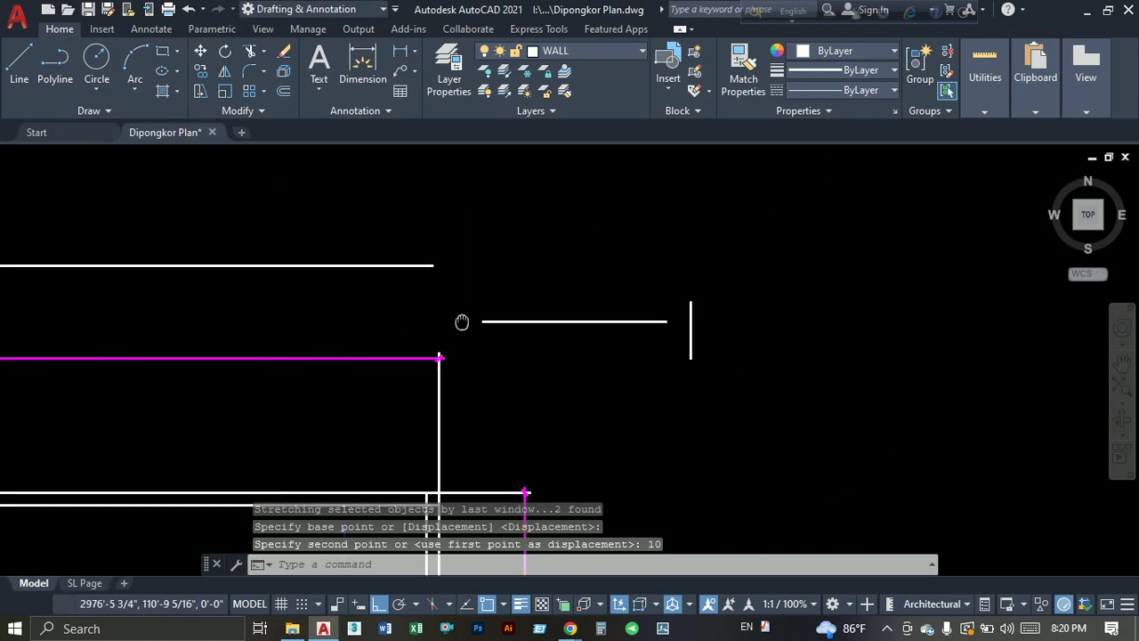
click(742, 249)
click(579, 357)
text(e)
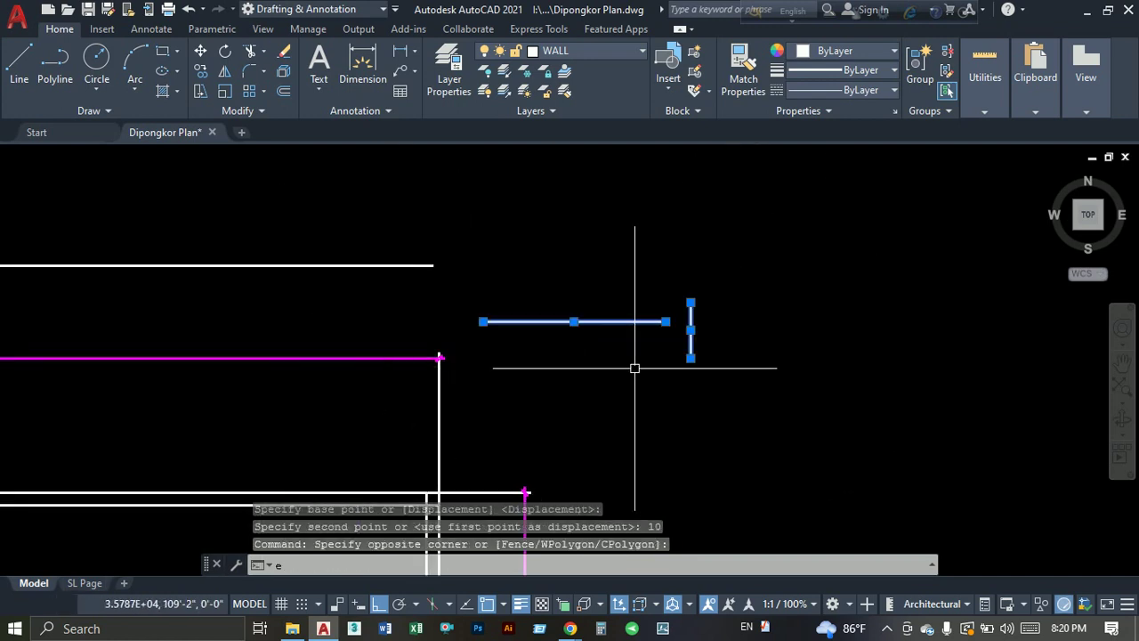
key(Return)
scroll(771, 323, down, 3)
middle_drag(628, 330, 689, 297)
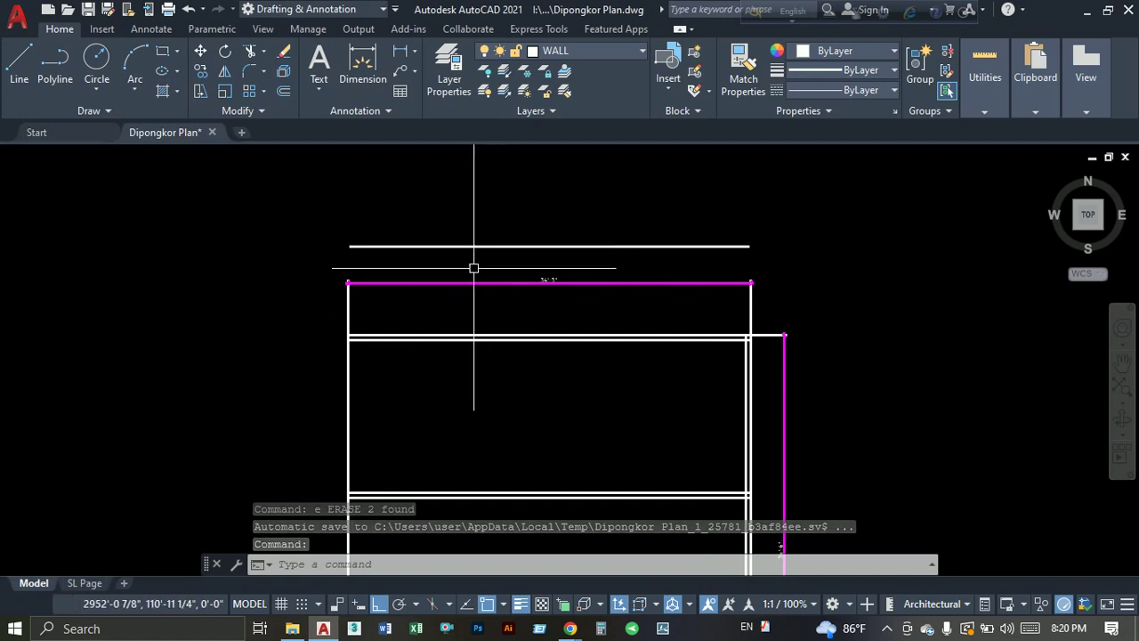
Divide the top reference line into 2 parts, then erase the midpoint marker.
text(di)
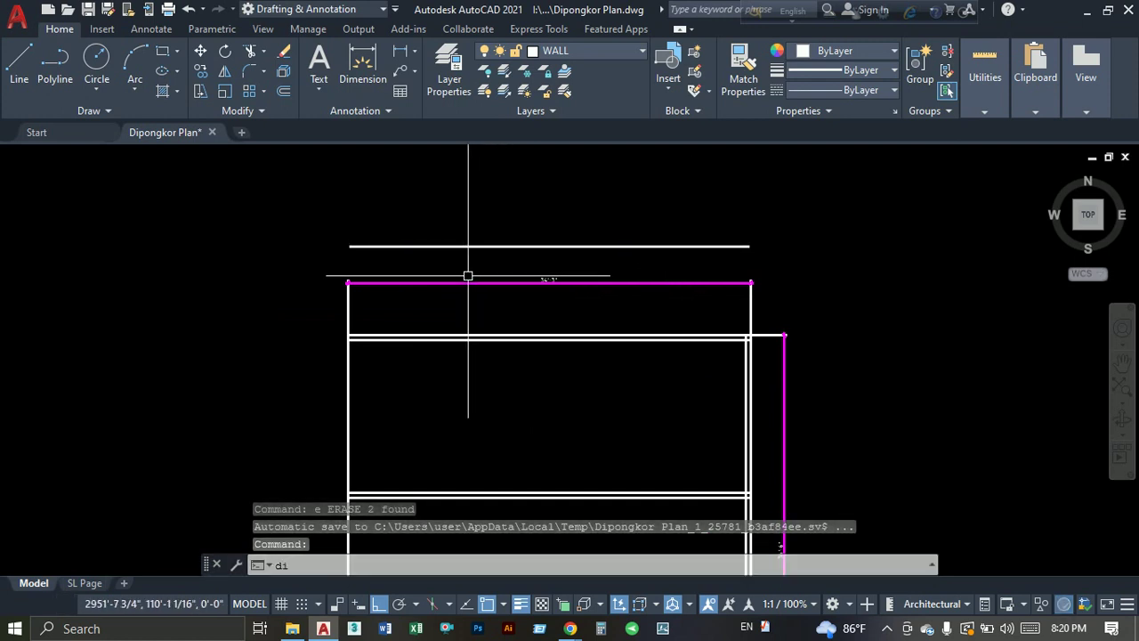
text(v)
key(Return)
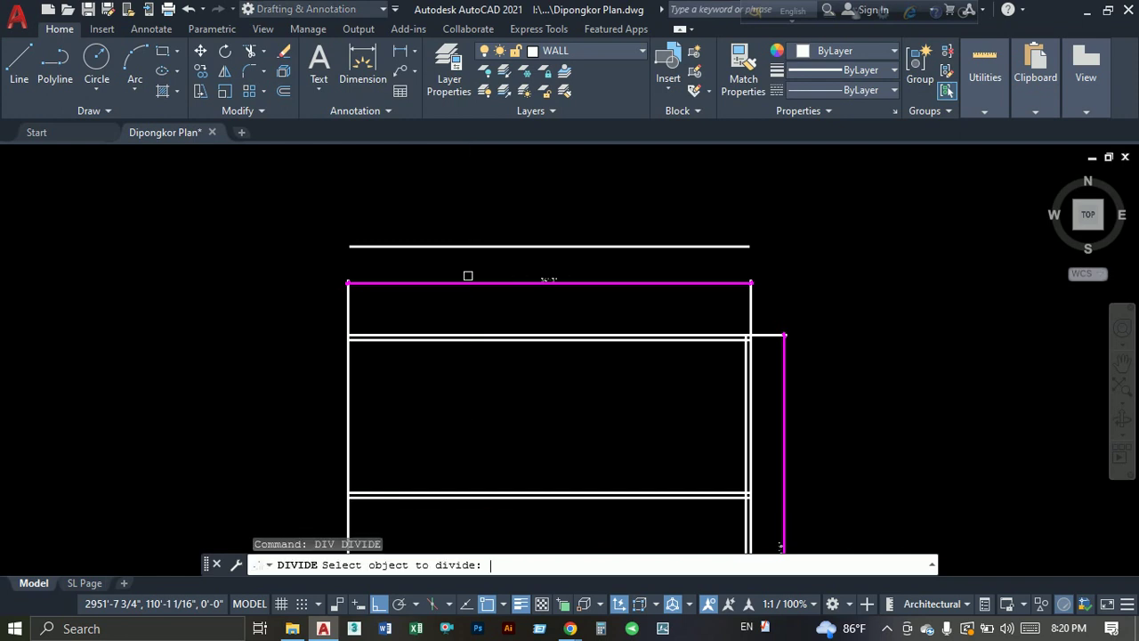
click(470, 247)
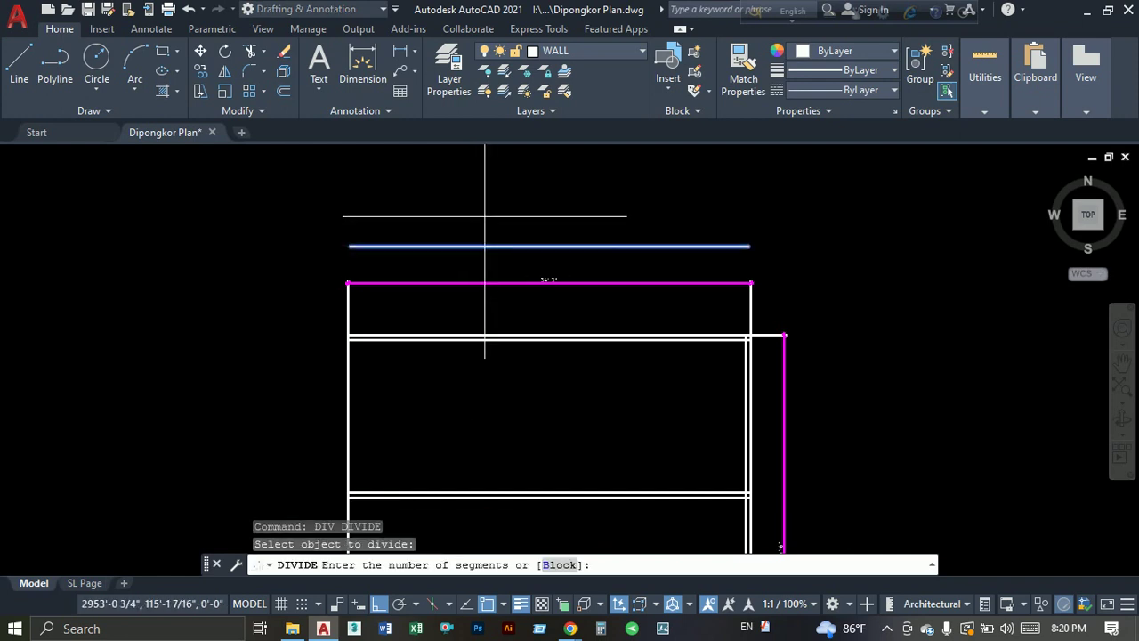
text(2)
key(Return)
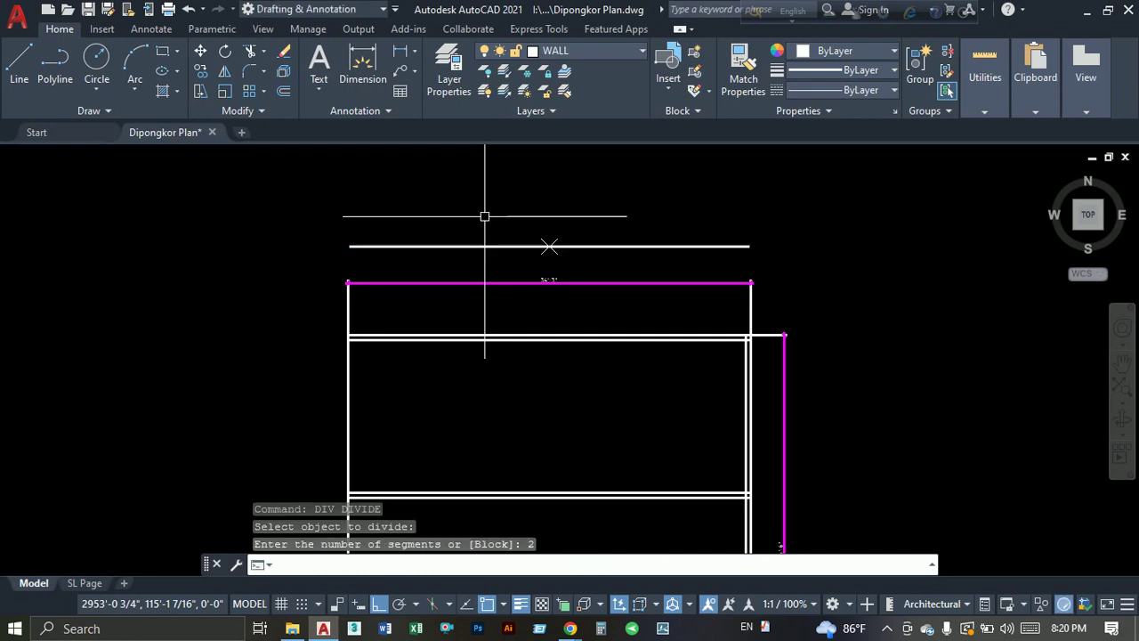
click(508, 216)
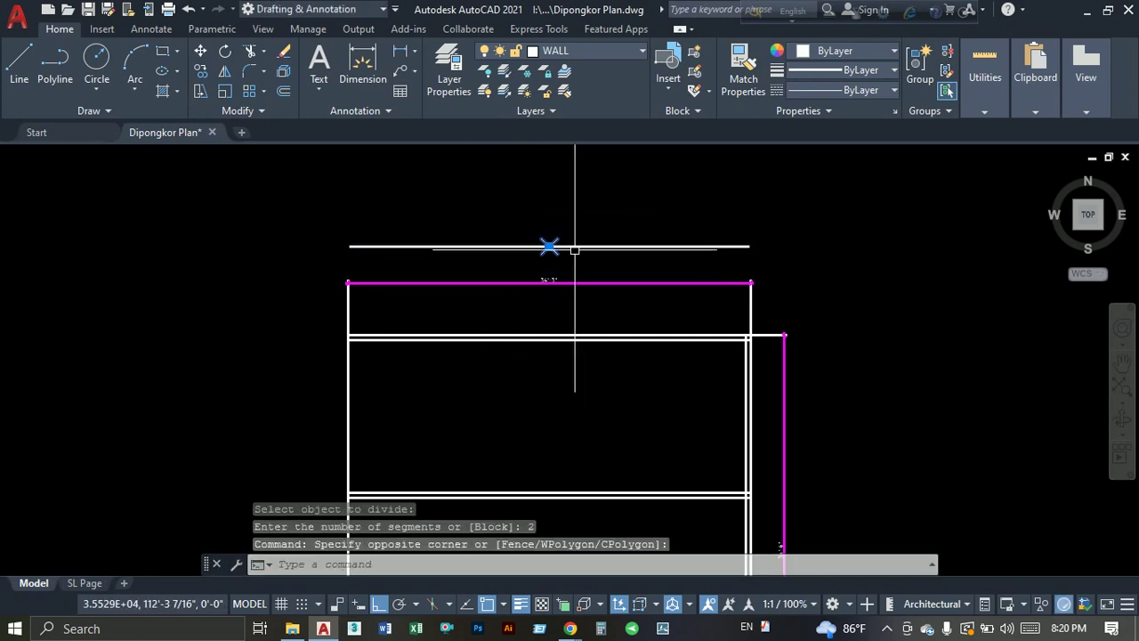
text(e)
key(Return)
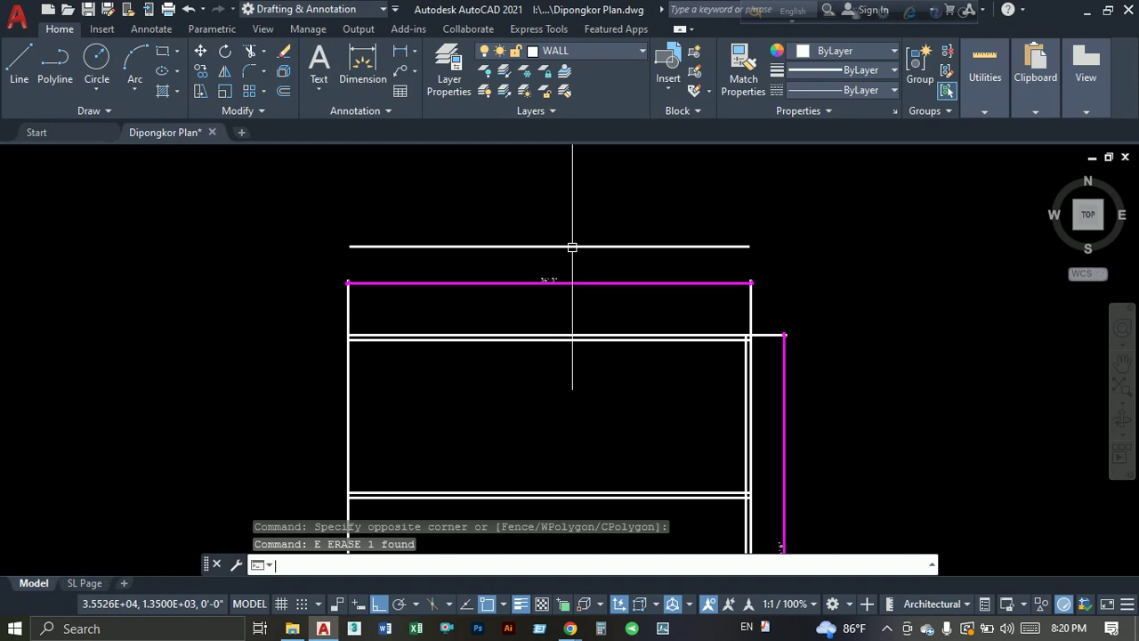
Divide the top reference line into 3 equal segments.
text(iv)
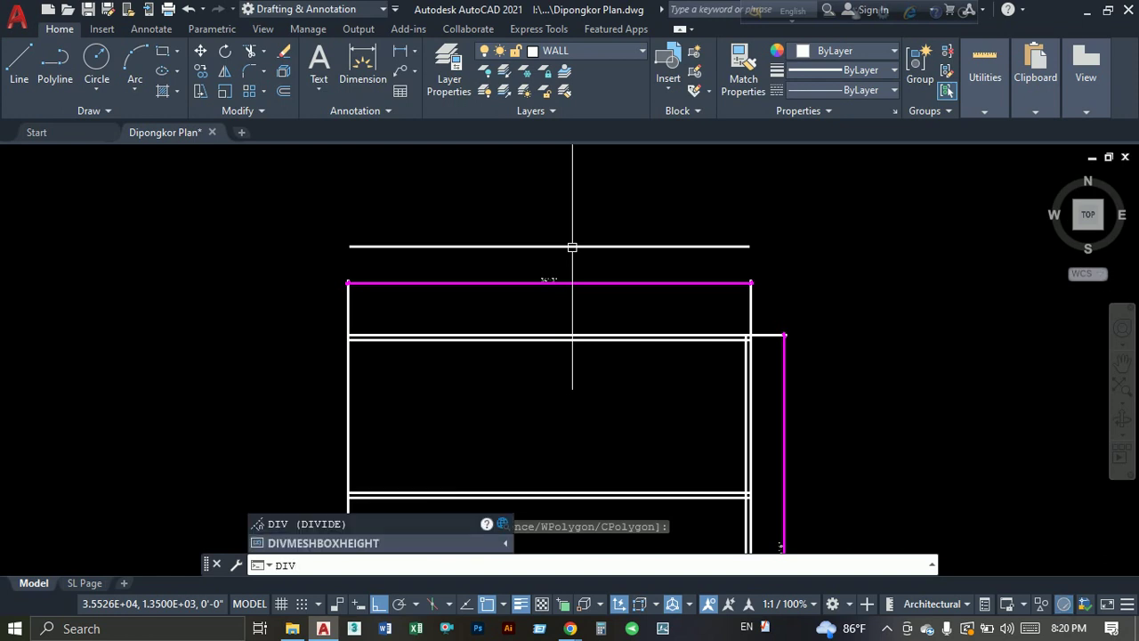
key(Return)
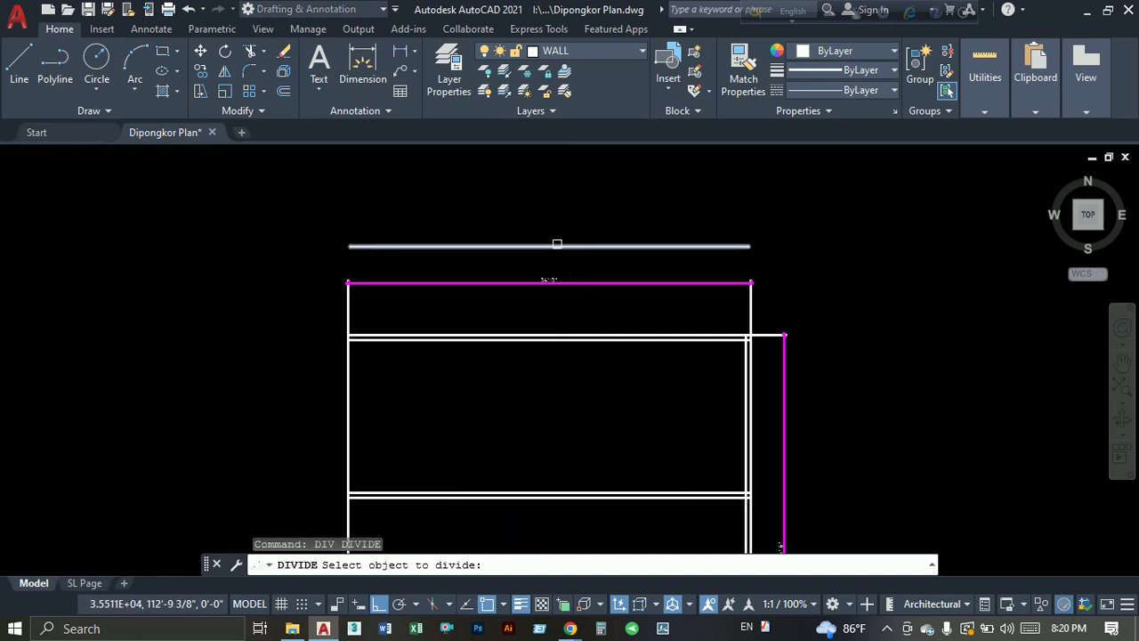
click(557, 245)
text(3)
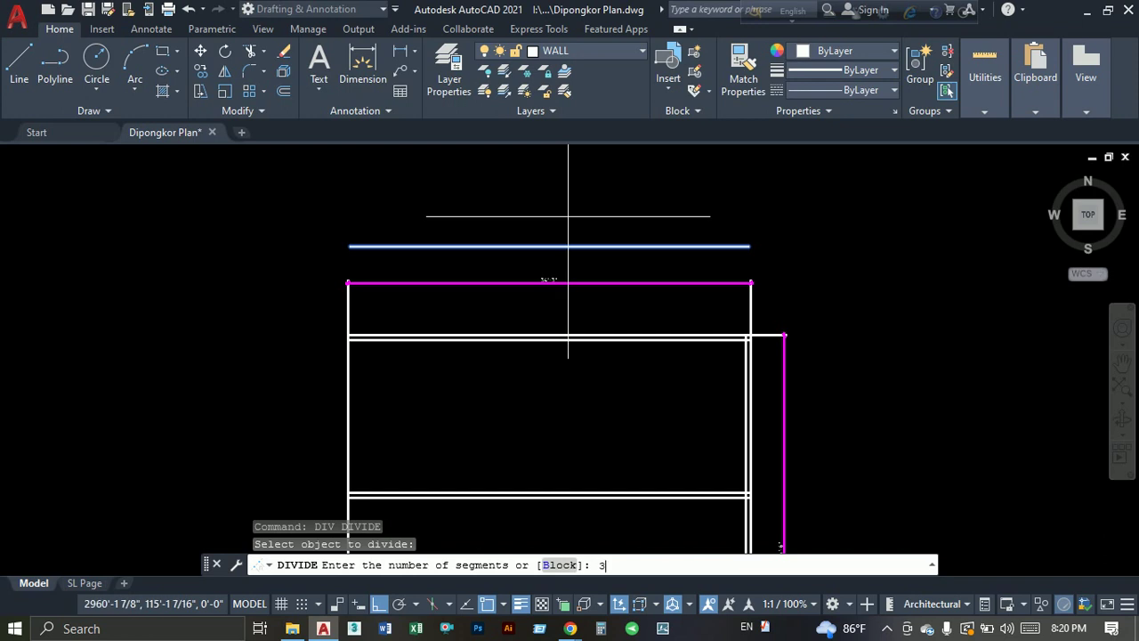
key(Return)
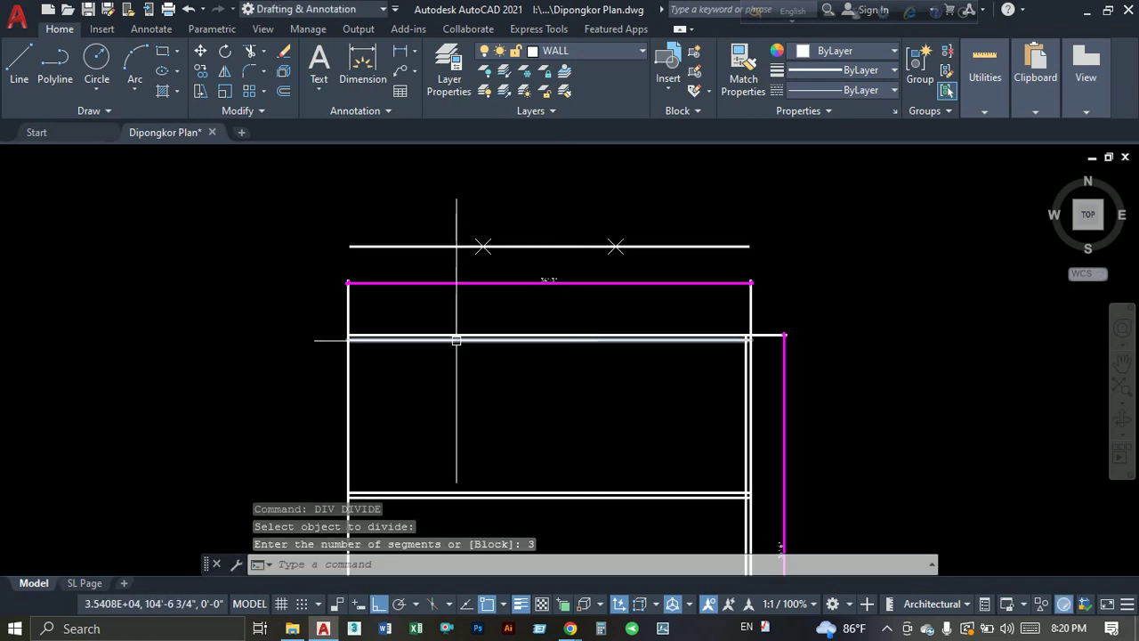
middle_drag(469, 358, 480, 302)
Draw two vertical lines through the two division points, extending below the room.
text(l)
key(Return)
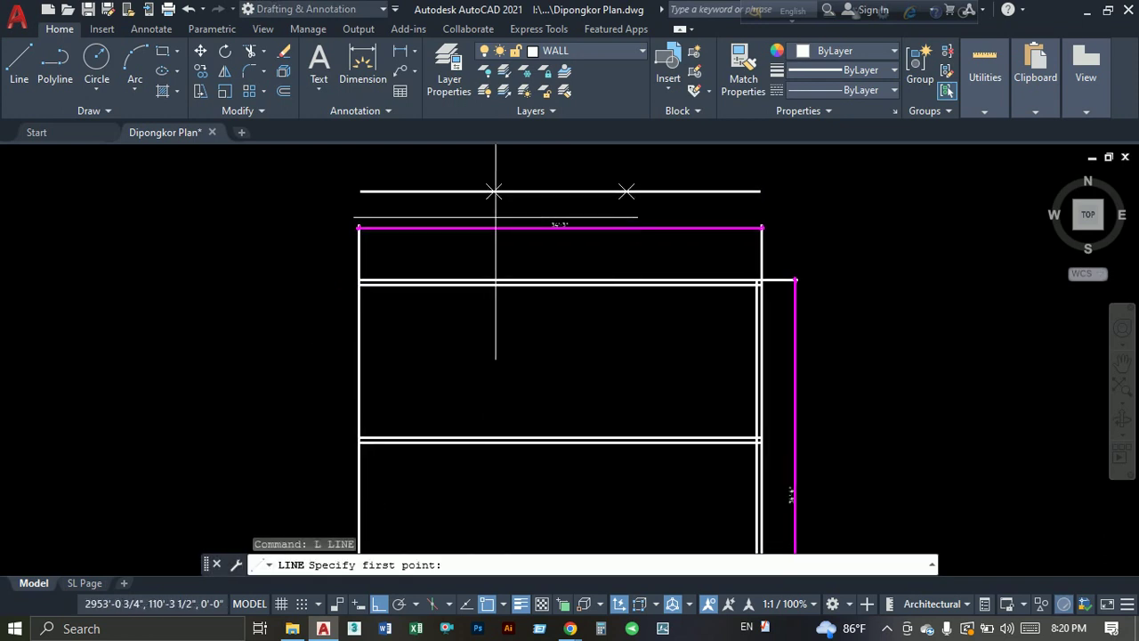
click(494, 192)
click(494, 480)
key(Escape)
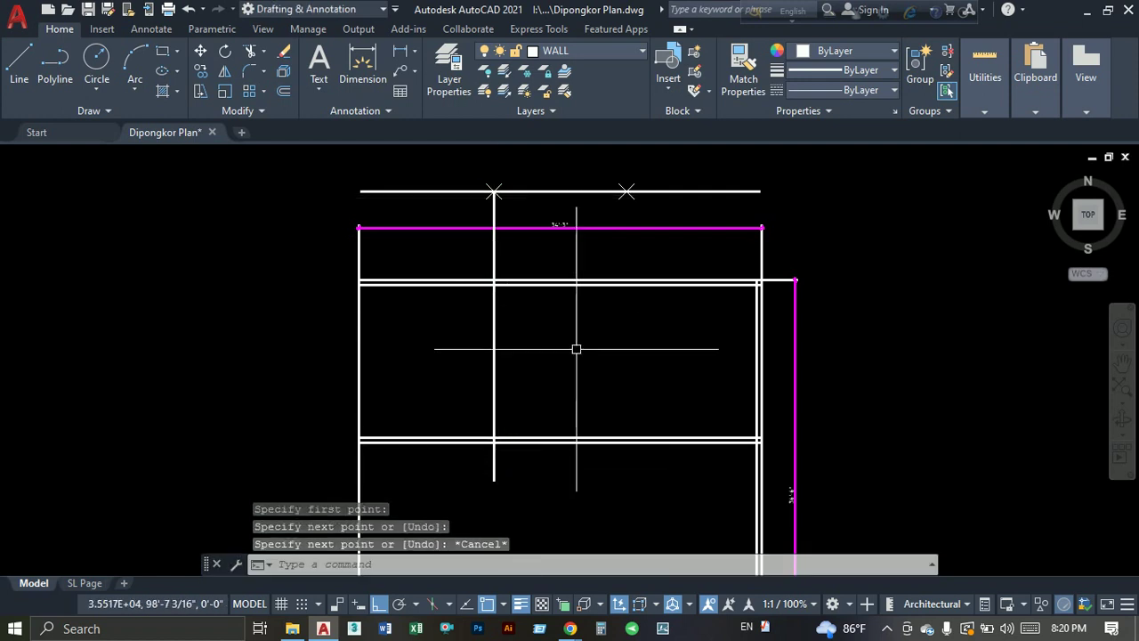
key(Return)
click(626, 191)
click(627, 512)
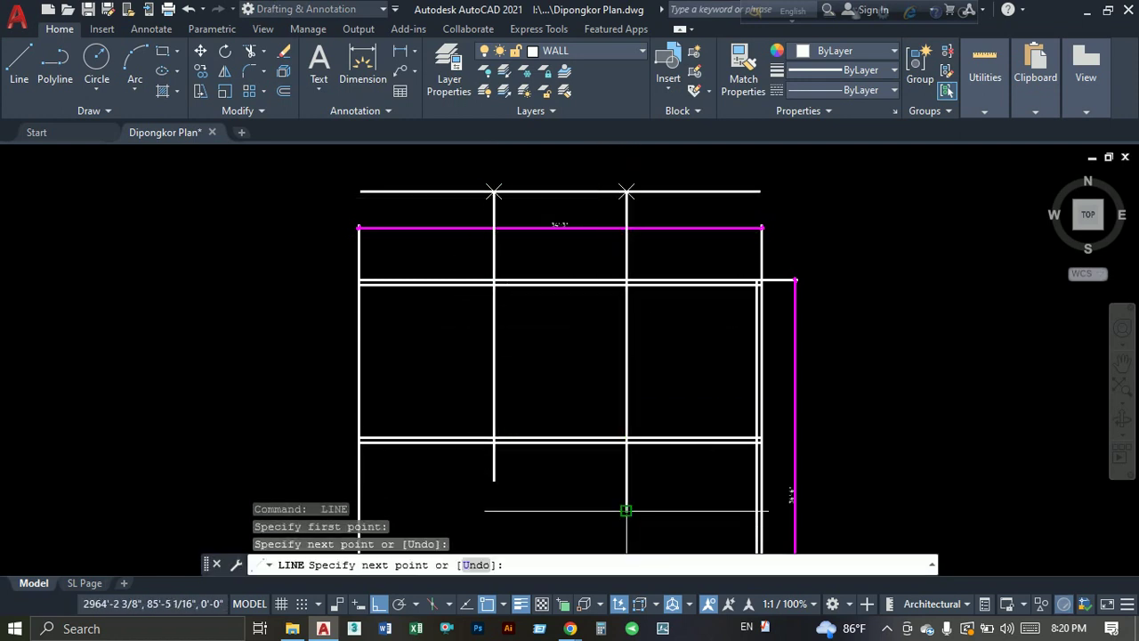
key(Escape)
Offset both vertical lines 2.5 to form double-line partitions.
text(o)
key(Return)
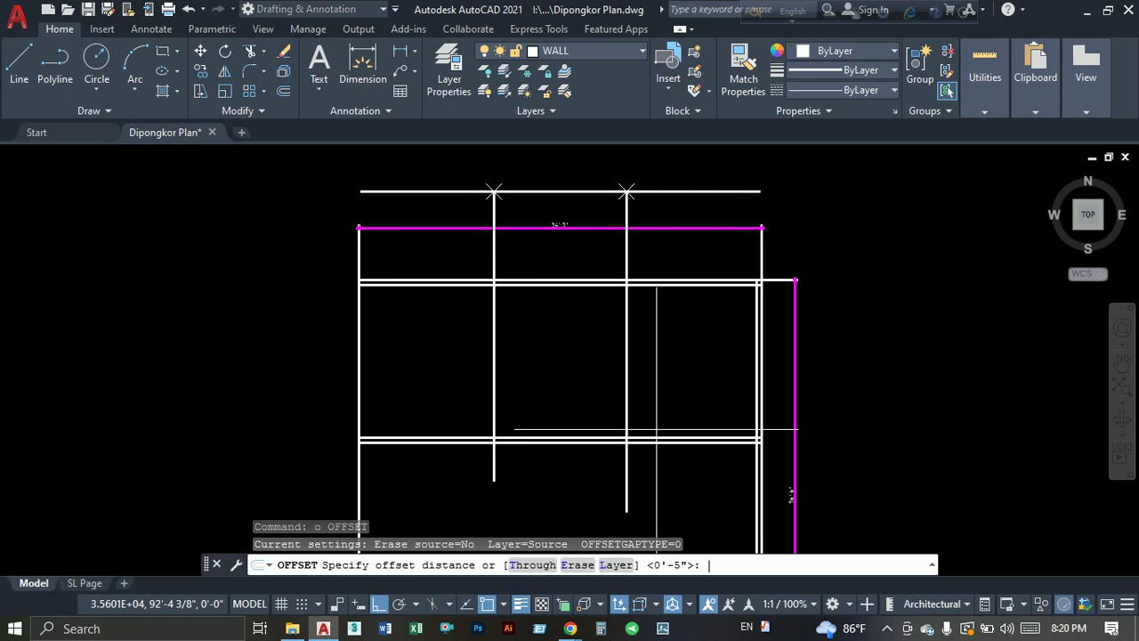
text(5)
key(Return)
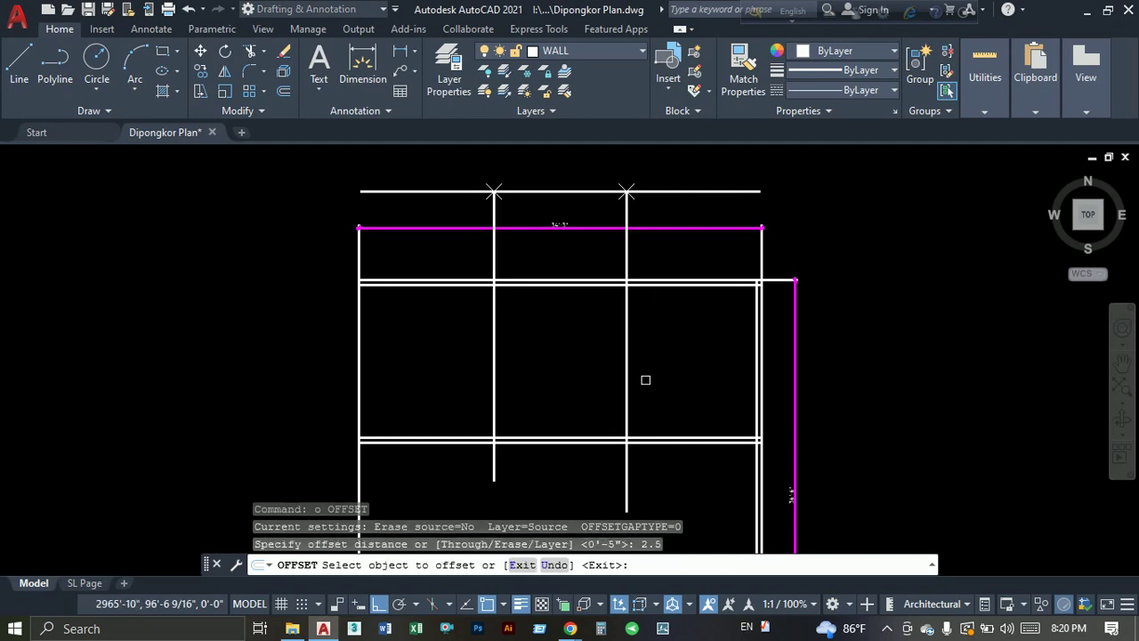
click(626, 374)
scroll(626, 378, up, 3)
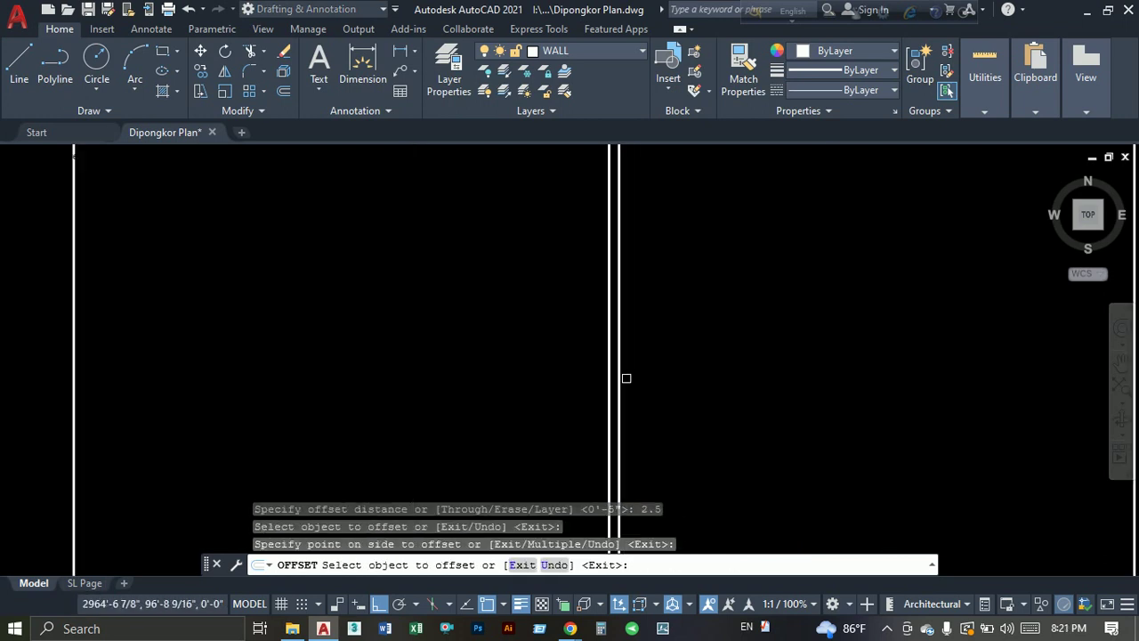
click(610, 374)
click(540, 374)
middle_drag(457, 366, 847, 344)
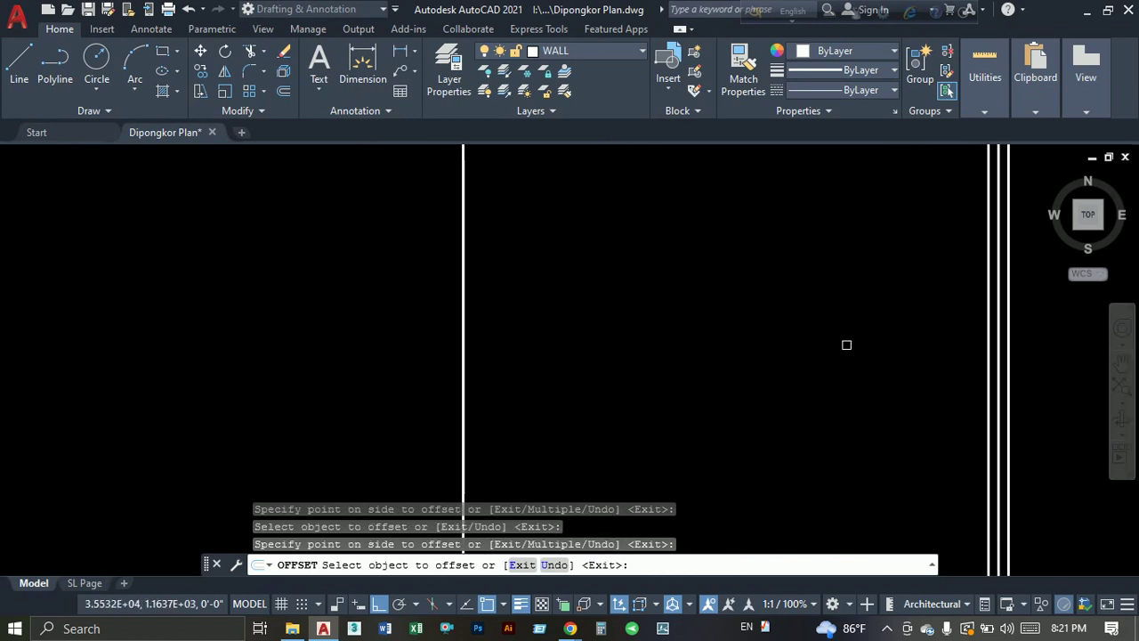
click(461, 324)
click(487, 350)
click(460, 338)
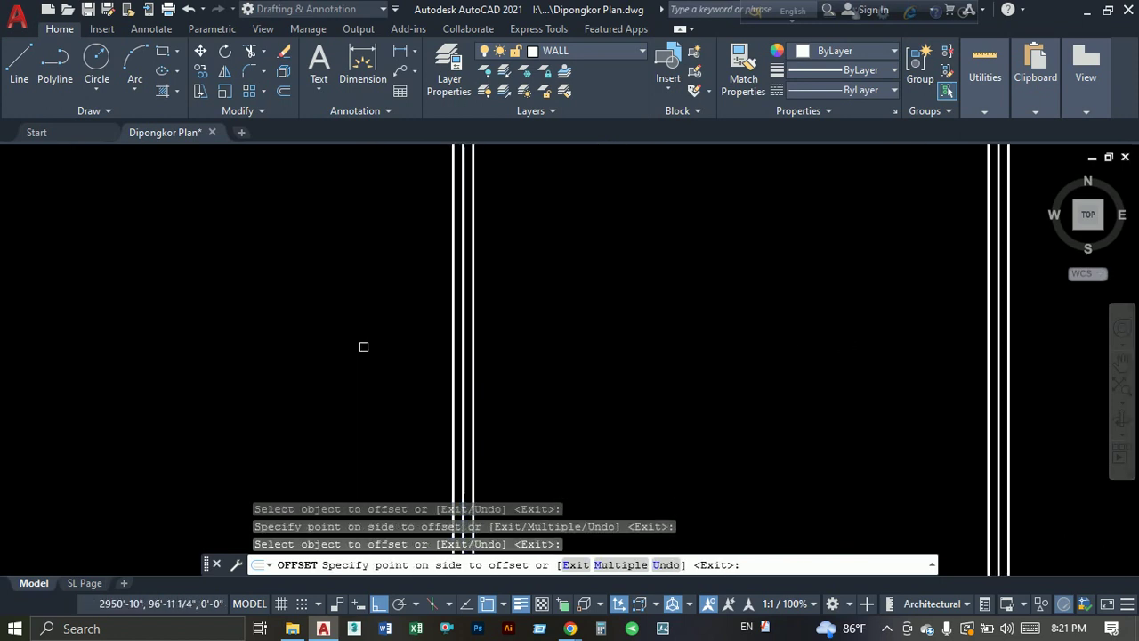
click(364, 343)
scroll(364, 343, down, 4)
key(Escape)
Erase the two extra vertical lines.
middle_drag(495, 291, 471, 362)
scroll(471, 361, up, 5)
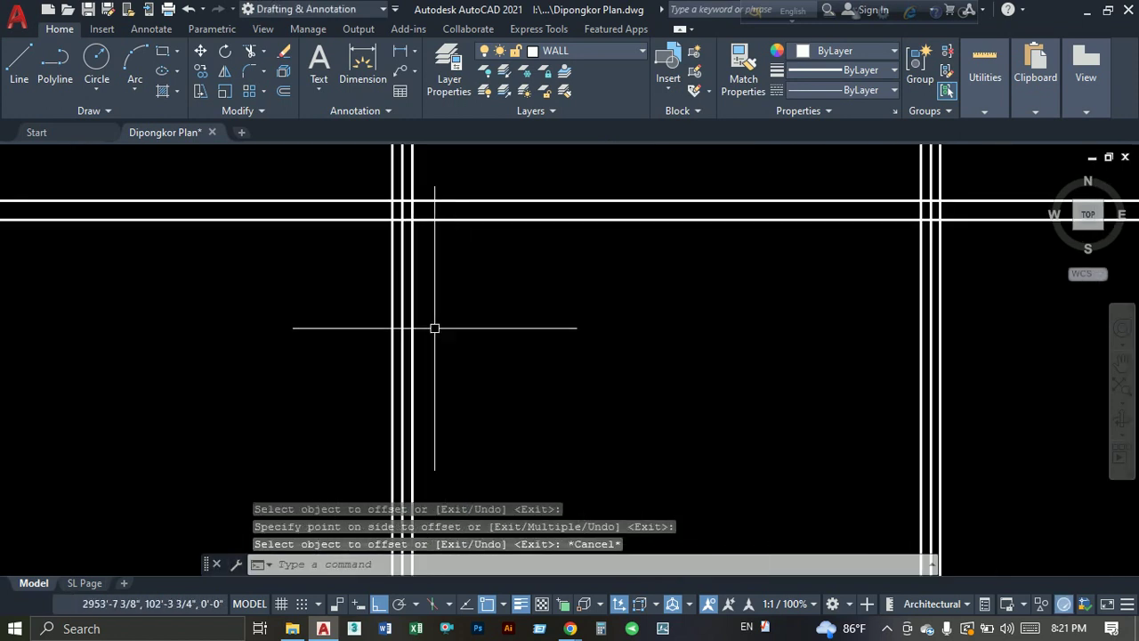
click(402, 307)
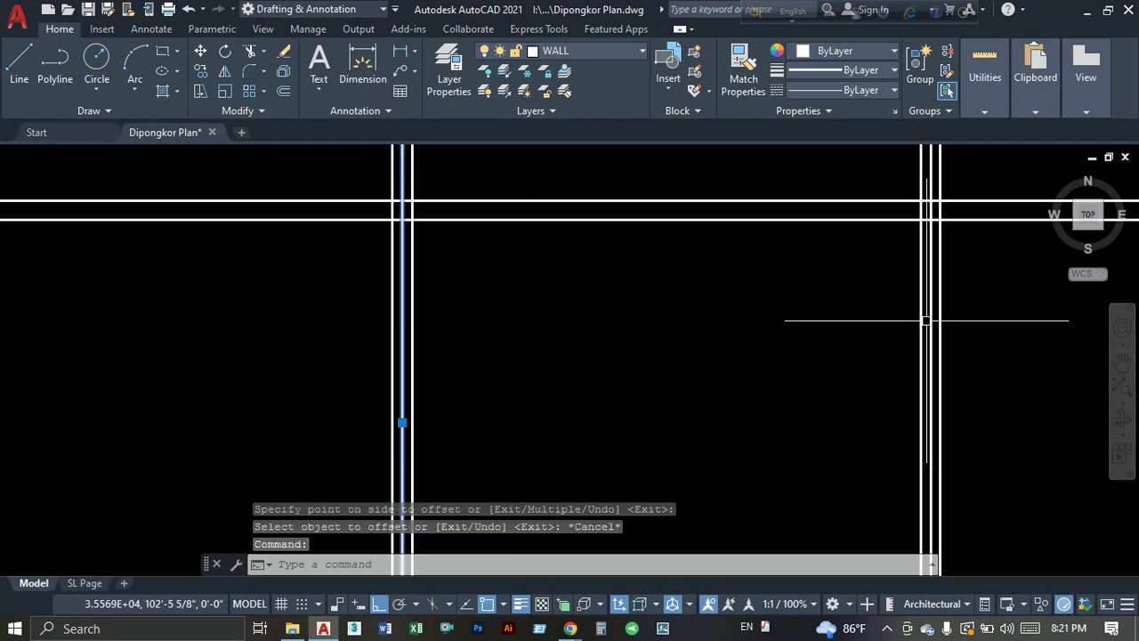
click(931, 317)
text(e)
key(Return)
scroll(703, 341, down, 3)
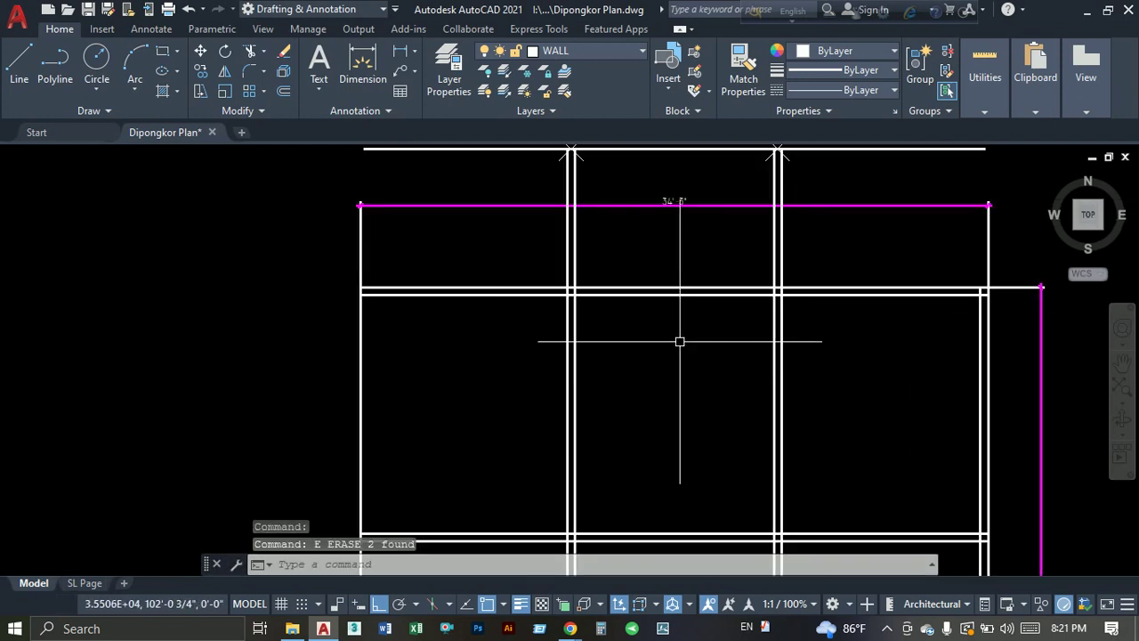
middle_drag(679, 338, 631, 384)
Trim the partition lines back to the top horizontal wall.
text(tr)
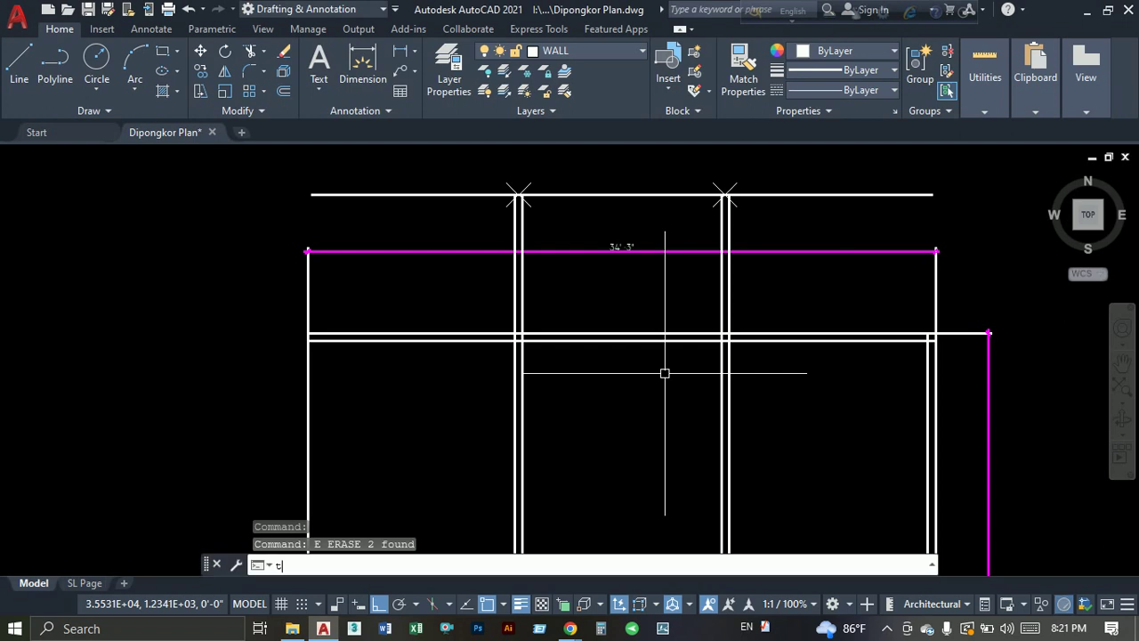
key(Return)
click(618, 338)
key(Return)
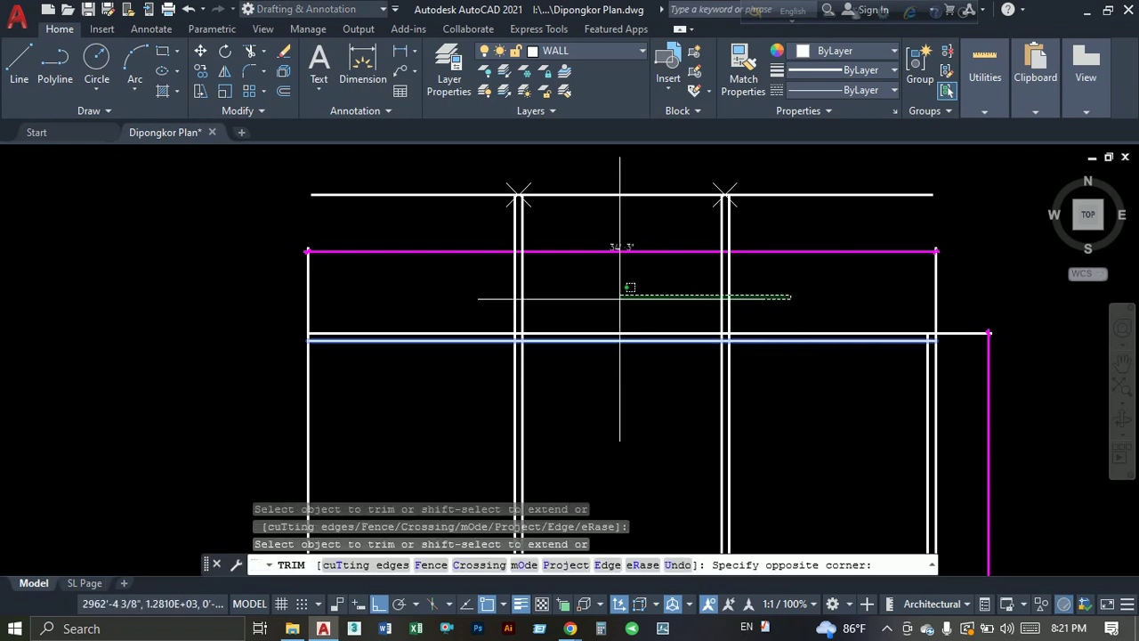
drag(783, 200, 503, 290)
key(Escape)
key(Escape)
key(Escape)
Erase the top reference line and its division markers.
click(753, 177)
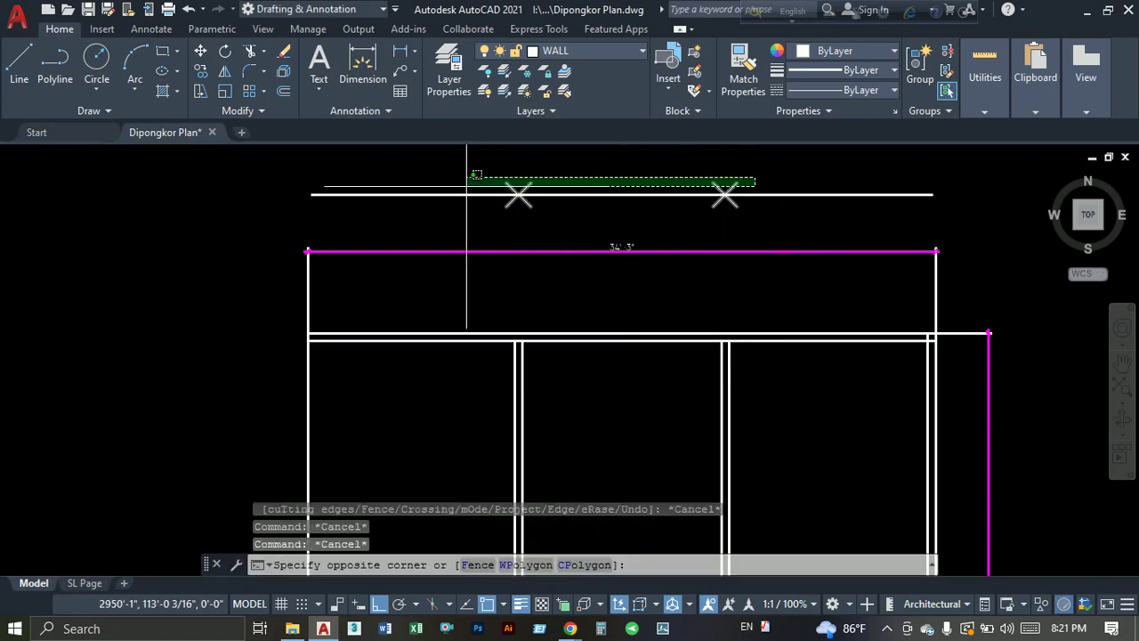
click(470, 191)
text(e)
key(Return)
middle_drag(534, 381, 532, 261)
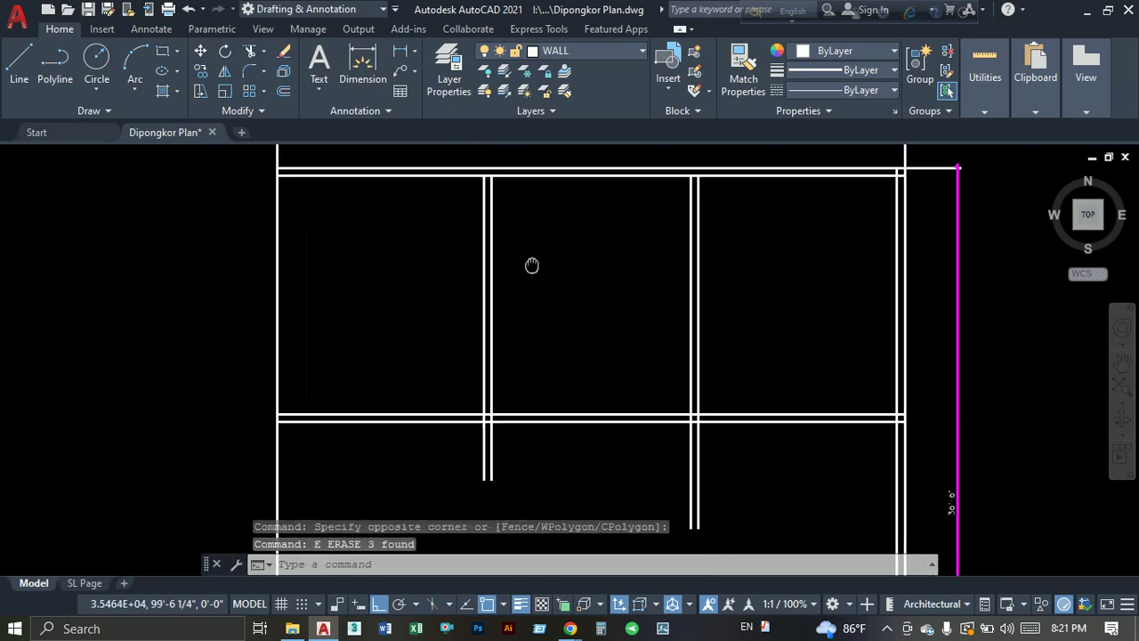
Trim the partition ends below the cross partition wall.
text(tr)
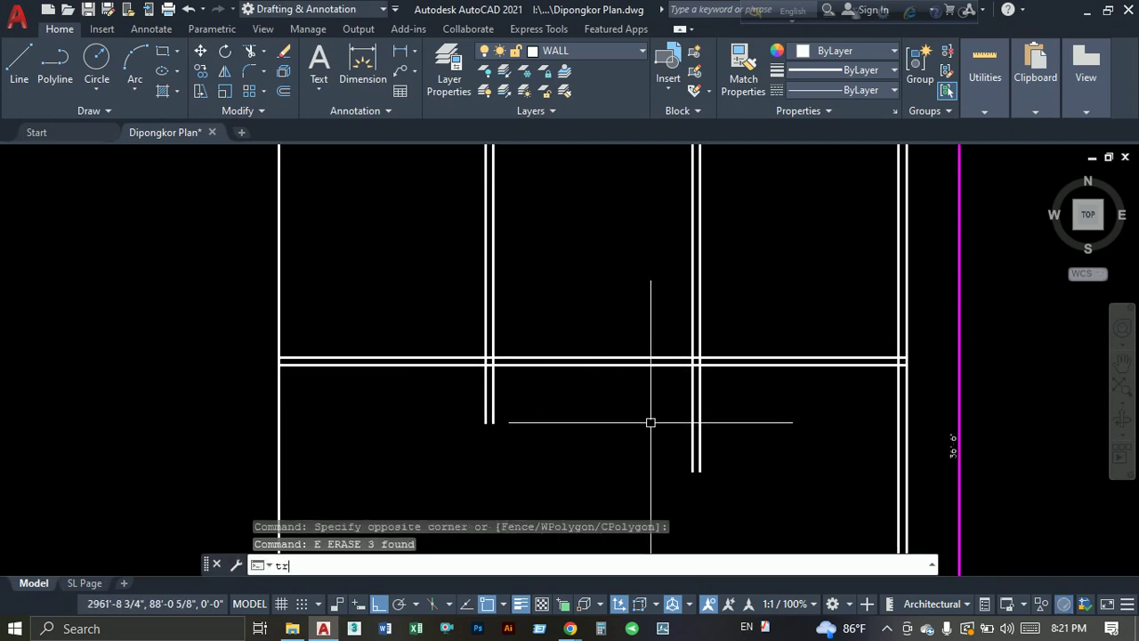
key(Return)
click(737, 408)
click(433, 384)
key(Escape)
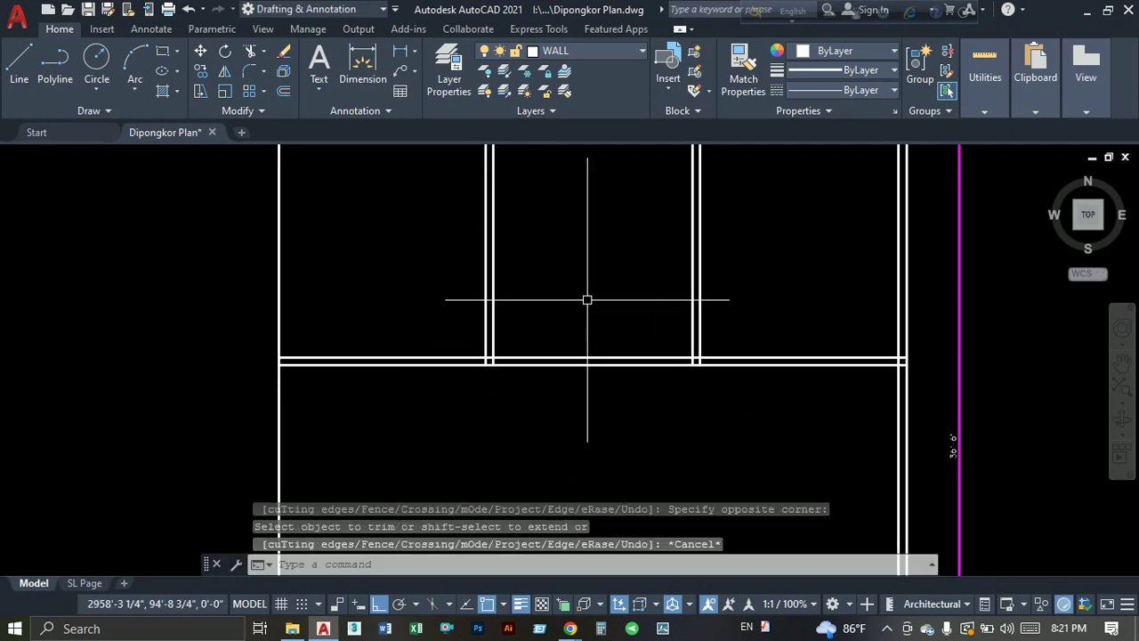
middle_drag(588, 297, 486, 369)
Add three linear room-width dimensions across the bays, including 10'-10 1/2" and 11'-3 1/2".
click(495, 56)
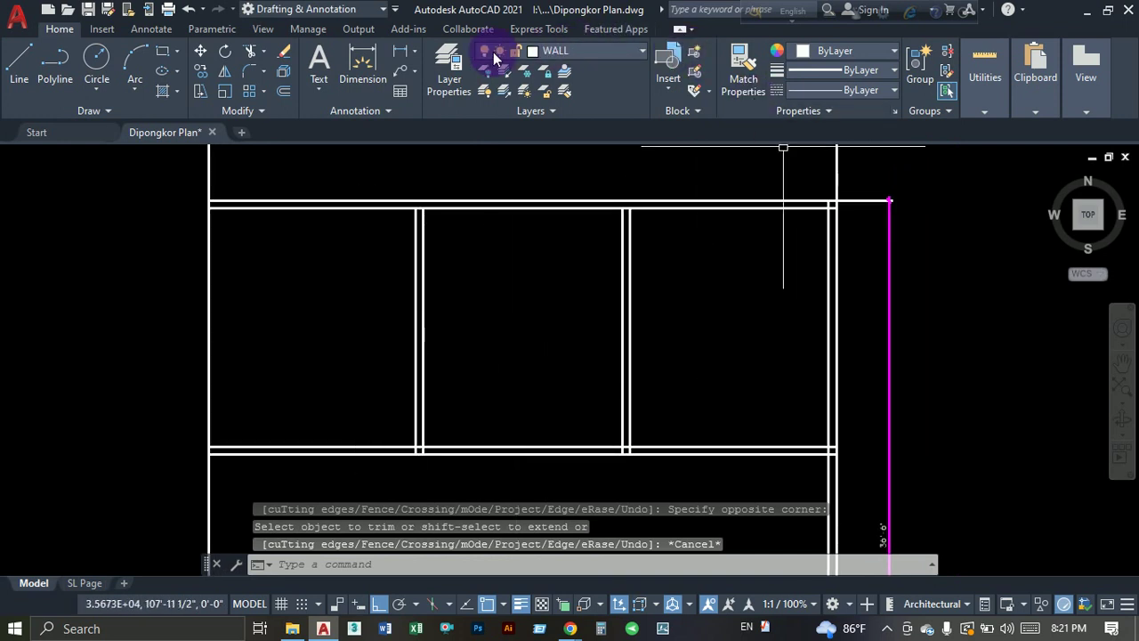
click(400, 55)
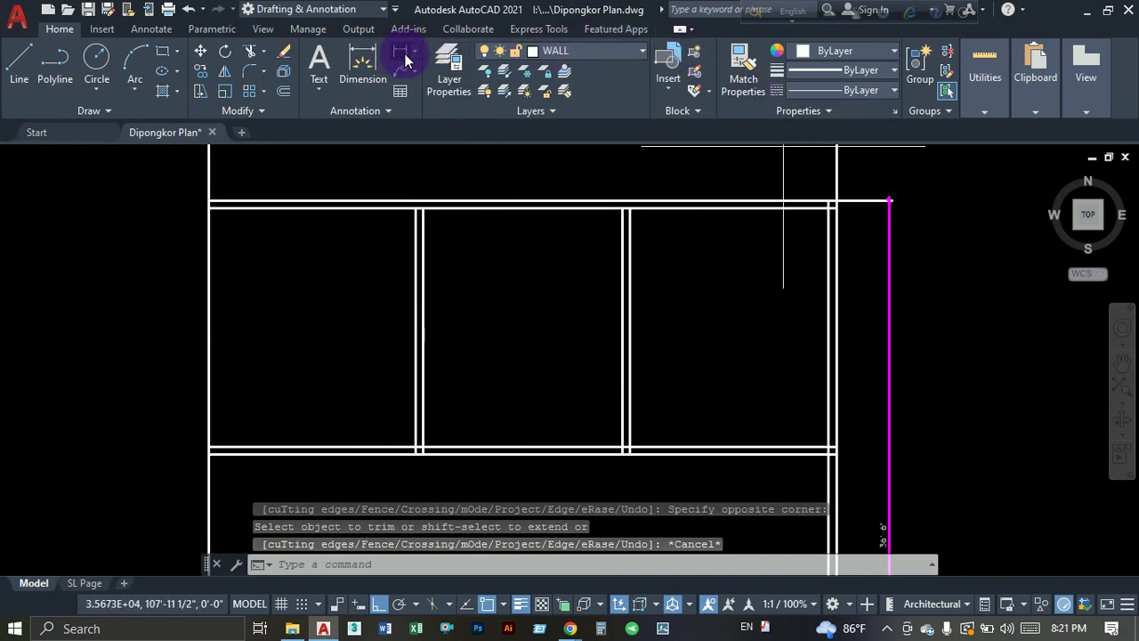
click(629, 286)
click(824, 286)
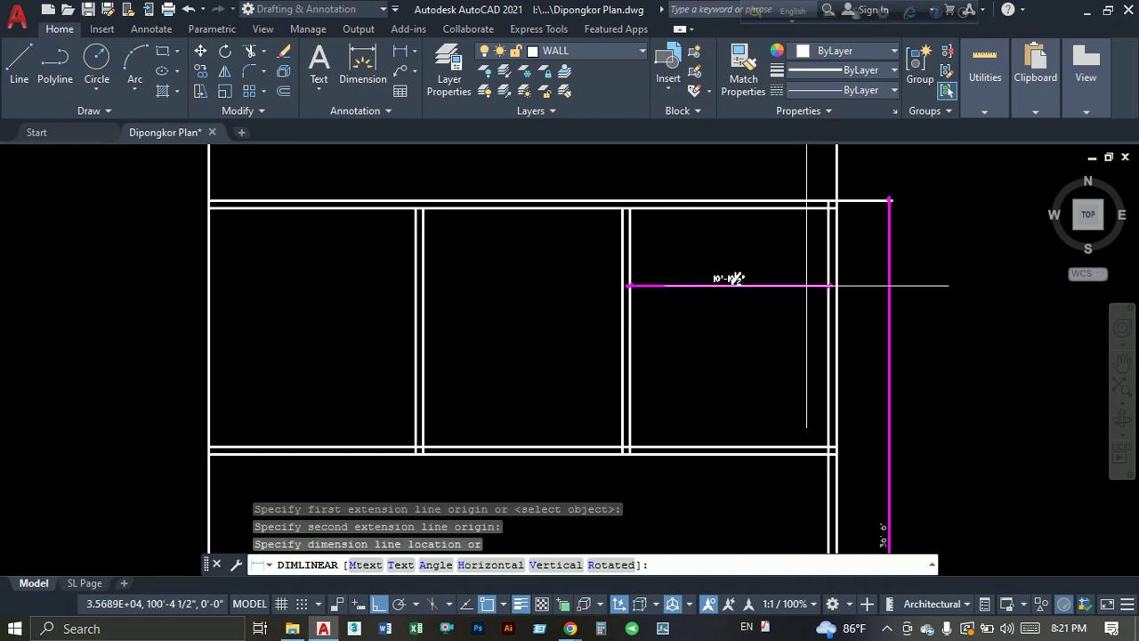
click(730, 275)
scroll(728, 274, up, 4)
scroll(683, 309, down, 2)
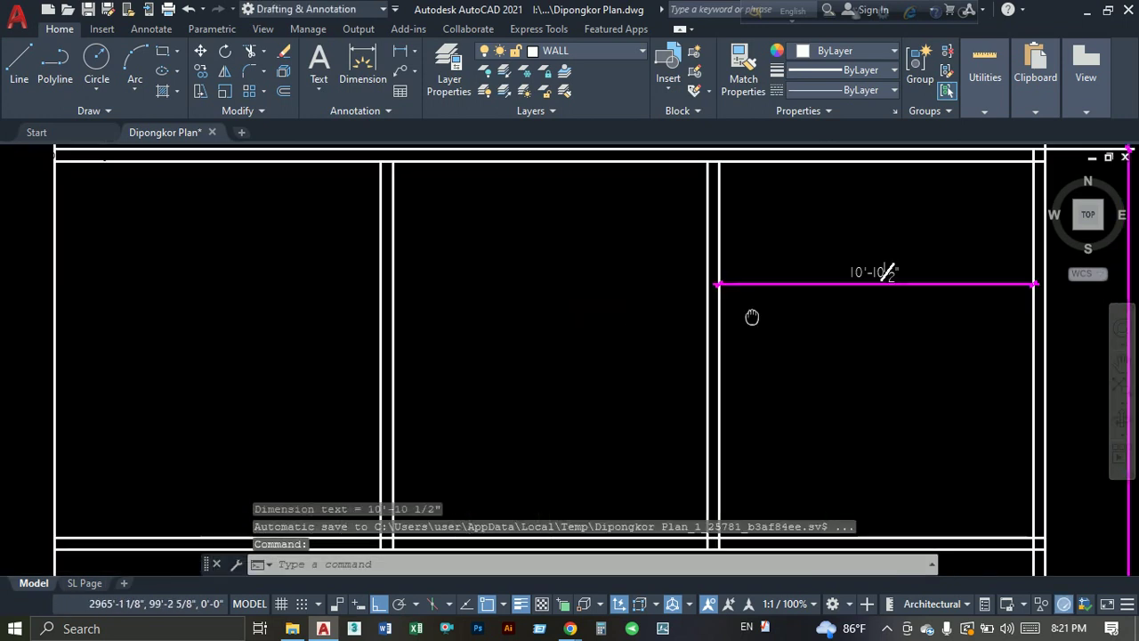
key(Return)
click(452, 268)
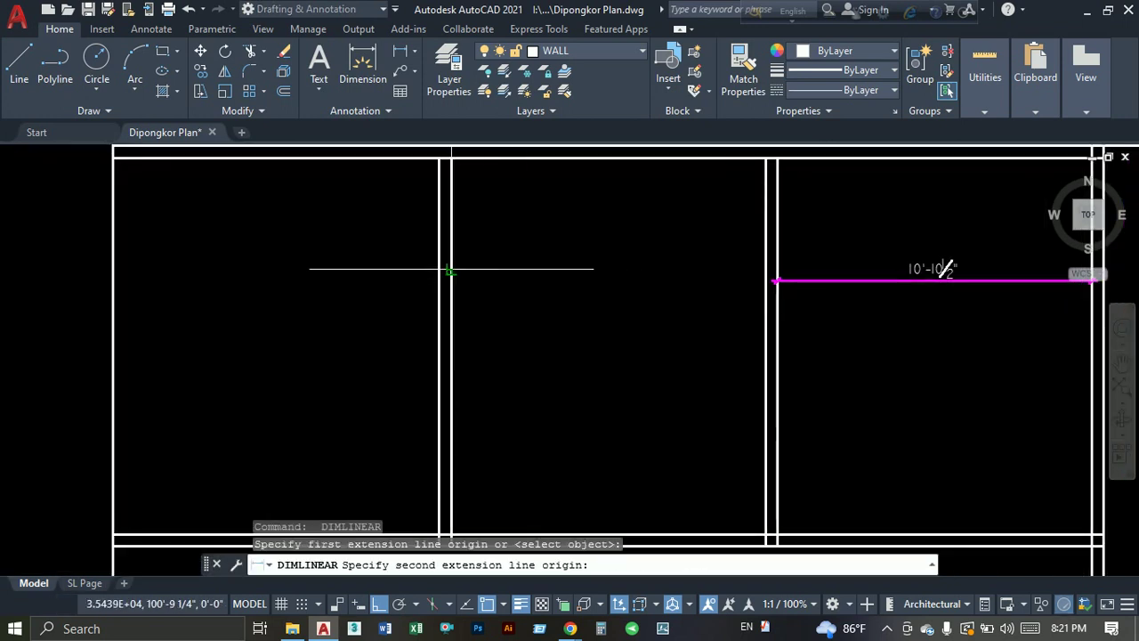
click(768, 271)
click(439, 261)
mouse_move(440, 261)
middle_down()
mouse_move(478, 257)
mouse_move(455, 288)
middle_up()
key(Return)
click(341, 285)
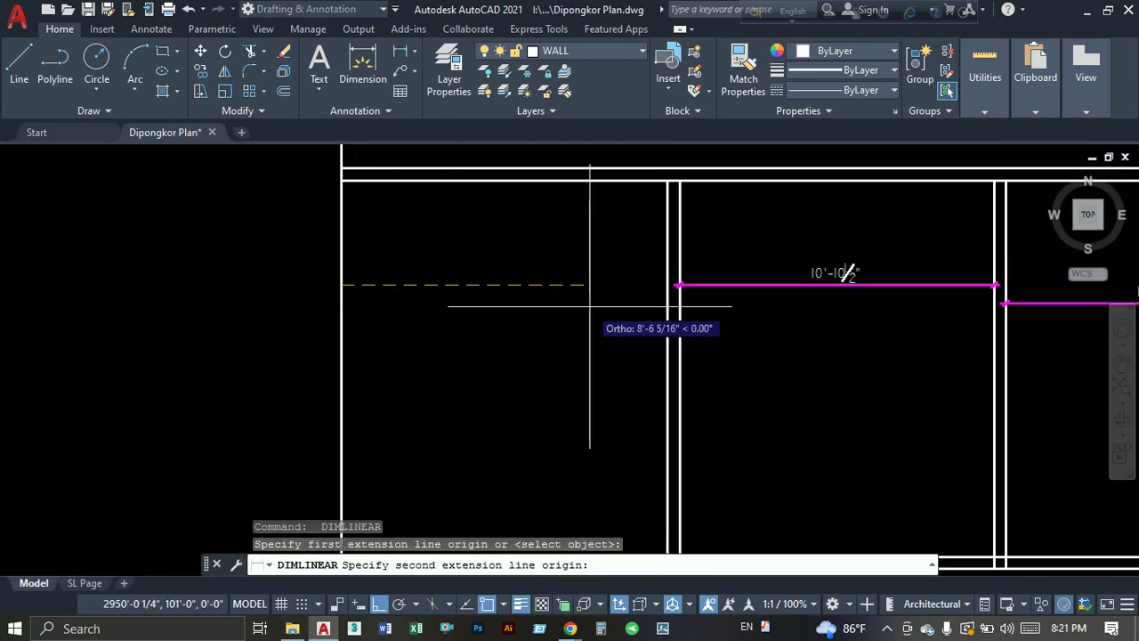
click(667, 285)
click(625, 283)
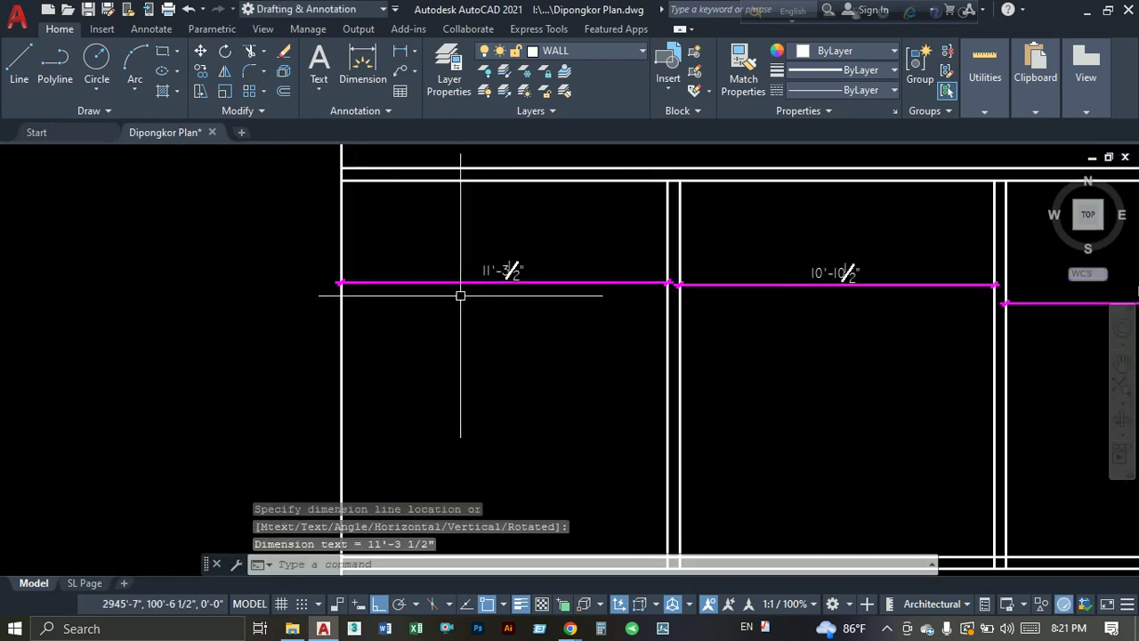
key(Escape)
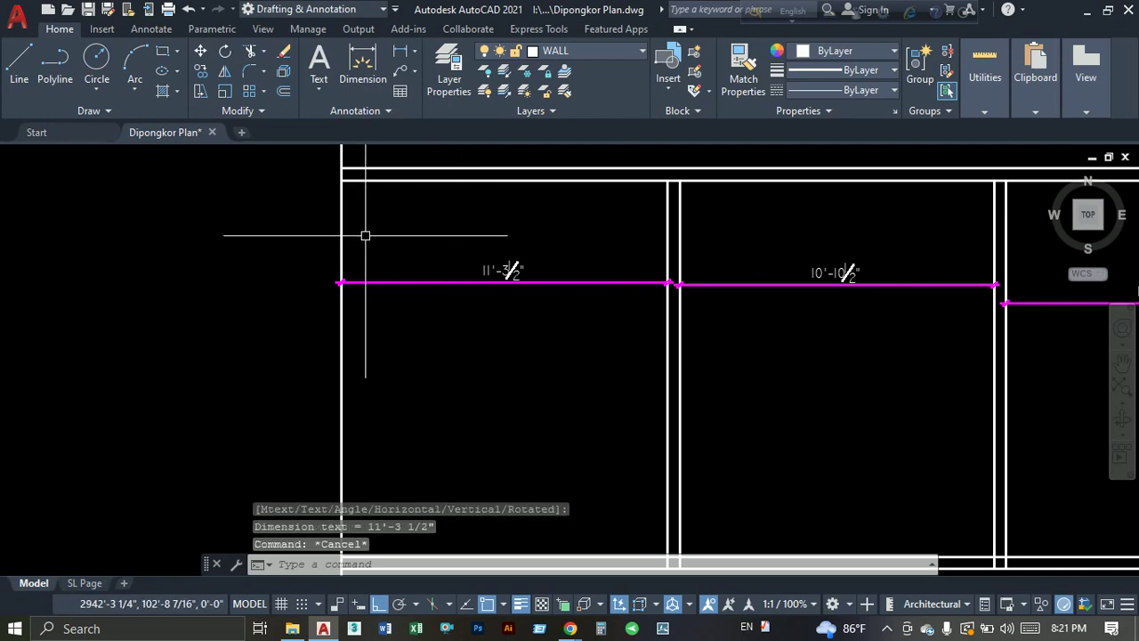
Offset the left wall line by 5.
text(o)
key(Return)
text(5)
key(Return)
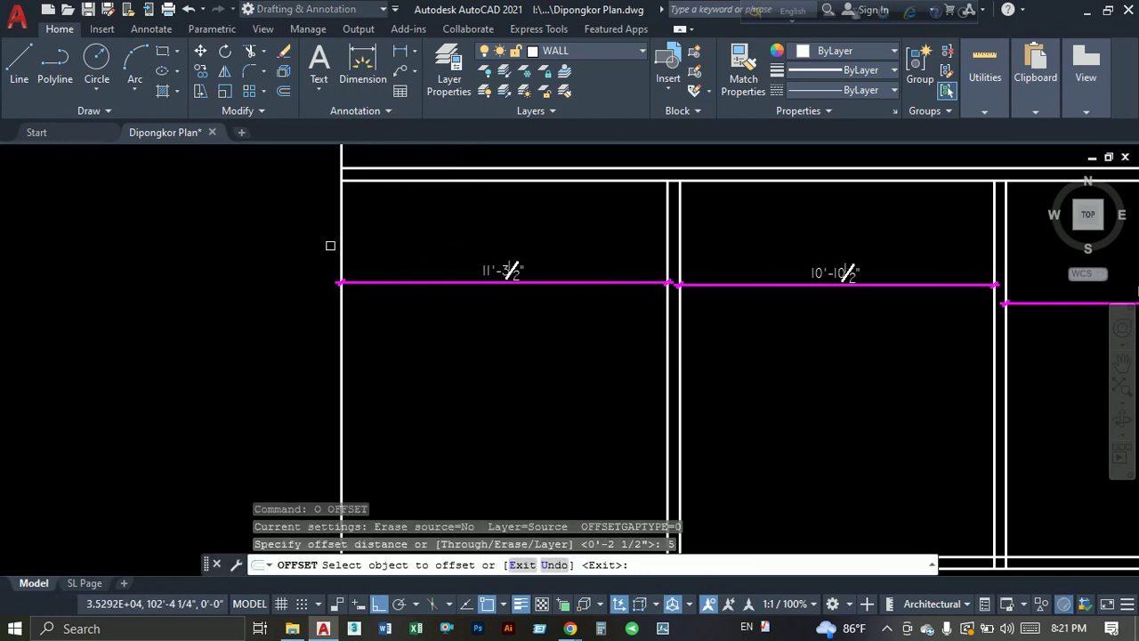
click(340, 249)
click(420, 255)
key(Escape)
Select the right, middle and left room-width dimensions and erase them.
click(379, 315)
click(341, 285)
scroll(341, 285, up, 5)
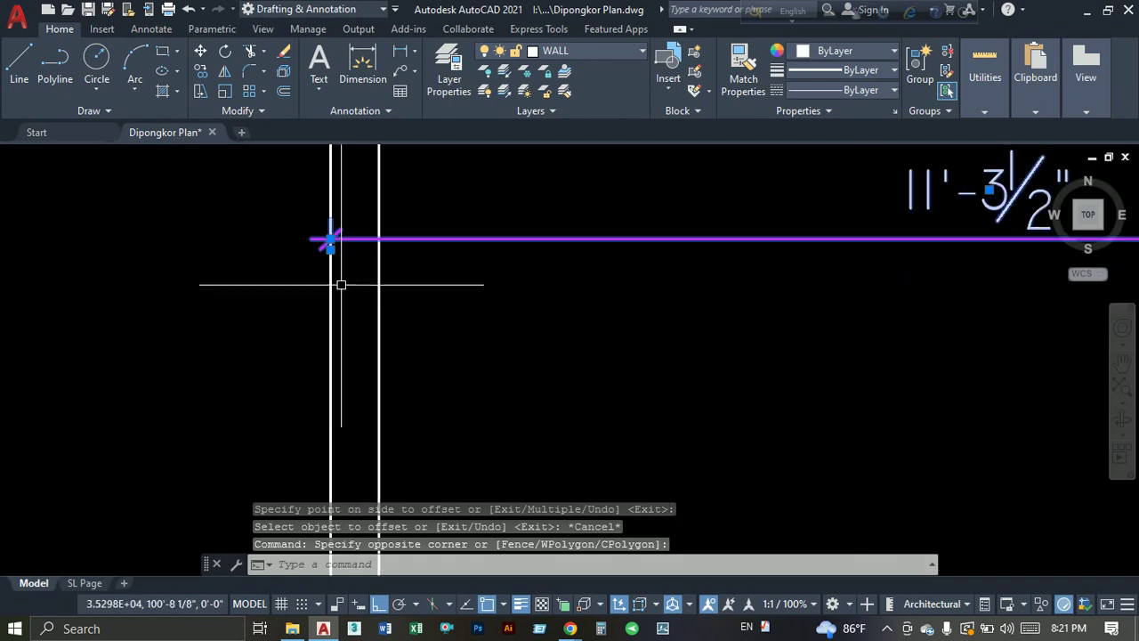
click(330, 249)
key(Escape)
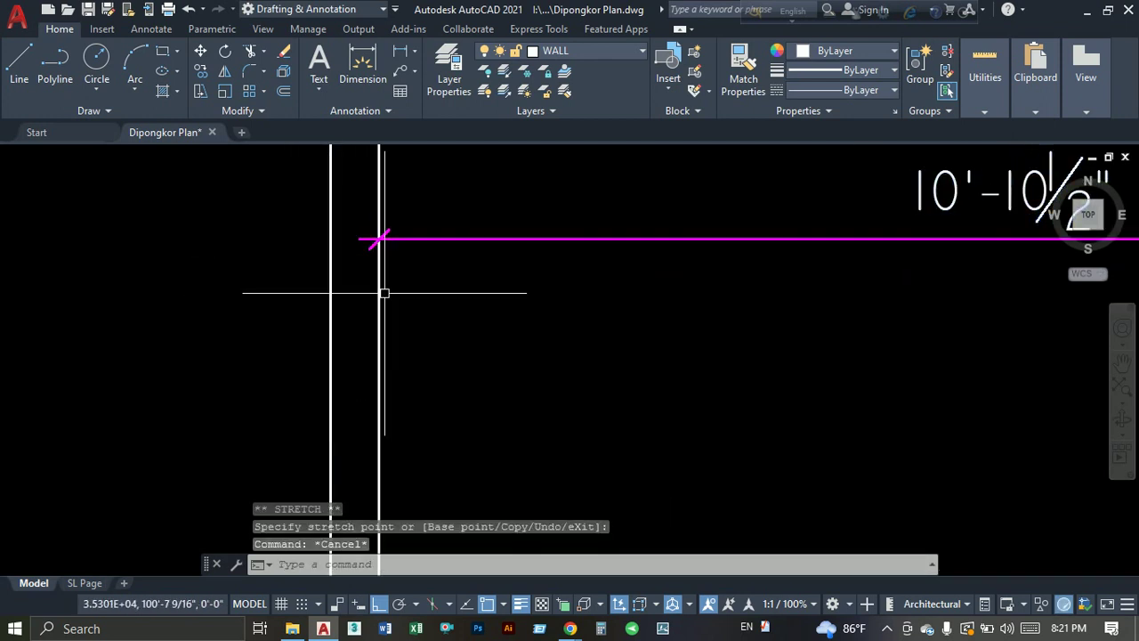
scroll(461, 310, down, 3)
middle_drag(550, 311, 178, 330)
middle_drag(663, 379, 270, 368)
scroll(270, 367, down, 4)
click(702, 351)
click(678, 395)
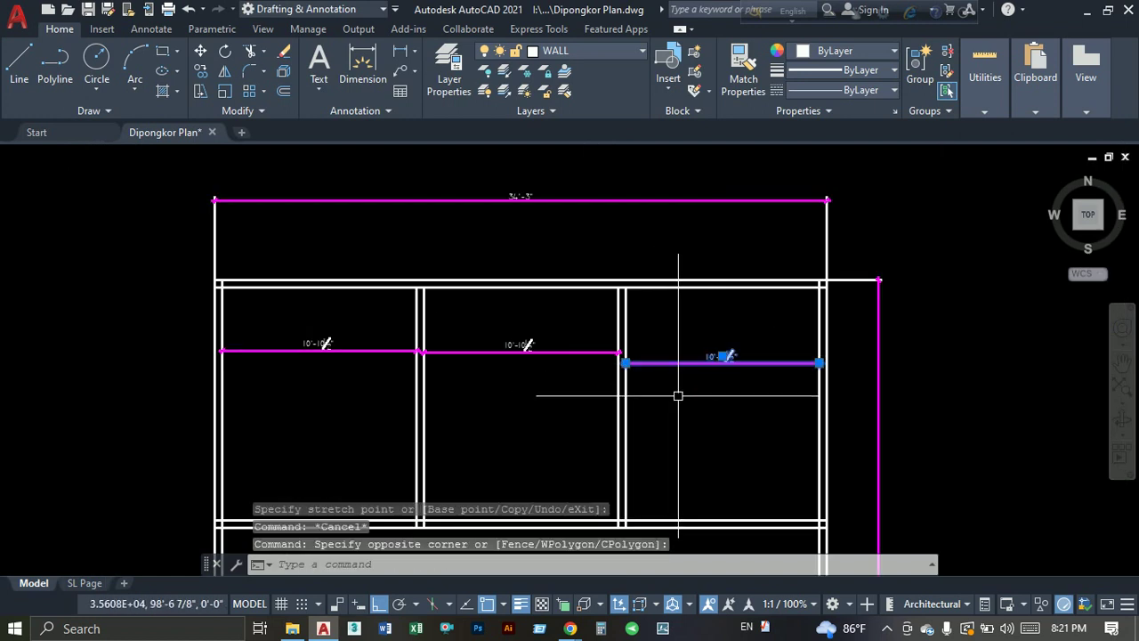
click(573, 330)
click(419, 365)
click(391, 338)
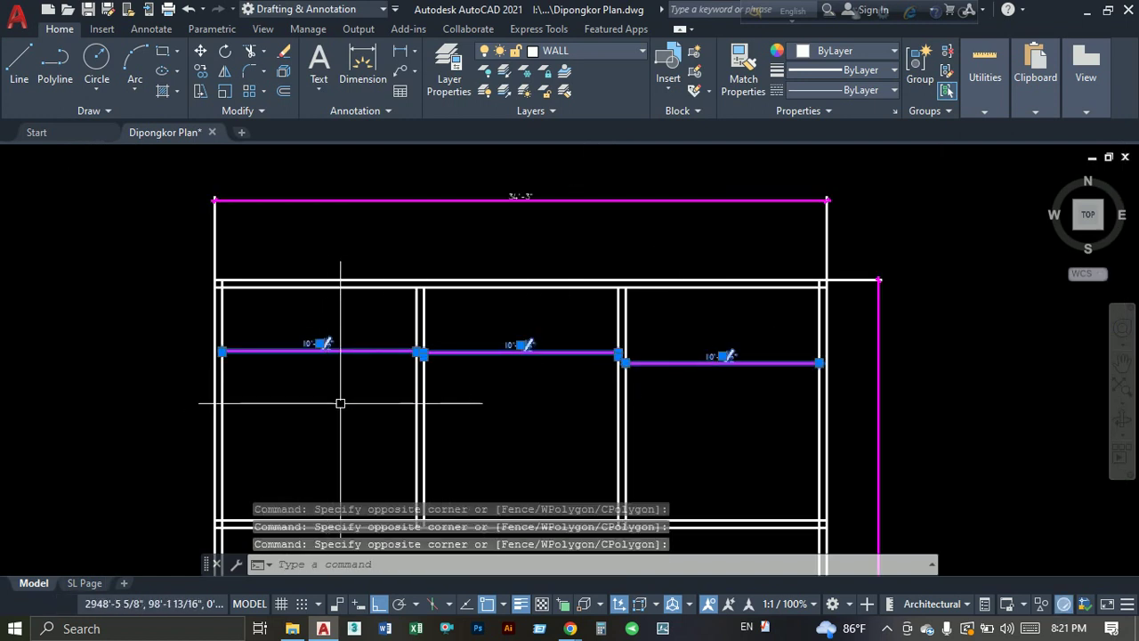
click(347, 395)
text(e)
key(Return)
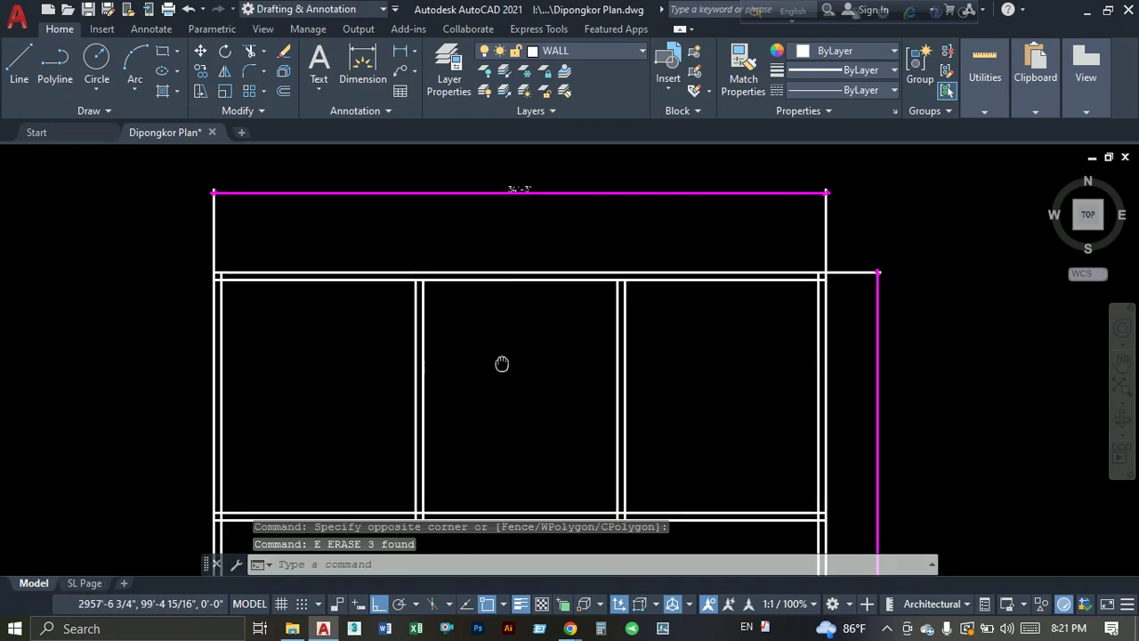
middle_drag(504, 362, 521, 375)
scroll(414, 280, down, 5)
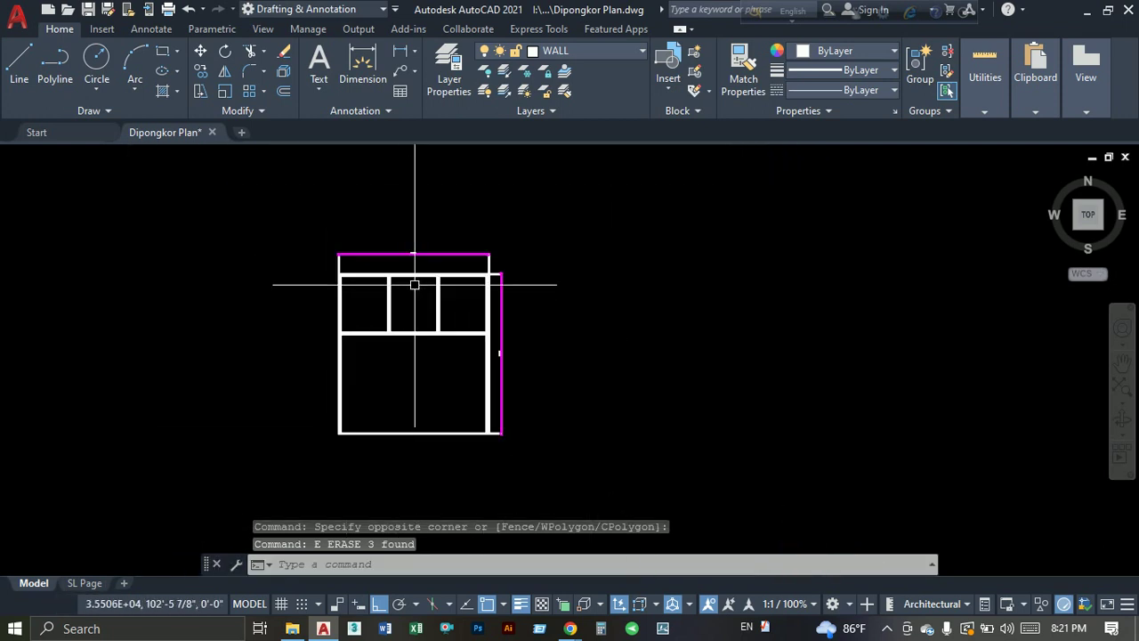
middle_drag(422, 160, 440, 364)
middle_drag(460, 448, 496, 401)
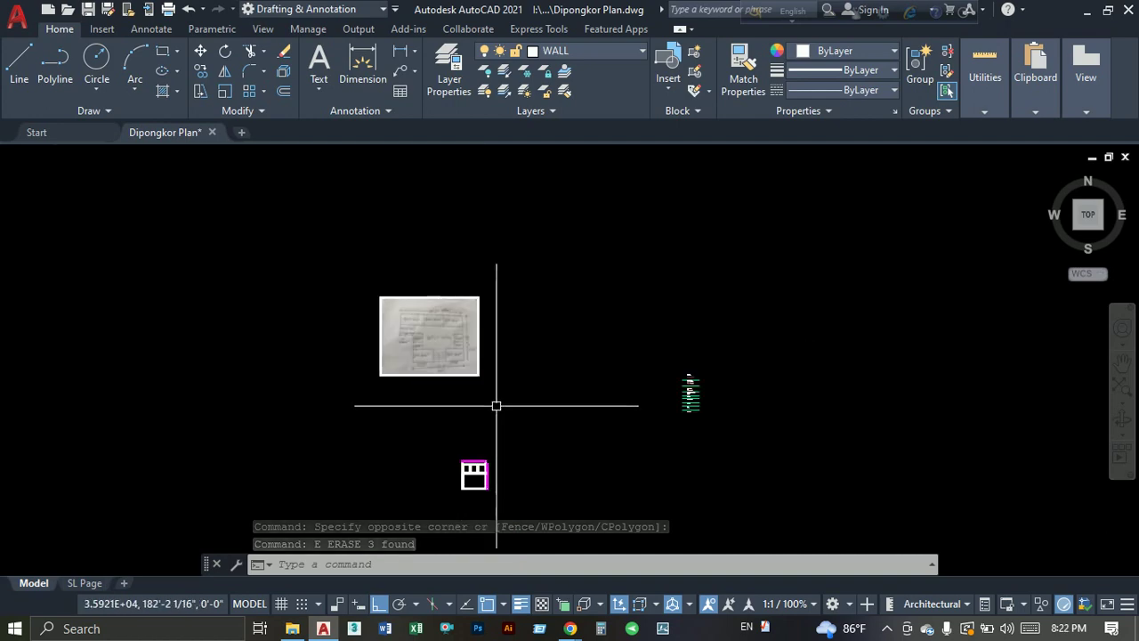
scroll(496, 401, up, 5)
scroll(451, 364, up, 3)
scroll(418, 282, down, 3)
middle_drag(412, 433, 615, 402)
scroll(615, 402, down, 2)
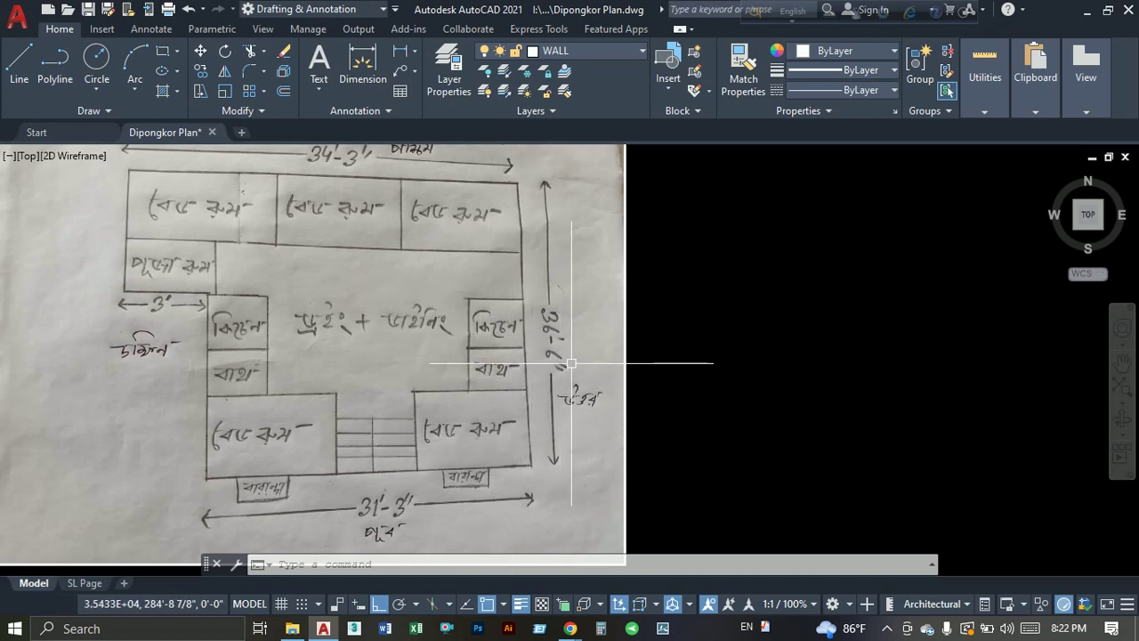
scroll(572, 363, down, 3)
middle_drag(635, 453, 551, 257)
scroll(497, 409, up, 5)
scroll(532, 429, up, 3)
middle_drag(532, 454, 532, 429)
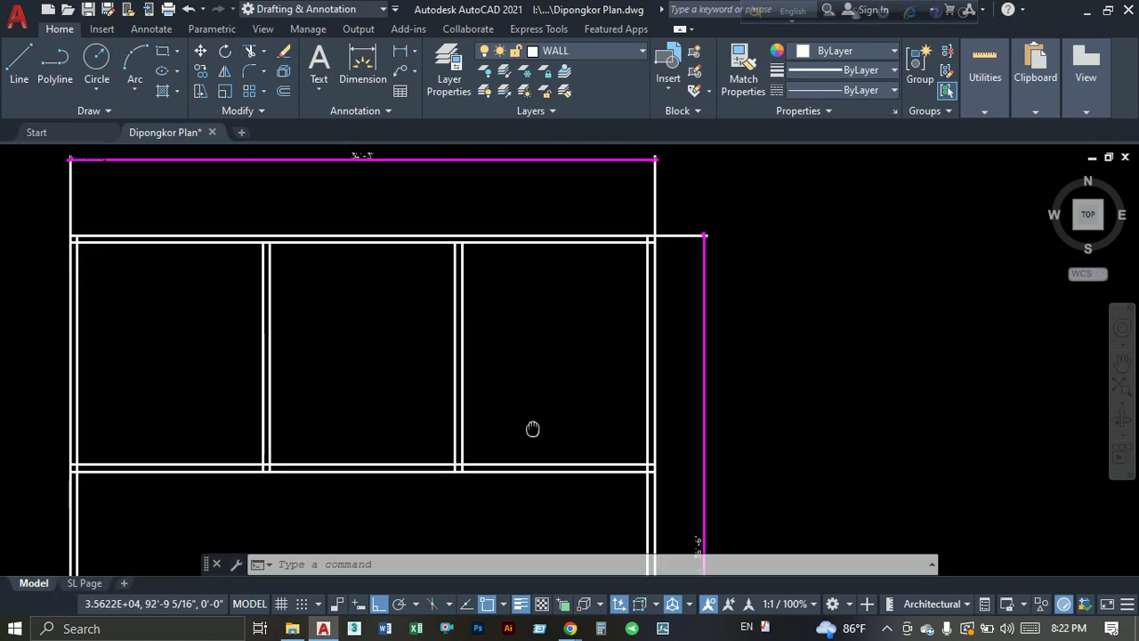
scroll(530, 392, up, 2)
scroll(521, 338, down, 4)
scroll(507, 328, up, 4)
scroll(502, 324, down, 1)
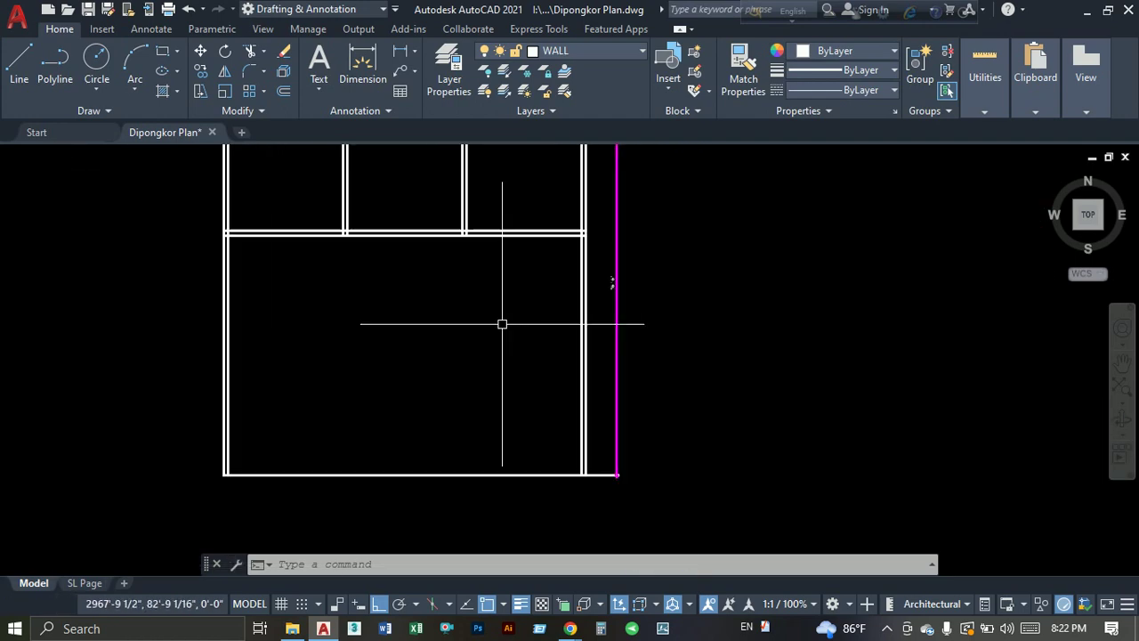
middle_drag(502, 324, 481, 327)
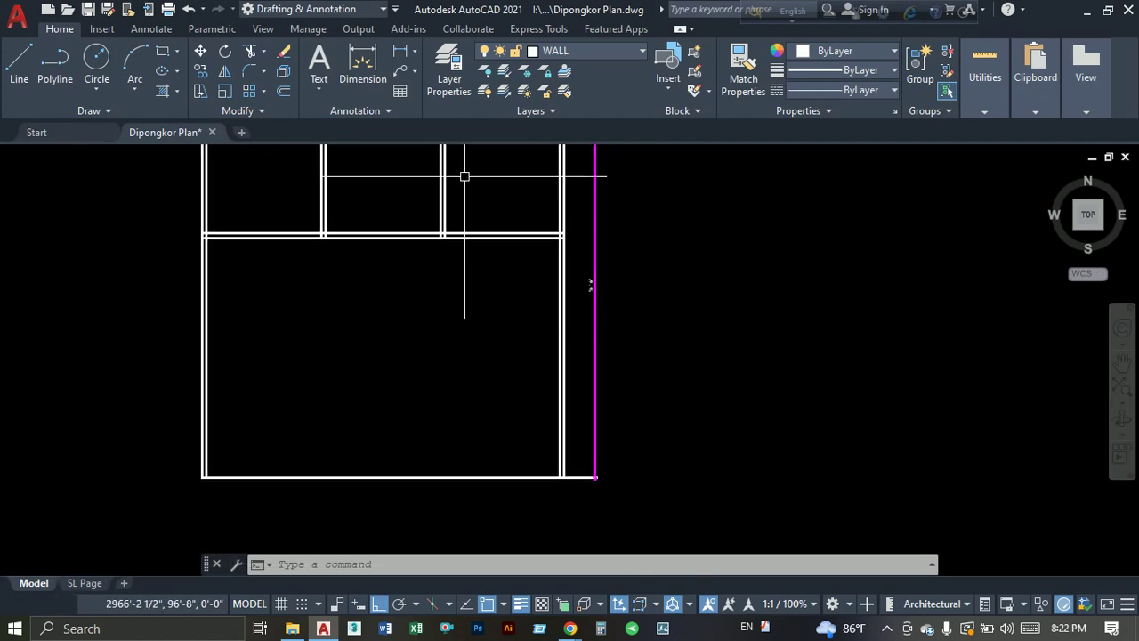
Dimension the lower-right side of the plan as 22'-8".
click(408, 64)
click(535, 239)
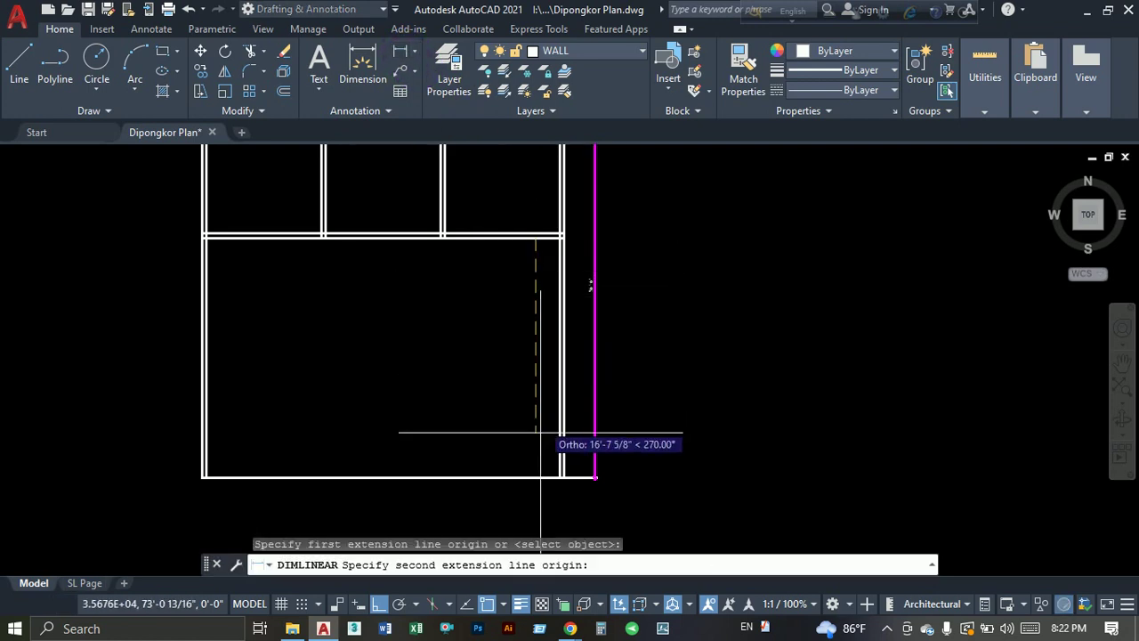
click(536, 477)
scroll(535, 365, up, 4)
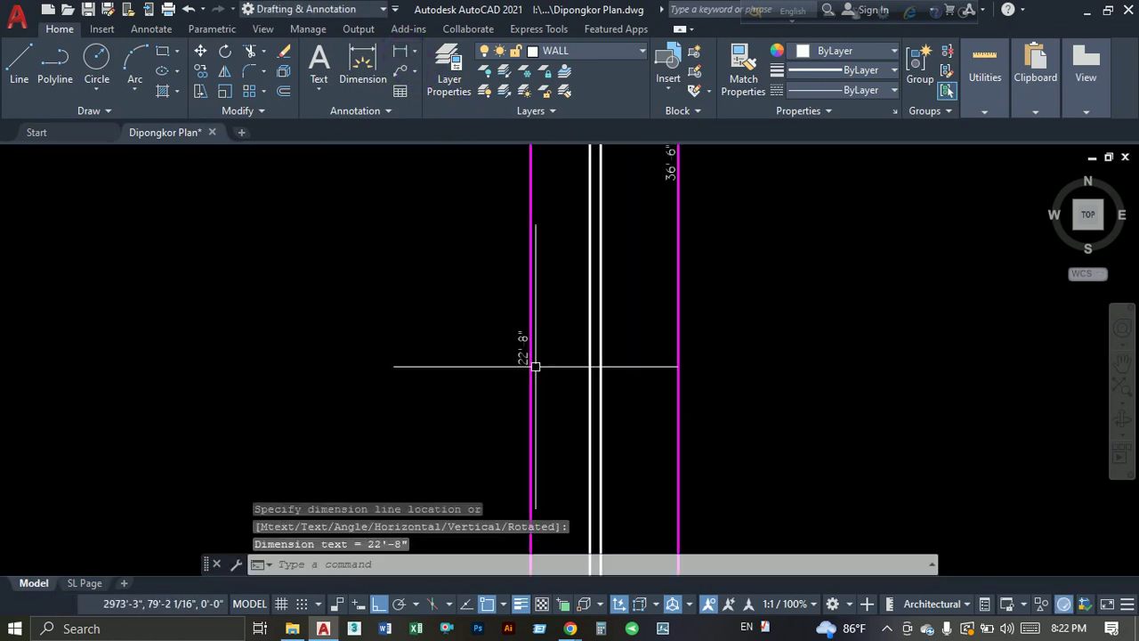
scroll(535, 366, down, 4)
scroll(516, 417, up, 2)
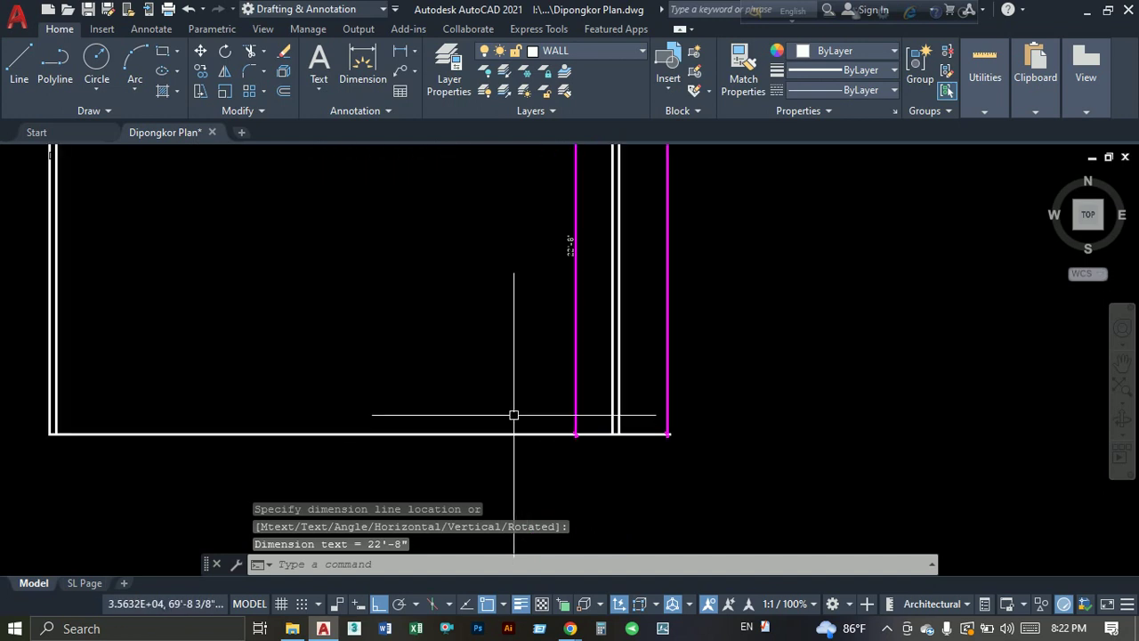
key(Escape)
Offset the bottom wall line 5 inward to make it double-line.
text(o)
key(Return)
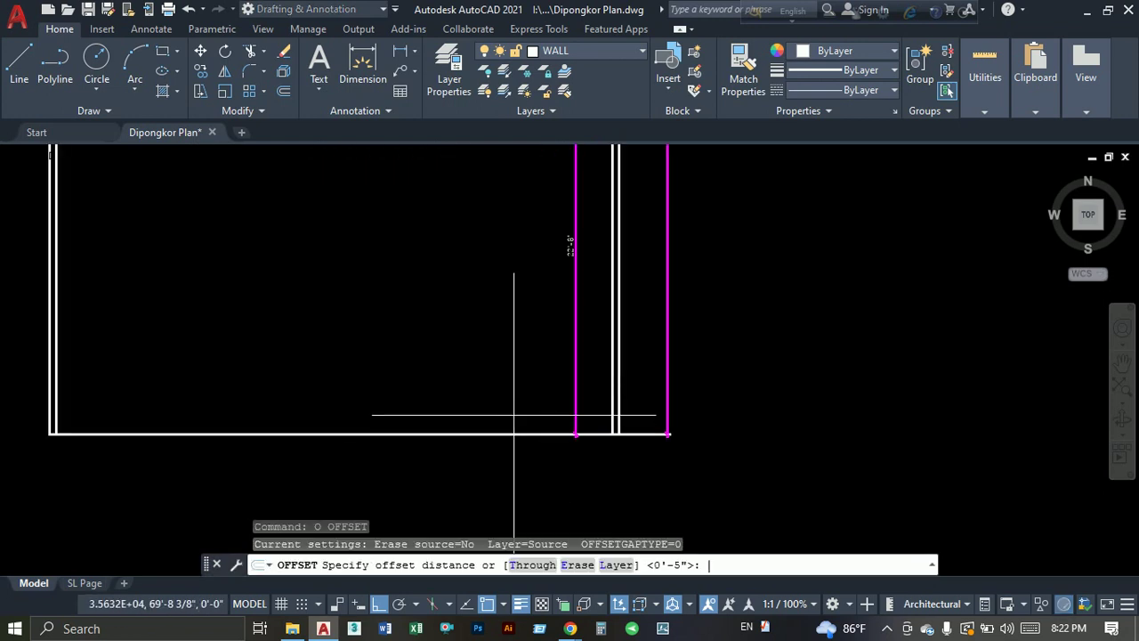
text(5)
key(Return)
click(499, 433)
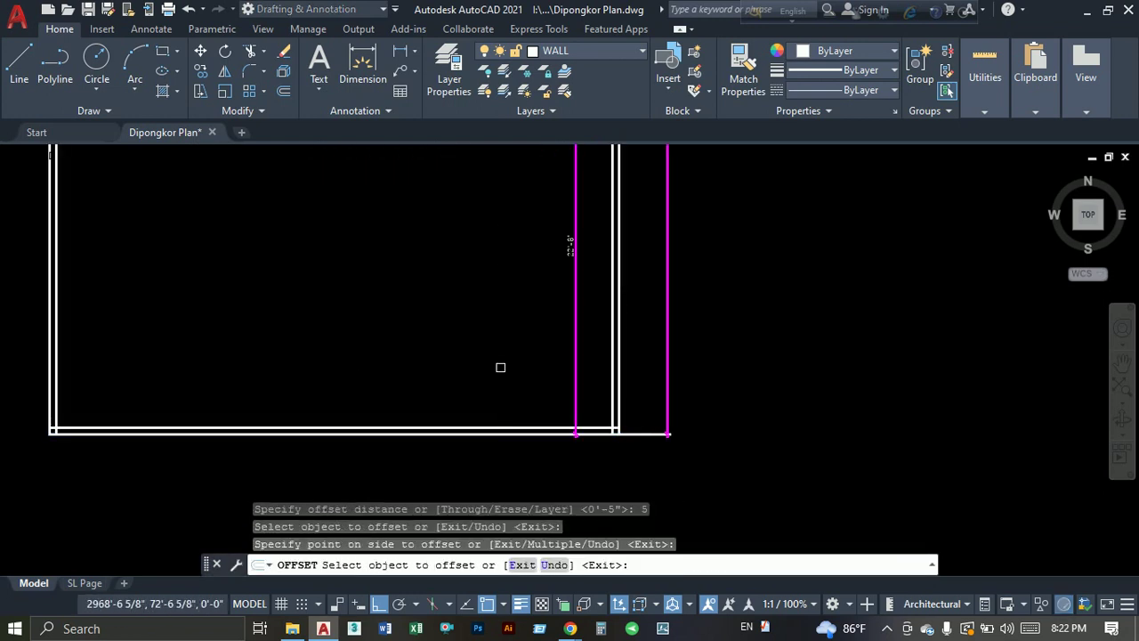
click(498, 366)
key(Escape)
Copy both bottom wall lines 13'-5" upward as a new cross wall.
drag(504, 381, 318, 440)
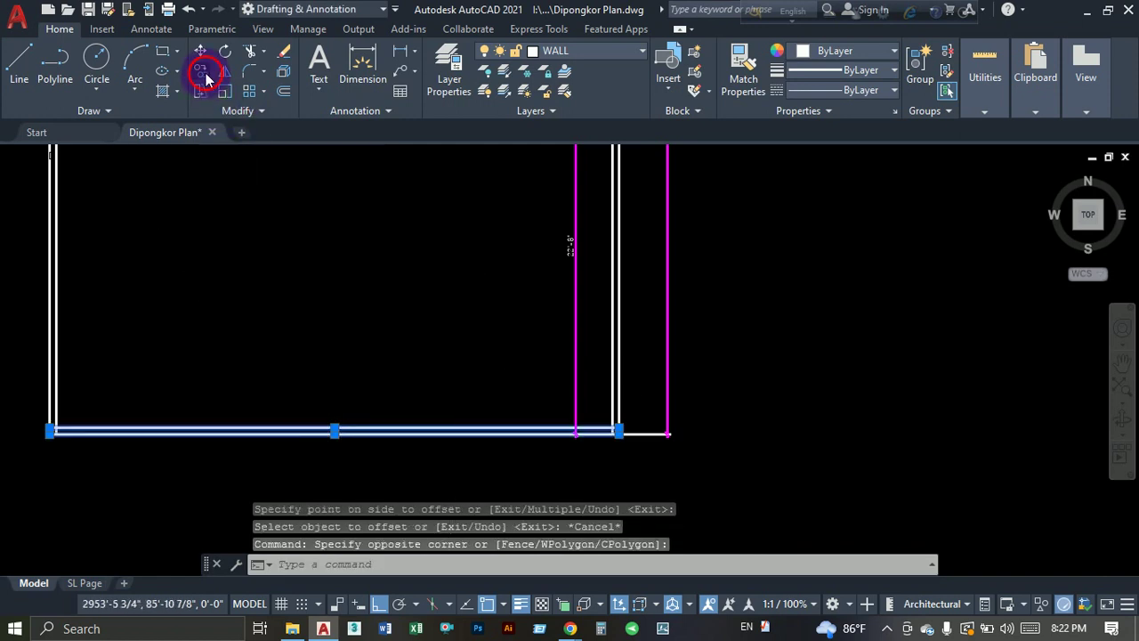
click(206, 79)
click(332, 362)
text(13')
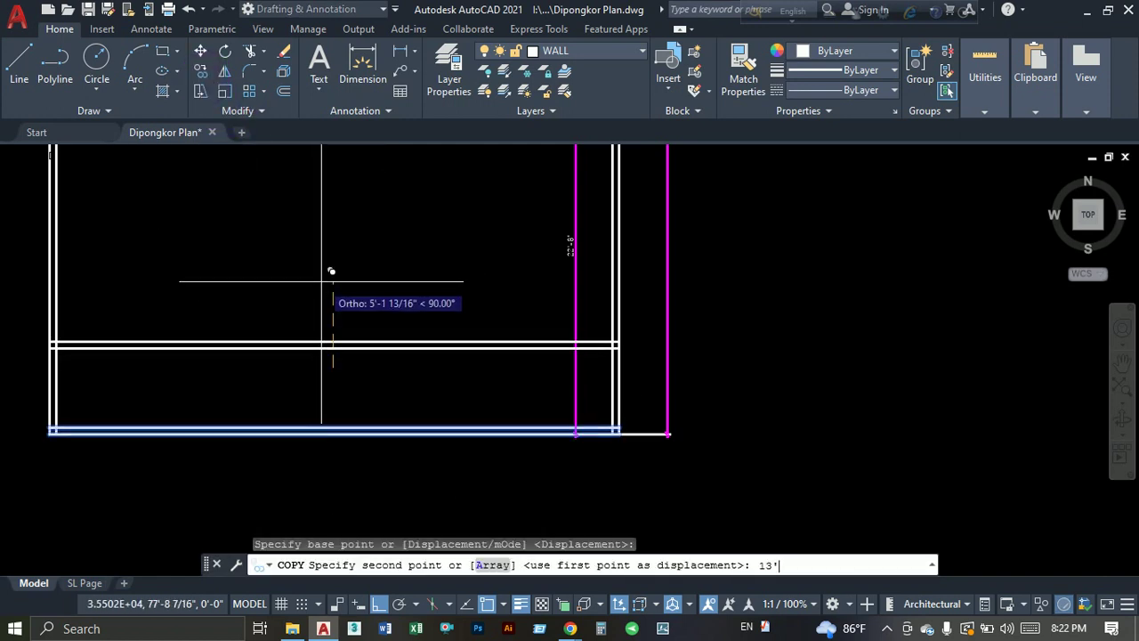
text(5)
key(Return)
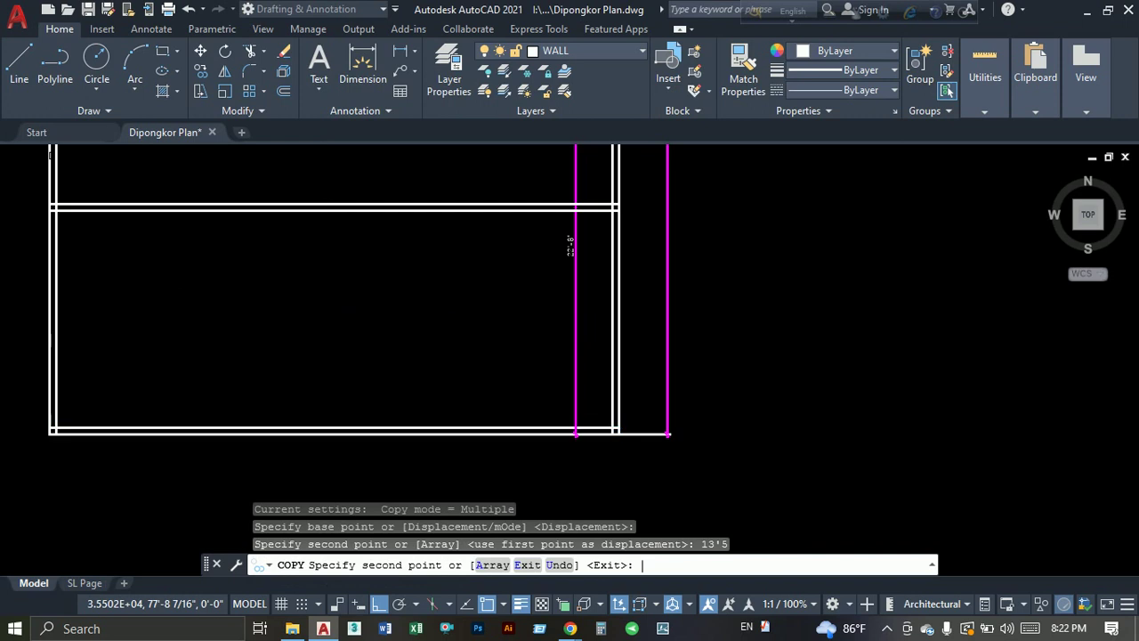
key(Escape)
middle_drag(429, 399, 414, 418)
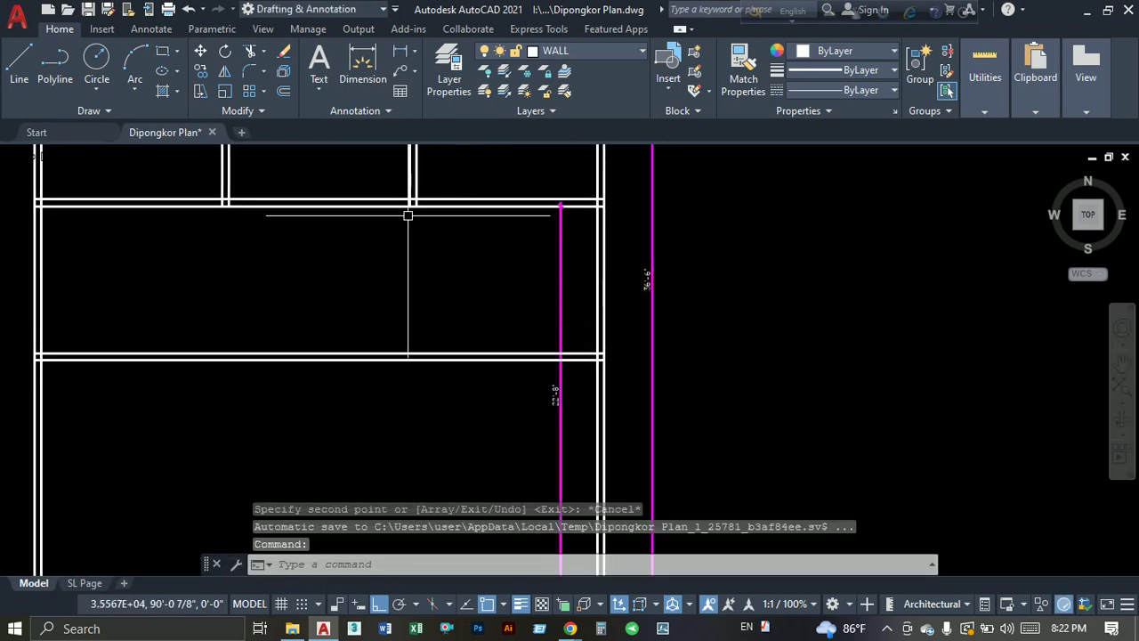
Dimension the 8'-10" gap up to the new wall, then crossing-select the middle walls.
click(401, 52)
click(495, 205)
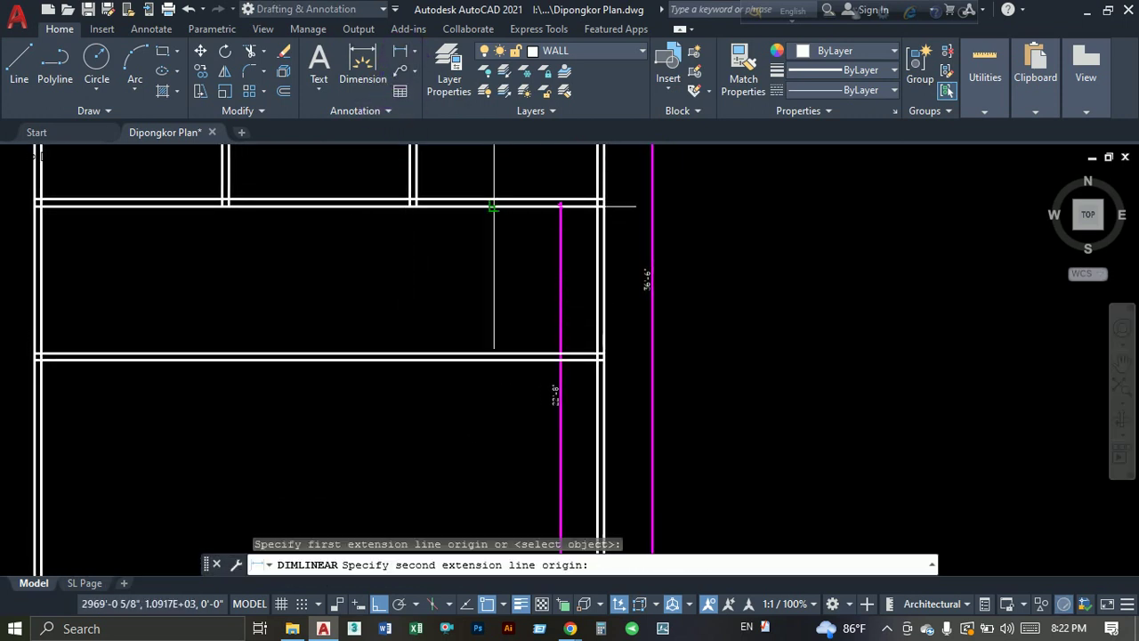
click(490, 355)
click(480, 308)
scroll(485, 298, up, 4)
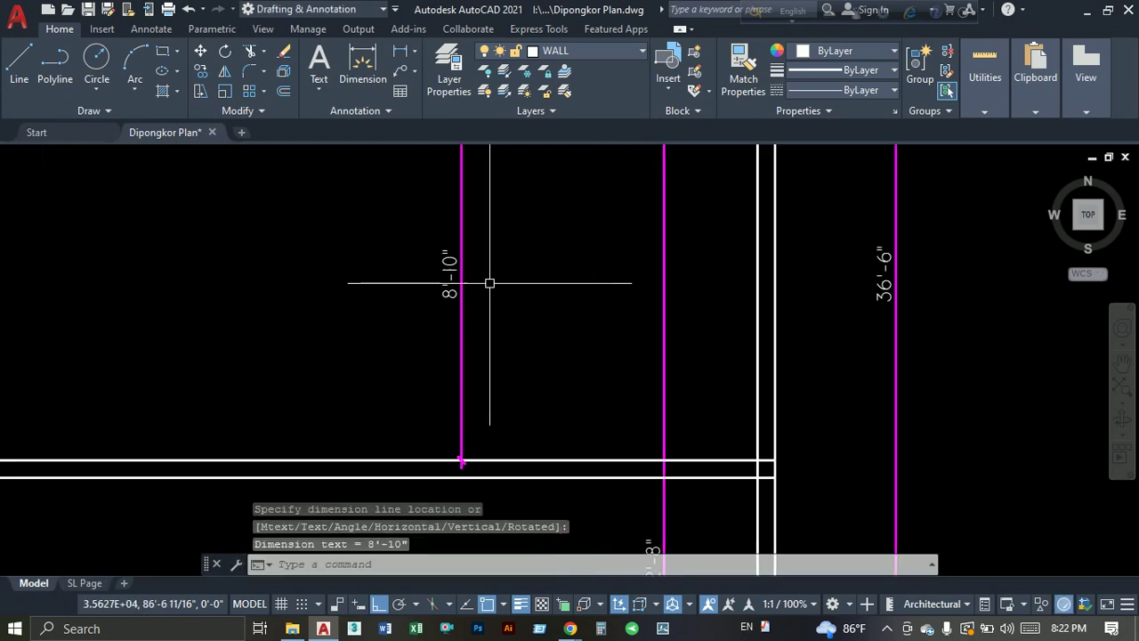
scroll(490, 282, up, 2)
scroll(455, 318, down, 2)
scroll(493, 295, down, 2)
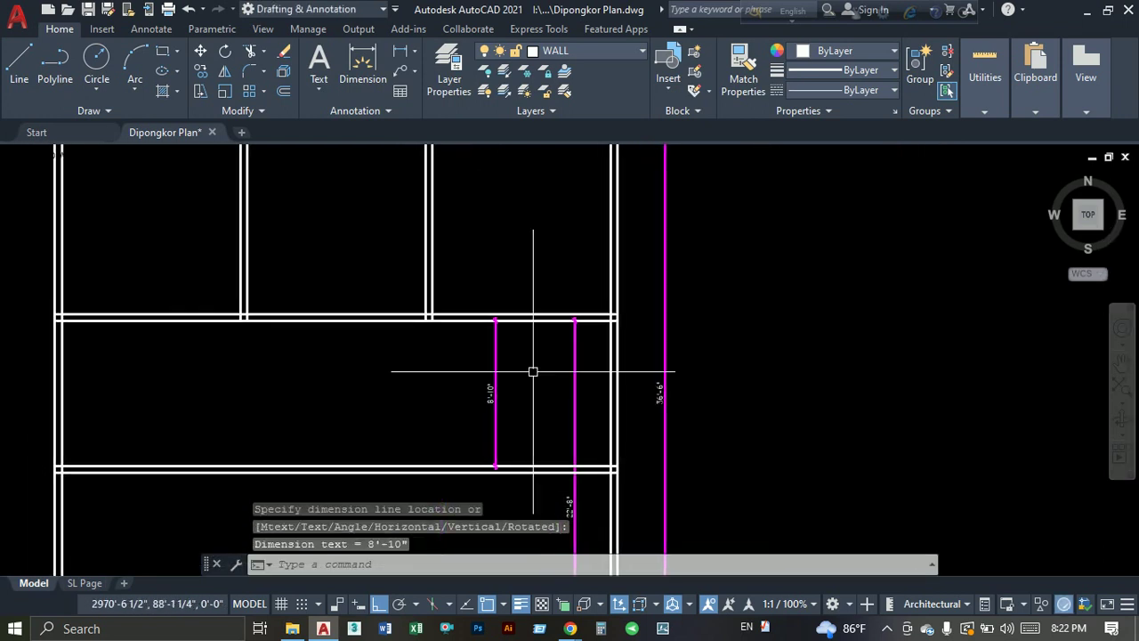
scroll(534, 371, down, 2)
click(678, 303)
click(209, 364)
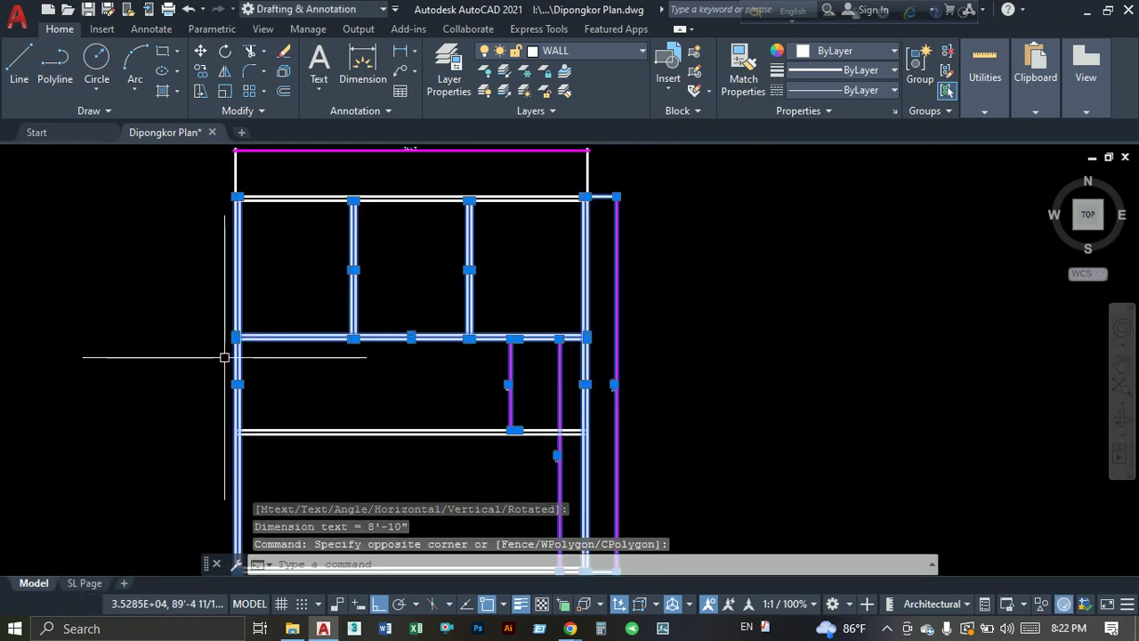
text(s)
key(Return)
click(166, 381)
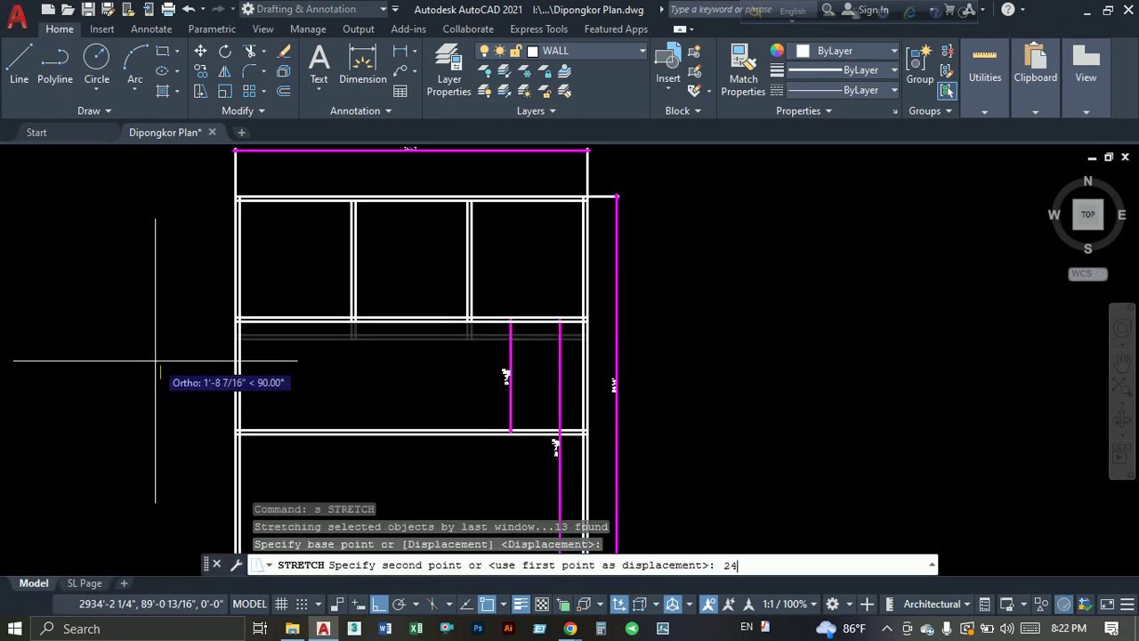
key(Return)
scroll(556, 372, up, 3)
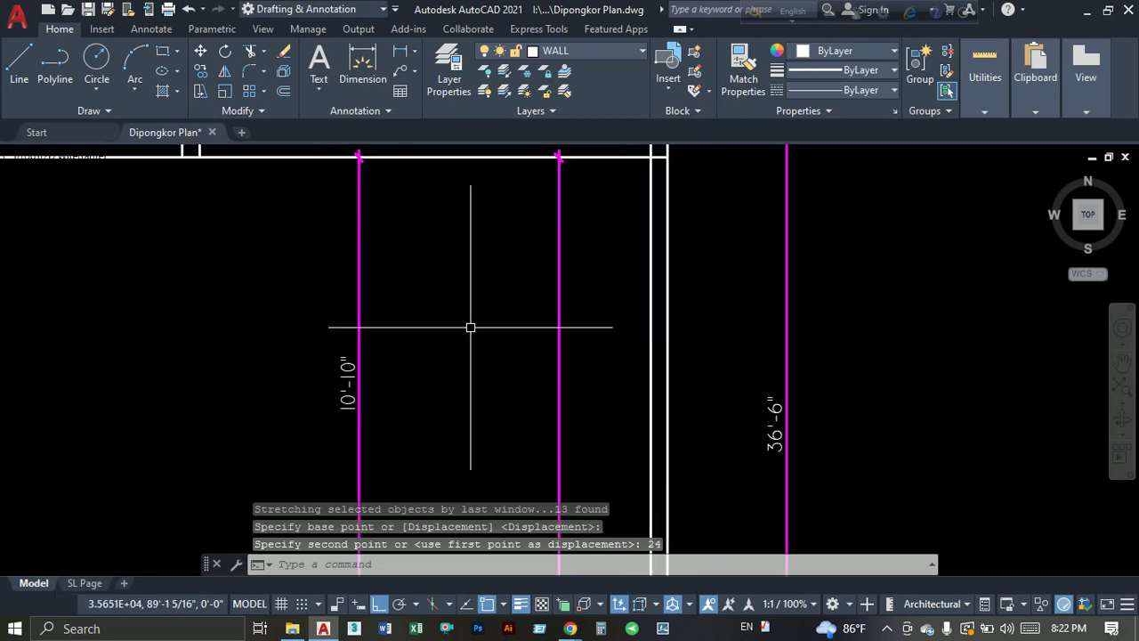
scroll(466, 312, down, 4)
mouse_move(466, 311)
middle_down()
mouse_move(500, 328)
mouse_move(514, 300)
mouse_move(457, 284)
mouse_move(404, 319)
middle_up()
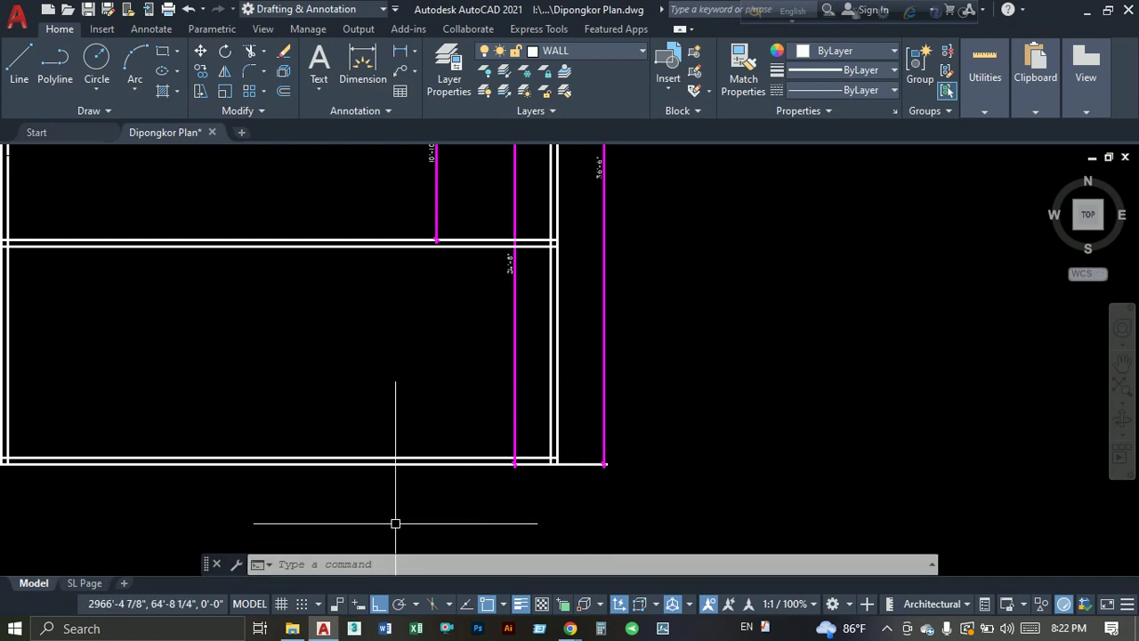
scroll(395, 523, down, 6)
middle_drag(376, 348, 432, 546)
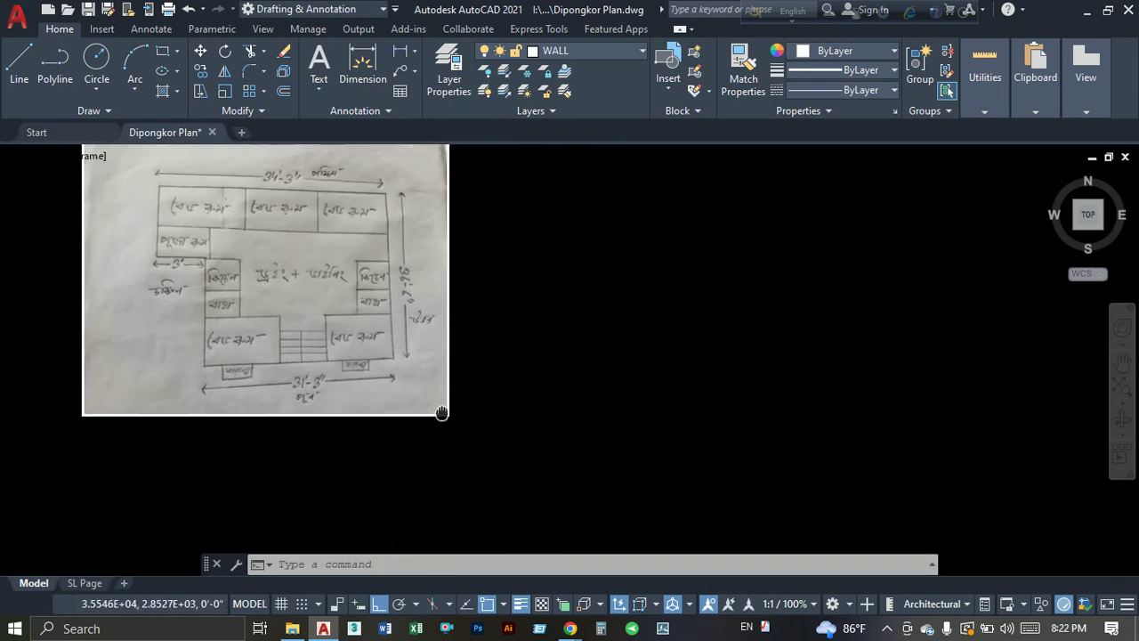
middle_drag(404, 401, 459, 290)
middle_drag(483, 383, 483, 267)
scroll(483, 267, down, 2)
Start EXTEND with the bottom wall chosen as the boundary edge.
scroll(483, 356, up, 5)
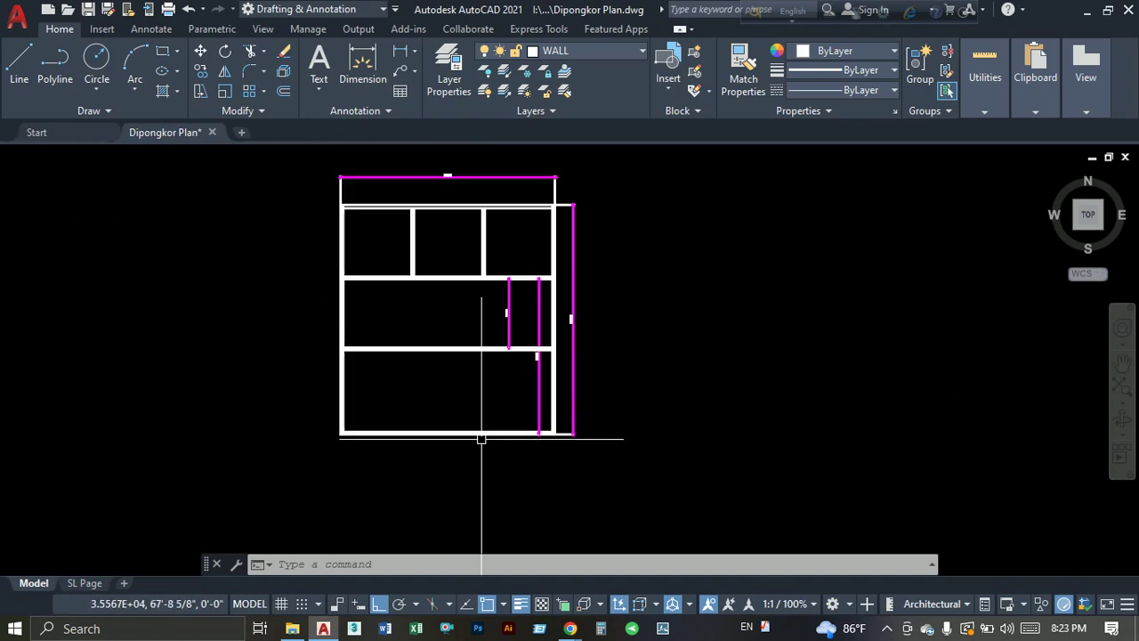
scroll(483, 374, up, 3)
scroll(500, 367, up, 2)
scroll(524, 377, down, 2)
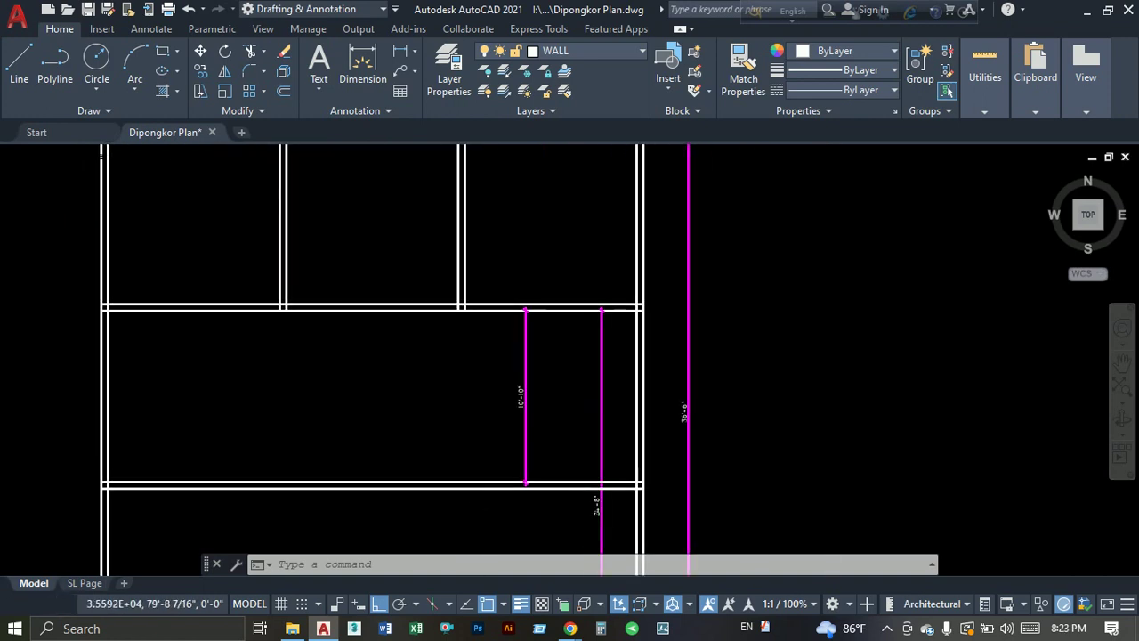
scroll(486, 326, up, 2)
middle_drag(490, 502, 484, 426)
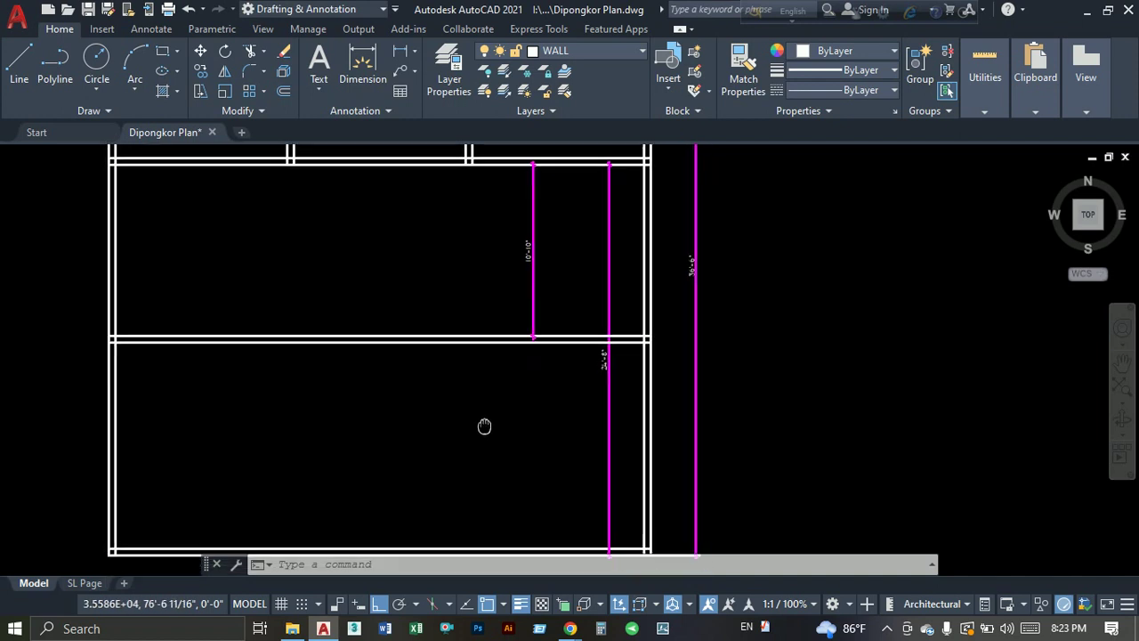
click(100, 60)
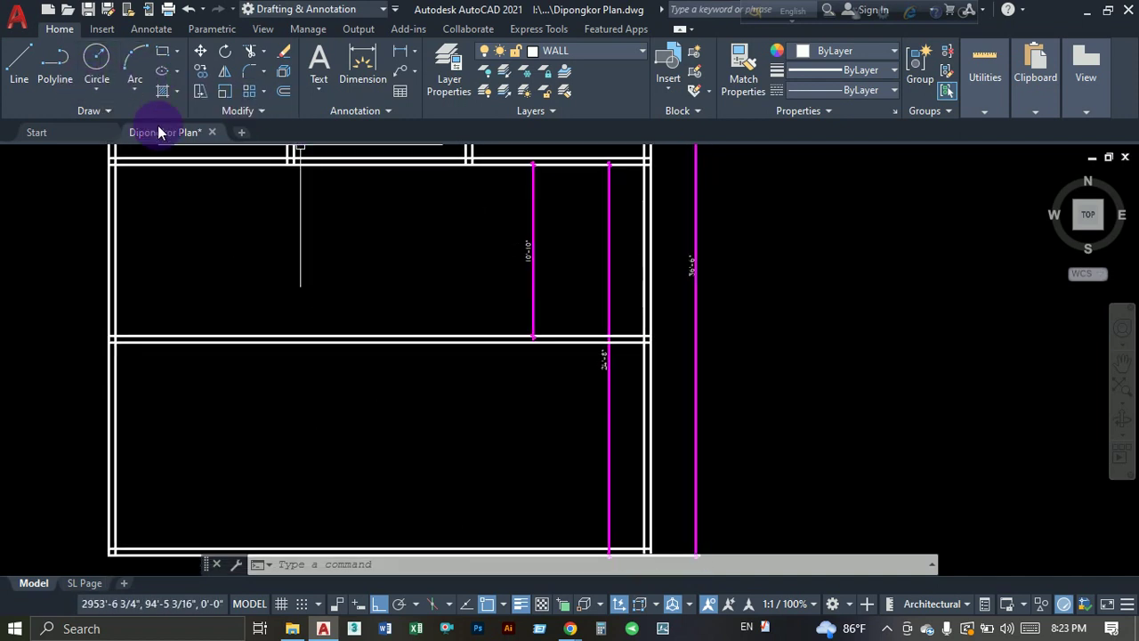
text(e)
key(Return)
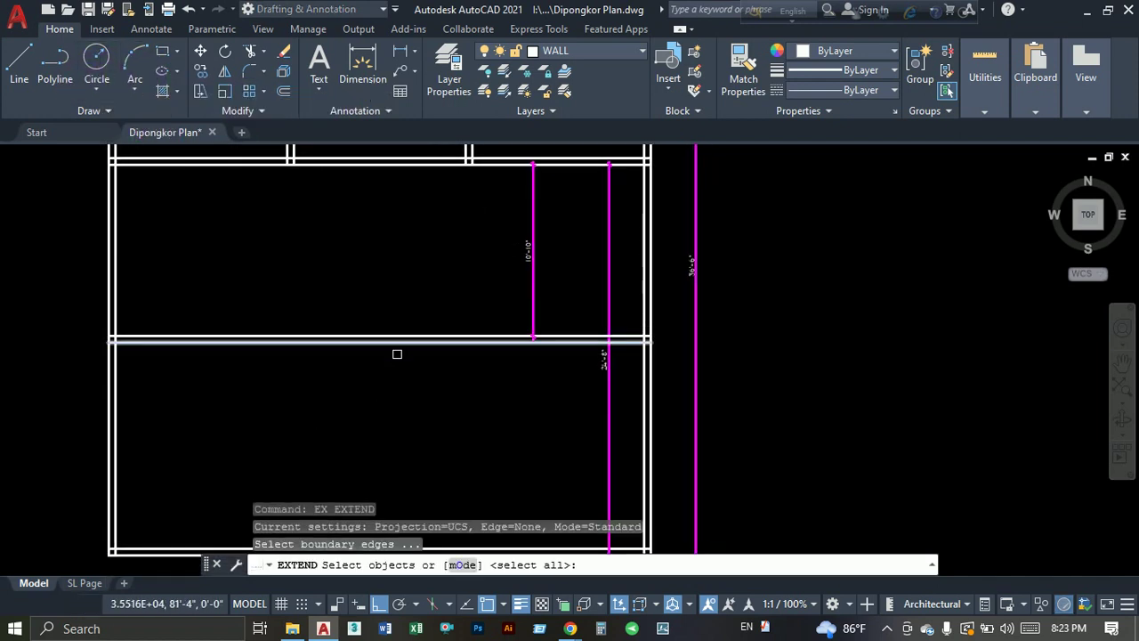
middle_drag(419, 424, 423, 296)
click(518, 427)
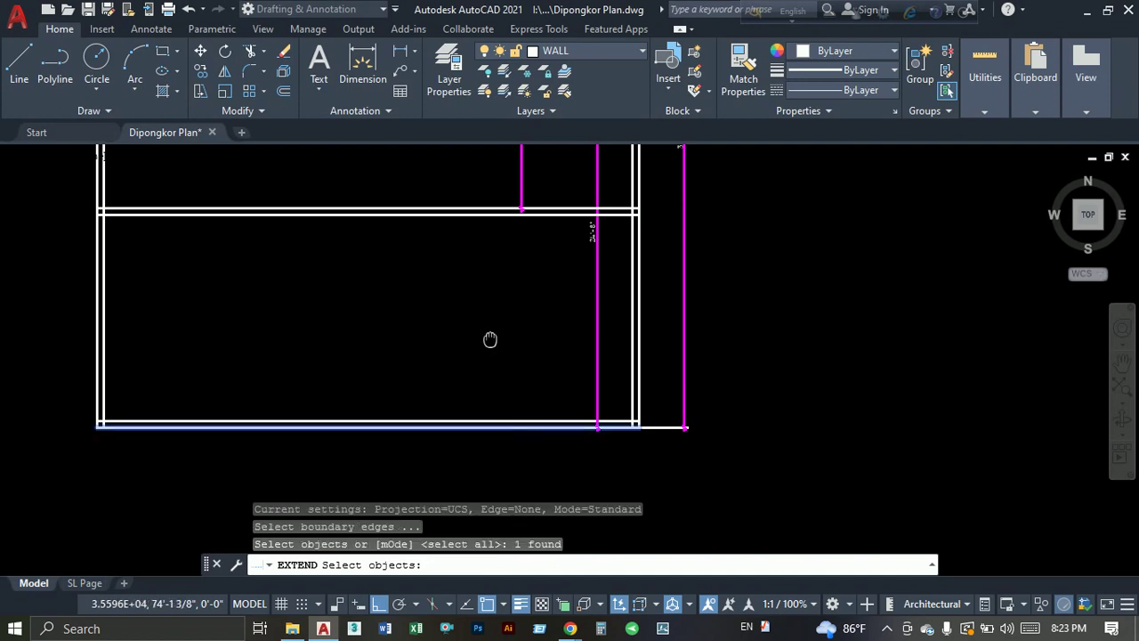
middle_drag(490, 339, 463, 476)
scroll(447, 352, down, 2)
key(Return)
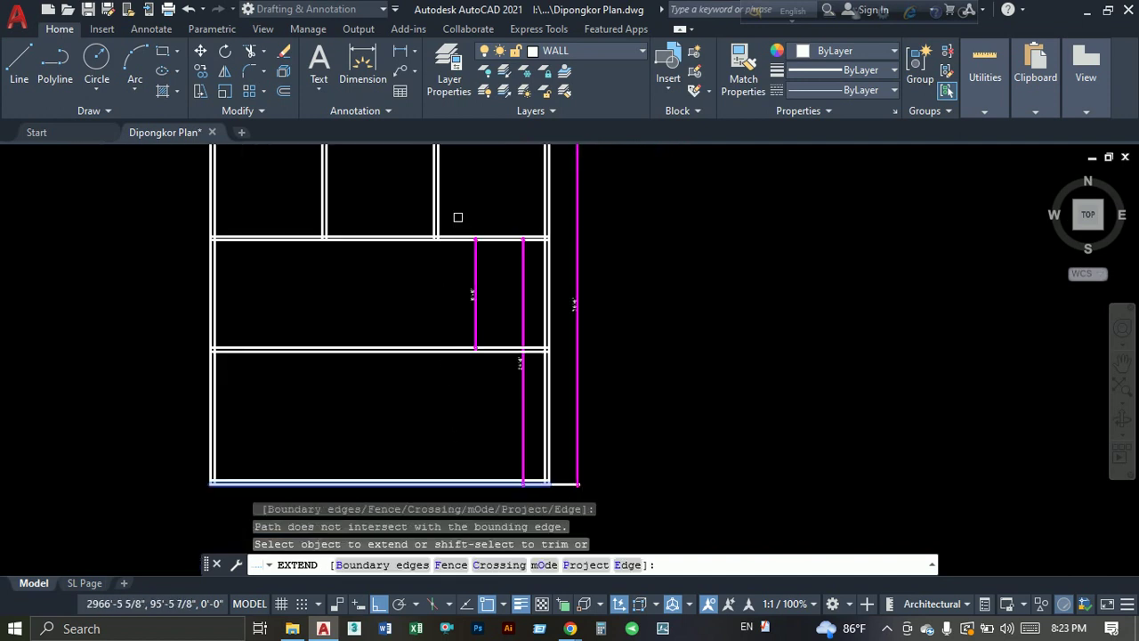
Try extending three dimension lines down to the wall, then cancel the extend.
click(545, 201)
click(409, 221)
click(392, 266)
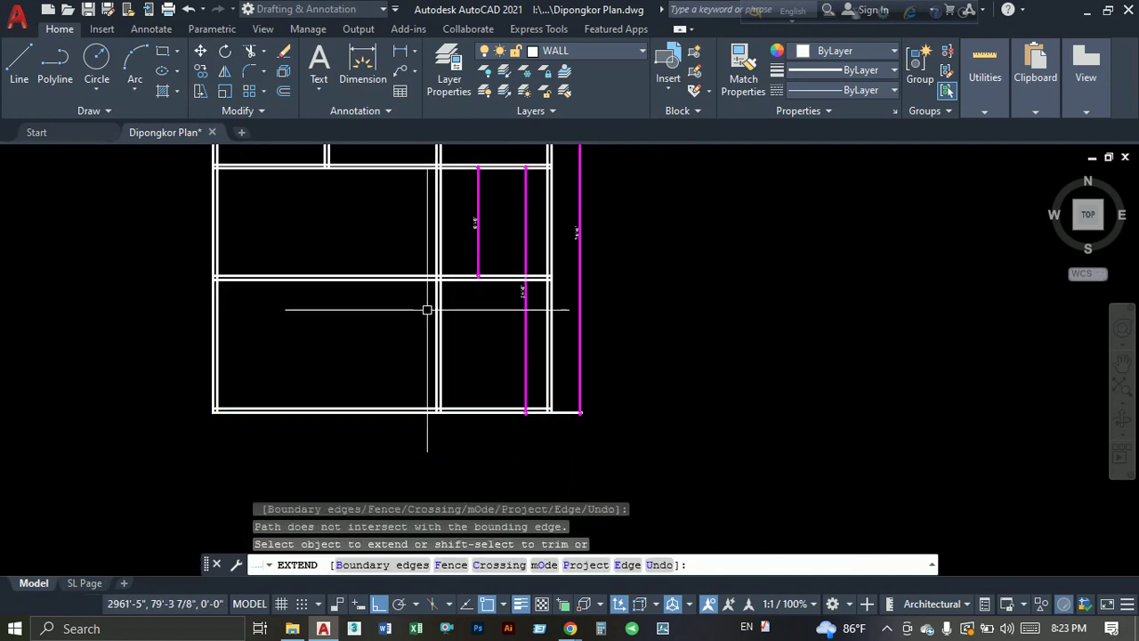
key(Escape)
Window-select the two inner vertical dimensions and erase them.
click(489, 305)
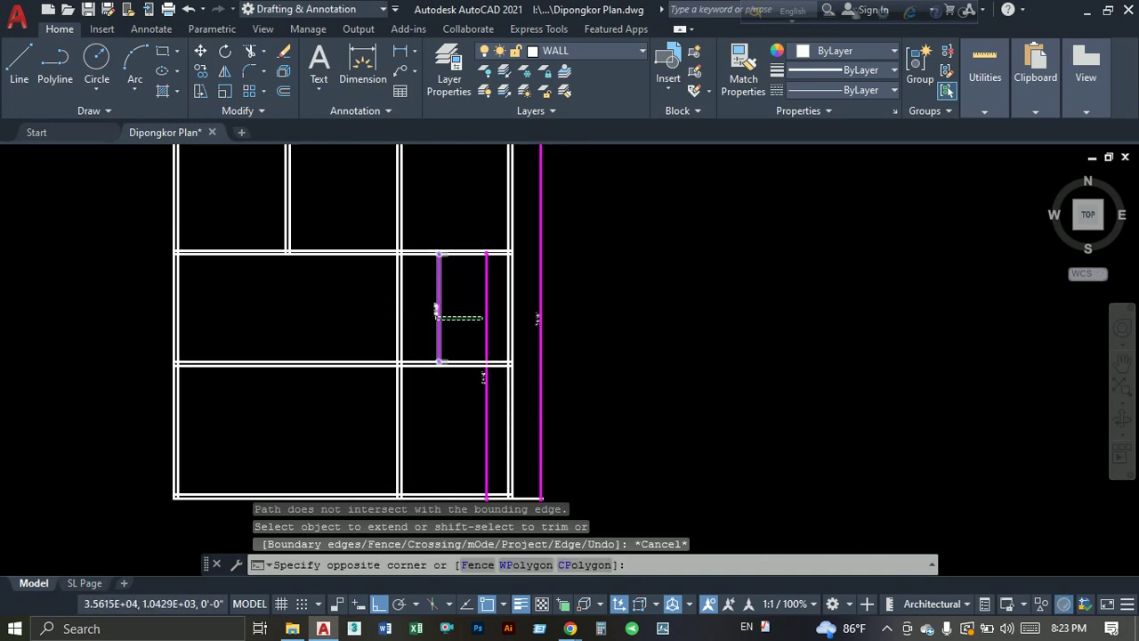
click(436, 310)
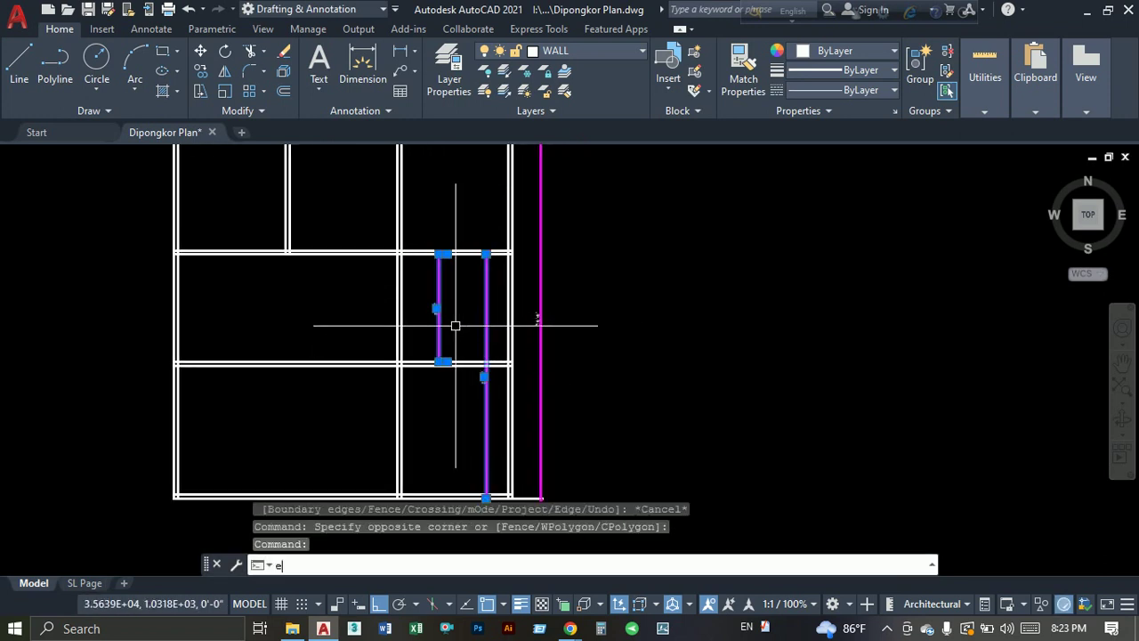
text(e)
key(Return)
middle_drag(437, 402, 437, 288)
scroll(447, 382, up, 2)
Add a 10'-10" linear dimension between the room's upper and lower walls.
scroll(410, 392, up, 1)
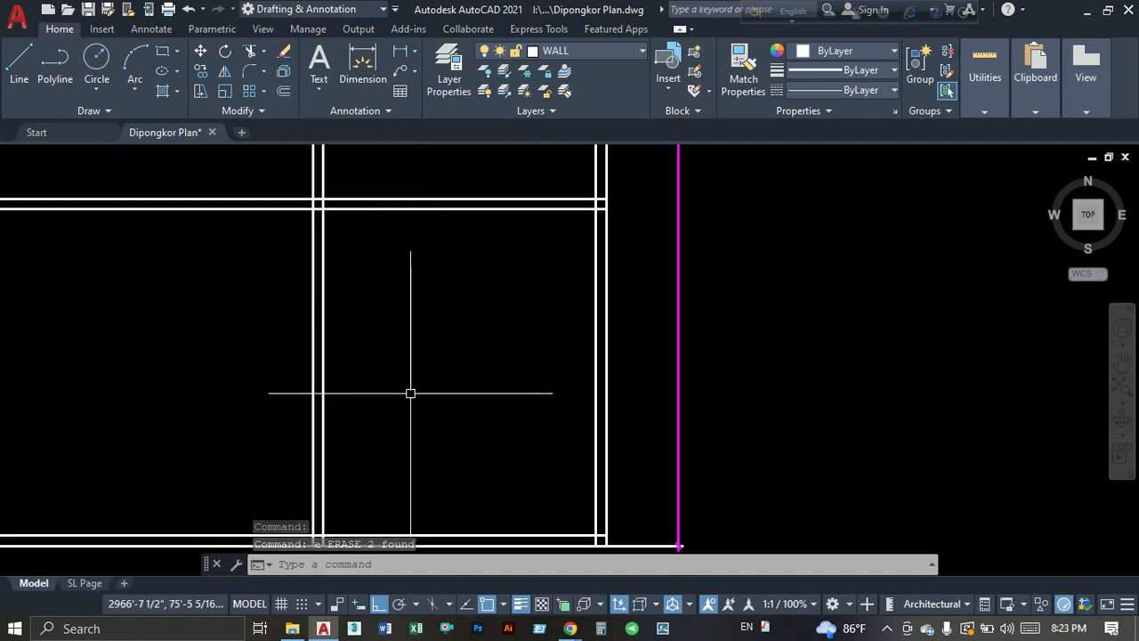
mouse_move(422, 326)
middle_down()
mouse_move(412, 420)
mouse_move(437, 373)
middle_up()
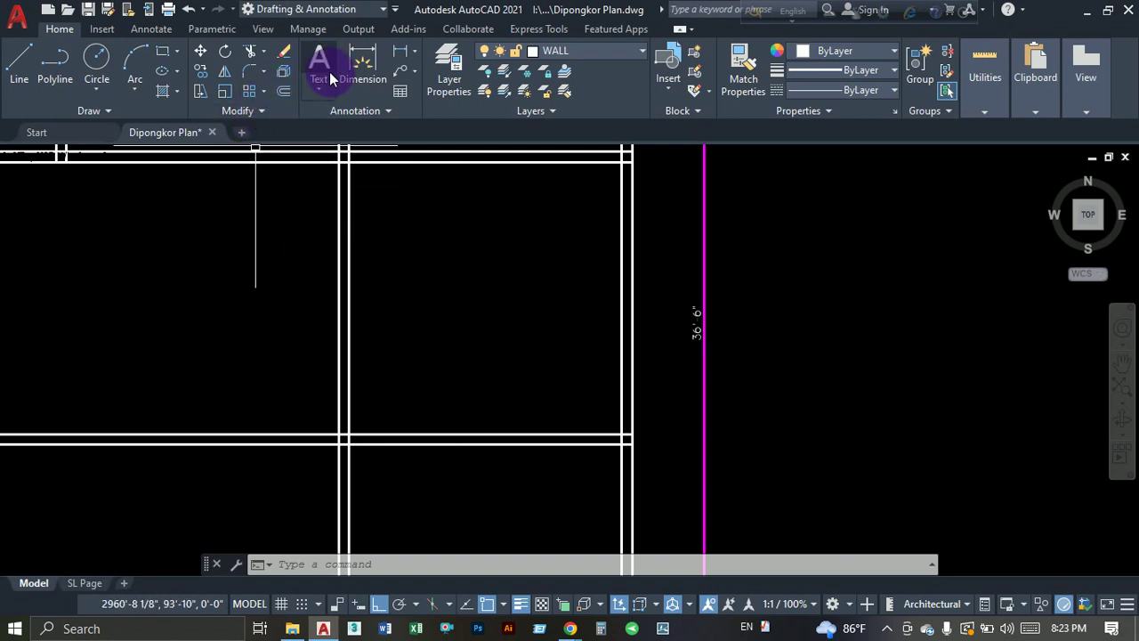
middle_drag(373, 254, 366, 335)
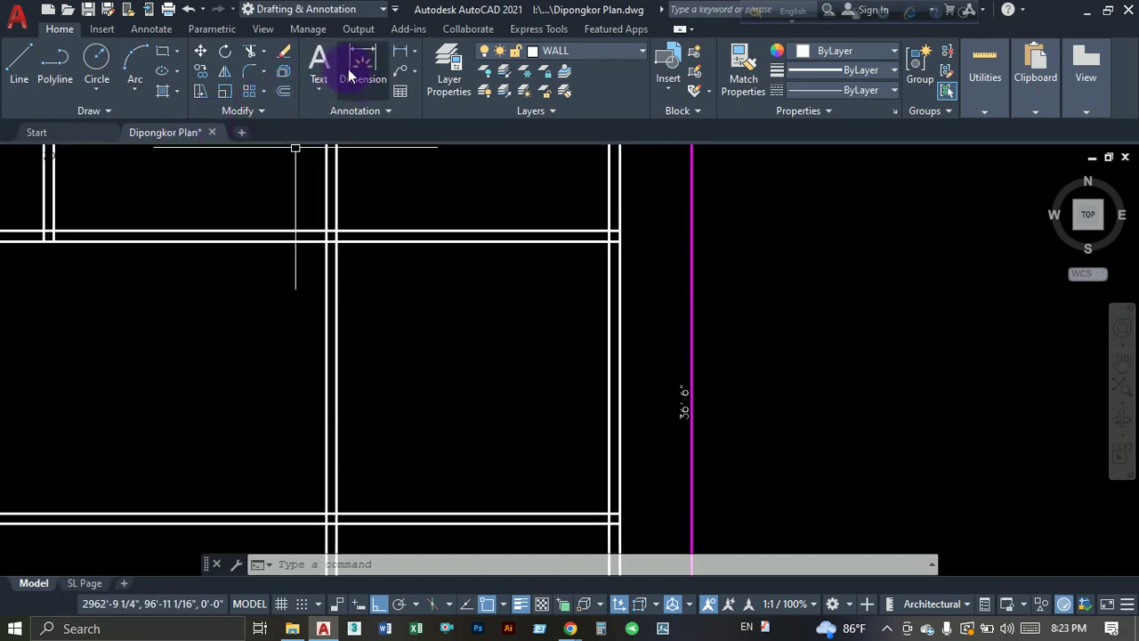
click(398, 50)
click(454, 240)
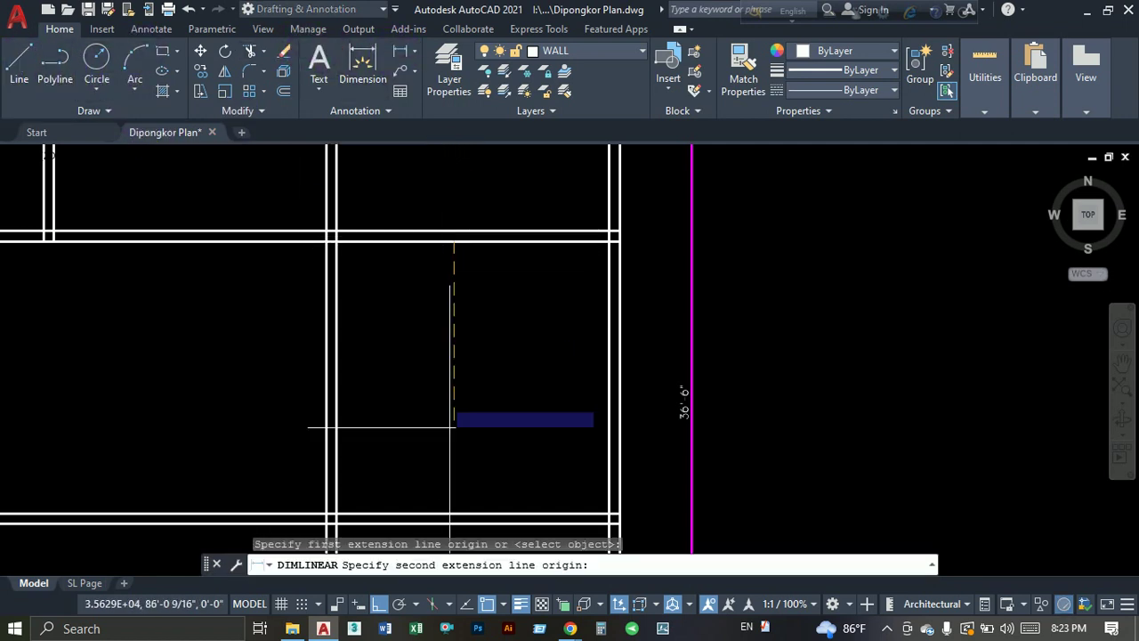
click(454, 516)
click(456, 515)
middle_drag(504, 407, 505, 341)
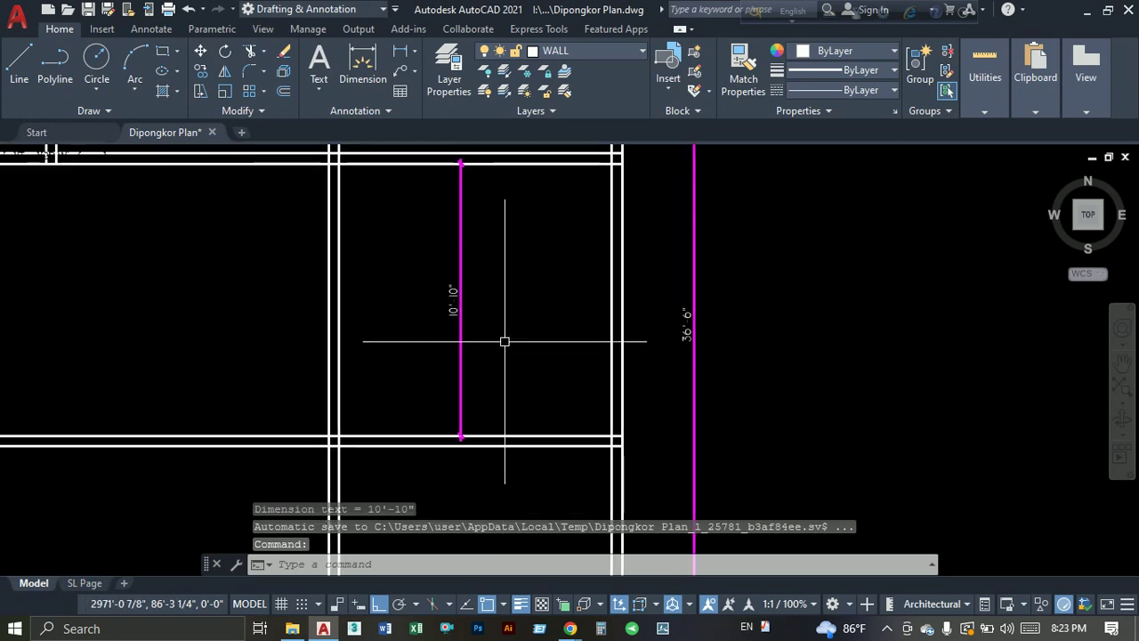
Copy the lower double wall lines 4'-2" upward.
click(398, 49)
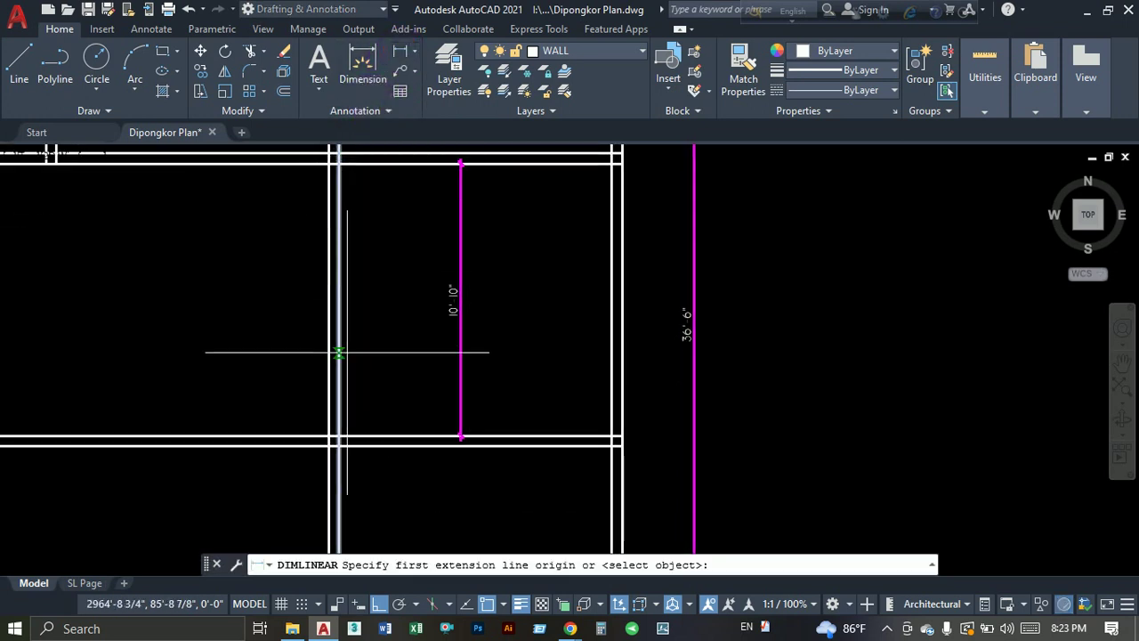
key(Escape)
click(379, 428)
click(376, 478)
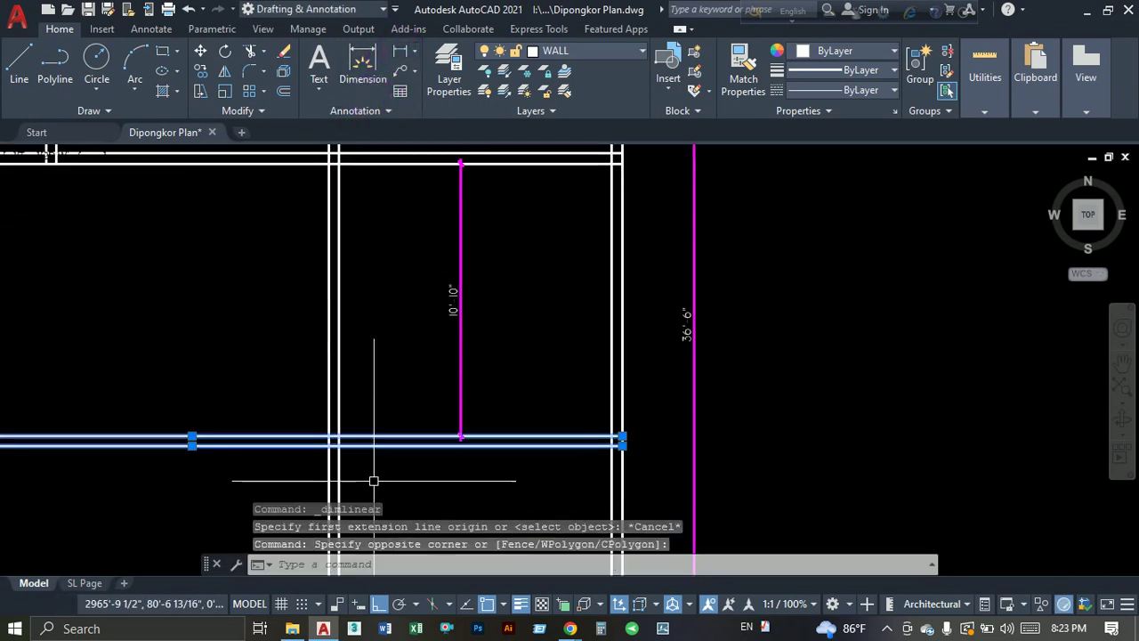
click(201, 79)
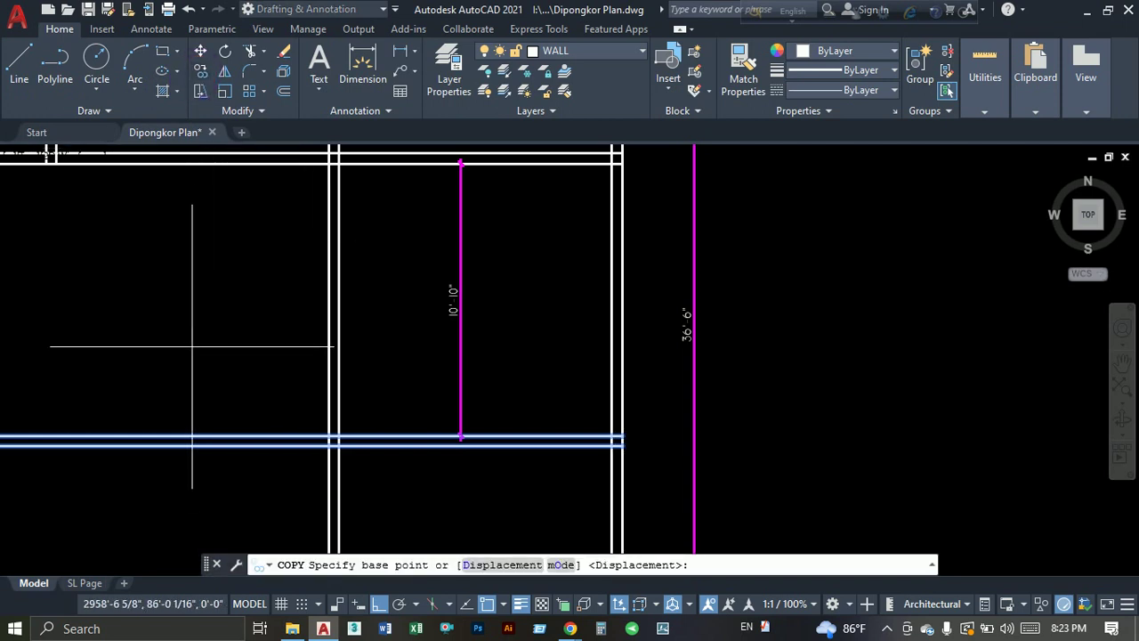
click(194, 363)
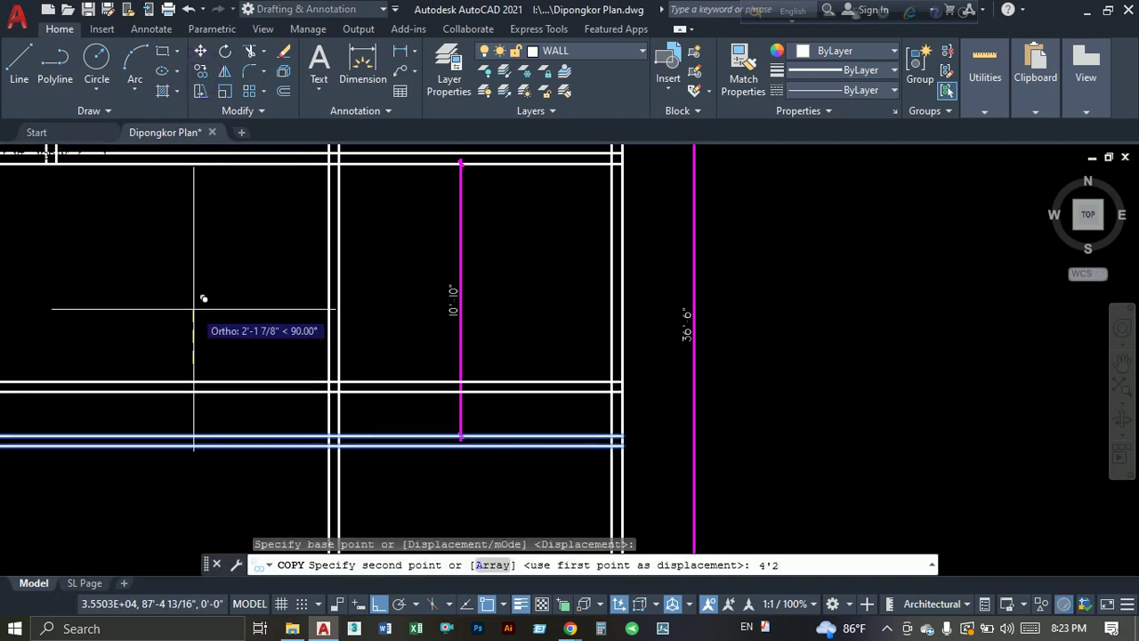
key(Return)
key(Return)
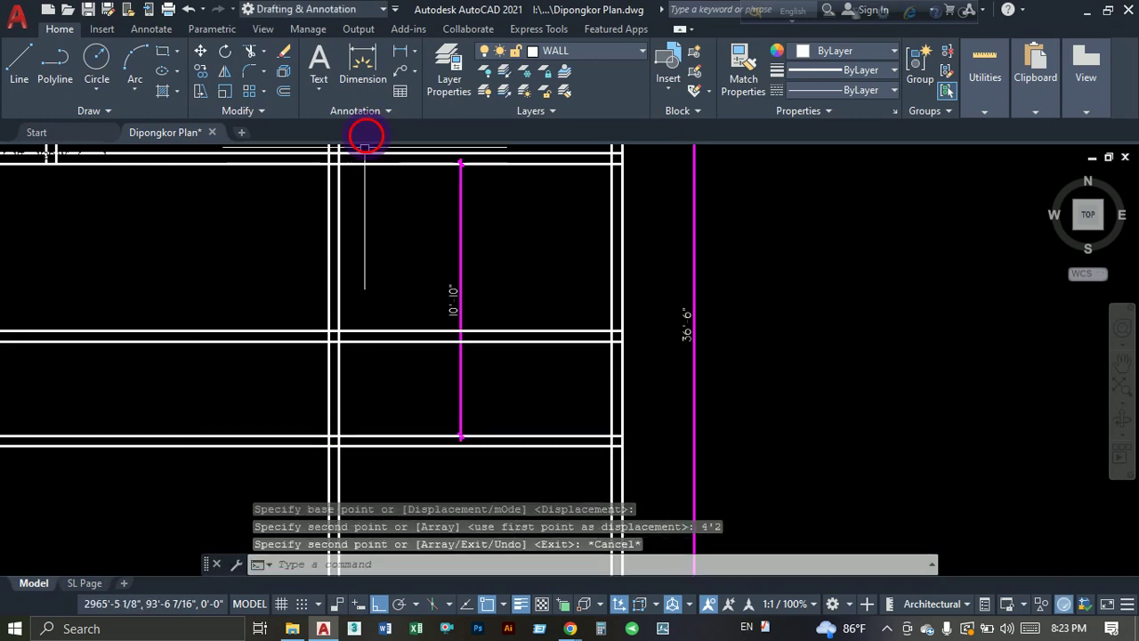
Add a trial 3'-9" dimension between the lower wall and the new wall.
click(399, 51)
click(372, 339)
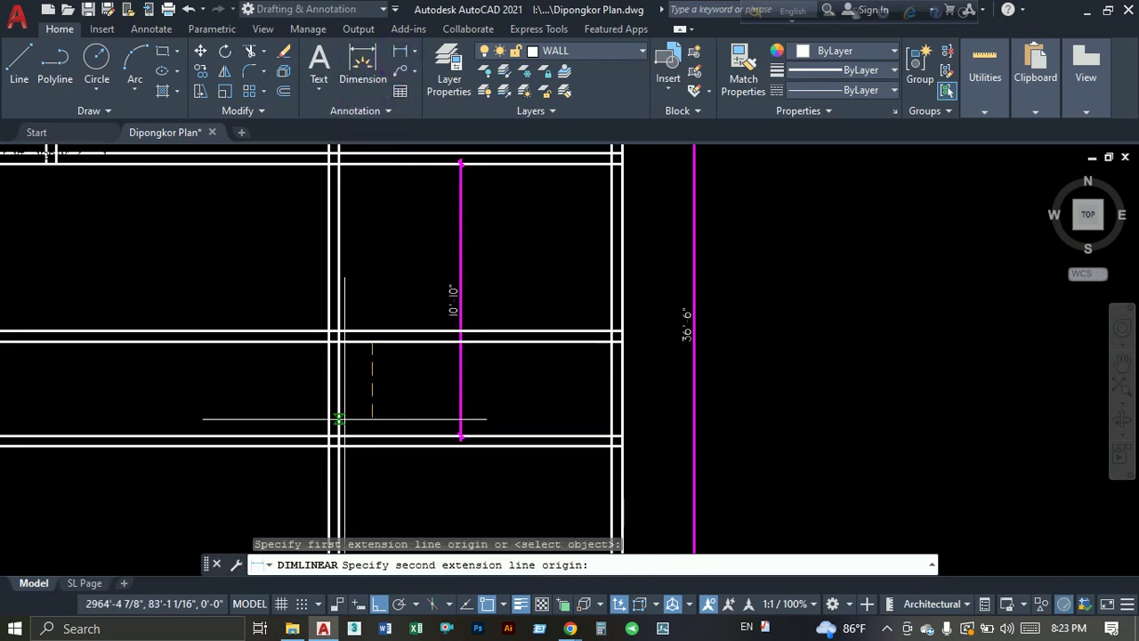
click(370, 437)
click(370, 415)
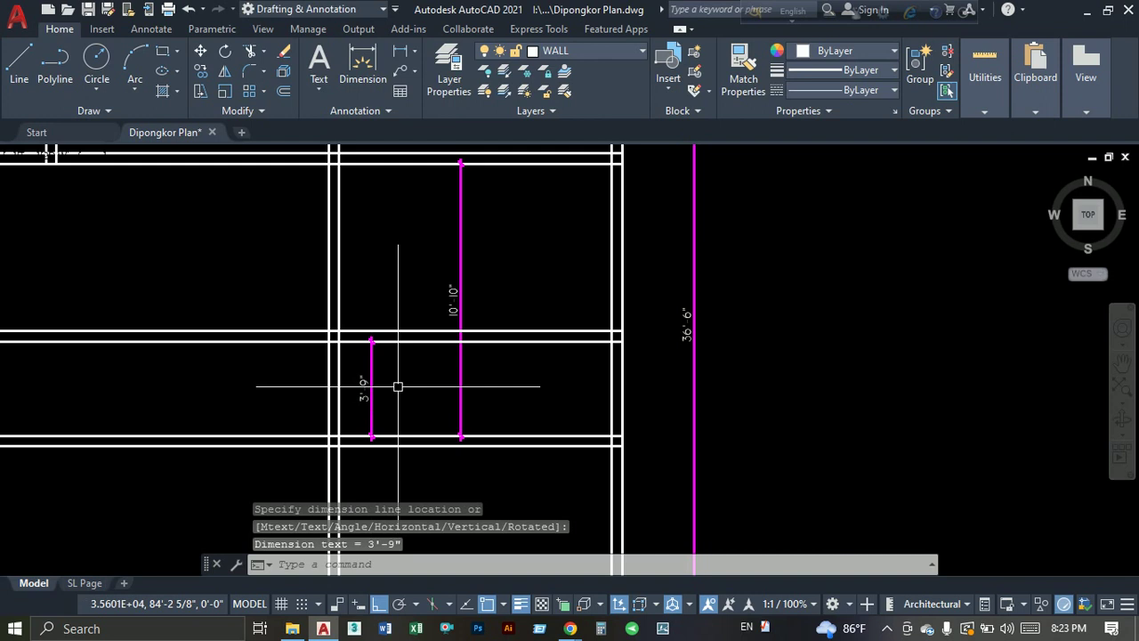
Move the new wall lines up 5 inches.
click(406, 311)
click(390, 366)
text(m)
key(Return)
click(173, 415)
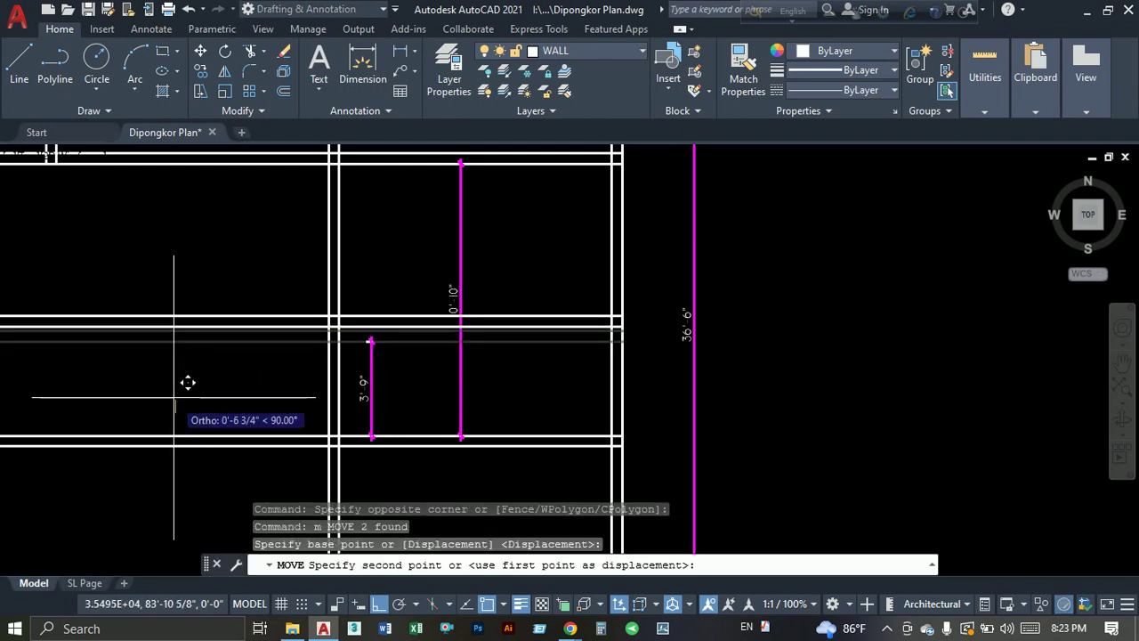
text(5)
key(Return)
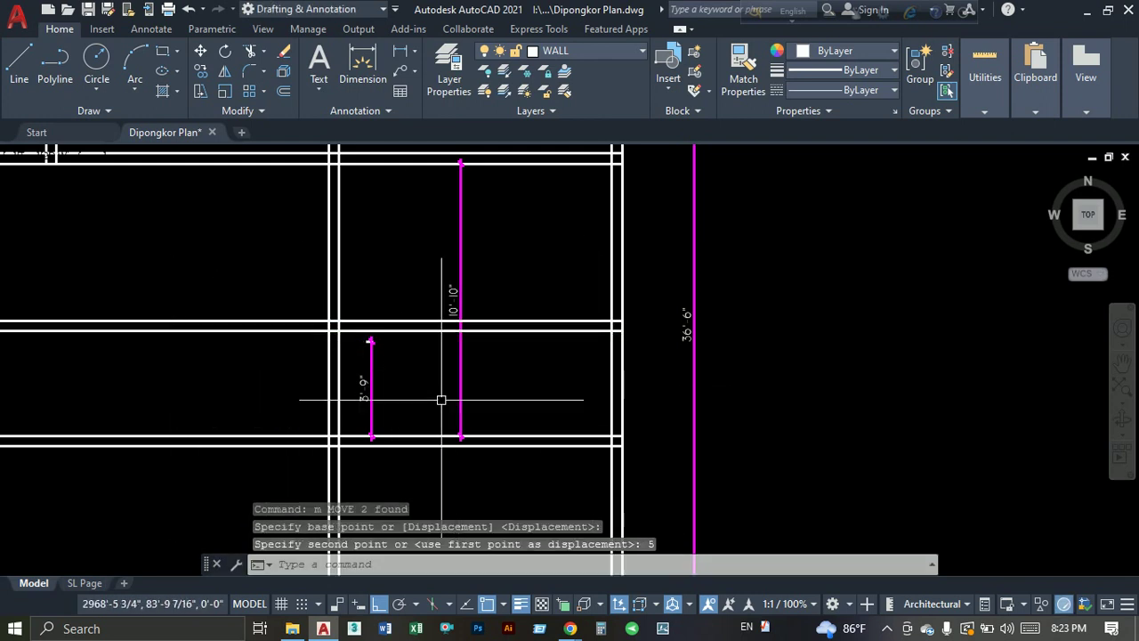
Erase the temporary 3'-9" dimension.
click(391, 405)
click(363, 384)
text(e)
key(Return)
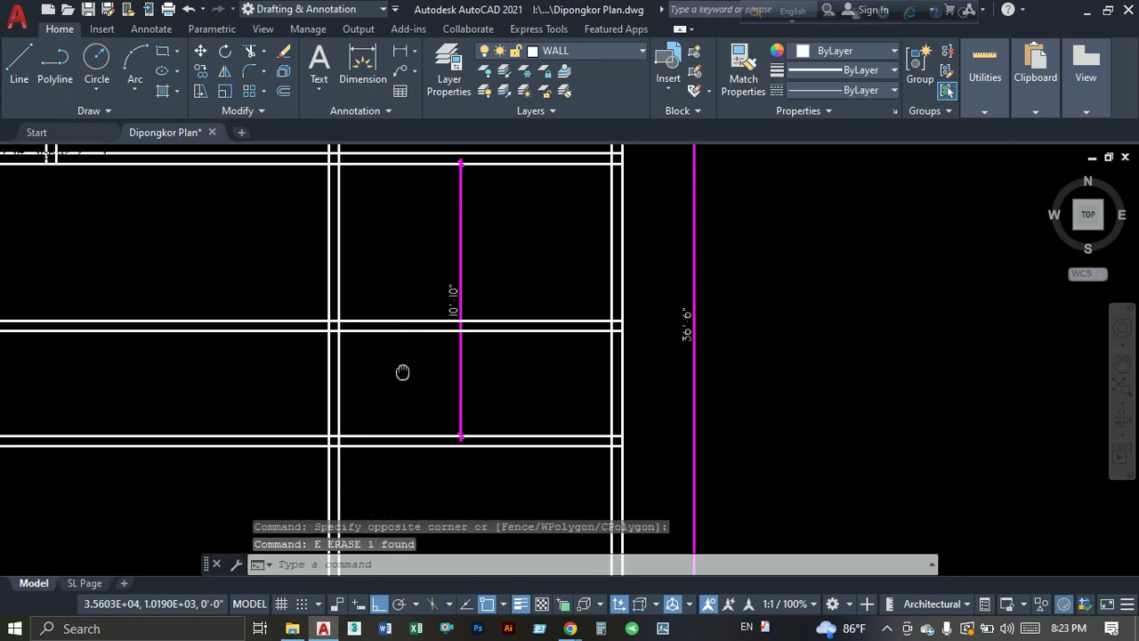
middle_drag(402, 372, 498, 352)
Attempt to trim wall segments inside a window, then cancel the trim.
key(Return)
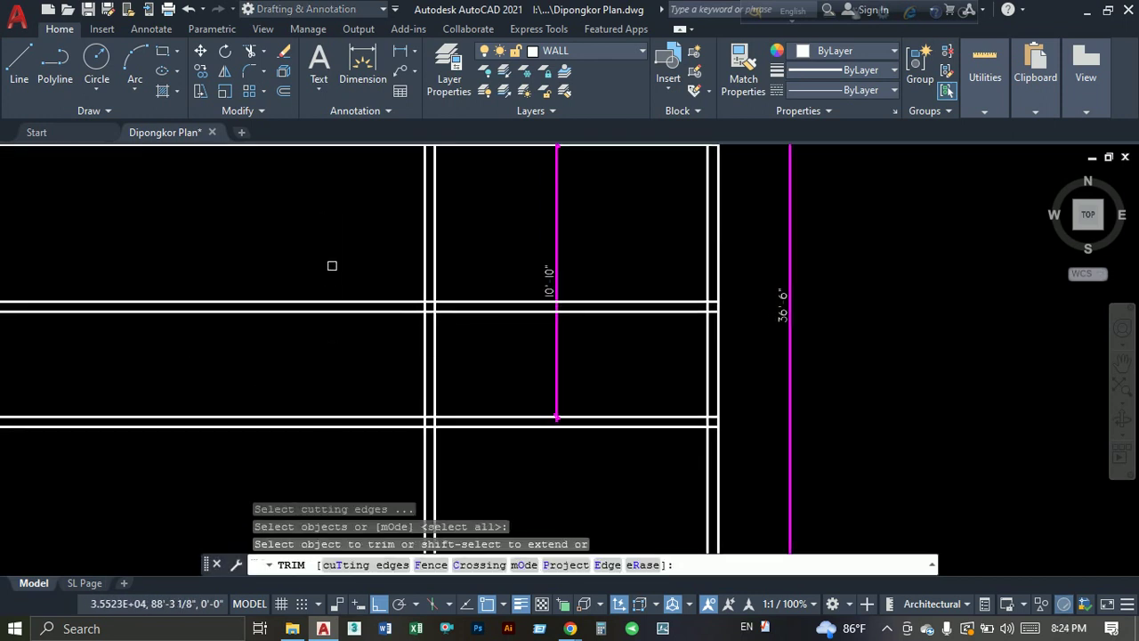
click(334, 264)
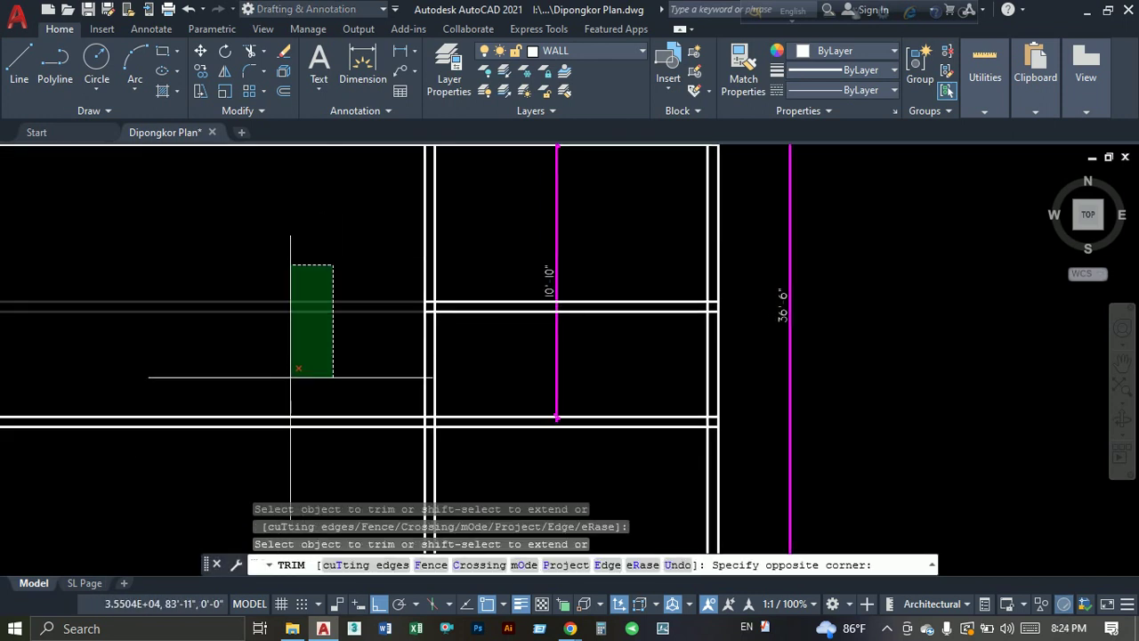
click(298, 372)
scroll(381, 335, down, 5)
scroll(356, 356, up, 5)
mouse_move(341, 362)
middle_down()
mouse_move(483, 386)
mouse_move(333, 364)
middle_up()
key(Escape)
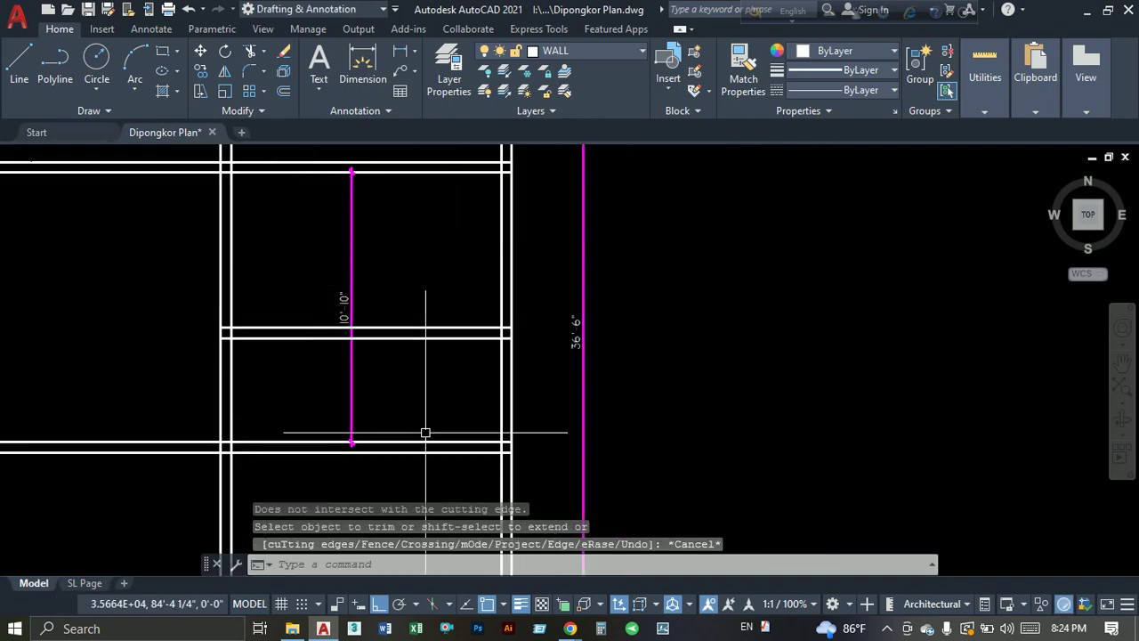
Dimension the upper-right room's width at 10'-10 1/2".
mouse_move(321, 408)
middle_down()
mouse_move(495, 303)
mouse_move(499, 282)
middle_up()
scroll(478, 288, down, 2)
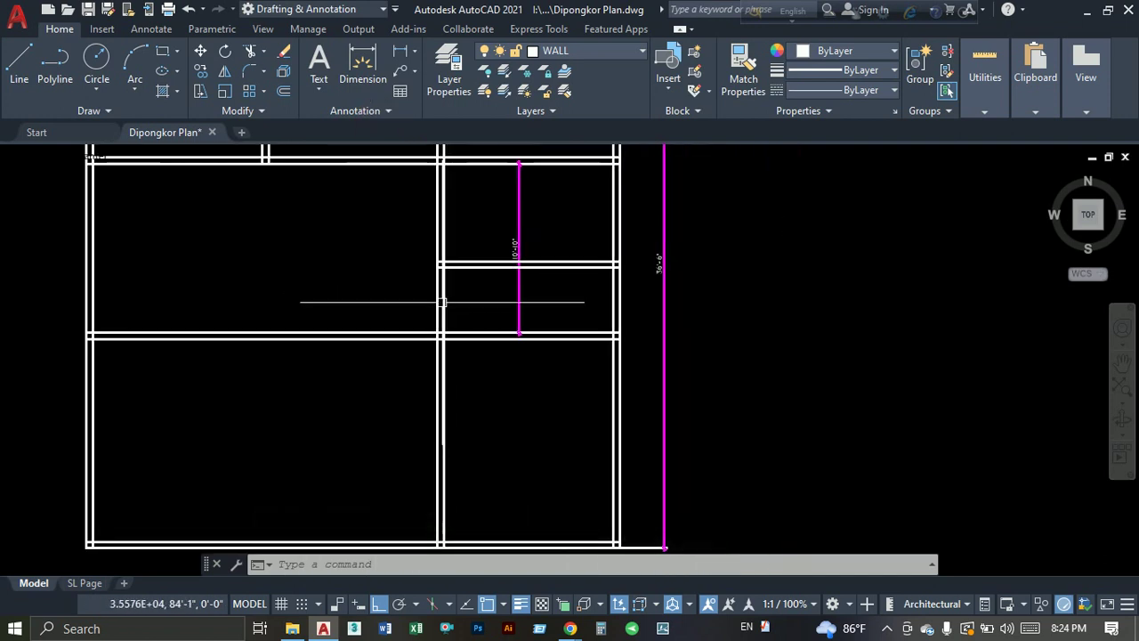
scroll(440, 303, up, 2)
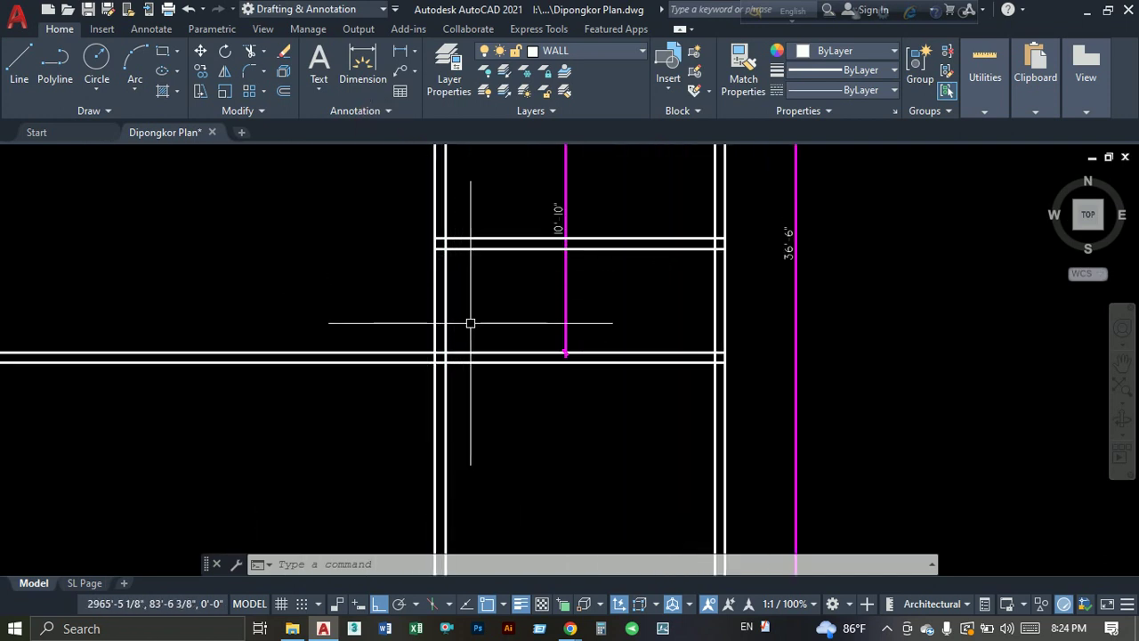
scroll(471, 323, down, 2)
mouse_move(453, 330)
middle_down()
mouse_move(348, 300)
mouse_move(365, 388)
middle_up()
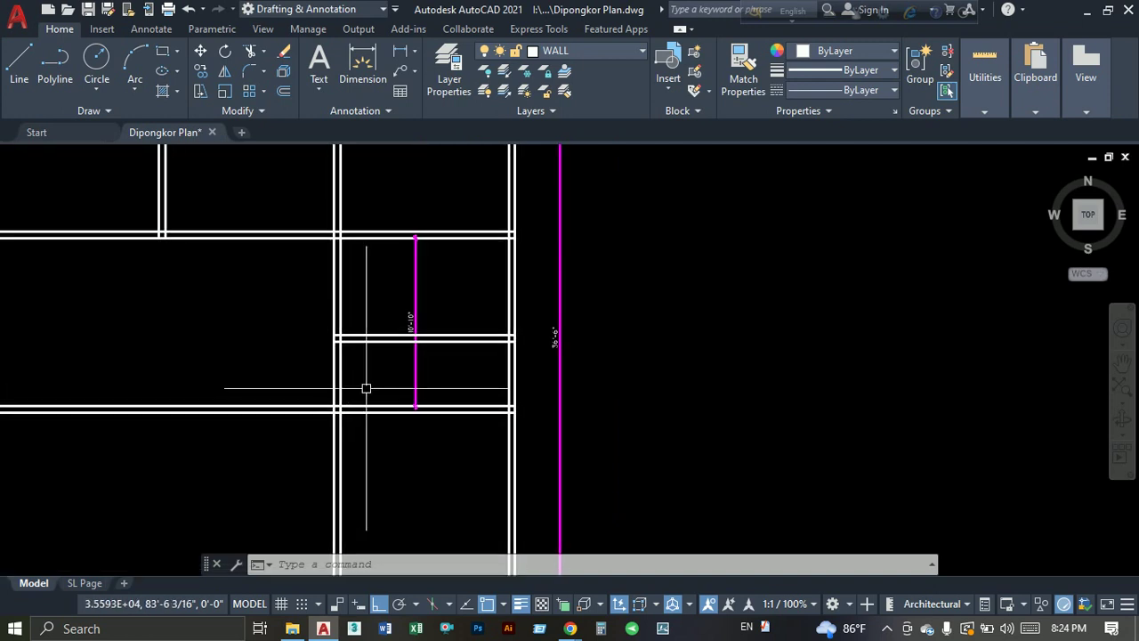
click(402, 55)
click(340, 287)
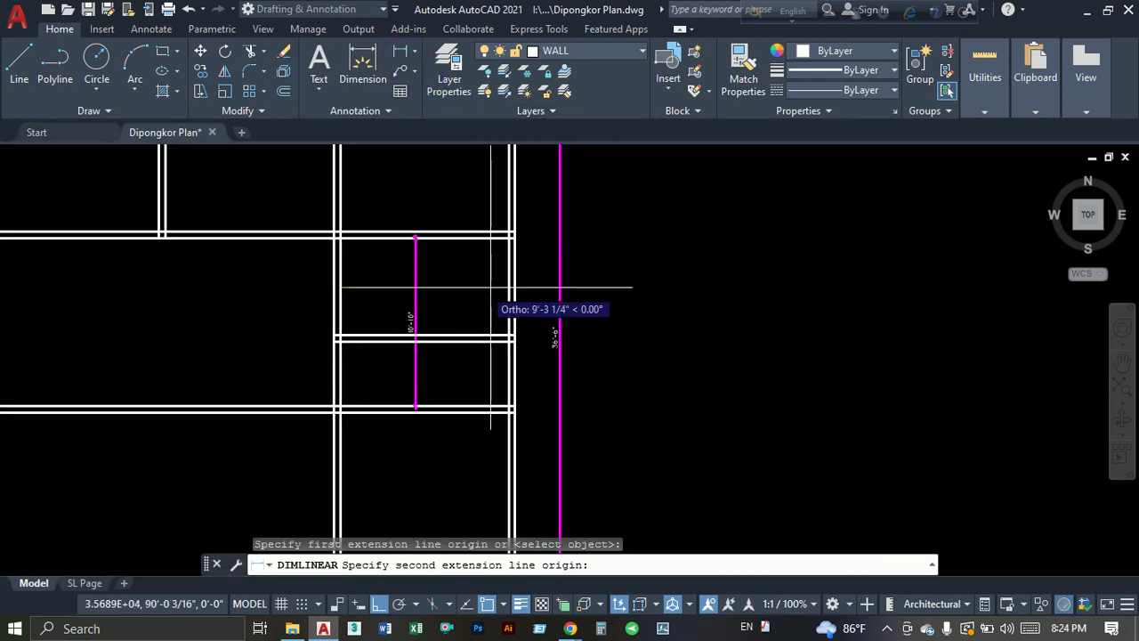
click(513, 287)
scroll(373, 298, up, 2)
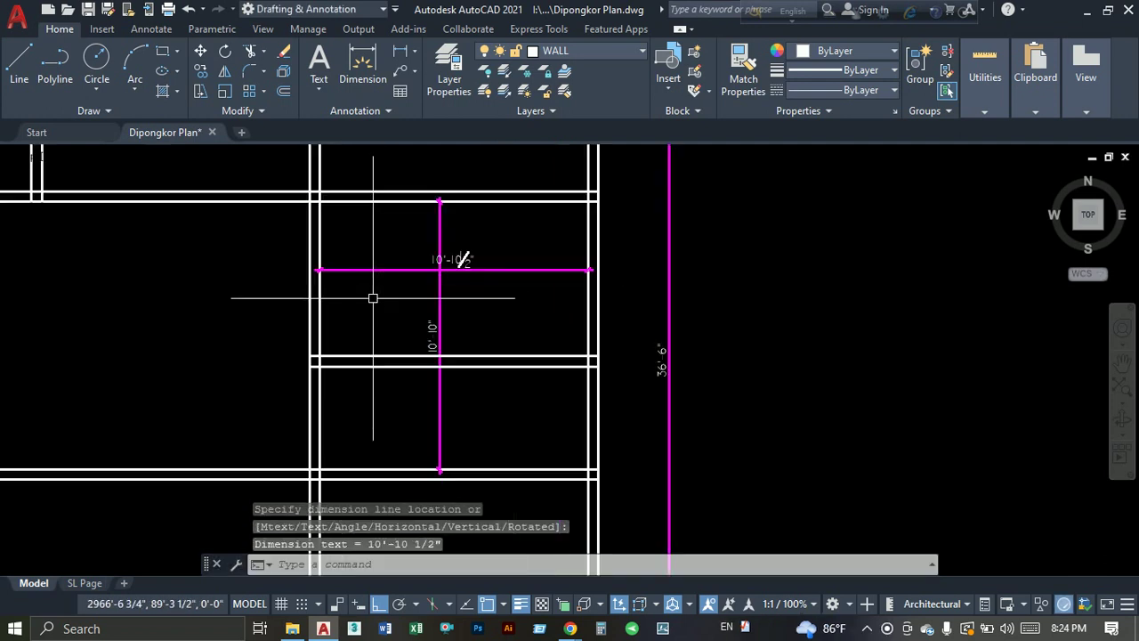
scroll(452, 343, up, 2)
scroll(498, 261, up, 2)
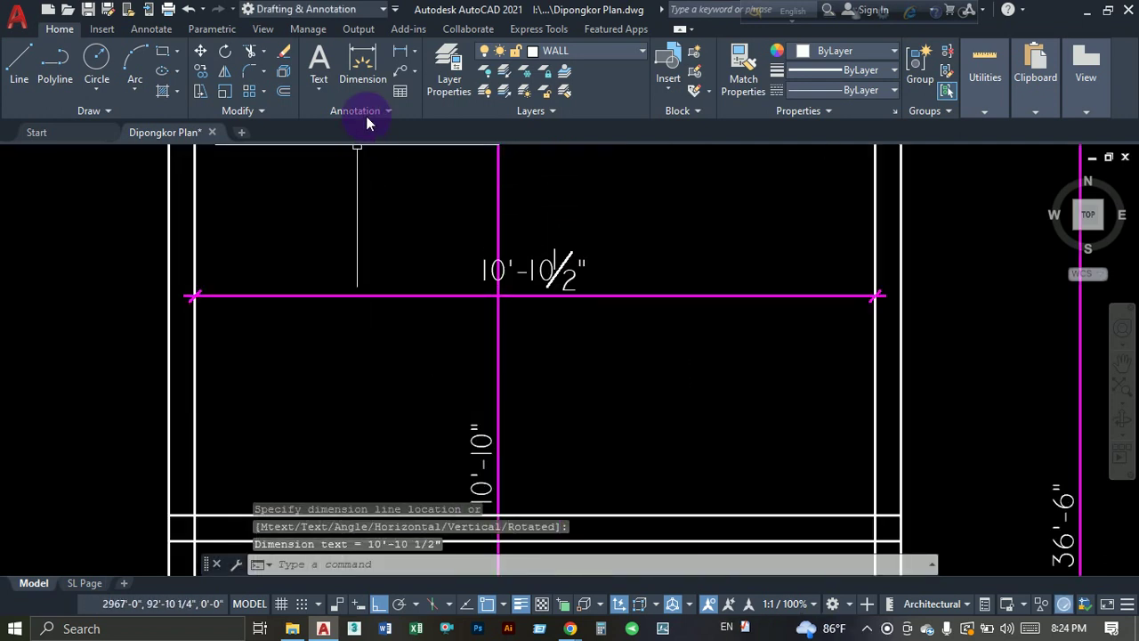
Add a 6'-3" vertical dimension down the room's height.
click(405, 55)
scroll(349, 203, down, 4)
click(350, 176)
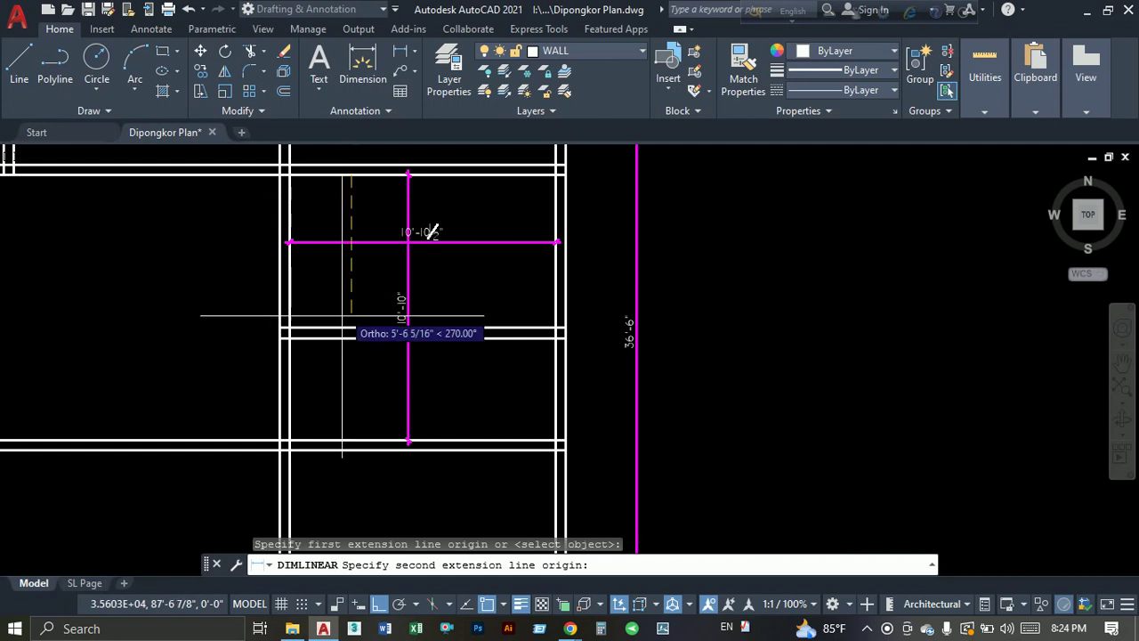
click(350, 328)
click(356, 276)
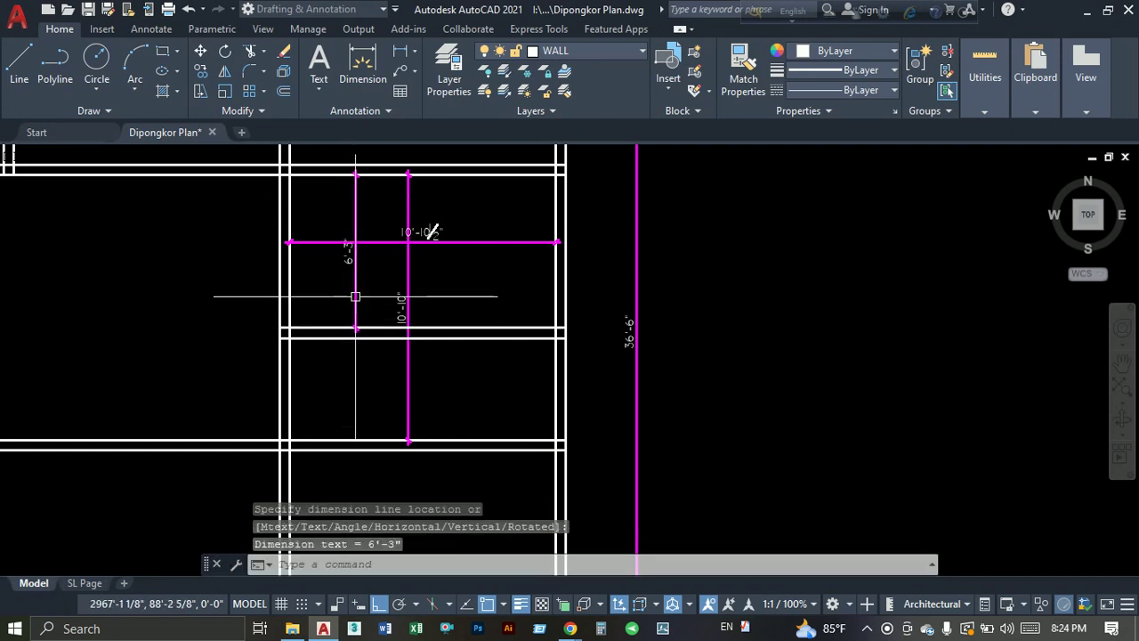
scroll(354, 274, up, 4)
scroll(353, 274, down, 4)
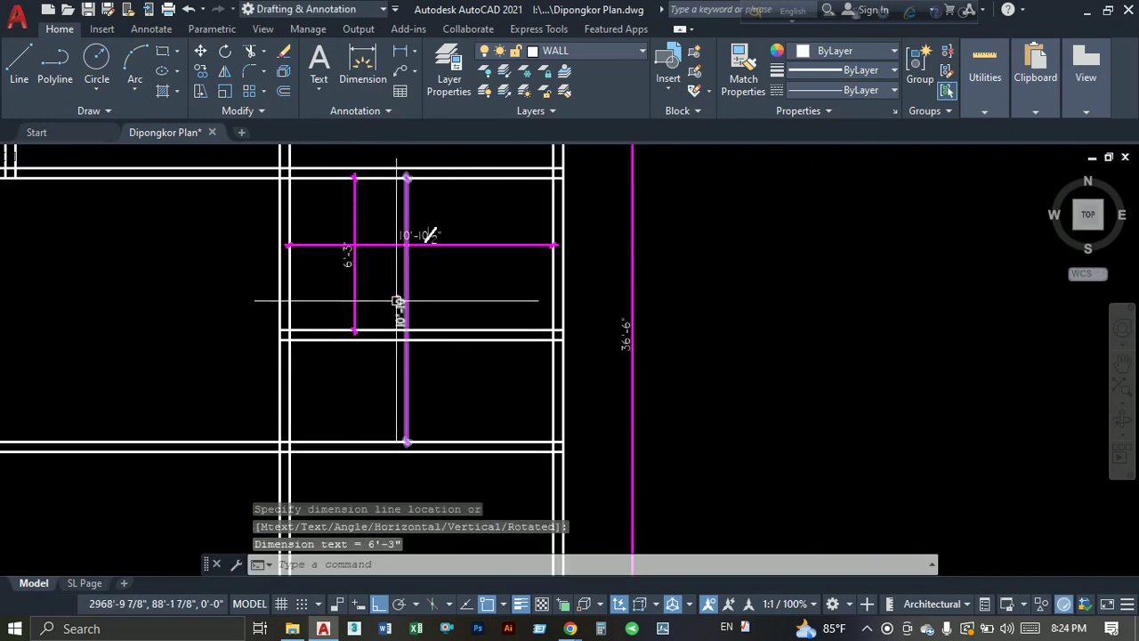
middle_drag(373, 310, 514, 264)
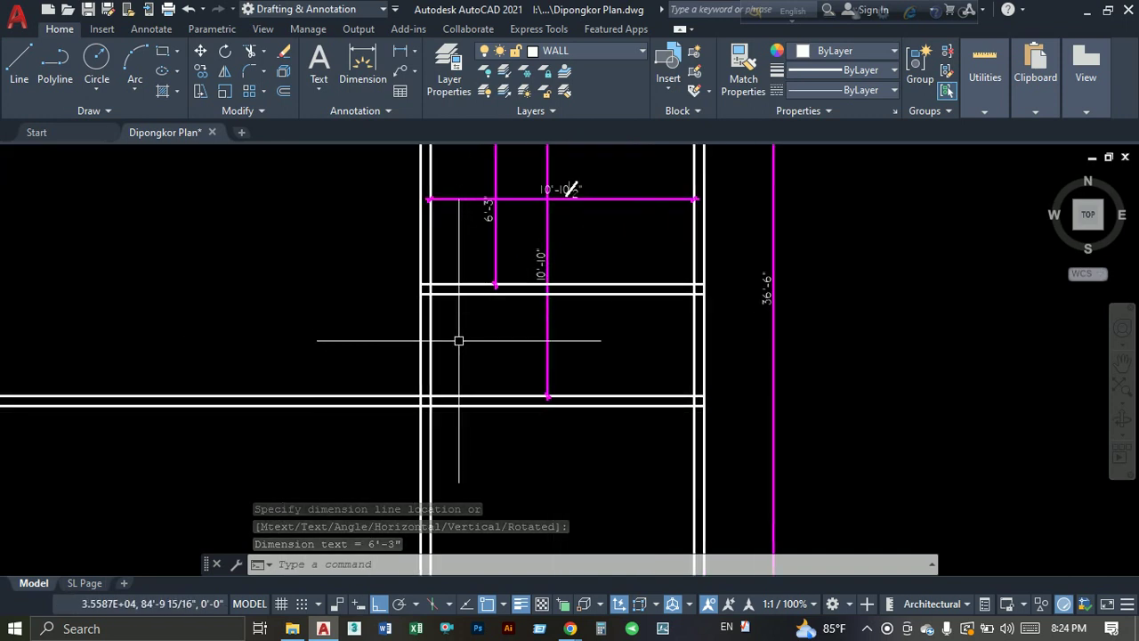
middle_drag(464, 354, 577, 267)
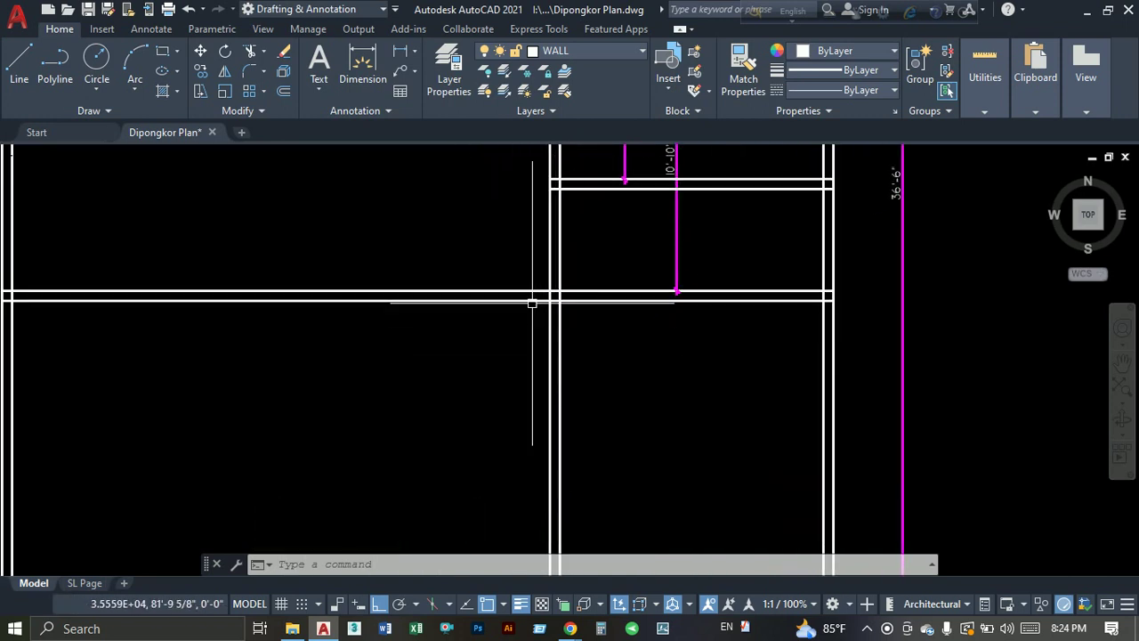
scroll(425, 508, down, 5)
mouse_move(445, 241)
middle_down()
mouse_move(414, 407)
mouse_move(448, 424)
mouse_move(436, 373)
mouse_move(435, 404)
middle_up()
middle_drag(490, 267, 501, 287)
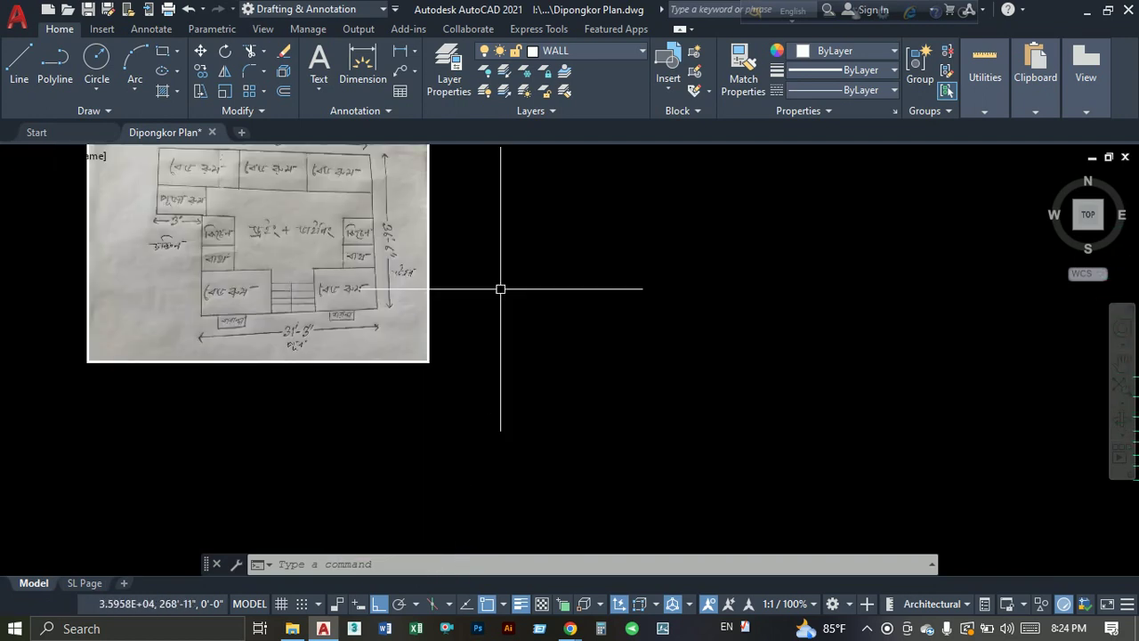
scroll(317, 256, up, 2)
scroll(317, 255, up, 2)
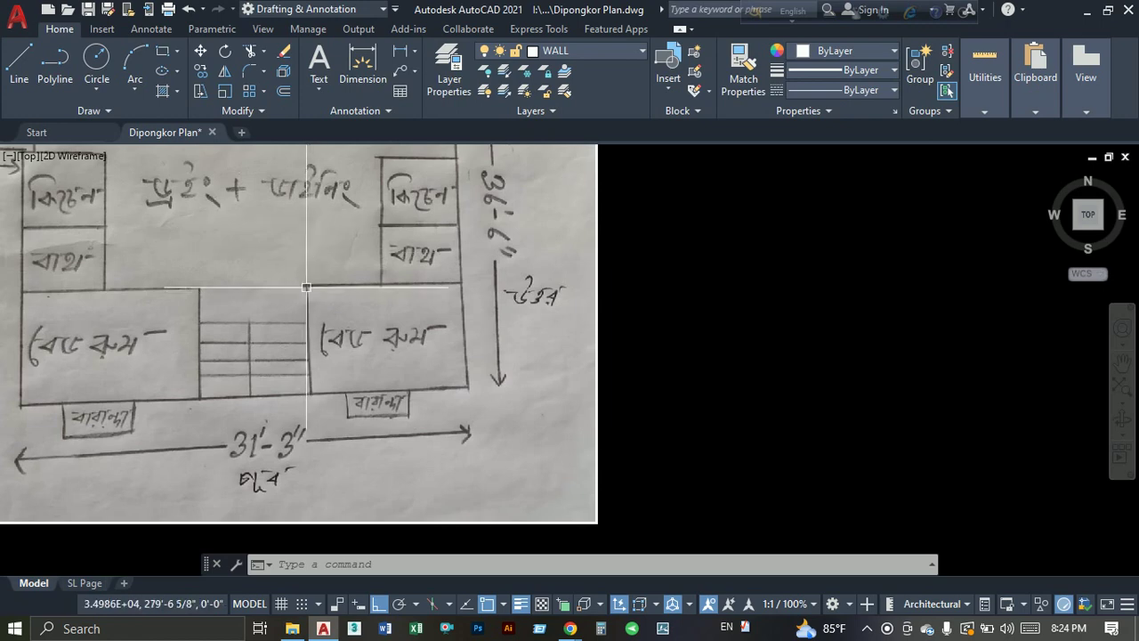
scroll(354, 285, down, 2)
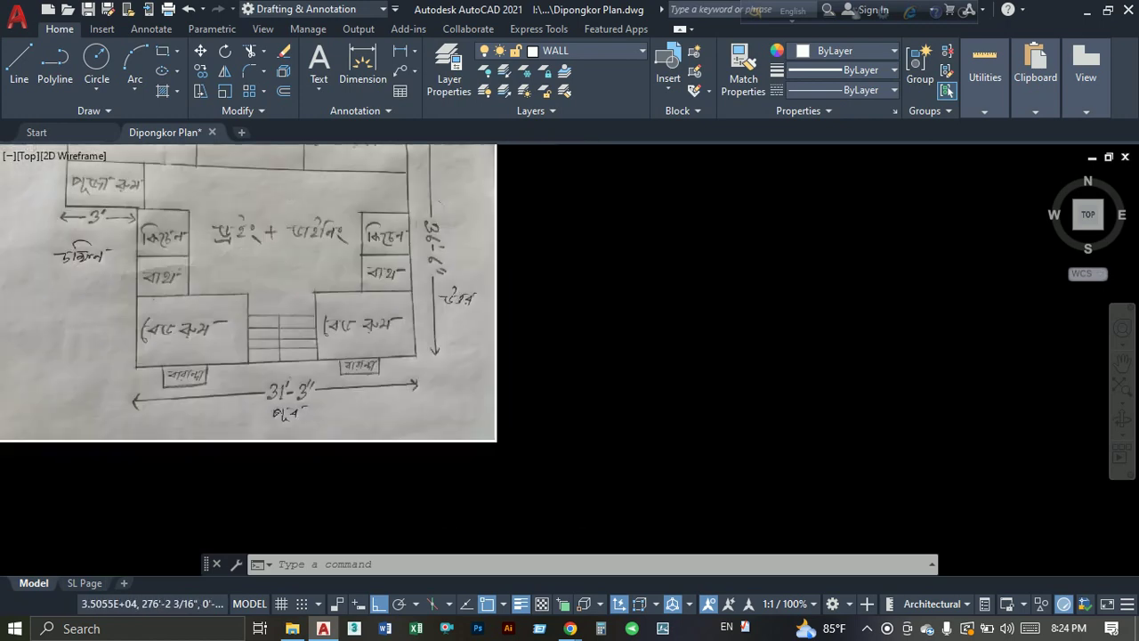
scroll(354, 286, down, 2)
mouse_move(382, 534)
middle_down()
mouse_move(377, 388)
mouse_move(439, 209)
middle_up()
scroll(376, 389, up, 5)
scroll(469, 425, up, 2)
scroll(478, 326, down, 4)
scroll(361, 356, up, 2)
scroll(362, 356, up, 2)
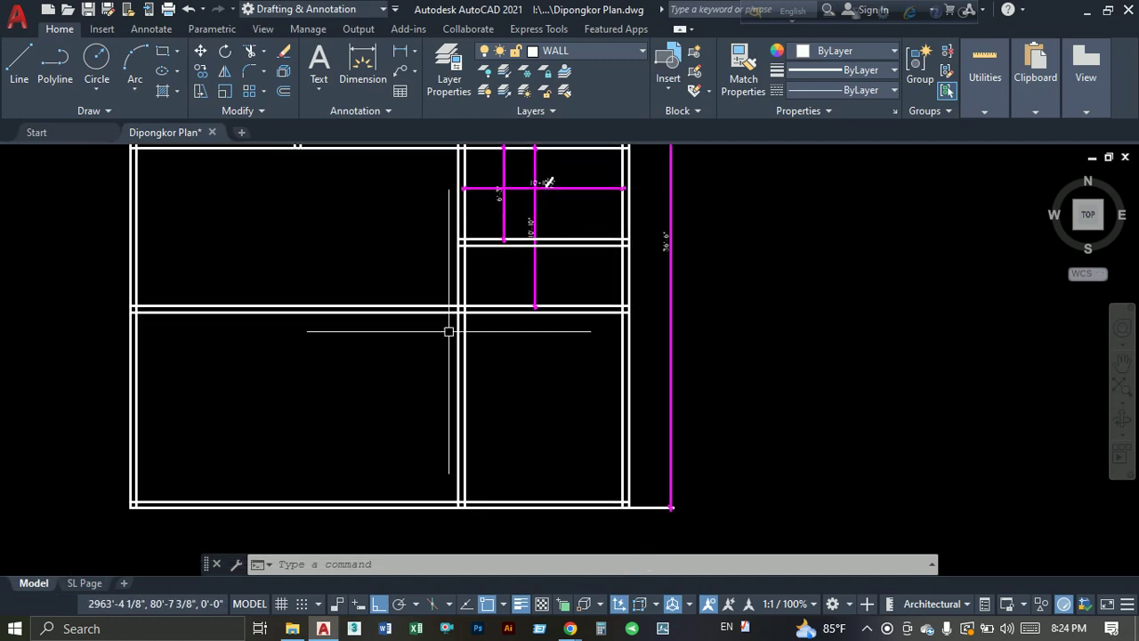
Copy the vertical interior double wall 6'6" to the left.
click(484, 376)
click(355, 404)
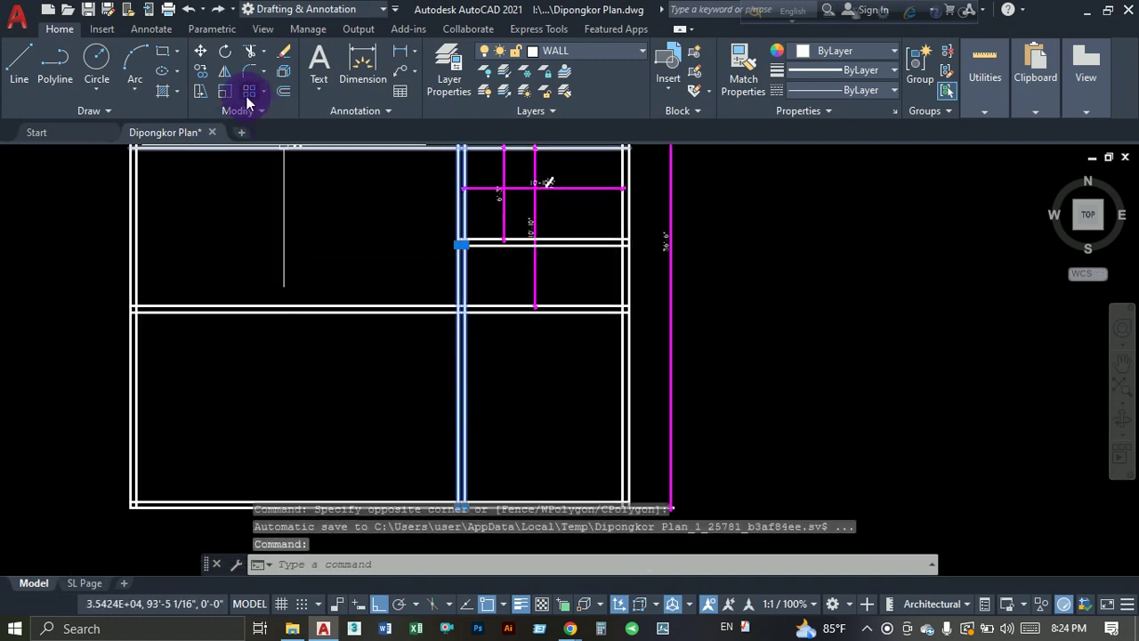
click(200, 71)
click(392, 398)
text(6'6)
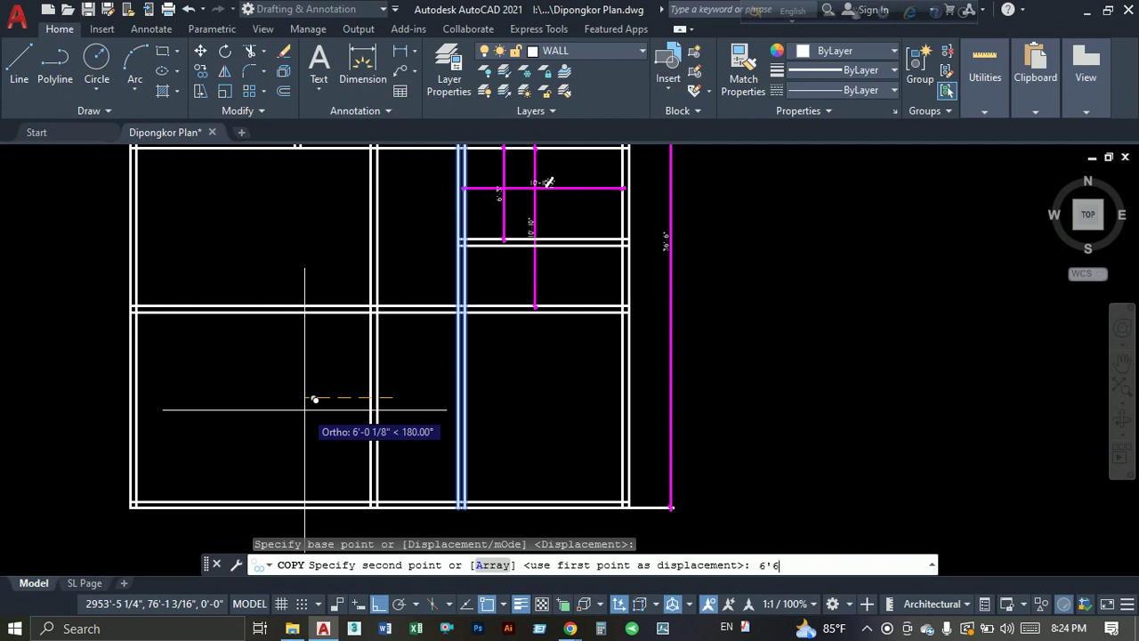
key(Return)
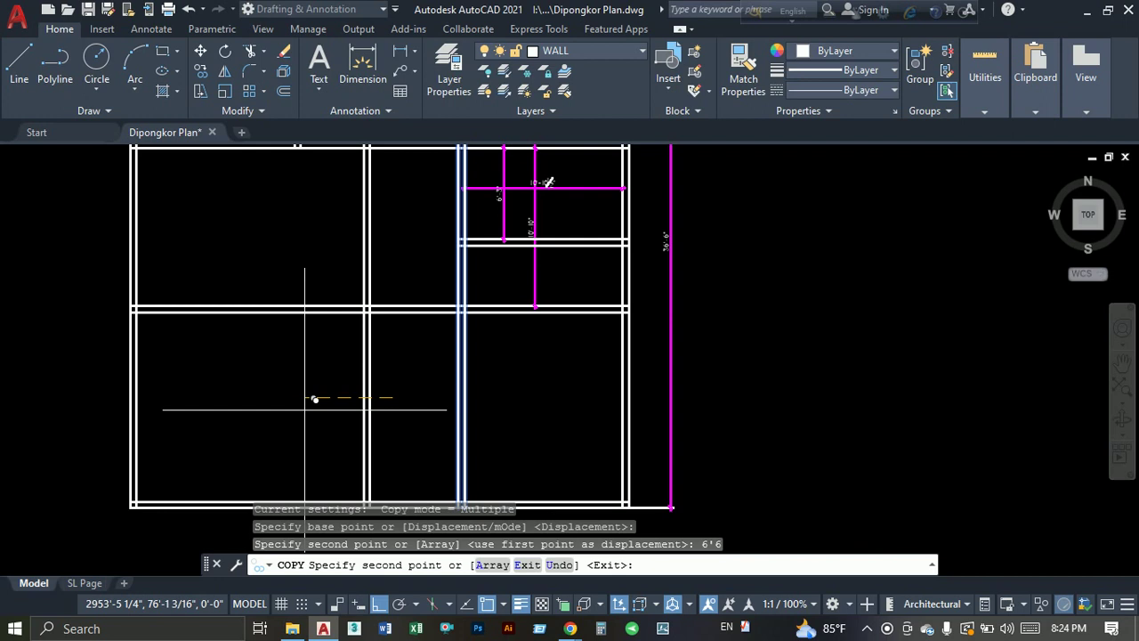
key(Escape)
Move the copied wall a further 5 units left.
drag(382, 382, 305, 395)
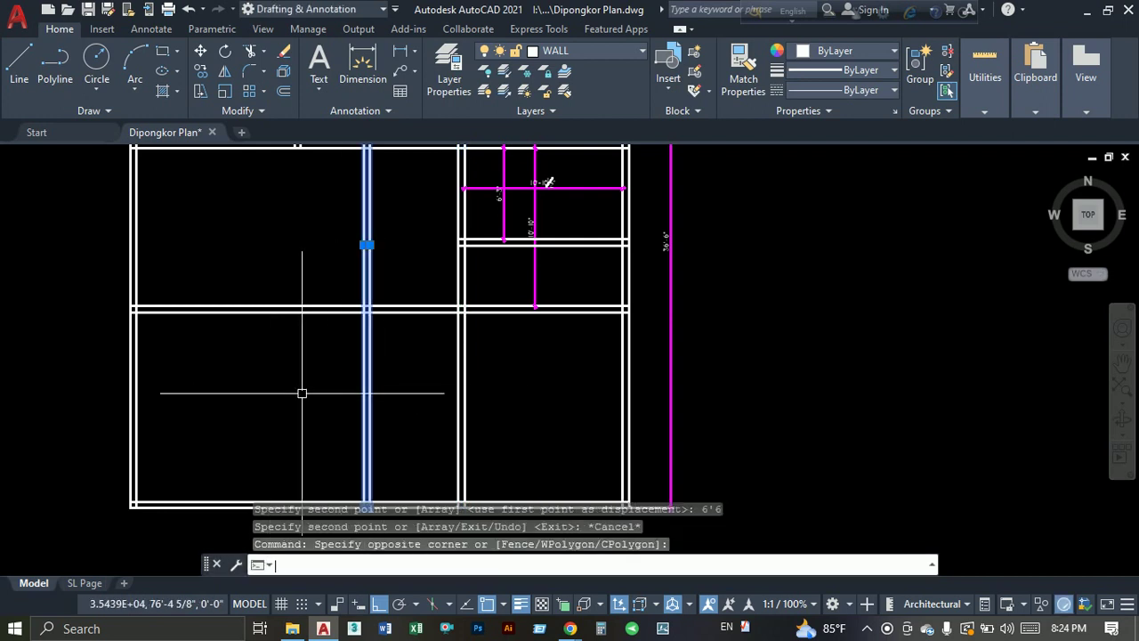
text(m)
key(Return)
click(327, 378)
key(Return)
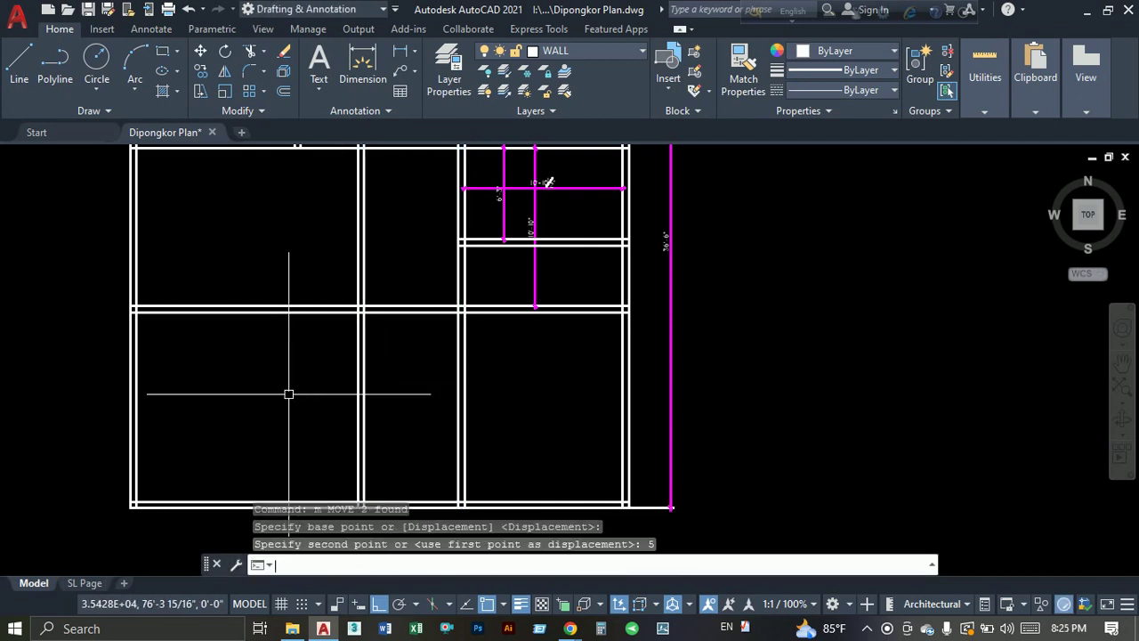
Copy both bottom wall lines 4' downward.
mouse_move(389, 371)
middle_down()
mouse_move(368, 437)
mouse_move(384, 305)
middle_up()
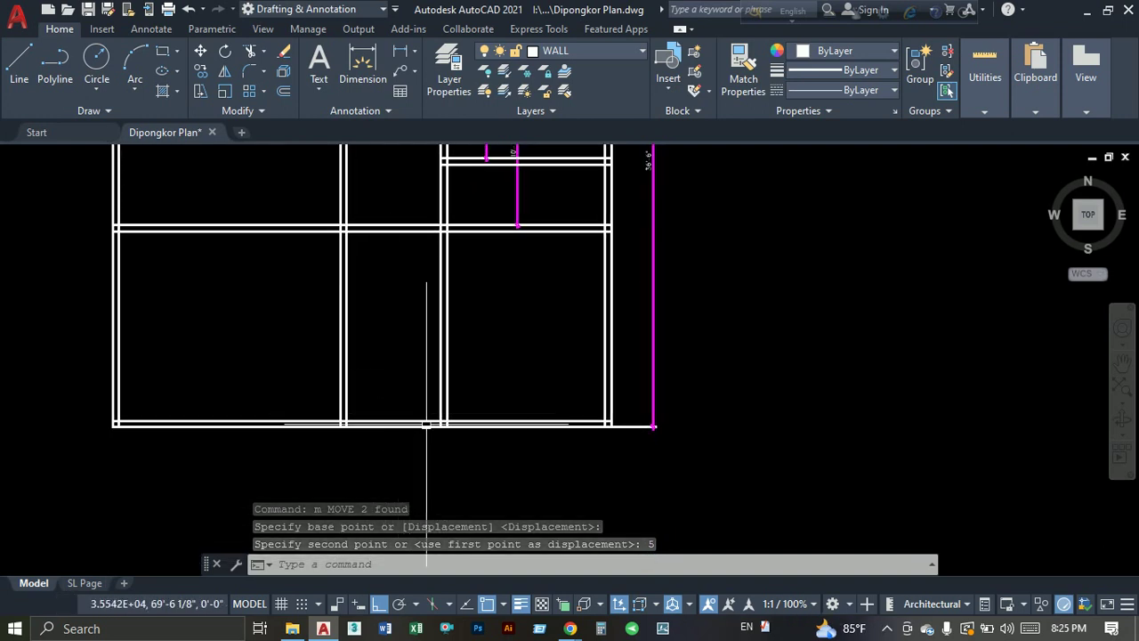
middle_drag(419, 433, 407, 344)
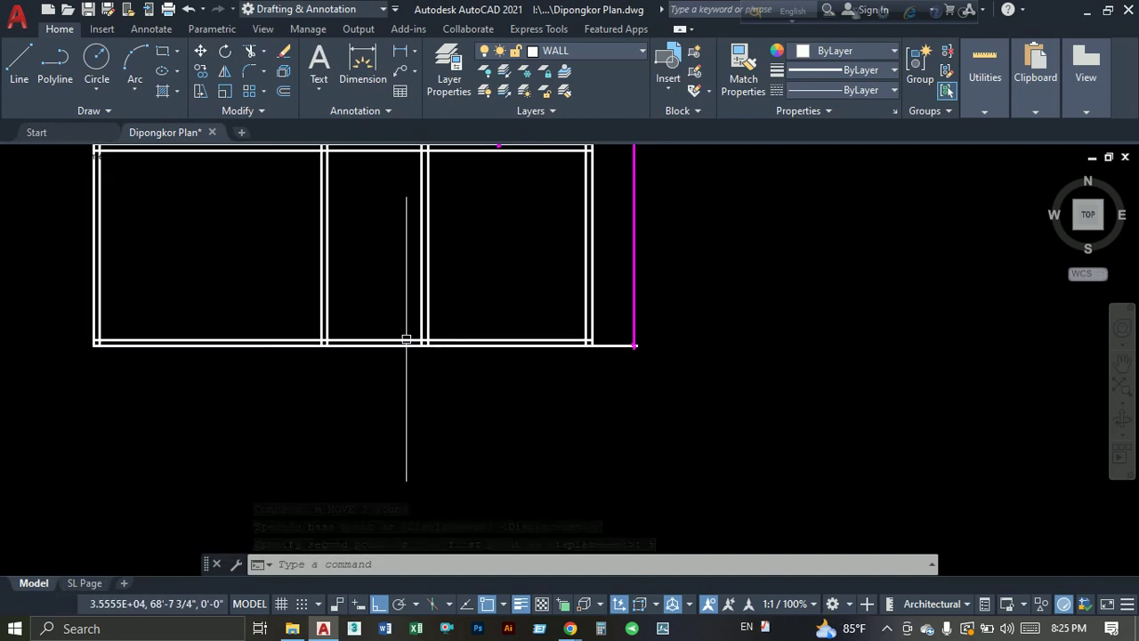
click(406, 344)
click(391, 372)
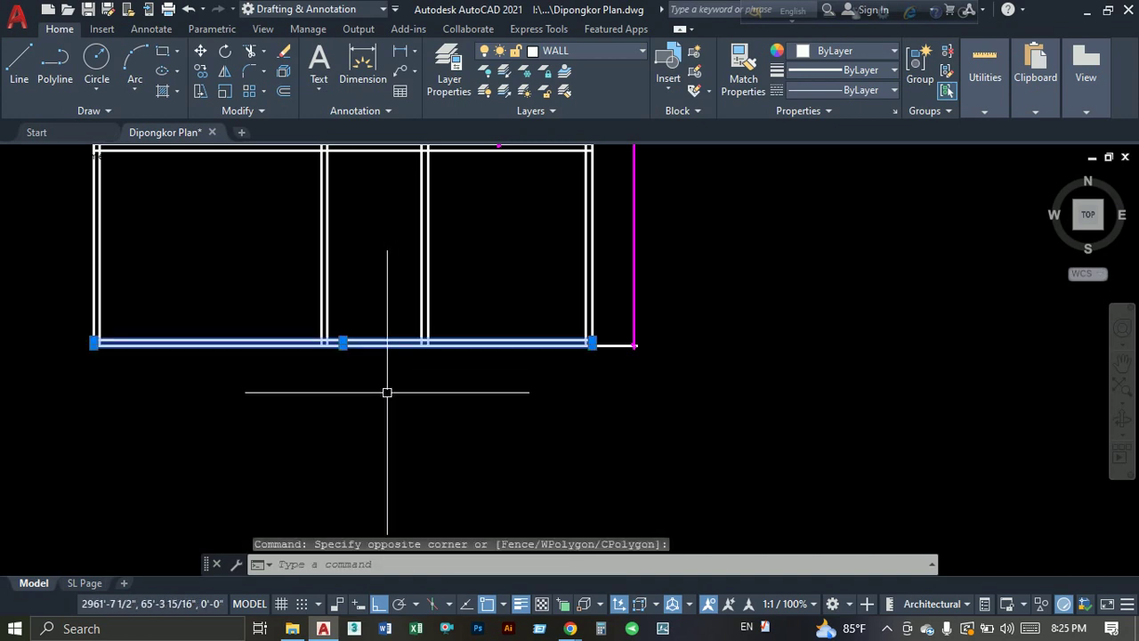
click(200, 71)
click(203, 247)
text(4')
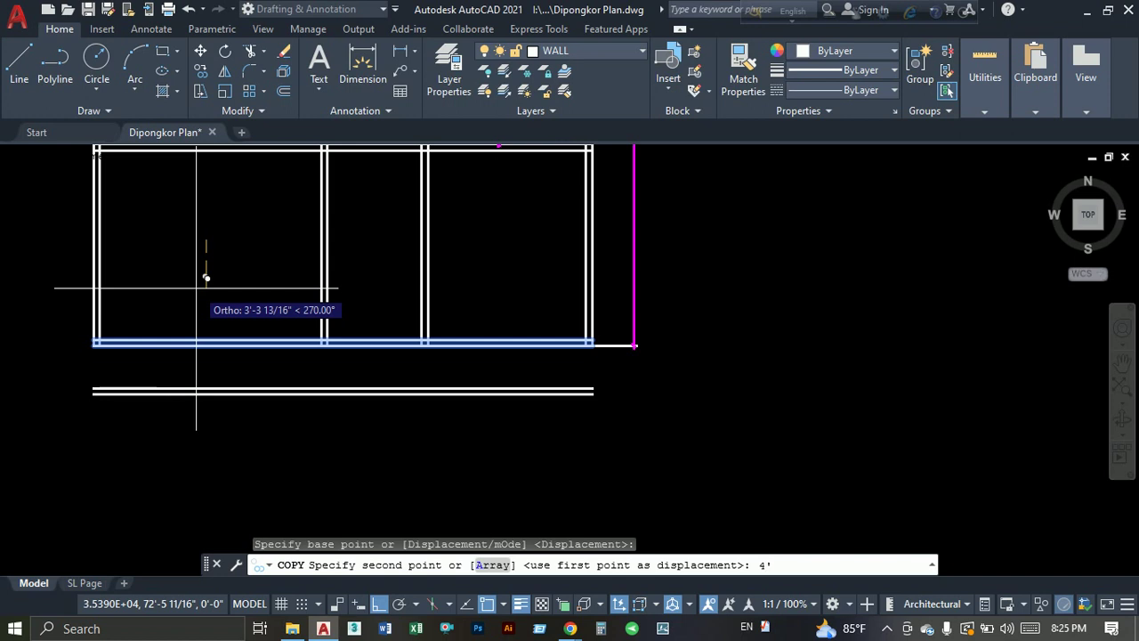
key(Return)
key(Escape)
Extend the interior walls down to the copied lower wall.
middle_drag(506, 389, 493, 403)
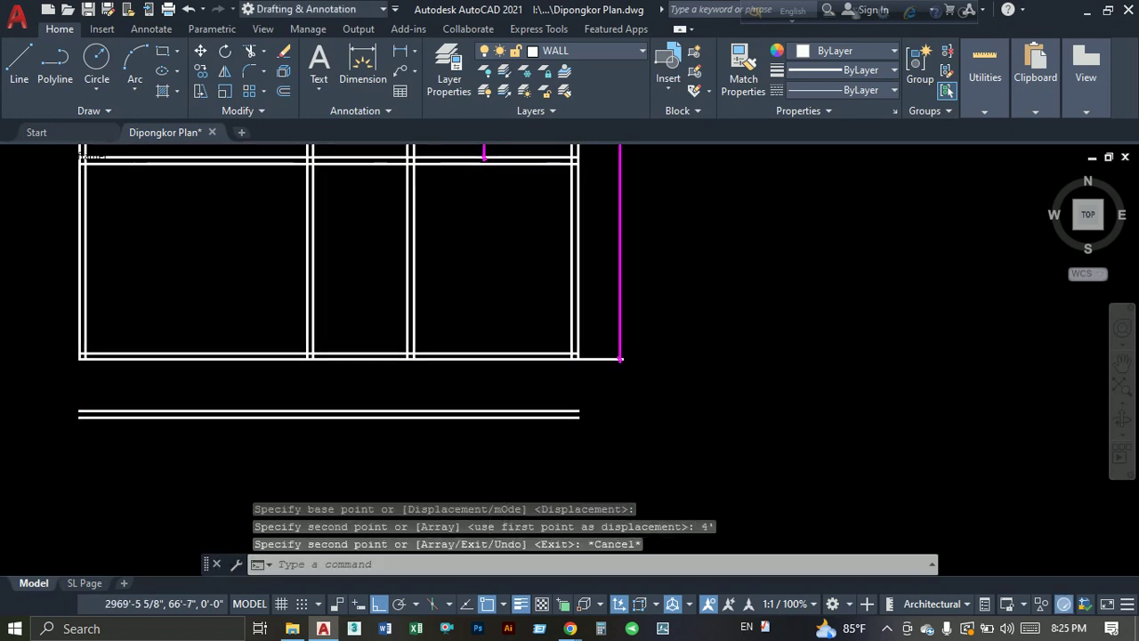
scroll(492, 392, up, 2)
middle_drag(418, 392, 613, 346)
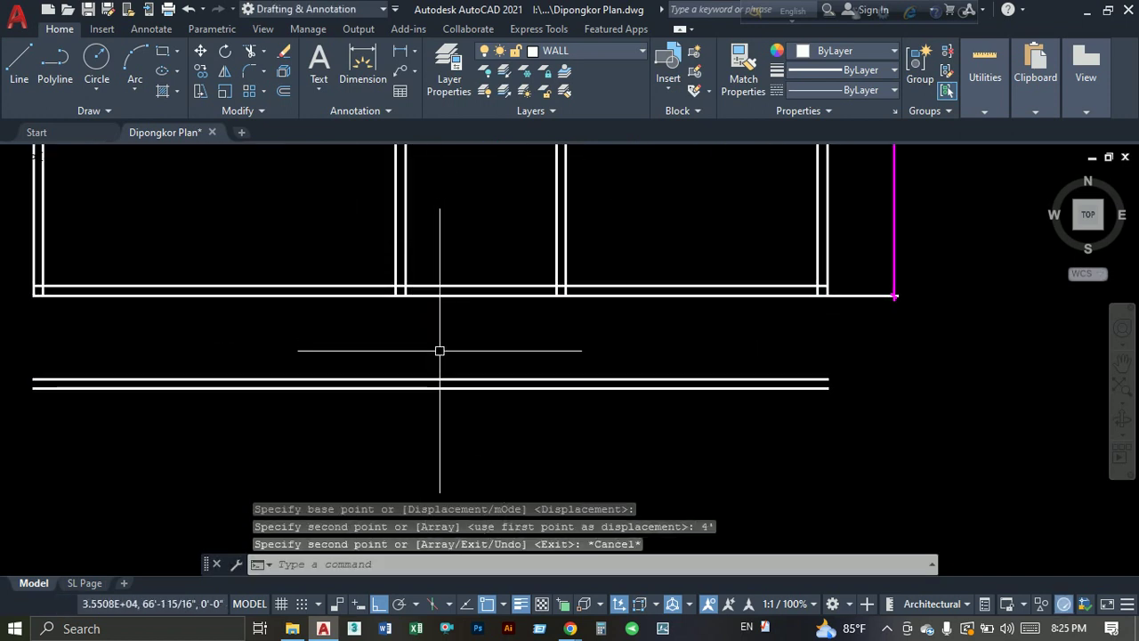
scroll(463, 338, down, 2)
scroll(407, 344, up, 2)
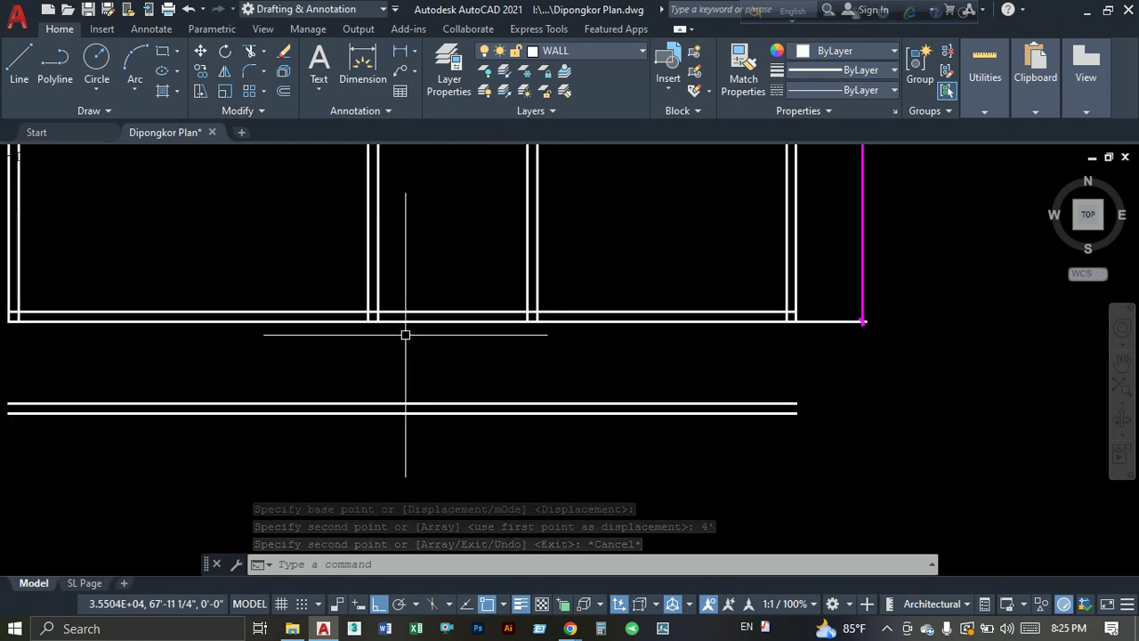
text(ex)
key(Return)
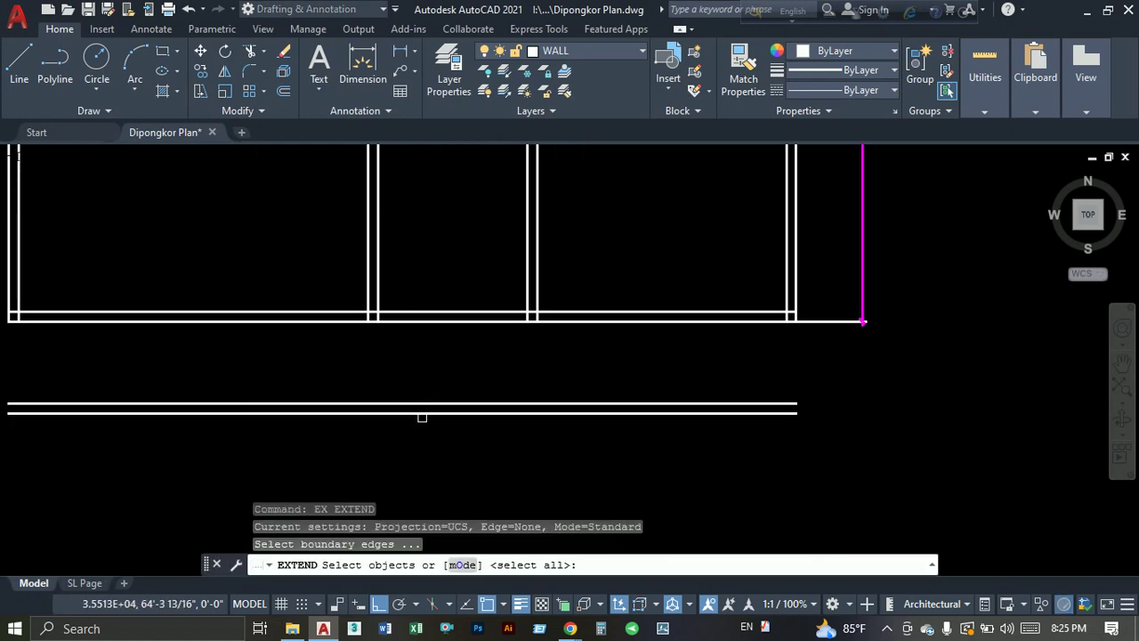
click(422, 412)
key(Return)
click(588, 278)
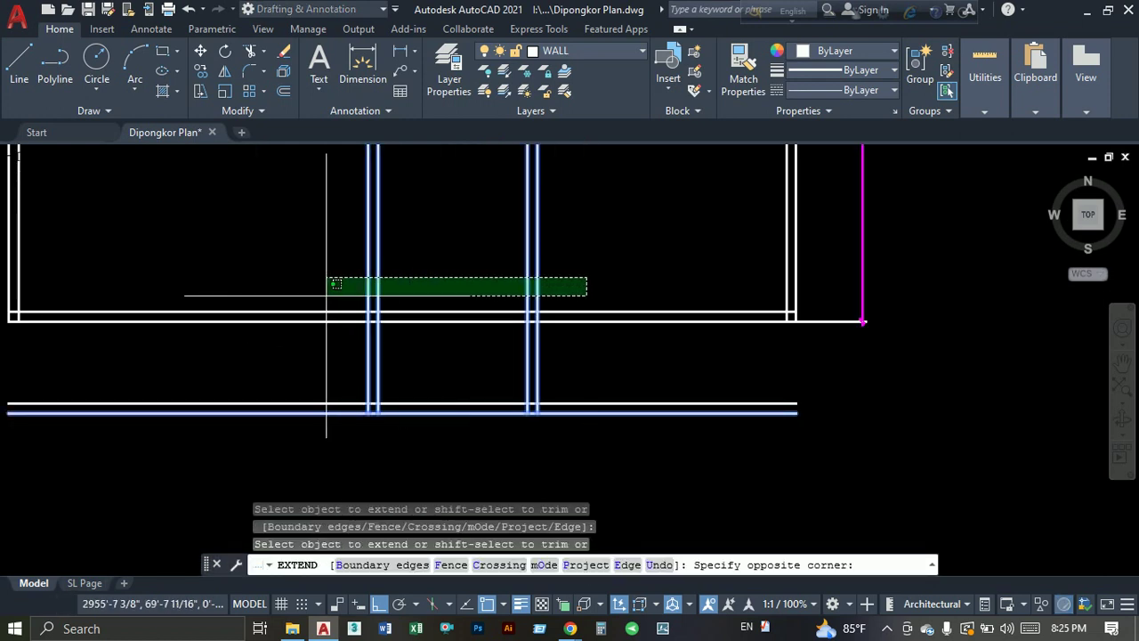
click(324, 295)
key(Escape)
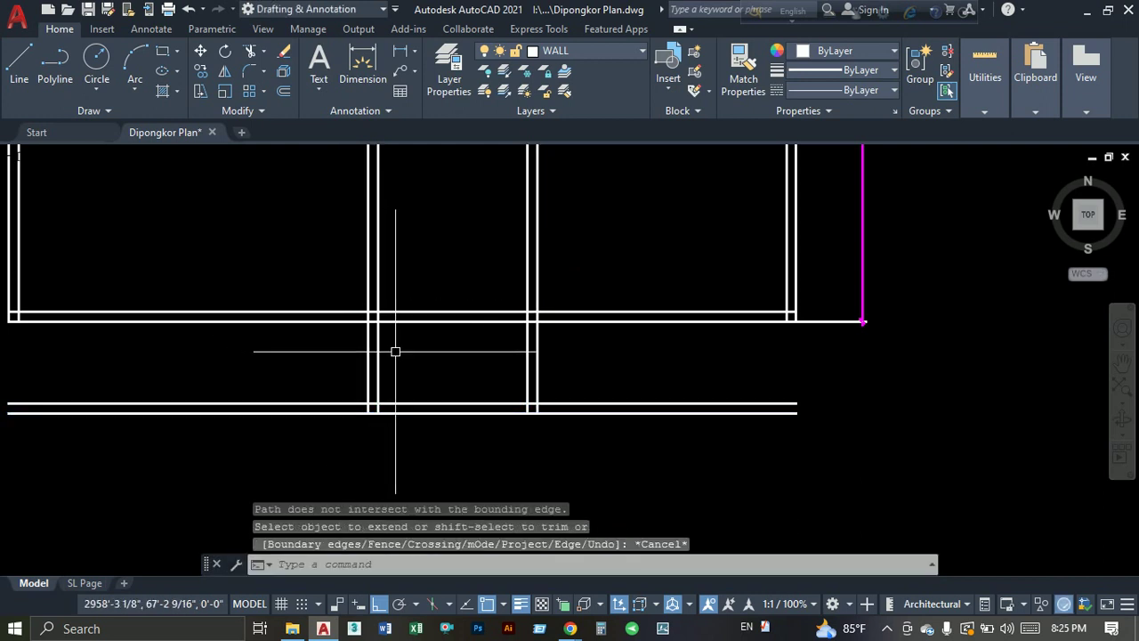
Trim the excess lower wall segments so the walls form a U-shaped bay.
text(tr)
key(Return)
drag(457, 273, 526, 371)
middle_drag(539, 377, 485, 310)
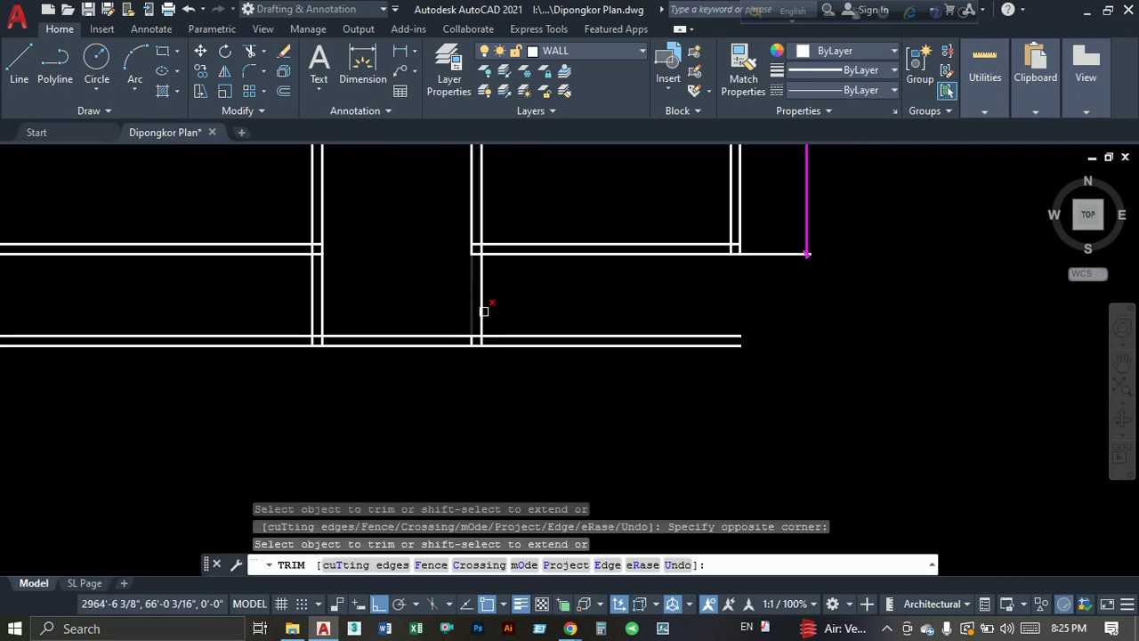
drag(484, 310, 518, 382)
drag(307, 267, 178, 392)
key(Escape)
middle_drag(545, 345, 428, 377)
Draw a polyline outlining the porch edges beside the projecting bay.
text(pl)
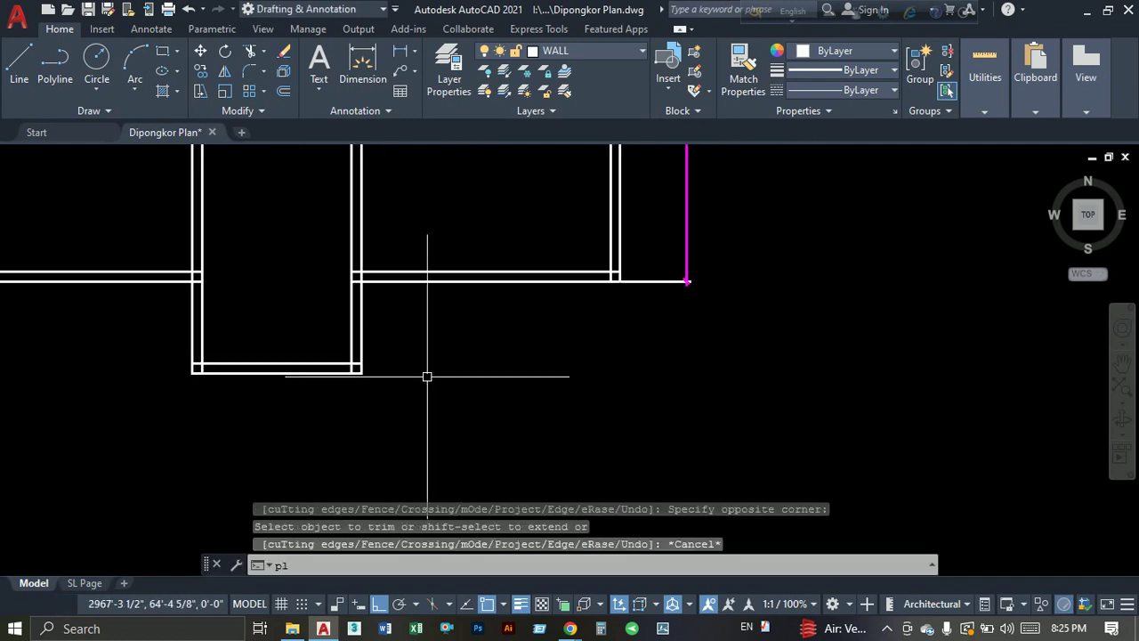
key(Return)
click(360, 373)
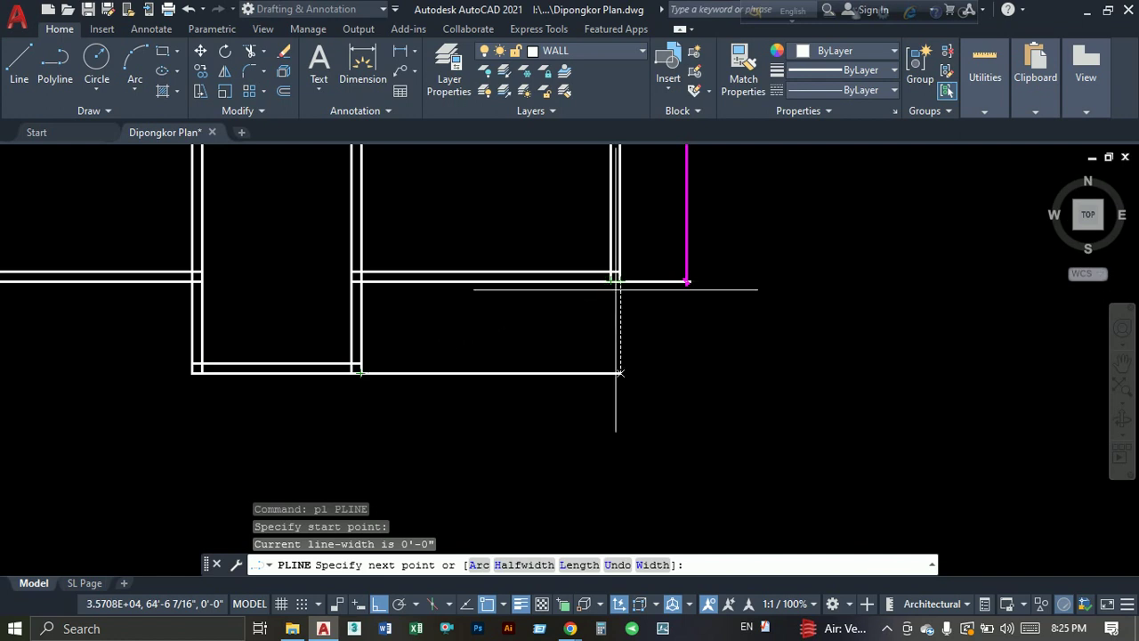
click(624, 306)
click(620, 281)
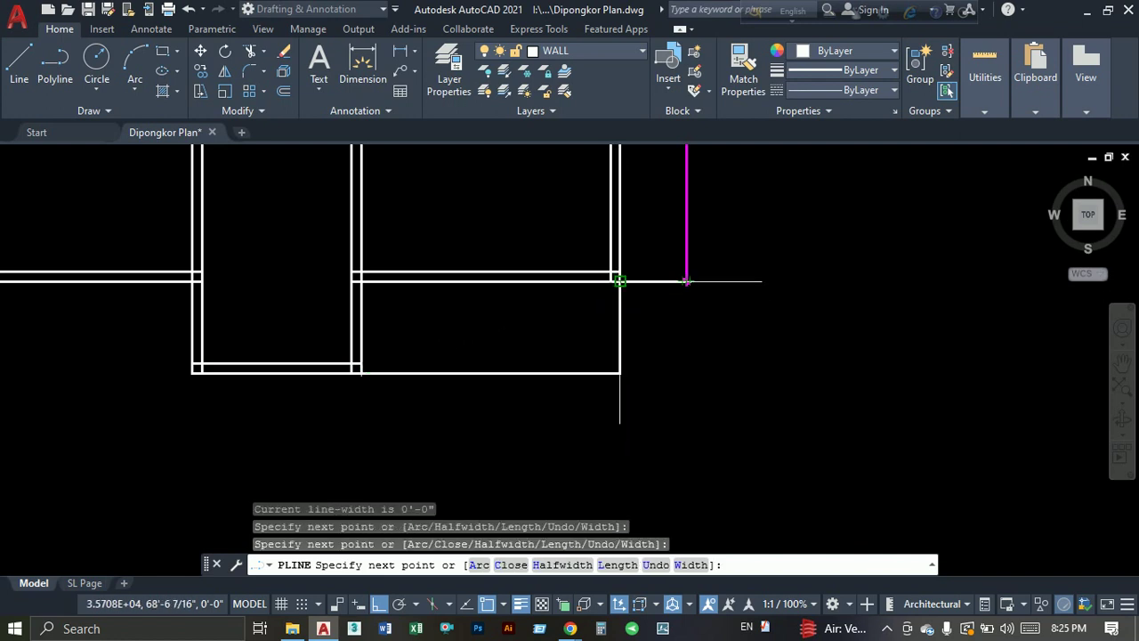
key(Escape)
middle_drag(564, 349, 642, 349)
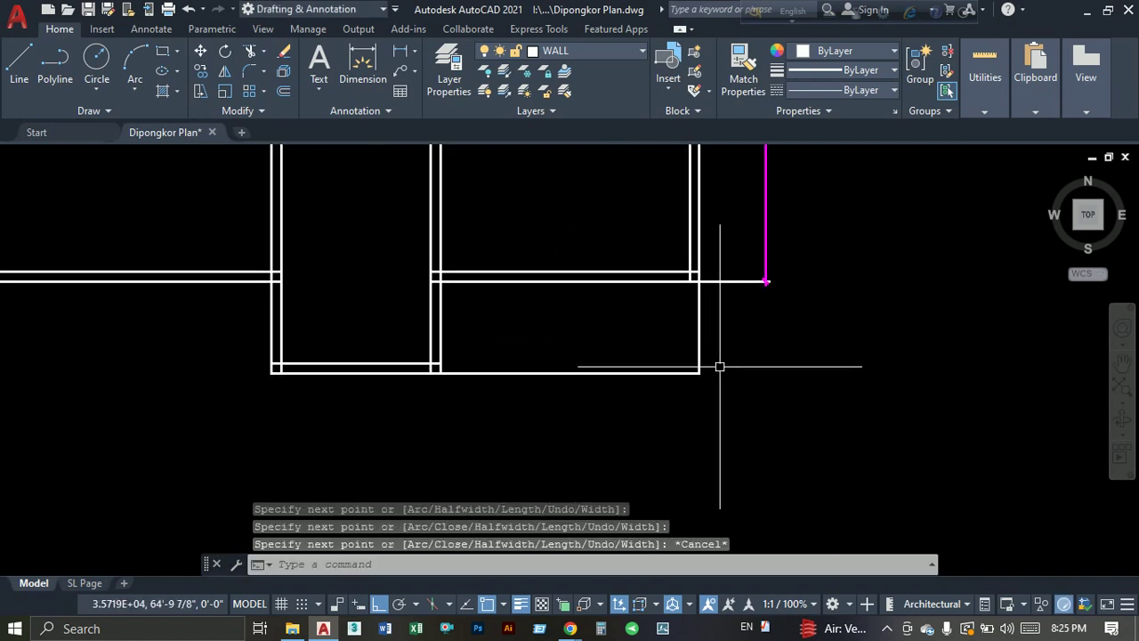
Move the porch outline onto the dark-green ver layer.
drag(783, 369, 610, 159)
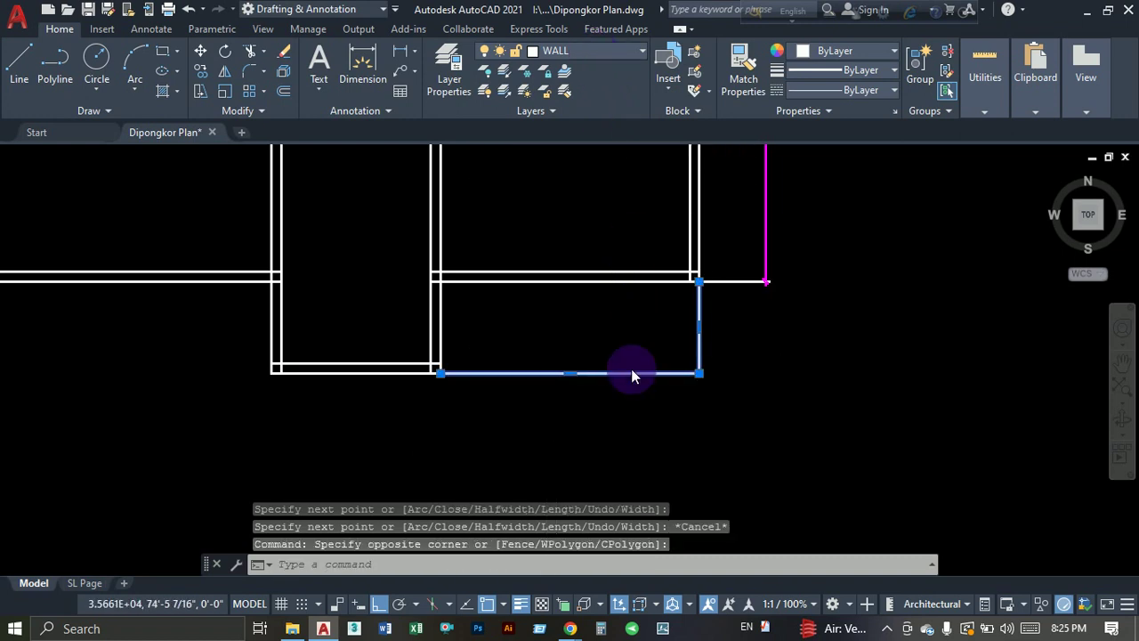
click(583, 51)
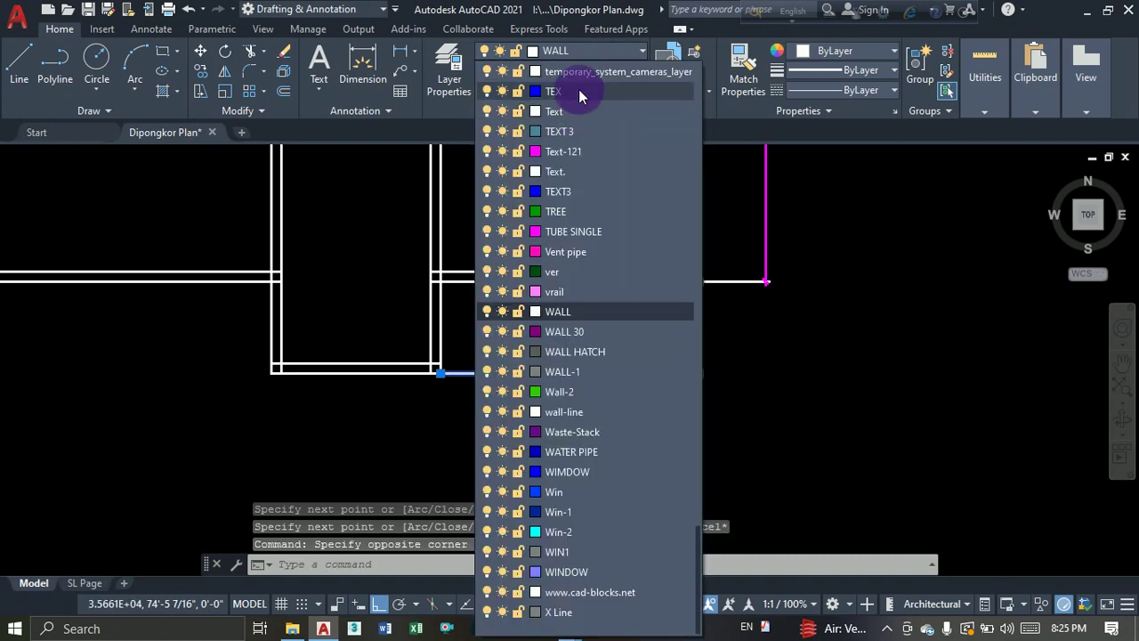
click(548, 533)
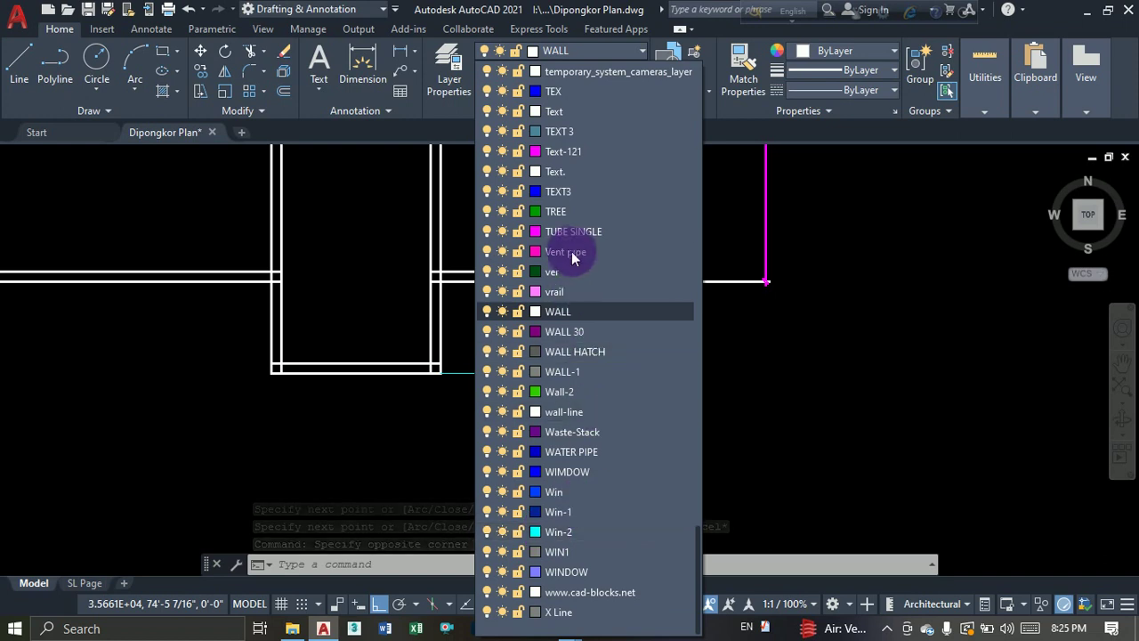
click(553, 271)
key(Escape)
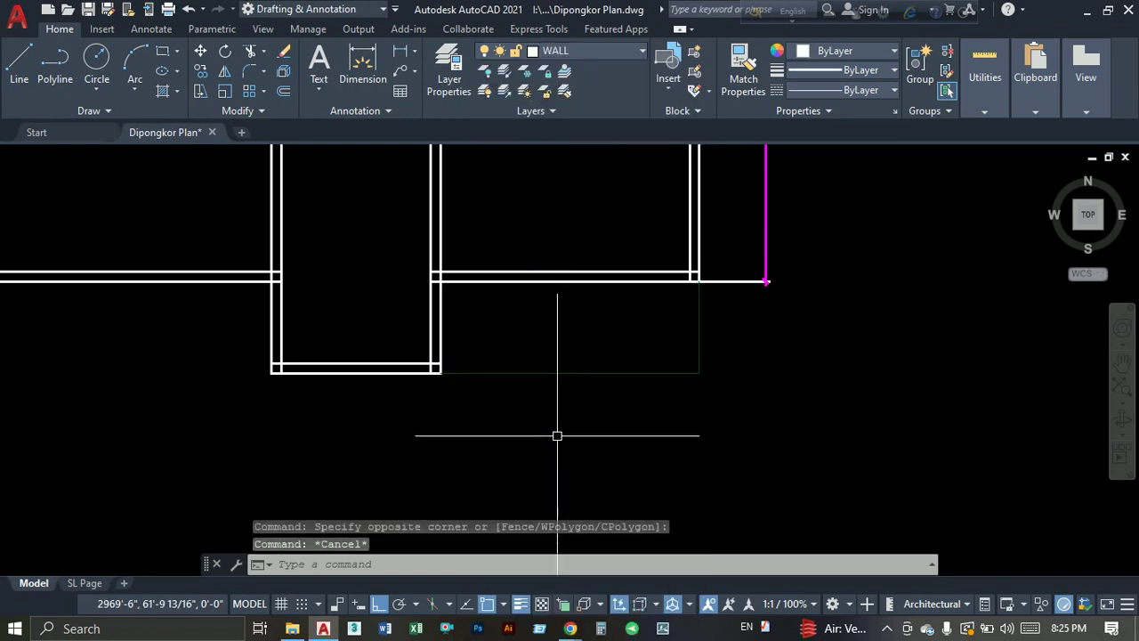
Offset the porch outline 2 inward as a test, then erase that copy.
text(o)
key(Return)
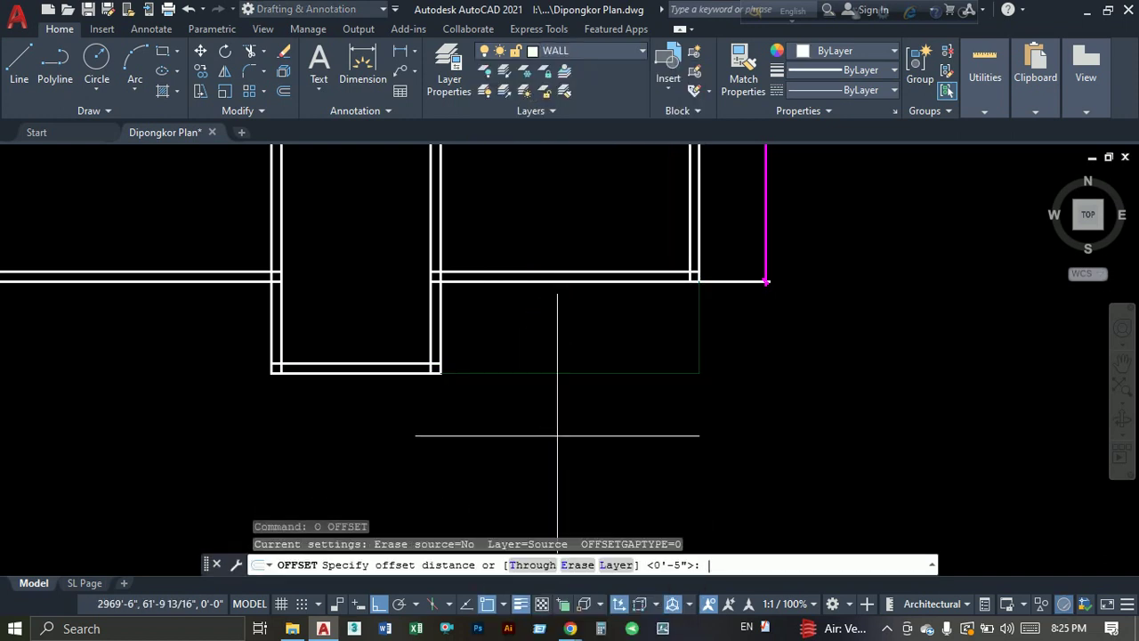
text(2)
key(Return)
click(580, 374)
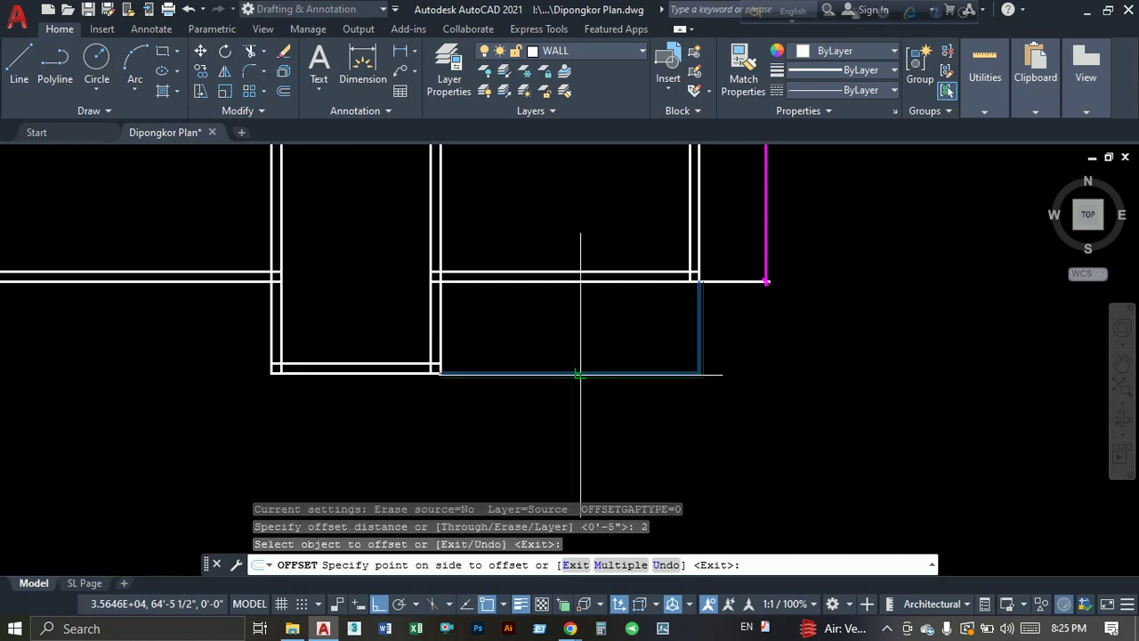
click(569, 341)
key(Escape)
scroll(573, 360, up, 3)
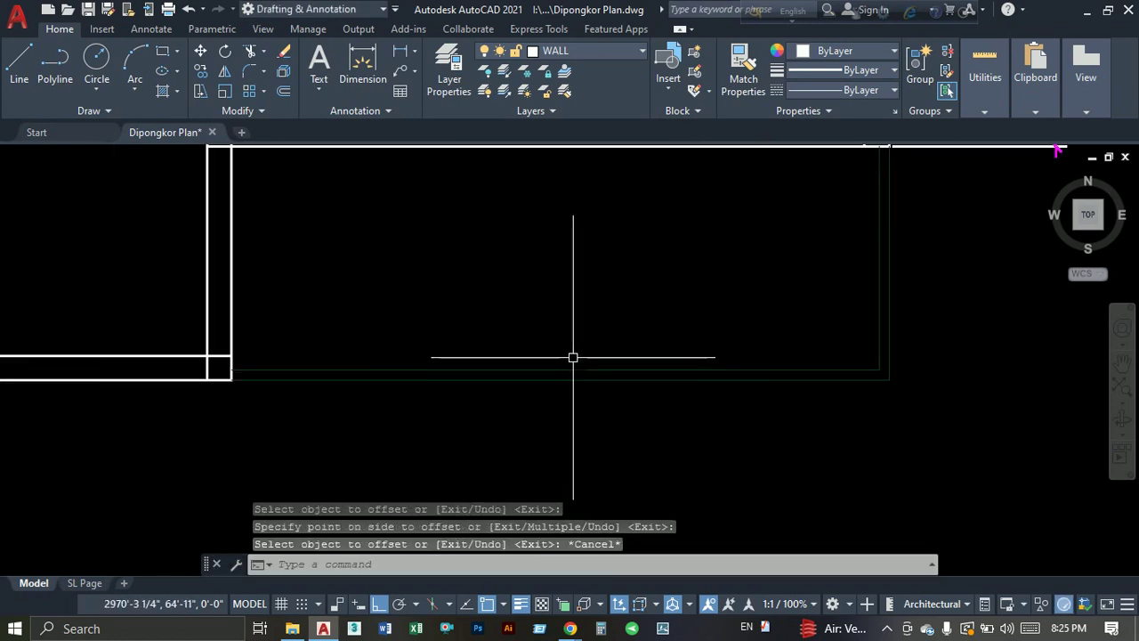
click(569, 356)
click(519, 372)
text(e)
key(Return)
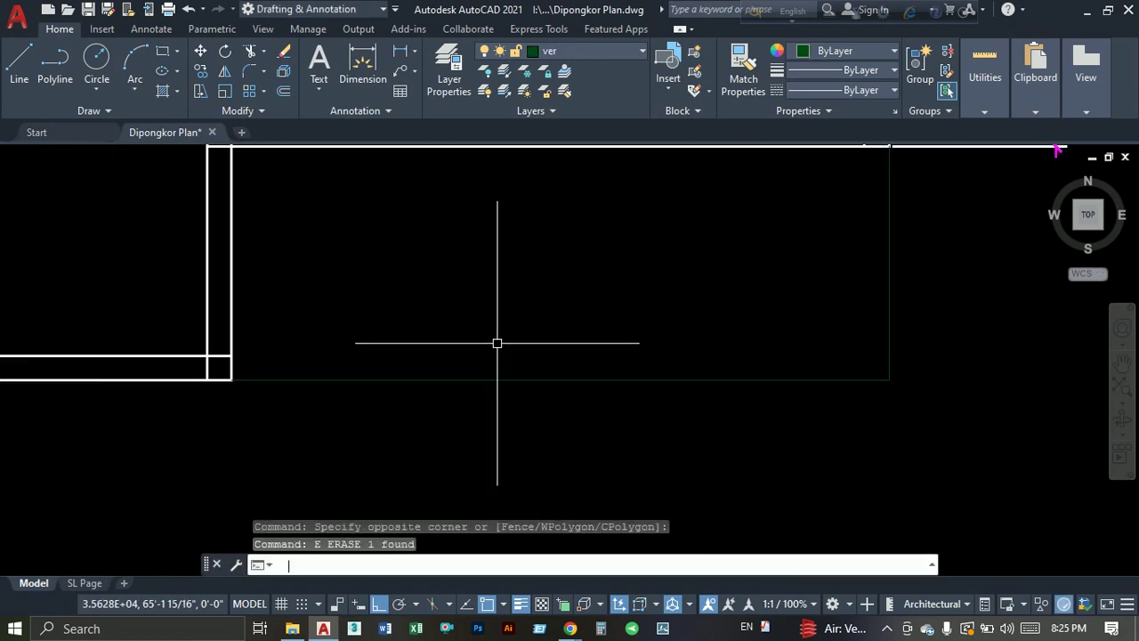
Offset the porch outline 3" inward.
text(o)
key(Return)
key(Return)
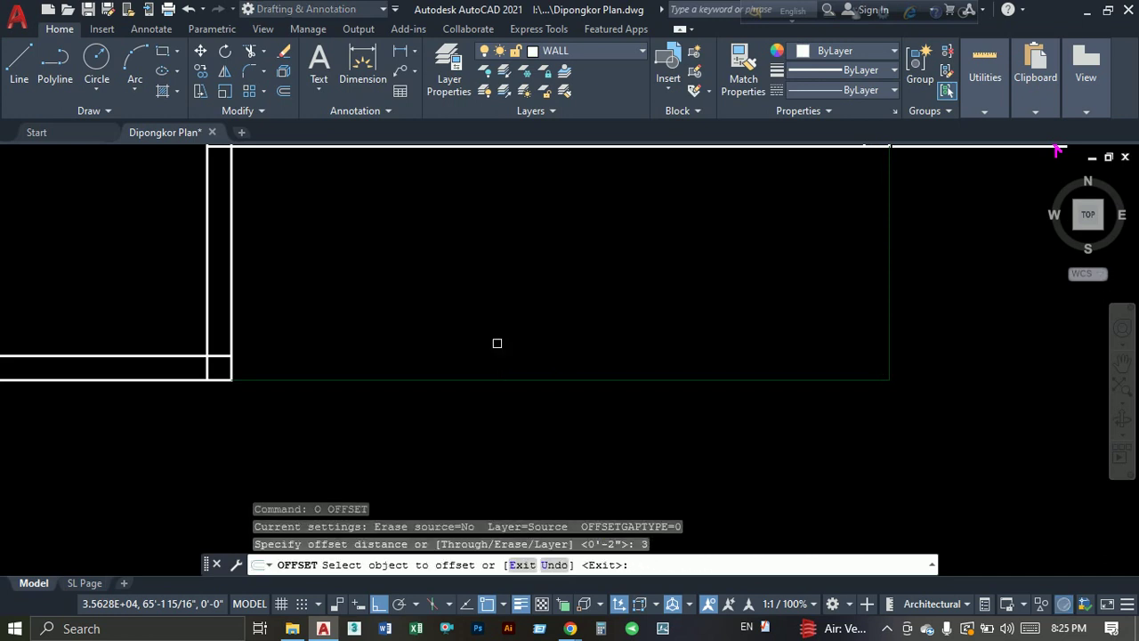
click(508, 381)
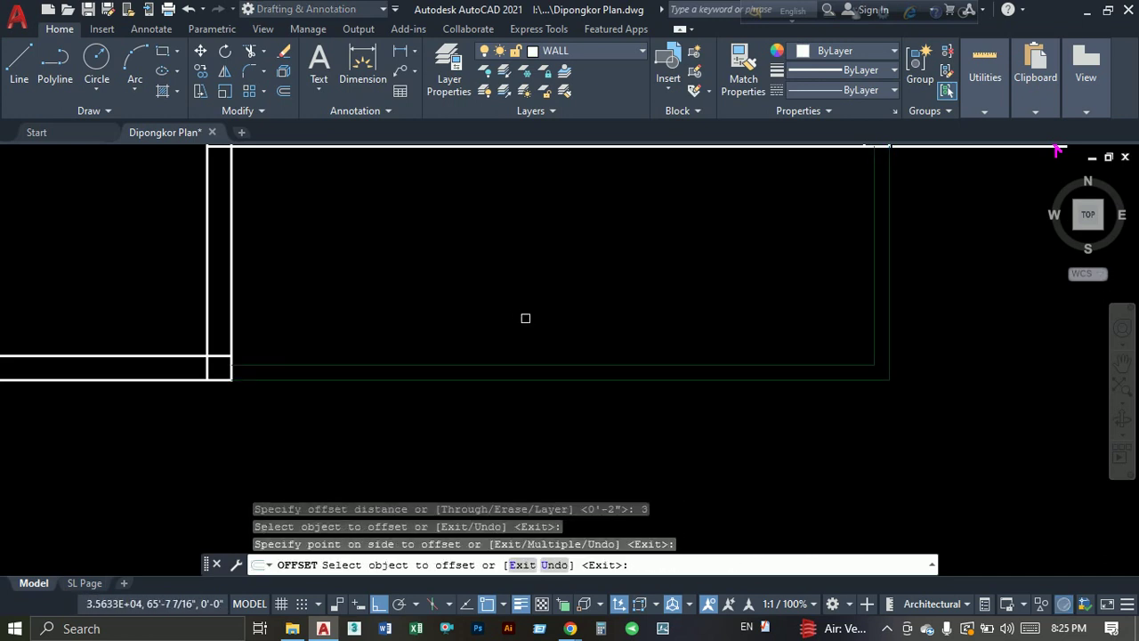
scroll(523, 318, down, 3)
key(Escape)
mouse_move(523, 318)
middle_down()
mouse_move(528, 355)
mouse_move(519, 356)
mouse_move(593, 412)
middle_up()
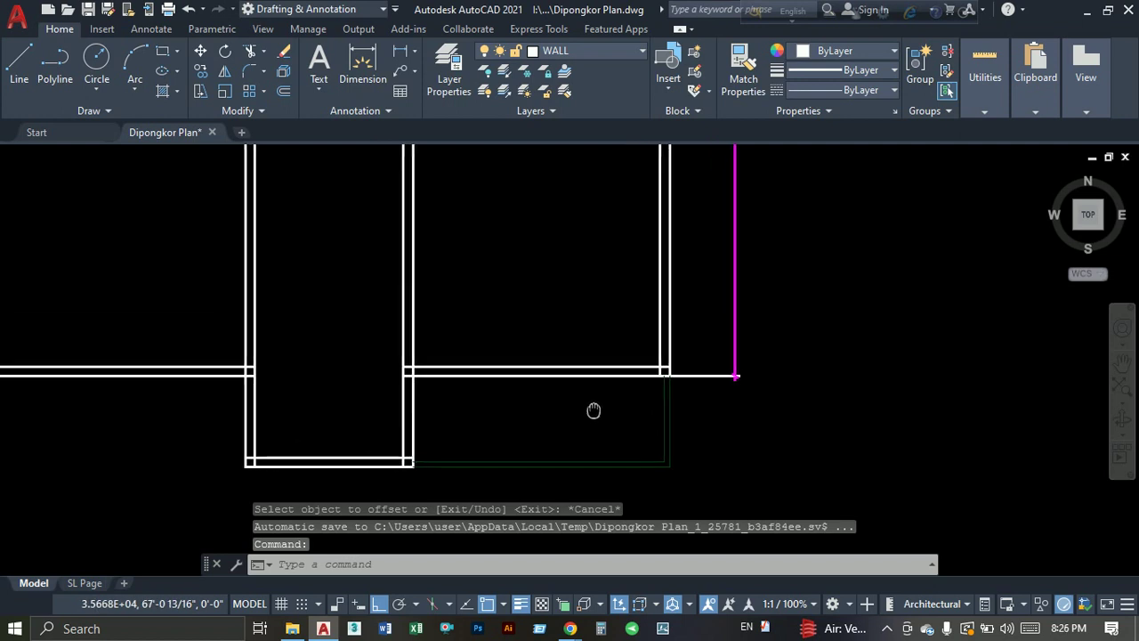
Offset the bay's bottom wall line 3'6 upward.
scroll(508, 359, down, 3)
scroll(522, 381, up, 5)
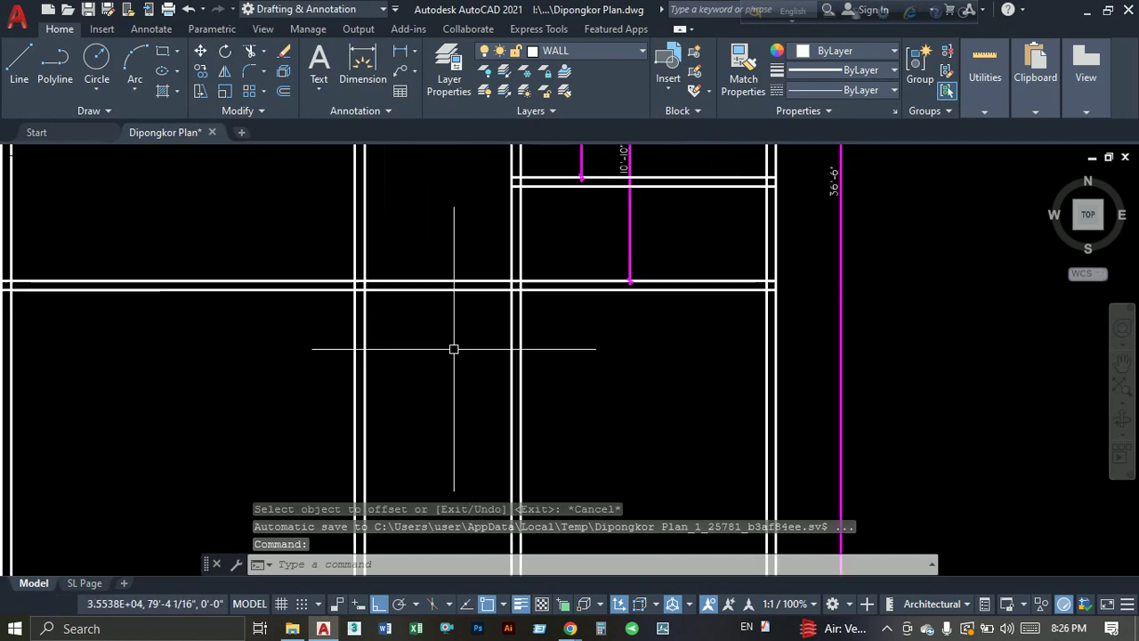
scroll(453, 348, down, 2)
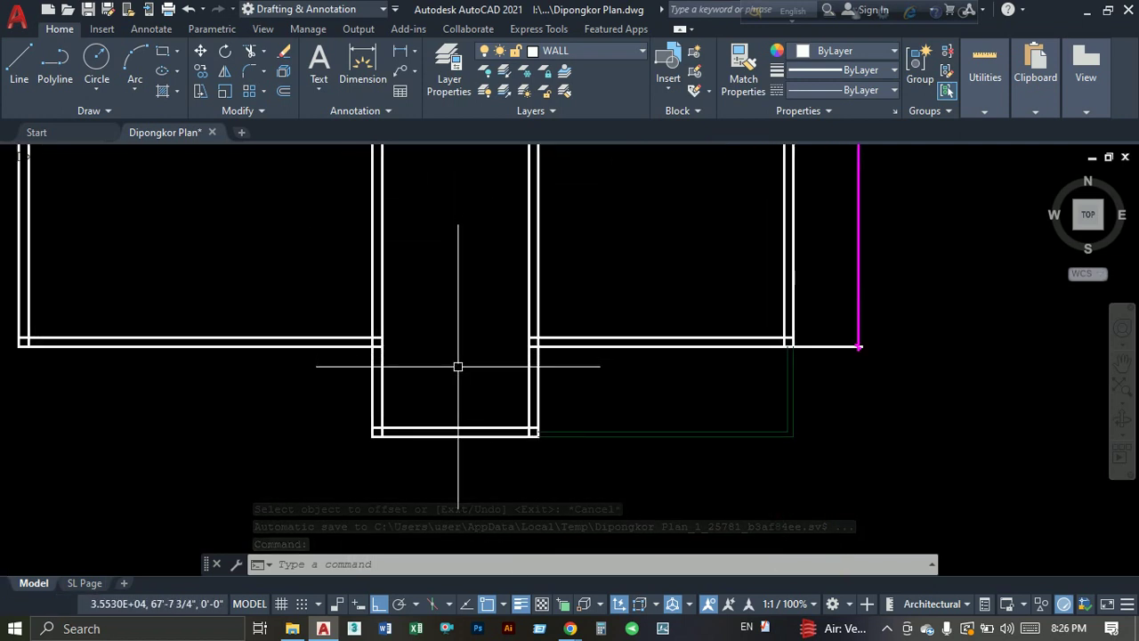
text(o)
key(Return)
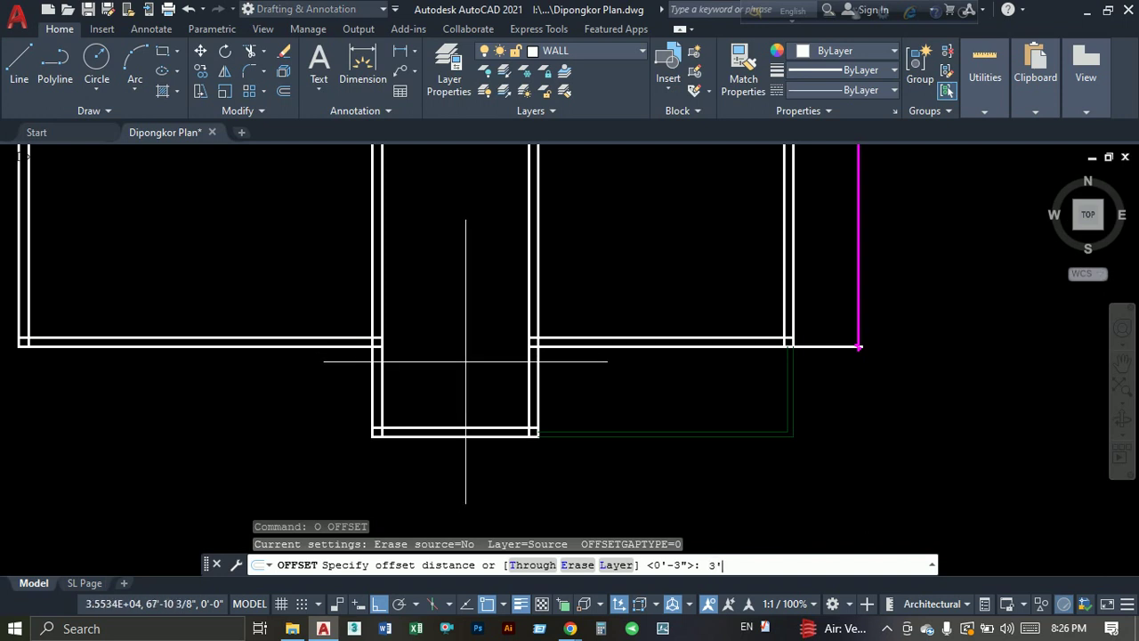
text(6)
key(Return)
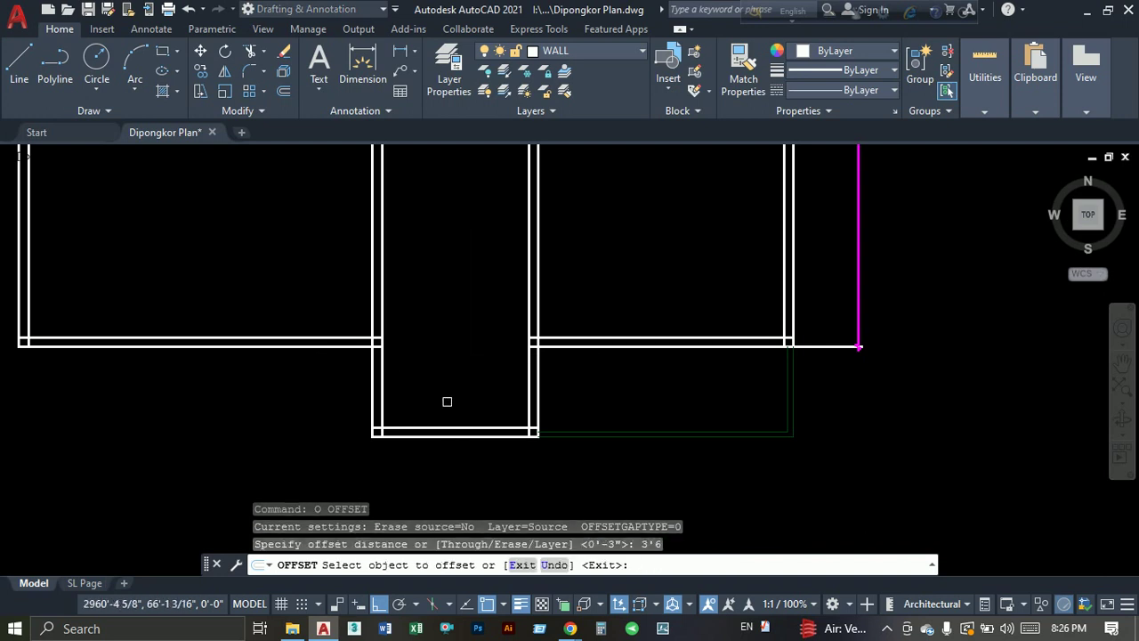
click(445, 423)
click(453, 352)
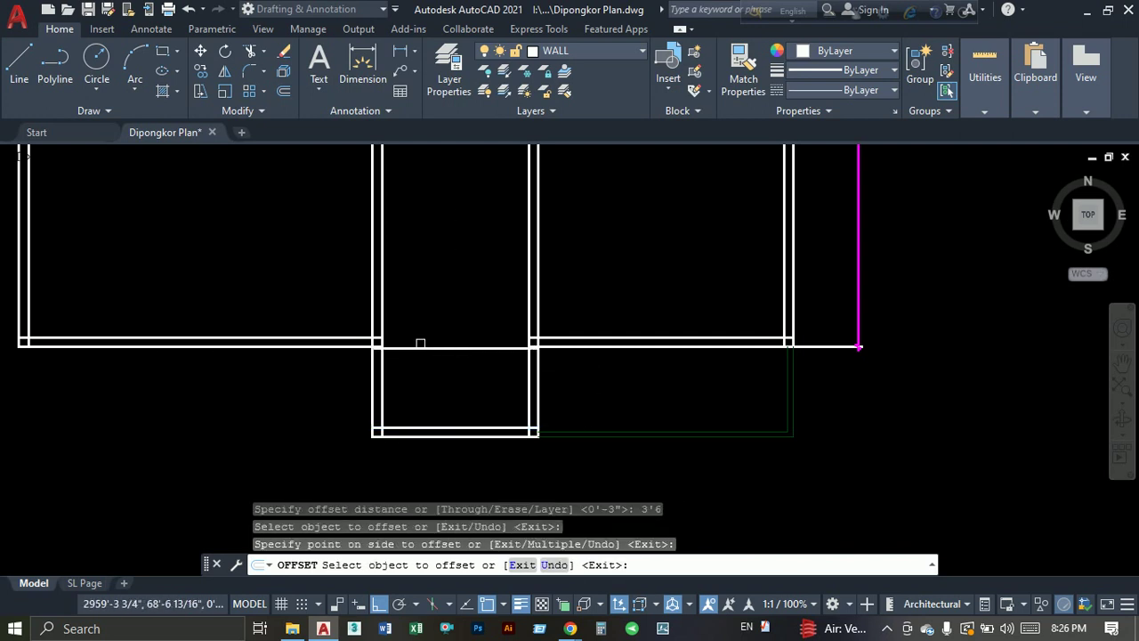
scroll(421, 343, up, 3)
key(Escape)
Move the new offset line onto the wall corner to start the stair.
click(442, 325)
click(418, 380)
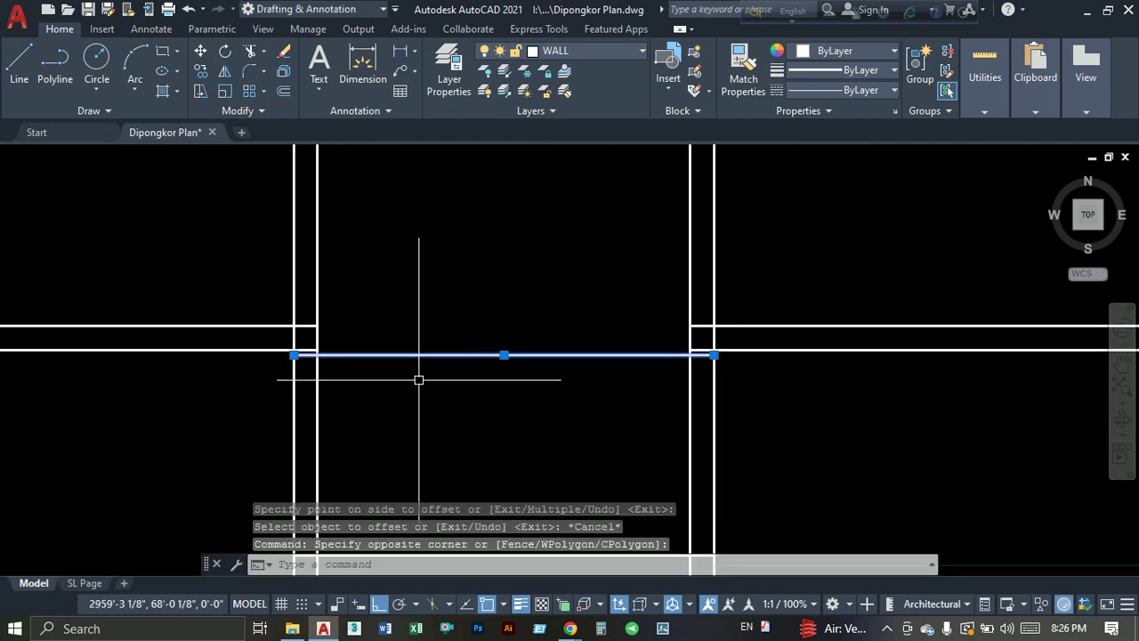
text(m)
key(Return)
scroll(305, 347, up, 5)
click(348, 364)
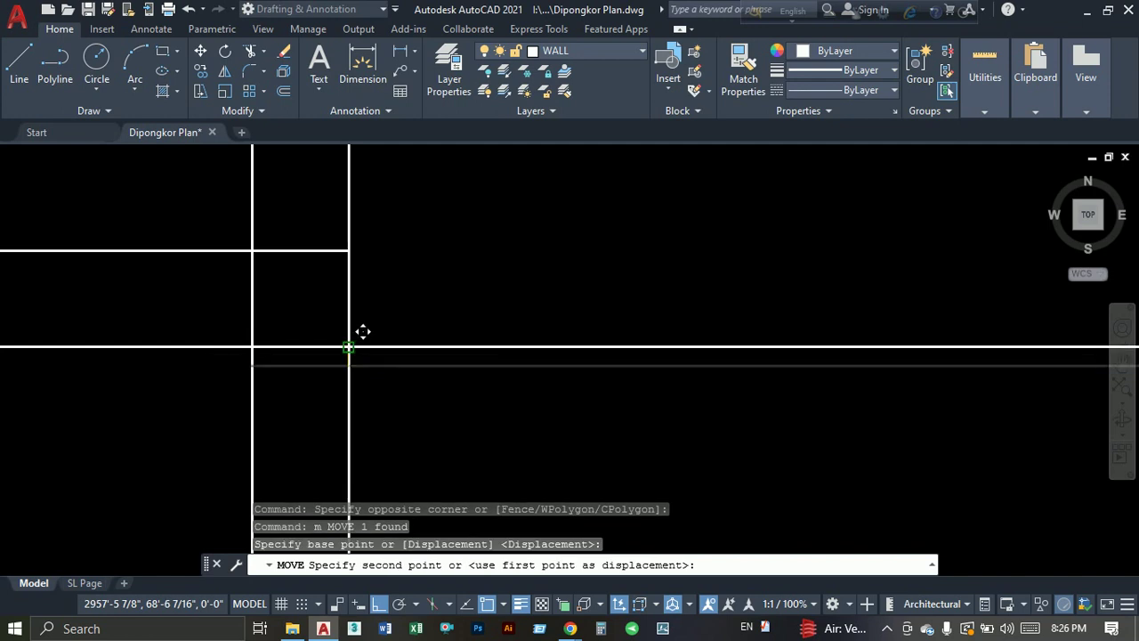
click(362, 331)
scroll(416, 357, down, 3)
scroll(387, 371, up, 2)
Offset three tread lines upward, each 10 above the previous one.
text(o)
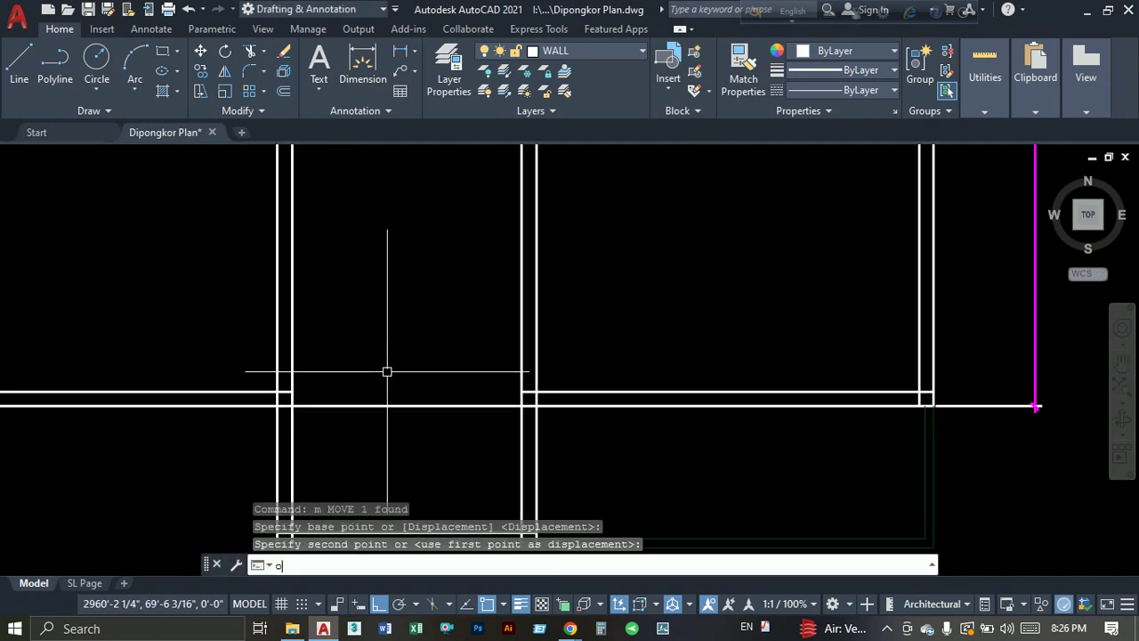
key(Return)
text(0)
key(Return)
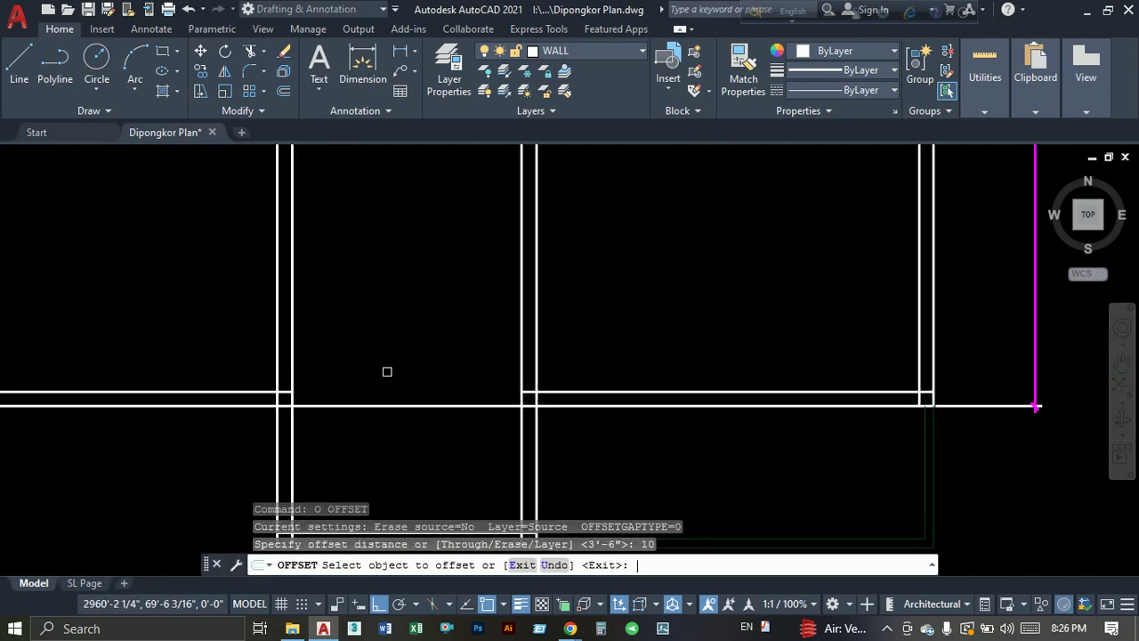
click(387, 409)
click(397, 339)
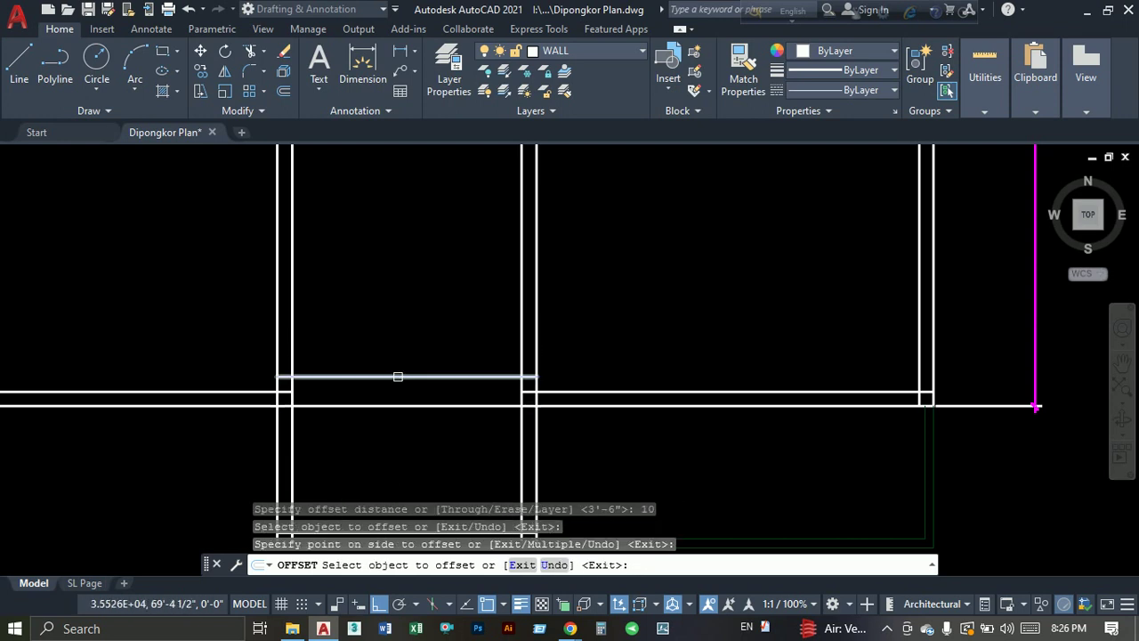
click(397, 376)
click(408, 336)
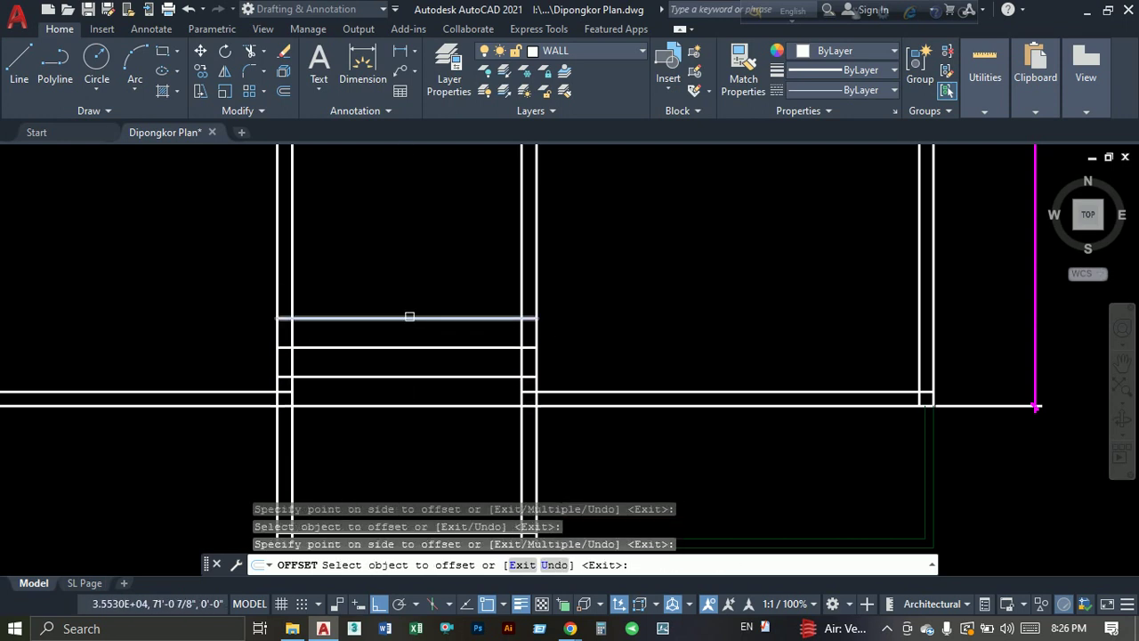
click(410, 317)
click(414, 268)
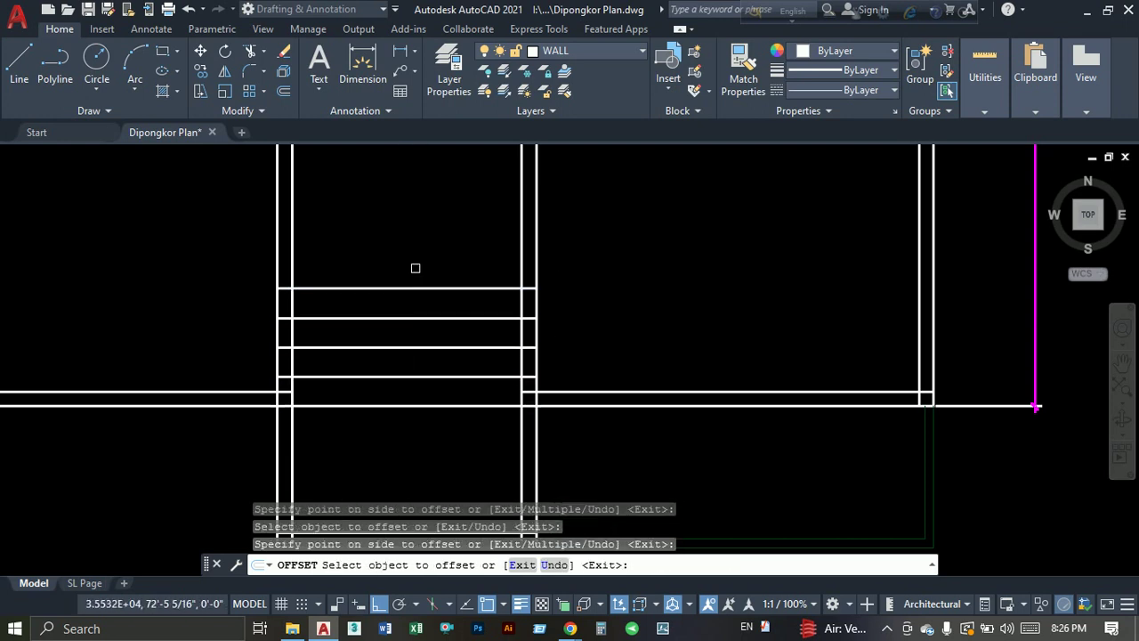
Add three more treads 10 apart using Offset's Multiple option from the top tread.
click(404, 287)
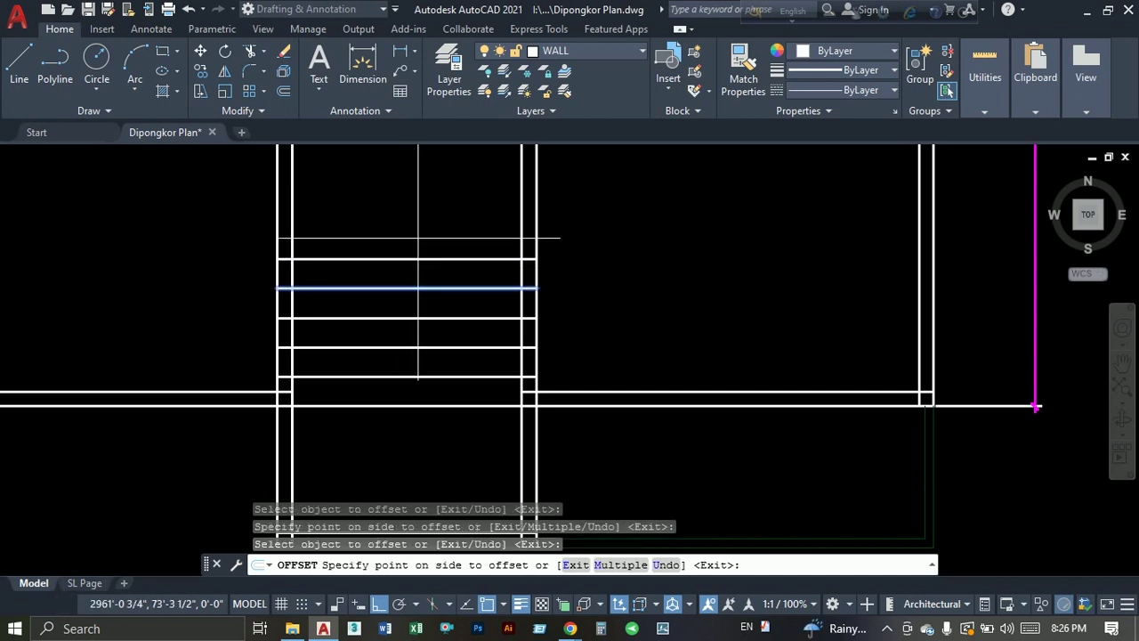
click(636, 574)
text(m)
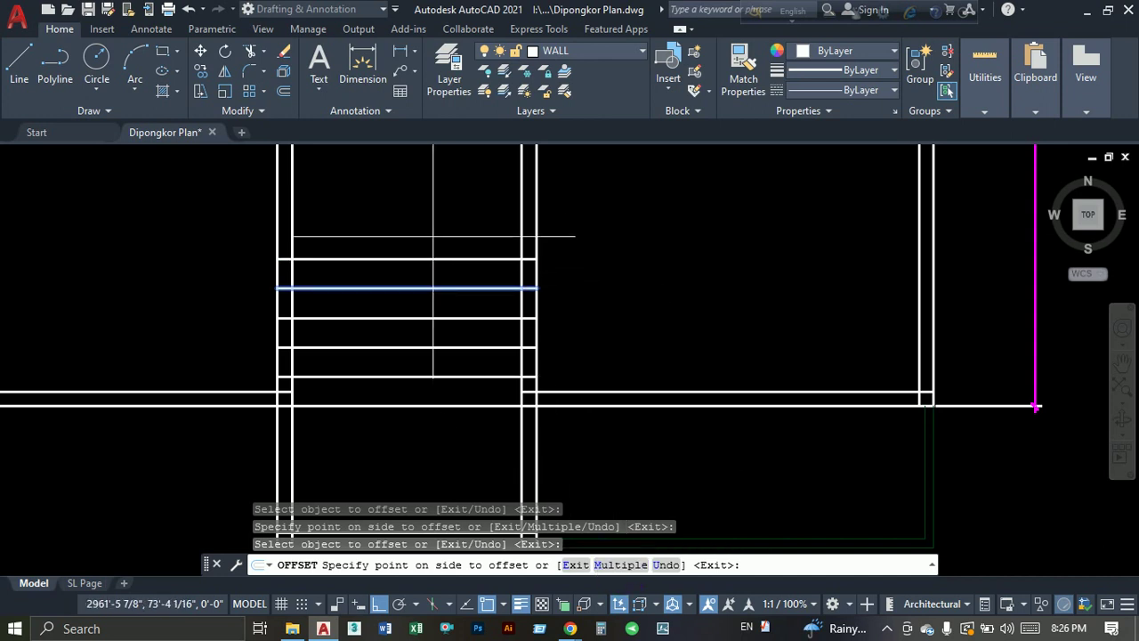
key(Return)
click(433, 218)
middle_drag(438, 205, 413, 401)
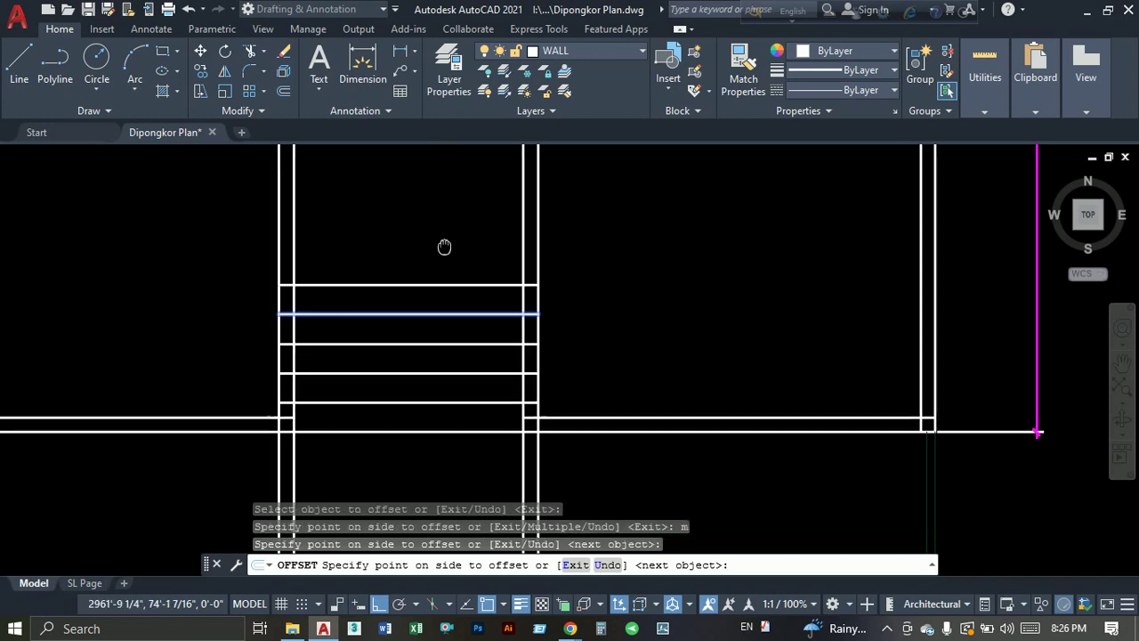
click(413, 329)
click(410, 303)
scroll(413, 296, down, 4)
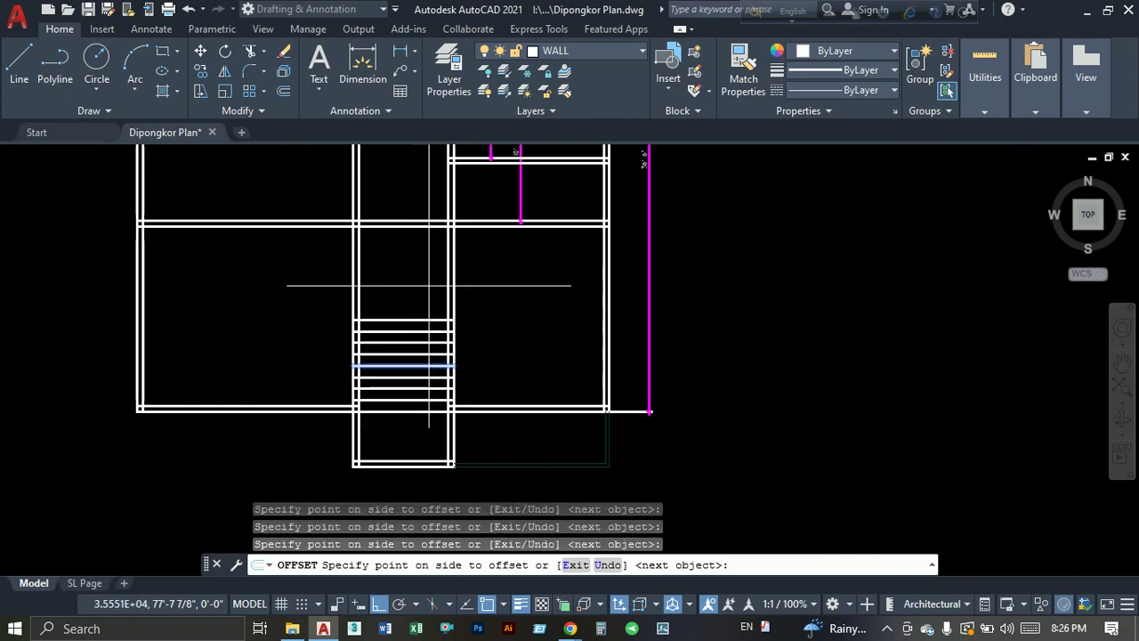
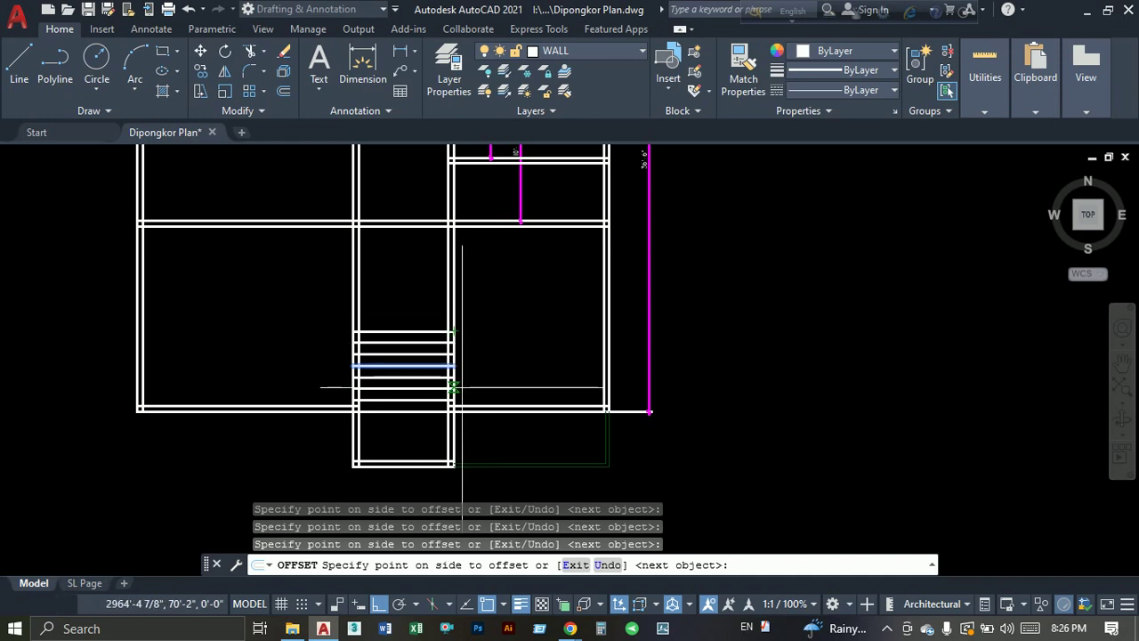
Finish the repeated stair tread offsets and end the OFFSET command.
scroll(472, 312, up, 5)
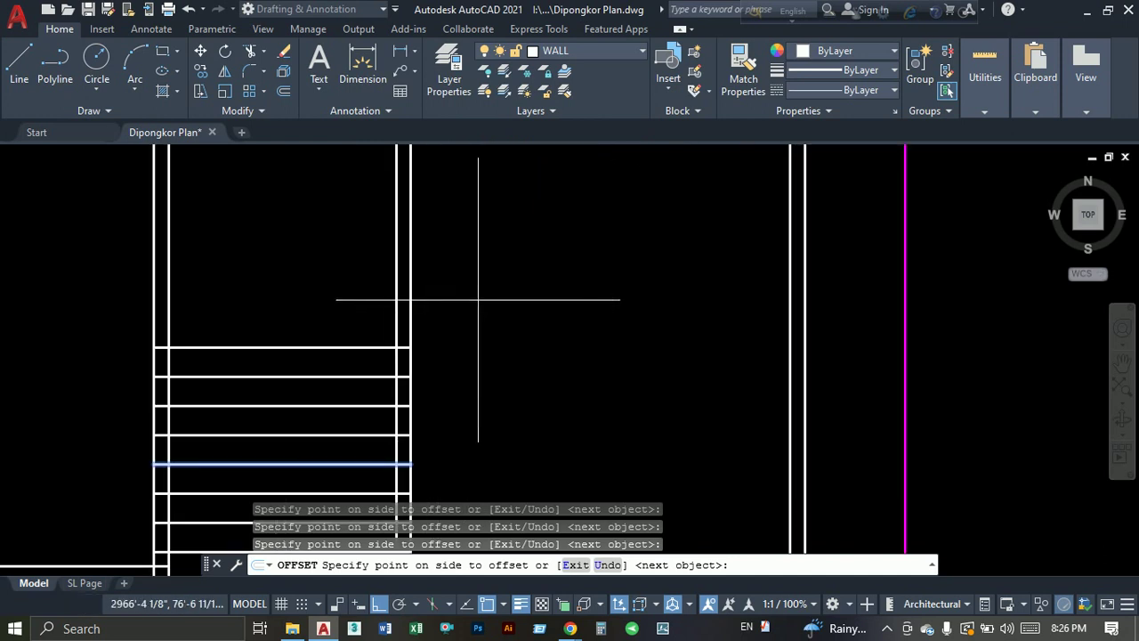
scroll(470, 307, down, 3)
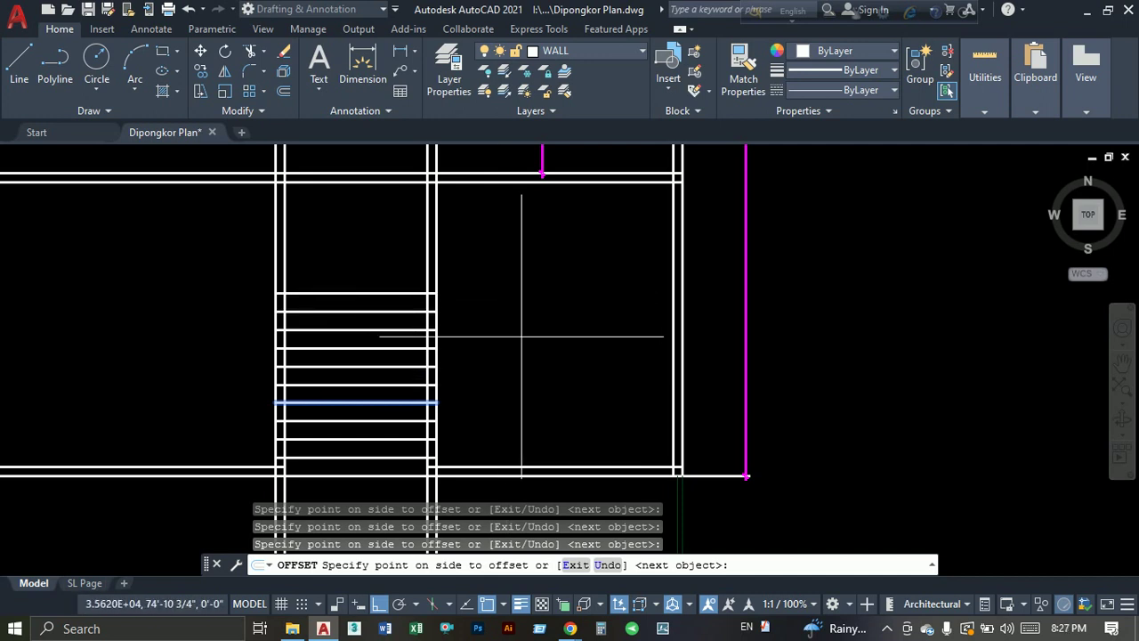
key(Escape)
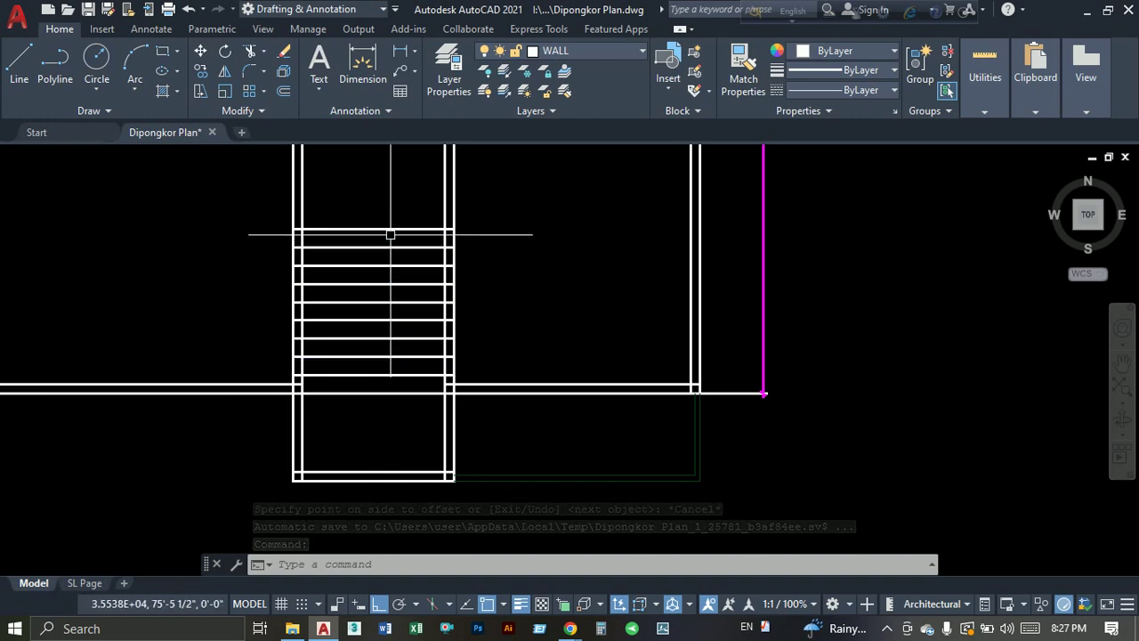
middle_drag(412, 332, 419, 419)
scroll(419, 419, down, 2)
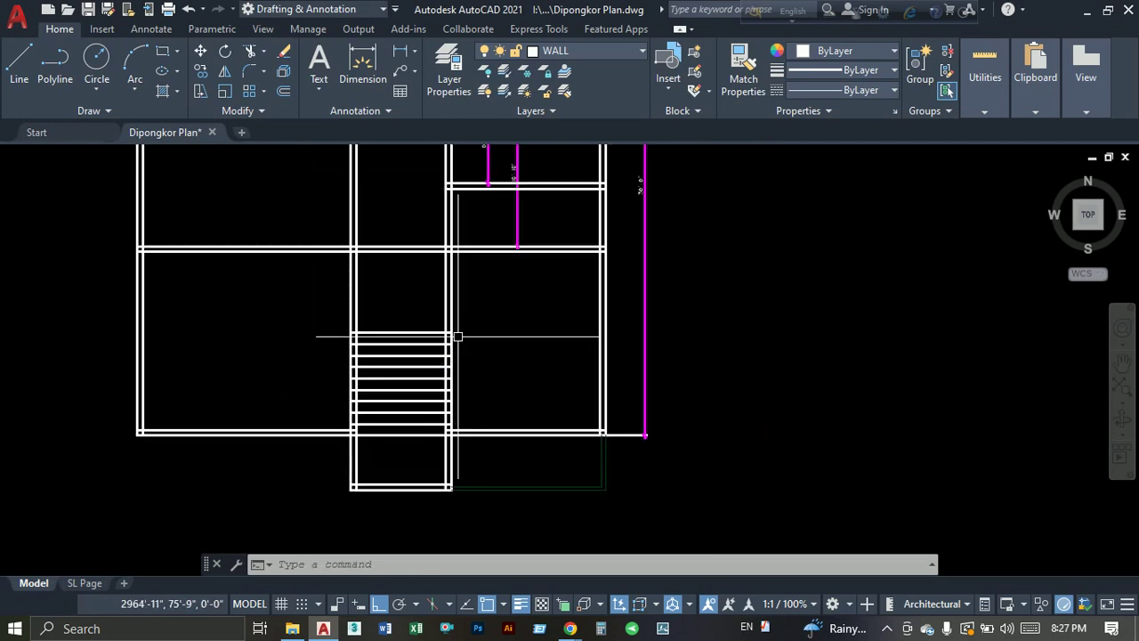
scroll(457, 333, down, 2)
scroll(463, 394, up, 3)
scroll(394, 368, up, 3)
scroll(410, 354, down, 2)
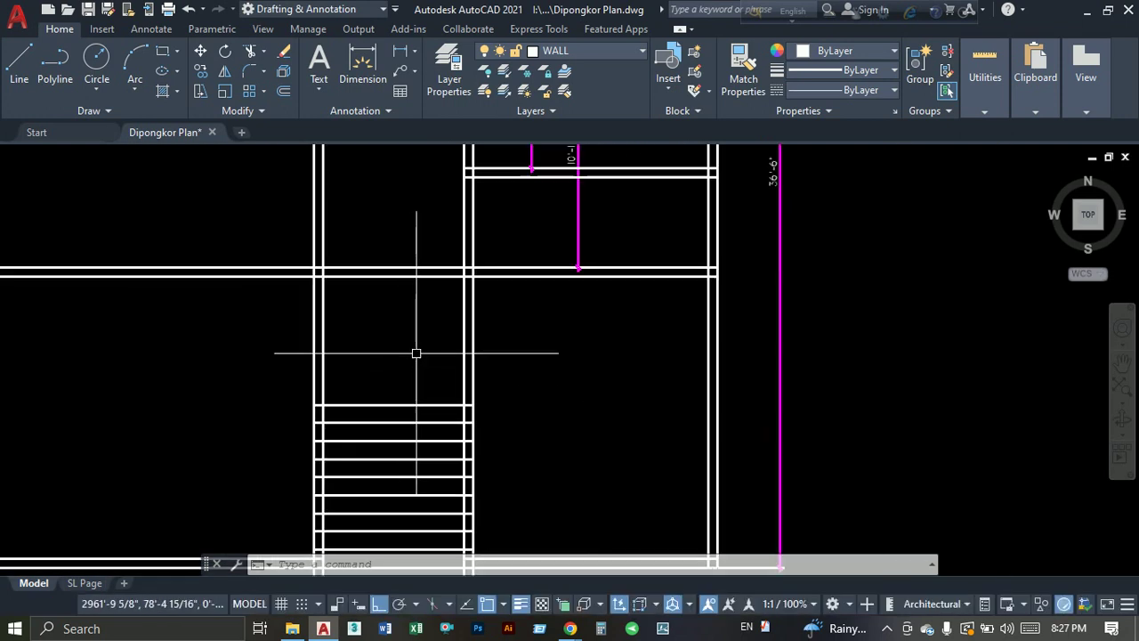
middle_drag(405, 372, 364, 399)
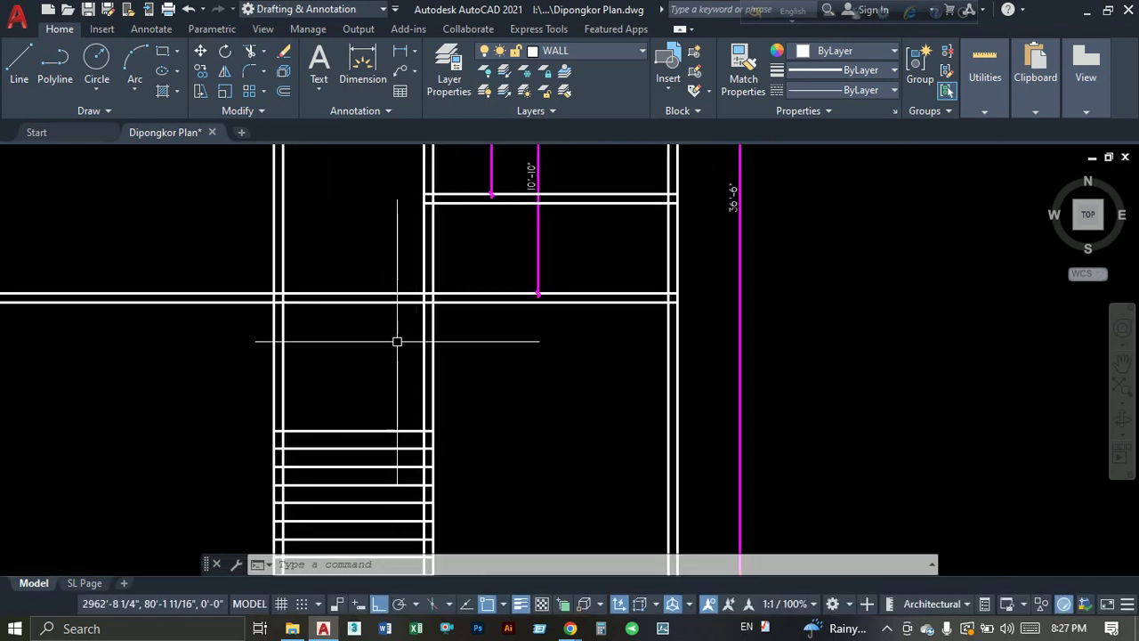
scroll(459, 435, down, 2)
scroll(523, 226, up, 2)
scroll(421, 393, down, 2)
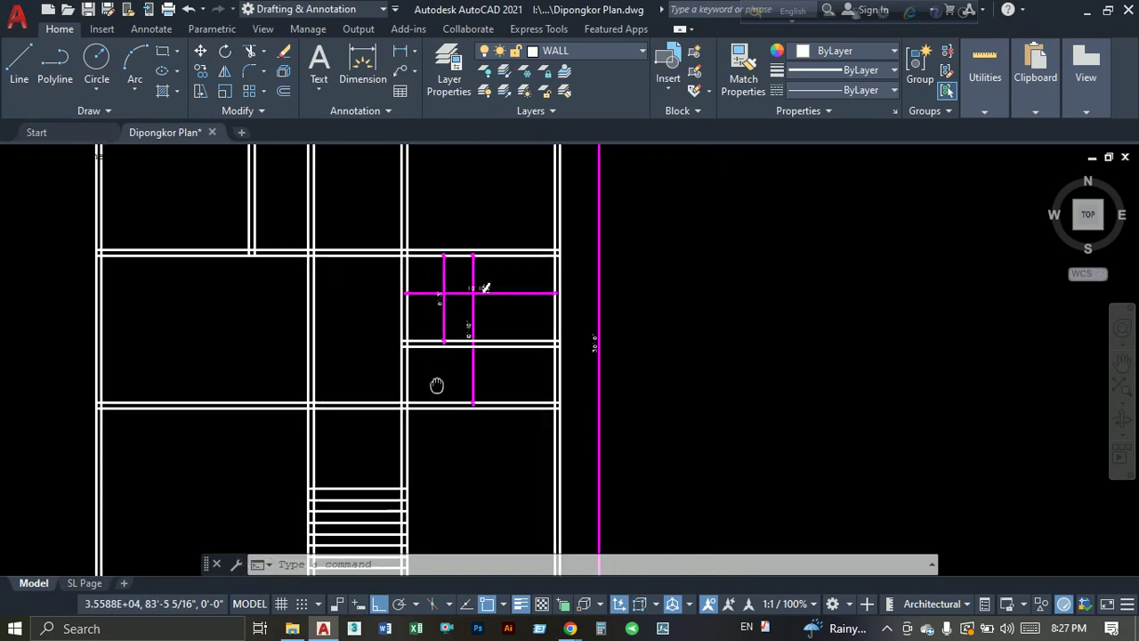
scroll(437, 386, up, 1)
middle_drag(437, 386, 521, 470)
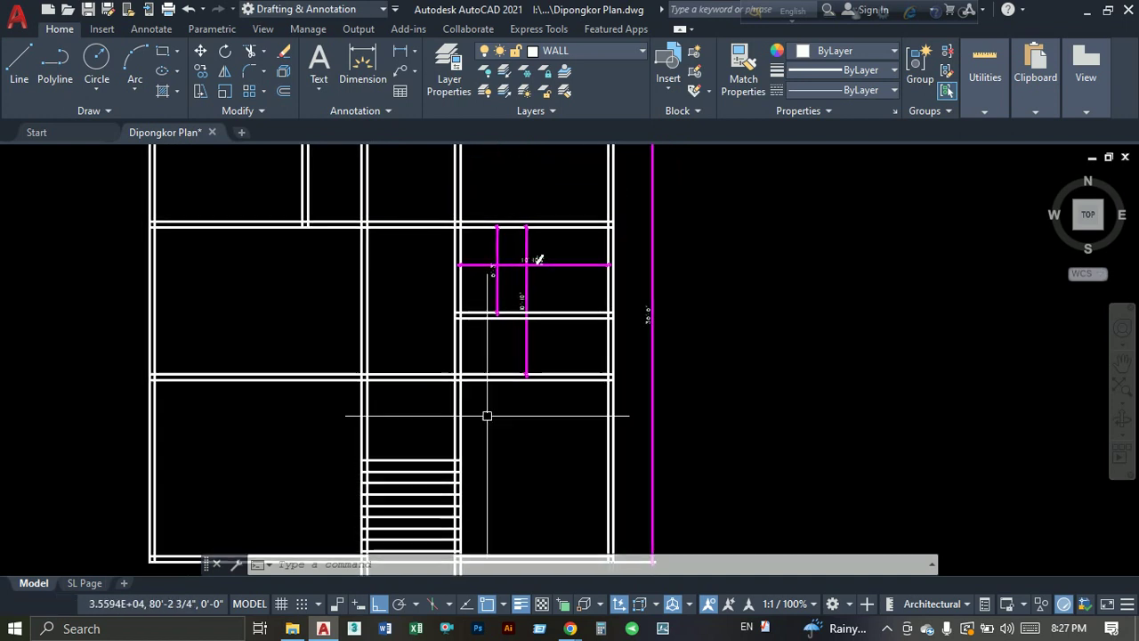
middle_drag(488, 300, 515, 267)
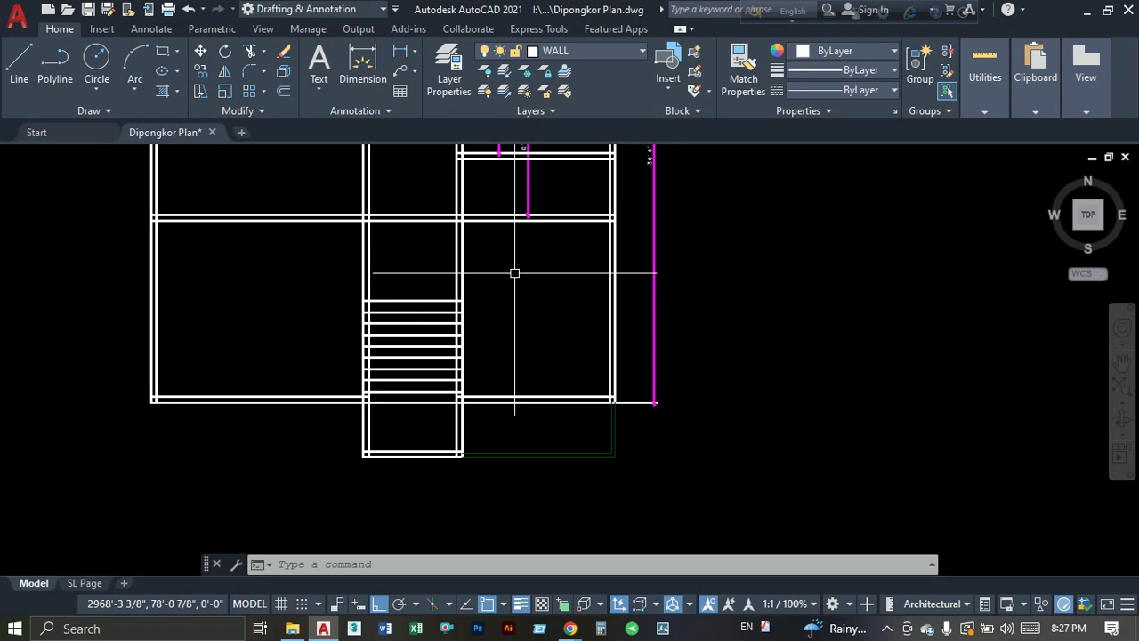
Add the 13'-0" vertical dimension between the room's top and bottom walls.
click(387, 88)
click(405, 62)
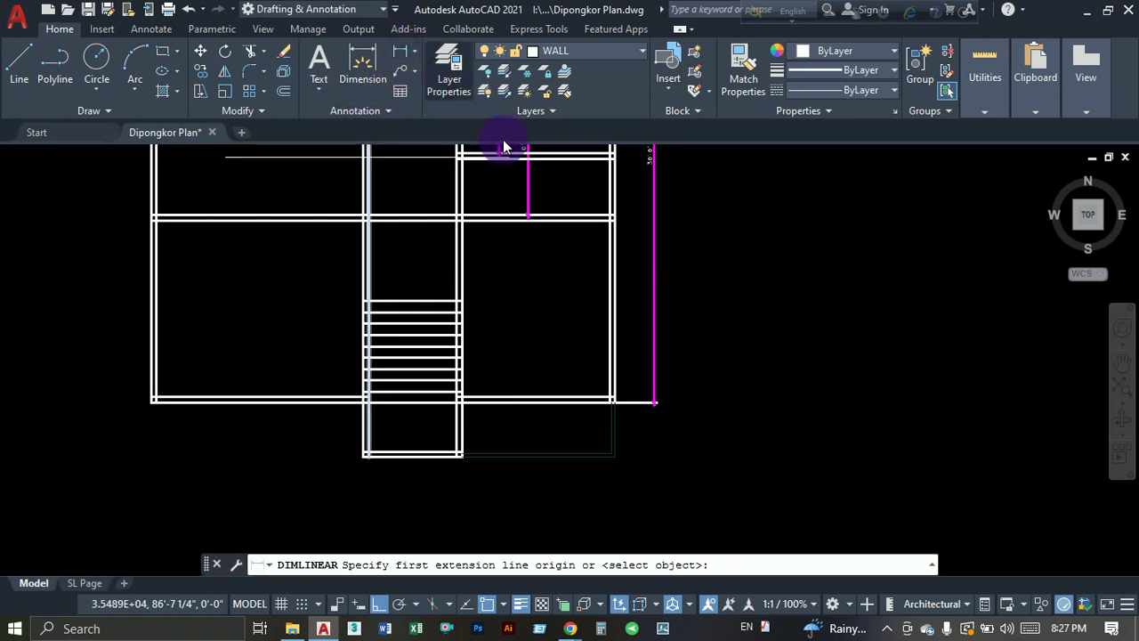
click(565, 222)
click(565, 400)
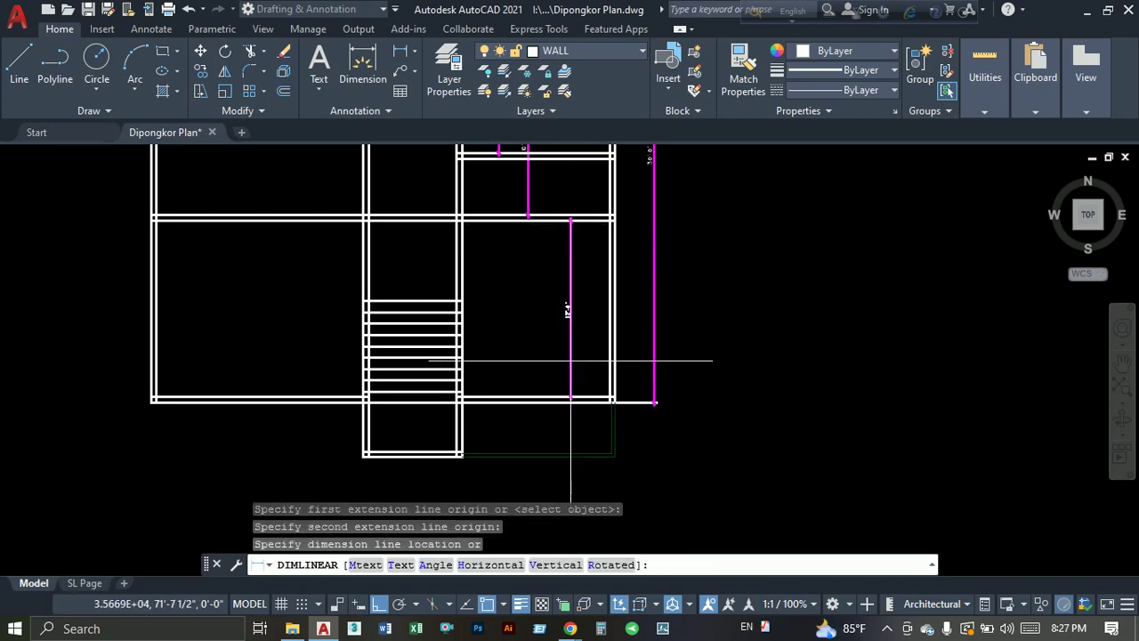
click(565, 347)
scroll(516, 315, up, 2)
Add the 10'-10 1/2" horizontal dimension between the room's left and right walls.
key(Return)
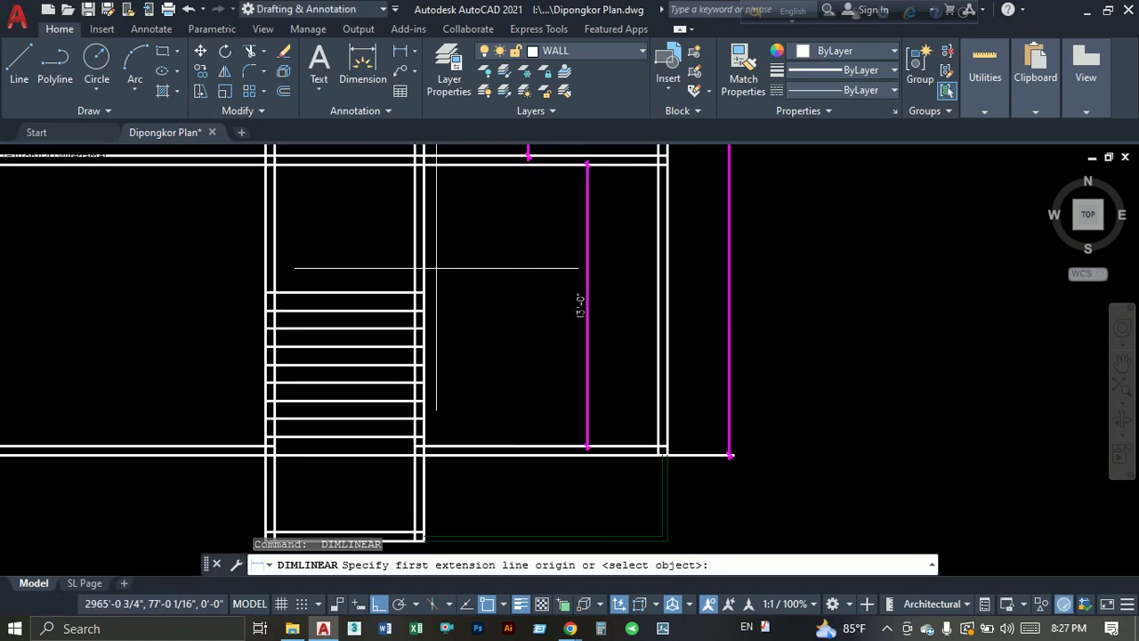
click(425, 257)
click(660, 257)
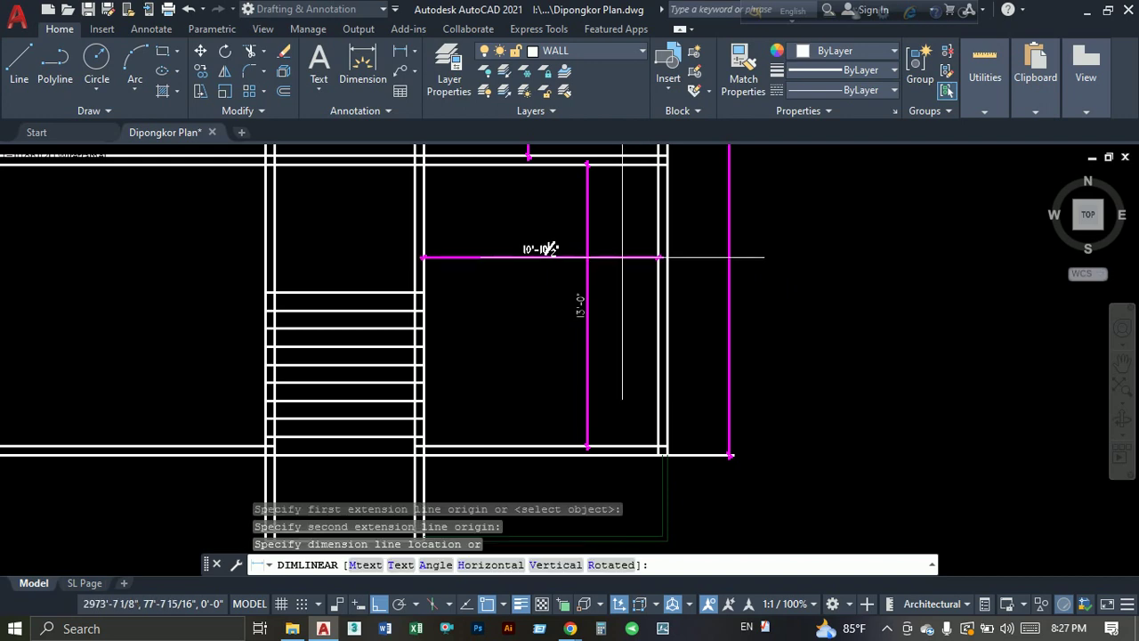
click(547, 257)
scroll(534, 307, up, 2)
scroll(460, 288, down, 5)
scroll(564, 389, up, 2)
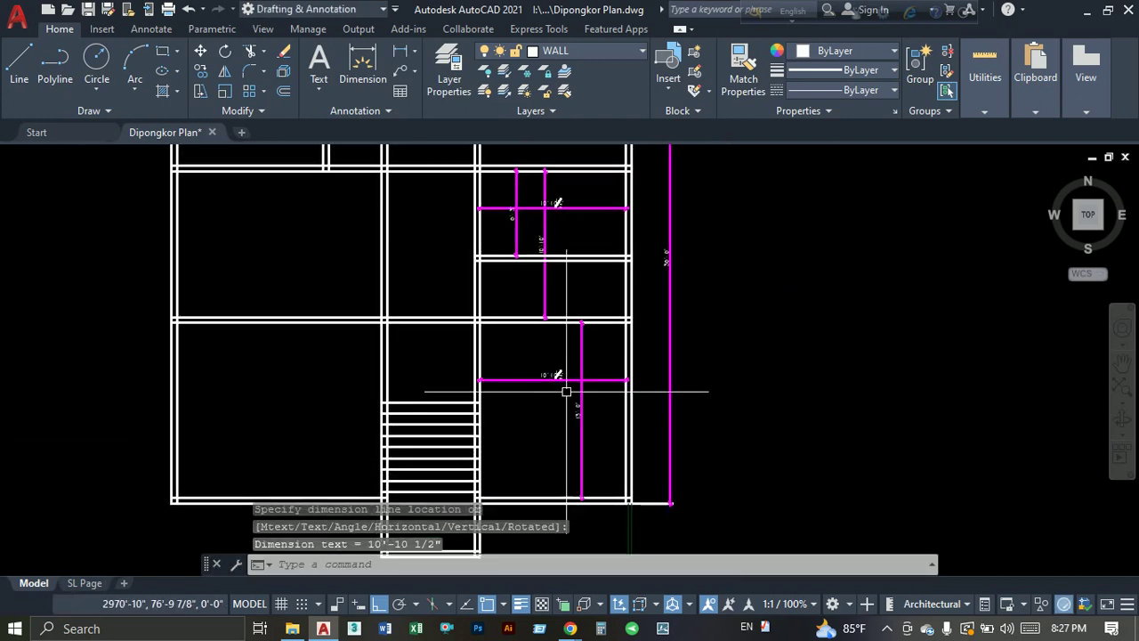
scroll(530, 372, up, 5)
scroll(480, 335, down, 5)
Pan and zoom around the plan to review the new magenta dimensions and stair walls.
middle_drag(478, 325, 501, 211)
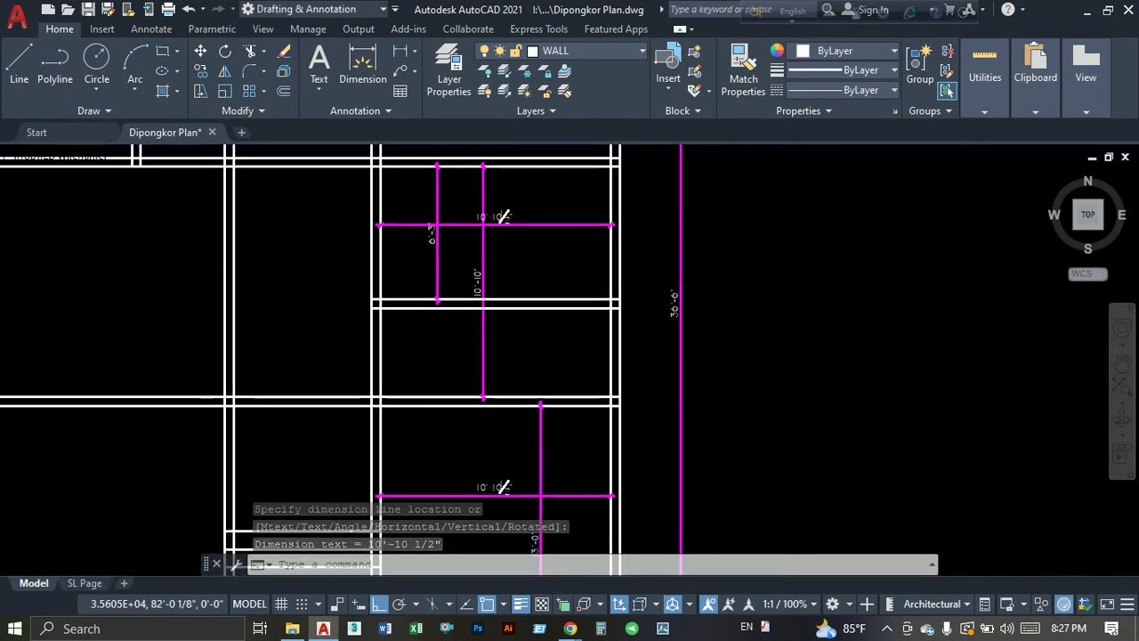
middle_drag(449, 259, 452, 359)
scroll(418, 348, down, 4)
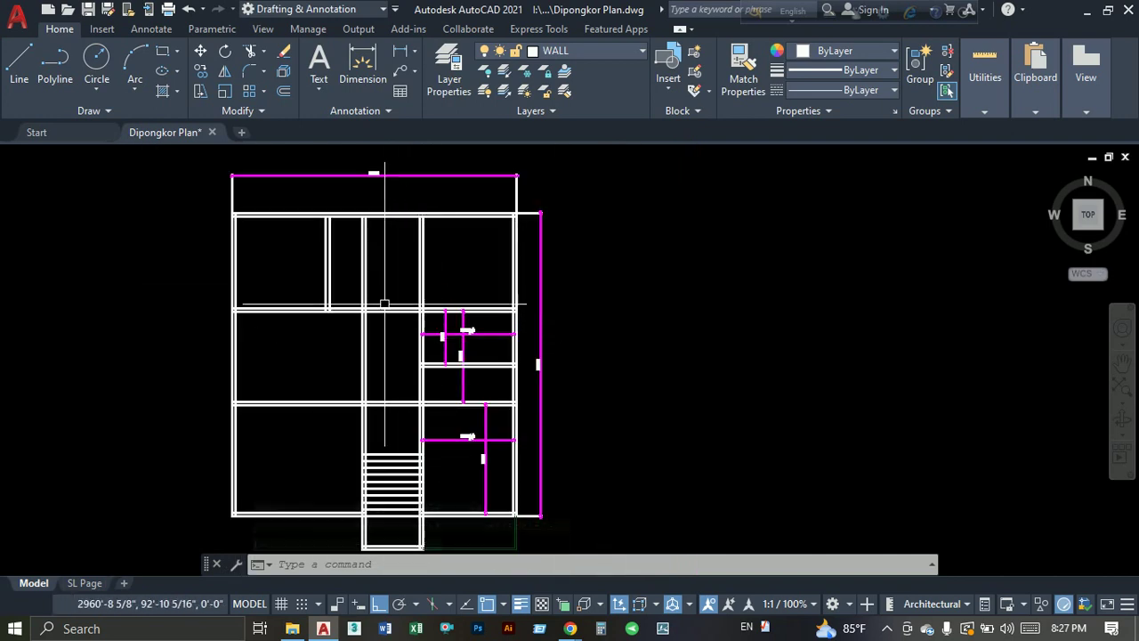
scroll(376, 394, up, 2)
scroll(411, 262, up, 1)
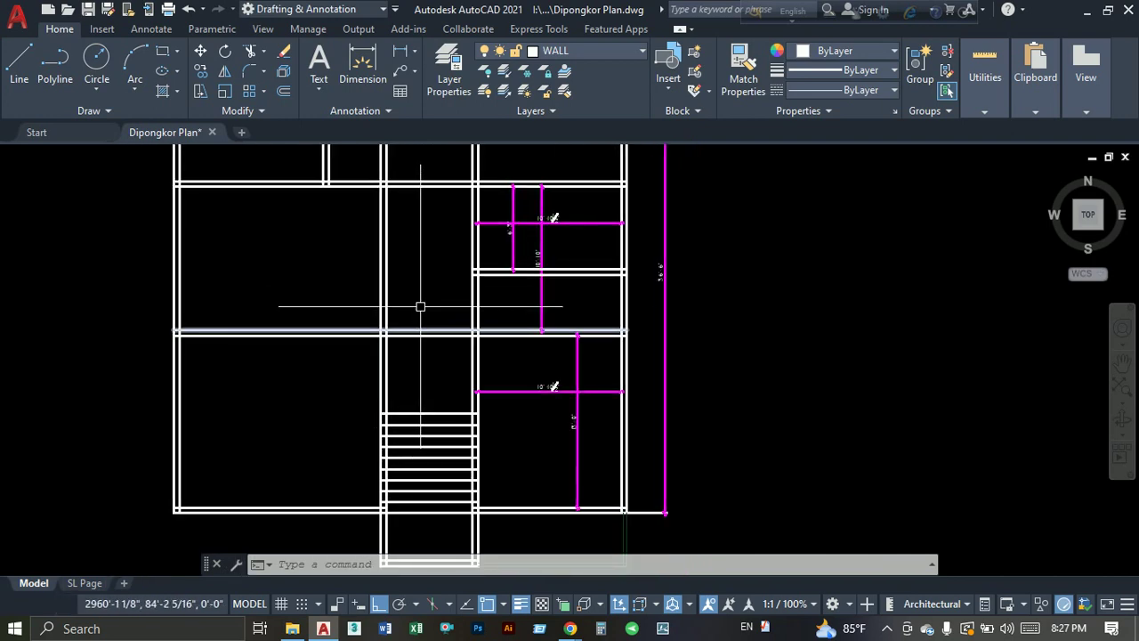
middle_drag(420, 306, 340, 327)
scroll(486, 353, up, 3)
scroll(485, 328, down, 5)
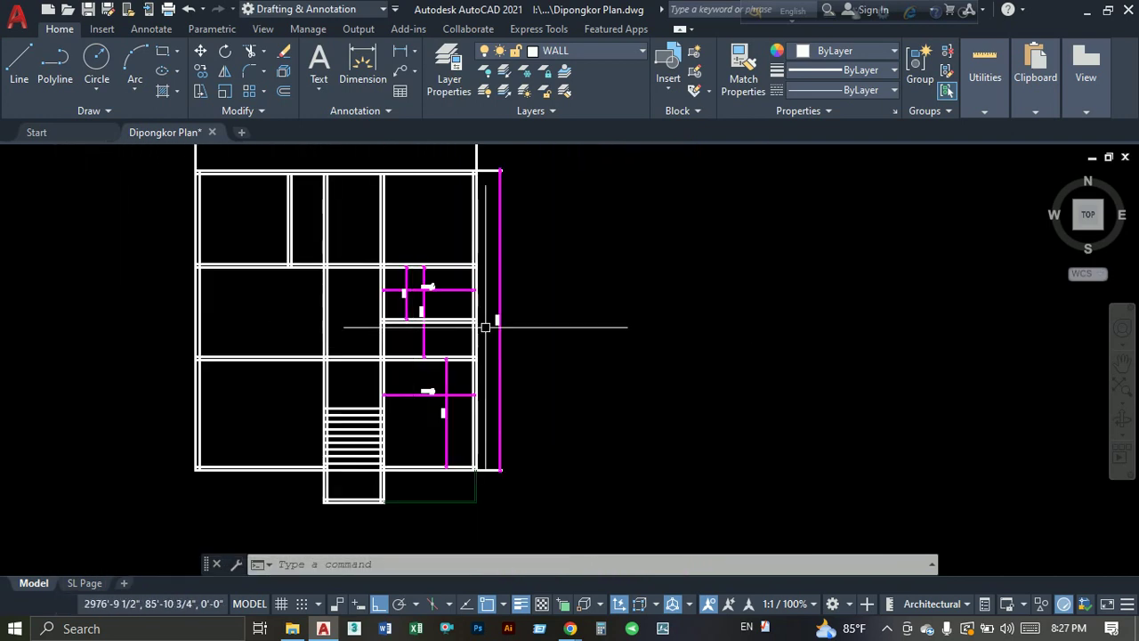
scroll(414, 303, up, 5)
scroll(338, 377, down, 2)
middle_drag(338, 377, 333, 388)
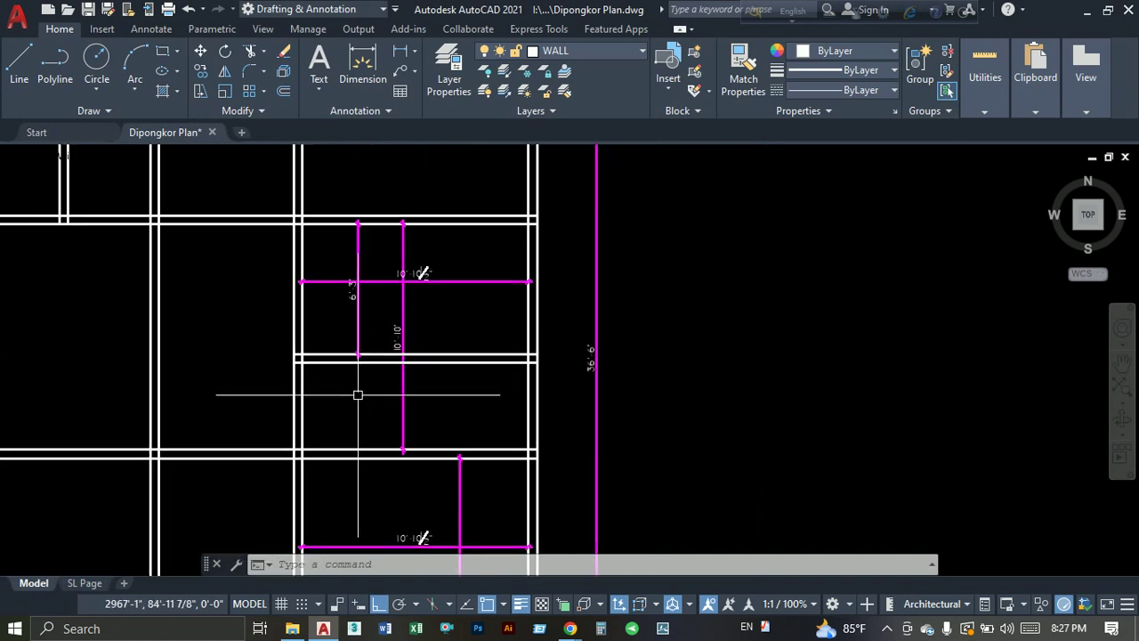
mouse_move(358, 394)
middle_down()
mouse_move(463, 295)
mouse_move(443, 320)
middle_up()
Copy the stair's side wall lines 45 units across to mark the opening.
click(413, 323)
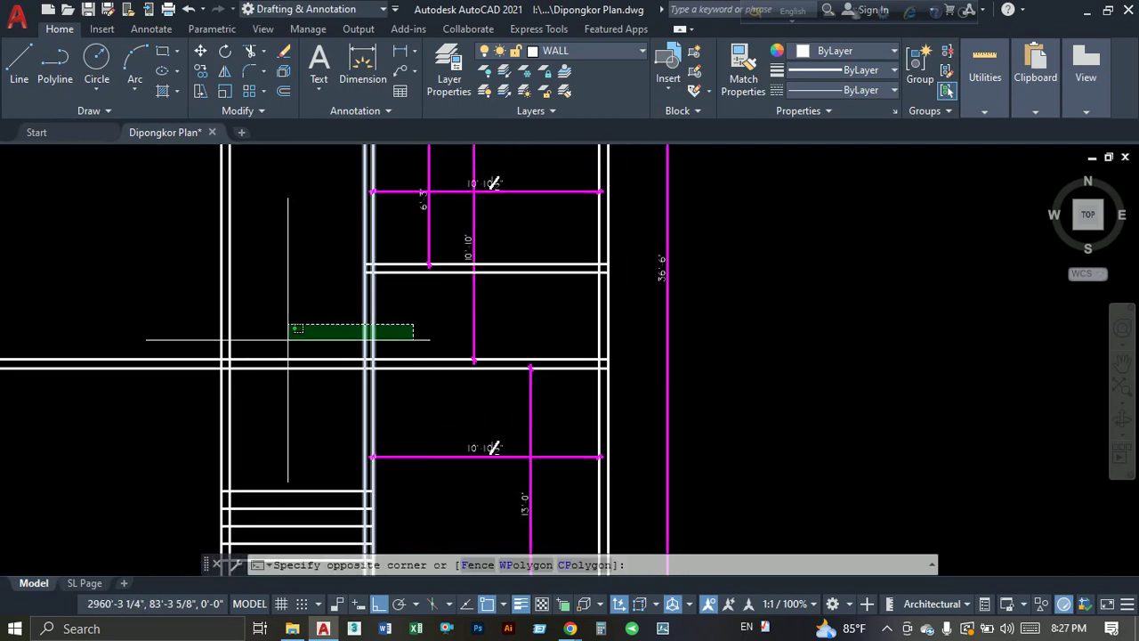
click(305, 331)
click(229, 88)
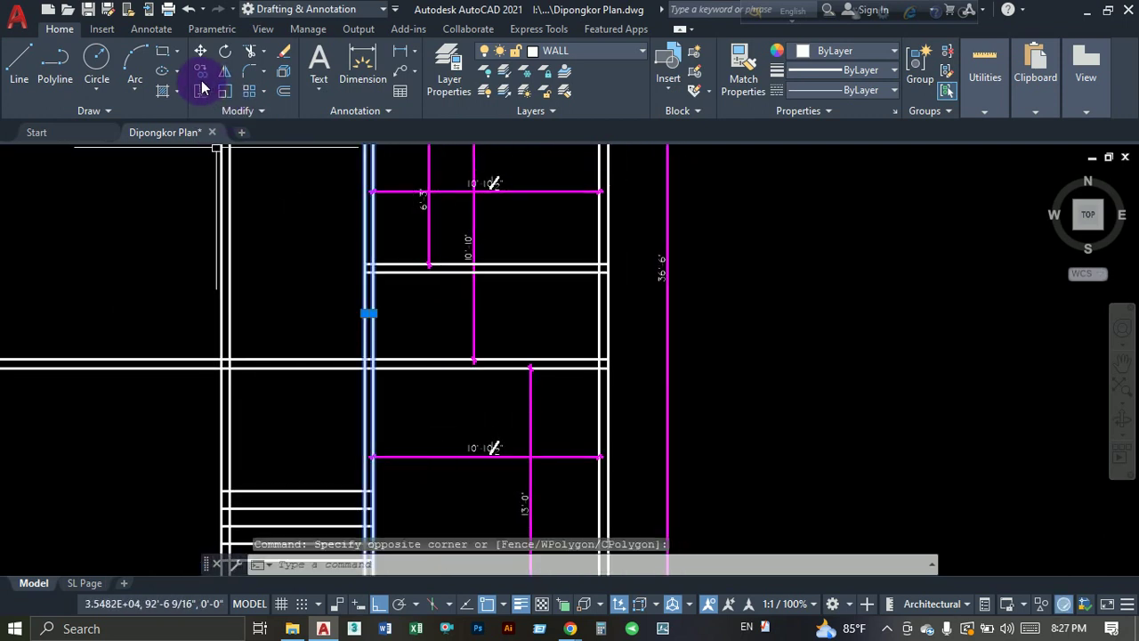
click(756, 349)
text(45)
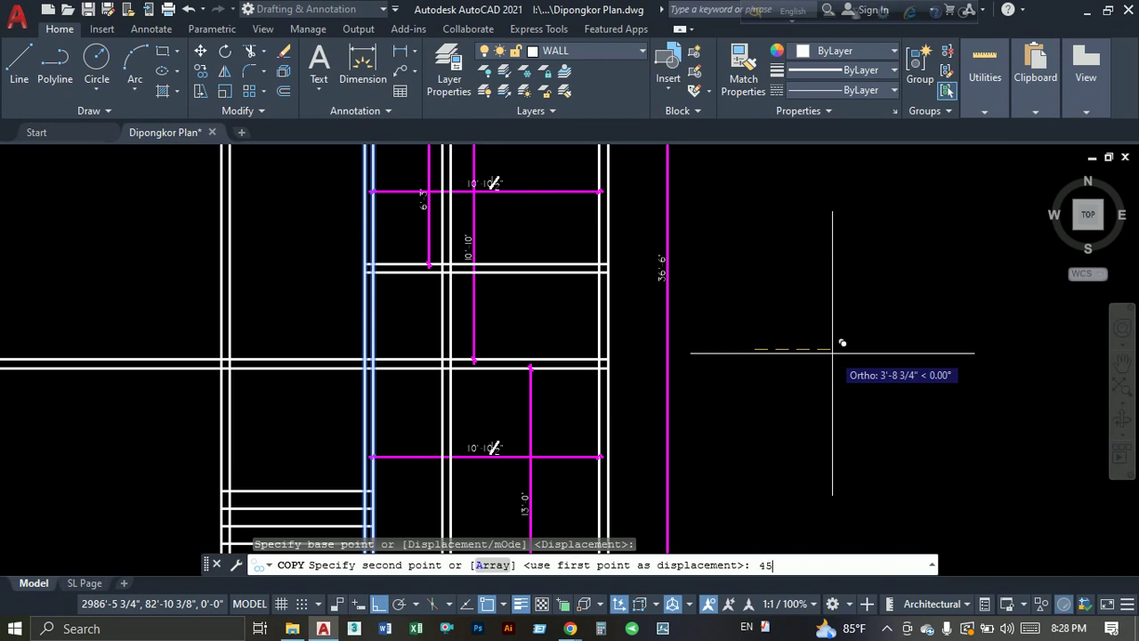
key(Return)
key(Escape)
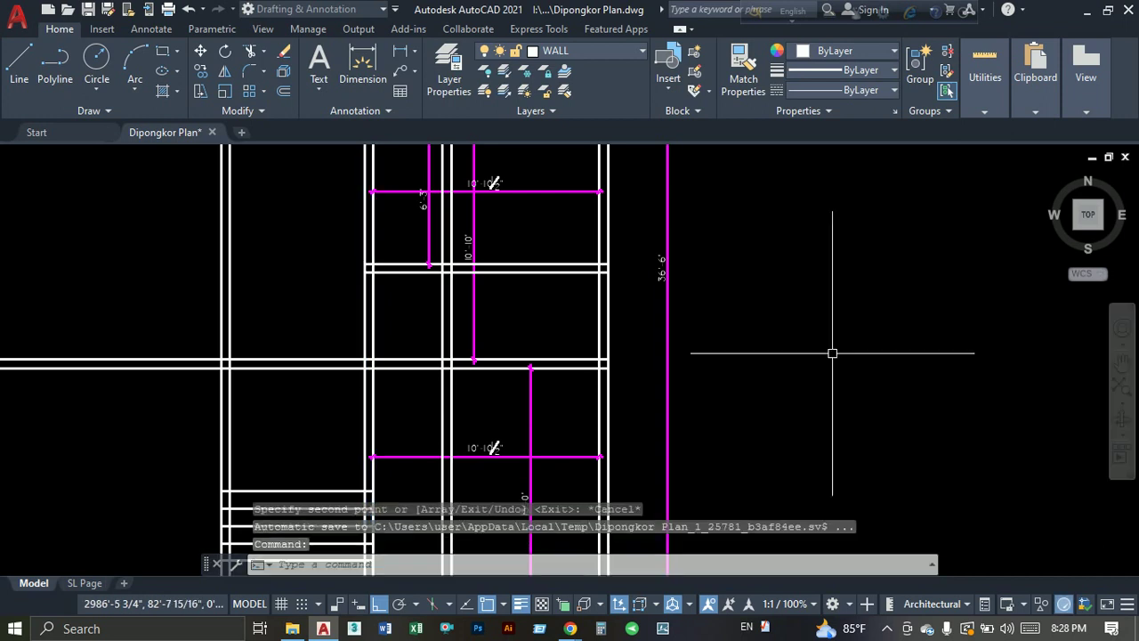
scroll(436, 388, up, 2)
scroll(436, 387, up, 1)
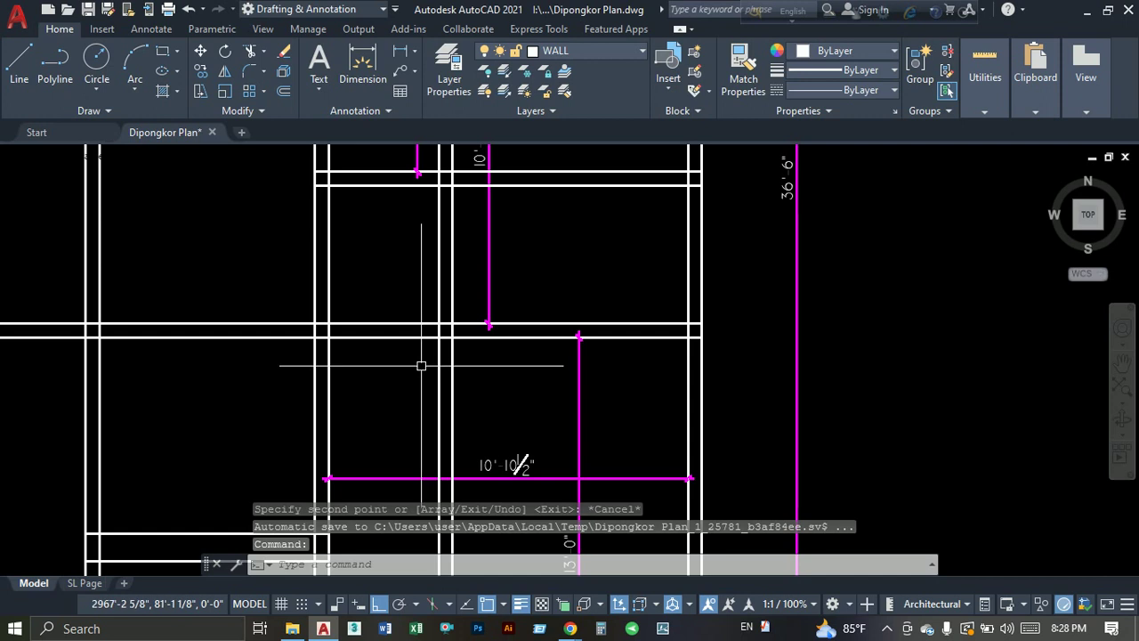
Trim the horizontal wall lines inside the new opening with TR.
text(tr)
key(Return)
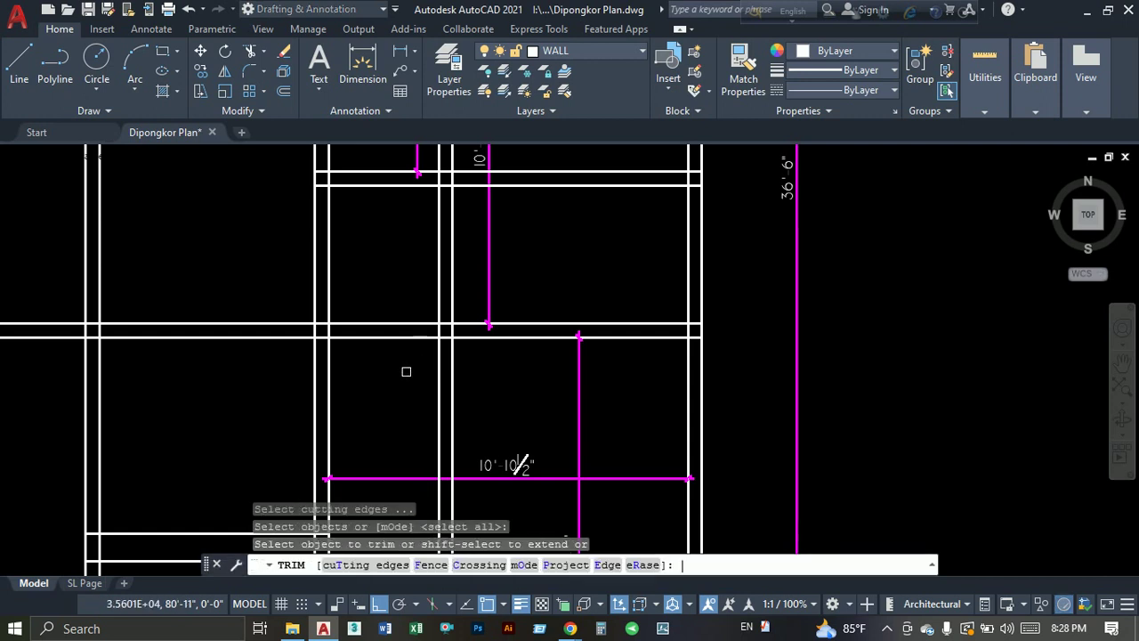
click(388, 278)
click(389, 373)
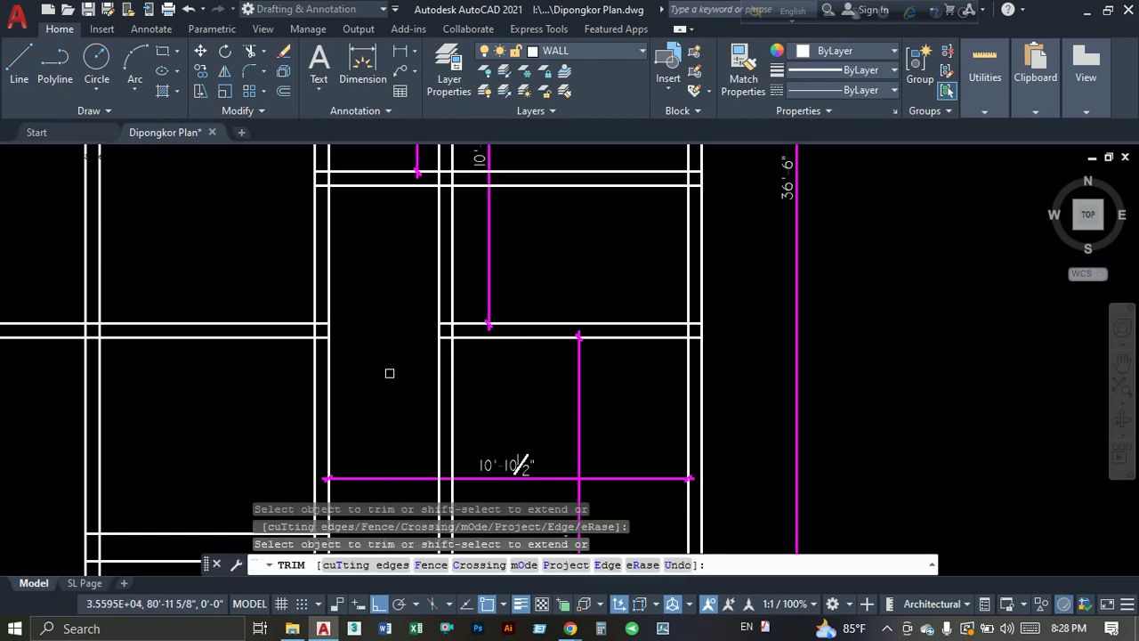
middle_drag(364, 255, 386, 318)
click(378, 290)
click(309, 312)
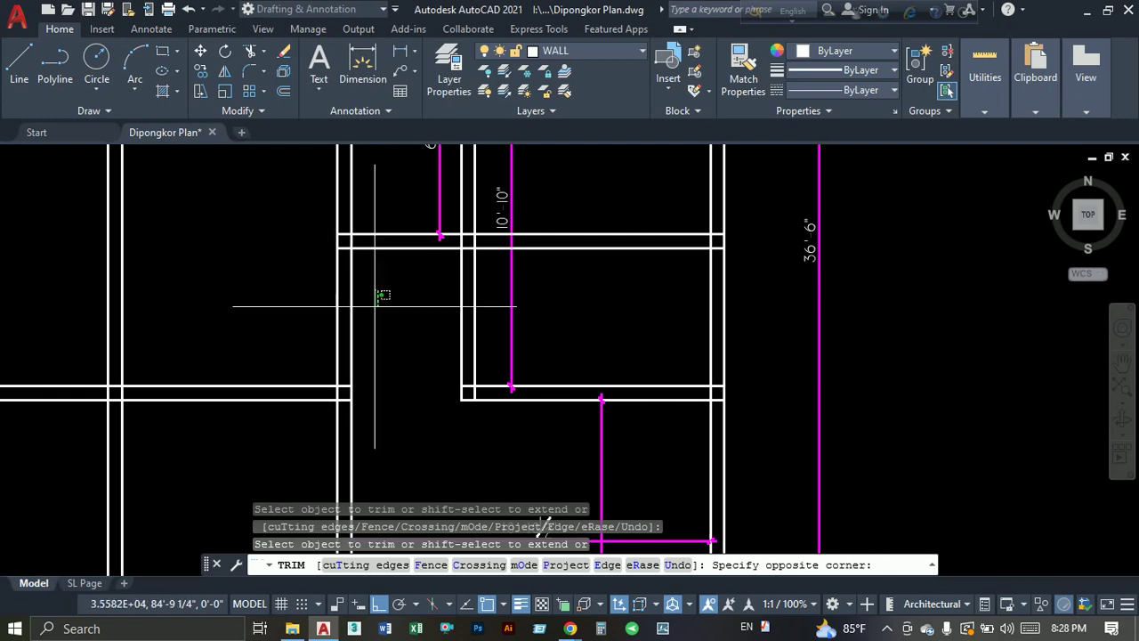
key(Escape)
Pan to the neighbouring walls, start another trim, then cancel it.
middle_drag(300, 335, 452, 299)
key(Return)
key(Return)
click(336, 282)
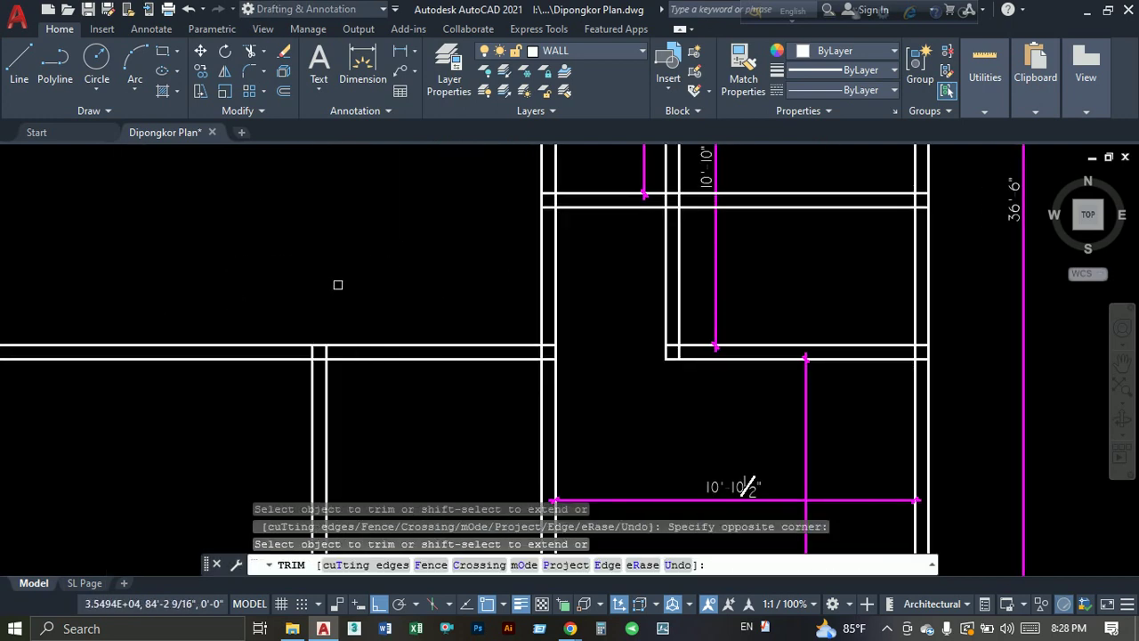
key(Escape)
middle_drag(336, 282, 172, 300)
Offset the horizontal wall line upward to create a new wall line.
text(o)
key(Return)
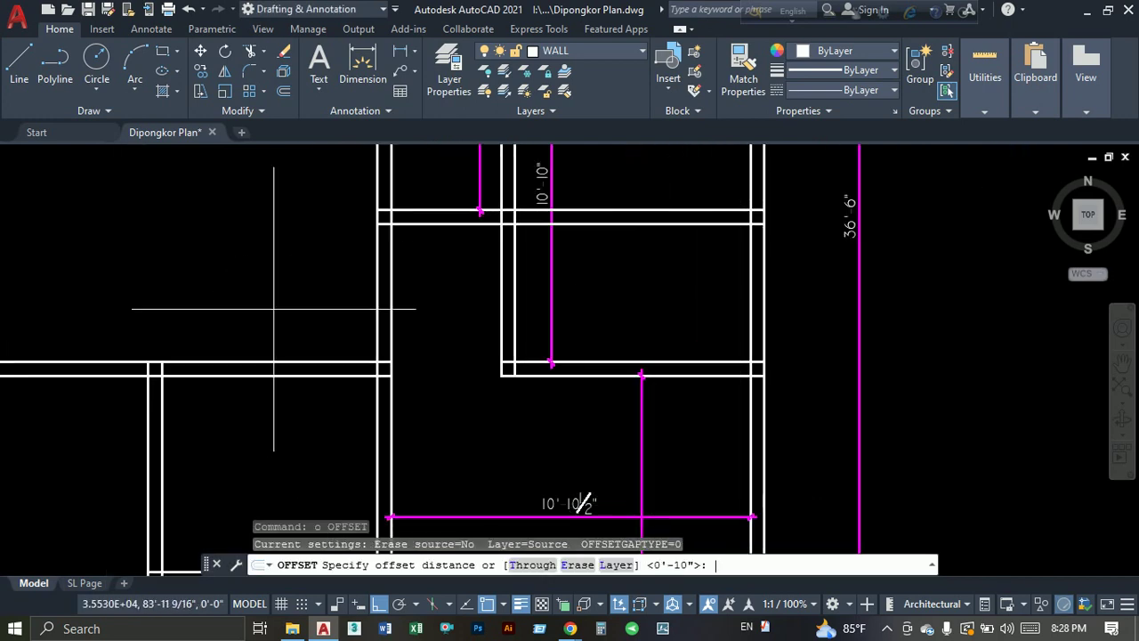
text(40)
key(Return)
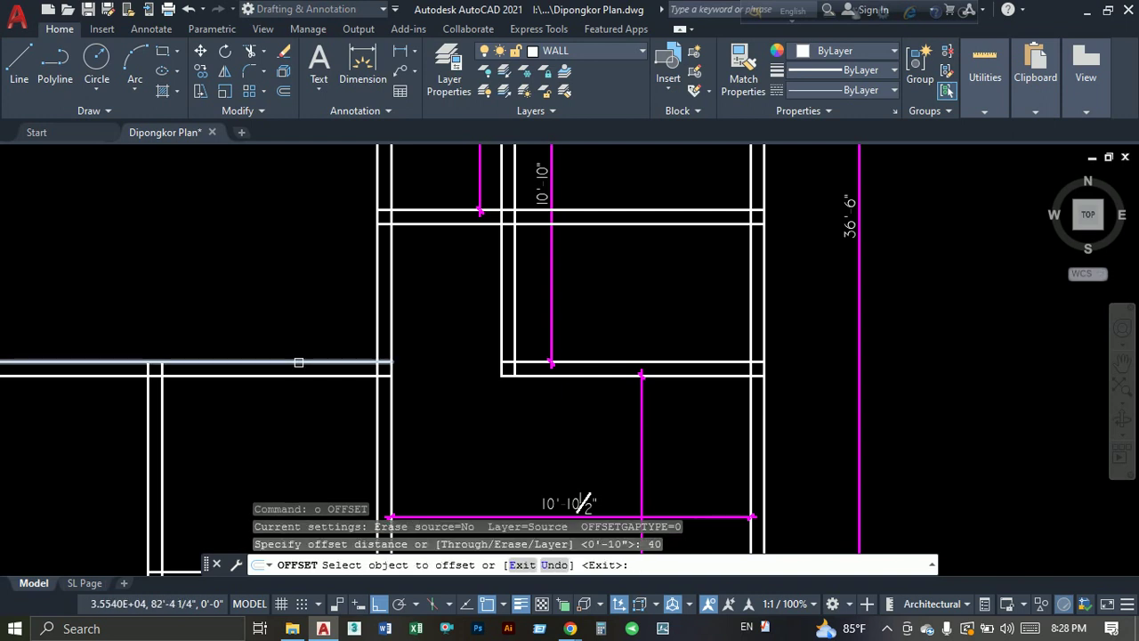
click(298, 362)
click(318, 273)
key(Escape)
text(tr)
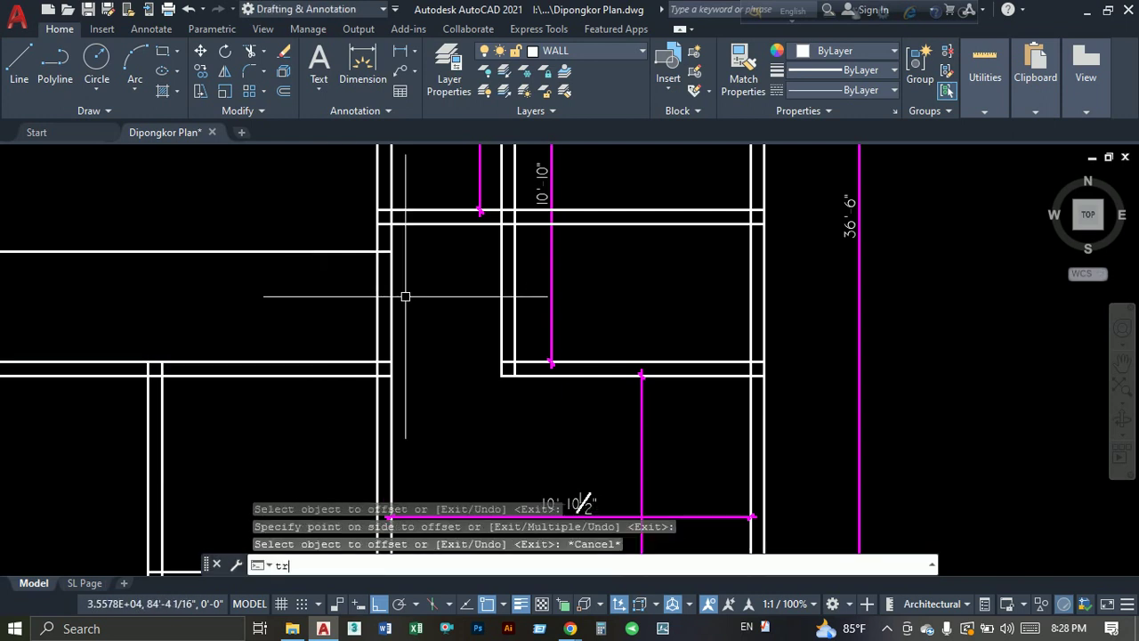
Trim away the overlapping wall lines beside the stair with a crossing selection.
key(Return)
key(Return)
mouse_move(414, 362)
mouse_down()
mouse_move(202, 255)
mouse_move(271, 275)
mouse_up()
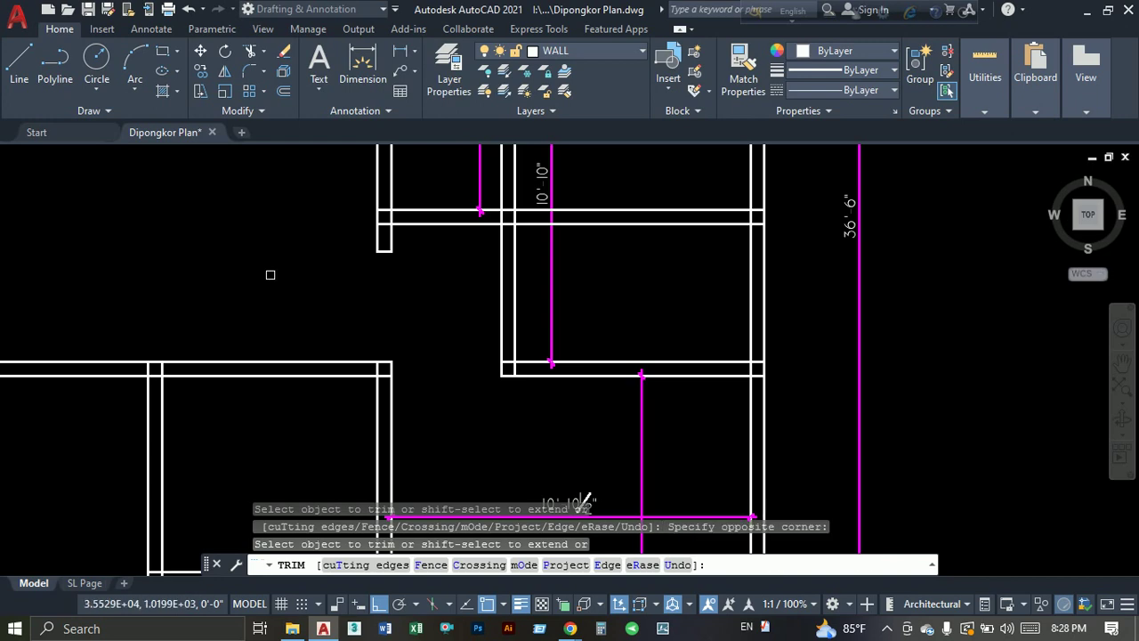
key(Escape)
scroll(458, 343, down, 2)
scroll(458, 342, down, 2)
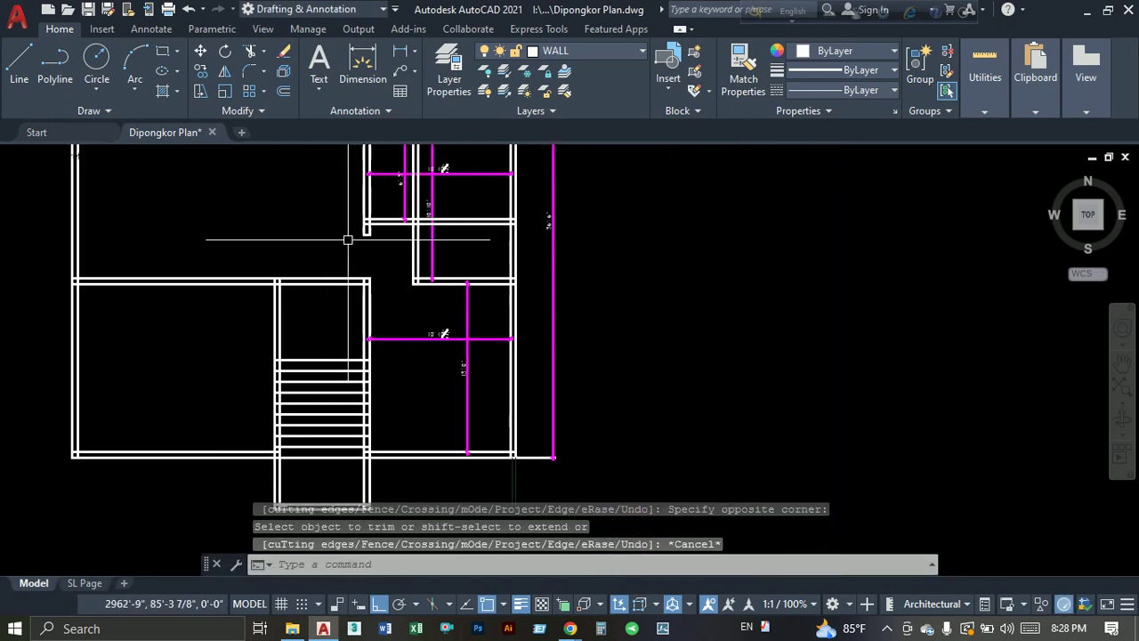
scroll(369, 318, up, 1)
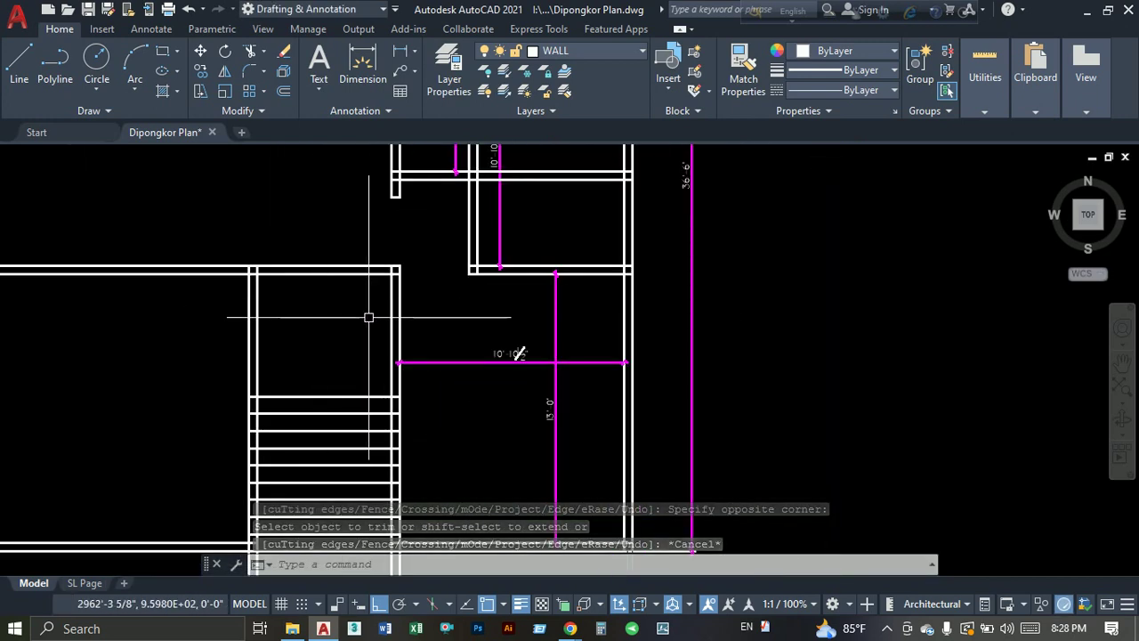
scroll(310, 344, up, 1)
scroll(265, 373, up, 1)
middle_drag(324, 293, 301, 399)
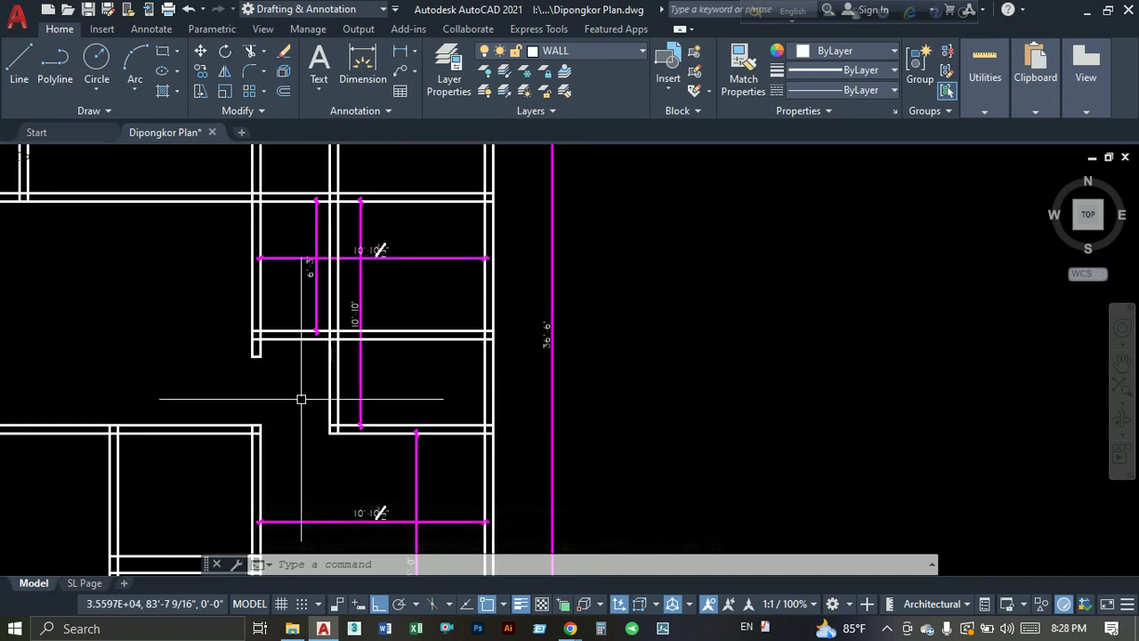
Trim the excess wall line using the room's wall as the cutting edge.
text(tr)
key(Return)
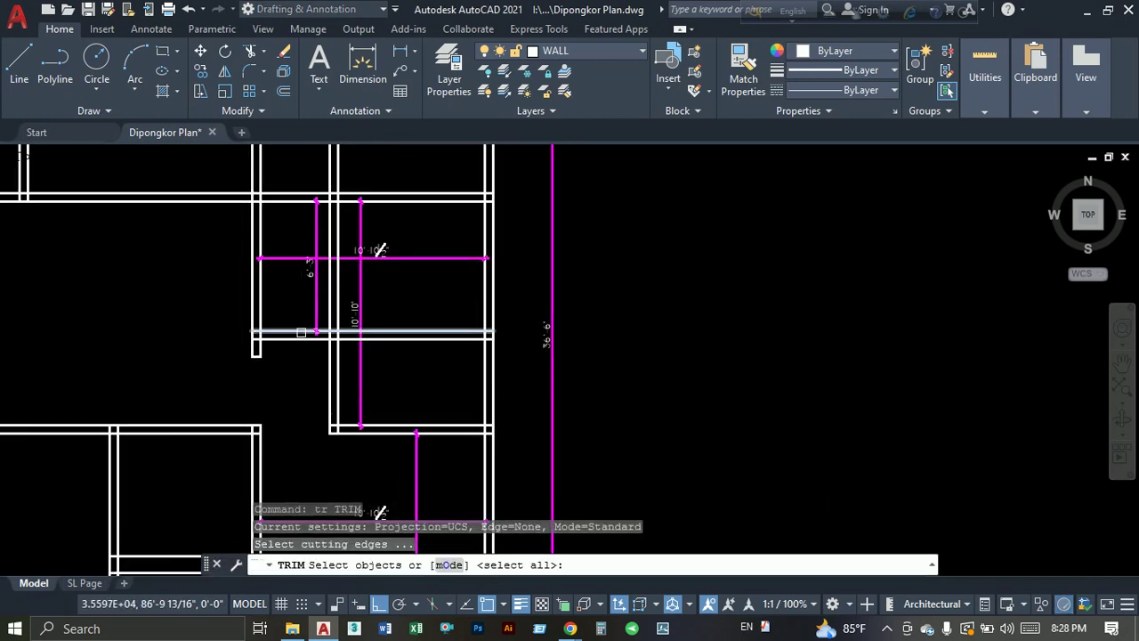
click(303, 331)
key(Return)
click(332, 296)
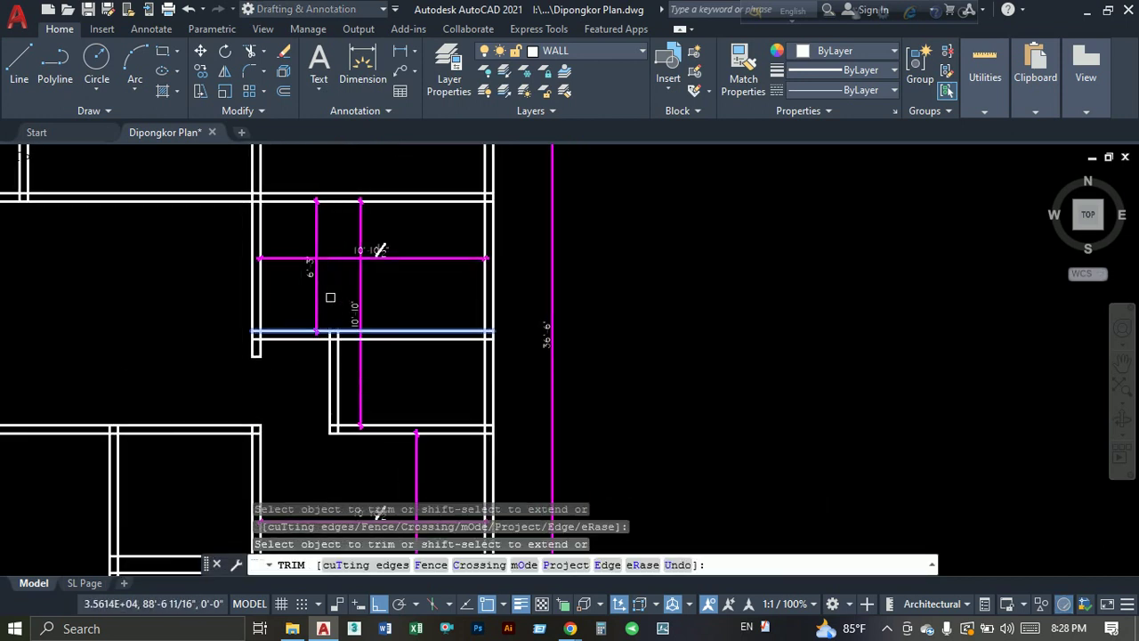
mouse_move(297, 433)
middle_down()
mouse_move(297, 368)
mouse_move(278, 307)
middle_up()
key(Escape)
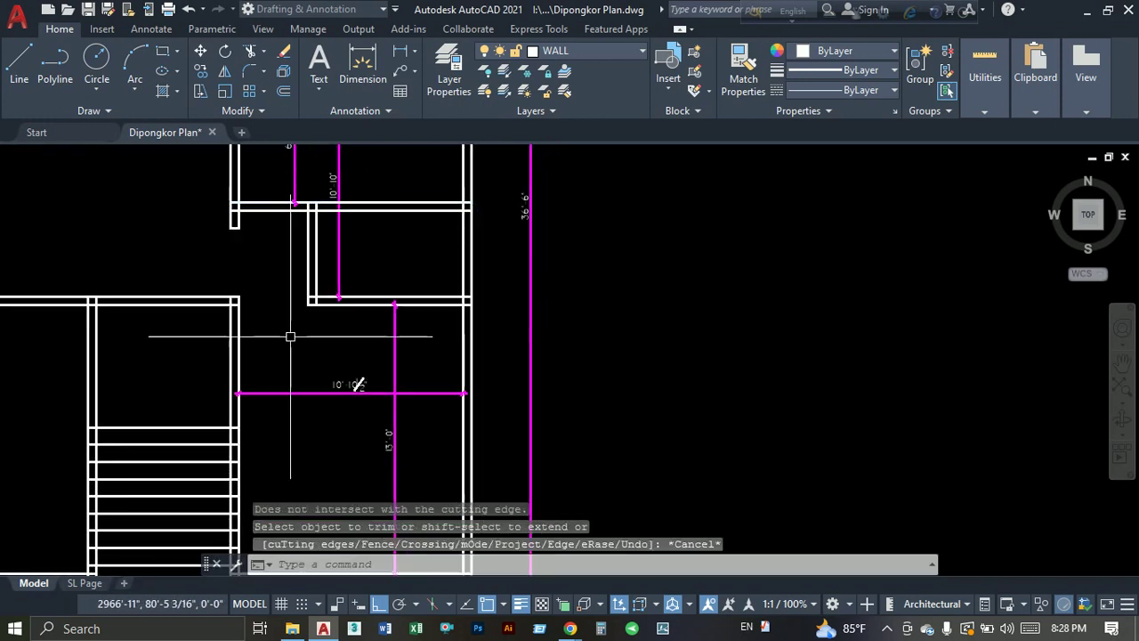
click(383, 59)
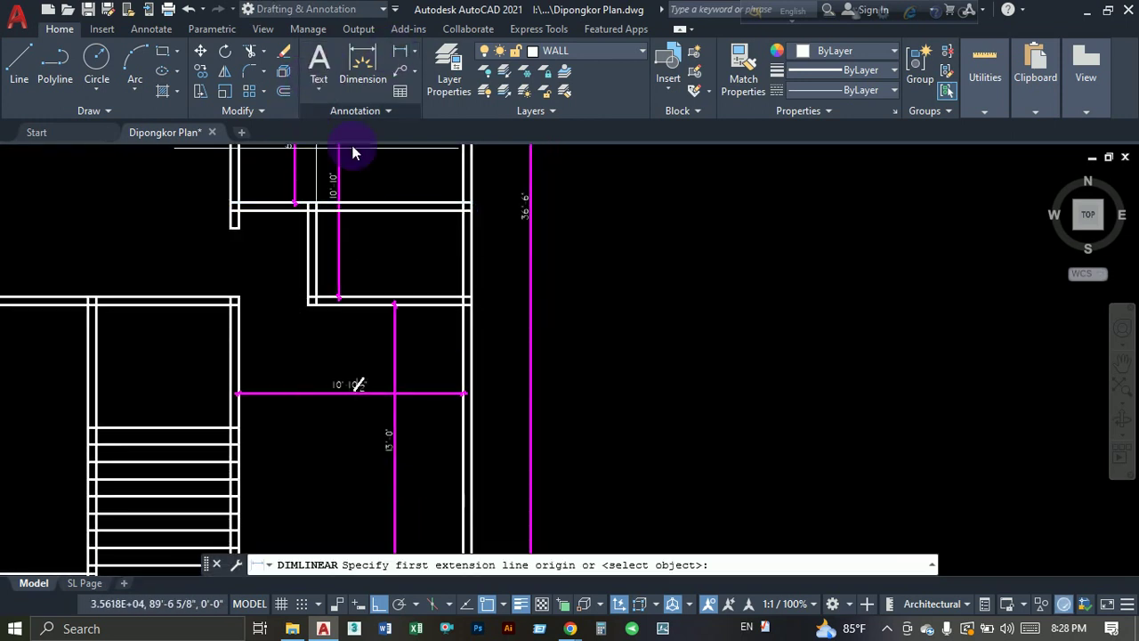
Dimension the small room's width, showing 7'-1 1/2".
click(317, 253)
click(461, 254)
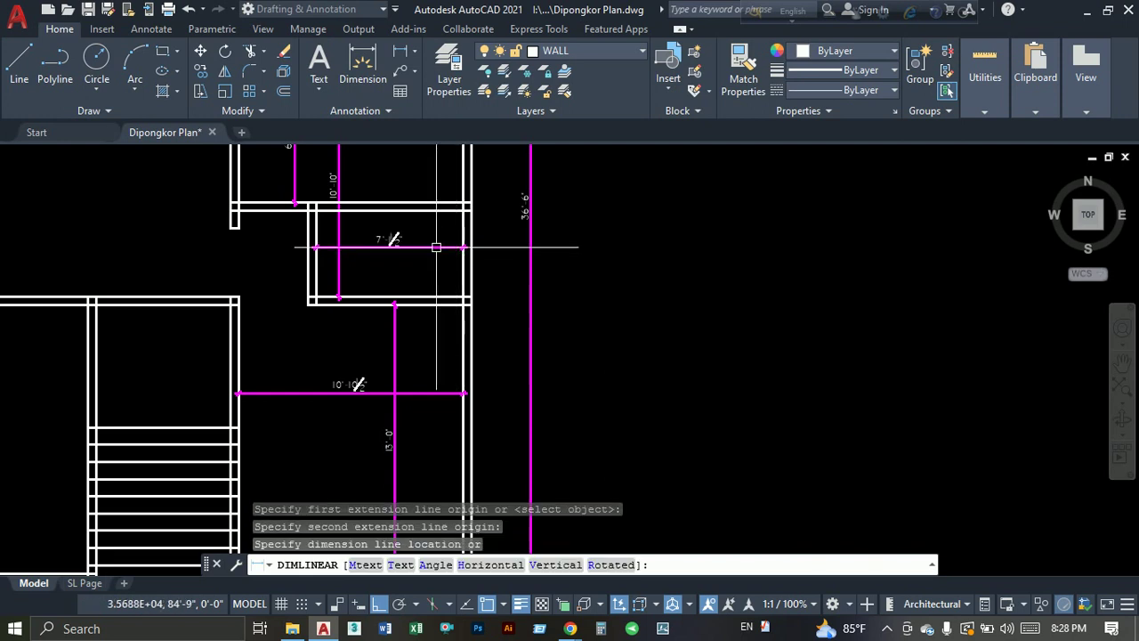
click(374, 246)
scroll(374, 245, up, 2)
scroll(374, 246, down, 2)
middle_drag(370, 243, 367, 267)
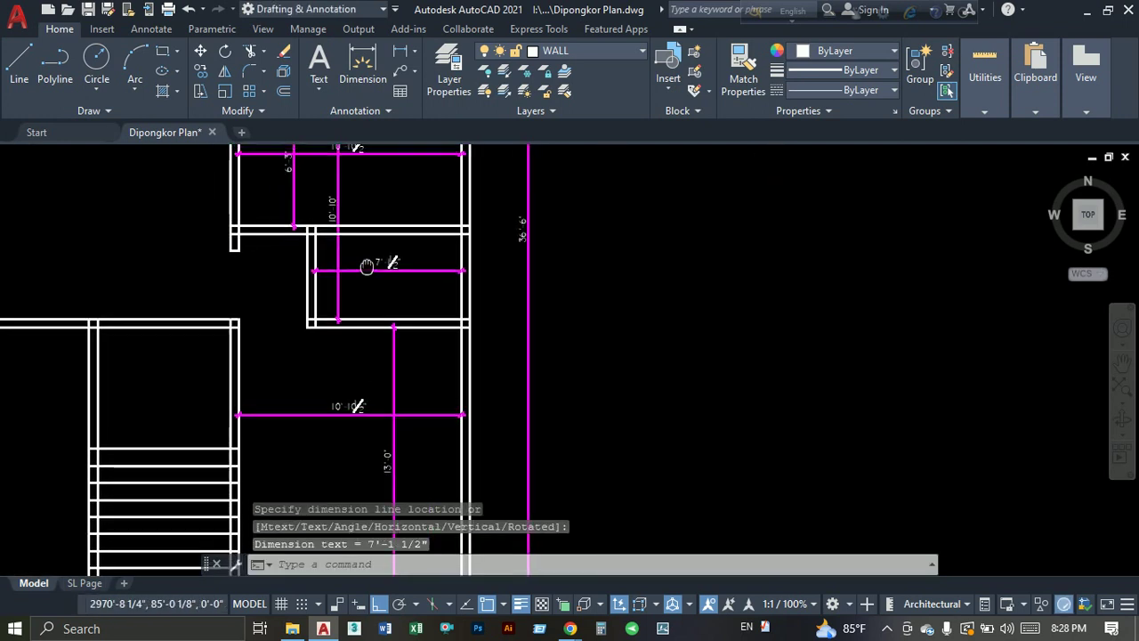
scroll(315, 212, up, 2)
Stretch the room's left walls 7.5 inward so the room is 6'-6" wide.
click(317, 203)
click(267, 411)
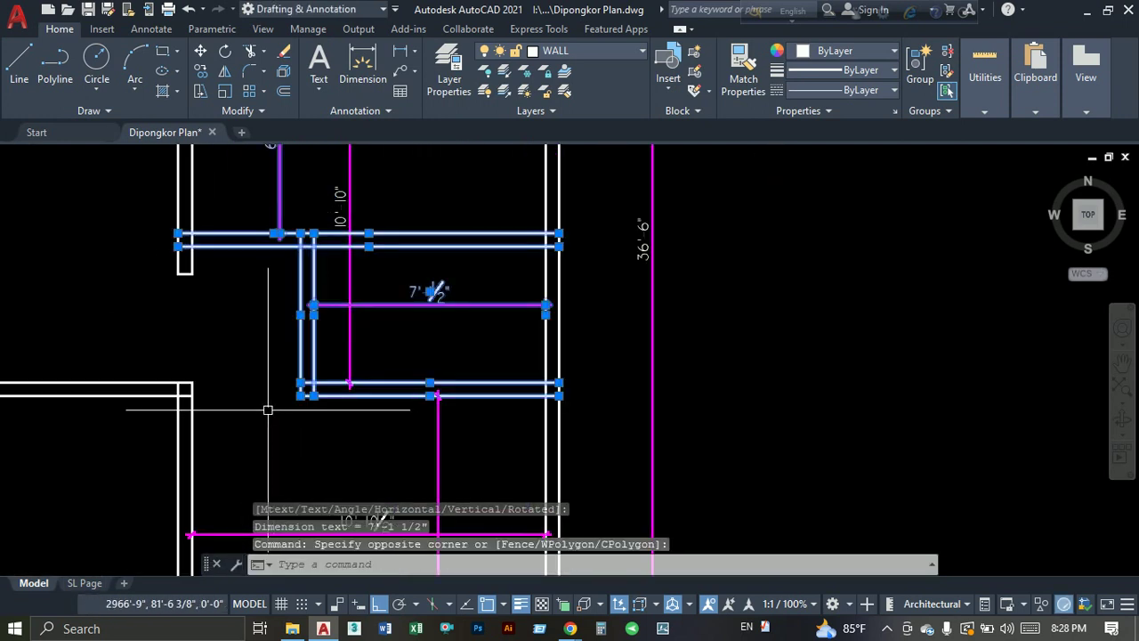
text(s)
key(Return)
scroll(247, 331, up, 2)
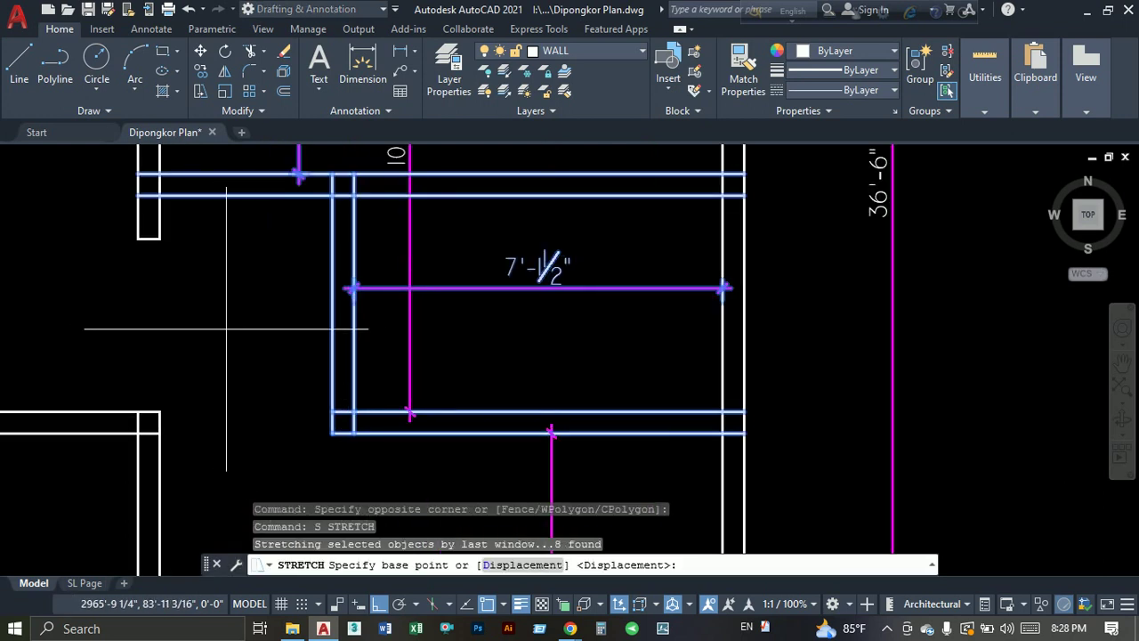
click(214, 325)
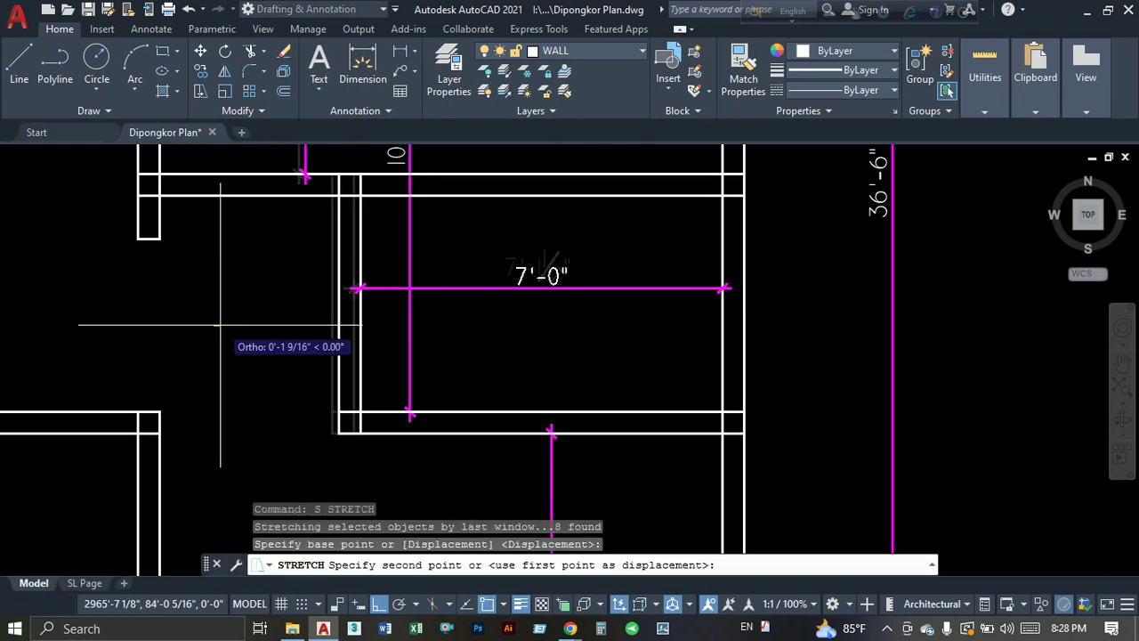
text(7.5)
key(Return)
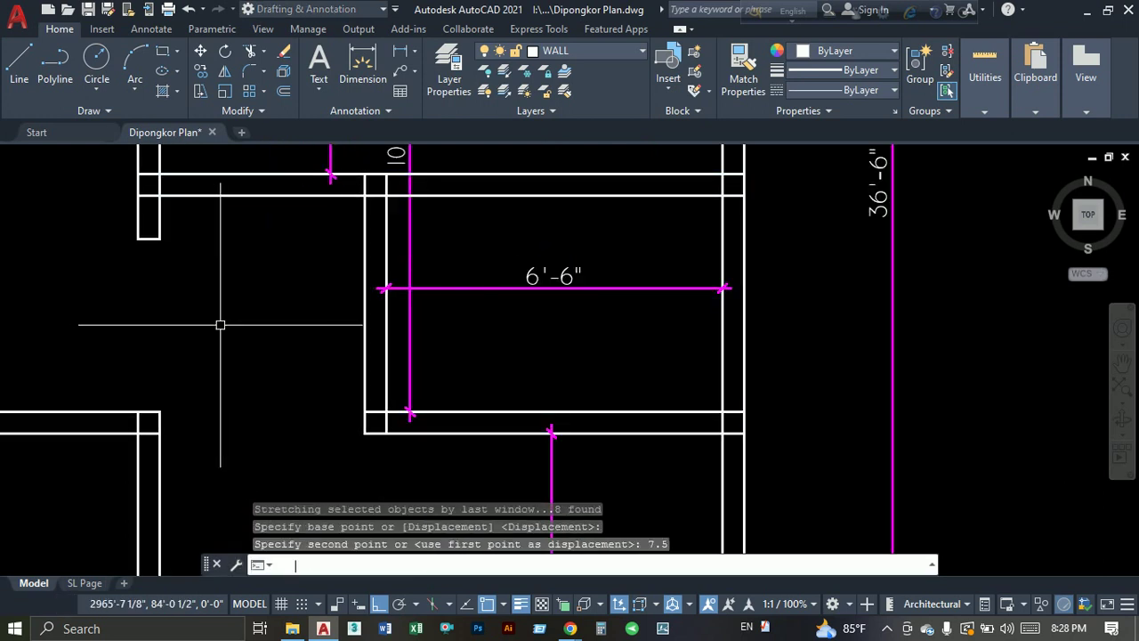
Erase the vertical and 6'-6" temporary dimensions.
click(472, 258)
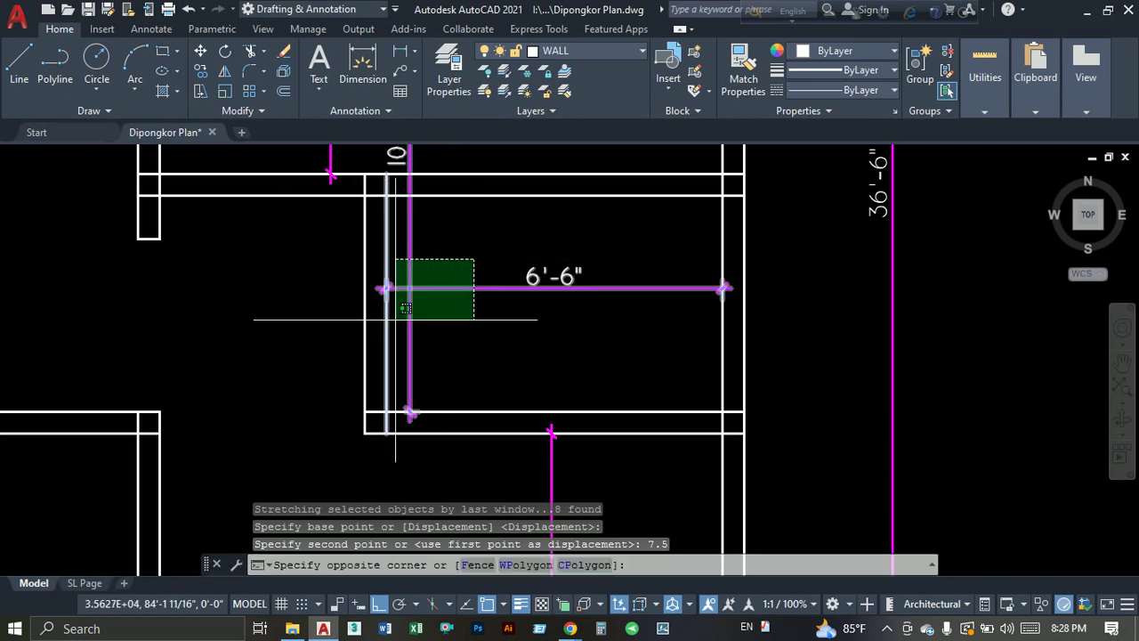
click(400, 317)
text(e)
key(Return)
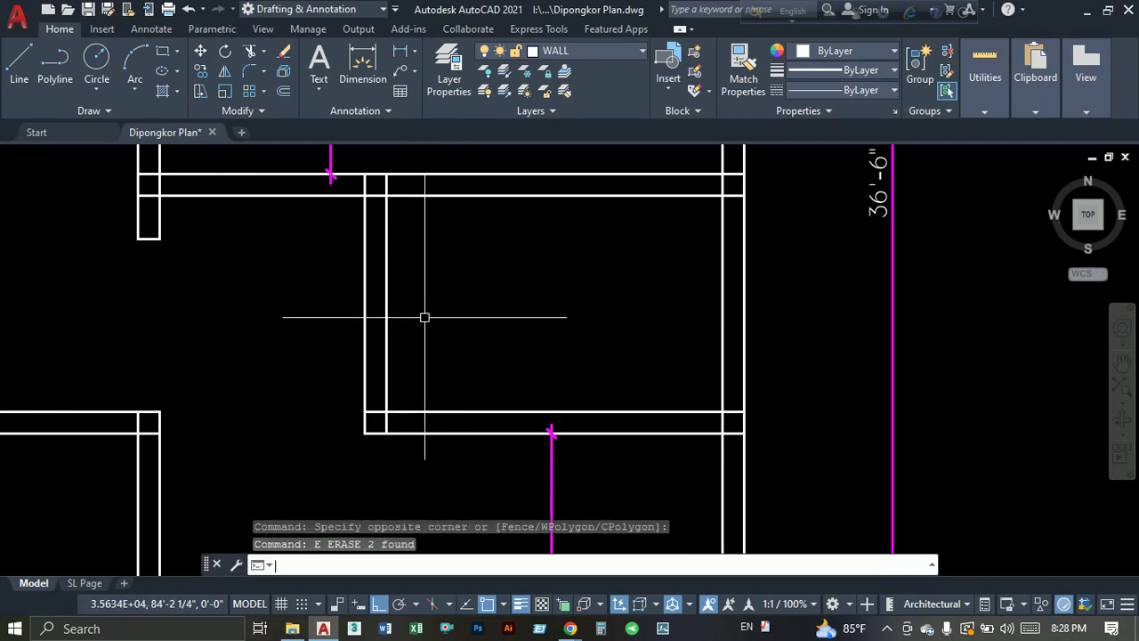
scroll(422, 318, down, 3)
middle_drag(338, 391, 296, 357)
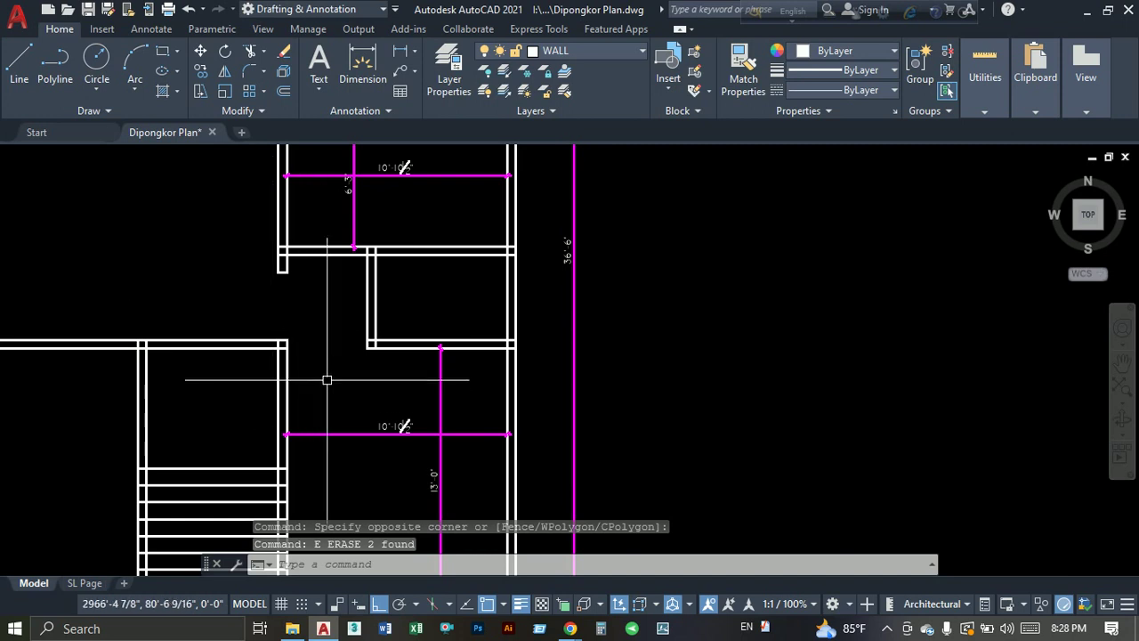
scroll(295, 270, up, 2)
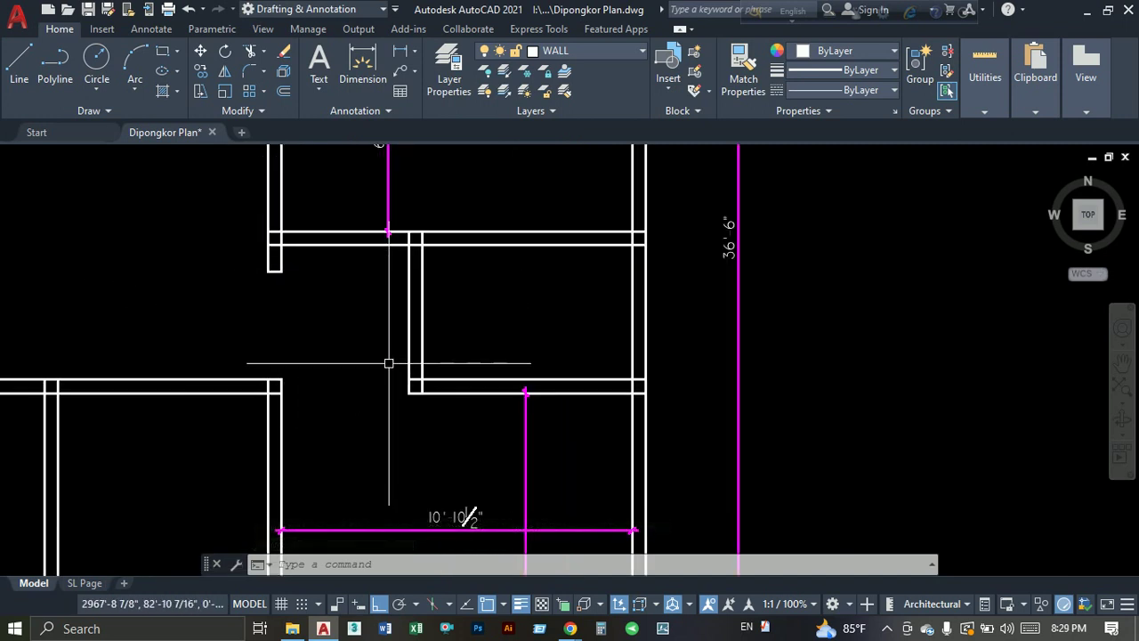
middle_drag(389, 363, 422, 364)
scroll(465, 399, up, 2)
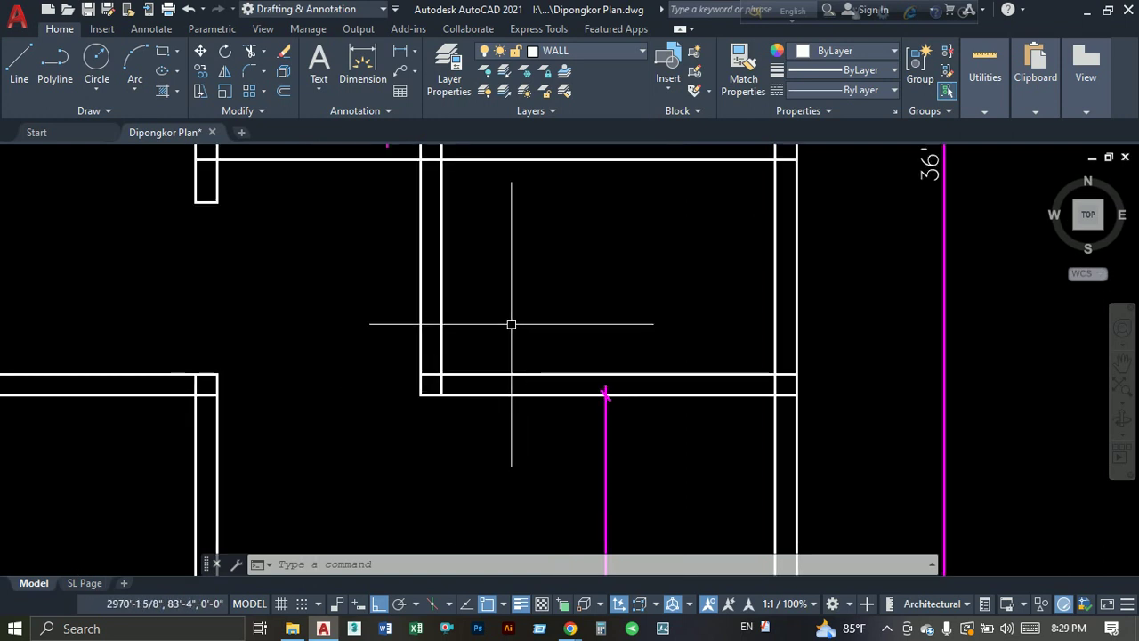
Offset the room's inner wall line 30 to mark the doorway edge.
text(o)
key(Return)
key(Return)
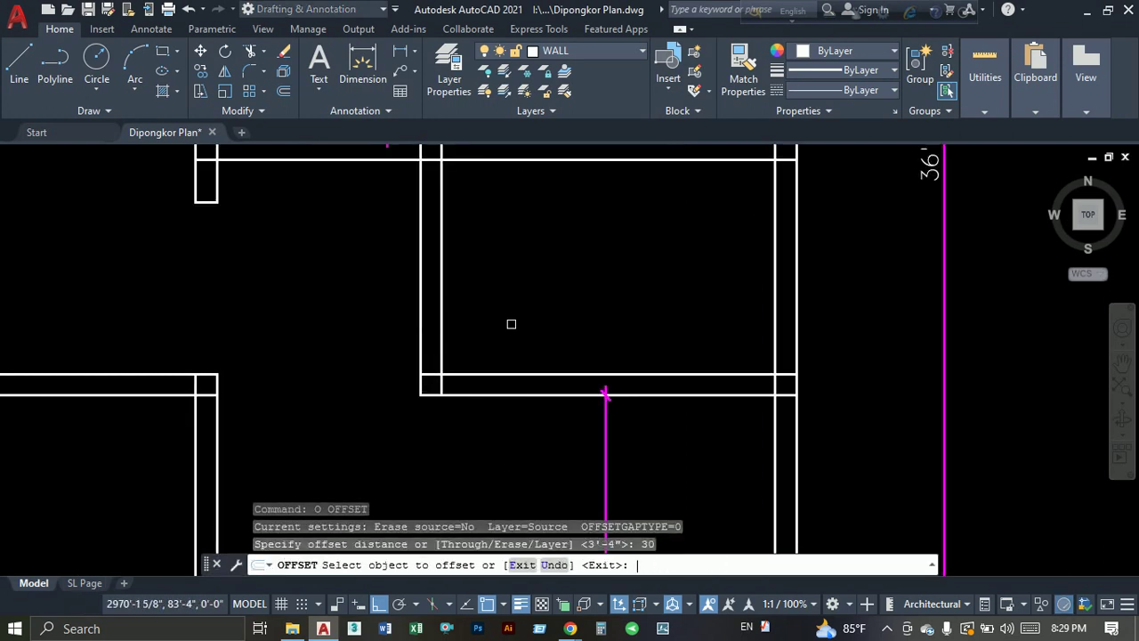
click(483, 374)
click(490, 300)
key(Escape)
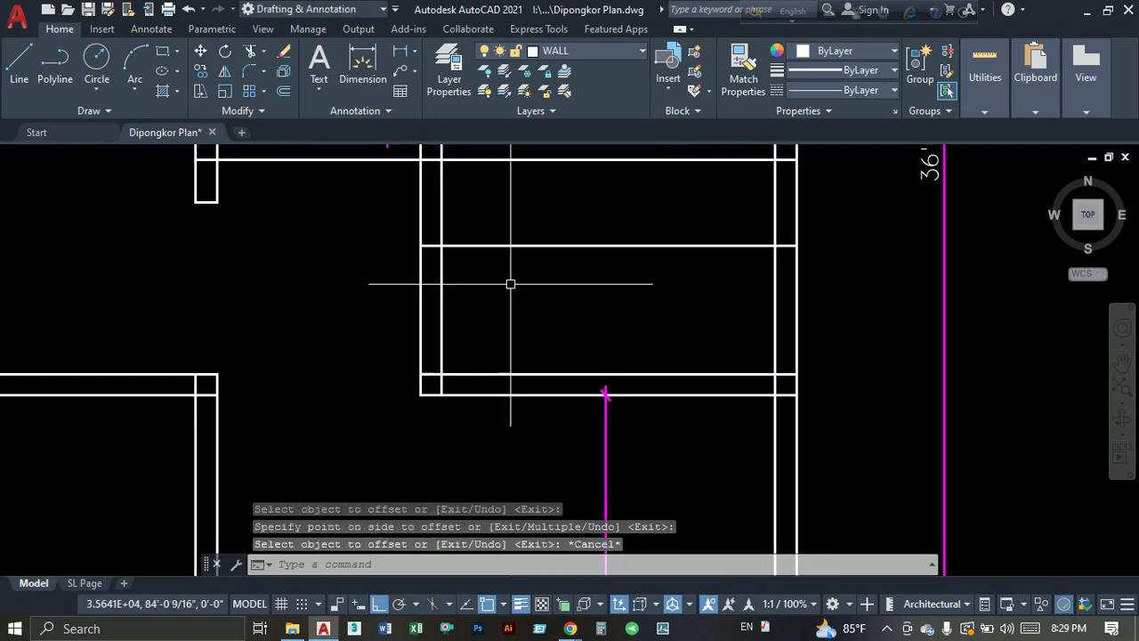
middle_drag(511, 282, 478, 323)
Trim out the wall section between the lines to open the doorway.
key(Return)
click(483, 250)
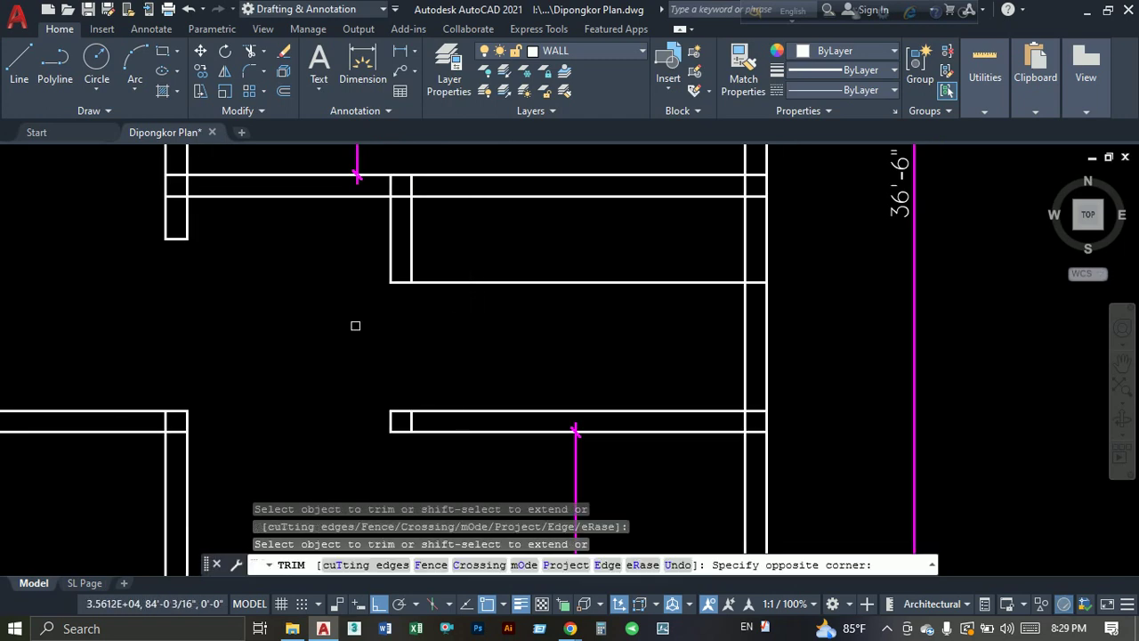
click(450, 305)
key(Escape)
scroll(497, 291, down, 2)
scroll(534, 302, down, 2)
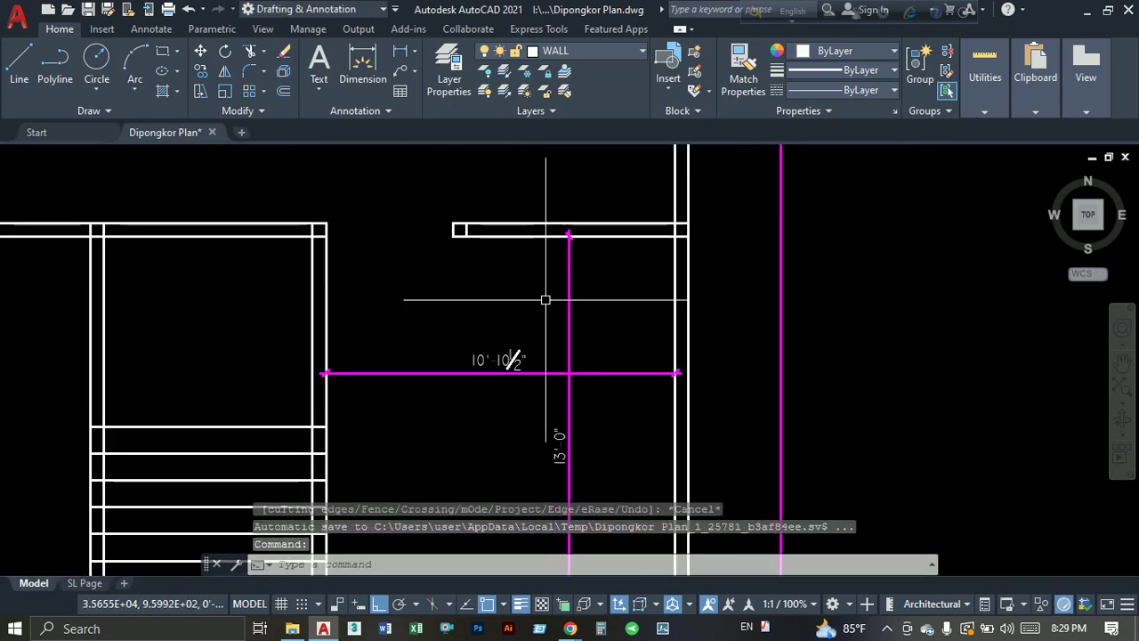
scroll(554, 327, down, 2)
scroll(431, 263, up, 2)
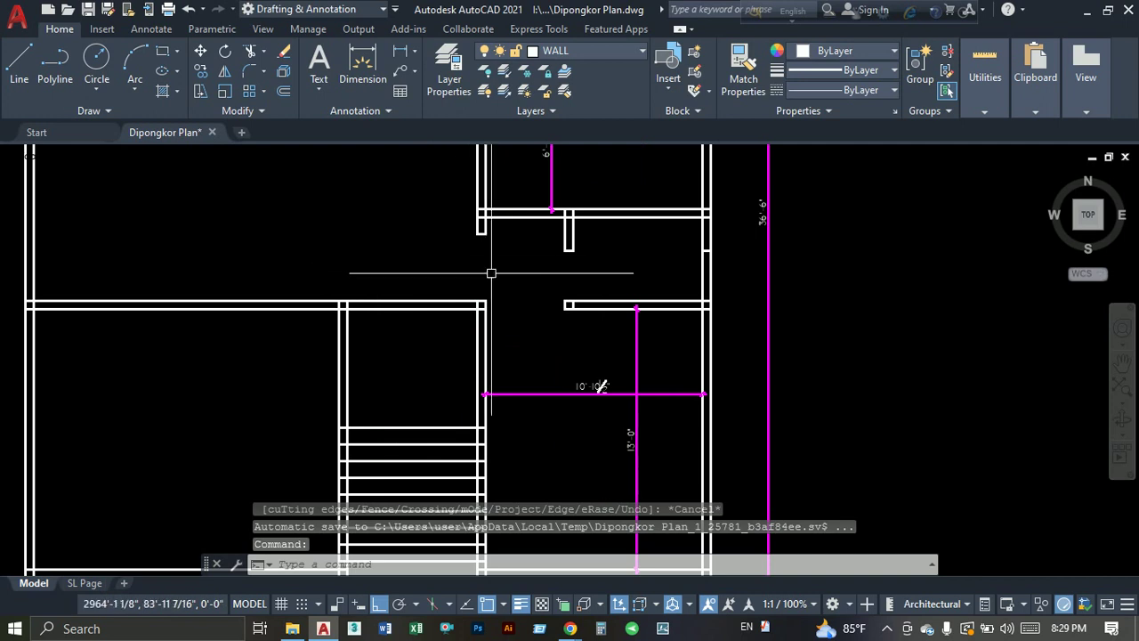
Trim the leftover wall lines at the doorway to clean up the wall ends.
text(tr)
key(Return)
click(407, 262)
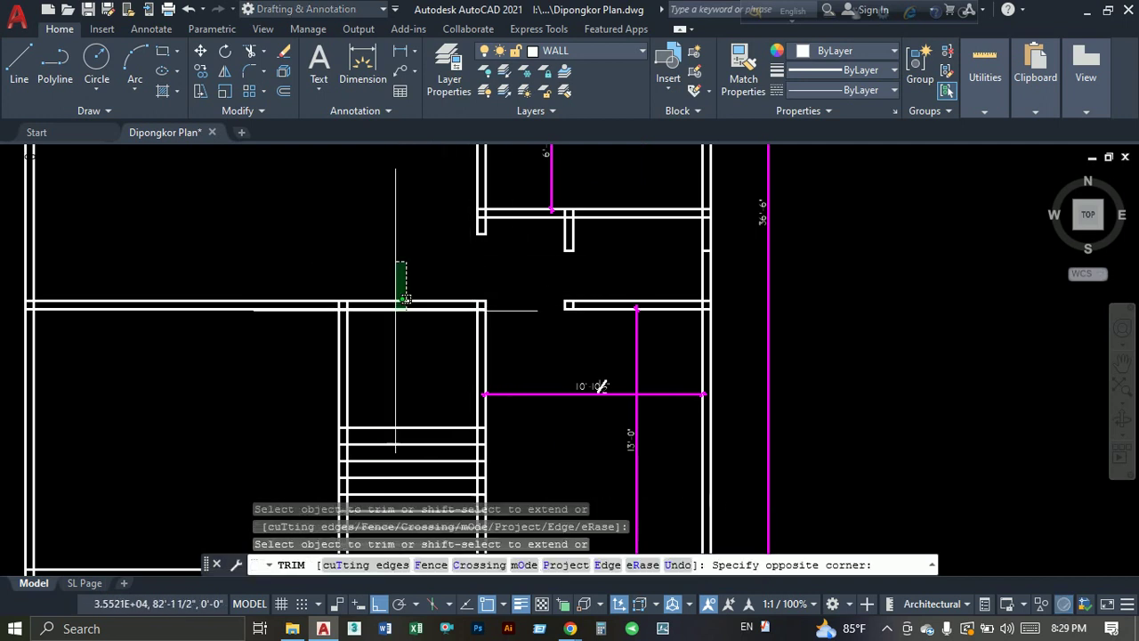
click(405, 298)
key(Escape)
scroll(454, 303, up, 2)
scroll(471, 286, up, 2)
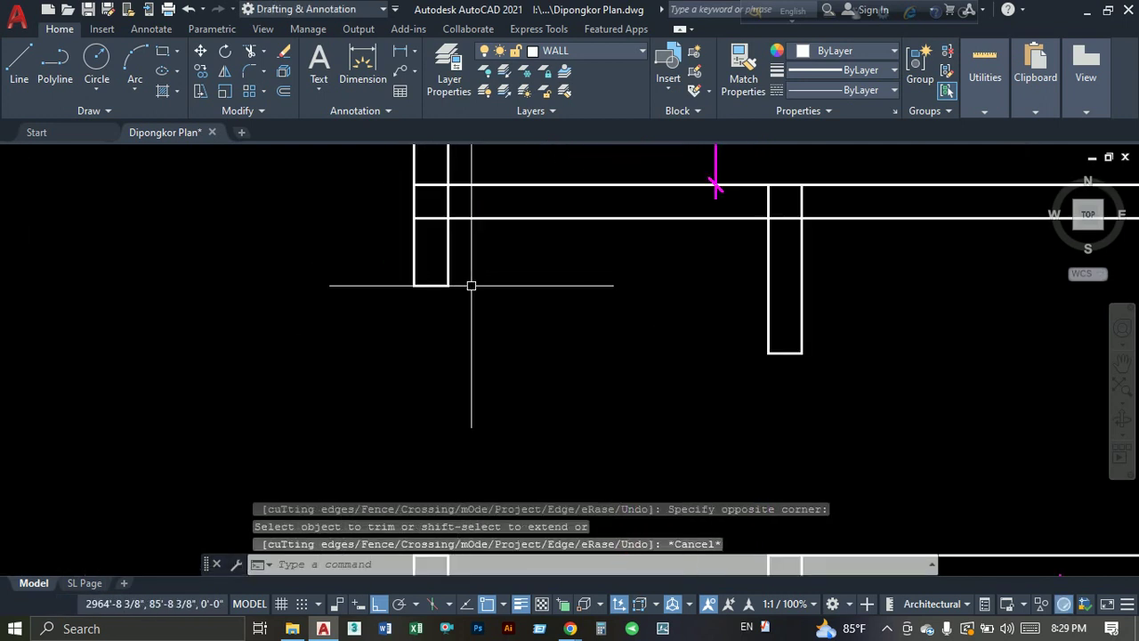
scroll(467, 306, down, 4)
scroll(475, 283, down, 4)
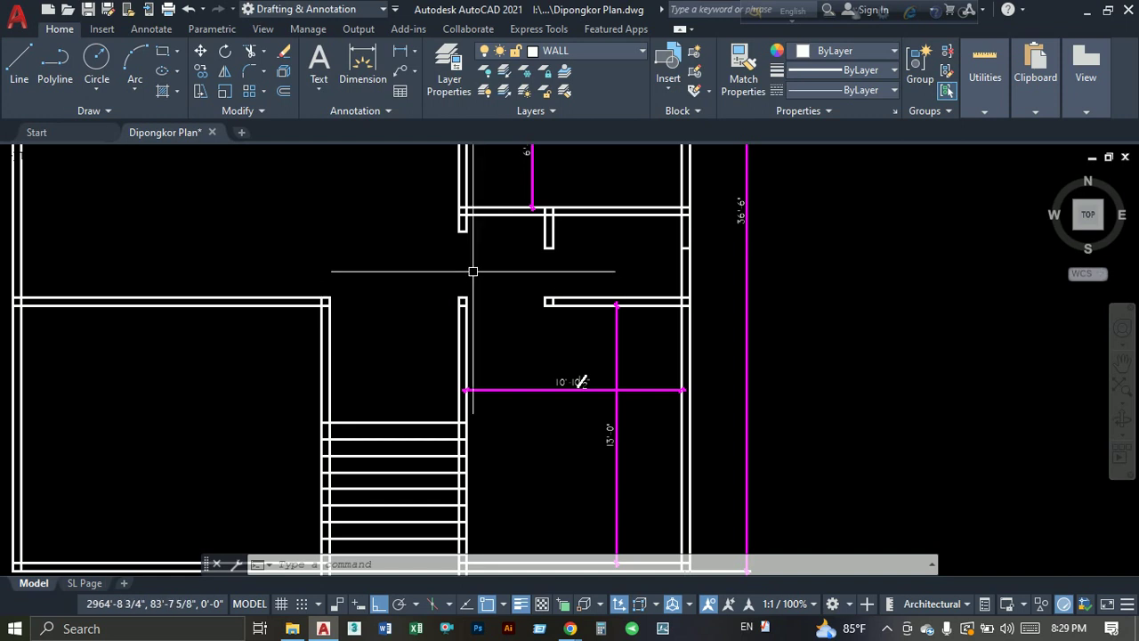
scroll(485, 289, up, 2)
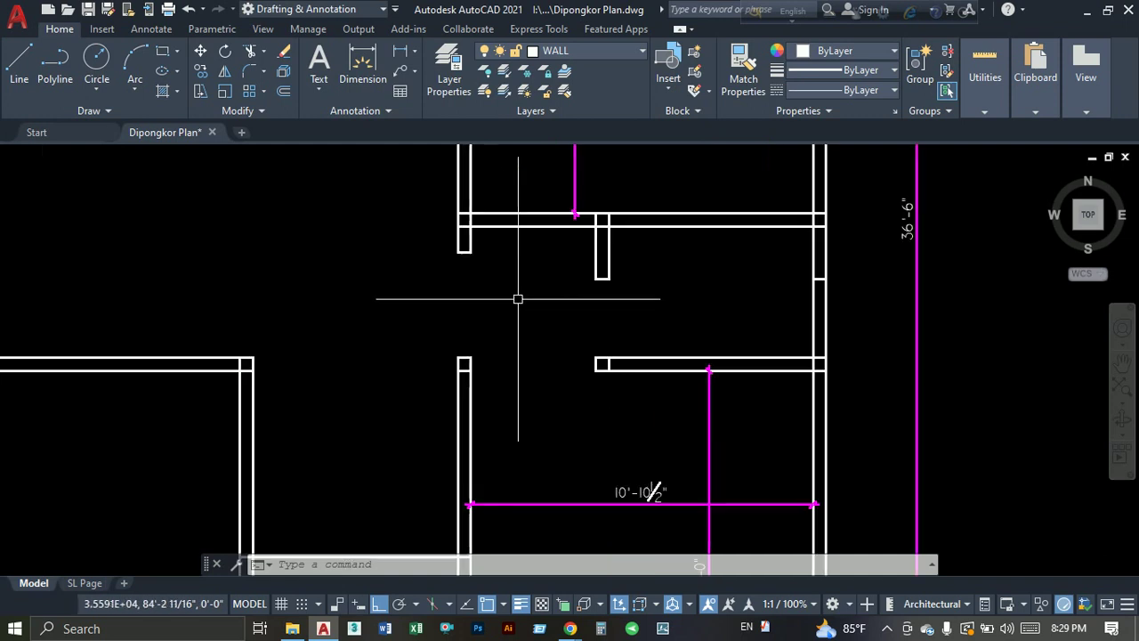
scroll(507, 303, up, 2)
scroll(511, 306, down, 2)
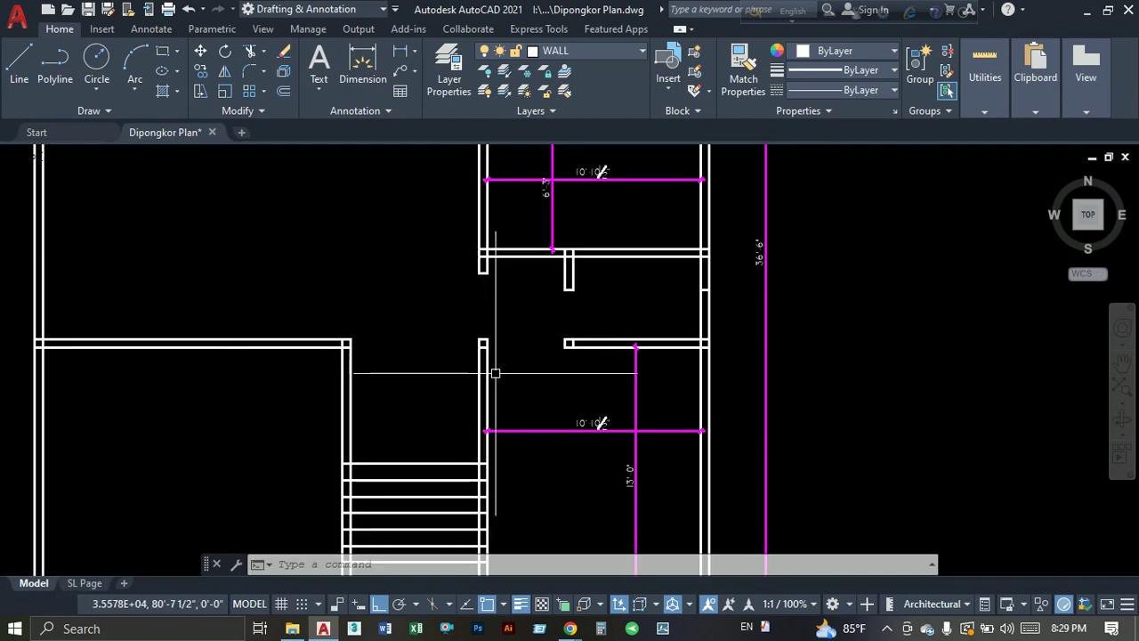
scroll(529, 330, down, 3)
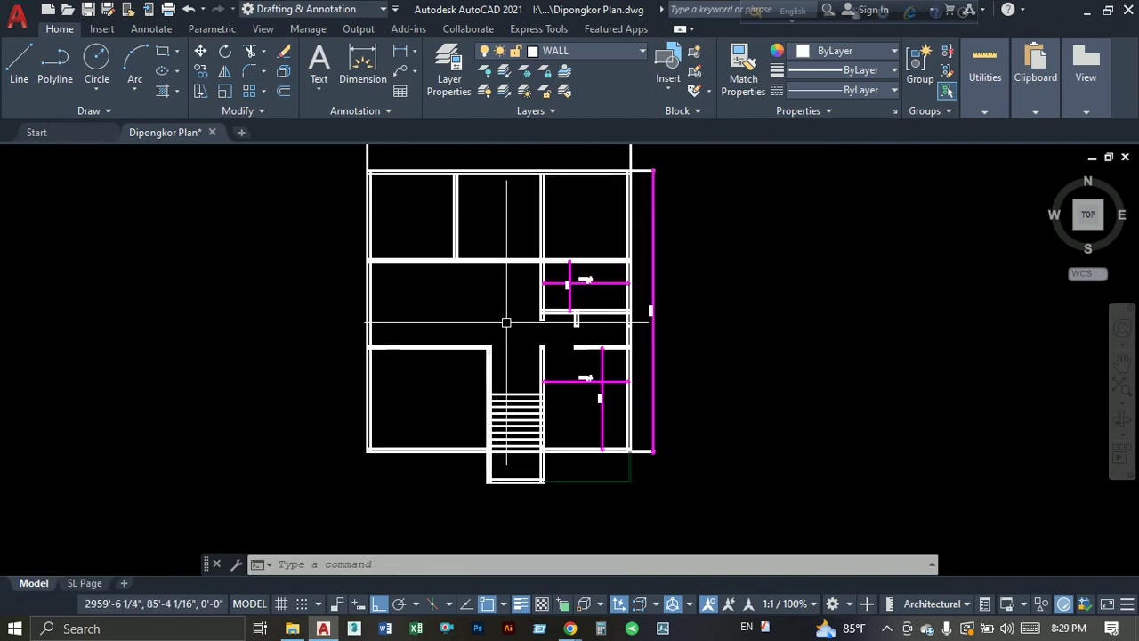
scroll(508, 318, up, 1)
scroll(501, 382, up, 3)
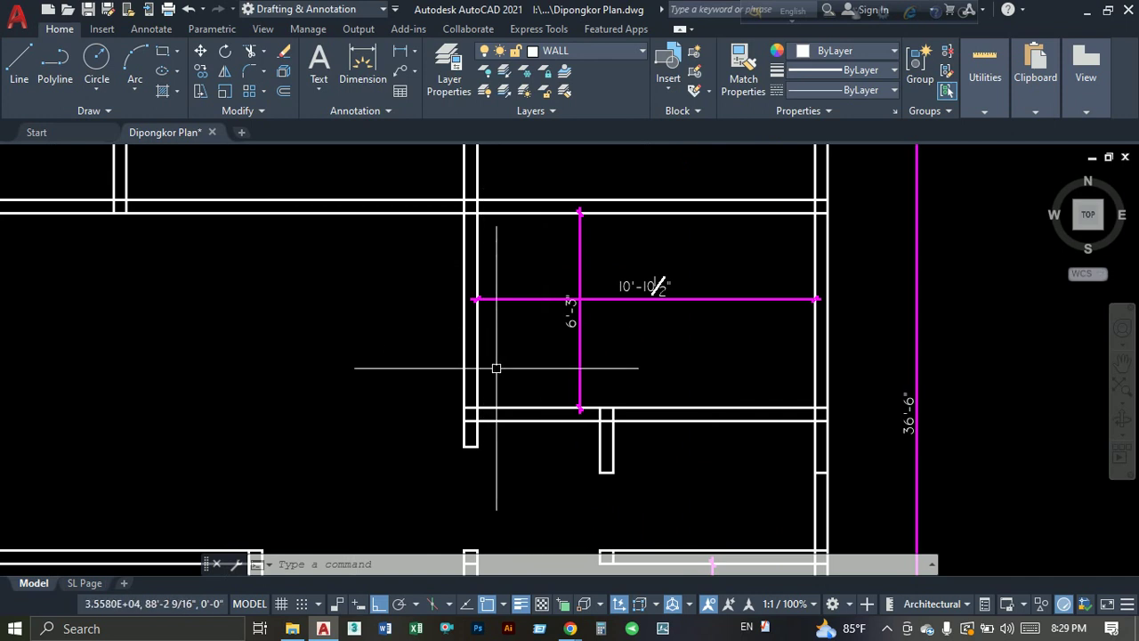
Offset a copy of the wall line upward with OFFSET.
text(o)
key(Return)
key(Return)
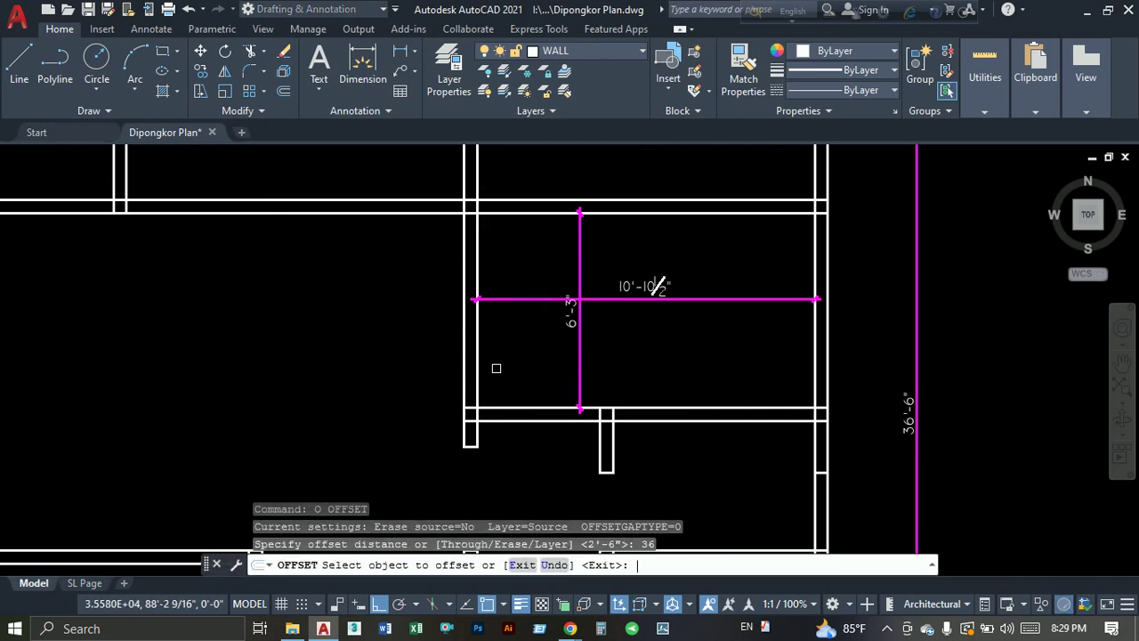
click(492, 407)
click(512, 347)
key(Escape)
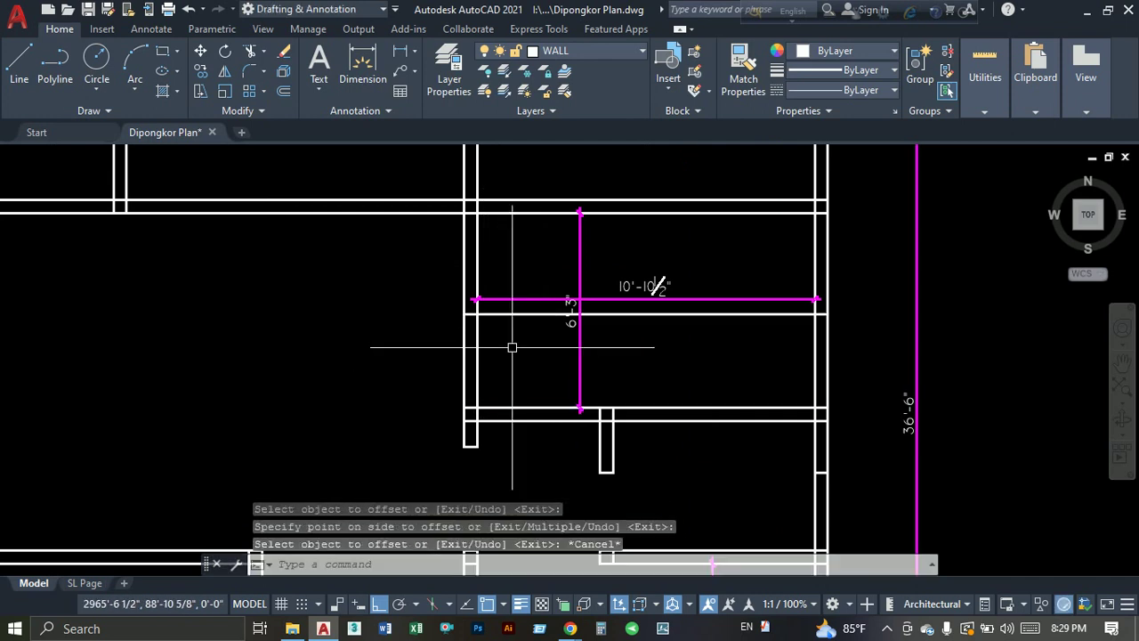
Abandon the trim and erase the upper room's magenta guide lines.
text(tr)
key(Return)
click(518, 265)
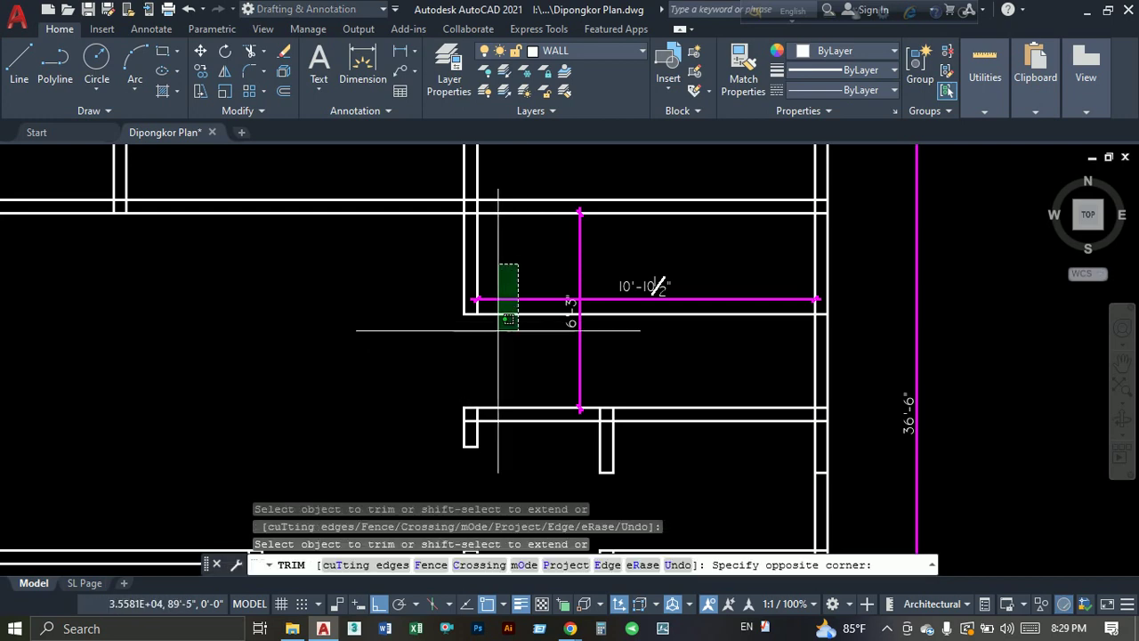
key(Escape)
click(579, 255)
click(483, 323)
text(e)
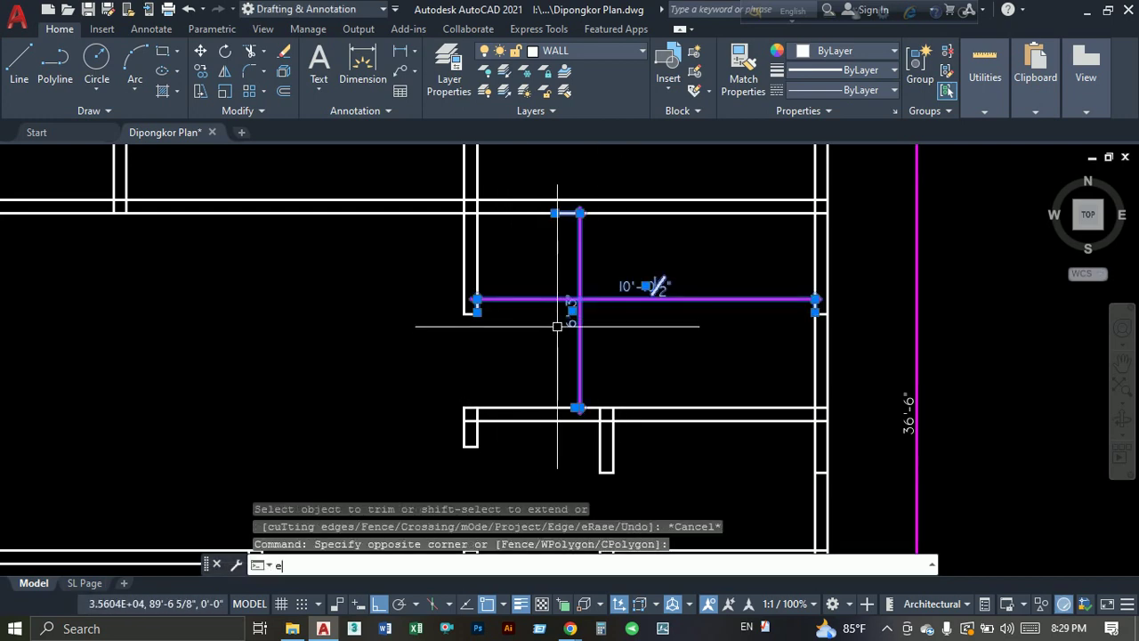
key(Return)
Window-select the short leftover wall line and erase it.
middle_drag(682, 351, 531, 301)
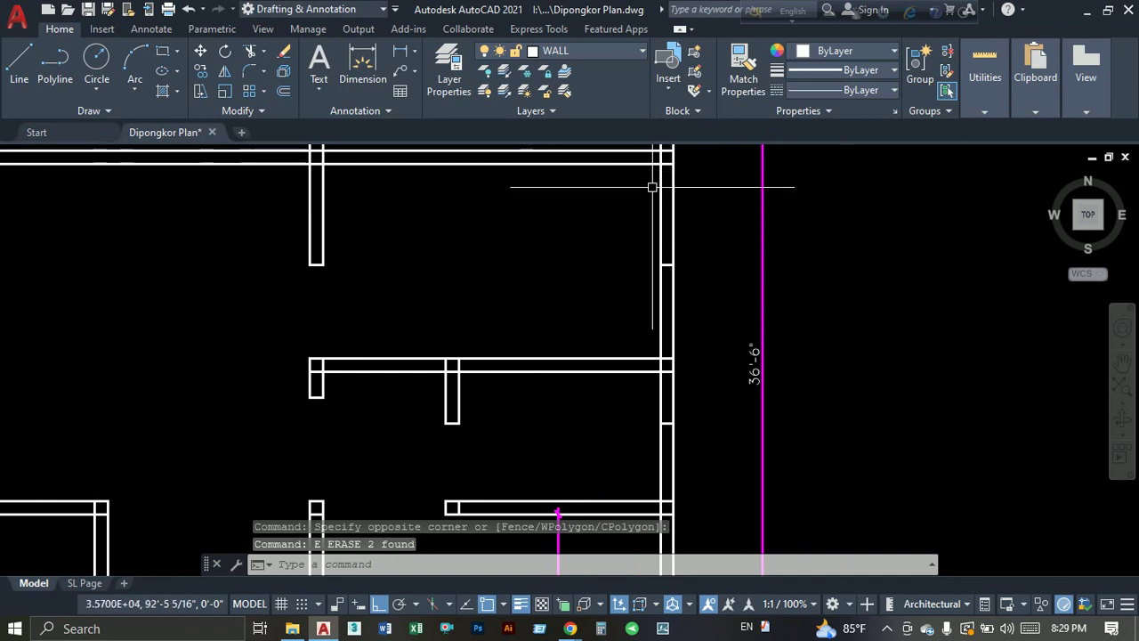
click(652, 186)
click(725, 320)
text(e)
key(Return)
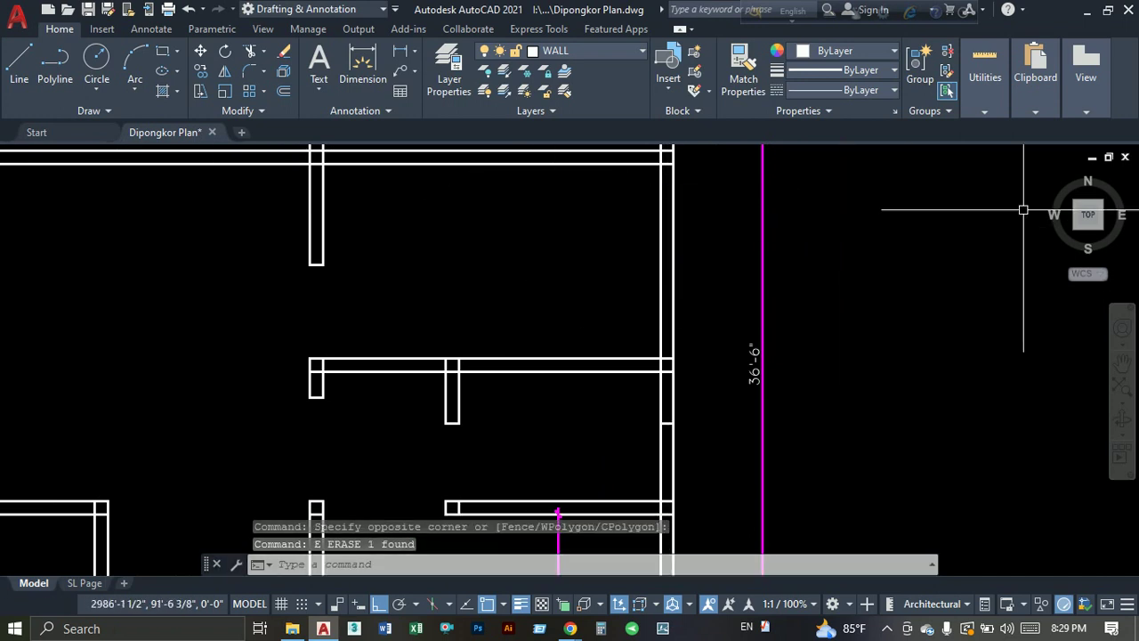
Bring the lower rooms into view and begin enclosing the wall stub on the right wall.
click(1042, 204)
click(870, 294)
click(585, 237)
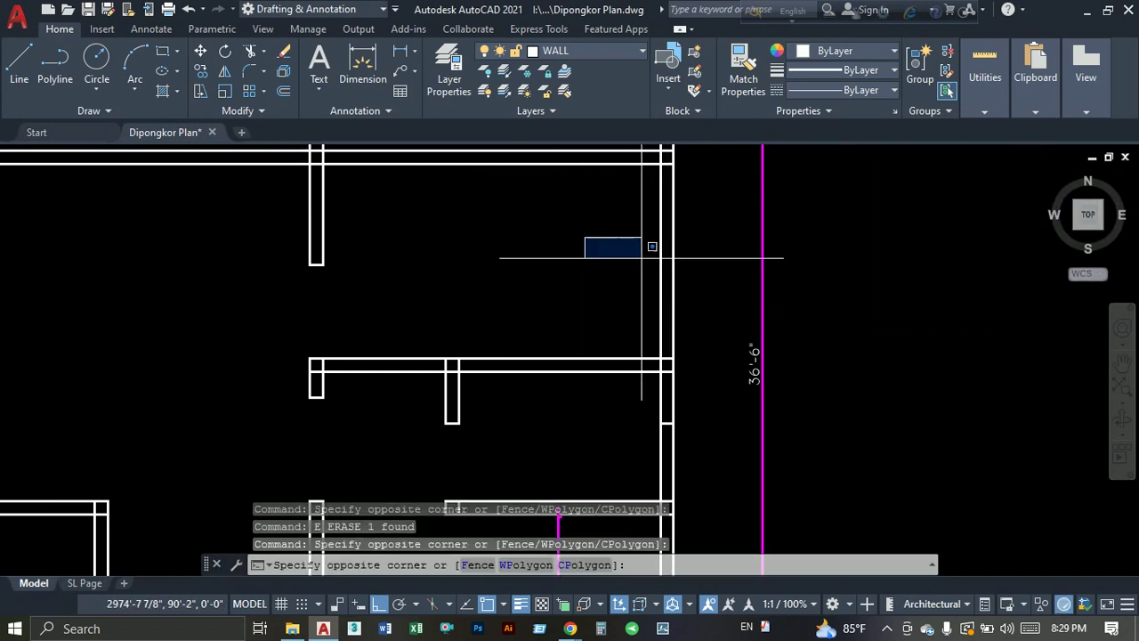
click(840, 332)
middle_drag(623, 401, 572, 287)
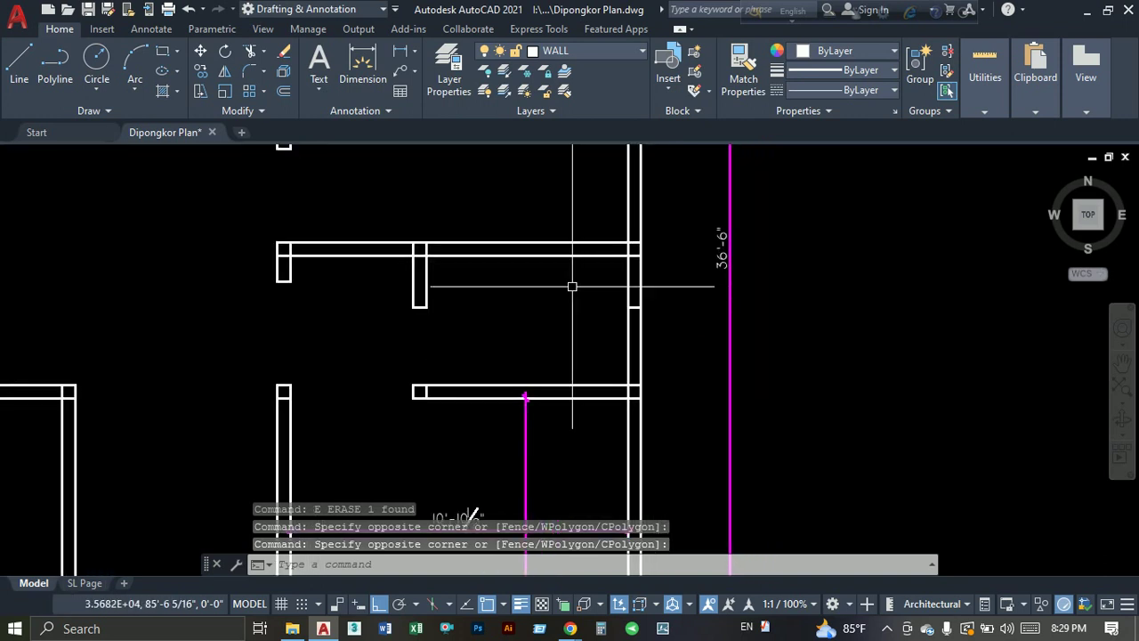
click(564, 281)
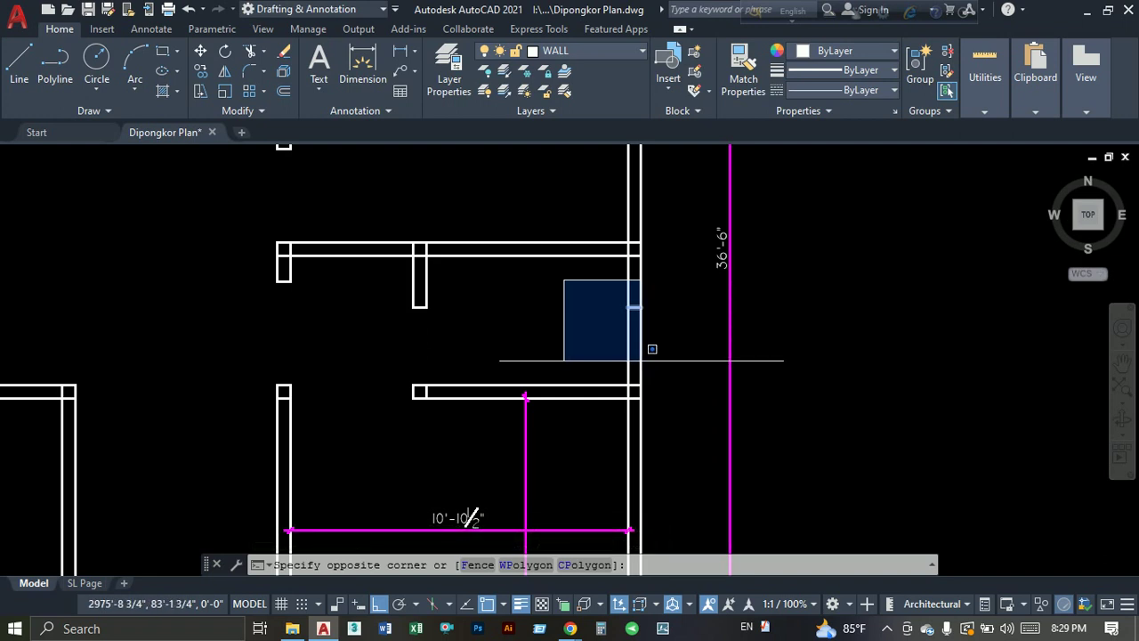
Erase the stray wall stub on the right wall.
click(687, 351)
text(e)
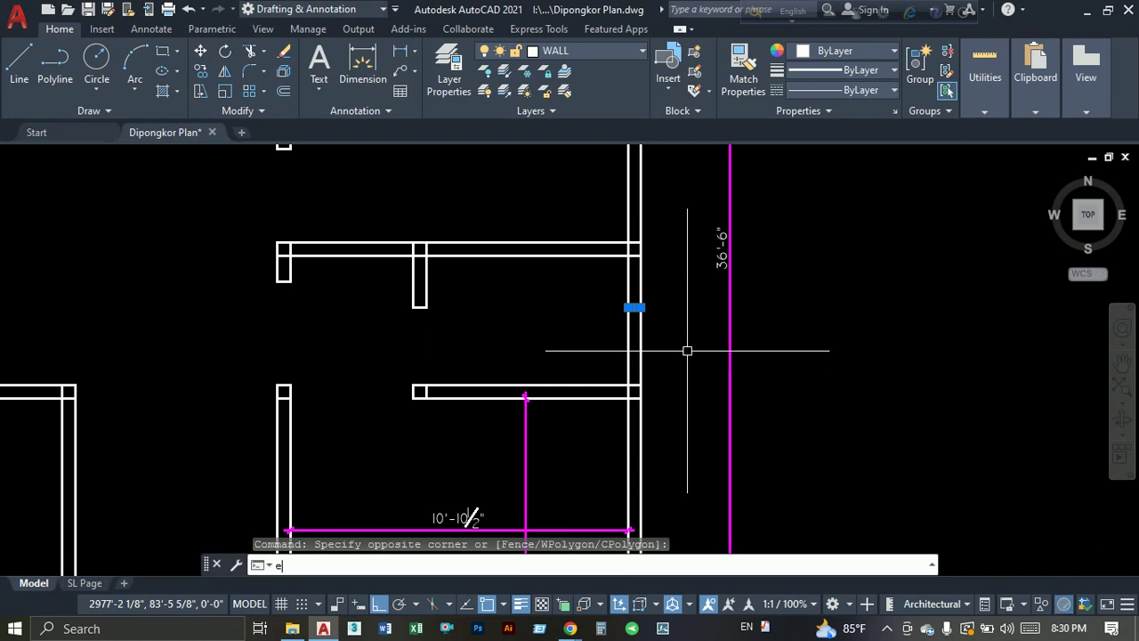
key(Return)
Erase the two magenta 10'-10½" and 13'-0" guide lines in the hall.
scroll(687, 350, down, 5)
middle_drag(483, 394, 594, 332)
scroll(641, 398, up, 6)
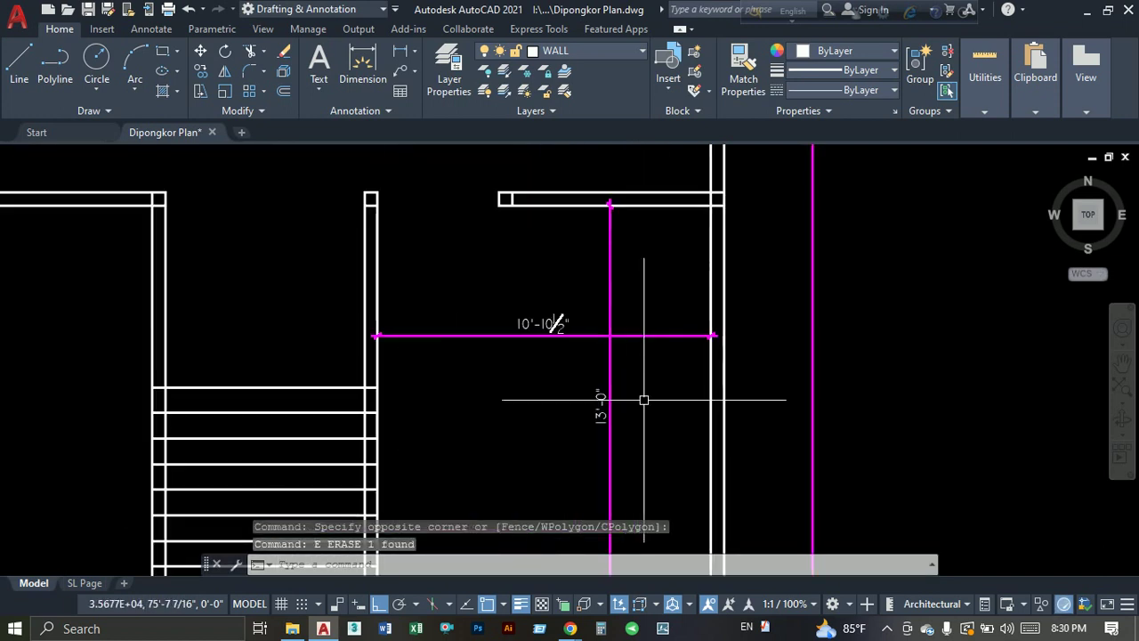
click(643, 400)
click(554, 323)
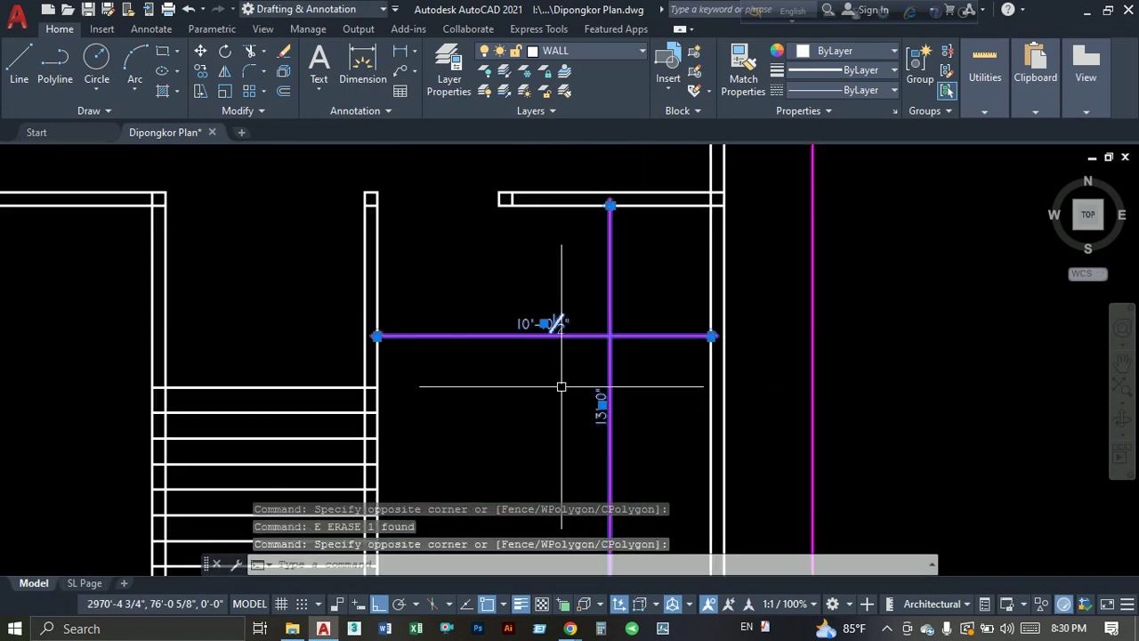
text(e)
key(Return)
Erase the two horizontal walls of the room left of the stair.
scroll(562, 387, down, 5)
scroll(649, 306, up, 2)
scroll(649, 305, up, 3)
mouse_move(649, 306)
middle_down()
mouse_move(582, 345)
mouse_move(472, 321)
mouse_move(496, 336)
middle_up()
scroll(411, 331, down, 3)
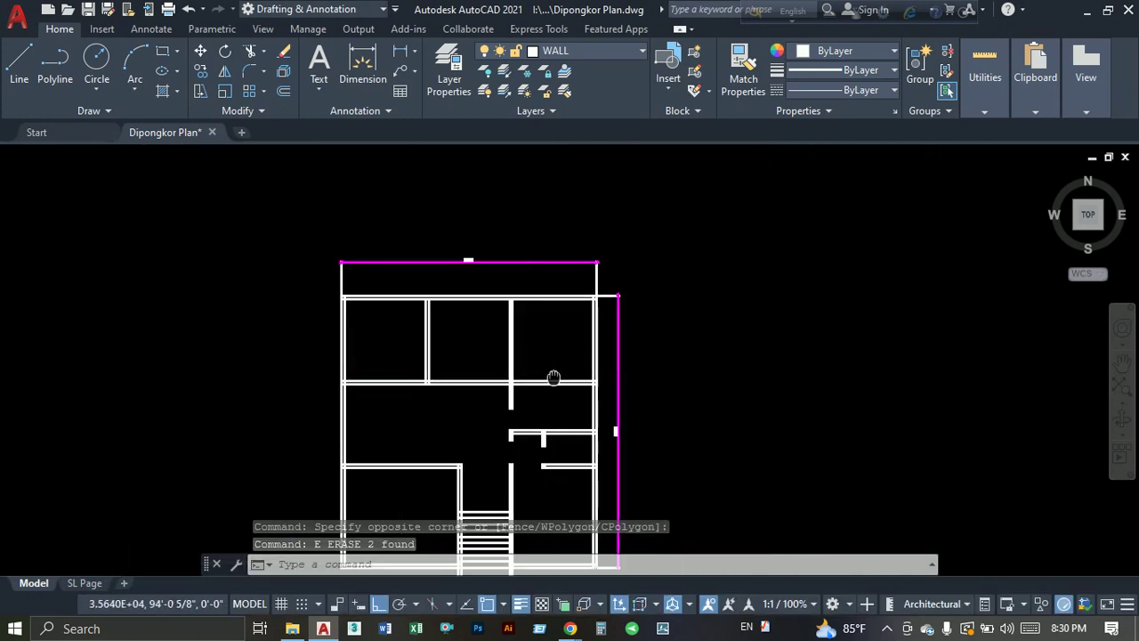
scroll(552, 377, up, 1)
scroll(521, 310, up, 5)
scroll(485, 331, down, 1)
scroll(485, 331, up, 5)
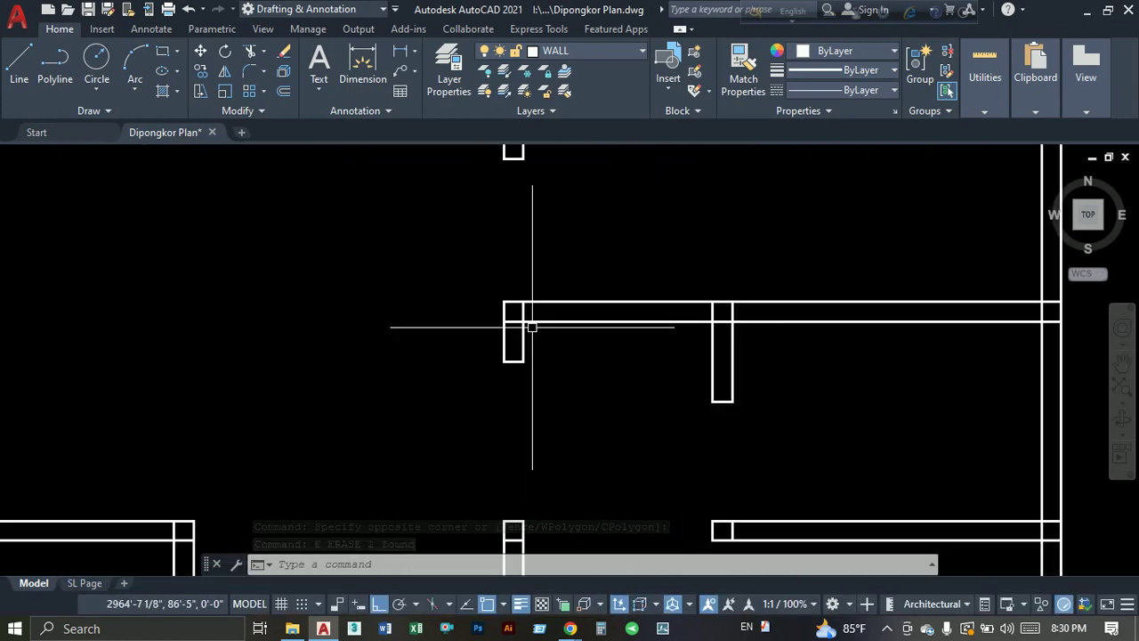
scroll(525, 326, down, 2)
mouse_move(525, 326)
middle_down()
mouse_move(377, 371)
mouse_move(611, 330)
middle_up()
scroll(540, 315, down, 4)
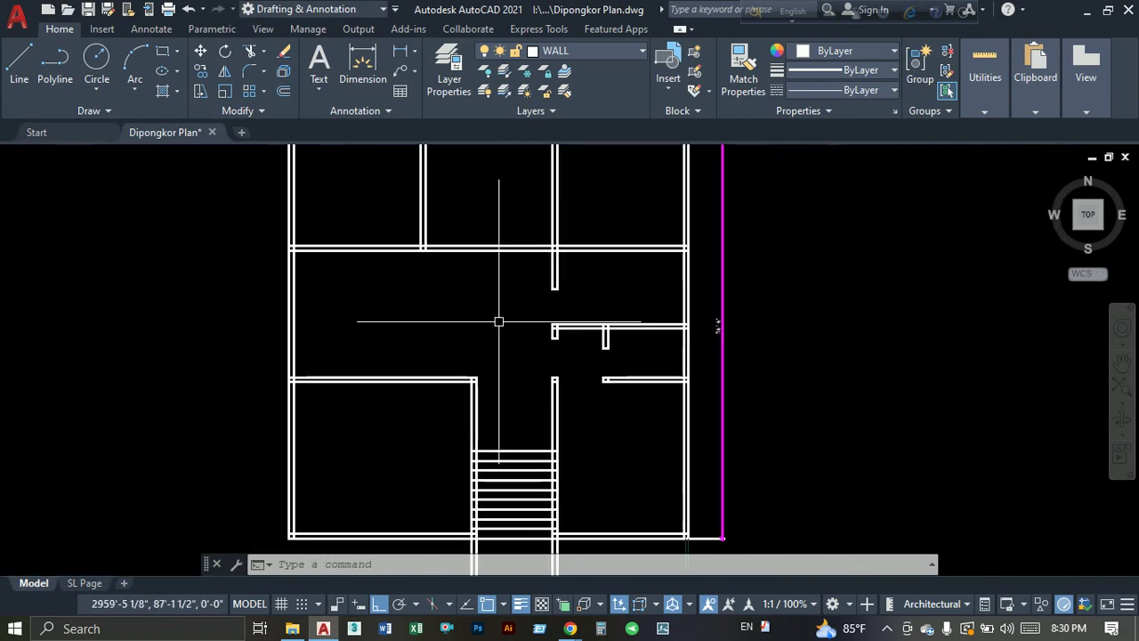
middle_drag(499, 317, 473, 268)
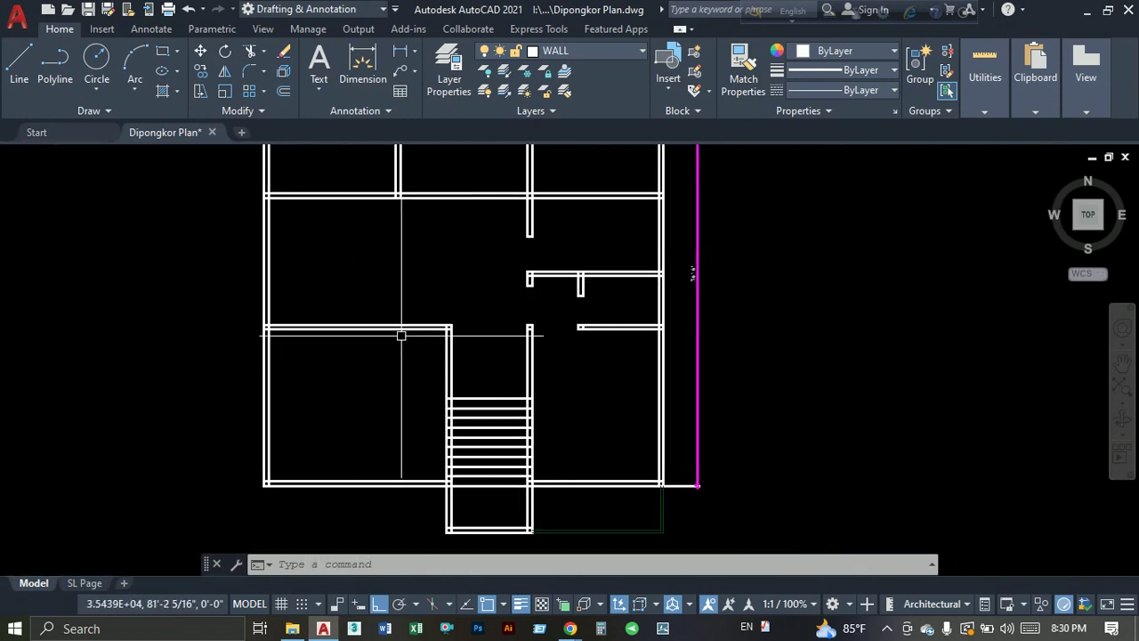
click(356, 306)
click(331, 534)
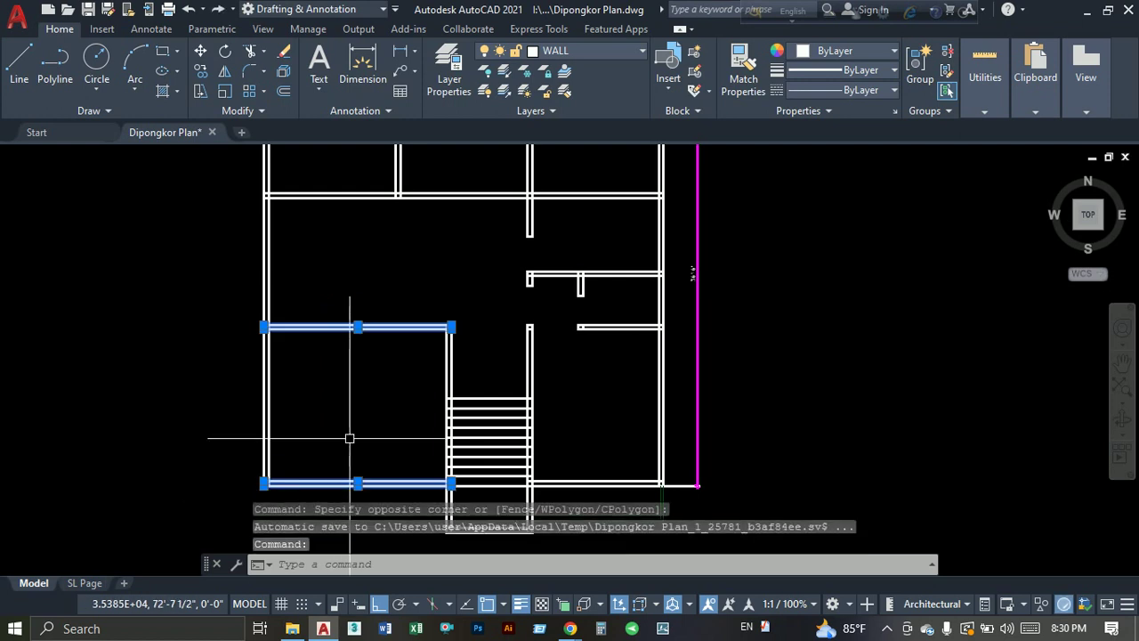
text(e)
key(Return)
mouse_move(407, 305)
middle_down()
mouse_move(387, 350)
mouse_move(399, 279)
middle_up()
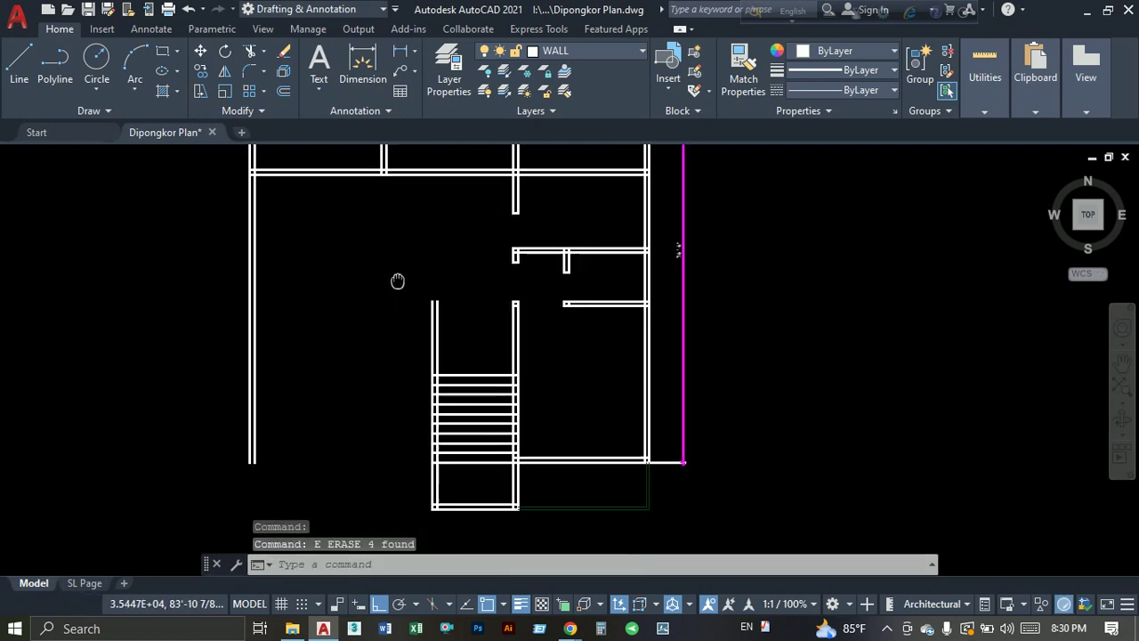
scroll(453, 395, up, 2)
scroll(468, 386, up, 4)
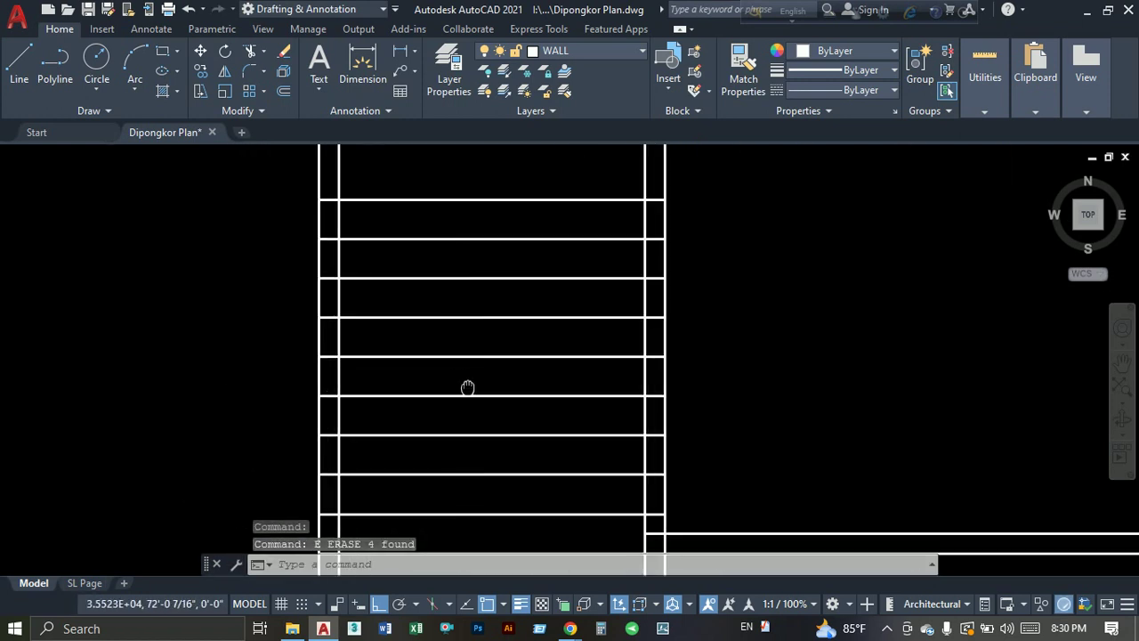
scroll(450, 339, down, 3)
Assign every stair tread line to the STAIR layer so the treads turn red.
scroll(451, 338, down, 1)
click(463, 237)
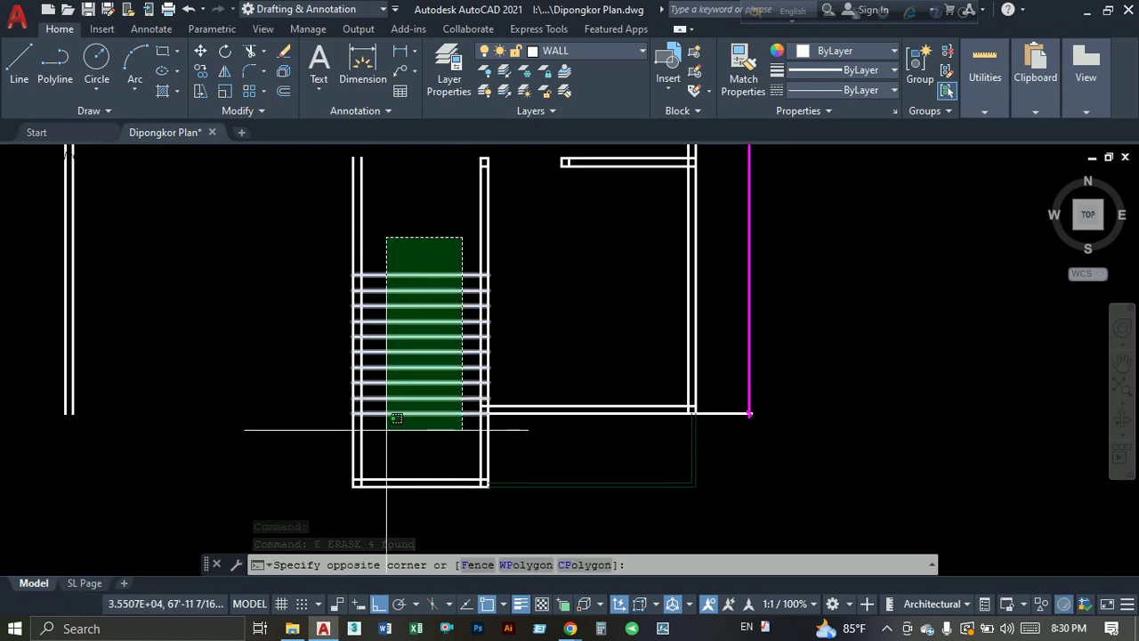
click(392, 415)
click(573, 50)
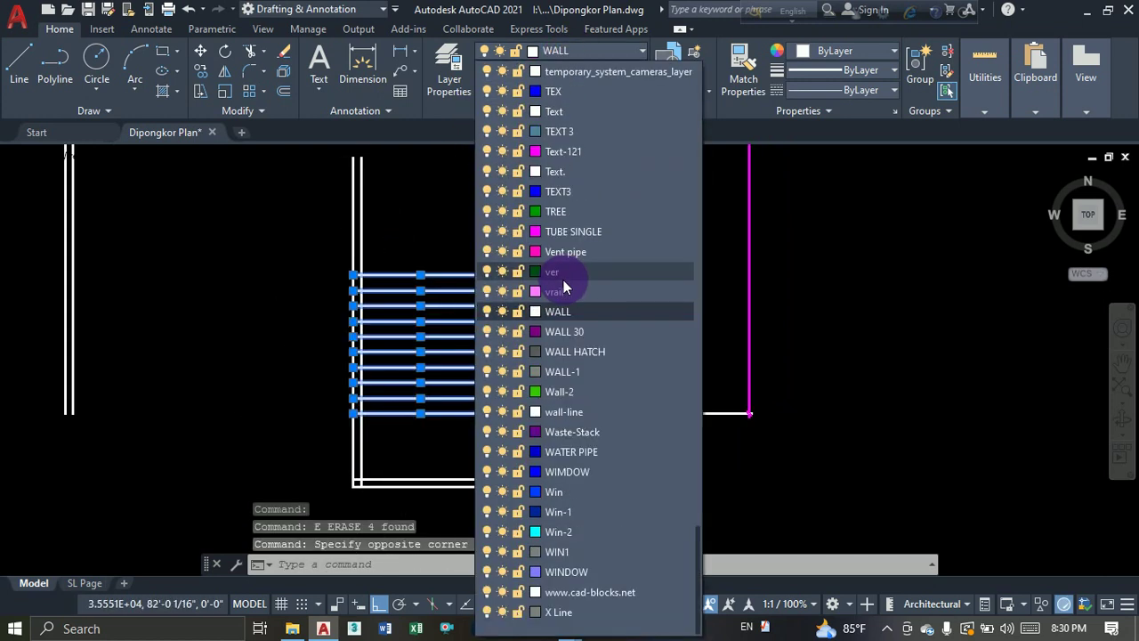
scroll(579, 465, up, 1)
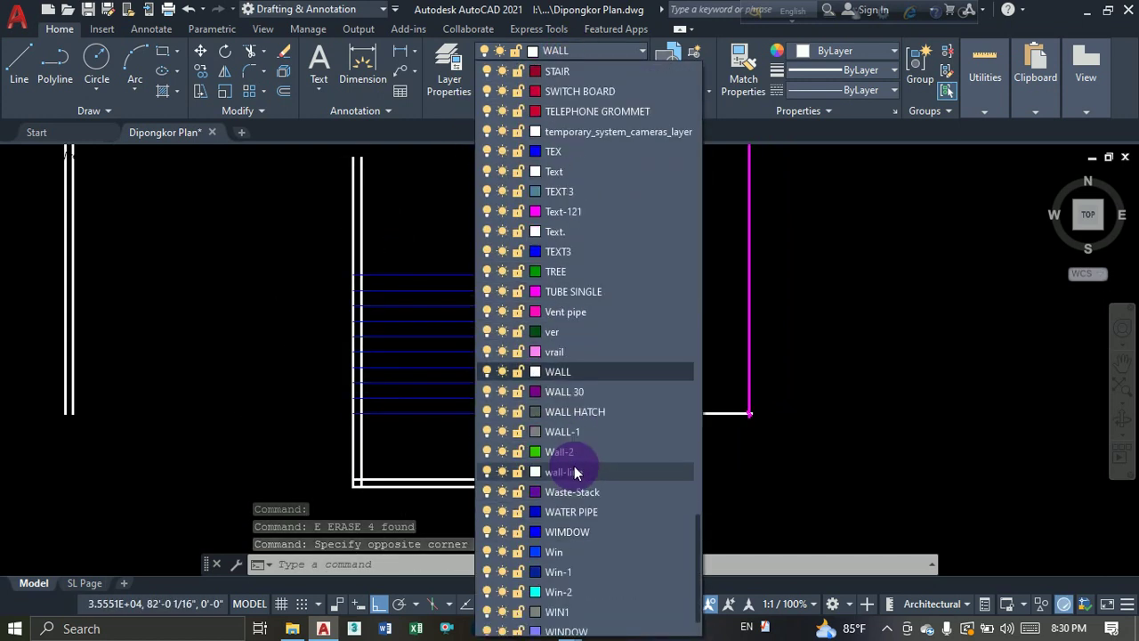
scroll(579, 466, up, 2)
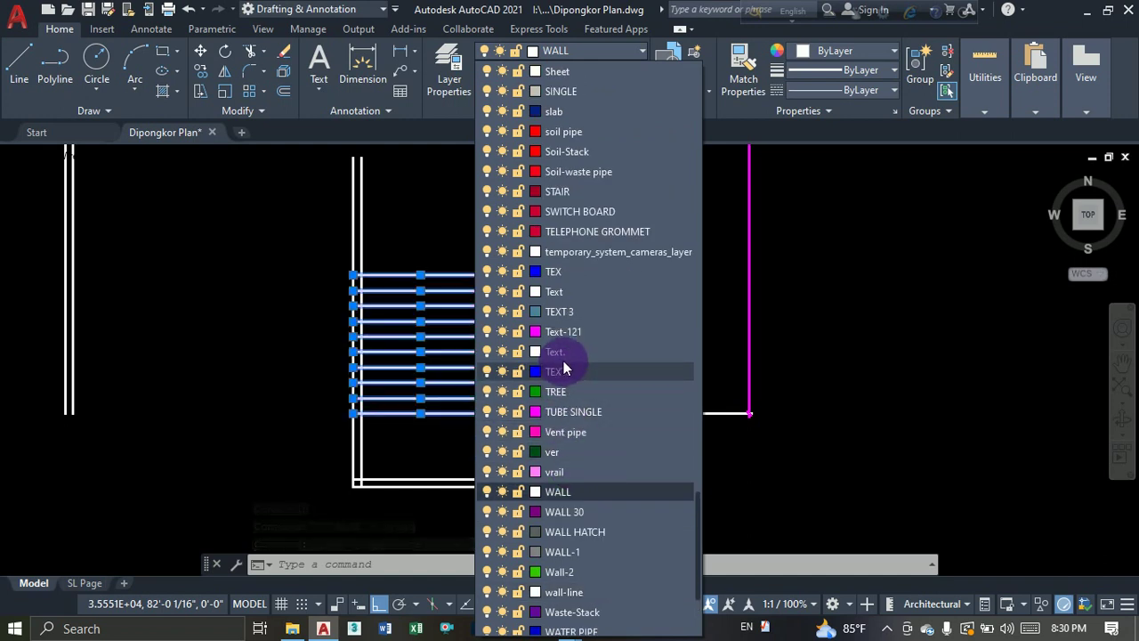
scroll(559, 400, down, 3)
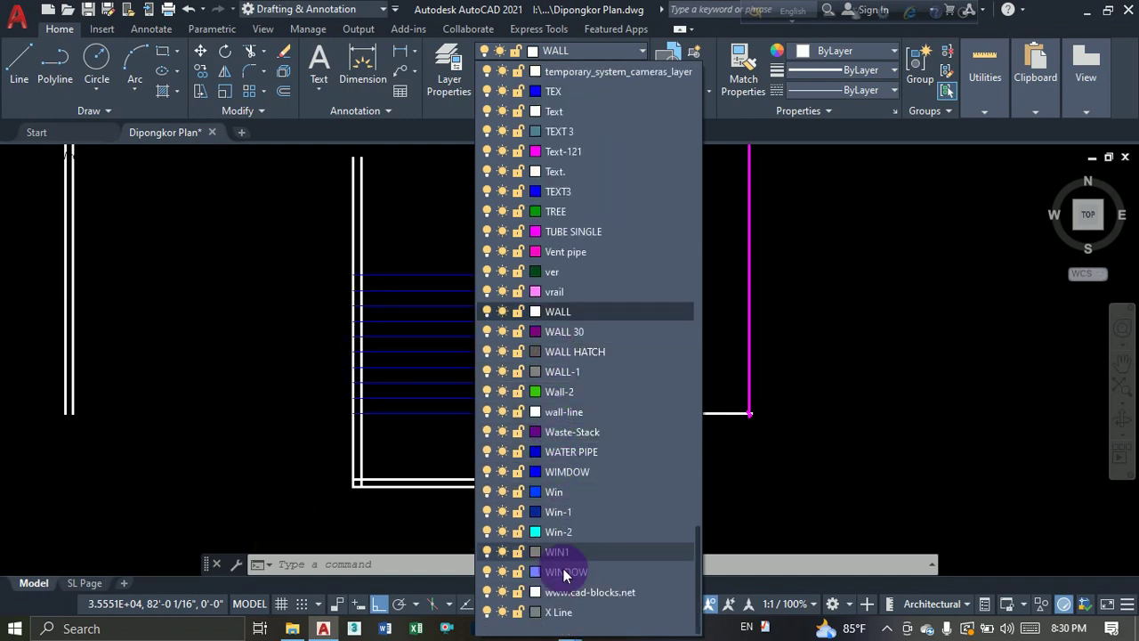
scroll(576, 365, up, 1)
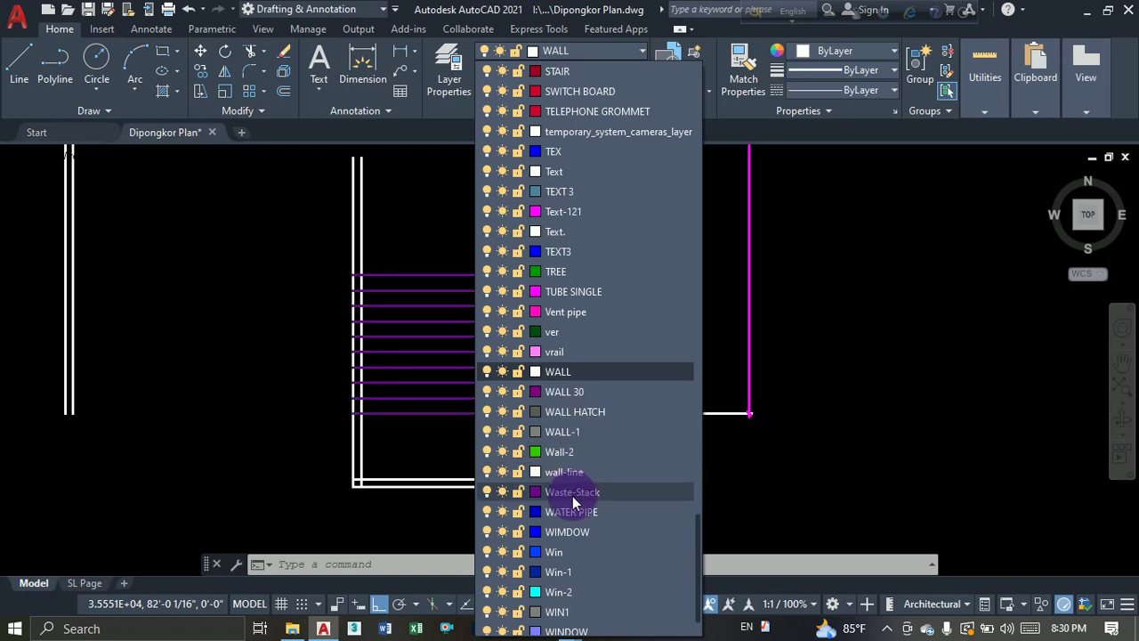
scroll(572, 496, up, 5)
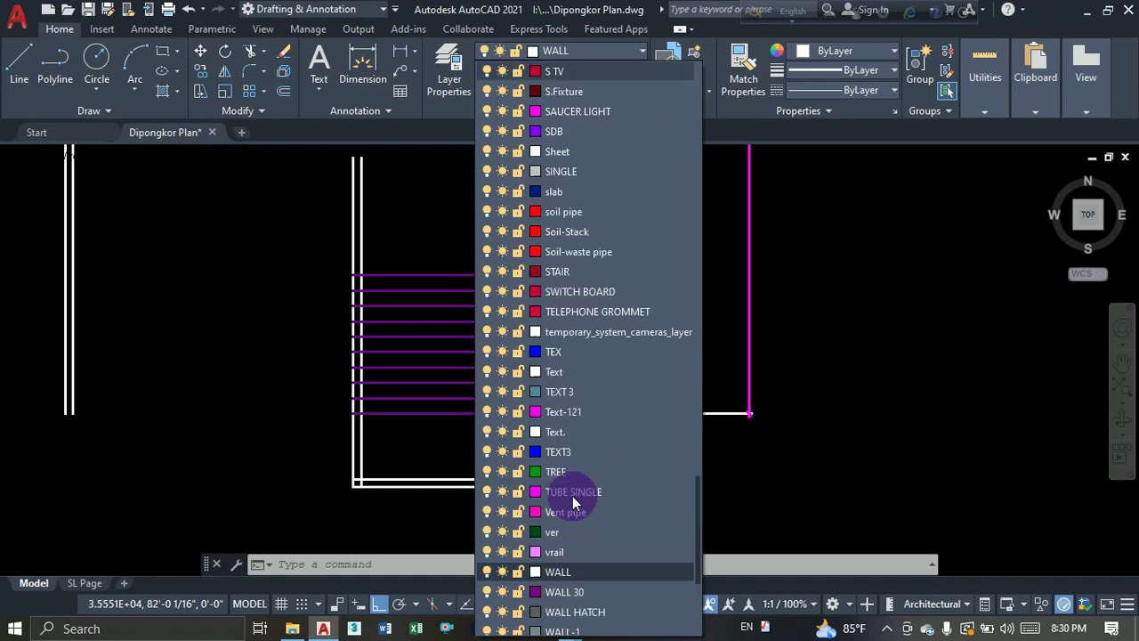
click(566, 270)
key(Escape)
Crossing-select the stair and right wall and stretch them 5 units left.
scroll(376, 318, up, 2)
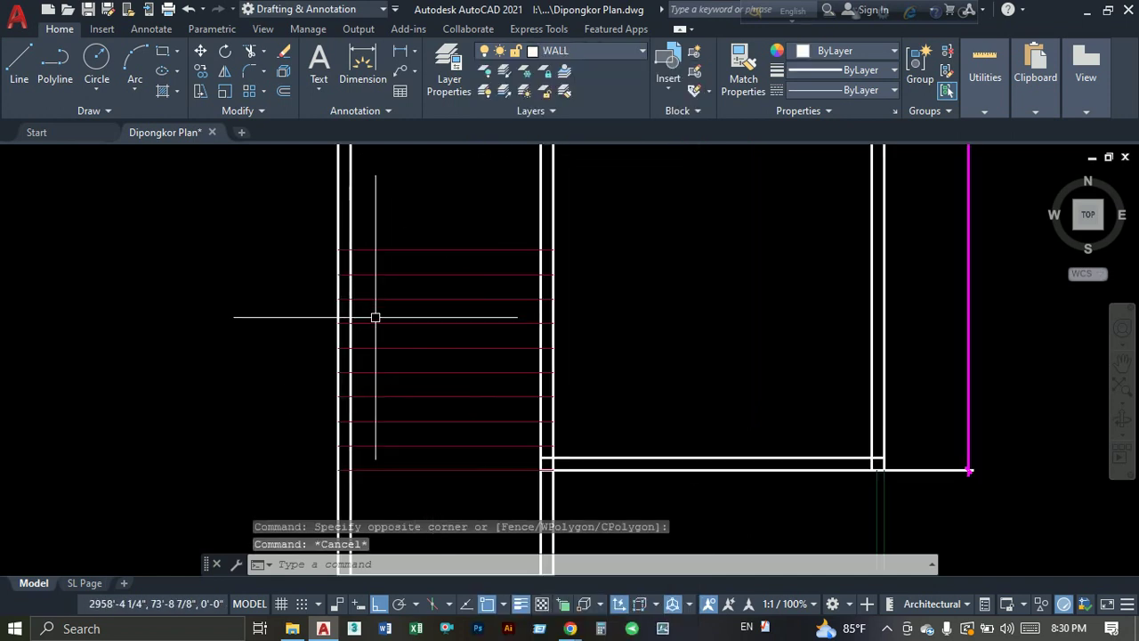
scroll(338, 245, down, 2)
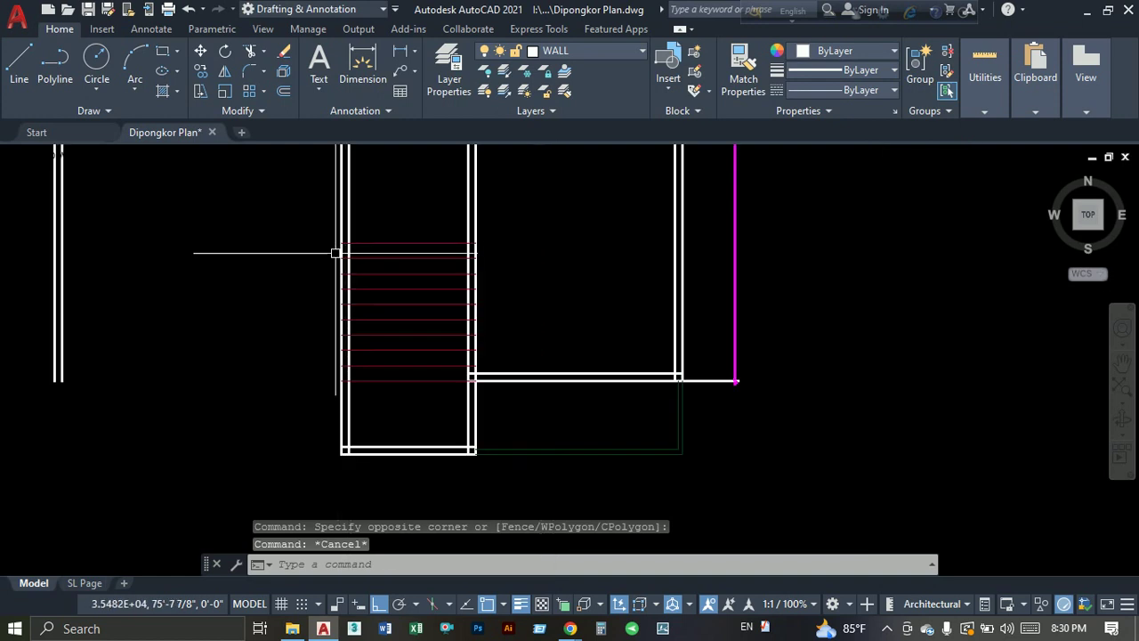
scroll(346, 241, up, 4)
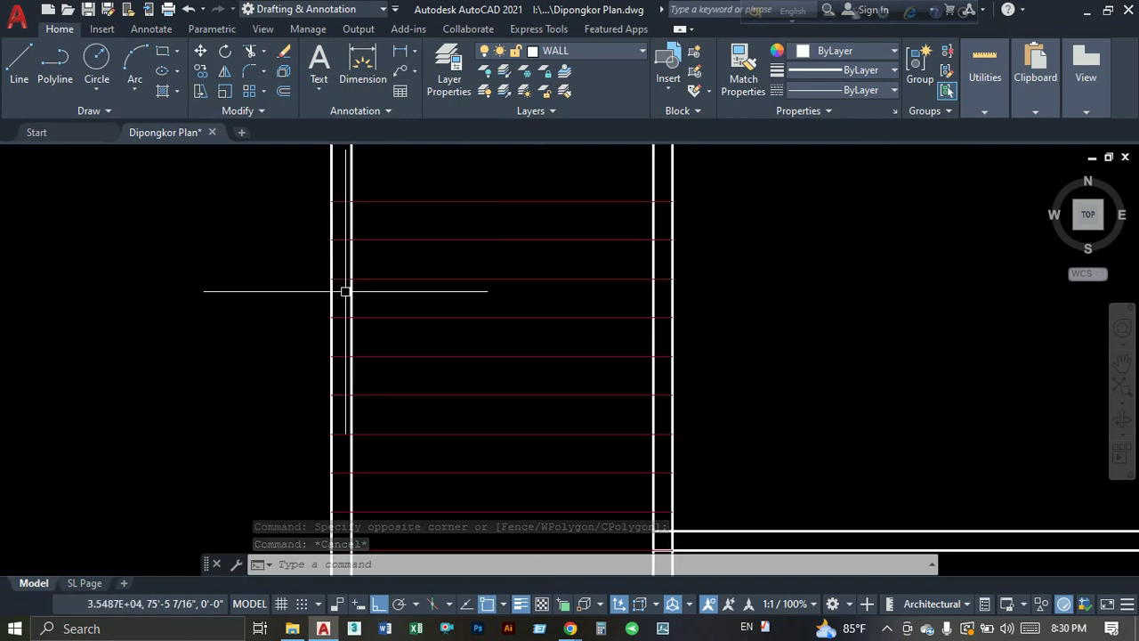
scroll(356, 356, down, 2)
click(365, 233)
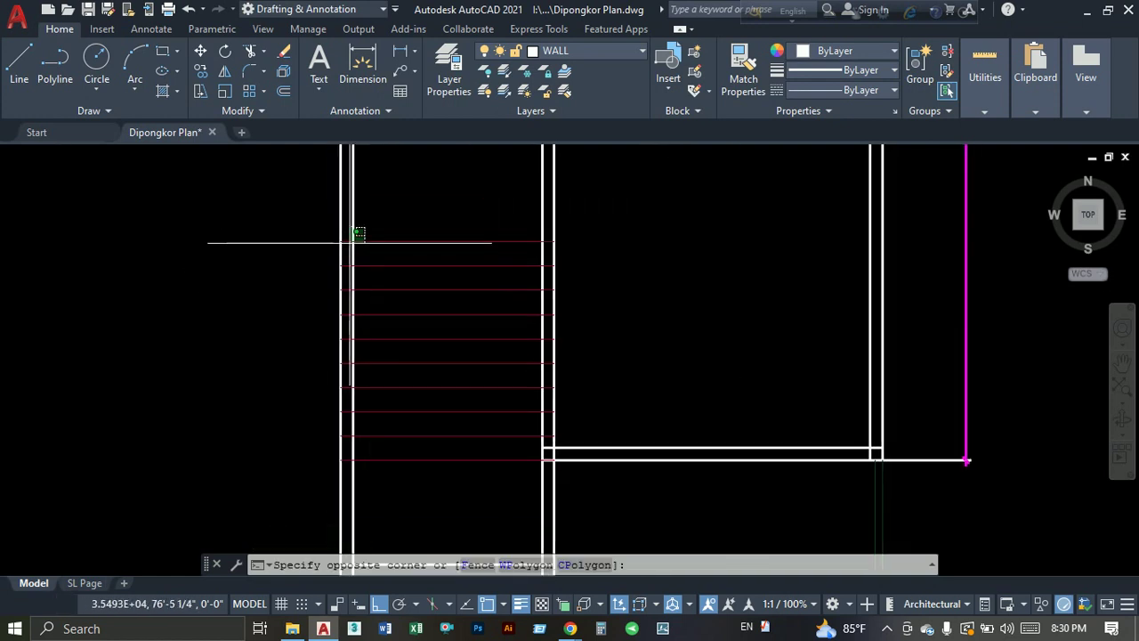
click(269, 481)
text(s)
key(Return)
click(227, 467)
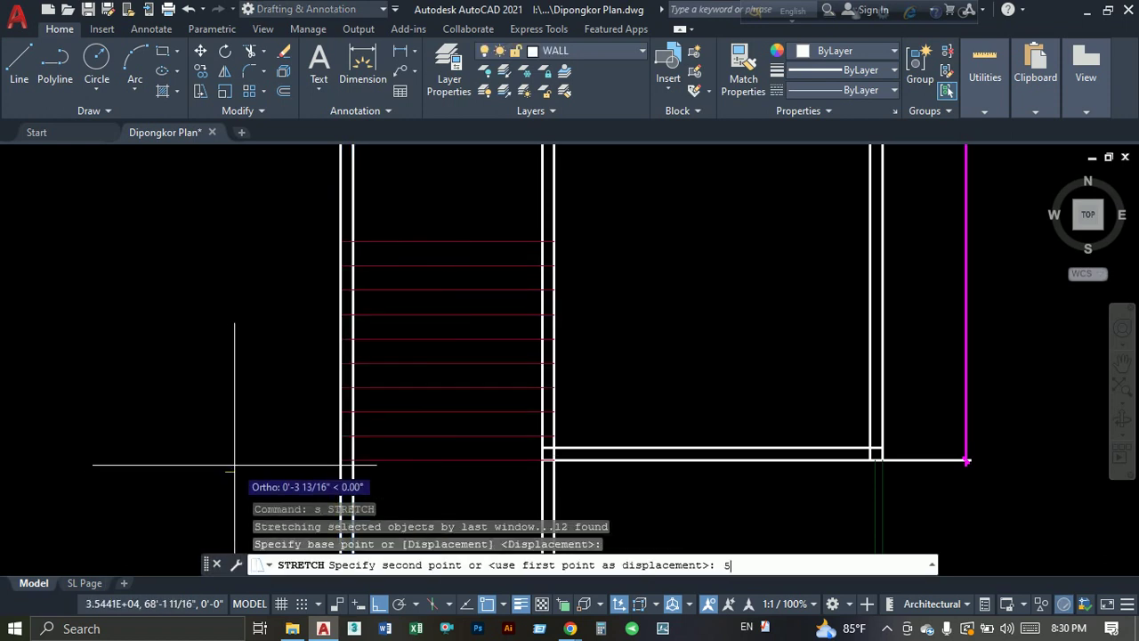
key(Return)
Reselect the stair treads and wall ends, removing the horizontal wall lines from the selection.
click(574, 224)
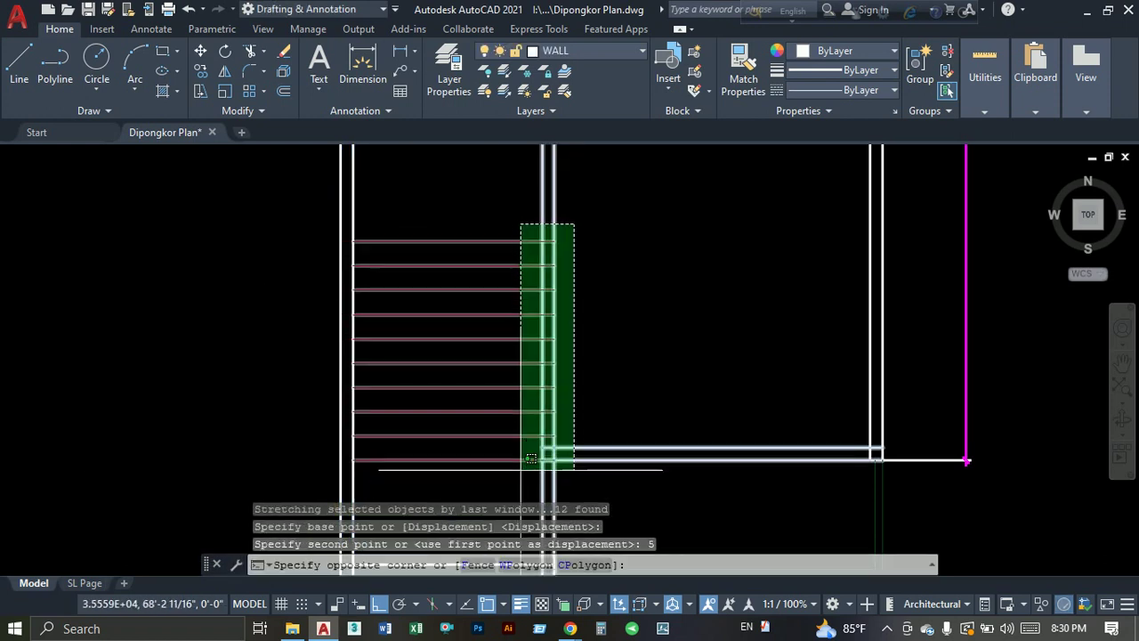
middle_drag(530, 458, 527, 416)
click(505, 442)
scroll(569, 433, up, 4)
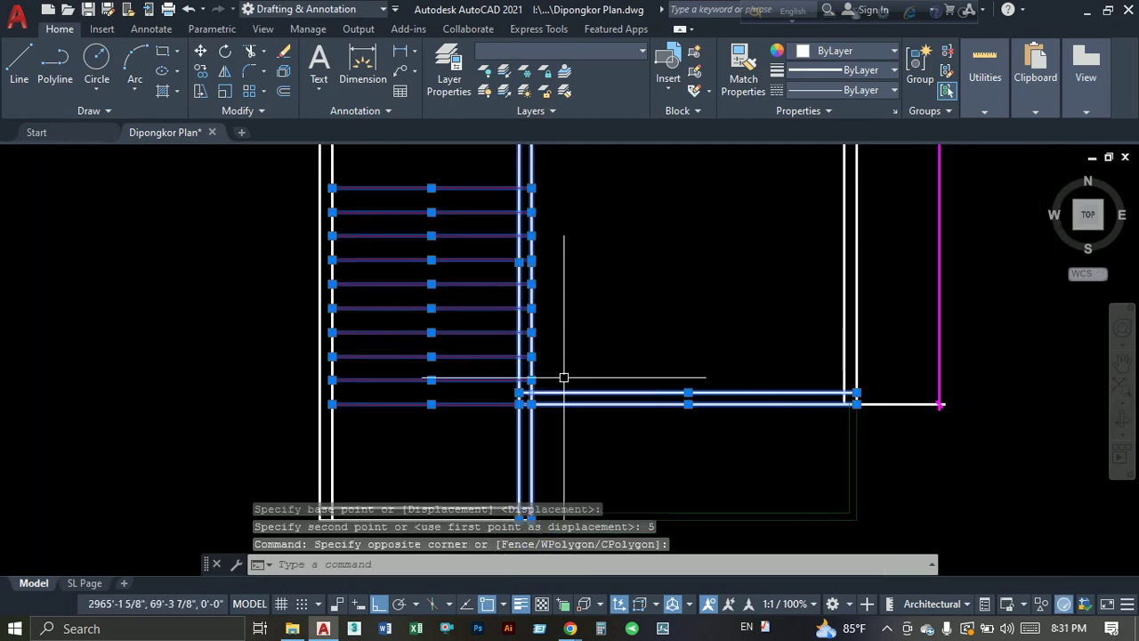
scroll(516, 396, down, 4)
click(621, 354)
shift+click(589, 414)
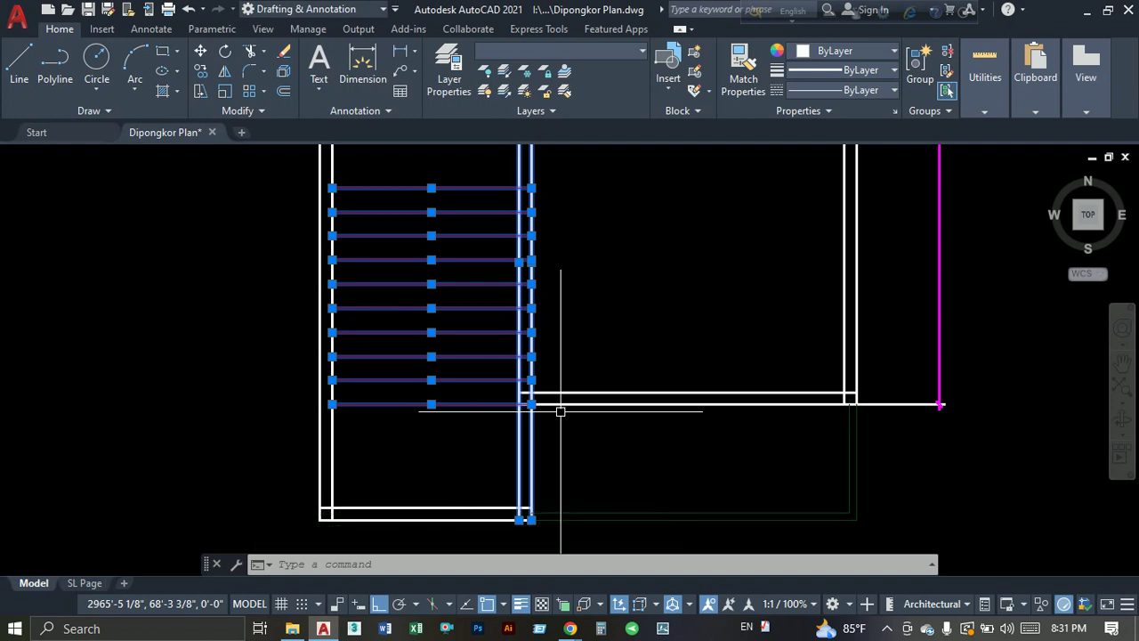
click(637, 360)
click(597, 426)
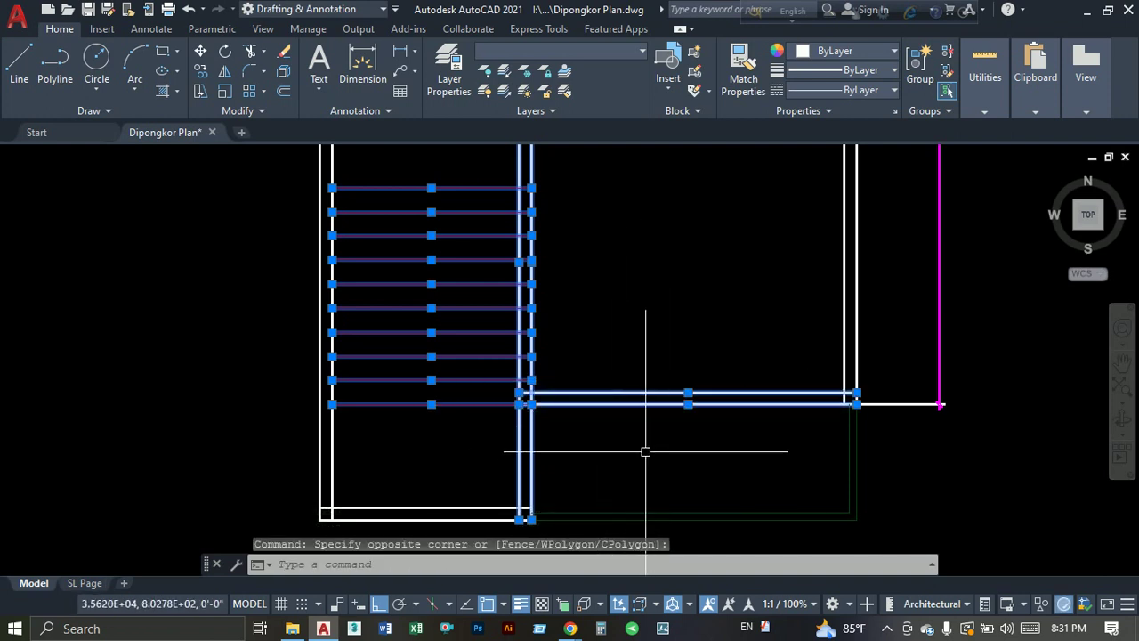
click(623, 541)
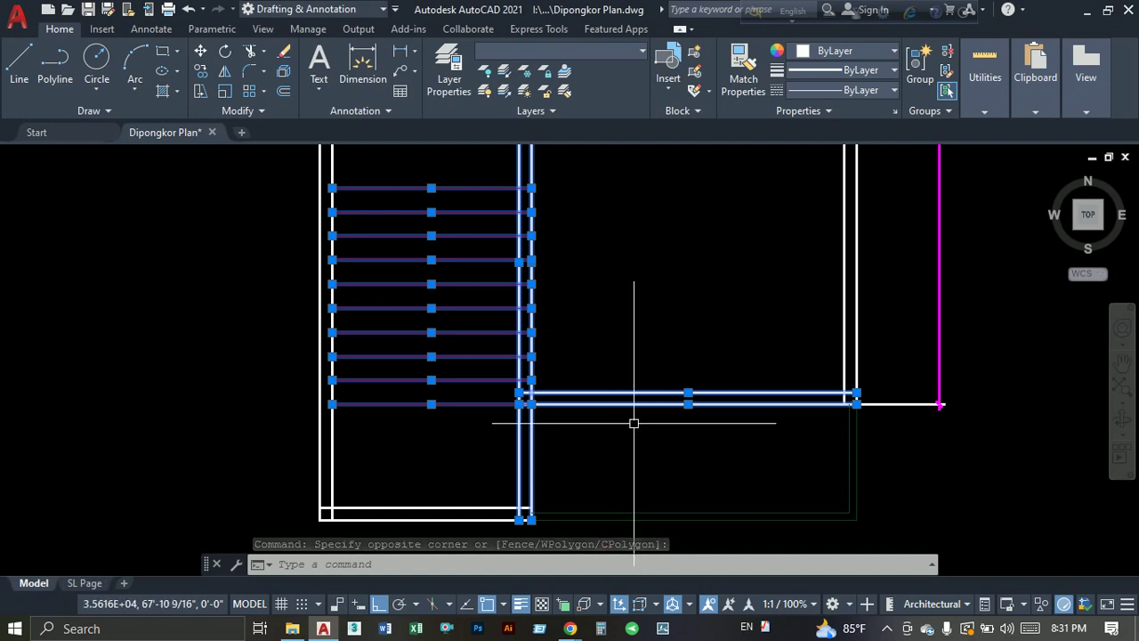
click(634, 357)
shift+click(587, 419)
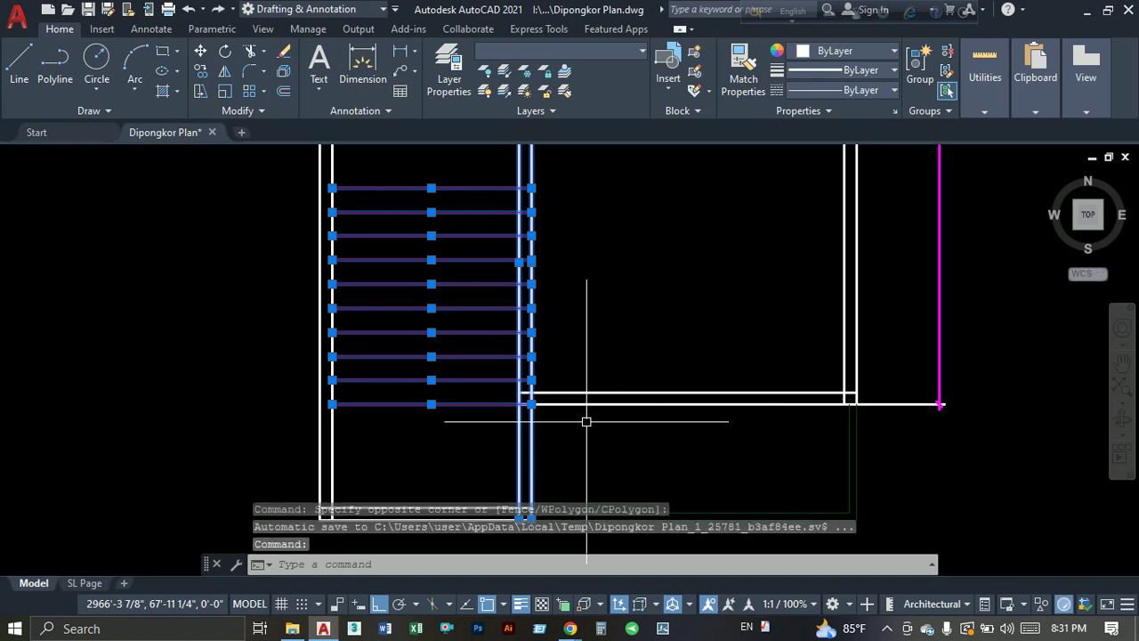
Stretch the 12 selected objects 5 units to the left.
text(s)
key(Return)
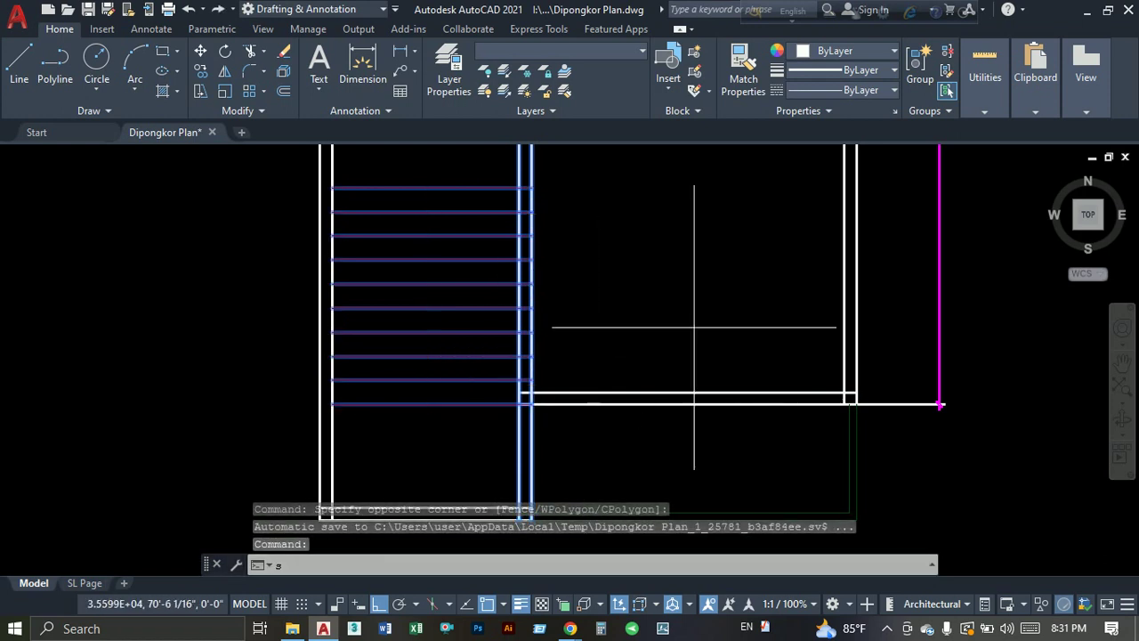
click(724, 326)
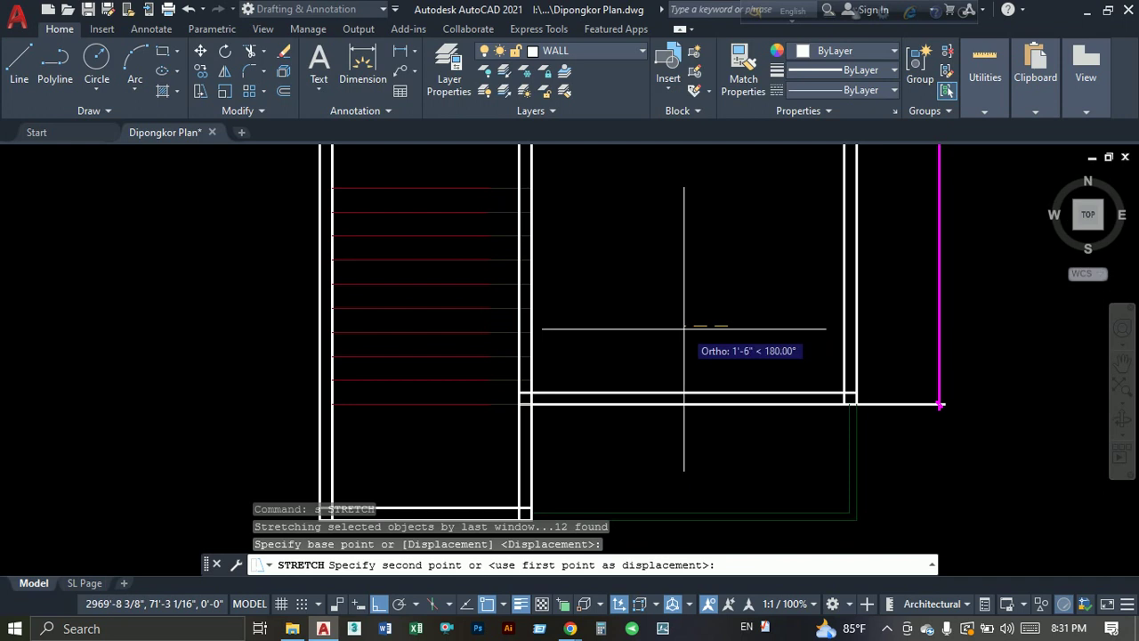
text(5)
key(Return)
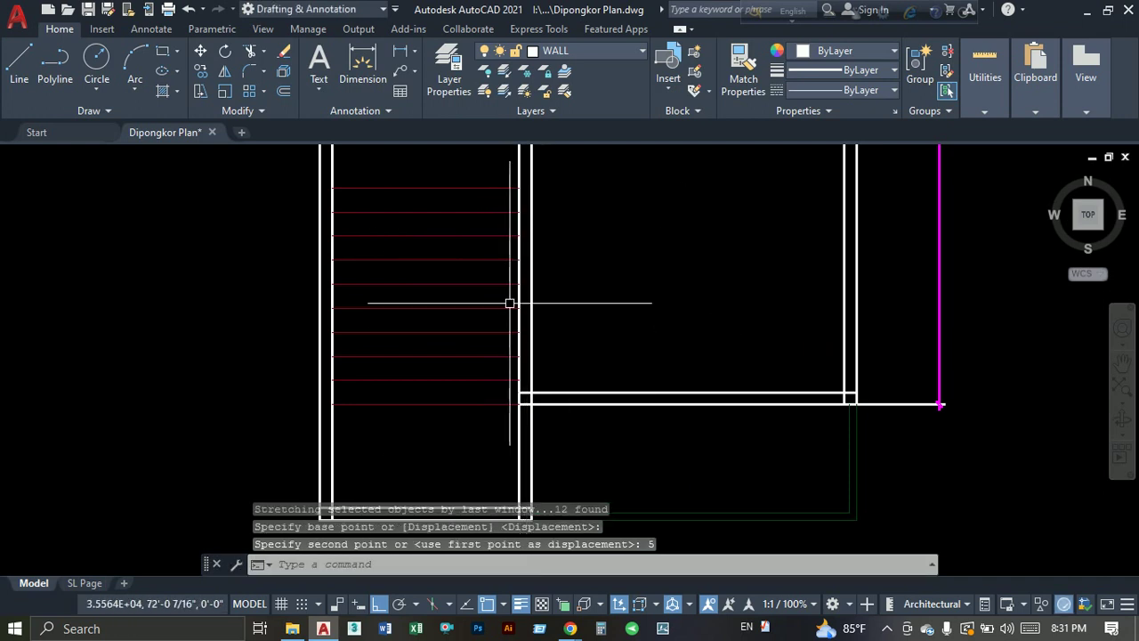
Draw a vertical line from the top tread to the bottom tread.
text(l)
key(Return)
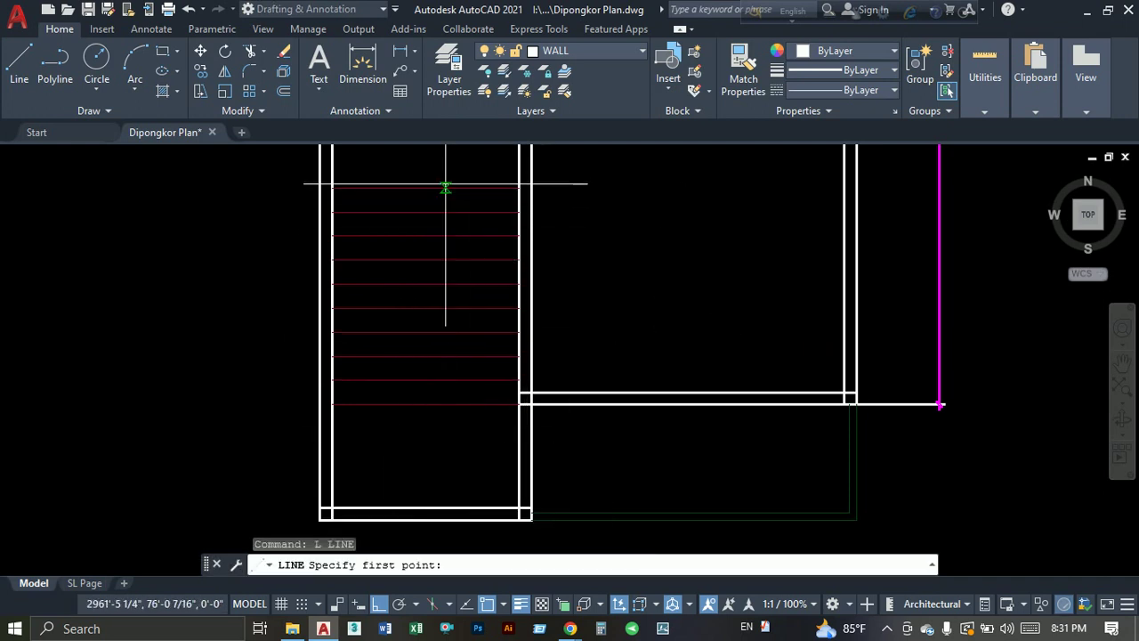
click(426, 187)
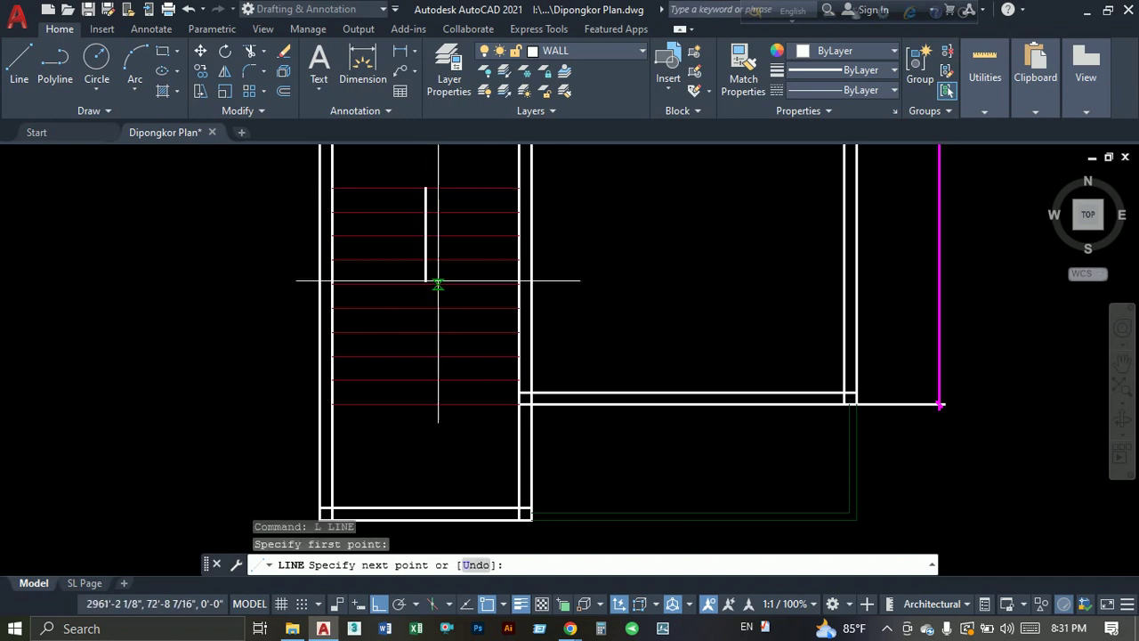
click(426, 404)
key(Escape)
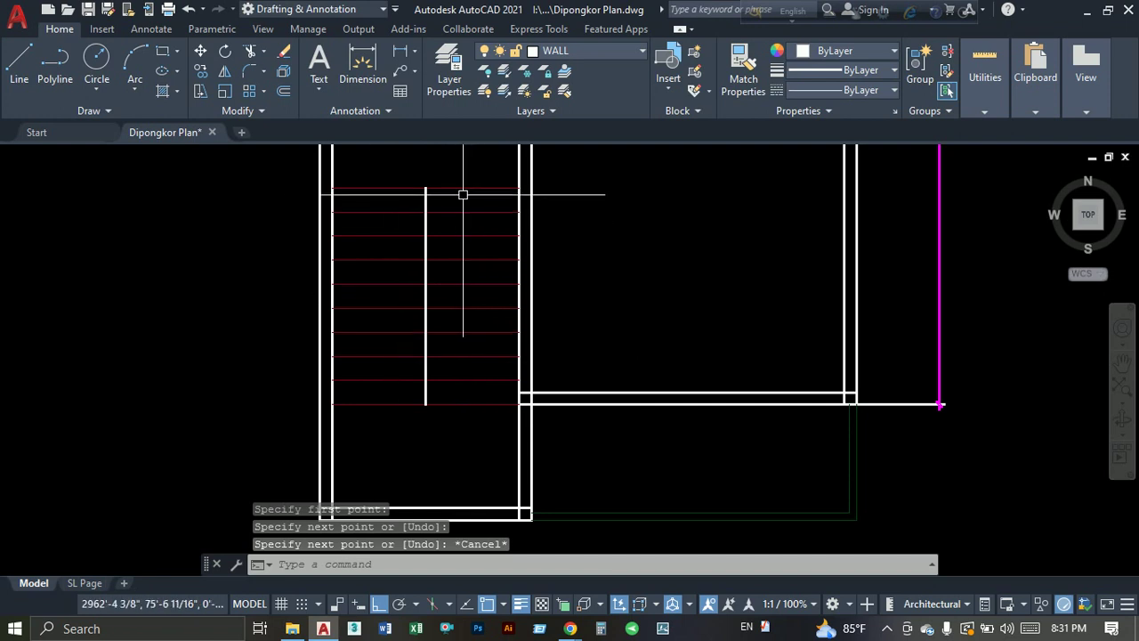
Match the centre line's properties to a red stair tread.
click(744, 72)
click(484, 187)
click(424, 203)
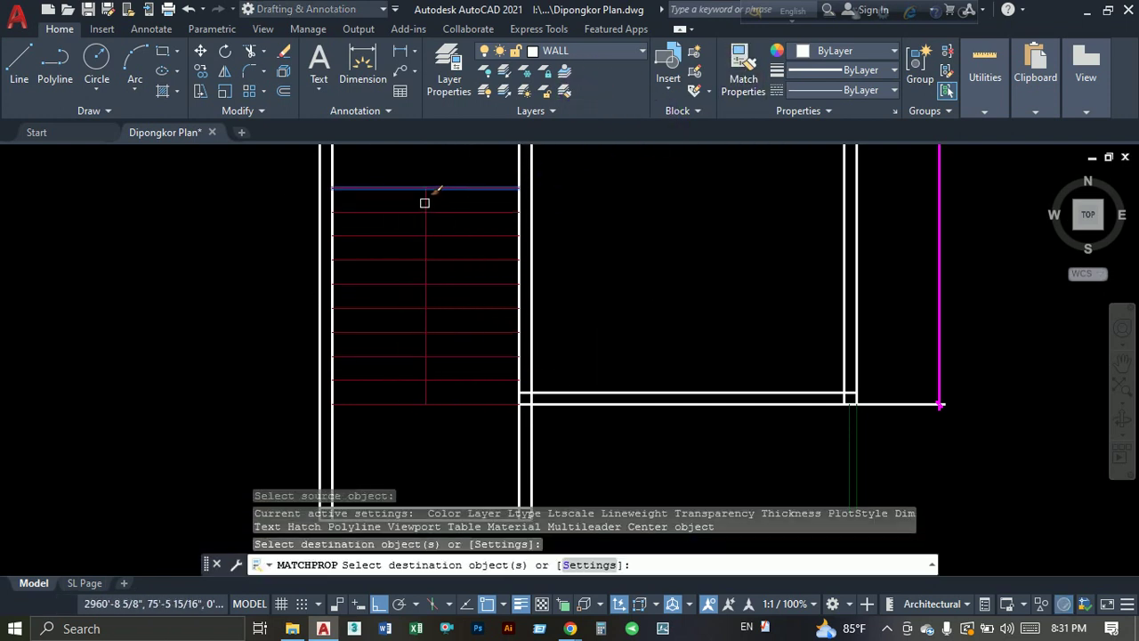
key(Escape)
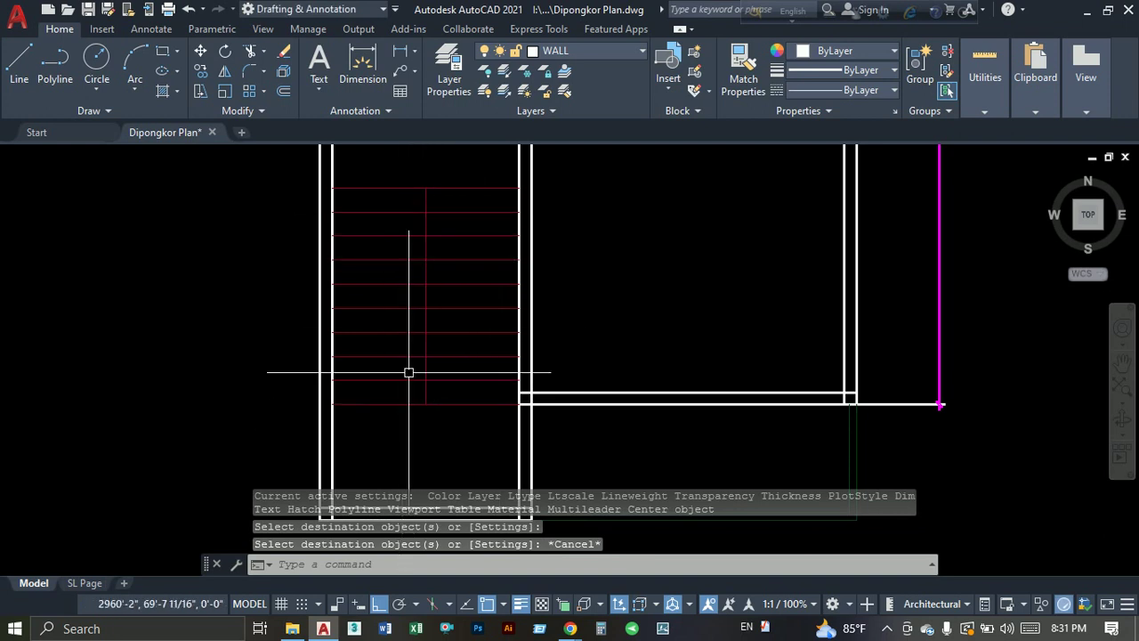
scroll(406, 392, down, 2)
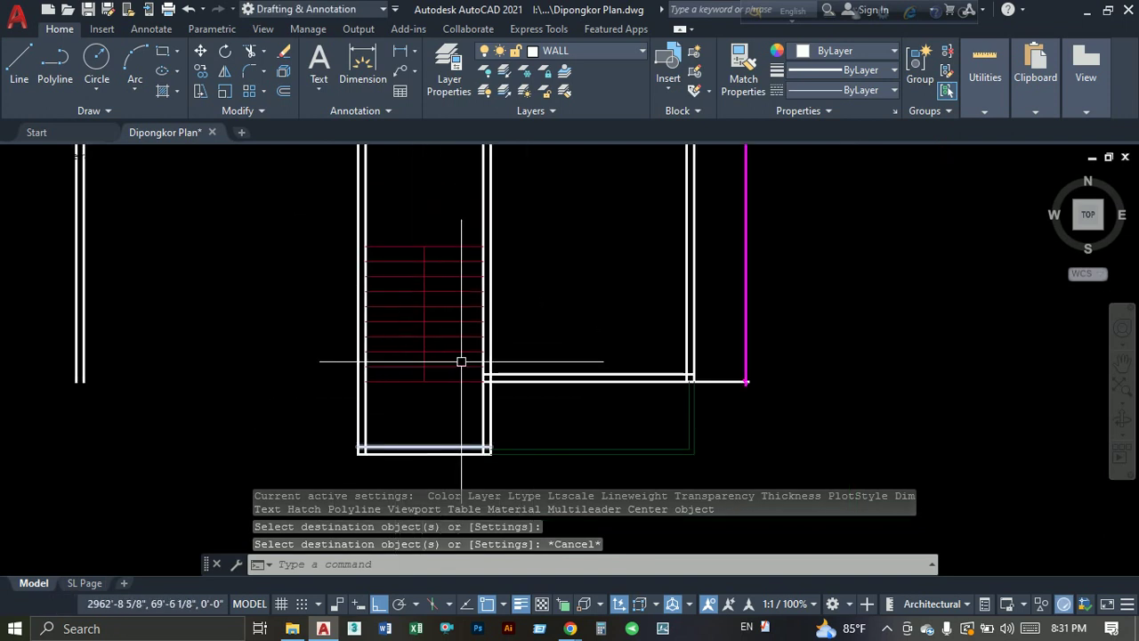
mouse_move(460, 361)
middle_down()
mouse_move(458, 418)
mouse_move(476, 335)
middle_up()
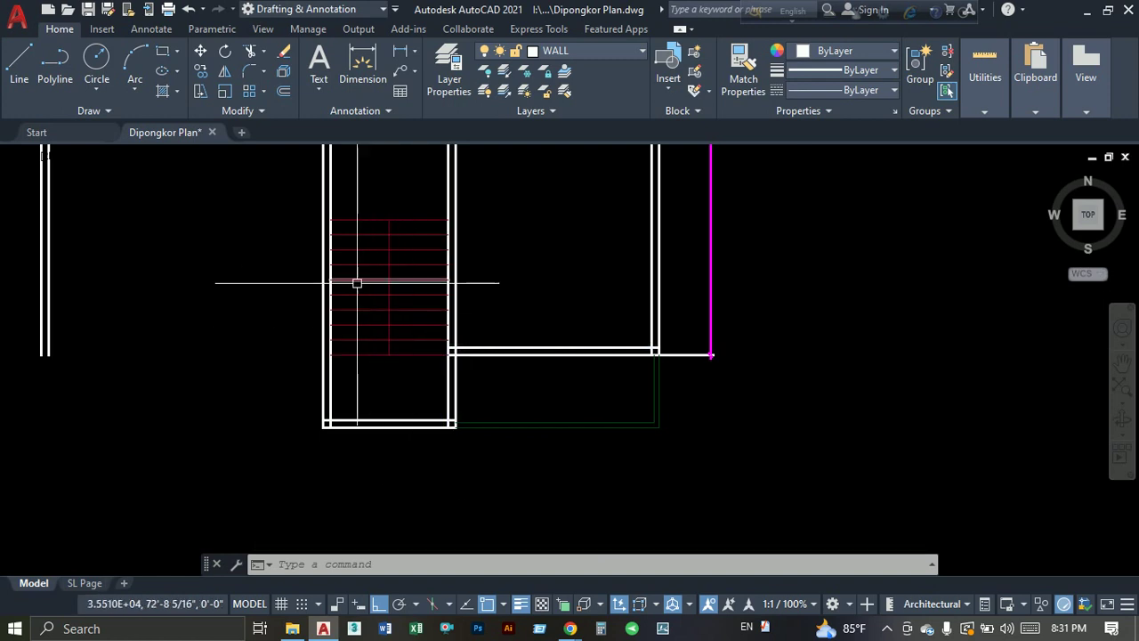
middle_drag(356, 279, 344, 369)
scroll(359, 425, up, 2)
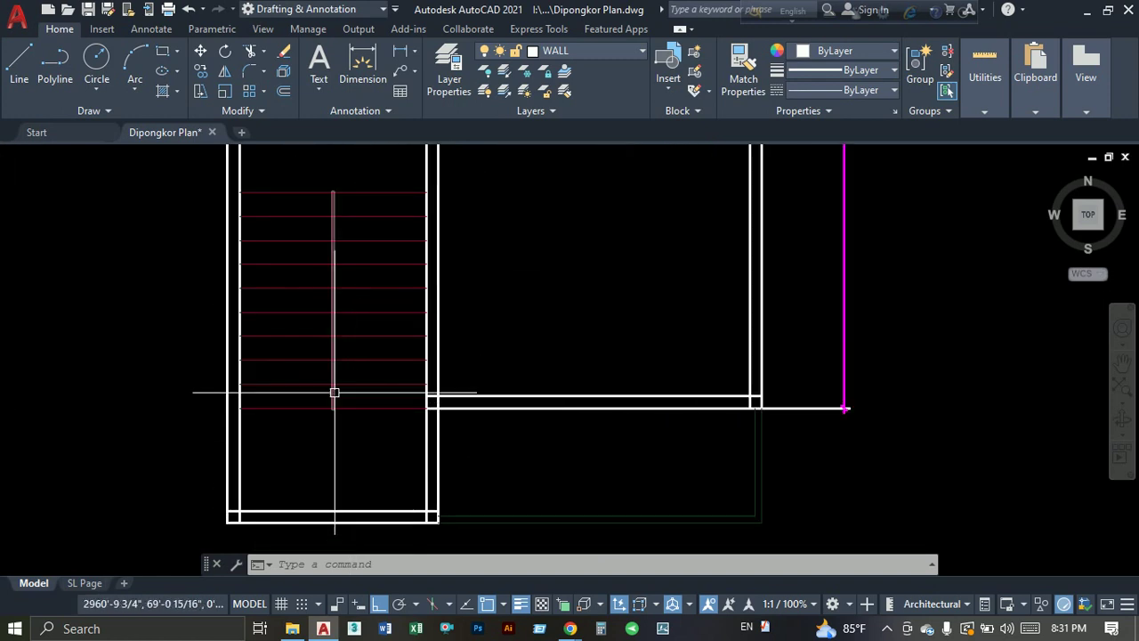
scroll(335, 392, down, 2)
scroll(346, 227, down, 2)
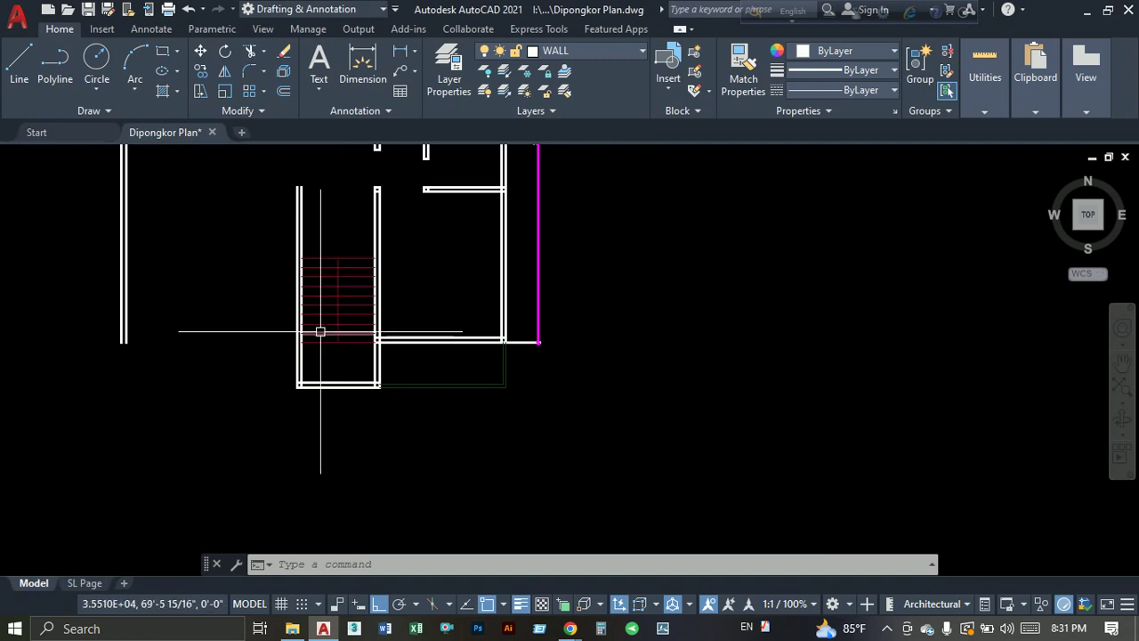
scroll(342, 322, up, 2)
mouse_move(359, 315)
middle_down()
mouse_move(332, 368)
mouse_move(392, 417)
middle_up()
scroll(332, 368, down, 3)
scroll(329, 364, up, 1)
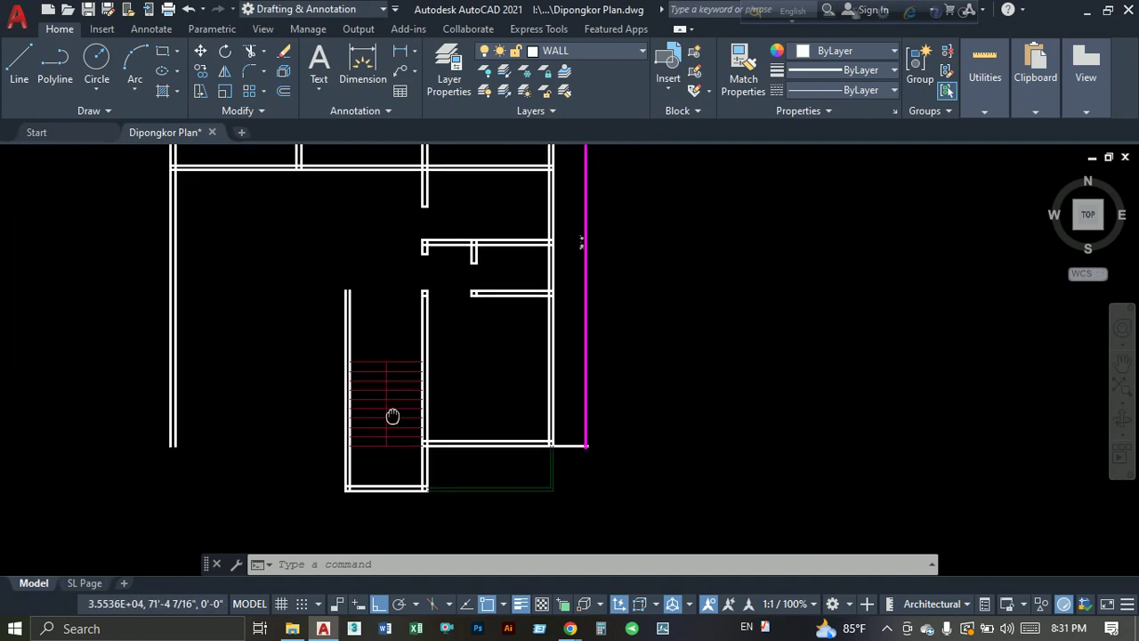
scroll(399, 359, down, 2)
middle_drag(386, 324, 401, 262)
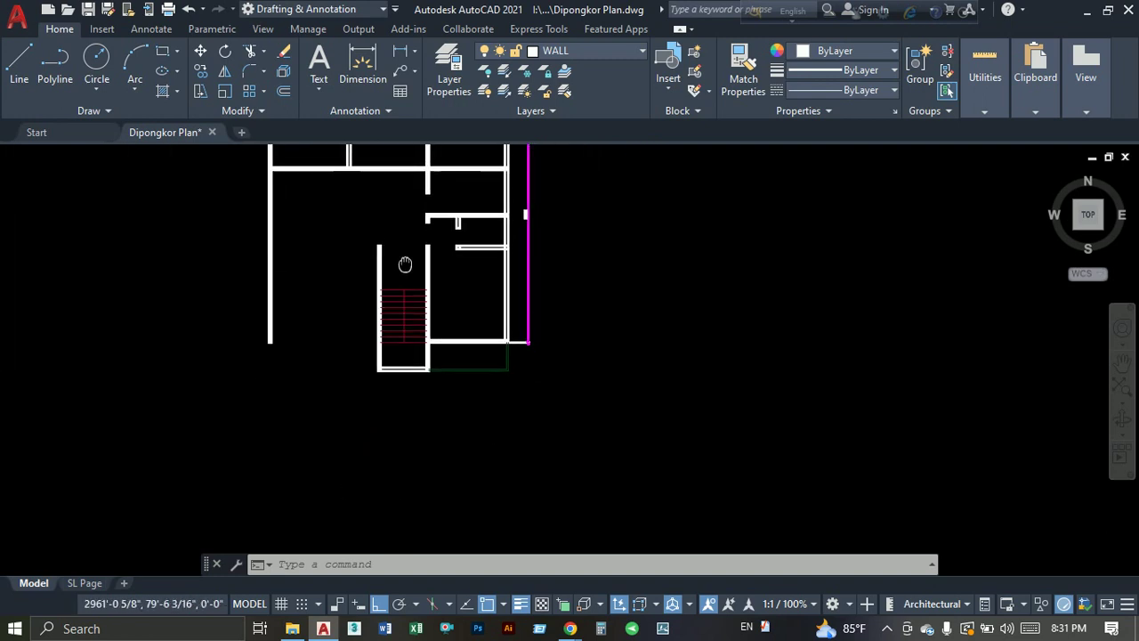
scroll(410, 255, up, 4)
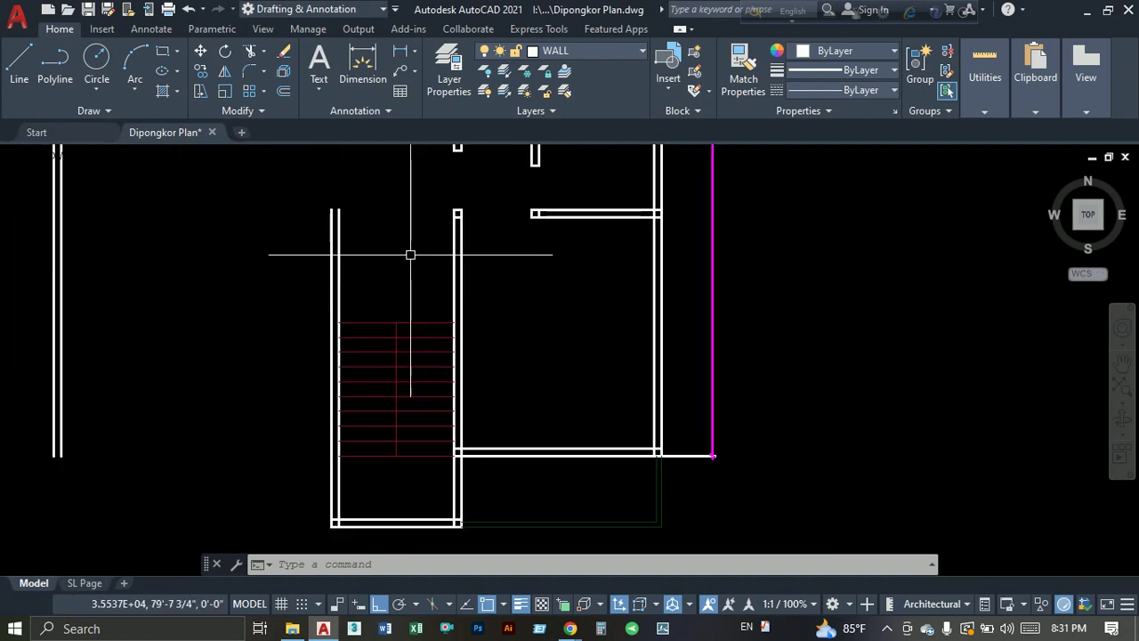
Place a 3'-3" linear dimension from the stair centre line to the right wall.
click(403, 56)
click(396, 322)
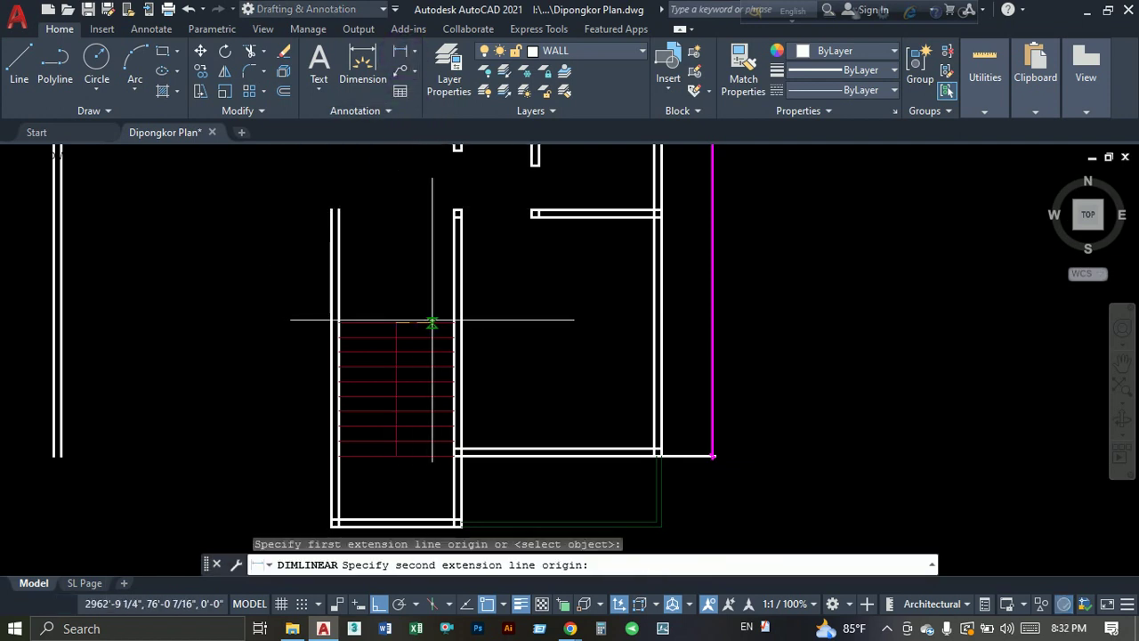
click(454, 323)
scroll(445, 298, up, 2)
scroll(445, 298, down, 2)
click(444, 293)
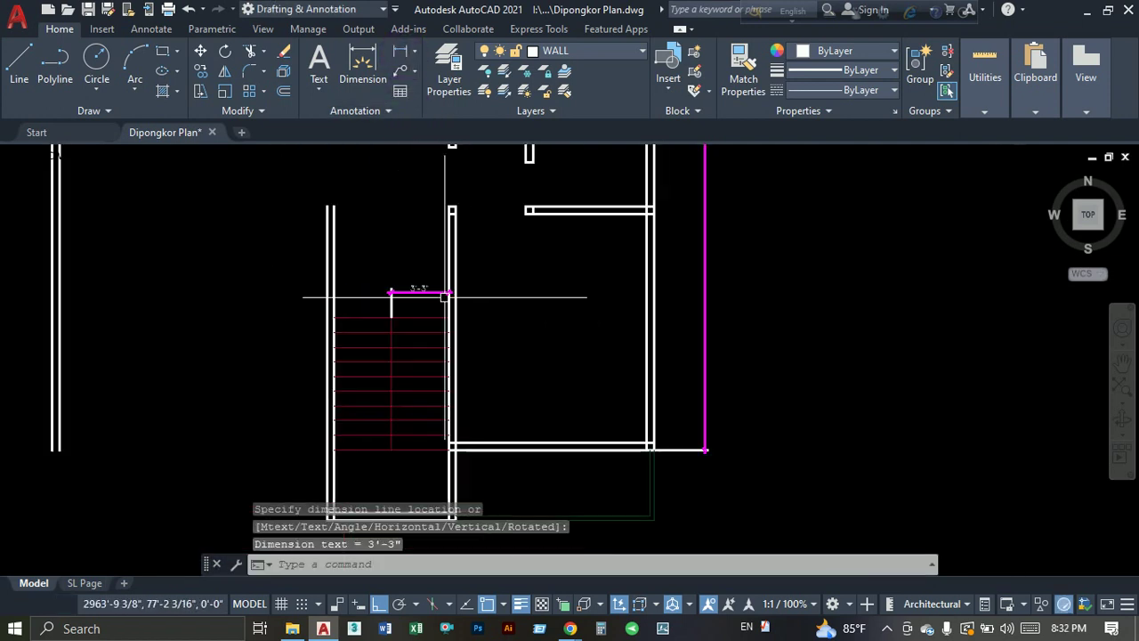
scroll(495, 313, down, 1)
scroll(508, 298, down, 3)
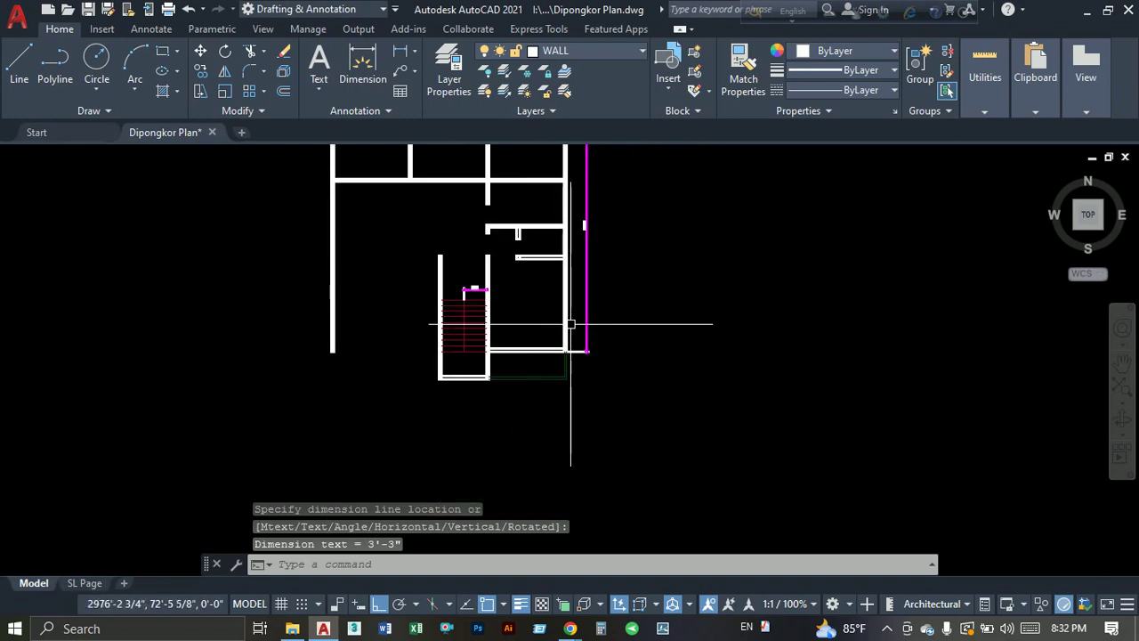
middle_drag(435, 263, 407, 386)
scroll(394, 257, up, 4)
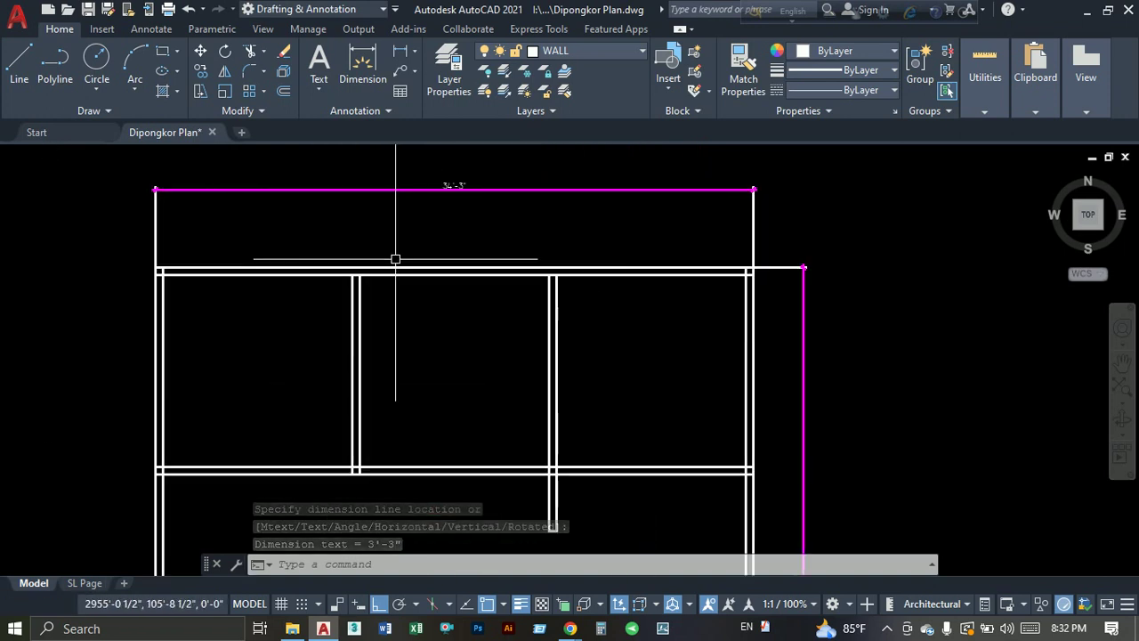
scroll(472, 267, down, 4)
scroll(490, 338, up, 2)
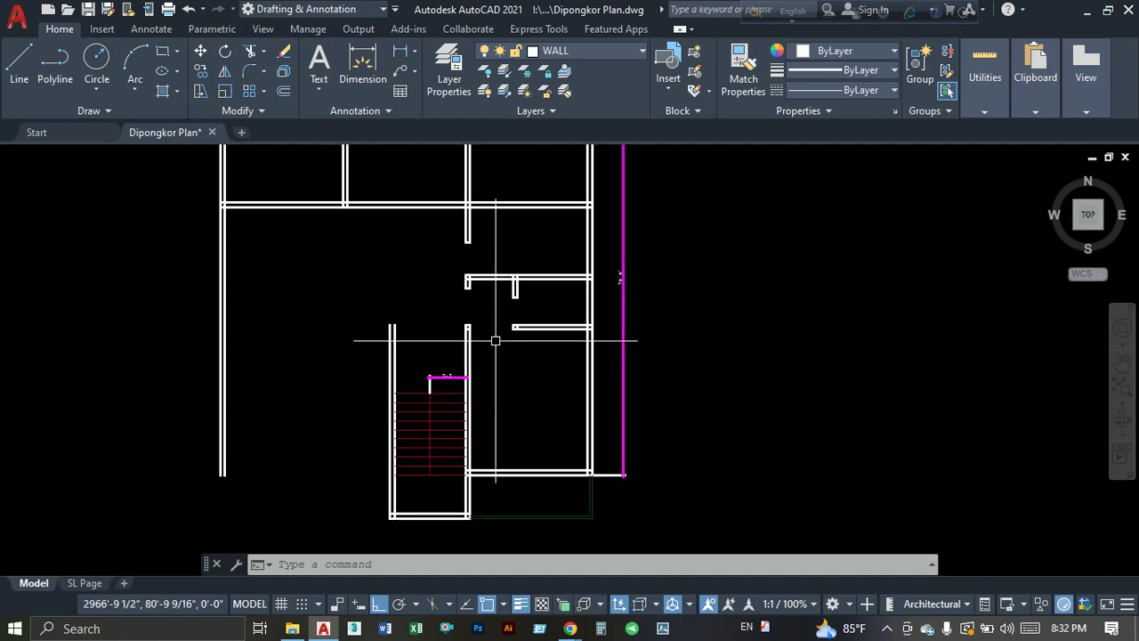
scroll(448, 328, up, 1)
Select the vertical wall beside the stair.
click(455, 329)
click(420, 330)
scroll(416, 320, down, 5)
scroll(412, 309, up, 4)
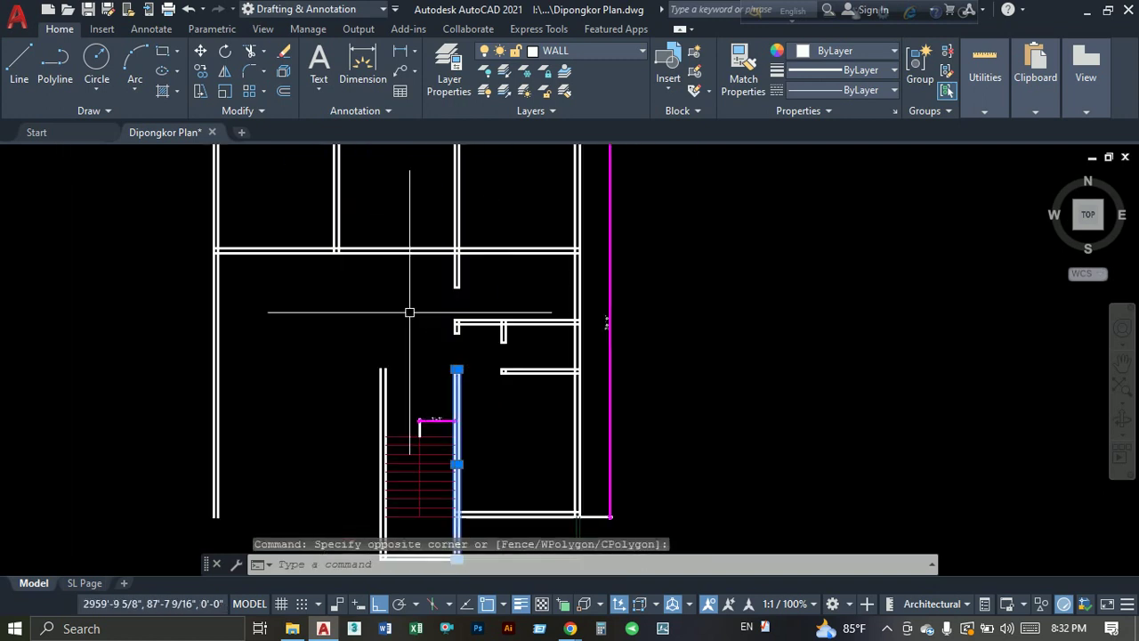
scroll(401, 297, down, 4)
Mirror the selected stair objects about a vertical axis, keeping the originals.
text(mi)
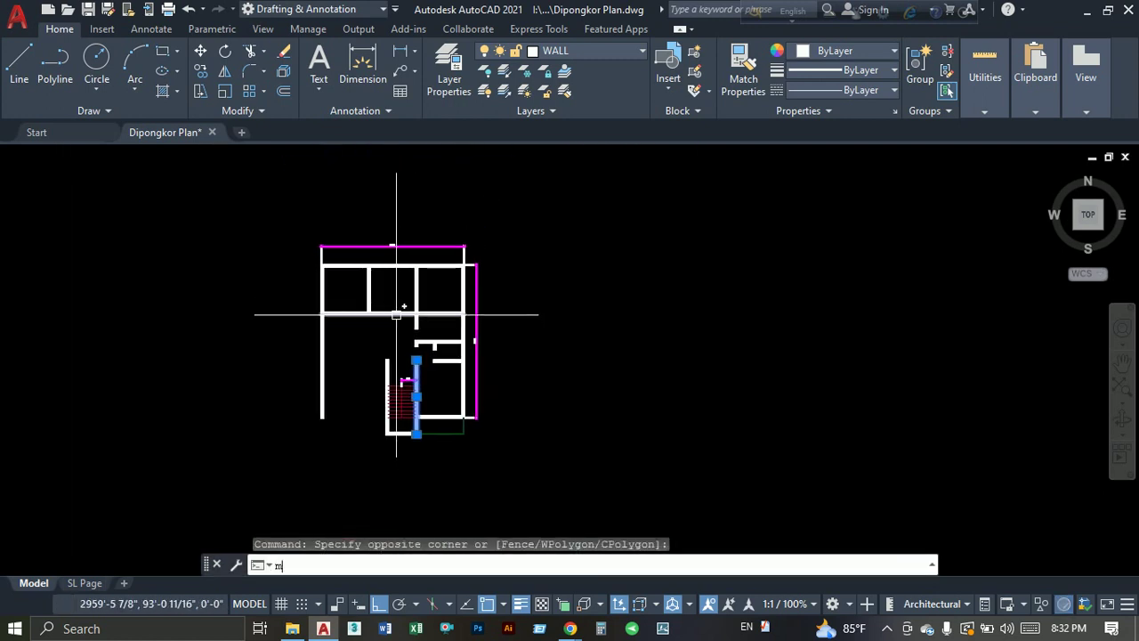
key(Return)
scroll(398, 259, up, 5)
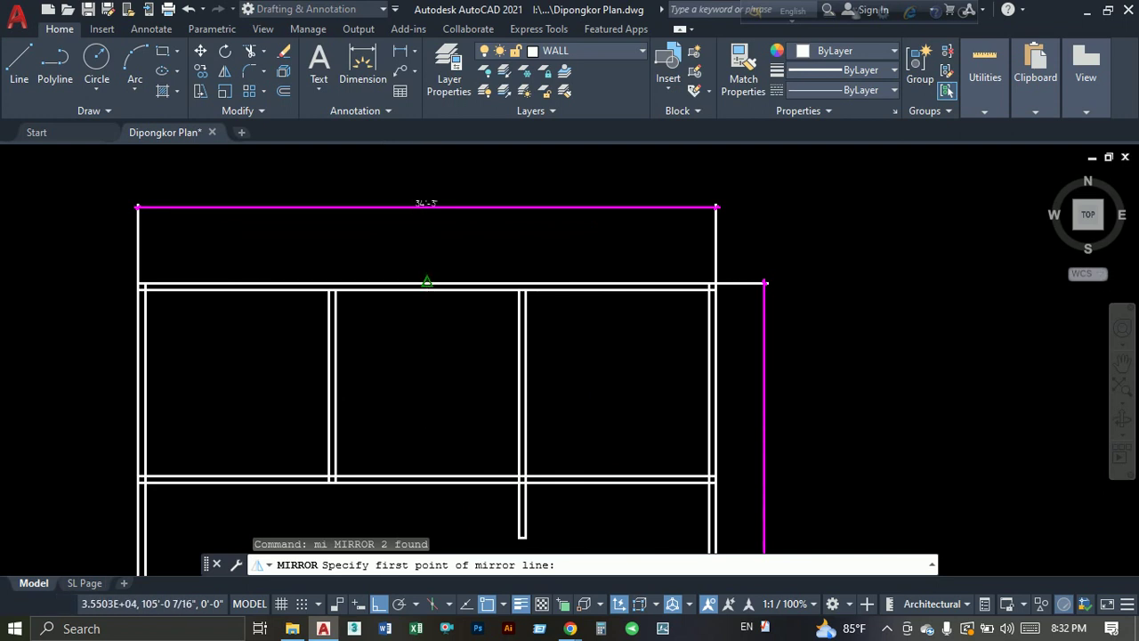
click(427, 281)
click(427, 257)
key(Return)
scroll(432, 293, down, 5)
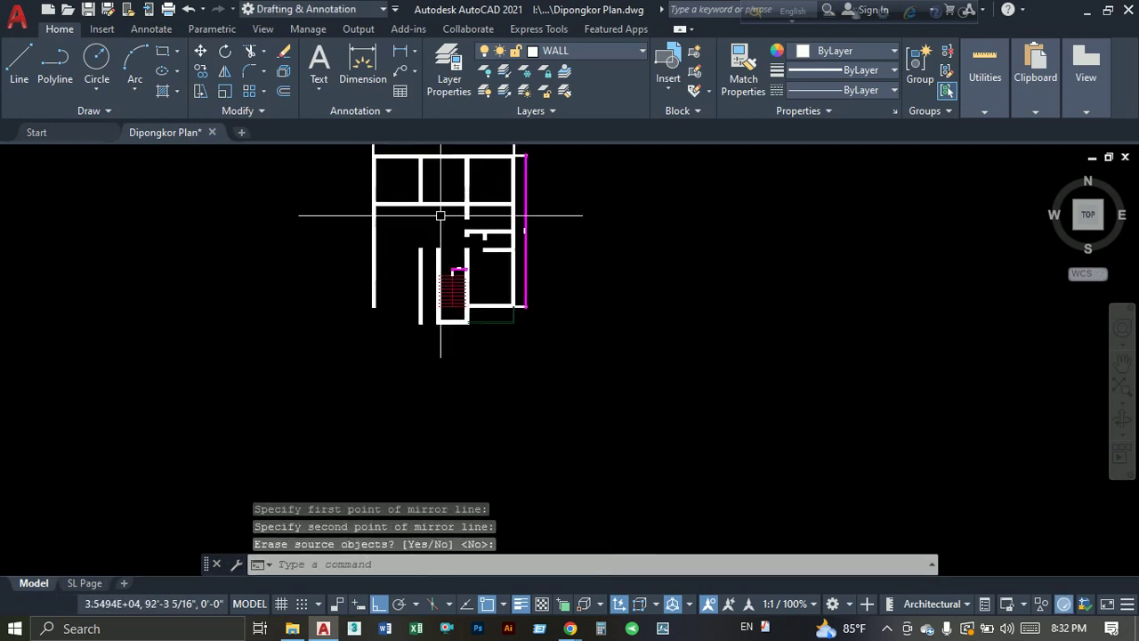
Erase the mirrored U-shaped lines and the stair's left wall line.
scroll(441, 215, up, 5)
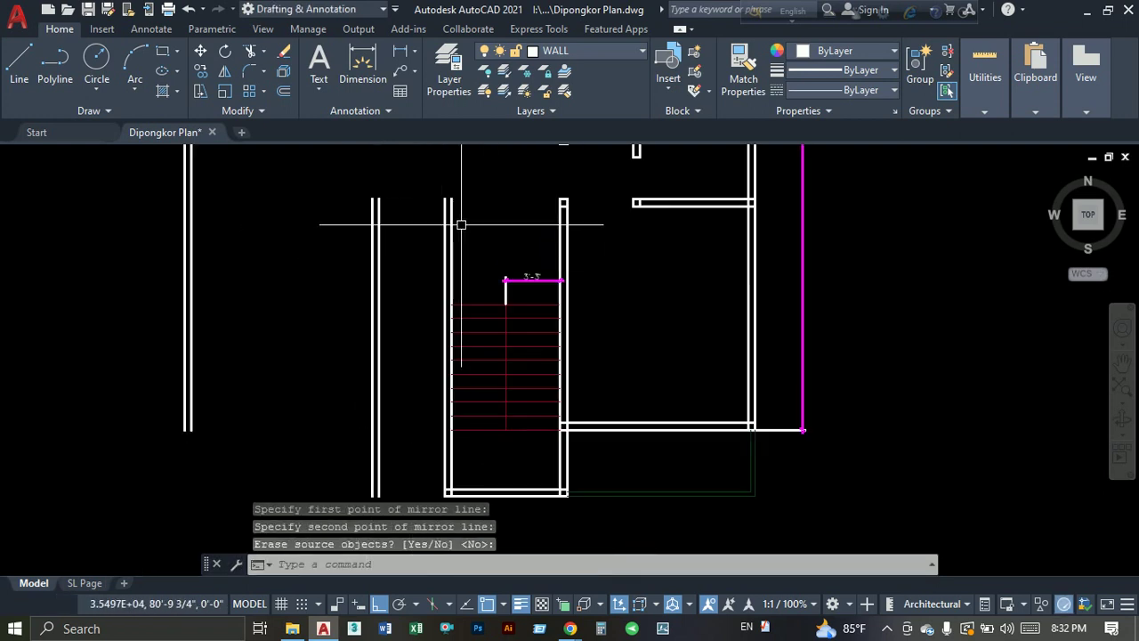
scroll(505, 285, up, 2)
click(508, 288)
click(490, 262)
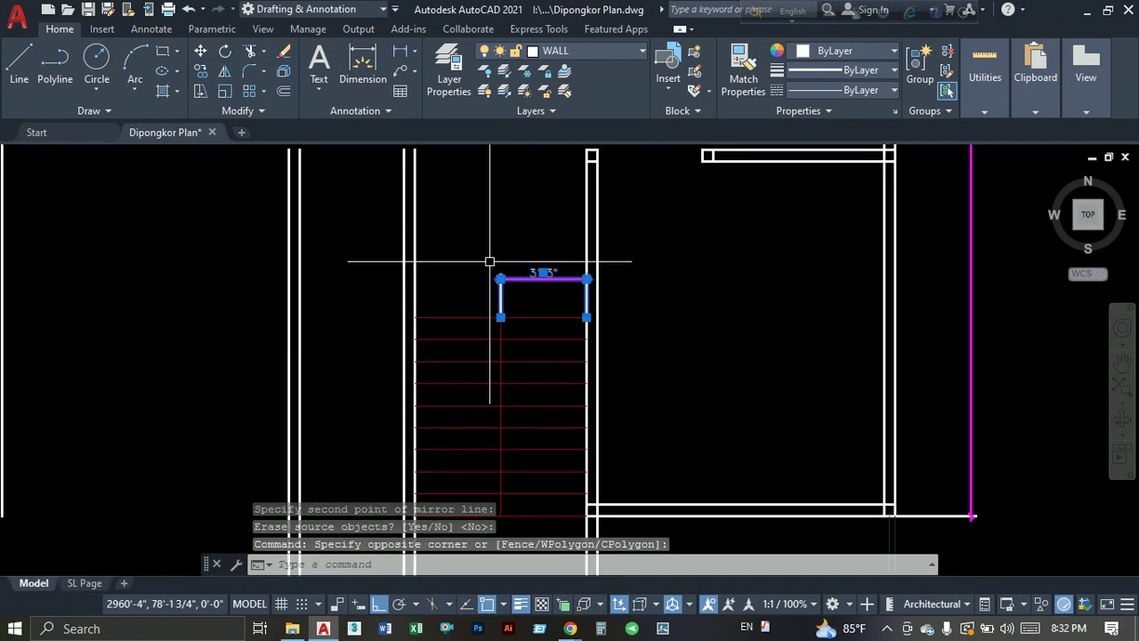
text(e)
key(Return)
scroll(489, 261, down, 2)
click(464, 199)
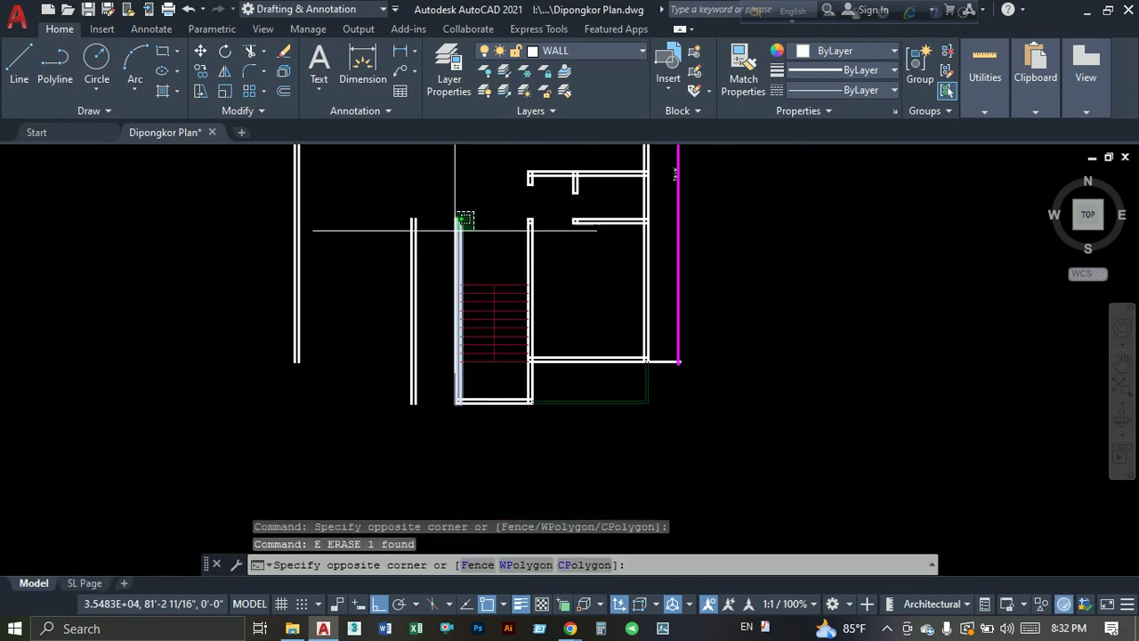
click(449, 233)
text(e)
key(Return)
Stretch the stair treads and bottom wall over to the left wall.
click(481, 244)
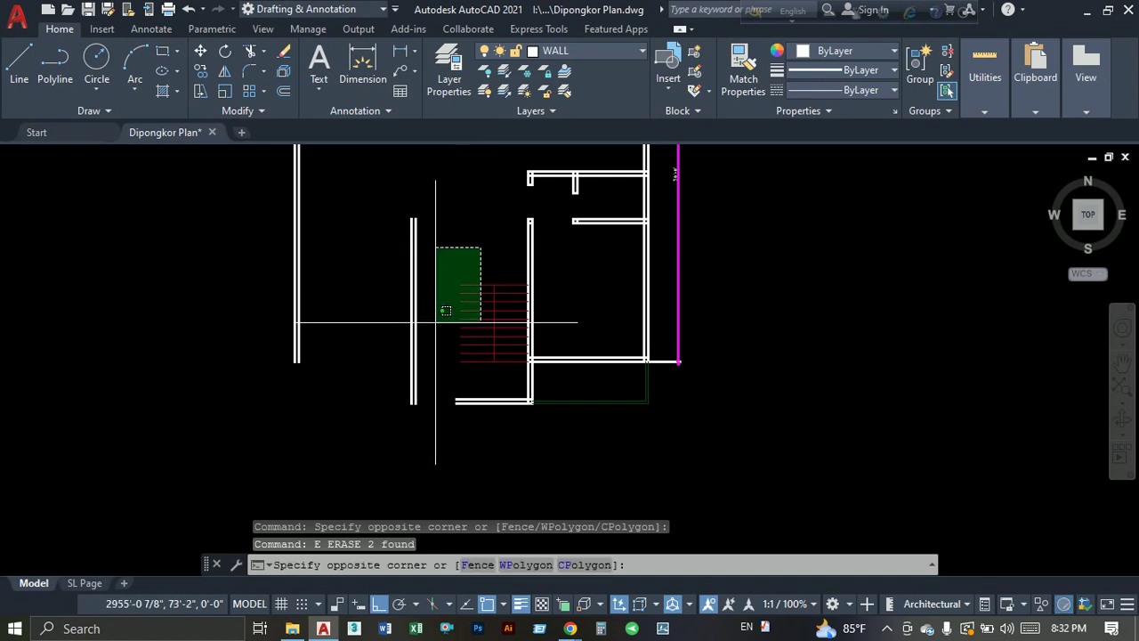
click(440, 405)
text(s)
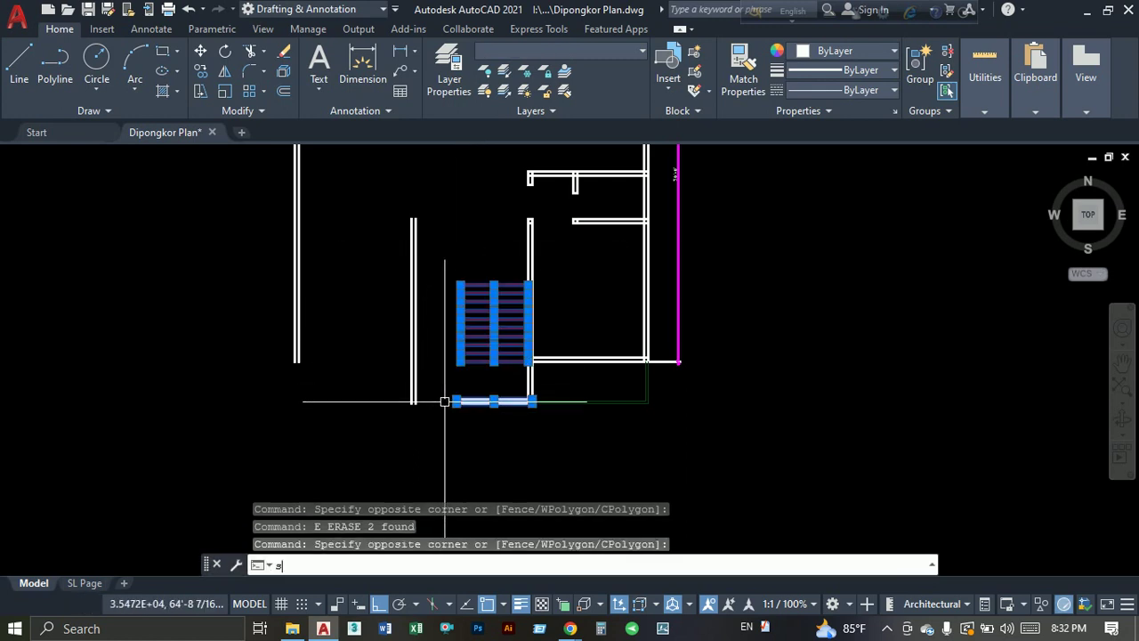
key(Return)
scroll(443, 326, up, 3)
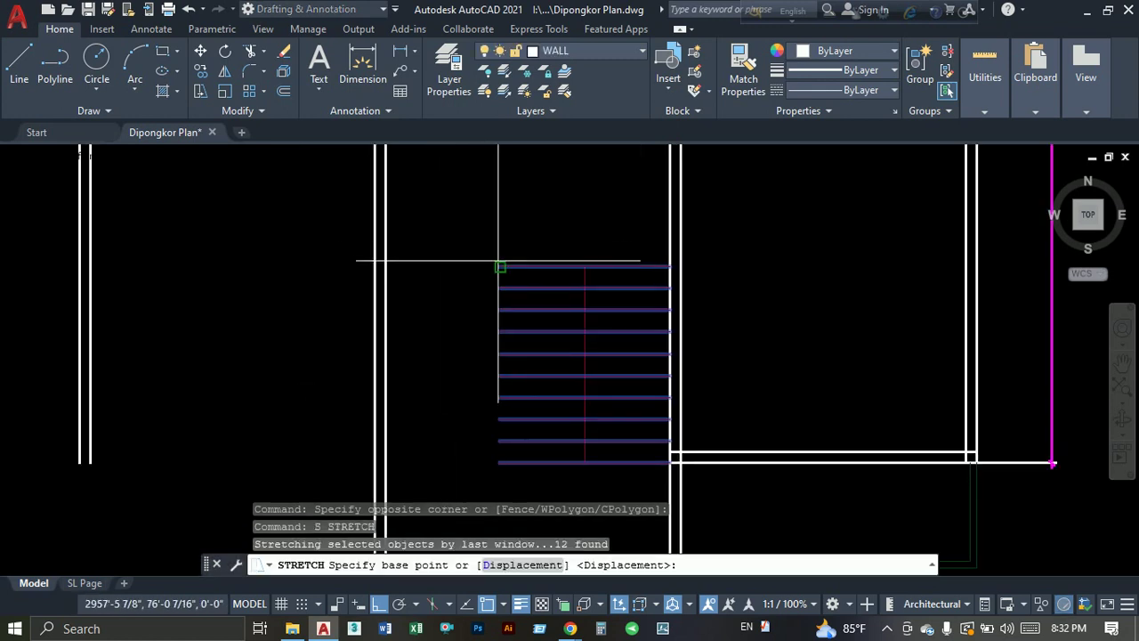
click(499, 262)
click(384, 267)
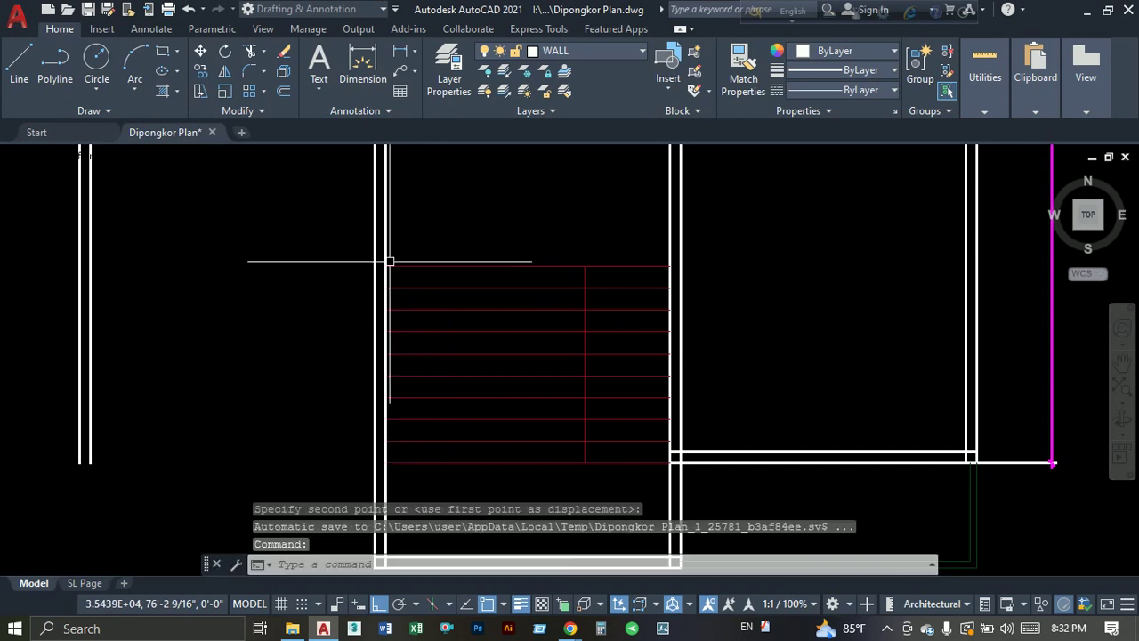
scroll(516, 267, down, 2)
Move the stair's vertical middle line to the centre of the stair.
click(556, 277)
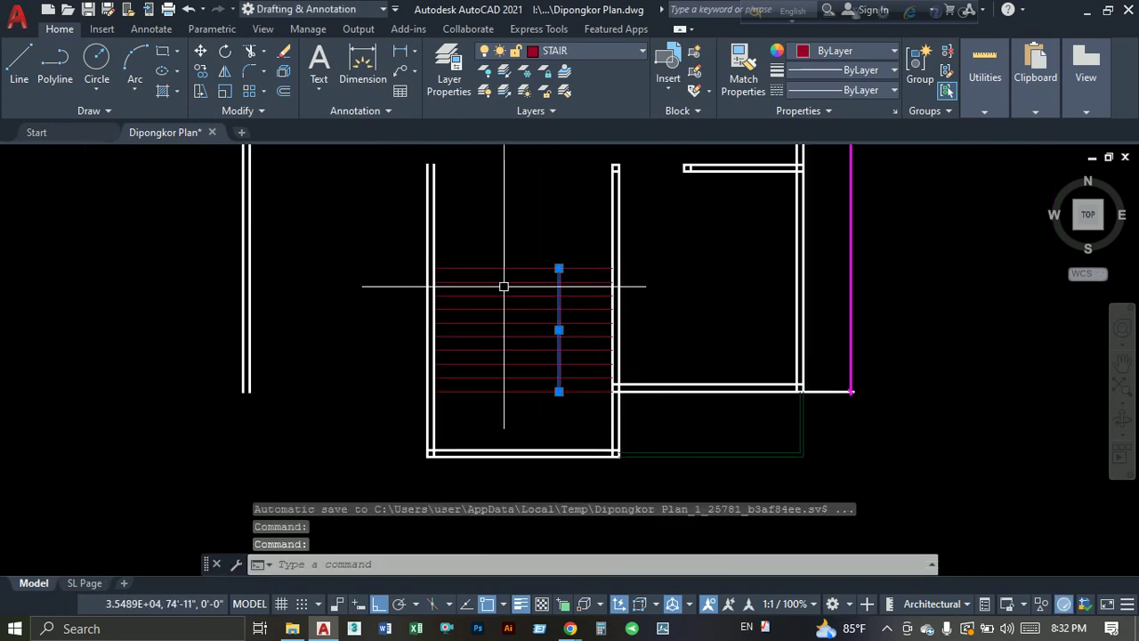
text(m)
key(Return)
scroll(517, 265, up, 2)
scroll(597, 266, up, 1)
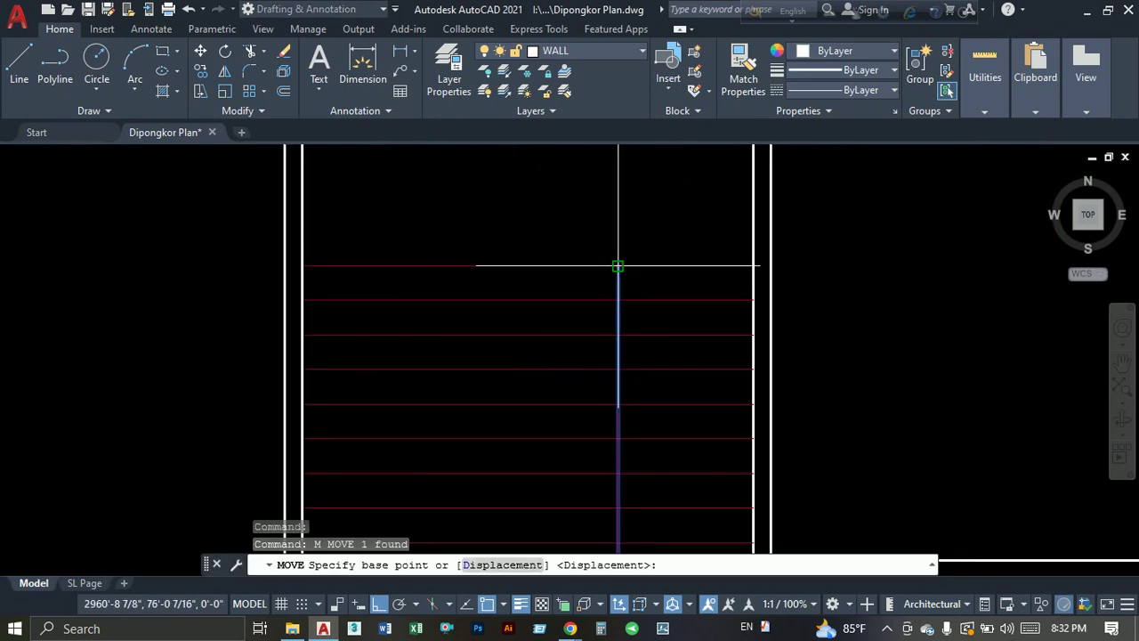
click(618, 265)
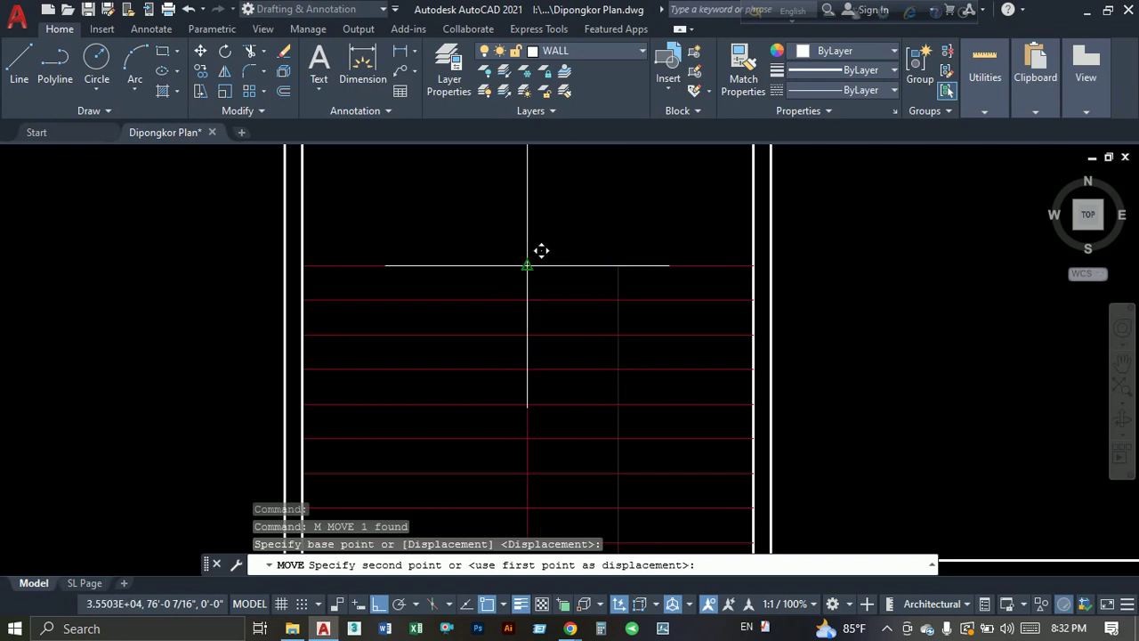
click(527, 265)
scroll(529, 285, down, 4)
scroll(552, 321, down, 1)
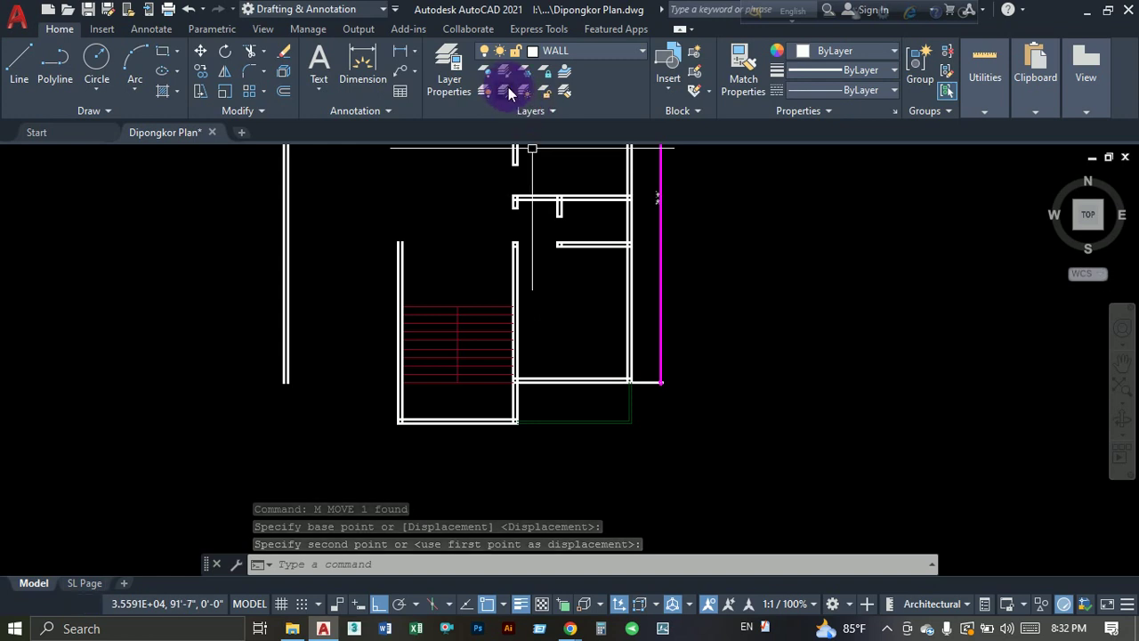
key(Escape)
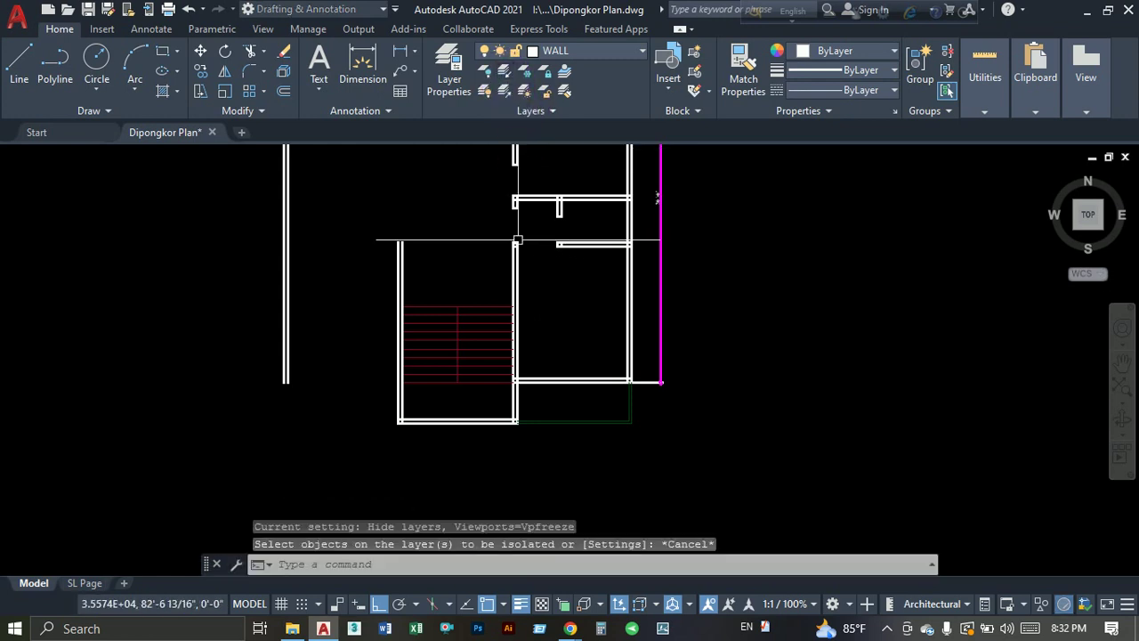
Dimension the stairwell width and the room to its left, both 10'-10 1/2".
click(408, 58)
scroll(411, 285, up, 2)
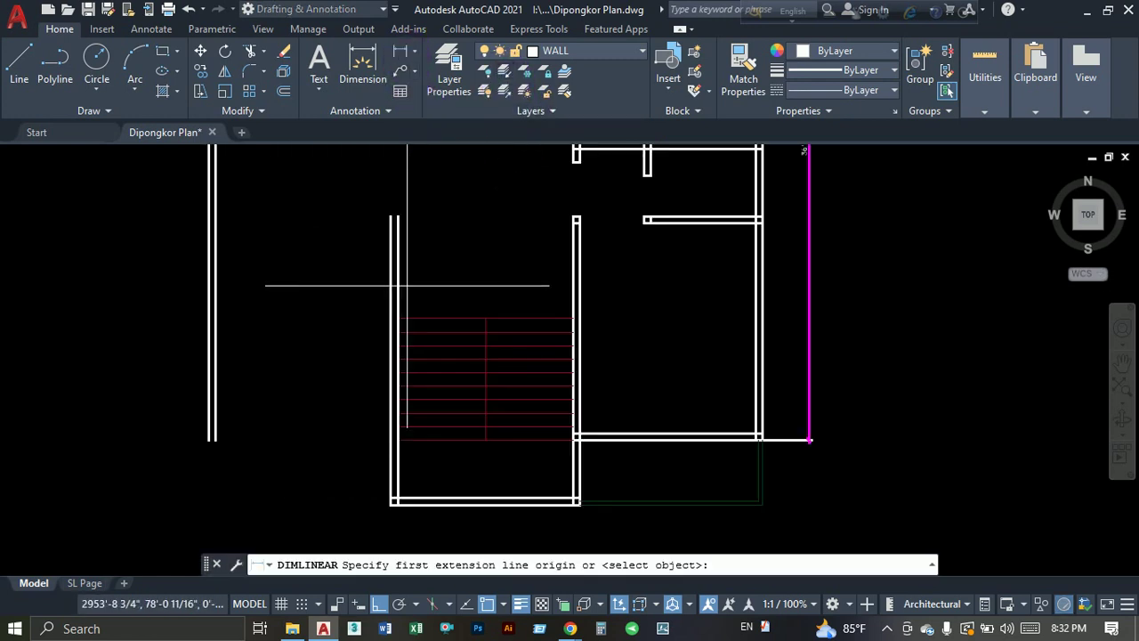
click(574, 297)
click(397, 288)
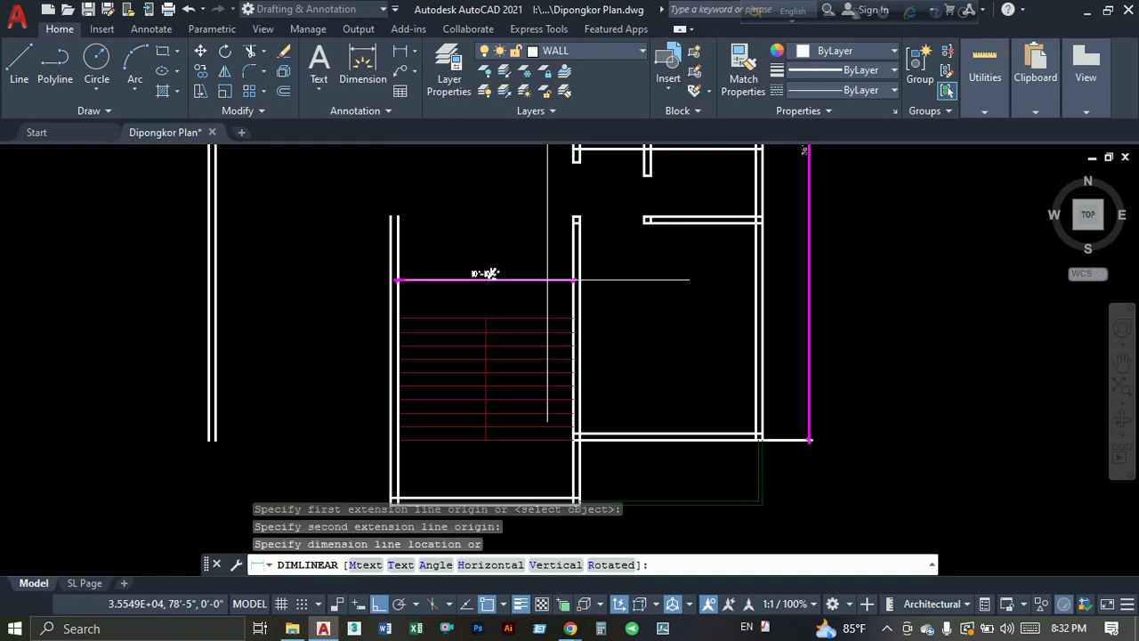
click(485, 272)
key(Return)
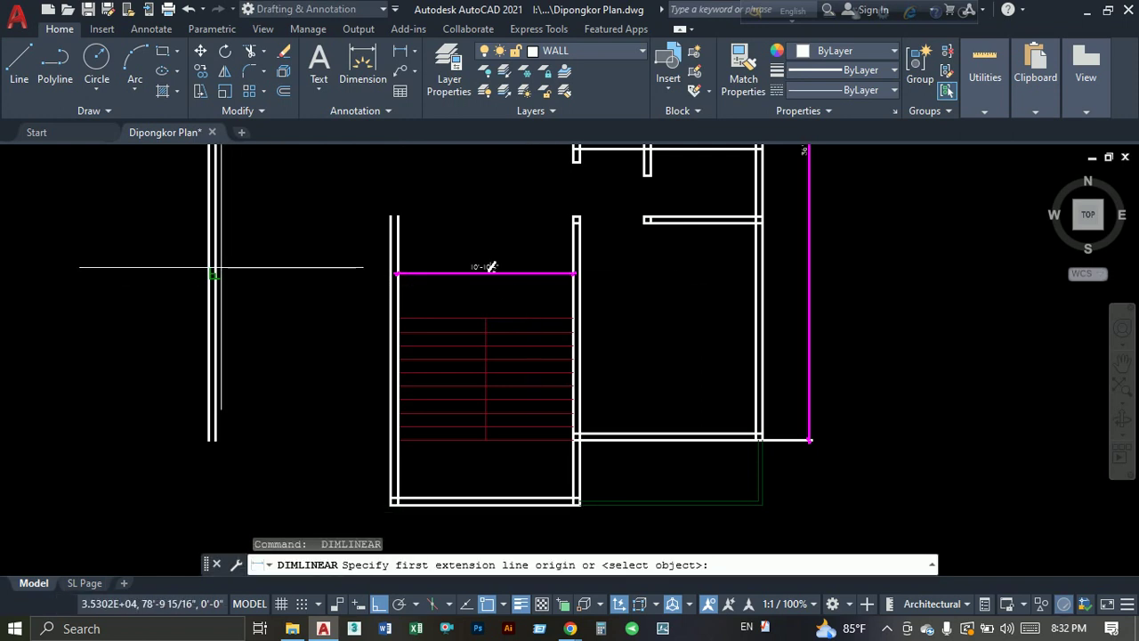
click(217, 273)
click(390, 273)
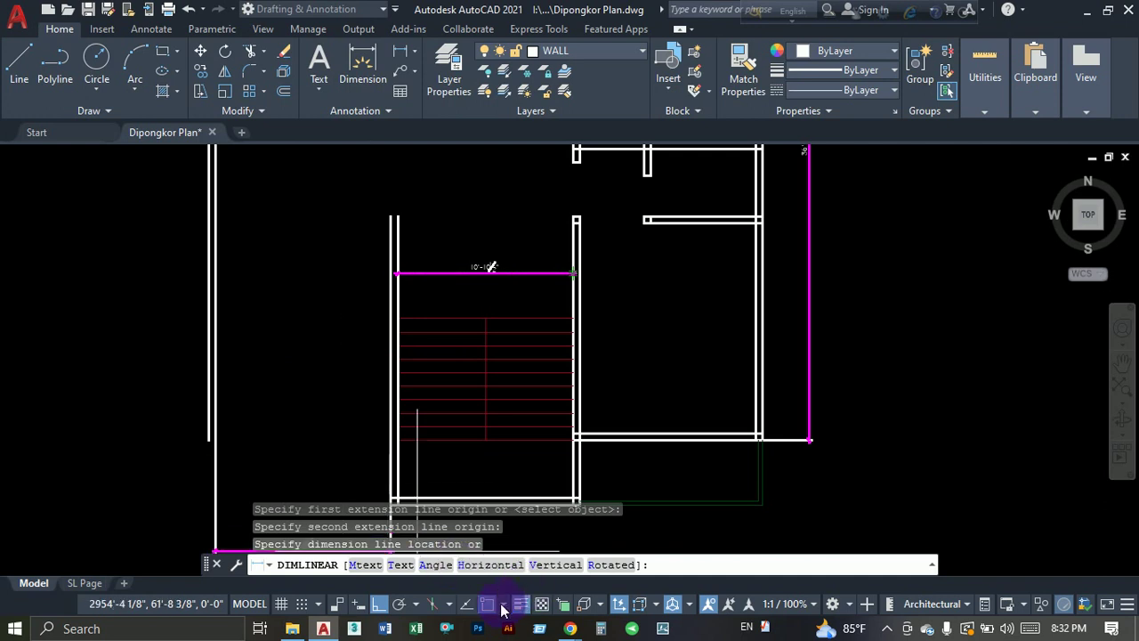
click(336, 293)
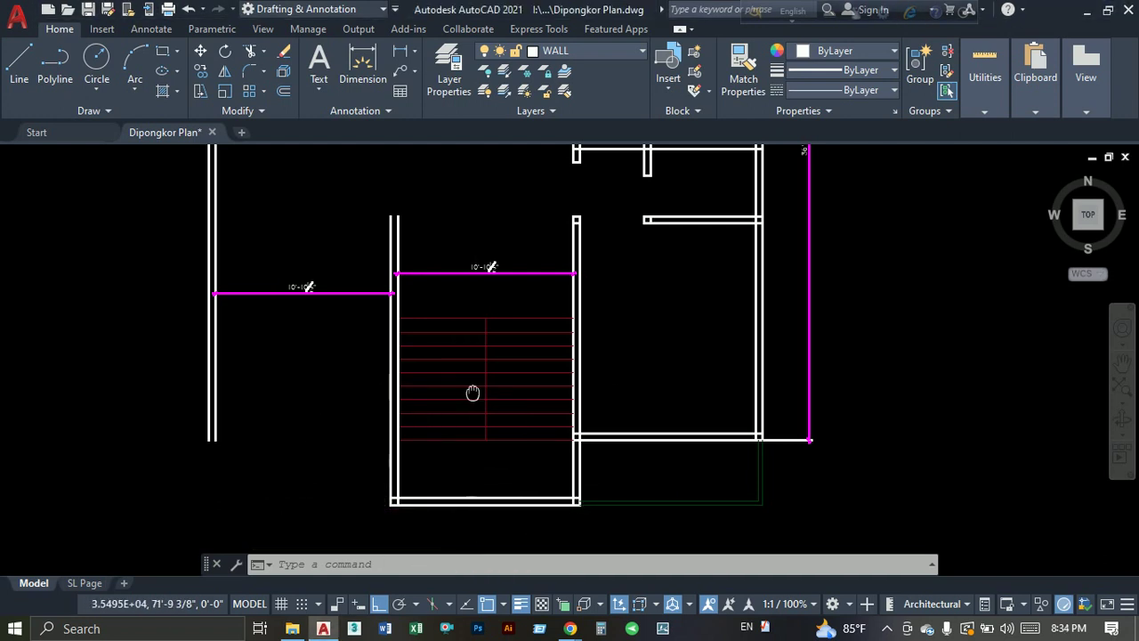
Add a 5'-5" dimension from the stair's middle line to the stairwell's right wall.
scroll(440, 409, up, 2)
scroll(240, 343, up, 3)
scroll(227, 328, down, 2)
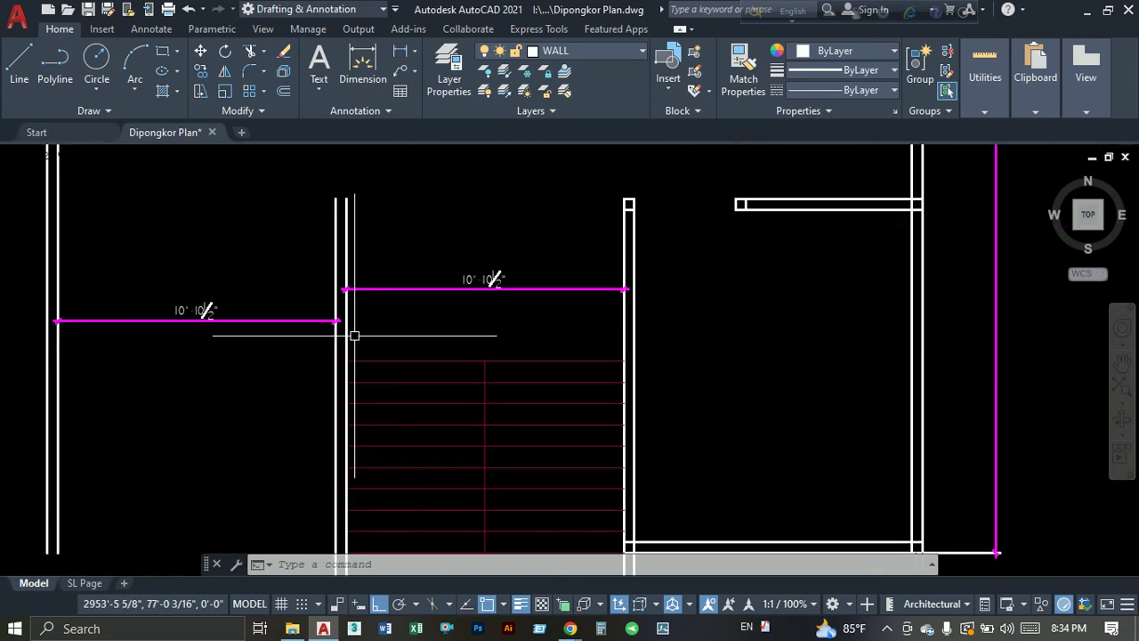
middle_drag(354, 325, 305, 318)
scroll(305, 318, down, 2)
scroll(366, 315, up, 6)
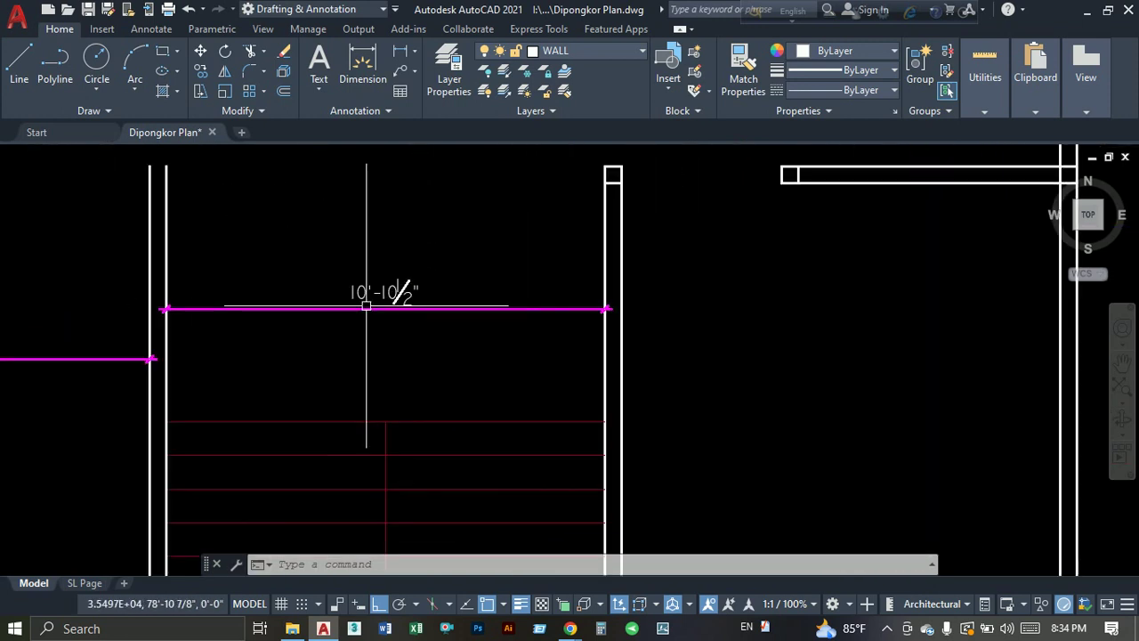
scroll(368, 293, down, 4)
middle_drag(419, 351, 407, 300)
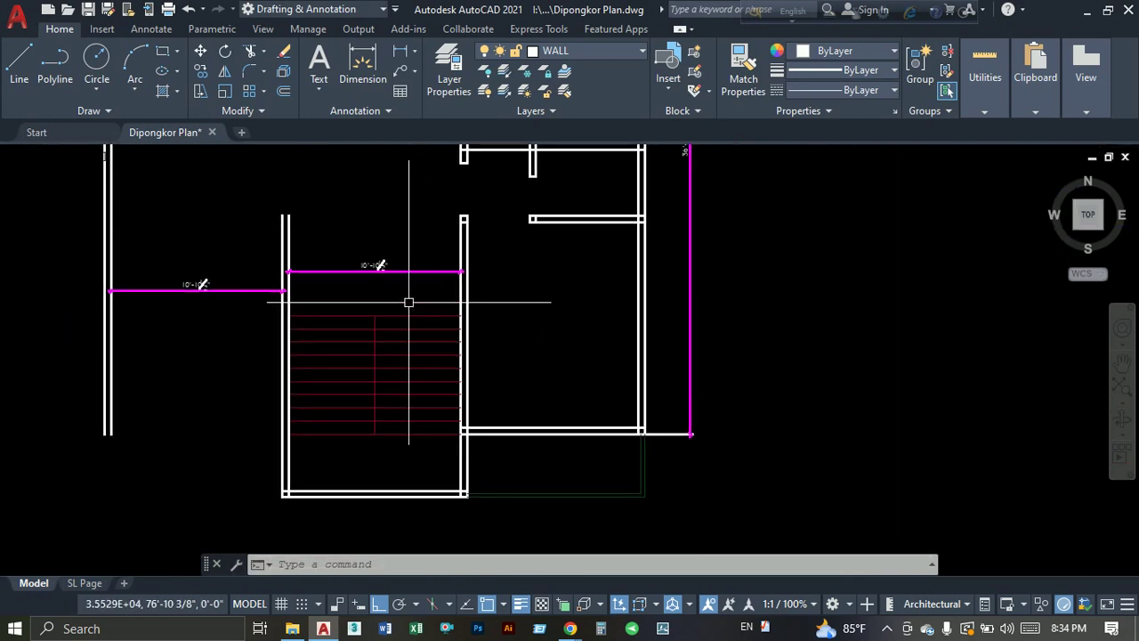
click(402, 58)
click(374, 311)
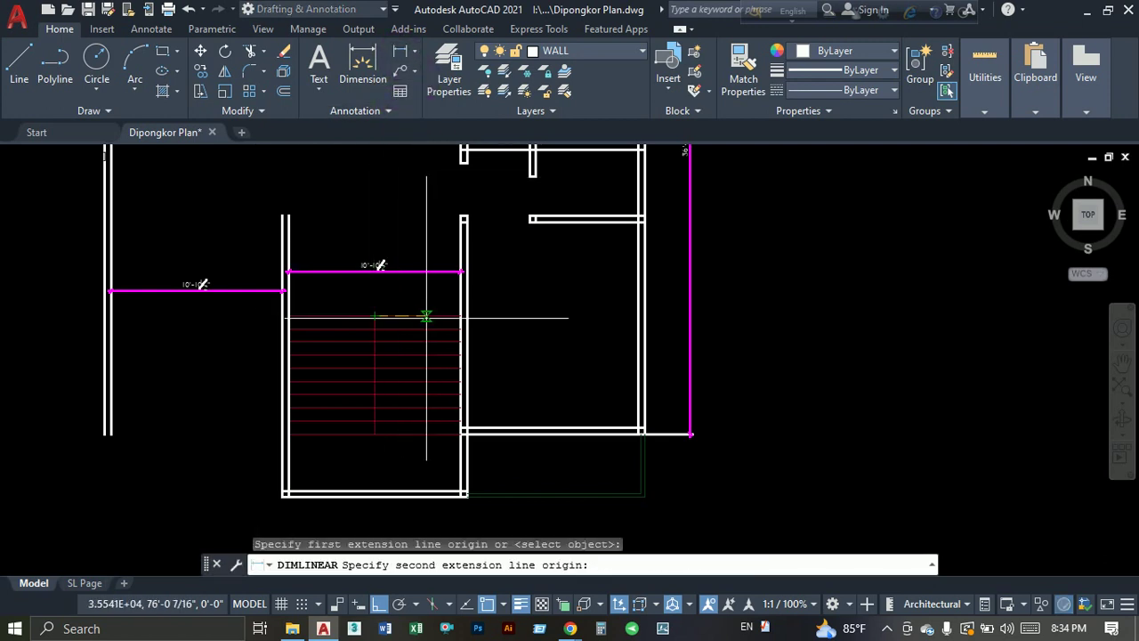
click(459, 316)
scroll(429, 299, up, 3)
click(419, 301)
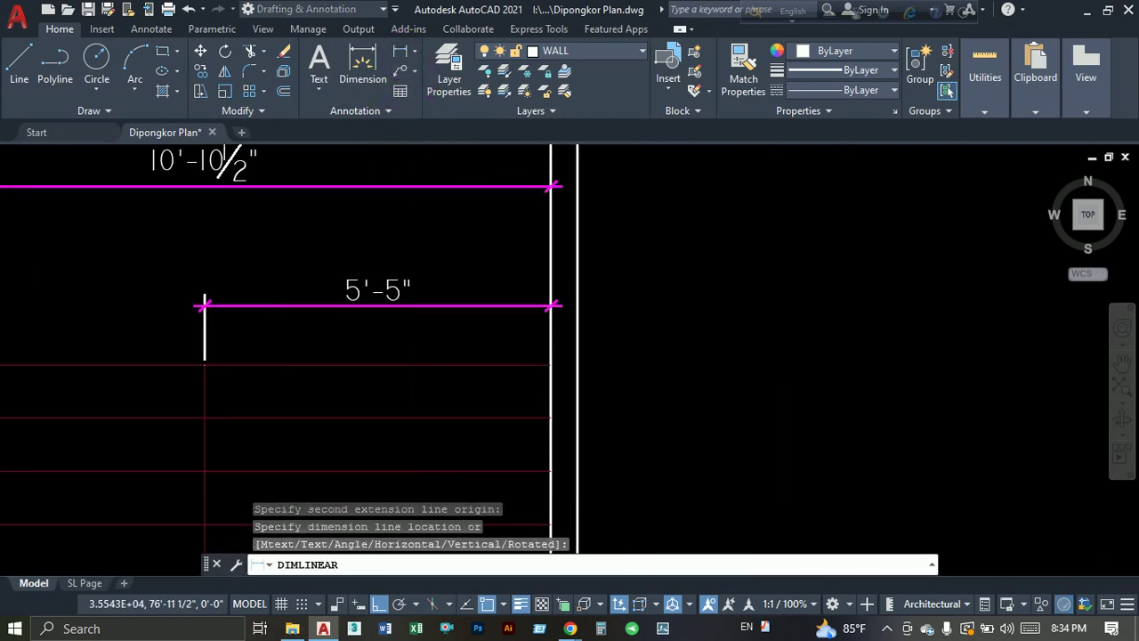
scroll(415, 312, down, 1)
scroll(397, 316, down, 2)
scroll(441, 294, down, 2)
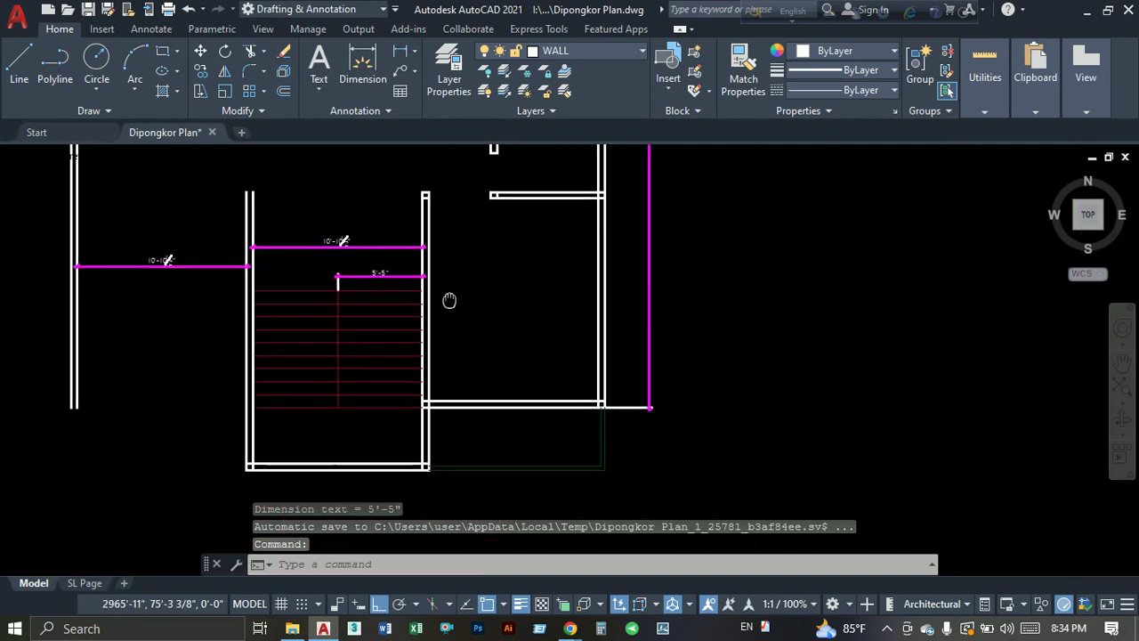
middle_drag(437, 274, 415, 295)
scroll(412, 287, down, 2)
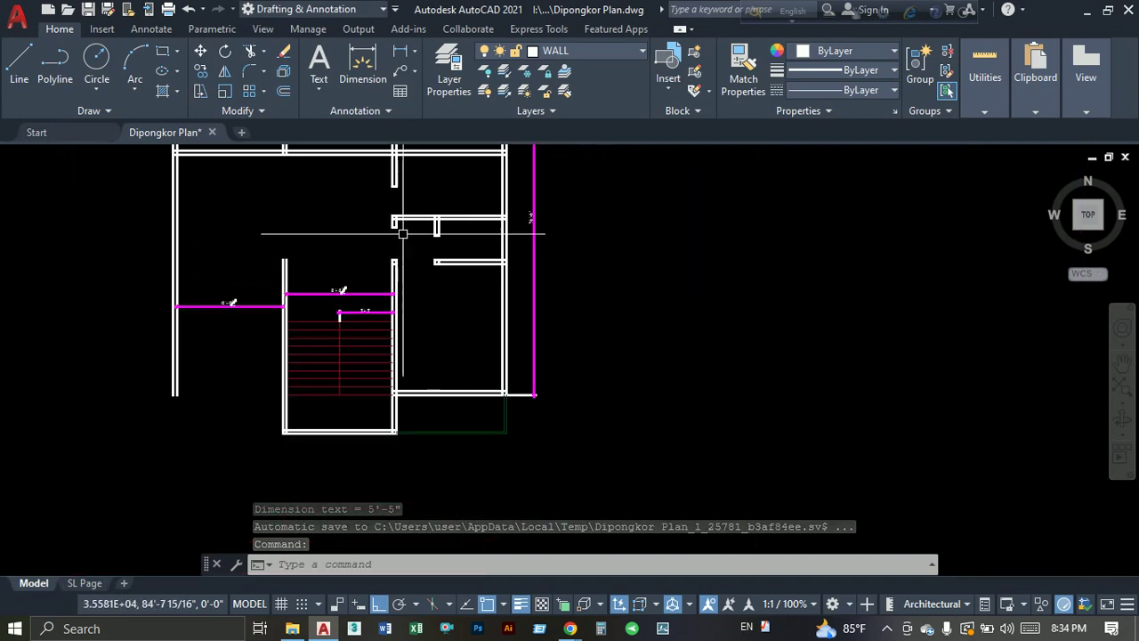
scroll(403, 213, up, 2)
Stretch the stairwell's right wall and stair lines to narrow it by 1'5".
click(411, 206)
click(400, 193)
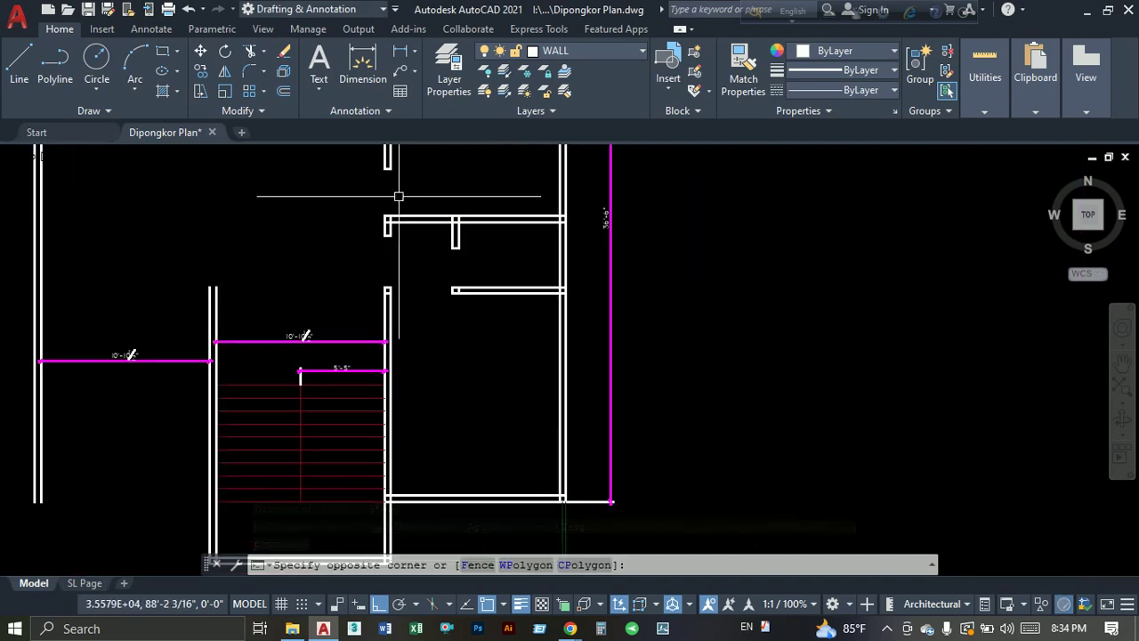
scroll(385, 360, up, 5)
scroll(402, 364, down, 2)
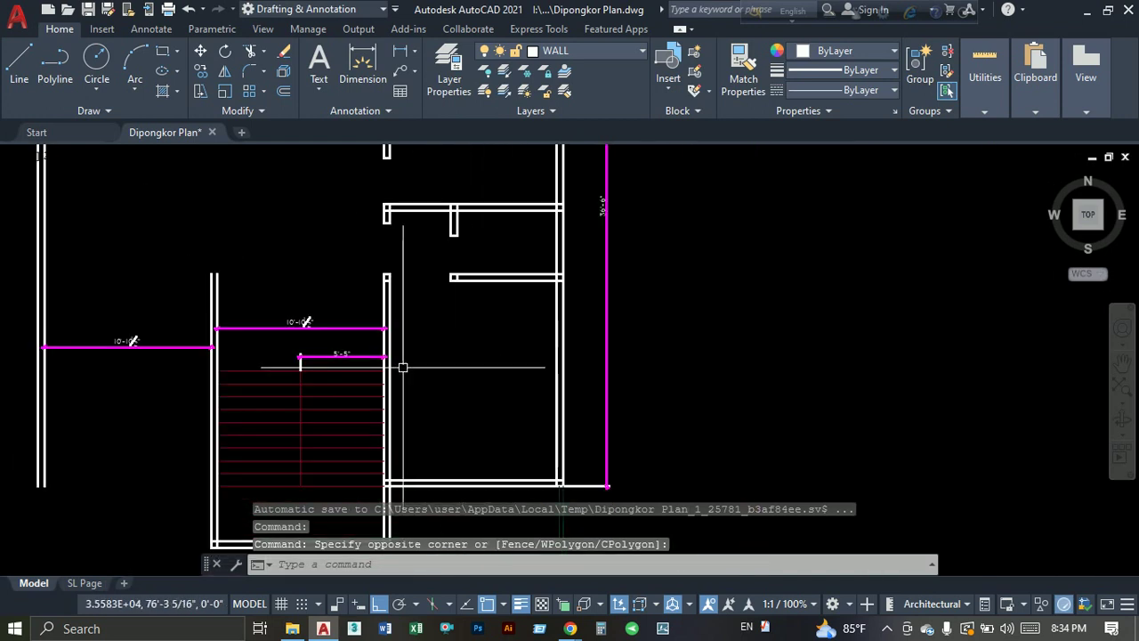
scroll(394, 331, down, 2)
scroll(386, 298, down, 1)
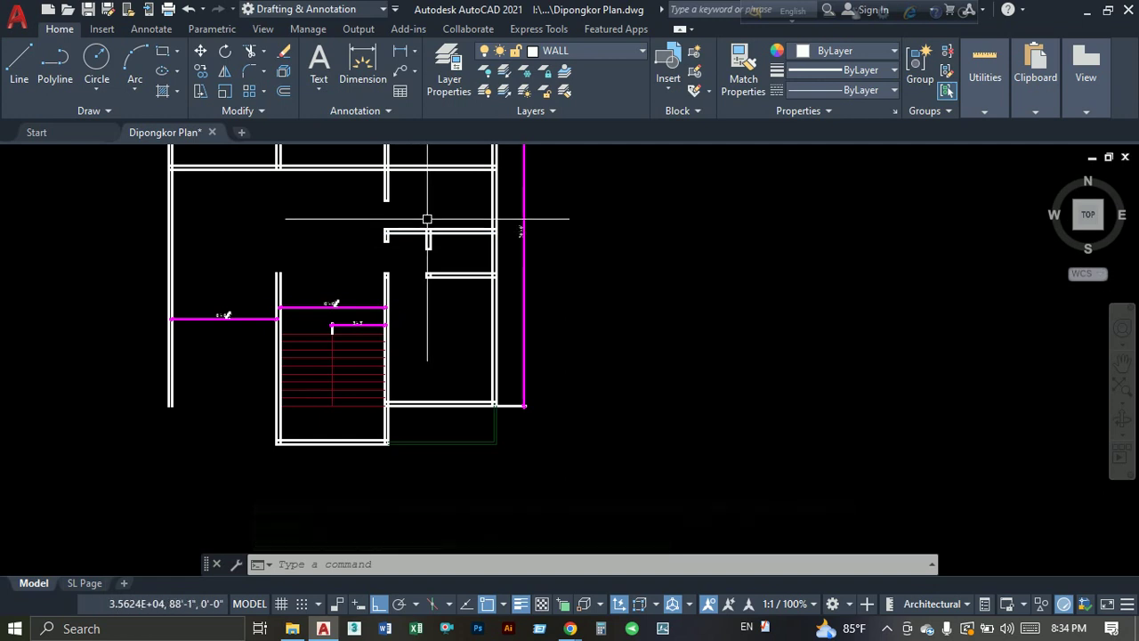
click(412, 219)
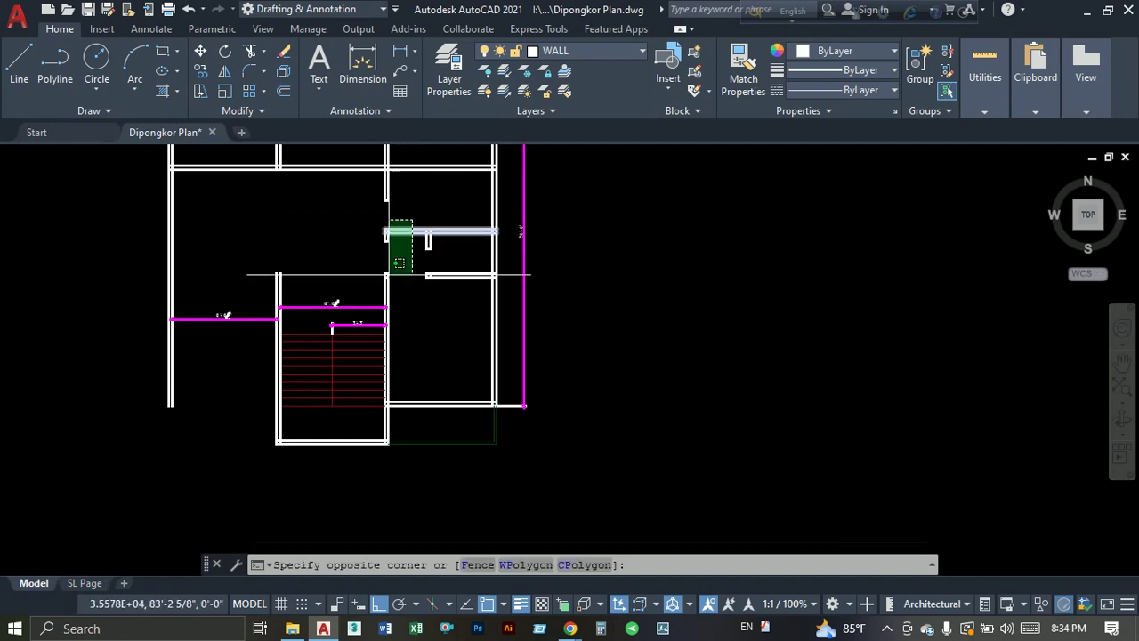
click(370, 459)
text(s)
key(Return)
click(417, 478)
text(1'5)
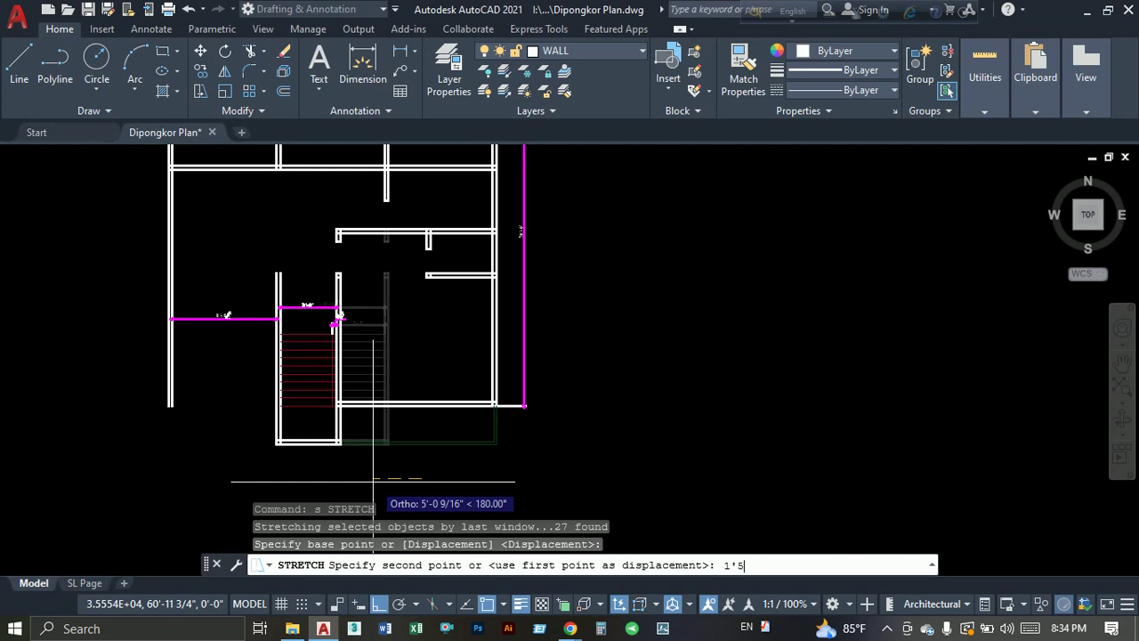
key(Return)
Narrow the stairwell by another 6 inches, stretching the right wall, stair lines and dimensions.
scroll(317, 339, up, 3)
scroll(430, 318, up, 2)
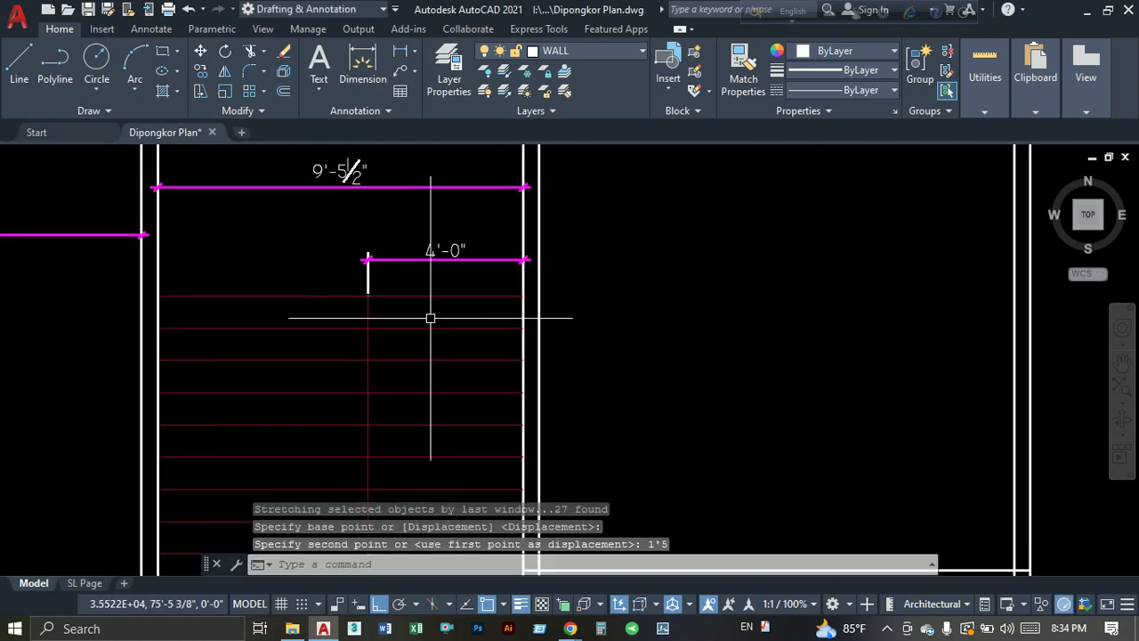
scroll(431, 318, down, 1)
scroll(356, 351, down, 4)
scroll(368, 344, down, 2)
scroll(368, 344, down, 2)
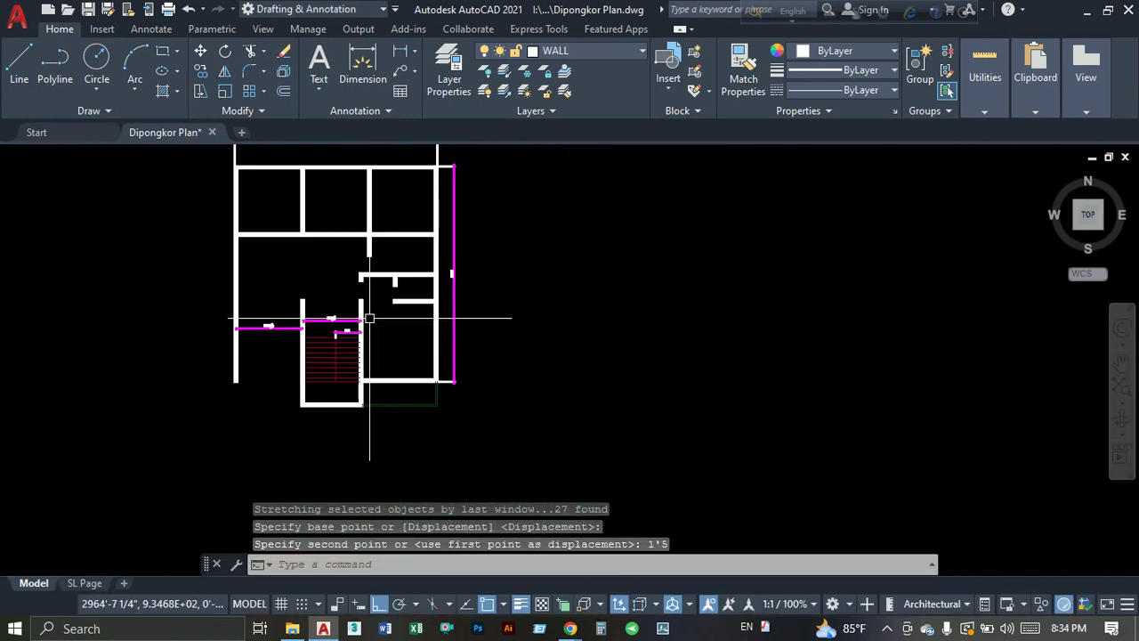
scroll(369, 318, up, 2)
click(369, 267)
middle_drag(349, 468, 347, 426)
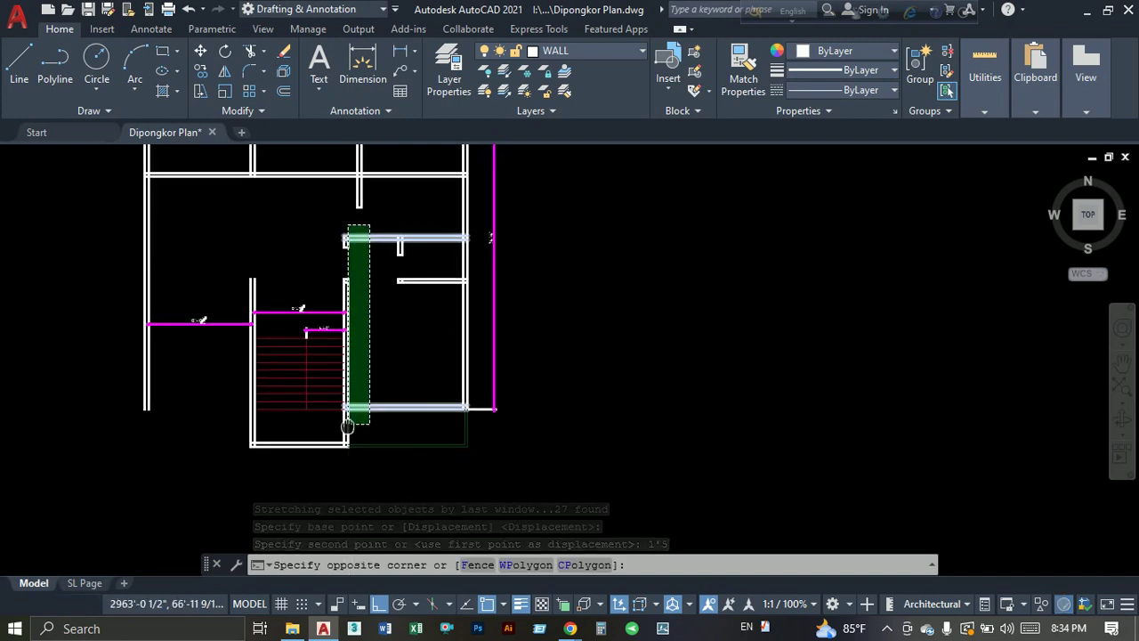
click(323, 473)
text(s)
key(Return)
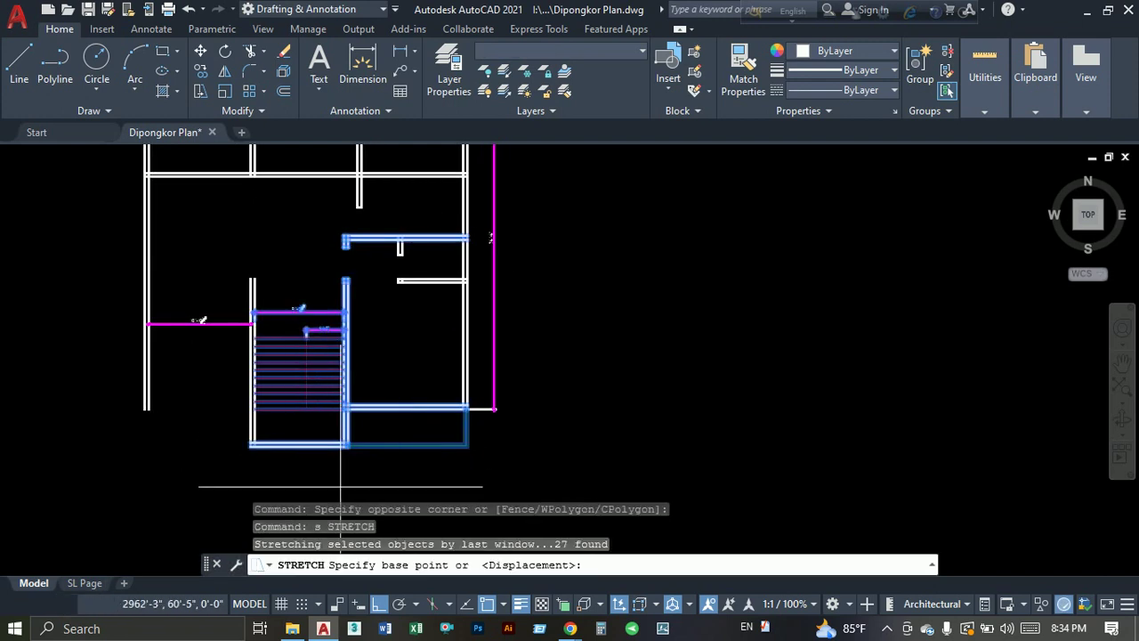
click(345, 488)
text(6)
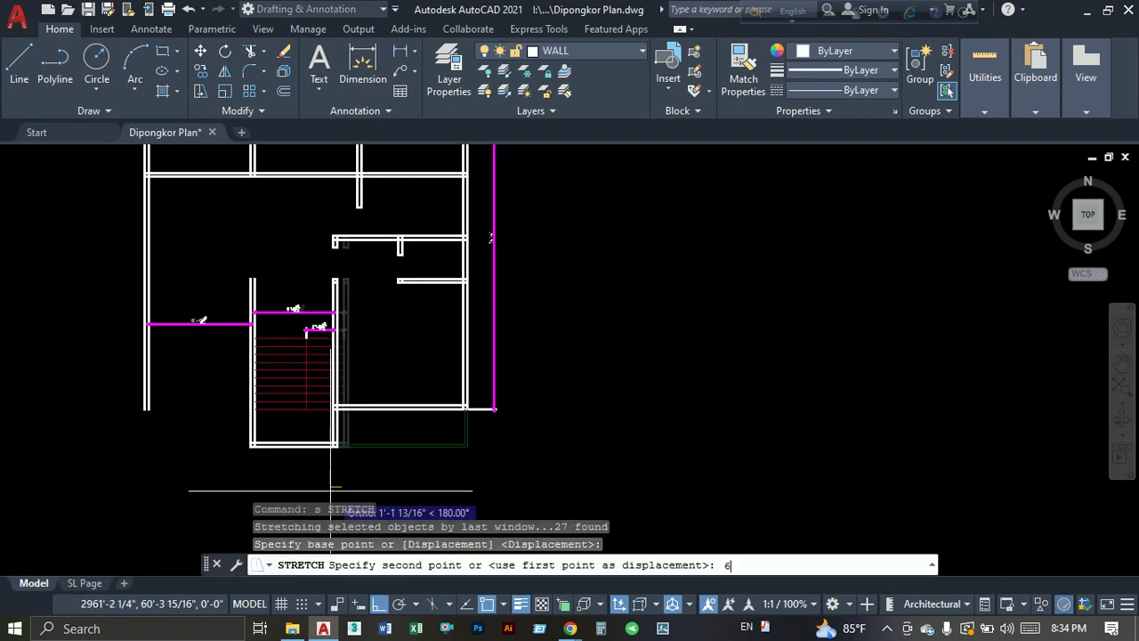
key(Return)
Stretch the crossing-selected stair walls by 1'11".
scroll(305, 377, up, 2)
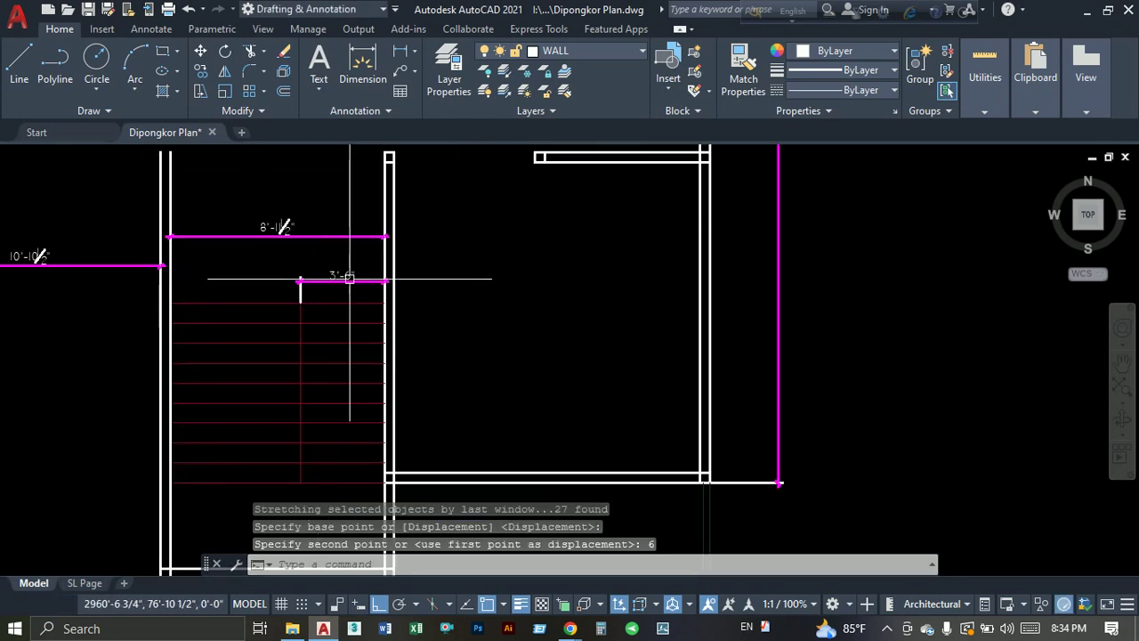
middle_drag(249, 323, 283, 306)
scroll(293, 299, down, 2)
click(343, 223)
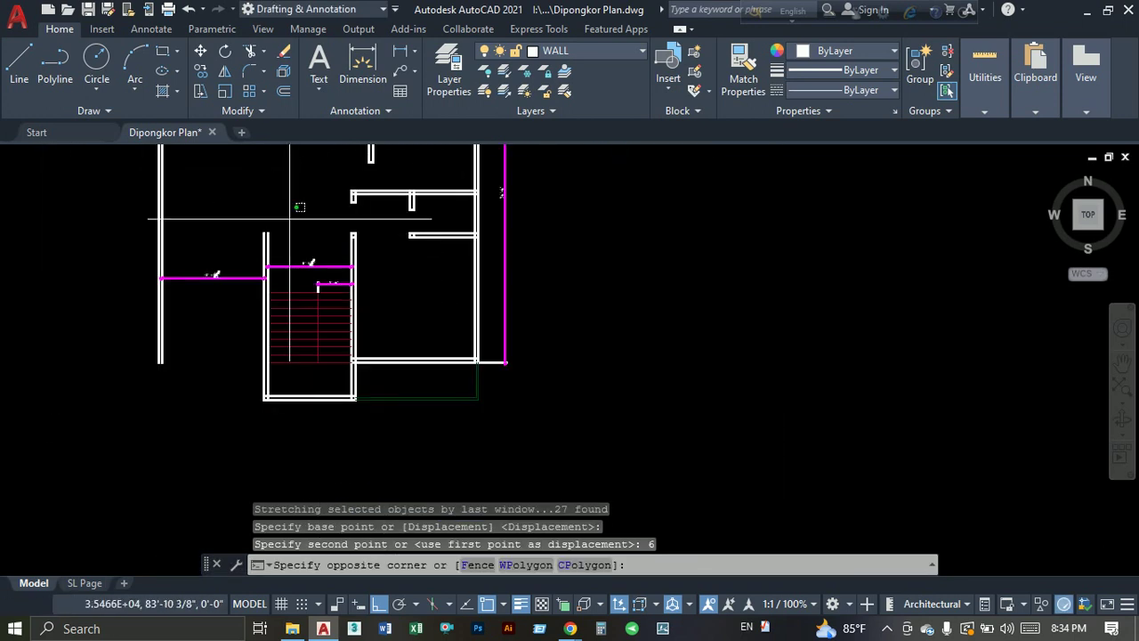
click(232, 417)
key(Return)
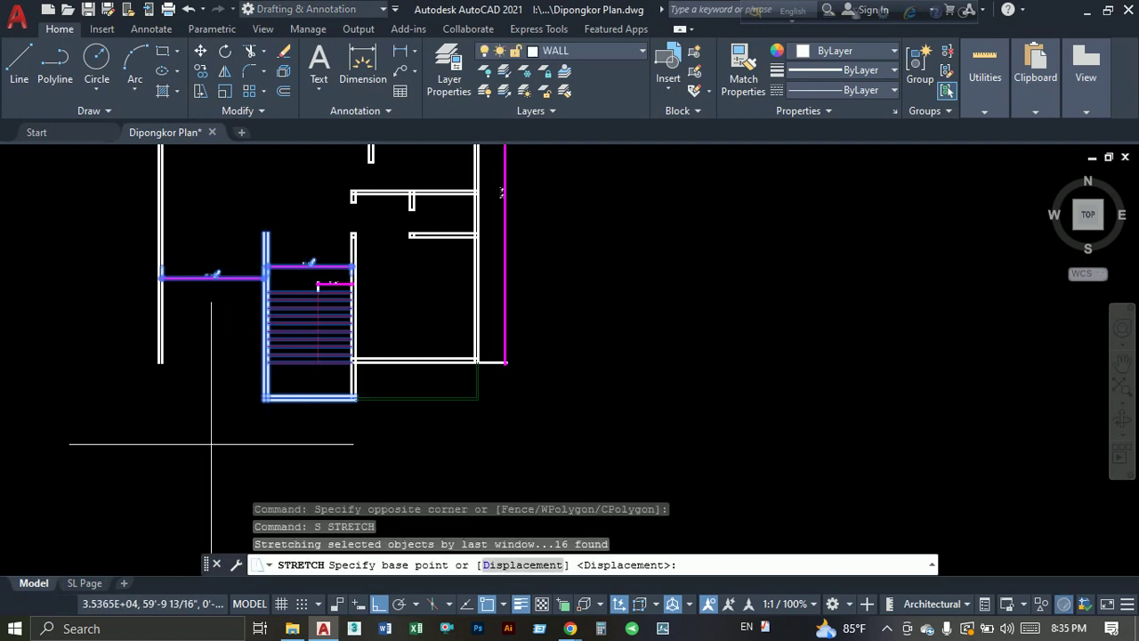
click(210, 446)
text(1'11)
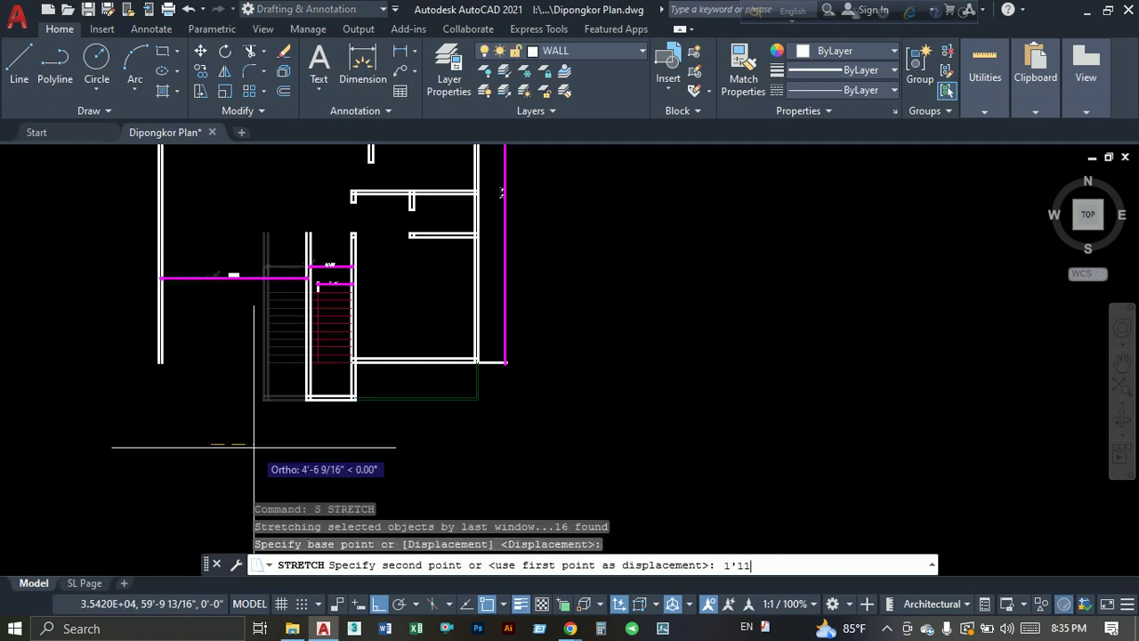
key(Return)
scroll(253, 448, up, 2)
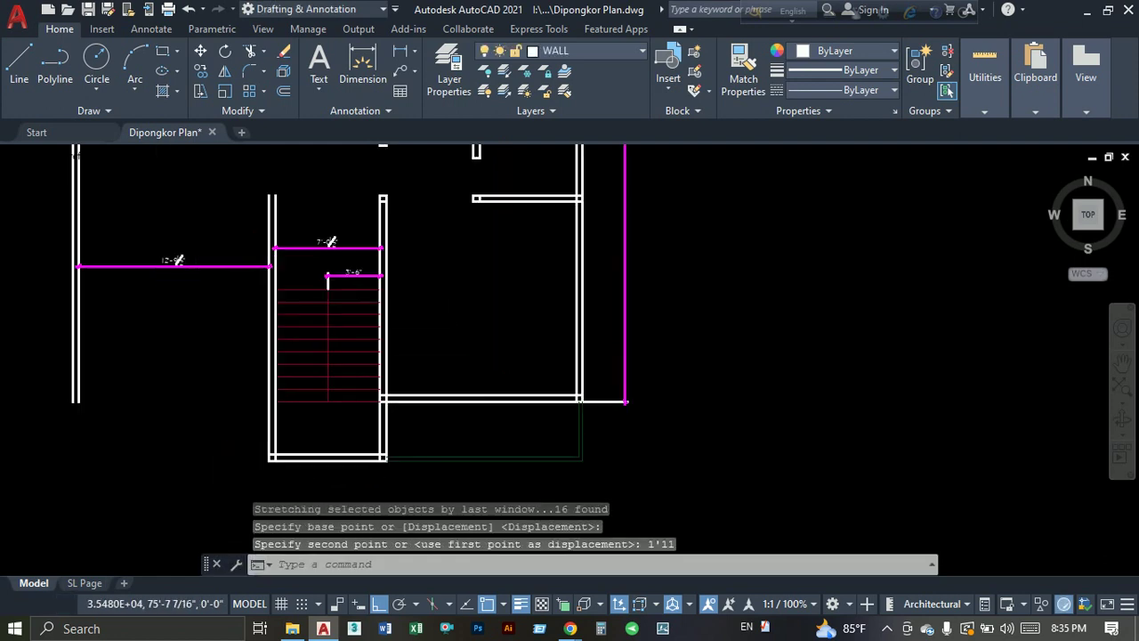
scroll(341, 339, up, 3)
scroll(341, 339, down, 2)
middle_drag(293, 317, 327, 328)
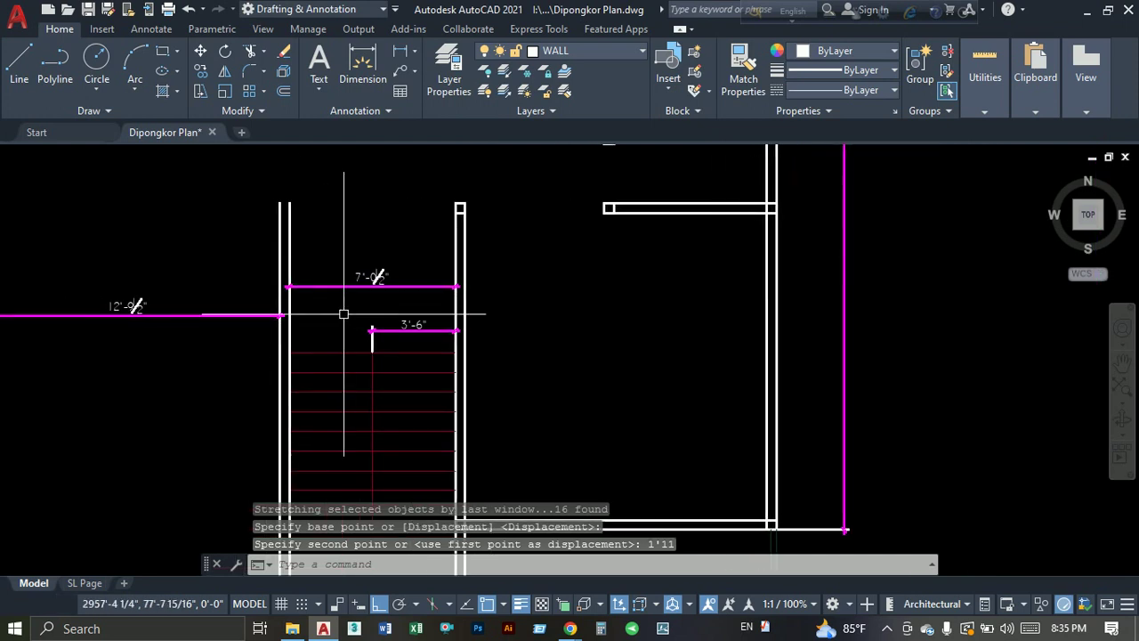
scroll(521, 249, down, 3)
scroll(470, 367, down, 2)
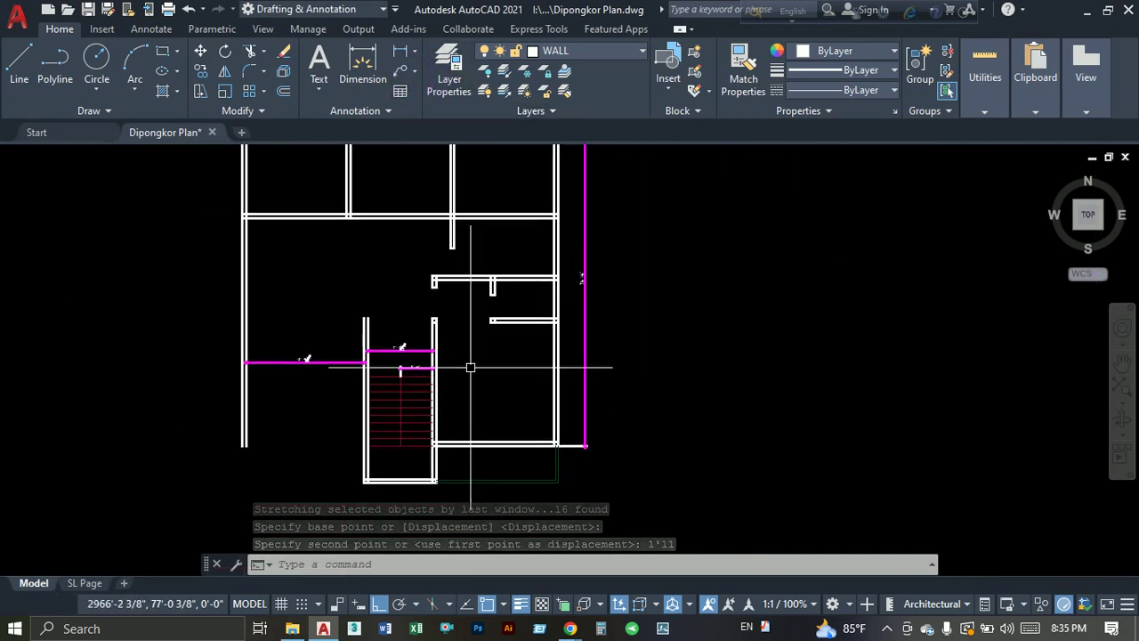
scroll(435, 356, up, 2)
scroll(434, 356, up, 2)
middle_drag(435, 356, 436, 346)
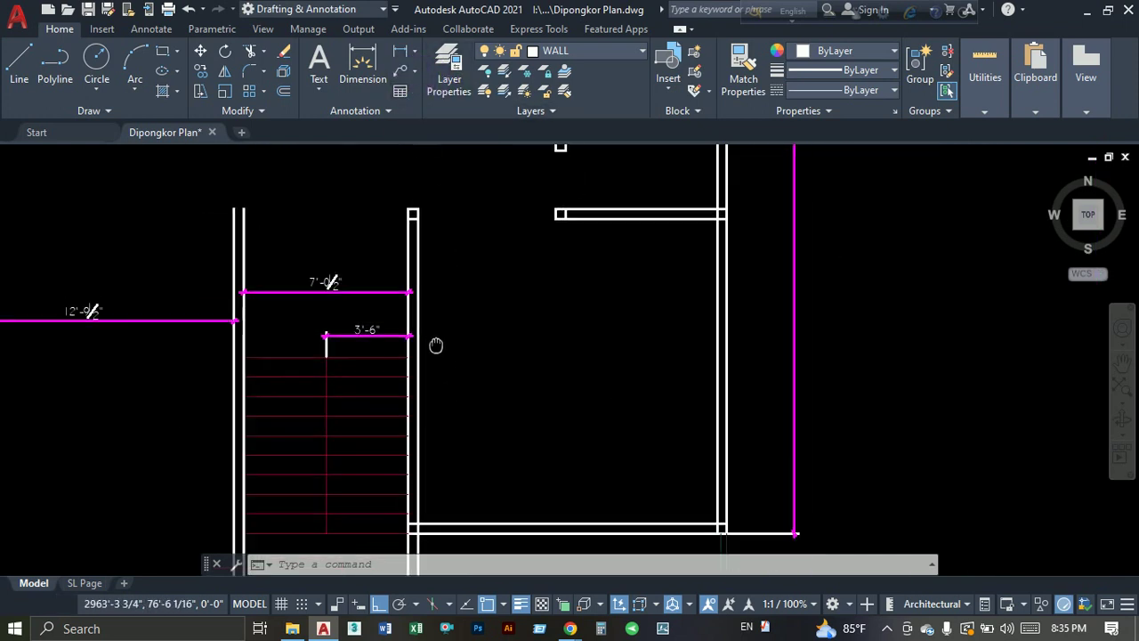
scroll(441, 347, down, 3)
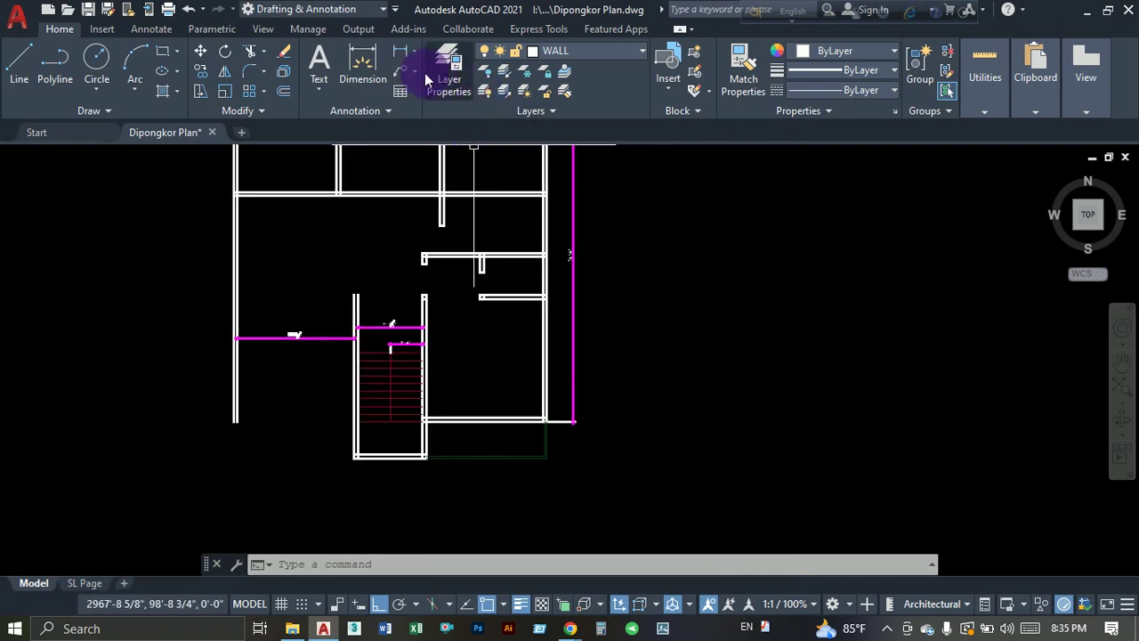
Dimension the room width from the stair wall to the right wall as 12'-9 1/2".
click(400, 50)
scroll(490, 383, up, 2)
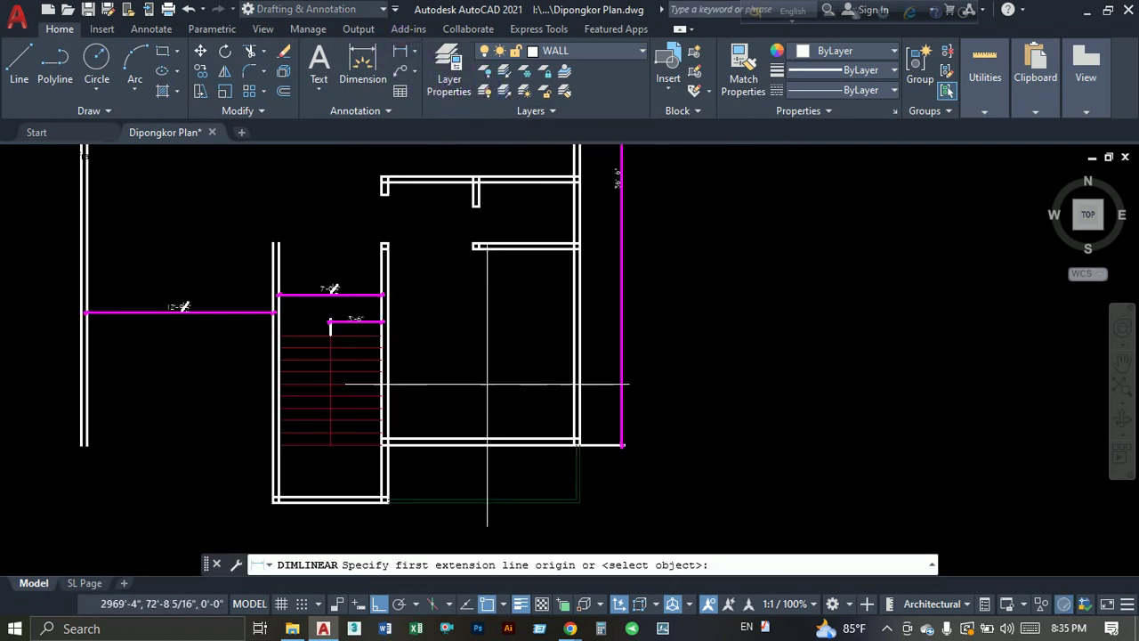
click(386, 358)
click(576, 360)
click(579, 365)
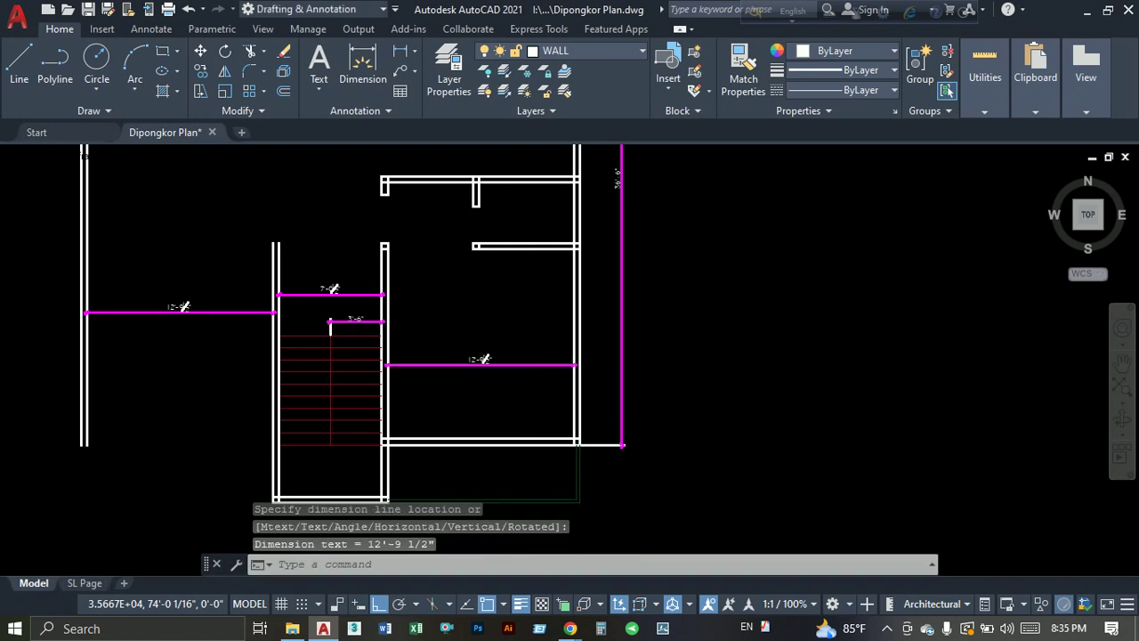
scroll(491, 365, up, 2)
Add the vertical 13'-0" depth dimension between the room's top and bottom walls.
key(Return)
click(546, 180)
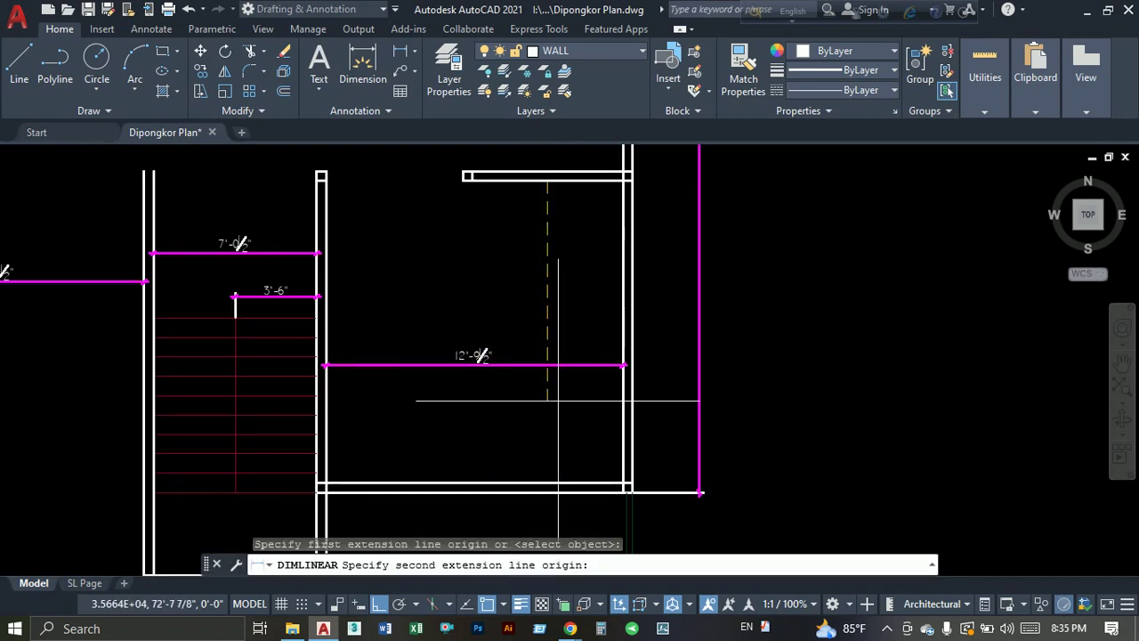
click(547, 483)
click(547, 361)
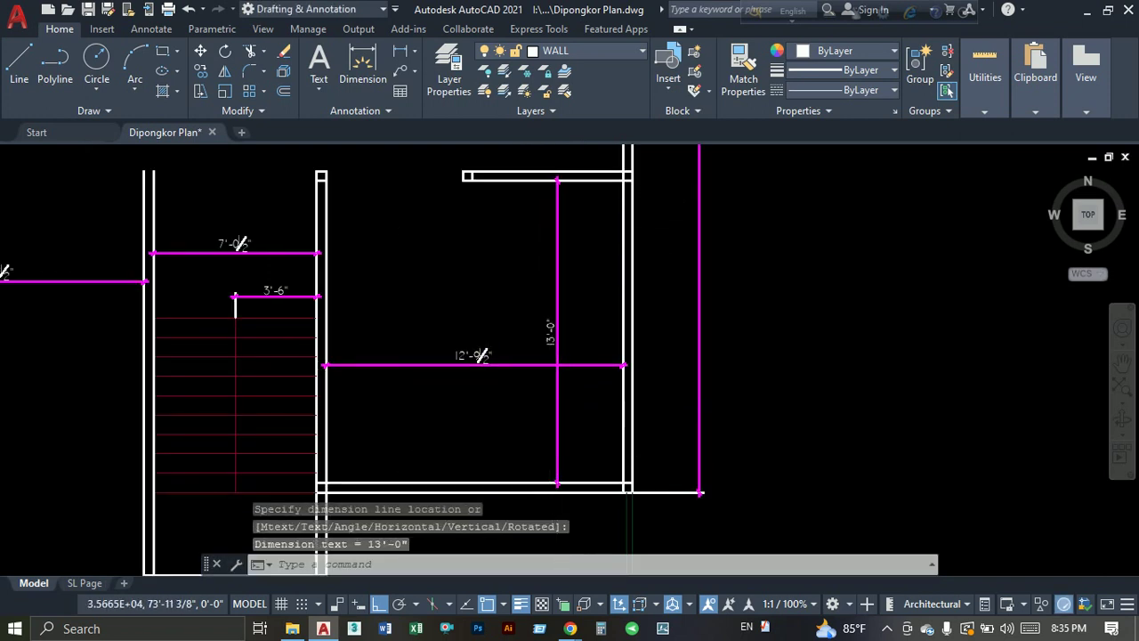
scroll(546, 361, up, 4)
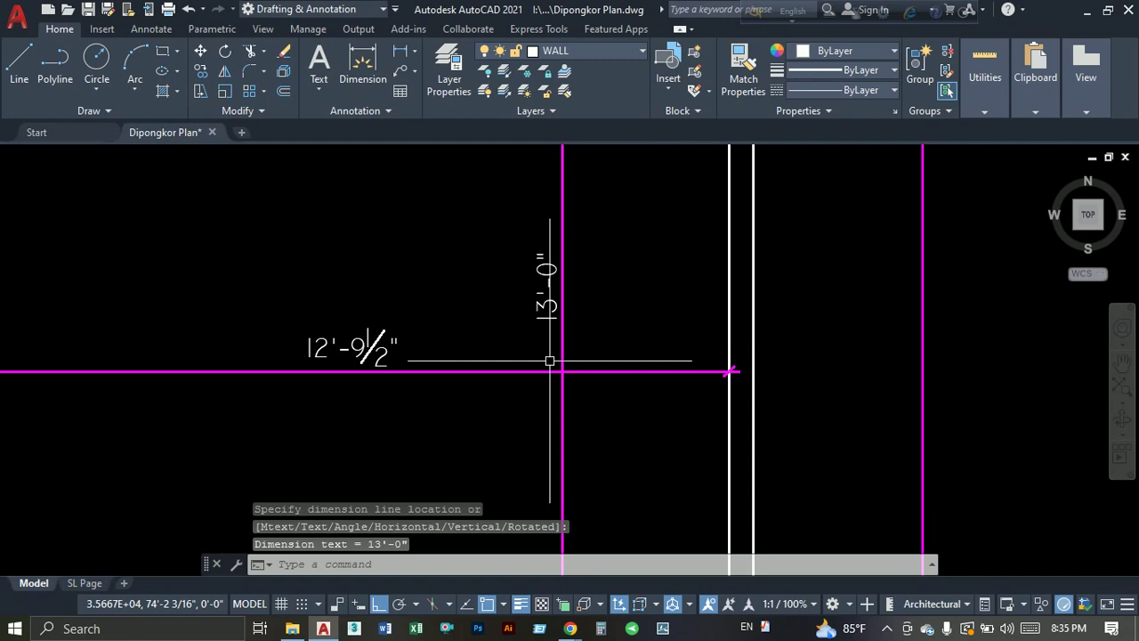
scroll(549, 360, down, 3)
scroll(539, 383, down, 3)
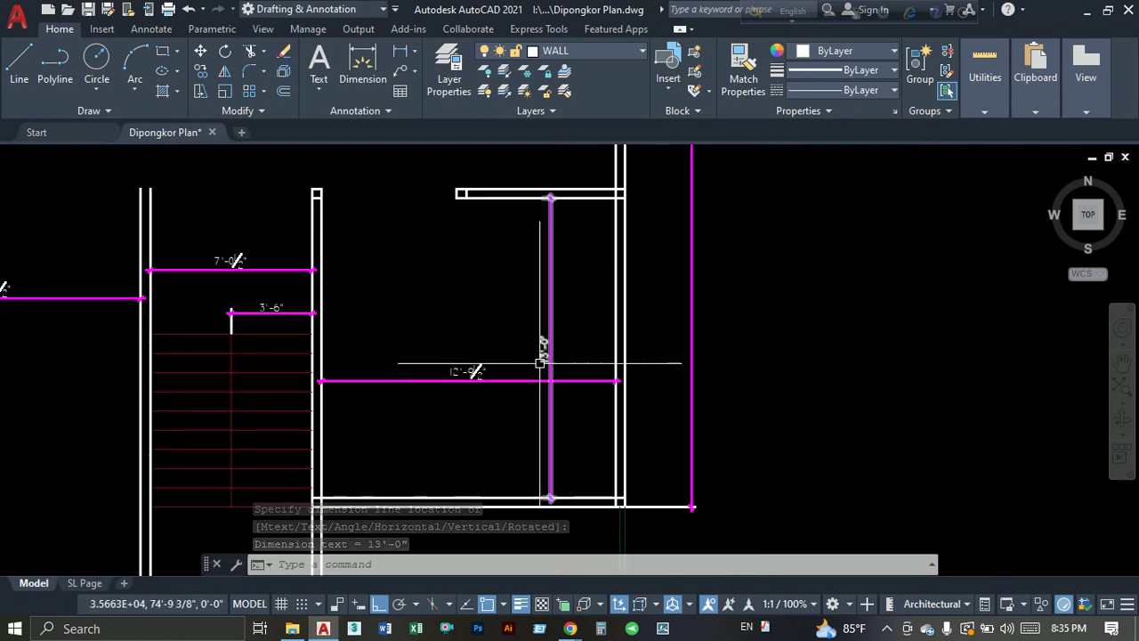
scroll(539, 346, up, 6)
scroll(549, 374, down, 3)
scroll(534, 356, up, 2)
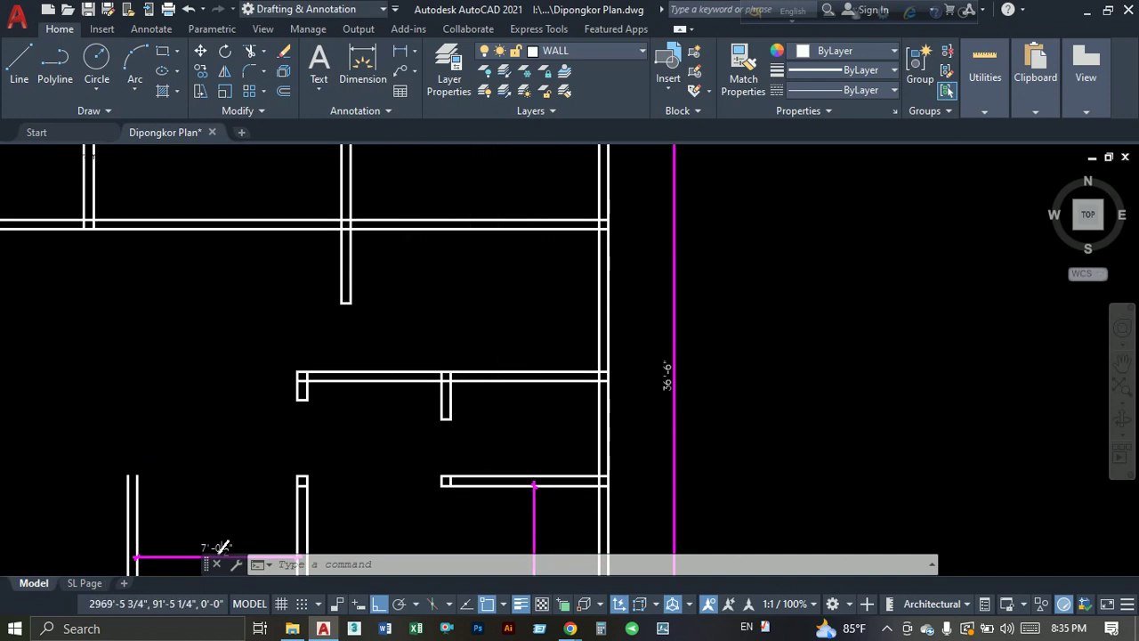
scroll(481, 313, down, 2)
middle_drag(549, 275, 479, 346)
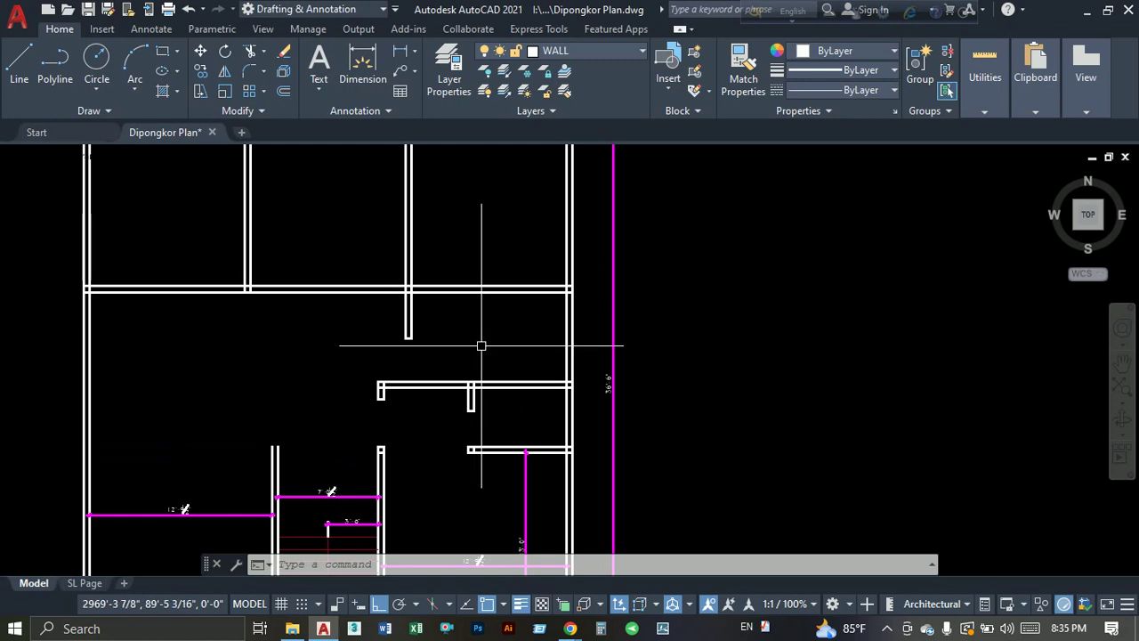
middle_drag(474, 244, 471, 304)
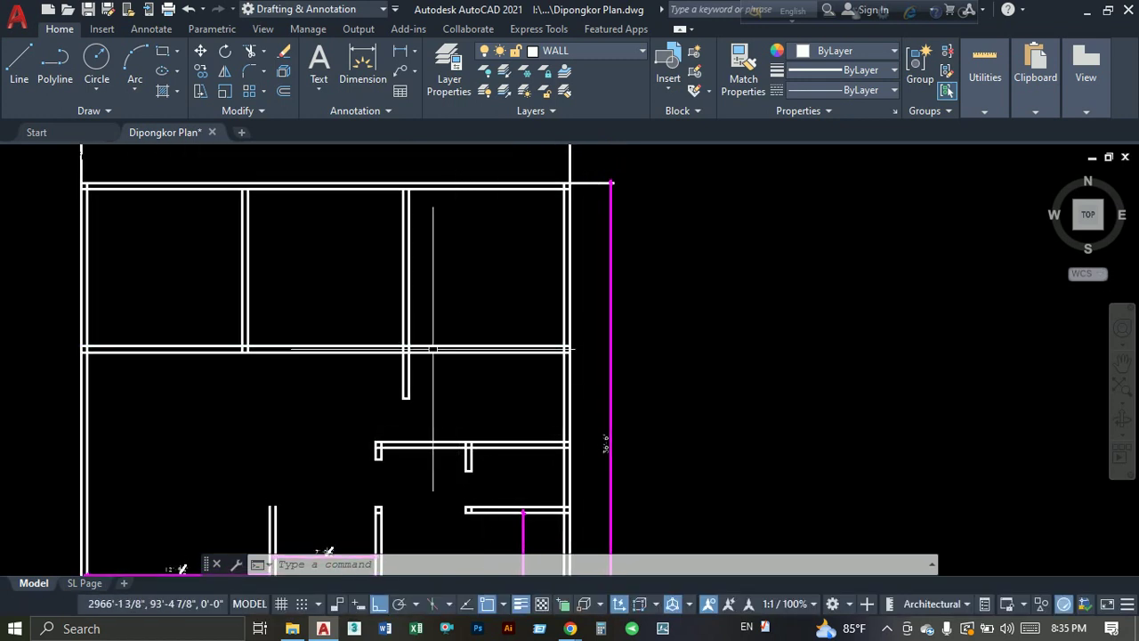
middle_drag(439, 566, 465, 385)
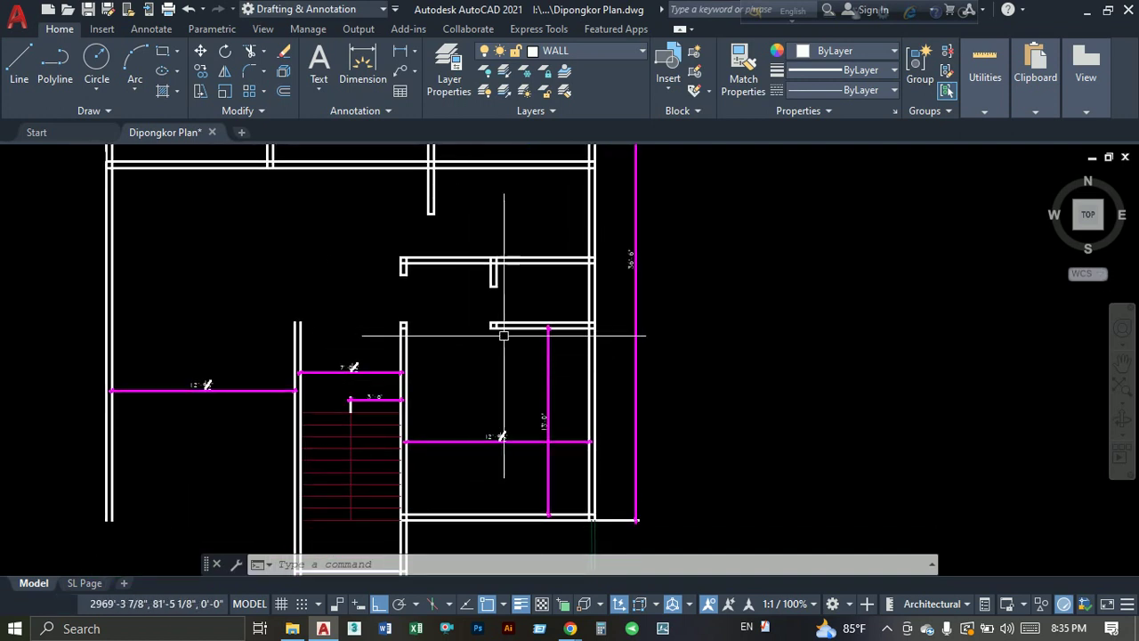
scroll(468, 289, down, 2)
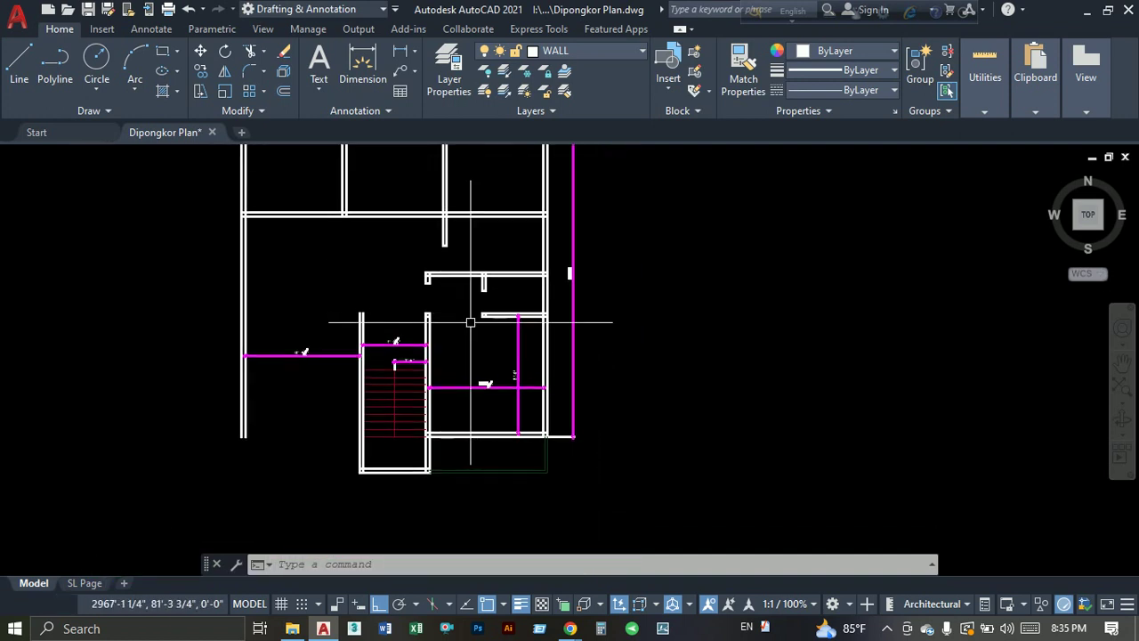
Crossing-select the room walls, stretch them 4' down, then undo that stretch.
click(603, 232)
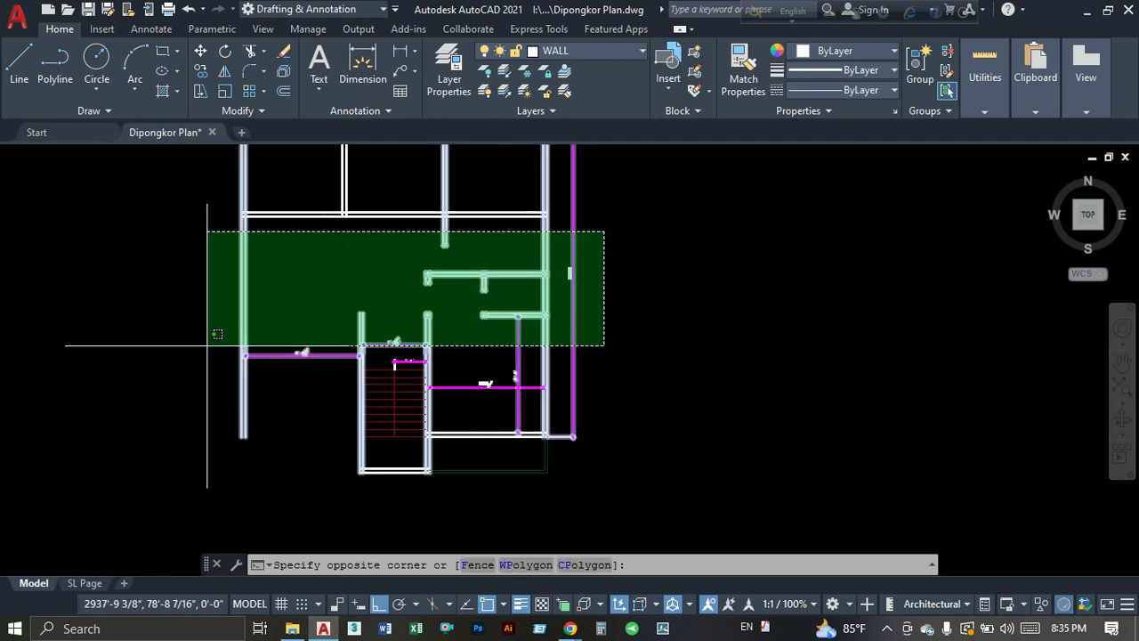
click(207, 345)
text(s)
key(Return)
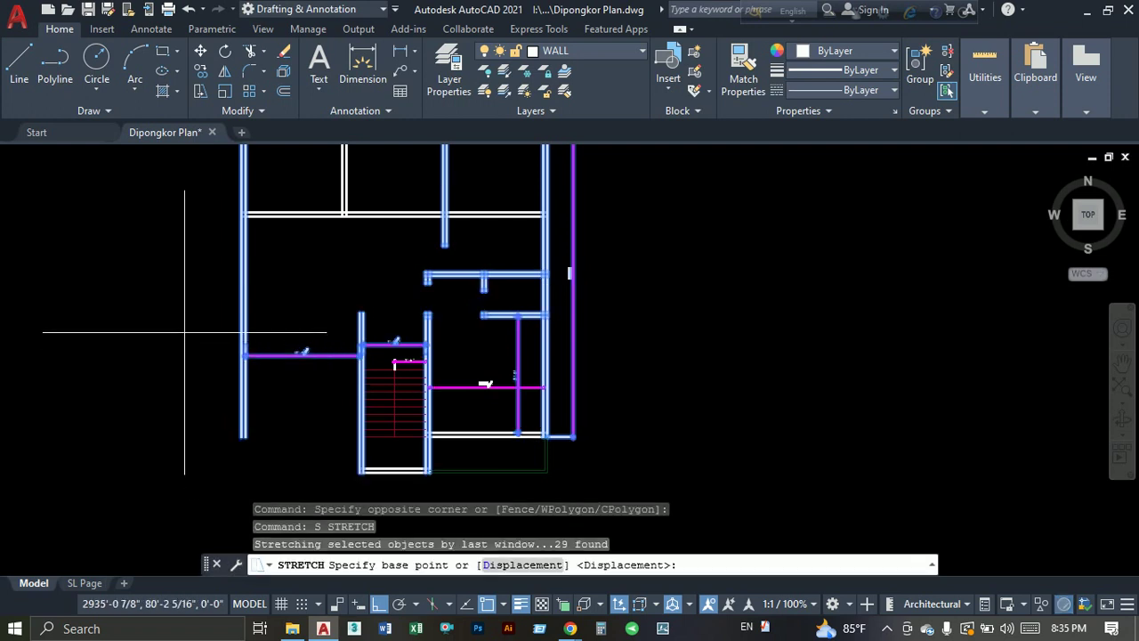
click(185, 333)
text(4')
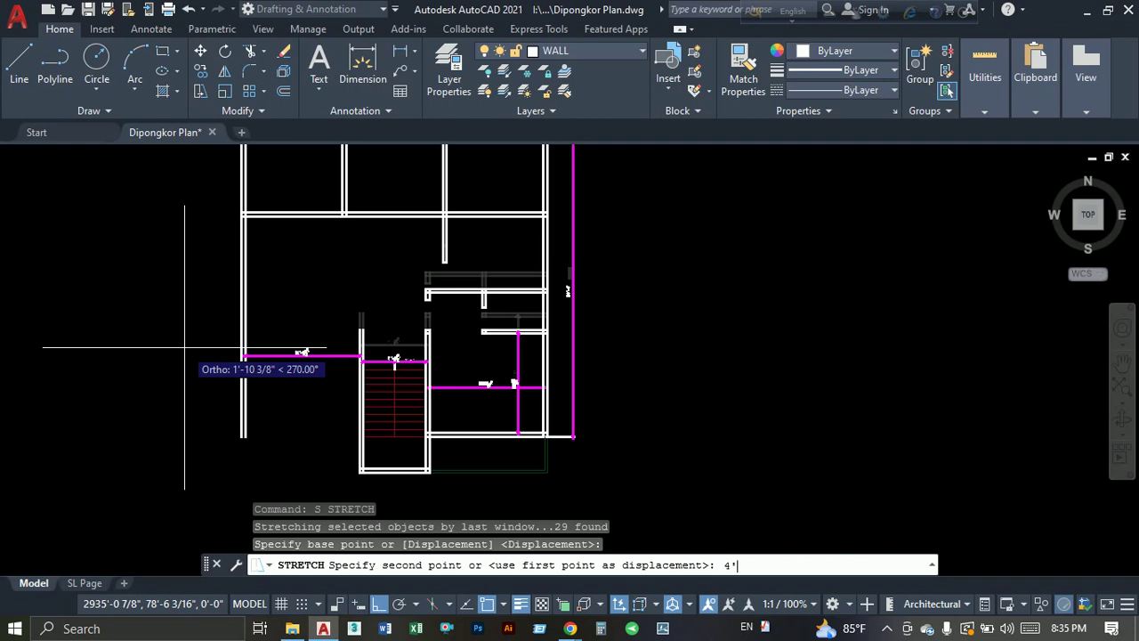
key(Return)
scroll(537, 399, up, 5)
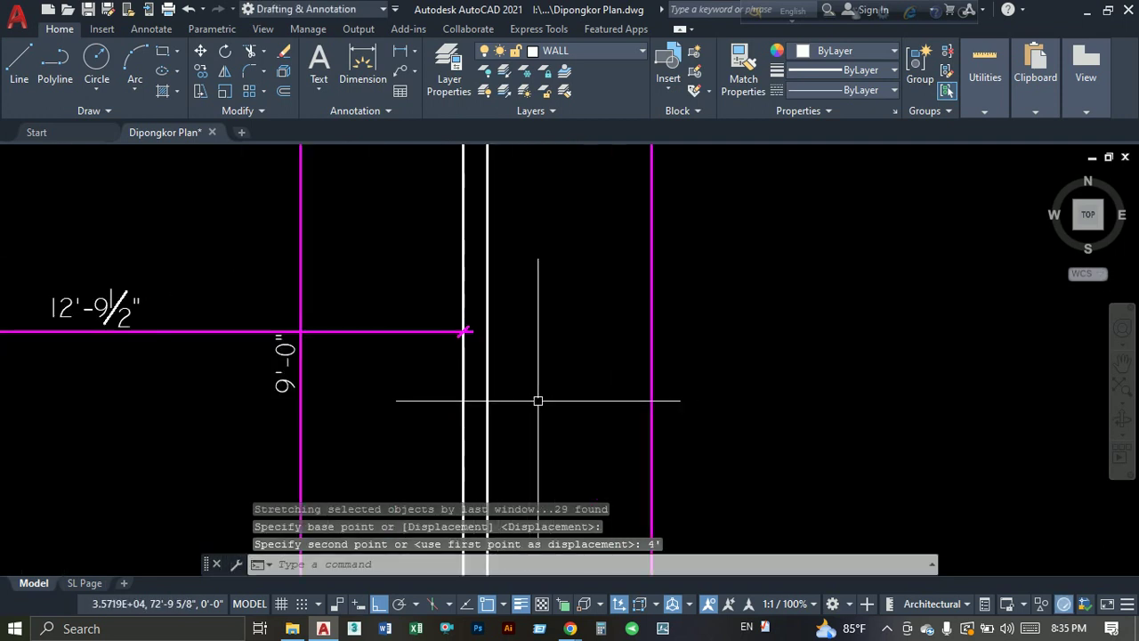
scroll(531, 400, down, 3)
scroll(380, 366, down, 2)
scroll(380, 366, up, 4)
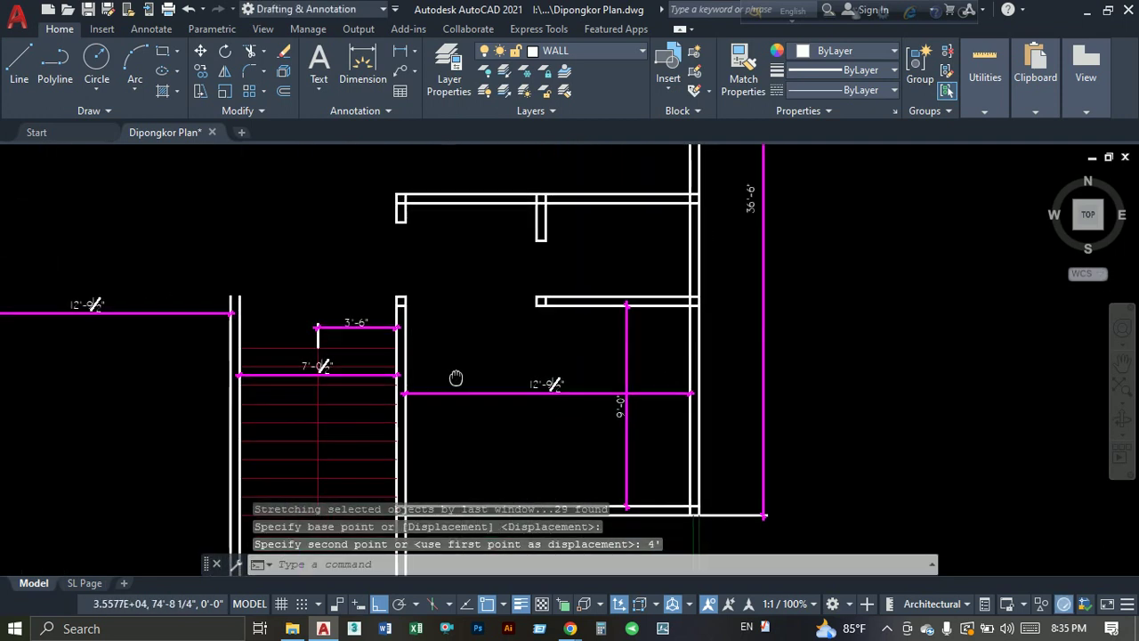
key(ctrl+z)
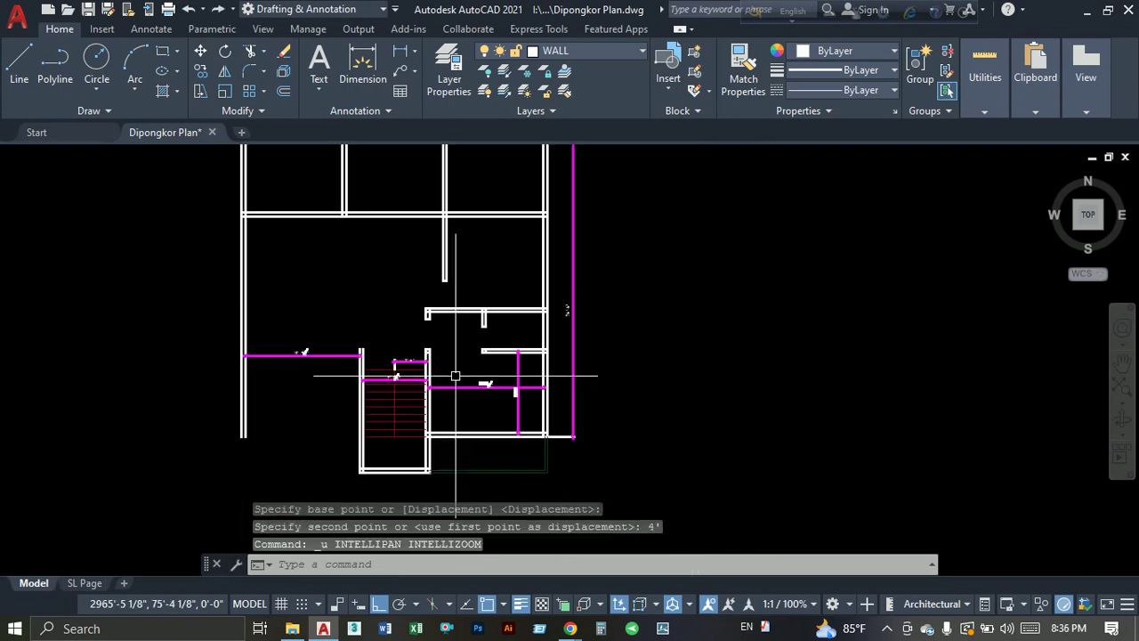
key(ctrl+z)
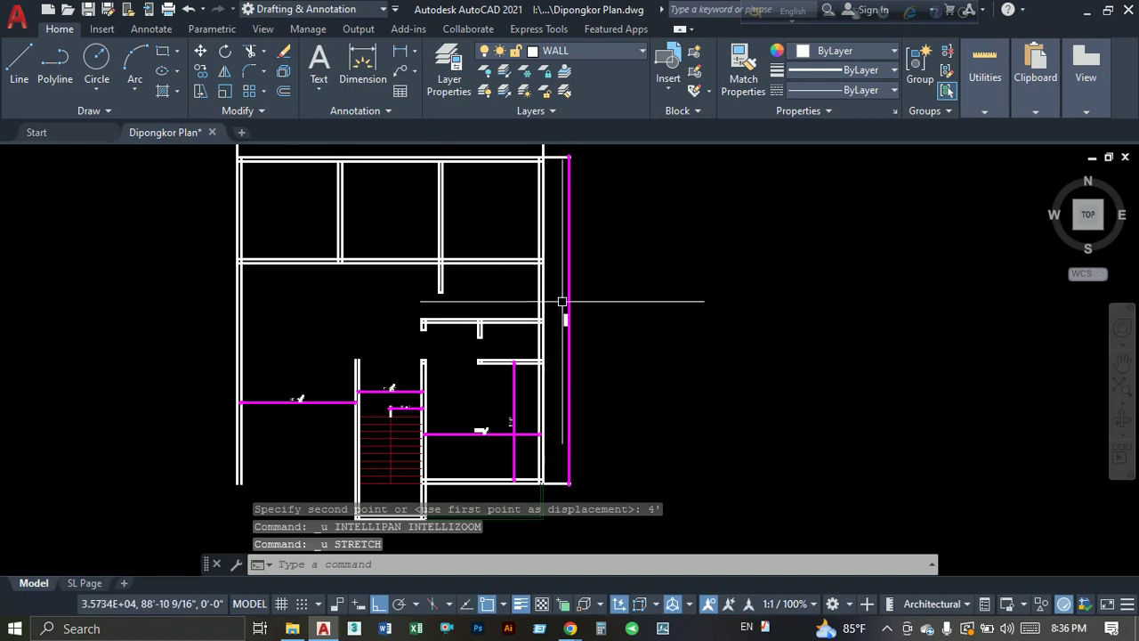
Stretch the same room walls 3' down so the depth reads 10'-0".
click(591, 277)
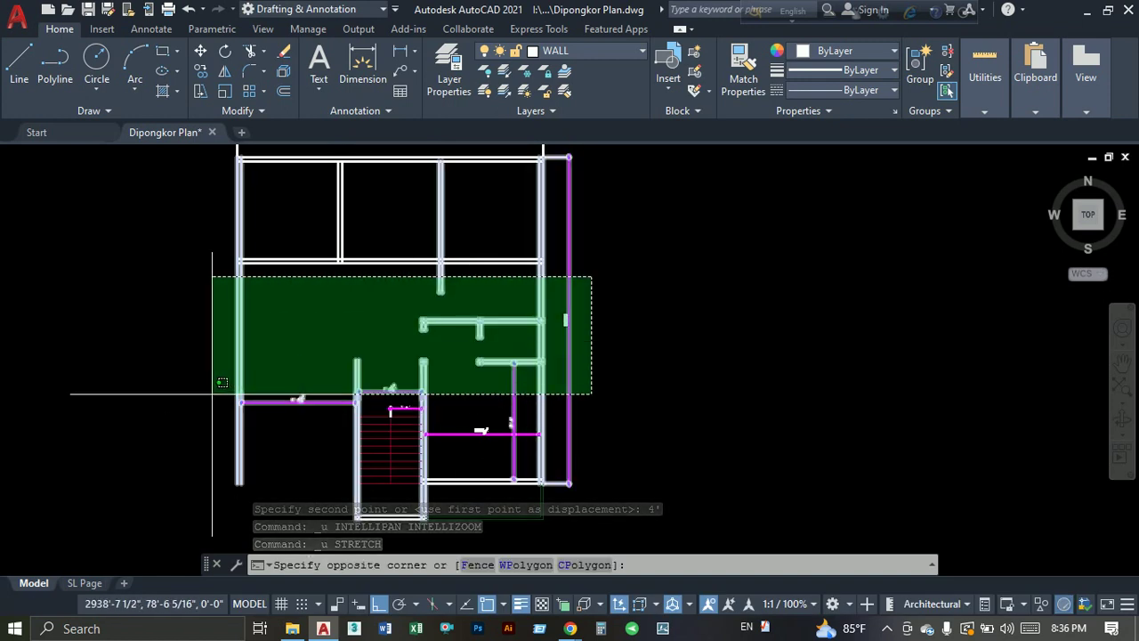
click(211, 392)
text(s)
key(Return)
click(182, 357)
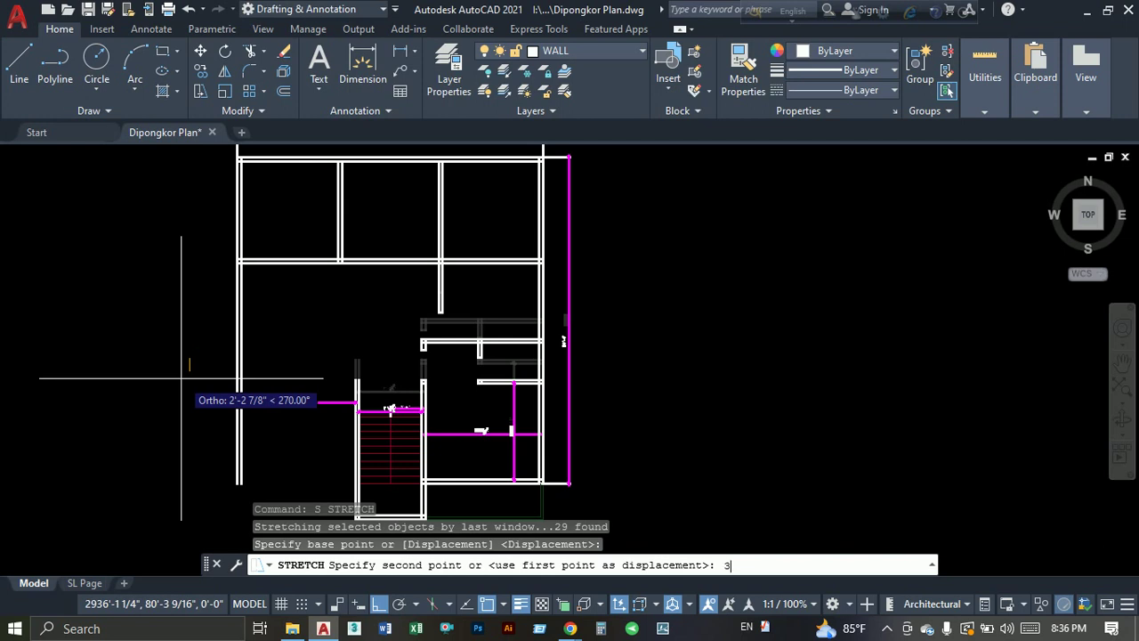
key(Return)
scroll(445, 415, up, 5)
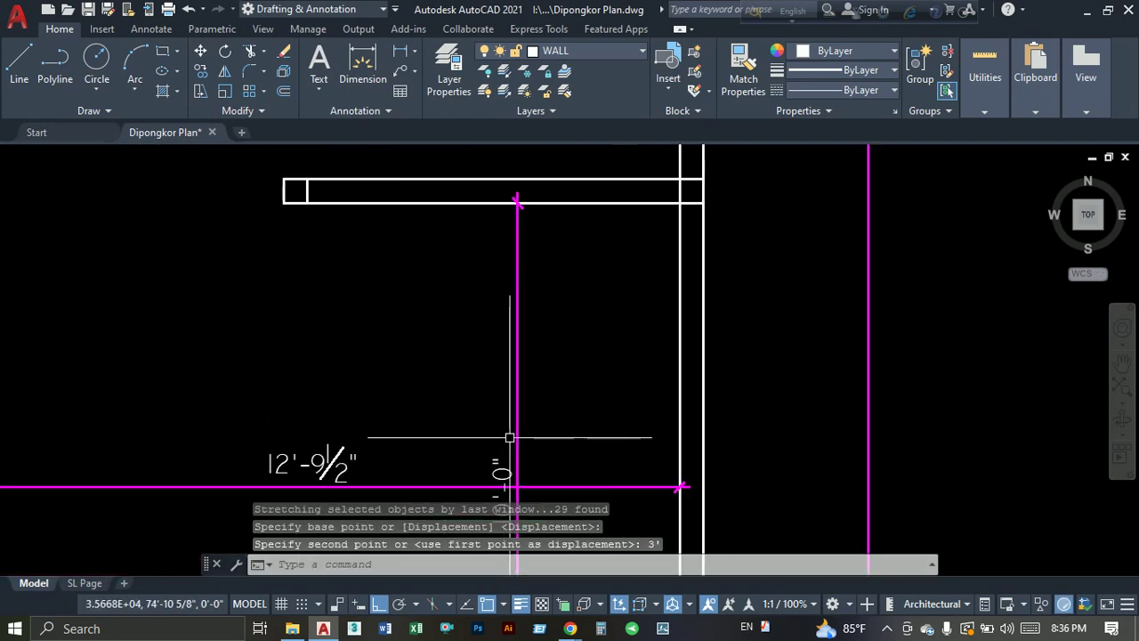
scroll(537, 300, down, 2)
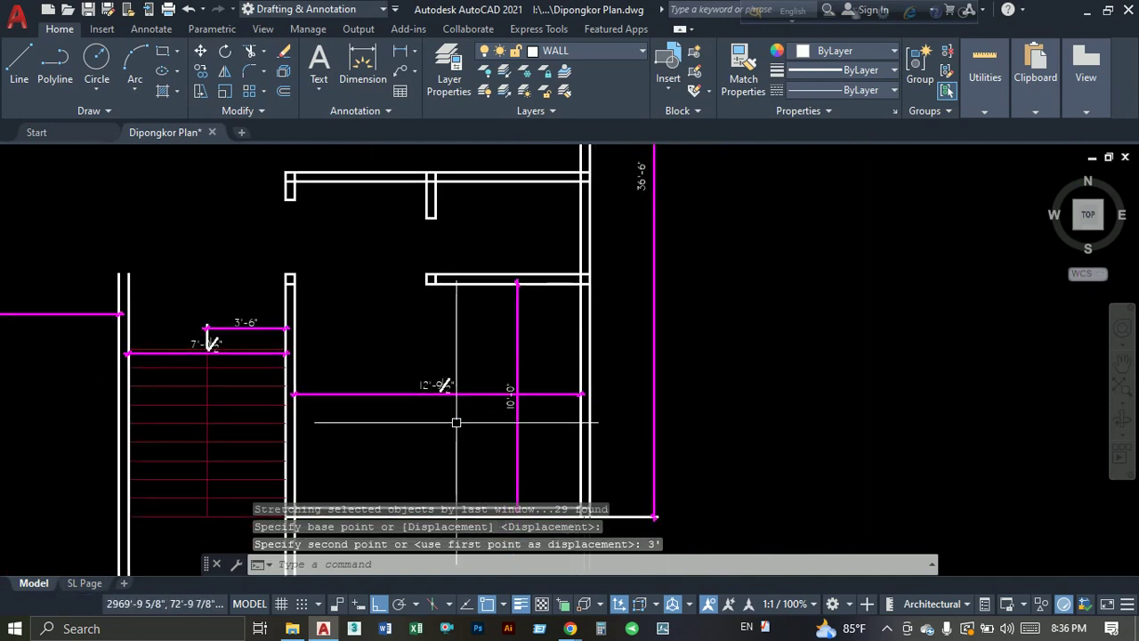
scroll(456, 422, down, 2)
middle_drag(439, 356, 425, 415)
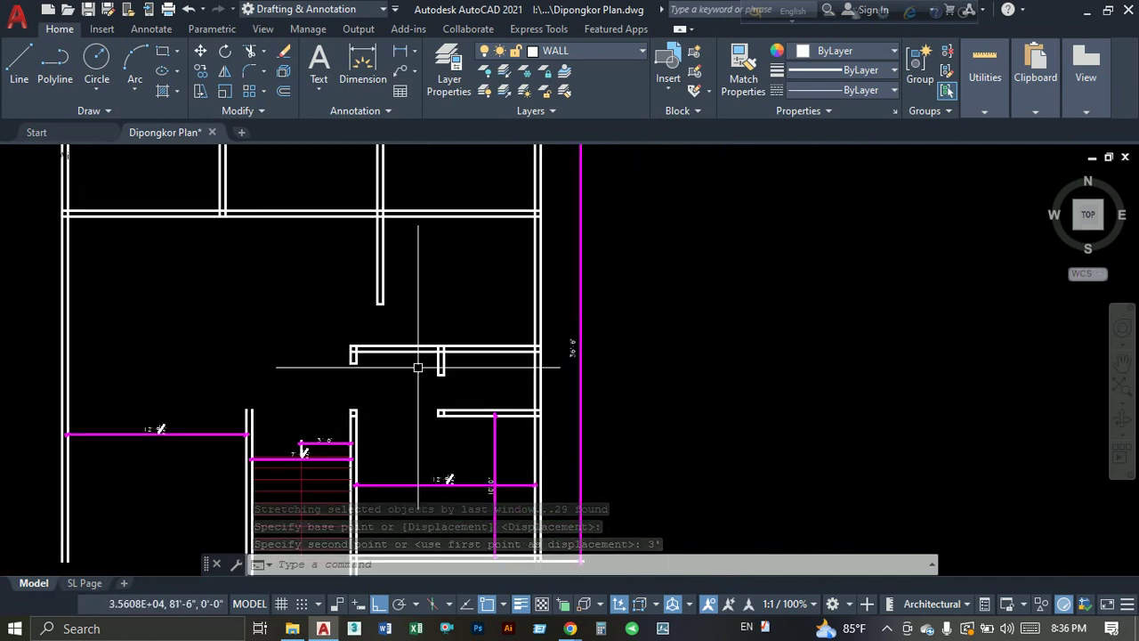
scroll(406, 280, up, 1)
click(410, 331)
Copy the top wall line 3'-5" down.
click(444, 238)
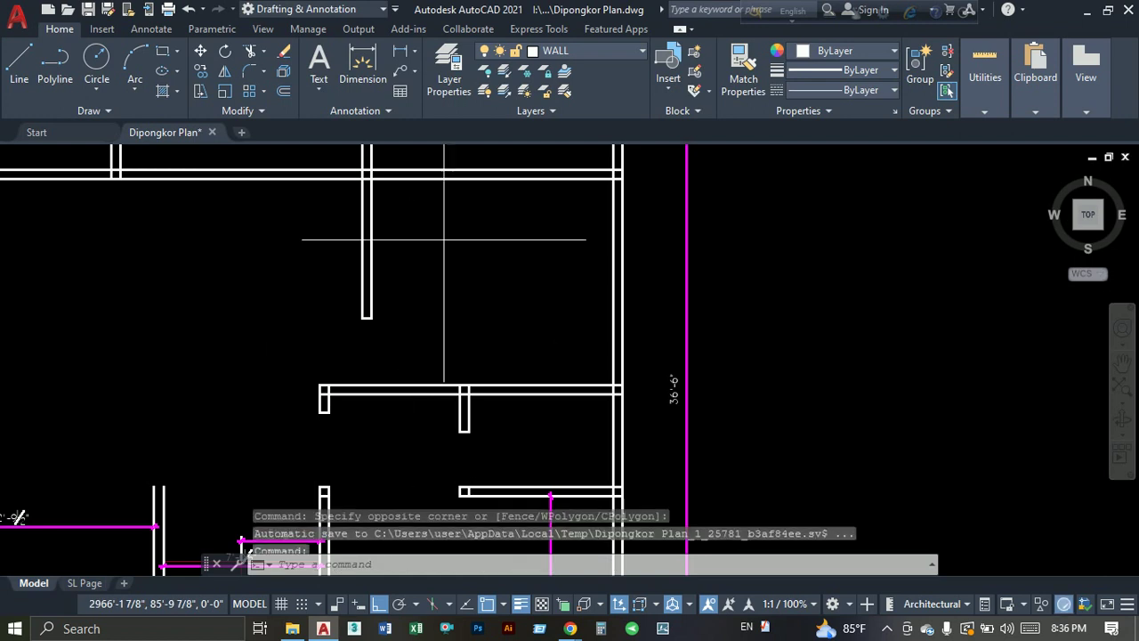
drag(444, 238, 413, 319)
click(457, 171)
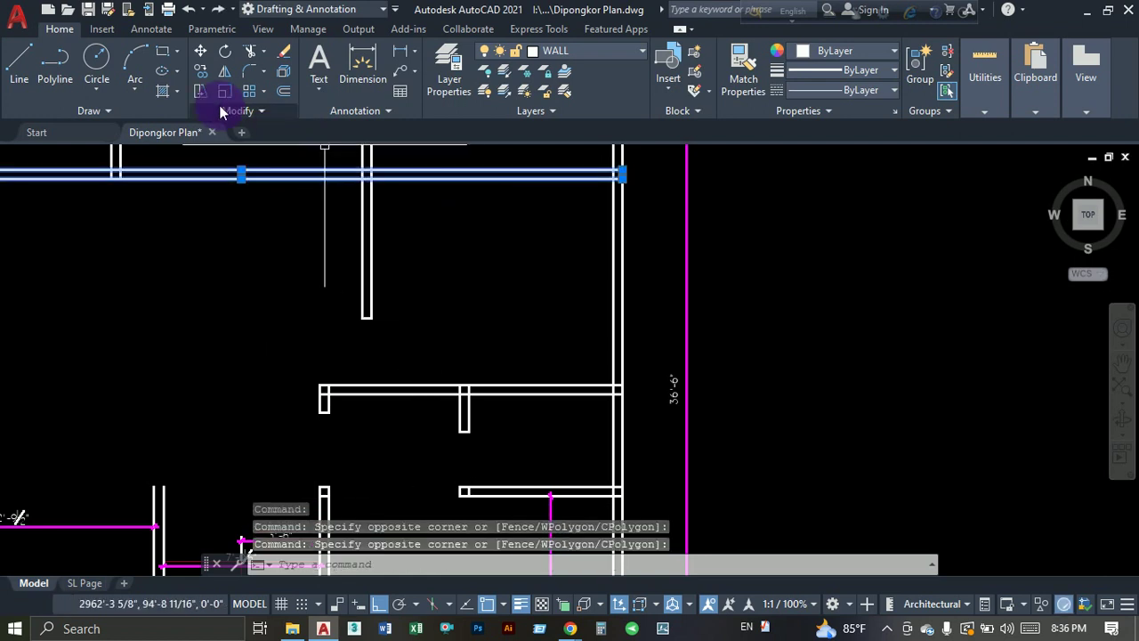
click(201, 71)
click(202, 241)
text(3'5)
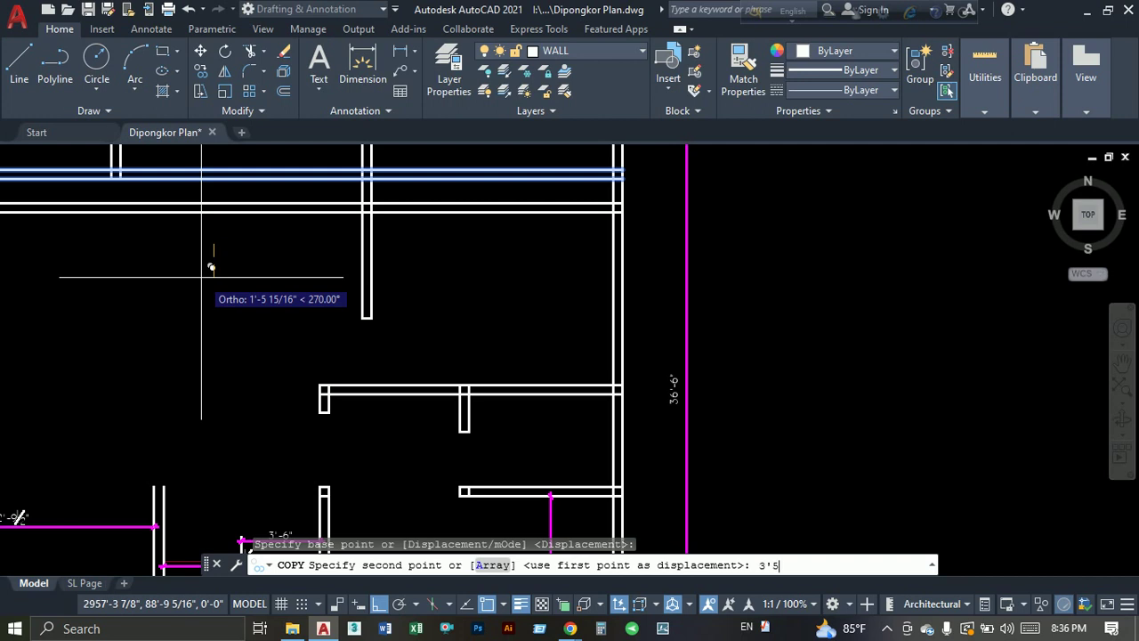
key(Return)
key(Escape)
middle_drag(305, 261, 295, 293)
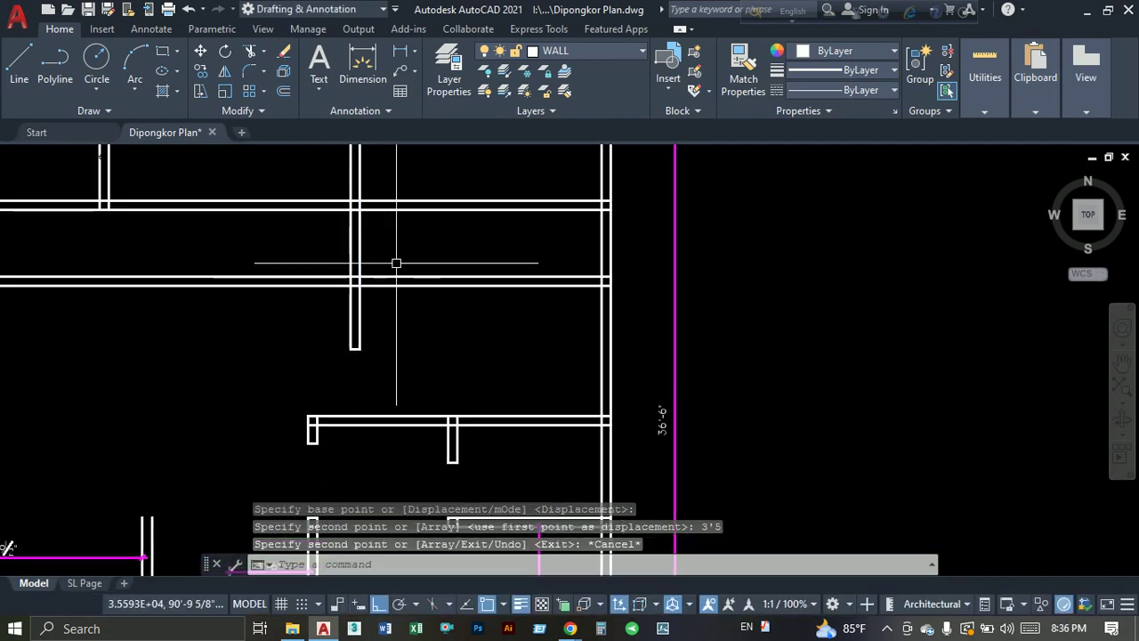
Start a TRIM crossing window over the walls, then cancel it.
text(tr)
key(Return)
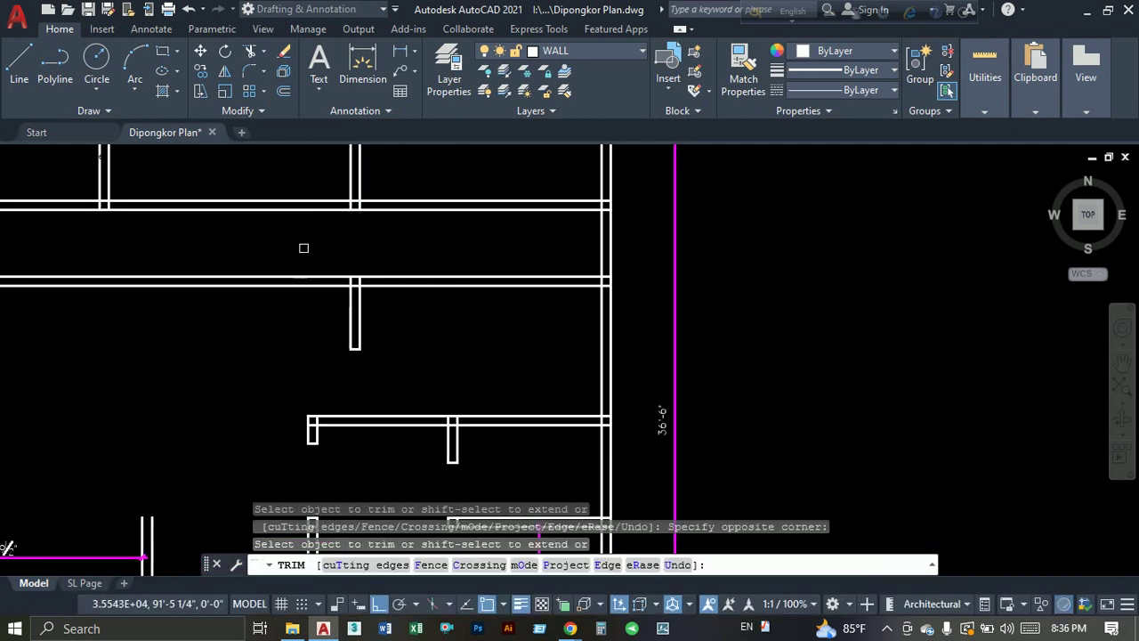
click(275, 310)
click(232, 252)
scroll(232, 251, down, 5)
scroll(326, 300, up, 5)
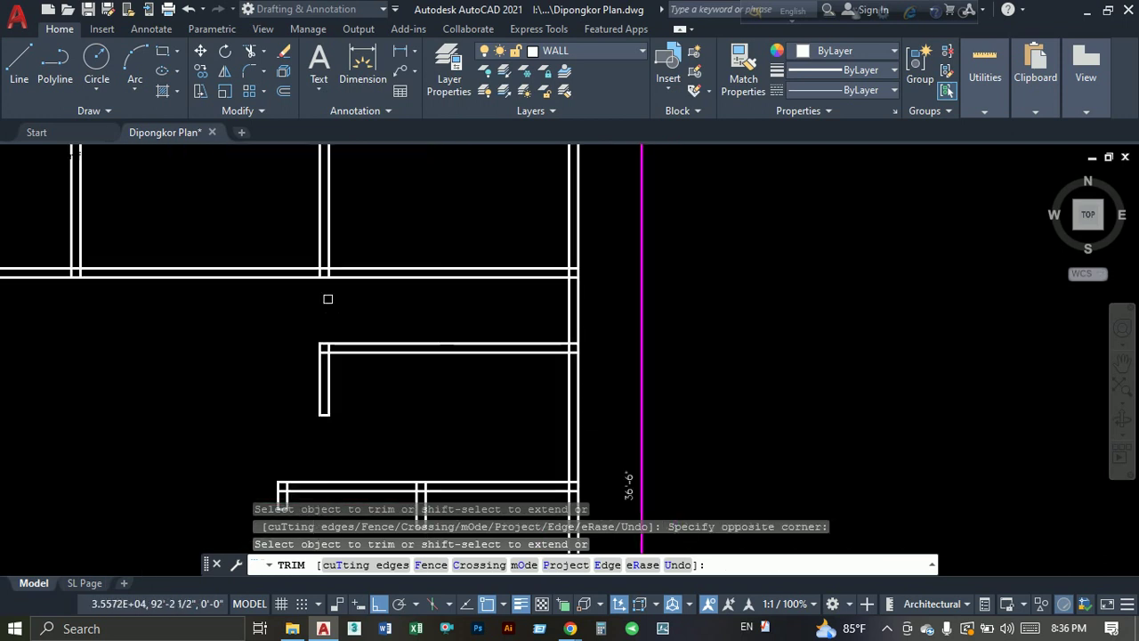
scroll(363, 244, up, 2)
key(Escape)
scroll(363, 245, down, 2)
middle_drag(376, 264, 369, 222)
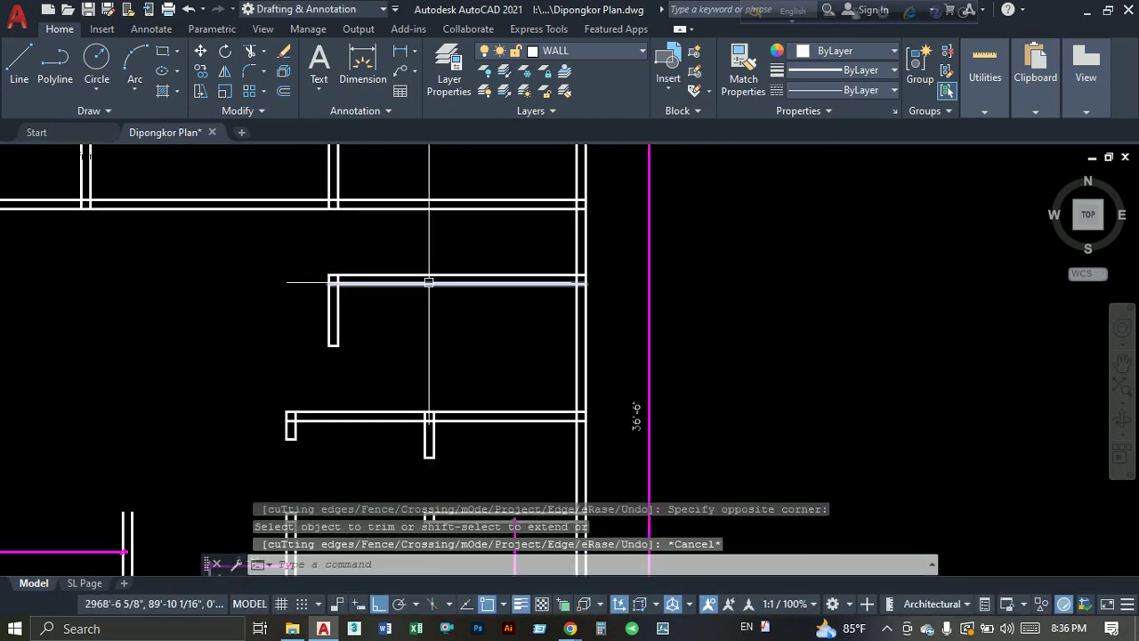
Dimension the span between the two wall faces at 10'-10 1/2".
click(374, 63)
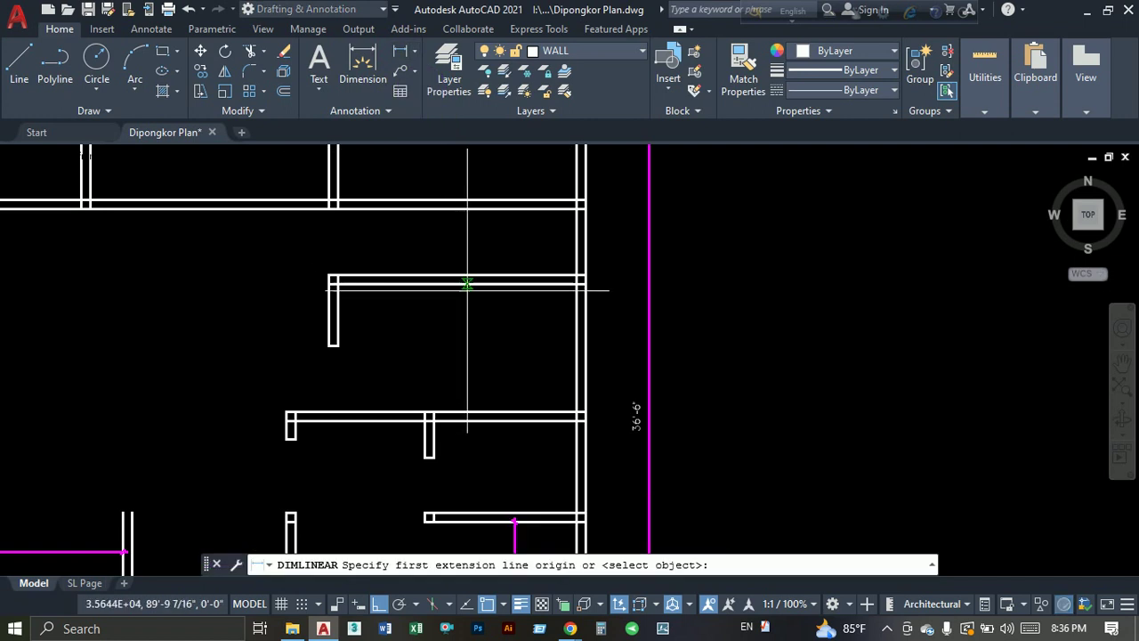
click(578, 312)
click(336, 311)
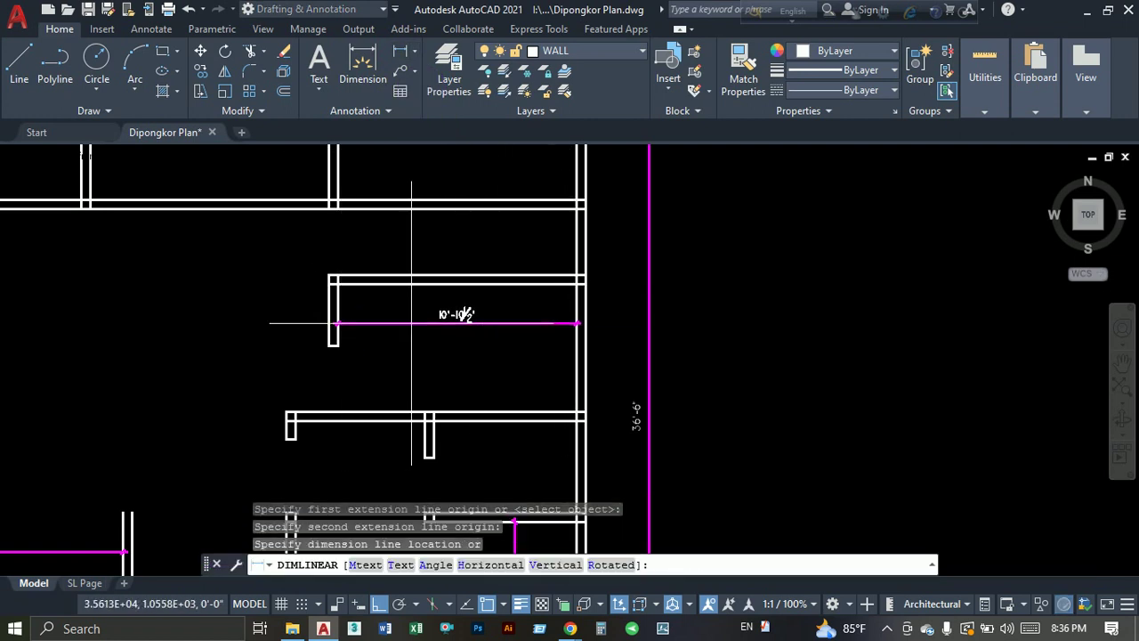
scroll(412, 330, up, 2)
click(345, 234)
click(249, 365)
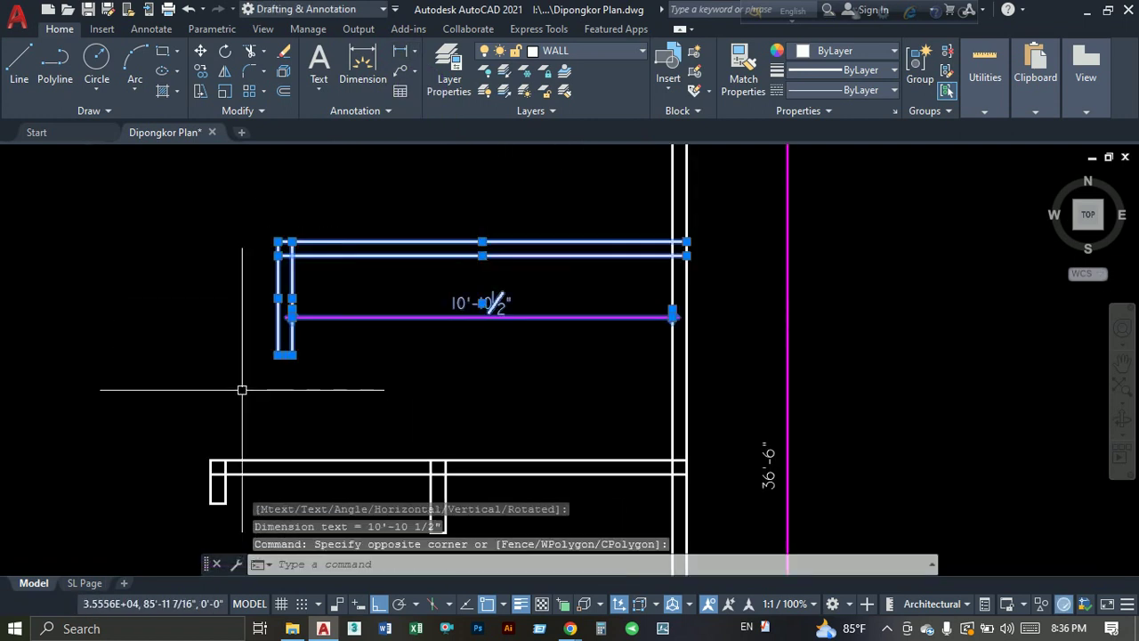
Stretch the short wall end 2'-3 1/2" inward so its span reads 8'-7".
text(s)
key(Return)
click(111, 358)
text(2'3.)
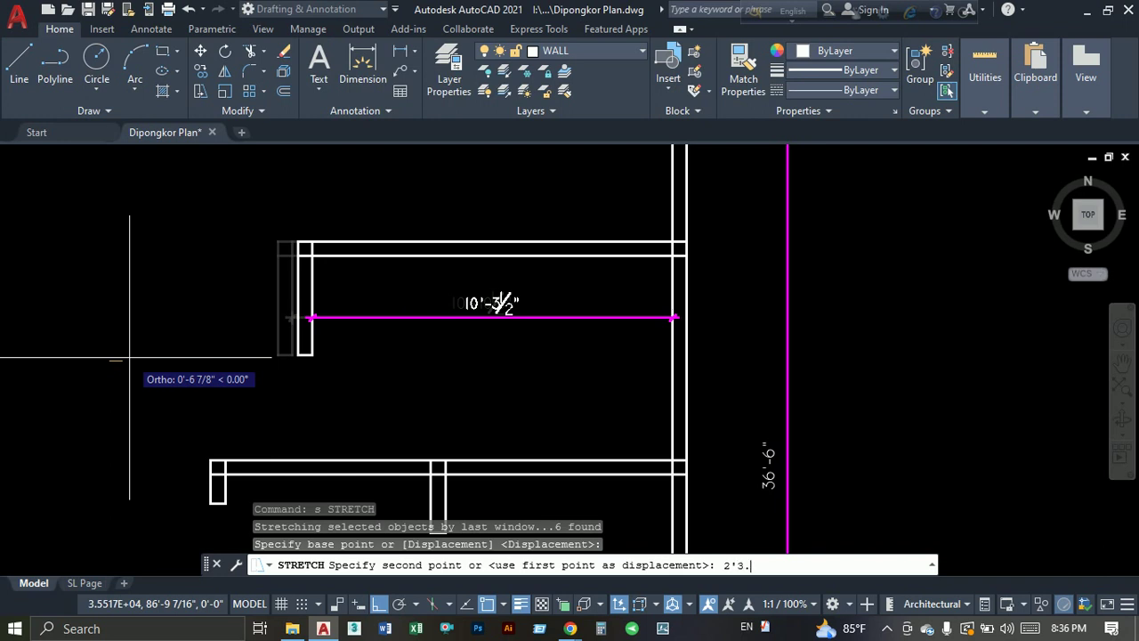
text(5)
key(Return)
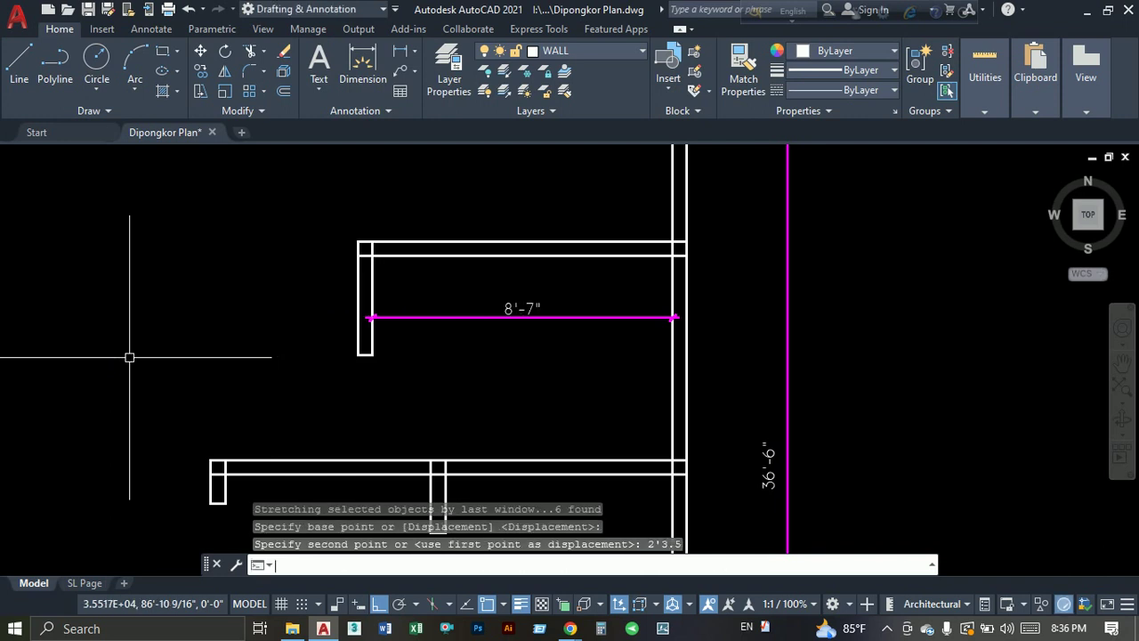
Stretch the wall end a further 7" so the dimension reads 8'-0".
click(356, 216)
click(228, 433)
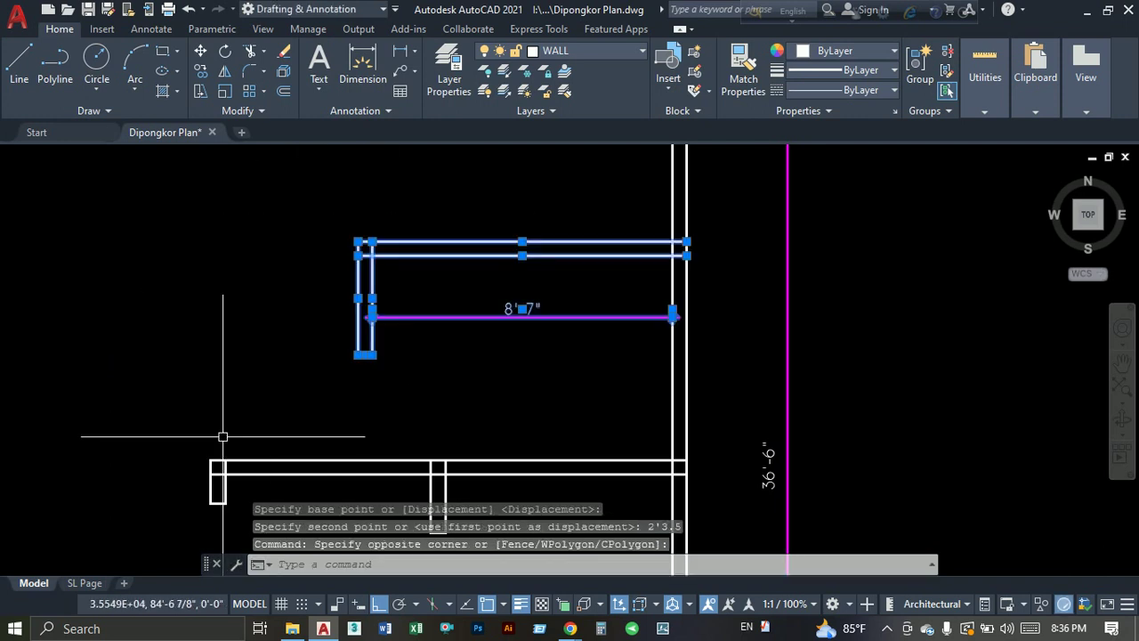
text(s)
key(Return)
text(s)
key(Escape)
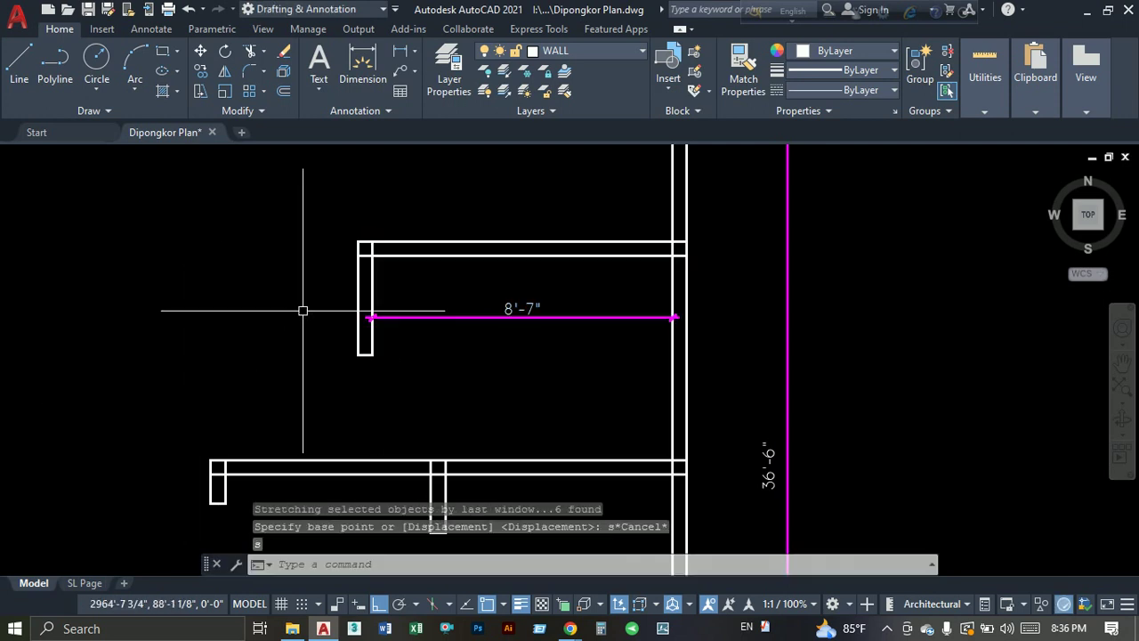
click(408, 217)
click(279, 381)
text(s)
key(Return)
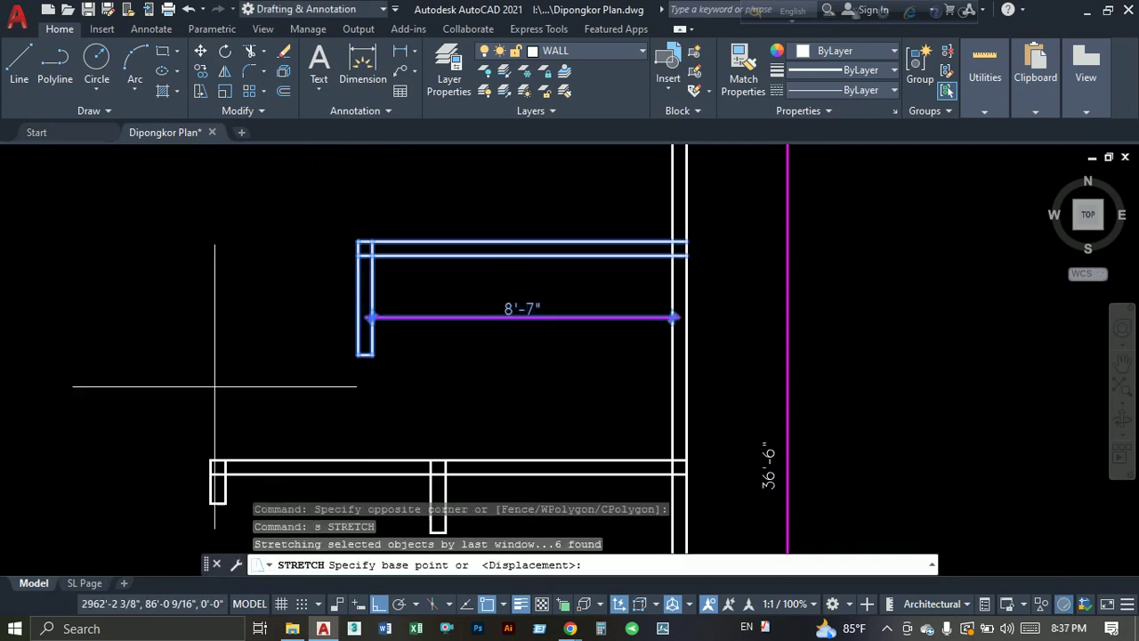
click(218, 386)
text(7)
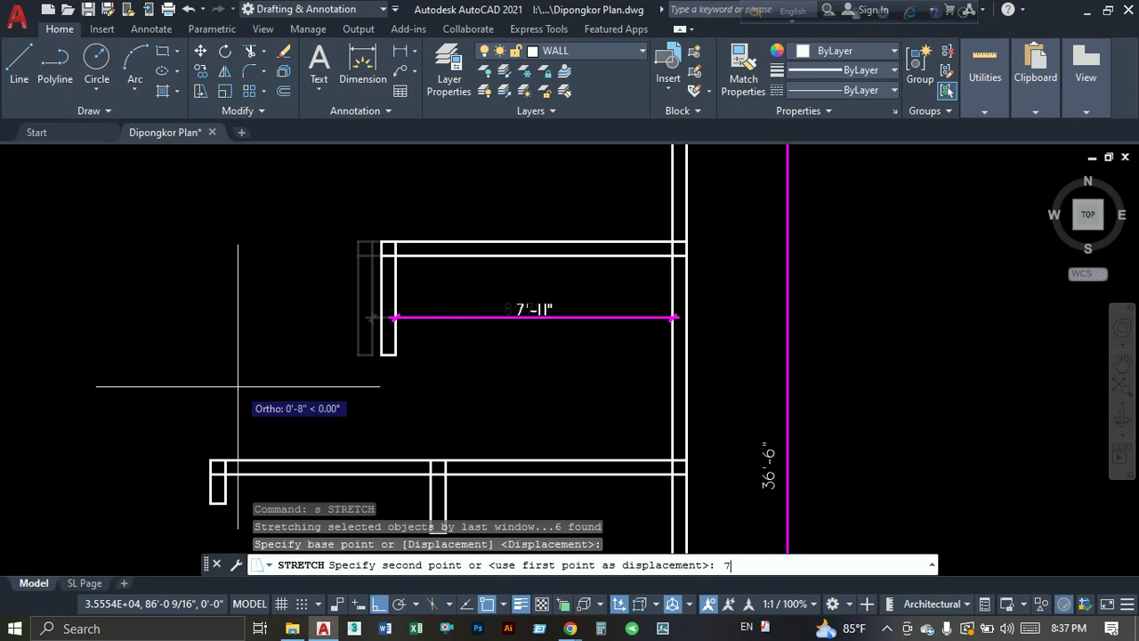
key(Return)
scroll(237, 387, down, 4)
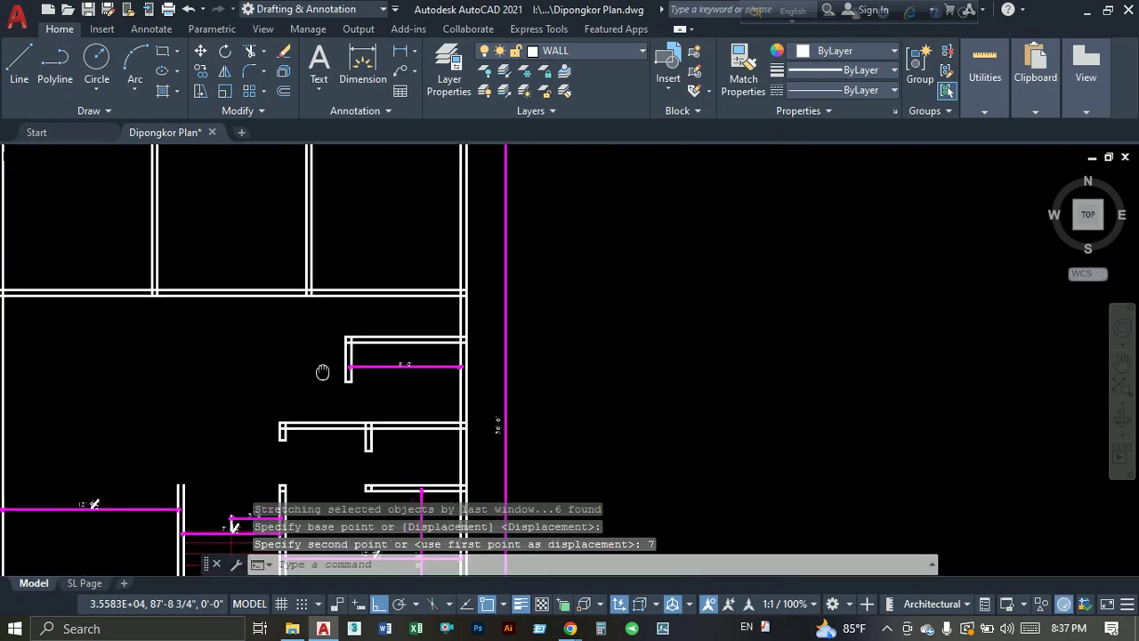
Draw a vertical line up from the wall corner.
mouse_move(307, 298)
middle_down()
mouse_move(333, 387)
mouse_move(302, 388)
middle_up()
middle_drag(203, 333, 295, 326)
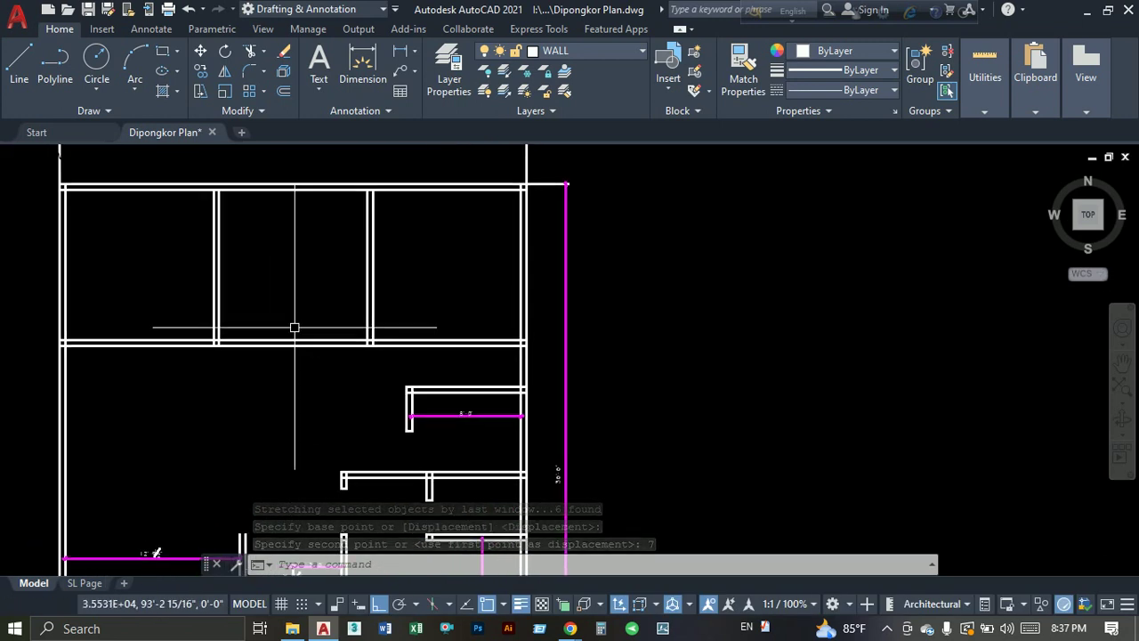
click(400, 53)
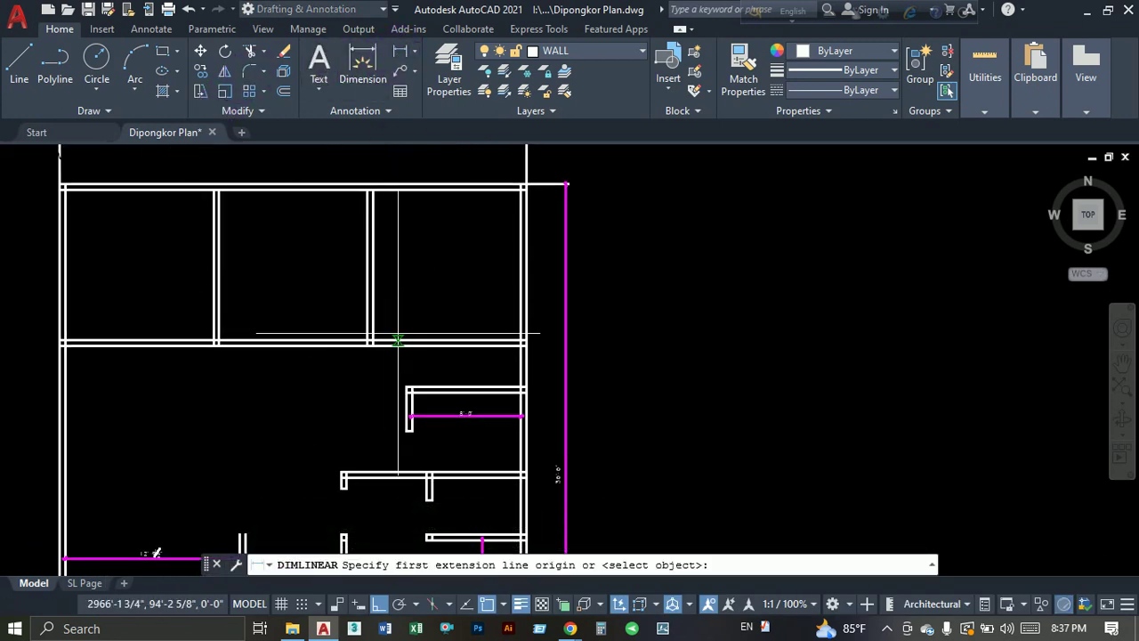
scroll(403, 365, up, 2)
key(Escape)
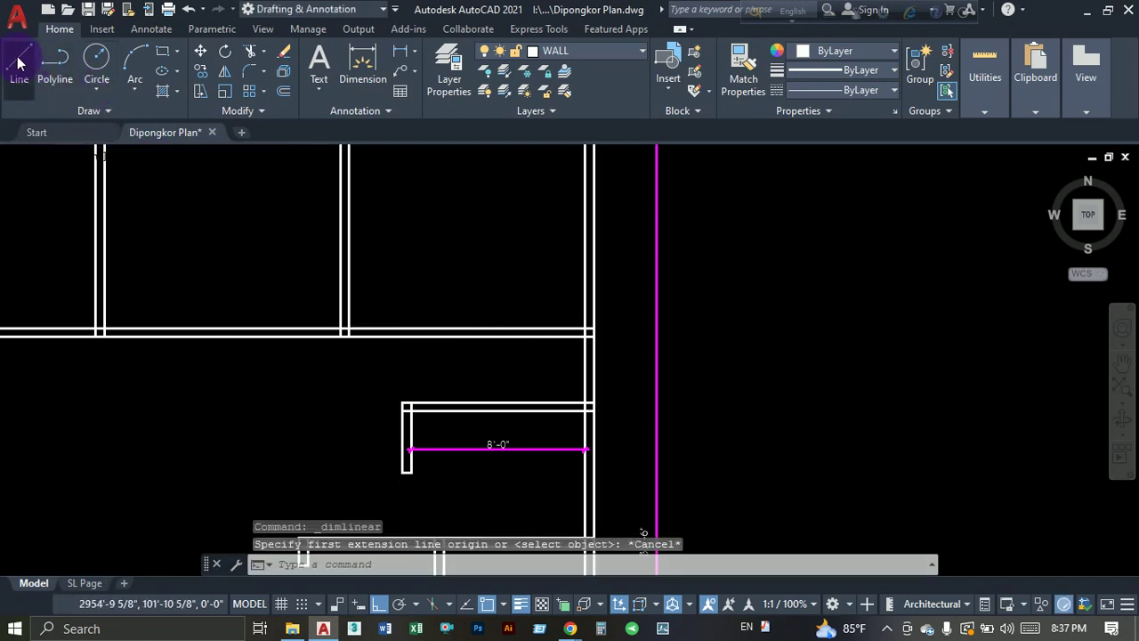
click(19, 59)
click(403, 402)
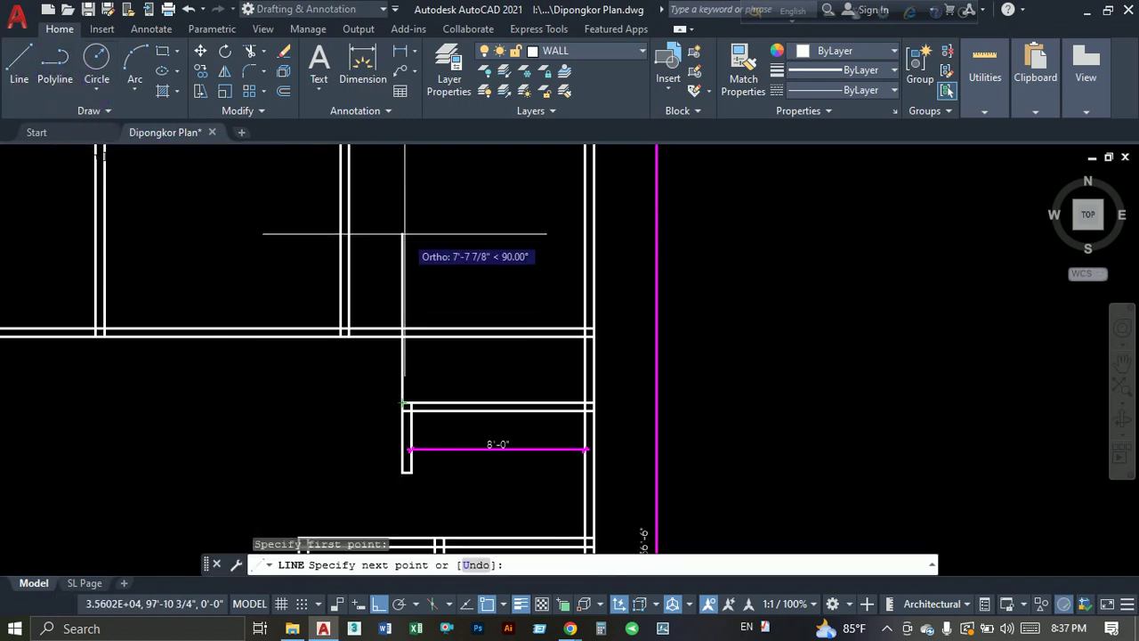
click(403, 204)
key(Escape)
Erase the 8'-0" dimension.
scroll(370, 369, up, 2)
middle_drag(363, 351, 499, 311)
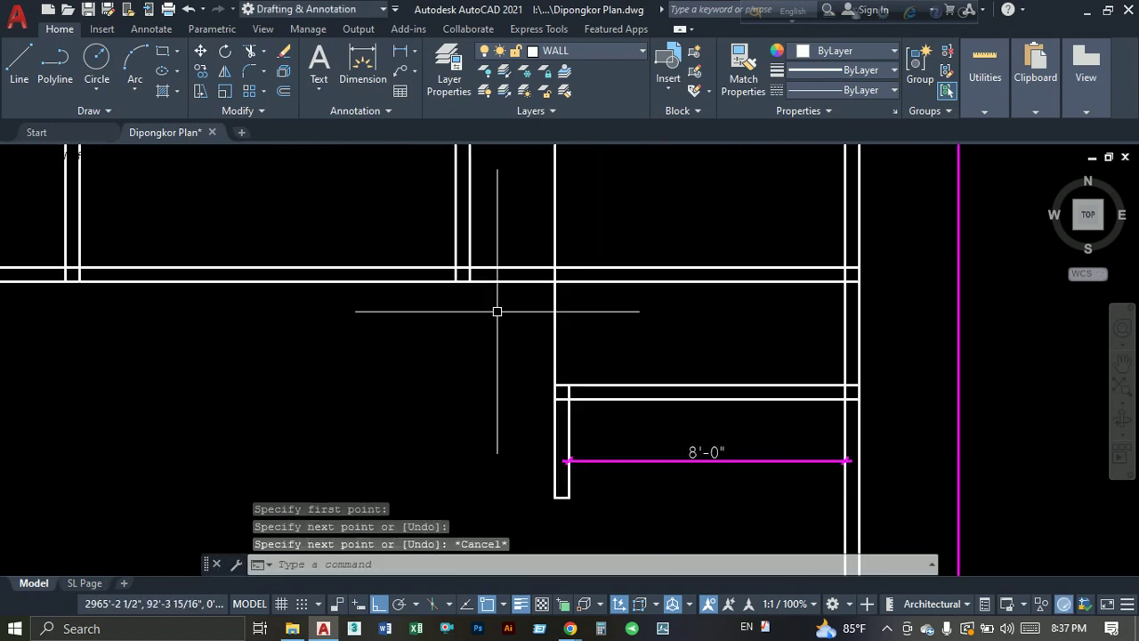
scroll(499, 310, down, 2)
middle_drag(597, 341, 496, 298)
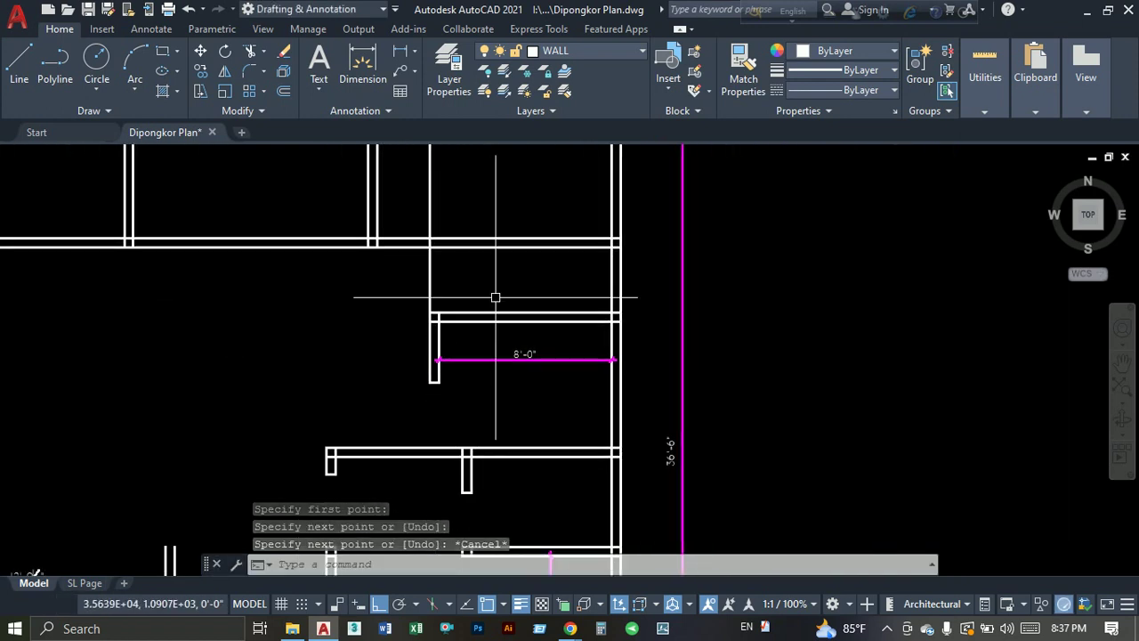
scroll(496, 297, down, 2)
scroll(490, 381, up, 2)
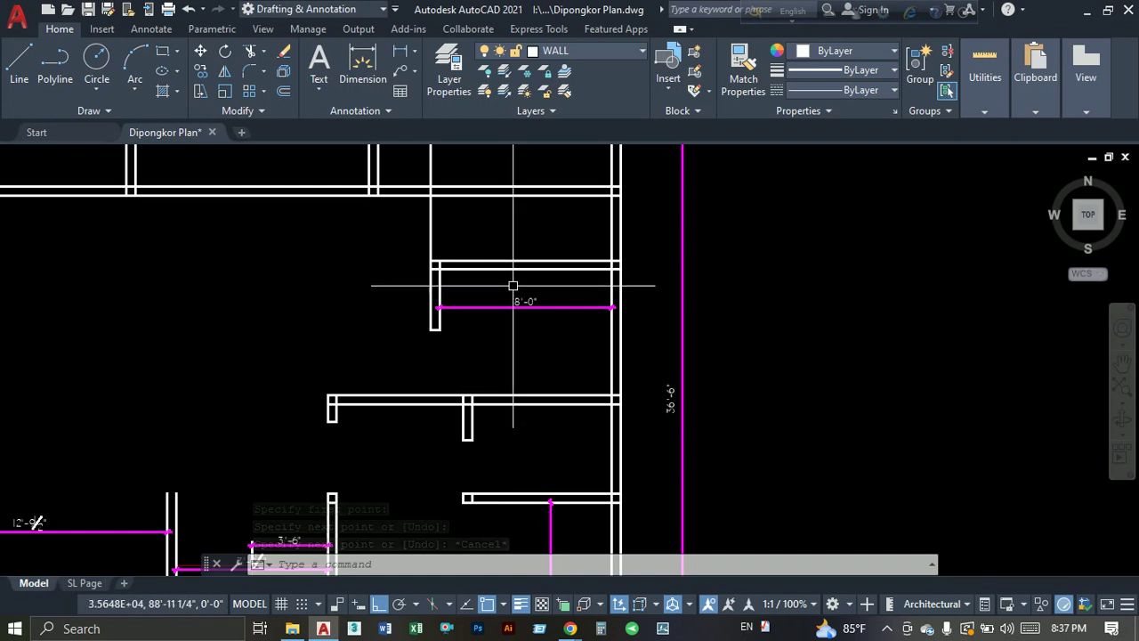
drag(516, 288, 478, 323)
text(e)
key(Return)
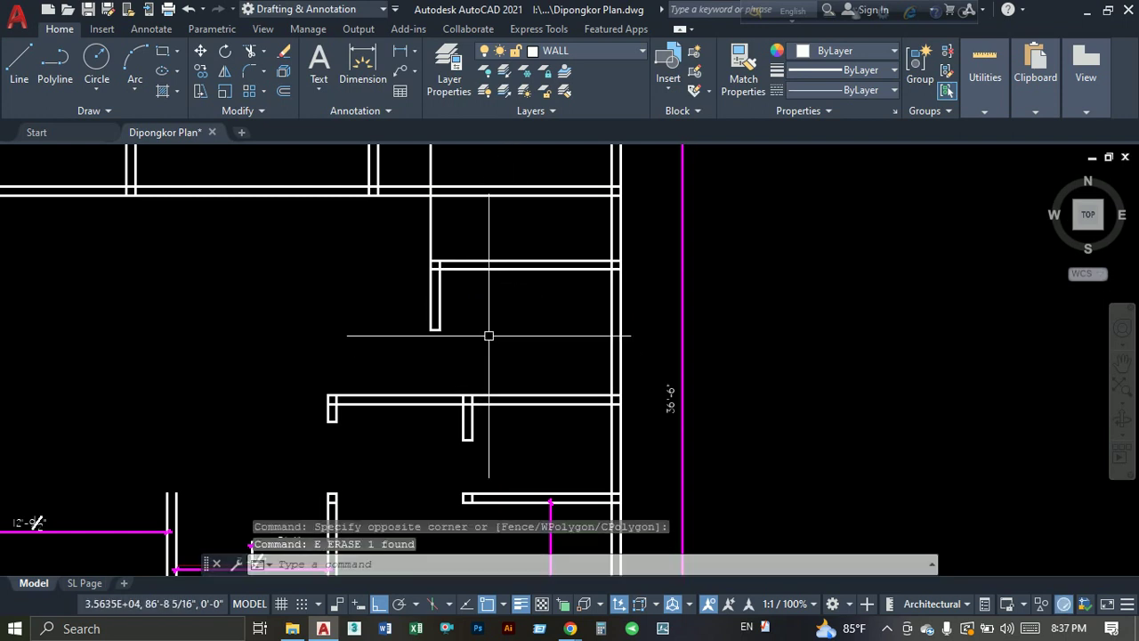
Erase the short vertical wall stub and the horizontal double wall.
click(443, 206)
key(Escape)
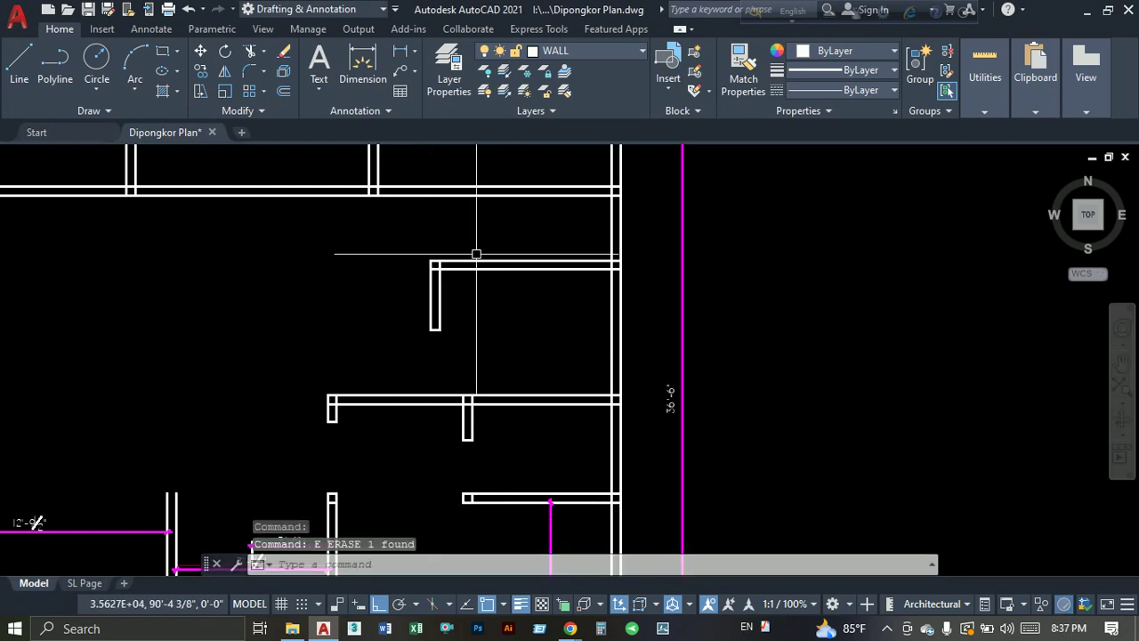
click(419, 356)
click(483, 241)
text(e)
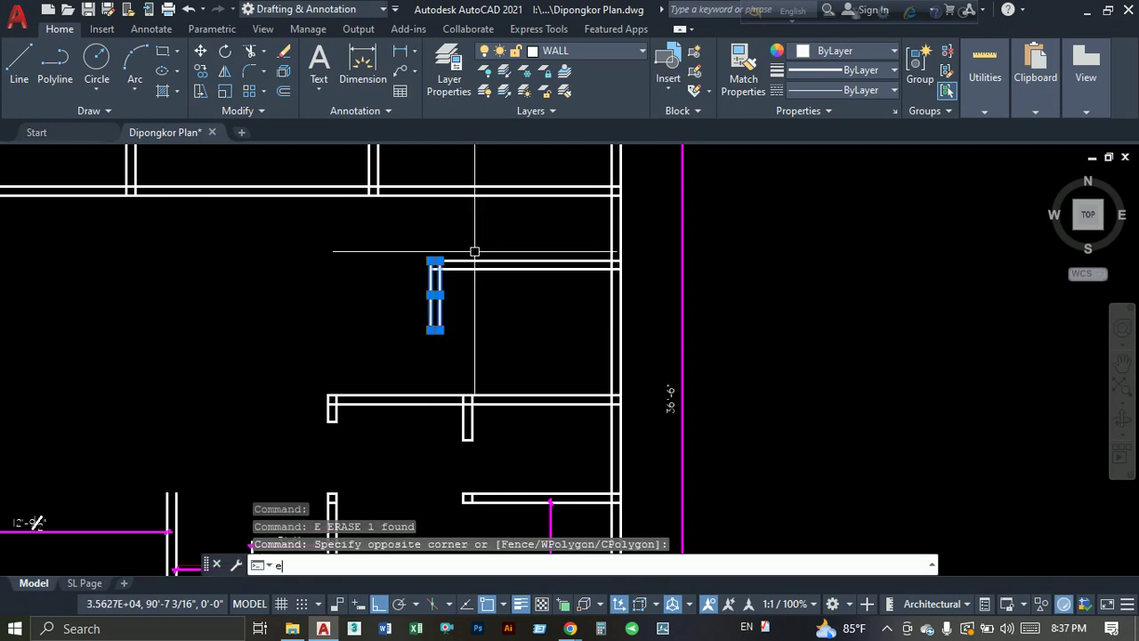
key(Return)
middle_drag(502, 301, 482, 325)
click(534, 252)
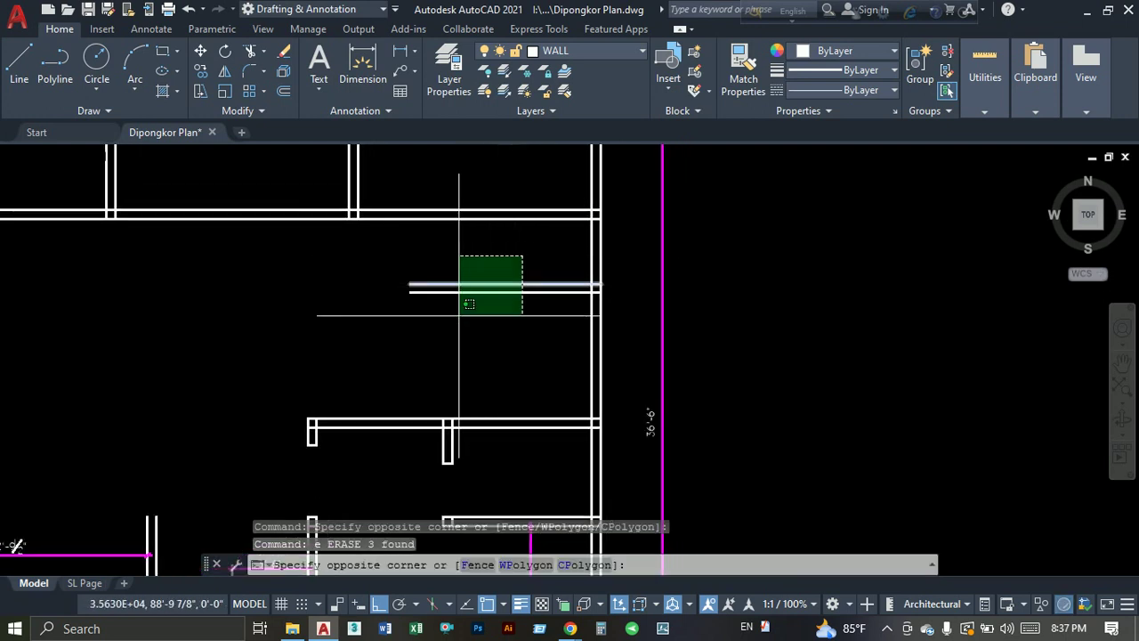
click(424, 342)
key(Delete)
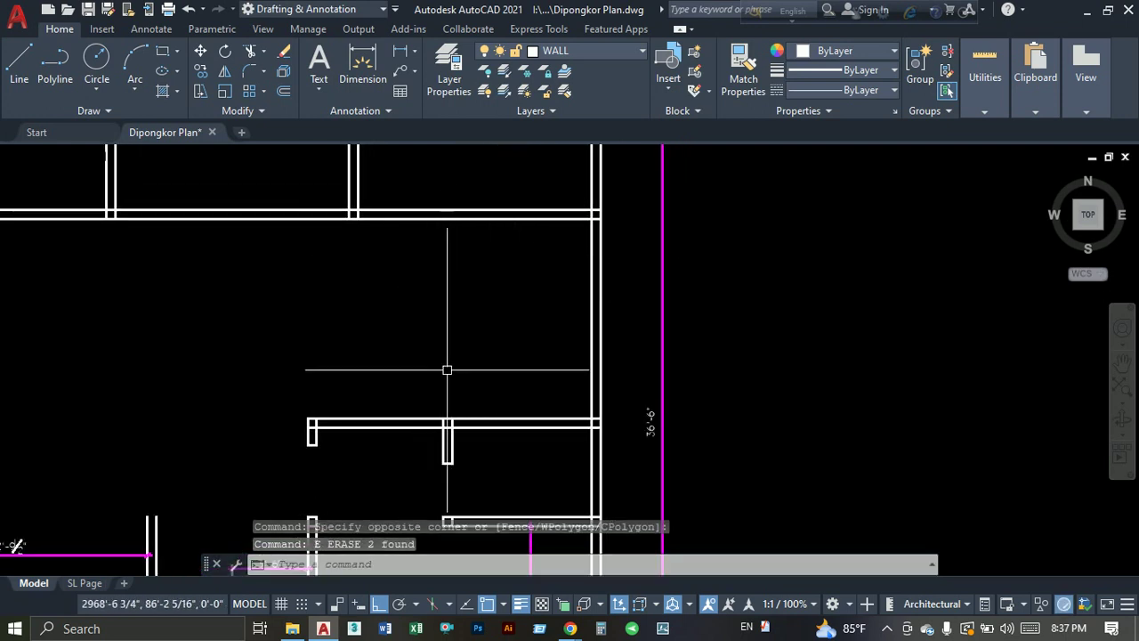
Extend the vertical wall lines up to the upper wall.
text(eEx)
key(Return)
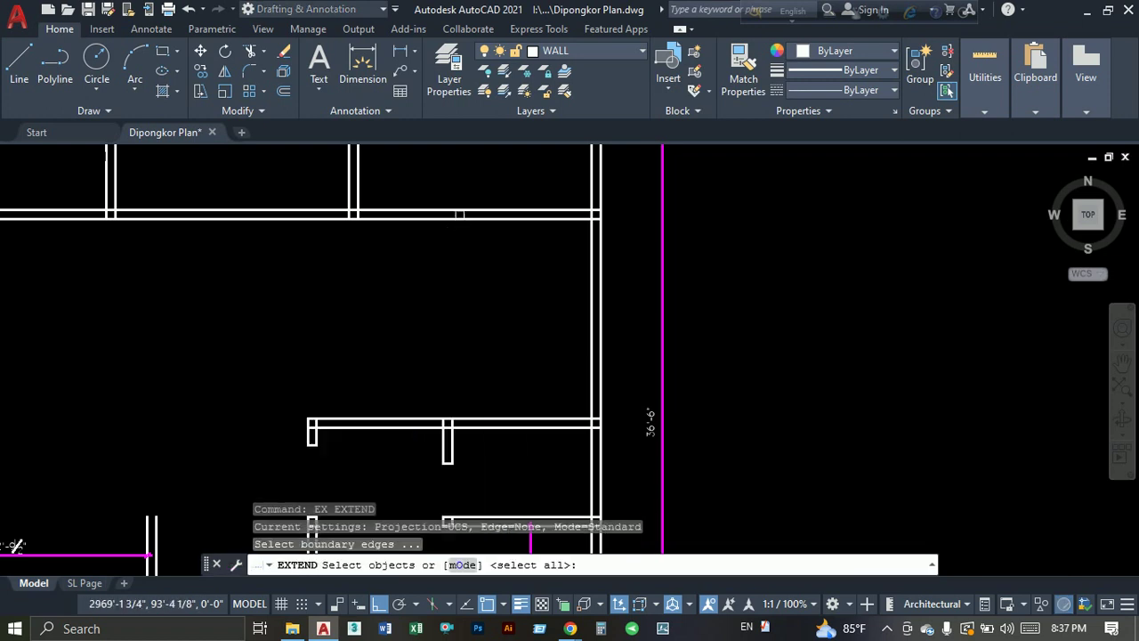
click(460, 215)
key(Return)
click(465, 437)
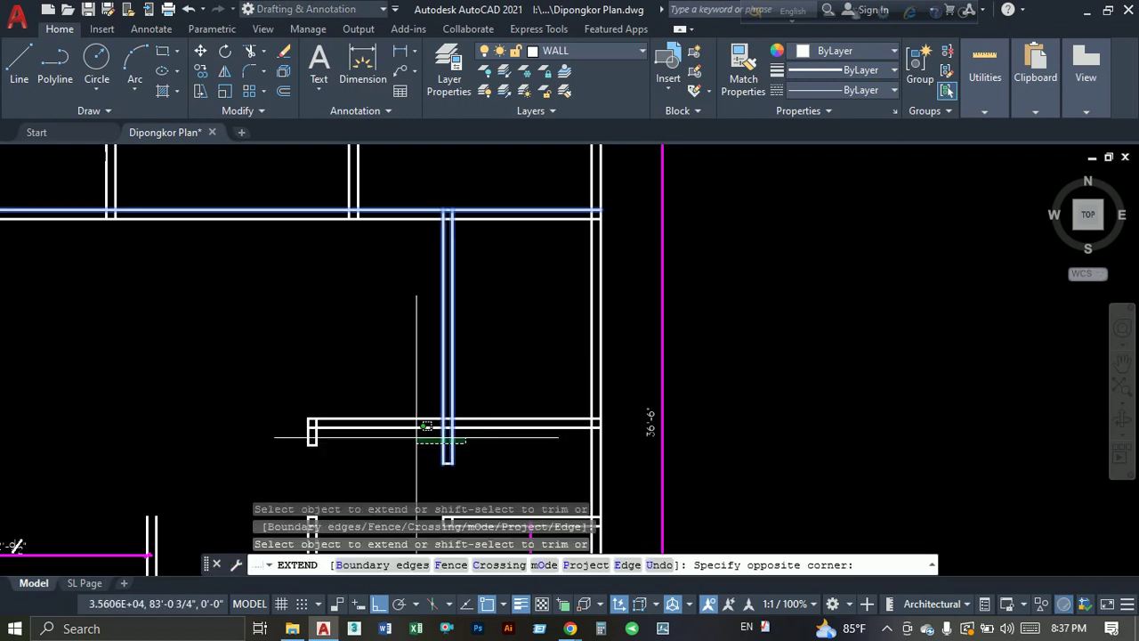
click(429, 443)
key(Escape)
Trim away the double wall segment on the right.
scroll(495, 370, down, 2)
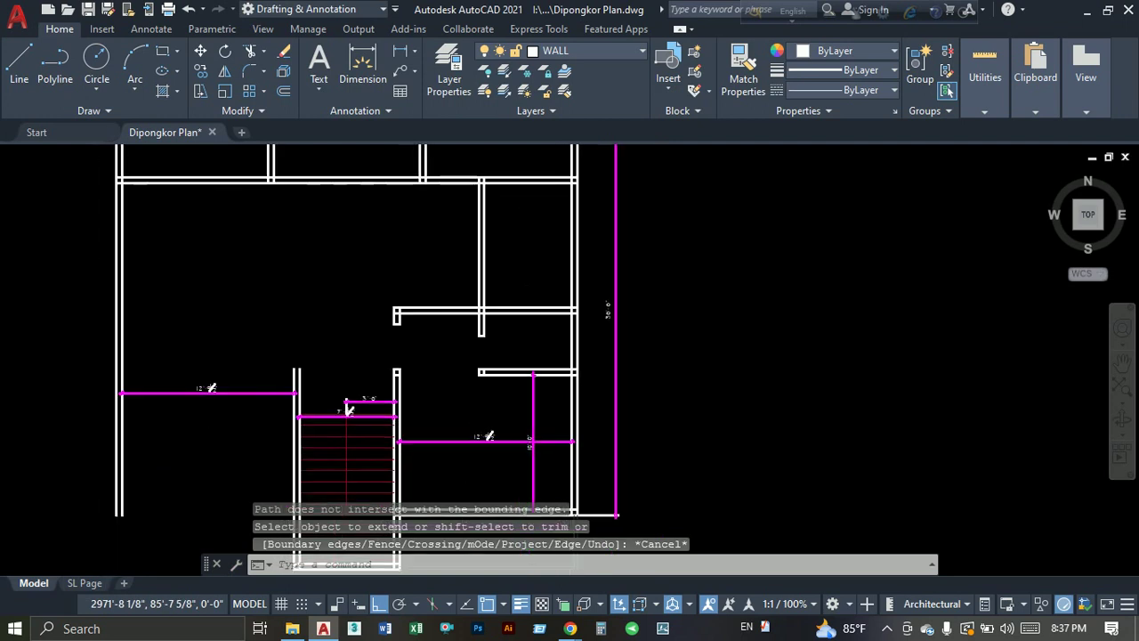
scroll(506, 334, up, 2)
mouse_move(506, 333)
middle_down()
mouse_move(569, 301)
mouse_move(561, 340)
middle_up()
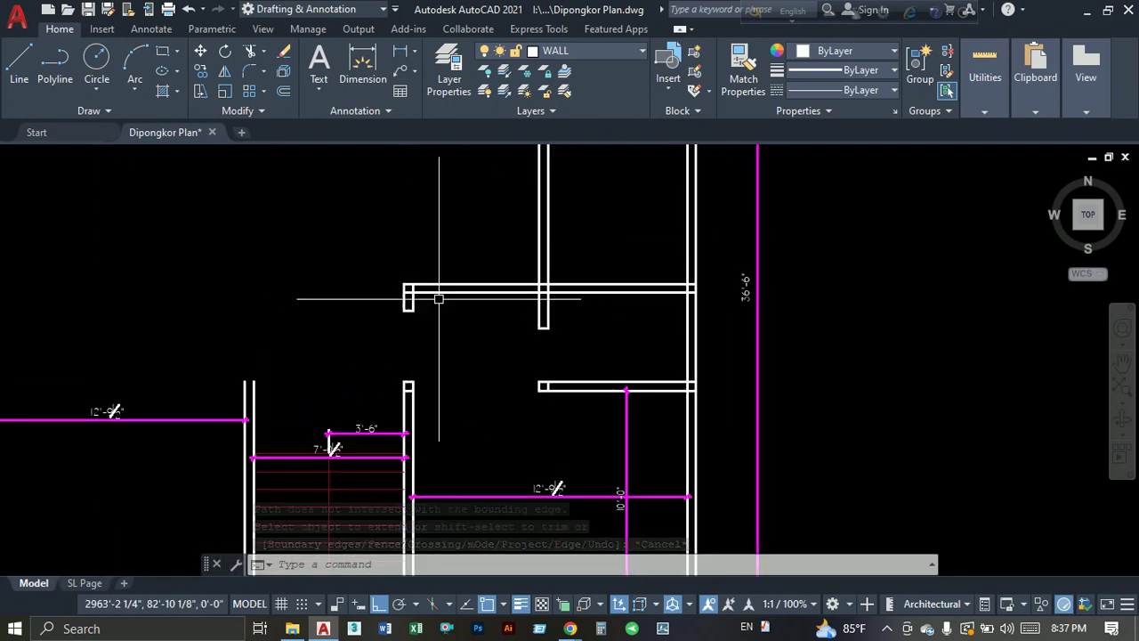
text(tr)
key(Return)
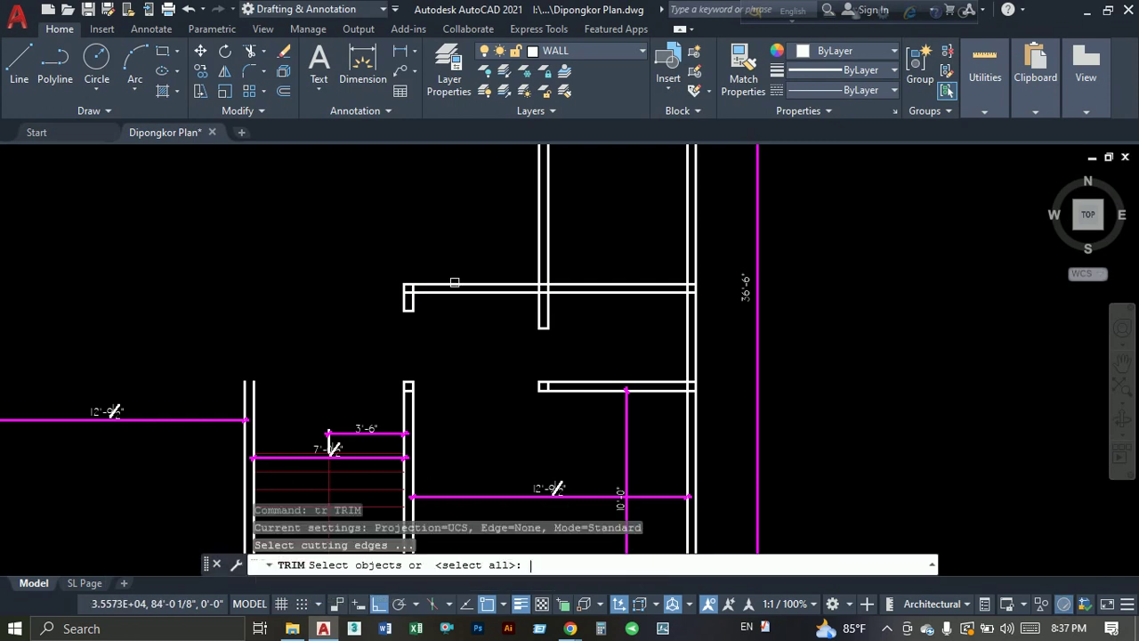
key(Return)
drag(472, 271, 458, 306)
key(Escape)
Erase the leftover wall rectangle and bring the upper right rooms into view.
click(314, 254)
click(427, 321)
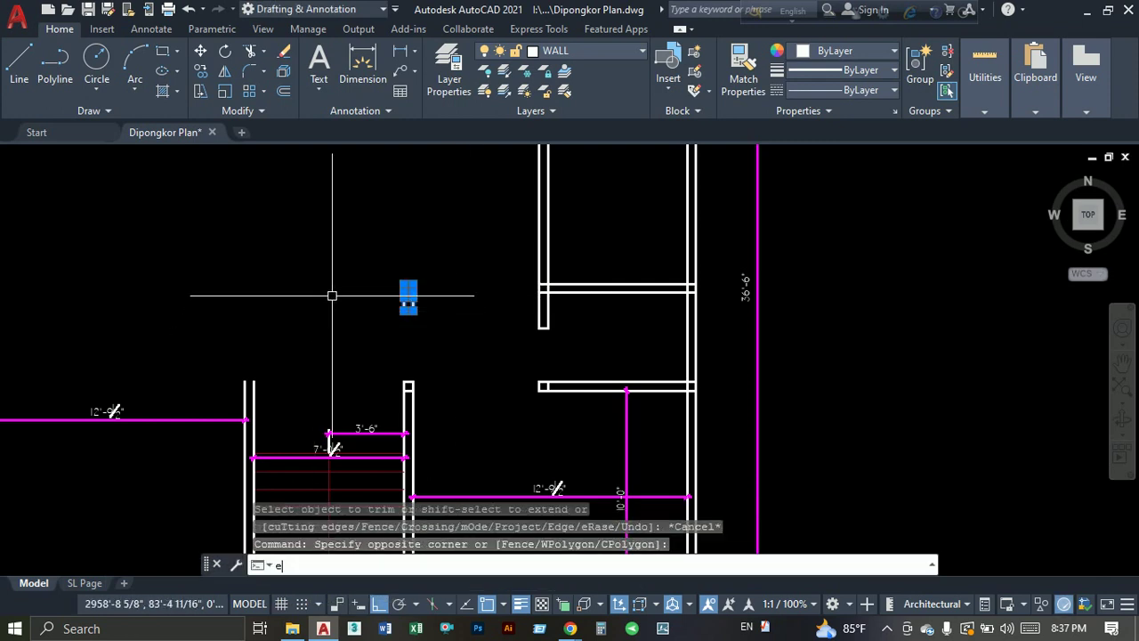
text(e)
key(Return)
mouse_move(531, 348)
middle_down()
mouse_move(432, 364)
mouse_move(453, 364)
mouse_move(475, 337)
middle_up()
scroll(476, 336, down, 3)
scroll(476, 333, up, 3)
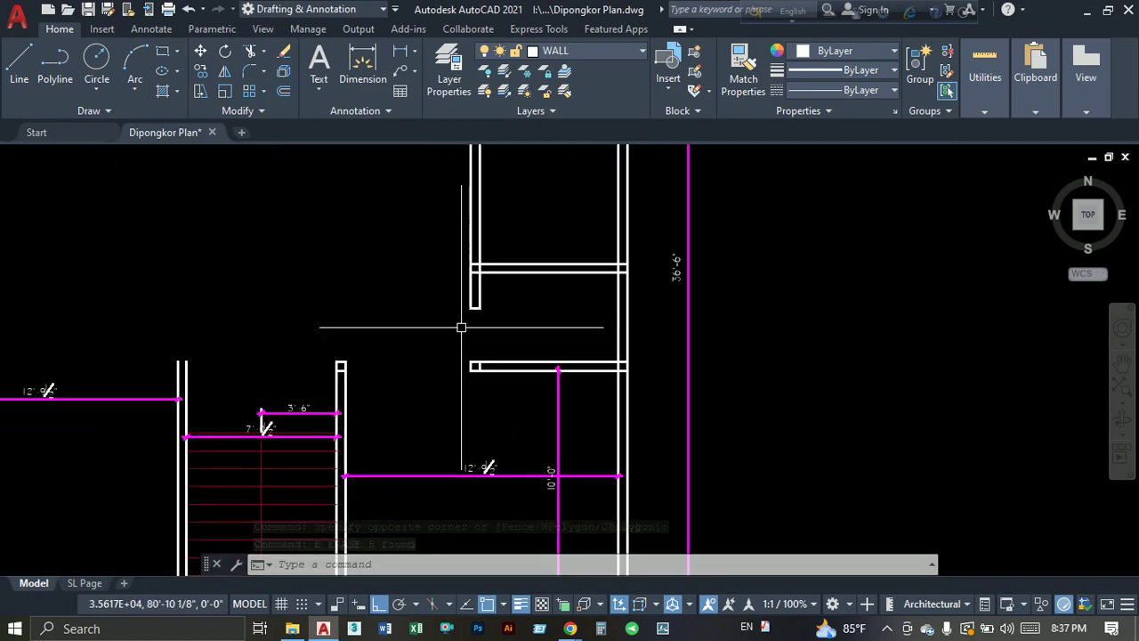
middle_drag(433, 280, 445, 419)
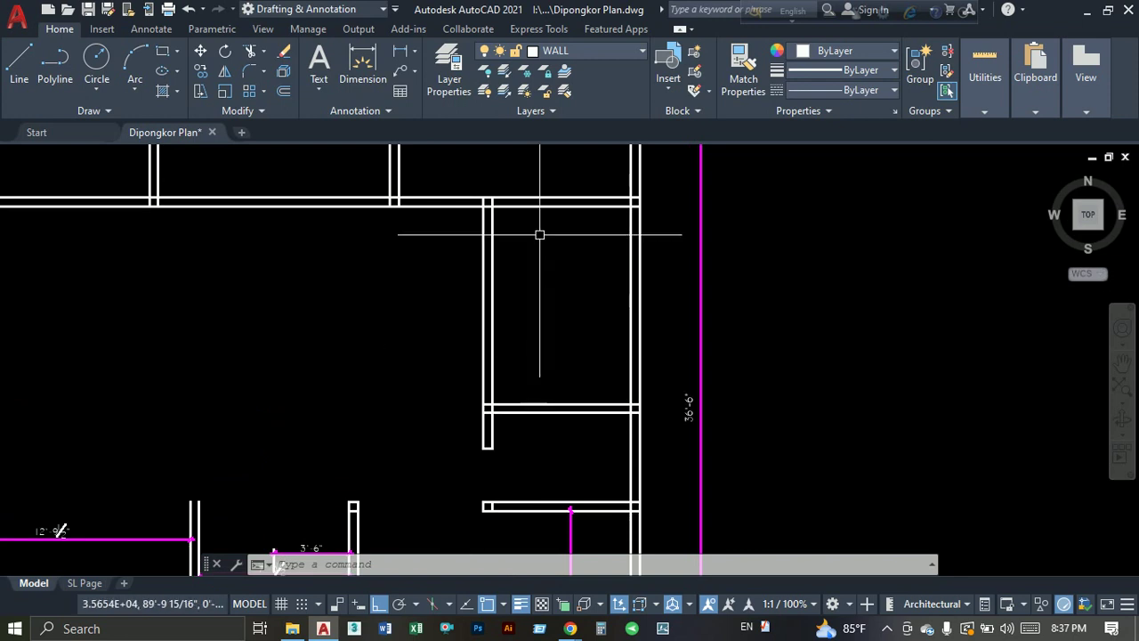
Dimension the 6'-6" gap between the inner wall face and the opposite wall.
click(400, 58)
click(490, 275)
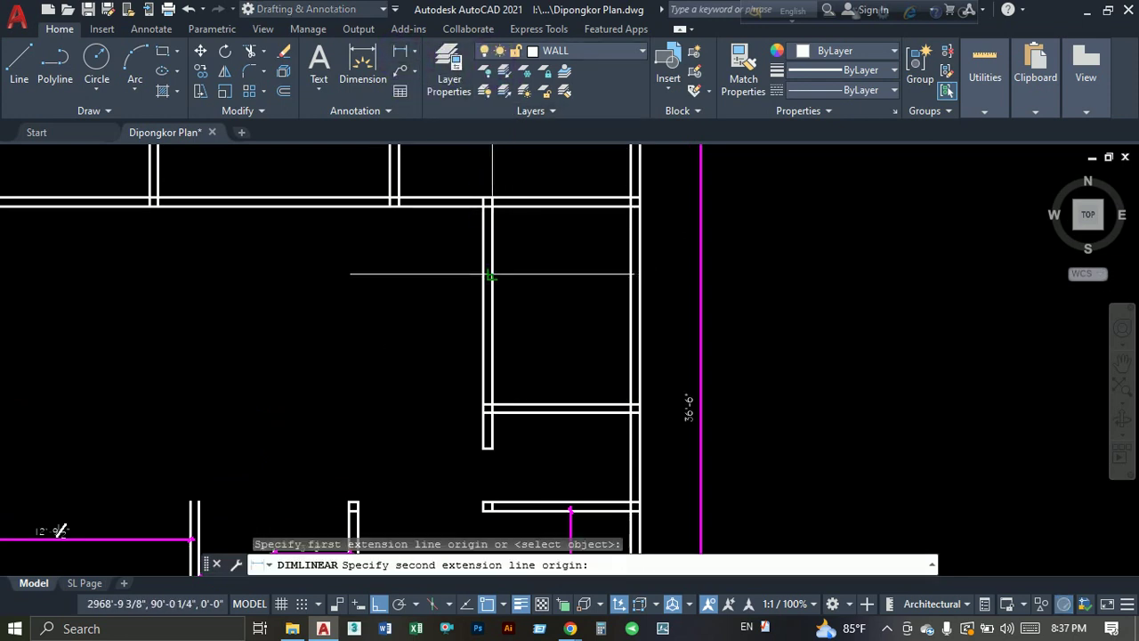
click(622, 277)
click(614, 278)
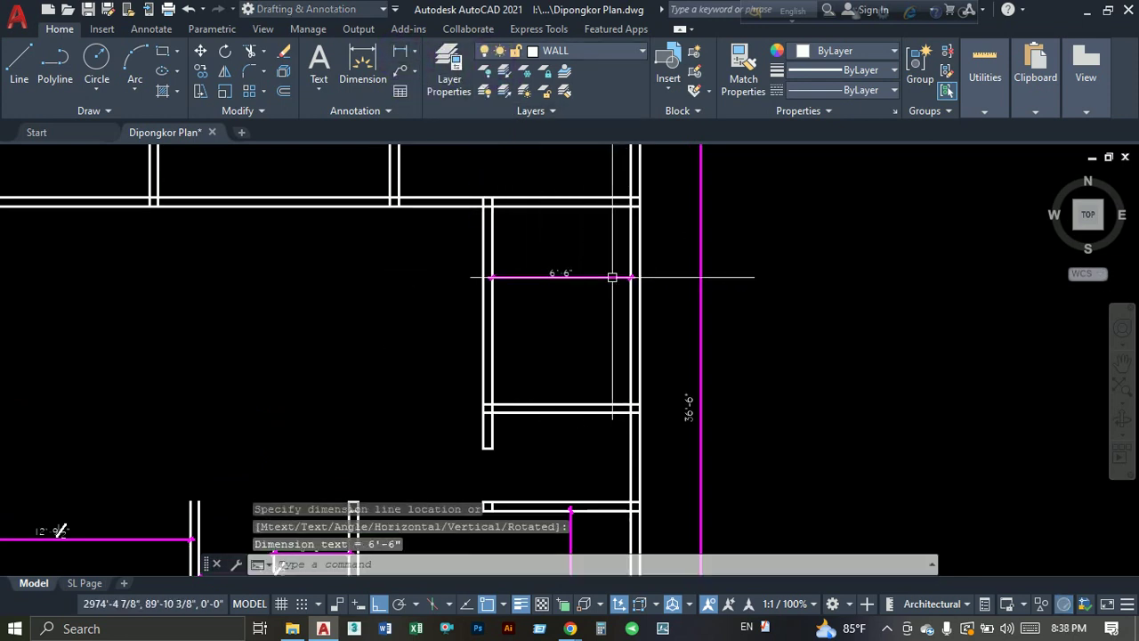
middle_drag(453, 238, 445, 263)
scroll(400, 234, up, 4)
Dimension the 3'-11 1/2" span between the neighbouring wall corners.
key(Return)
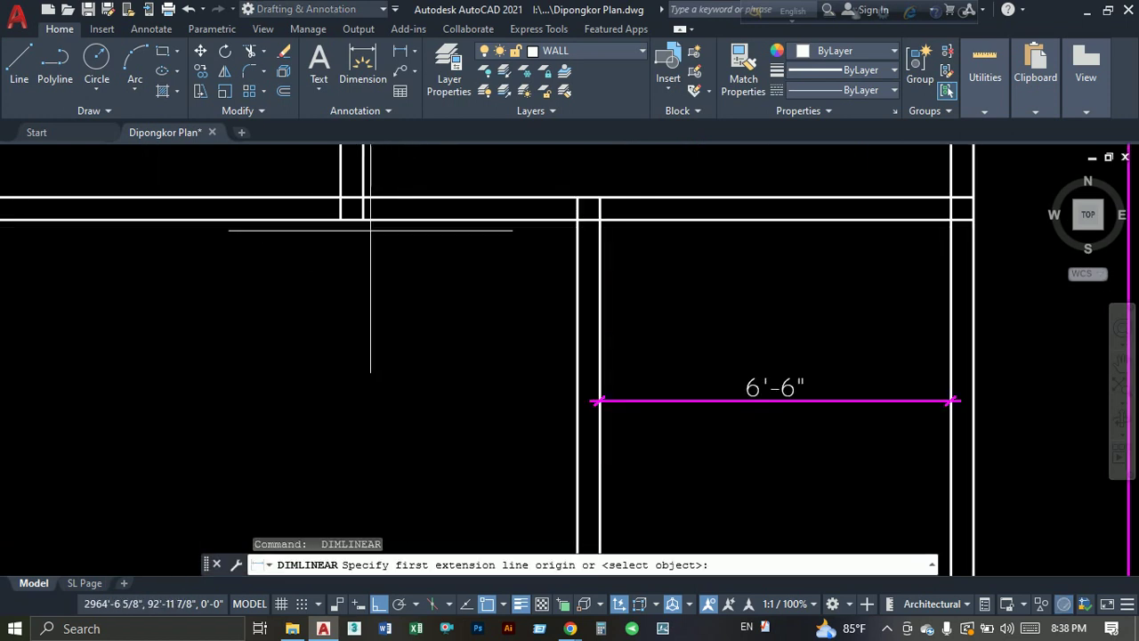
click(386, 219)
click(577, 221)
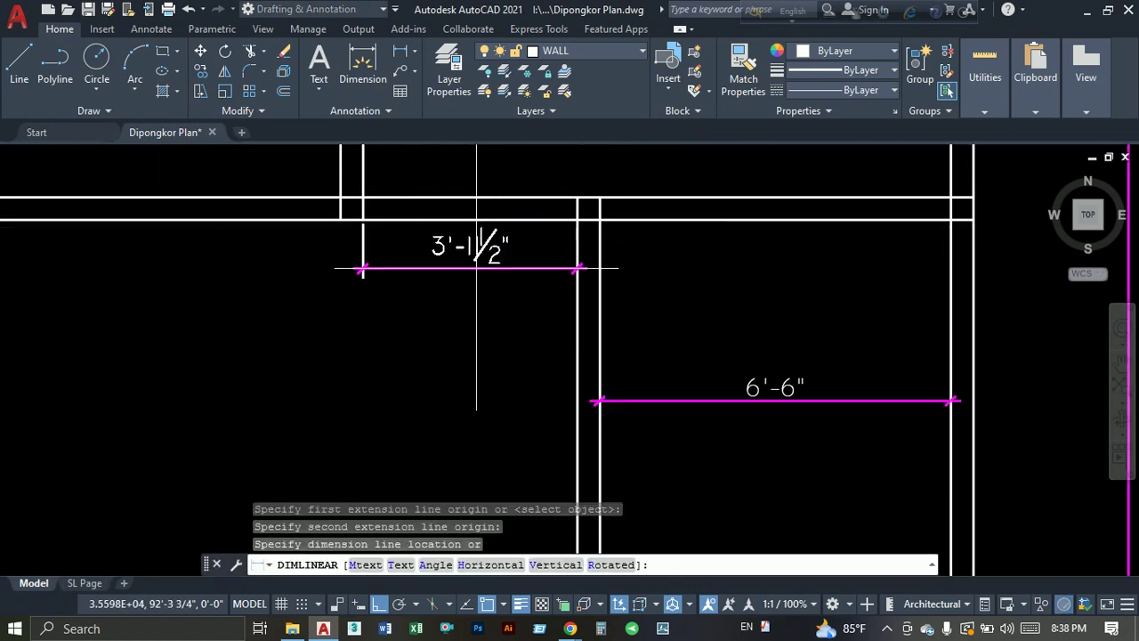
click(471, 278)
scroll(498, 302, down, 4)
scroll(484, 261, down, 1)
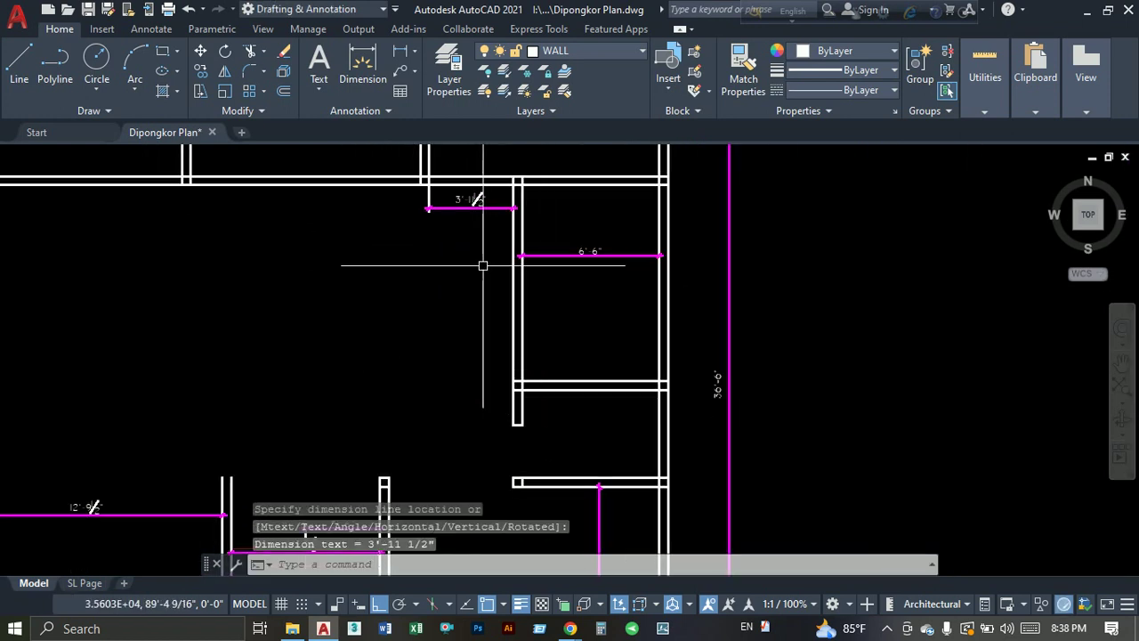
scroll(437, 338, down, 2)
text(o)
key(Return)
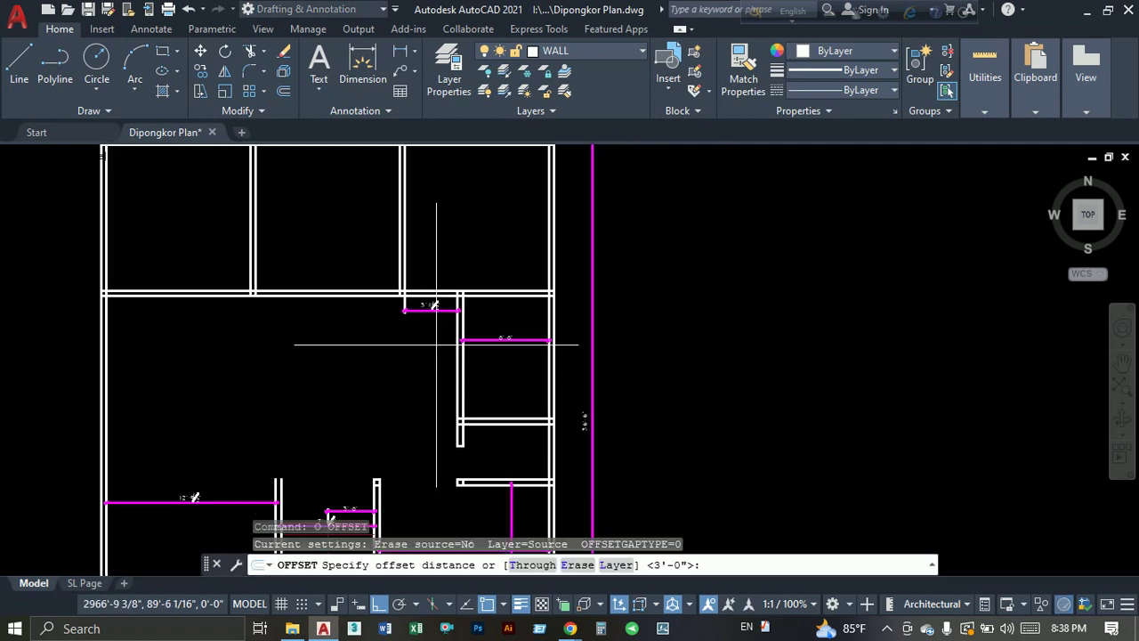
Try a 3'-4" offset of the wall line near the narrow gap, then cancel it.
key(Return)
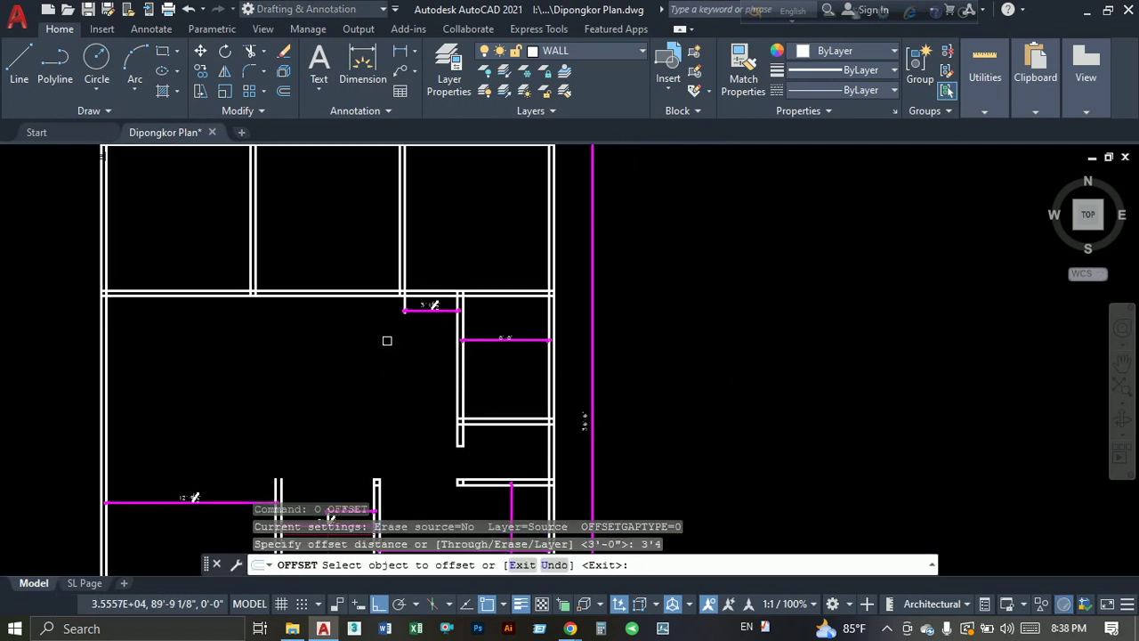
scroll(390, 342, up, 4)
middle_drag(441, 216, 410, 263)
click(396, 242)
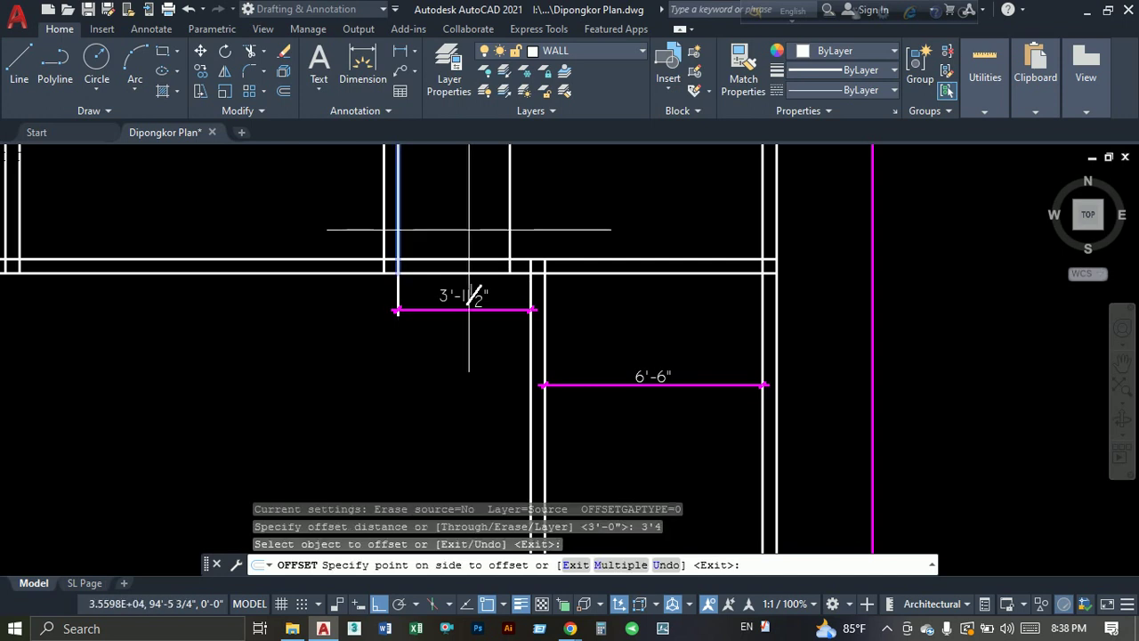
click(484, 246)
key(Escape)
Stretch the upper-right wall junction so the 3'-11 1/2" gap becomes 3'-4".
scroll(537, 271, down, 2)
scroll(569, 276, down, 2)
click(572, 241)
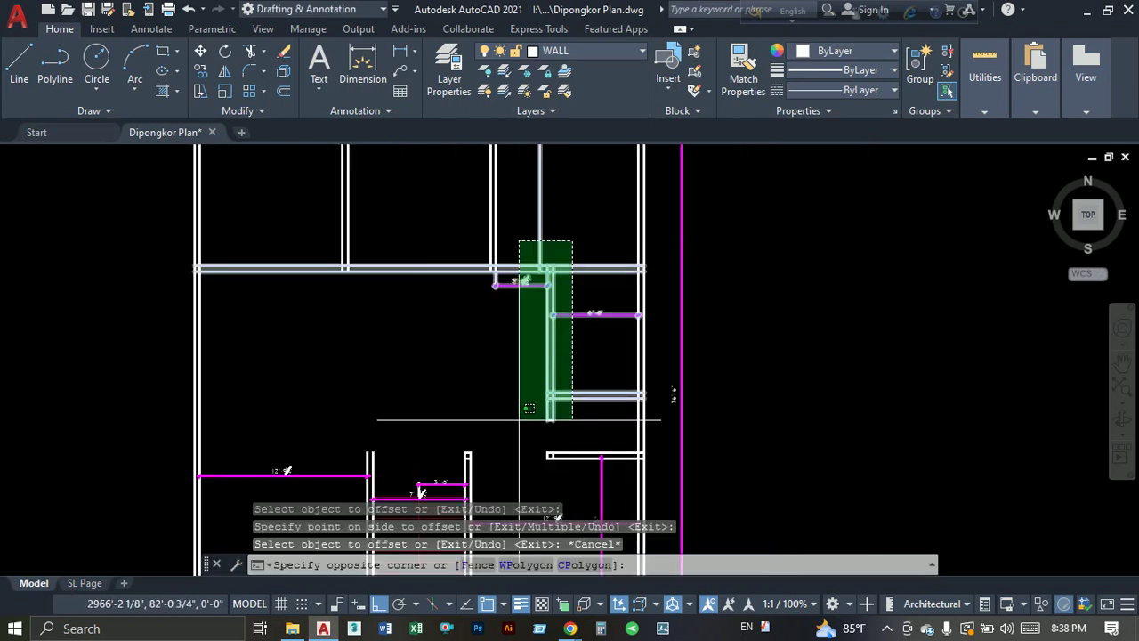
click(523, 474)
scroll(556, 267, up, 4)
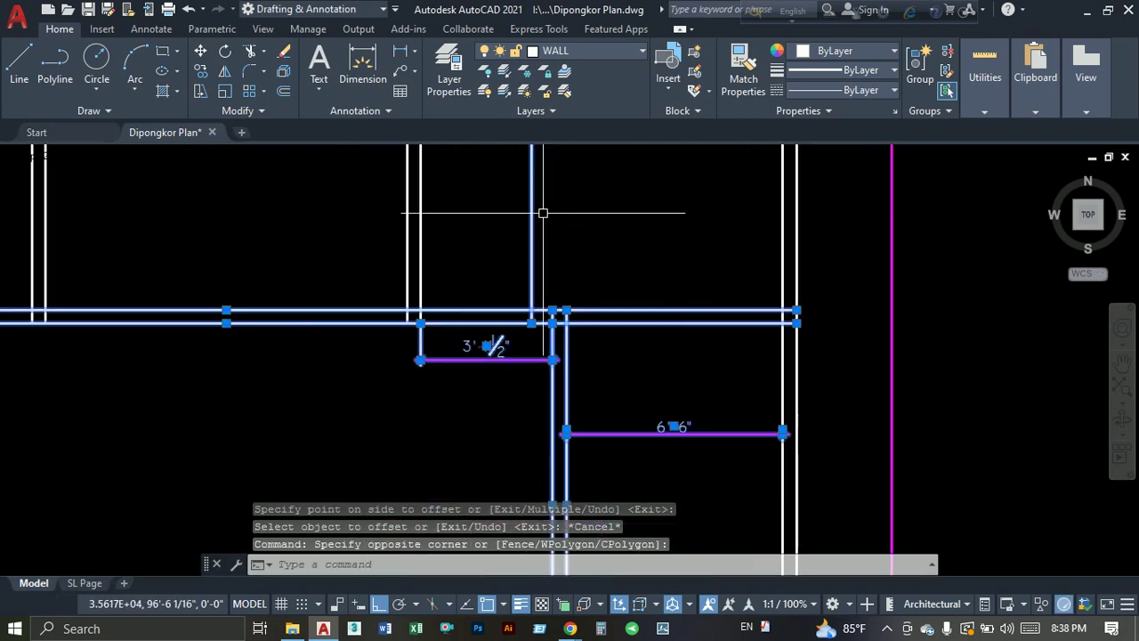
scroll(555, 207, up, 3)
text(s)
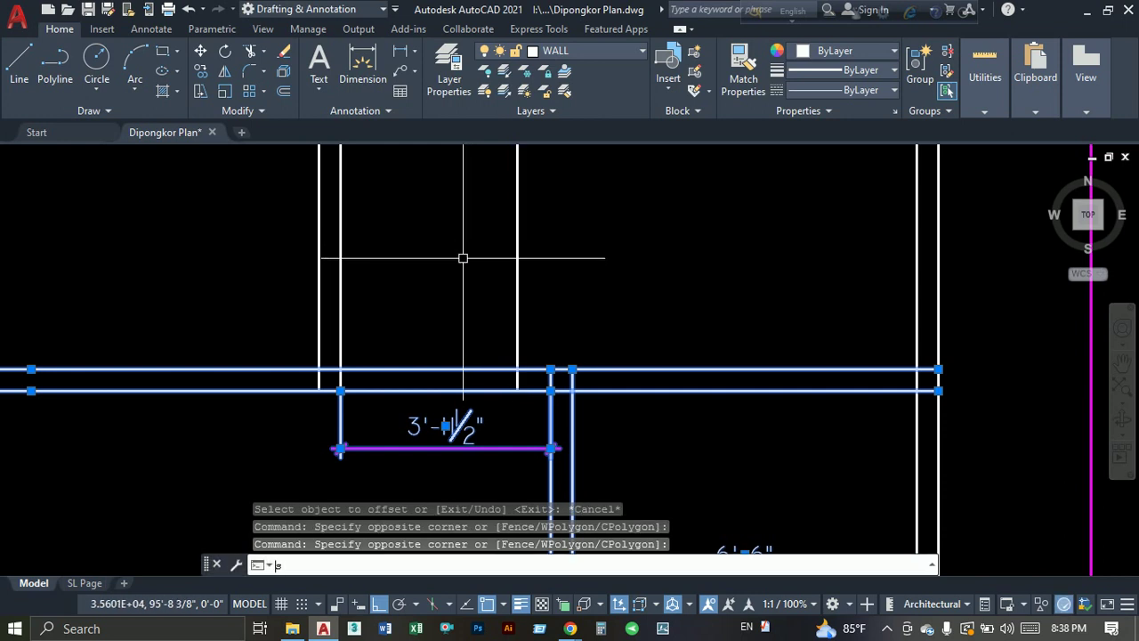
key(Return)
click(525, 374)
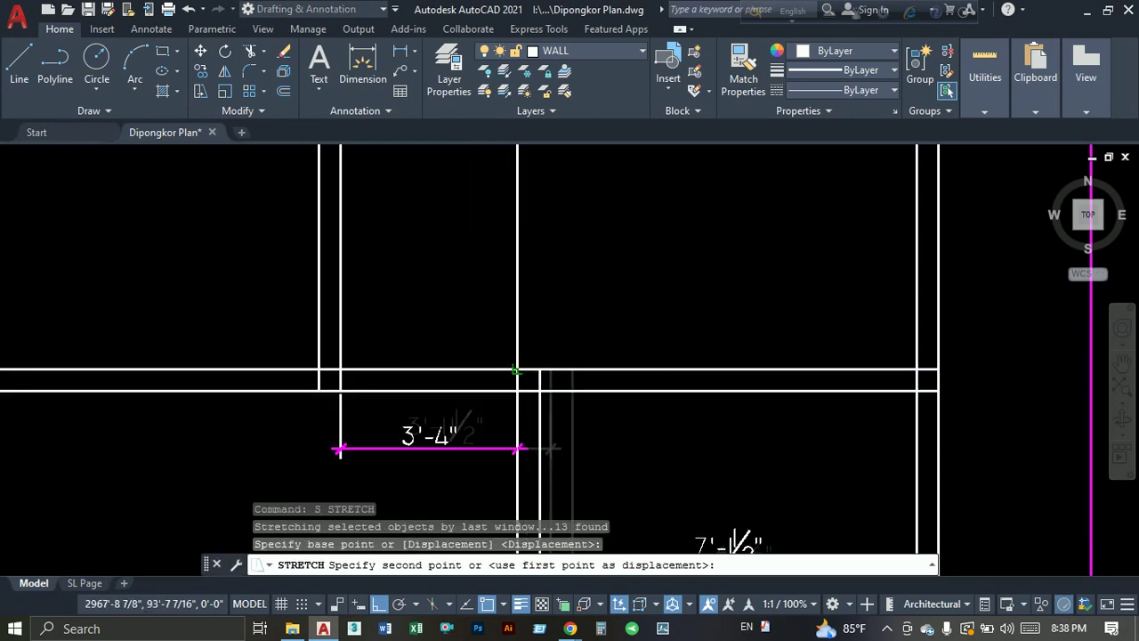
click(547, 294)
Erase the leftover vertical wall line and the temporary 3'-4" dimension.
click(496, 306)
text(e)
key(Return)
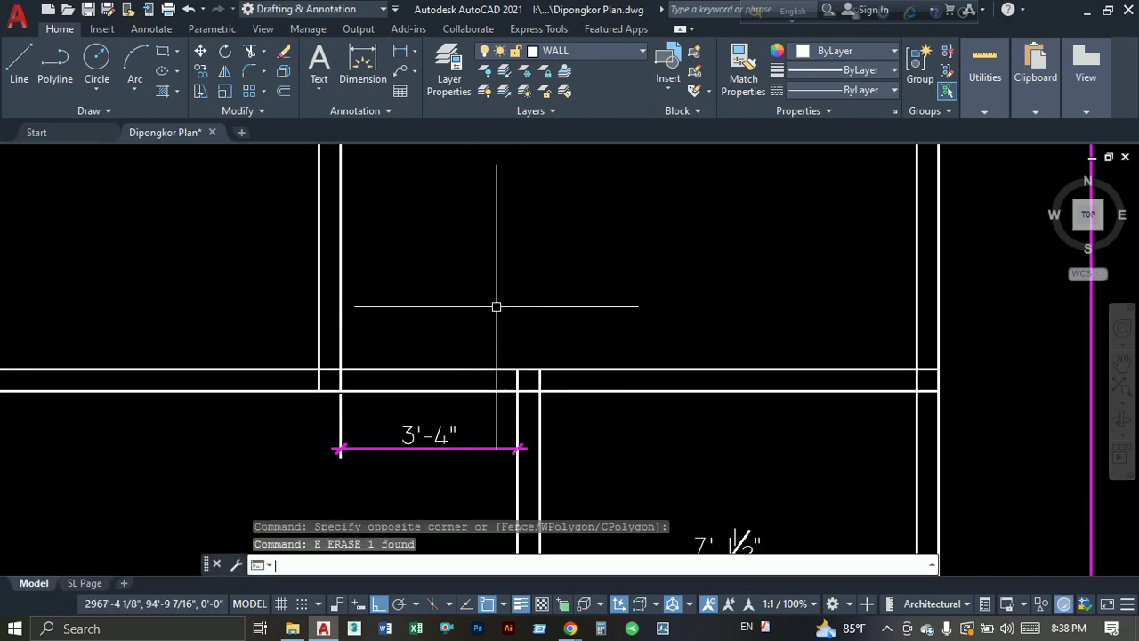
scroll(496, 307, down, 5)
scroll(496, 308, up, 8)
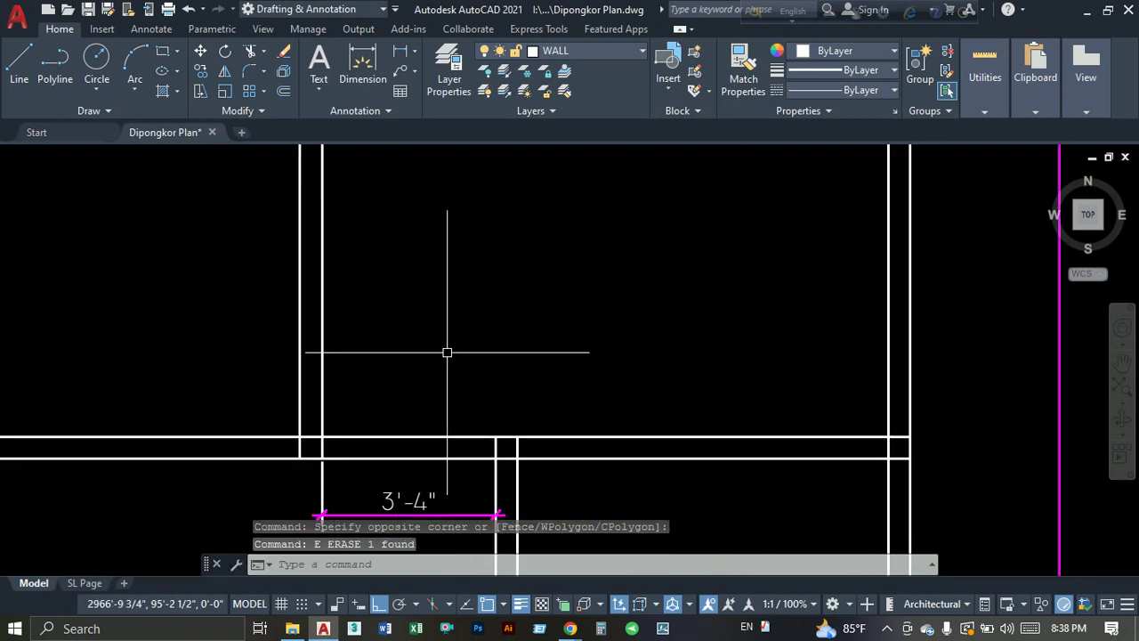
scroll(445, 345, down, 4)
middle_drag(476, 433, 443, 303)
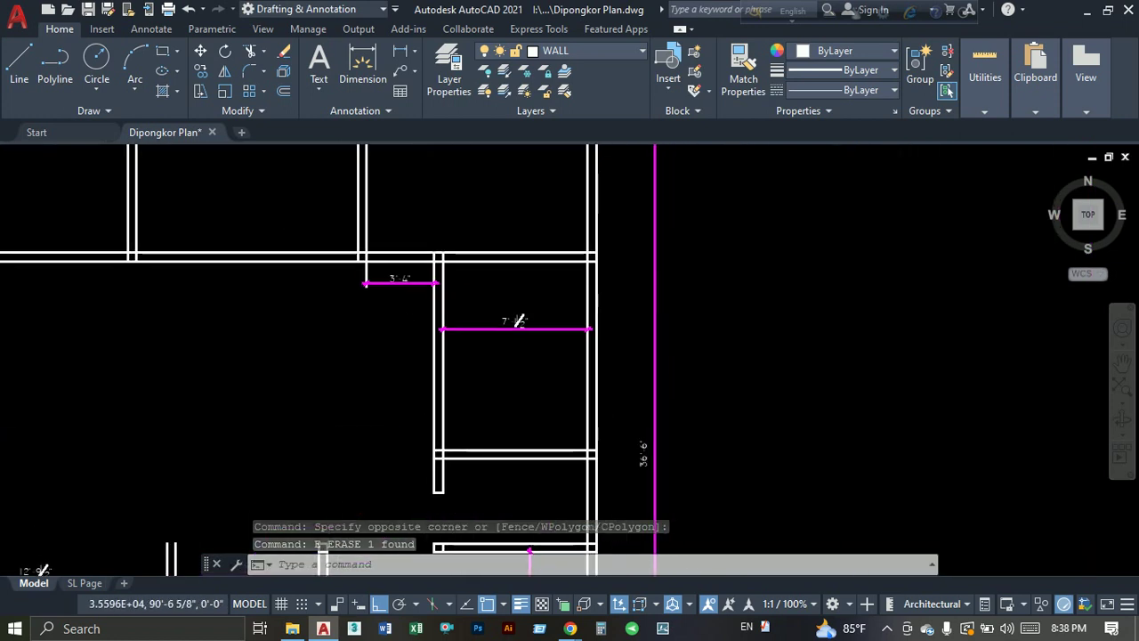
click(402, 295)
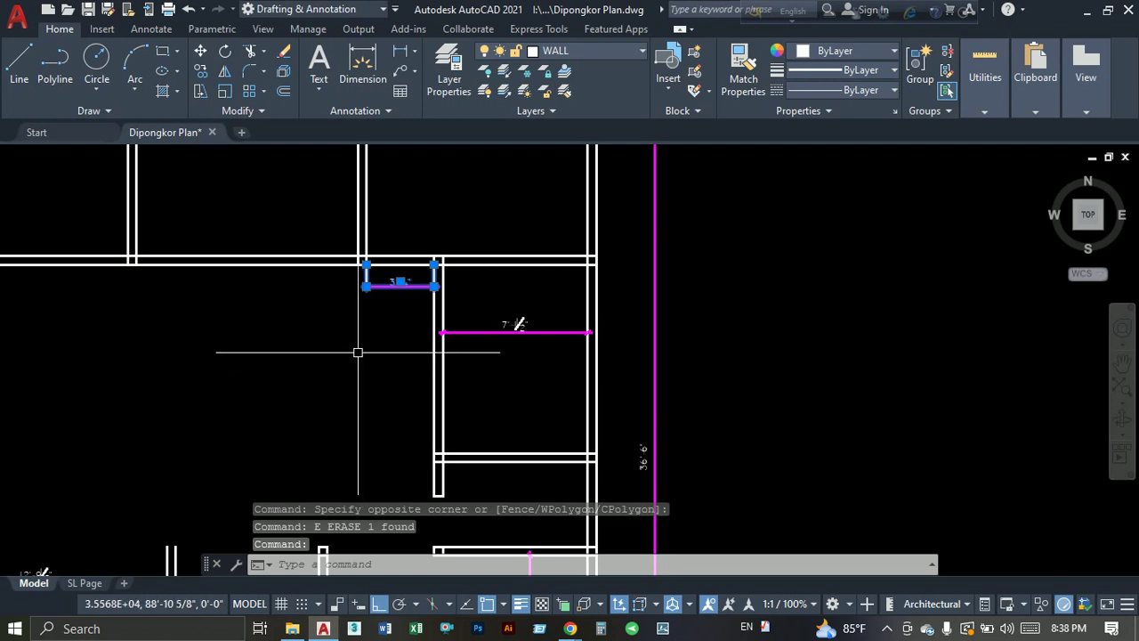
text(e)
key(Return)
Start a linear dimension on the right-hand rooms.
middle_drag(460, 412, 434, 315)
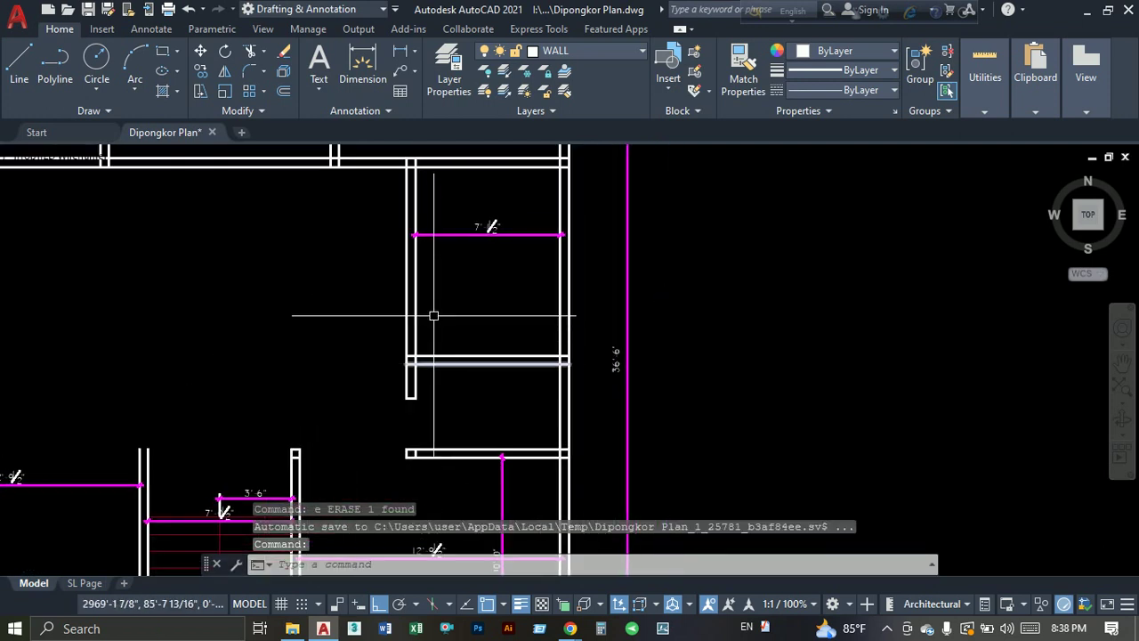
click(403, 93)
click(400, 53)
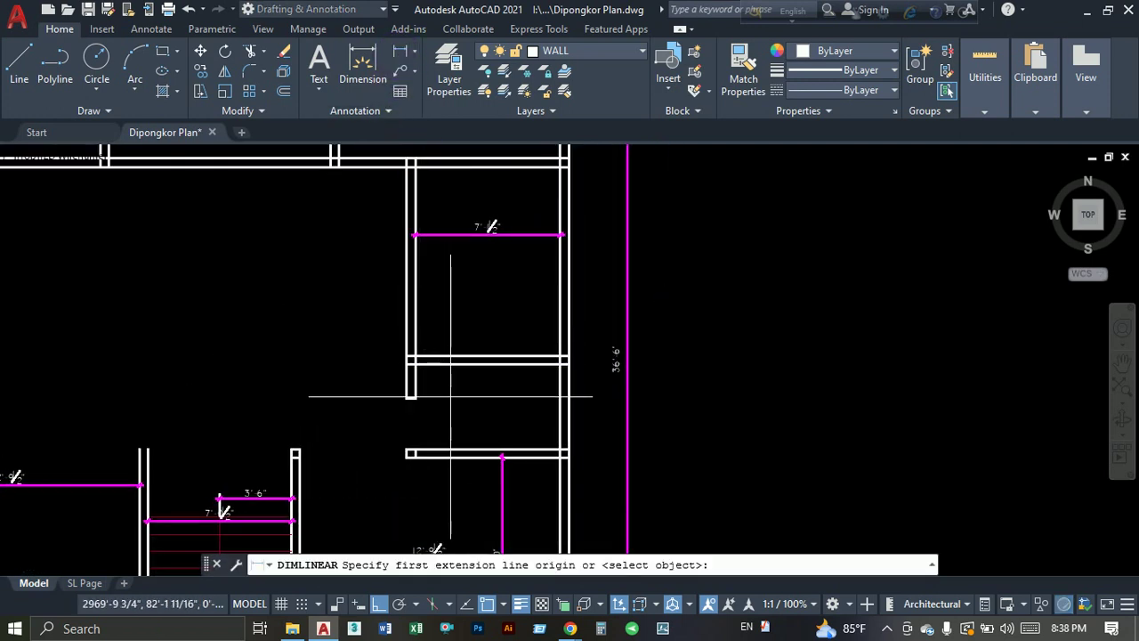
Add vertical 4'-2" and 9'-3" dimensions to the right-hand rooms.
click(461, 453)
click(461, 363)
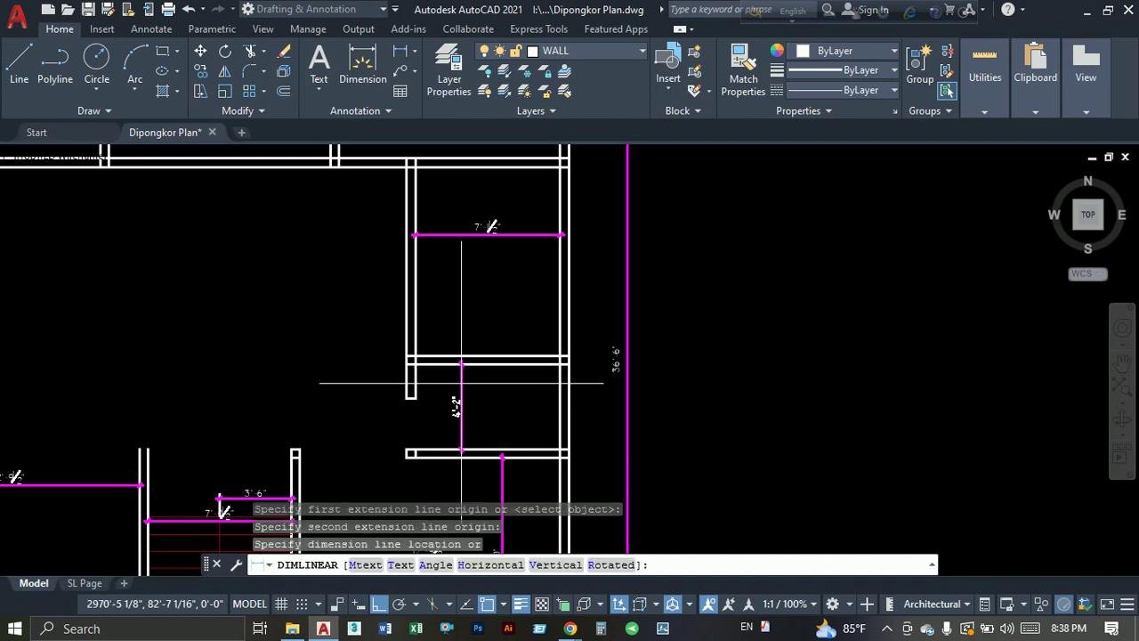
click(461, 382)
scroll(461, 382, up, 3)
scroll(472, 400, up, 1)
key(Return)
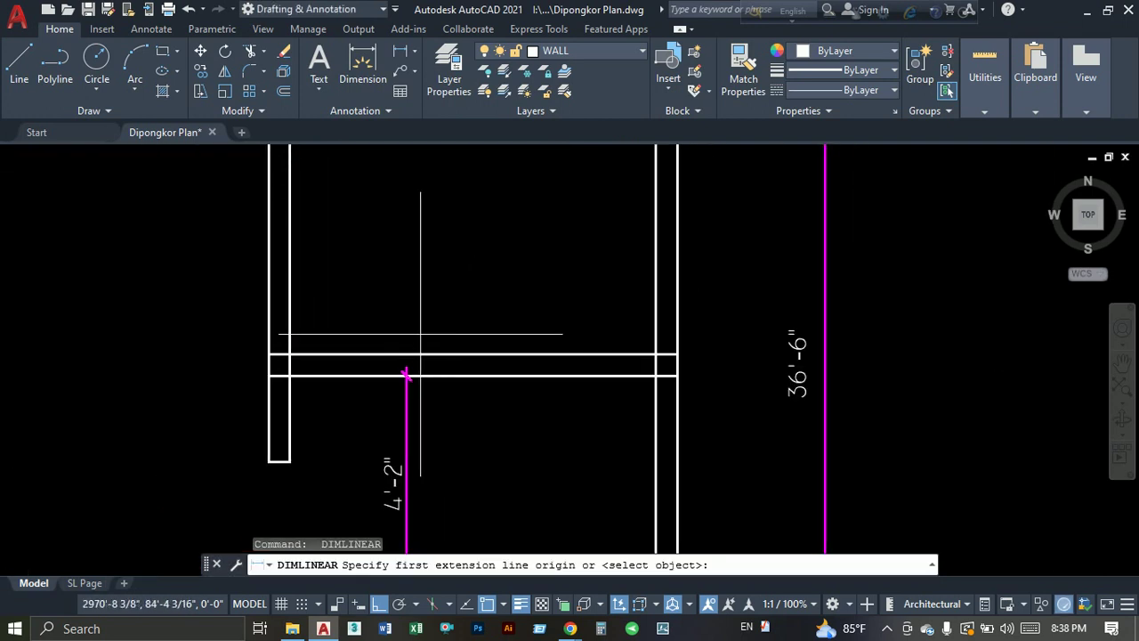
click(406, 373)
scroll(418, 267, down, 2)
middle_drag(437, 183, 410, 280)
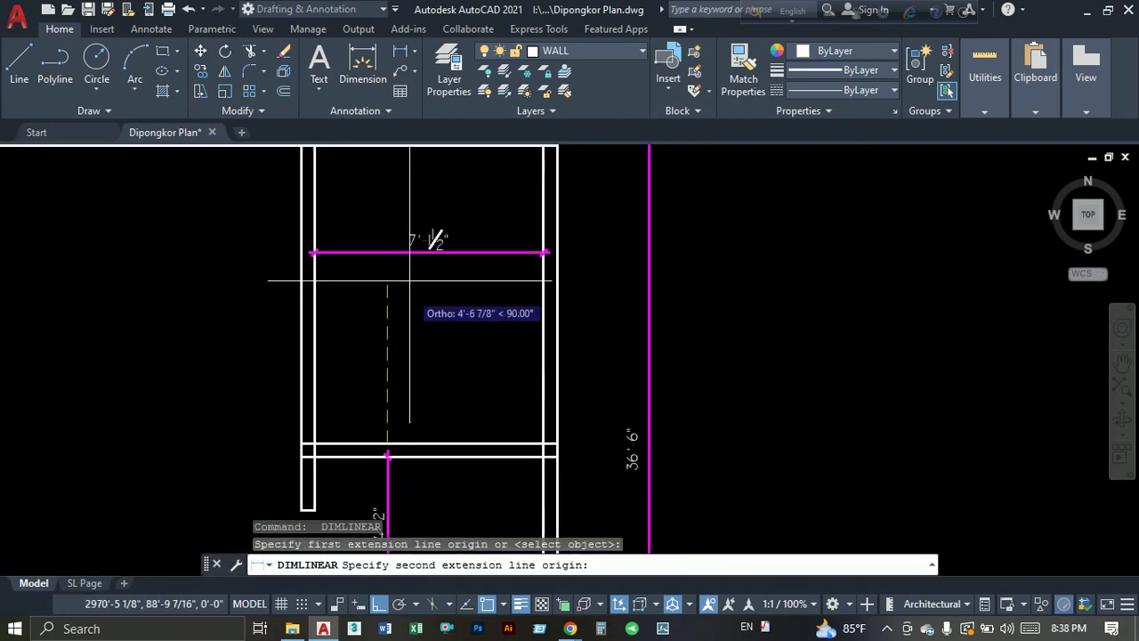
click(405, 178)
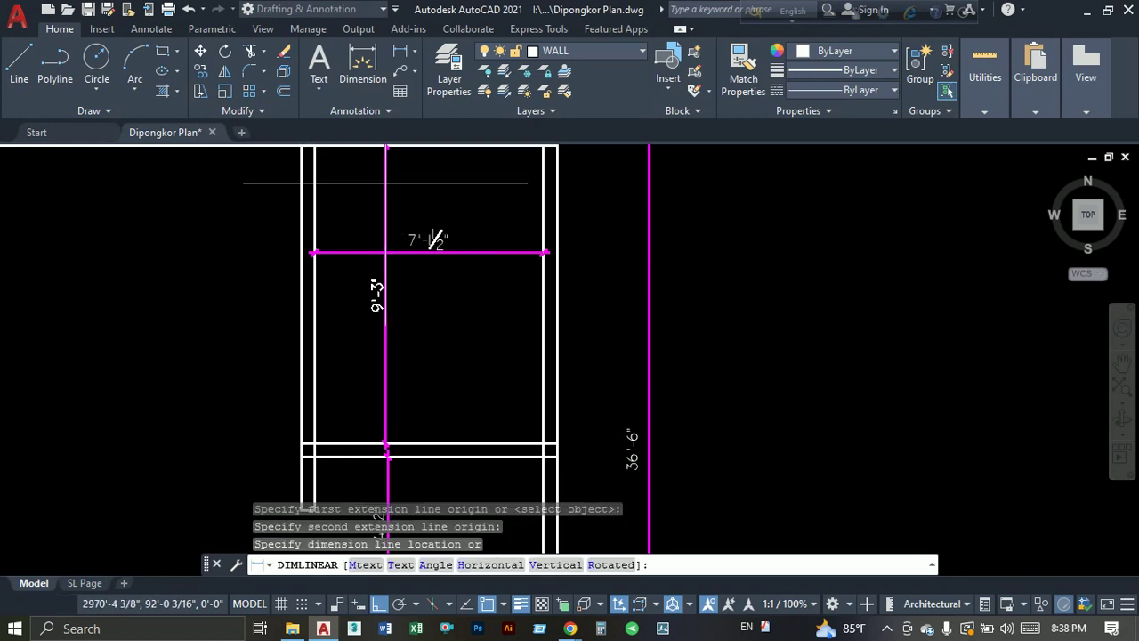
click(385, 303)
Crossing-select the shared cross wall and its dimensions, then start STRETCH on them.
middle_drag(386, 323, 402, 214)
scroll(451, 240, down, 2)
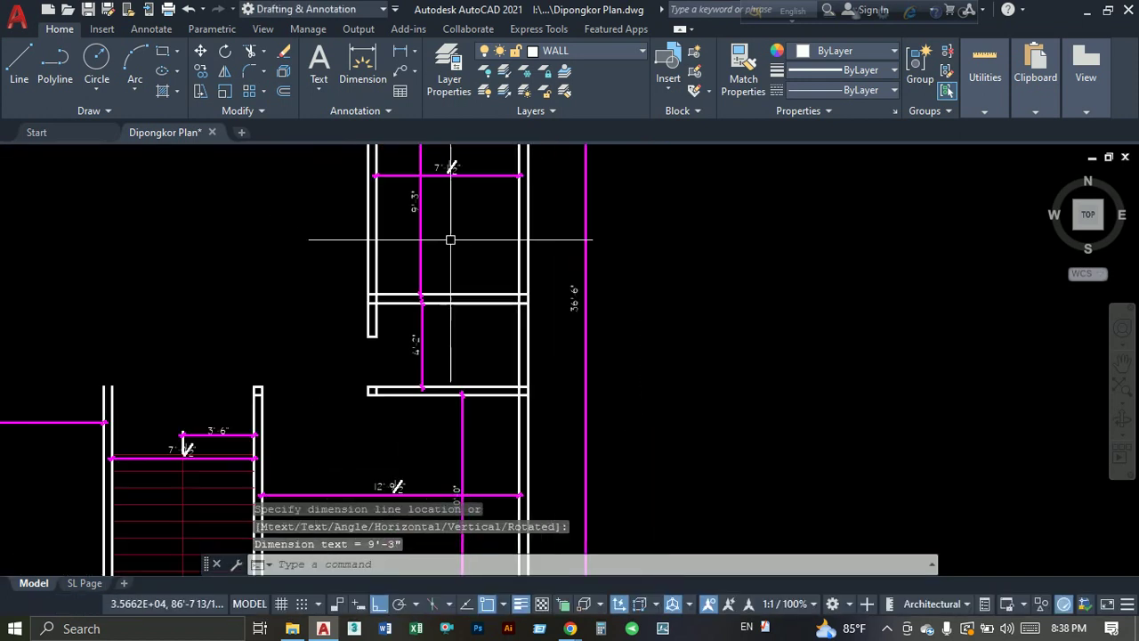
click(534, 274)
click(351, 316)
text(s)
key(Return)
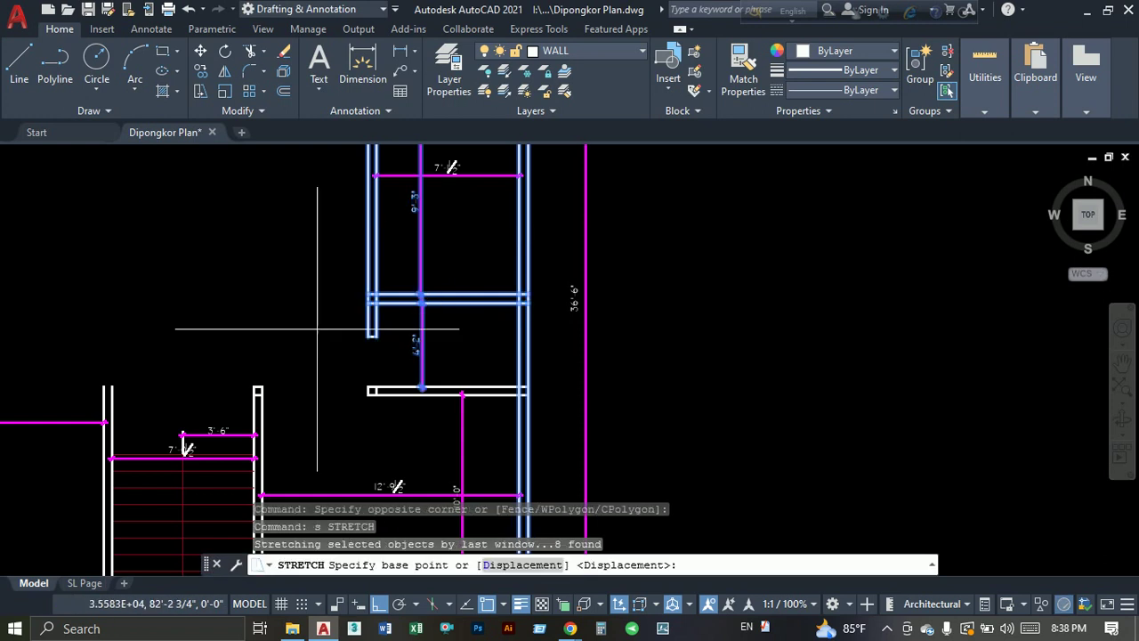
click(319, 331)
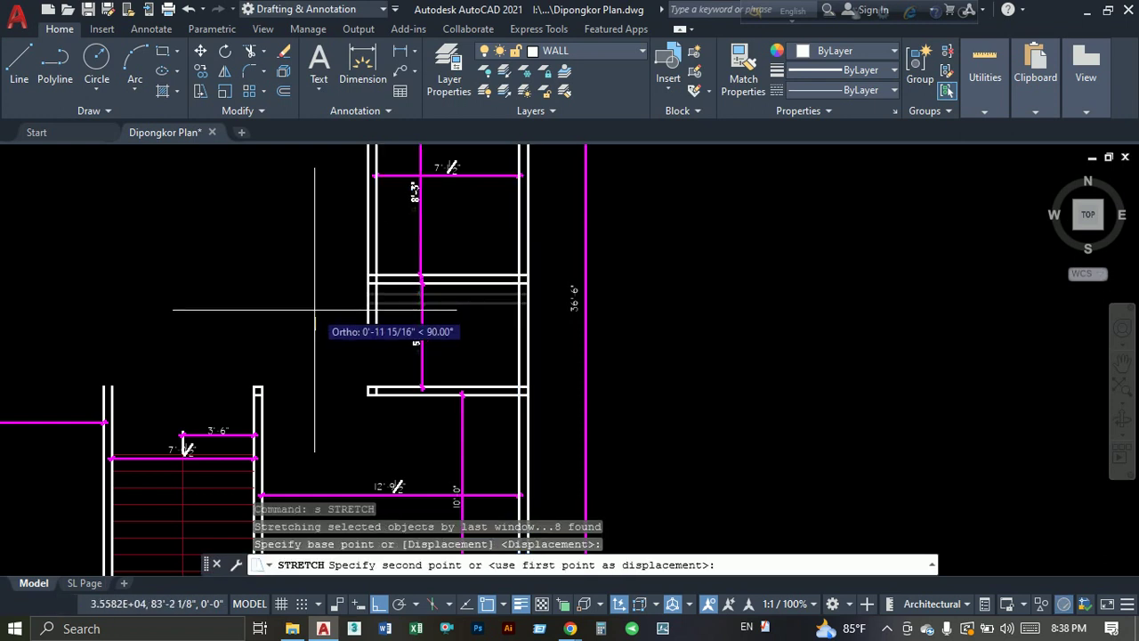
key(Escape)
click(550, 257)
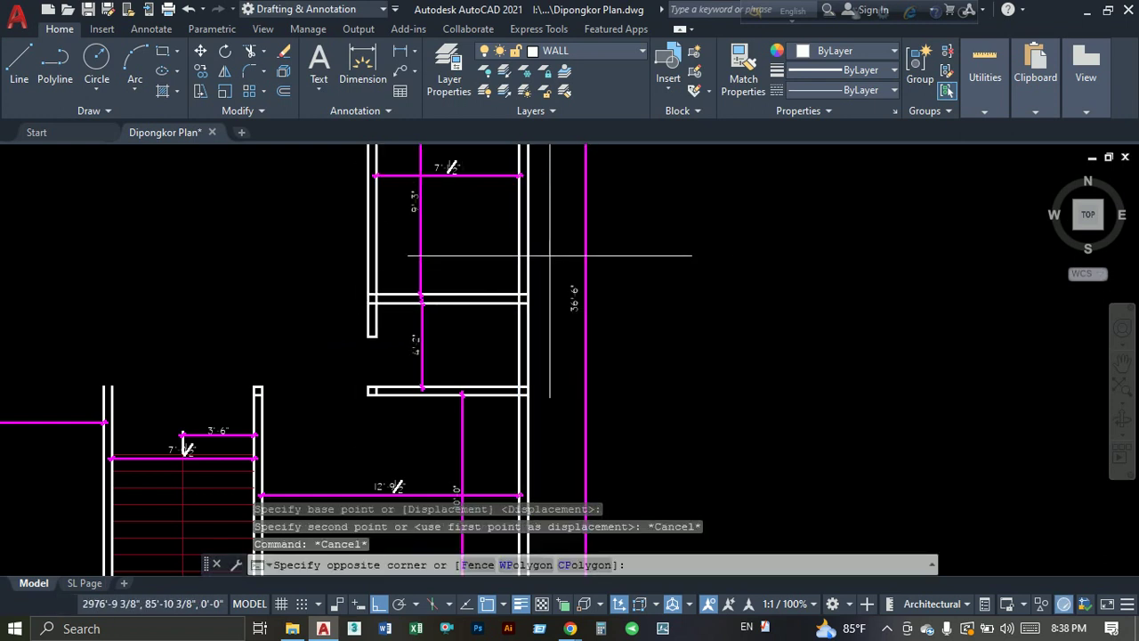
click(307, 312)
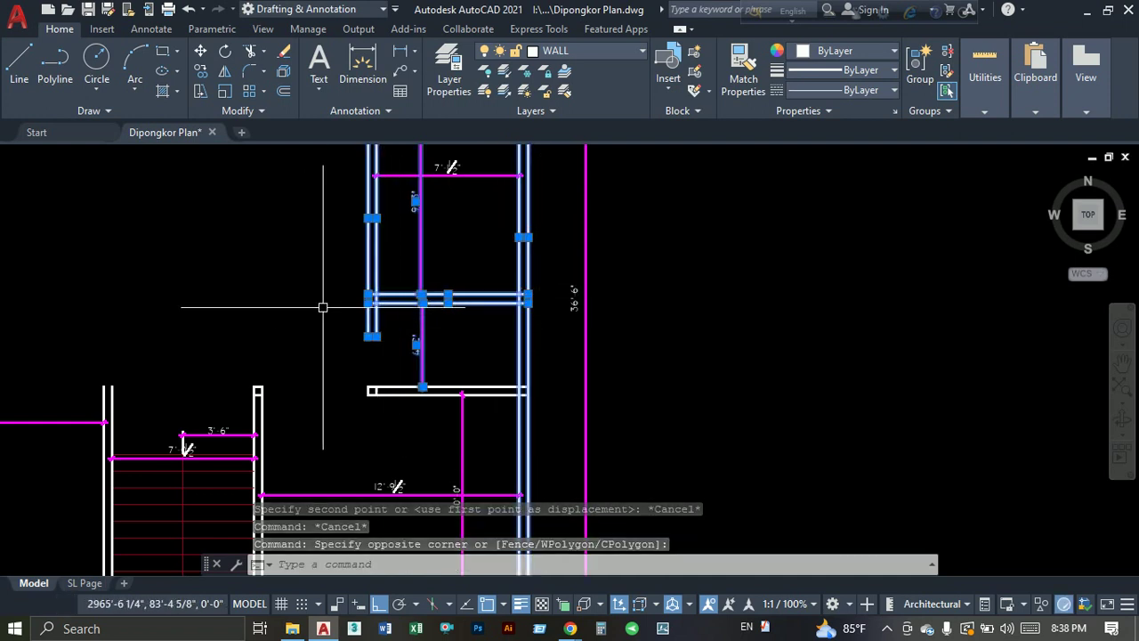
text(s)
key(Return)
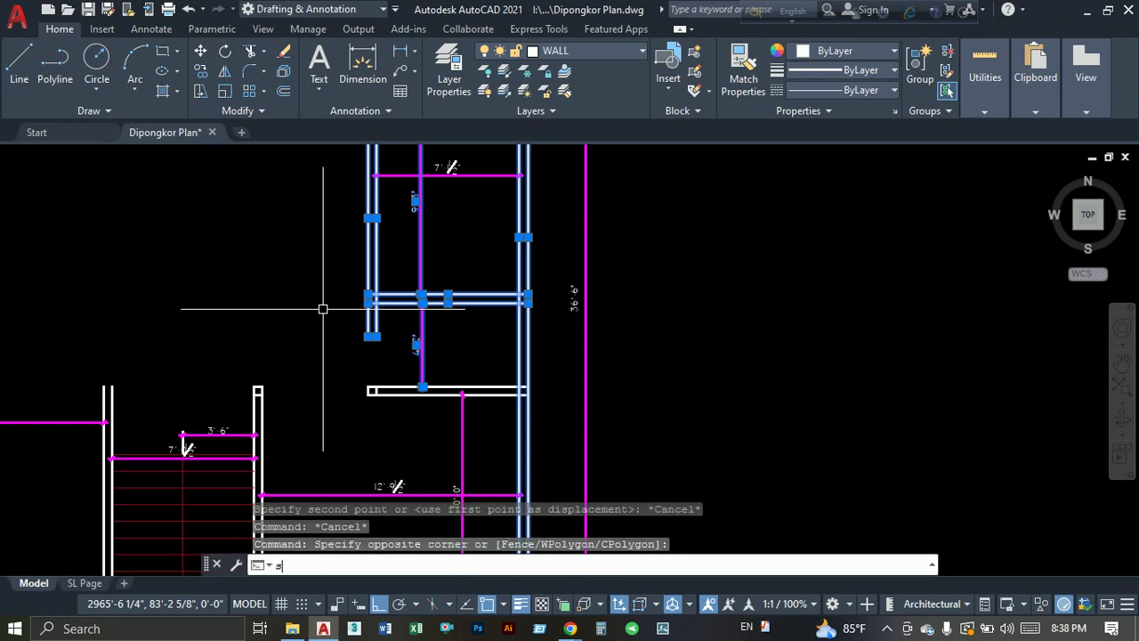
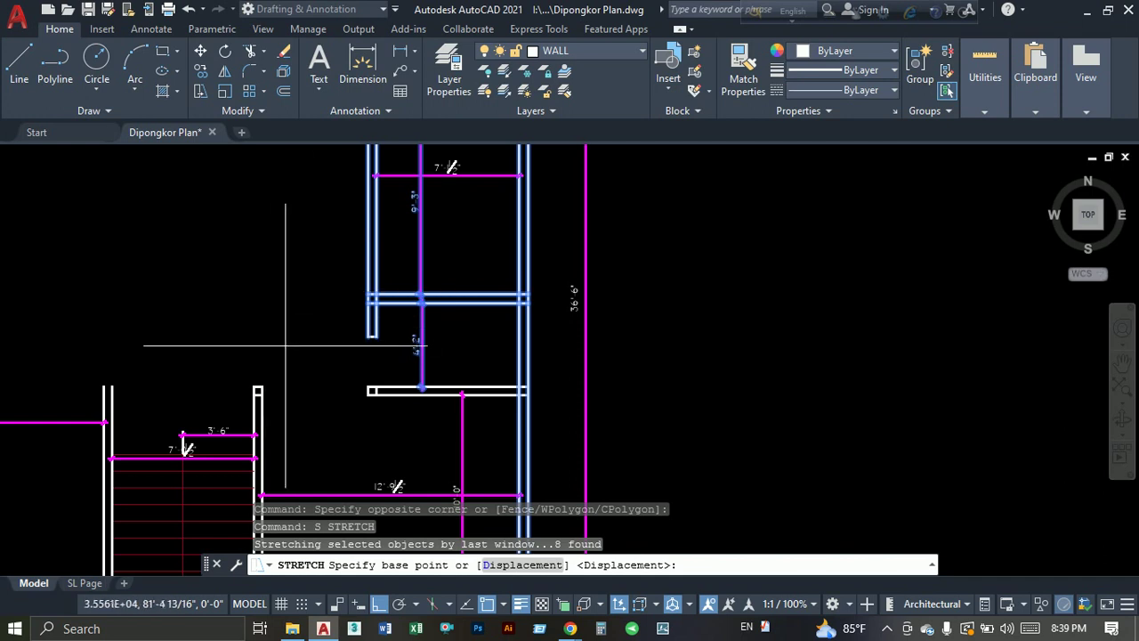
Finish stretching the selected double-line walls 12 units upward.
click(293, 330)
text(12)
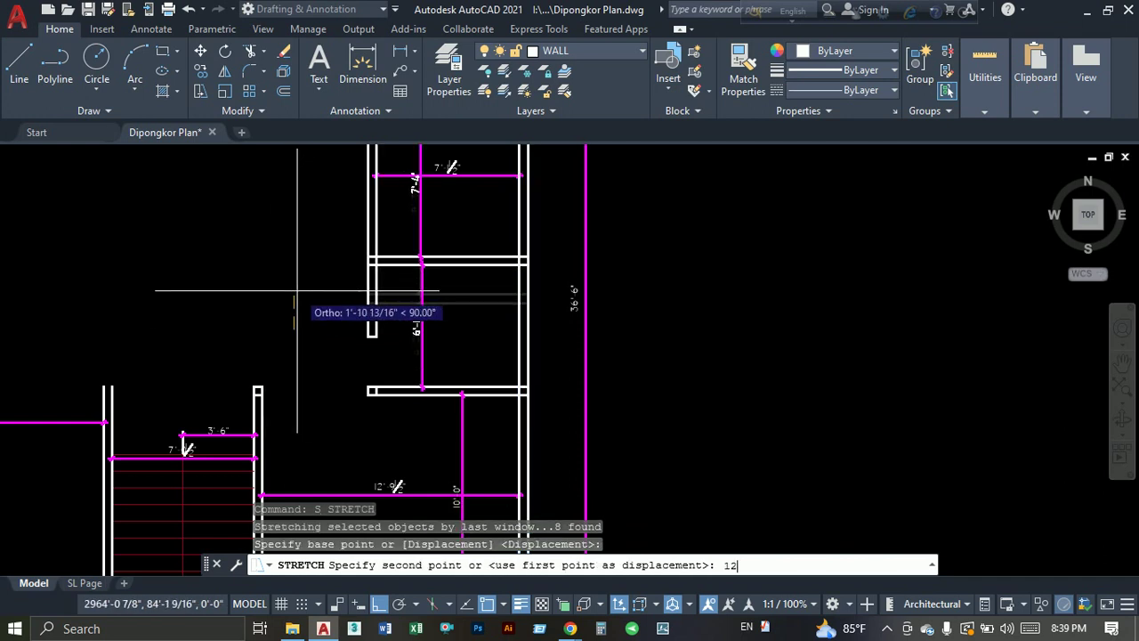
key(Return)
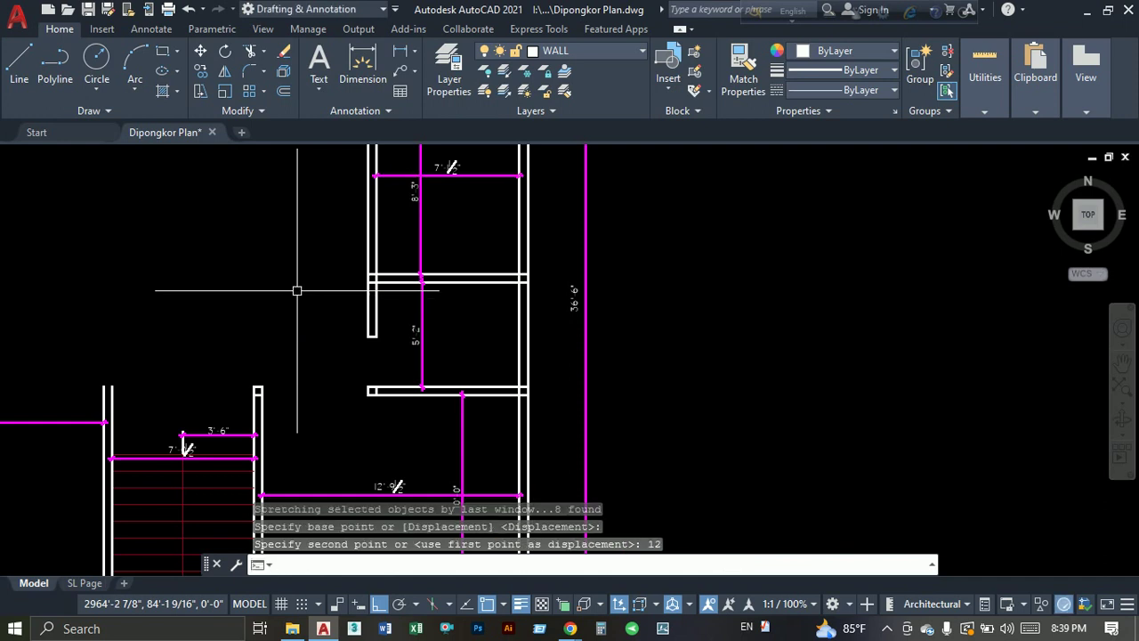
middle_drag(359, 358, 344, 305)
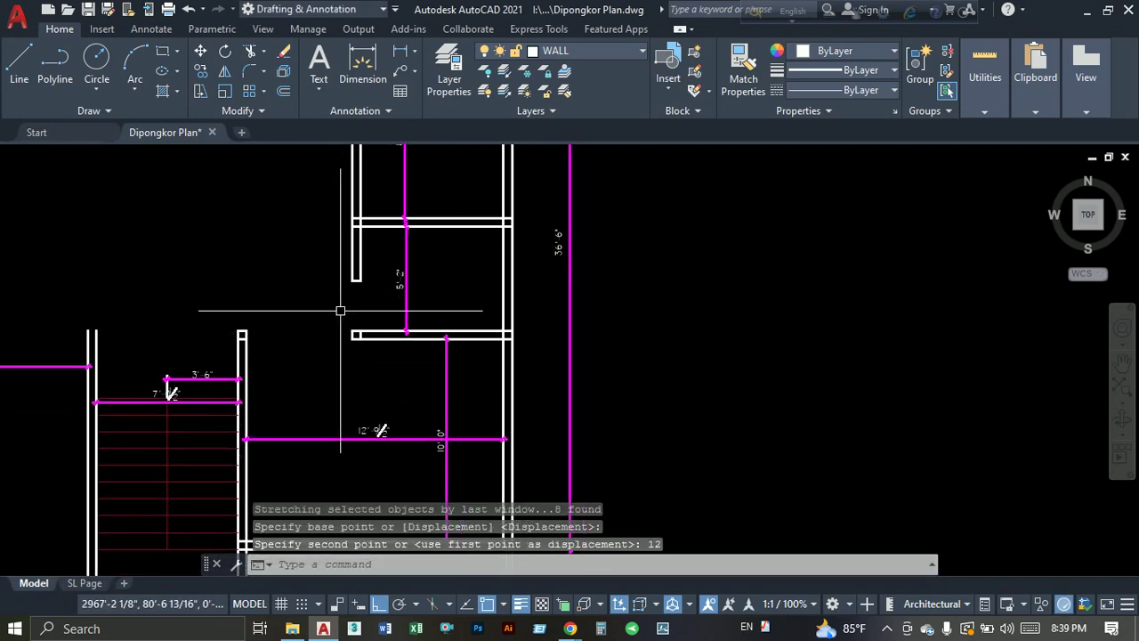
Window-select the three short leftover wall stubs and erase them.
click(331, 349)
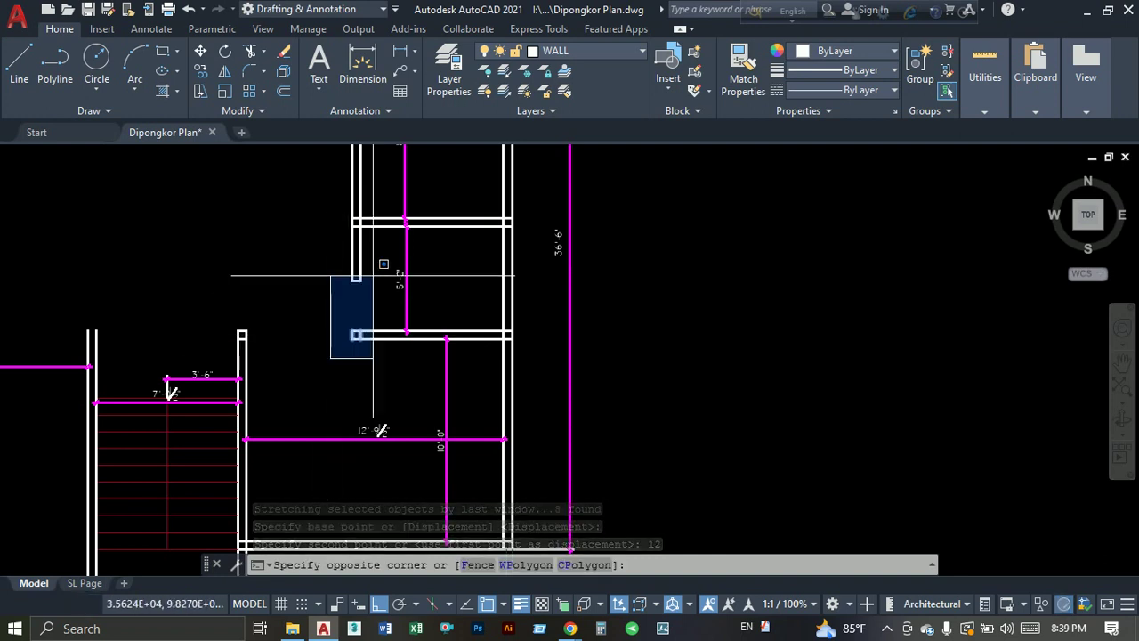
click(381, 247)
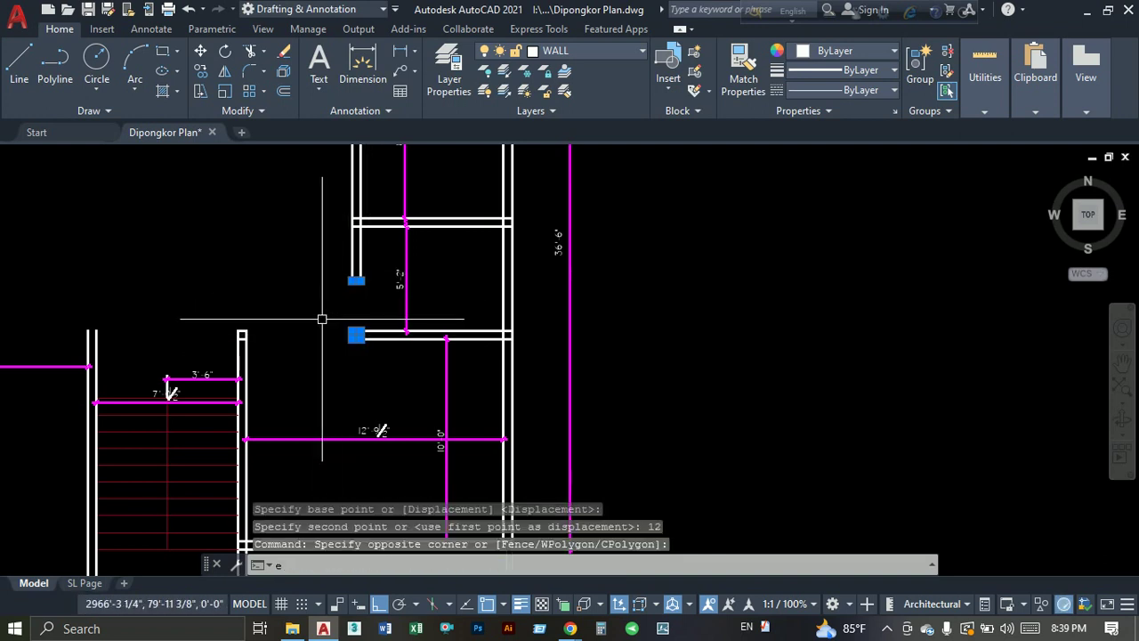
text(e)
key(Return)
middle_drag(300, 338, 311, 326)
Open the Insert blocks palette with I, then close it without inserting anything.
text(i)
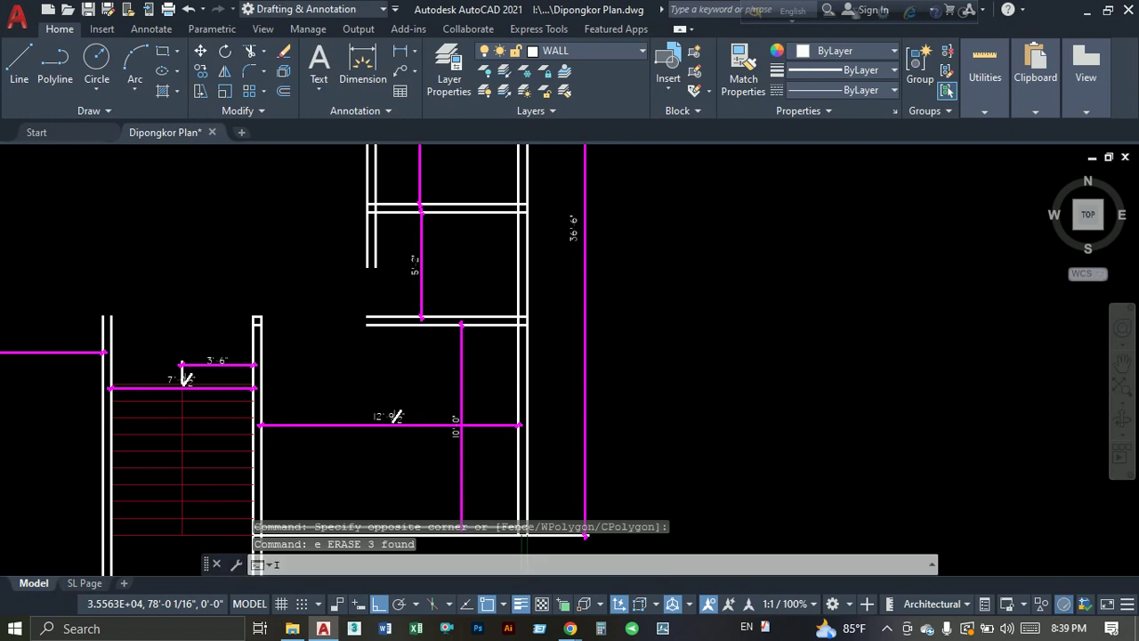
key(Return)
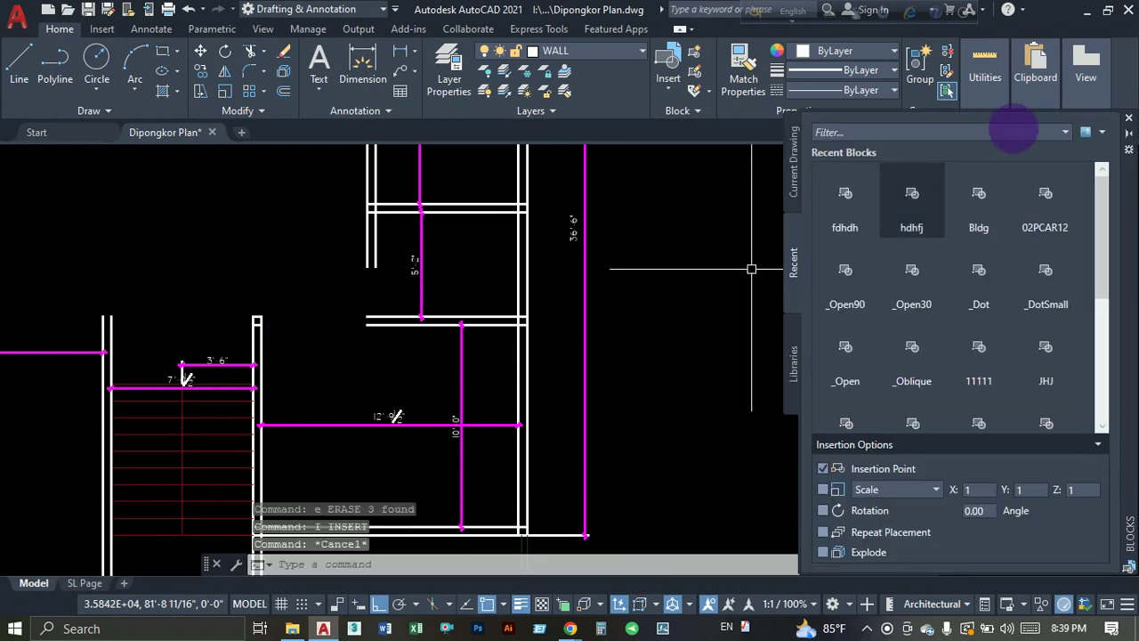
click(1128, 118)
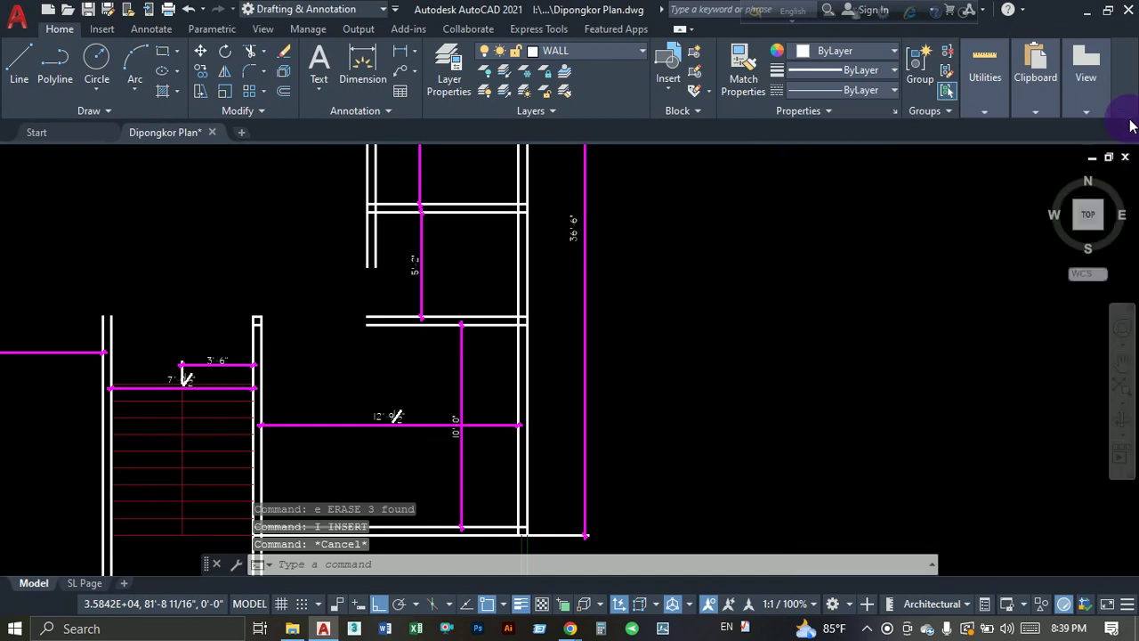
middle_drag(498, 400, 602, 380)
key(Escape)
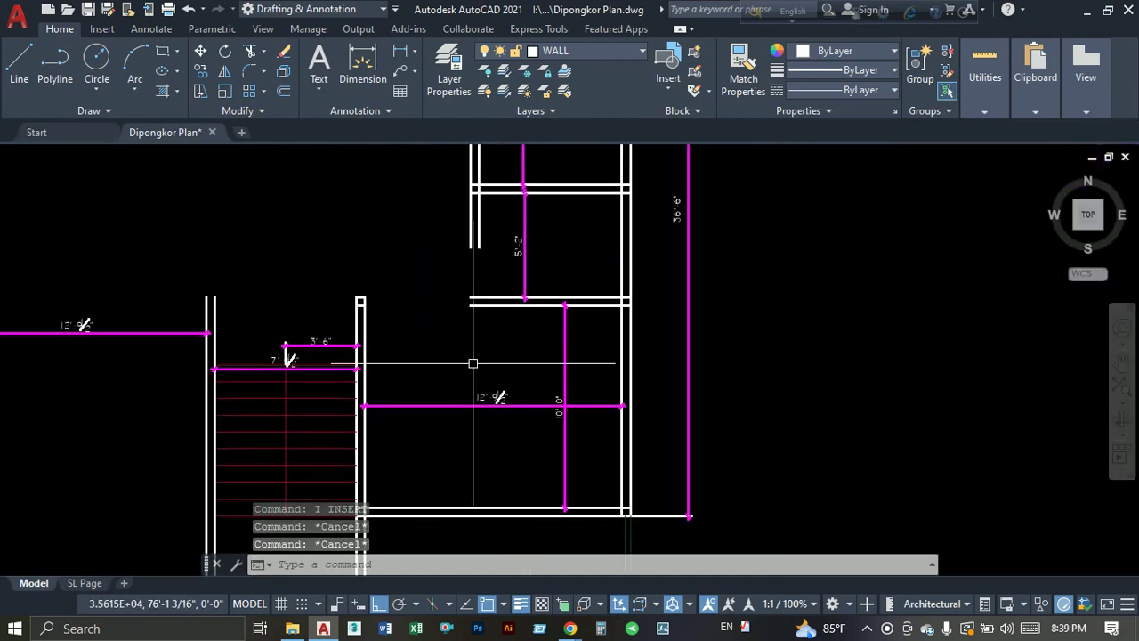
text(o)
key(Return)
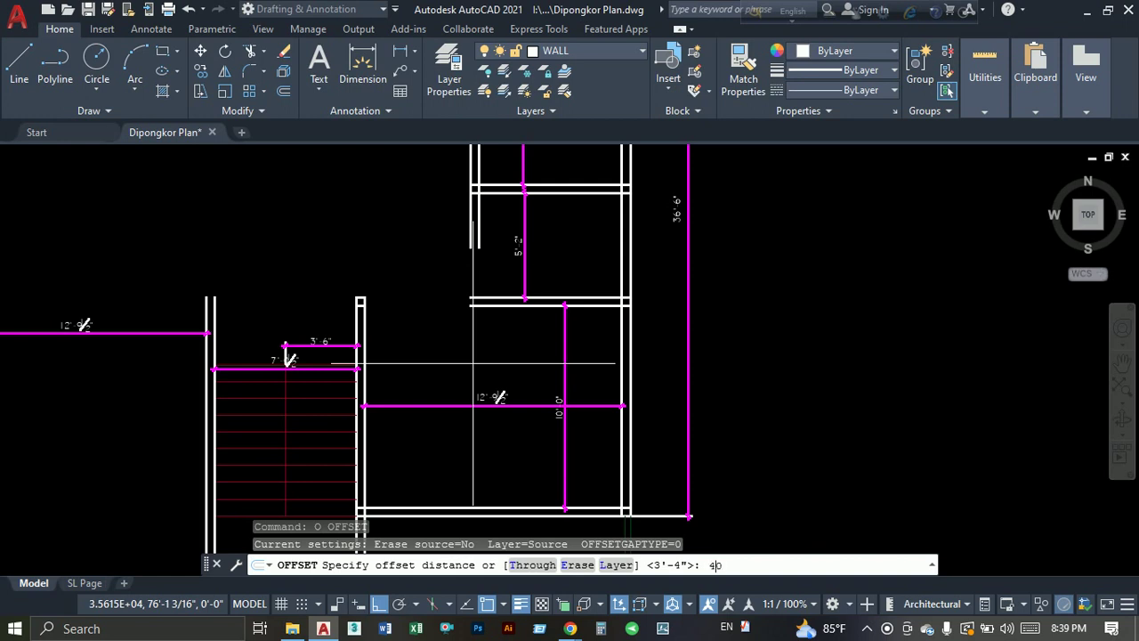
Offset the vertical wall line 40 units to the right.
key(Return)
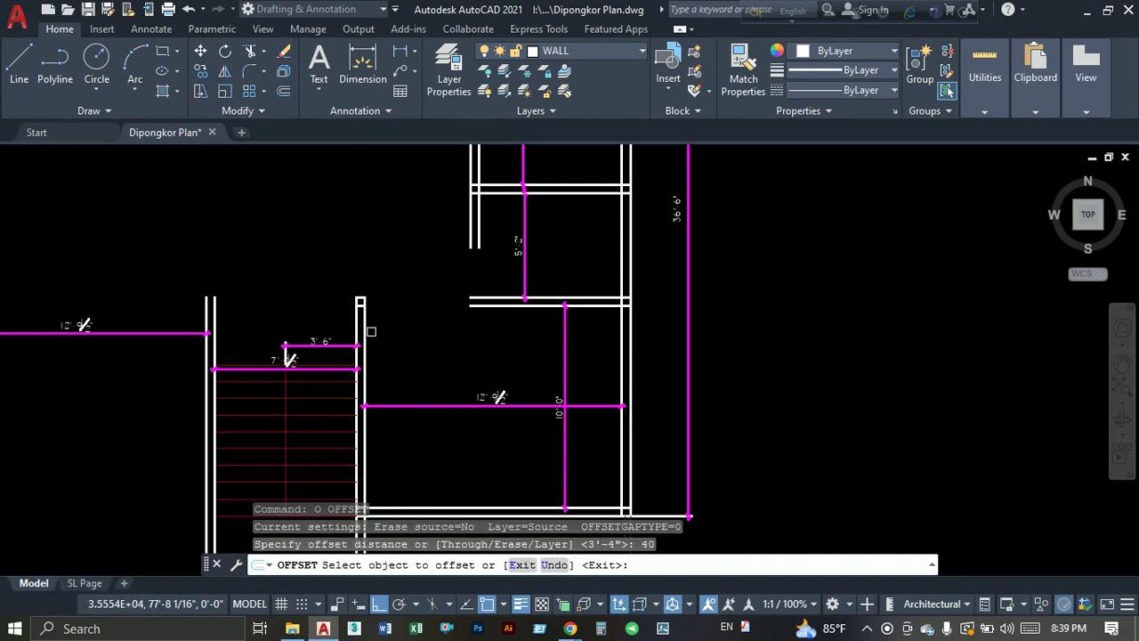
click(371, 331)
click(416, 337)
key(Escape)
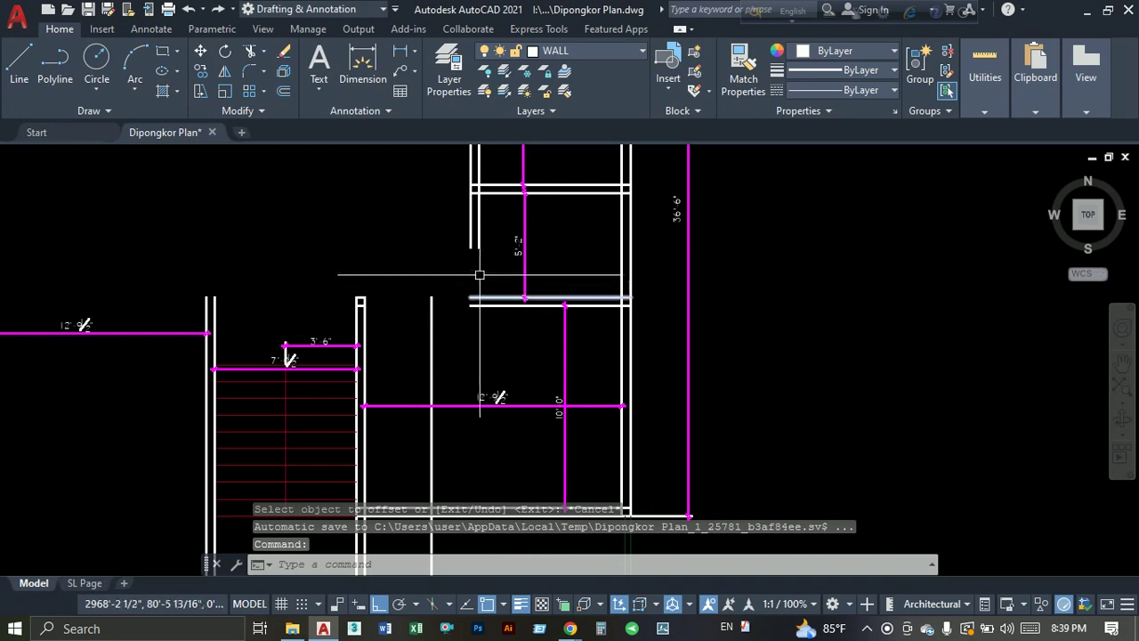
Stretch the horizontal wall lines left to meet the new wall line.
click(480, 275)
click(444, 320)
text(s)
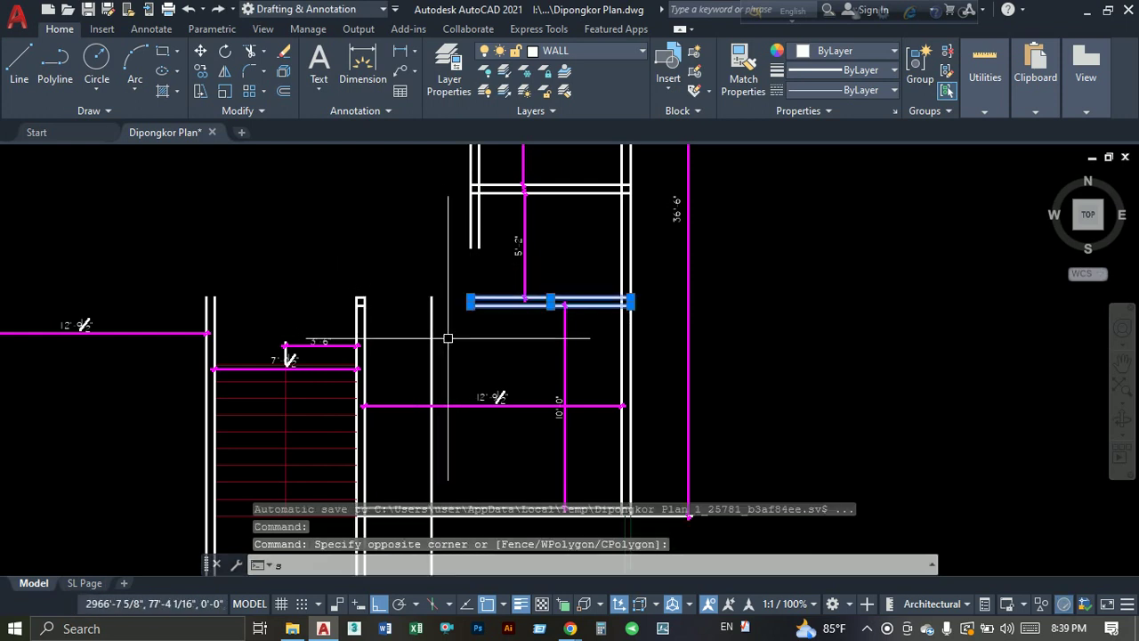
key(Return)
scroll(459, 307, up, 3)
click(483, 288)
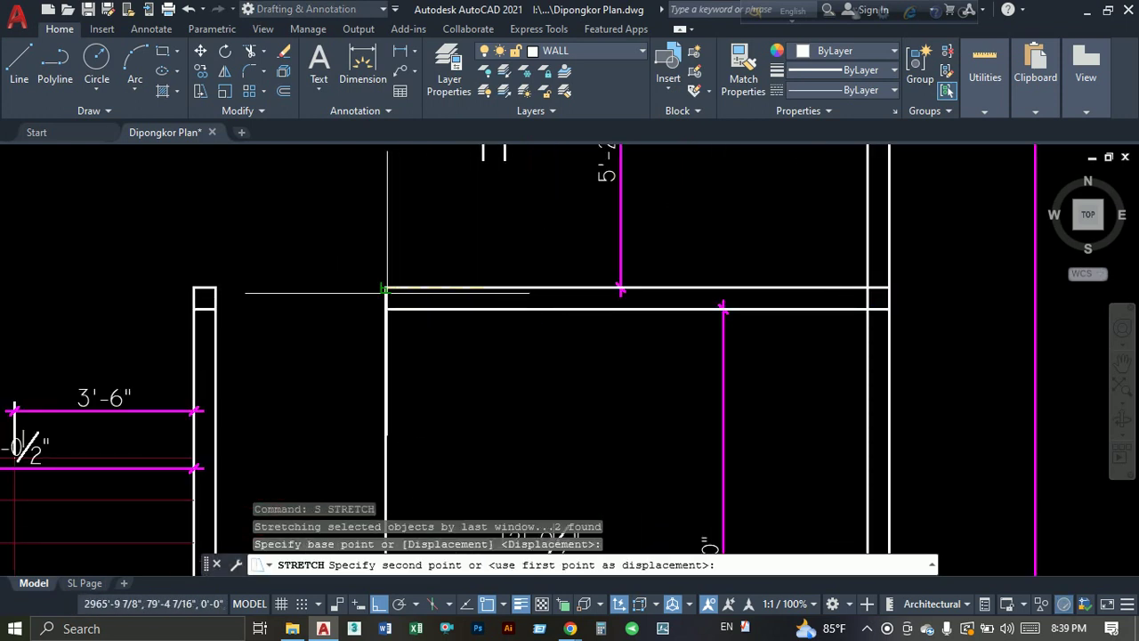
click(386, 291)
Trim the extra wall line below the horizontal wall.
text(tr)
key(Return)
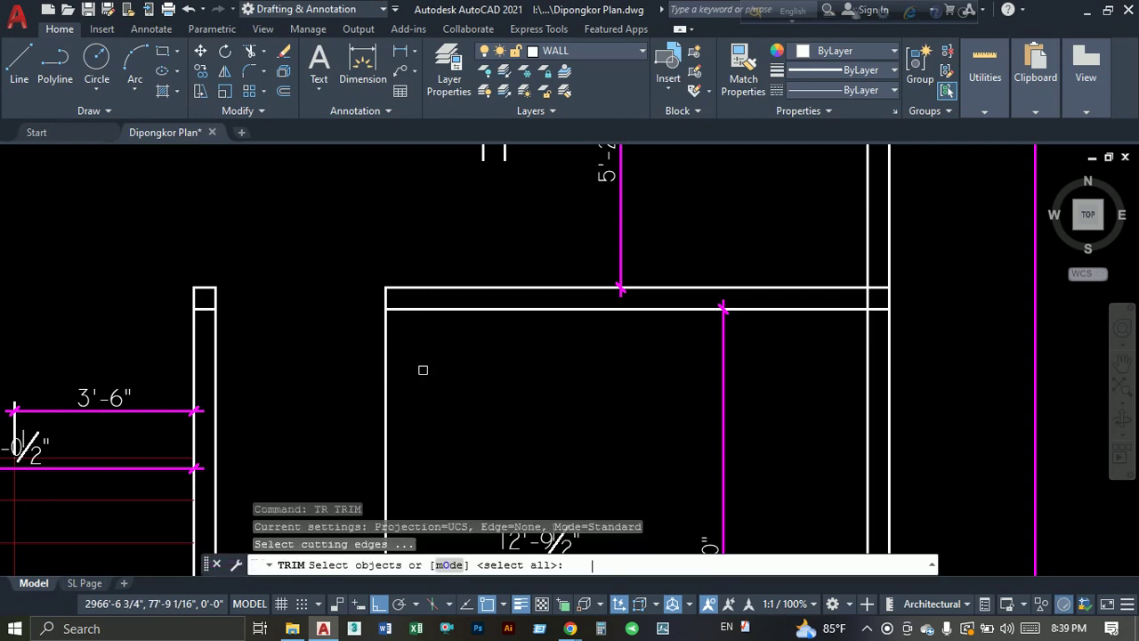
click(418, 368)
click(305, 340)
key(Escape)
Stretch the two vertical wall lines down to the horizontal wall.
middle_drag(420, 361, 364, 466)
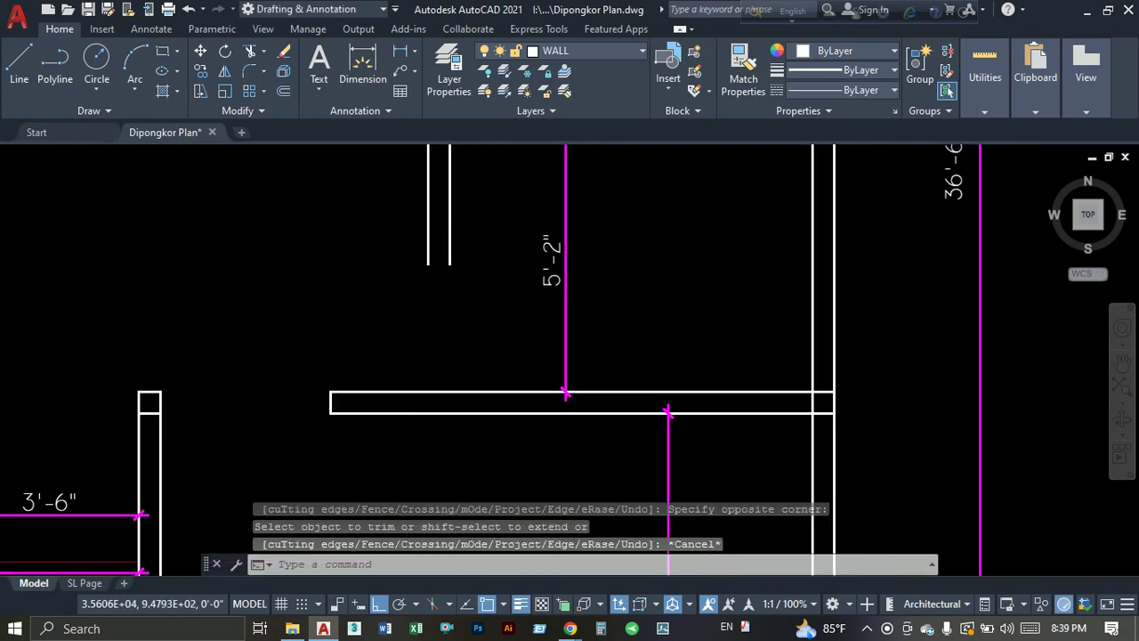
click(471, 264)
click(335, 330)
text(s)
key(Return)
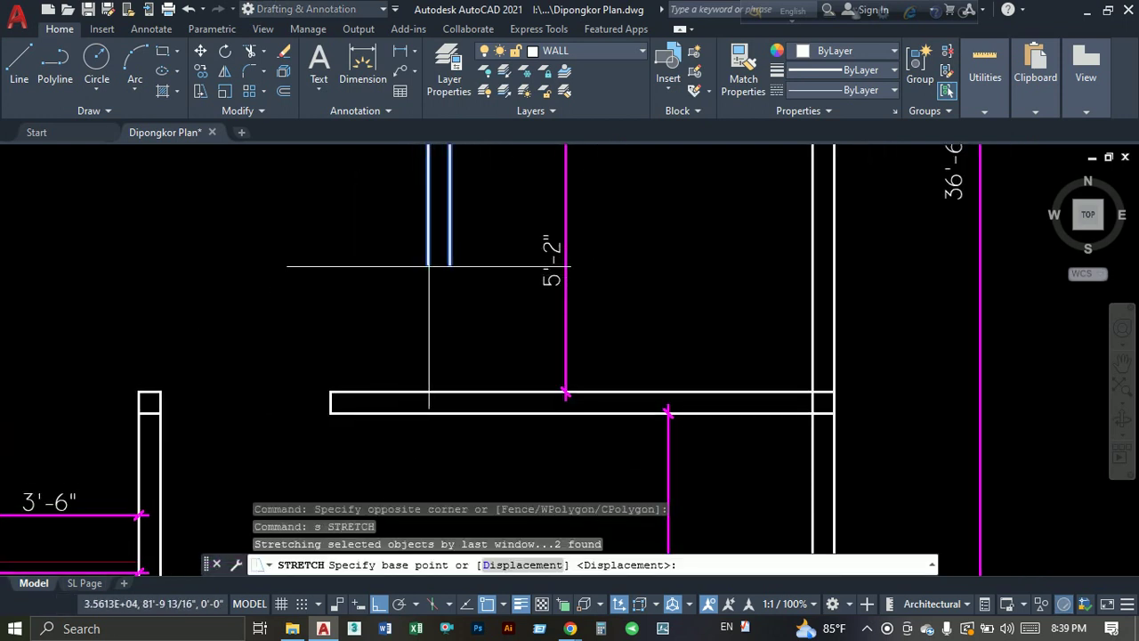
click(429, 265)
click(331, 411)
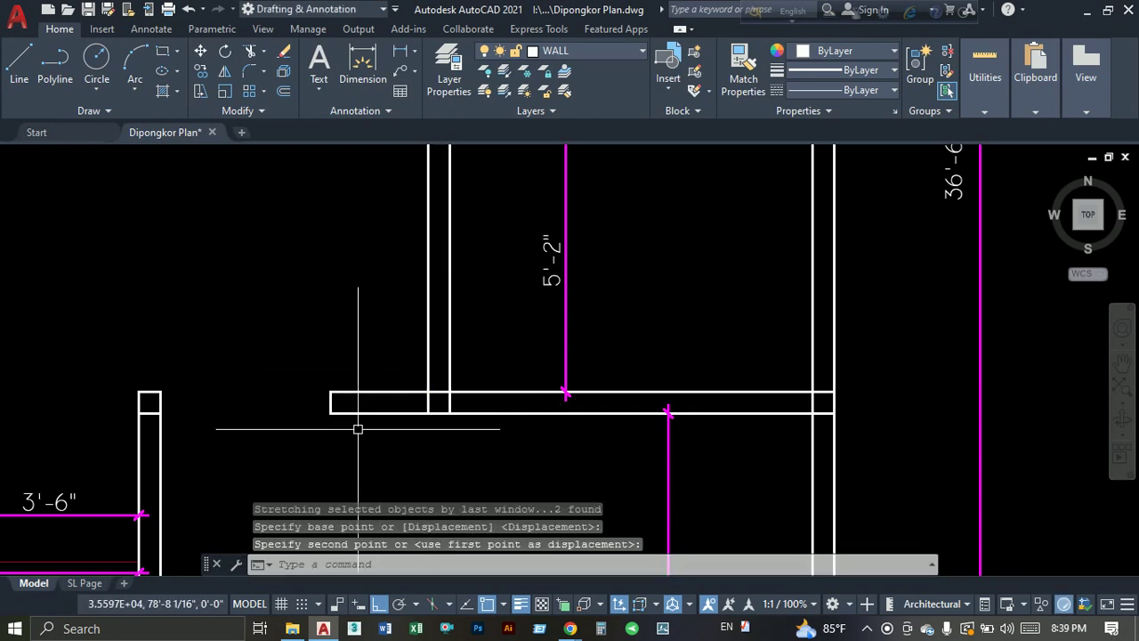
scroll(358, 429, down, 2)
middle_drag(358, 429, 314, 420)
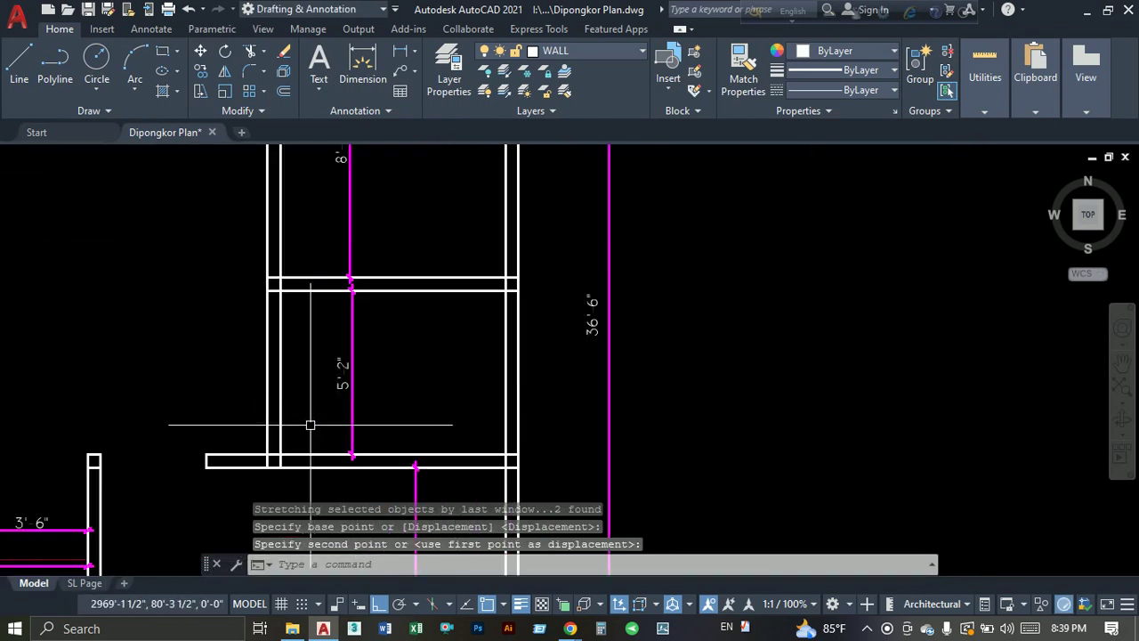
Offset the vertical wall line 30 units to the right.
text(o)
key(Return)
text(30)
key(Return)
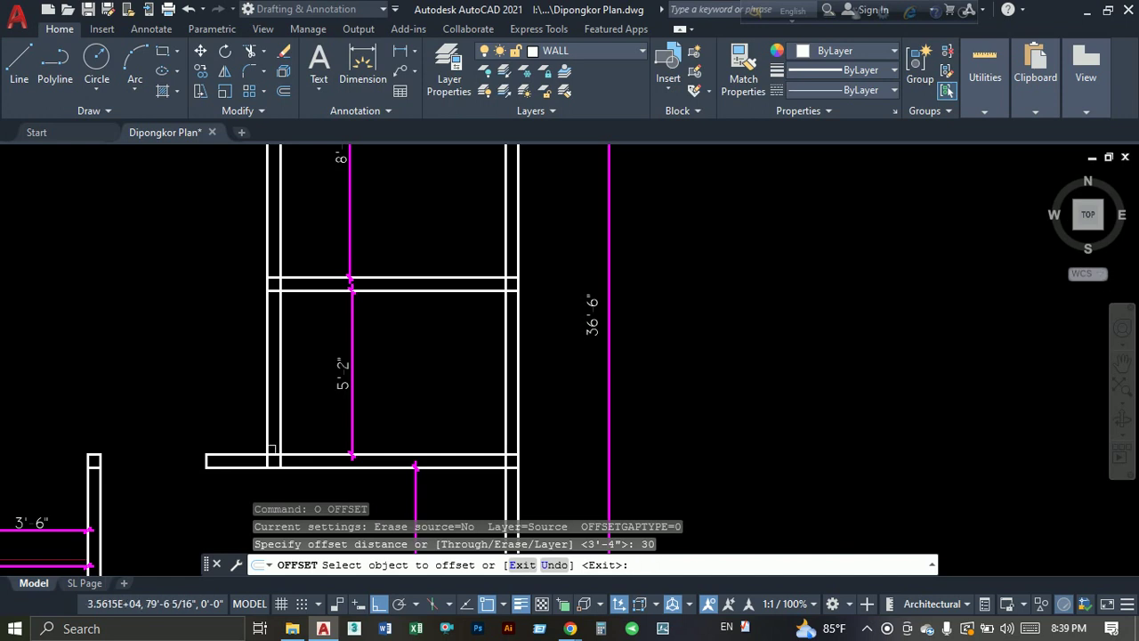
click(282, 436)
click(344, 369)
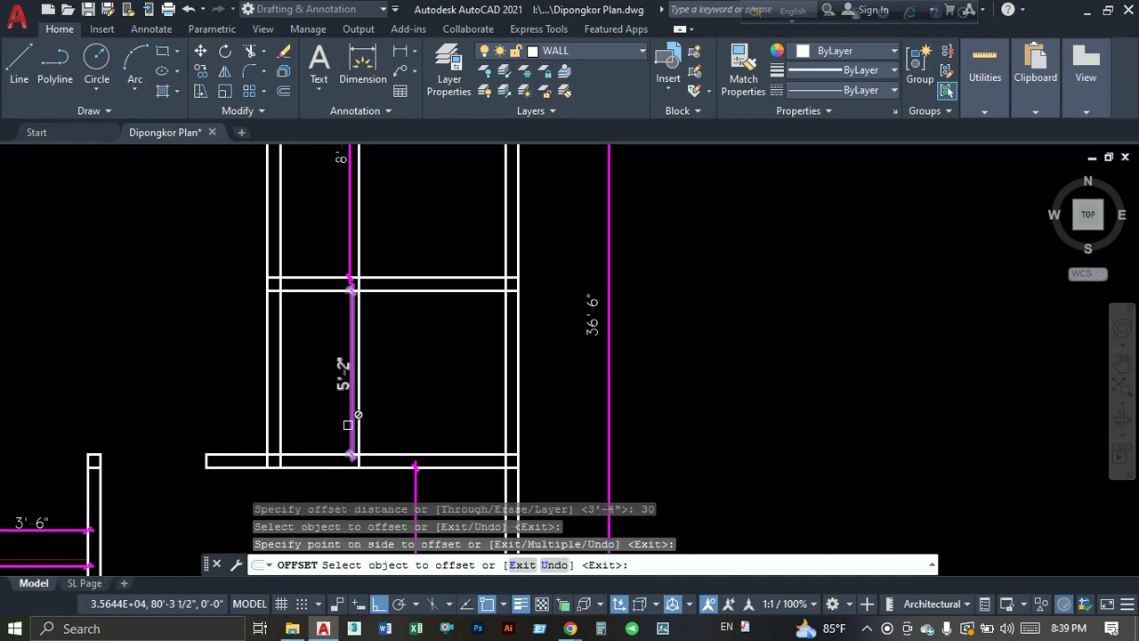
click(343, 369)
middle_drag(325, 433, 341, 347)
key(Escape)
Trim the wall lines to cut a door opening between the vertical lines.
text(tr)
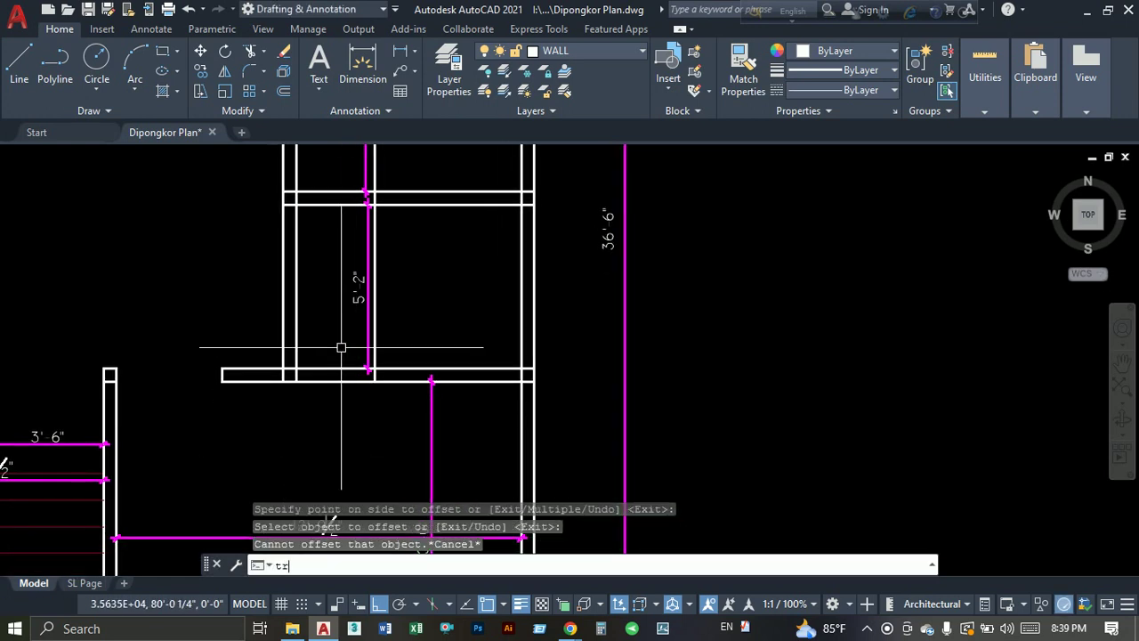
key(Return)
drag(341, 349, 369, 372)
key(Escape)
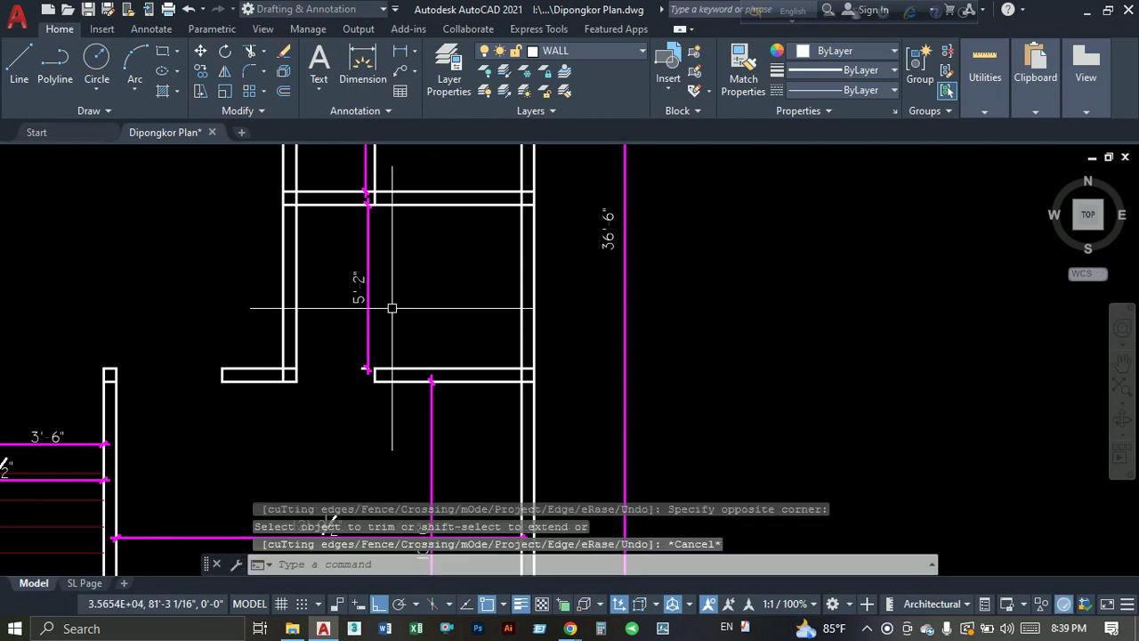
scroll(365, 392, down, 3)
scroll(388, 313, up, 3)
Erase the leftover vertical wall line.
click(335, 302)
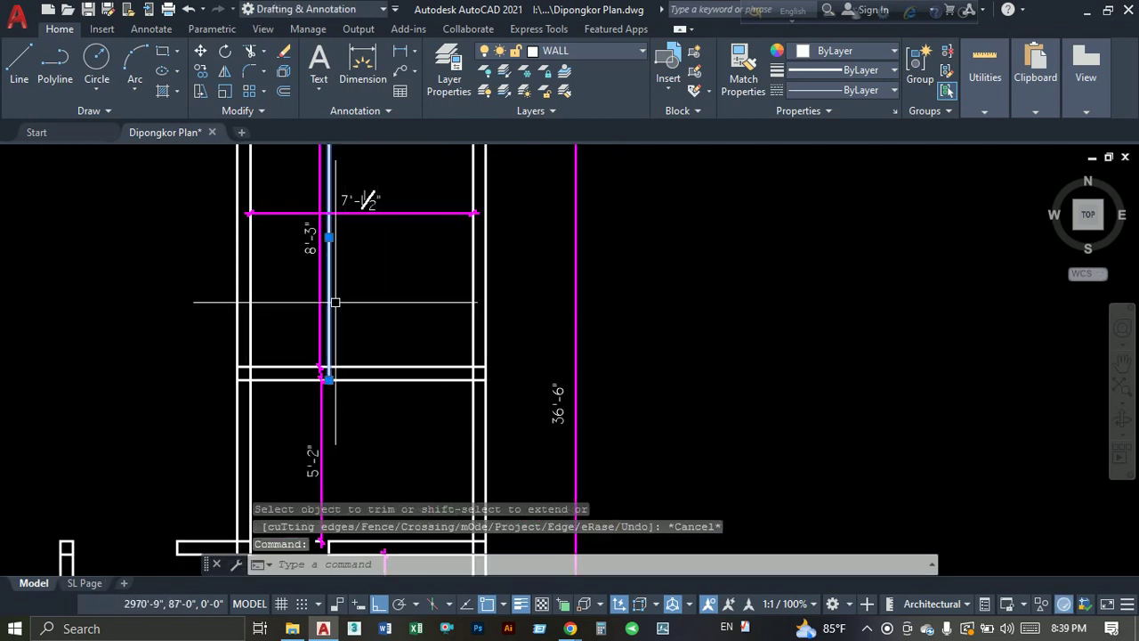
text(e)
key(Return)
middle_drag(277, 346, 377, 350)
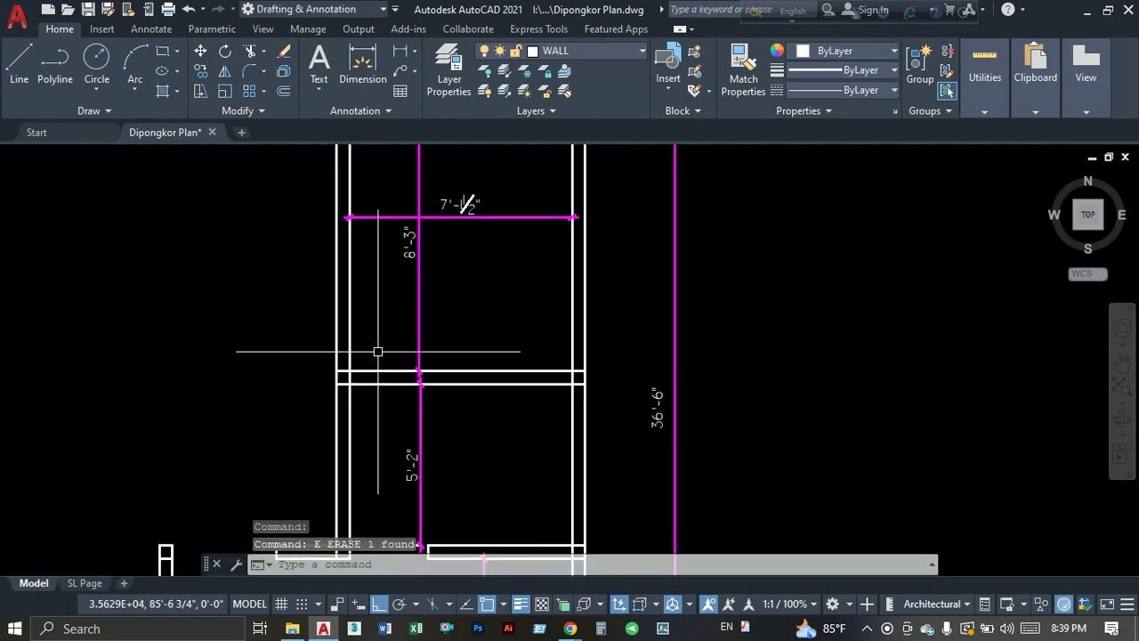
Offset the horizontal wall line 36 upward and trim the opening between the lines.
text(o)
key(Return)
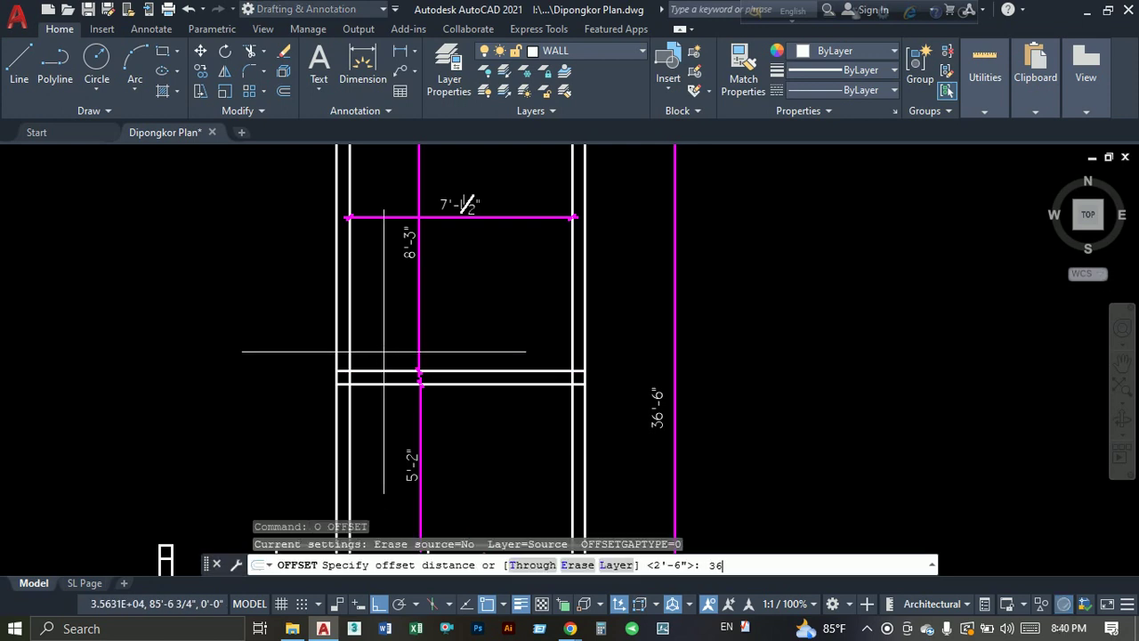
key(Return)
click(380, 371)
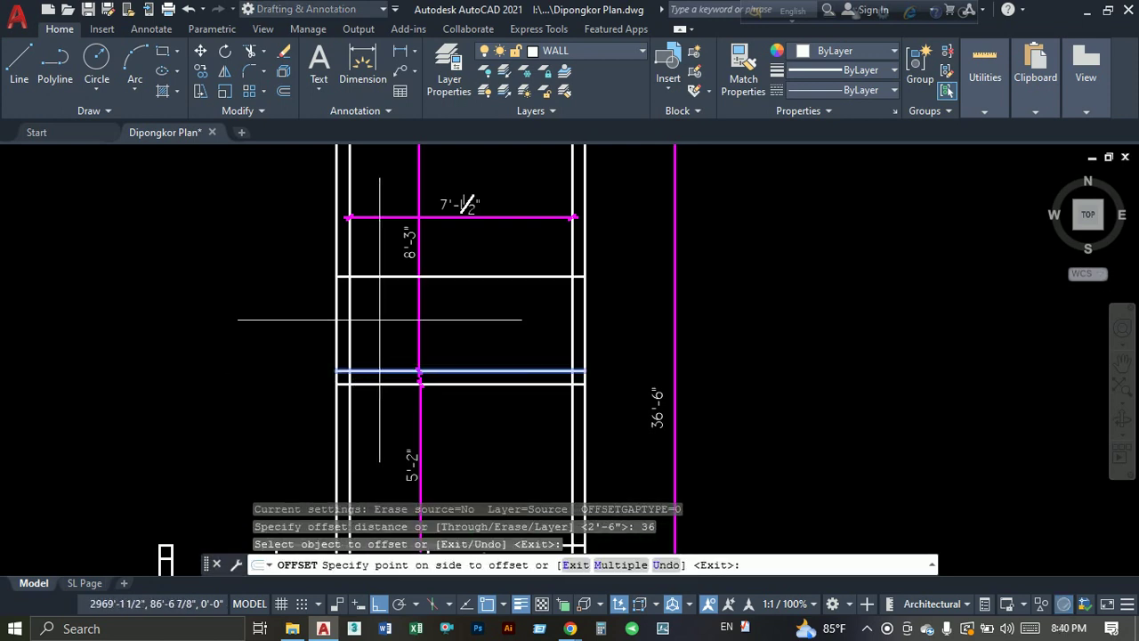
click(380, 325)
key(Escape)
text(tr)
key(Return)
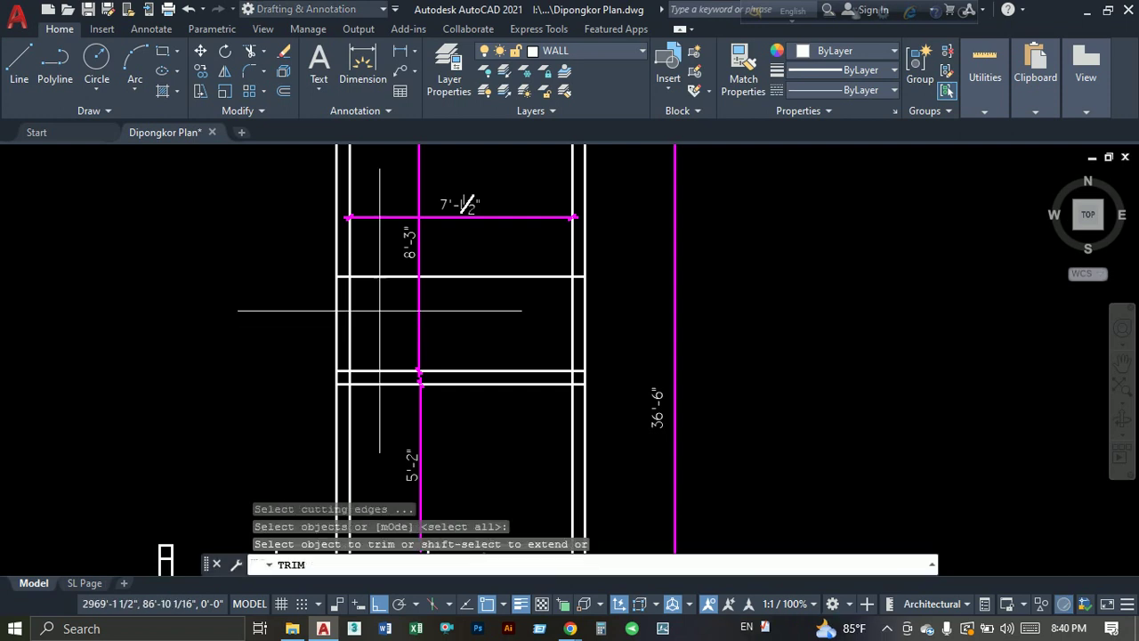
drag(596, 320, 329, 307)
Erase the stray wall segment and frame the stair and bottom walls.
key(Escape)
scroll(382, 287, down, 4)
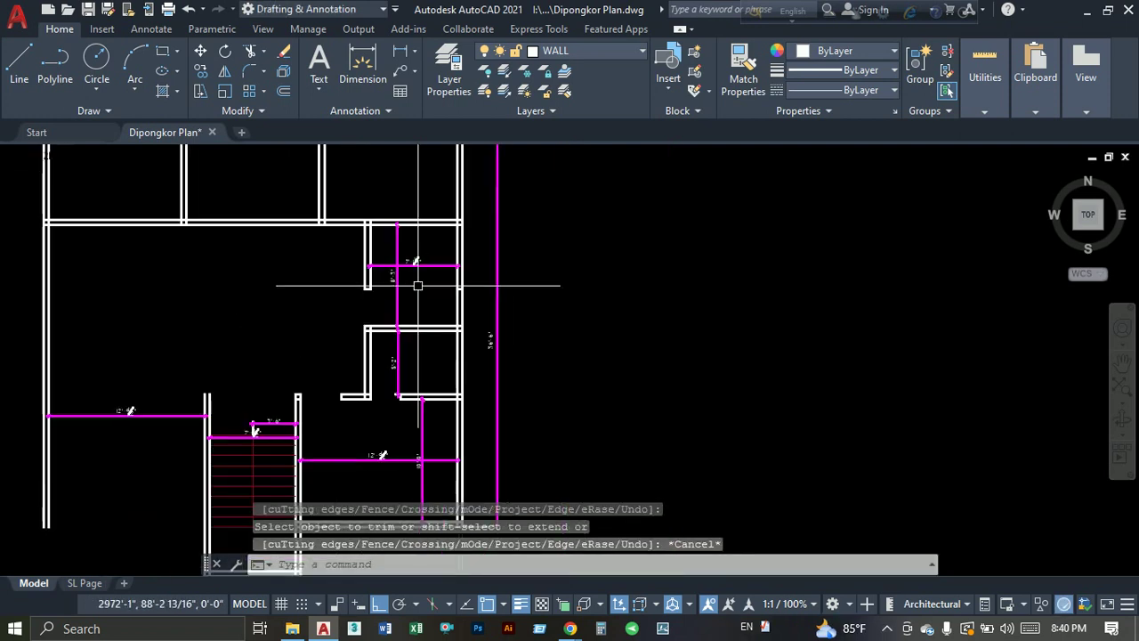
click(454, 285)
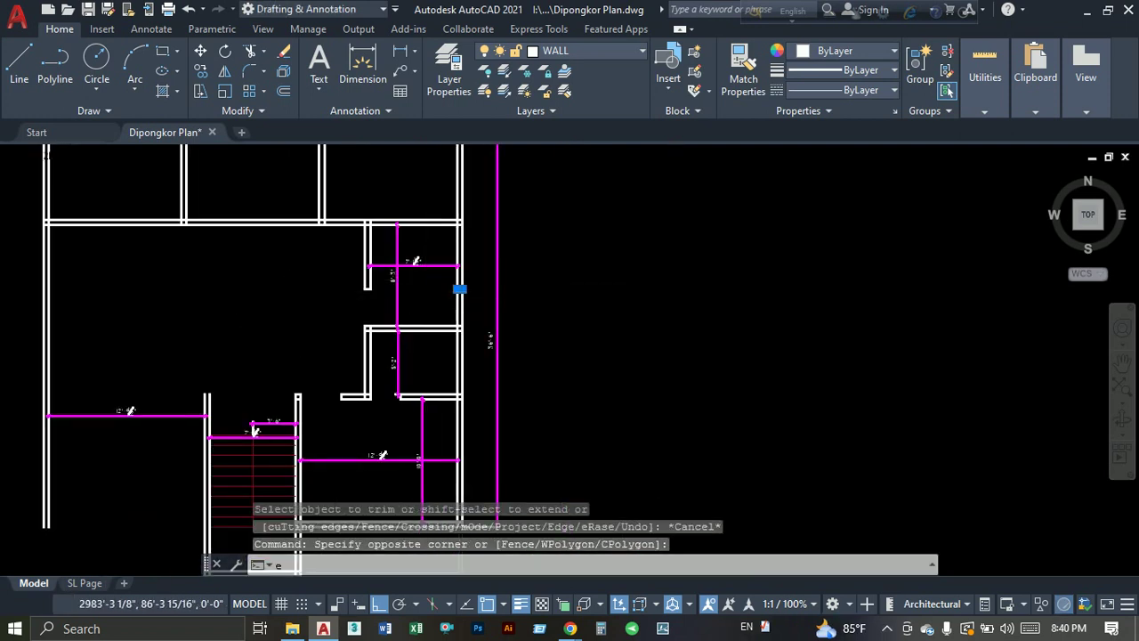
text(e)
key(Return)
middle_drag(347, 324, 410, 243)
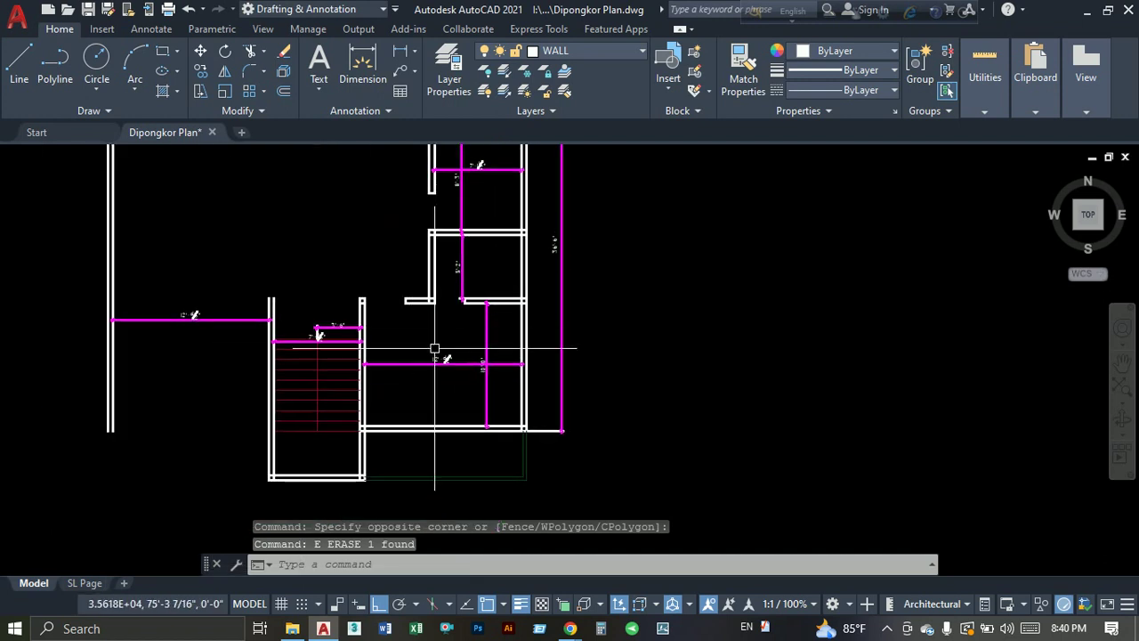
scroll(402, 323, up, 2)
scroll(437, 386, up, 3)
mouse_move(437, 386)
middle_down()
mouse_move(478, 344)
mouse_move(491, 300)
middle_up()
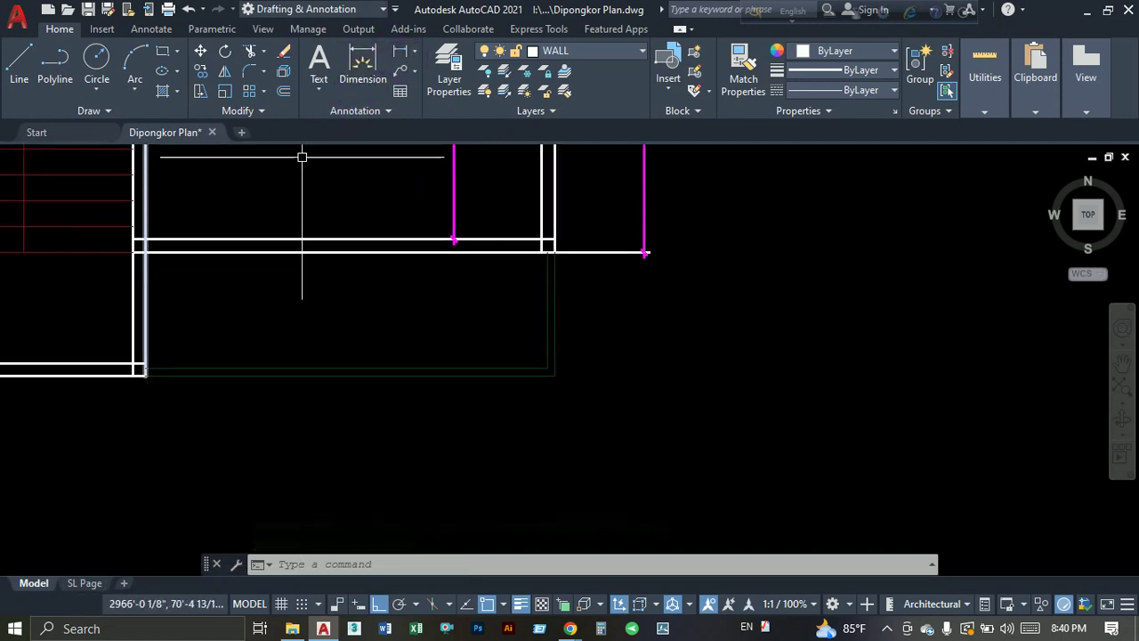
Add a 13'-2 1/2" linear dimension from the left wall to the right wall.
click(400, 52)
click(146, 305)
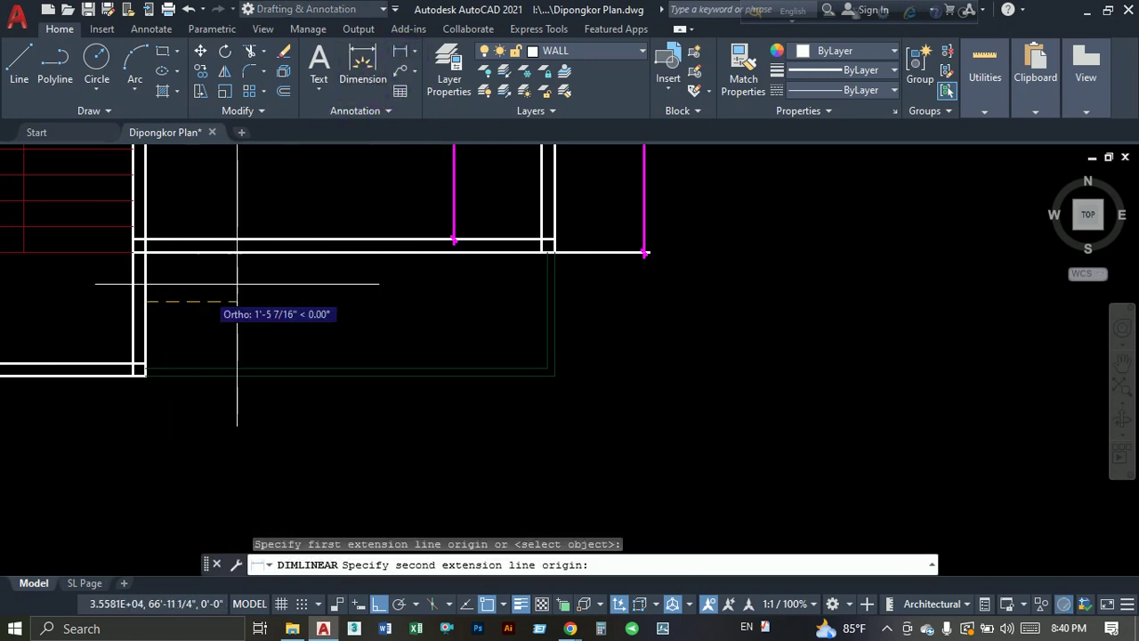
click(554, 303)
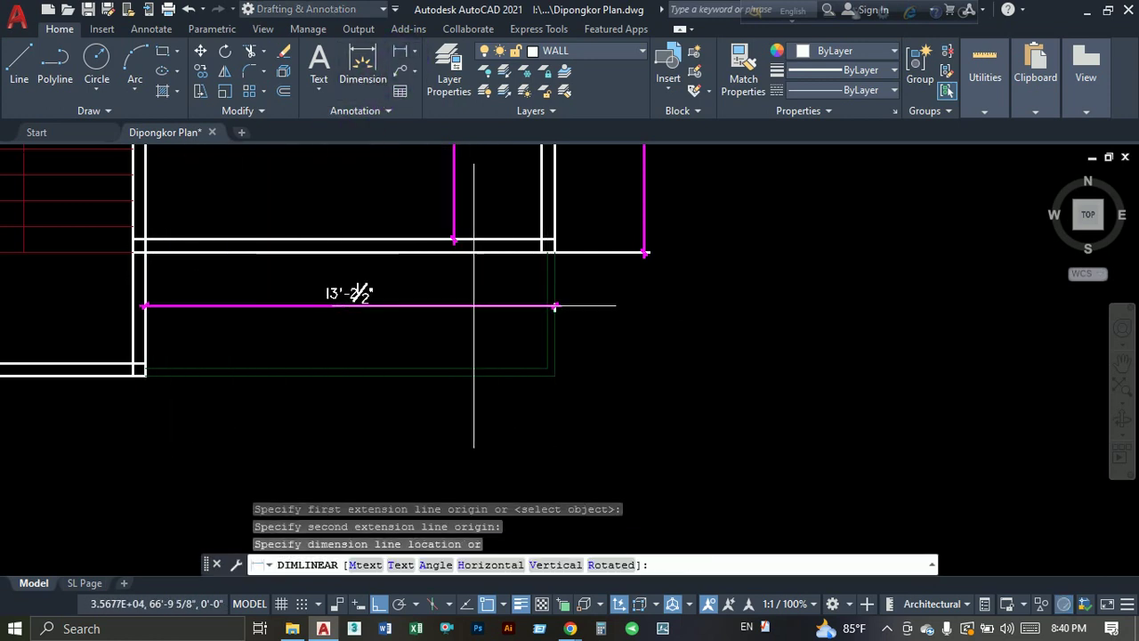
click(473, 305)
scroll(447, 319, down, 2)
key(Escape)
scroll(516, 316, up, 8)
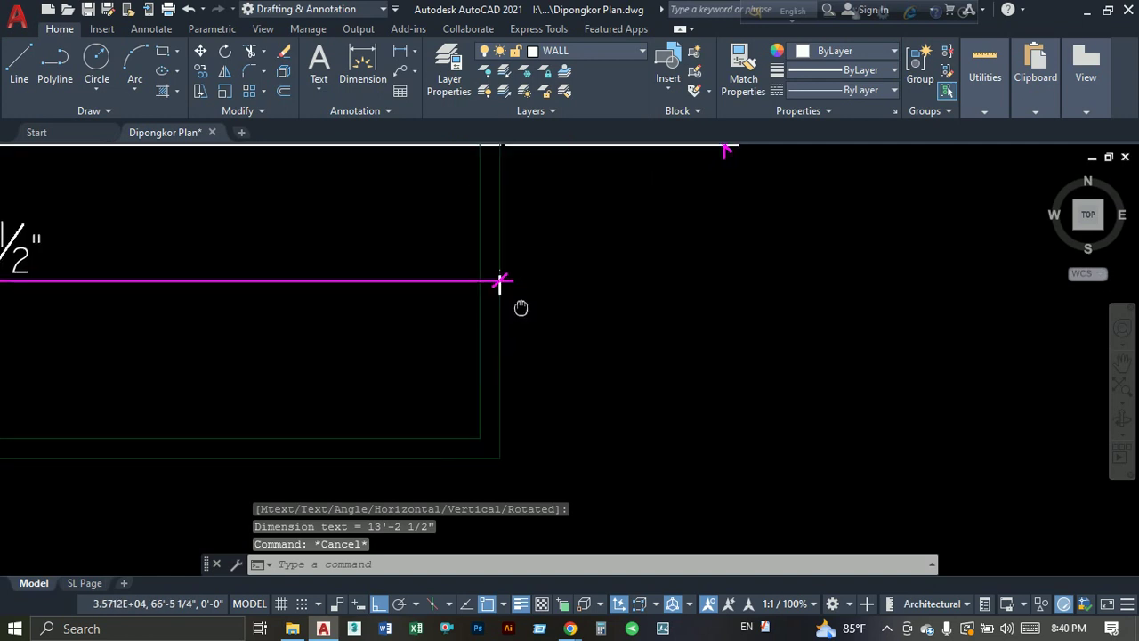
scroll(534, 298, down, 3)
key(Escape)
Crossing-select the right corner wall lines and dimension end, deselecting the top wall lines.
click(532, 217)
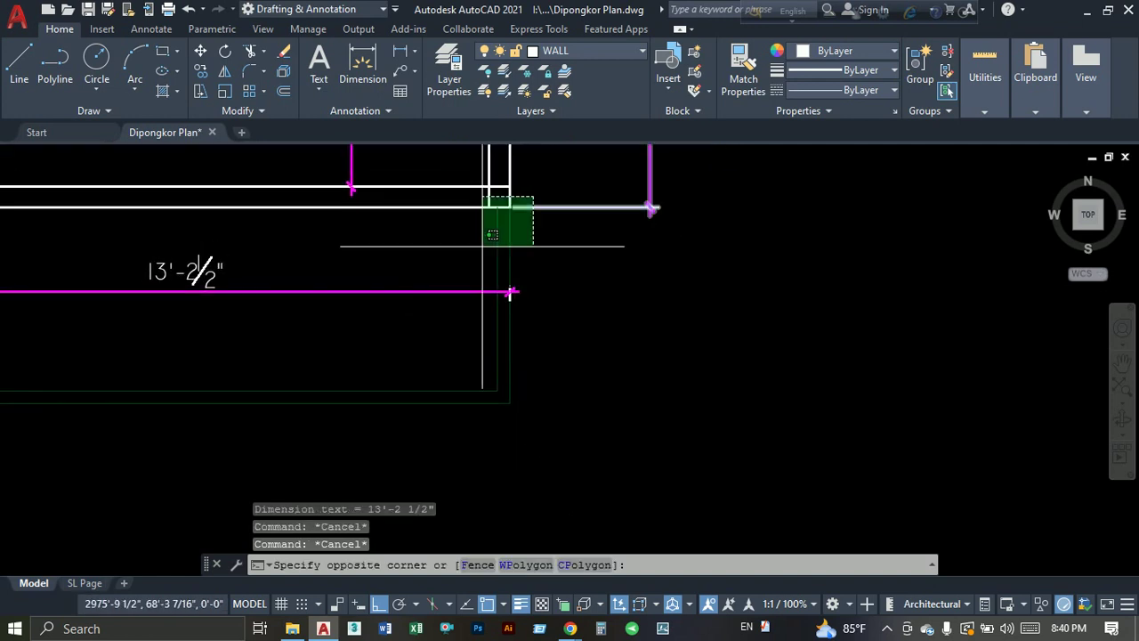
click(461, 402)
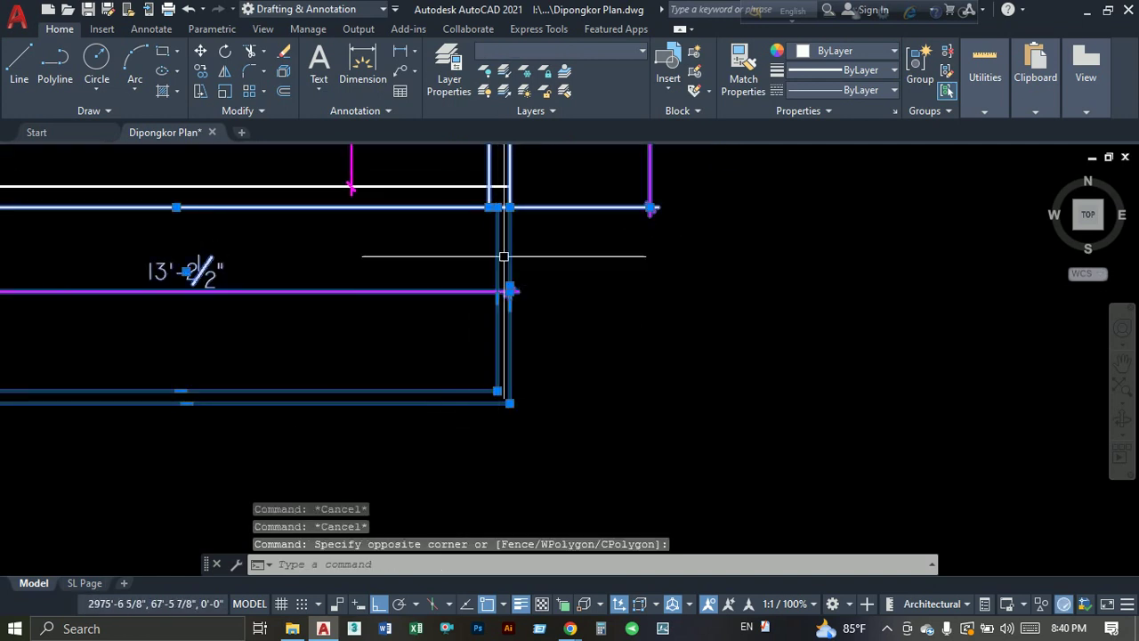
scroll(509, 235, up, 1)
scroll(511, 253, up, 3)
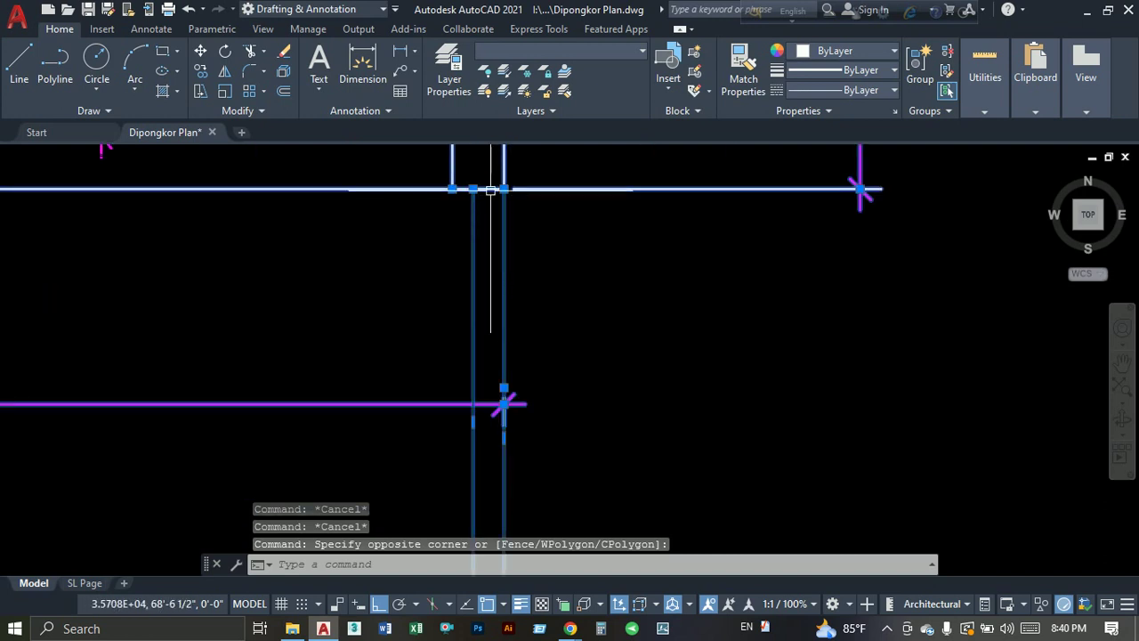
scroll(472, 244, down, 4)
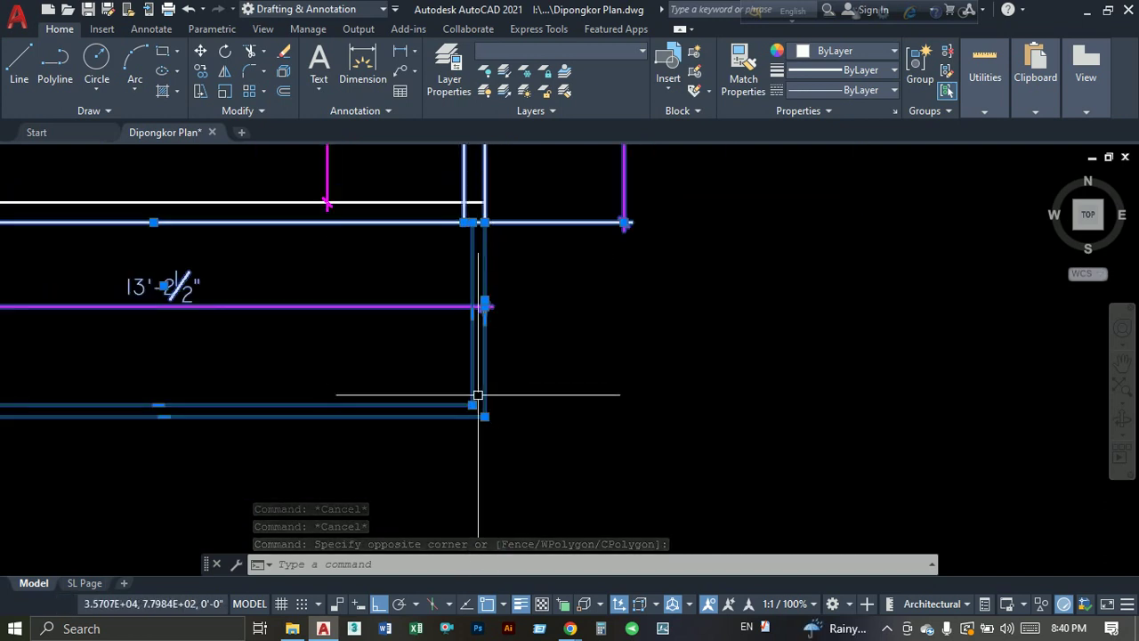
scroll(501, 230, up, 2)
middle_drag(500, 229, 515, 296)
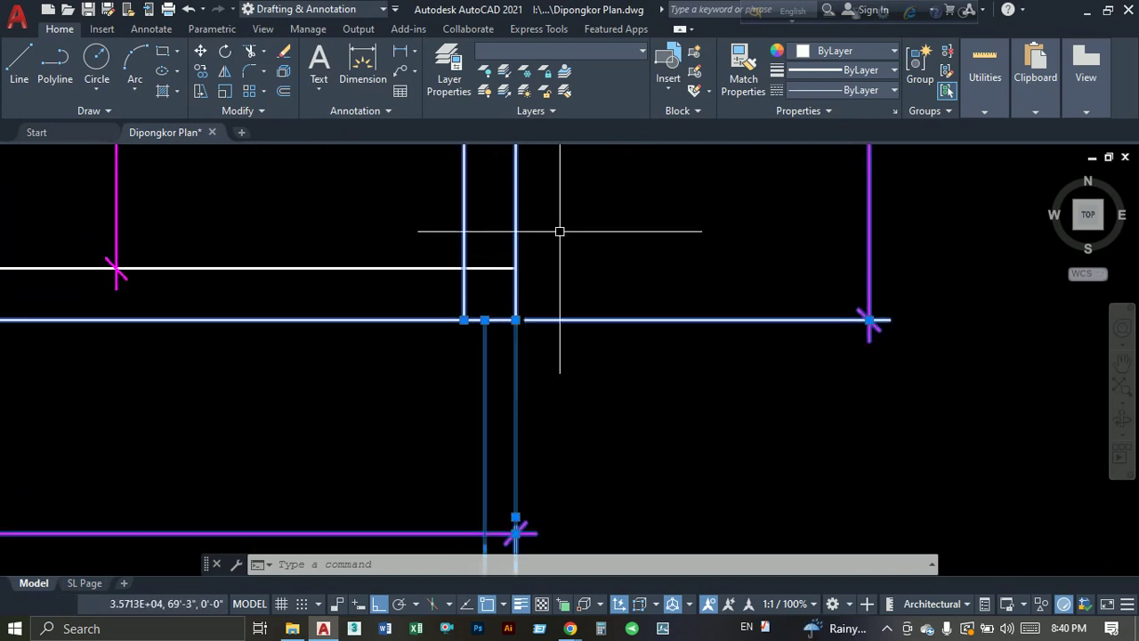
shift+drag(552, 203, 427, 234)
shift+drag(641, 214, 600, 300)
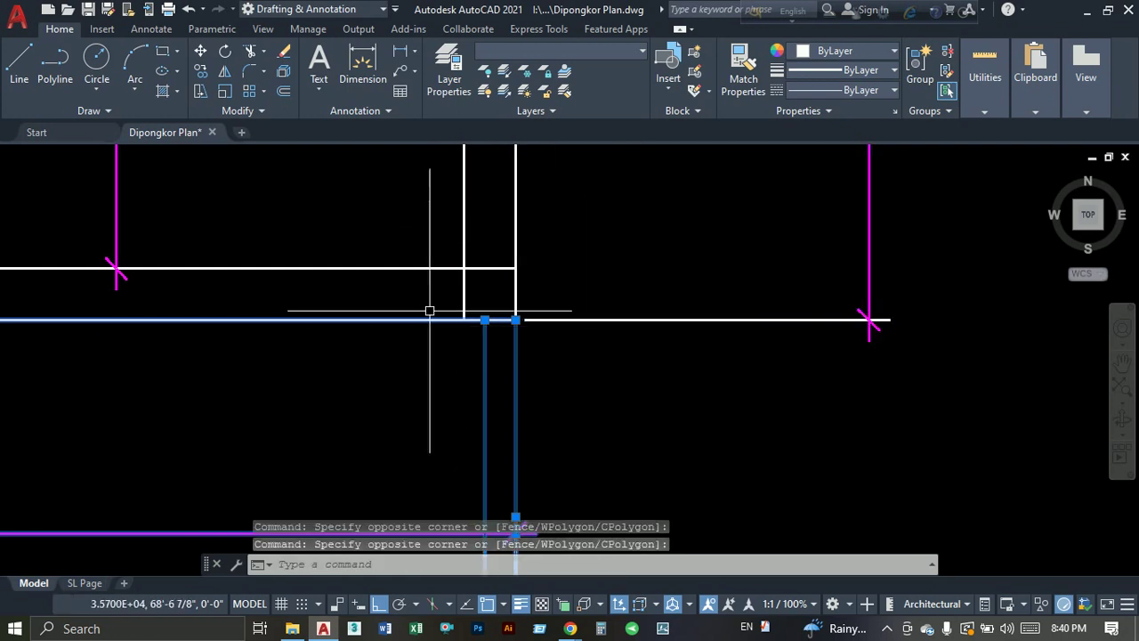
shift+drag(427, 310, 367, 383)
scroll(366, 382, down, 2)
scroll(409, 400, down, 4)
Stretch the right wall and dimension 3'2.5 leftward so the width reads 10'-0".
middle_drag(410, 439, 423, 431)
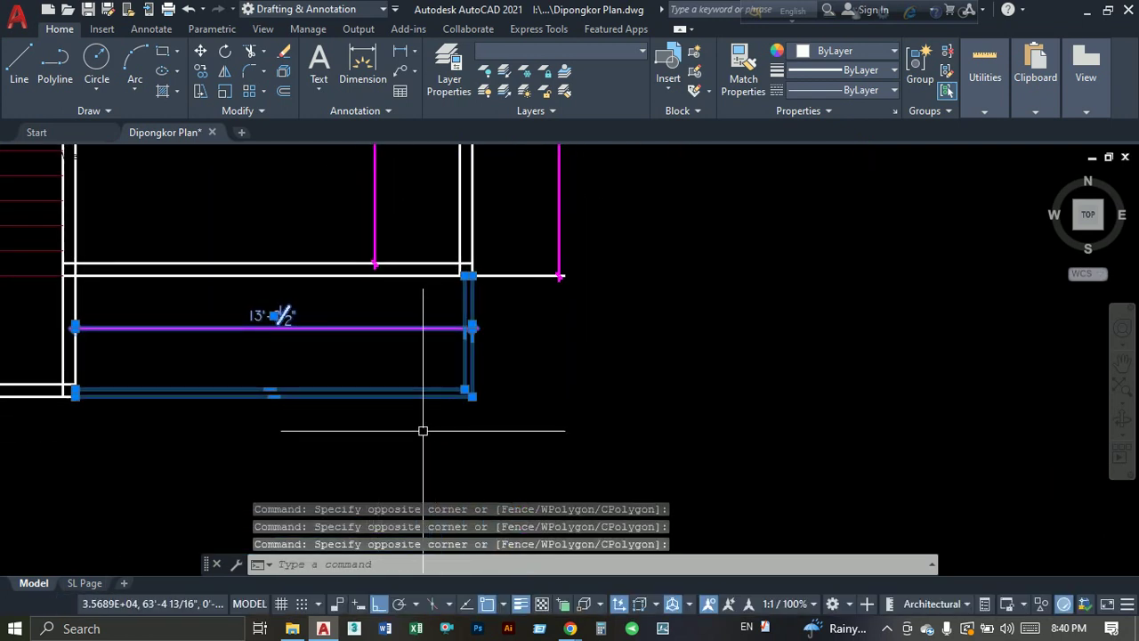
text(s)
key(Return)
scroll(276, 356, up, 2)
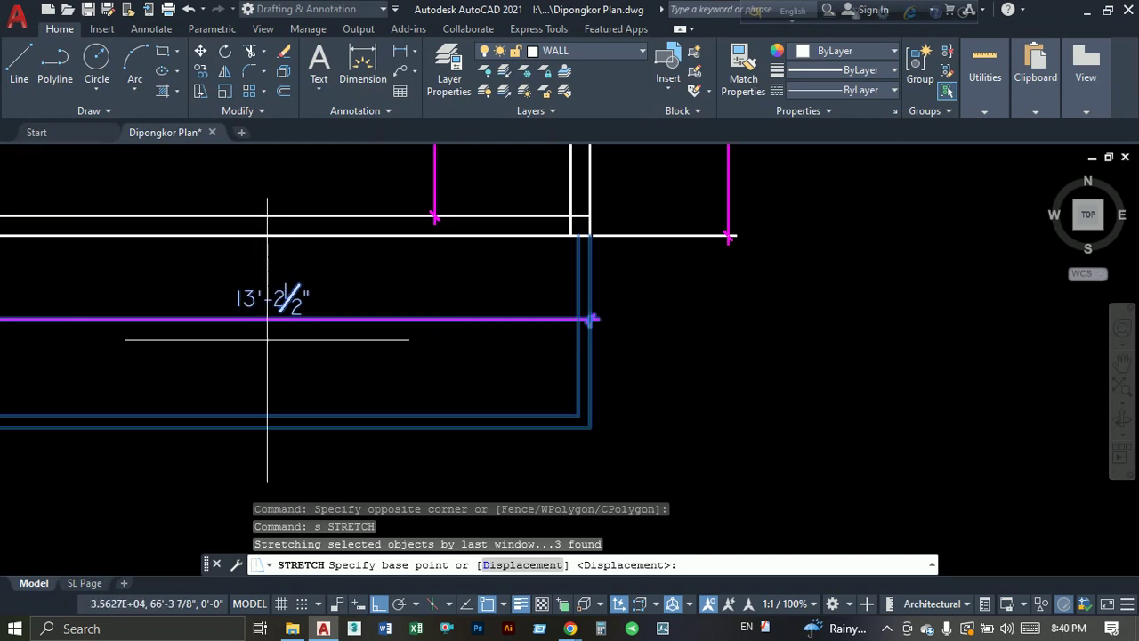
scroll(306, 295, down, 3)
scroll(356, 249, up, 1)
scroll(461, 336, up, 1)
click(495, 340)
text(3'2.5)
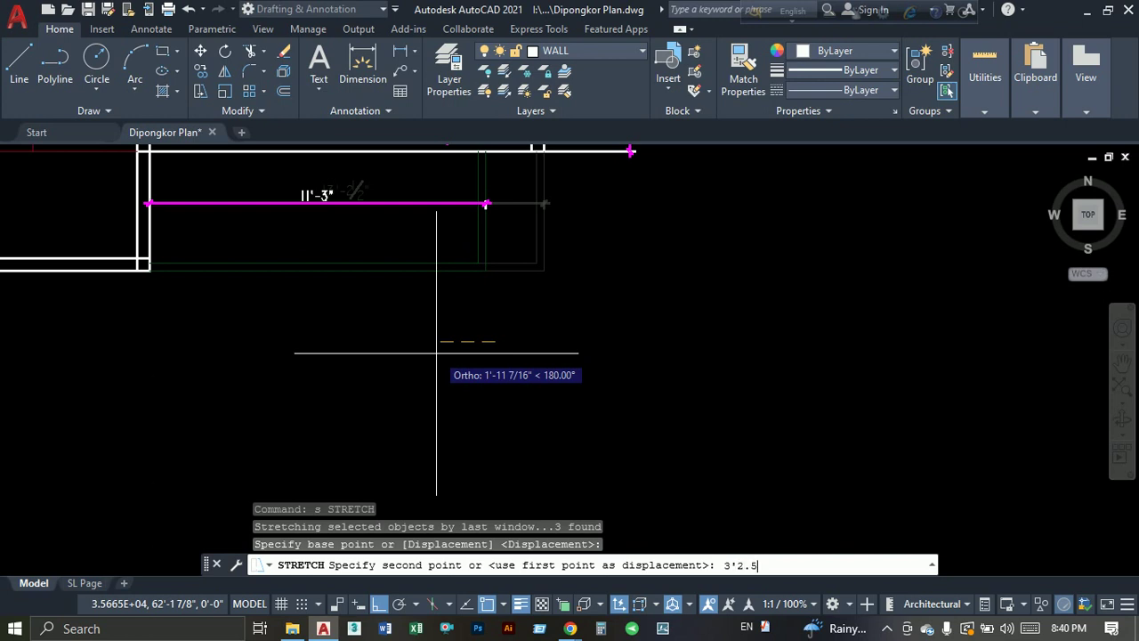
key(Return)
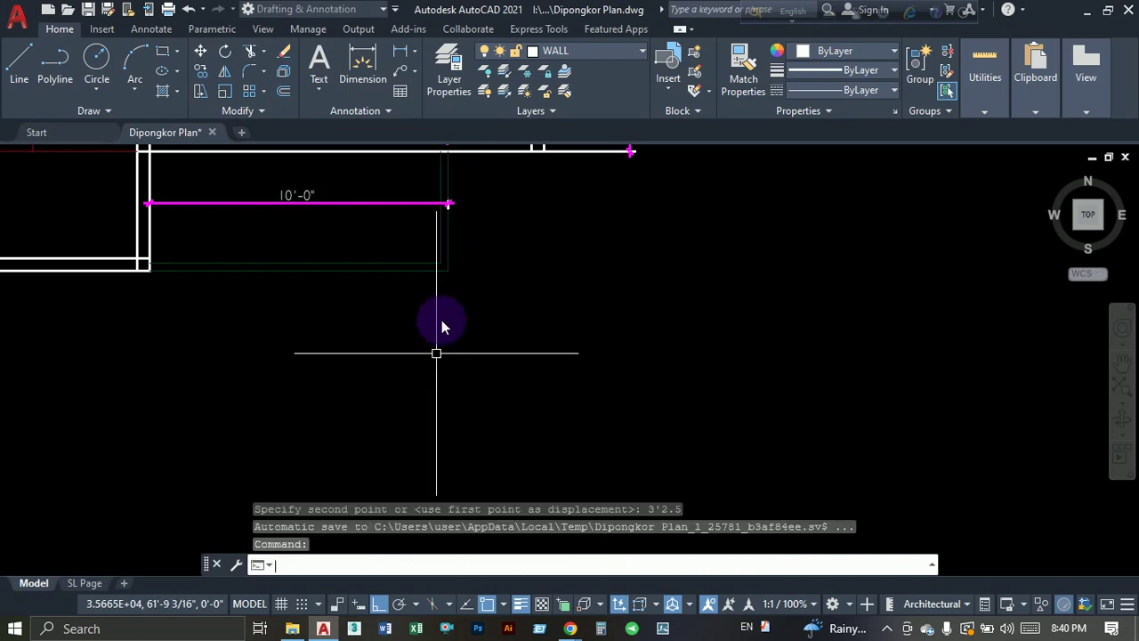
middle_drag(442, 327, 398, 452)
click(538, 313)
Erase the leftover corner wall lines, then undo the accidental wall erasure.
click(511, 283)
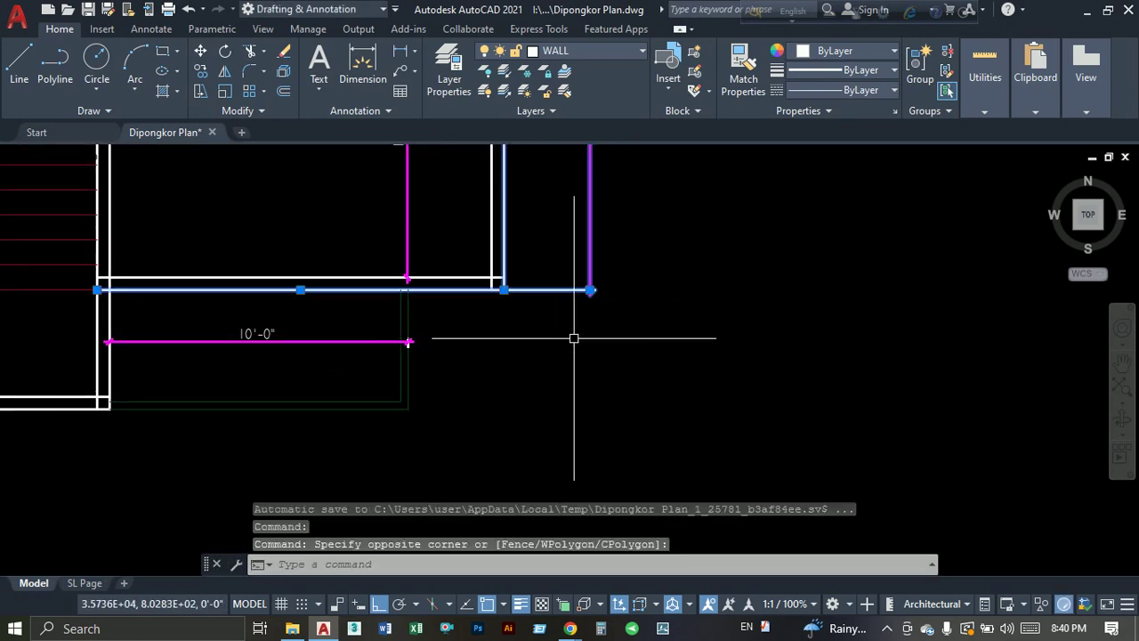
text(e)
key(Return)
mouse_move(575, 333)
middle_down()
mouse_move(561, 313)
mouse_move(489, 384)
middle_up()
click(488, 384)
click(410, 335)
scroll(430, 353, down, 2)
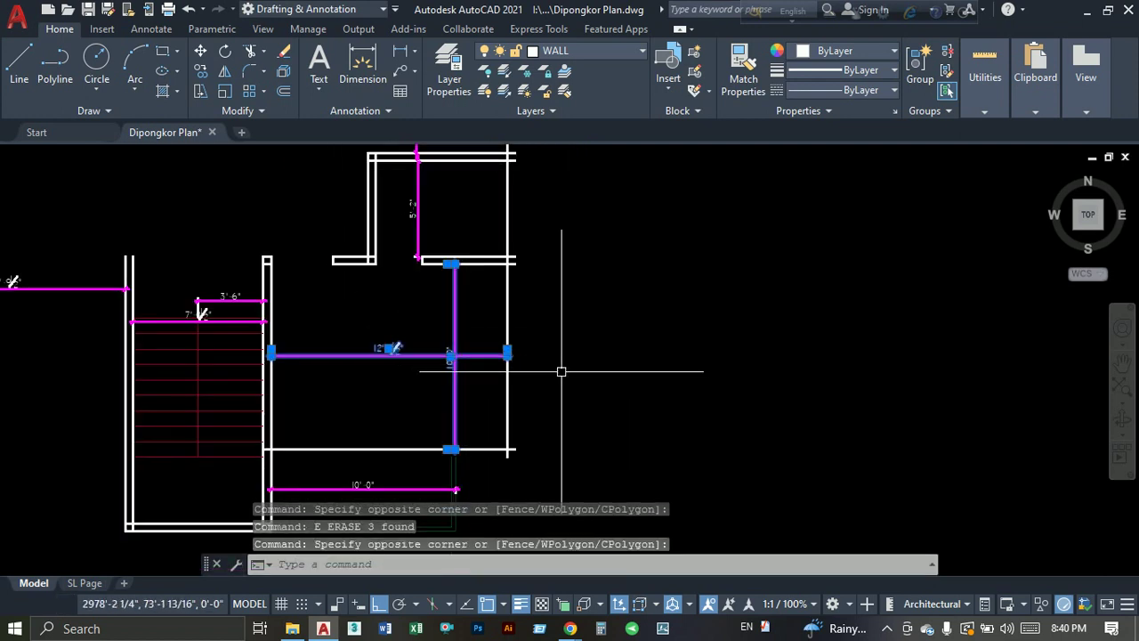
middle_drag(560, 368, 560, 318)
key(Escape)
key(ctrl+z)
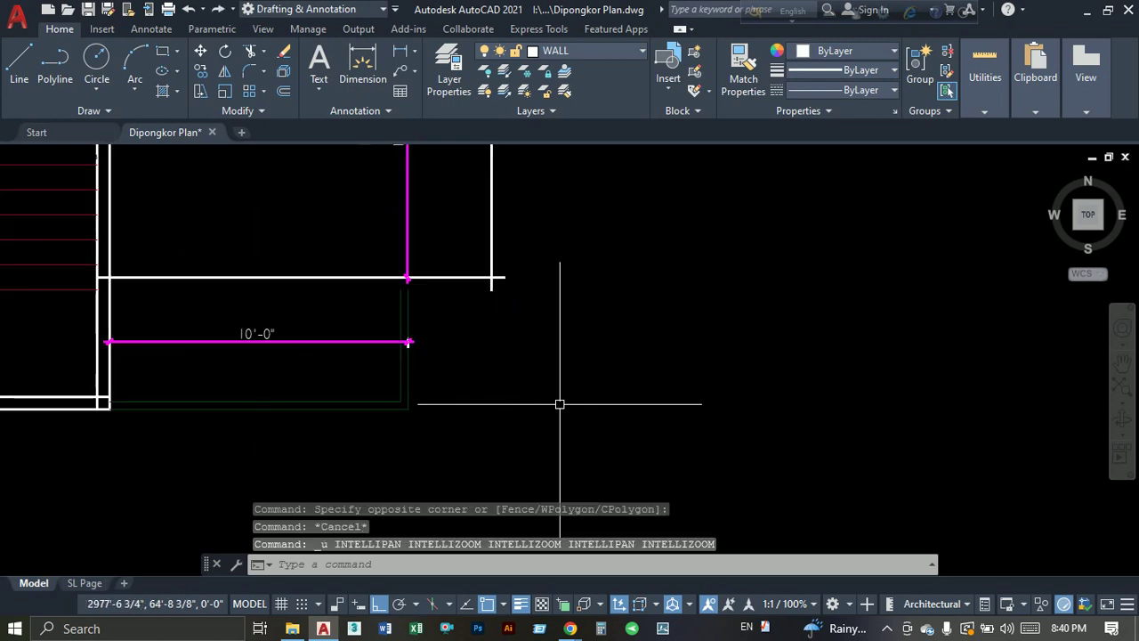
key(ctrl+z)
Erase the short wall stub at the room corner.
middle_drag(573, 364, 552, 449)
click(628, 305)
click(560, 381)
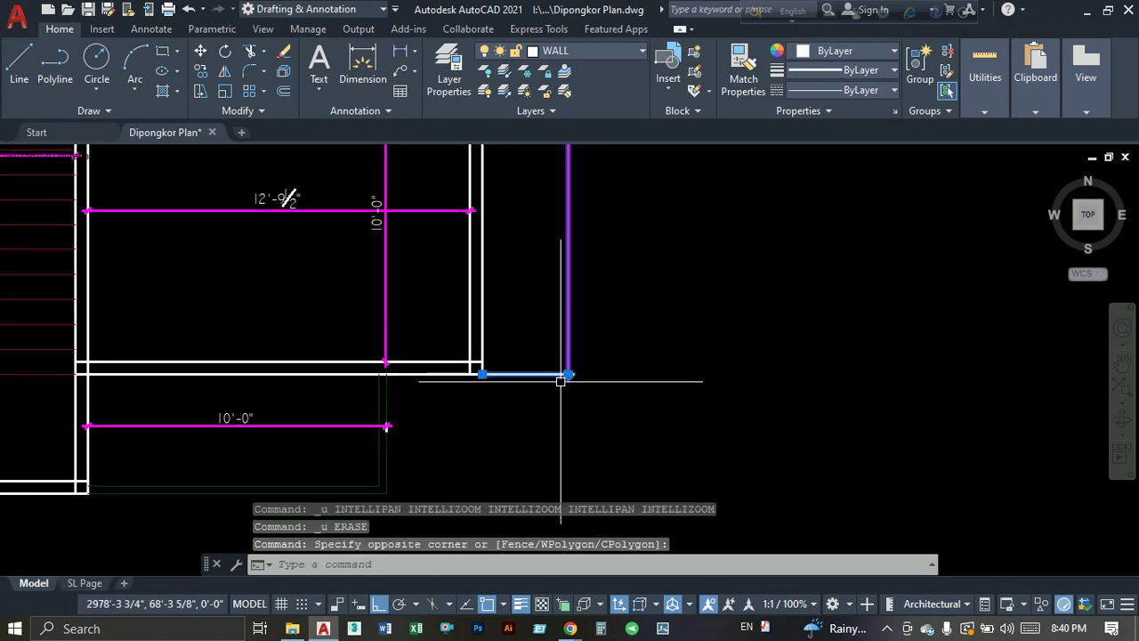
text(e)
key(Return)
Erase the two crossing dimensions in the room above.
scroll(533, 365, down, 3)
scroll(478, 323, up, 5)
click(435, 225)
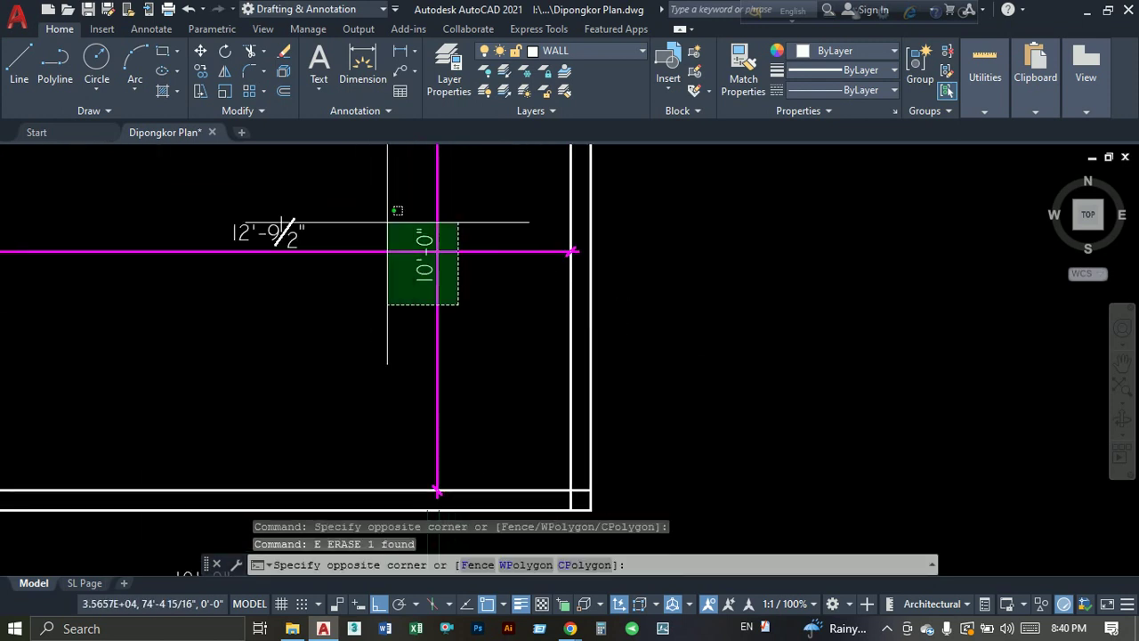
click(385, 278)
text(e)
key(Return)
Pan and zoom across the stair and upper rooms to inspect their dividing wall.
scroll(444, 275, down, 3)
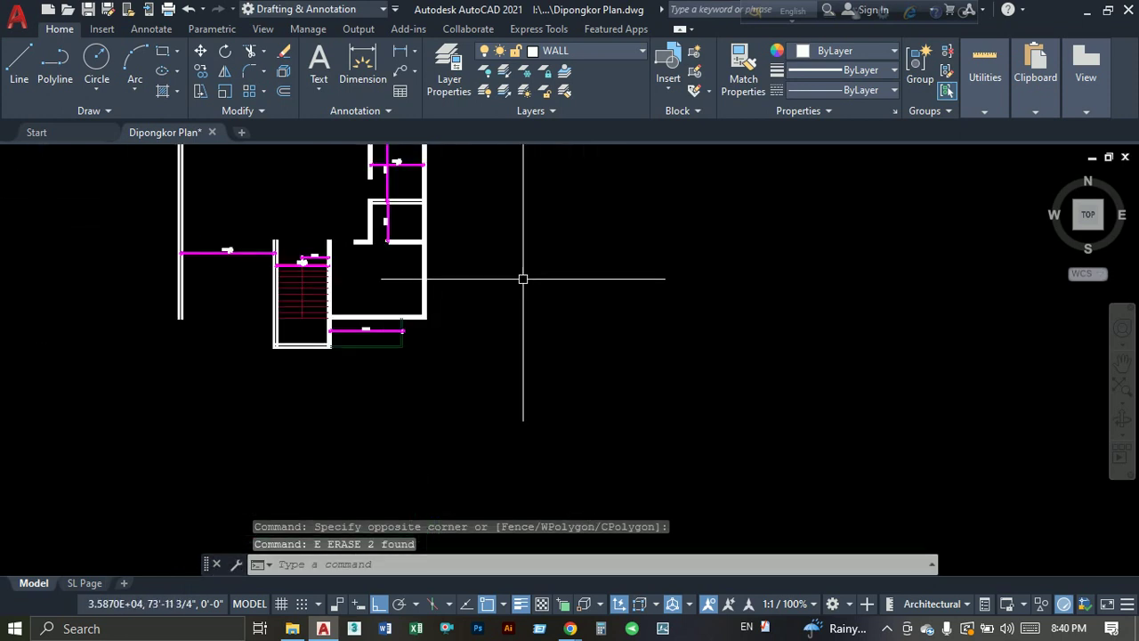
scroll(417, 214, up, 2)
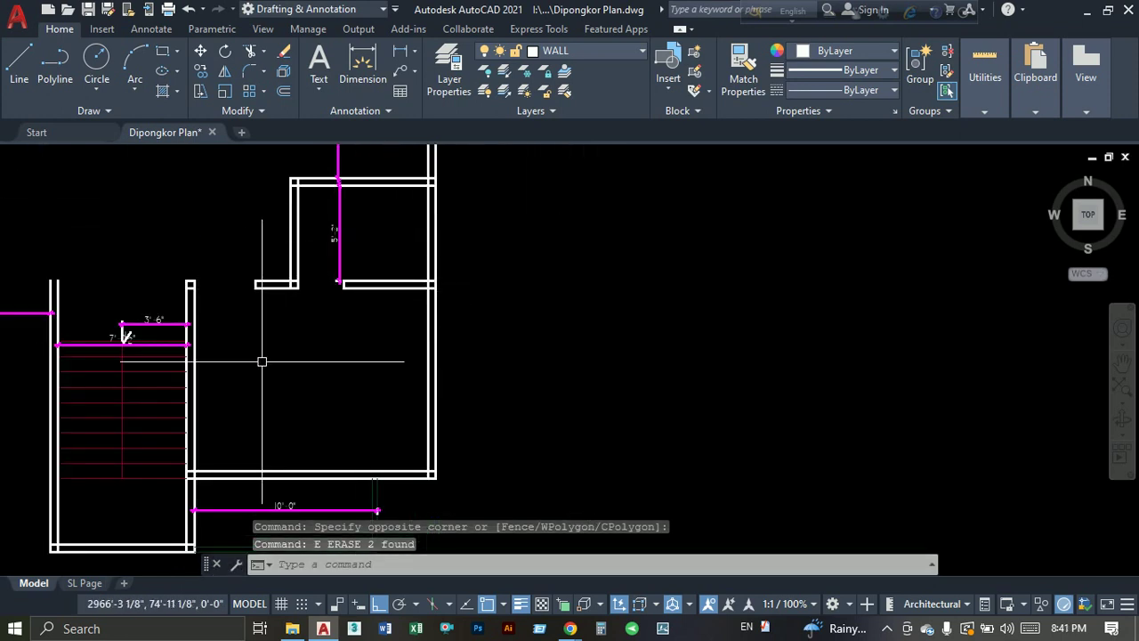
middle_drag(262, 361, 396, 368)
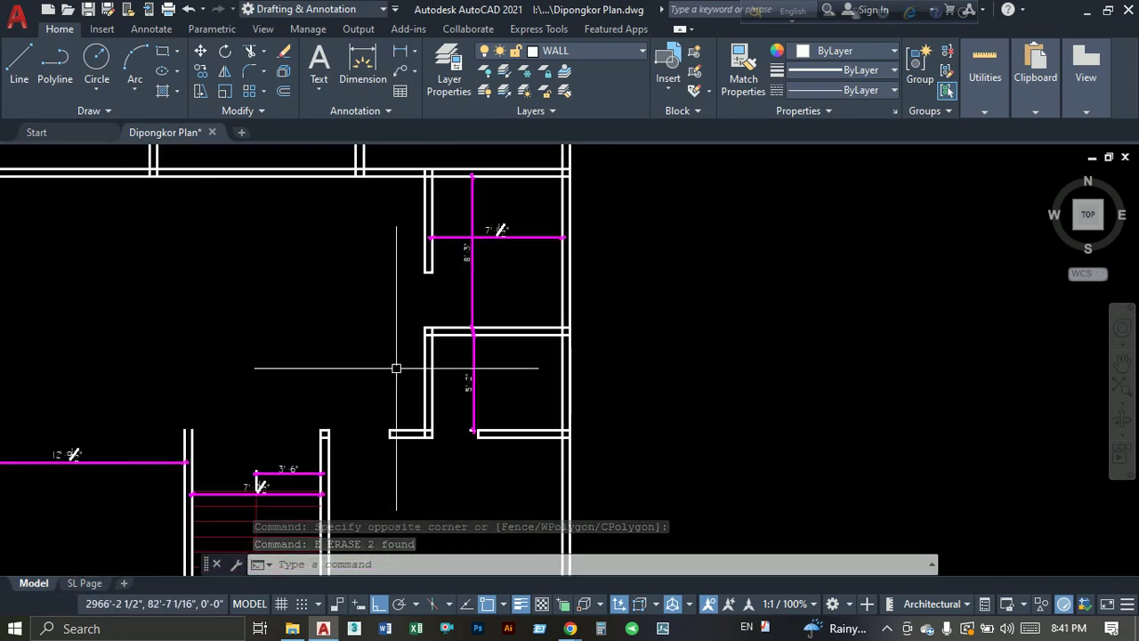
scroll(391, 356, down, 4)
scroll(338, 307, up, 1)
scroll(436, 294, up, 2)
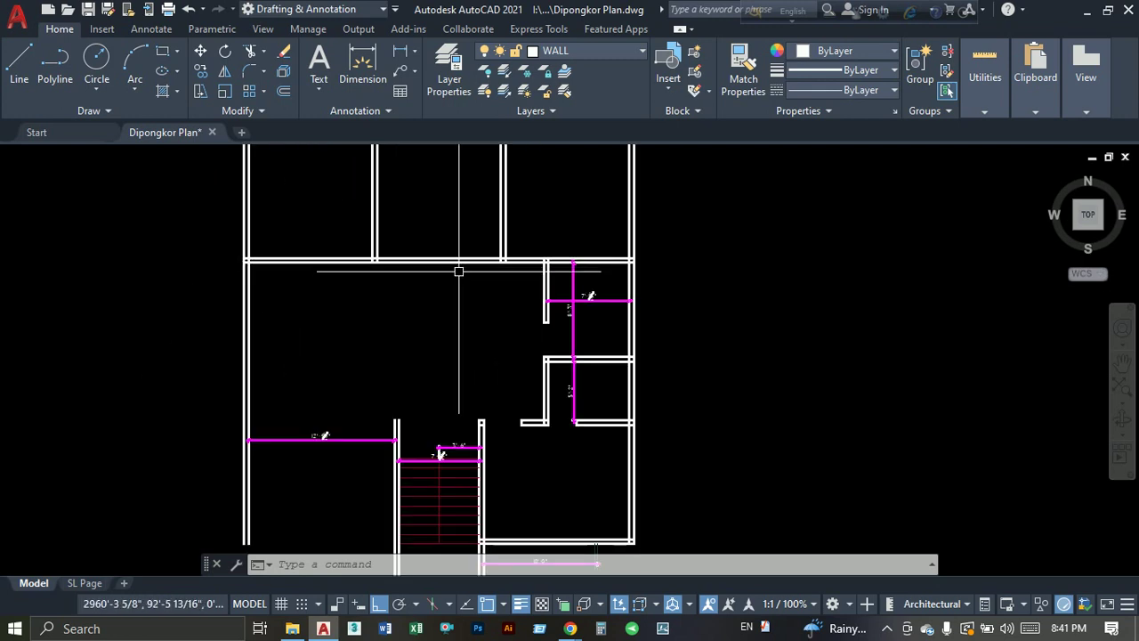
middle_drag(458, 271, 363, 360)
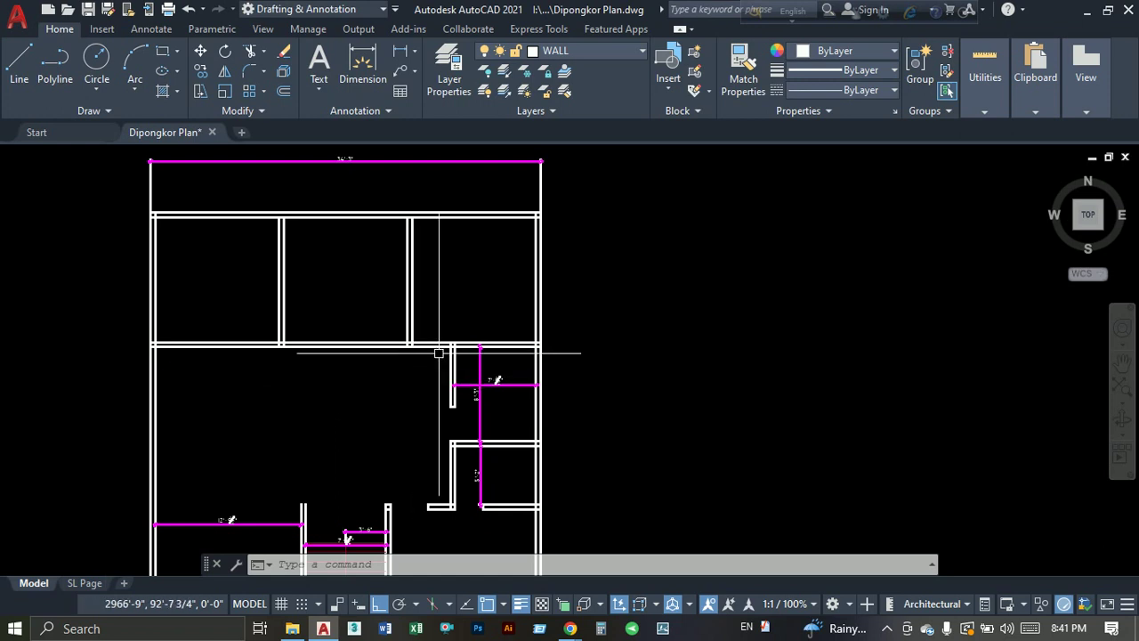
scroll(436, 336, up, 4)
scroll(436, 334, down, 4)
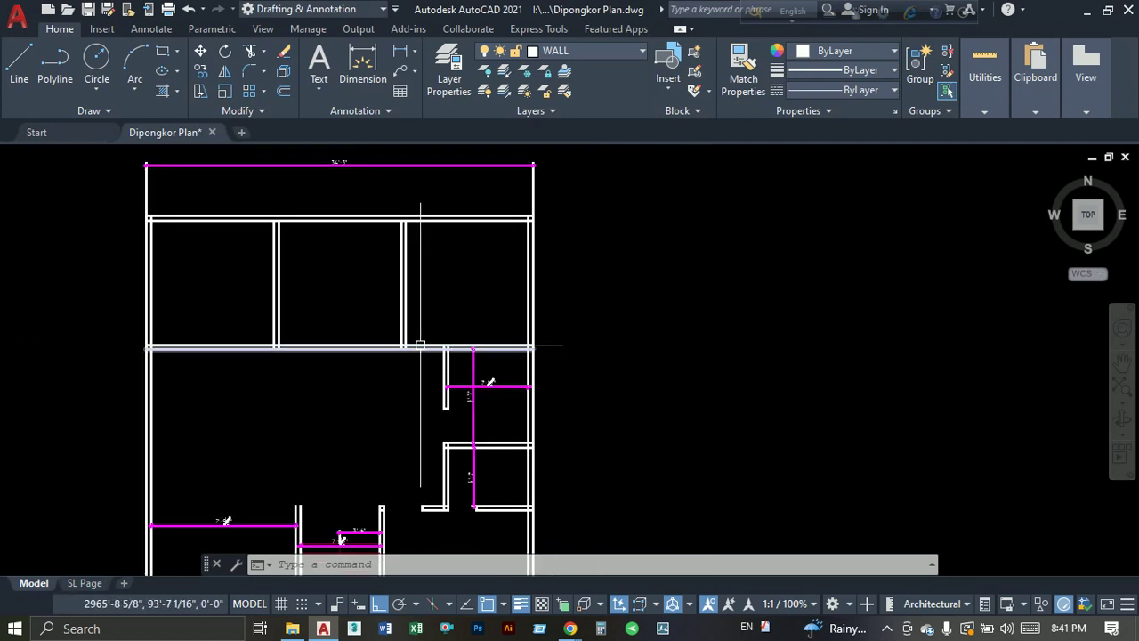
scroll(431, 340, up, 4)
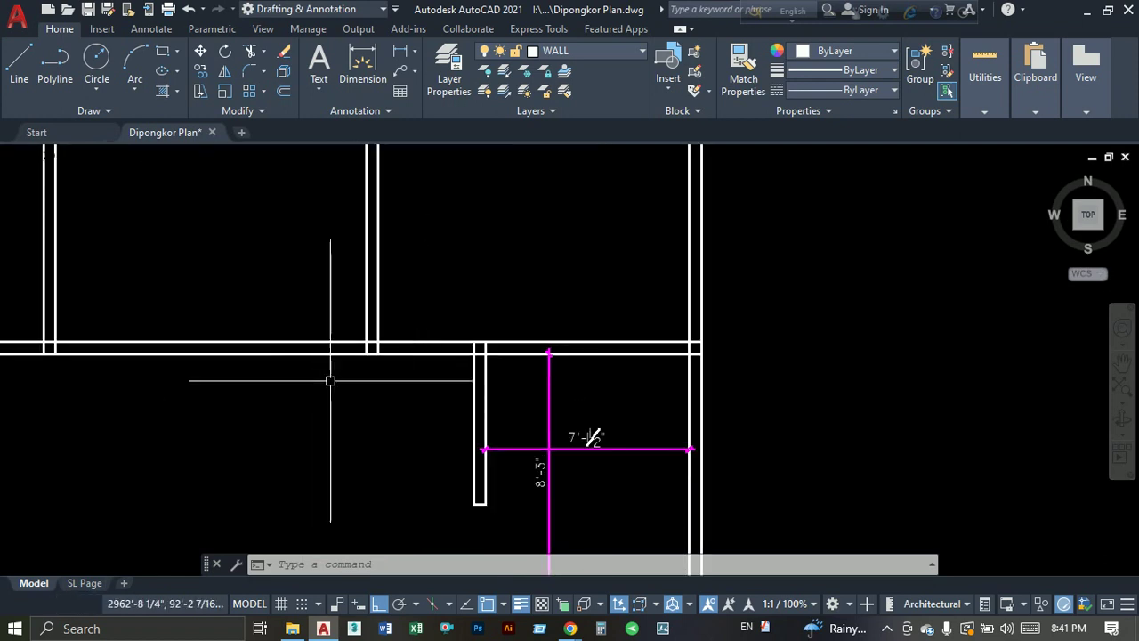
middle_drag(272, 356, 516, 326)
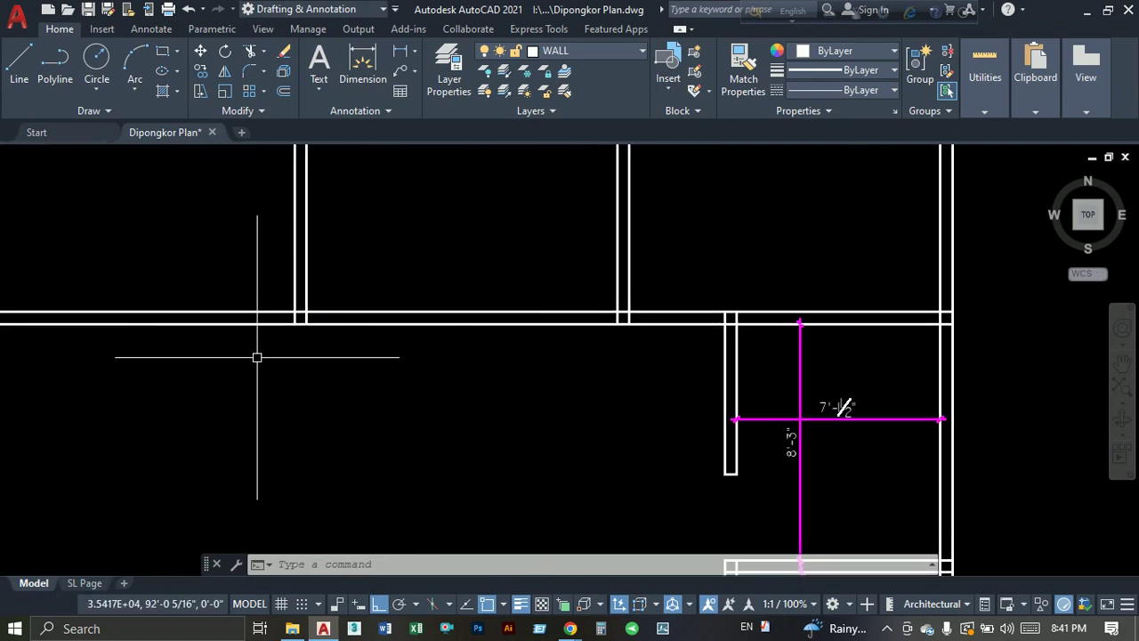
scroll(257, 357, down, 3)
middle_drag(418, 374, 392, 390)
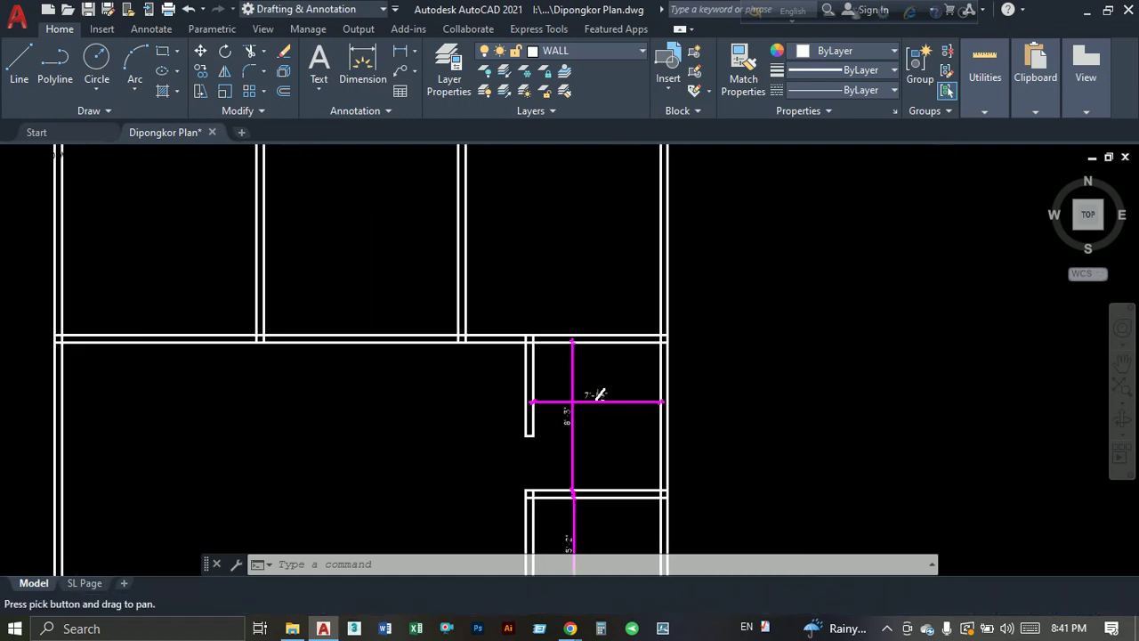
Offset a wall line parallel at a distance of 40.
text(o)
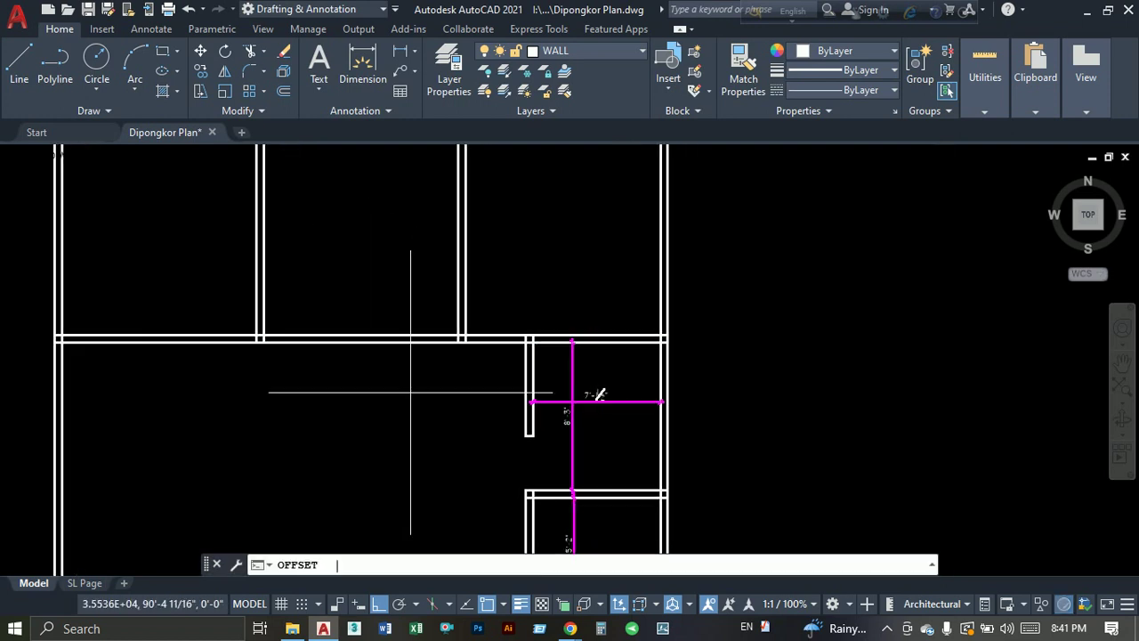
key(Return)
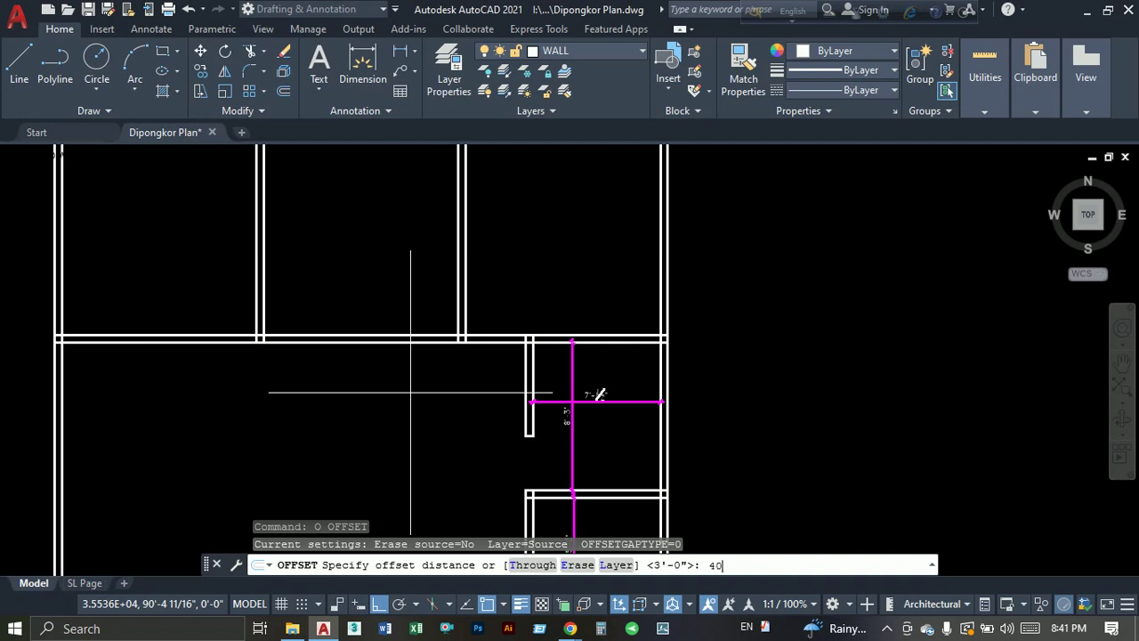
key(Return)
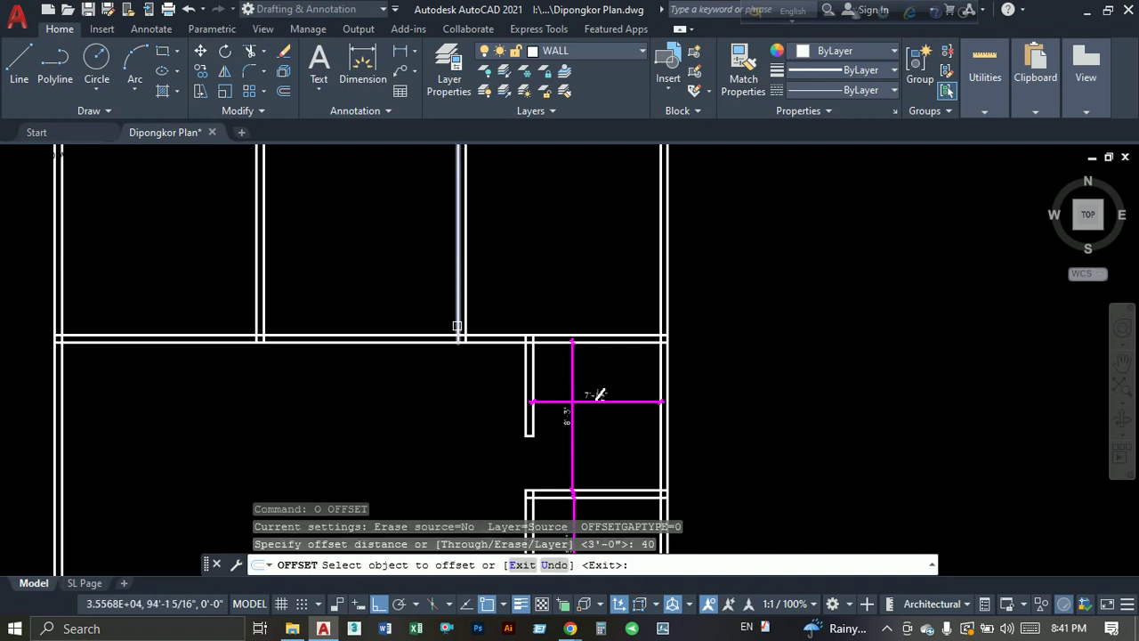
click(458, 326)
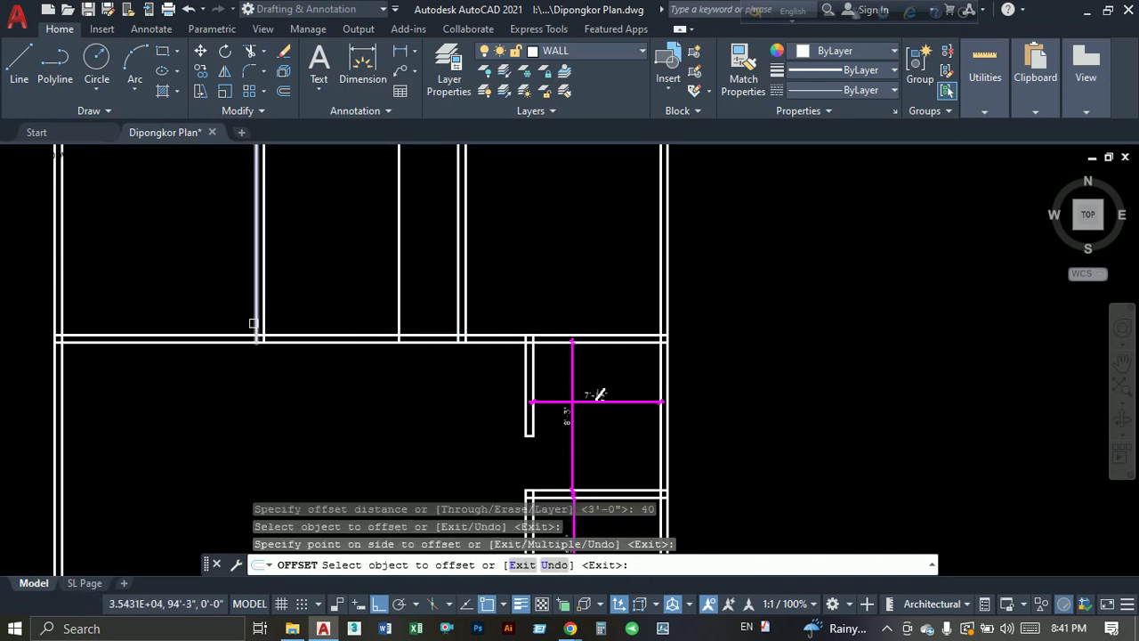
key(Escape)
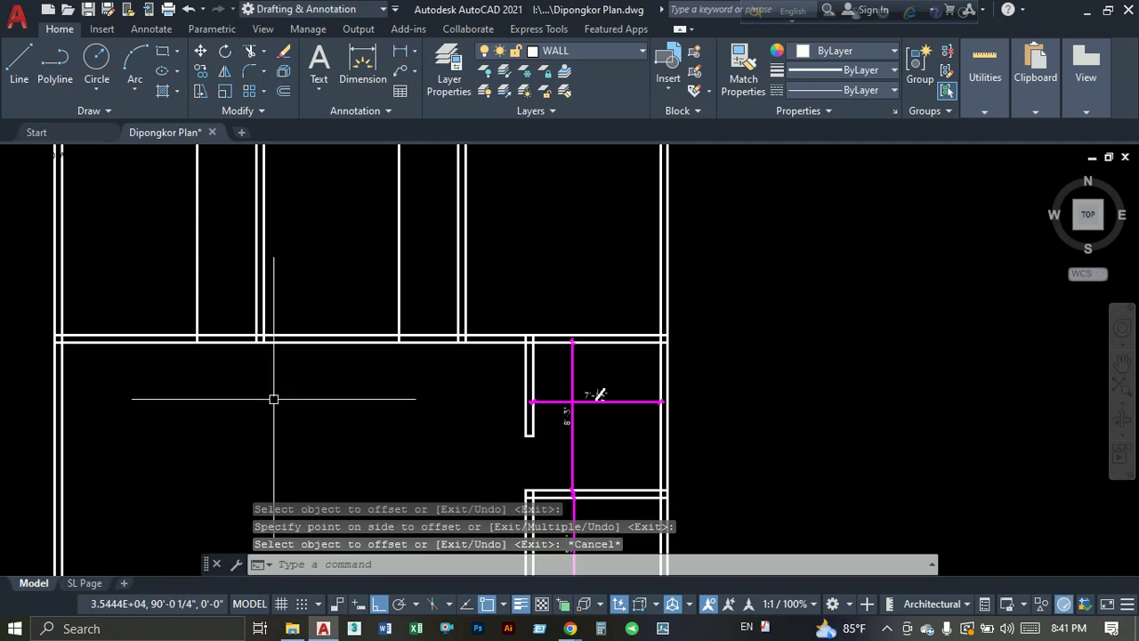
Trim the double wall lines across the doorway with a crossing window.
text(z)
key(Return)
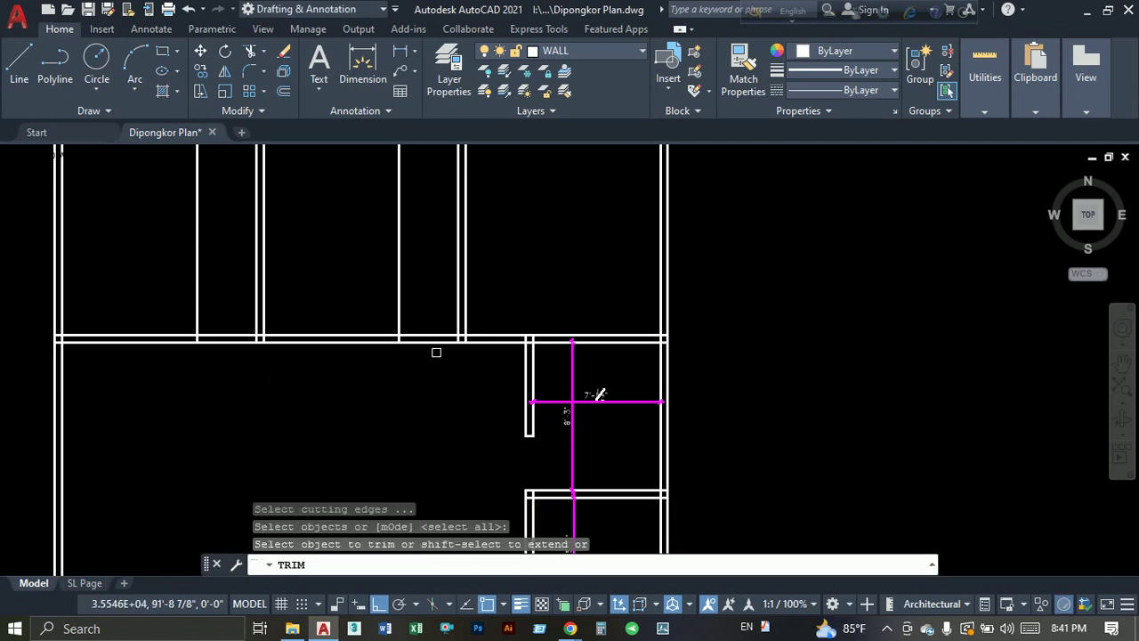
click(456, 355)
click(427, 307)
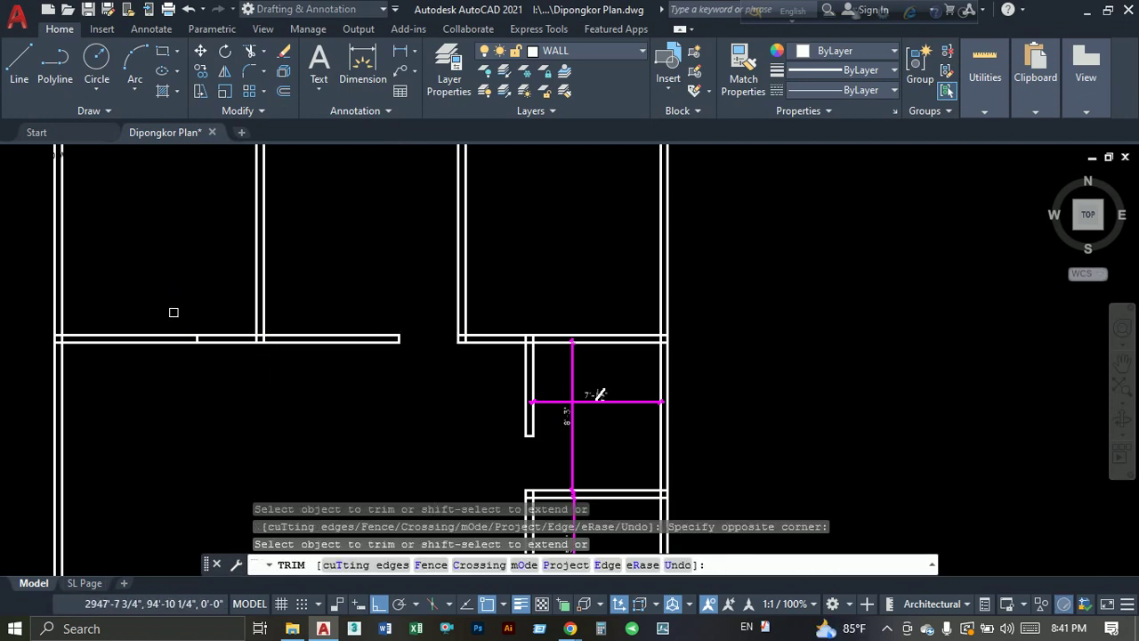
key(Escape)
Trim the remaining wall line beside the small room to clean the opening.
scroll(275, 402, down, 5)
scroll(338, 343, up, 4)
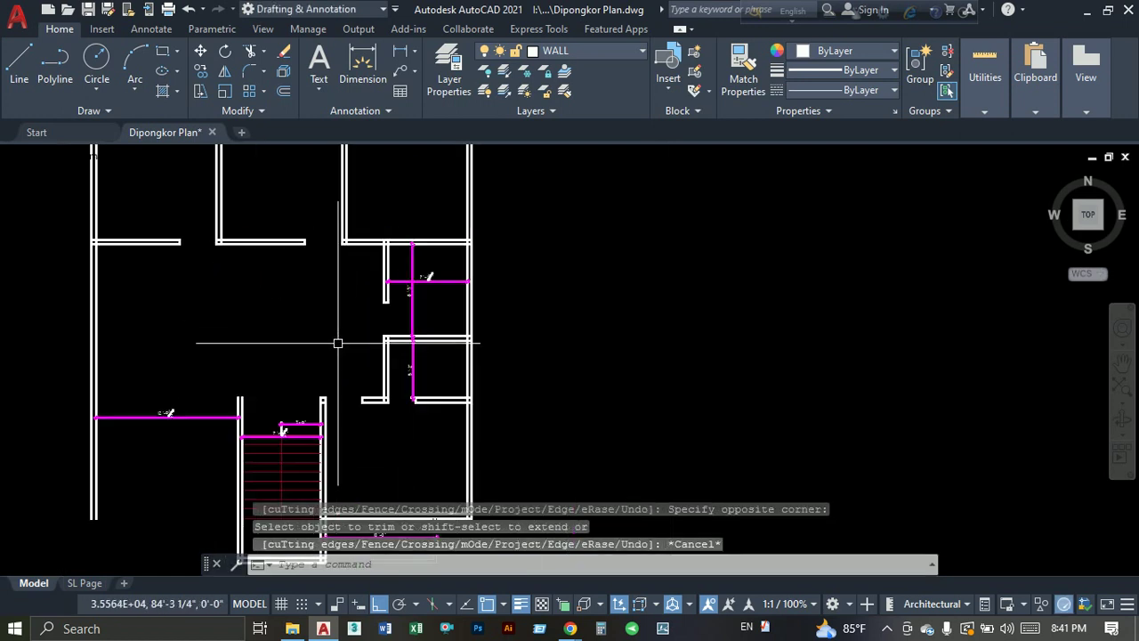
middle_drag(338, 343, 376, 312)
middle_drag(305, 308, 215, 373)
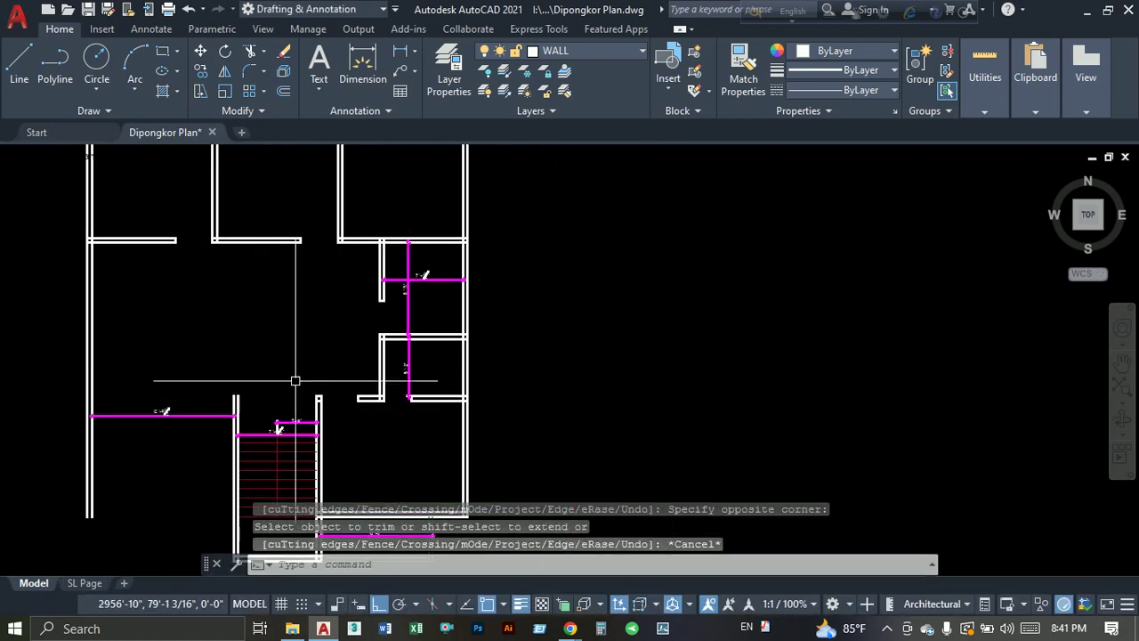
scroll(267, 374, up, 5)
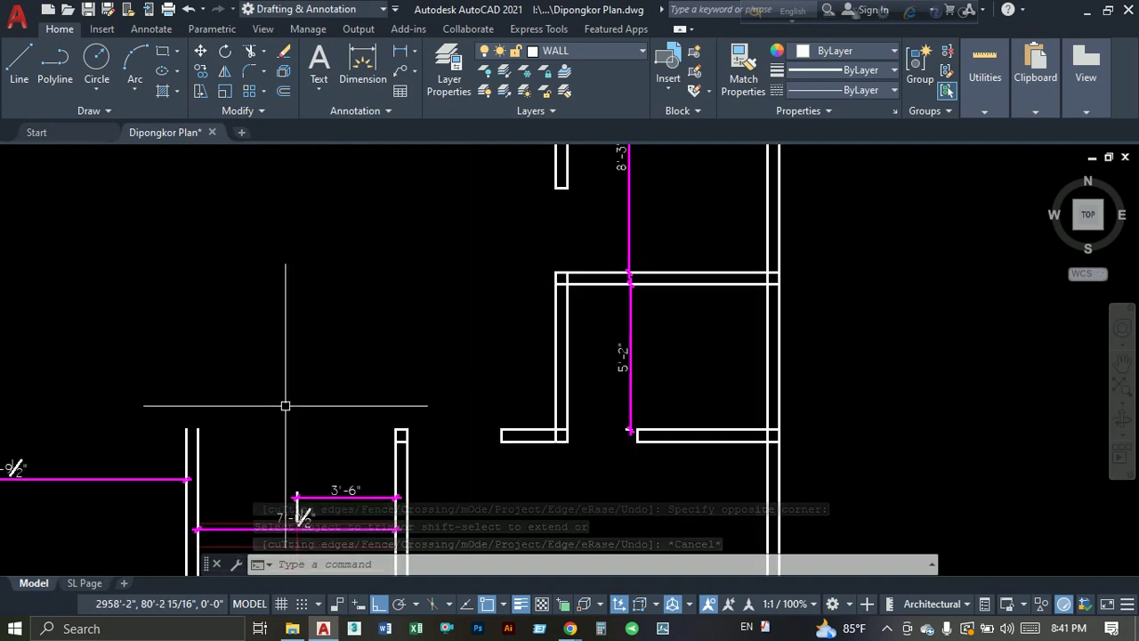
scroll(297, 419, down, 3)
middle_drag(315, 453, 323, 525)
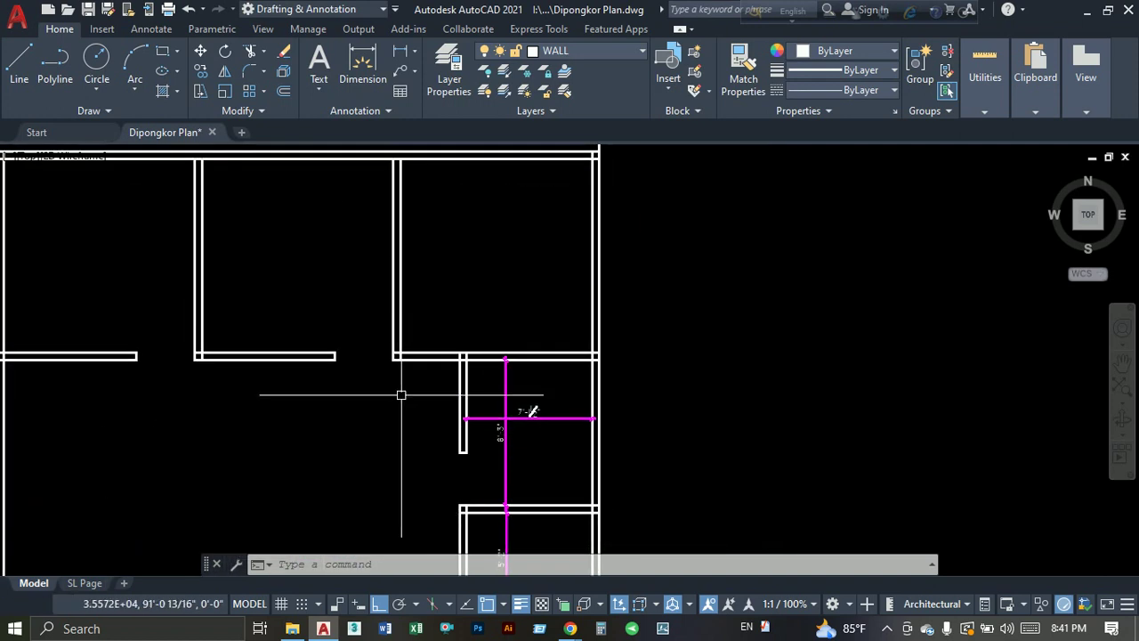
text(t)
key(Return)
click(531, 412)
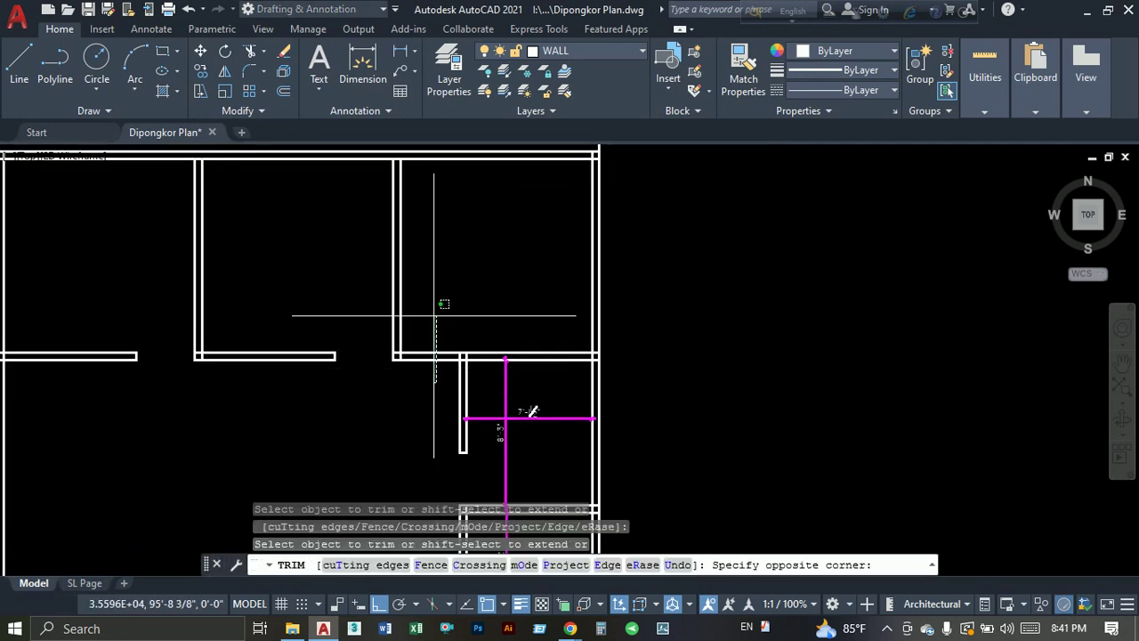
key(Escape)
Bring the stair area and its dimensions into view.
scroll(437, 323, down, 5)
scroll(435, 265, up, 5)
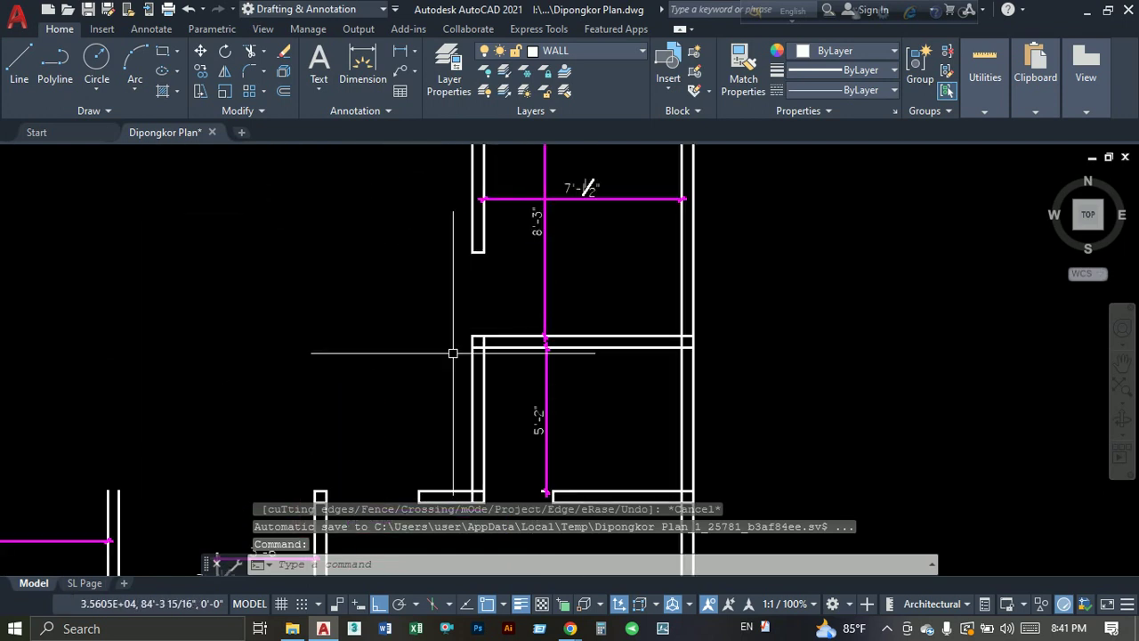
scroll(403, 283, down, 3)
middle_drag(374, 254, 347, 348)
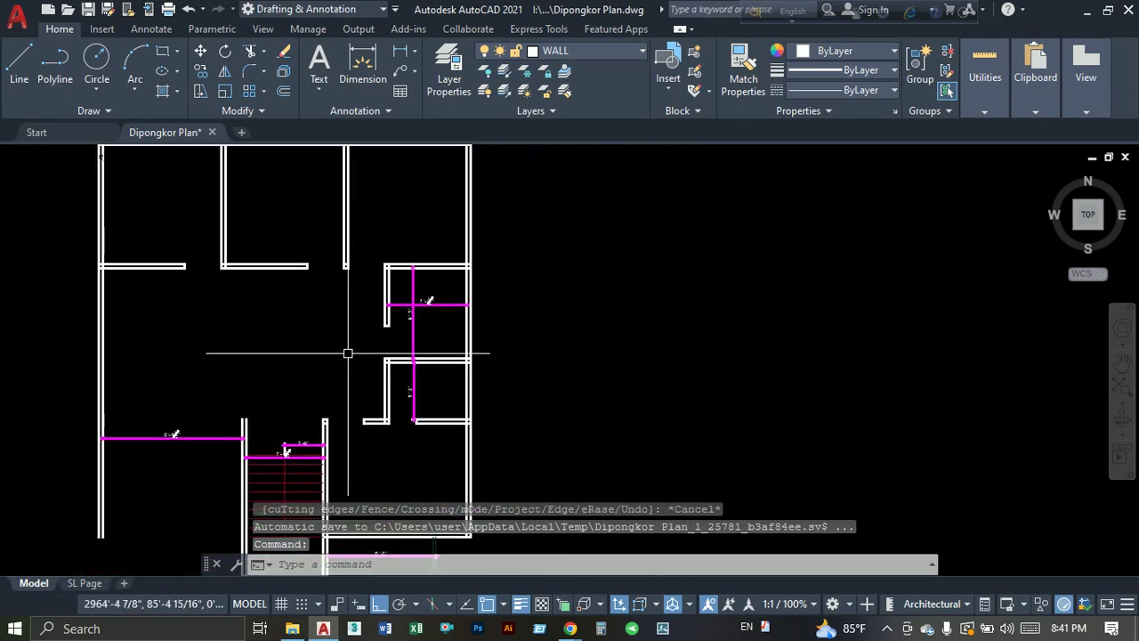
middle_drag(372, 408, 369, 316)
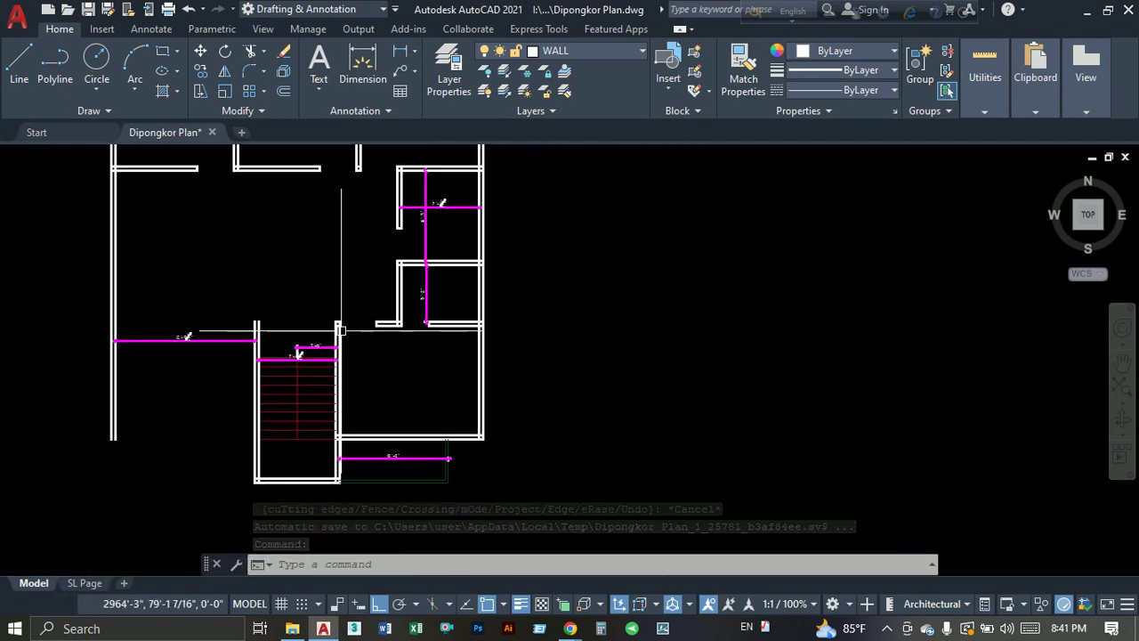
scroll(307, 361, up, 4)
Erase the two magenta dimension lines at the stair.
click(312, 361)
click(309, 356)
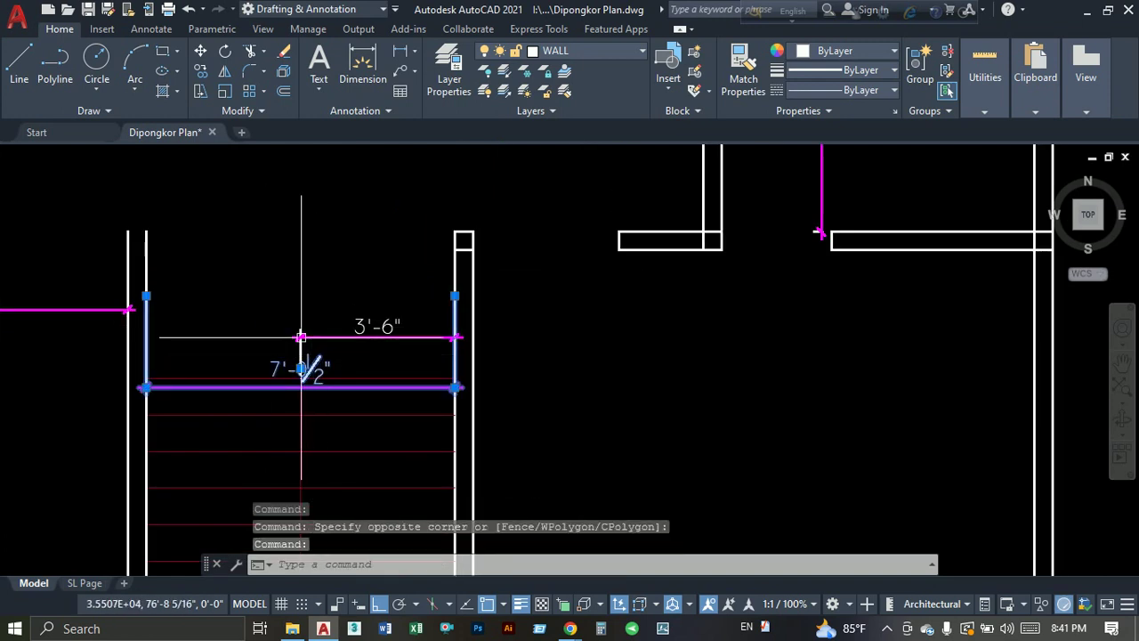
click(279, 318)
click(330, 338)
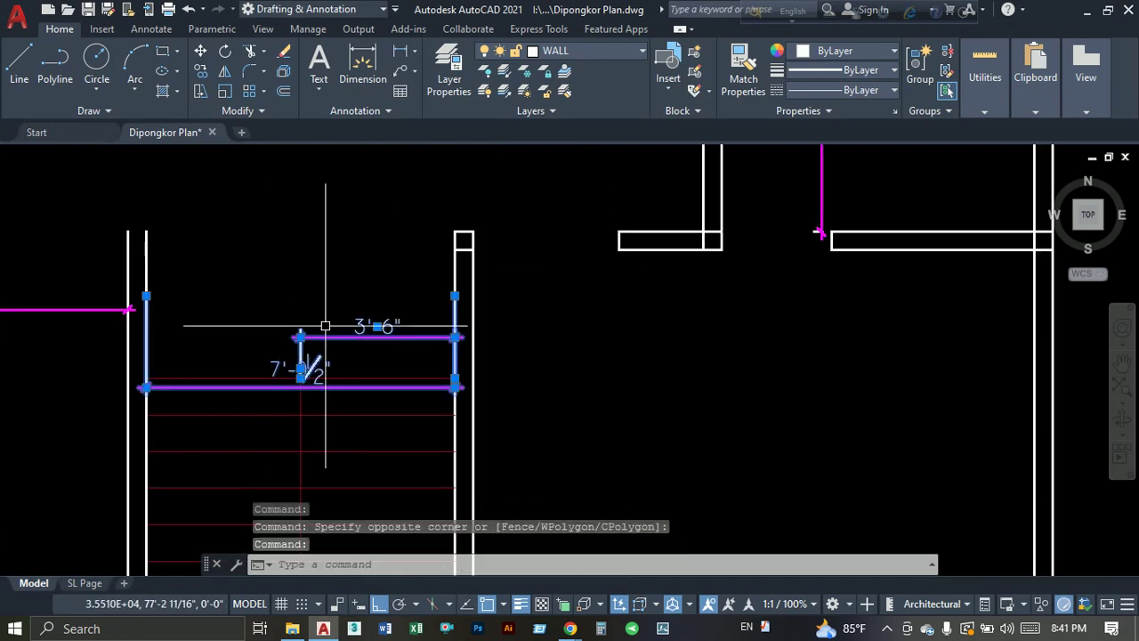
text(e)
key(Return)
scroll(326, 326, down, 2)
Erase the magenta dimension lines at the left room and the bottom of the plan.
click(152, 288)
click(111, 347)
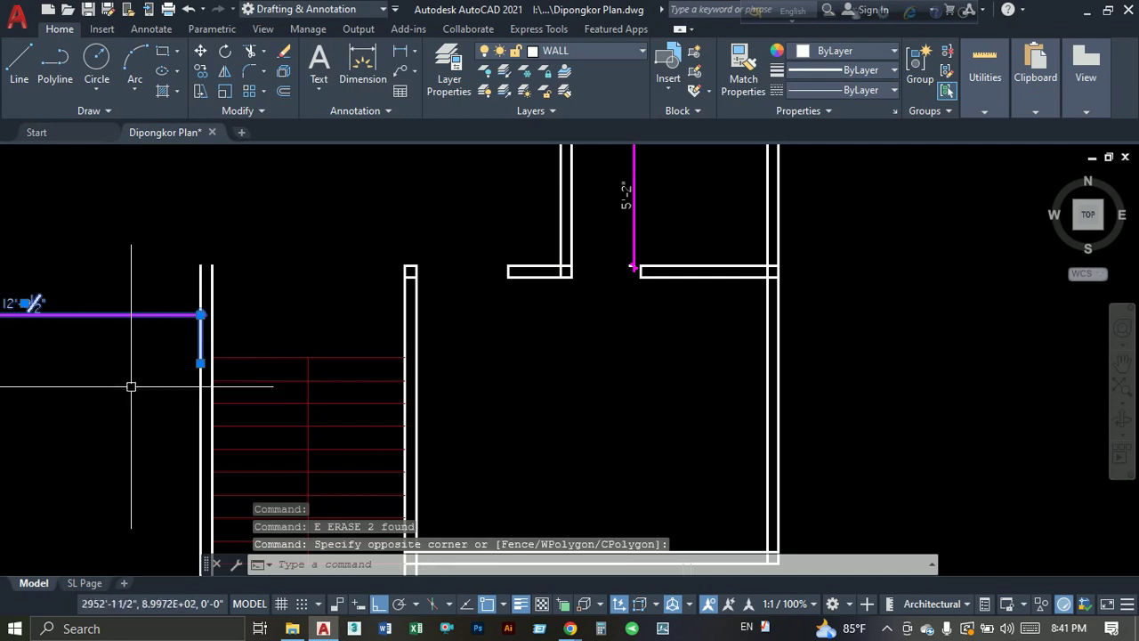
text(e)
key(Return)
mouse_move(308, 402)
middle_down()
mouse_move(347, 279)
mouse_move(365, 342)
mouse_move(263, 377)
middle_up()
click(458, 432)
click(330, 451)
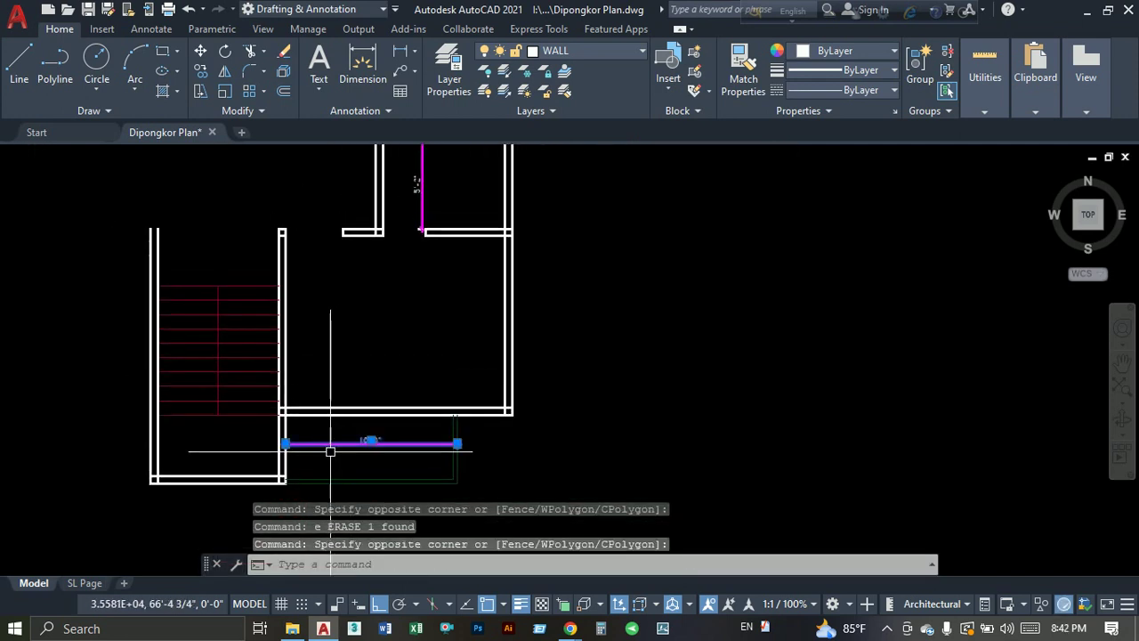
text(e)
key(Return)
Show the Start page with its recent drawings list.
scroll(324, 333, down, 2)
middle_drag(324, 333, 369, 415)
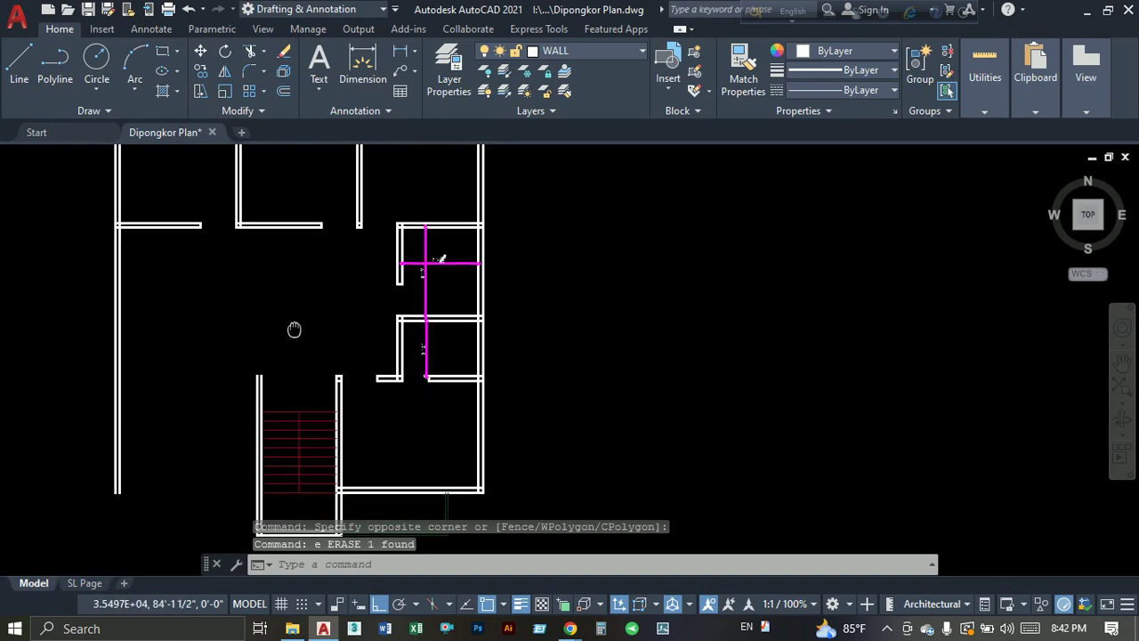
mouse_move(294, 330)
middle_down()
mouse_move(330, 387)
mouse_move(339, 371)
mouse_move(346, 415)
mouse_move(346, 391)
middle_up()
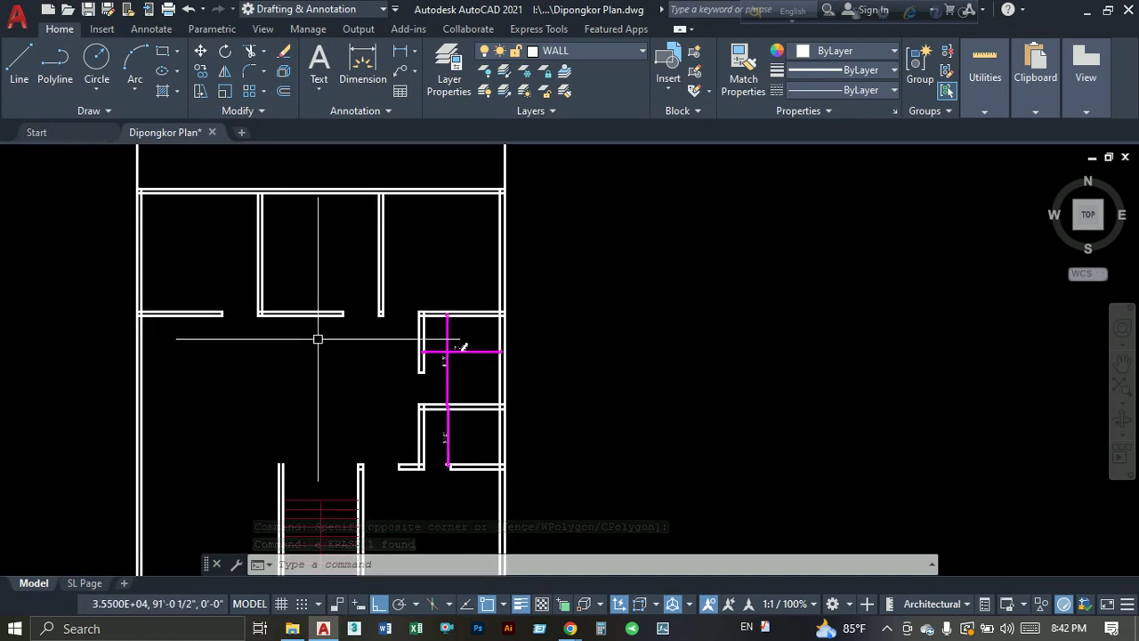
click(79, 136)
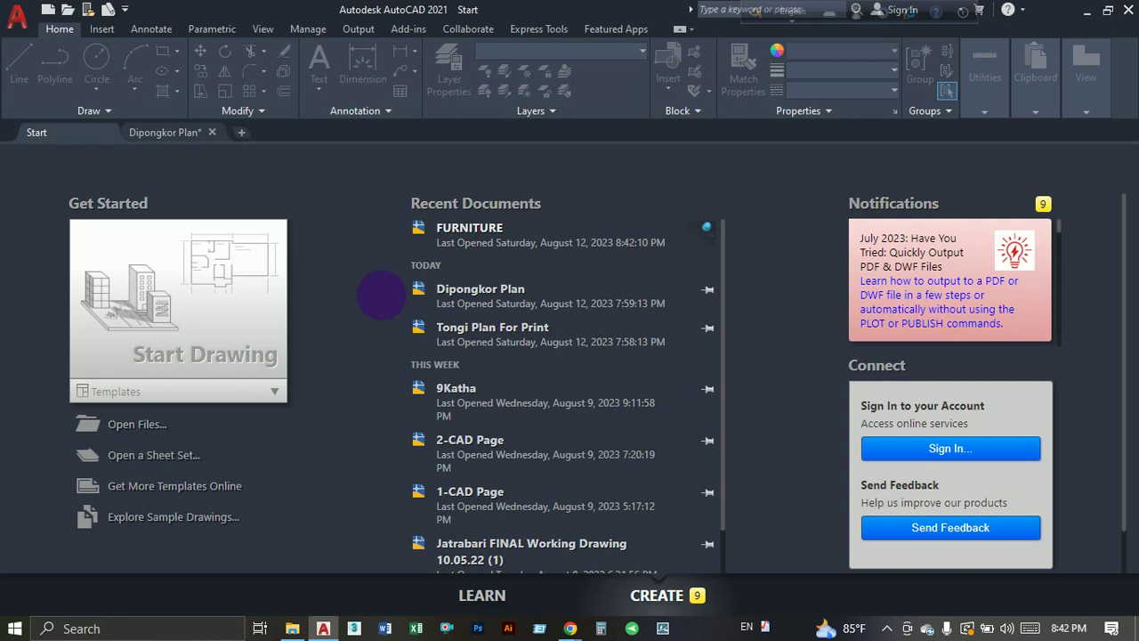
Open FURNITURE.dwg from the Recent Documents list and view its symbols.
click(387, 298)
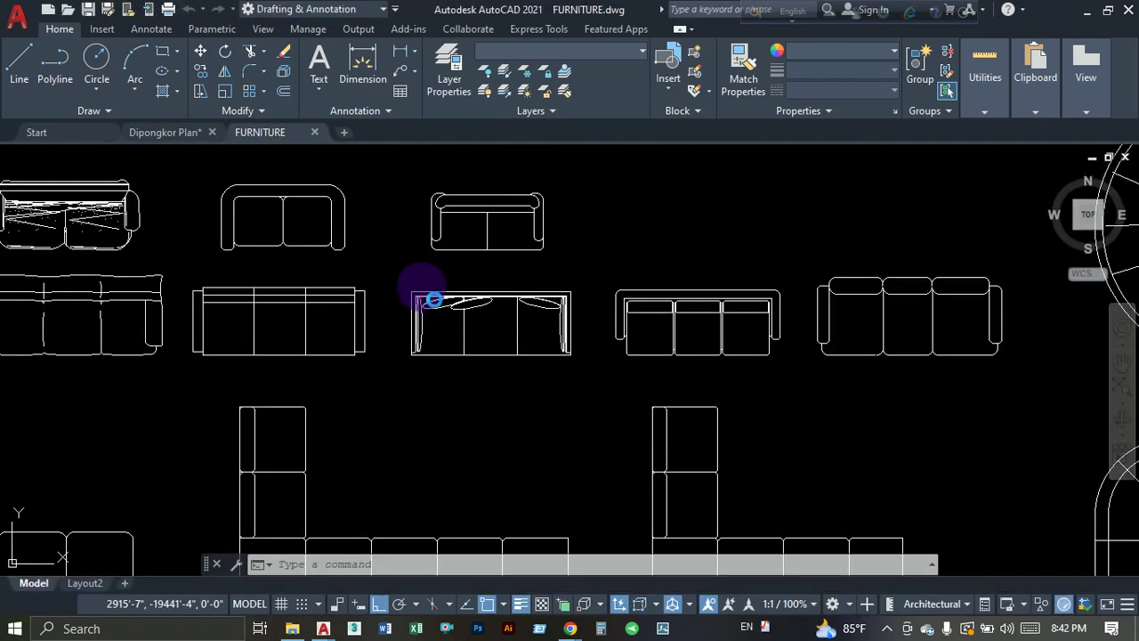
scroll(421, 287, down, 3)
scroll(421, 286, down, 3)
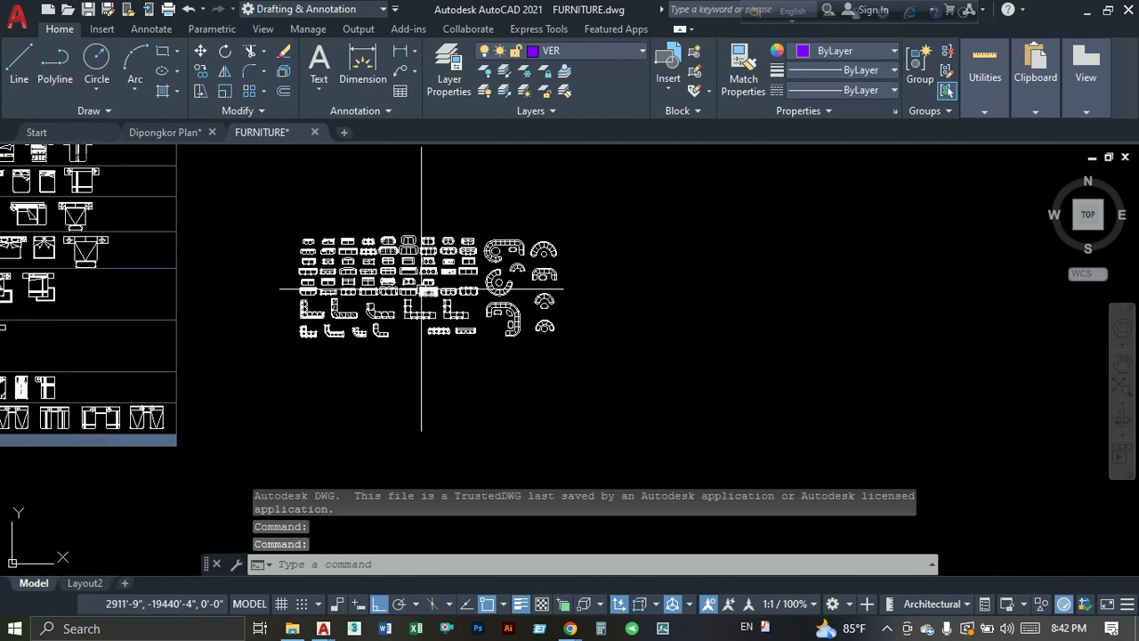
scroll(469, 299, down, 5)
Select the three door blocks in the FURNITURE drawing.
middle_drag(94, 302, 582, 302)
scroll(356, 300, up, 5)
scroll(228, 249, up, 3)
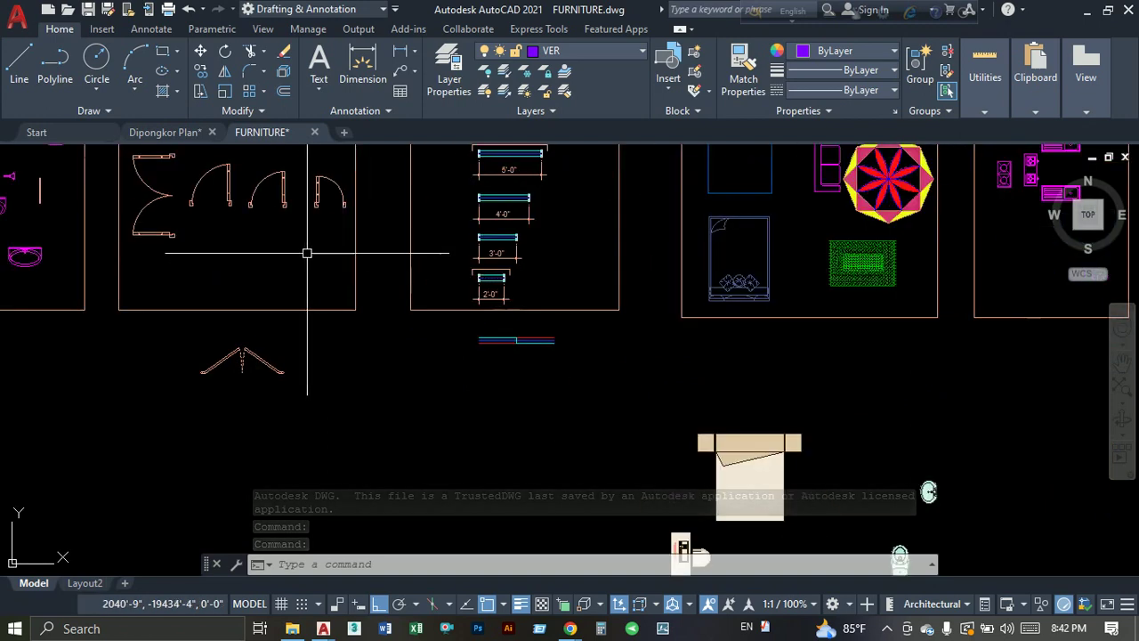
scroll(362, 399, up, 2)
scroll(382, 286, up, 1)
click(415, 254)
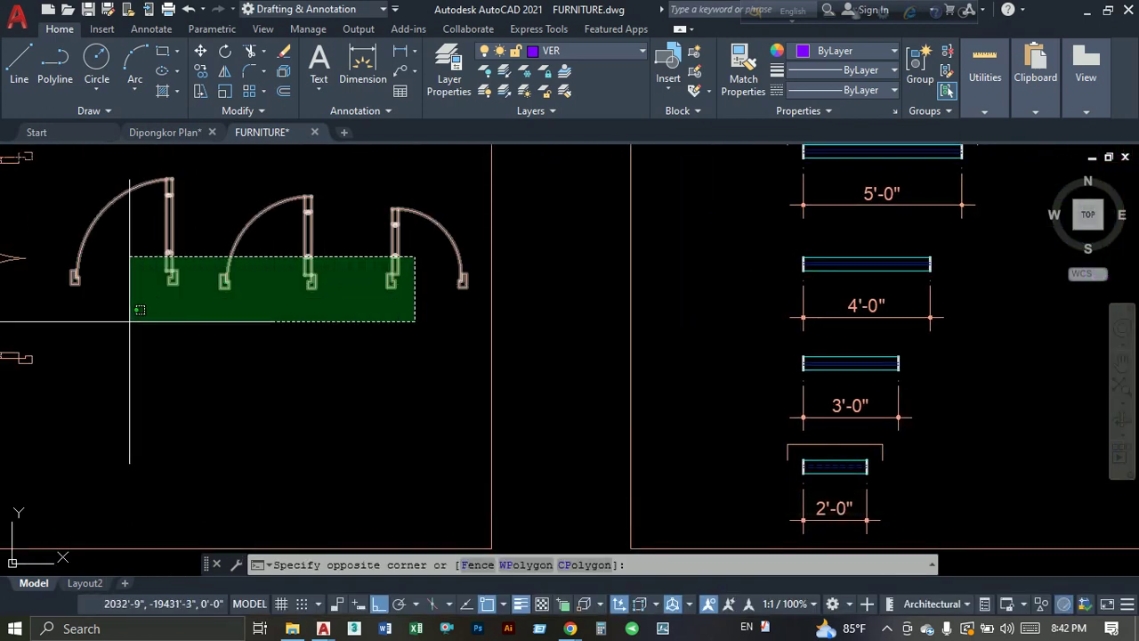
click(132, 325)
Add the 2'-0" and 5'-0" window blocks to the selection.
scroll(333, 377, down, 5)
middle_drag(333, 376, 333, 249)
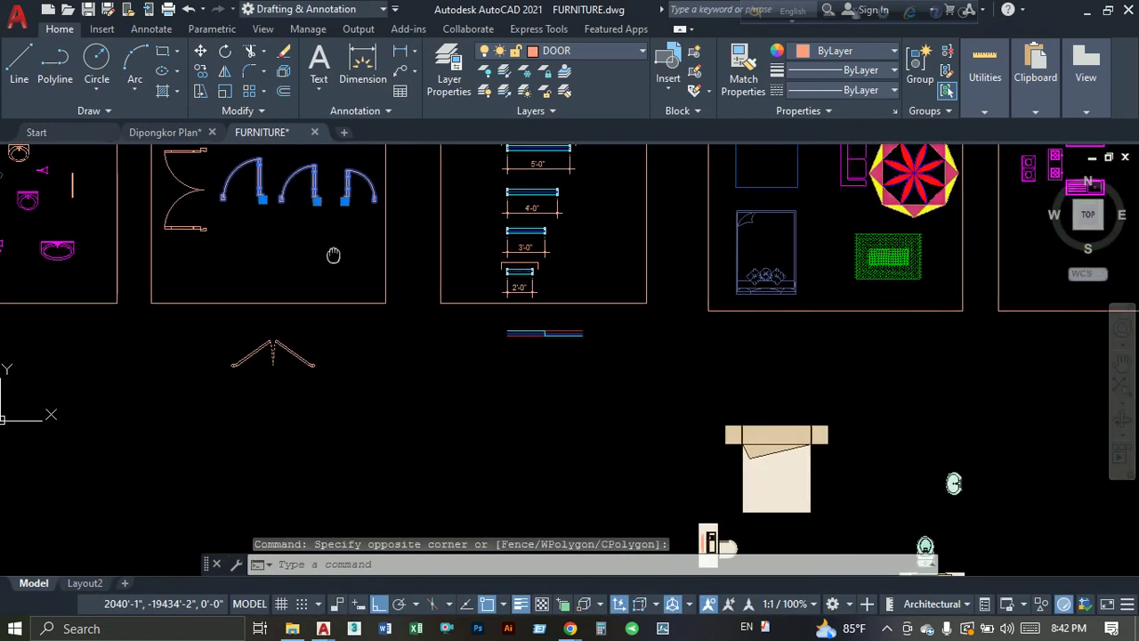
scroll(525, 294, up, 4)
click(441, 321)
click(738, 391)
scroll(745, 394, down, 4)
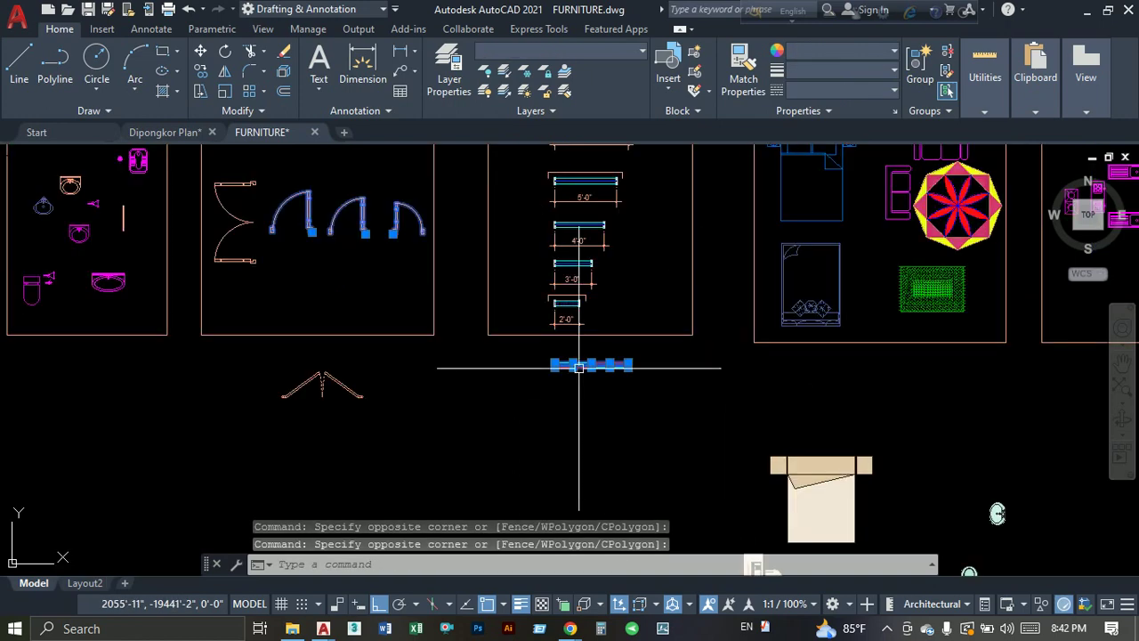
middle_drag(535, 195, 510, 307)
scroll(510, 306, up, 3)
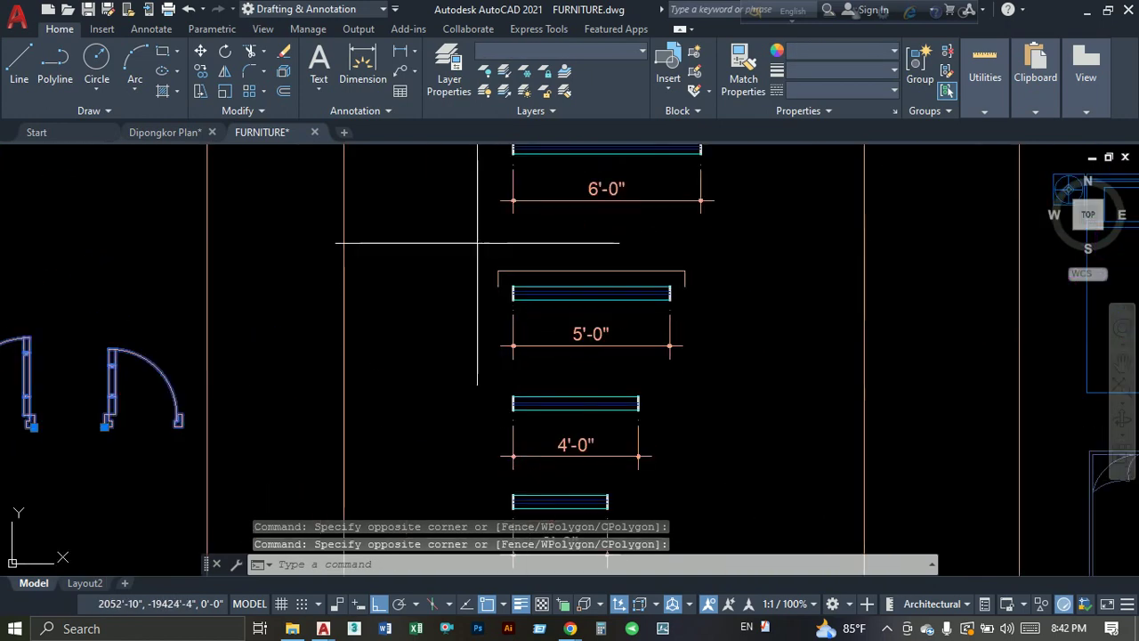
click(478, 241)
click(738, 305)
Add the 2'-0" window frame and copy all selected doors and windows to the clipboard.
scroll(737, 306, down, 4)
scroll(552, 321, up, 4)
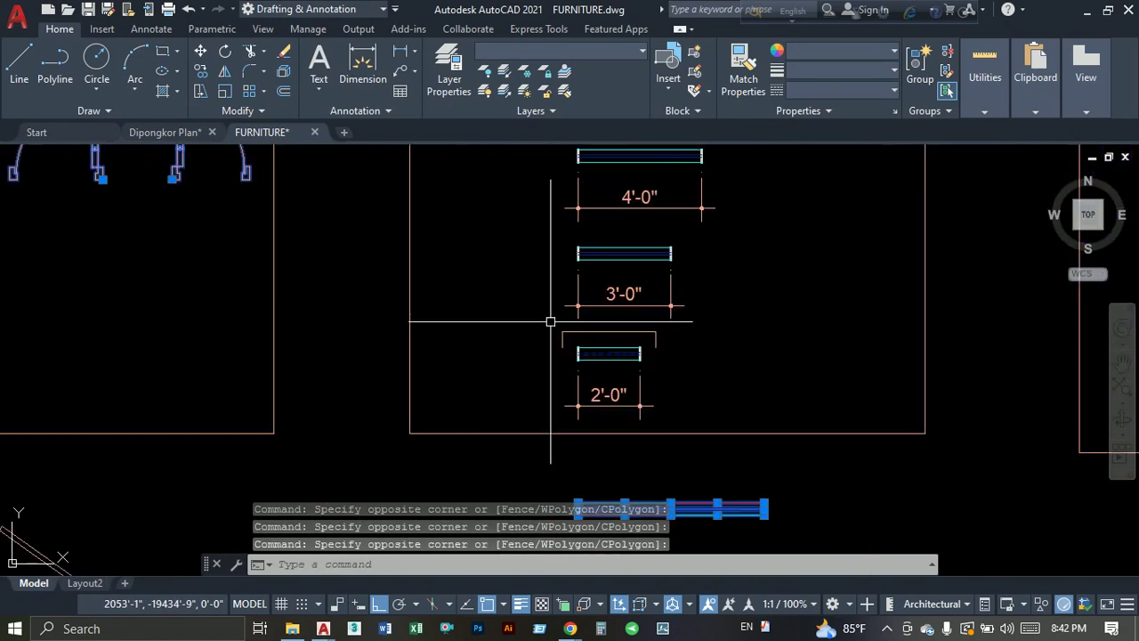
click(534, 310)
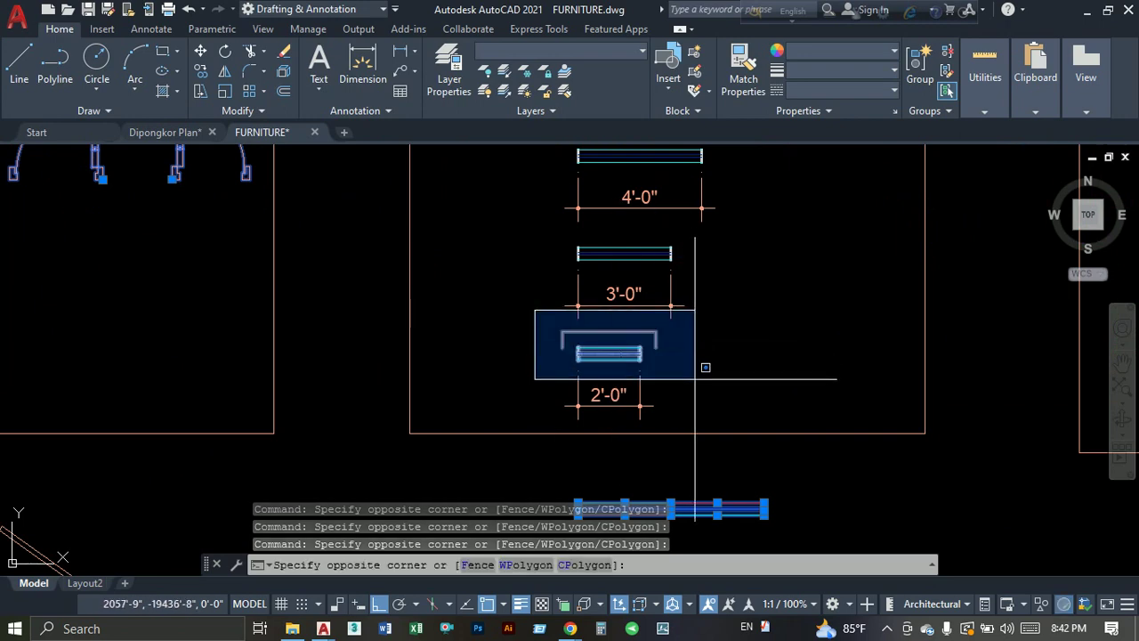
click(694, 379)
scroll(691, 378, down, 4)
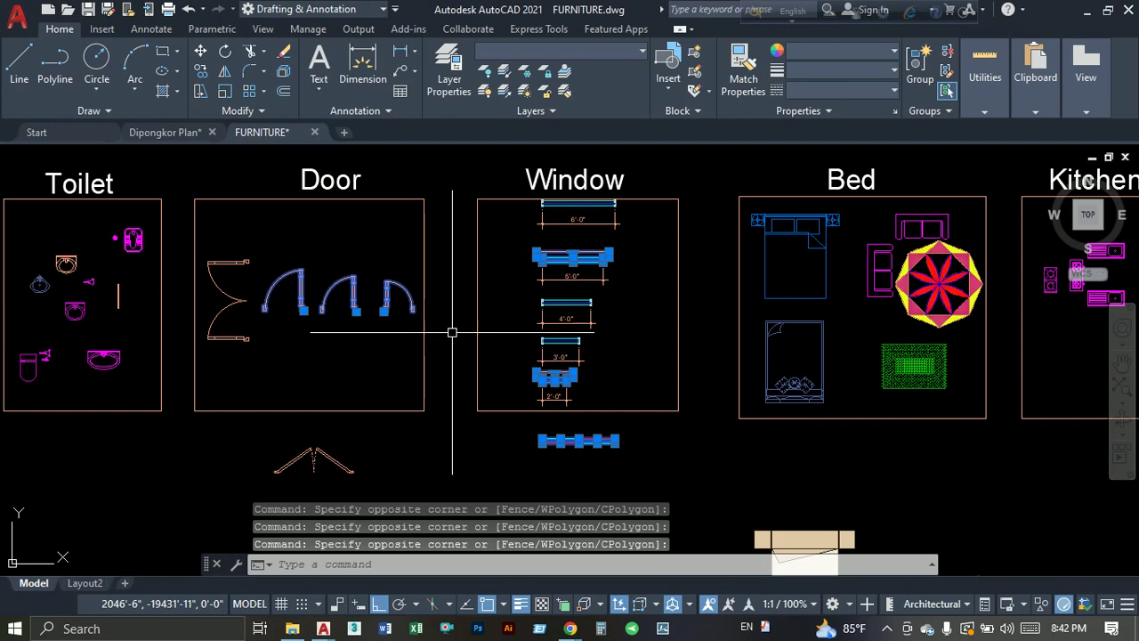
key(ctrl+c)
mouse_move(165, 132)
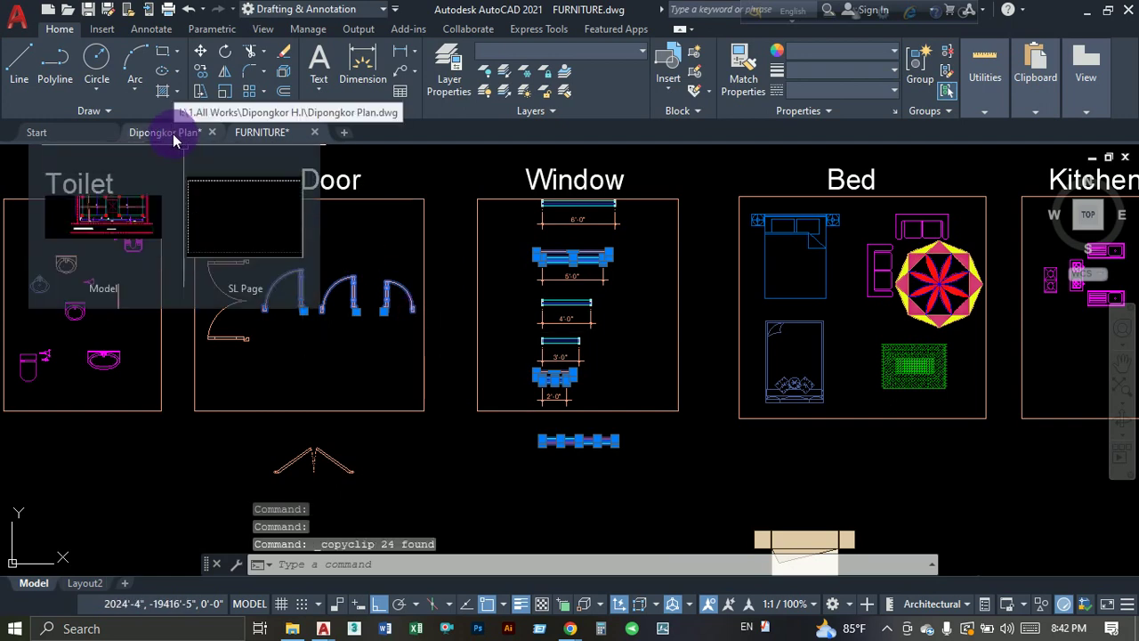
Recopy the doors and windows in FURNITURE and return to the Dipongkor Plan drawing.
click(174, 134)
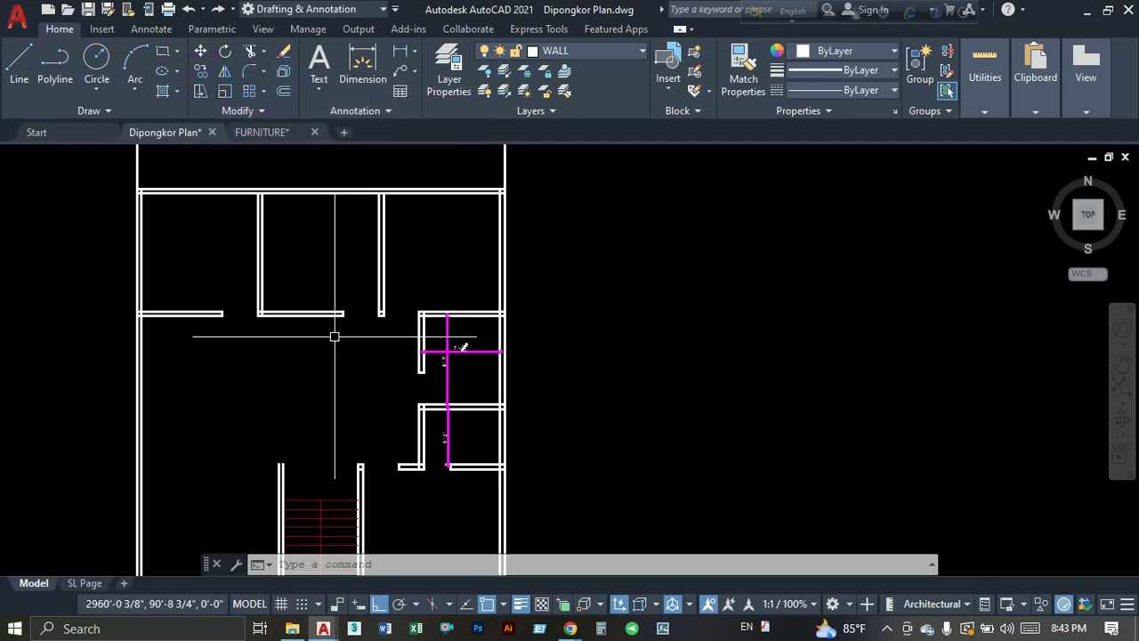
click(240, 145)
click(266, 136)
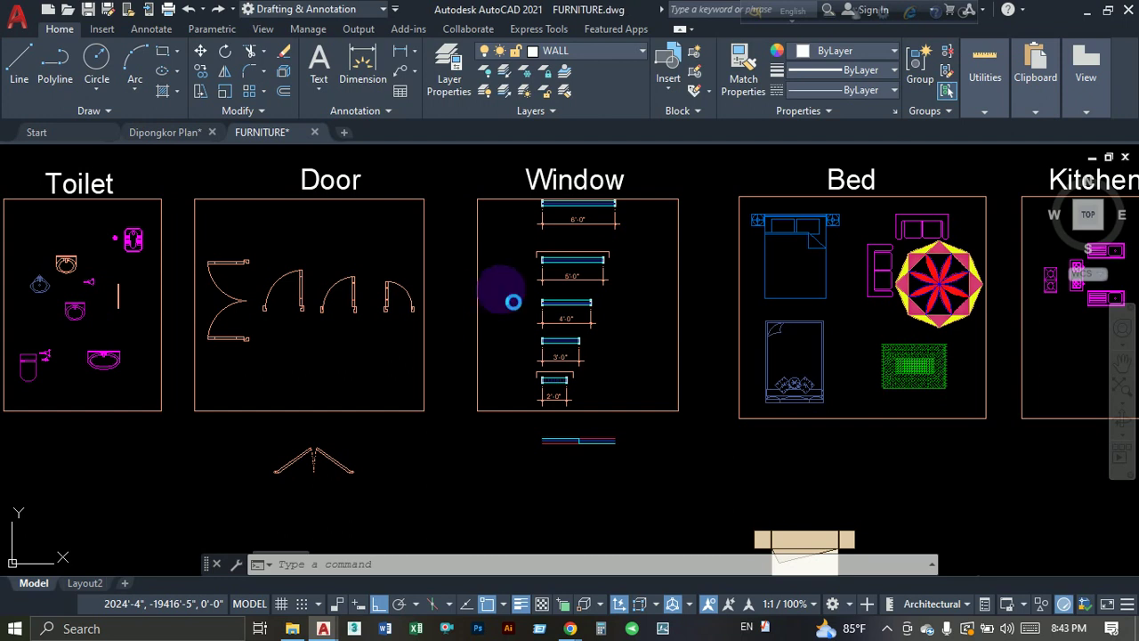
key(ctrl+c)
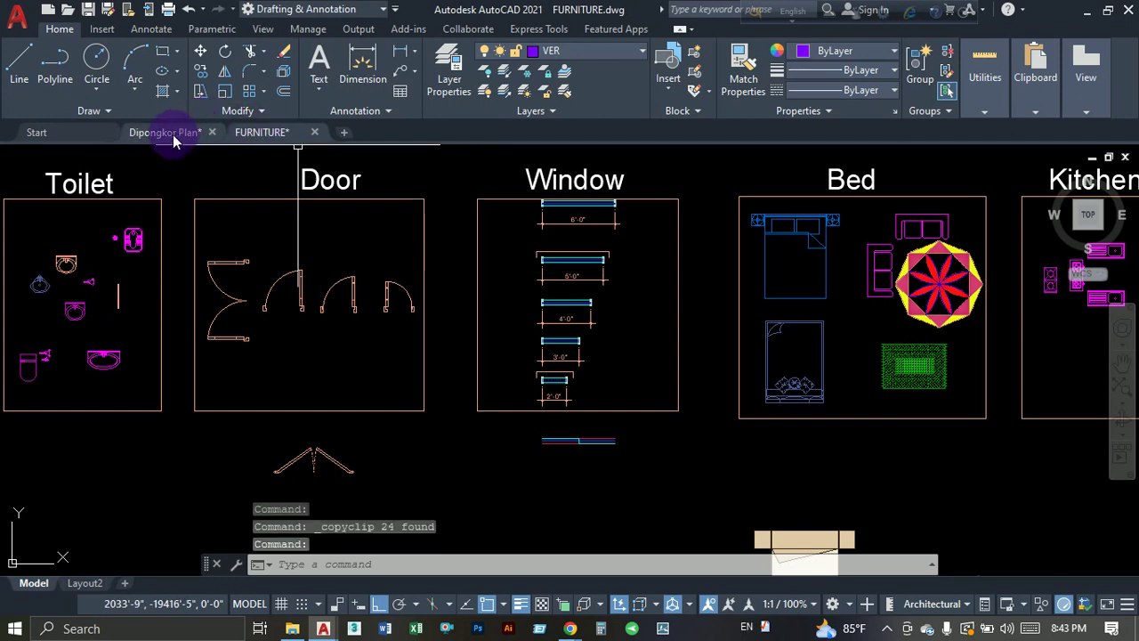
click(173, 135)
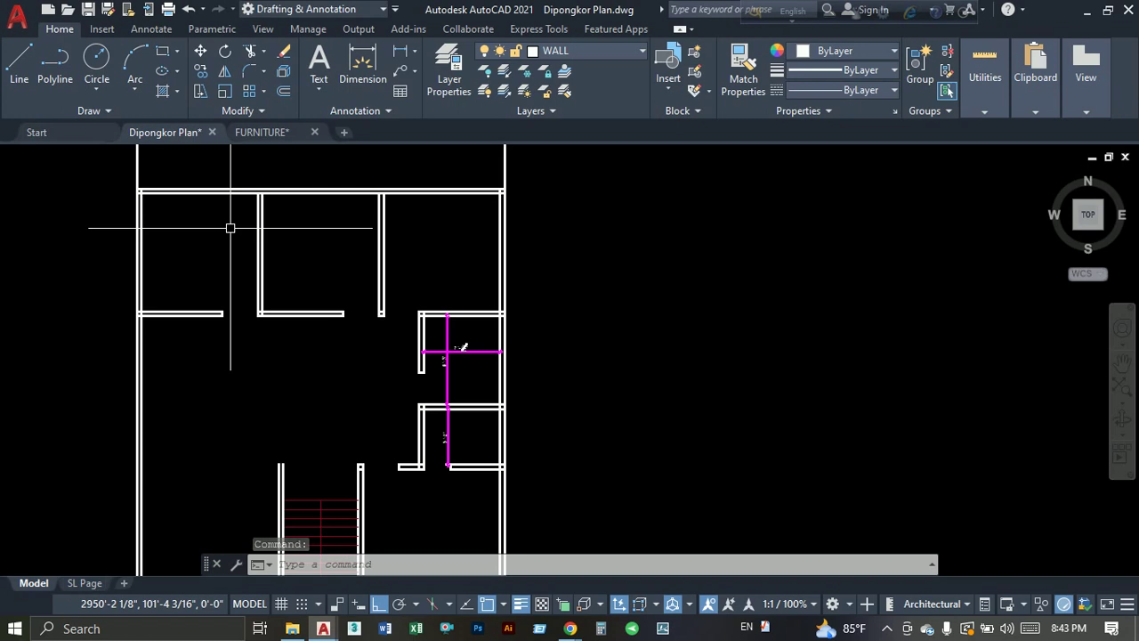
Paste the doors and windows just right of the floor plan, framing both in view.
key(ctrl+v)
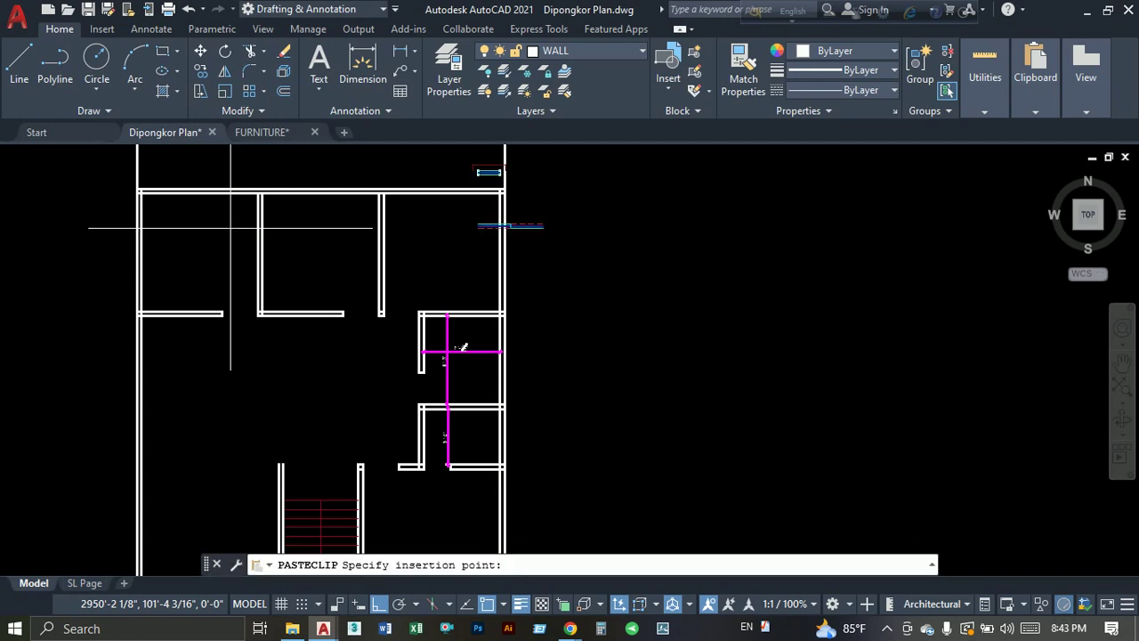
scroll(569, 360, down, 4)
click(588, 371)
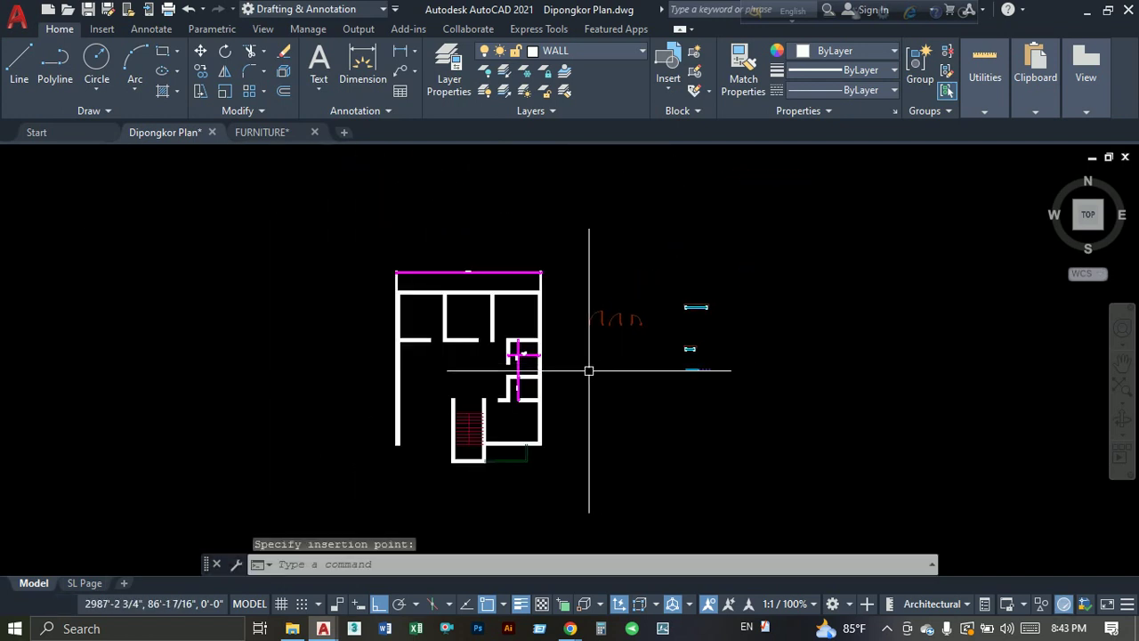
scroll(695, 339, up, 5)
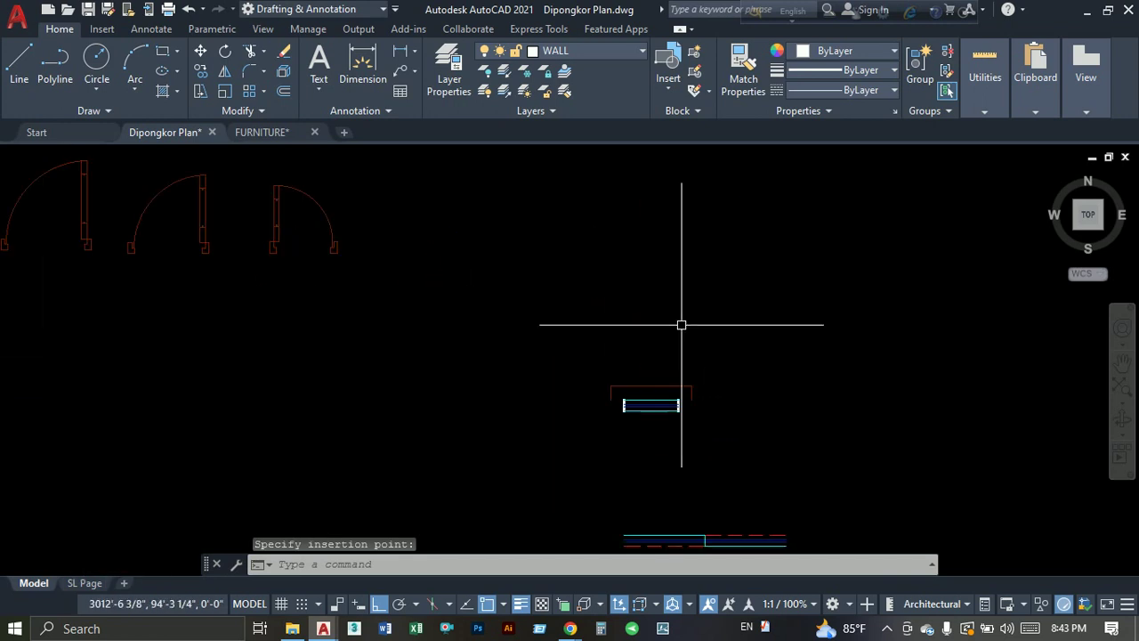
scroll(682, 324, down, 3)
scroll(618, 422, up, 4)
scroll(628, 439, down, 3)
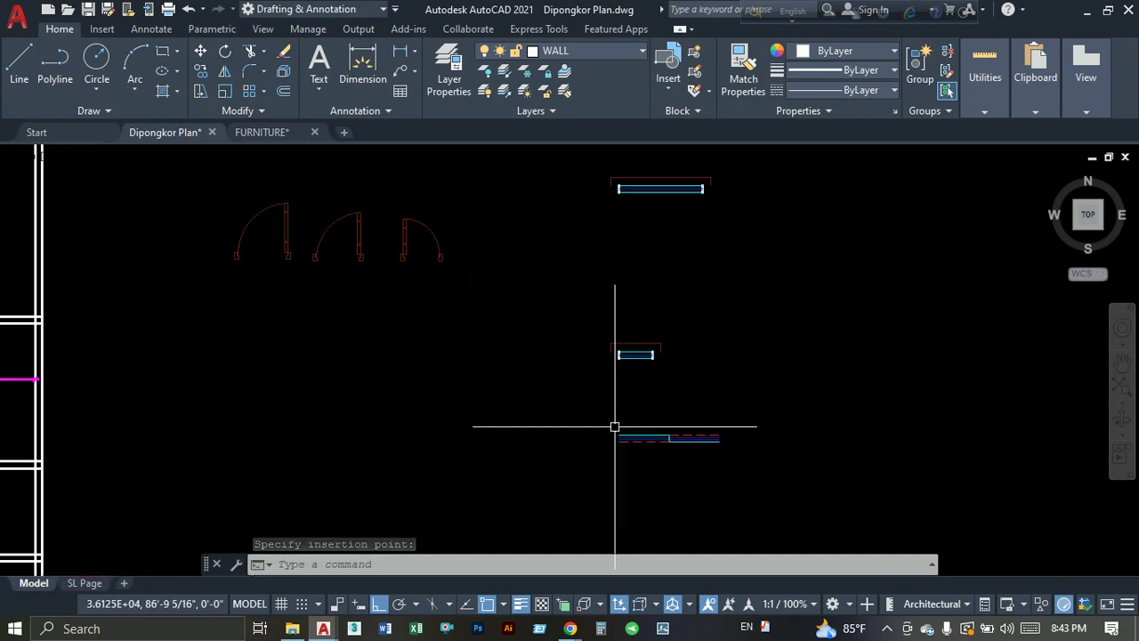
scroll(613, 425, down, 2)
middle_drag(588, 414, 742, 364)
scroll(715, 354, up, 1)
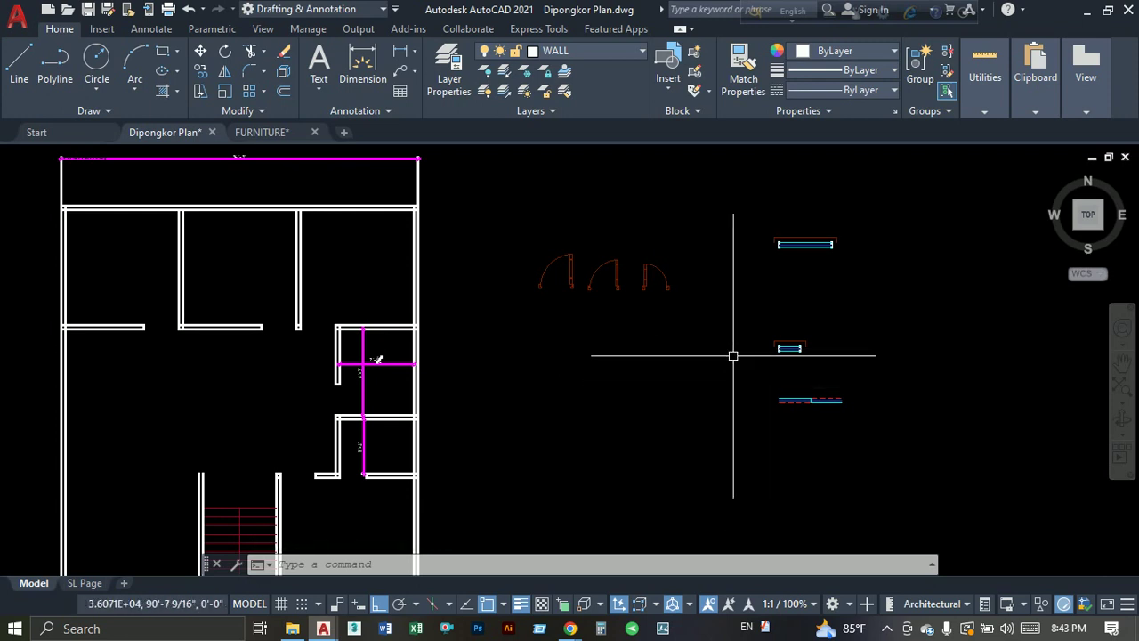
middle_drag(734, 356, 828, 347)
Move the first spare door into the first doorway of the wall below the upper rooms.
click(678, 248)
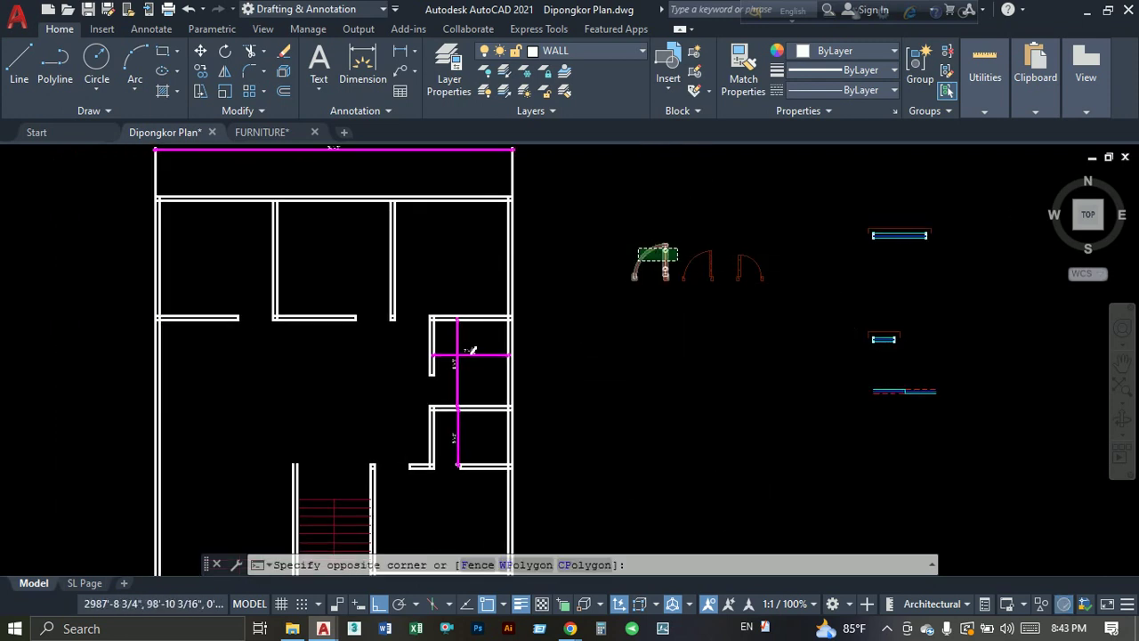
click(638, 260)
text(m)
key(Return)
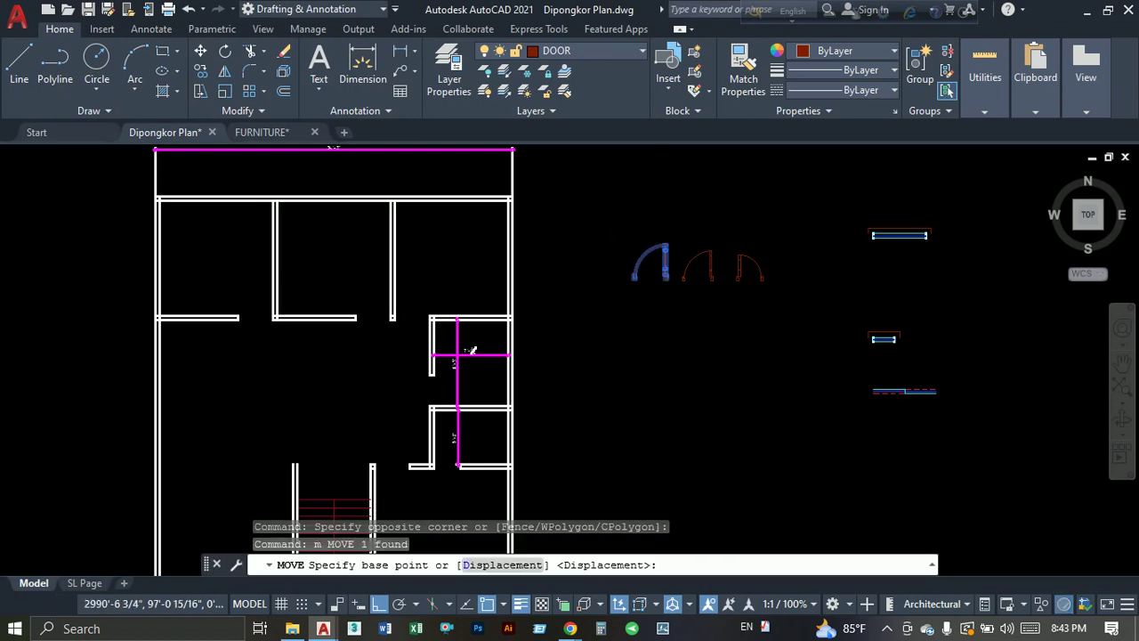
scroll(667, 275, up, 5)
click(663, 271)
scroll(623, 294, down, 5)
middle_drag(584, 310, 724, 330)
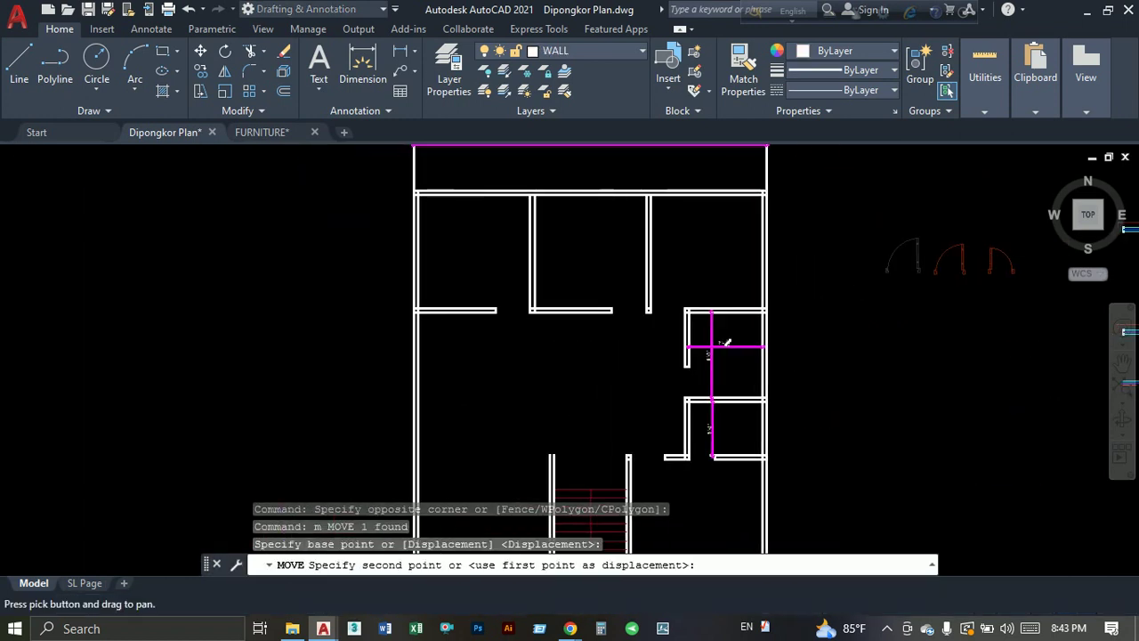
scroll(890, 356, up, 3)
scroll(575, 272, up, 3)
click(575, 272)
scroll(614, 302, down, 3)
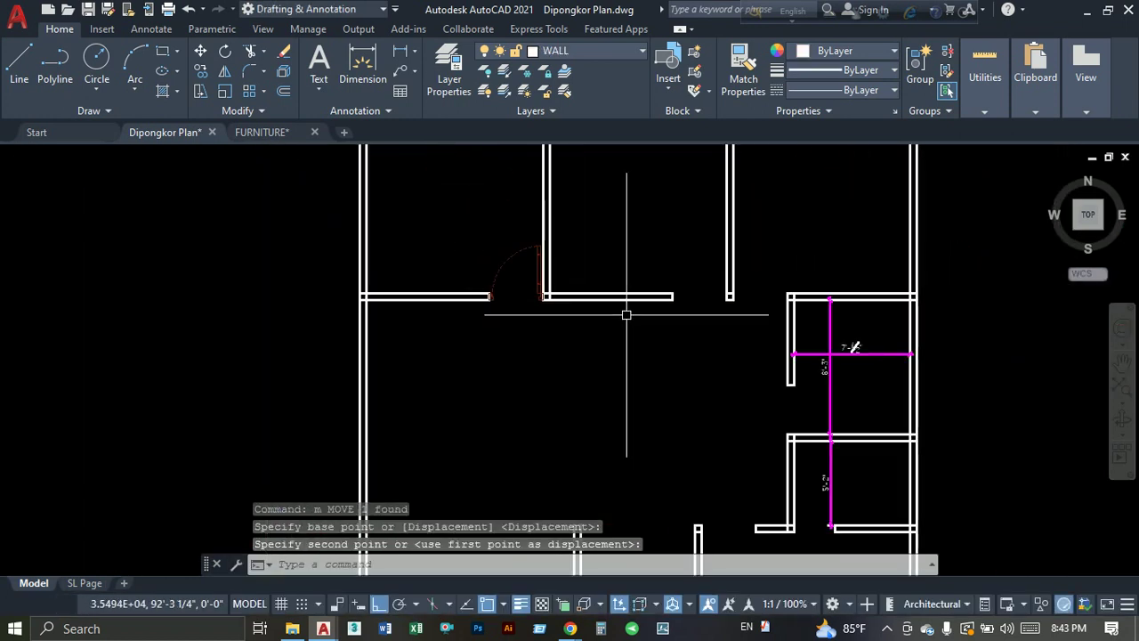
middle_drag(626, 312, 537, 316)
Copy the placed door into the next doorway opening.
click(434, 271)
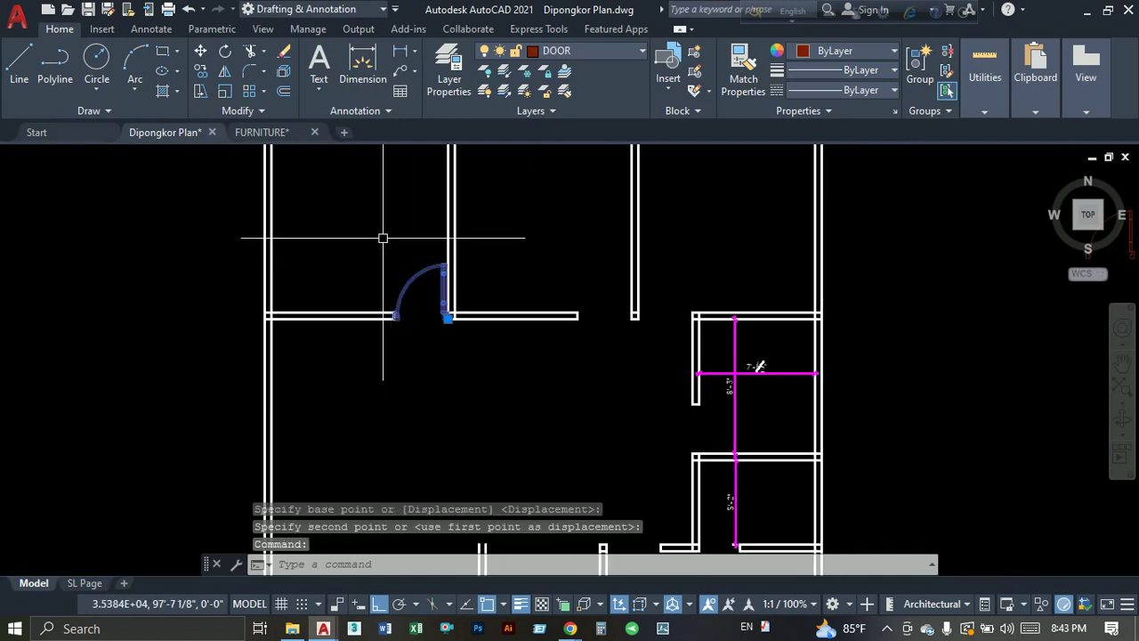
click(201, 75)
scroll(426, 305, up, 6)
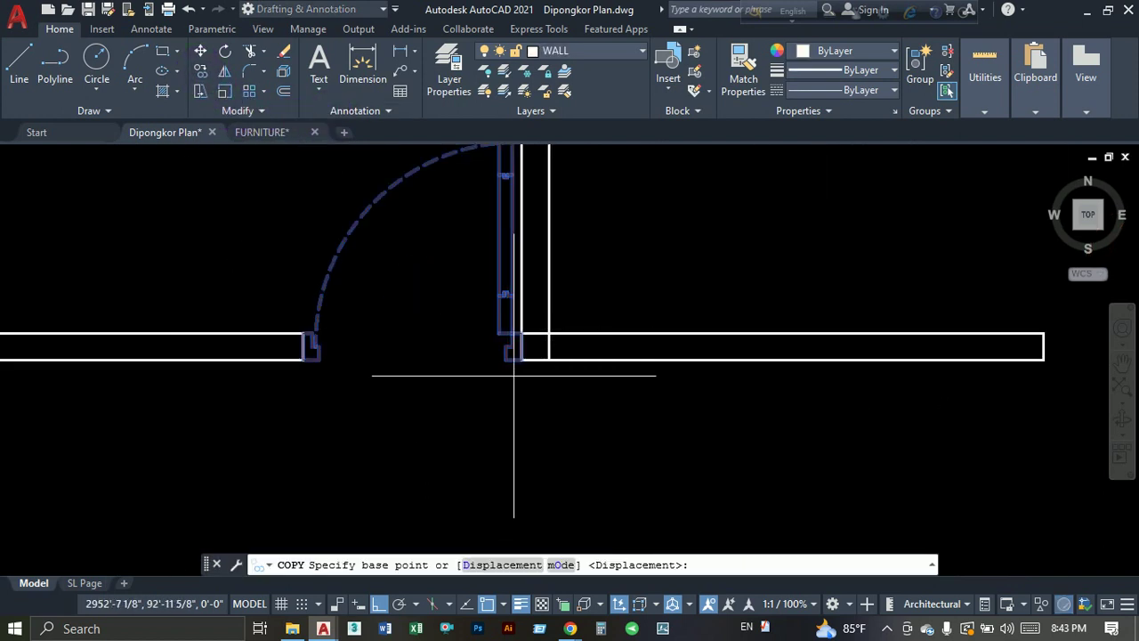
click(522, 356)
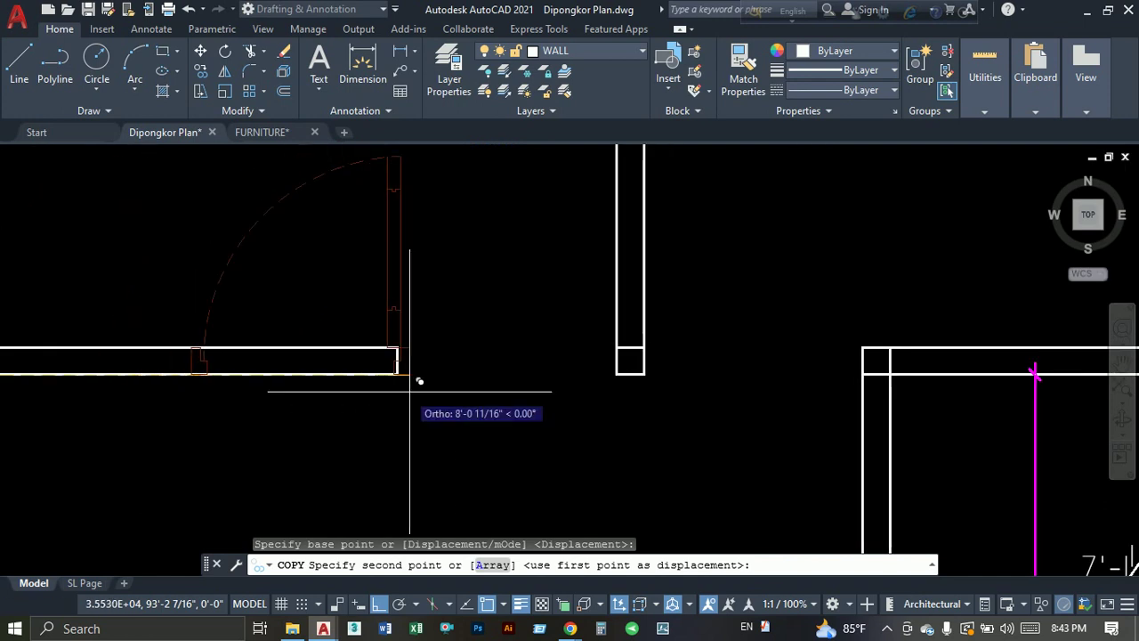
click(595, 338)
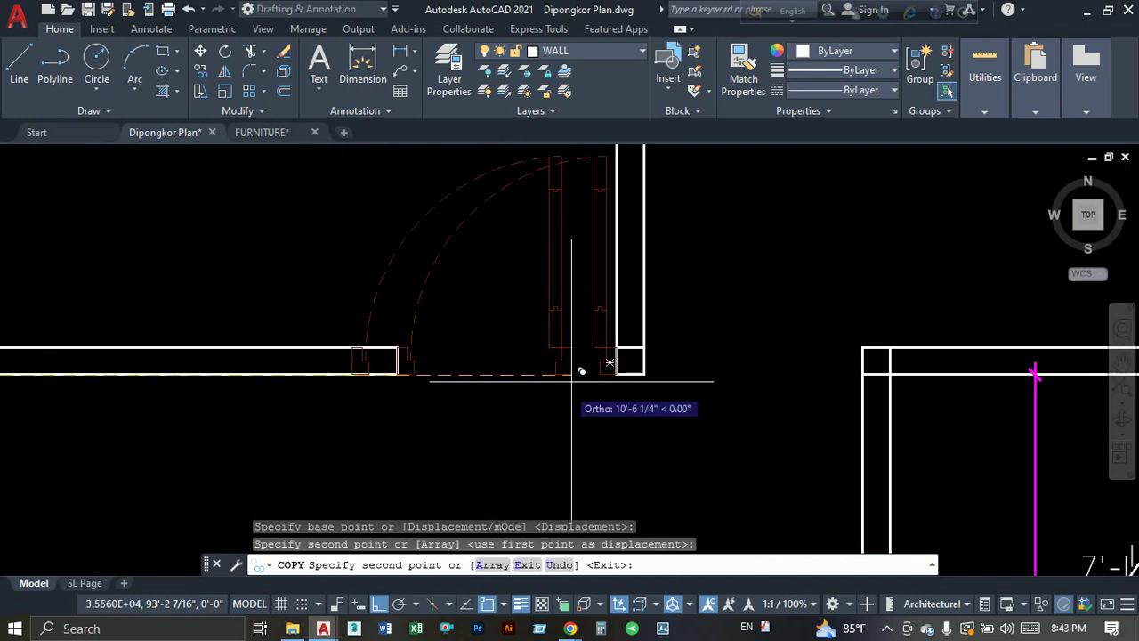
key(Escape)
Mirror the copied door across a vertical line, keeping the original, so it swings the other way.
click(596, 338)
text(mi)
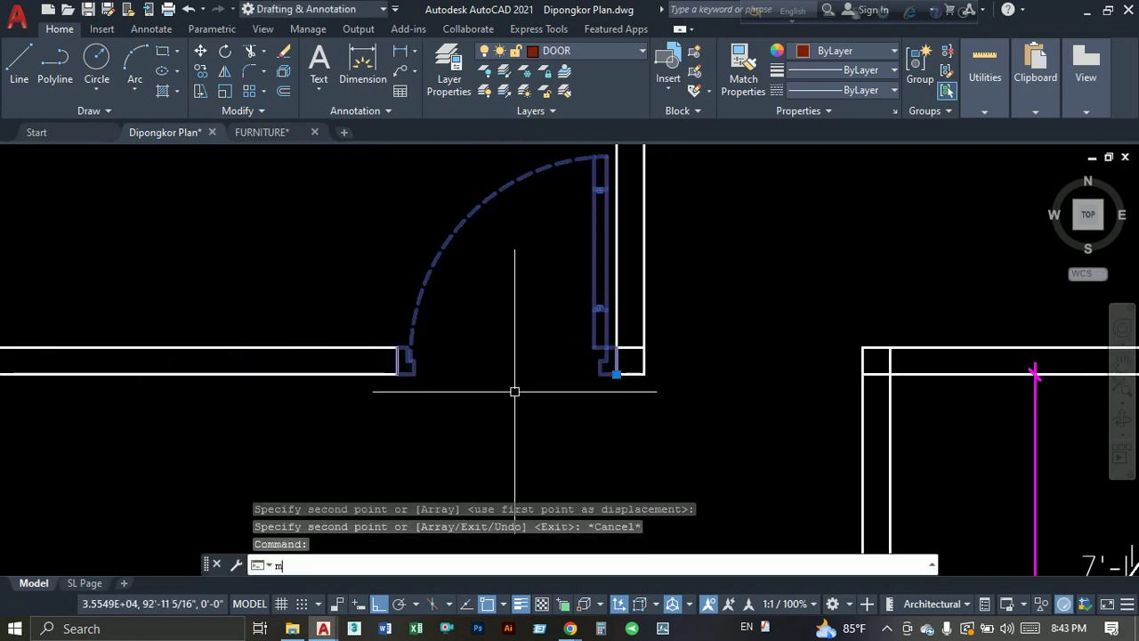
key(Return)
click(629, 374)
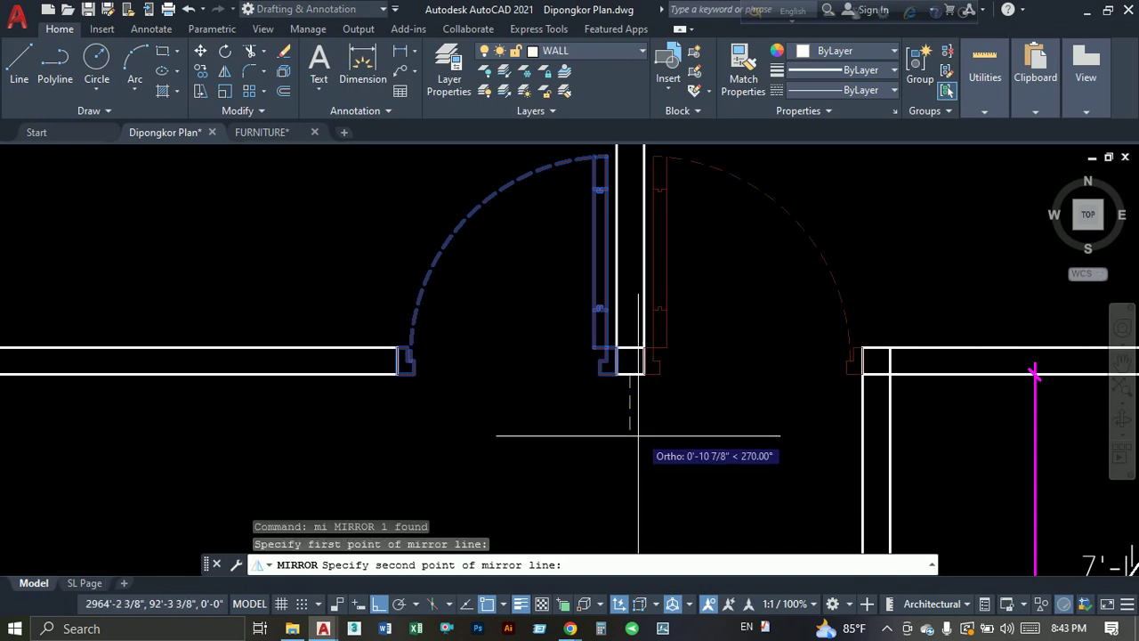
click(632, 437)
key(Return)
Pan back to the spare doors and window-select the left one.
middle_drag(712, 428, 481, 409)
scroll(481, 409, down, 2)
scroll(481, 409, down, 3)
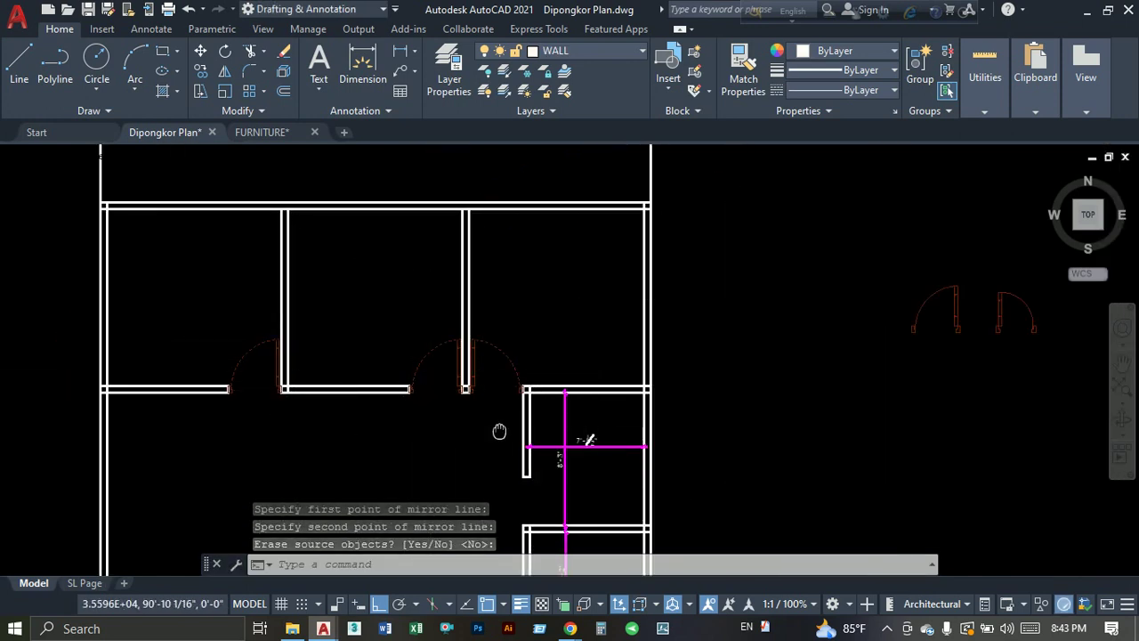
middle_drag(501, 433, 484, 388)
scroll(451, 297, down, 2)
scroll(668, 376, up, 2)
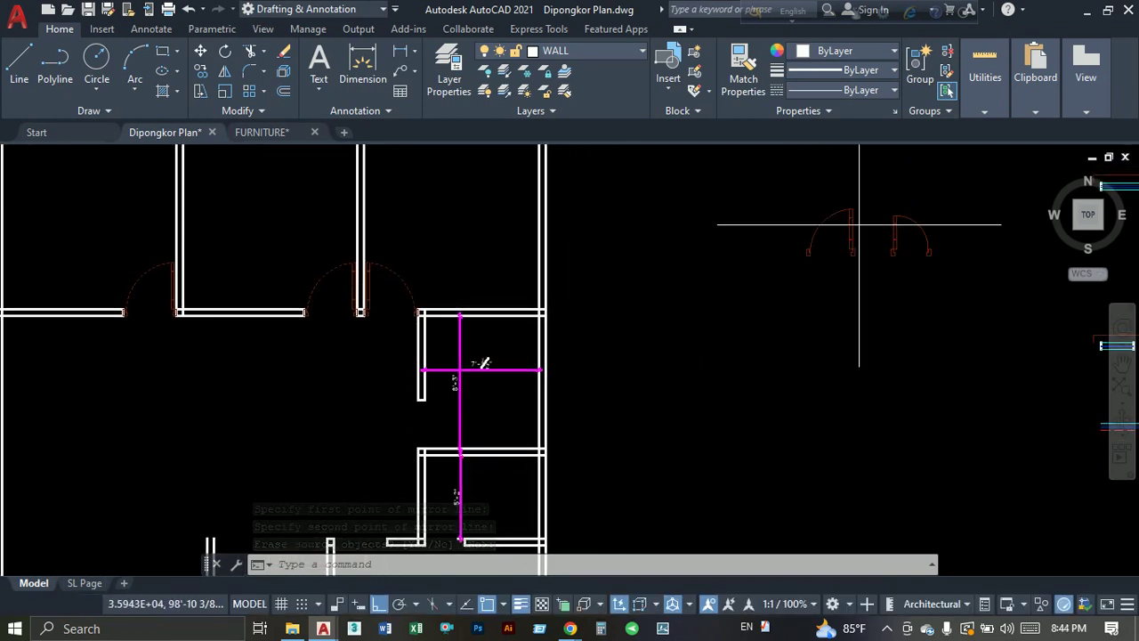
drag(872, 200, 784, 267)
Move a spare door to the wall corner of the 5'-2" room's doorway.
click(203, 74)
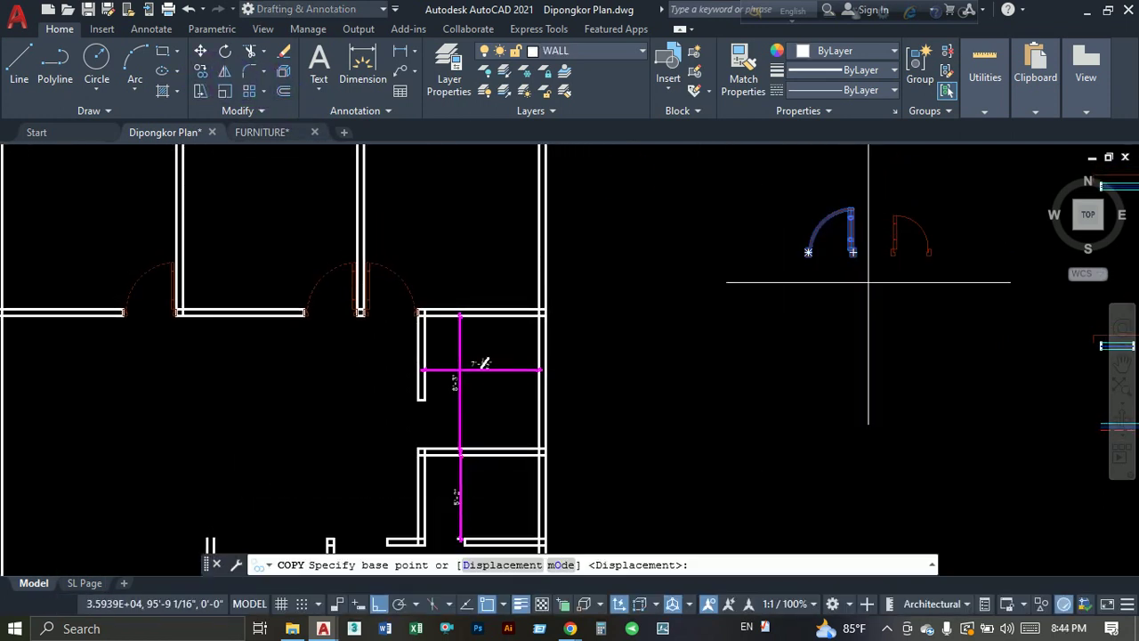
key(Escape)
click(796, 275)
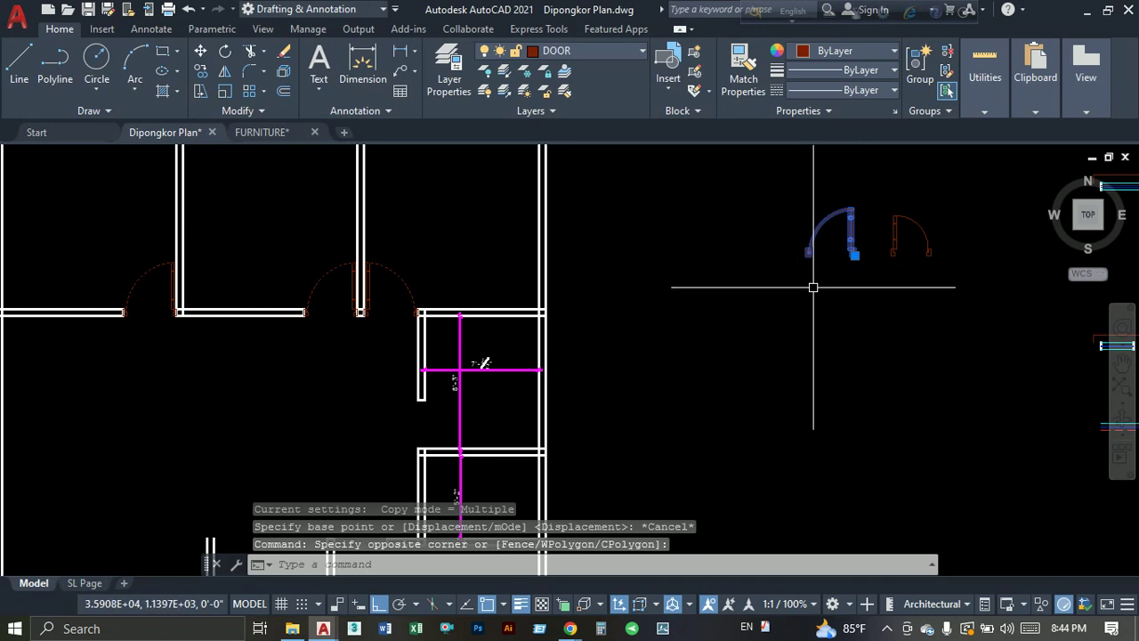
click(813, 287)
text(m)
key(Return)
scroll(890, 255, up, 3)
scroll(788, 241, up, 2)
click(758, 232)
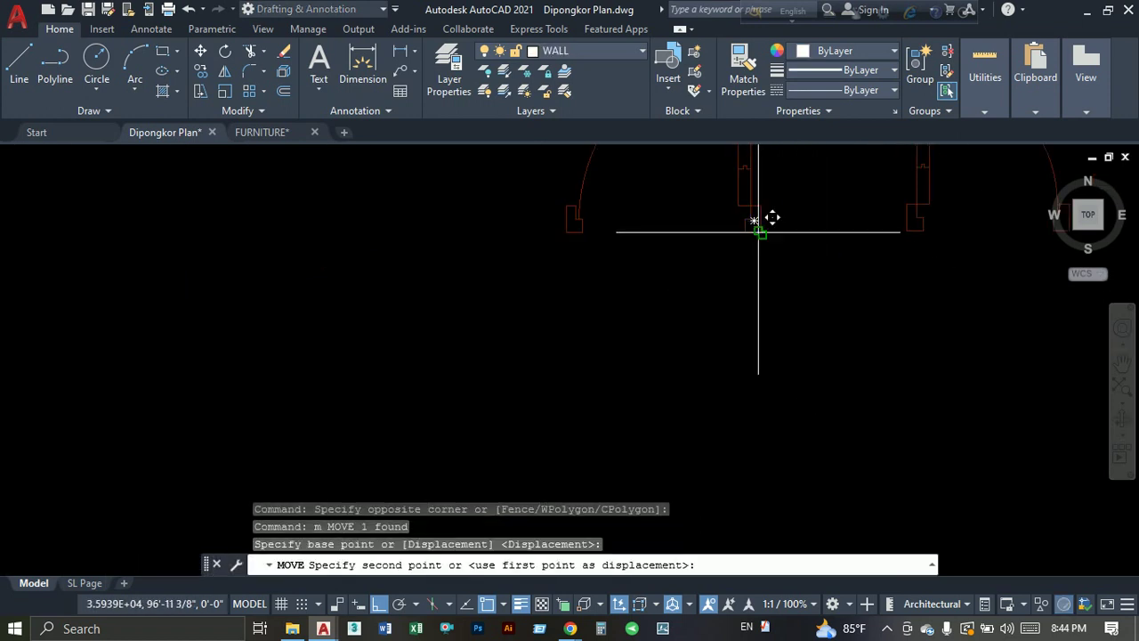
scroll(772, 217, down, 3)
scroll(574, 325, up, 1)
scroll(617, 333, up, 2)
scroll(514, 418, up, 2)
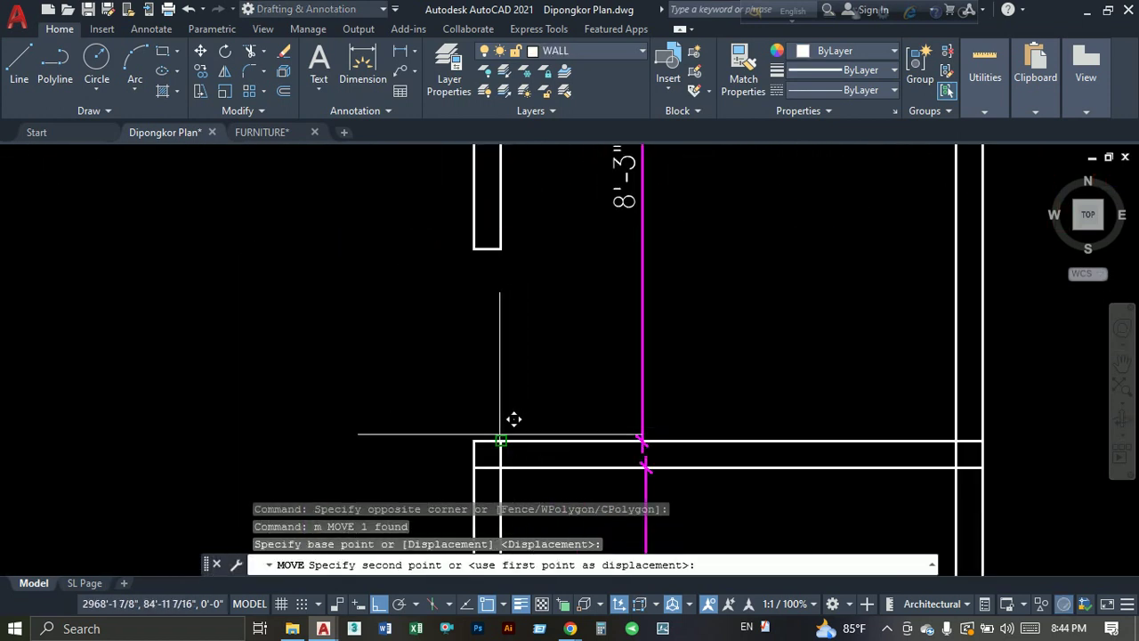
click(514, 418)
Rotate the placed door about the wall corner so it lies horizontally.
key(Escape)
click(534, 394)
click(419, 377)
text(r)
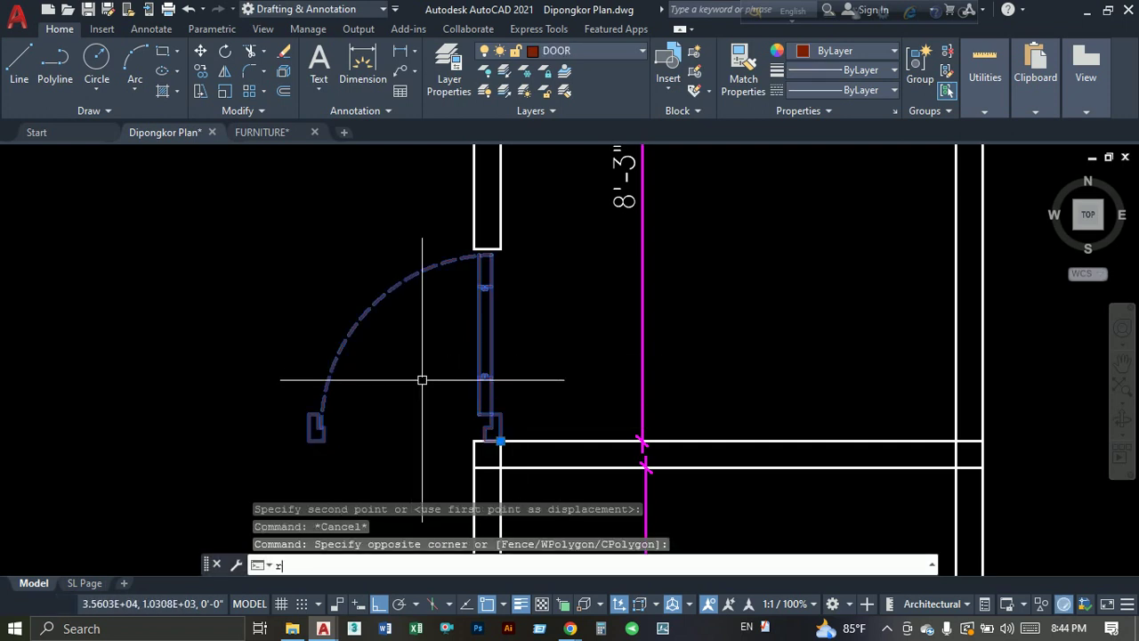
text(o)
key(Return)
click(537, 440)
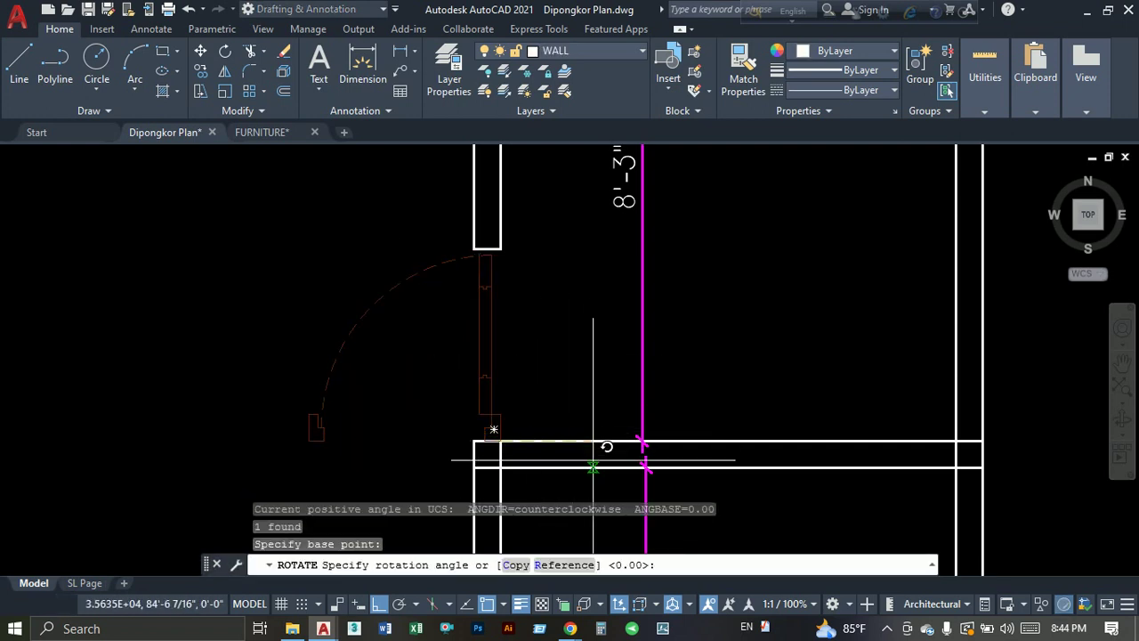
middle_drag(579, 469, 557, 343)
click(554, 271)
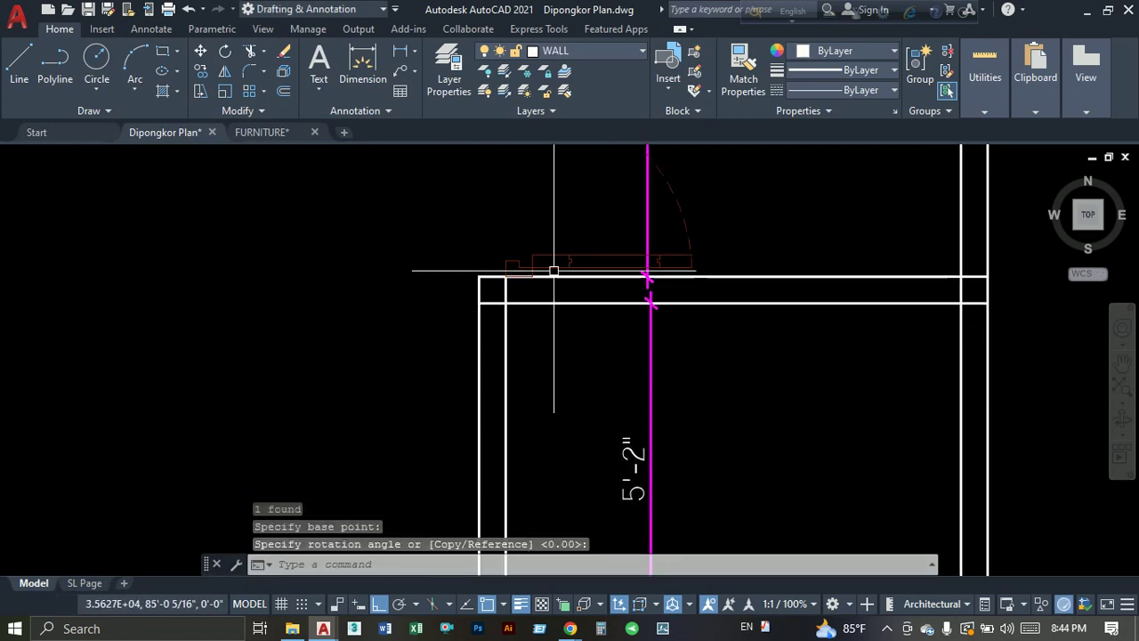
Select the rotated door by its corner grip, then cancel the accidental stretch.
click(554, 270)
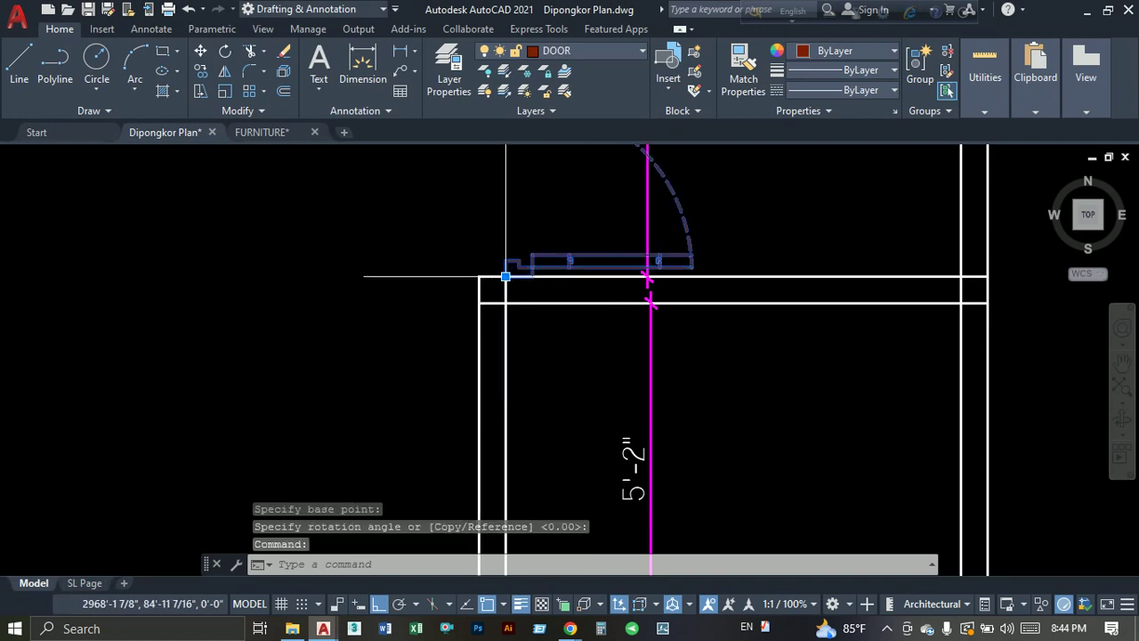
click(506, 277)
scroll(311, 361, down, 5)
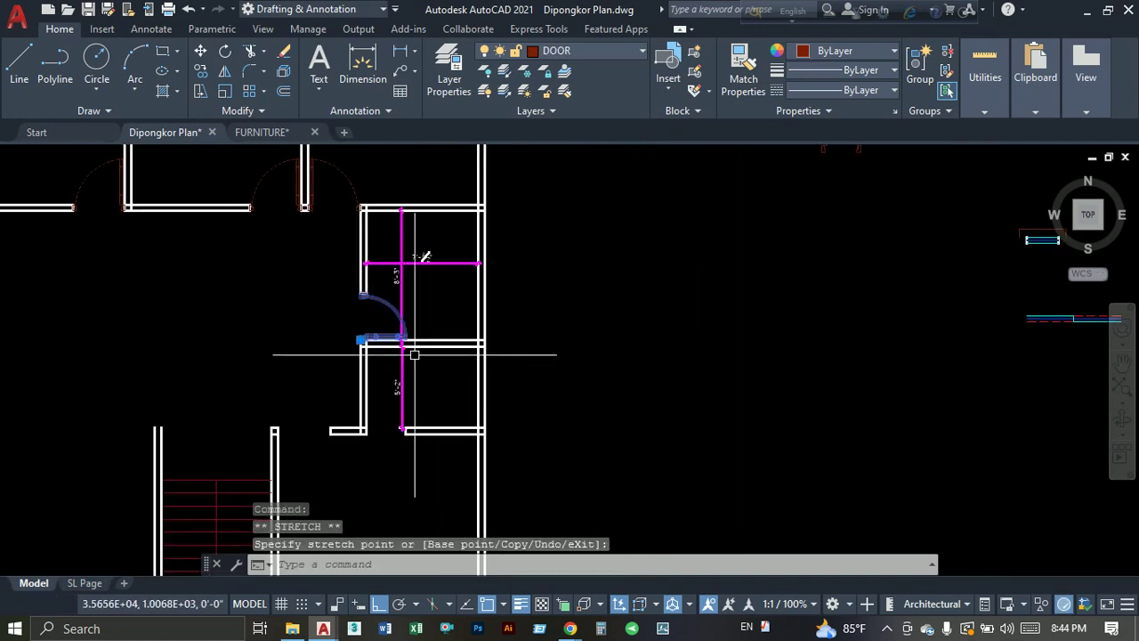
key(Escape)
scroll(405, 329, down, 3)
scroll(534, 315, down, 2)
scroll(623, 293, up, 3)
scroll(729, 276, up, 2)
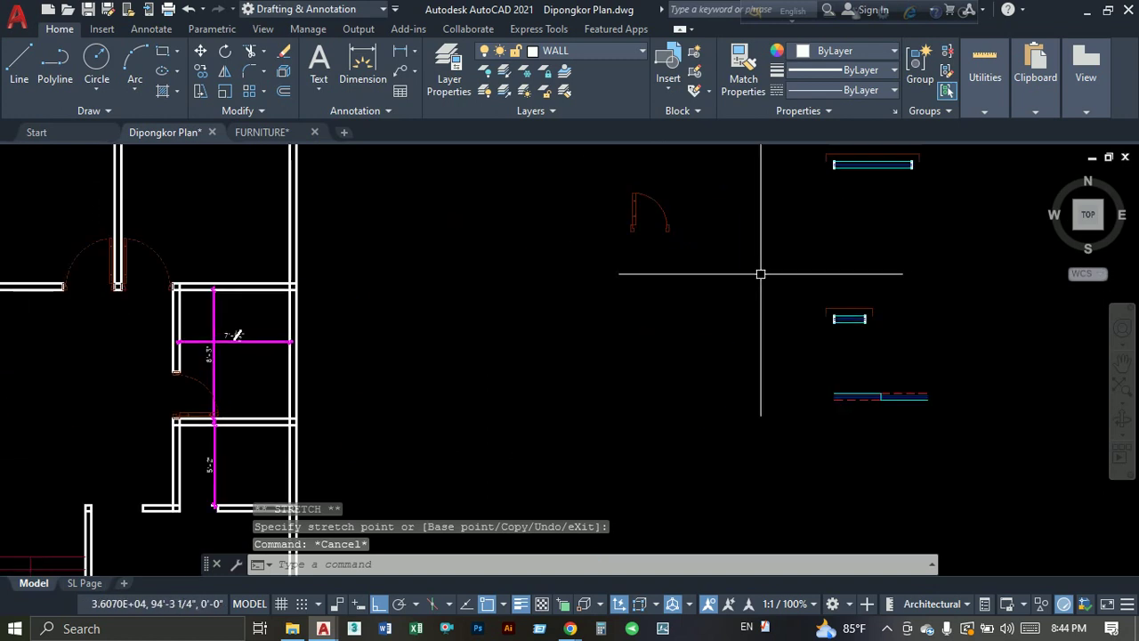
scroll(761, 274, down, 2)
Move another spare door into the hallway wall opening.
click(704, 204)
click(626, 271)
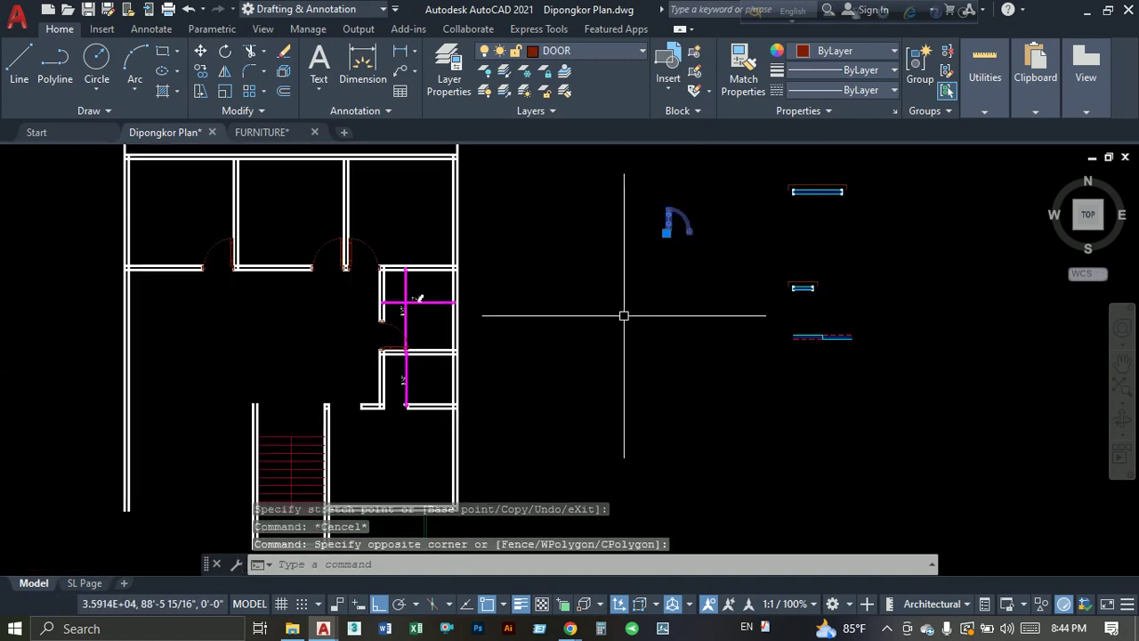
text(m)
key(Return)
scroll(663, 222, up, 5)
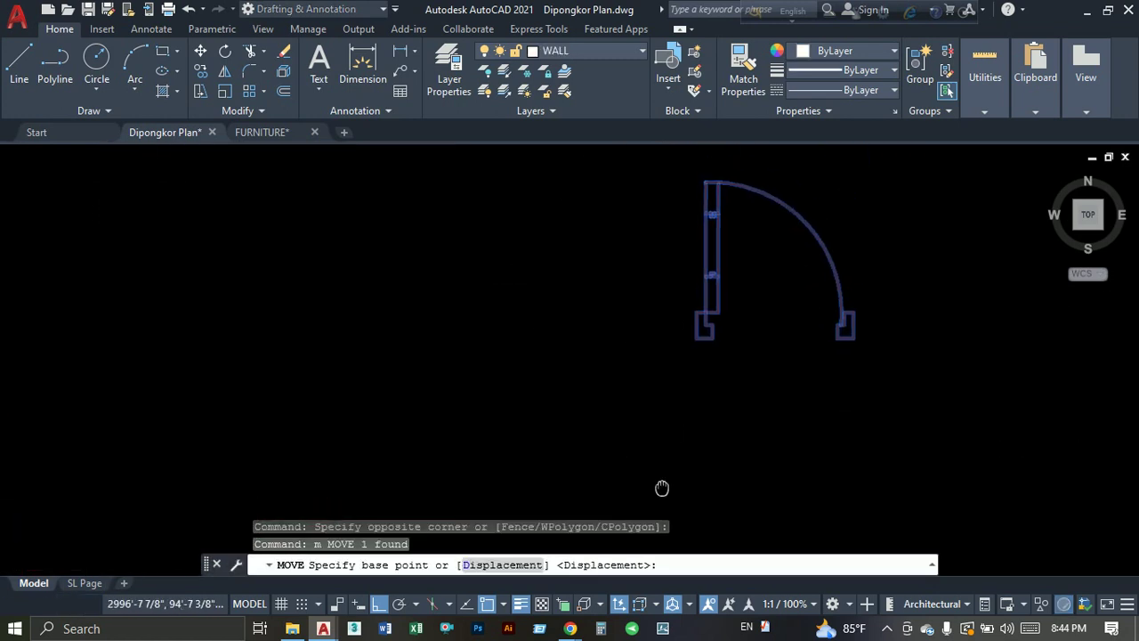
click(697, 341)
scroll(697, 341, down, 3)
middle_drag(623, 267, 703, 297)
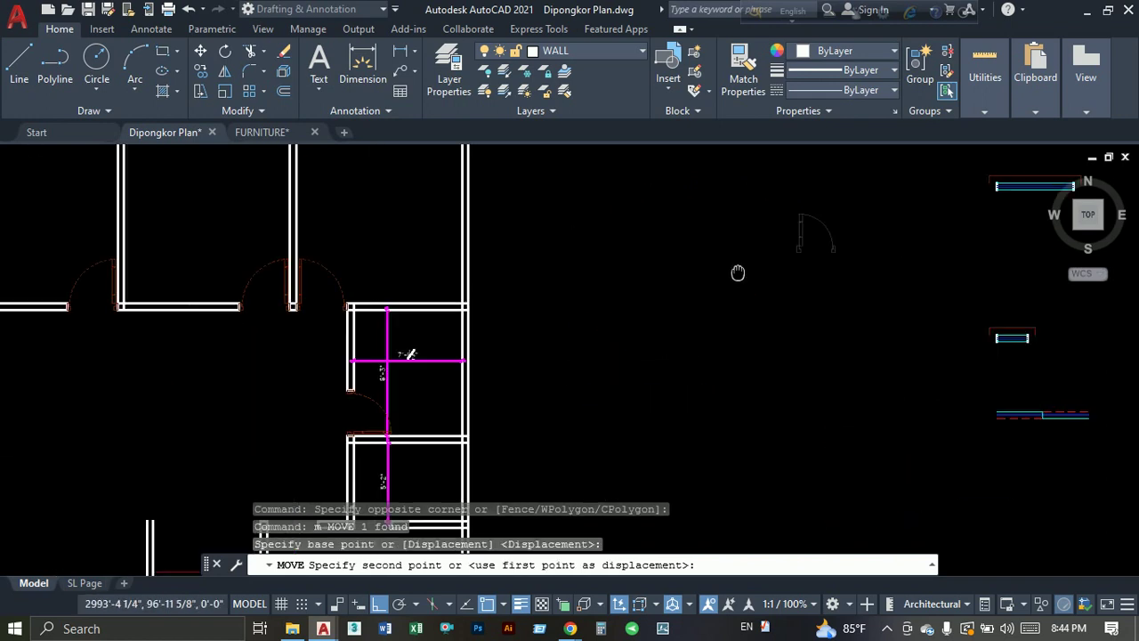
scroll(489, 269, up, 2)
scroll(459, 437, up, 5)
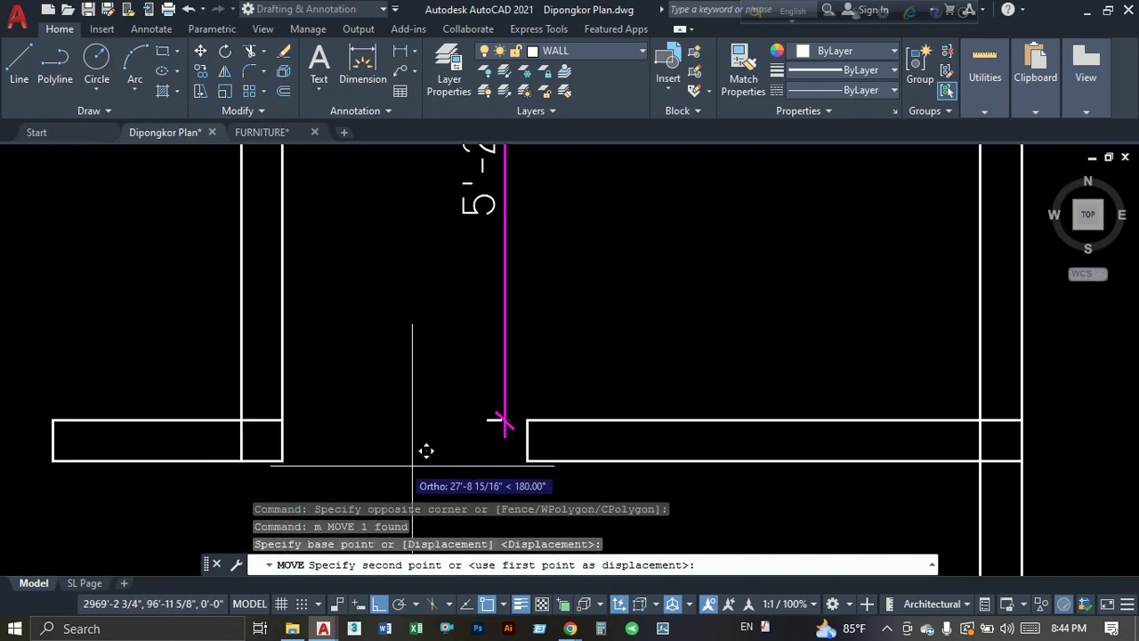
click(503, 424)
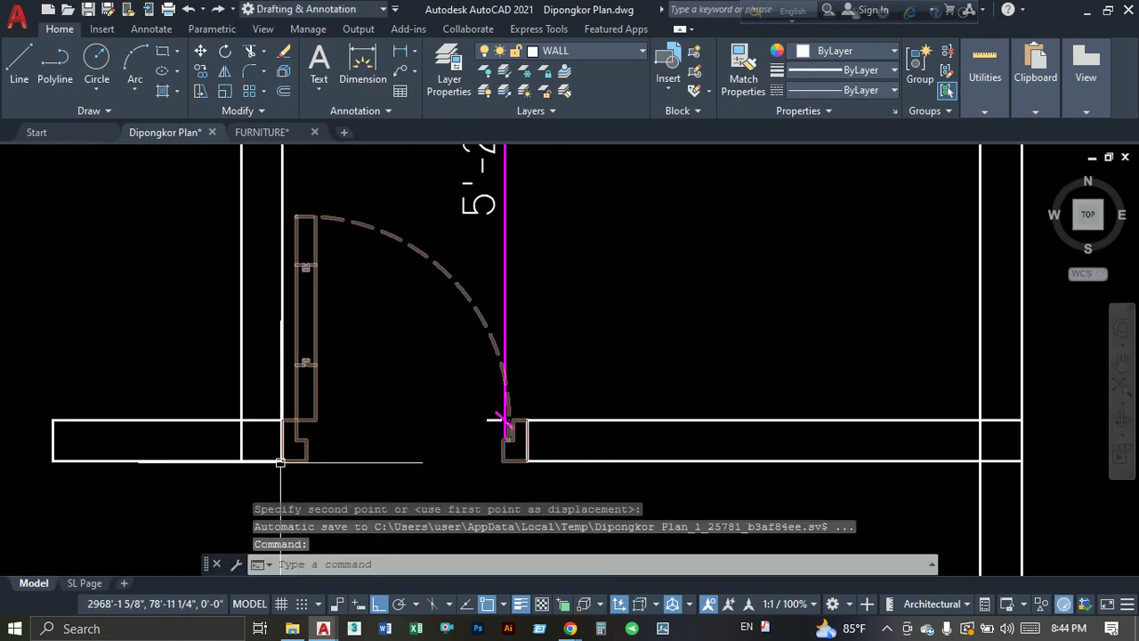
Zoom out and pan to review the rooms and stair.
scroll(278, 463, up, 3)
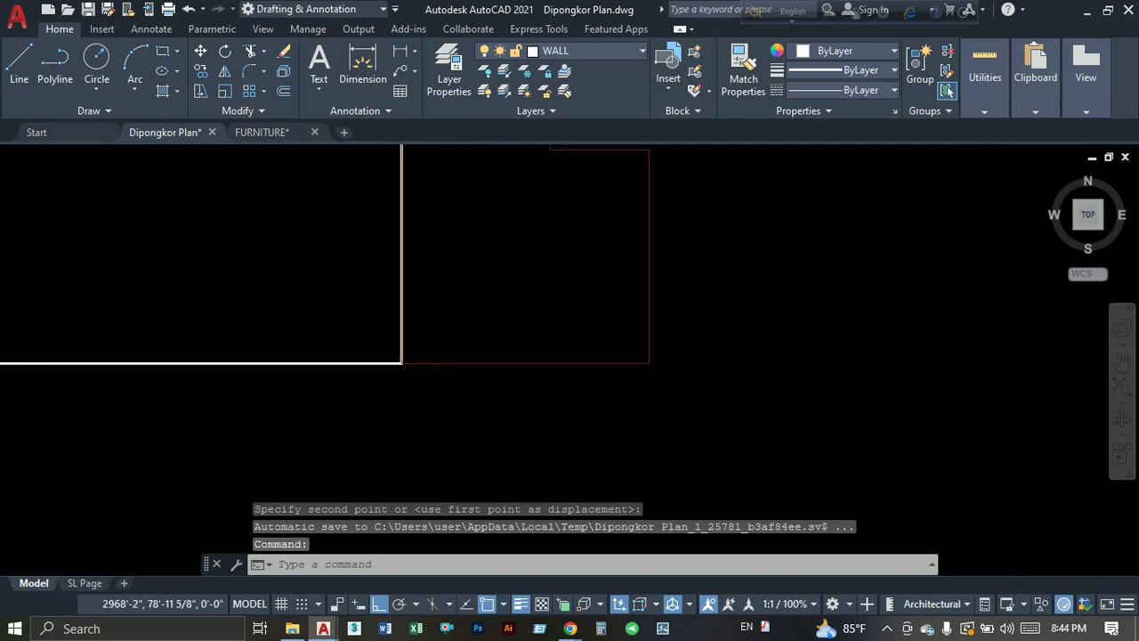
scroll(405, 362, down, 2)
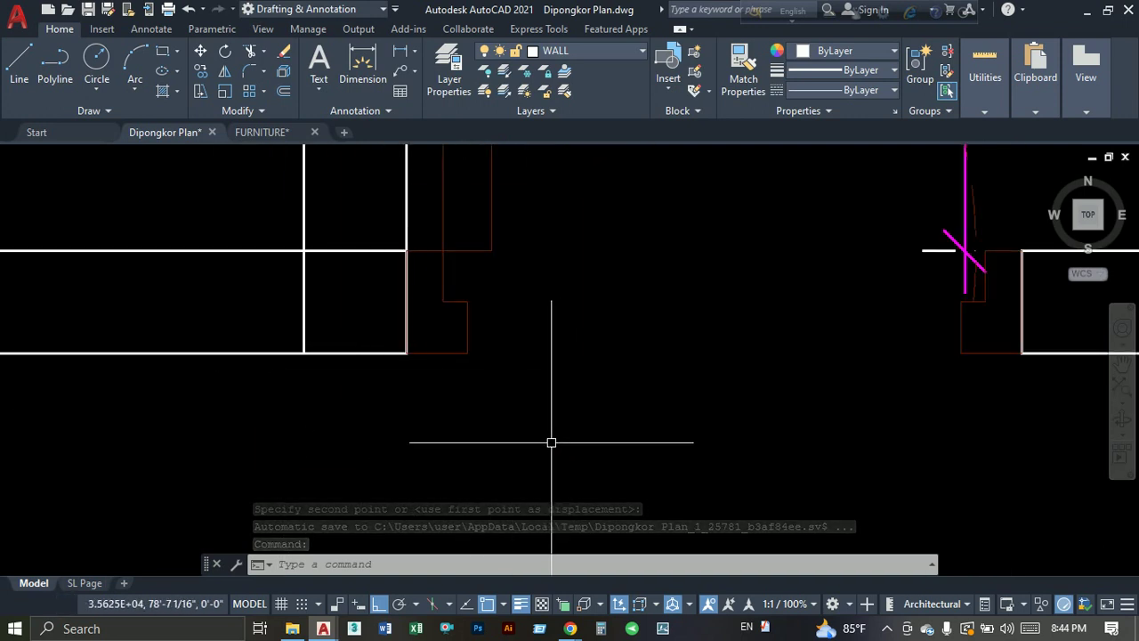
scroll(633, 330, down, 3)
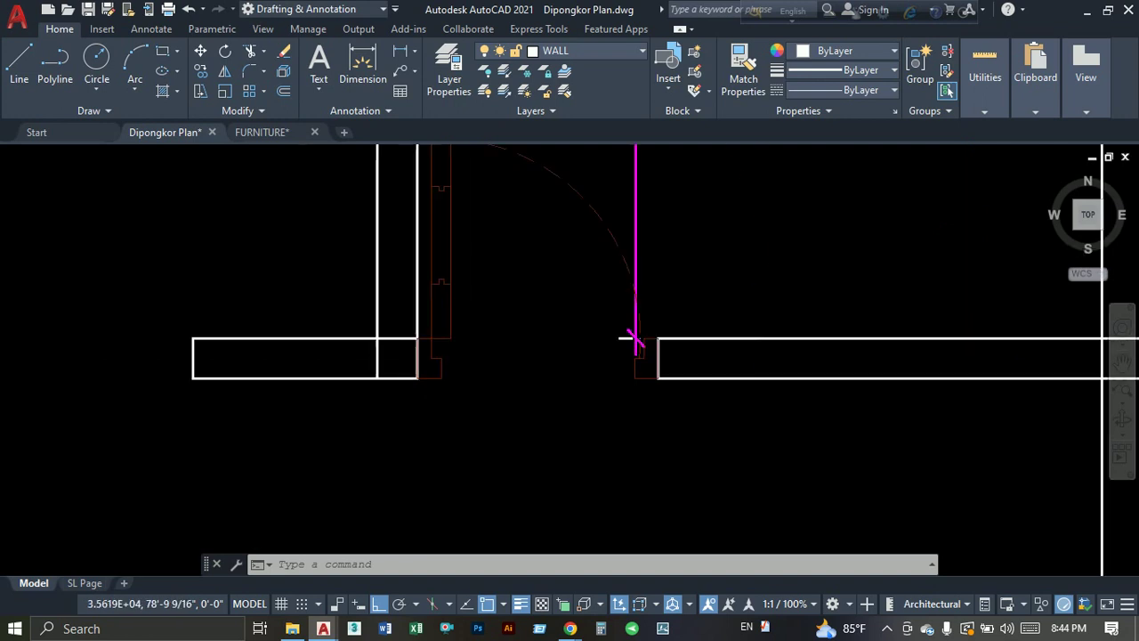
scroll(521, 351, down, 2)
scroll(394, 422, down, 1)
scroll(407, 428, down, 1)
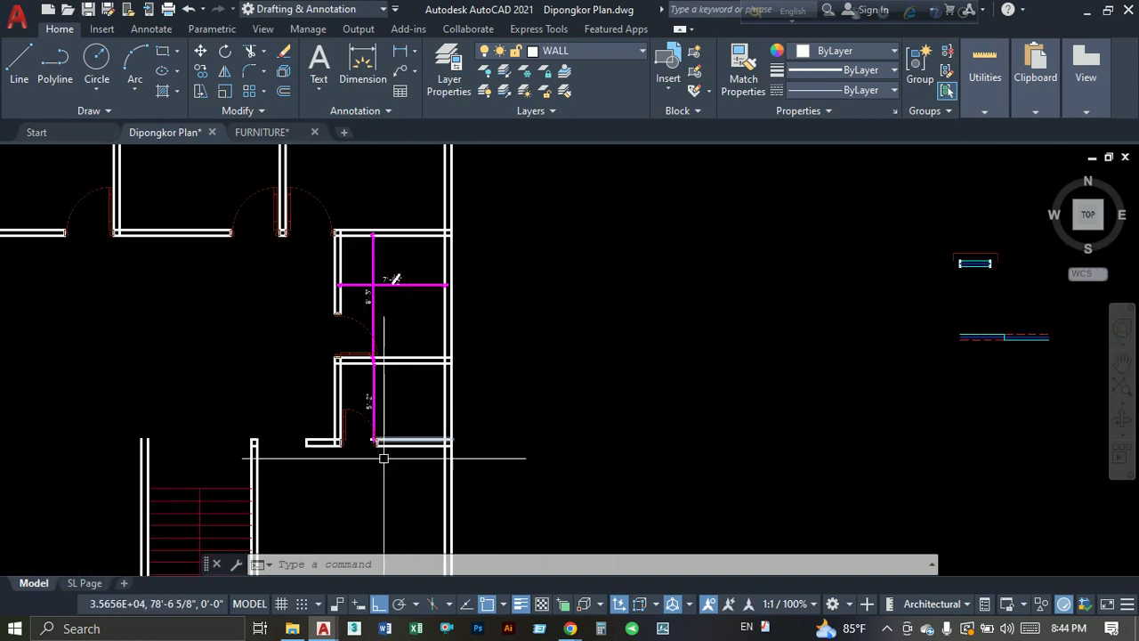
middle_drag(399, 483, 444, 412)
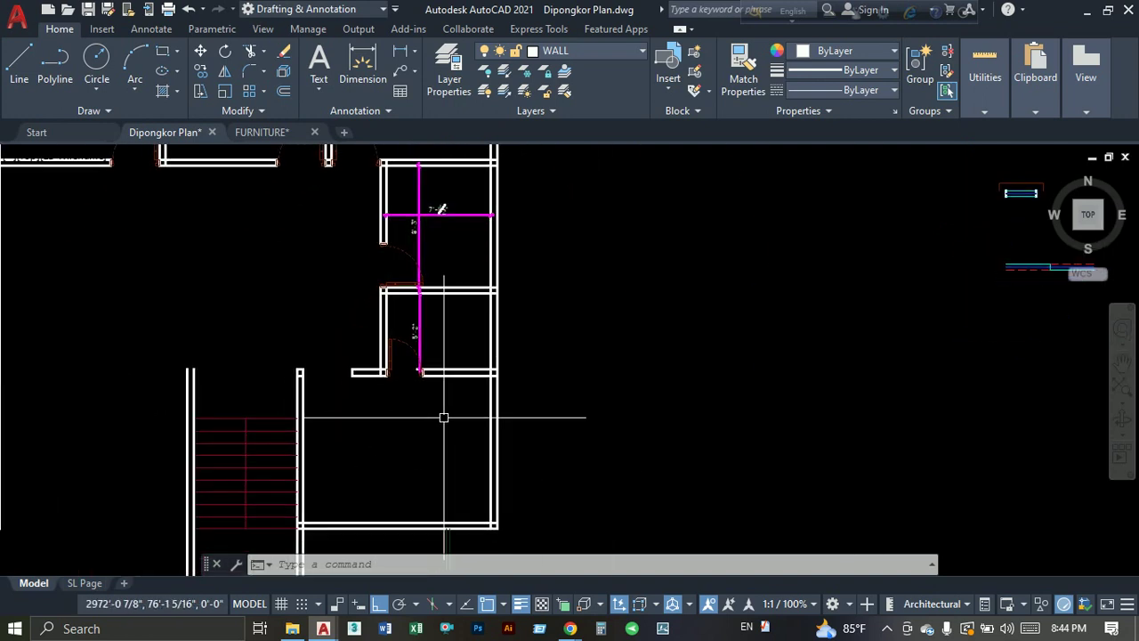
In Object Snap Settings, use Clear All then Select All, and confirm with OK.
right_click(489, 605)
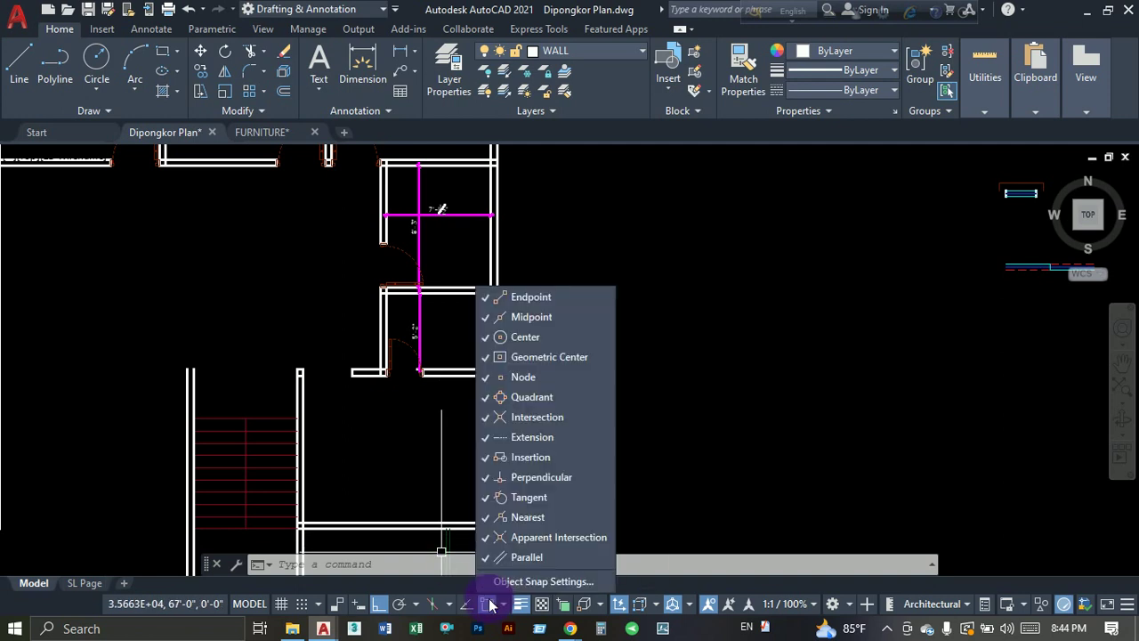
click(549, 578)
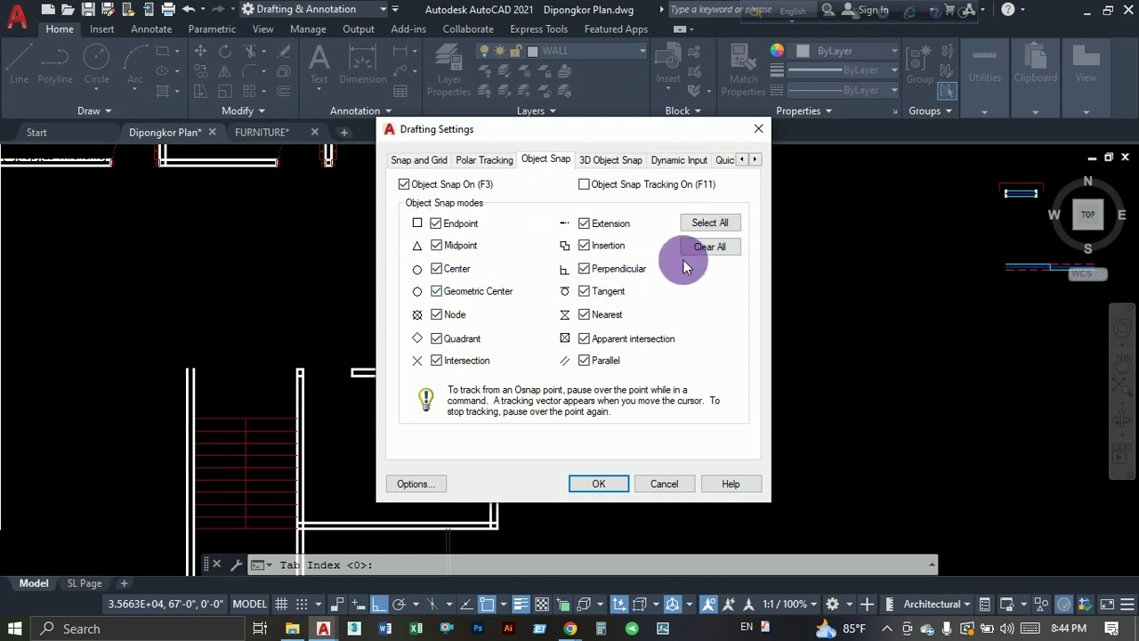
click(710, 247)
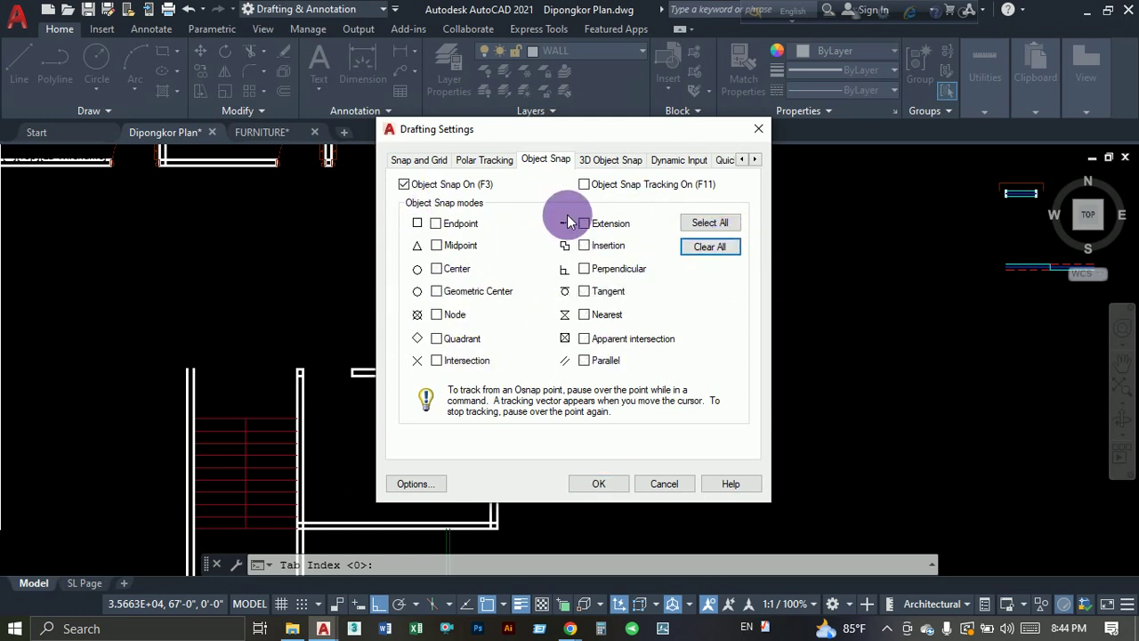
click(724, 222)
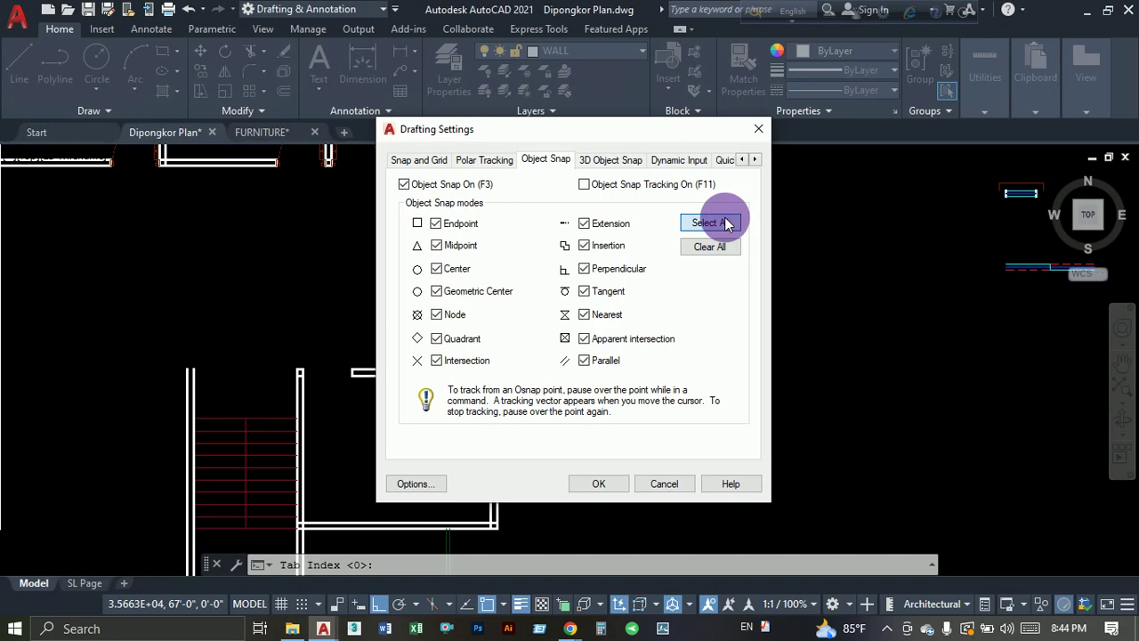
click(600, 481)
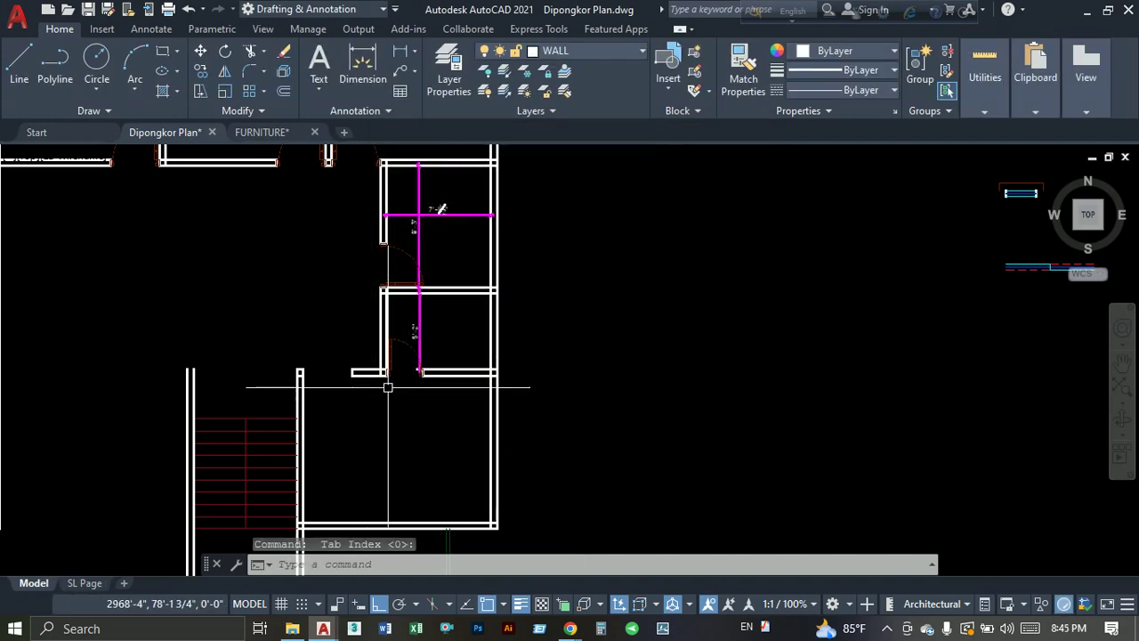
Mirror the corridor-wall door across a horizontal line, keeping the original.
scroll(388, 388, up, 1)
scroll(394, 377, up, 2)
scroll(407, 386, down, 3)
scroll(406, 386, down, 2)
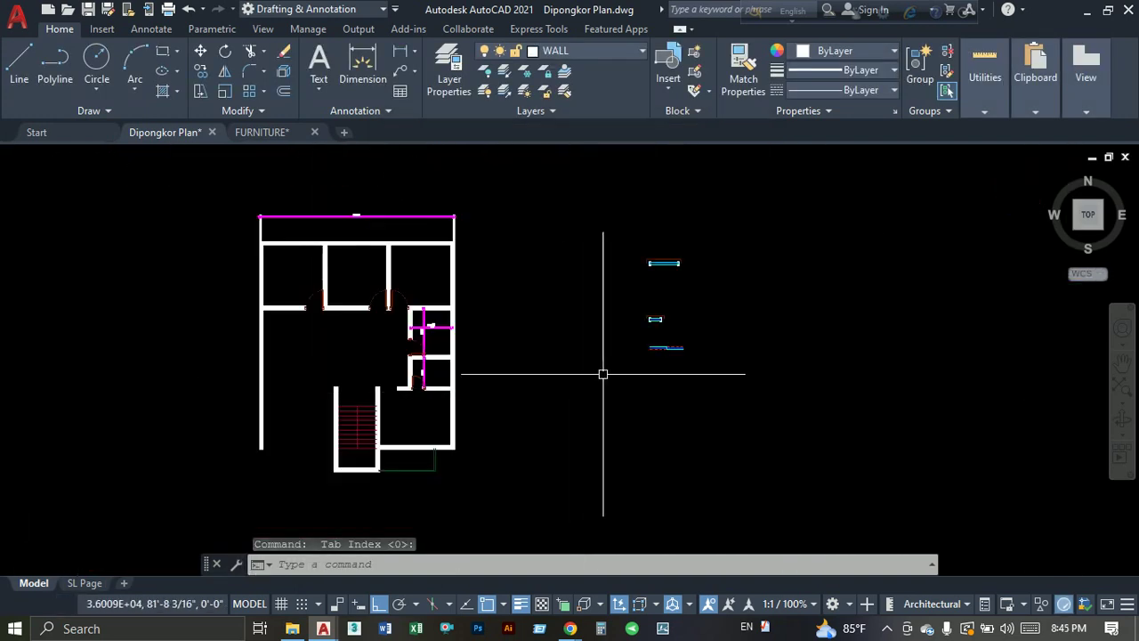
scroll(604, 374, up, 3)
middle_drag(578, 374, 655, 383)
scroll(498, 388, down, 2)
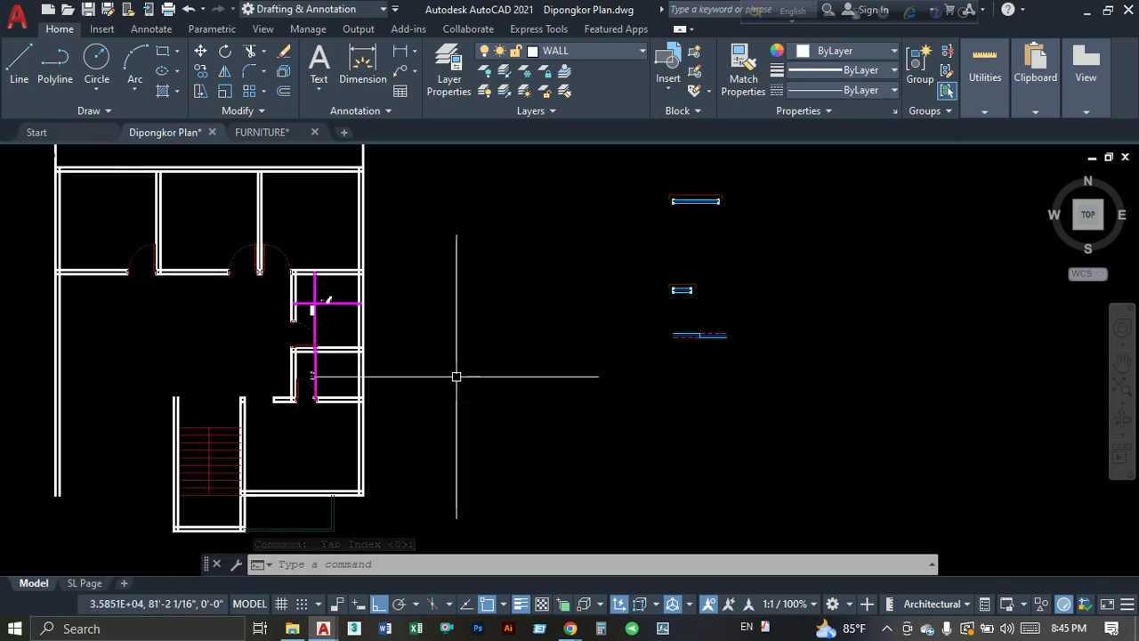
middle_drag(454, 376, 562, 363)
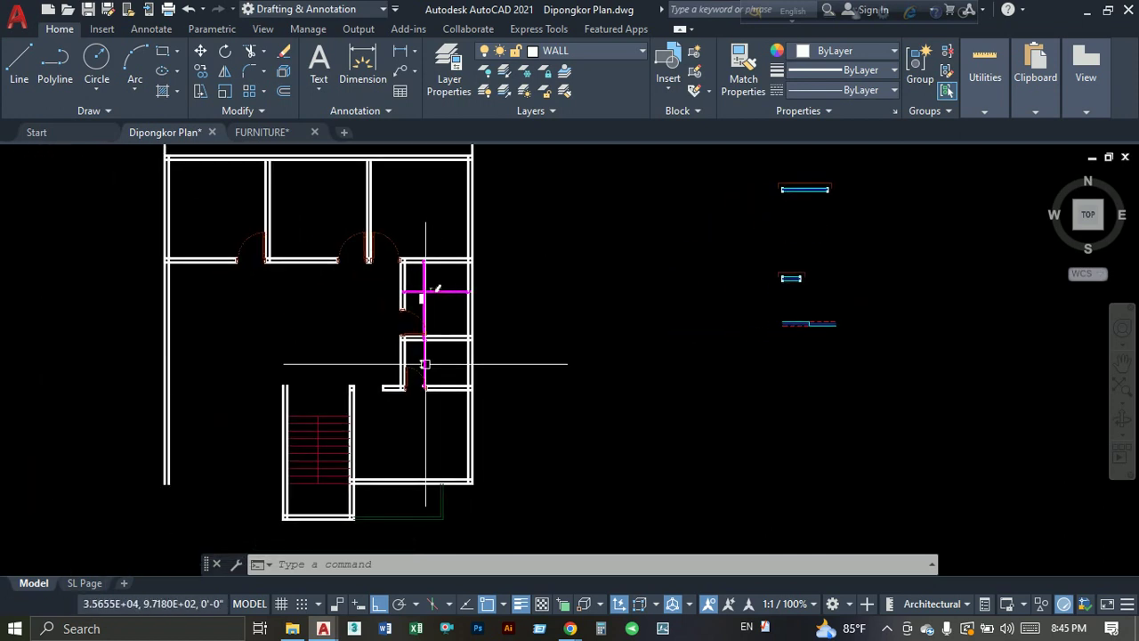
scroll(366, 386, up, 4)
scroll(400, 259, down, 2)
middle_drag(400, 260, 400, 317)
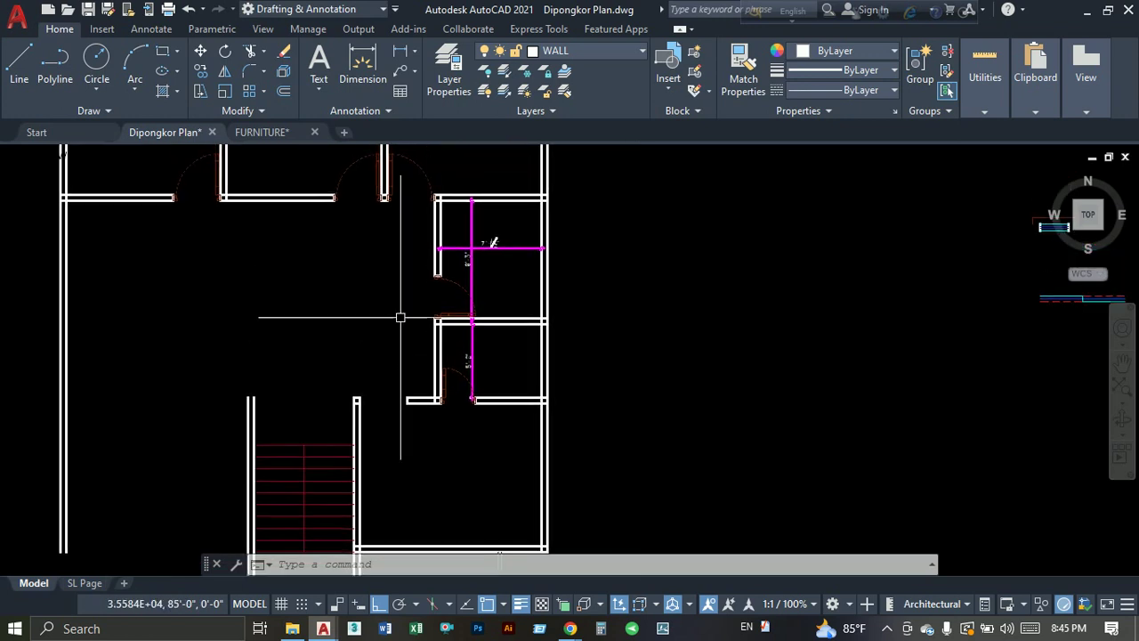
click(427, 166)
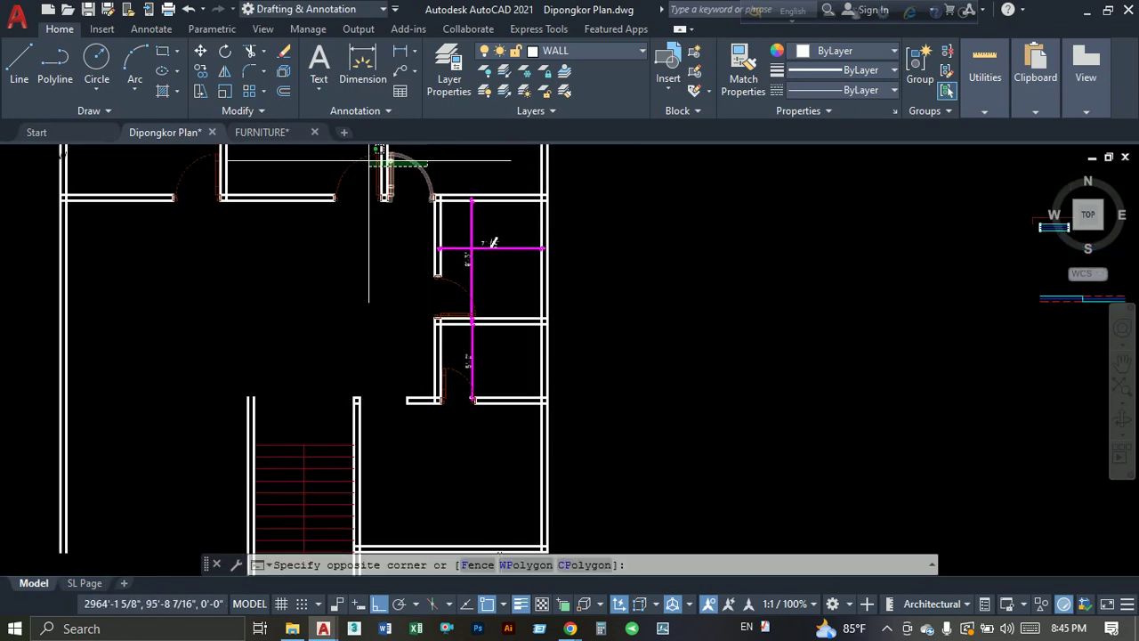
click(388, 191)
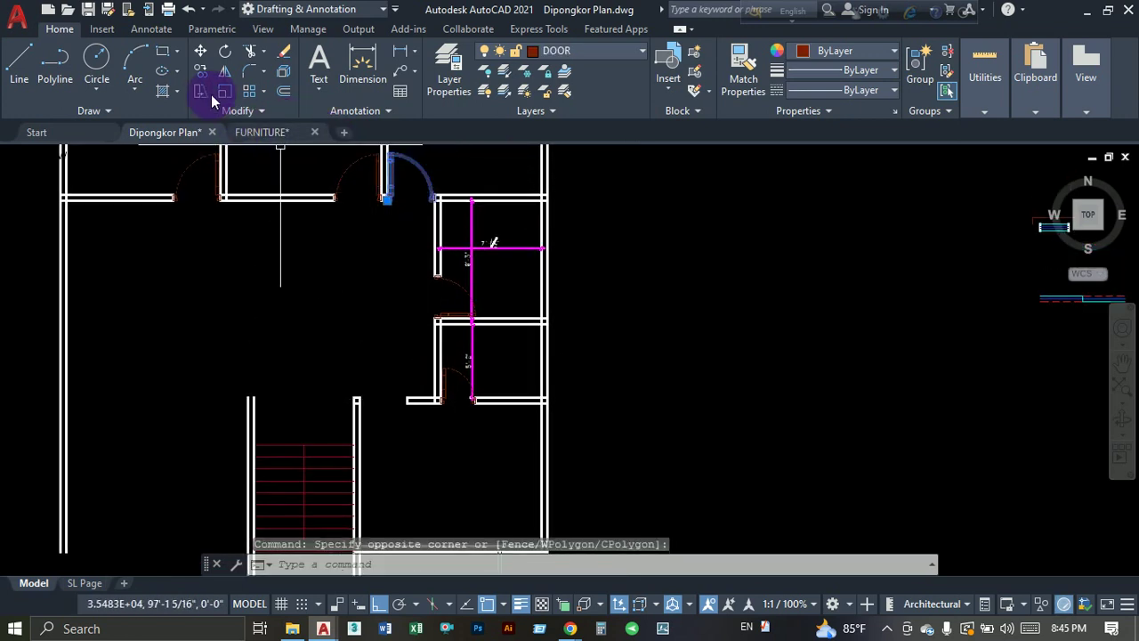
click(227, 70)
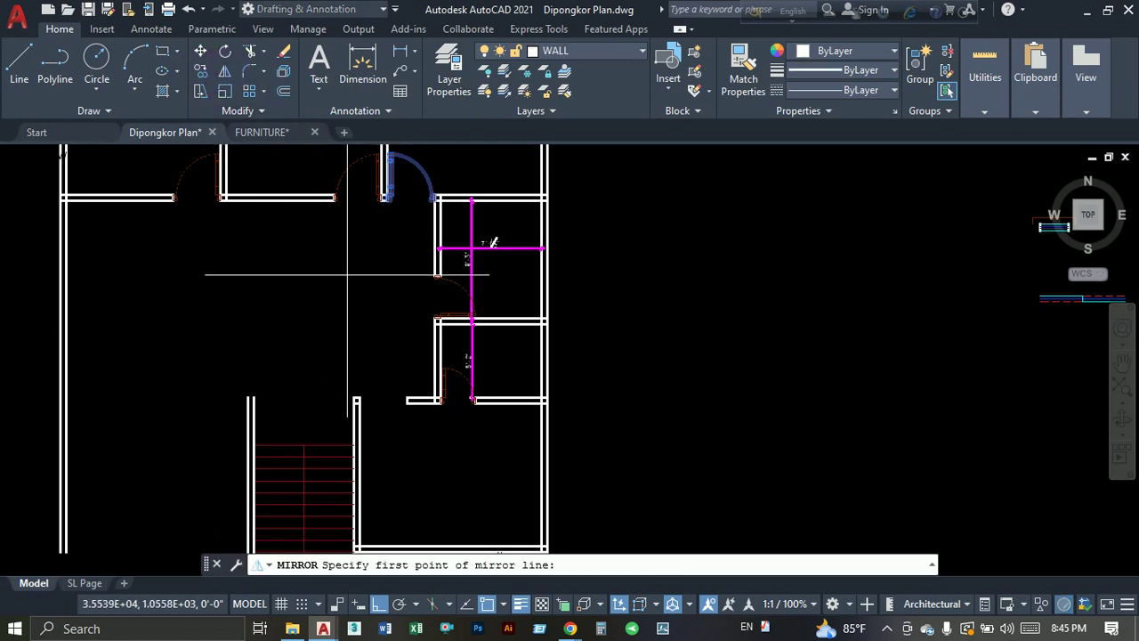
click(349, 302)
click(227, 305)
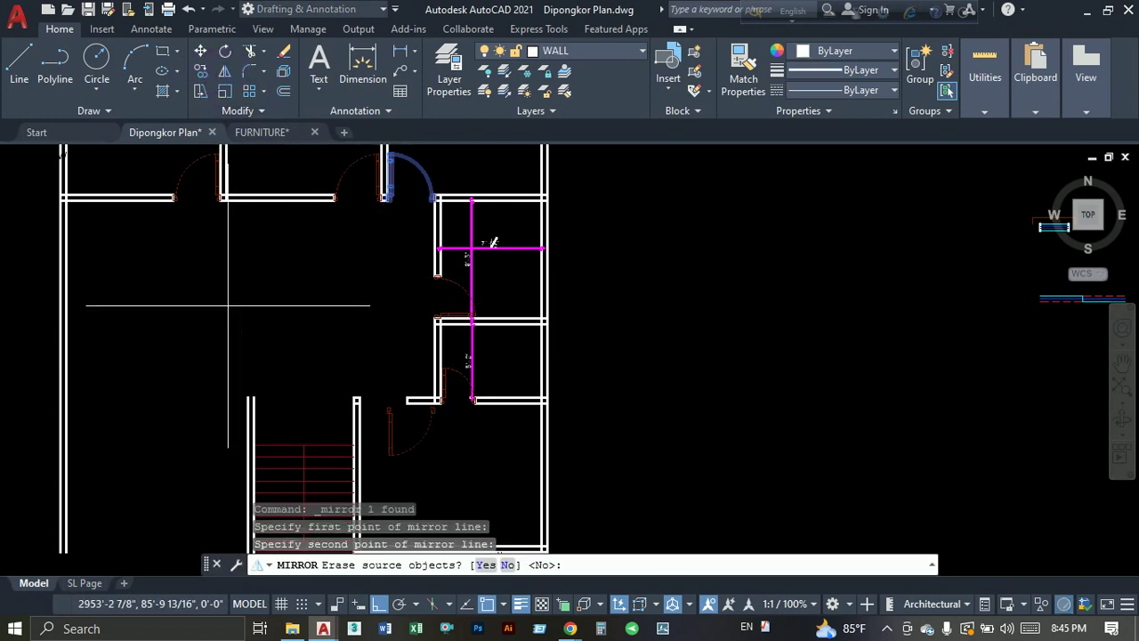
key(Return)
Move the mirrored door into the doorway beside the stair.
scroll(421, 417, up, 5)
click(422, 374)
click(256, 455)
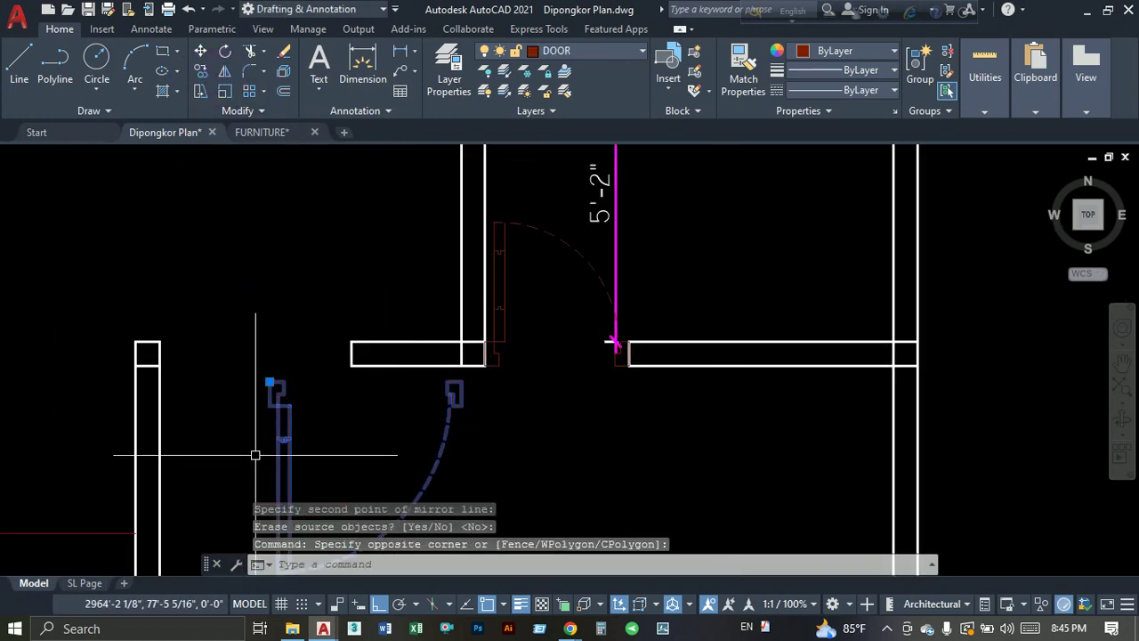
text(m)
key(Return)
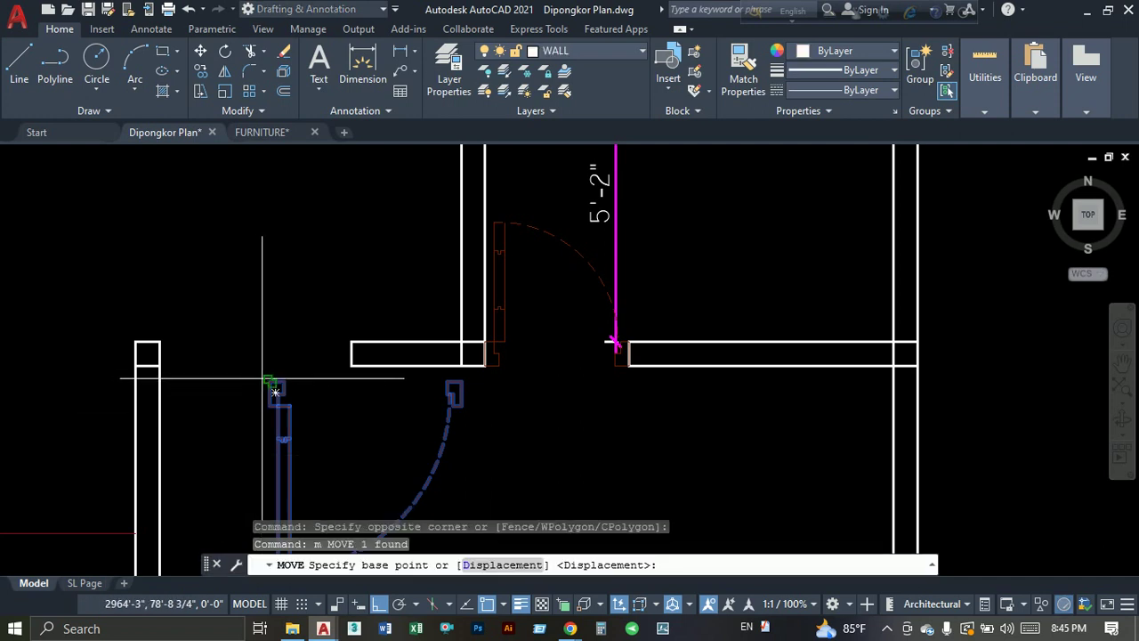
click(270, 381)
click(249, 389)
scroll(312, 411, down, 3)
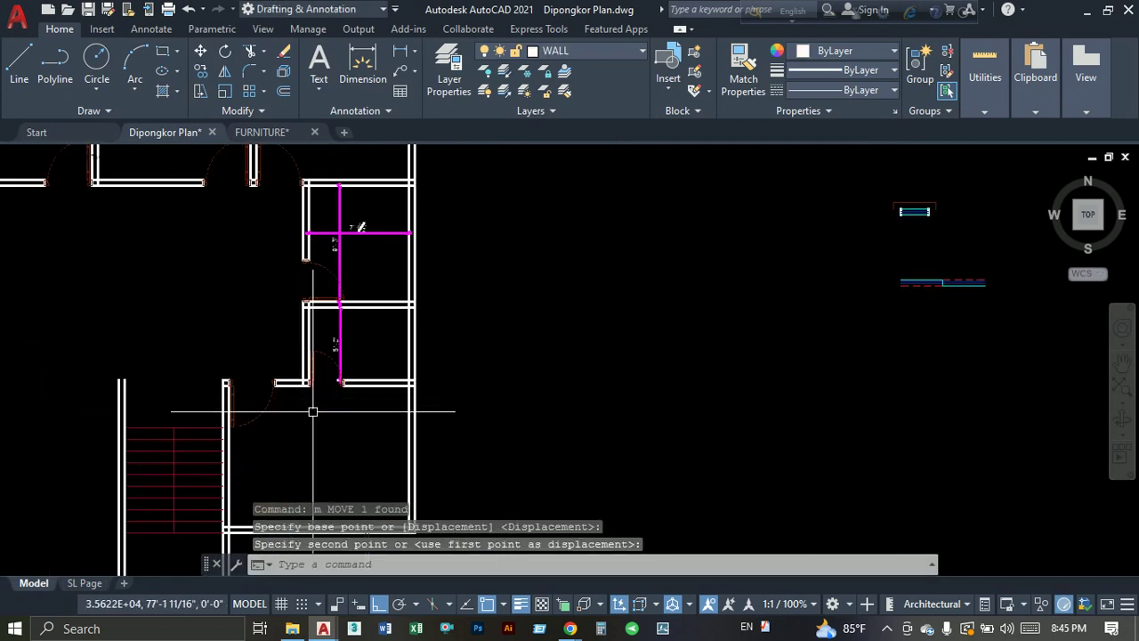
scroll(347, 373, down, 3)
scroll(373, 312, up, 4)
Erase the three magenta guide lines in the small rooms beside the corridor.
click(334, 274)
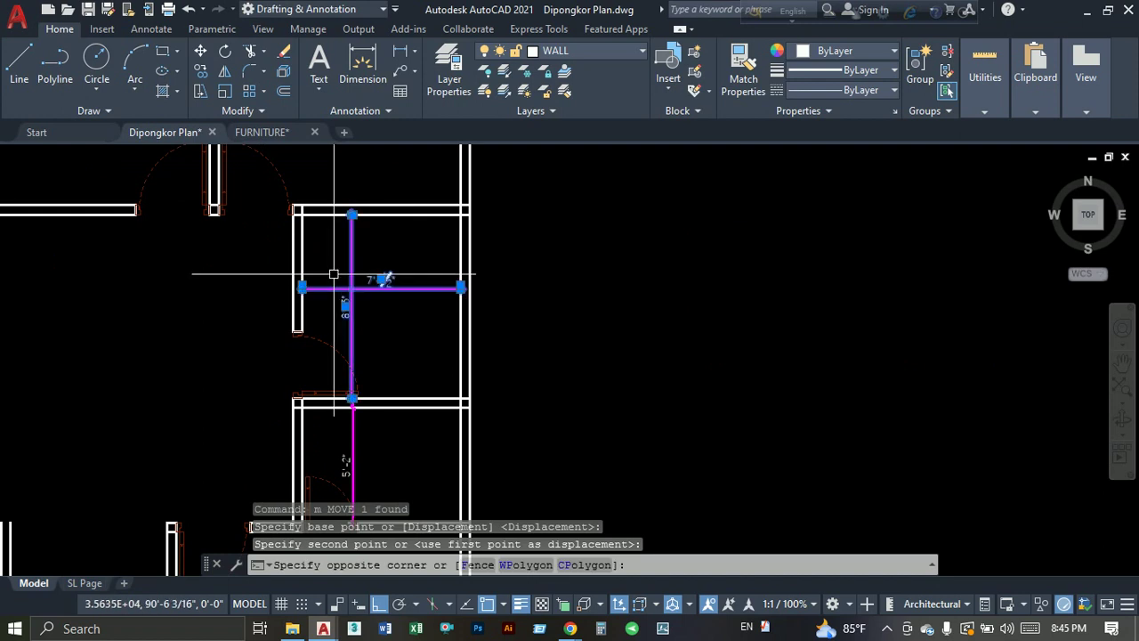
middle_drag(373, 368, 384, 312)
text(e)
key(Return)
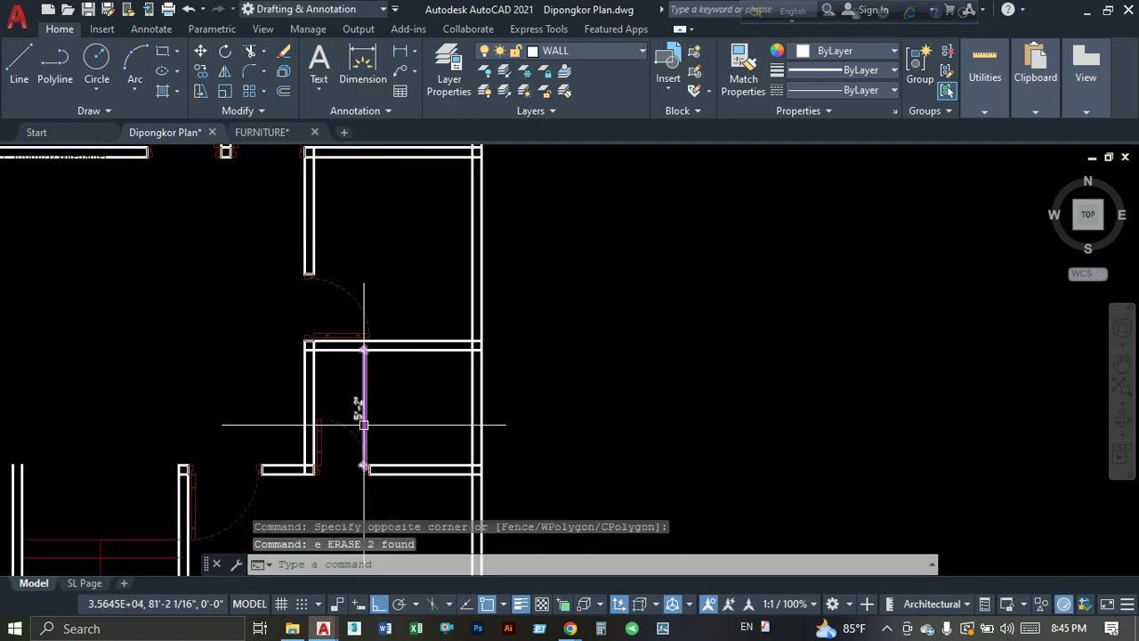
text(e)
key(Return)
Zoom out and pan to review the whole floor plan with its doors.
scroll(364, 424, down, 3)
scroll(546, 348, down, 2)
scroll(553, 297, up, 5)
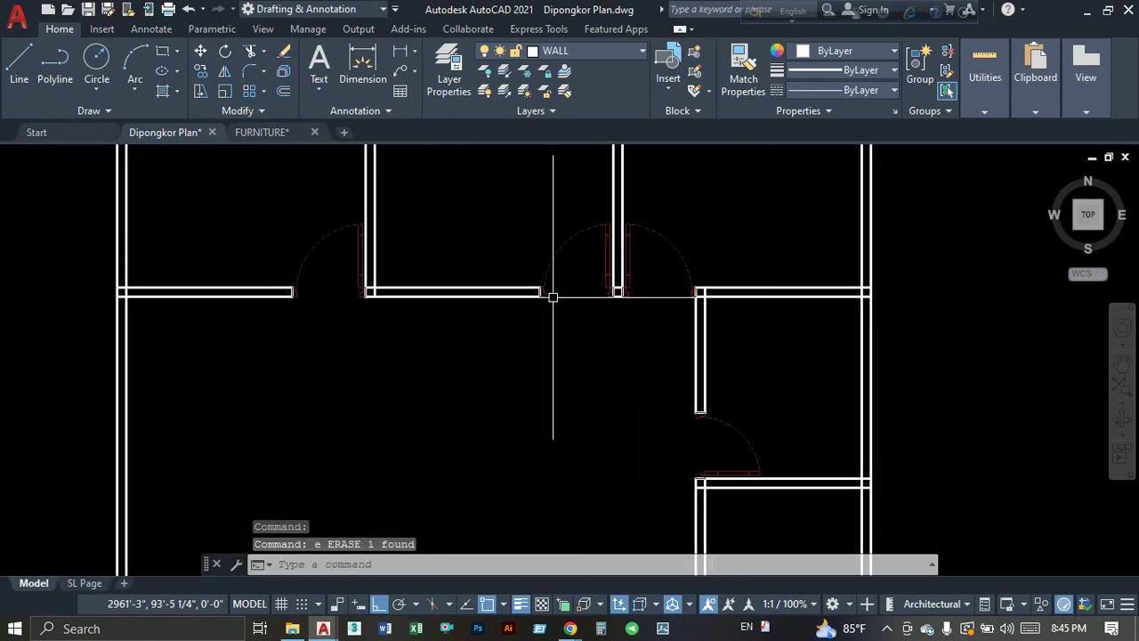
scroll(533, 347, down, 3)
scroll(451, 328, up, 1)
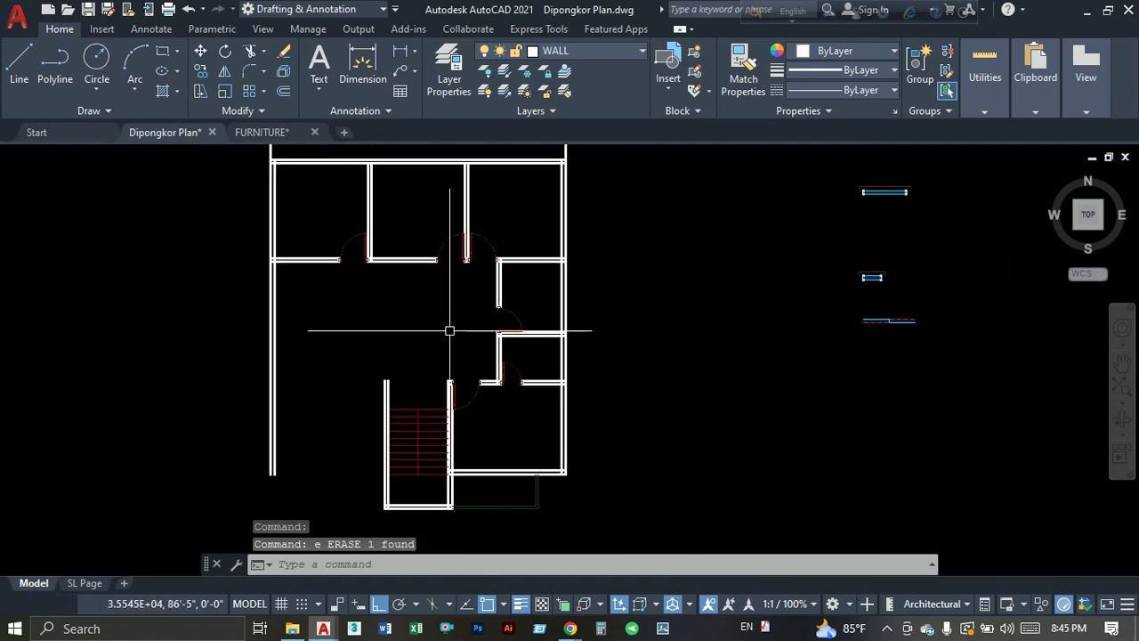
scroll(472, 417, up, 3)
scroll(471, 418, down, 3)
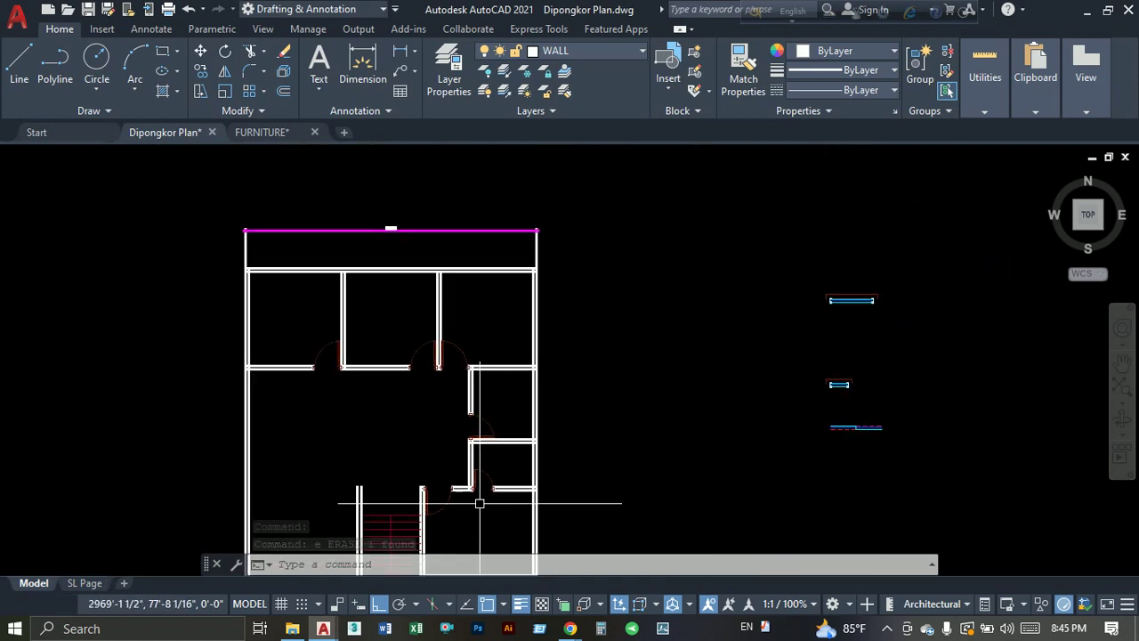
middle_drag(475, 423, 479, 353)
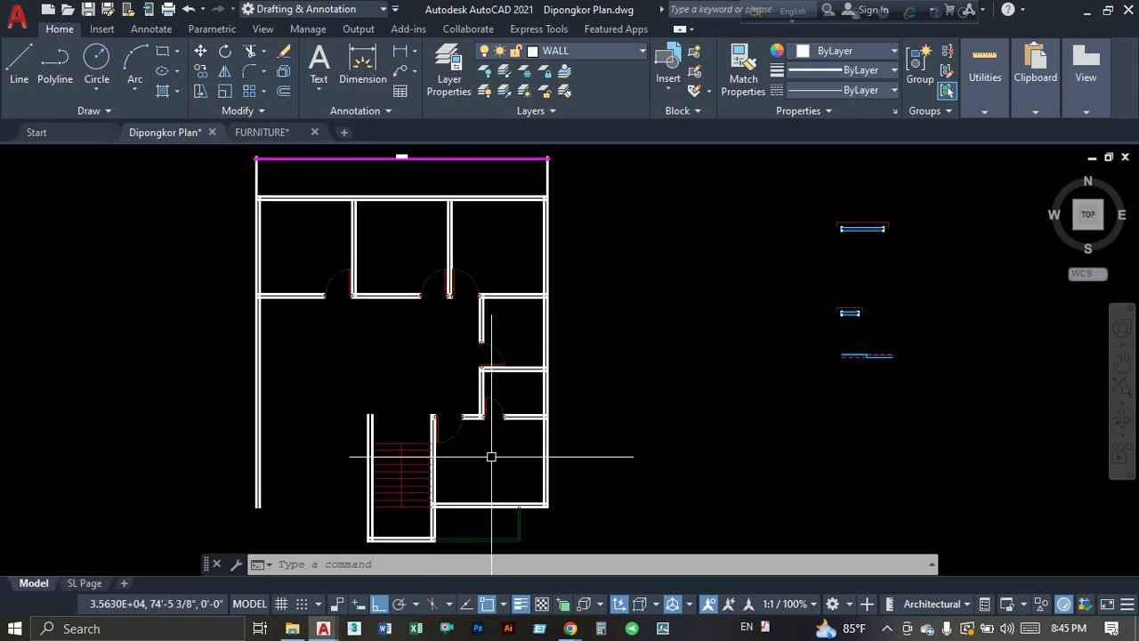
middle_drag(469, 407, 470, 459)
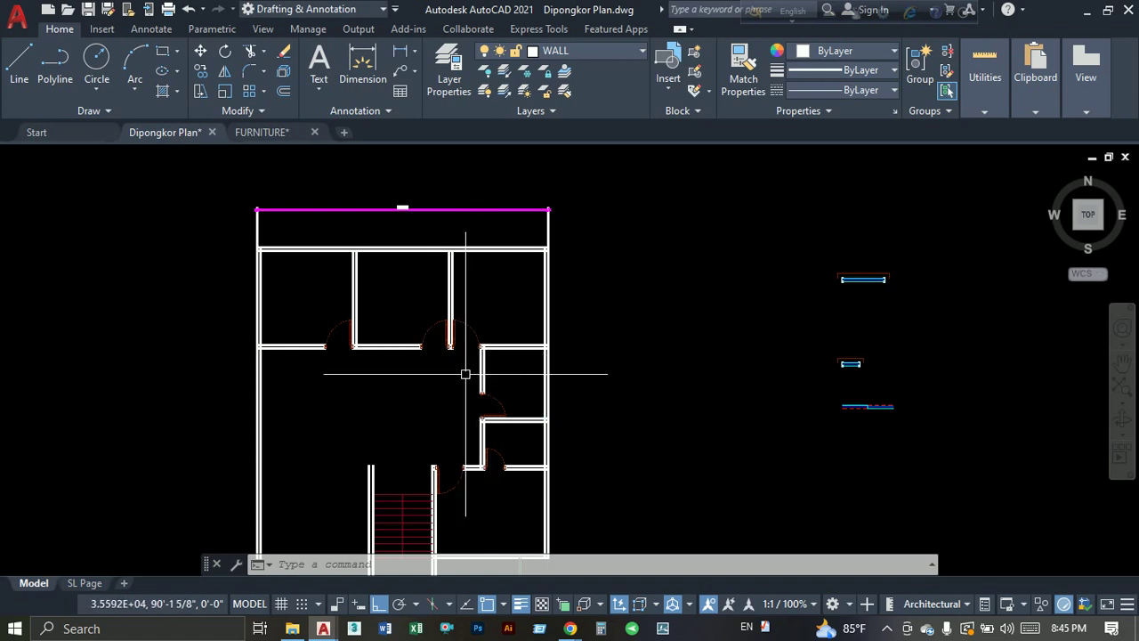
scroll(466, 373, down, 2)
middle_drag(465, 374, 469, 321)
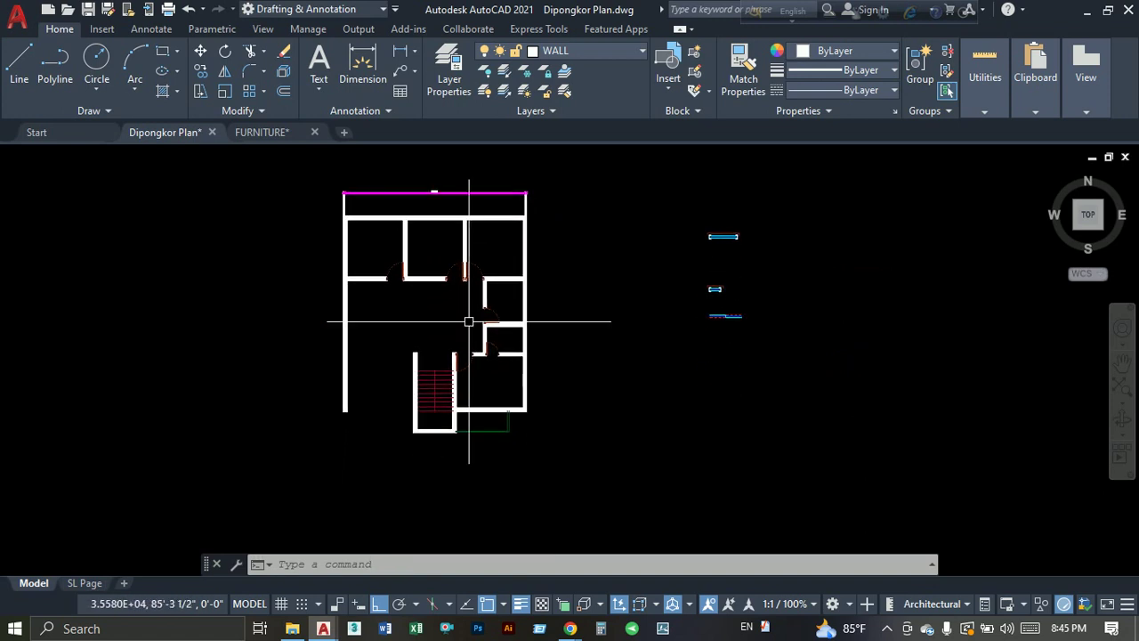
scroll(468, 321, up, 2)
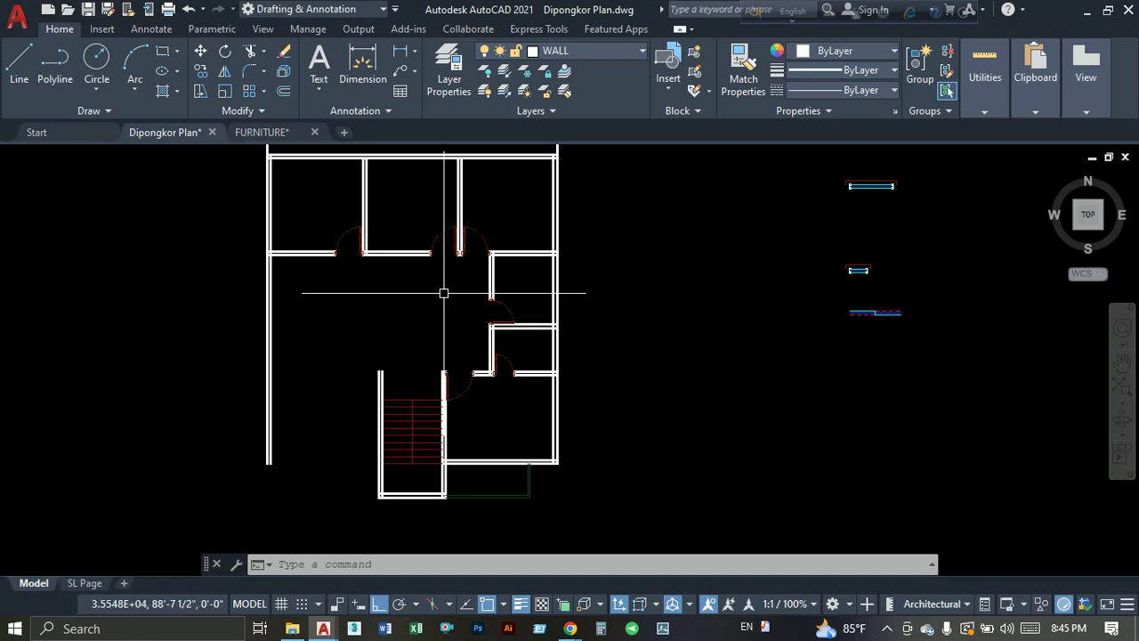
scroll(415, 325, down, 1)
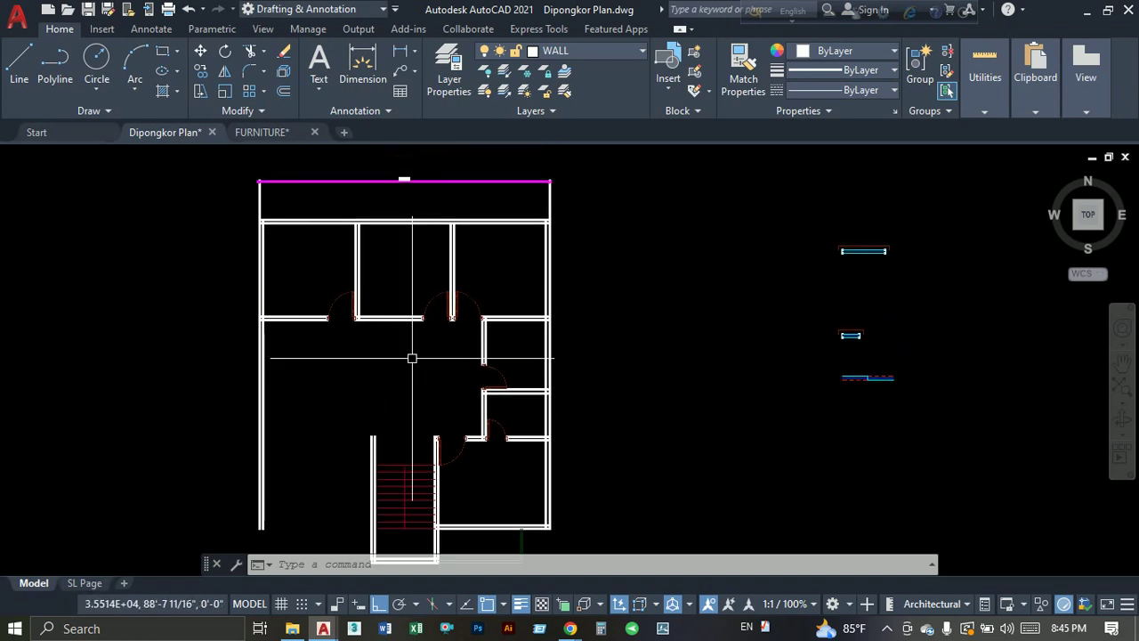
scroll(415, 315, down, 2)
scroll(420, 331, down, 1)
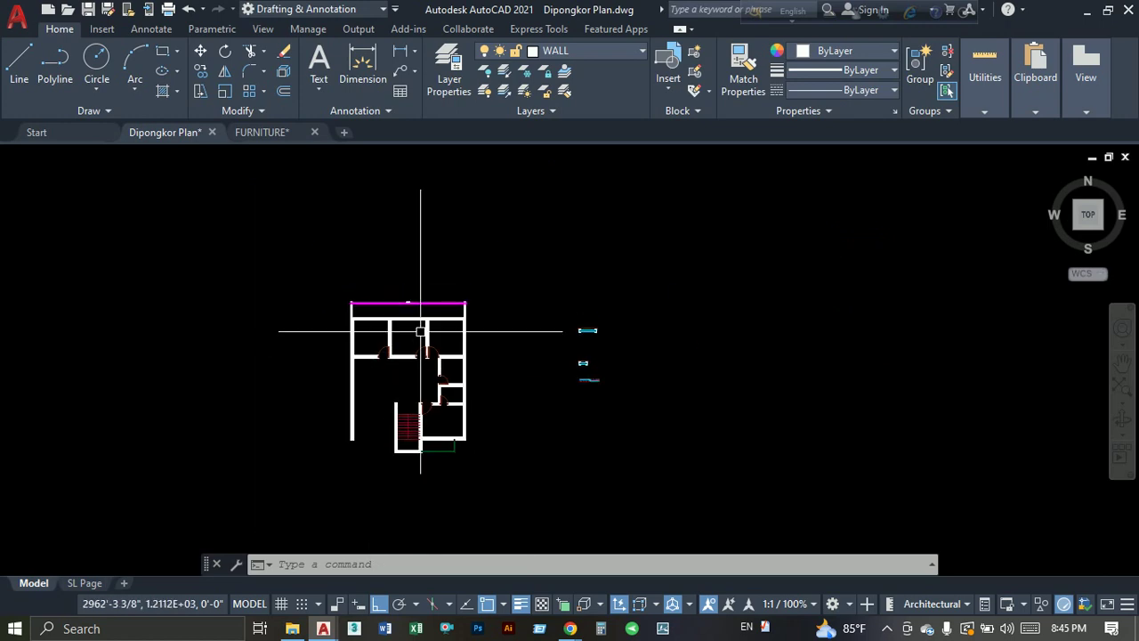
In the FURNITURE drawing, select the double bed block.
click(262, 132)
scroll(430, 340, down, 4)
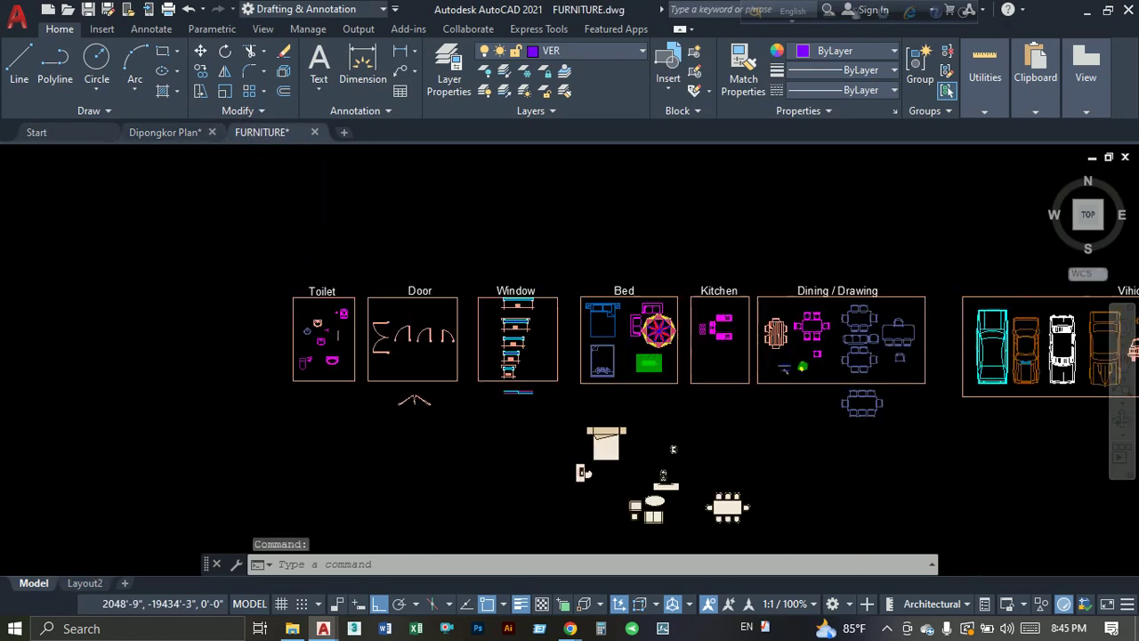
scroll(498, 364, down, 2)
scroll(537, 363, up, 6)
middle_drag(537, 363, 592, 408)
scroll(596, 374, up, 2)
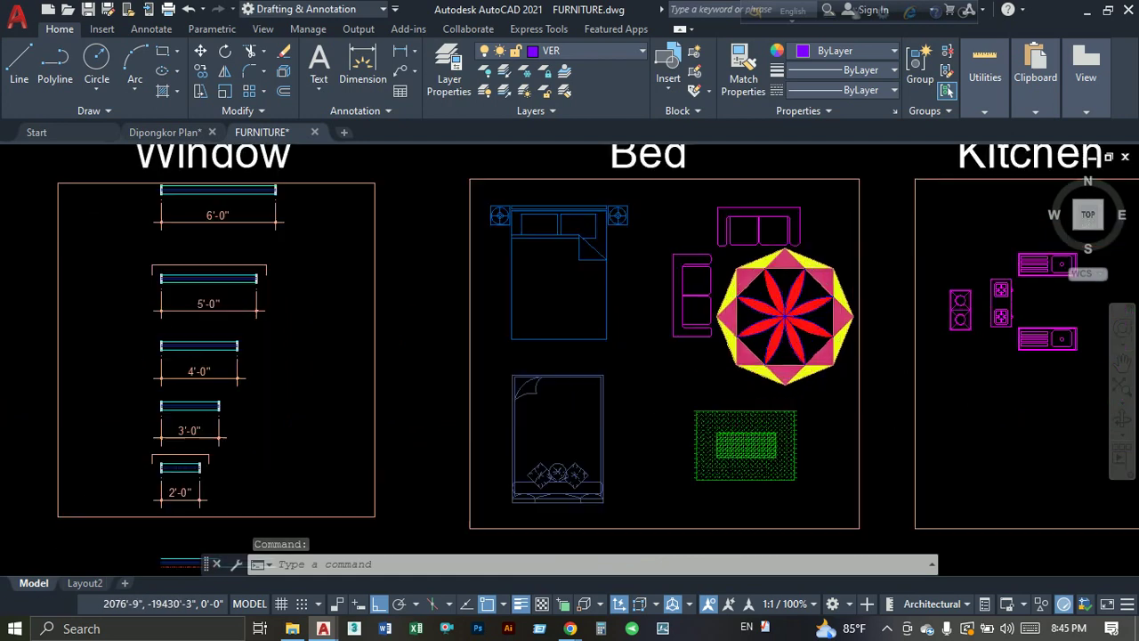
scroll(596, 356, up, 2)
click(554, 338)
Add the kitchen stove and sink to the selection.
scroll(597, 348, down, 2)
middle_drag(597, 348, 386, 335)
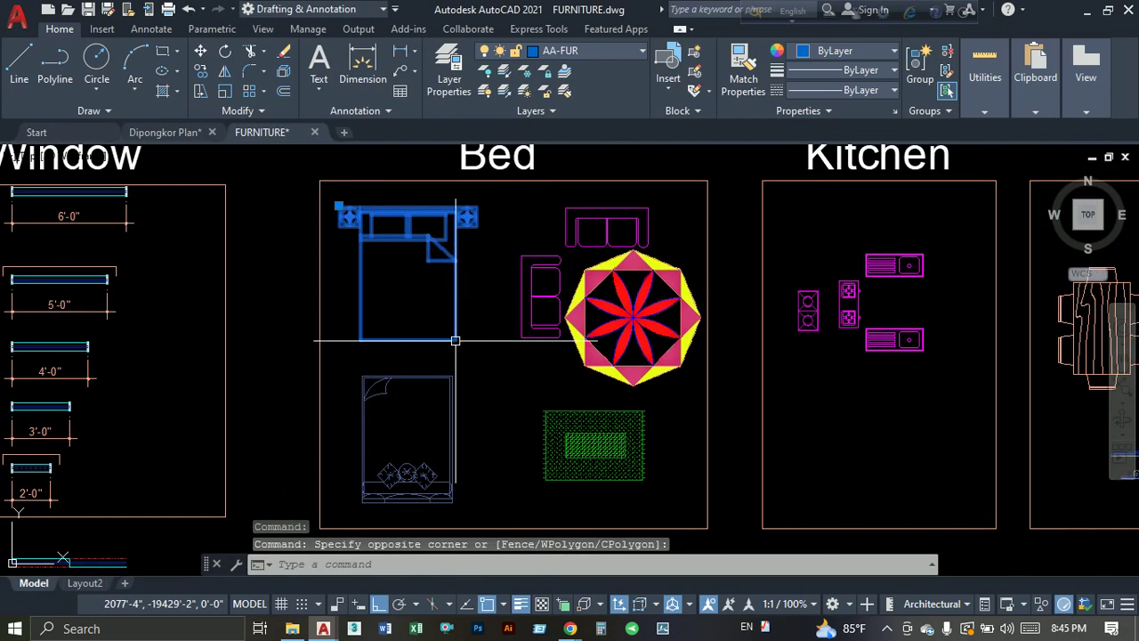
scroll(534, 356, down, 2)
middle_drag(682, 364, 418, 347)
scroll(457, 312, up, 2)
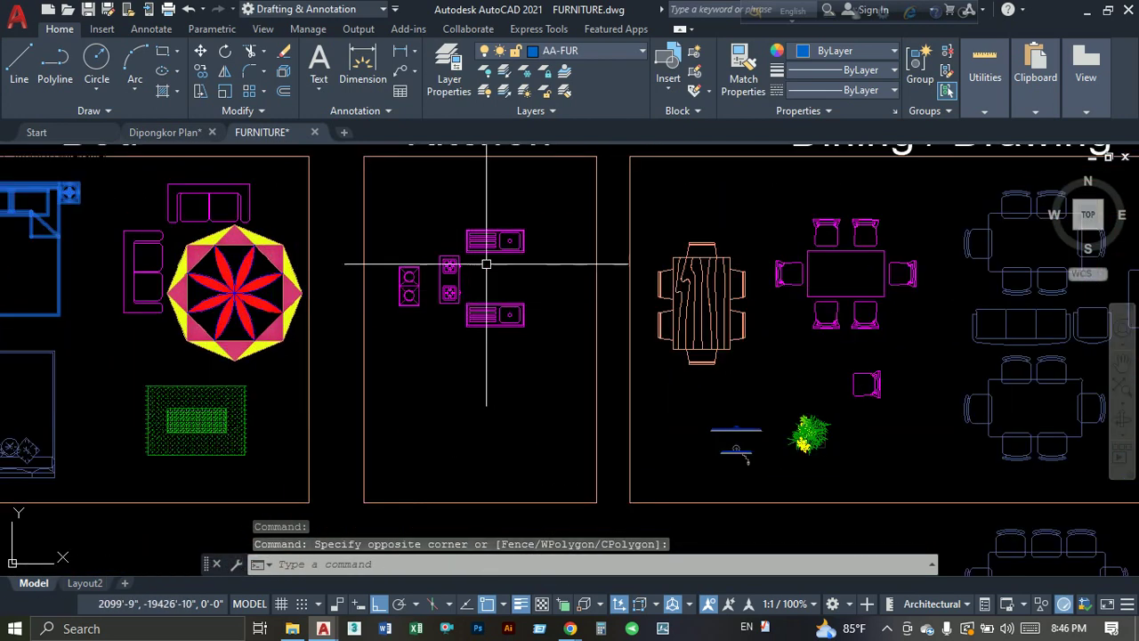
click(501, 216)
click(439, 274)
Add the dining table set to the selection.
scroll(445, 280, down, 3)
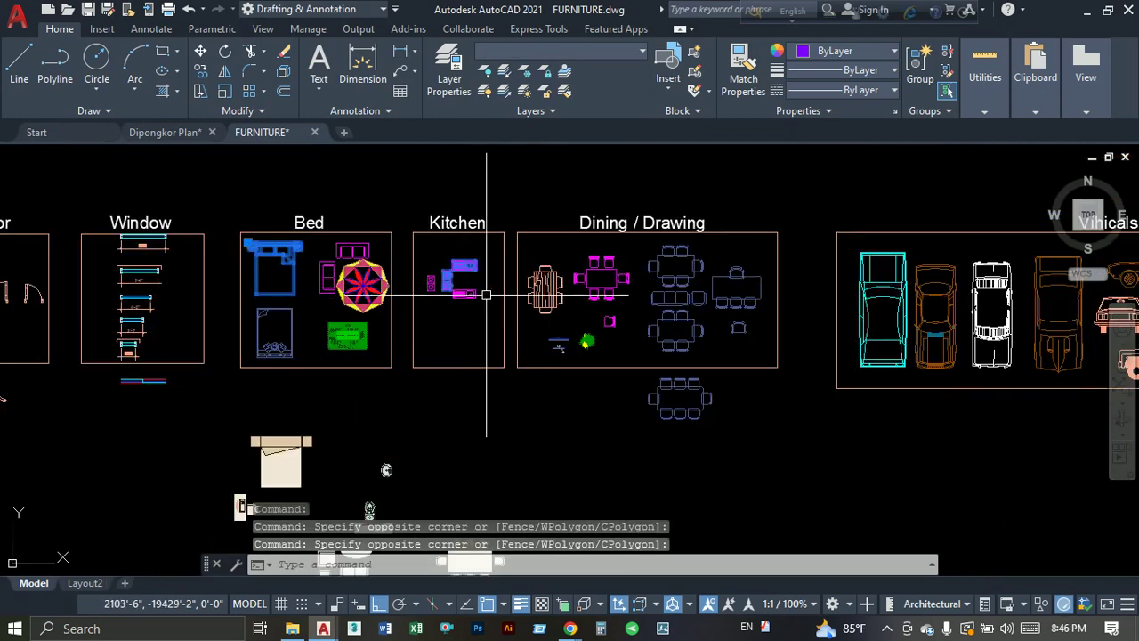
middle_drag(471, 289, 303, 298)
scroll(482, 372, up, 3)
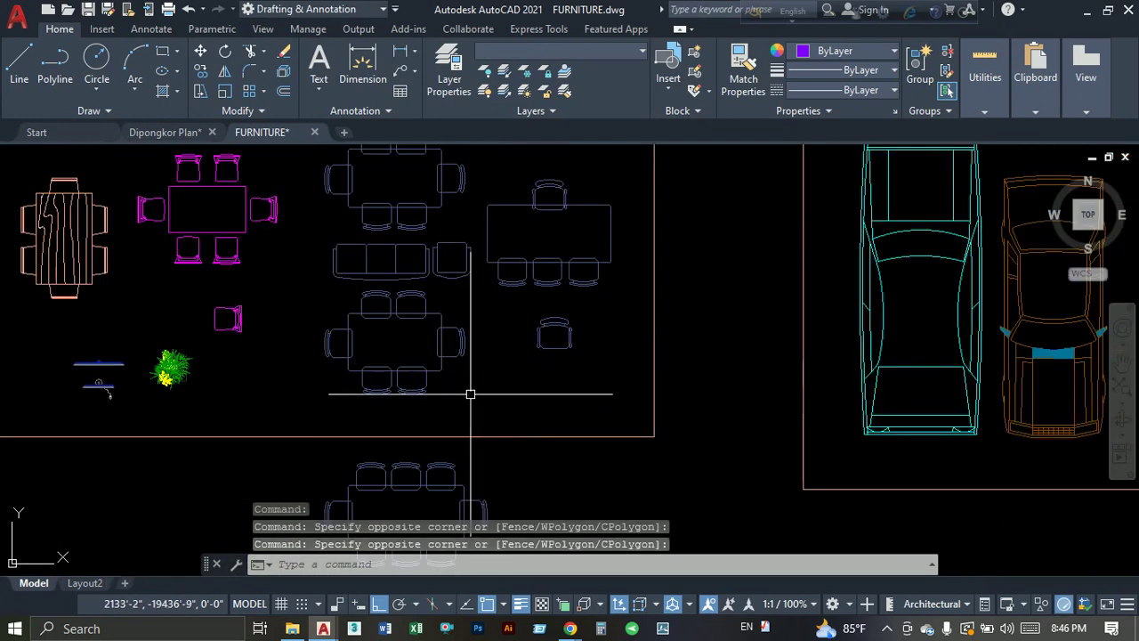
click(471, 394)
click(384, 341)
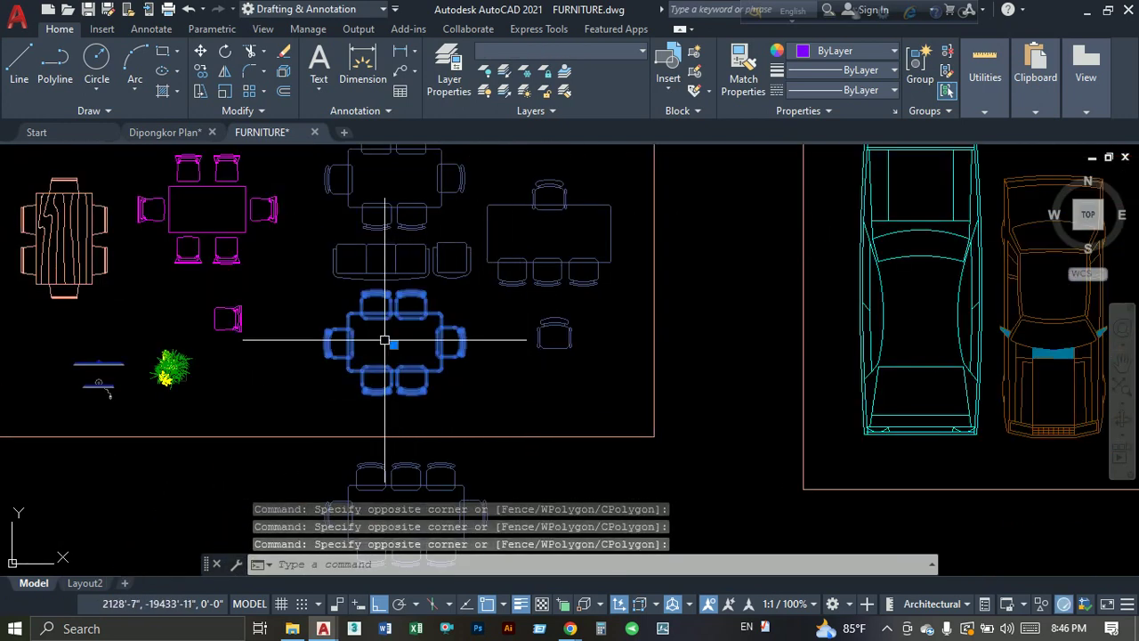
Add the two sofas, copy all six blocks with Ctrl+C, and return to Dipongkor Plan.
scroll(385, 341, down, 5)
mouse_move(203, 409)
middle_down()
mouse_move(259, 382)
mouse_move(290, 339)
middle_up()
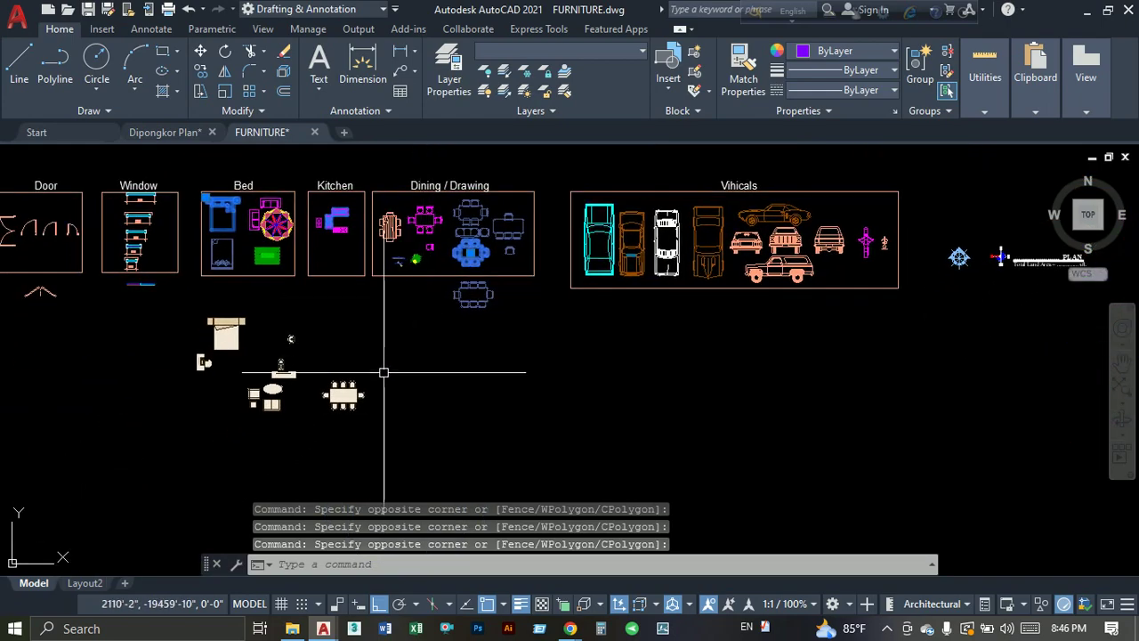
middle_drag(384, 372, 381, 394)
scroll(381, 394, down, 3)
middle_drag(890, 418, 701, 438)
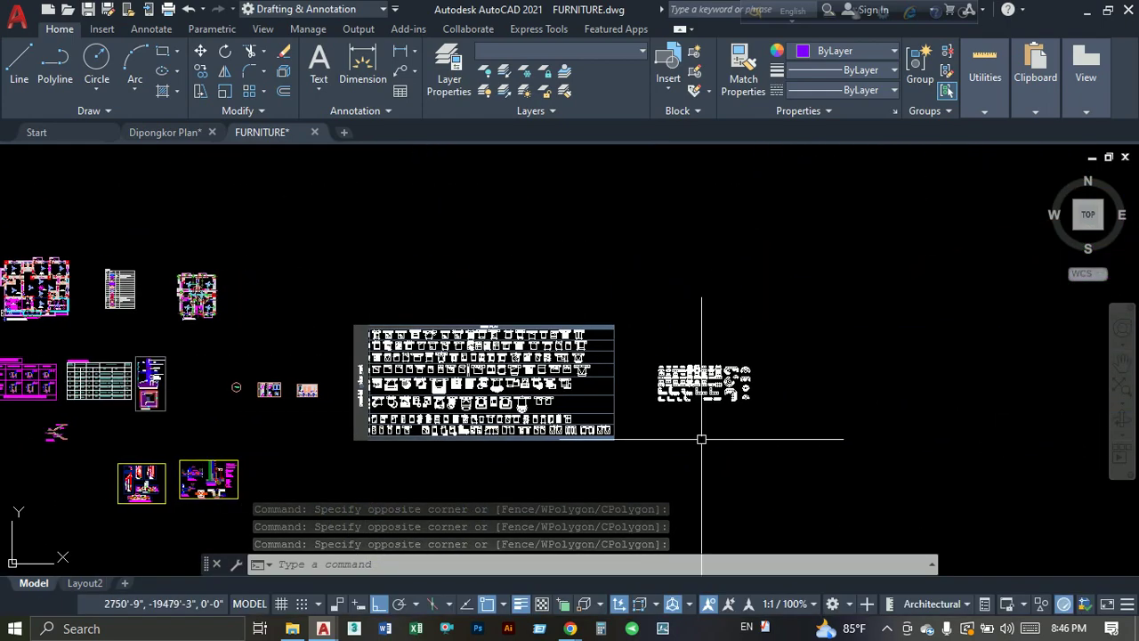
scroll(681, 386, up, 2)
scroll(674, 386, up, 3)
scroll(674, 387, up, 2)
scroll(468, 476, up, 1)
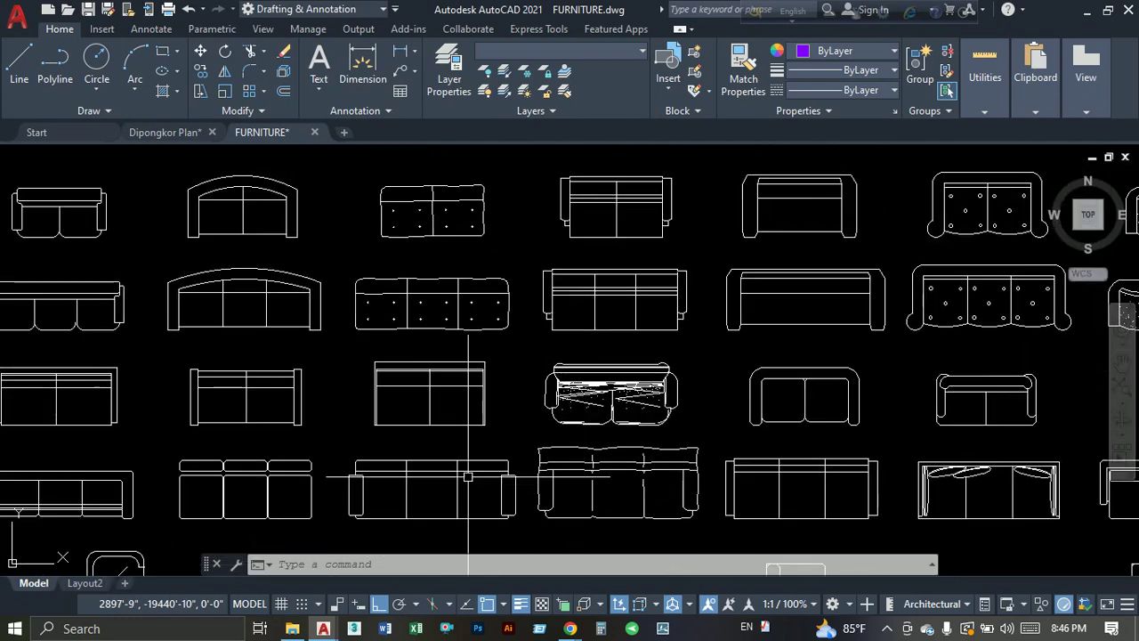
scroll(350, 441, down, 2)
scroll(419, 330, up, 2)
scroll(470, 330, down, 1)
scroll(470, 330, up, 1)
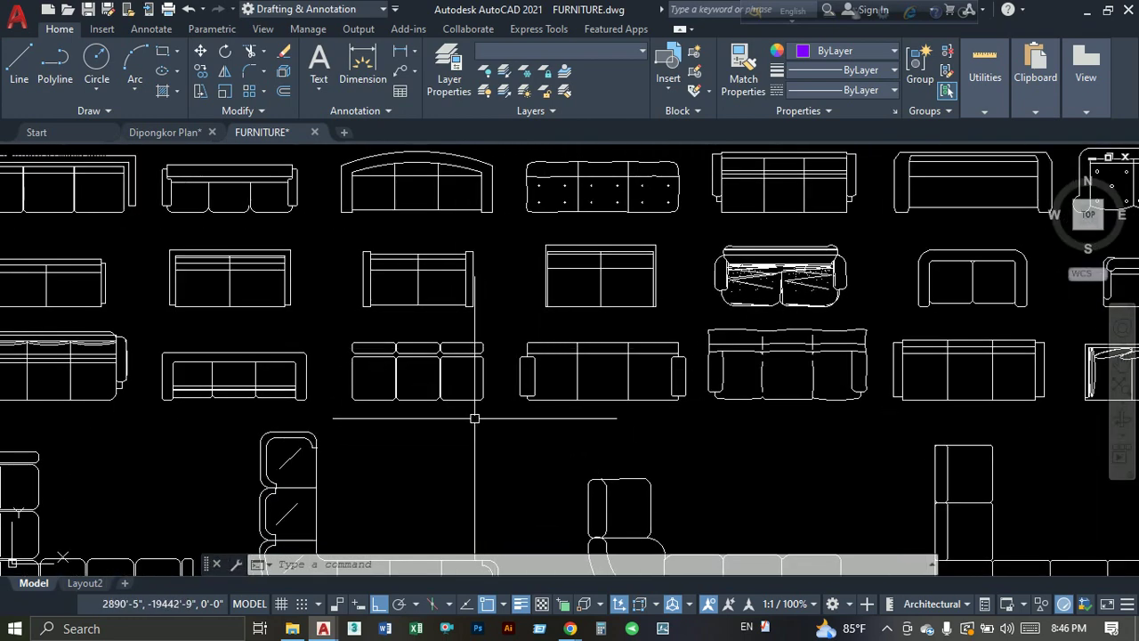
click(504, 393)
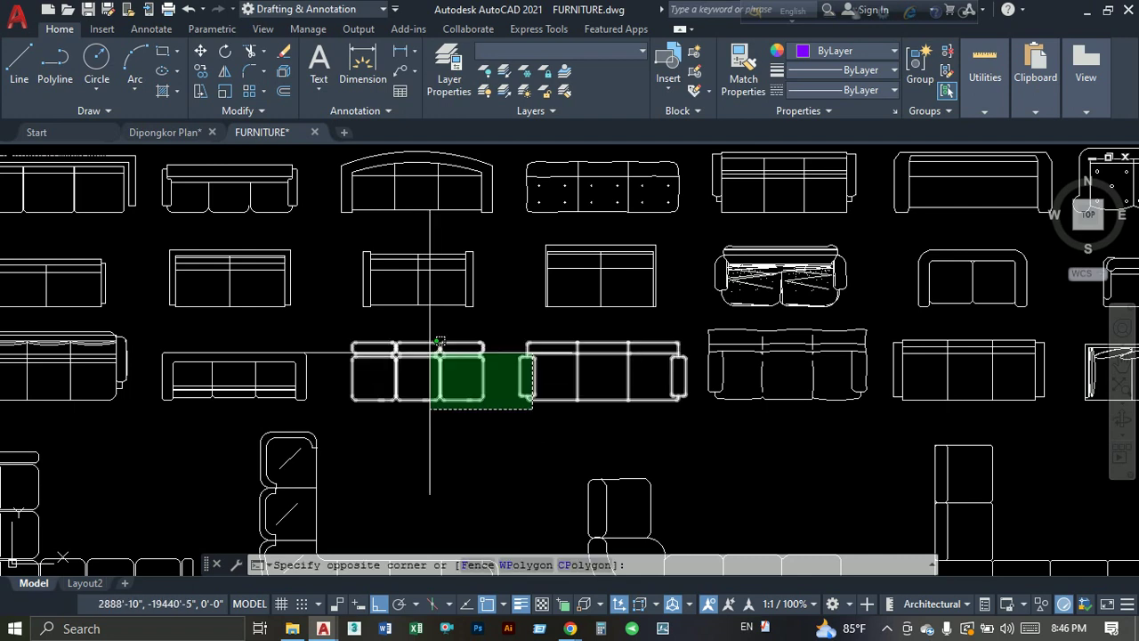
click(415, 349)
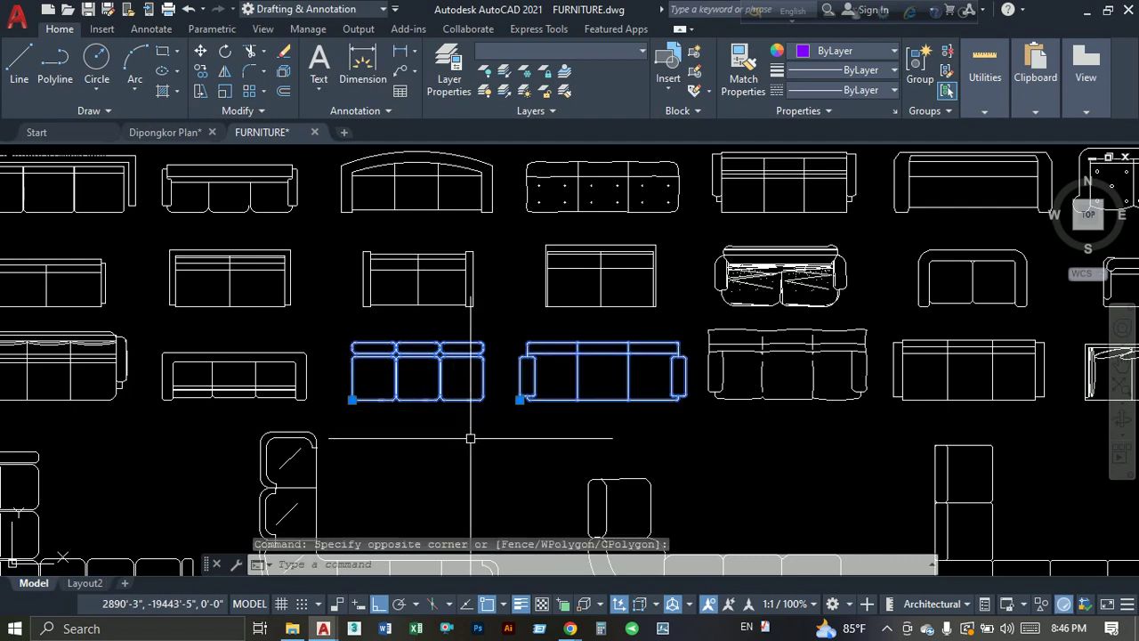
key(ctrl+c)
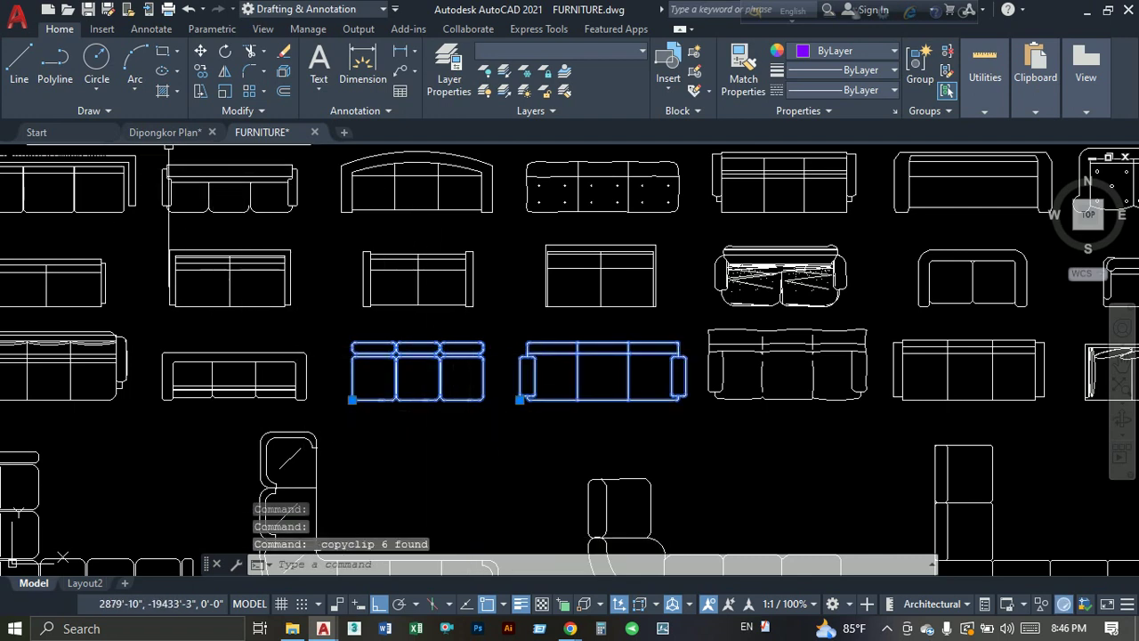
click(165, 136)
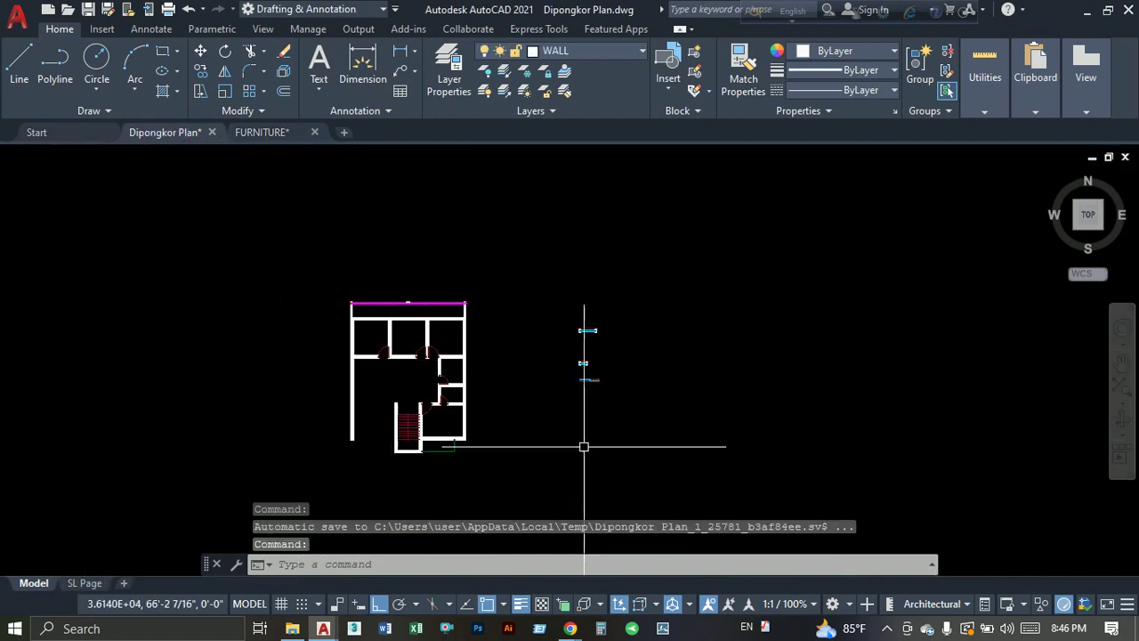
Paste the copied furniture into empty space in Dipongkor Plan.
key(ctrl+v)
scroll(540, 470, up, 2)
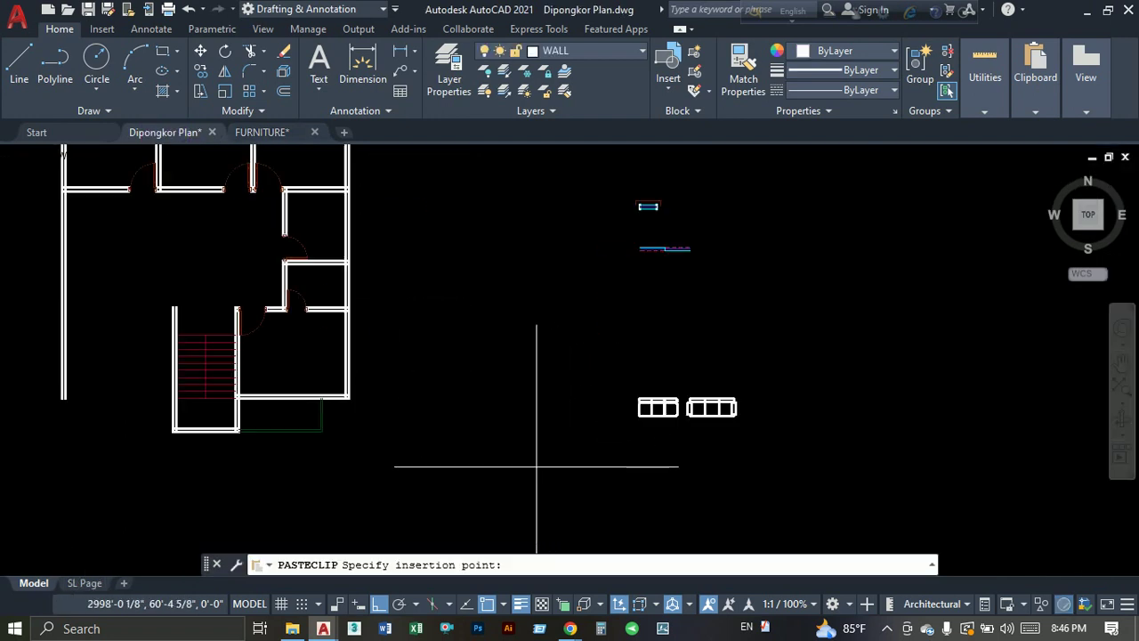
scroll(536, 466, down, 2)
middle_drag(521, 285, 597, 394)
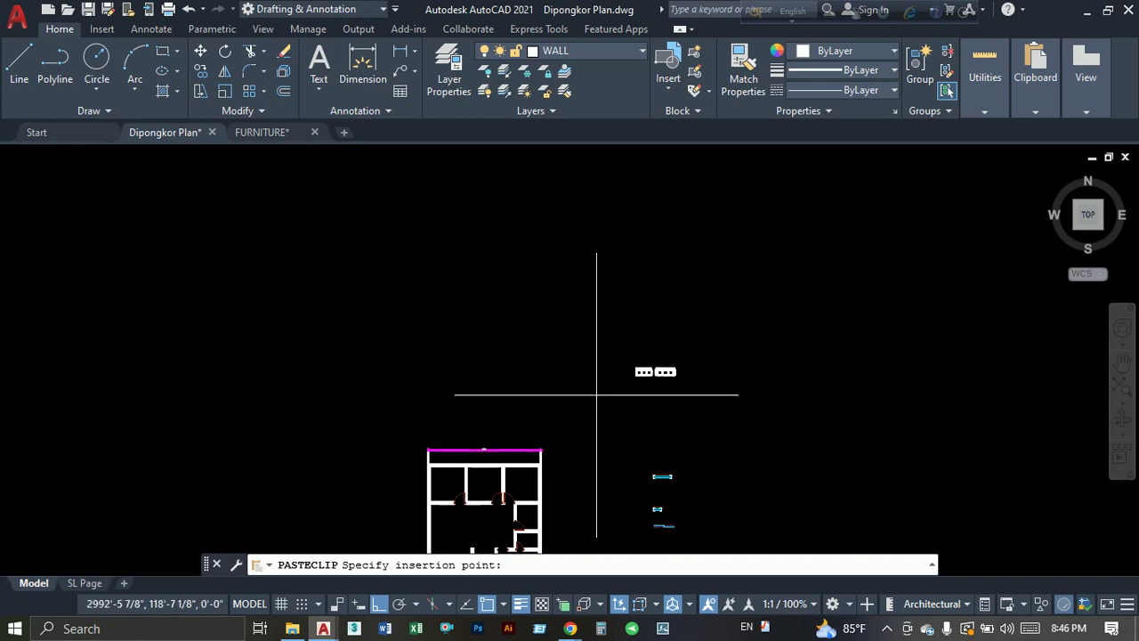
scroll(554, 396, down, 5)
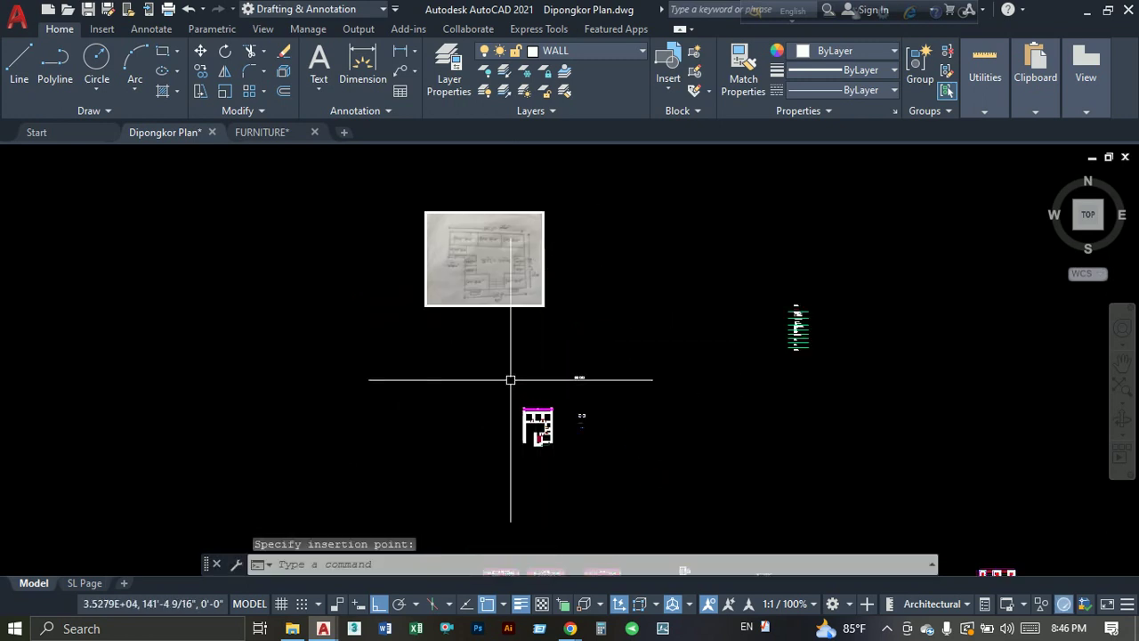
click(461, 376)
scroll(455, 386, down, 5)
Move the bed, stove, sink and dining set to just right of the floor plan.
click(391, 356)
scroll(273, 419, up, 5)
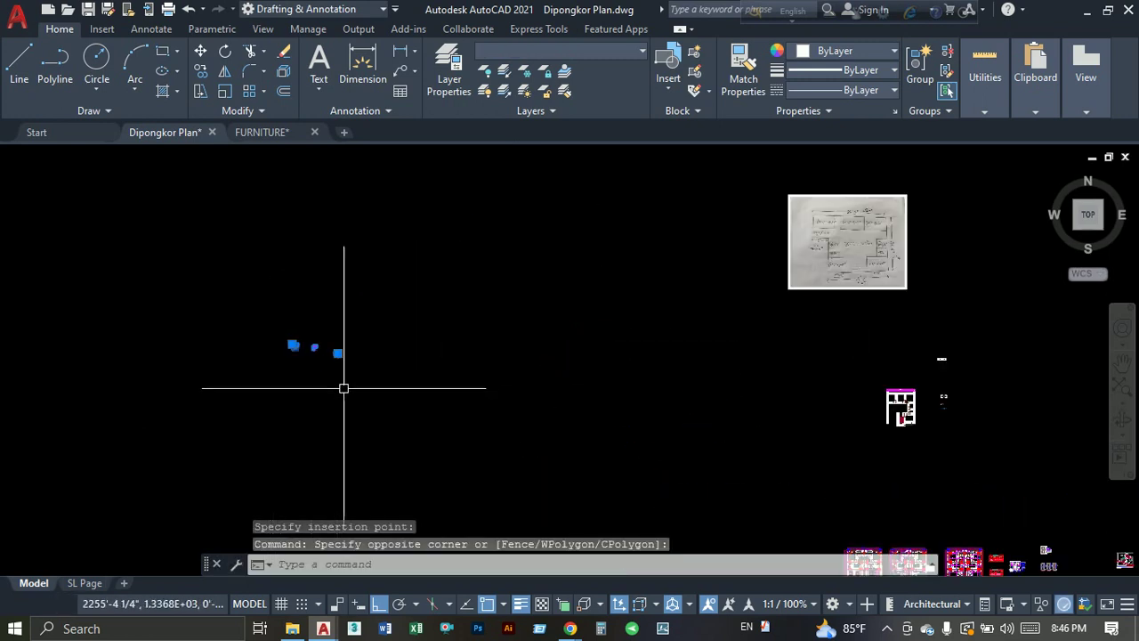
key(Escape)
click(382, 315)
click(223, 386)
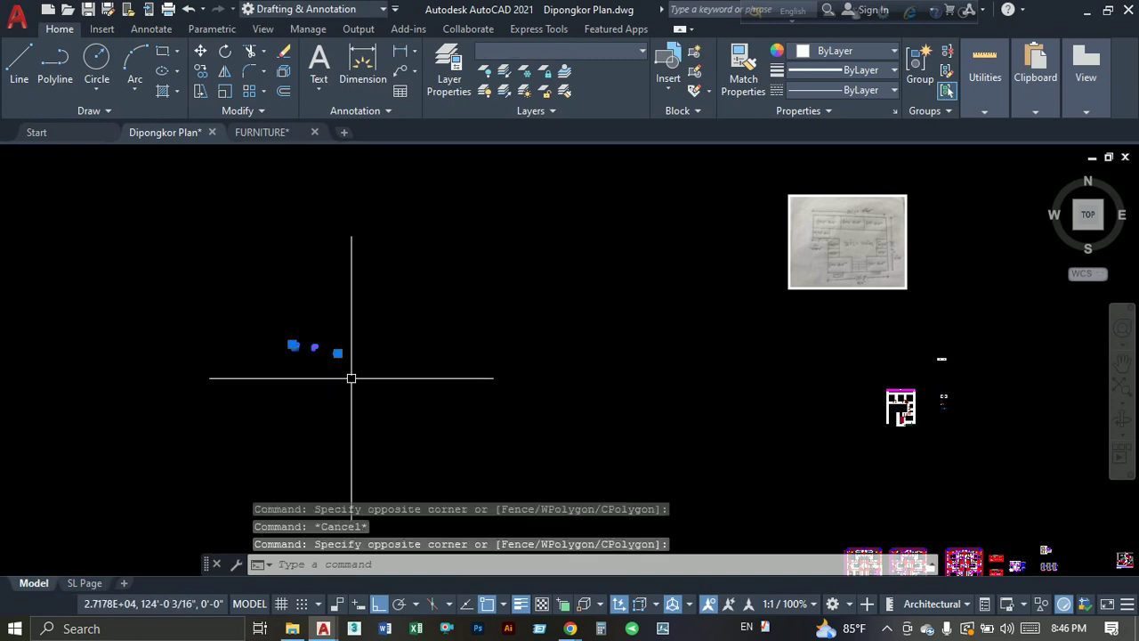
text(m)
key(Return)
click(307, 352)
scroll(525, 439, down, 2)
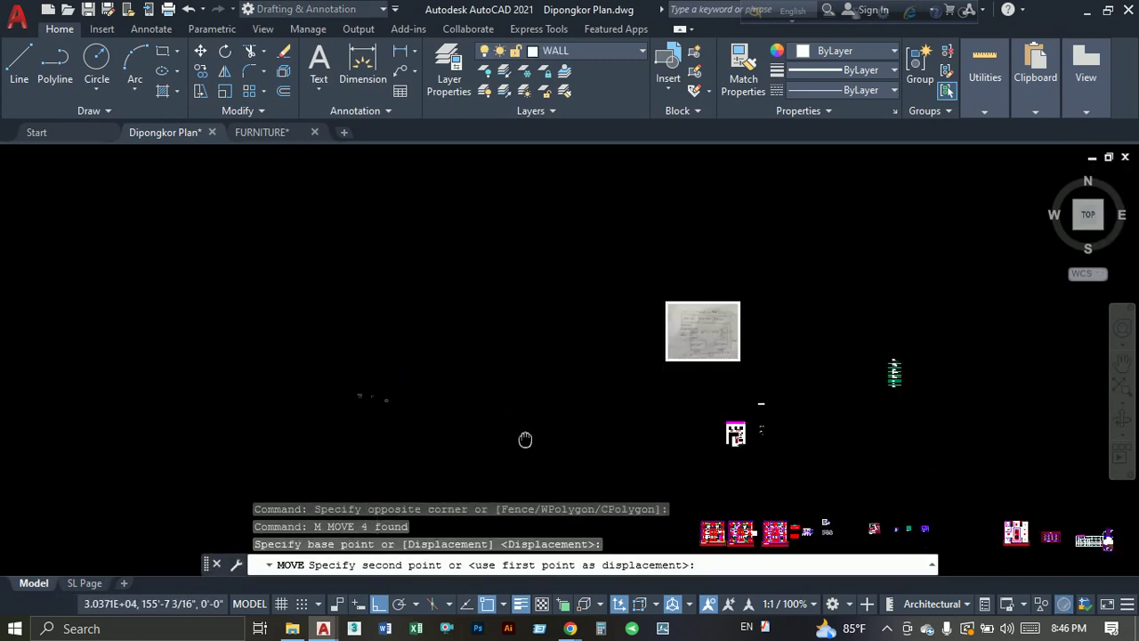
middle_drag(526, 440, 445, 323)
scroll(449, 294, up, 5)
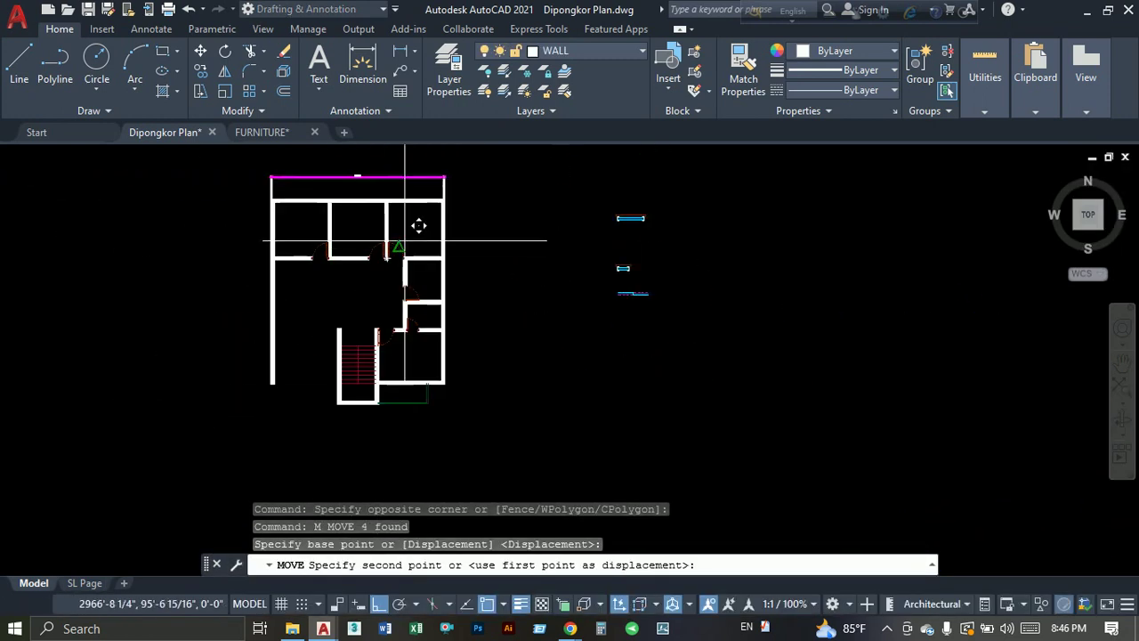
scroll(405, 240, up, 2)
middle_drag(418, 275, 433, 382)
key(F8)
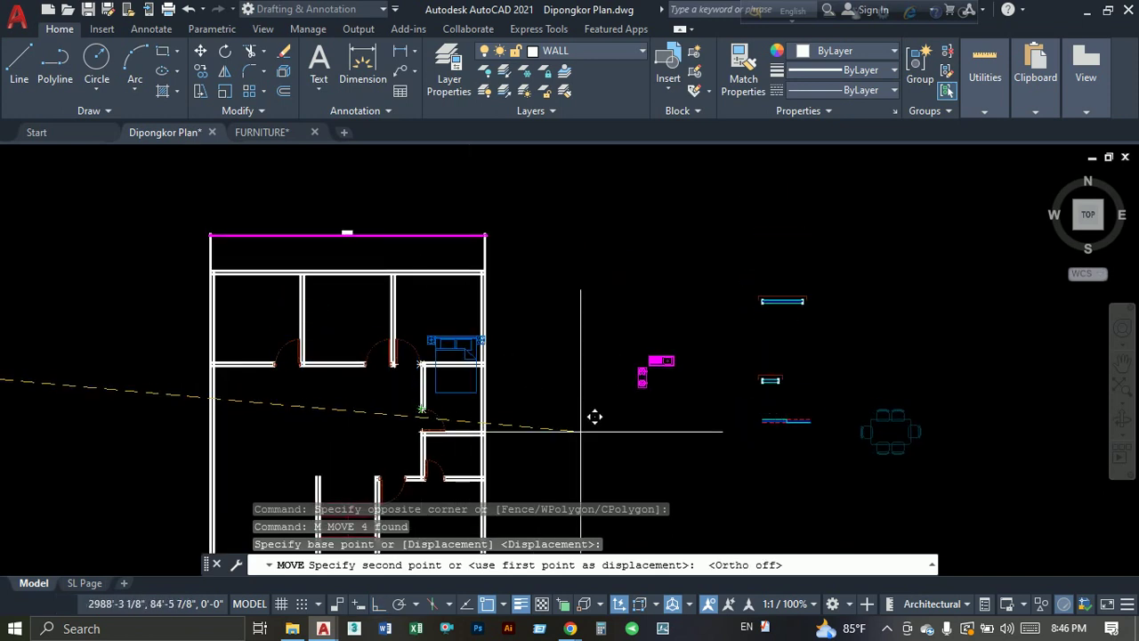
middle_drag(580, 432, 587, 393)
click(663, 366)
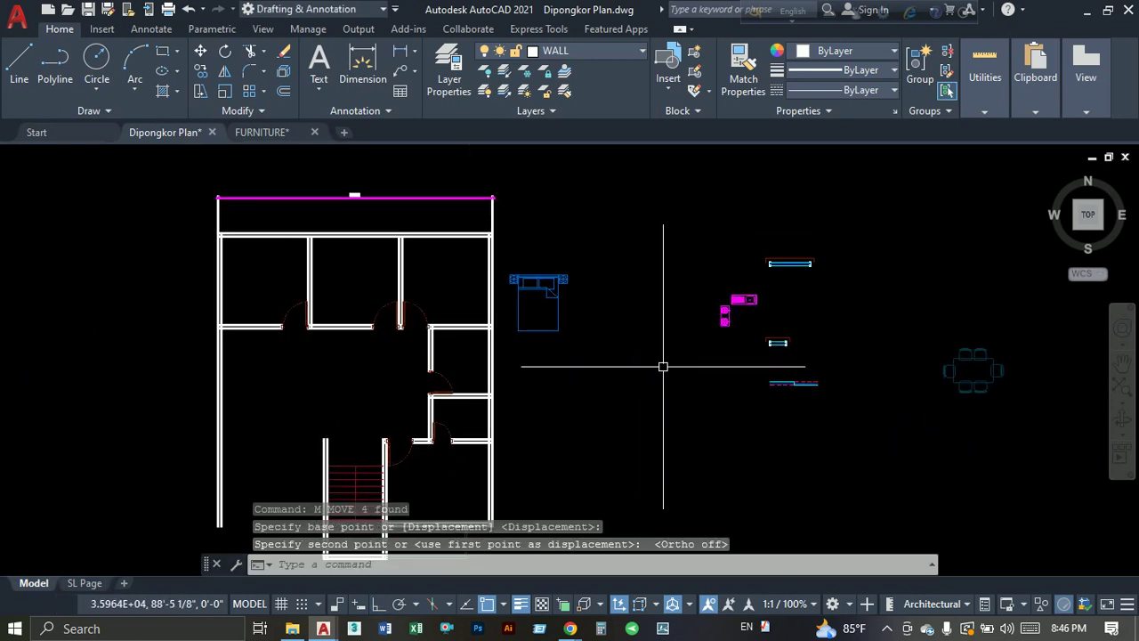
Select the pasted bed block, then clear the selection.
scroll(587, 311, up, 3)
drag(585, 249, 501, 323)
scroll(552, 347, down, 3)
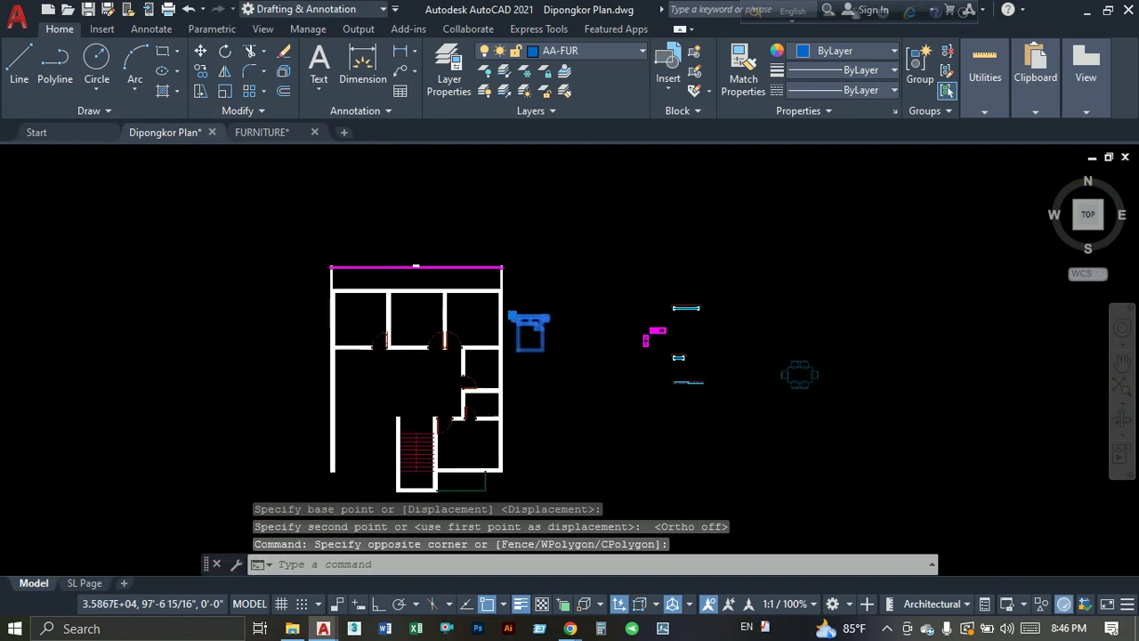
key(Escape)
scroll(551, 341, up, 5)
Move the double bed into the top-right bedroom against its top wall.
drag(570, 320, 530, 348)
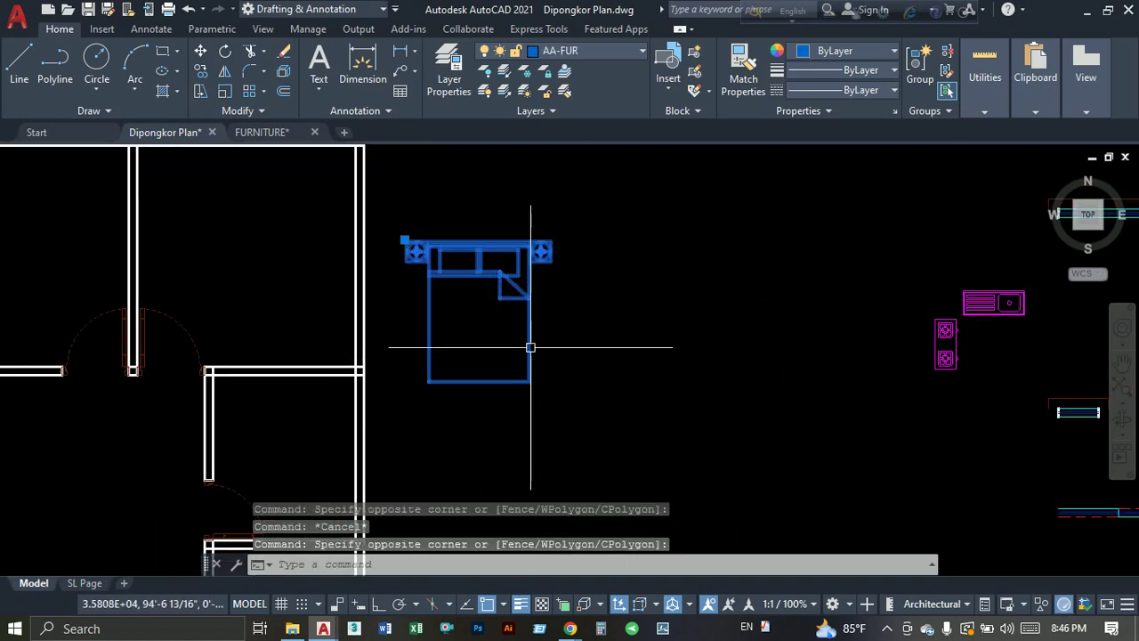
text(m)
key(Return)
click(661, 323)
middle_drag(661, 323, 643, 384)
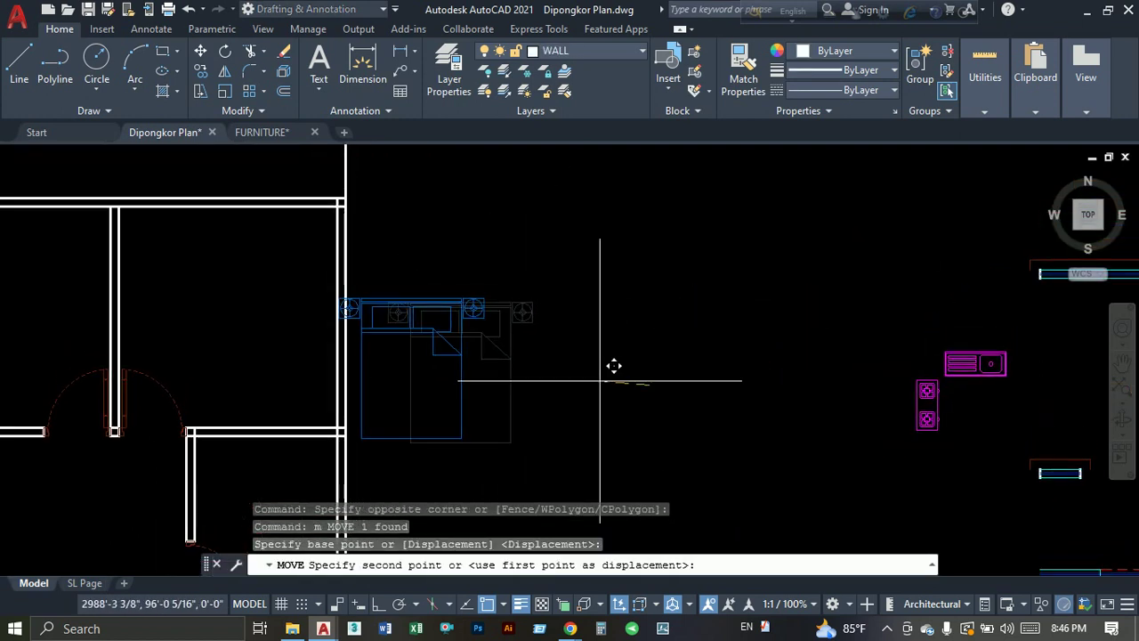
key(F8)
key(F8)
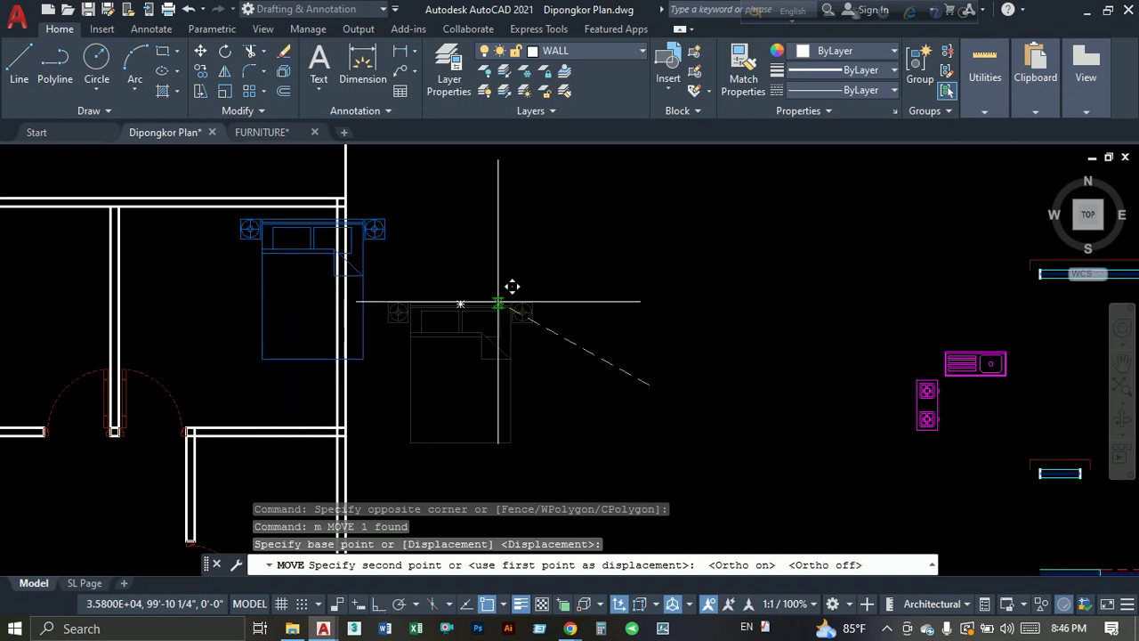
click(447, 294)
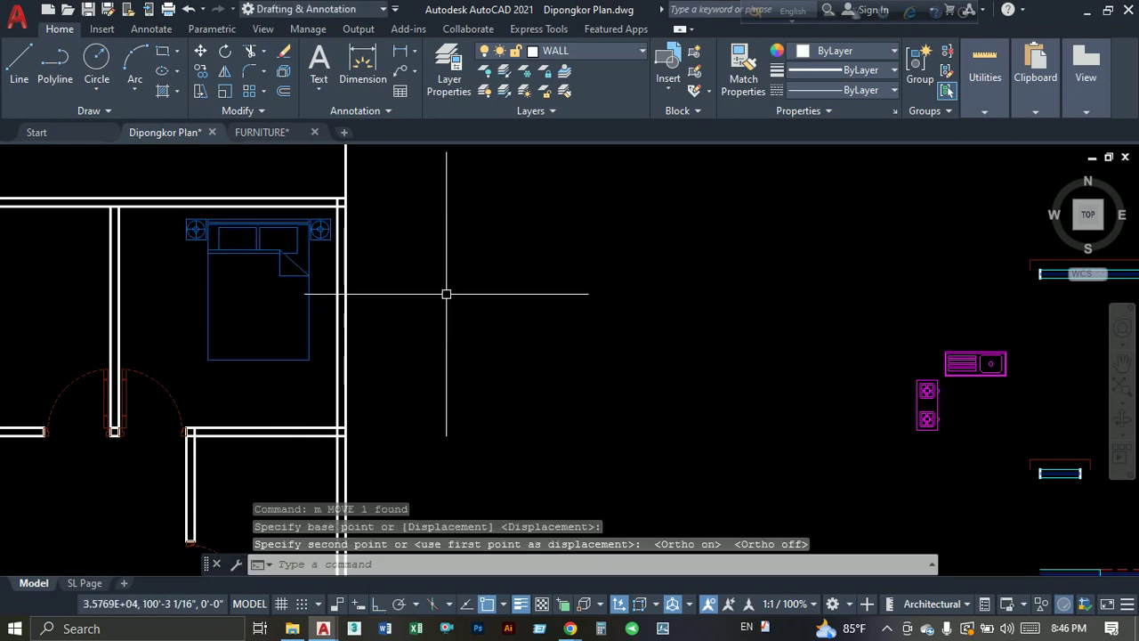
drag(318, 293, 267, 229)
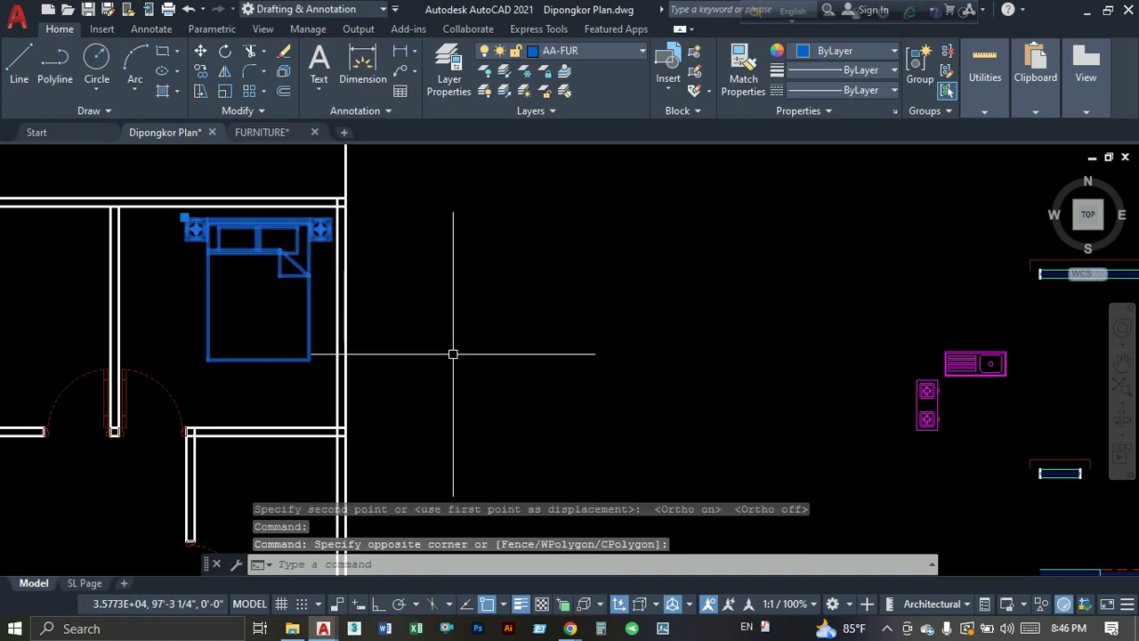
text(m)
key(Return)
click(485, 381)
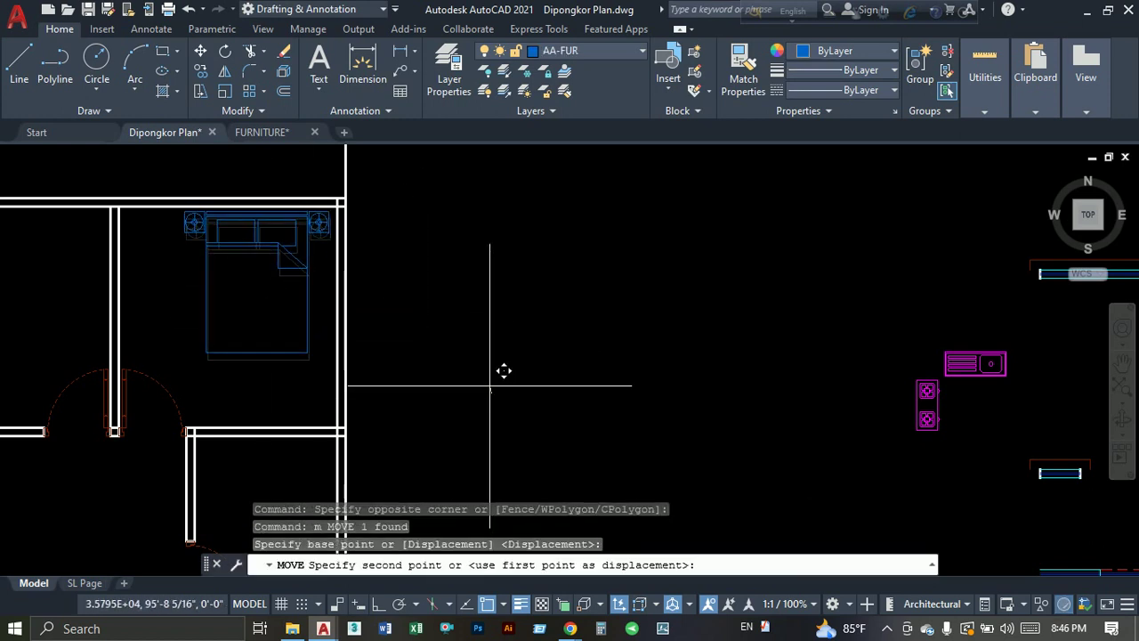
click(492, 386)
Copy the bed with Ortho on into the left and middle bedrooms.
middle_drag(338, 356, 551, 366)
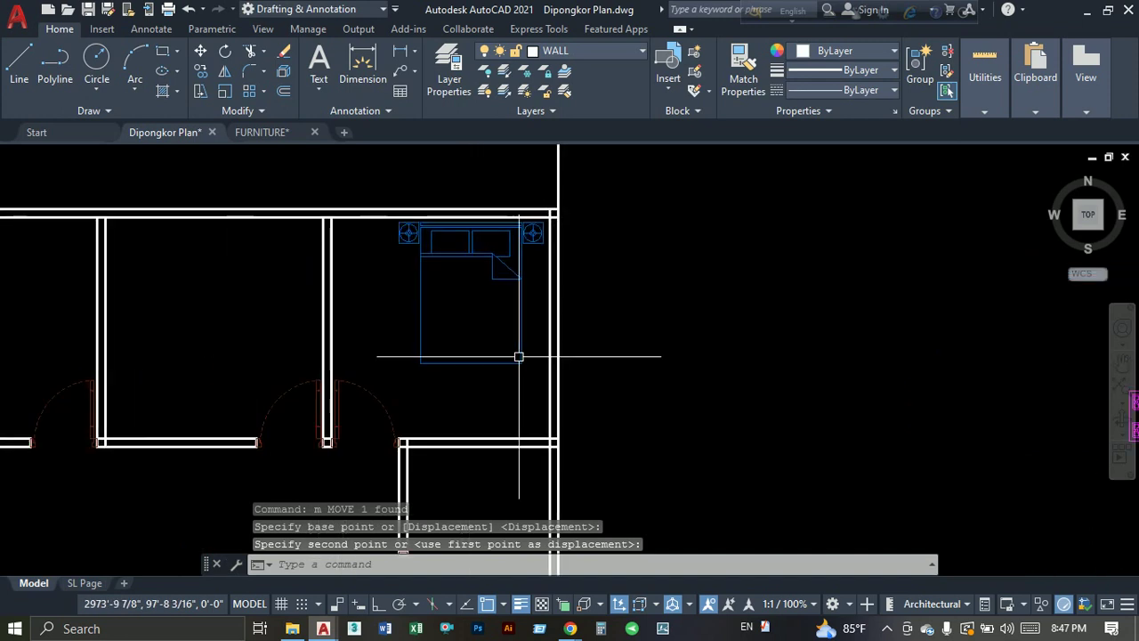
drag(469, 348, 401, 326)
click(200, 70)
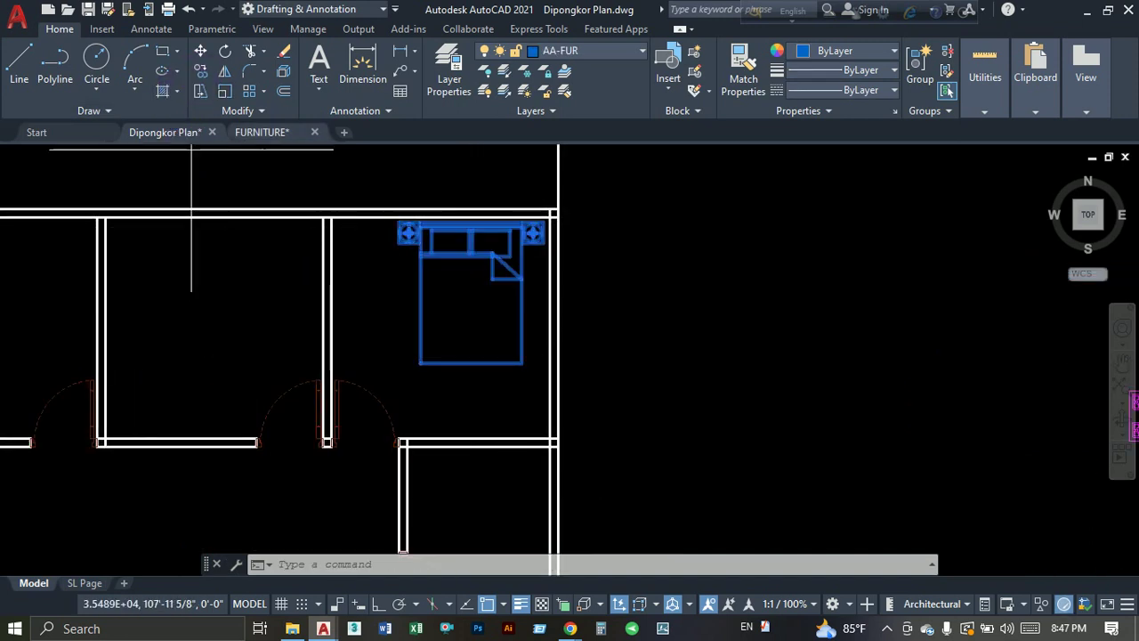
click(356, 265)
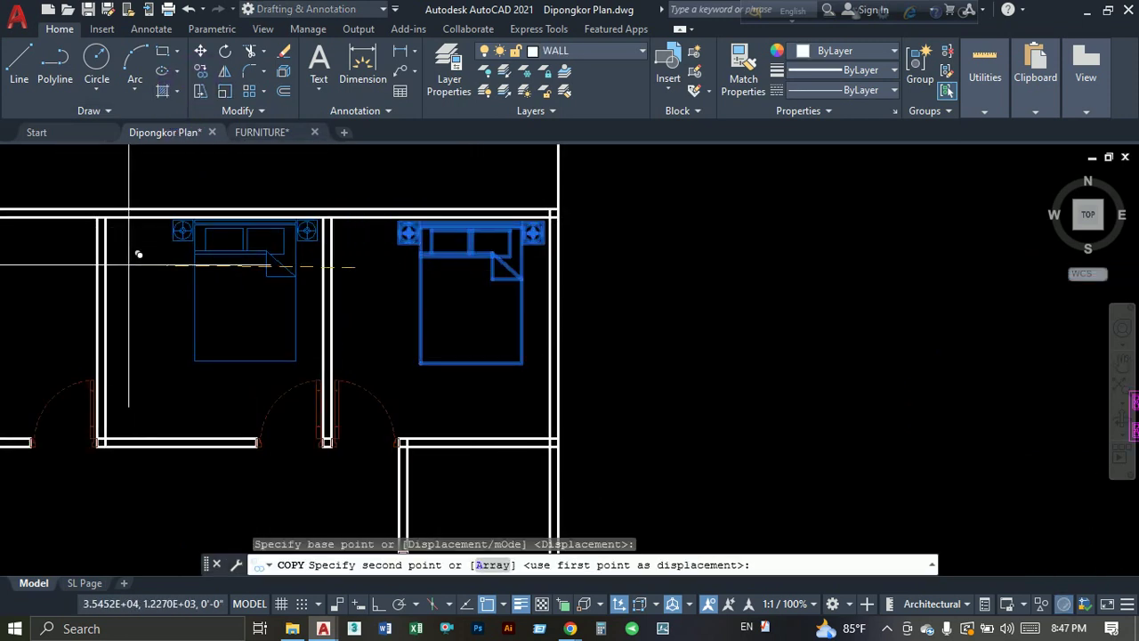
key(F8)
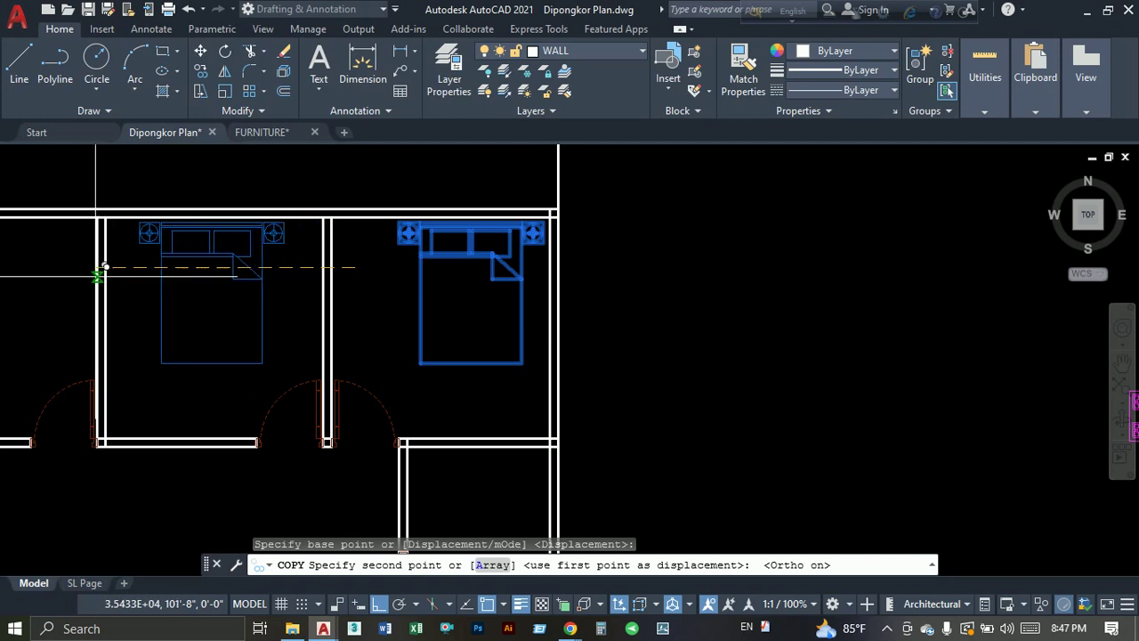
click(68, 276)
middle_drag(122, 277, 327, 291)
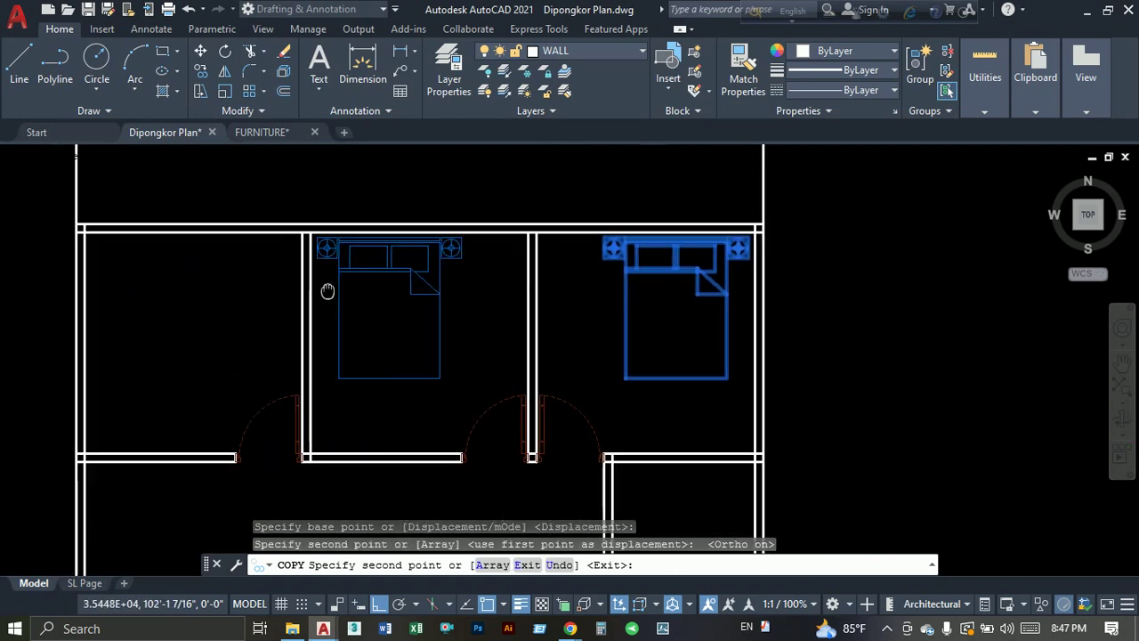
click(47, 290)
key(Escape)
scroll(318, 318, down, 4)
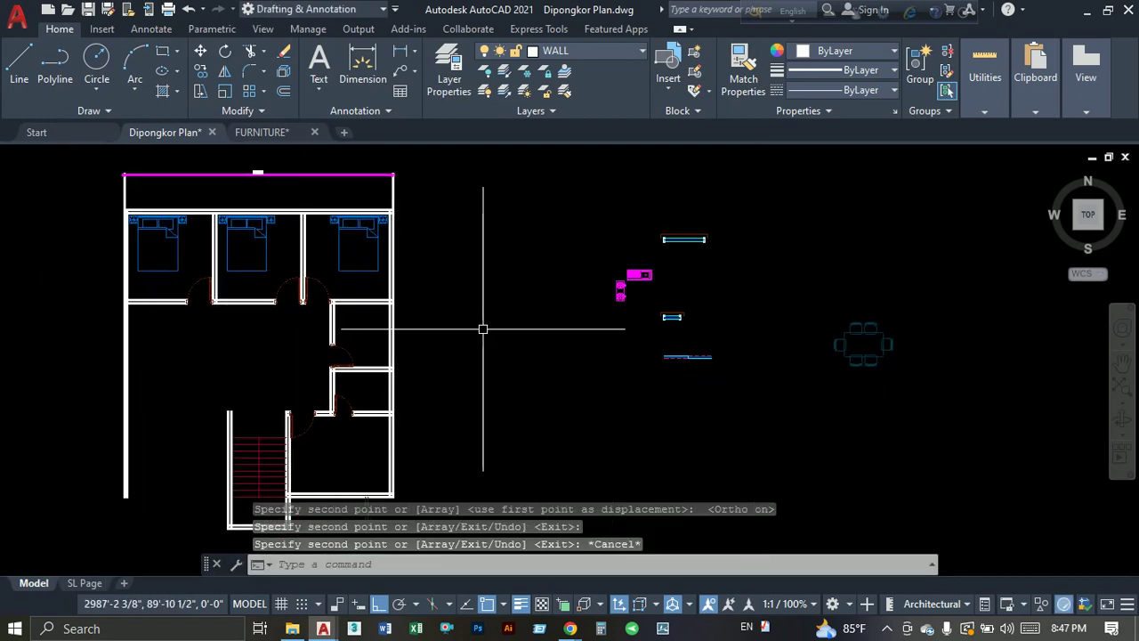
Offset the kitchen's right wall line 22 units into the kitchen.
scroll(475, 350, up, 3)
scroll(377, 330, up, 2)
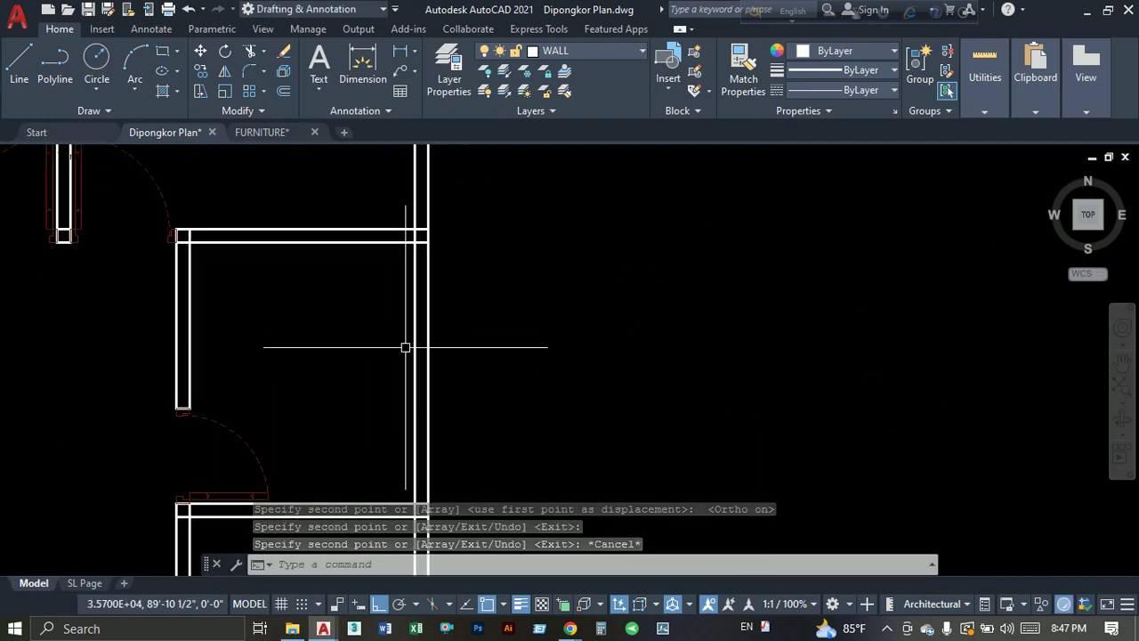
text(o)
key(Return)
key(Return)
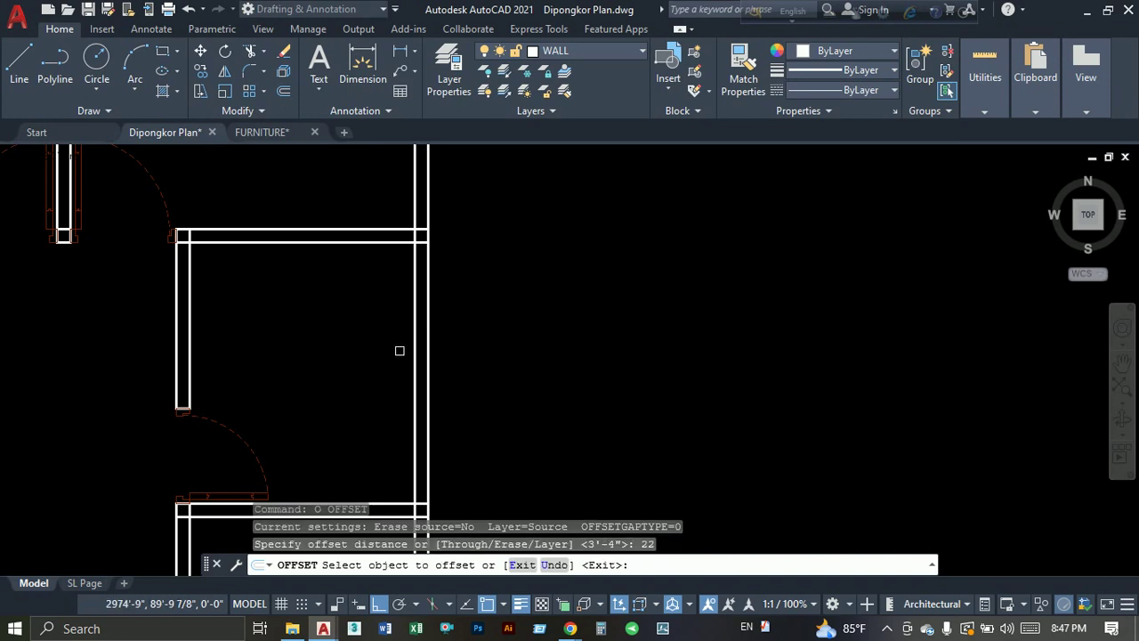
click(413, 347)
click(398, 342)
key(Escape)
Trim the new guide line off at the kitchen's lower wall.
text(tr)
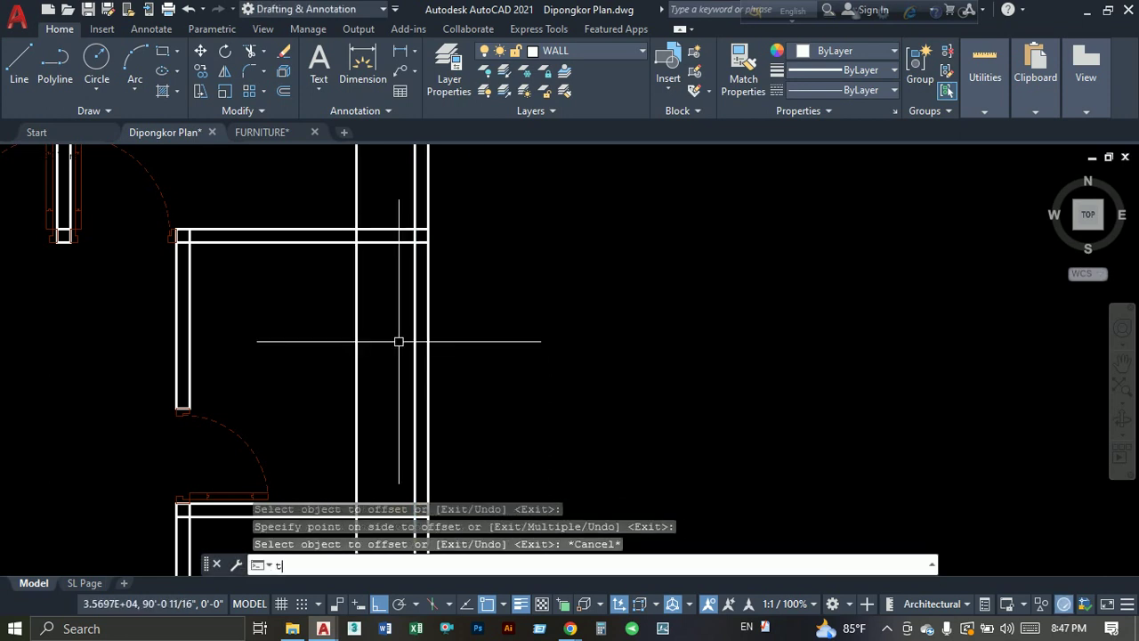
key(Return)
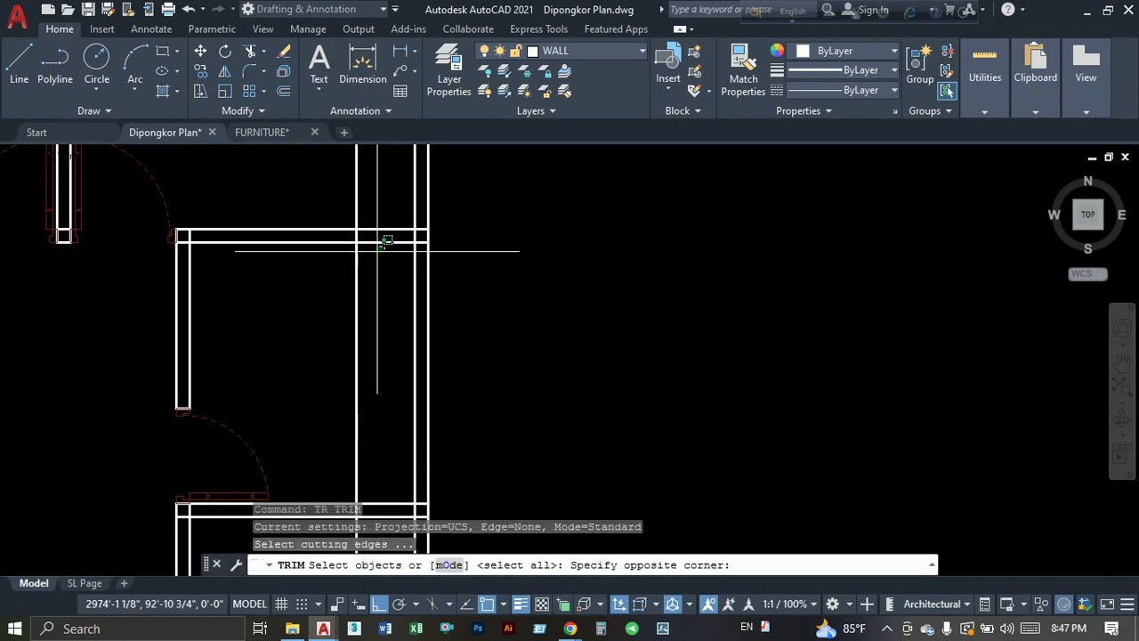
click(383, 244)
click(370, 241)
middle_drag(377, 394, 358, 180)
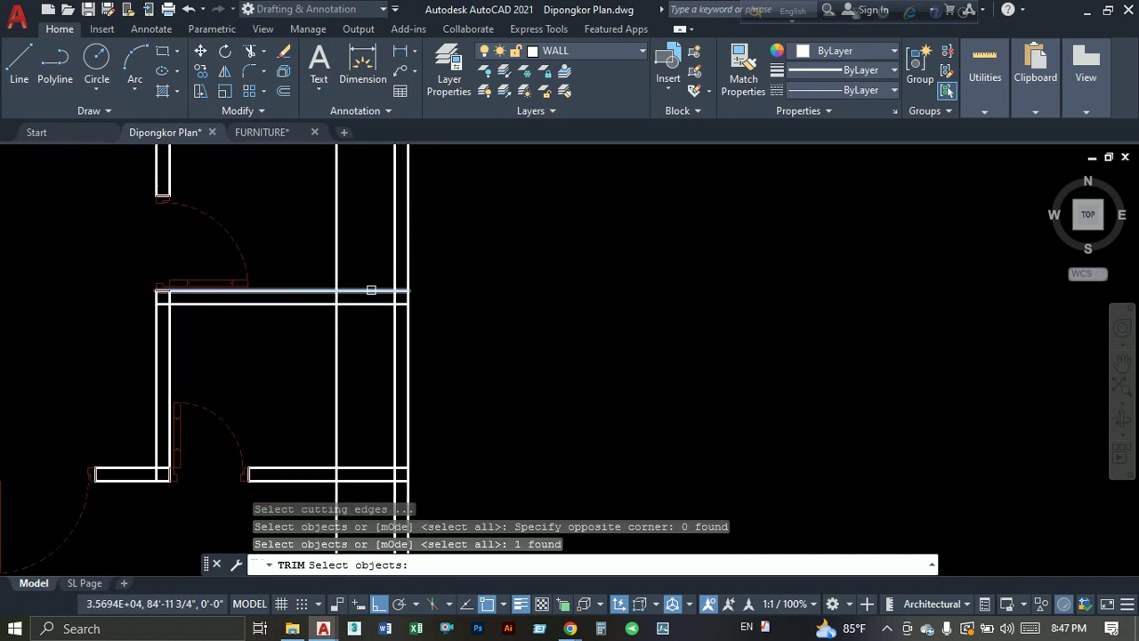
key(Return)
middle_drag(313, 359, 319, 359)
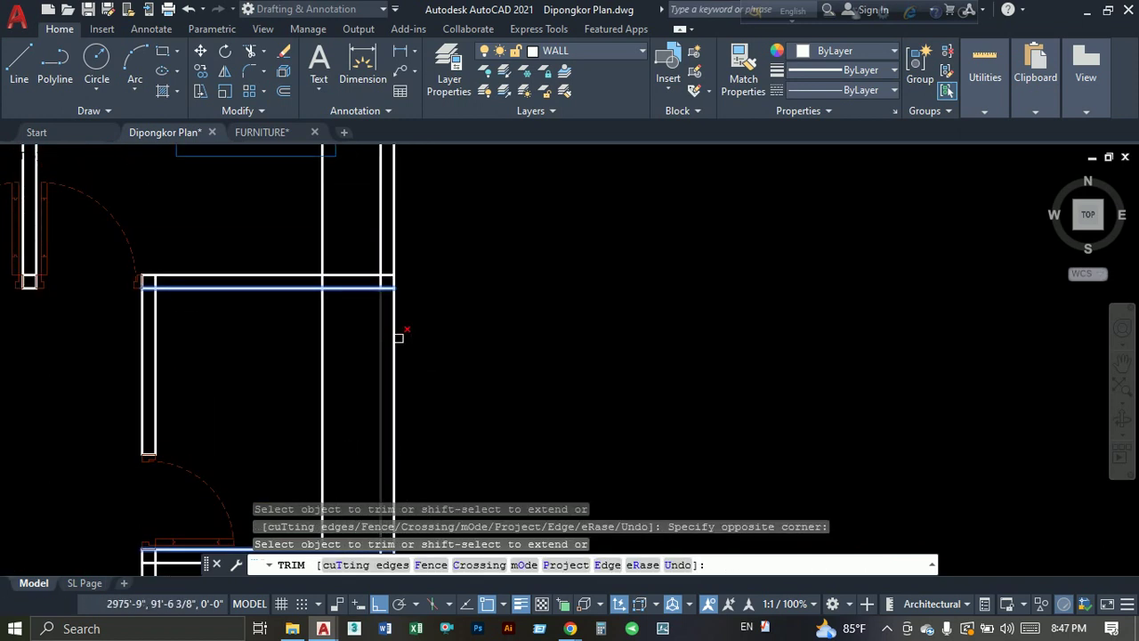
key(Escape)
Put the guide line on the X Line layer.
scroll(320, 294, down, 5)
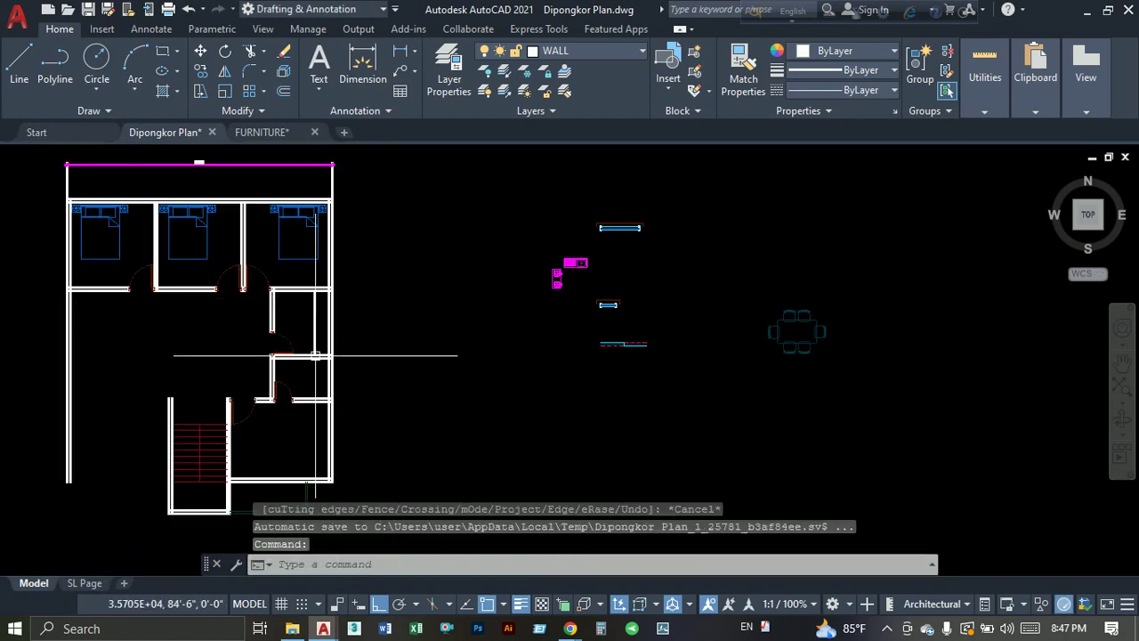
scroll(333, 297, up, 5)
drag(332, 297, 307, 306)
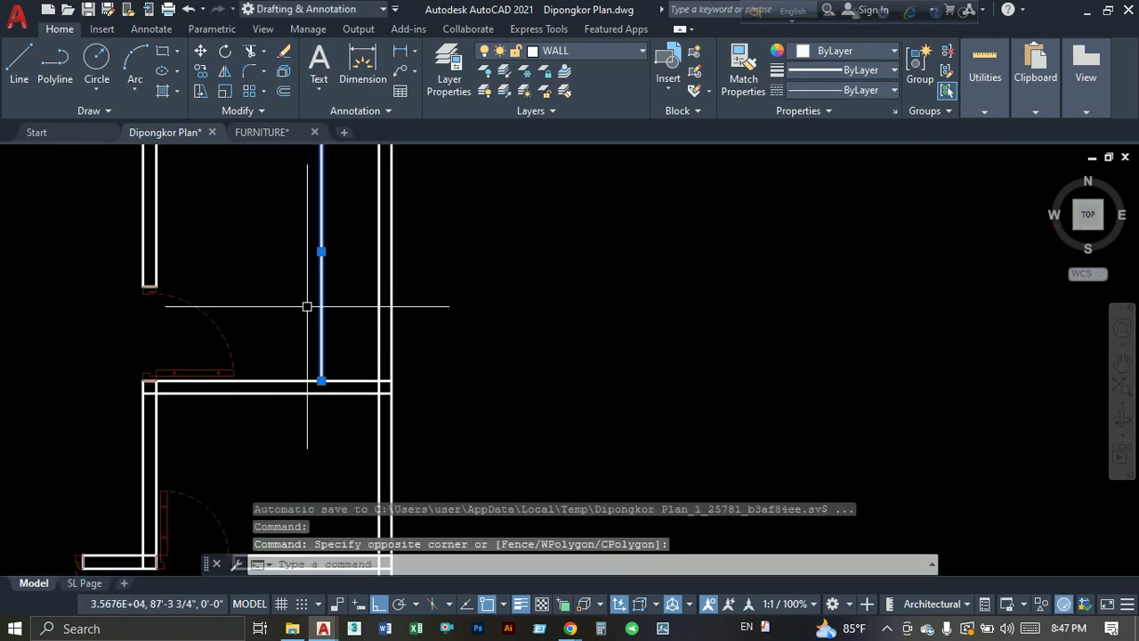
click(569, 53)
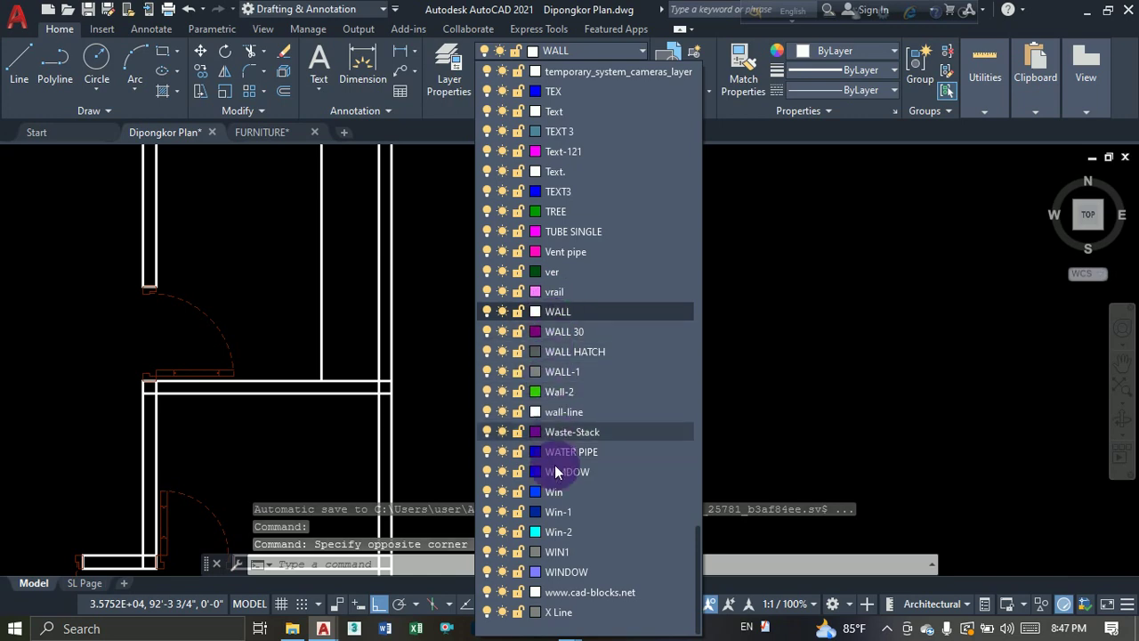
click(561, 630)
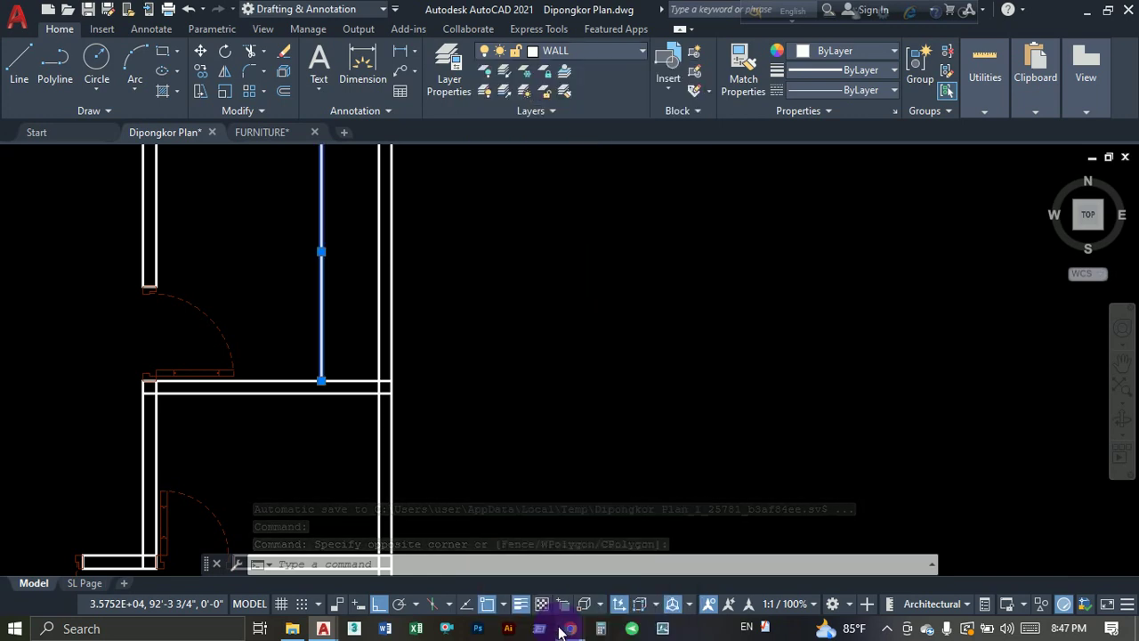
click(571, 49)
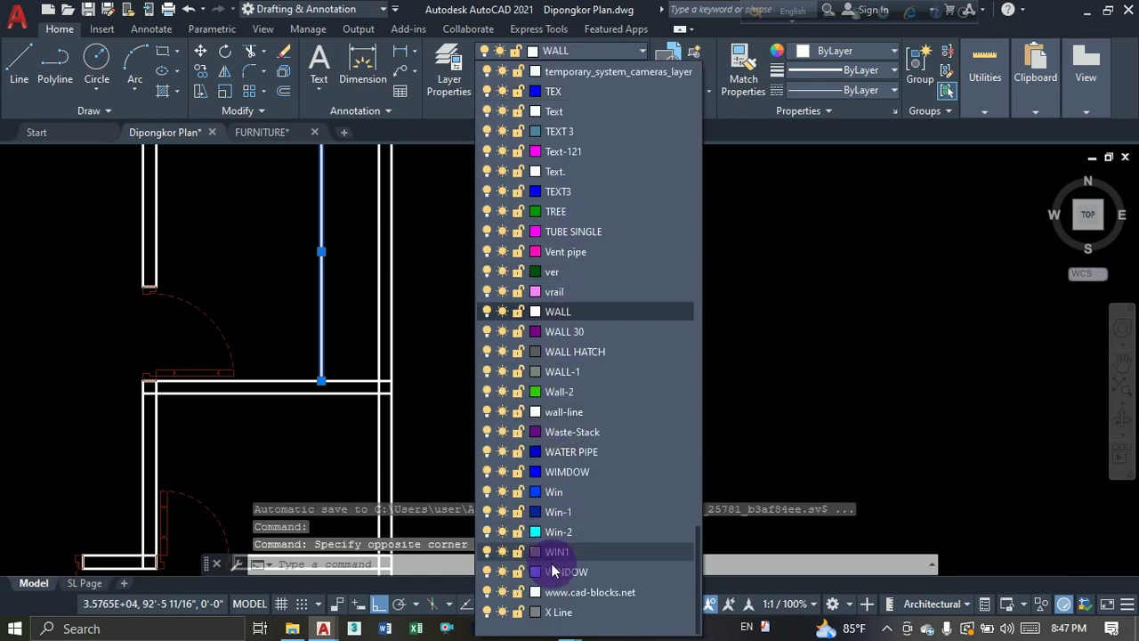
click(544, 612)
key(Escape)
key(Escape)
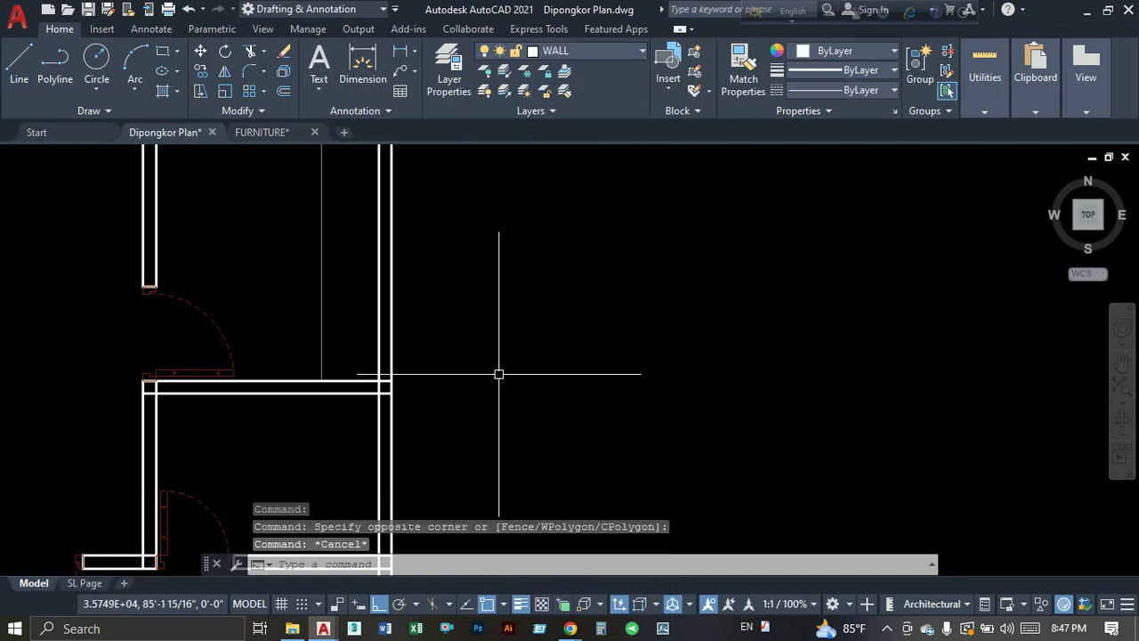
scroll(489, 347, down, 5)
scroll(603, 260, up, 3)
Copy the stove and sink from beside the plan into the kitchen.
click(603, 261)
click(539, 306)
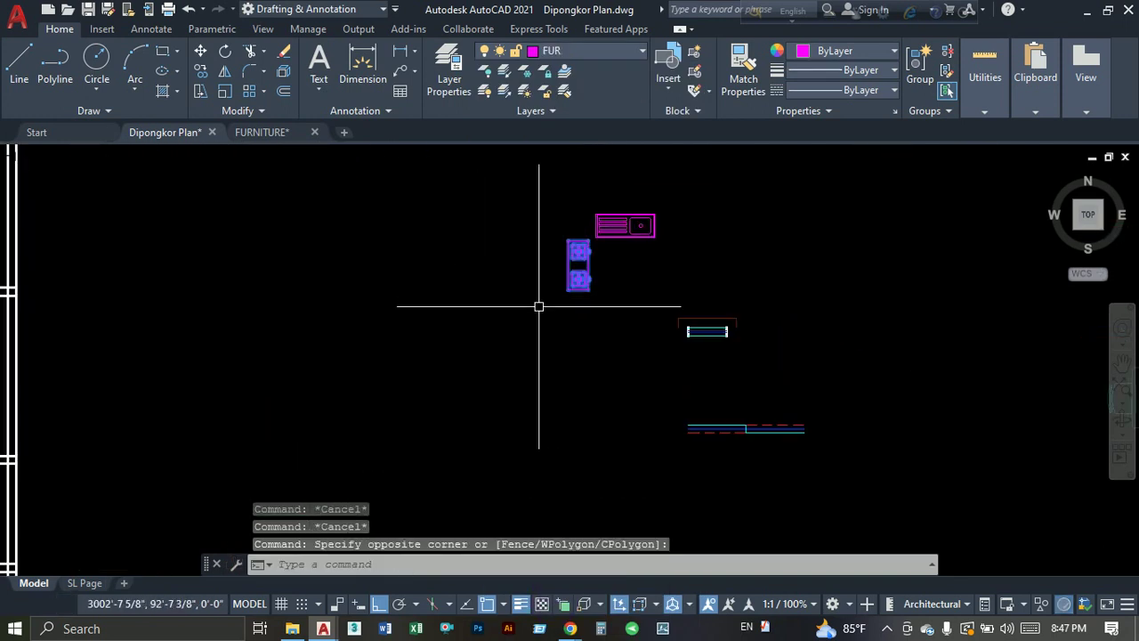
click(629, 197)
click(527, 301)
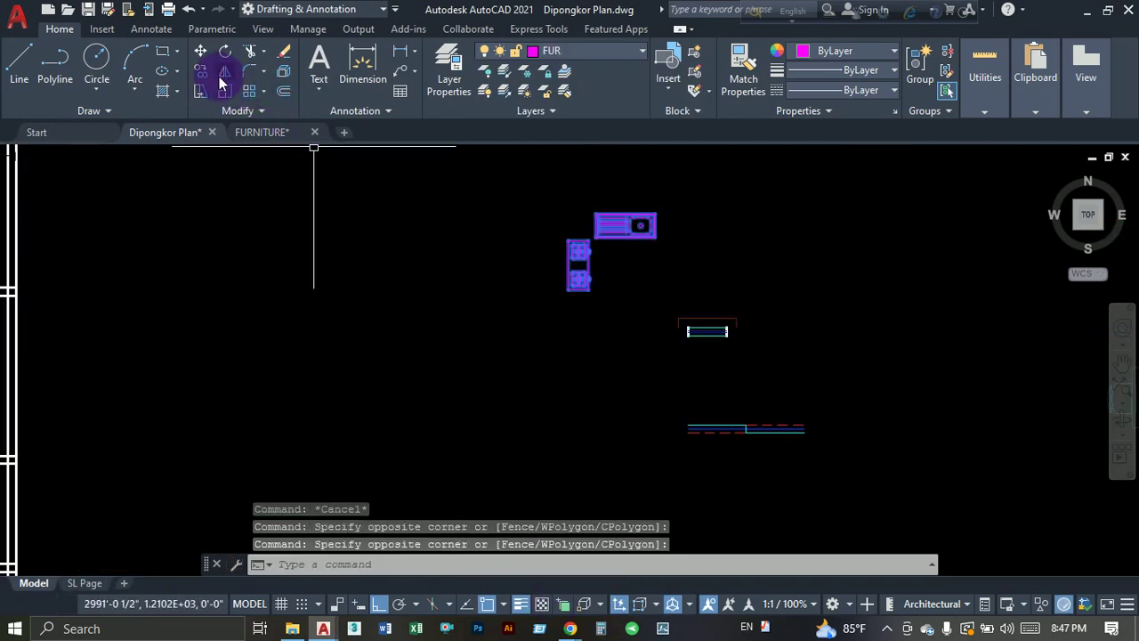
text(co)
key(Return)
click(596, 236)
scroll(499, 267, down, 3)
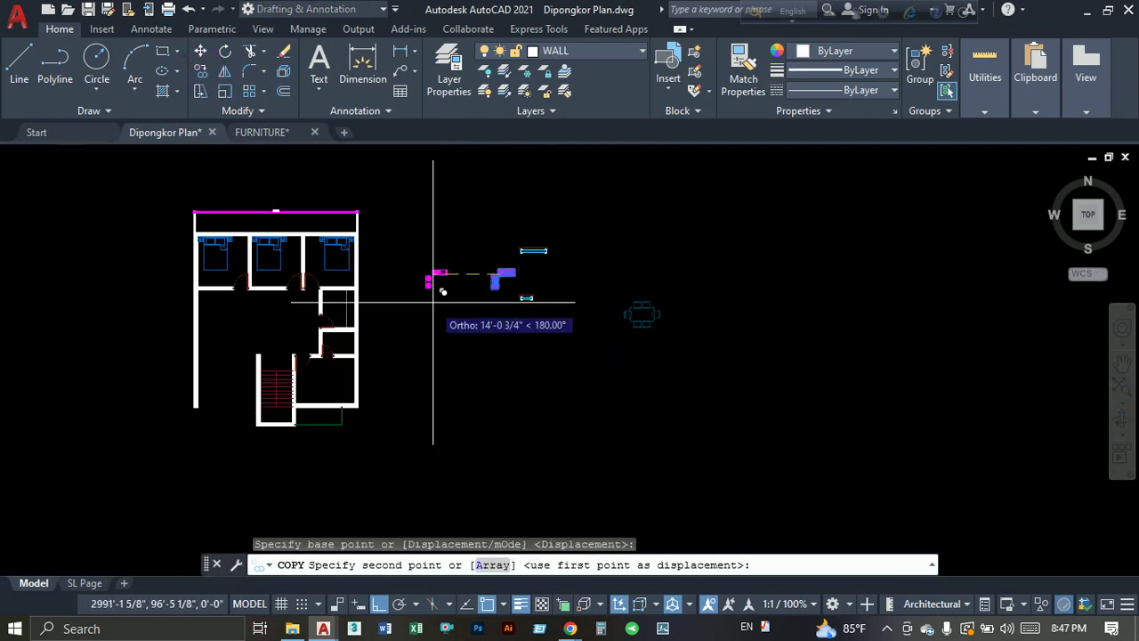
scroll(524, 290, up, 5)
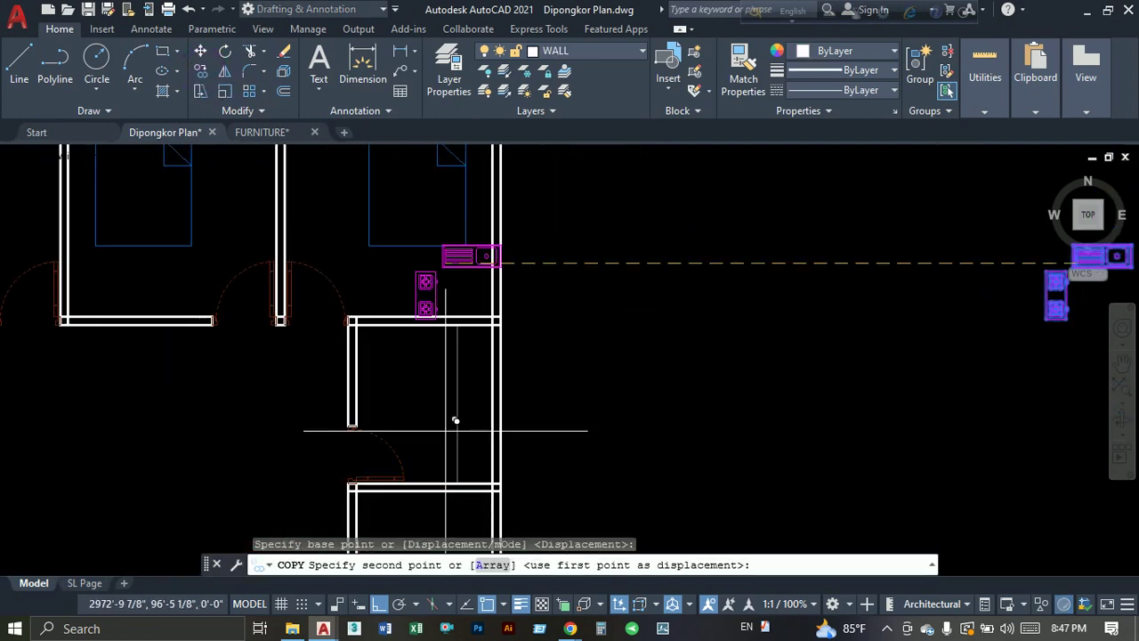
scroll(402, 399, up, 3)
key(F8)
click(452, 316)
key(Escape)
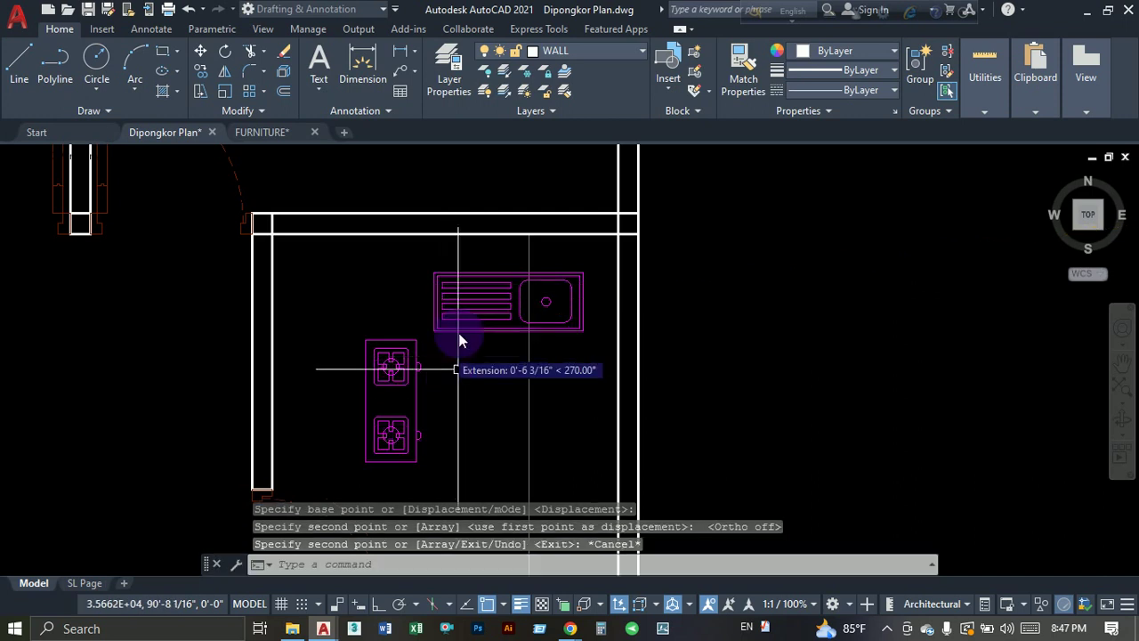
Rotate the stove copy upright with Ortho on, then select the sink copy.
middle_drag(460, 340, 465, 287)
drag(445, 359, 396, 392)
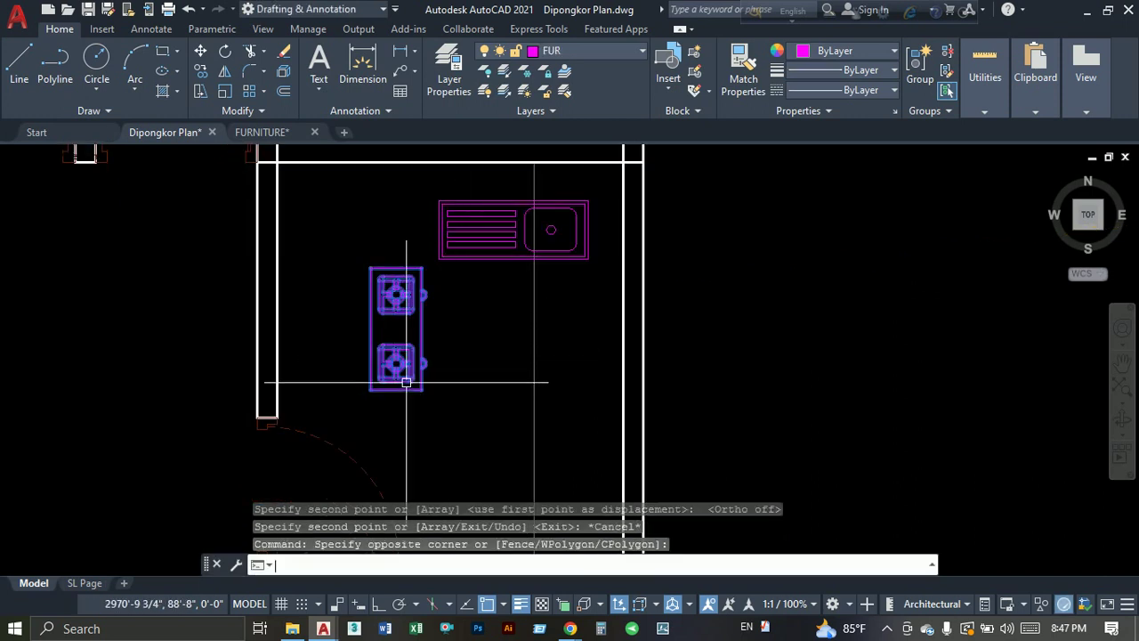
text(ro)
key(Return)
click(399, 329)
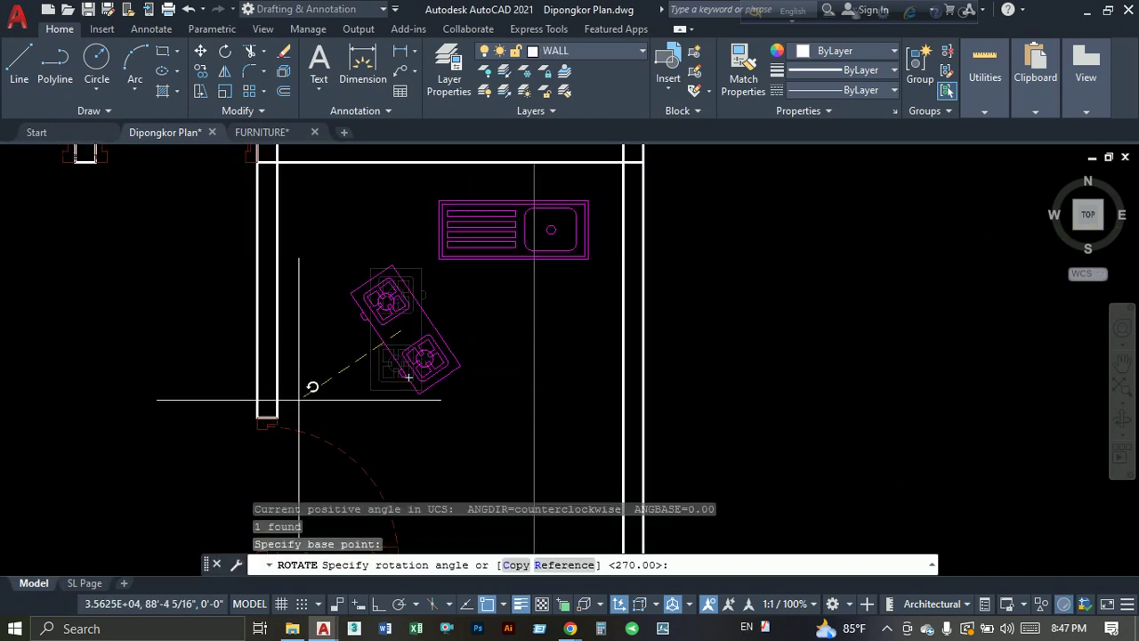
key(F8)
click(186, 330)
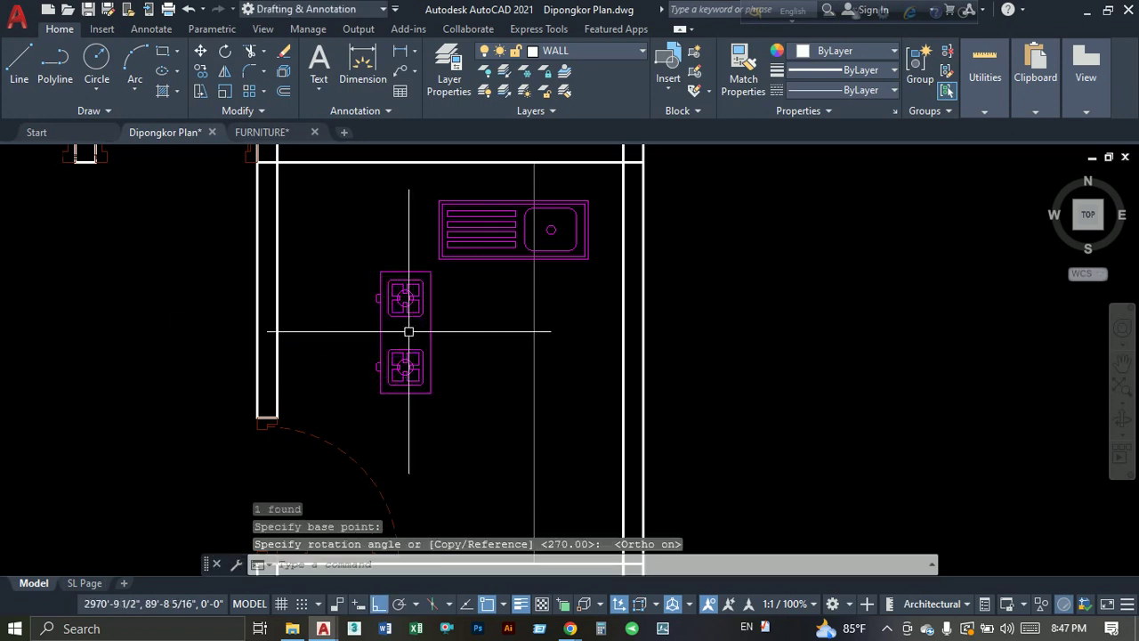
middle_drag(399, 373, 371, 311)
drag(427, 347, 371, 310)
mouse_move(371, 311)
middle_down()
mouse_move(364, 412)
mouse_move(371, 294)
middle_up()
key(Escape)
middle_drag(509, 358, 478, 412)
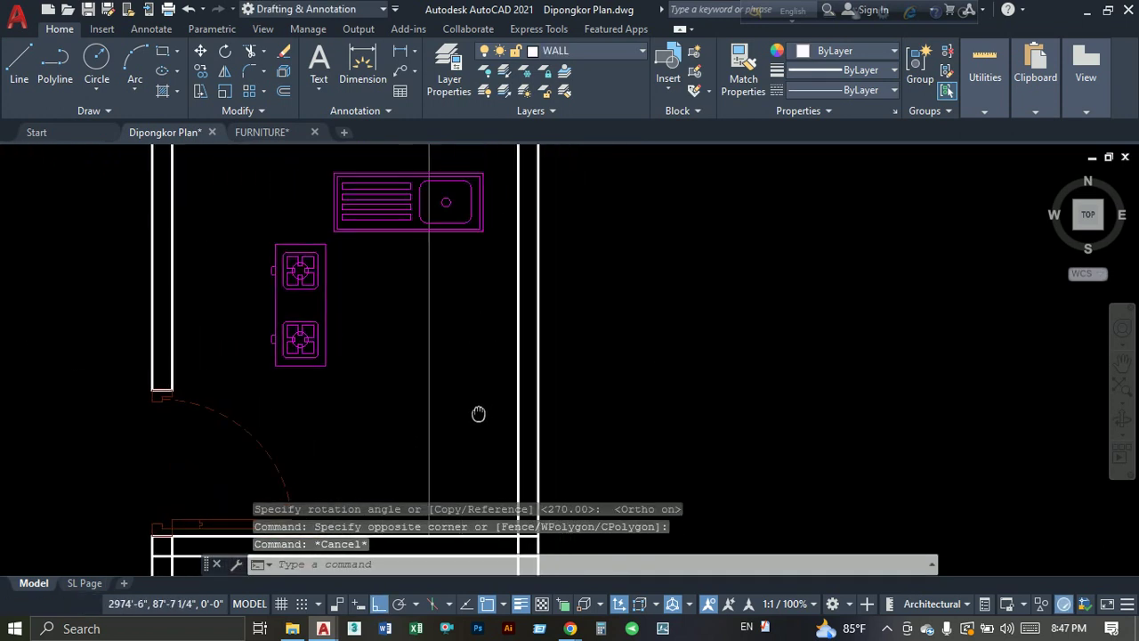
click(437, 234)
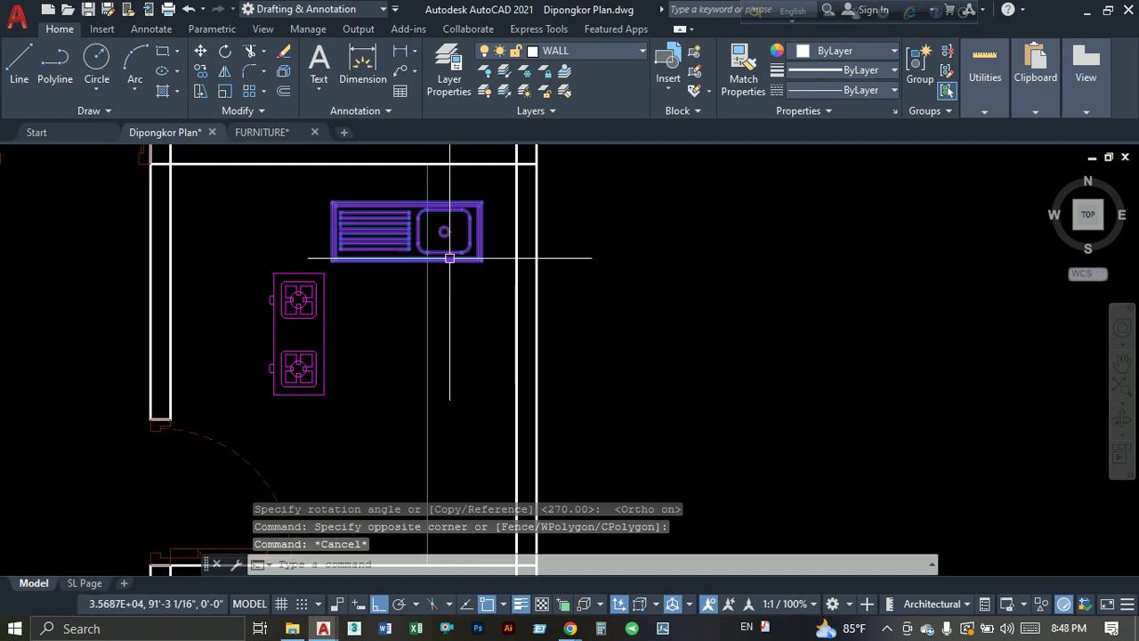
Rotate the kitchen sink so it stands upright.
click(224, 54)
click(483, 231)
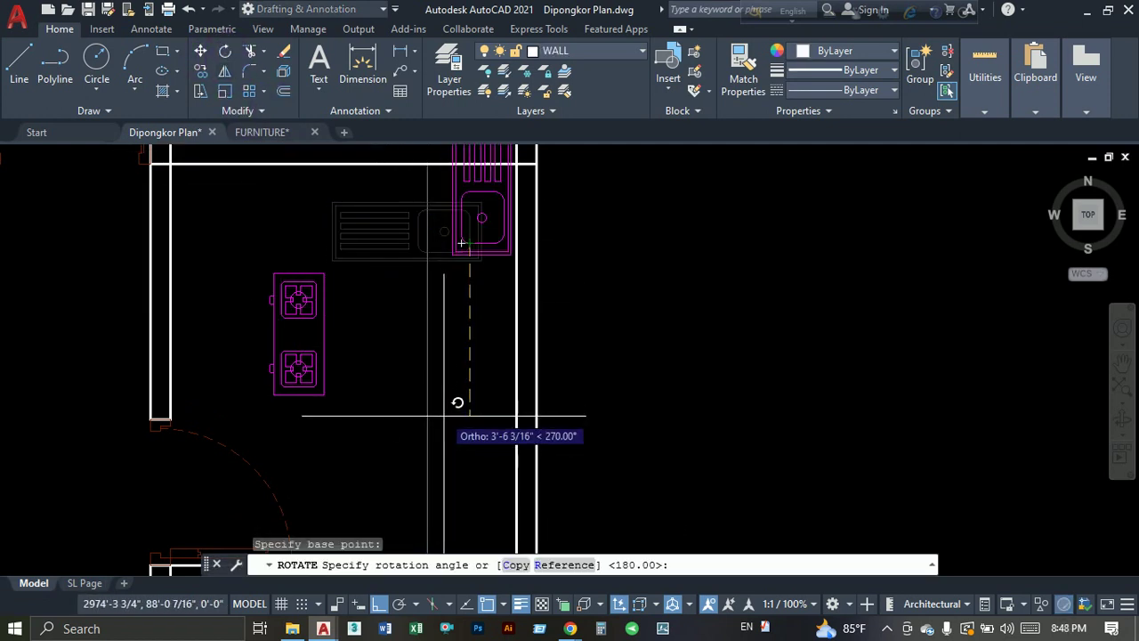
click(461, 260)
Move the sink against the kitchen's right-hand wall, then select the stove.
scroll(612, 335, down, 5)
middle_drag(612, 336, 512, 285)
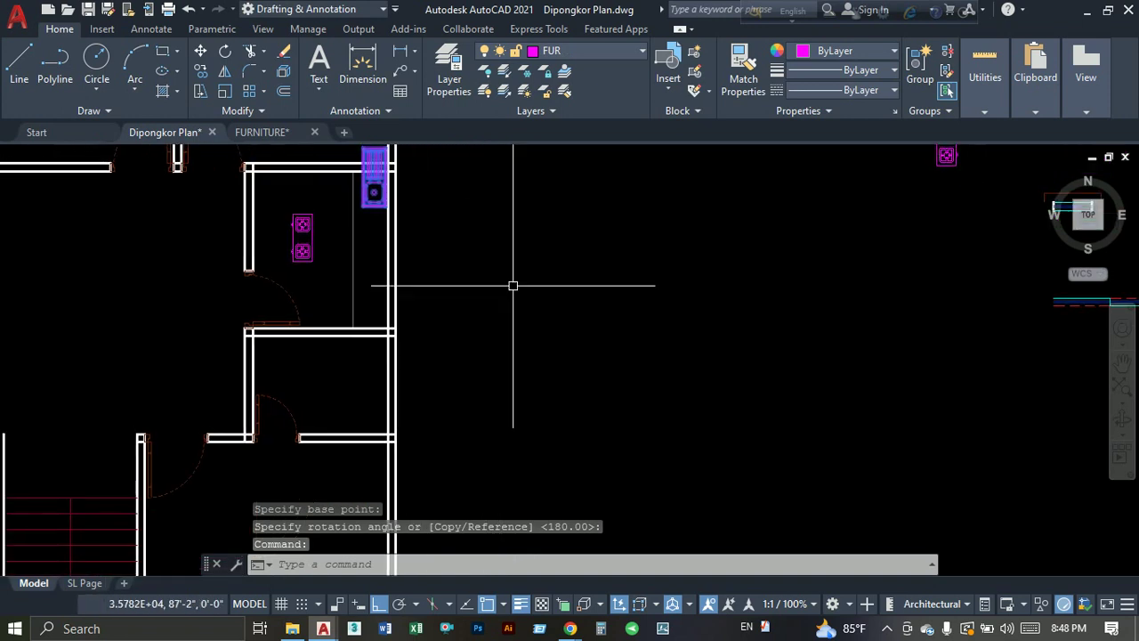
text(m)
key(Return)
click(584, 239)
key(F8)
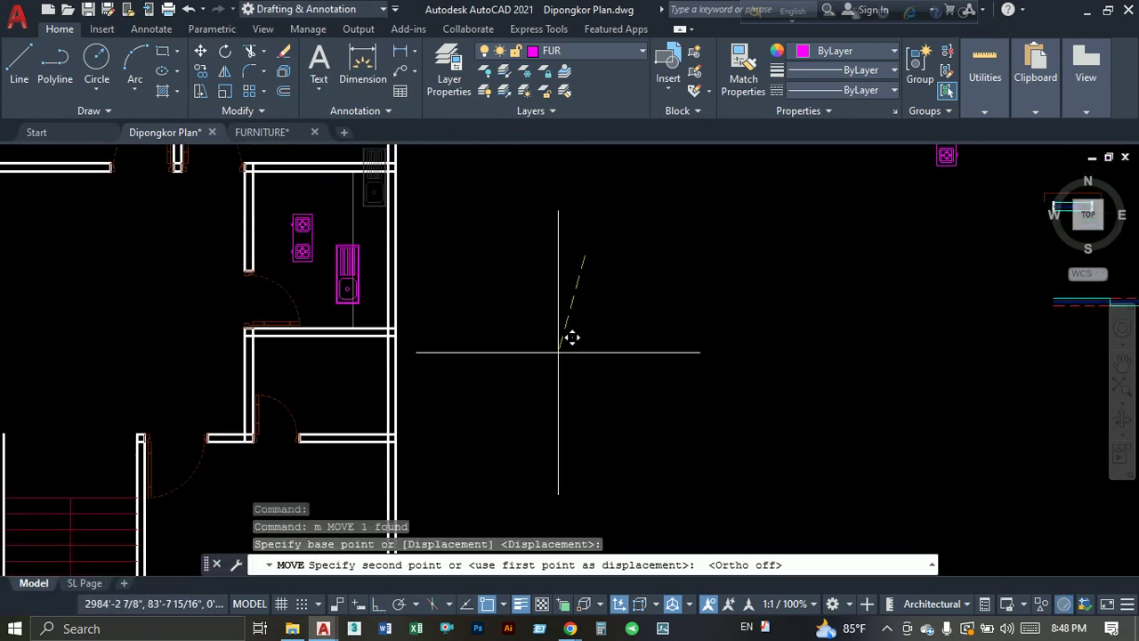
scroll(610, 353, up, 3)
scroll(610, 353, down, 4)
scroll(602, 351, up, 2)
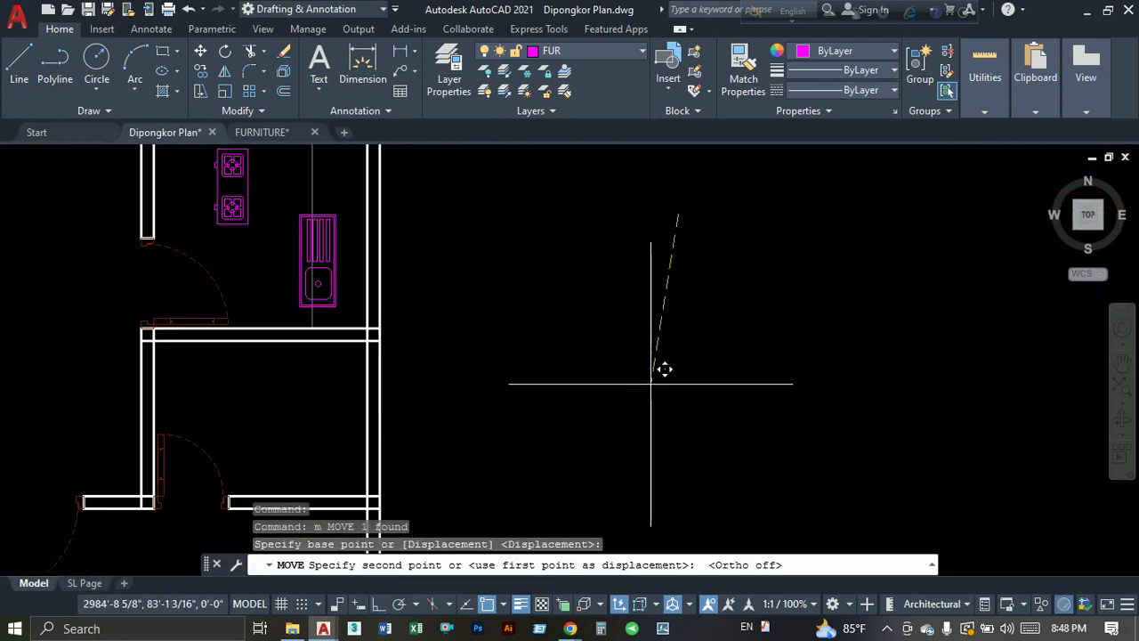
middle_drag(664, 377, 682, 437)
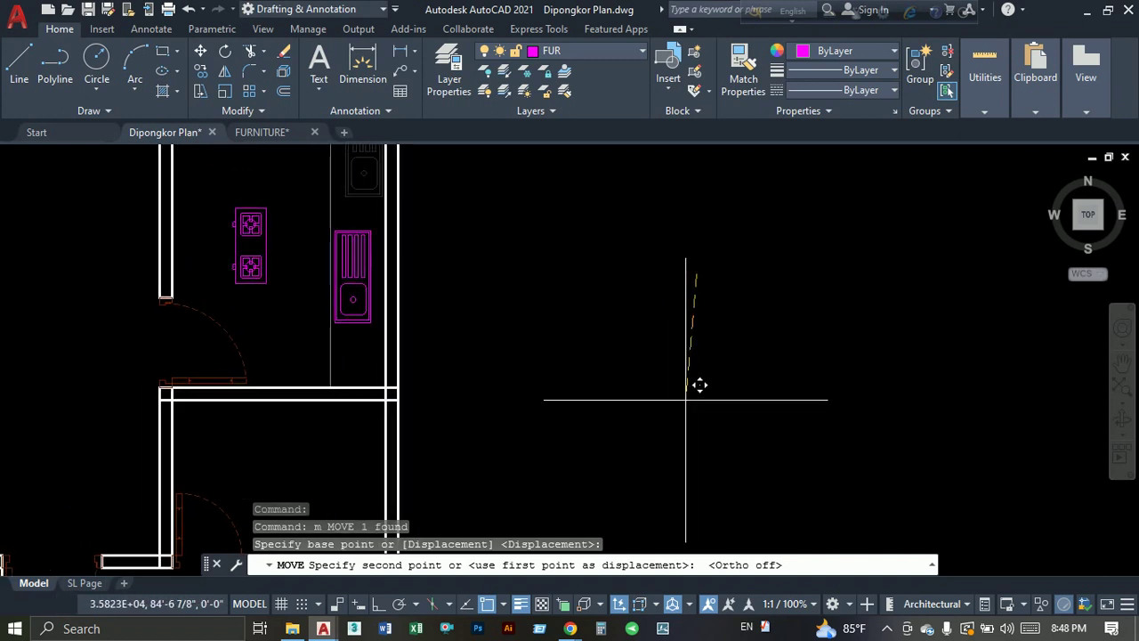
click(692, 395)
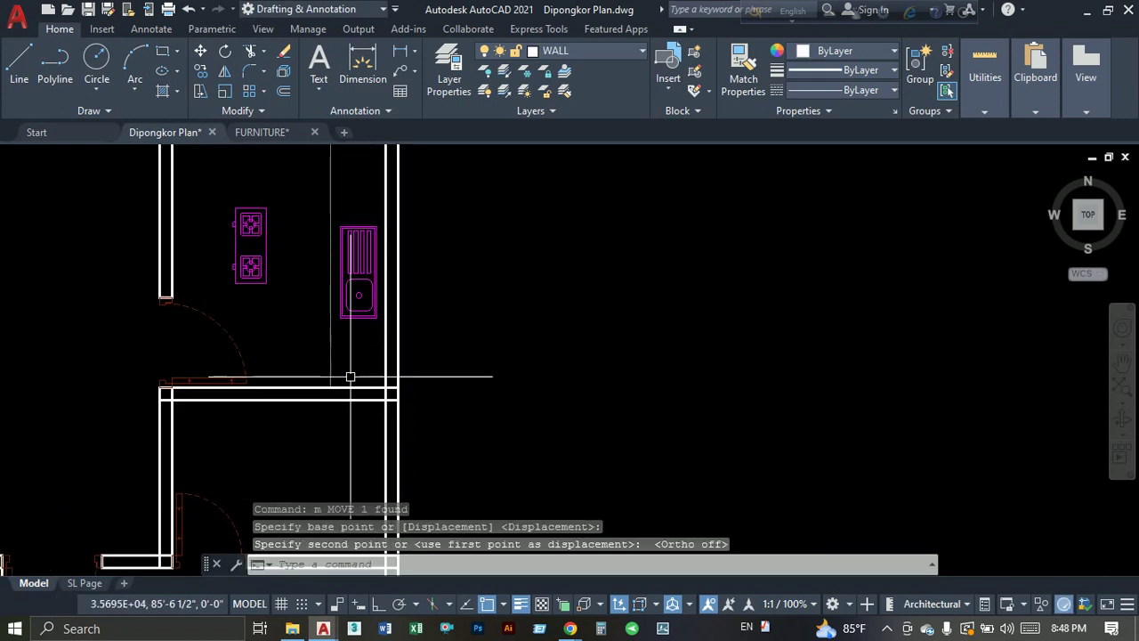
middle_drag(350, 376, 356, 459)
click(230, 283)
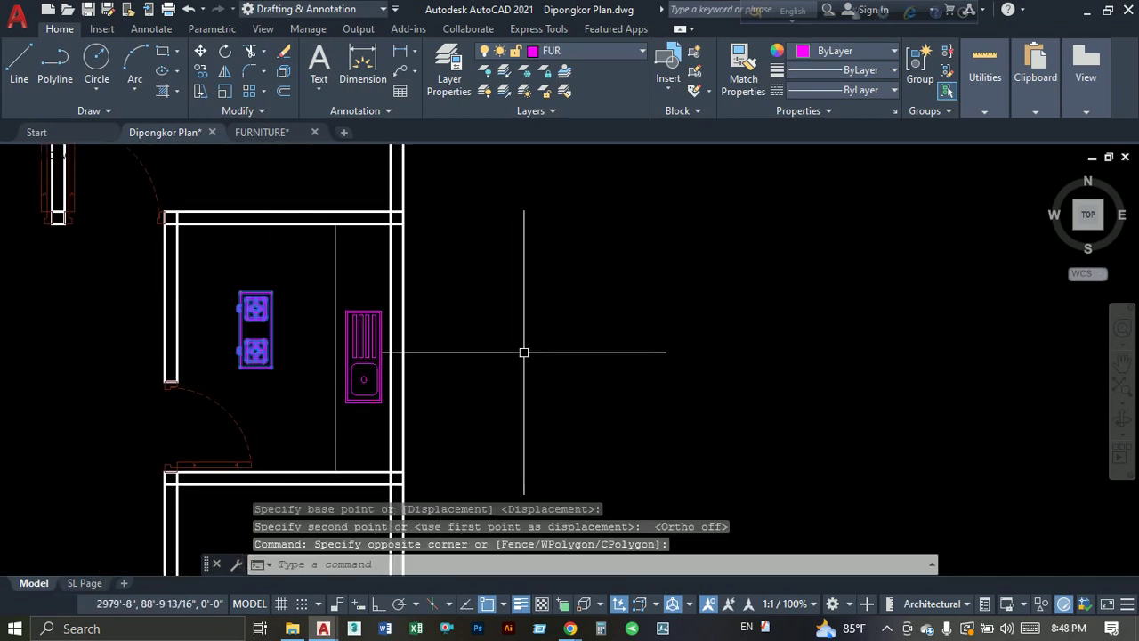
Copy the stove onto the kitchen's right wall just above the sink.
click(195, 103)
click(200, 71)
click(320, 334)
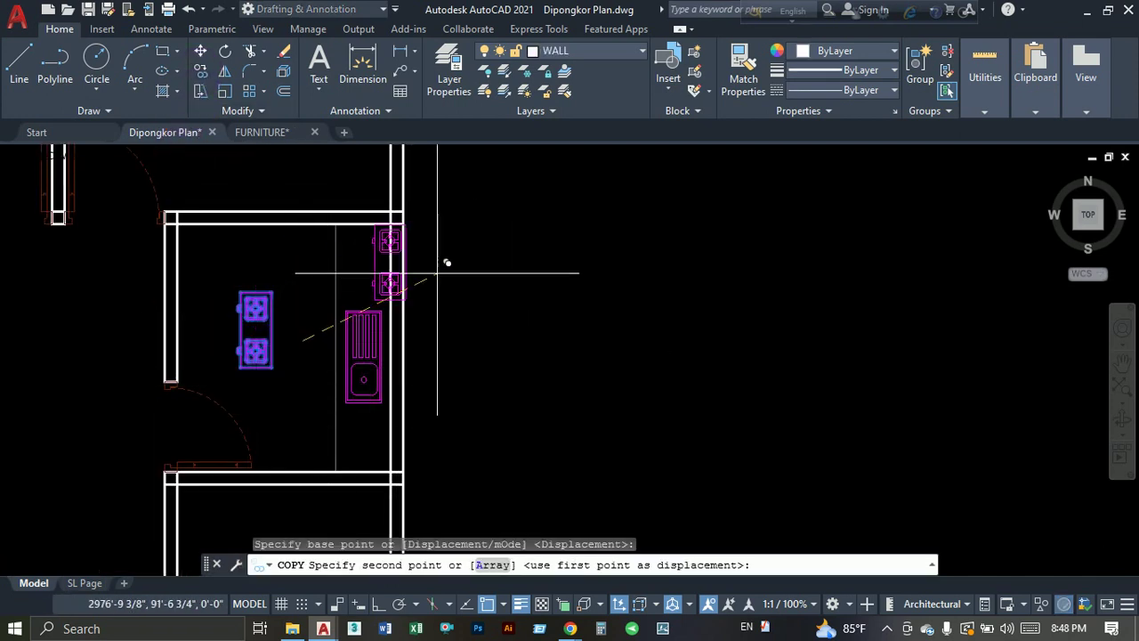
scroll(422, 265, up, 3)
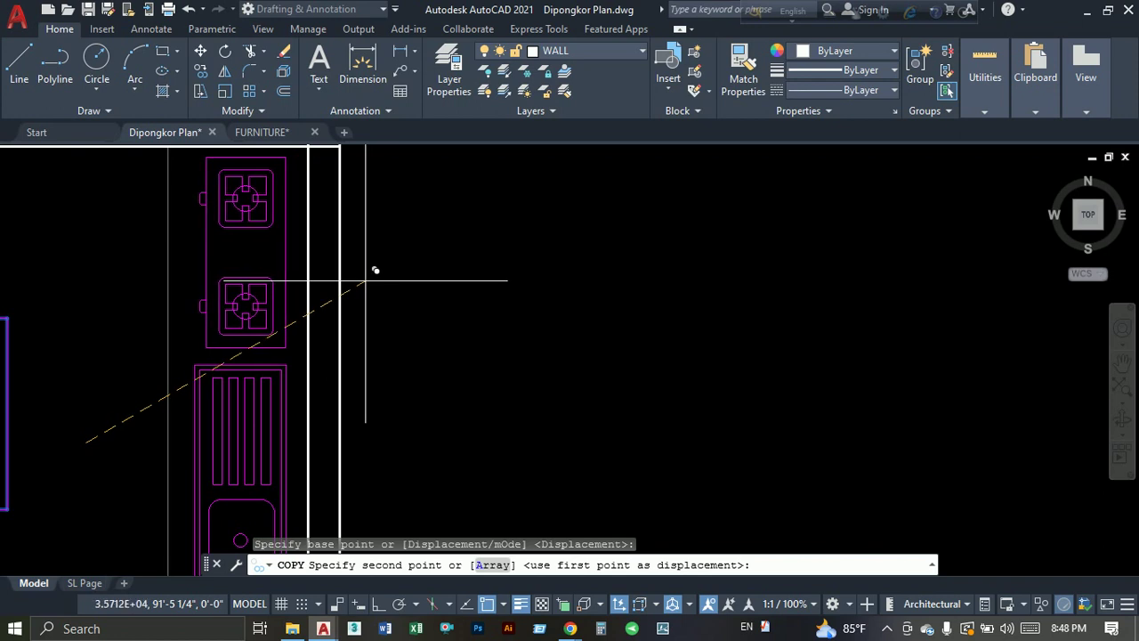
click(362, 277)
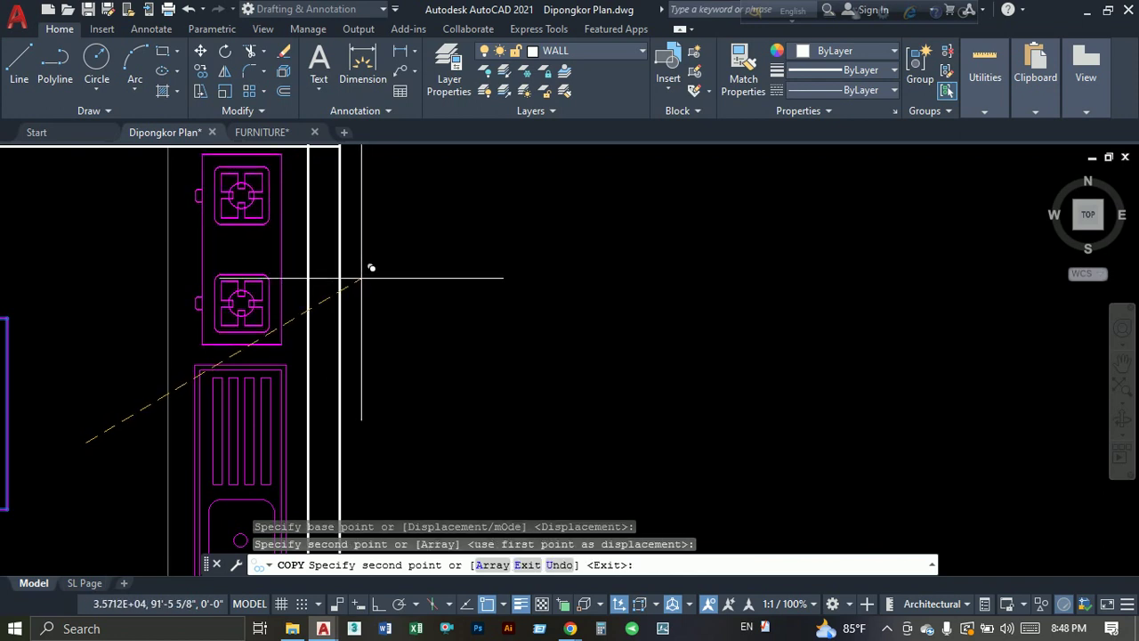
scroll(378, 303, down, 3)
key(Escape)
Erase the original free-standing stove.
click(211, 325)
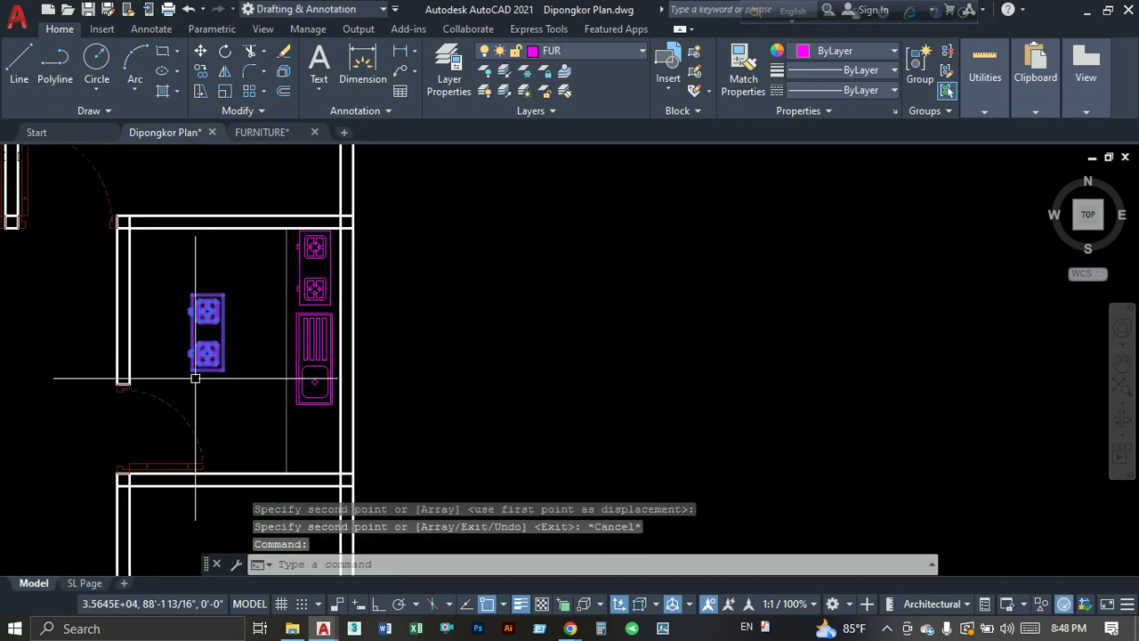
text(e)
key(Return)
Window-select the spare stove and sink blocks and erase them.
click(339, 411)
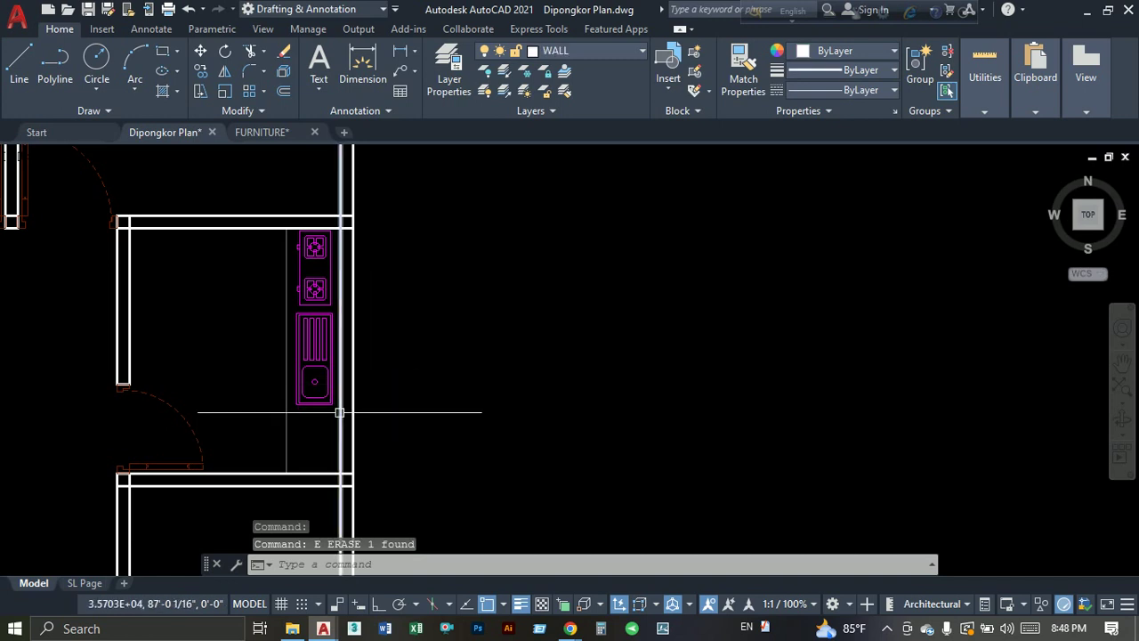
scroll(346, 391, down, 2)
scroll(483, 330, down, 4)
middle_drag(483, 330, 425, 371)
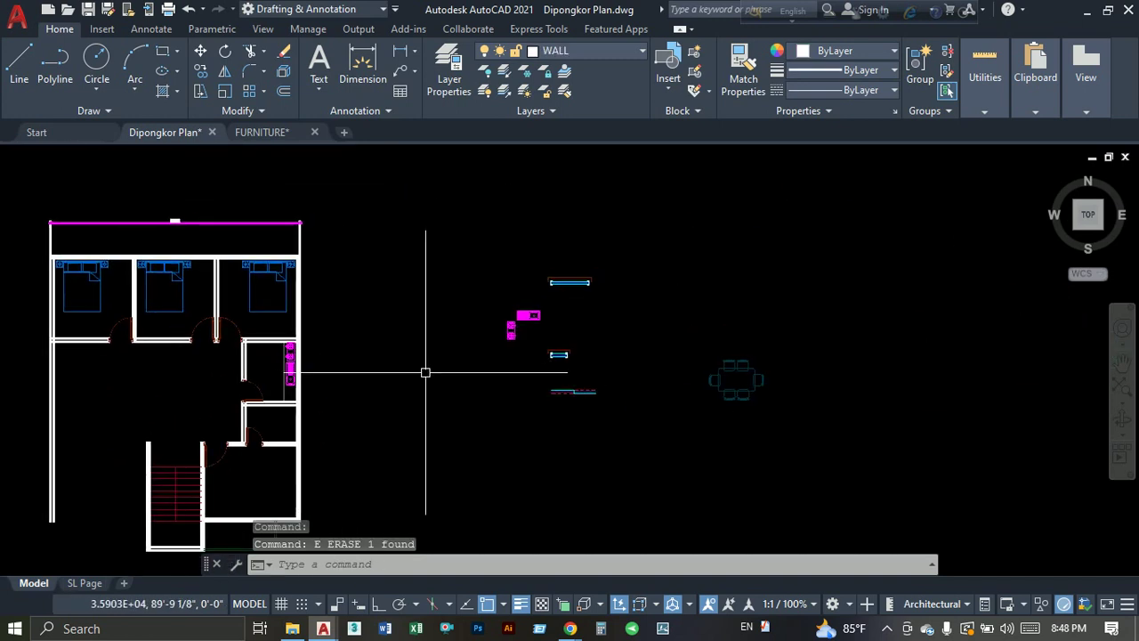
scroll(542, 316, up, 2)
click(436, 283)
click(569, 347)
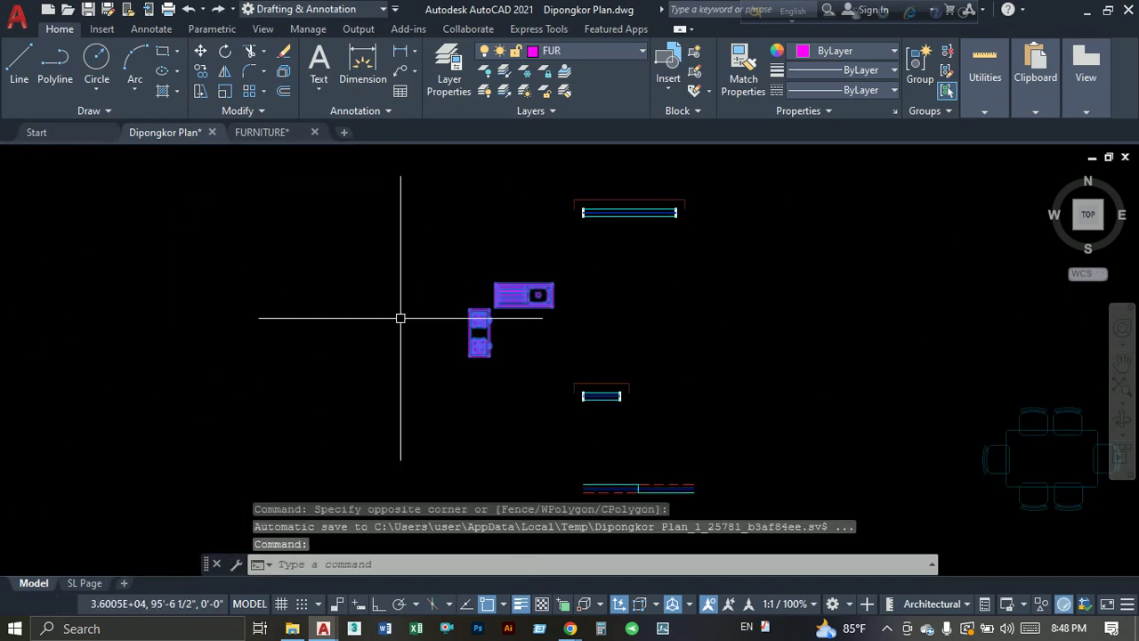
text(e)
key(Return)
scroll(476, 338, down, 2)
scroll(450, 350, down, 2)
middle_drag(451, 351, 522, 376)
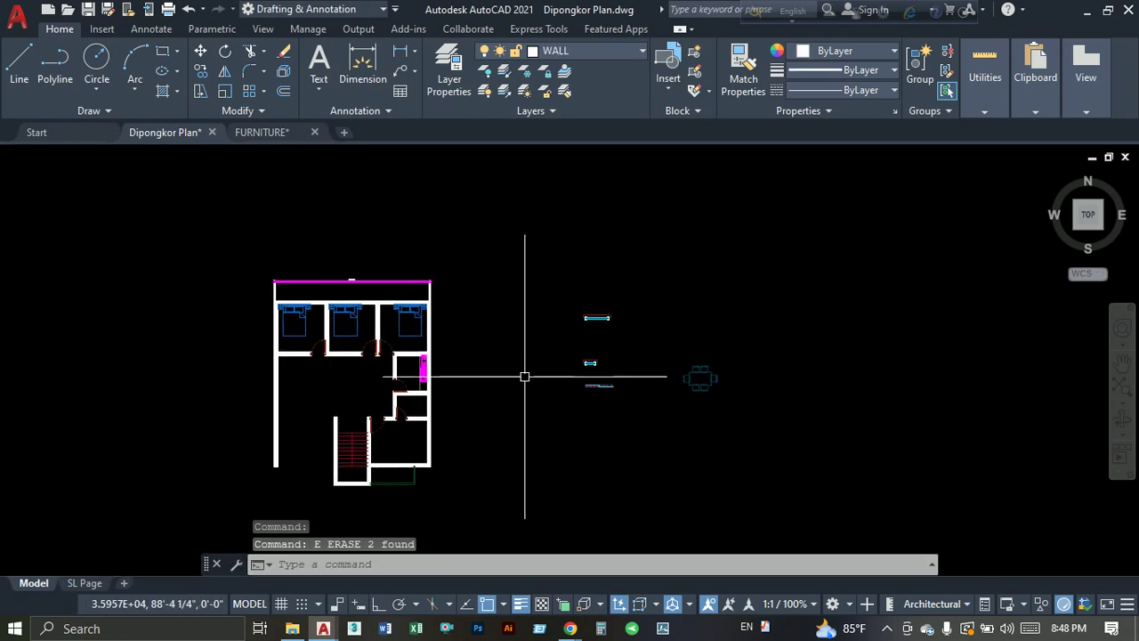
scroll(407, 326, up, 5)
Start TRIM and trim a bedroom wall line and a wall line near the stair.
scroll(302, 223, down, 4)
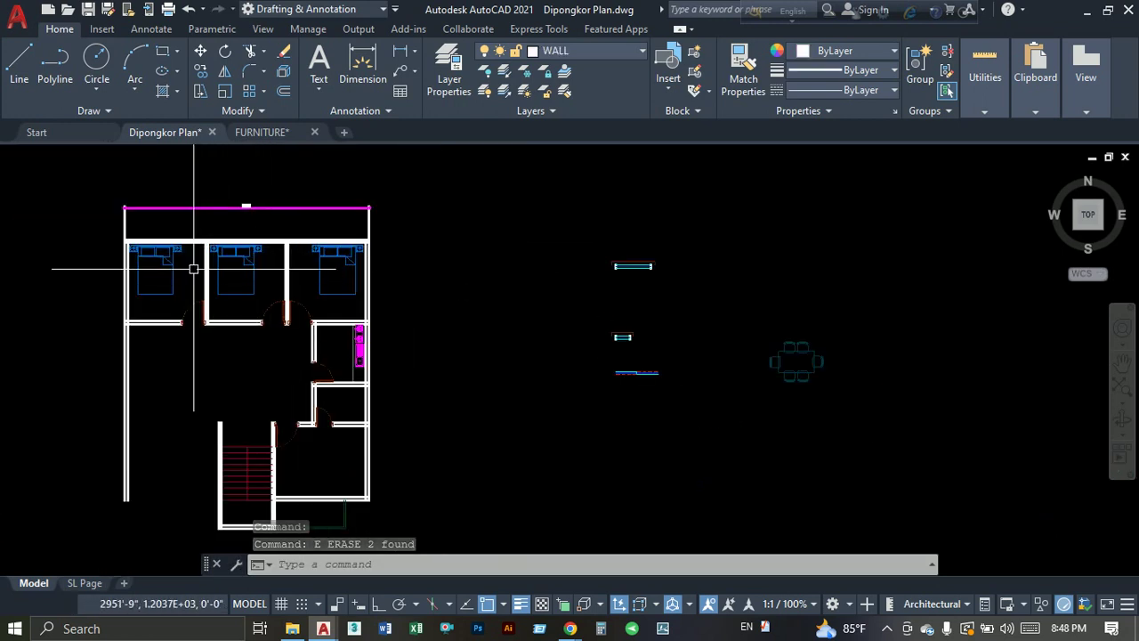
scroll(190, 262, up, 4)
scroll(266, 237, up, 5)
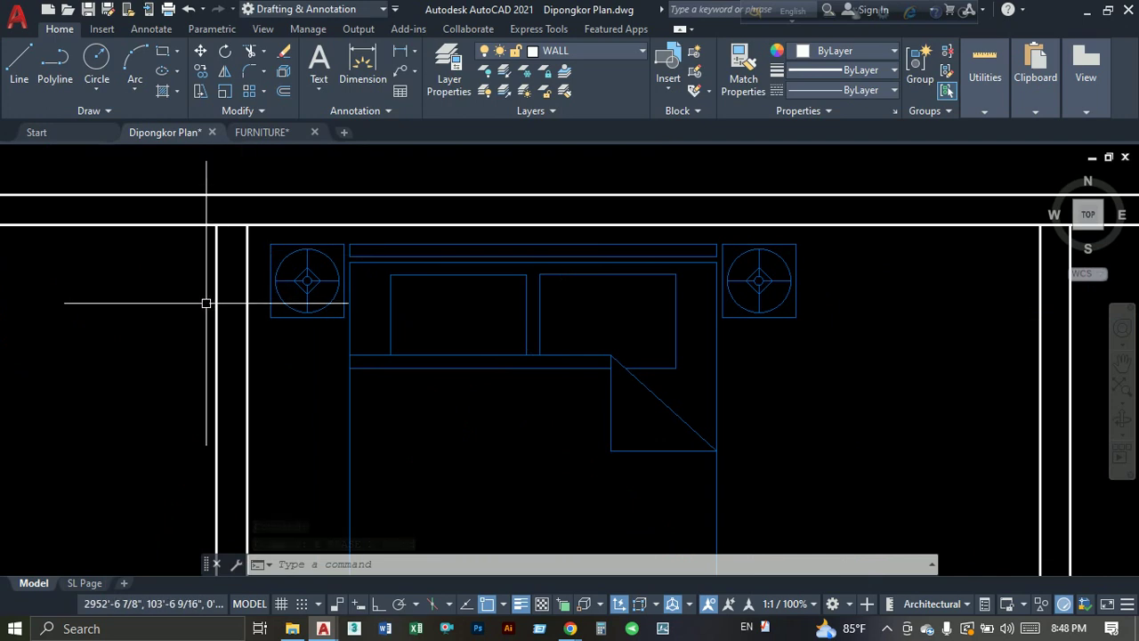
text(tr)
key(Return)
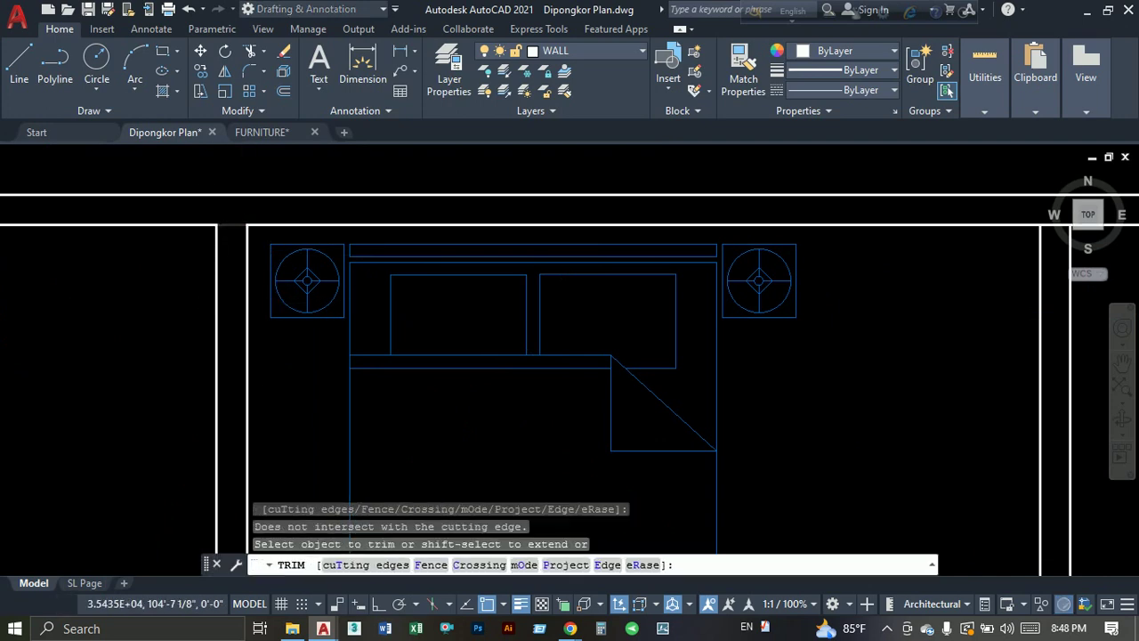
scroll(206, 302, down, 4)
scroll(453, 239, up, 5)
click(428, 196)
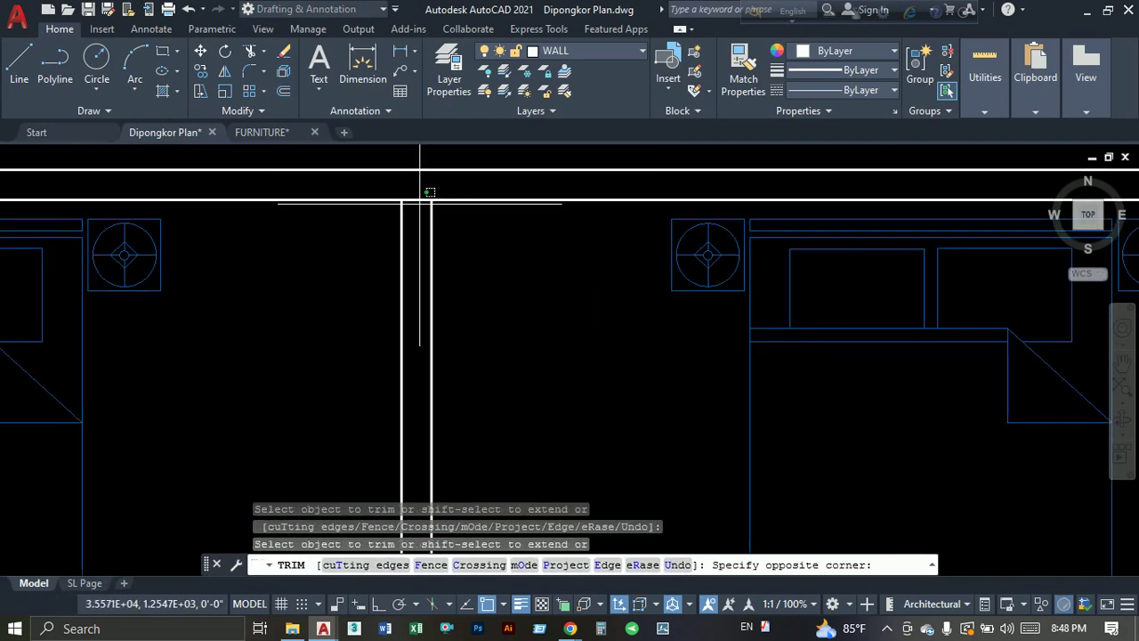
click(414, 188)
scroll(419, 355, down, 4)
middle_drag(418, 355, 504, 302)
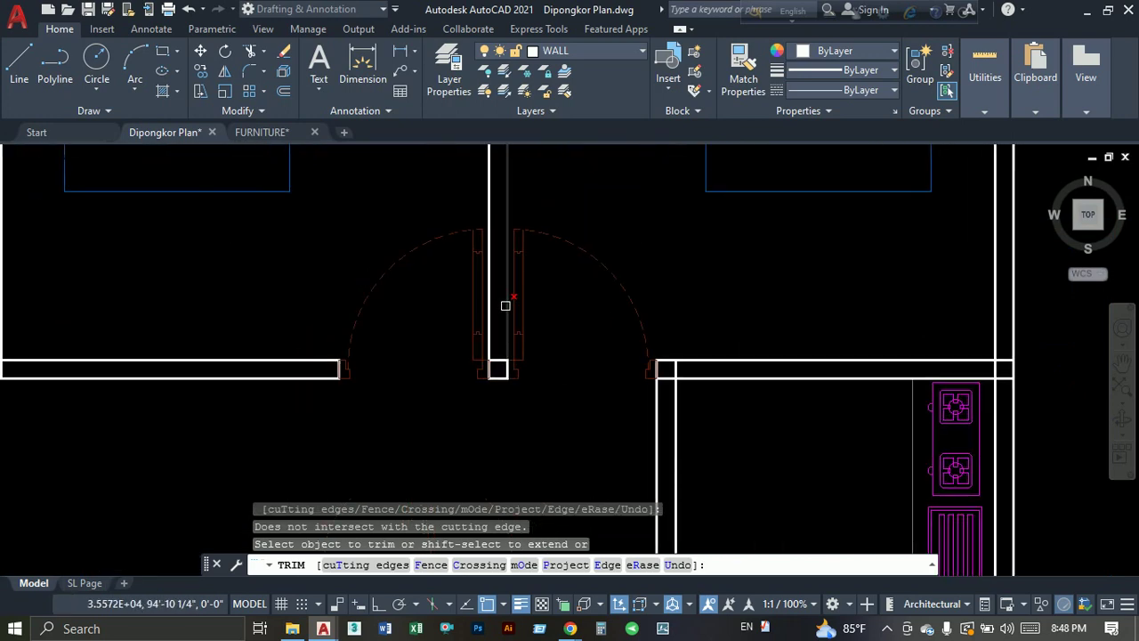
click(445, 315)
scroll(430, 338, up, 2)
Trim the kitchen's top wall lines back to the side wall, then end TRIM.
middle_drag(267, 458, 534, 267)
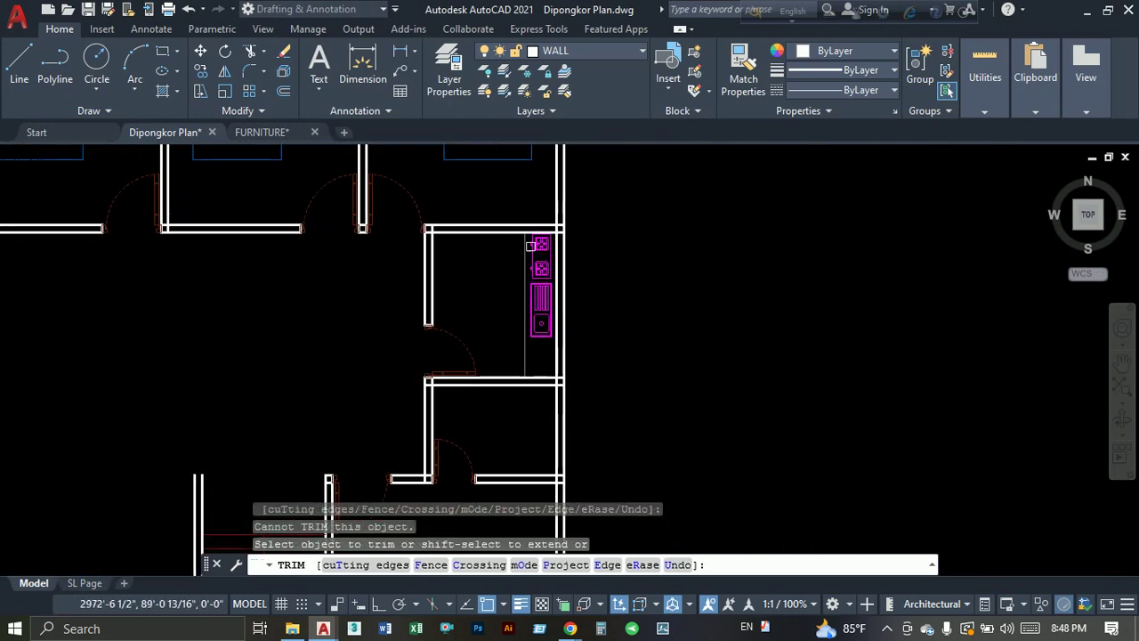
scroll(564, 221, up, 4)
click(617, 228)
click(603, 309)
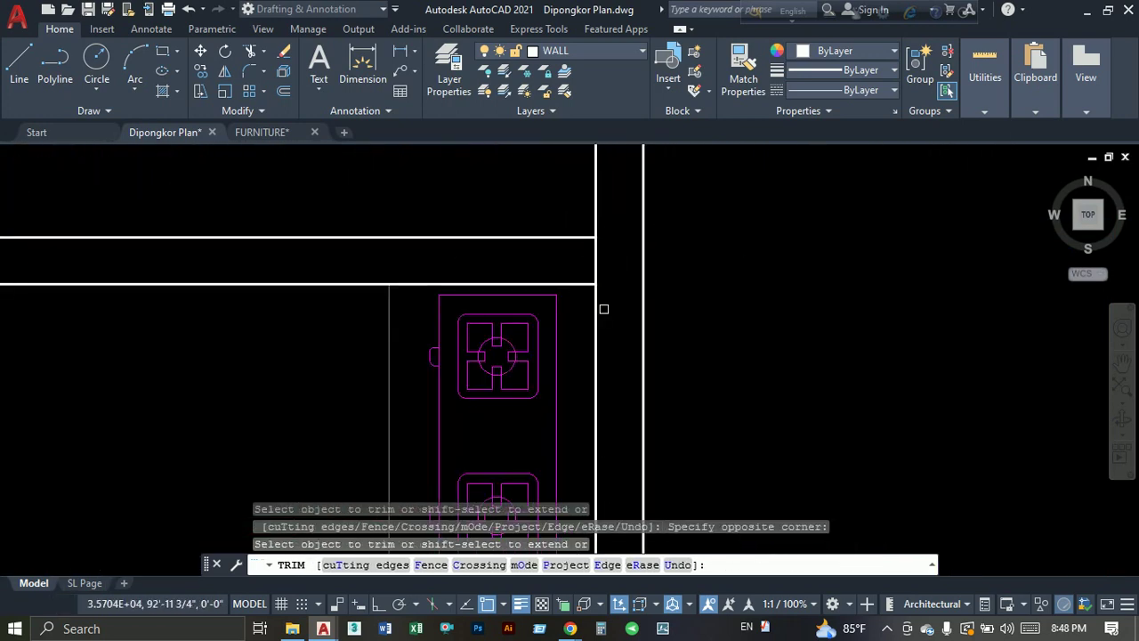
scroll(612, 253, down, 2)
middle_drag(516, 499, 517, 413)
click(517, 413)
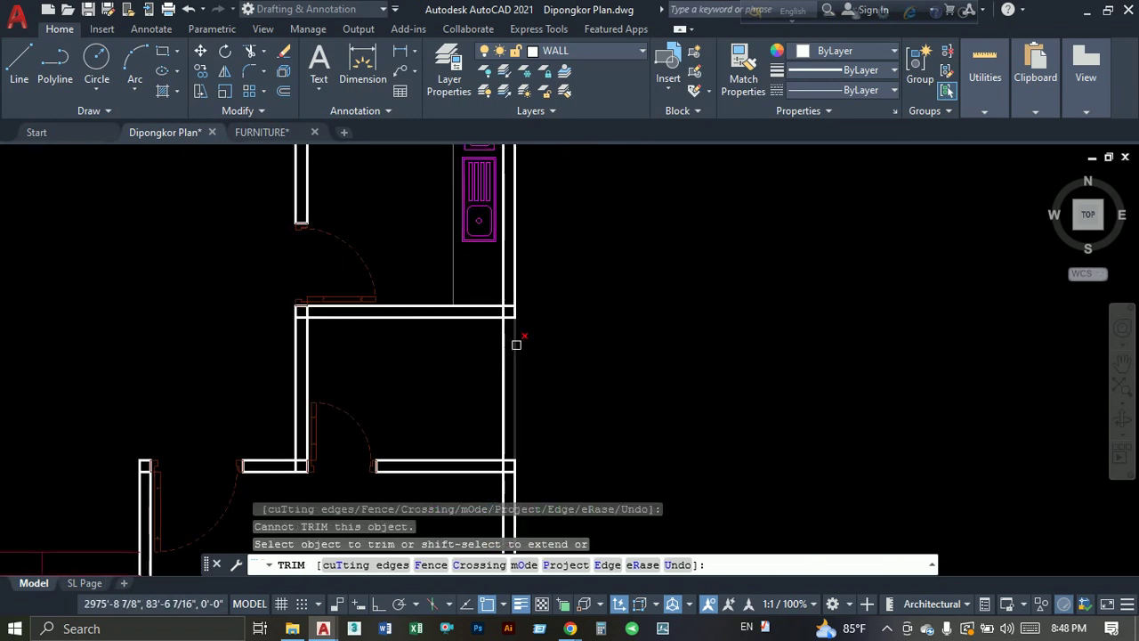
scroll(496, 221, up, 3)
click(495, 222)
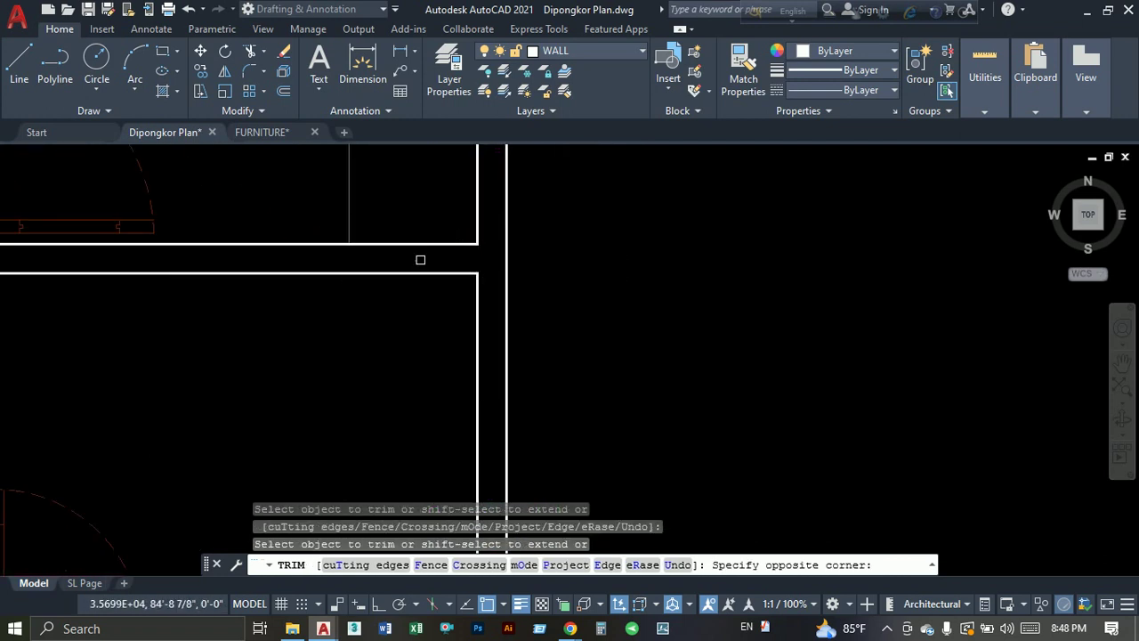
key(Escape)
scroll(420, 259, down, 3)
scroll(483, 262, up, 4)
click(487, 287)
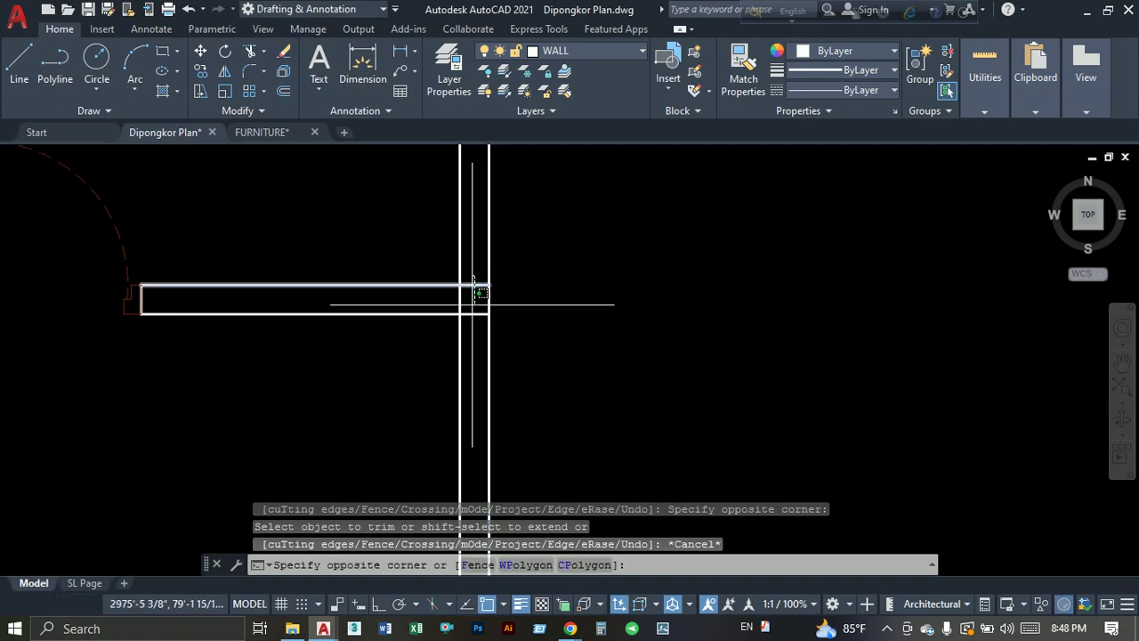
key(Escape)
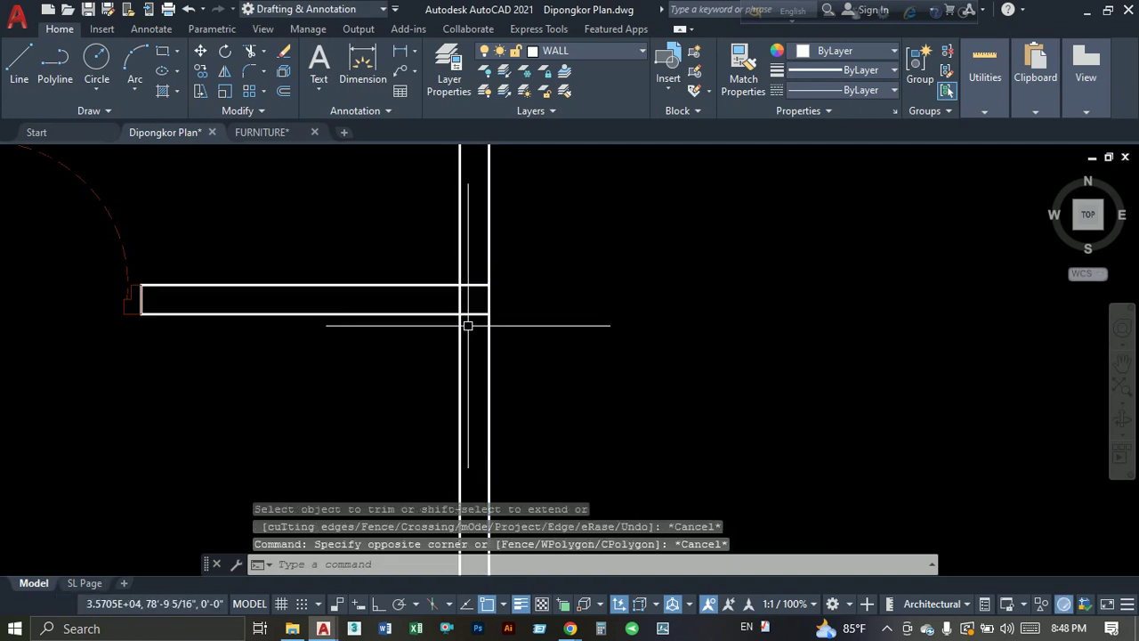
scroll(468, 325, down, 2)
Zoom out and pan to show the whole floor plan beside the spare furniture blocks.
scroll(468, 325, down, 3)
scroll(483, 265, down, 2)
scroll(398, 262, down, 1)
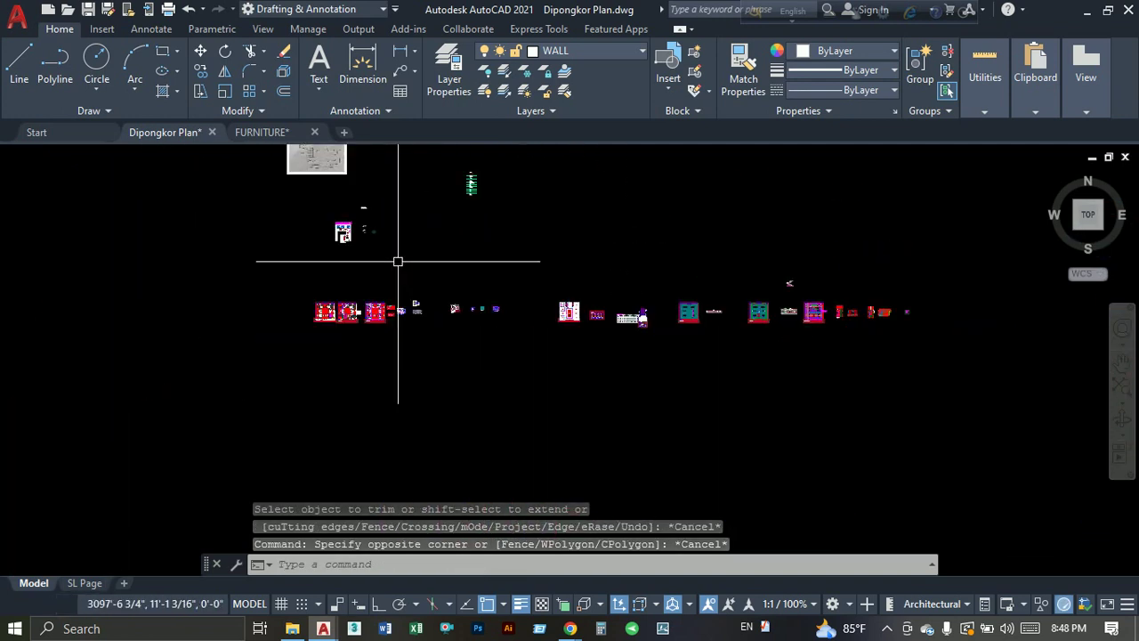
scroll(398, 261, down, 2)
scroll(570, 299, up, 2)
scroll(578, 295, down, 2)
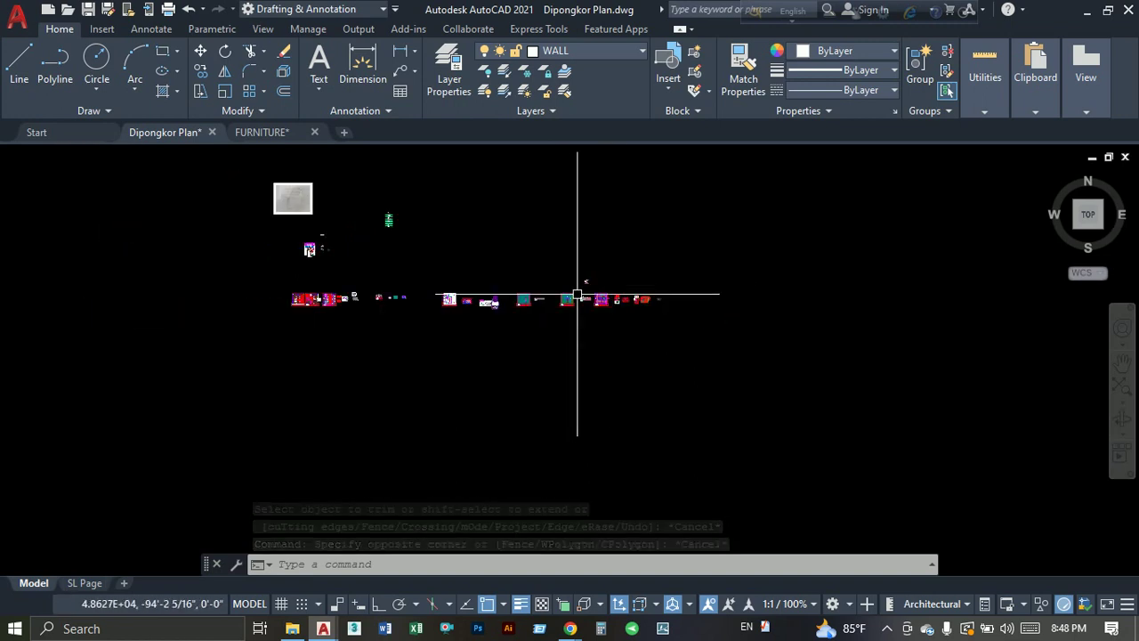
middle_drag(647, 275, 428, 340)
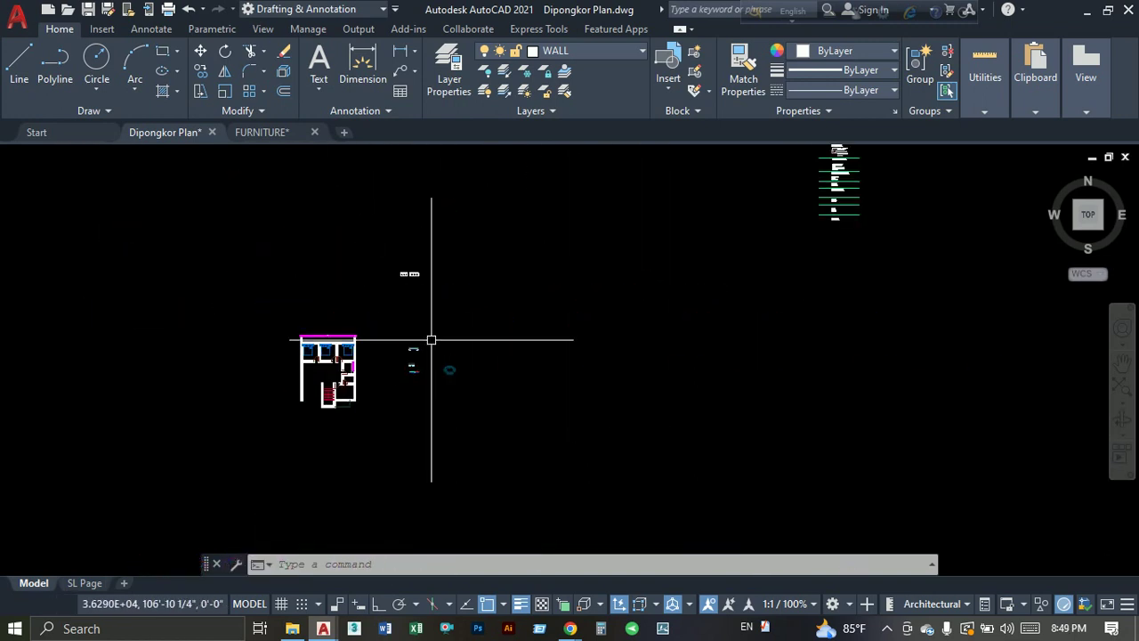
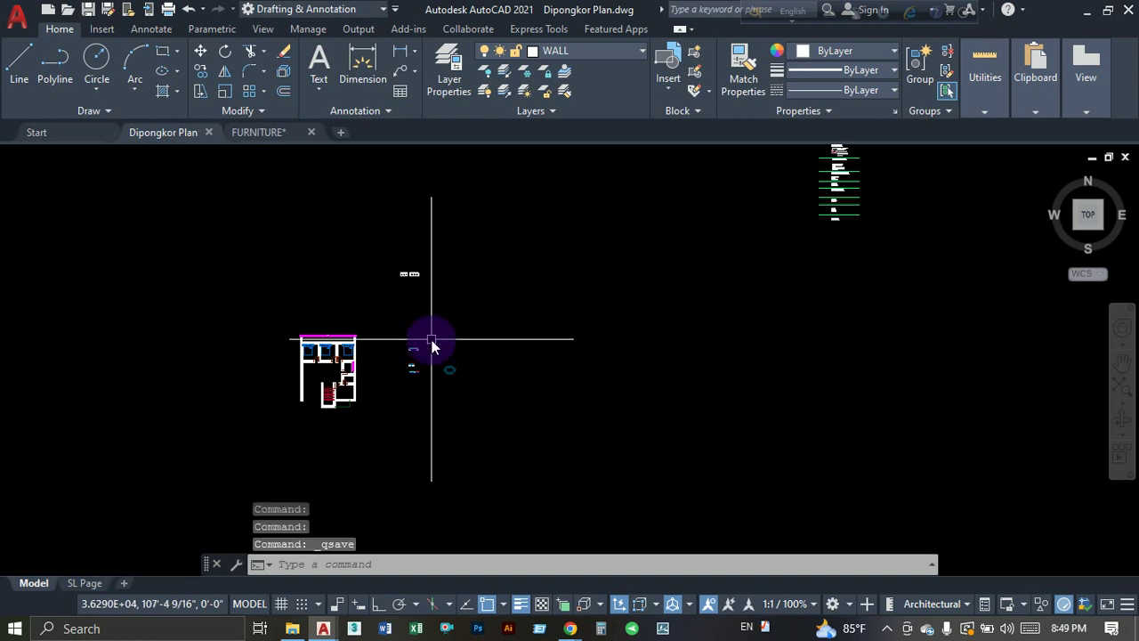
Pan and zoom across the drawing to frame the floor plan's outer wall corner.
scroll(330, 348, up, 2)
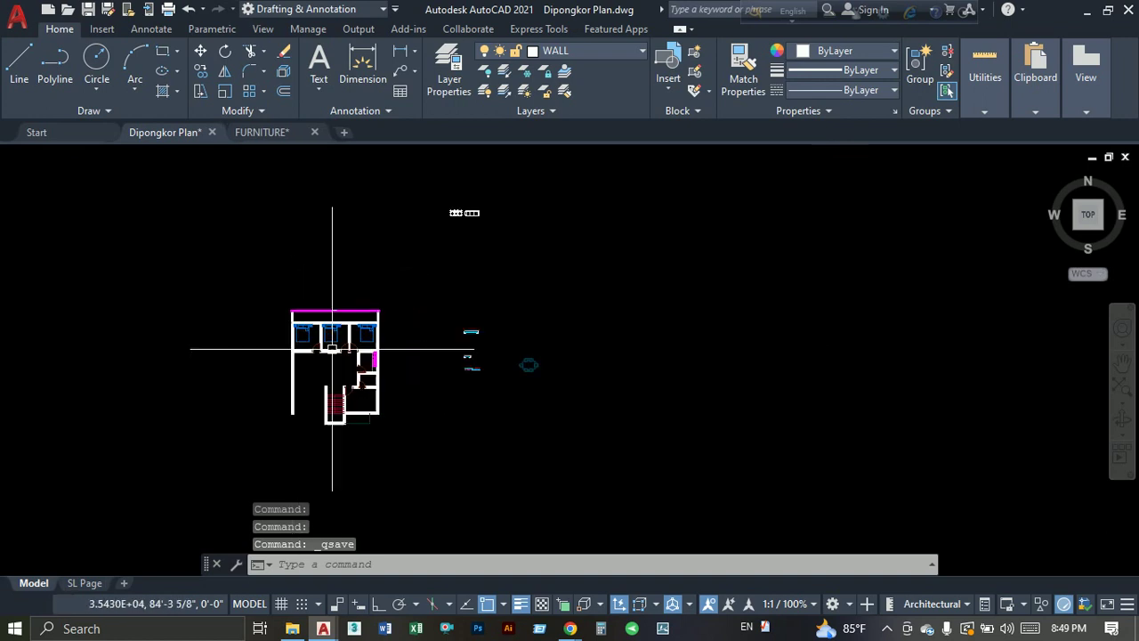
scroll(338, 330, up, 8)
scroll(373, 302, down, 5)
scroll(460, 299, down, 7)
scroll(460, 299, down, 2)
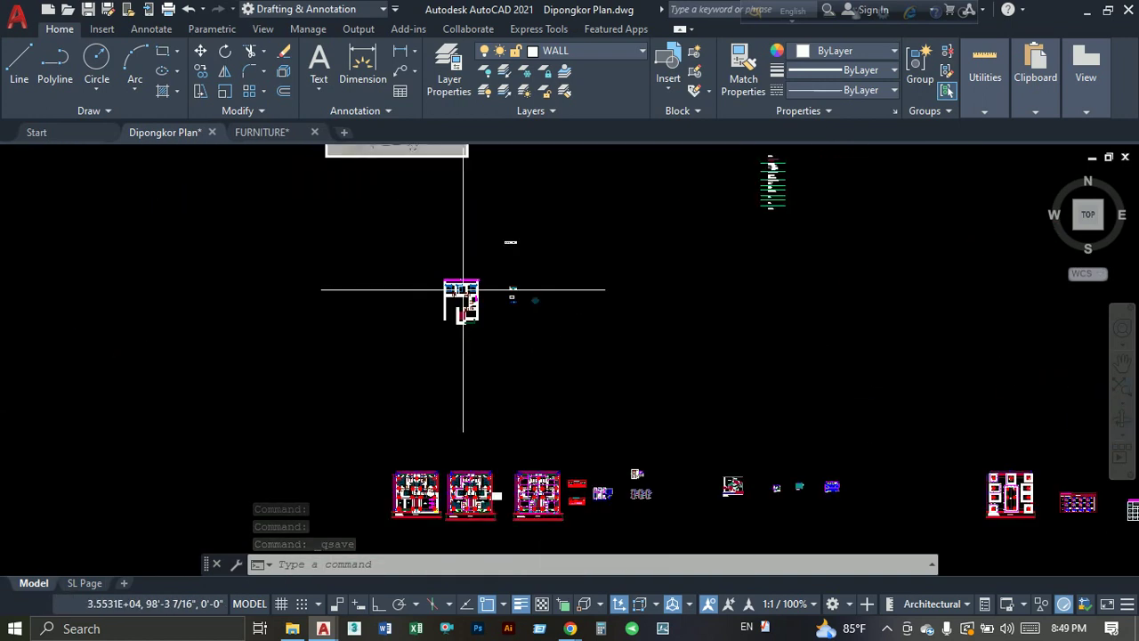
scroll(462, 296, down, 4)
middle_drag(1129, 280, 896, 269)
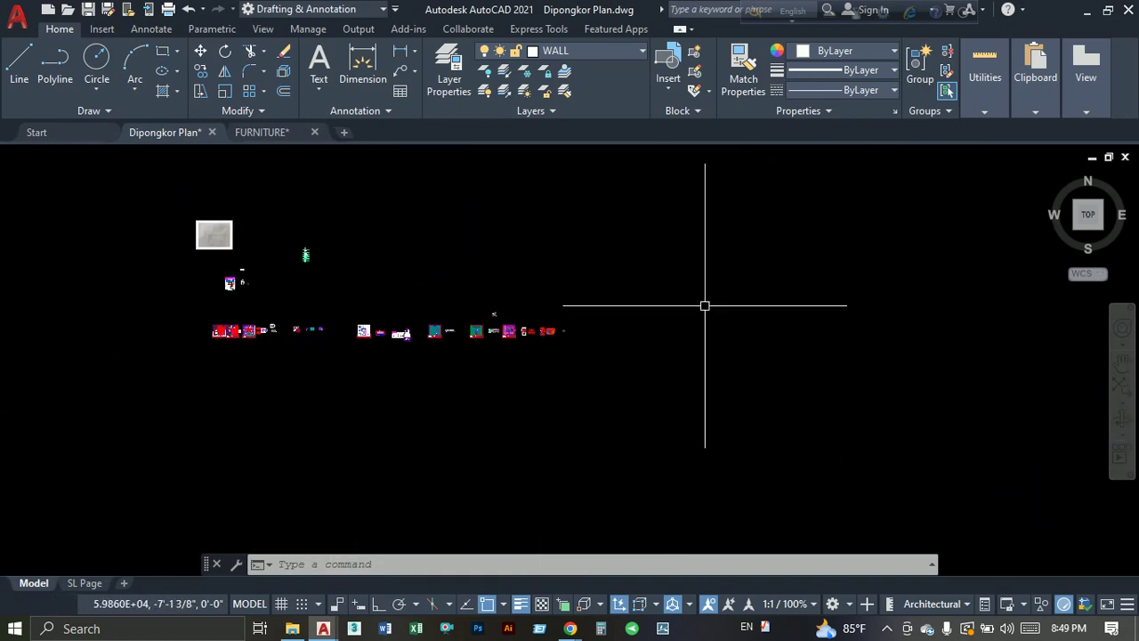
scroll(543, 321, up, 4)
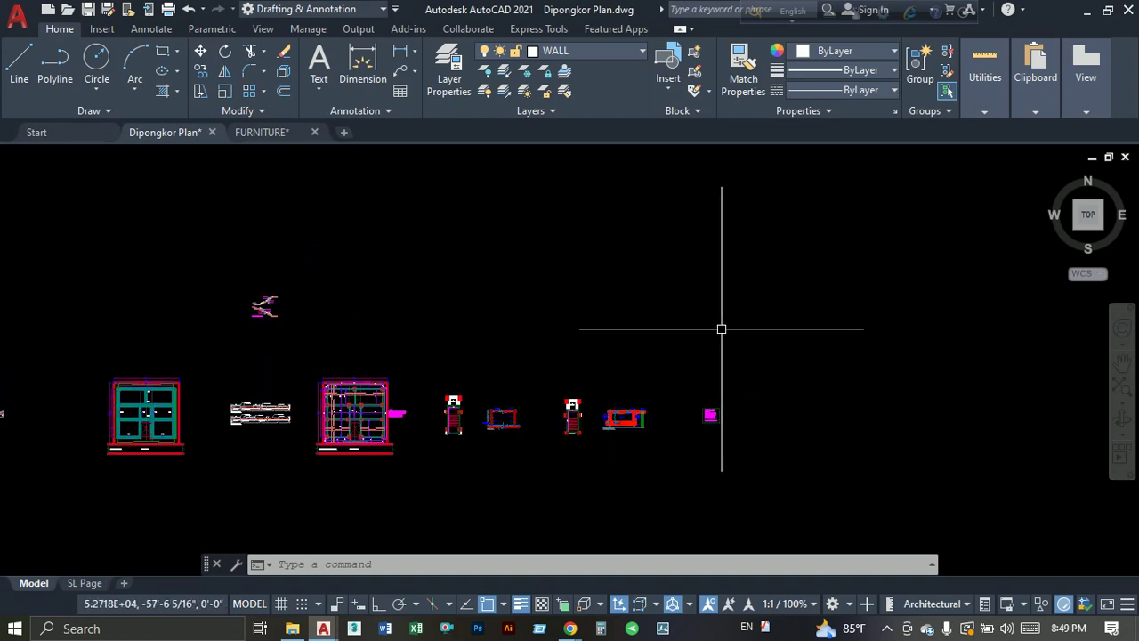
scroll(721, 329, down, 2)
middle_drag(733, 330, 772, 268)
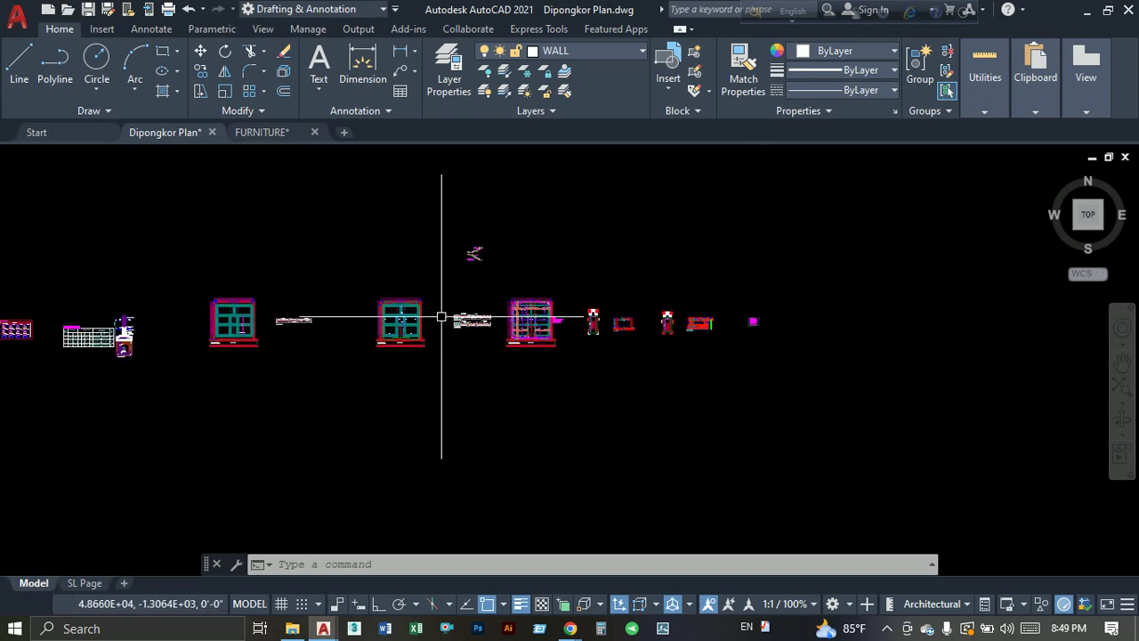
mouse_move(414, 318)
middle_down()
mouse_move(478, 310)
mouse_move(570, 415)
mouse_move(679, 398)
middle_up()
scroll(679, 399, down, 1)
scroll(419, 415, up, 2)
scroll(323, 338, up, 6)
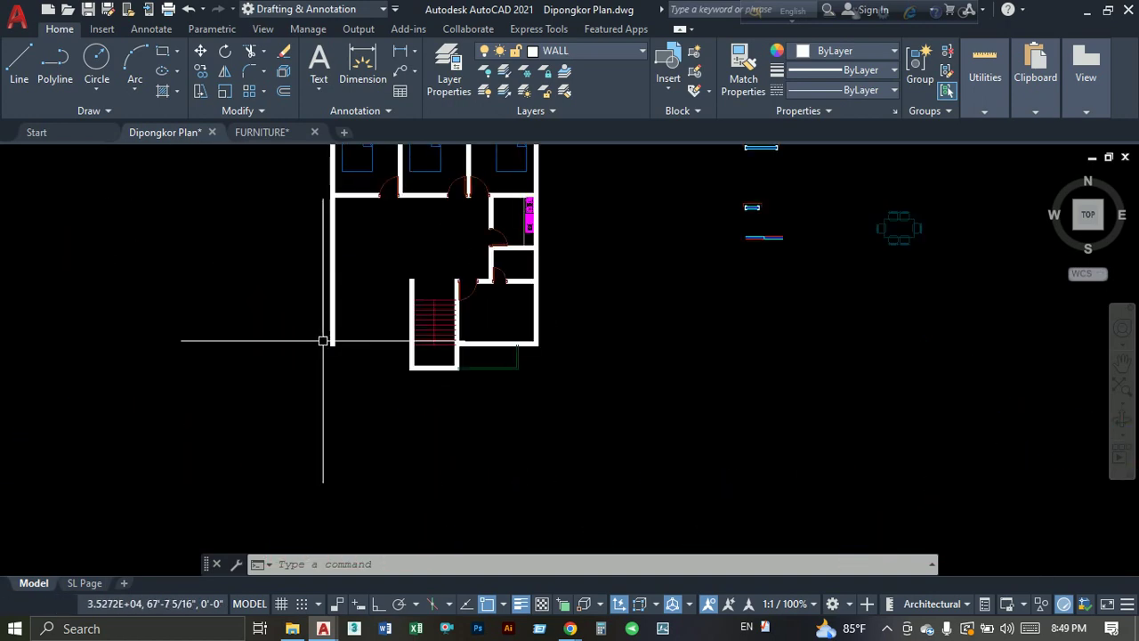
middle_drag(323, 338, 273, 437)
scroll(249, 388, up, 5)
scroll(330, 400, down, 5)
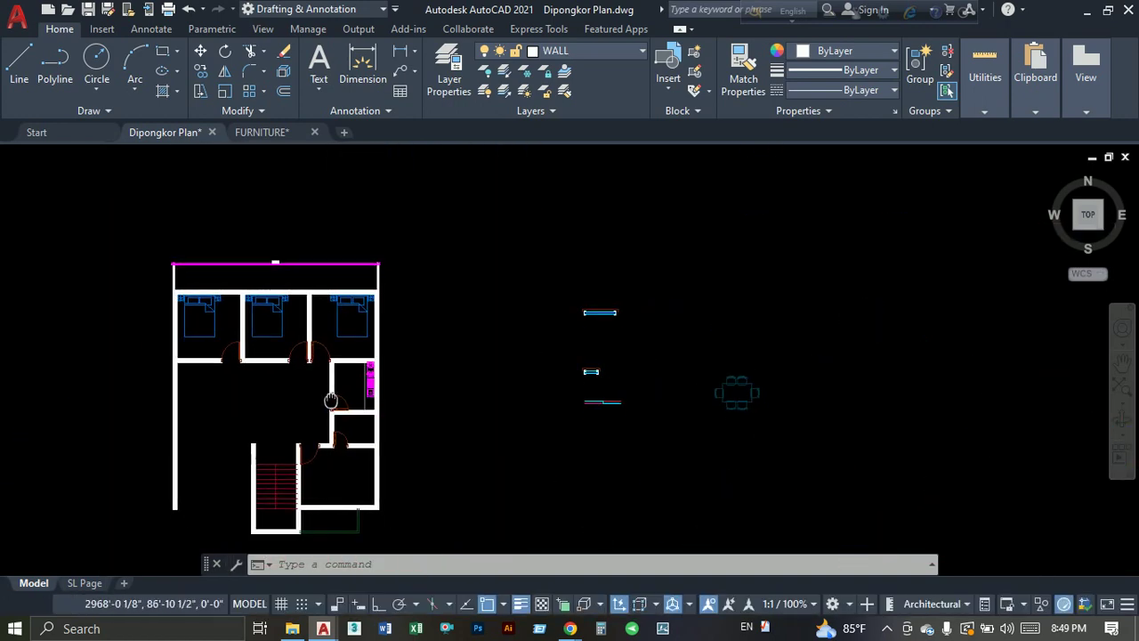
middle_drag(330, 400, 305, 333)
scroll(522, 214, up, 5)
click(519, 226)
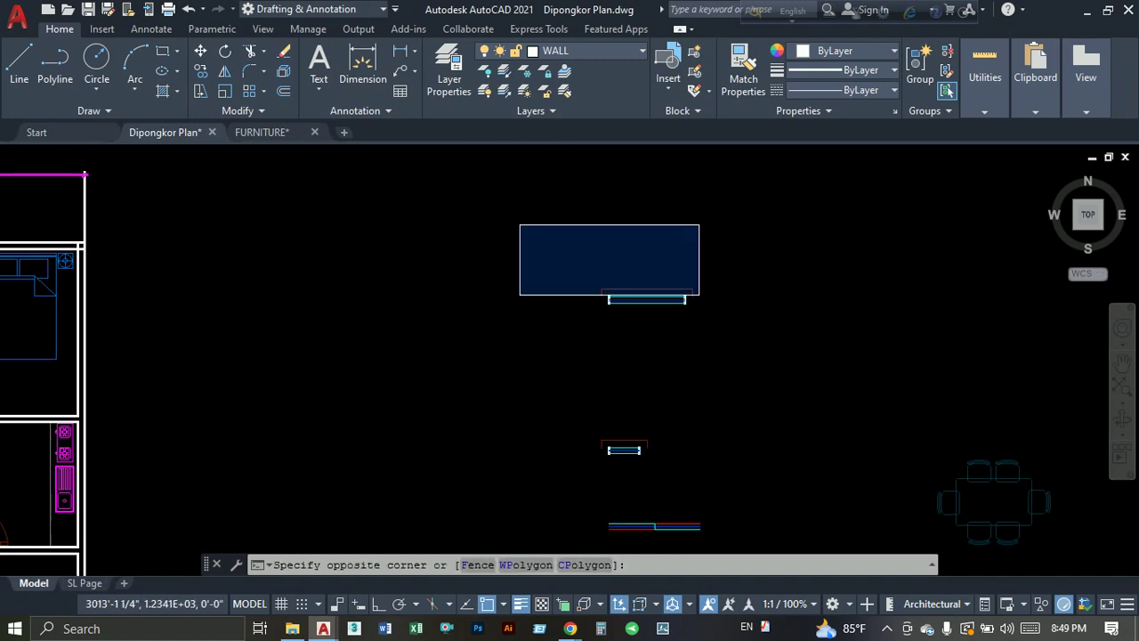
click(781, 317)
middle_drag(522, 326, 774, 350)
key(Escape)
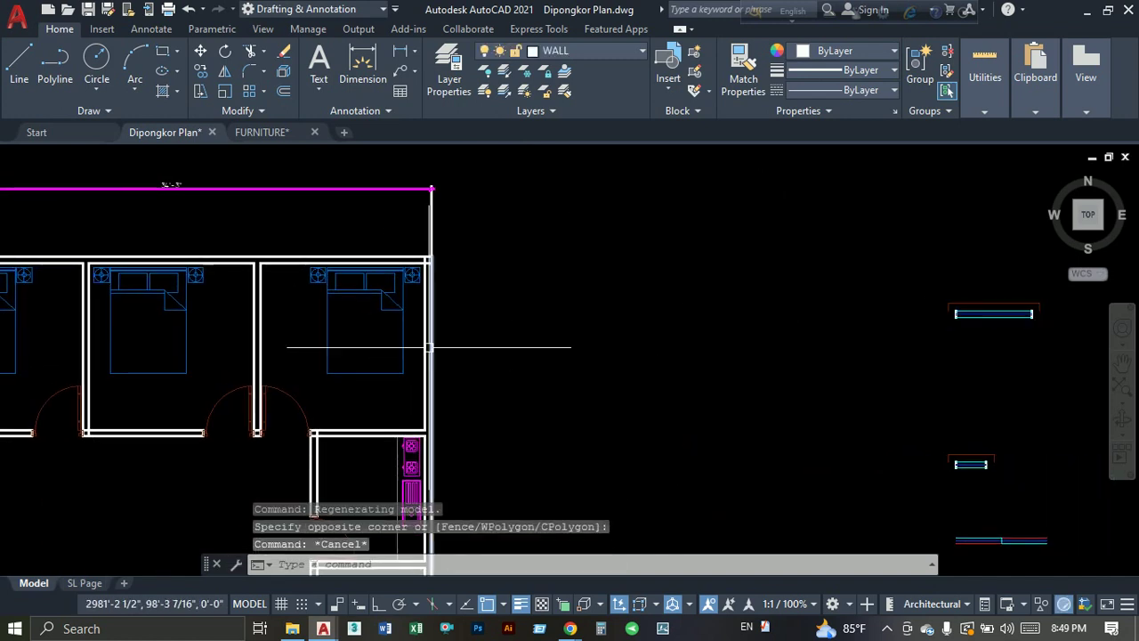
middle_drag(343, 344, 483, 310)
scroll(483, 310, up, 5)
scroll(703, 321, up, 1)
middle_drag(703, 321, 598, 278)
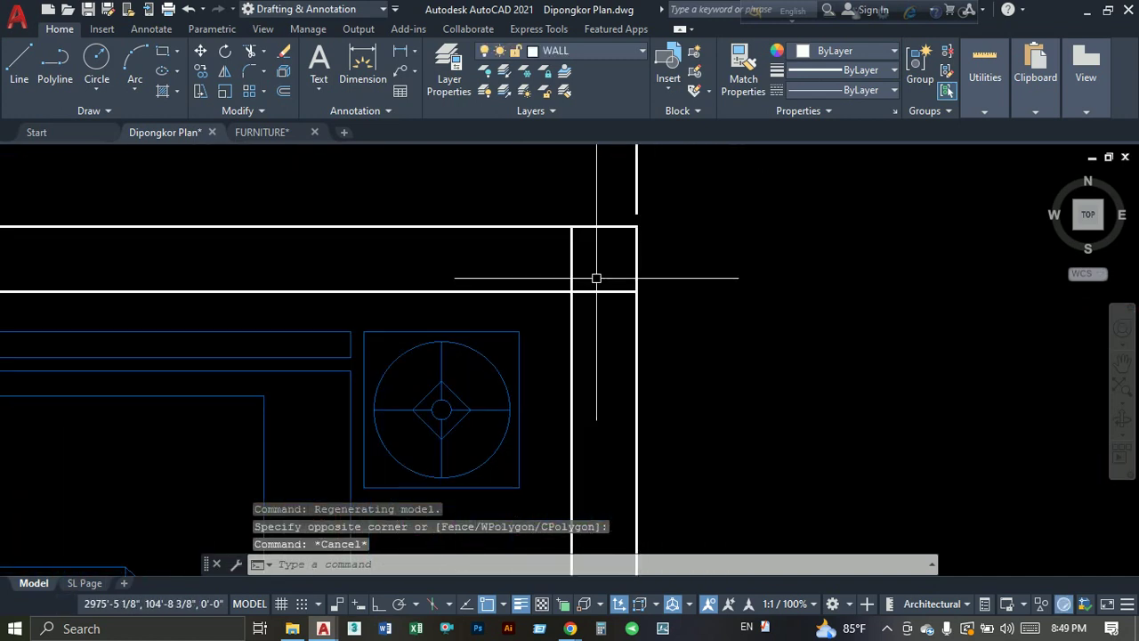
Trim the overlapping wall lines at the outer corner and the bedroom wall corner.
text(tr)
key(Return)
key(Return)
click(584, 252)
click(541, 256)
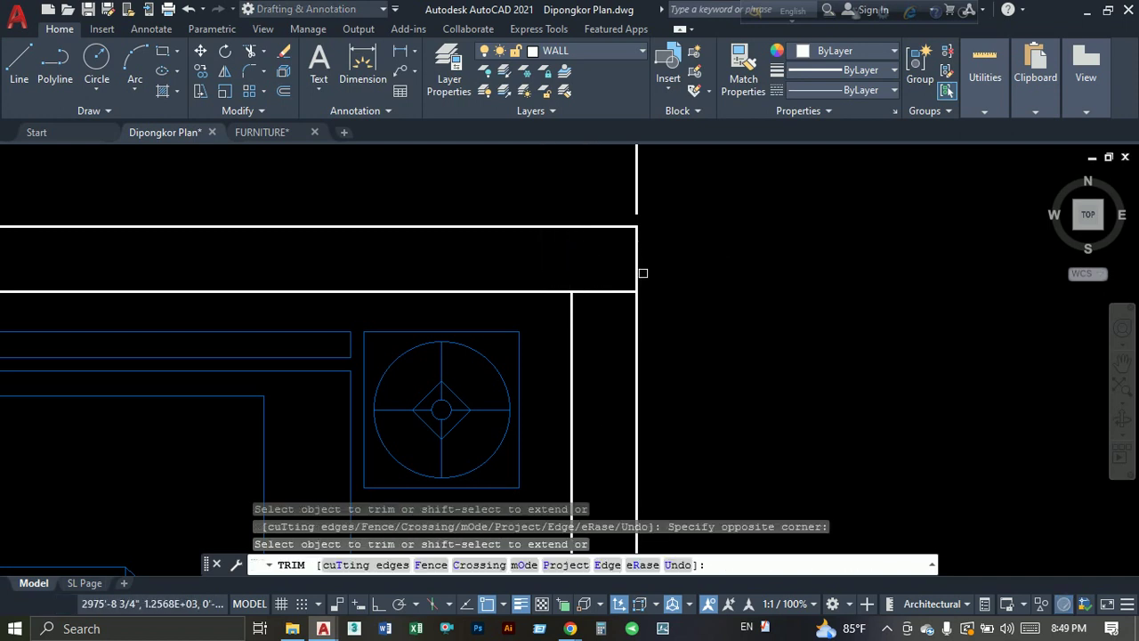
key(ctrl+z)
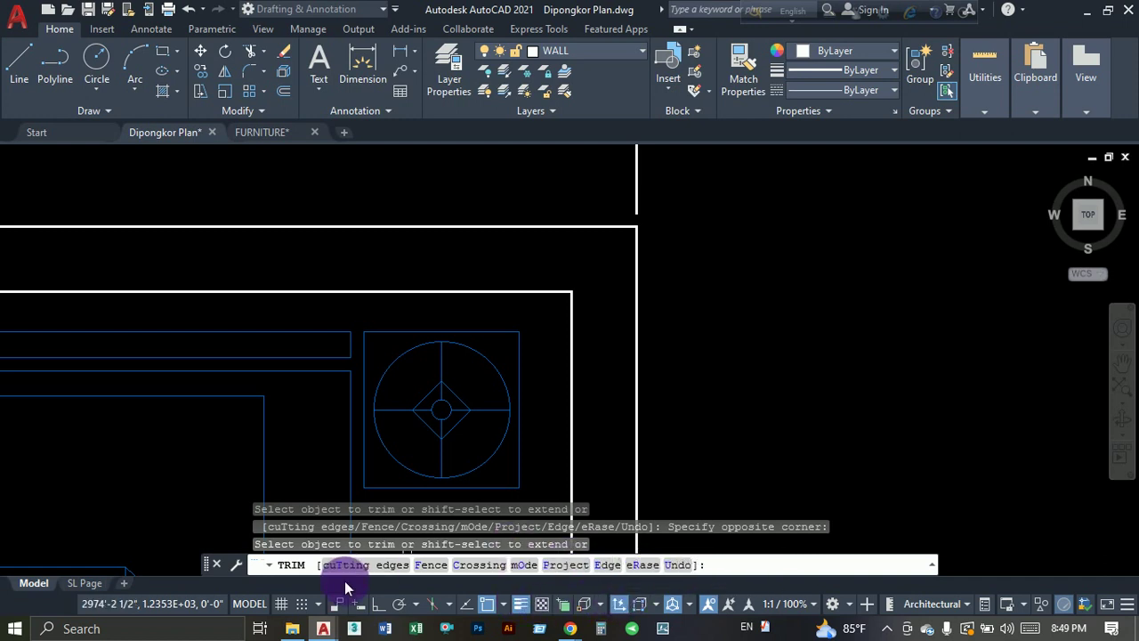
click(508, 330)
scroll(290, 354, down, 5)
middle_drag(241, 333, 273, 339)
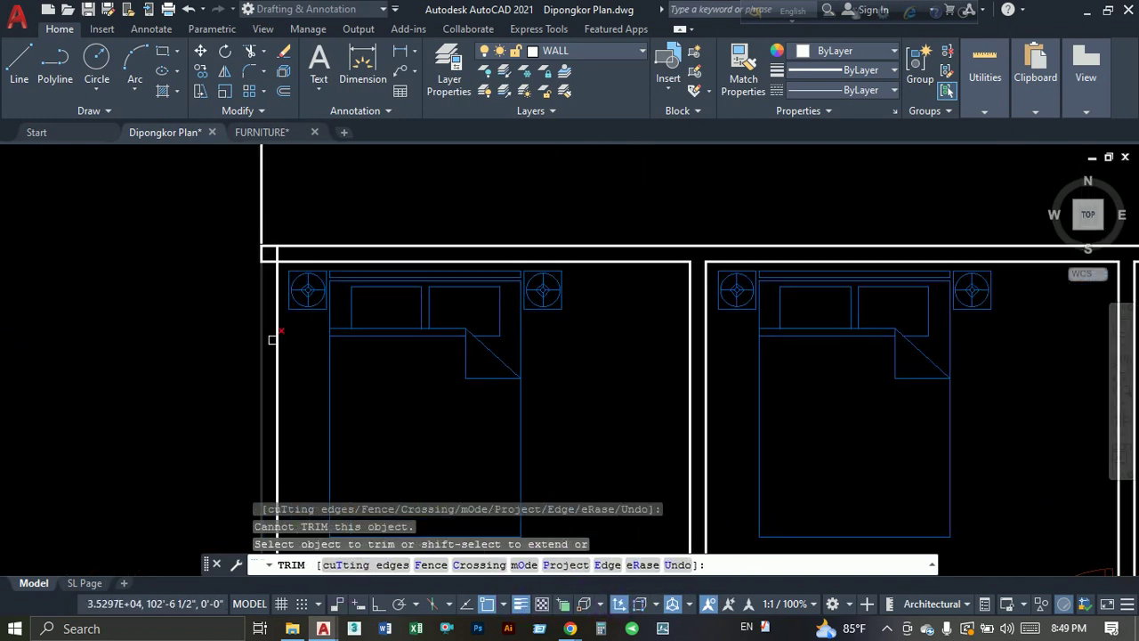
scroll(272, 339, up, 3)
scroll(318, 267, up, 2)
click(330, 226)
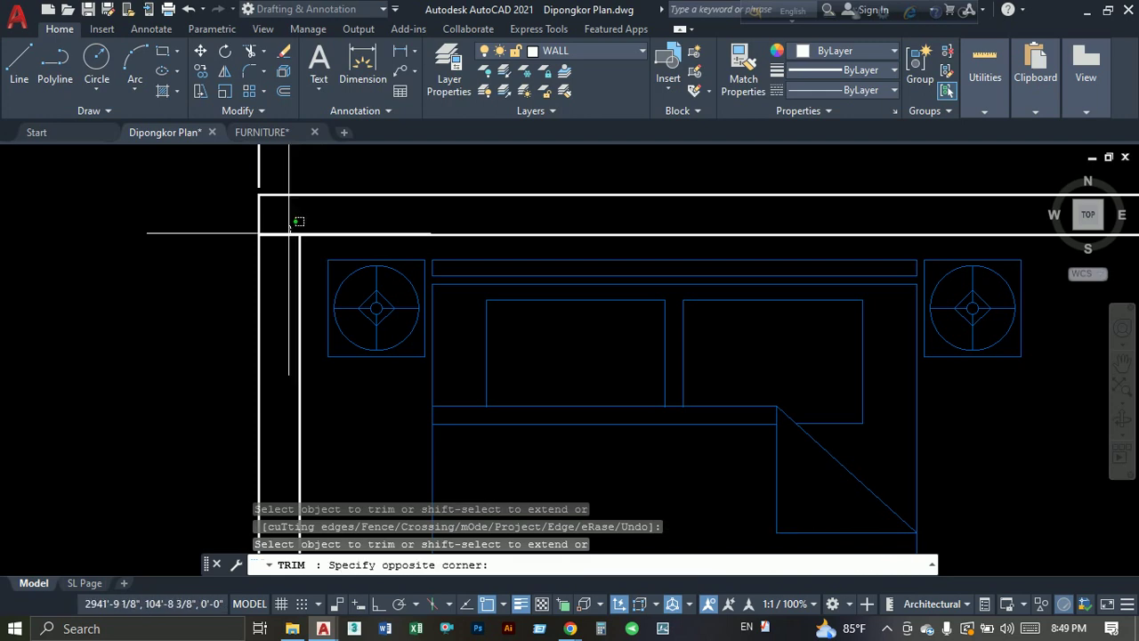
click(283, 251)
Trim the crossing lines at the left wall, between the bedrooms and at the next junction.
scroll(401, 351, down, 4)
middle_drag(401, 351, 377, 183)
scroll(299, 239, up, 4)
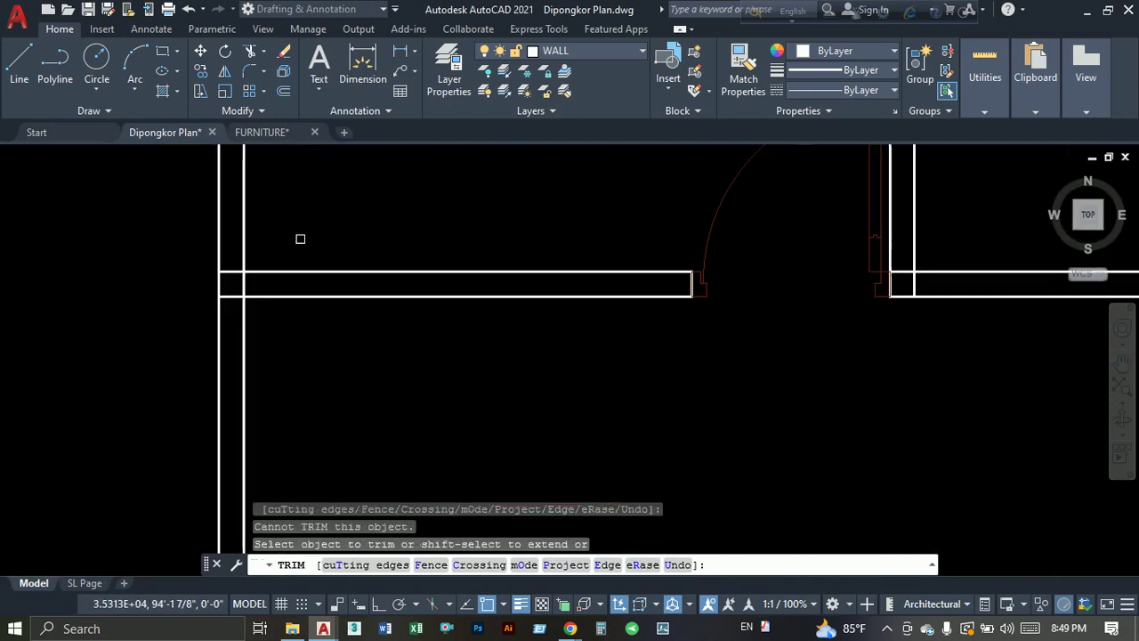
scroll(300, 239, up, 2)
click(199, 272)
click(194, 332)
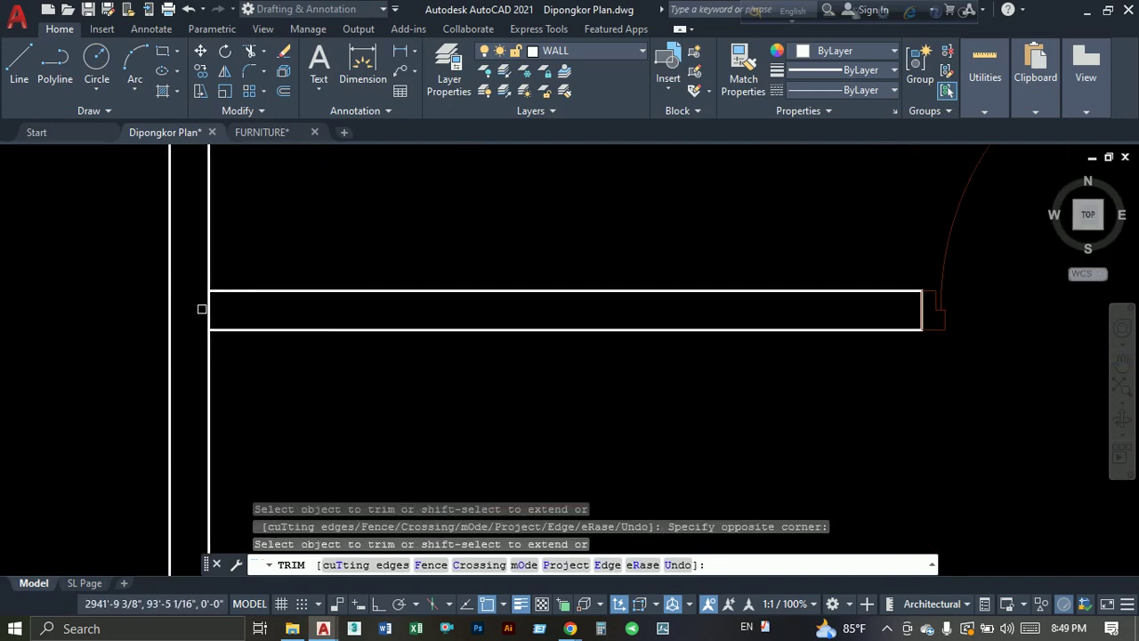
scroll(225, 305, down, 3)
scroll(236, 394, down, 2)
click(209, 335)
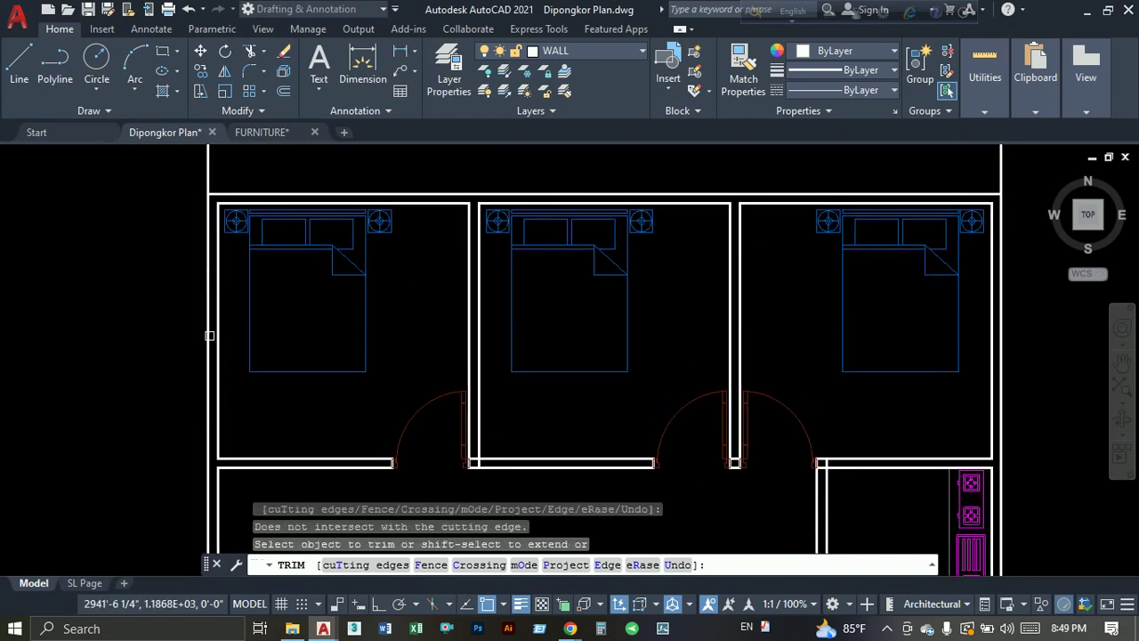
click(223, 323)
scroll(335, 348, down, 3)
middle_drag(335, 348, 376, 275)
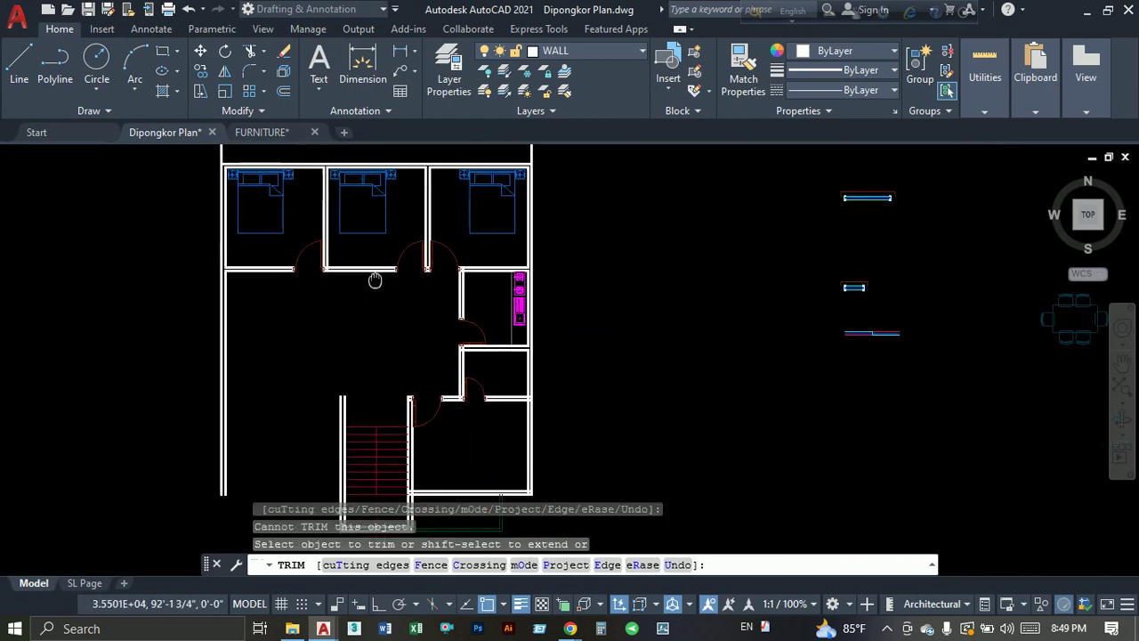
scroll(453, 321, up, 2)
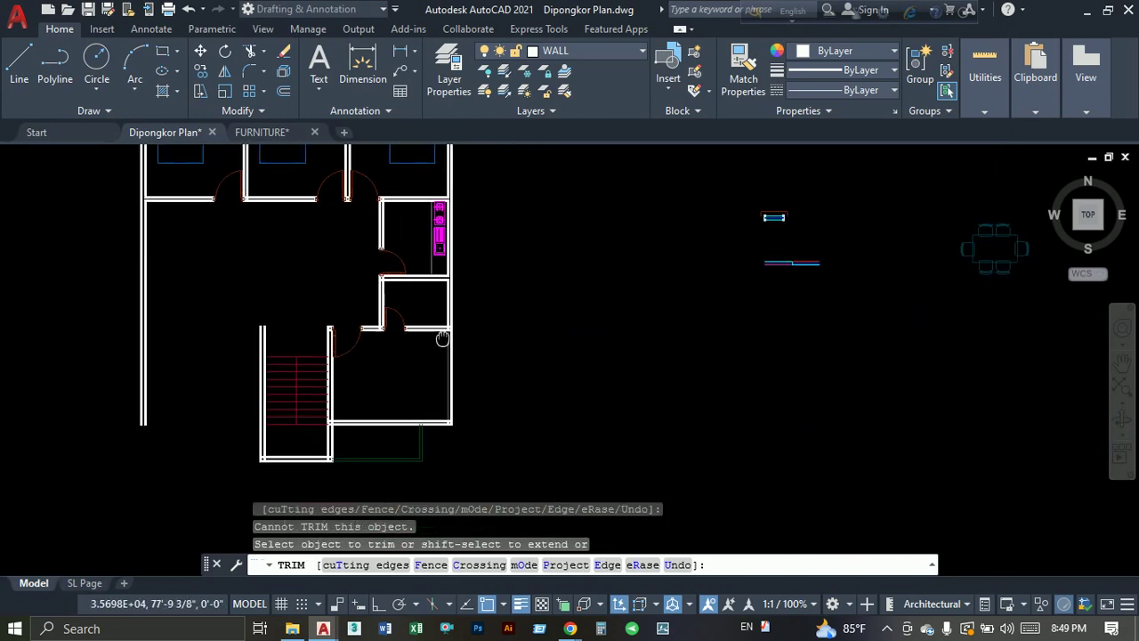
scroll(453, 305, up, 3)
scroll(391, 422, up, 3)
scroll(390, 422, up, 2)
click(436, 288)
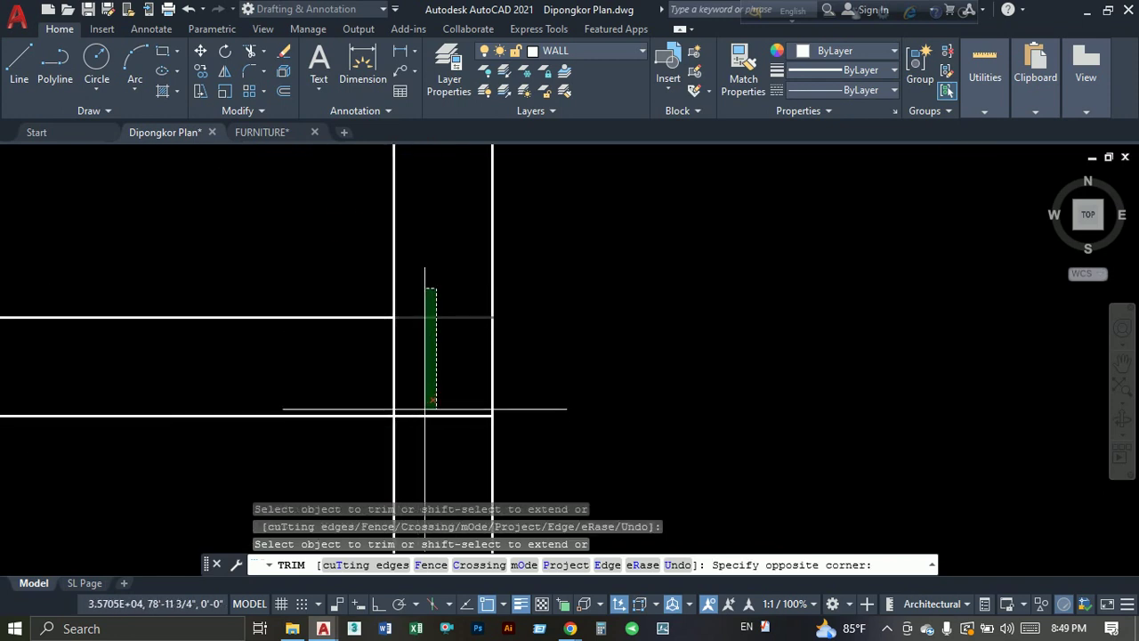
click(395, 360)
Trim the extra wall lines at the corner, door opening, kitchen and small room.
scroll(391, 359, down, 2)
scroll(386, 357, down, 1)
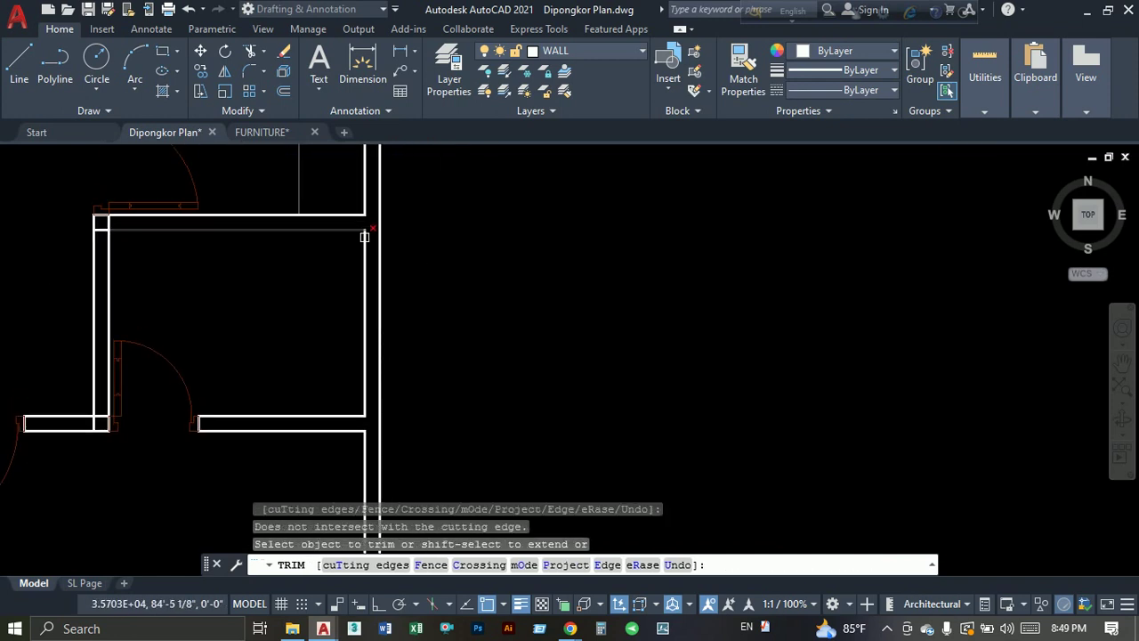
scroll(120, 234, up, 2)
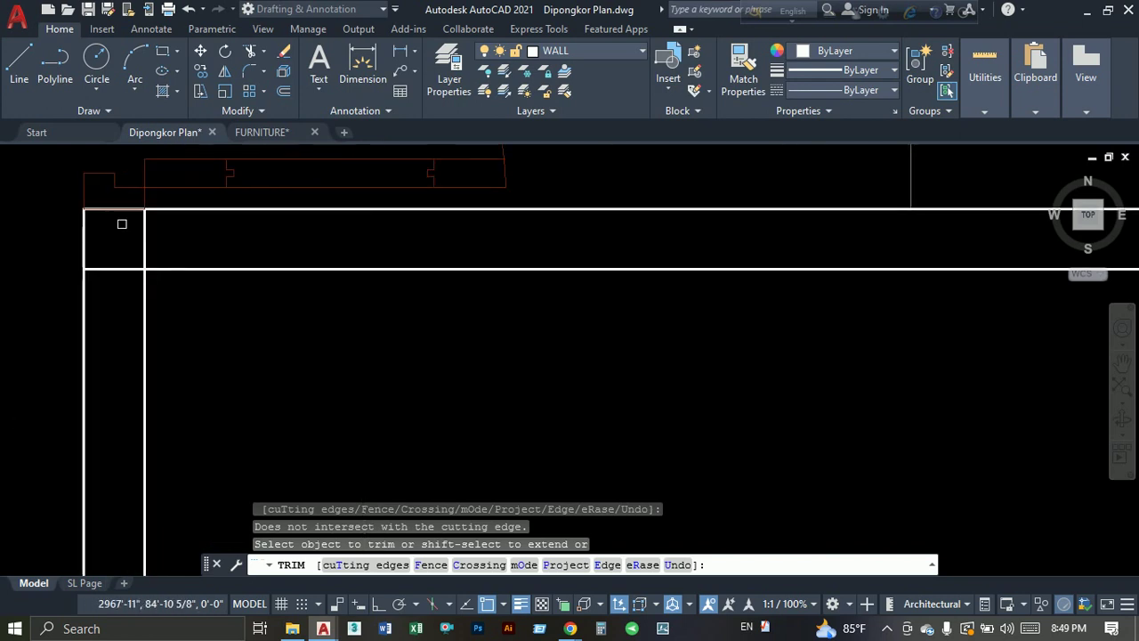
click(142, 231)
scroll(124, 249, up, 1)
click(114, 256)
scroll(122, 359, down, 2)
scroll(122, 360, up, 1)
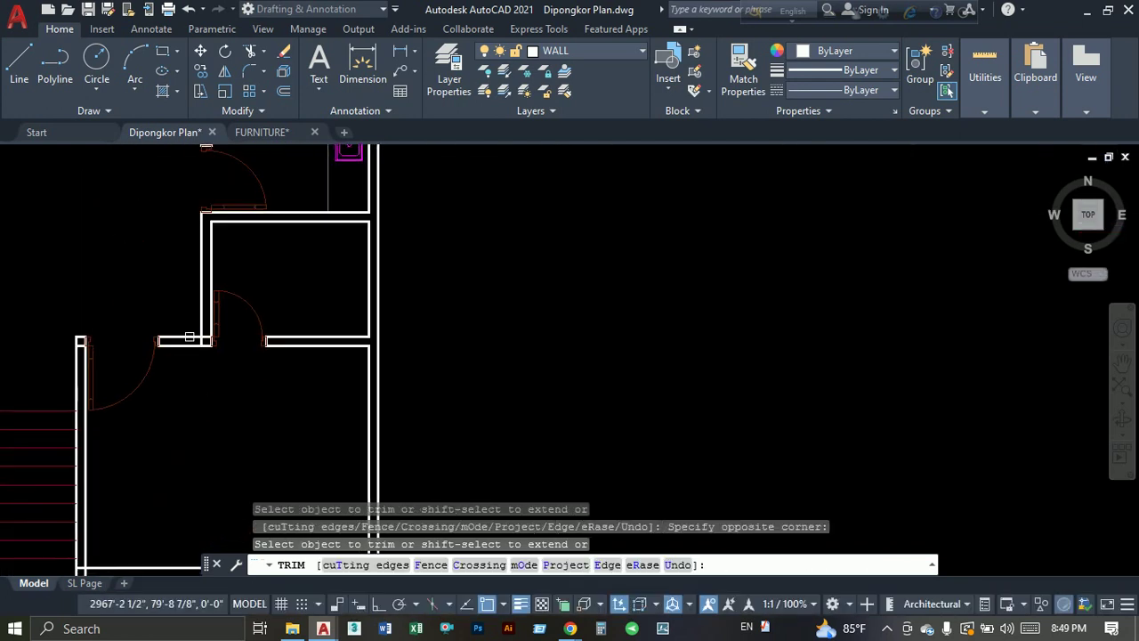
scroll(250, 257, up, 2)
click(255, 231)
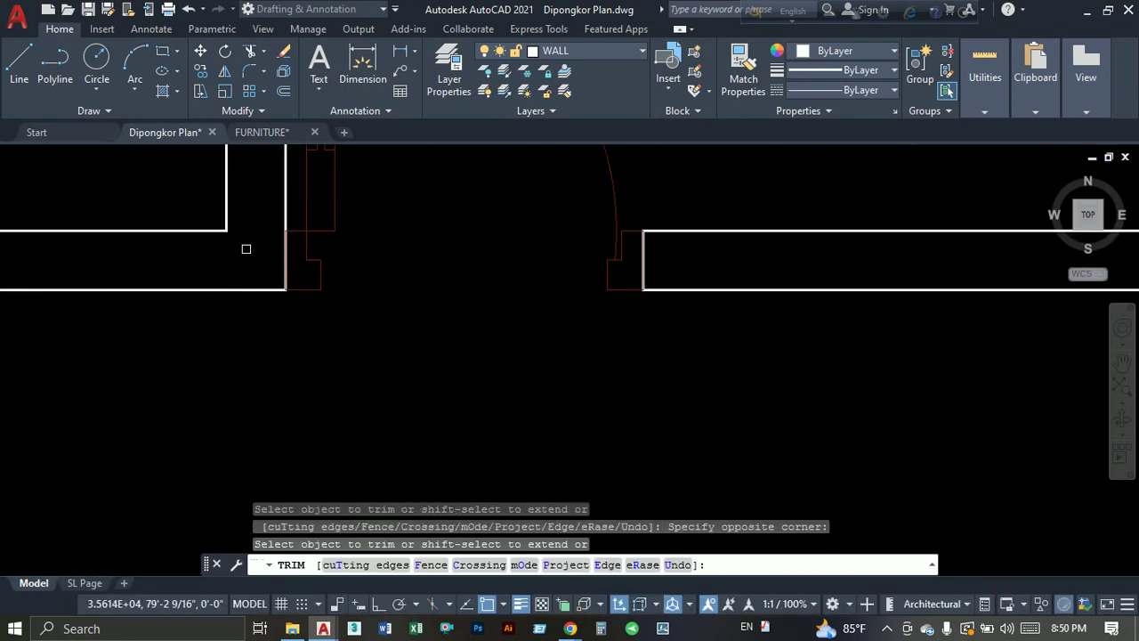
scroll(178, 237, down, 2)
scroll(254, 287, up, 1)
click(254, 296)
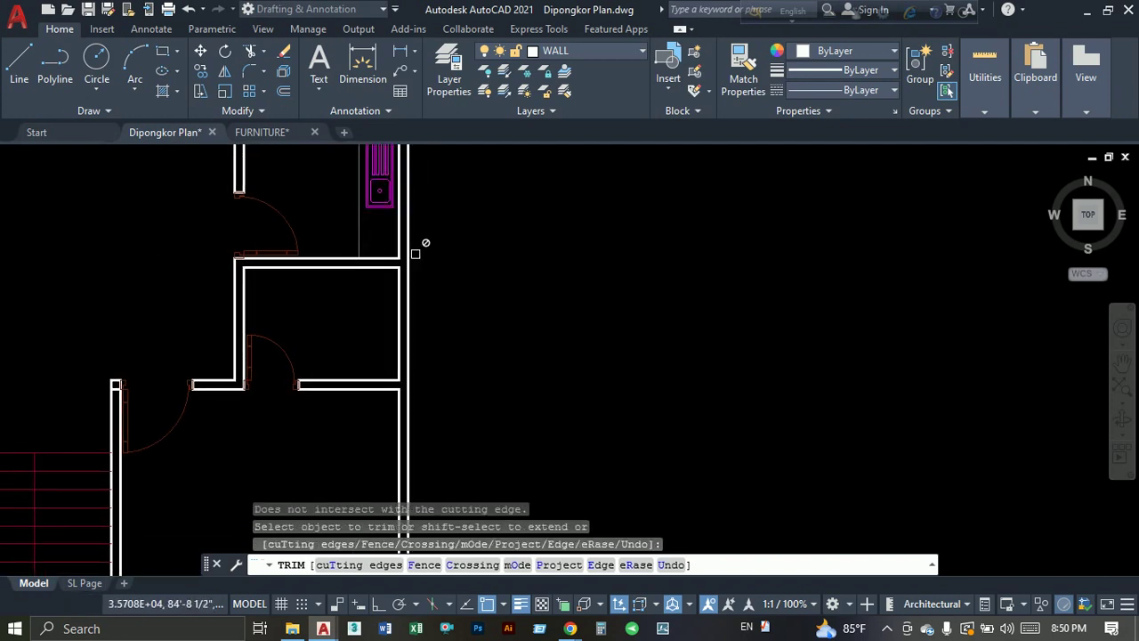
click(135, 389)
Trim the stray wall segments around the stair room, then view the whole building.
middle_drag(230, 451, 223, 211)
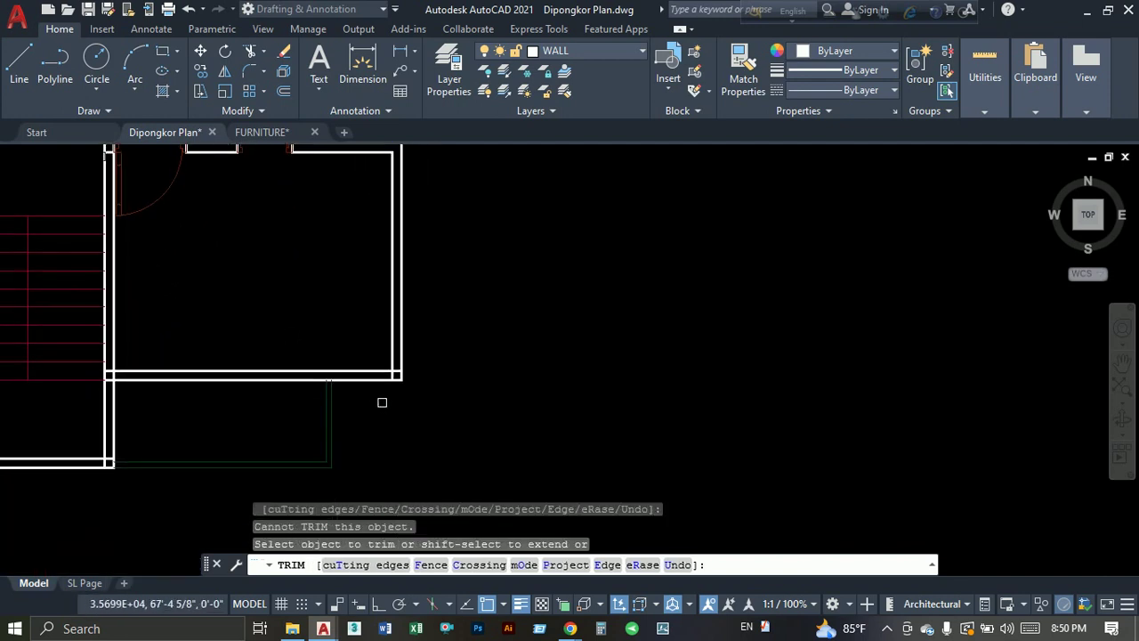
scroll(385, 396, up, 5)
drag(449, 243, 418, 356)
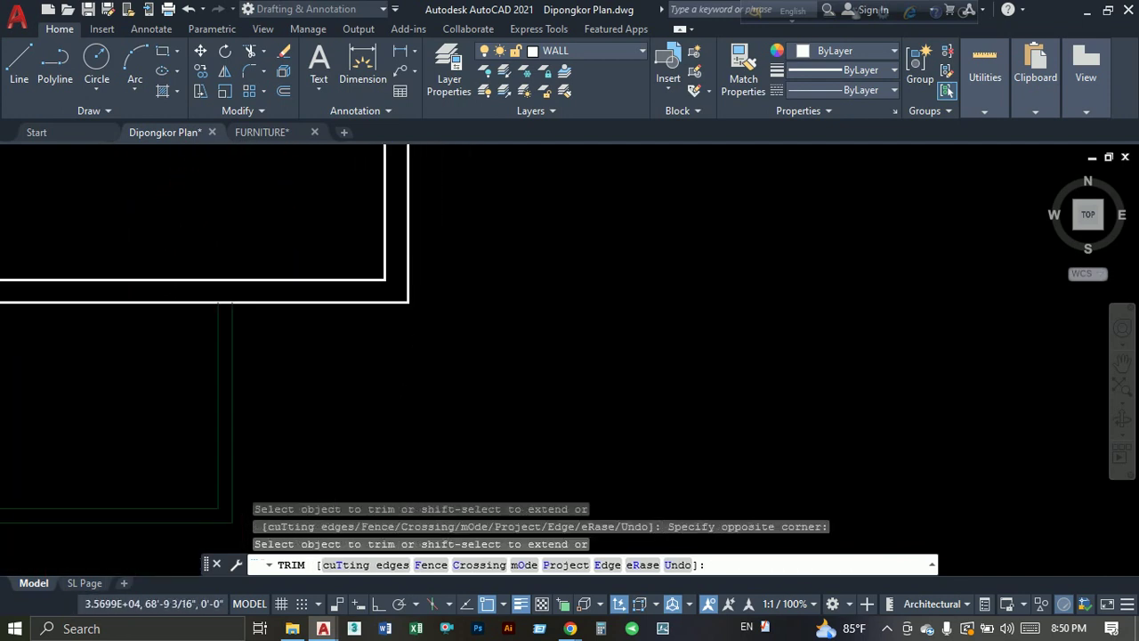
scroll(373, 289, down, 3)
scroll(275, 310, up, 3)
click(246, 187)
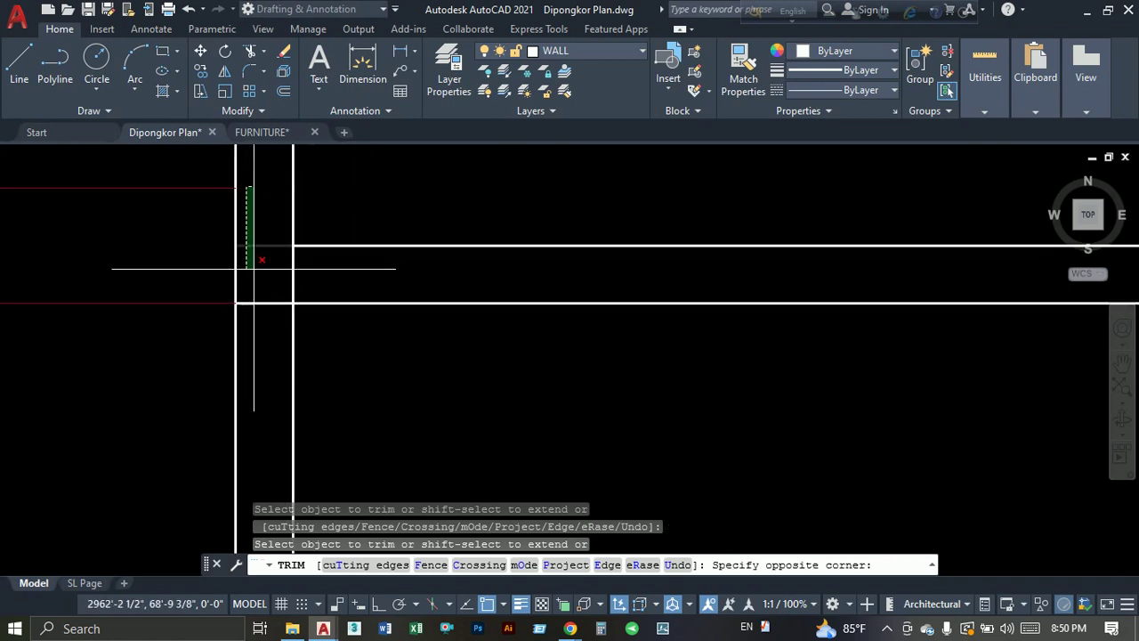
click(264, 361)
click(304, 269)
click(265, 276)
scroll(446, 268, down, 3)
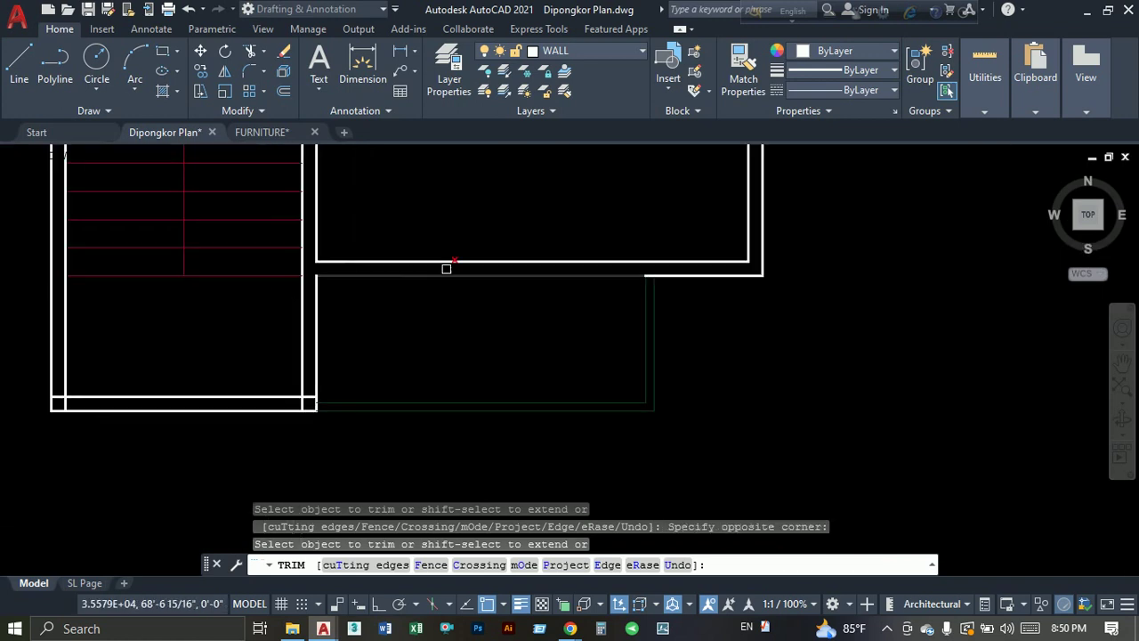
scroll(313, 292, up, 3)
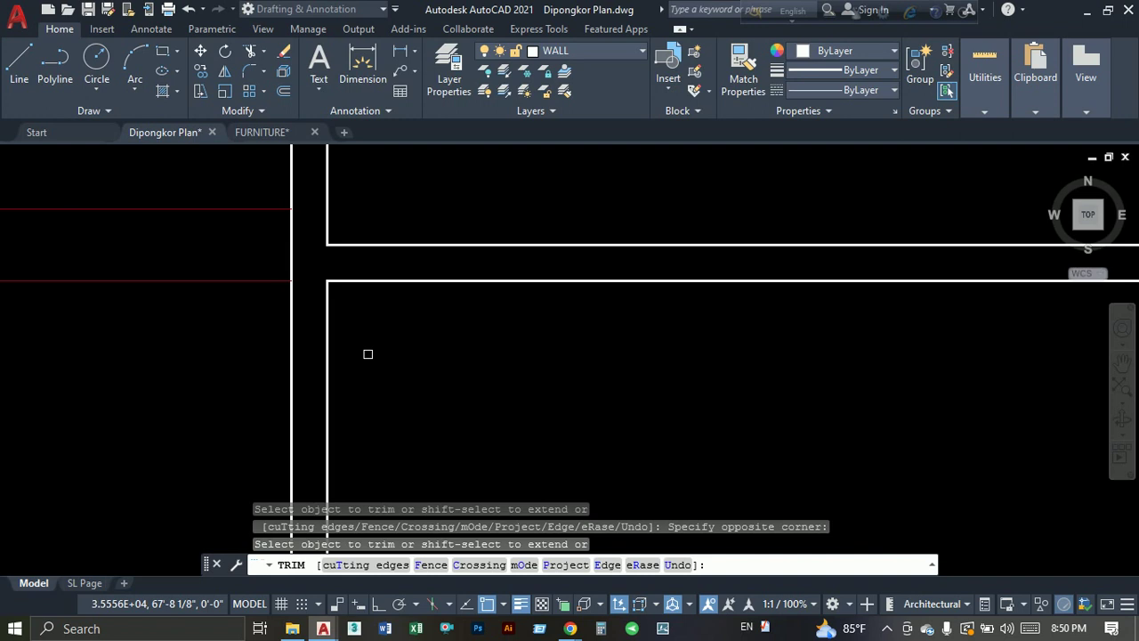
scroll(365, 353, down, 1)
scroll(321, 291, down, 2)
click(320, 289)
scroll(534, 307, down, 3)
mouse_move(551, 303)
middle_down()
mouse_move(582, 311)
mouse_move(454, 387)
middle_up()
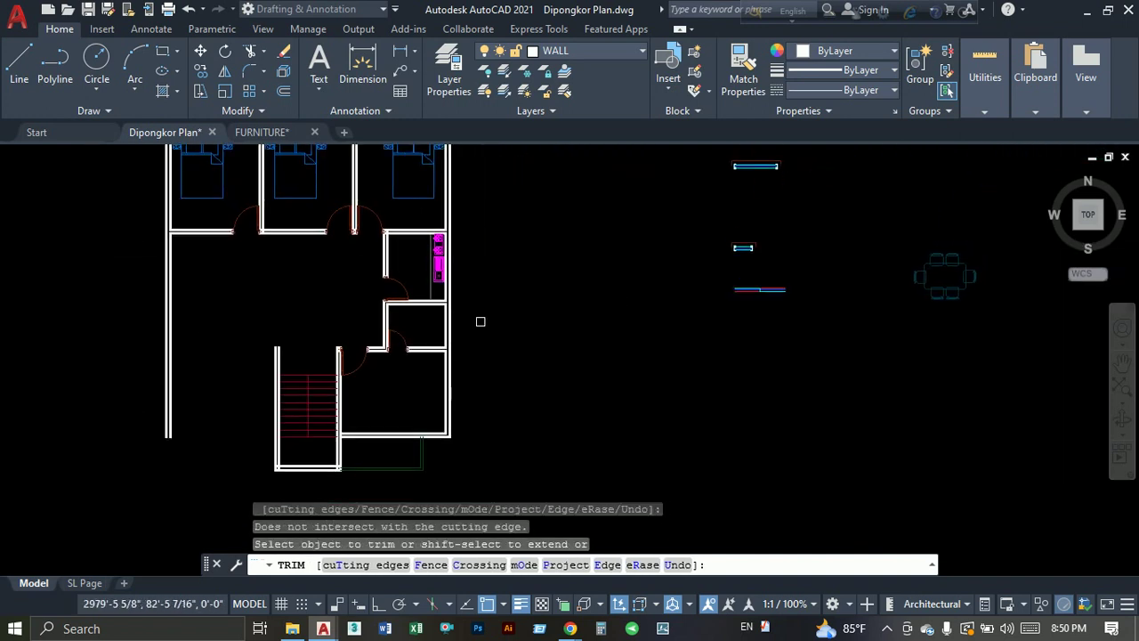
mouse_move(481, 321)
middle_down()
mouse_move(440, 432)
mouse_move(448, 297)
mouse_move(429, 431)
middle_up()
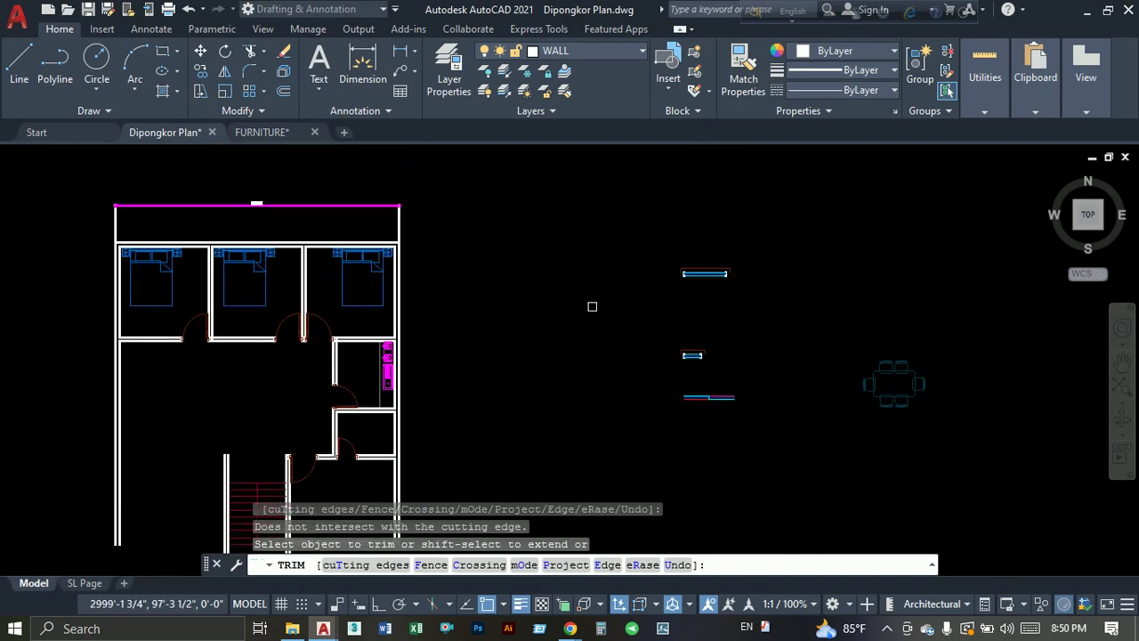
Copy the spare window symbol into the top wall of all three bedrooms.
key(Escape)
click(589, 214)
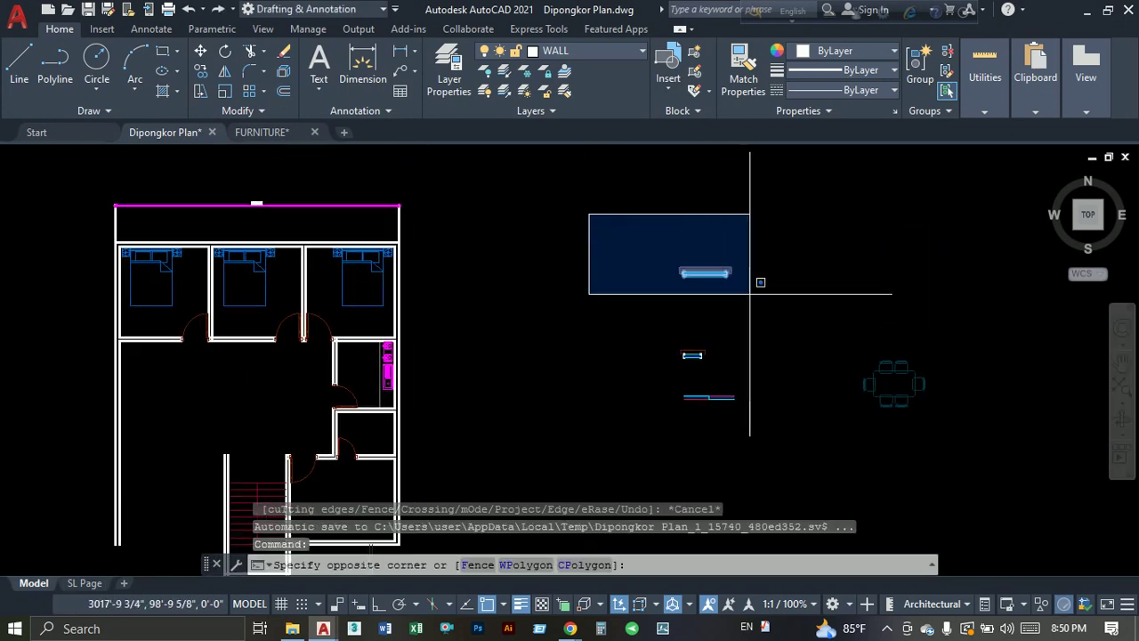
click(766, 298)
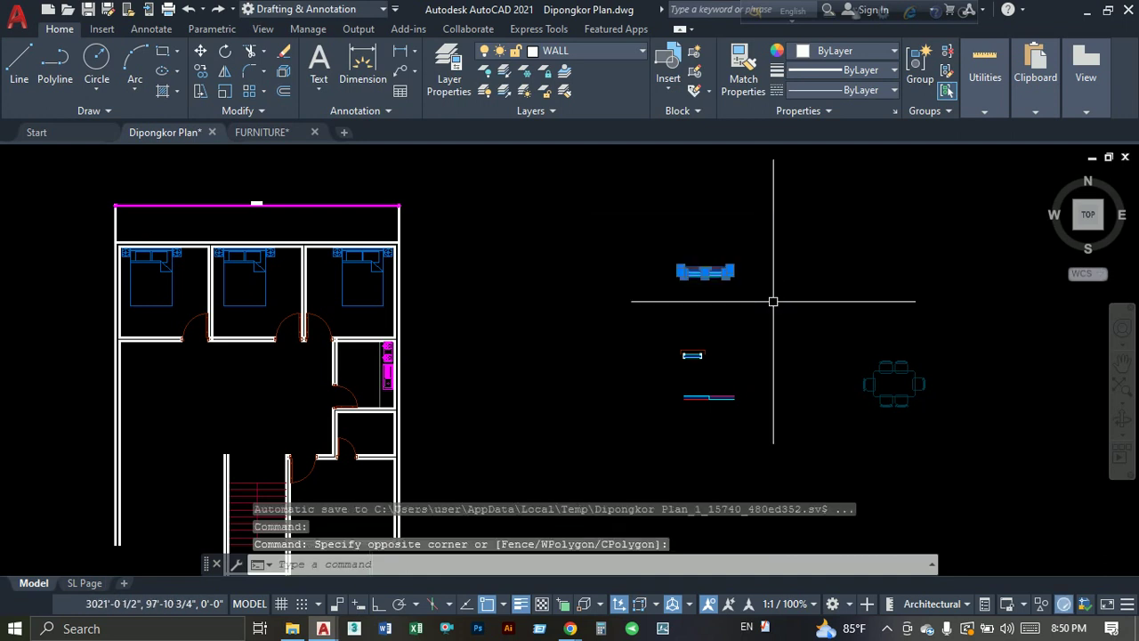
click(198, 73)
scroll(719, 262, up, 3)
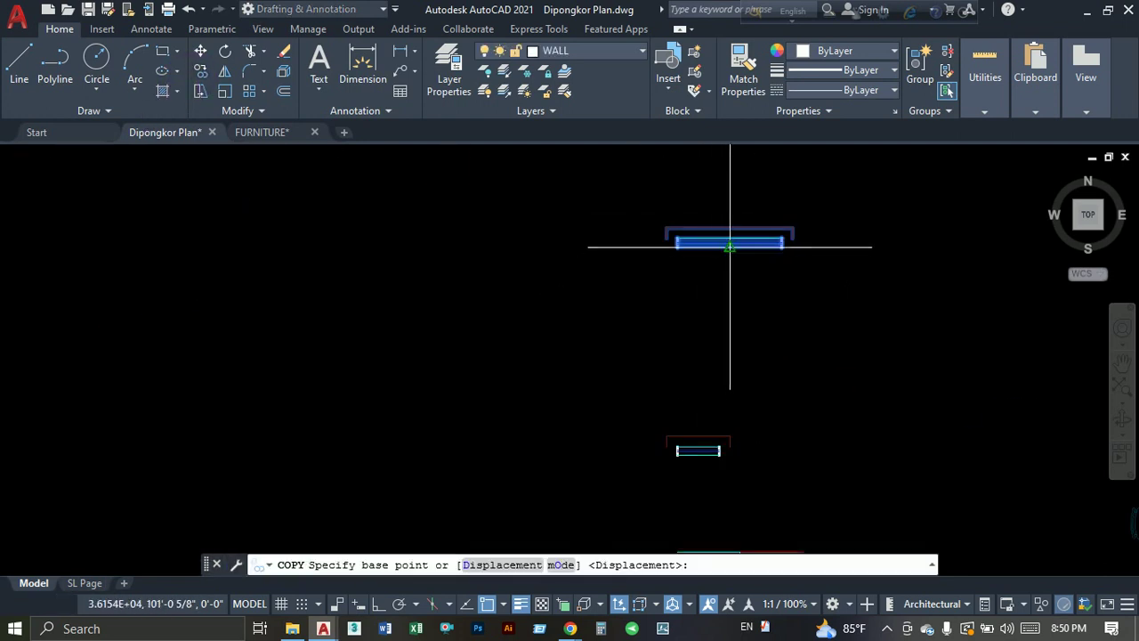
click(730, 246)
scroll(453, 271, down, 4)
scroll(376, 270, up, 5)
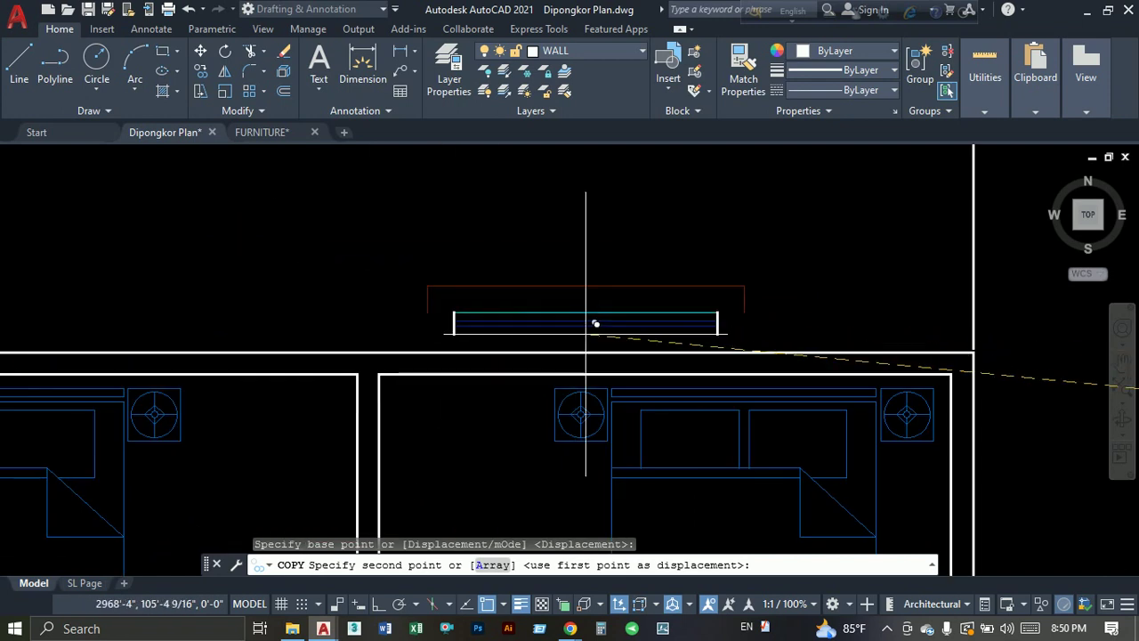
click(665, 373)
middle_drag(665, 374, 483, 336)
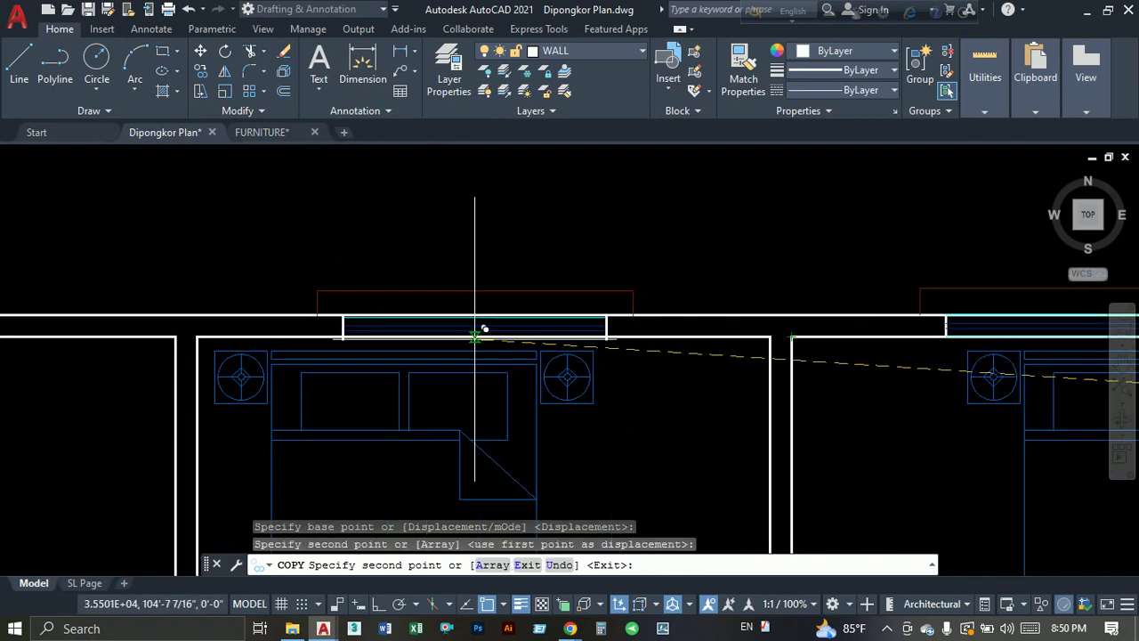
click(490, 323)
middle_drag(490, 323, 316, 284)
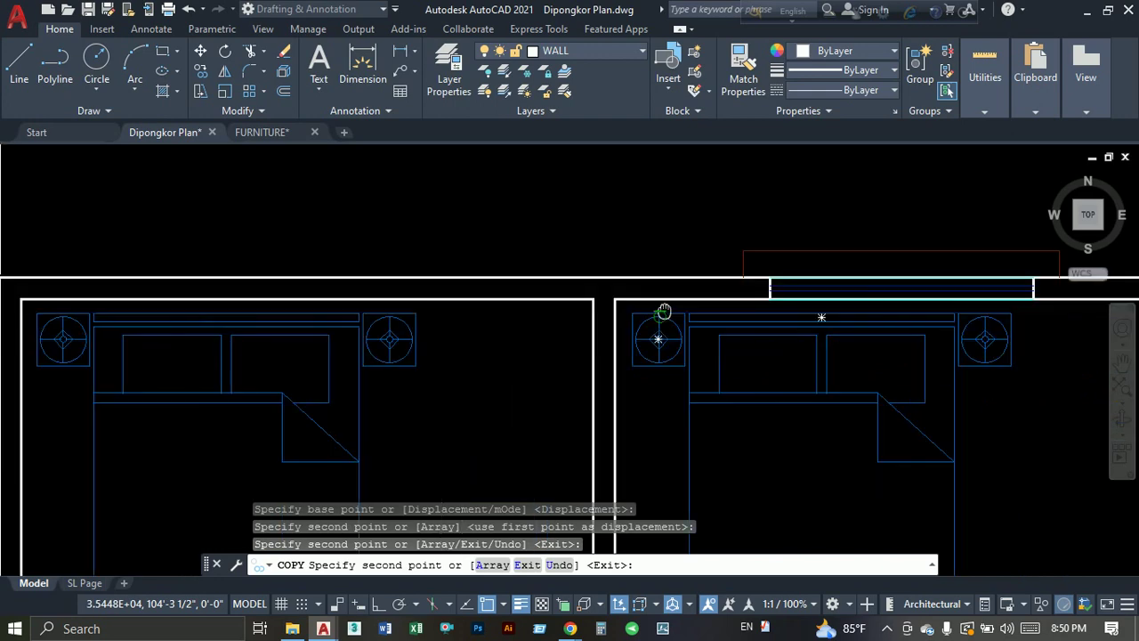
click(313, 283)
scroll(420, 301, down, 5)
middle_drag(521, 365, 414, 338)
key(Escape)
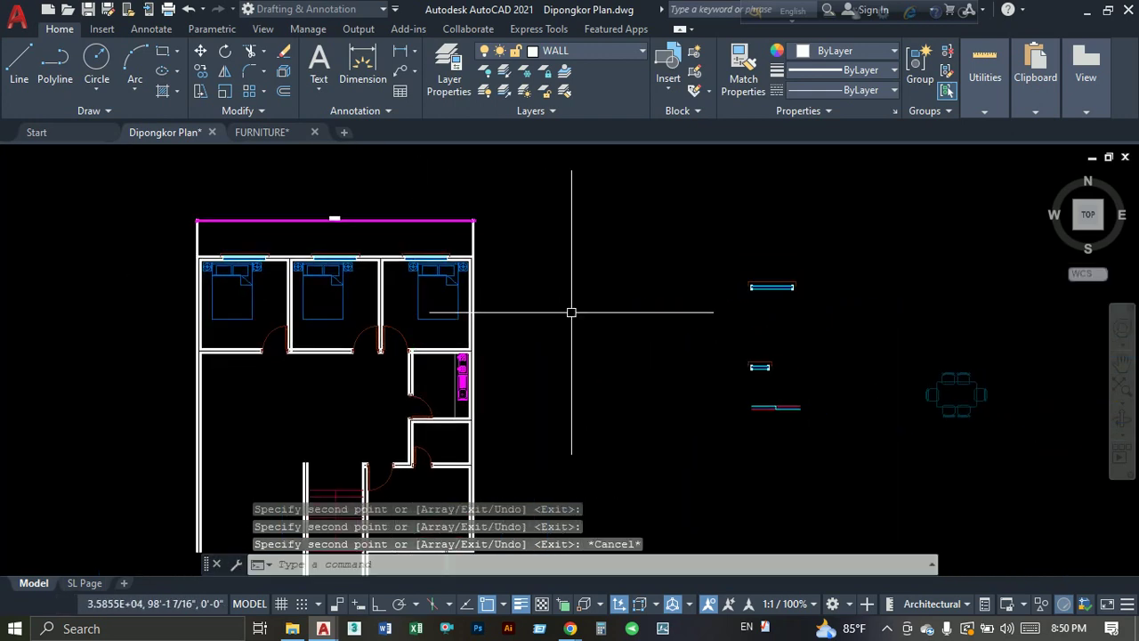
click(712, 247)
Rotate the spare window 270° so it stands vertical.
click(814, 307)
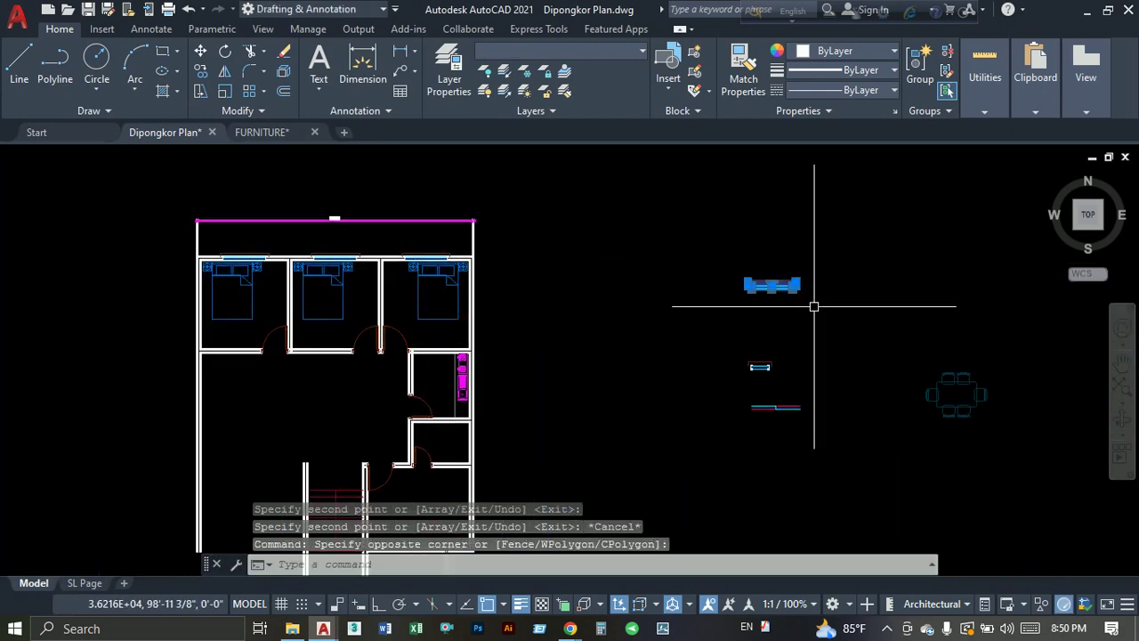
click(223, 56)
click(666, 283)
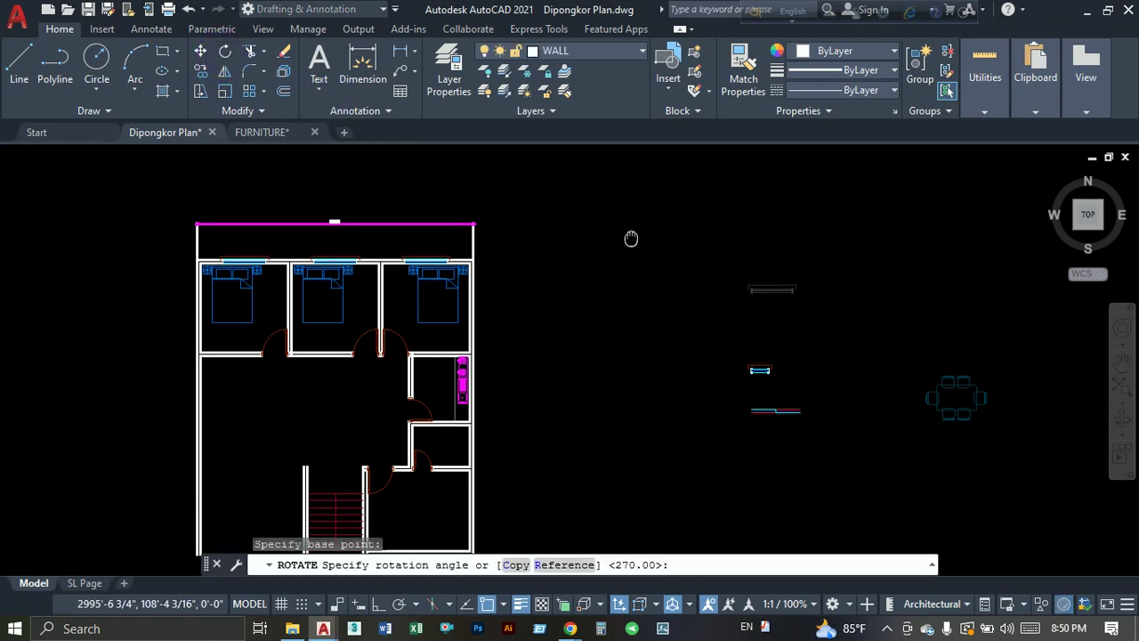
middle_drag(609, 203, 583, 293)
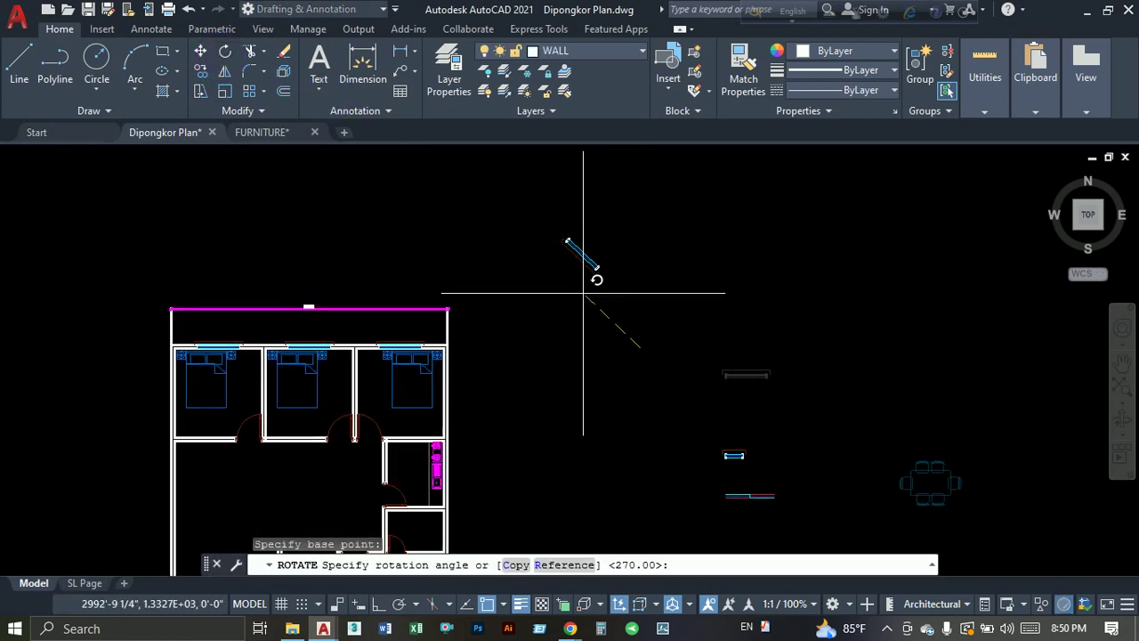
click(606, 234)
Copy the vertical window onto the left bedroom's outer side wall.
click(629, 190)
click(744, 265)
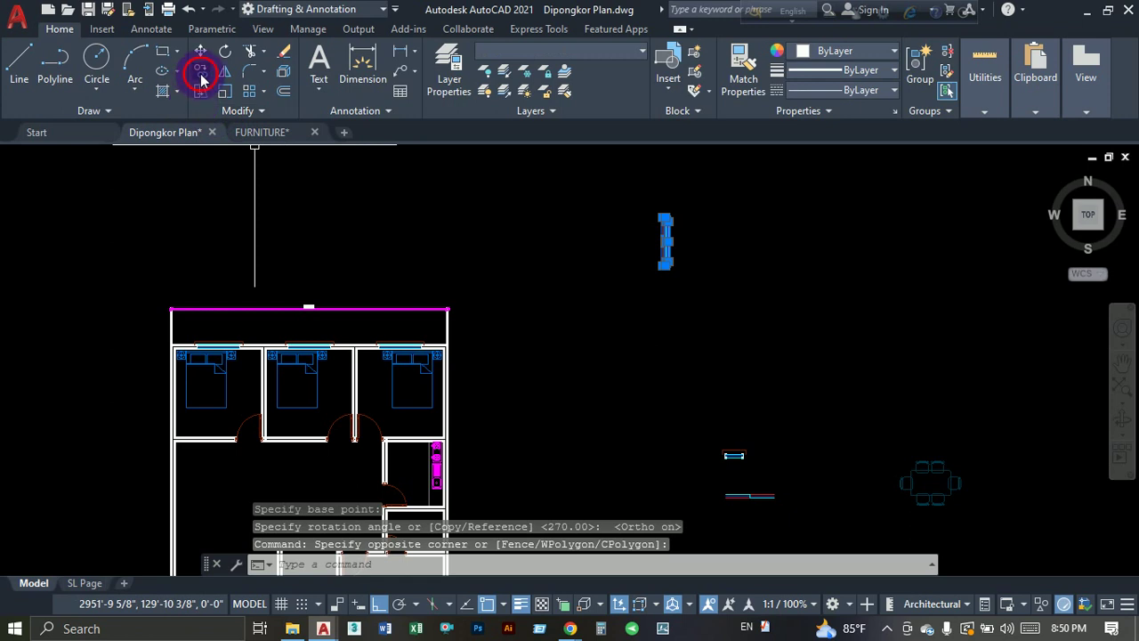
click(201, 78)
scroll(690, 209, up, 4)
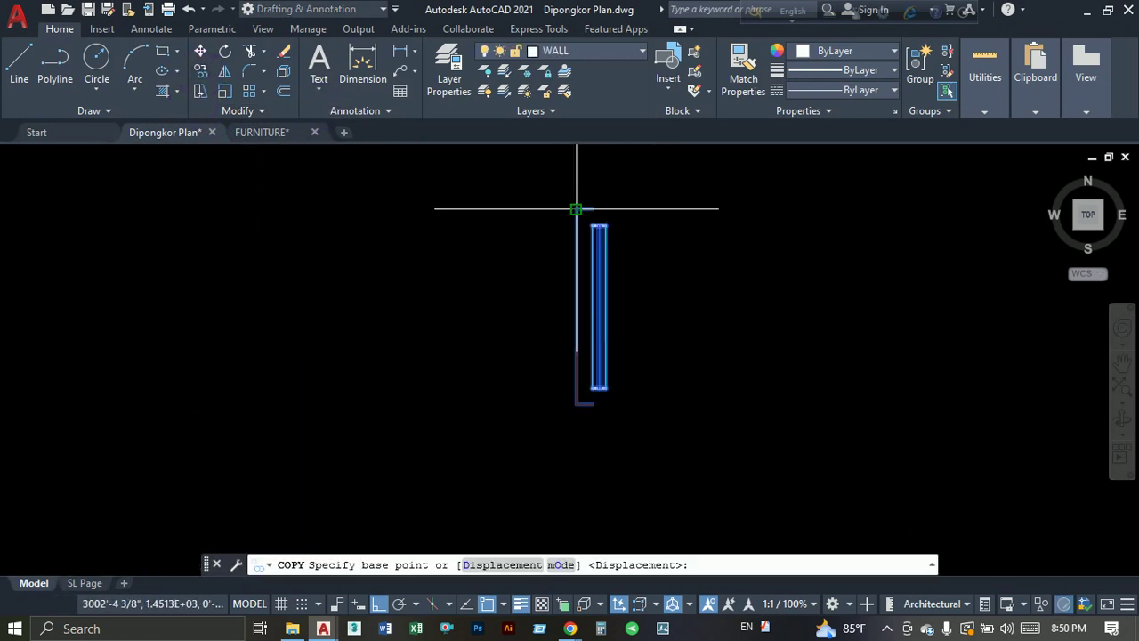
click(606, 306)
scroll(605, 306, down, 5)
middle_drag(374, 365, 560, 242)
scroll(498, 311, up, 5)
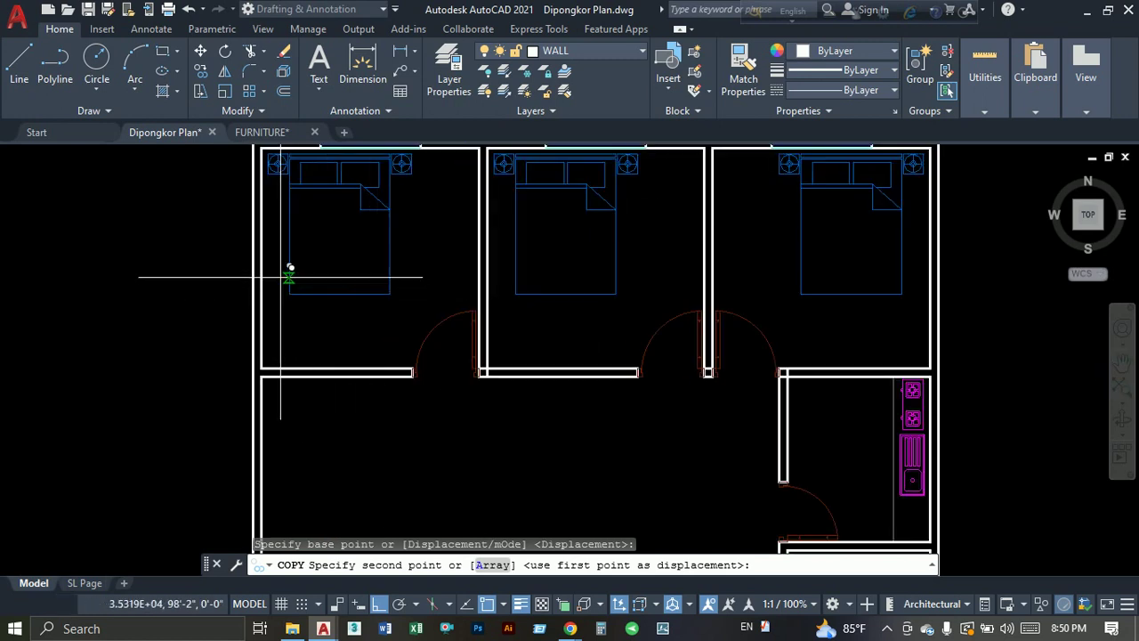
click(258, 257)
key(Escape)
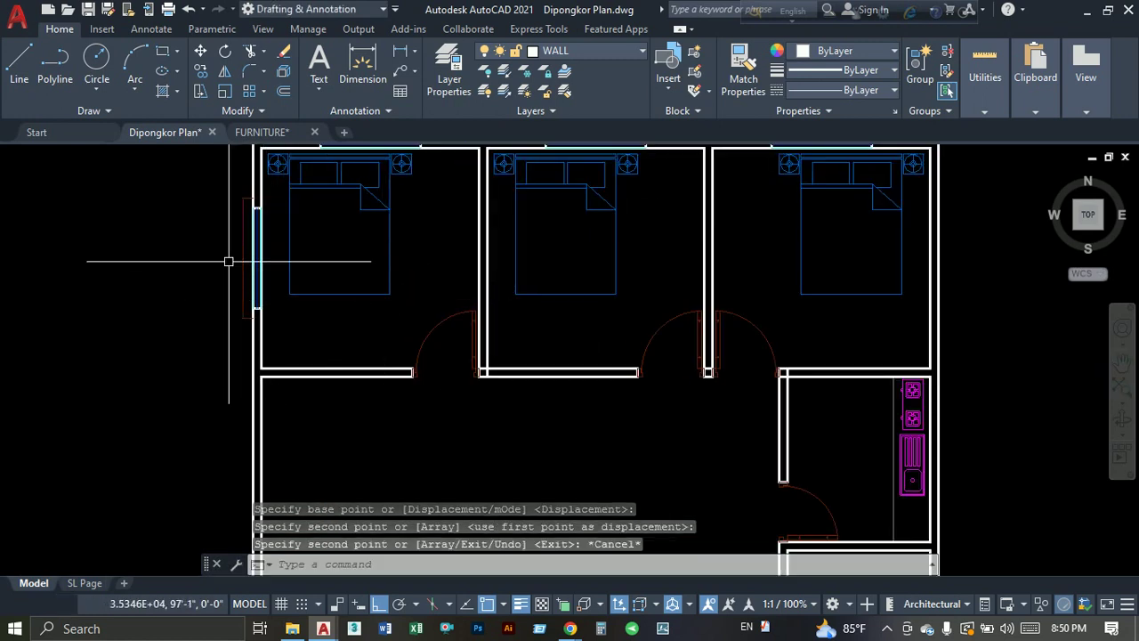
Mirror the left-wall window across a vertical line with MI, keeping the original.
click(207, 173)
click(307, 321)
middle_drag(325, 330, 307, 334)
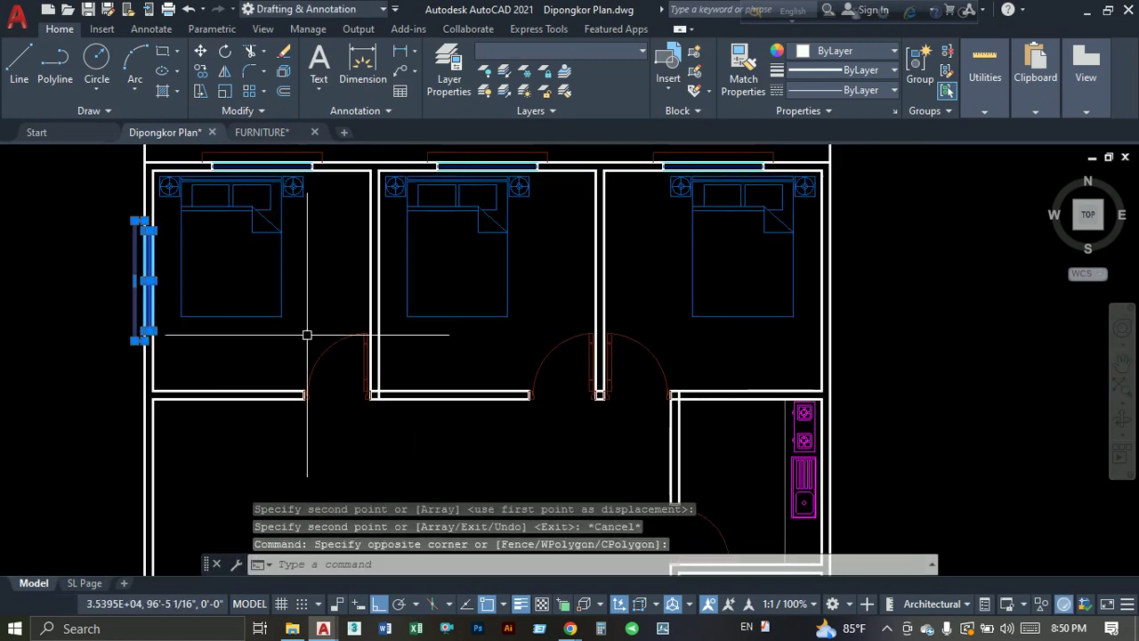
text(mi)
key(Return)
click(494, 327)
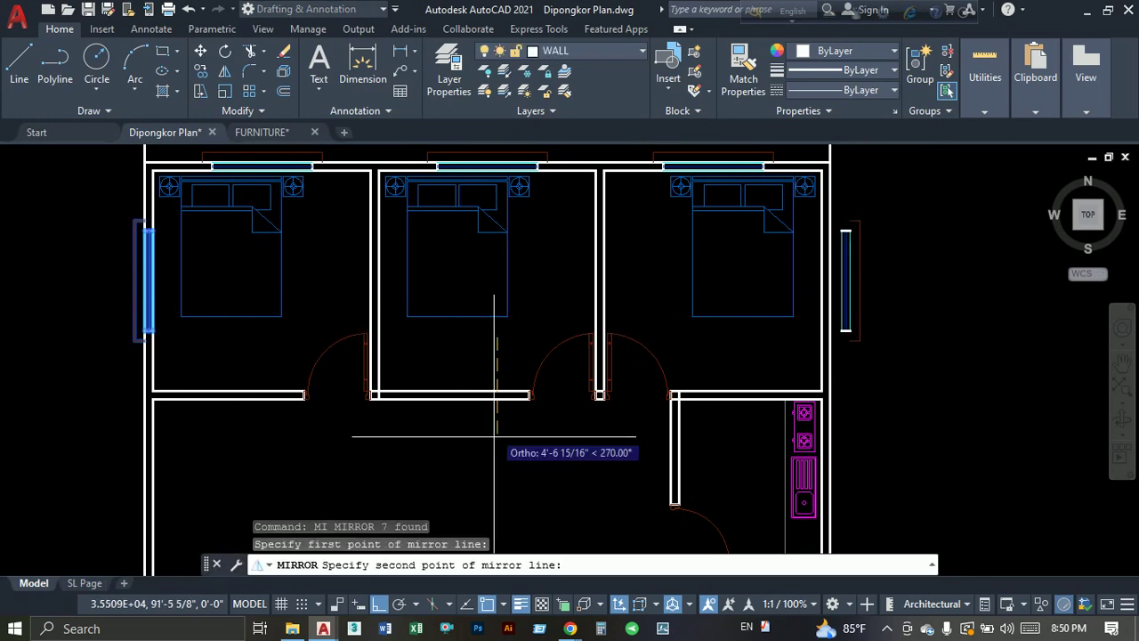
click(493, 445)
key(Return)
Move the mirrored window onto the right bedroom's outer wall.
scroll(534, 343, up, 2)
scroll(529, 228, up, 2)
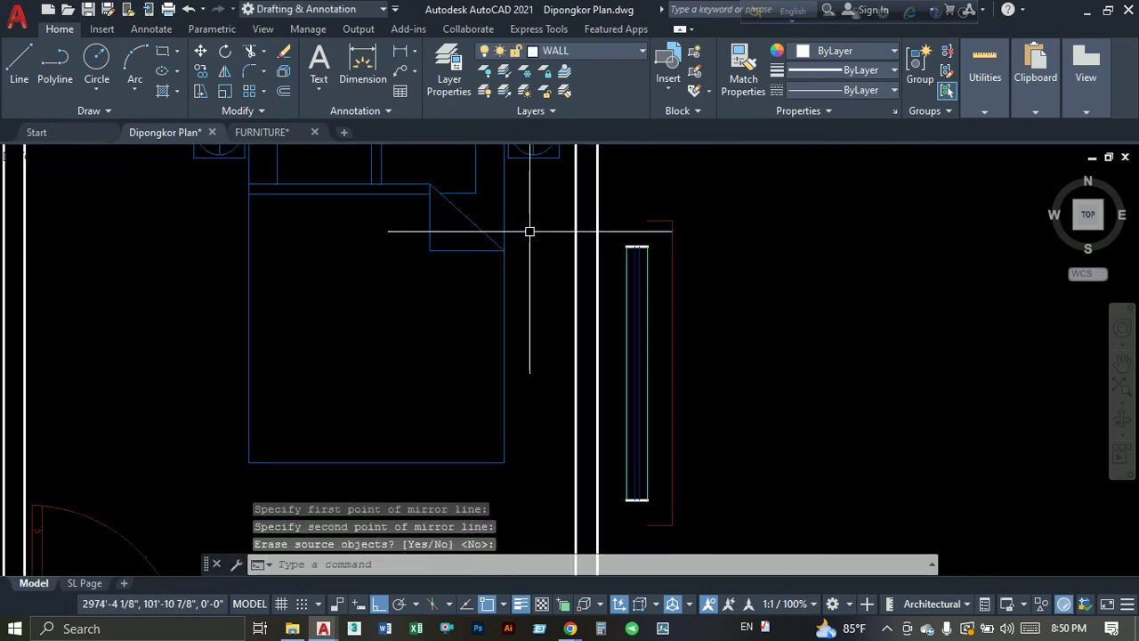
click(556, 206)
scroll(712, 392, down, 2)
click(715, 501)
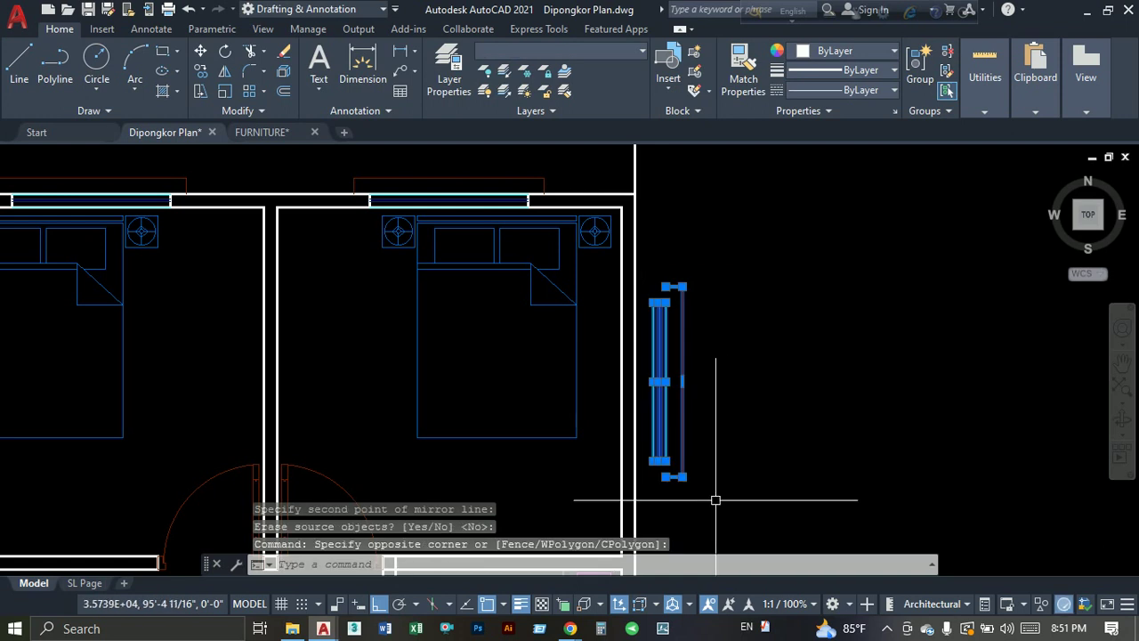
text(m)
key(Return)
scroll(647, 392, up, 4)
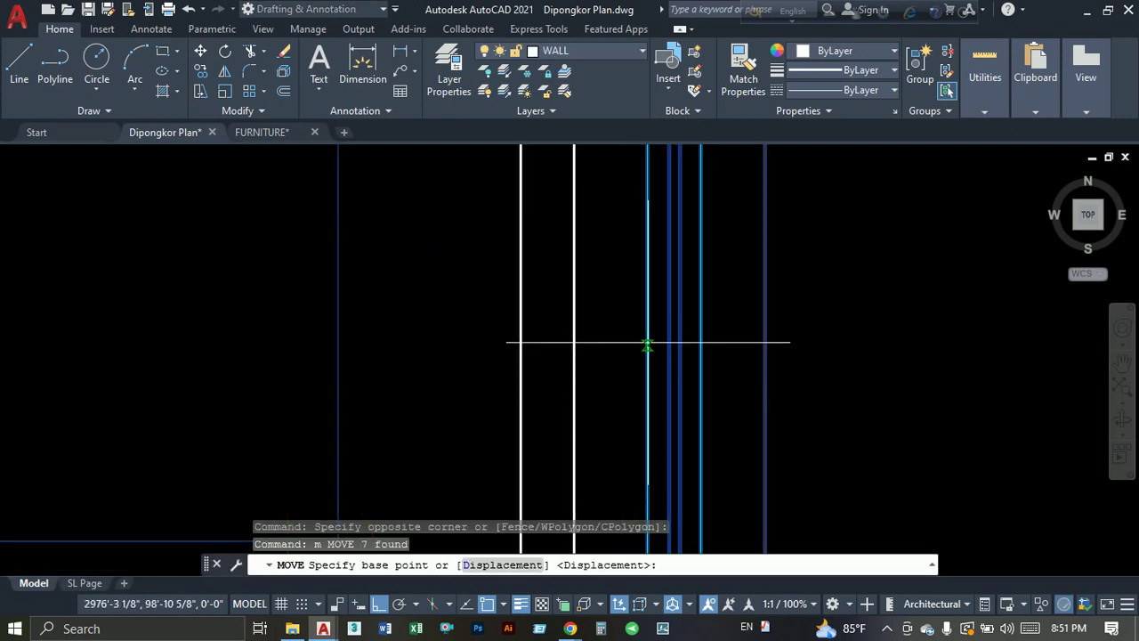
click(647, 314)
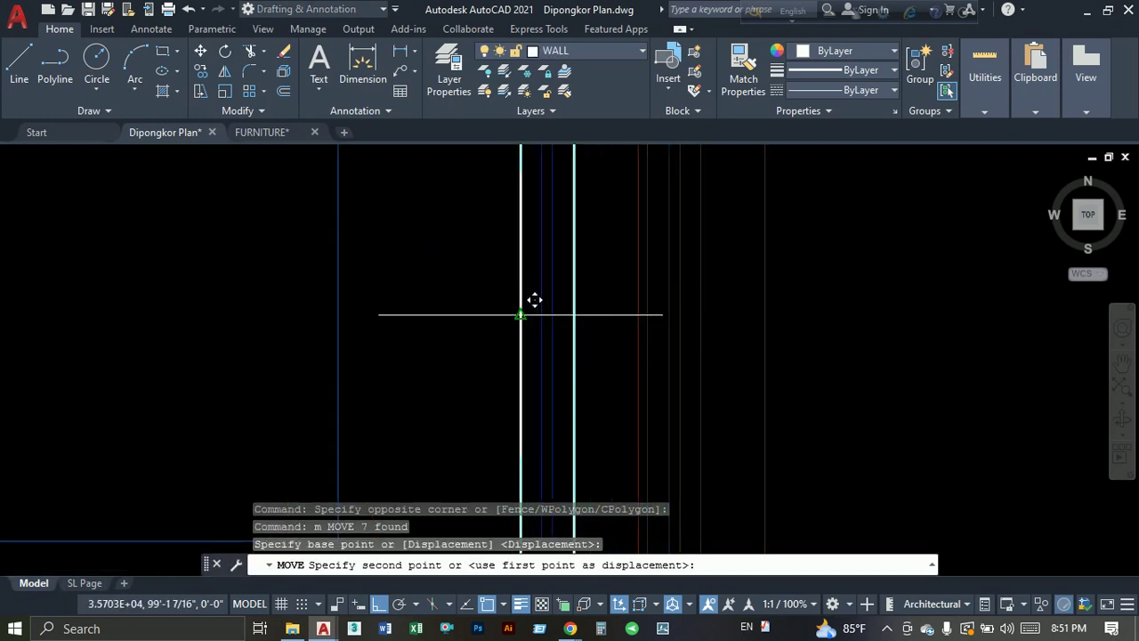
click(515, 320)
scroll(510, 326, down, 8)
scroll(600, 367, down, 4)
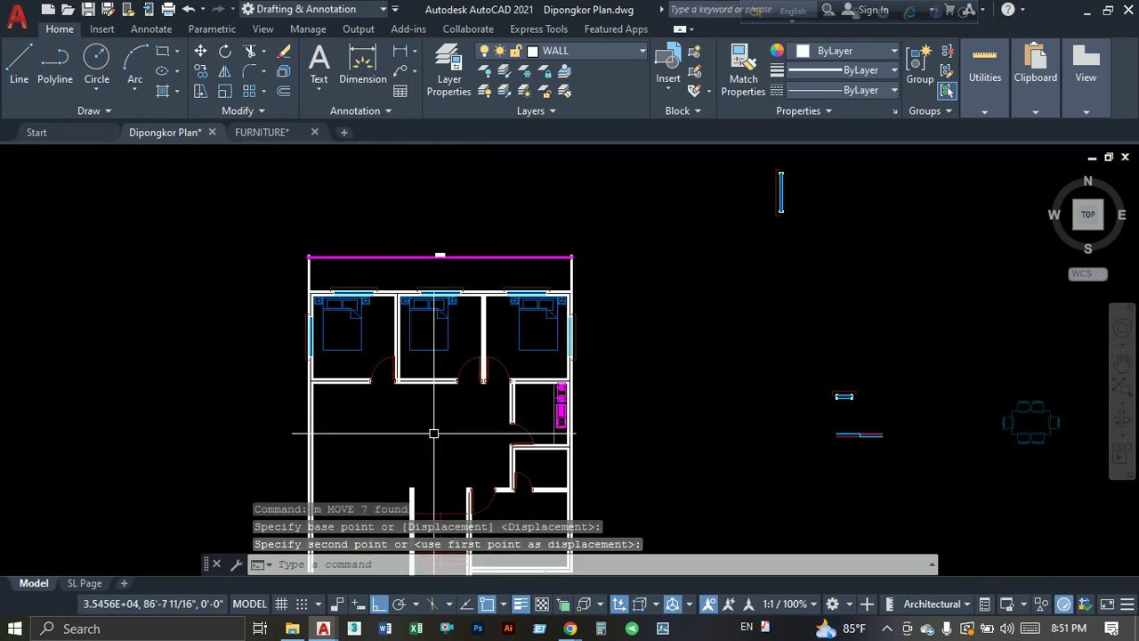
scroll(516, 287, up, 1)
scroll(437, 236, up, 3)
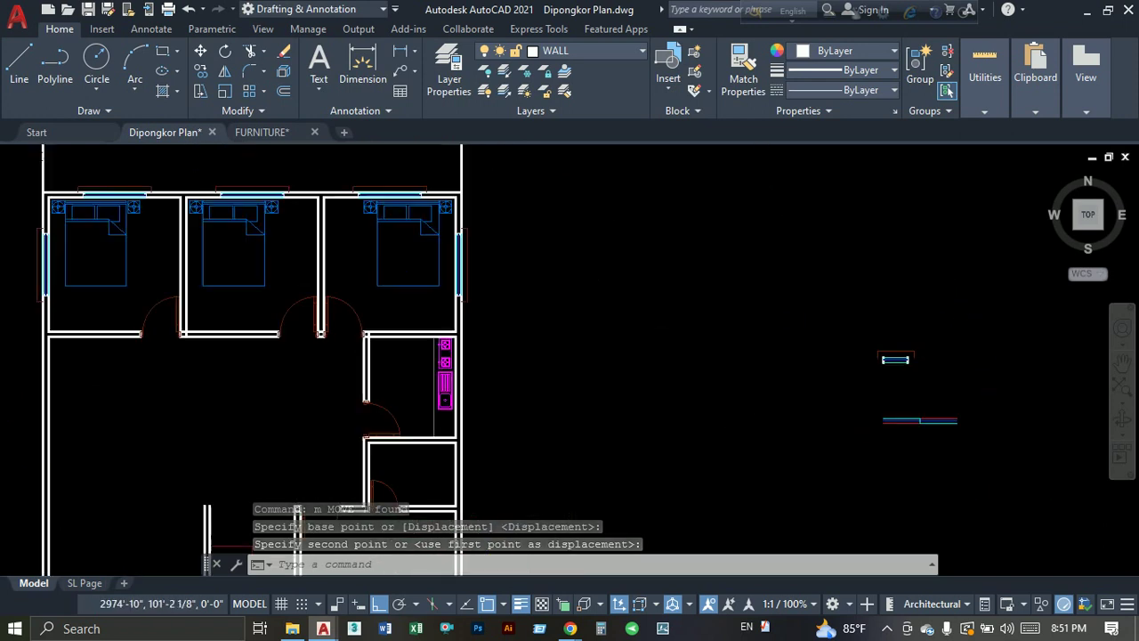
scroll(455, 223, up, 5)
scroll(447, 217, down, 3)
Copy the right-wall window into the outer wall of the room beside the staircase.
click(436, 188)
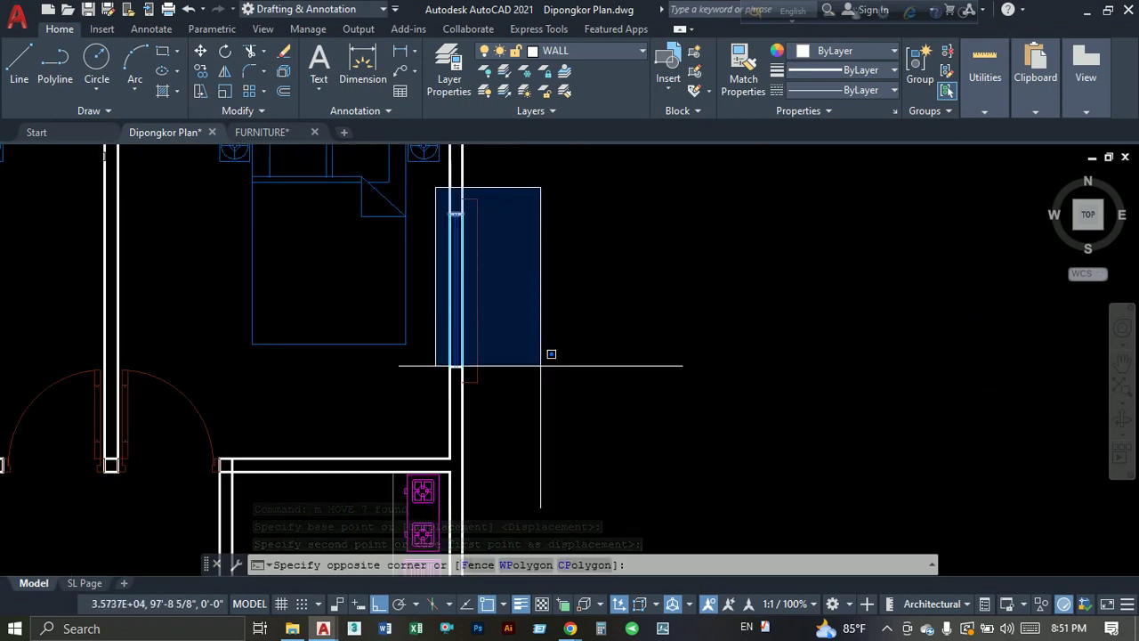
click(541, 365)
click(199, 74)
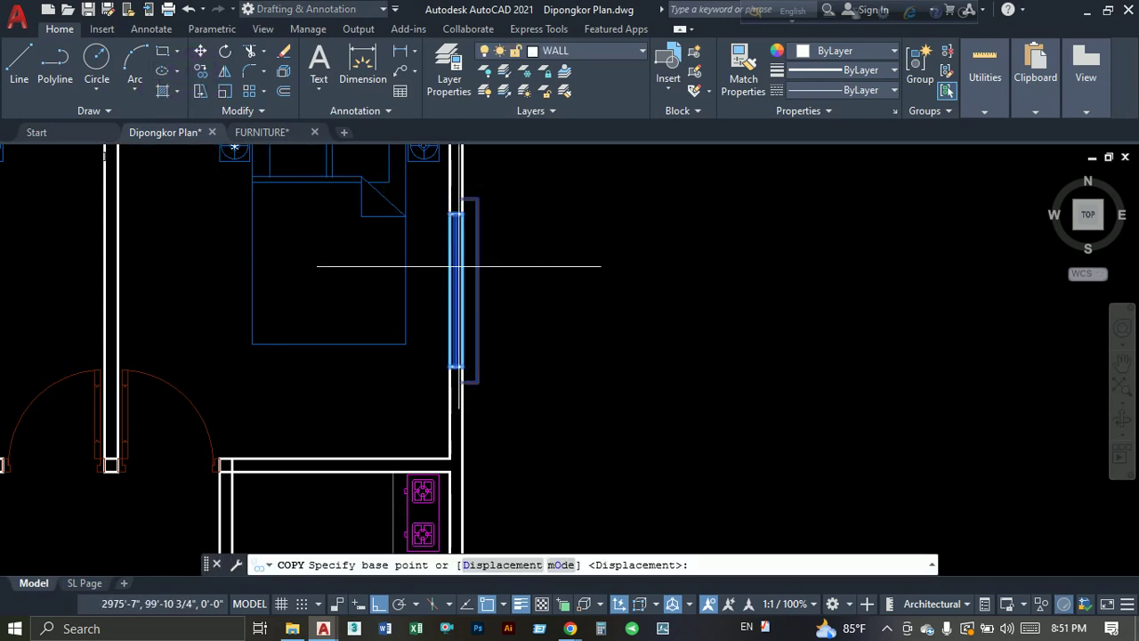
click(448, 289)
scroll(496, 399, down, 4)
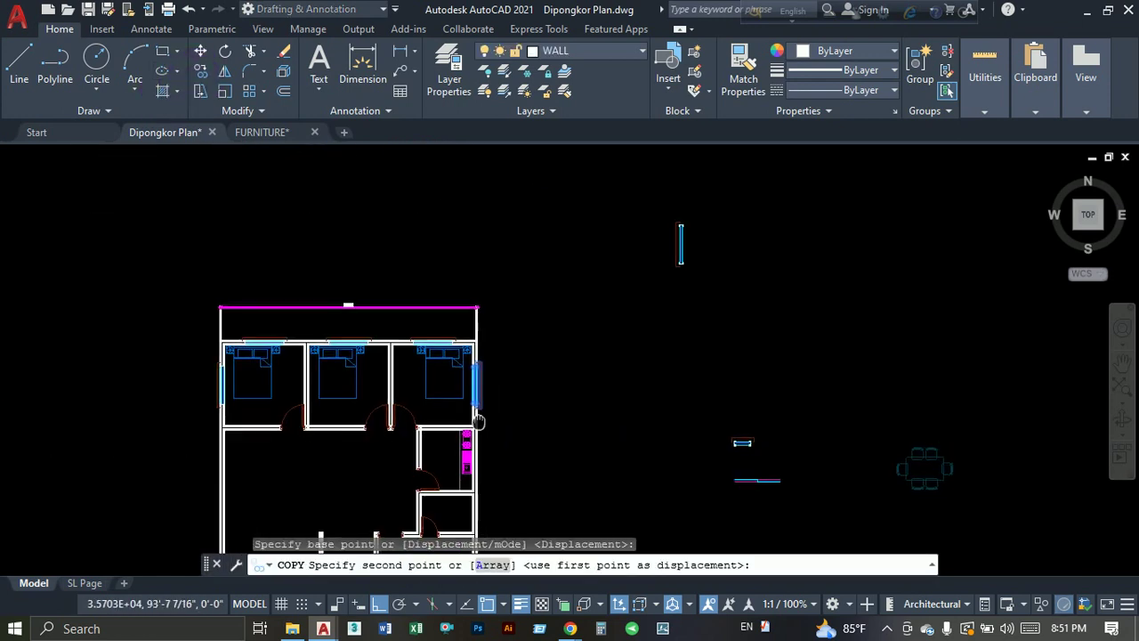
scroll(478, 419, up, 2)
scroll(513, 414, up, 2)
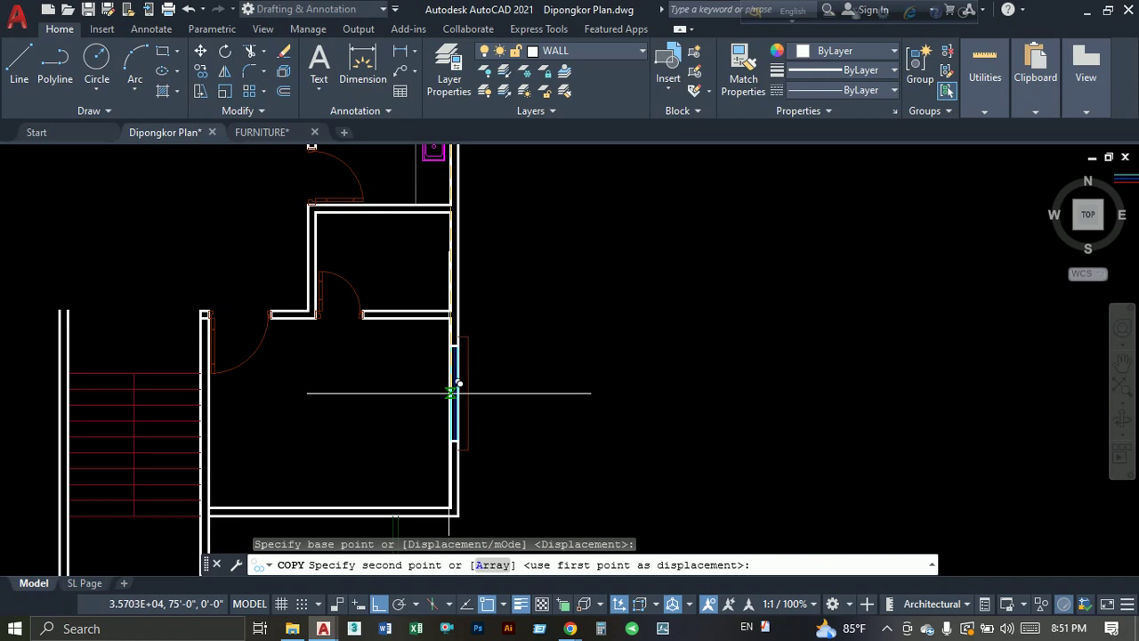
click(449, 407)
key(Escape)
Window-select the loose window lines outside the plan.
scroll(463, 402, up, 2)
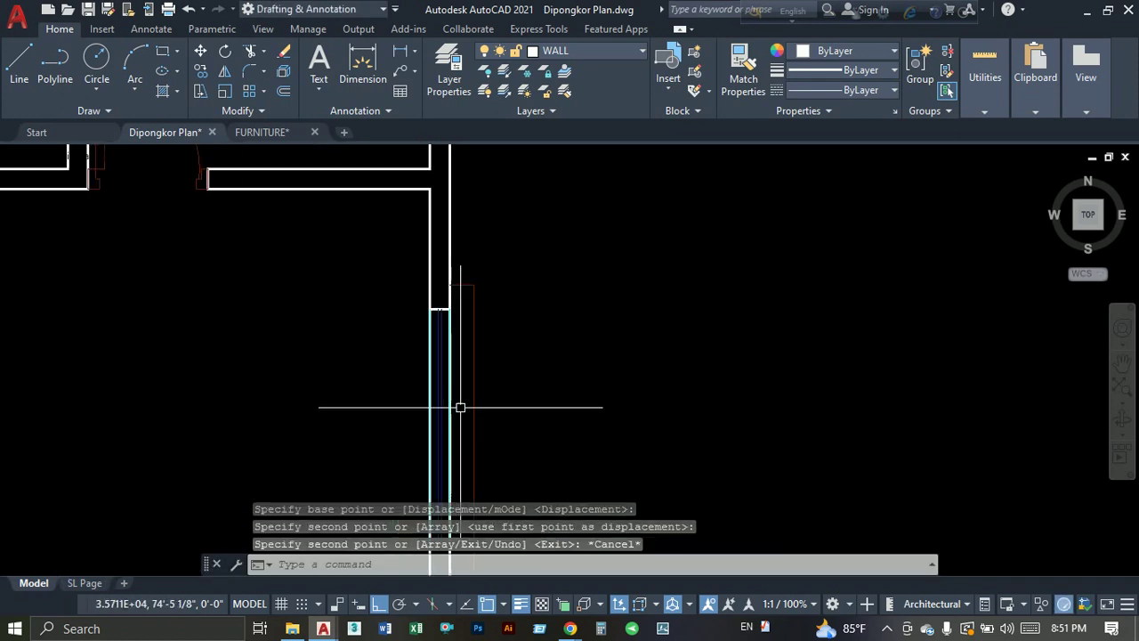
scroll(570, 359, down, 5)
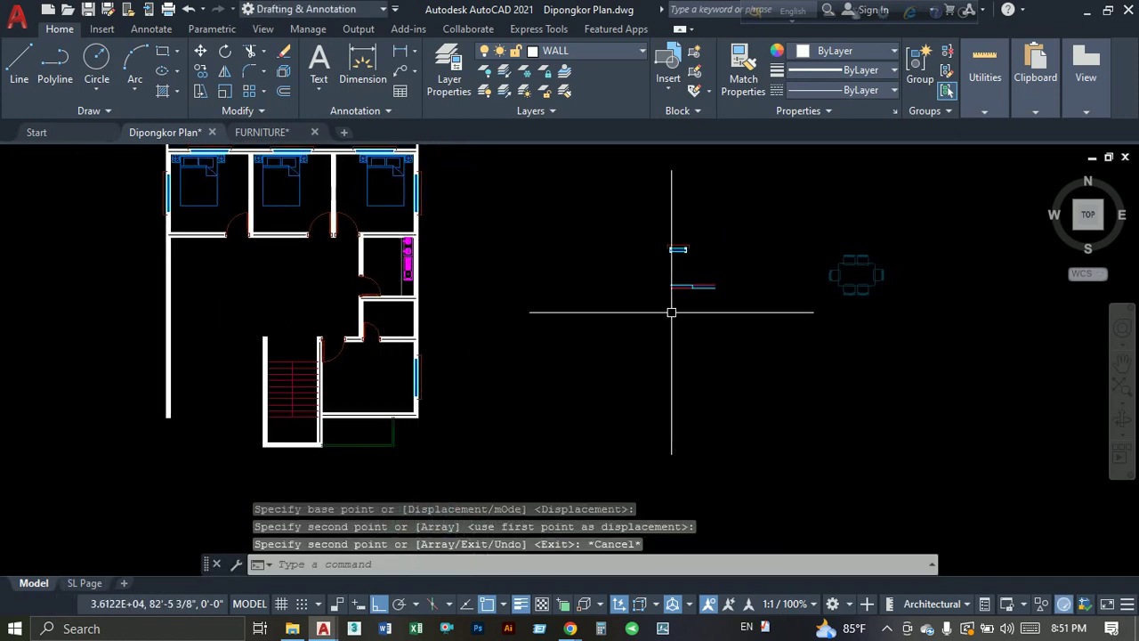
scroll(364, 409, up, 5)
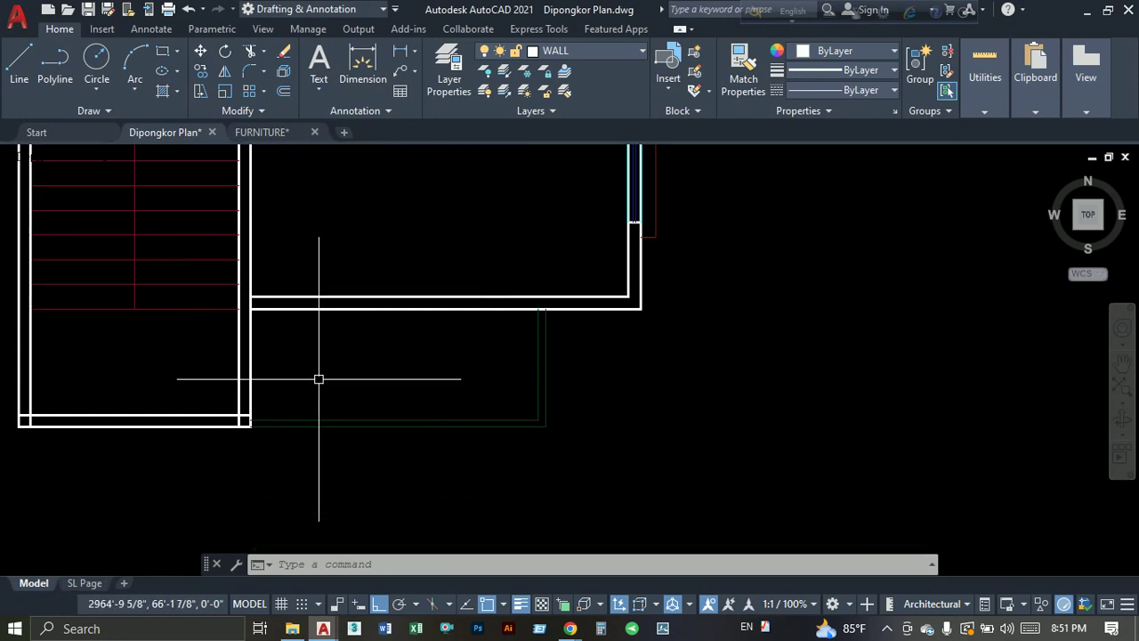
scroll(313, 281, down, 3)
scroll(356, 356, down, 2)
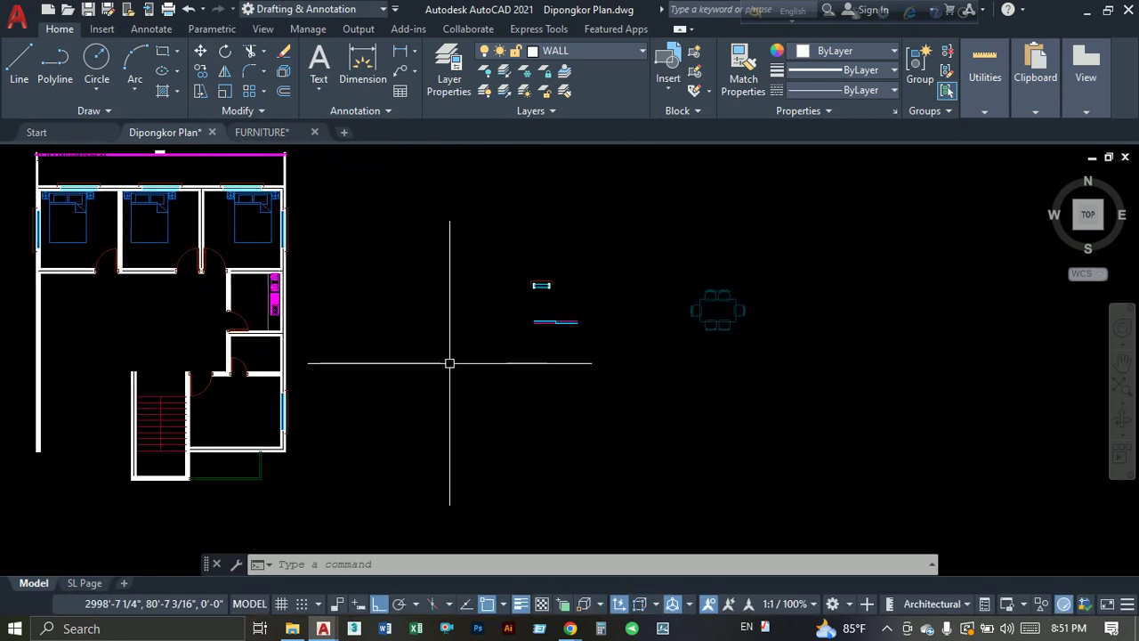
click(458, 308)
click(637, 356)
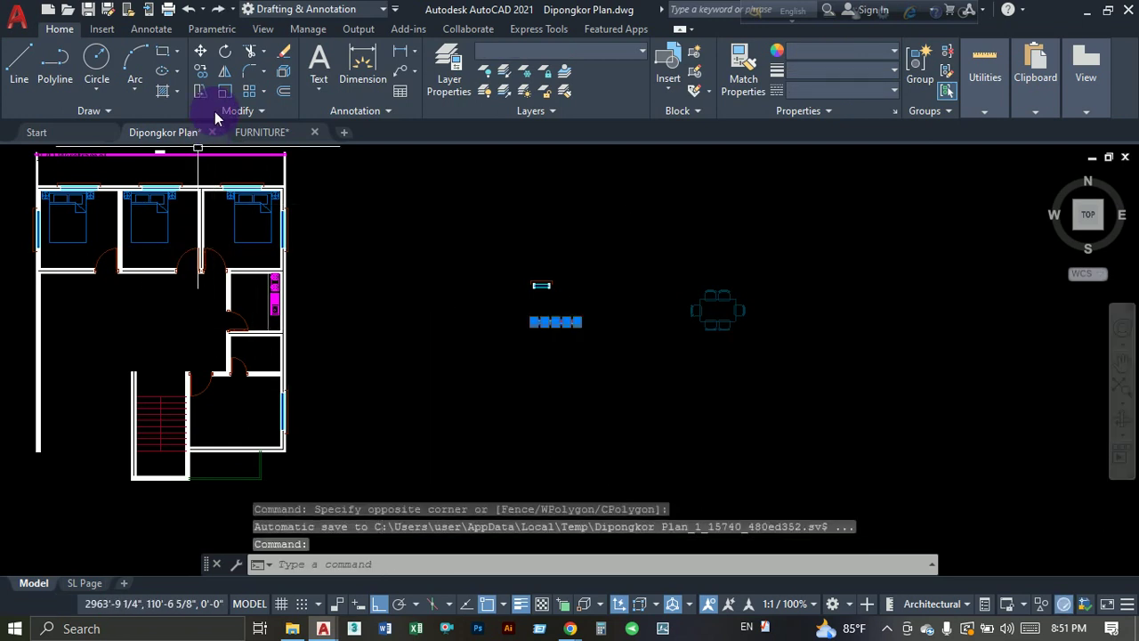
Copy the window lines from their endpoint into the lower wall beside the stairs.
click(210, 72)
scroll(543, 326, up, 3)
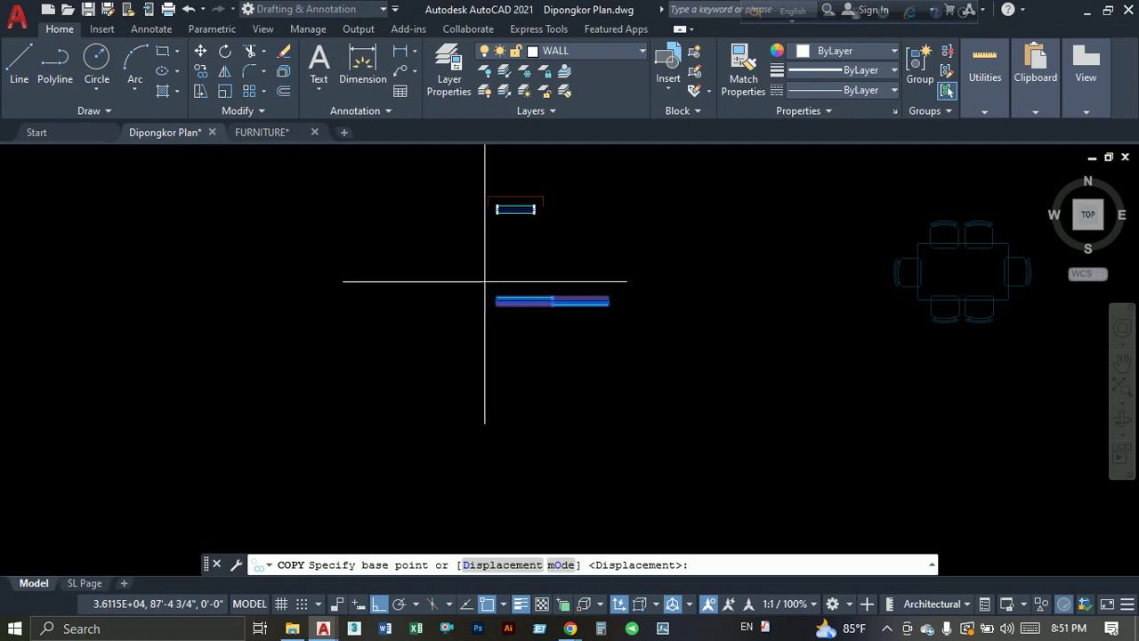
scroll(485, 281, up, 5)
click(524, 342)
scroll(524, 342, down, 5)
middle_drag(386, 374, 580, 326)
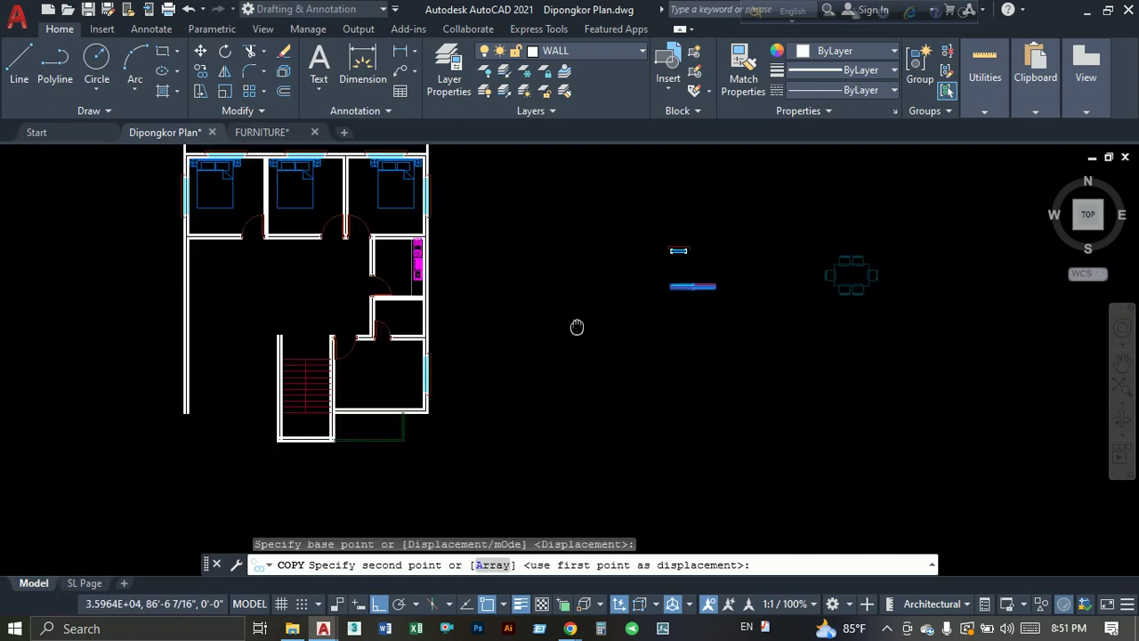
scroll(360, 384, up, 5)
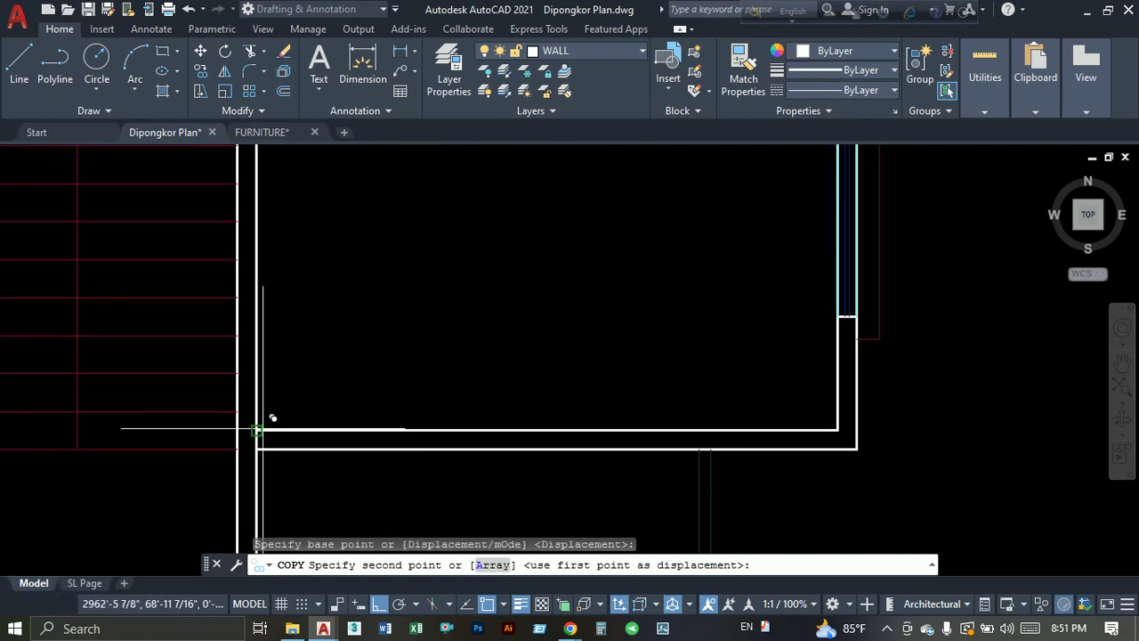
click(406, 331)
key(Escape)
Abandon a started line, then window-select the spare window pieces.
middle_drag(508, 408, 479, 309)
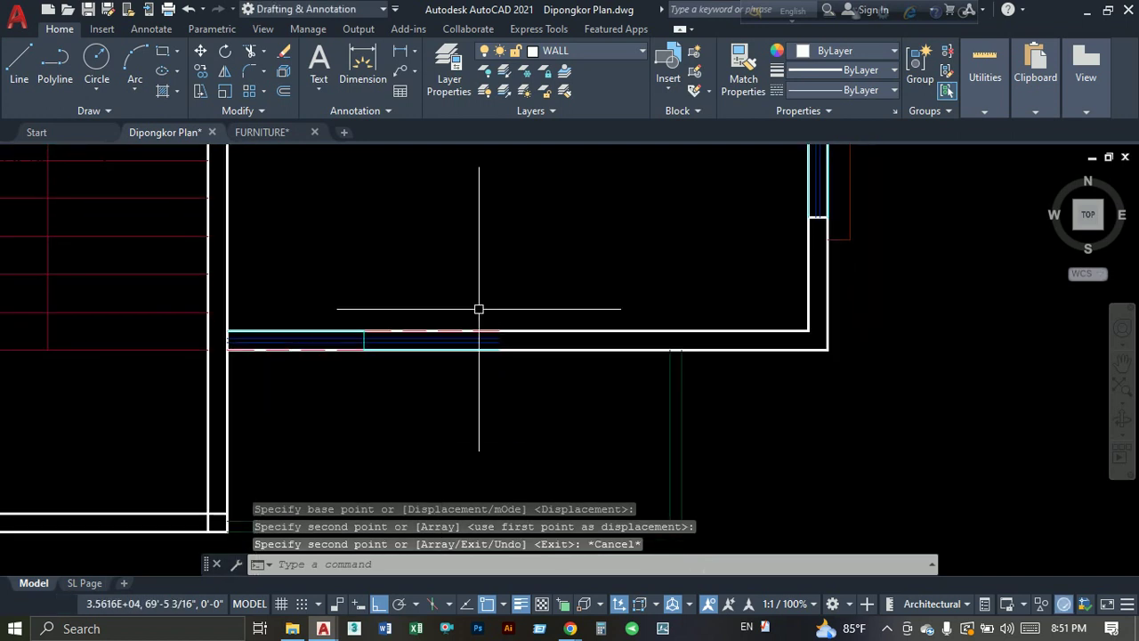
text(l)
key(Return)
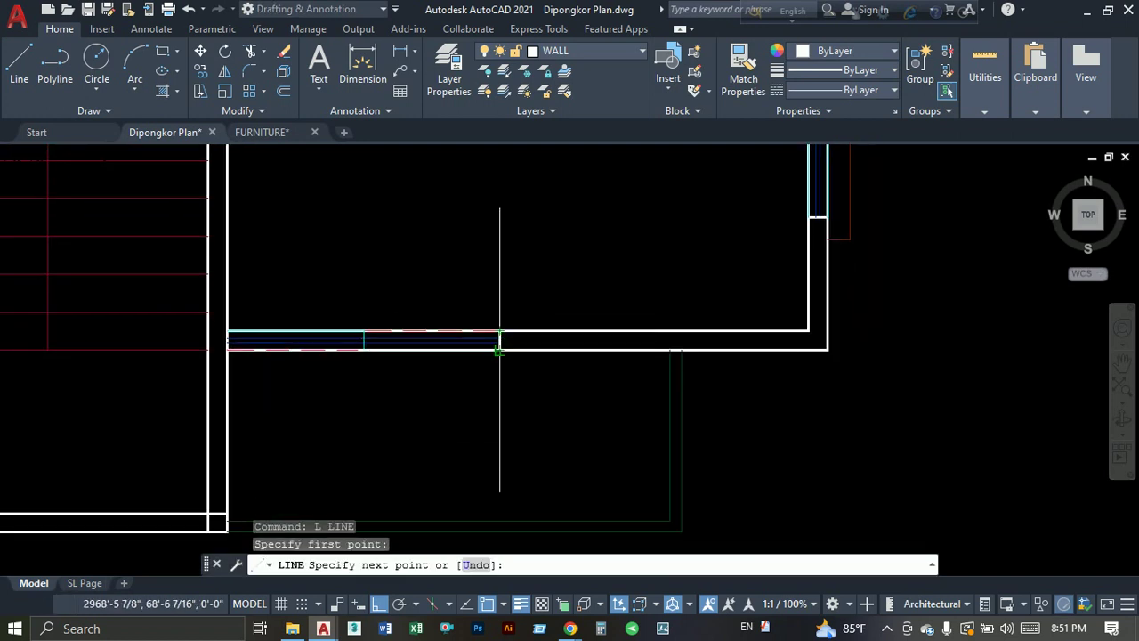
key(Escape)
scroll(475, 369, down, 3)
scroll(612, 331, down, 3)
scroll(612, 331, down, 2)
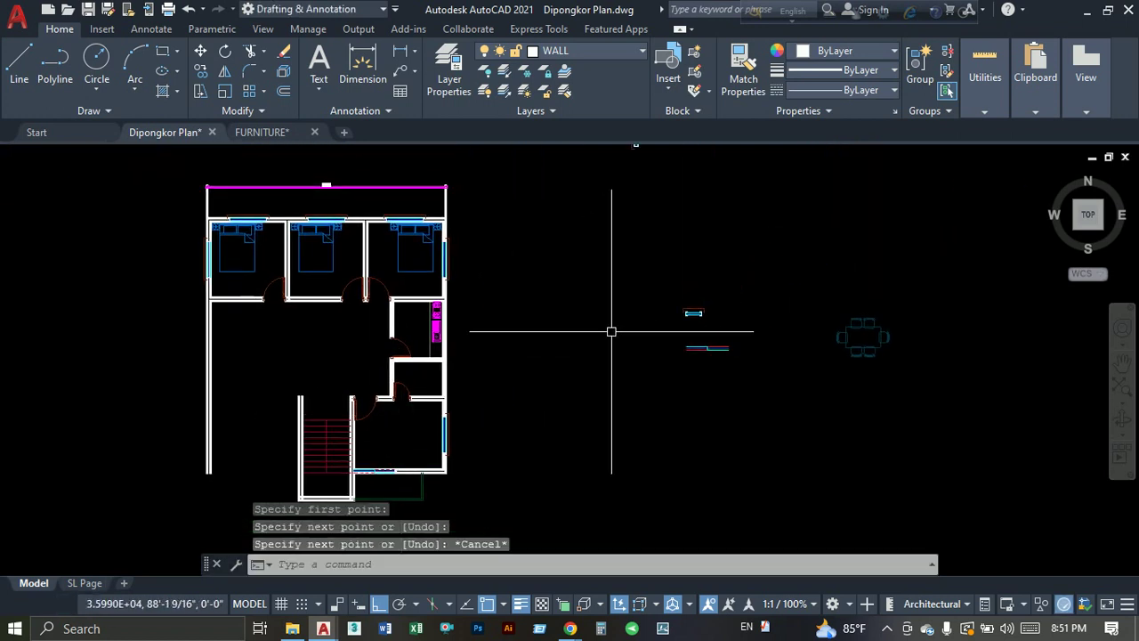
click(640, 275)
click(783, 405)
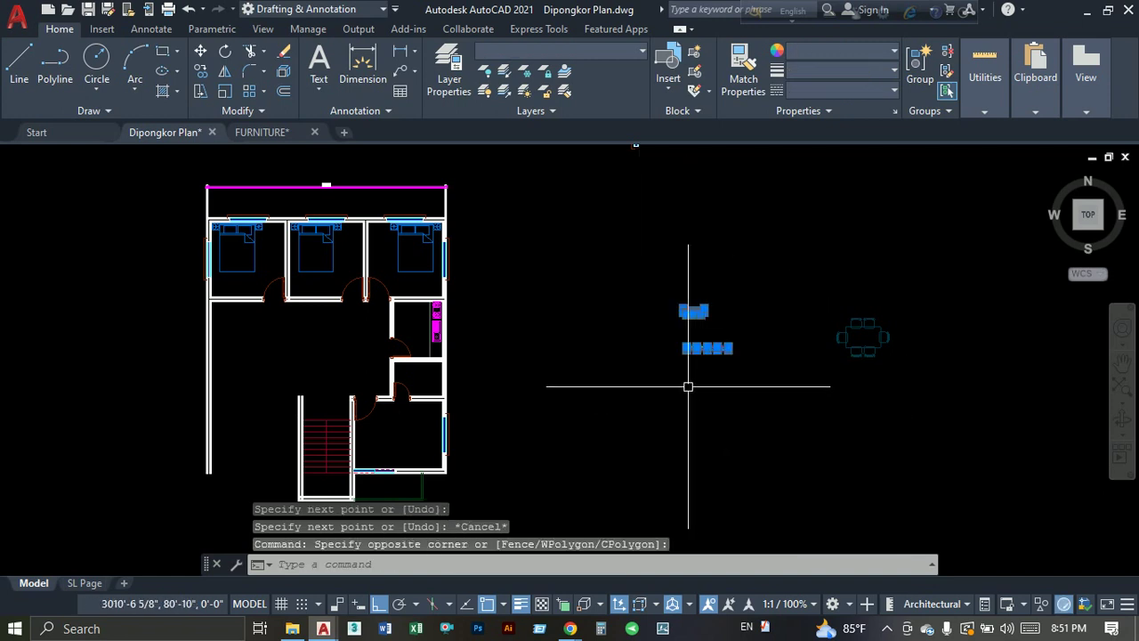
Rotate the spare window block 90° so it stands upright.
key(Escape)
scroll(668, 303, up, 5)
click(656, 258)
click(888, 402)
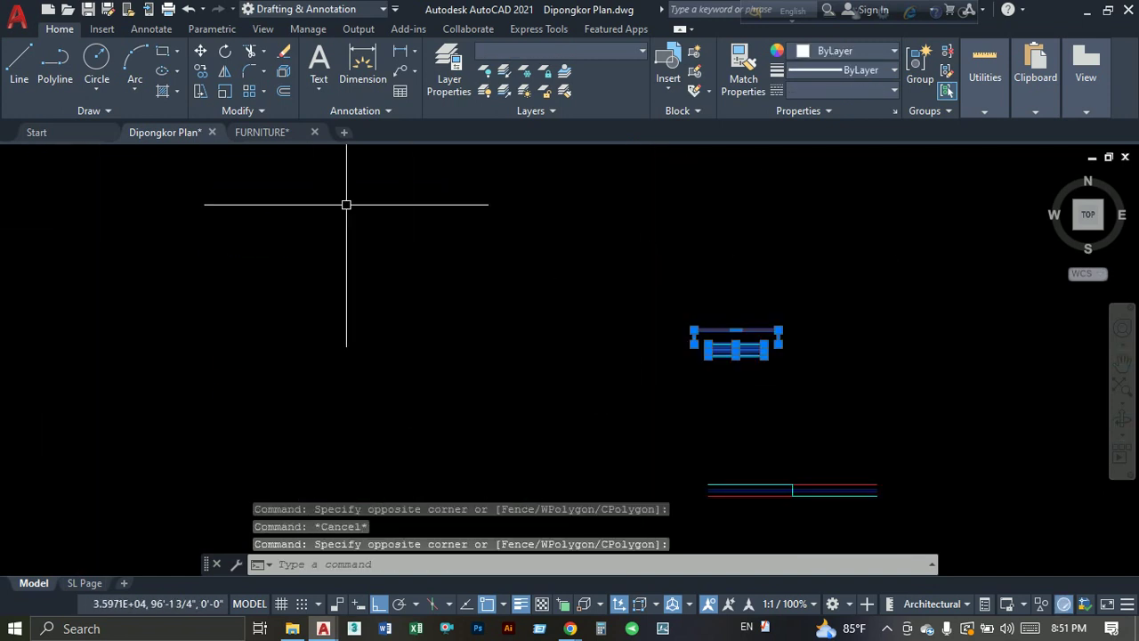
click(225, 50)
click(505, 294)
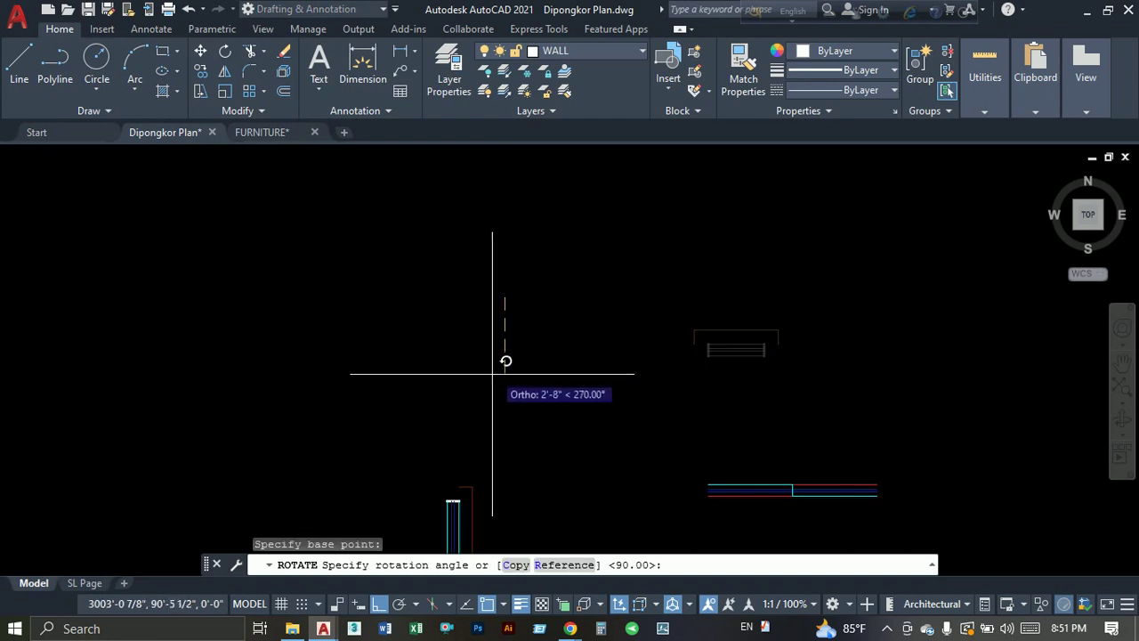
Crossing-select one end of the upright window and stretch it by 6 units.
middle_drag(514, 414, 547, 255)
click(564, 257)
click(467, 414)
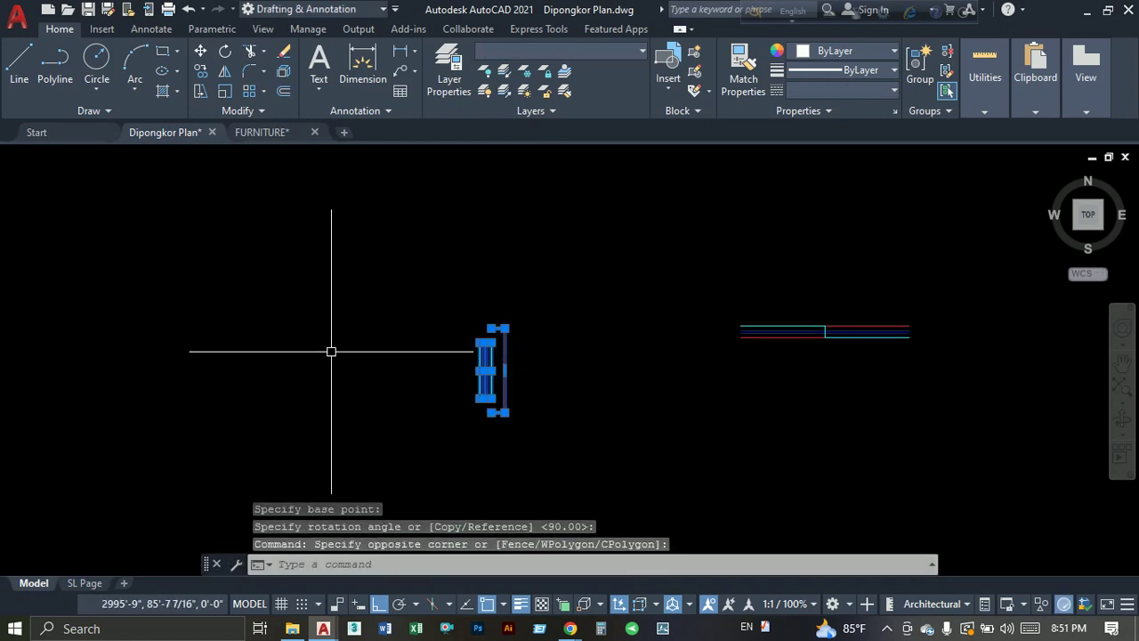
text(s)
key(Return)
click(300, 406)
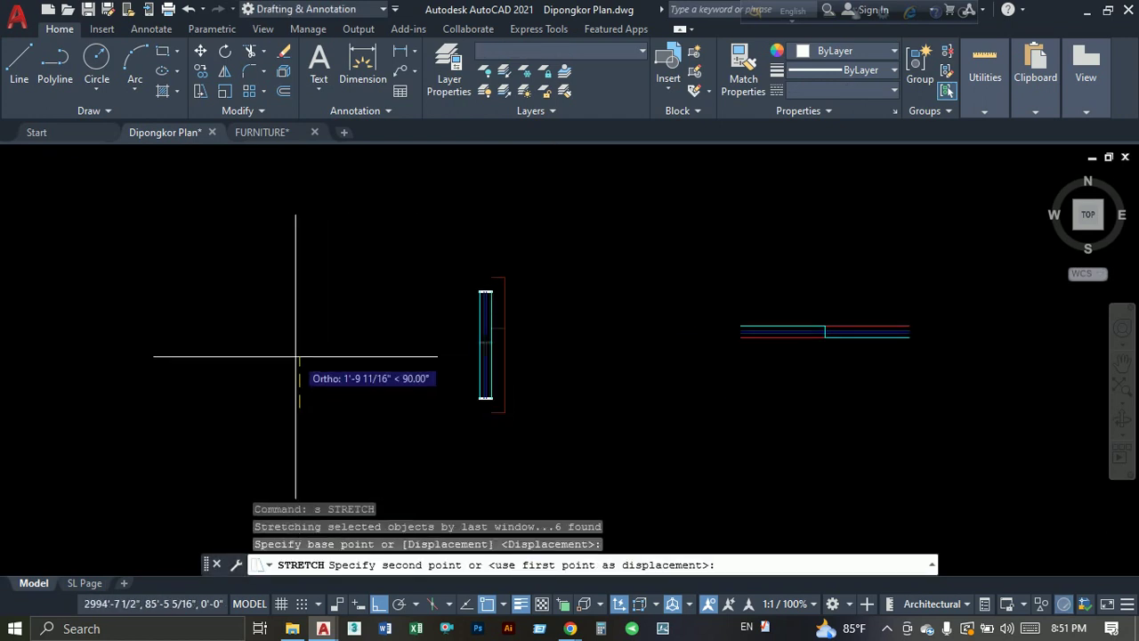
text(6)
key(Return)
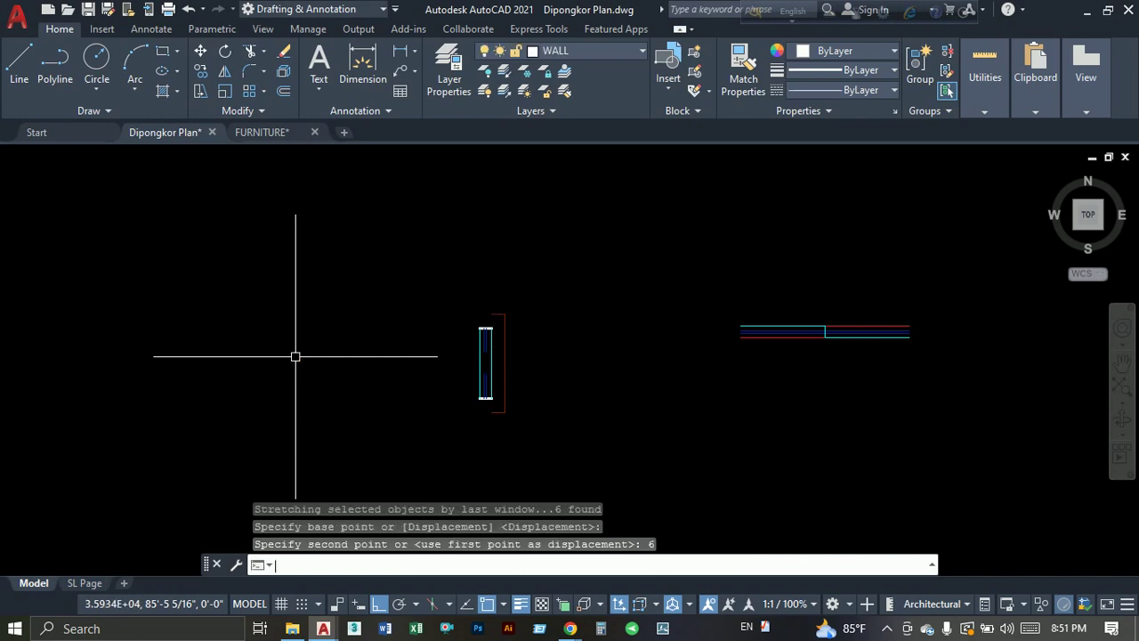
Select the window block sitting in the wall.
scroll(491, 419, up, 3)
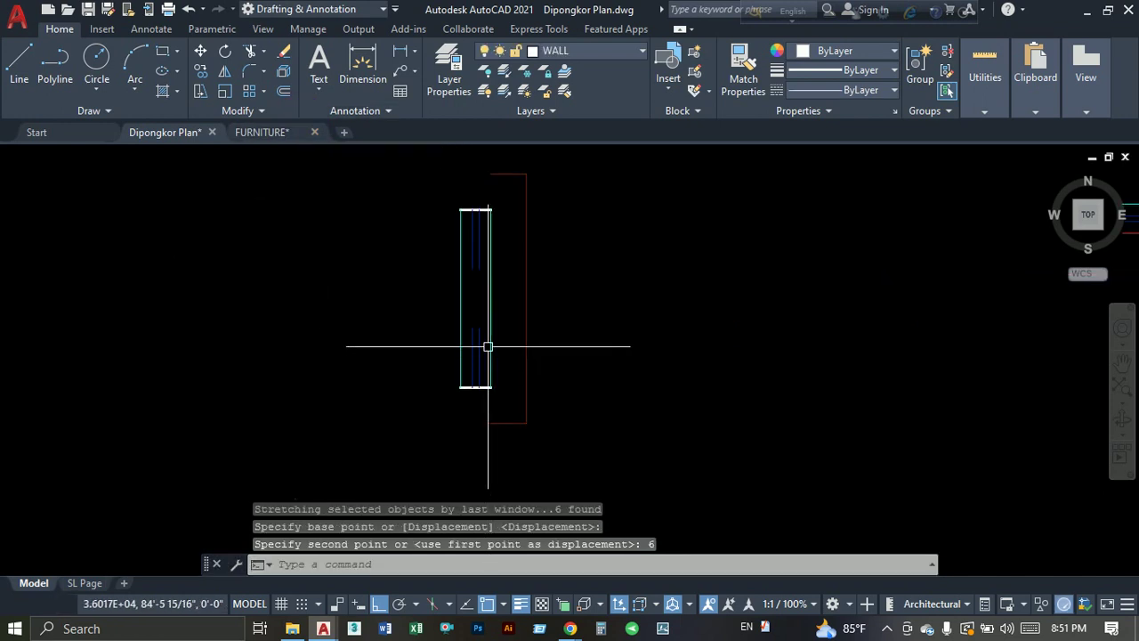
scroll(486, 343, up, 3)
scroll(491, 240, up, 2)
scroll(425, 324, down, 3)
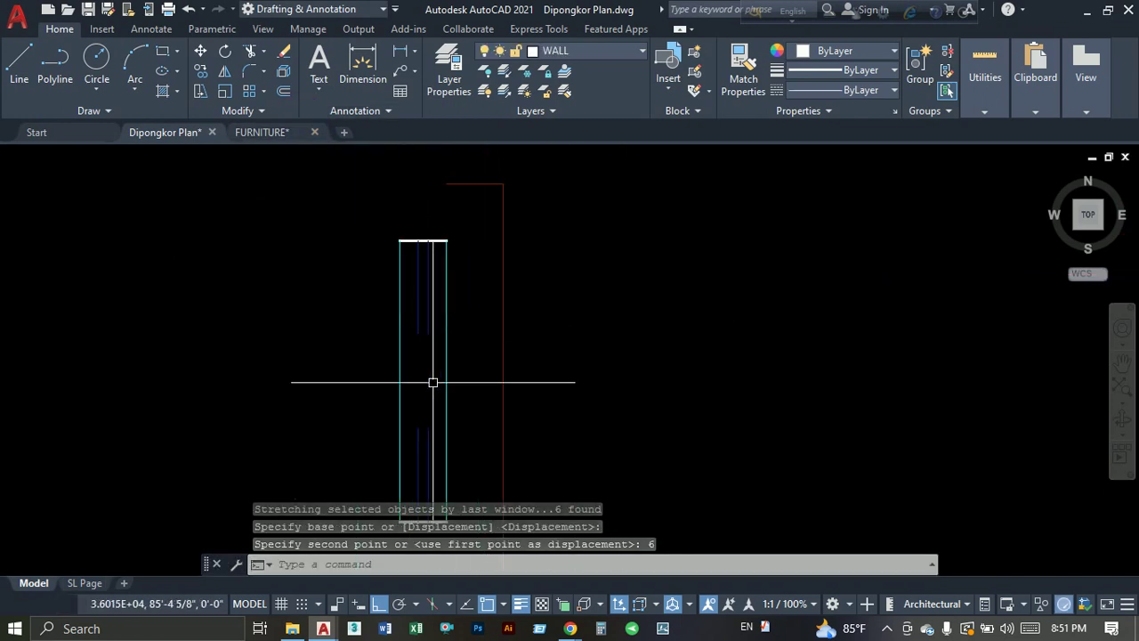
scroll(432, 381, down, 1)
scroll(414, 290, up, 2)
scroll(406, 267, up, 3)
scroll(412, 343, down, 2)
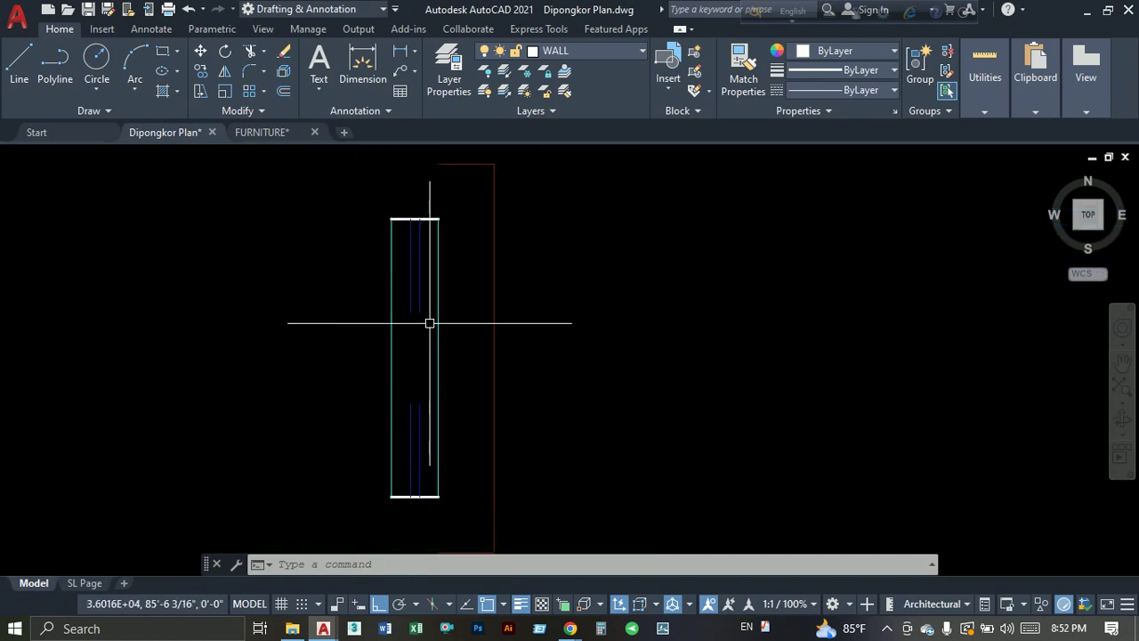
click(420, 426)
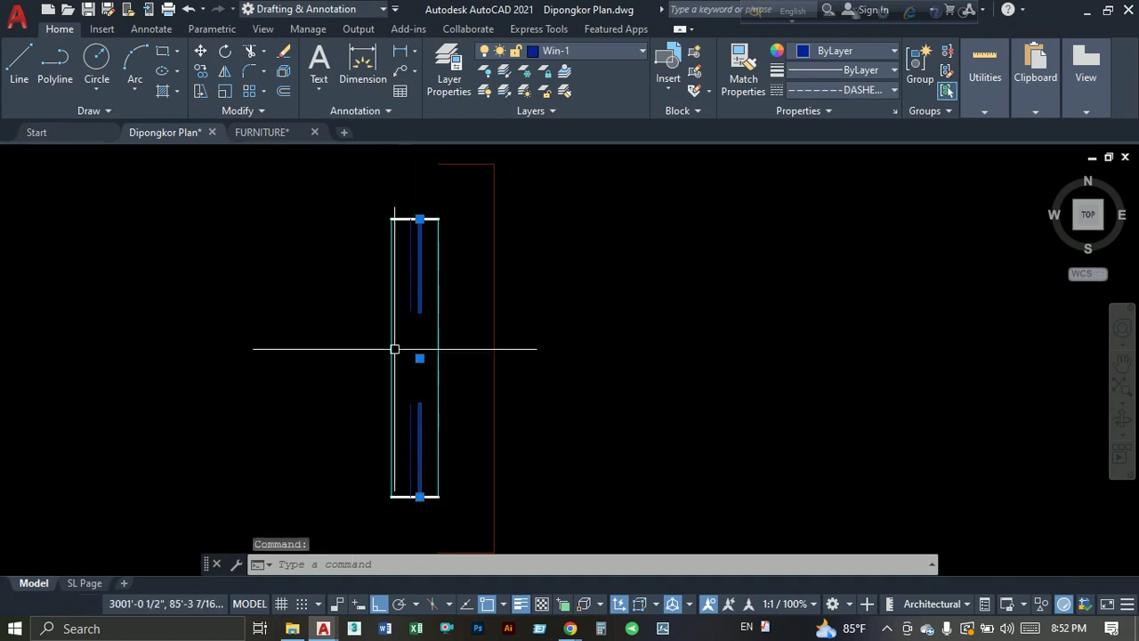
Change the window centre line's linetype scale from 8 to 1 in Properties.
click(366, 346)
key(Escape)
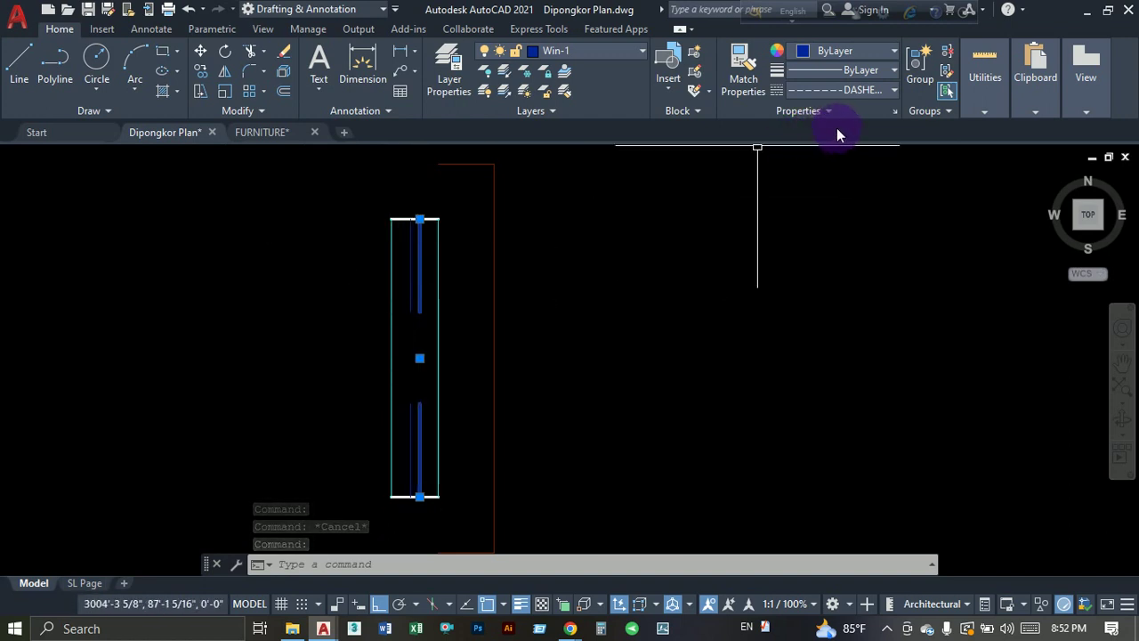
click(894, 109)
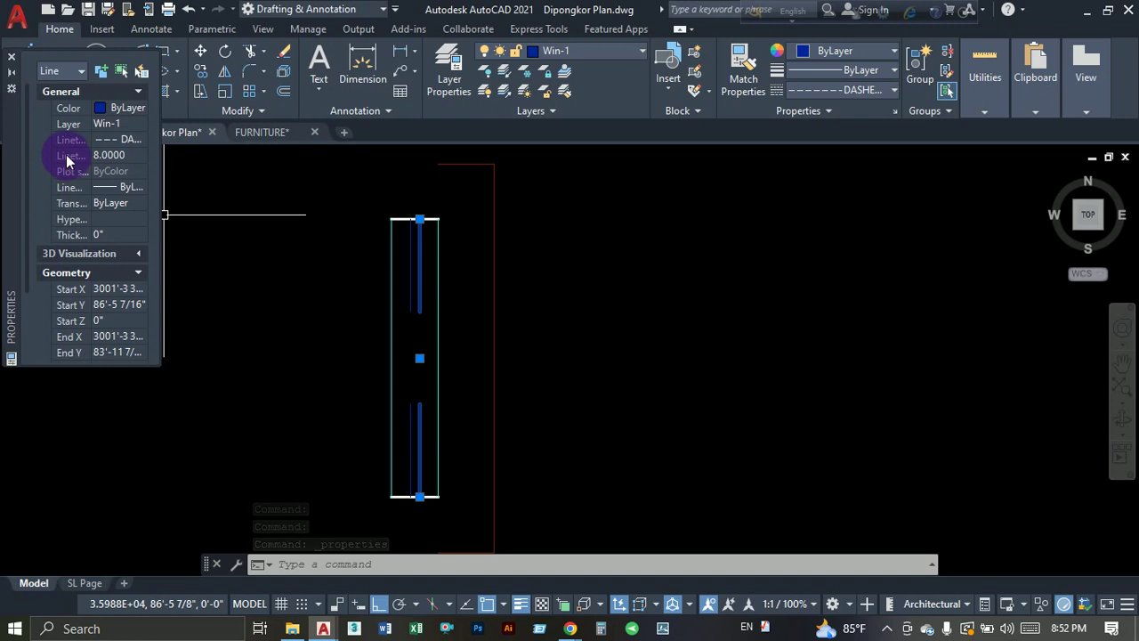
click(138, 156)
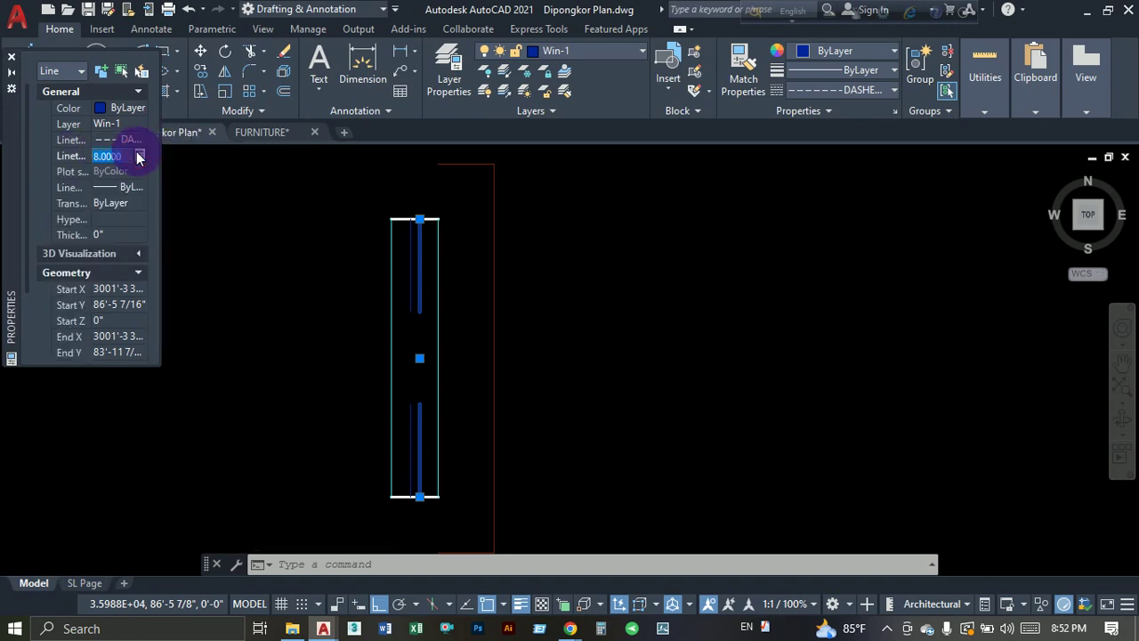
text(3.0000)
click(136, 155)
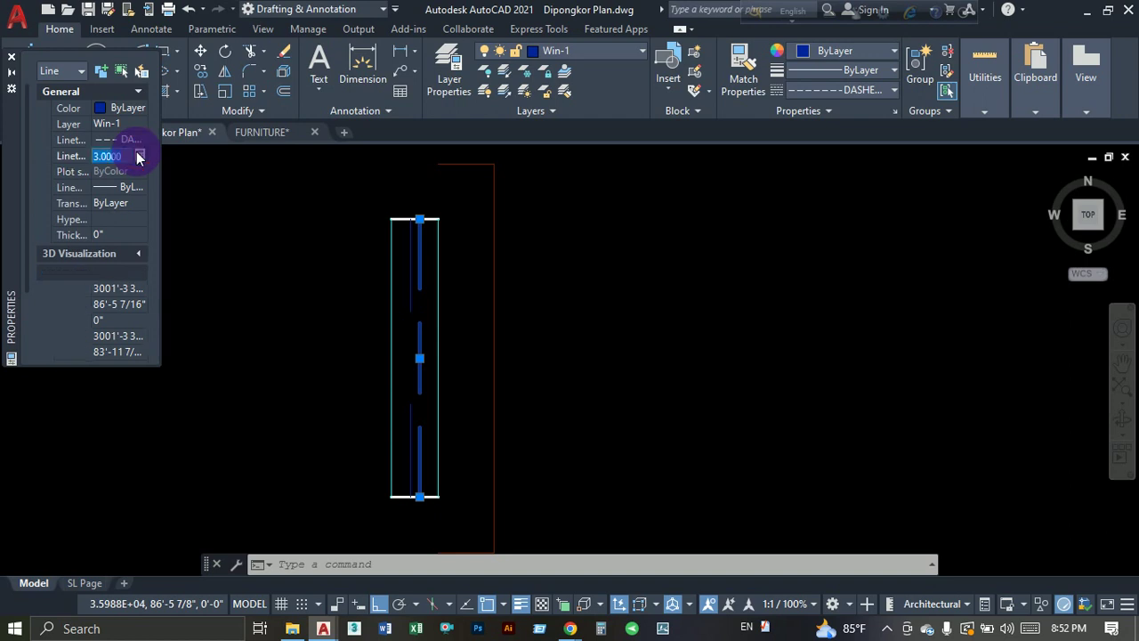
text(2)
key(Return)
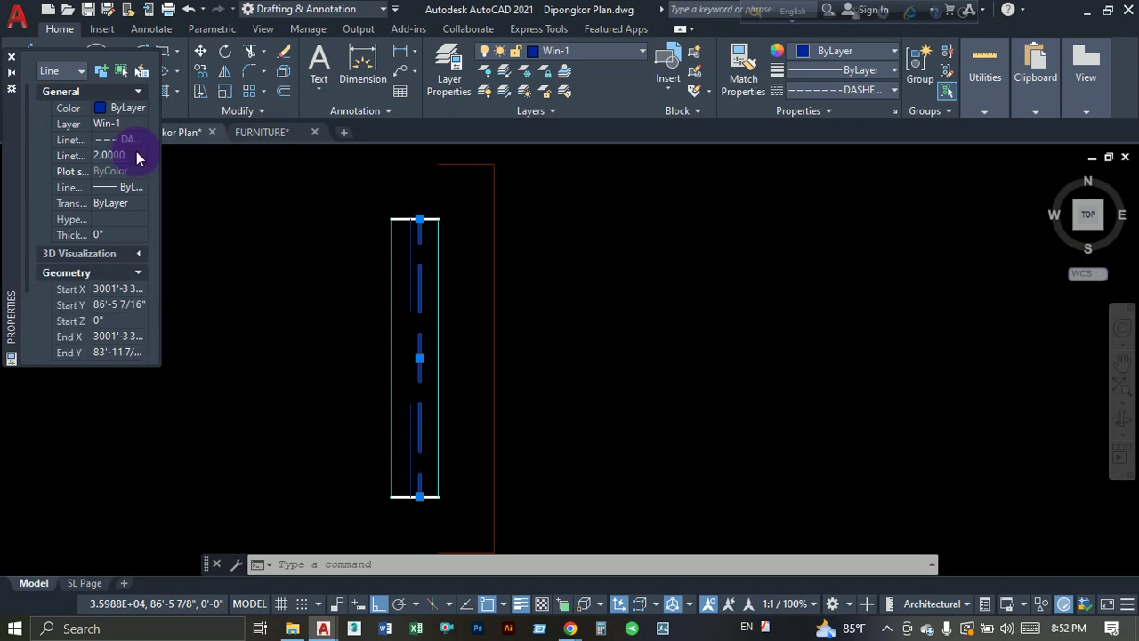
click(137, 157)
text(1.0000)
key(Return)
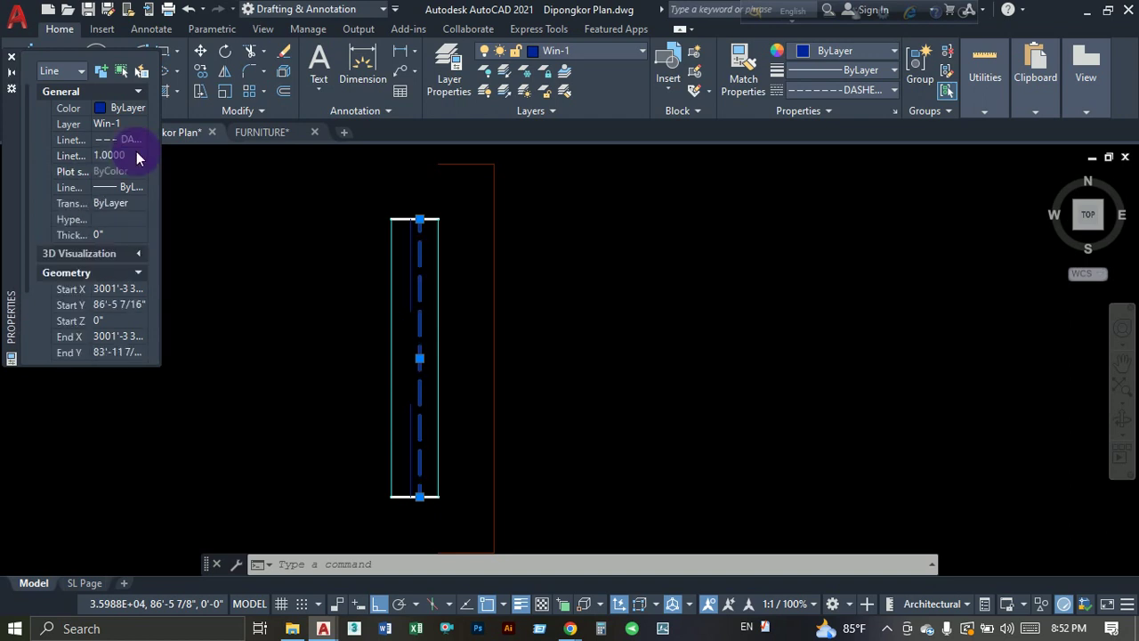
Close Properties and match the finer linetype scale onto the other window line.
click(11, 60)
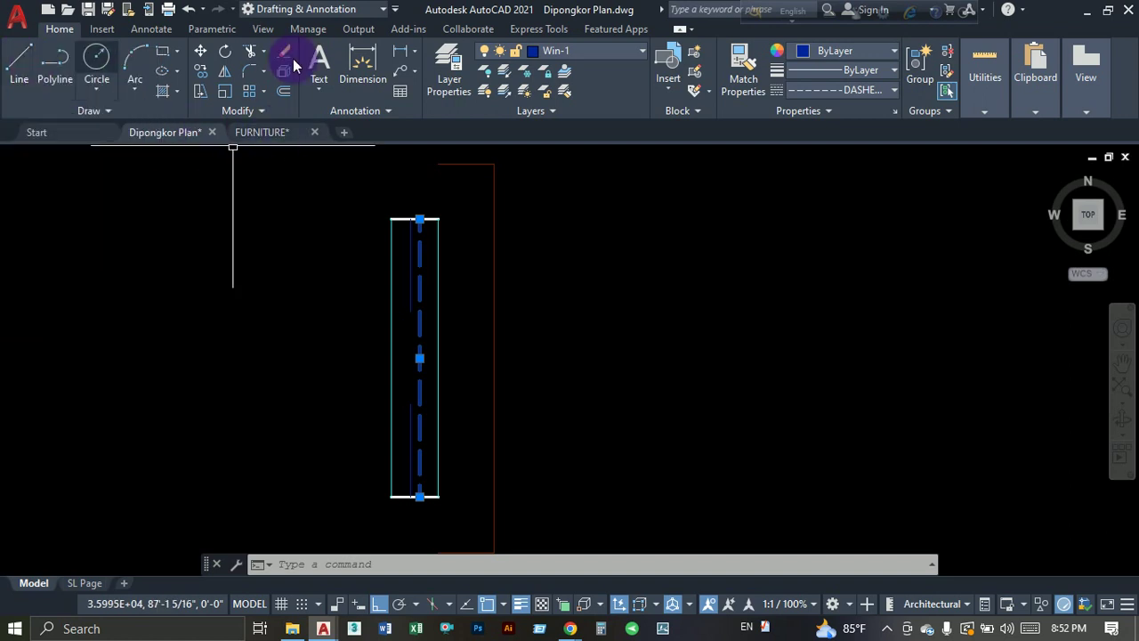
click(743, 70)
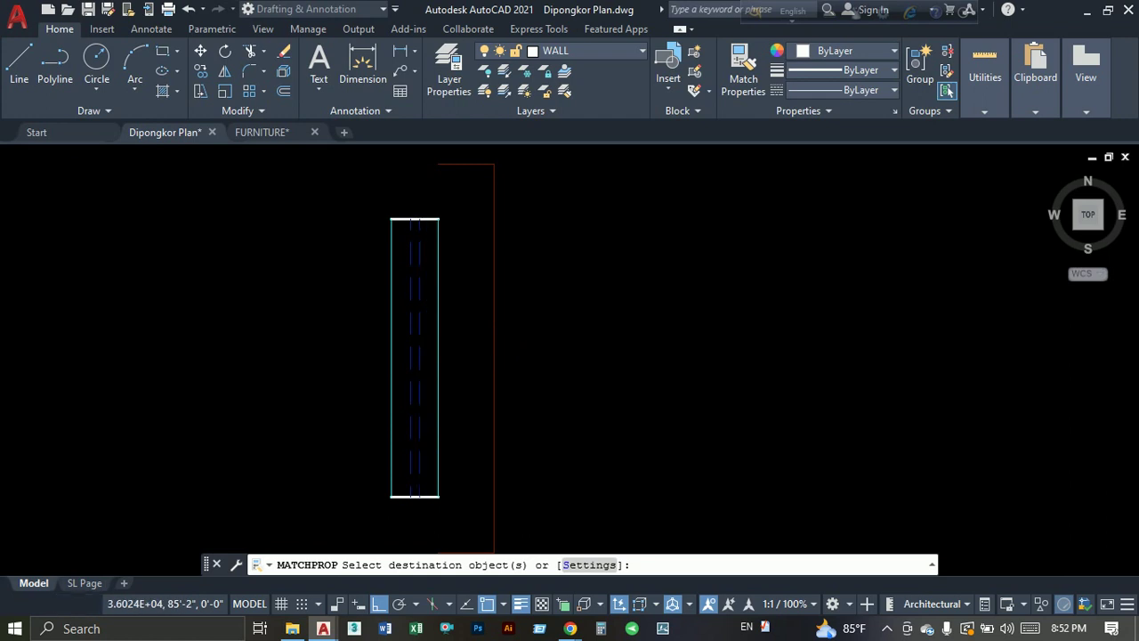
key(Escape)
scroll(502, 325, down, 4)
Copy the window from its wall midpoint into the right wall of the room below the kitchen.
click(537, 197)
click(370, 433)
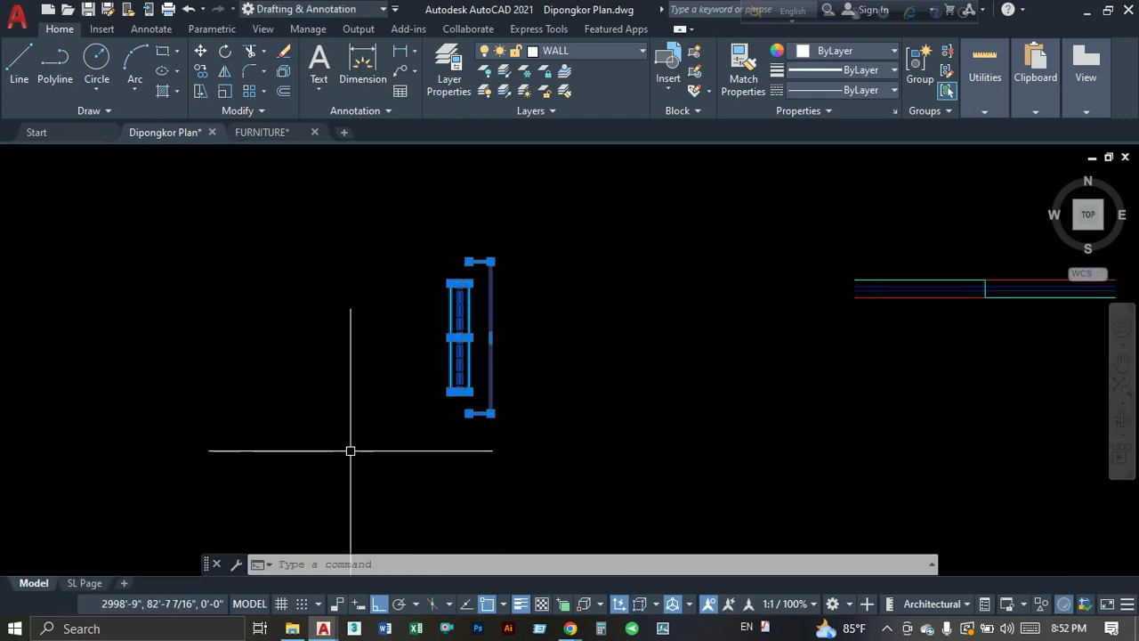
click(203, 80)
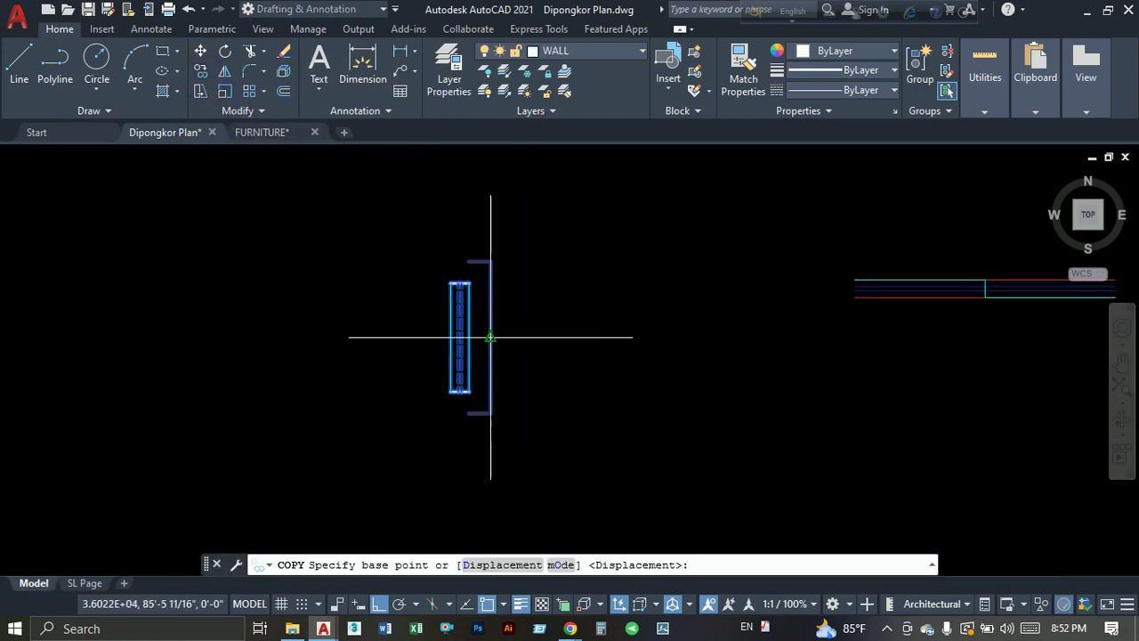
click(445, 330)
scroll(446, 330, down, 3)
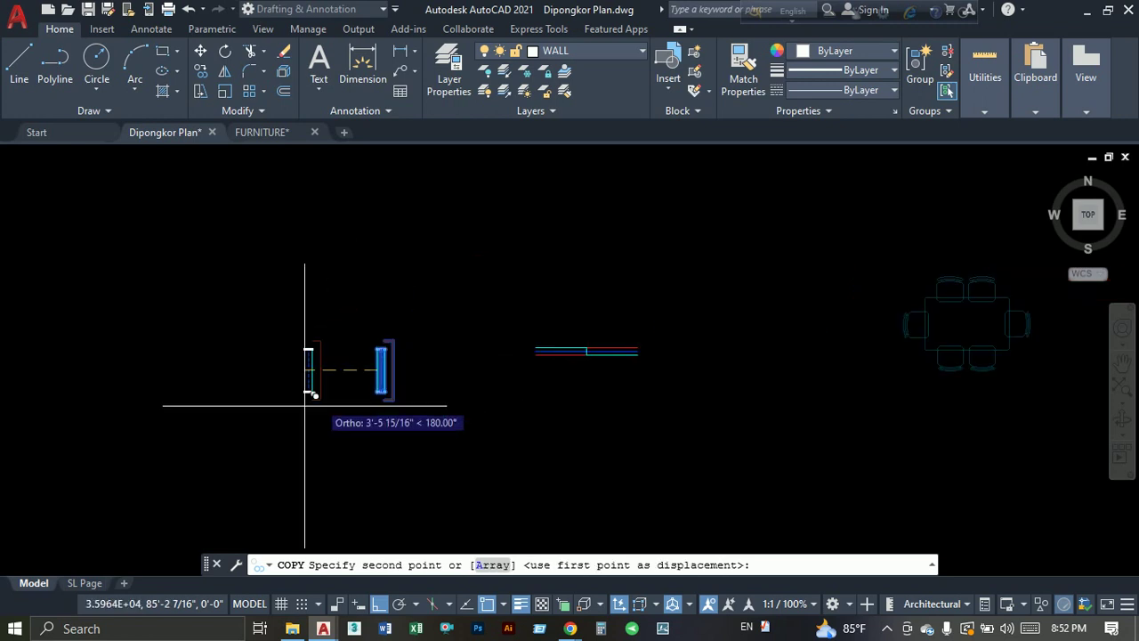
middle_drag(308, 395, 679, 225)
middle_drag(419, 285, 481, 410)
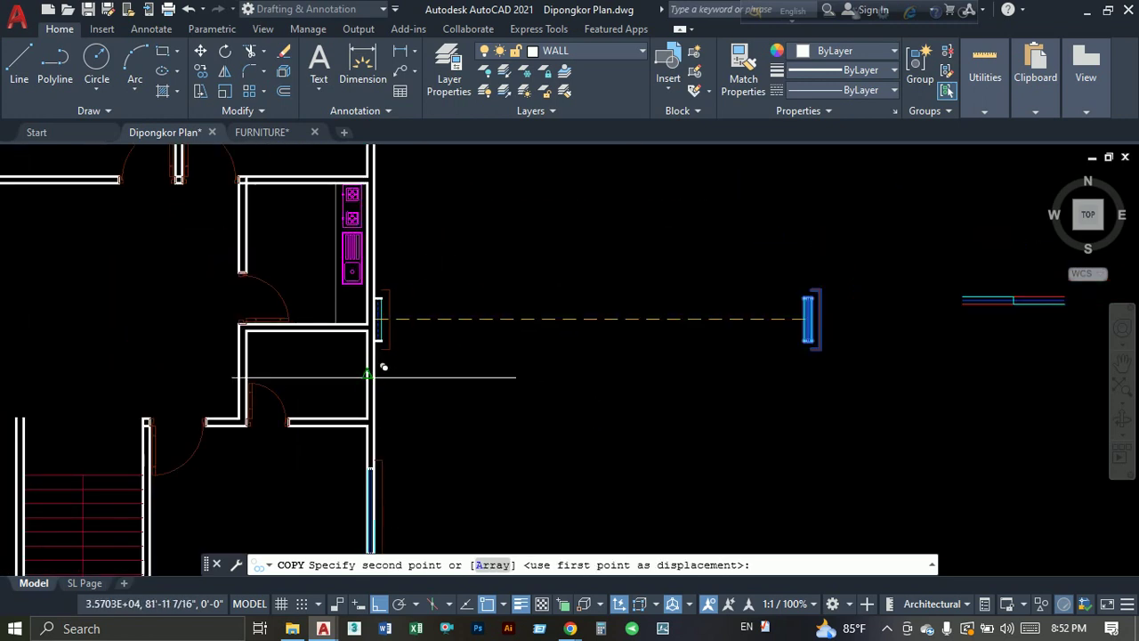
key(Escape)
scroll(267, 316, up, 3)
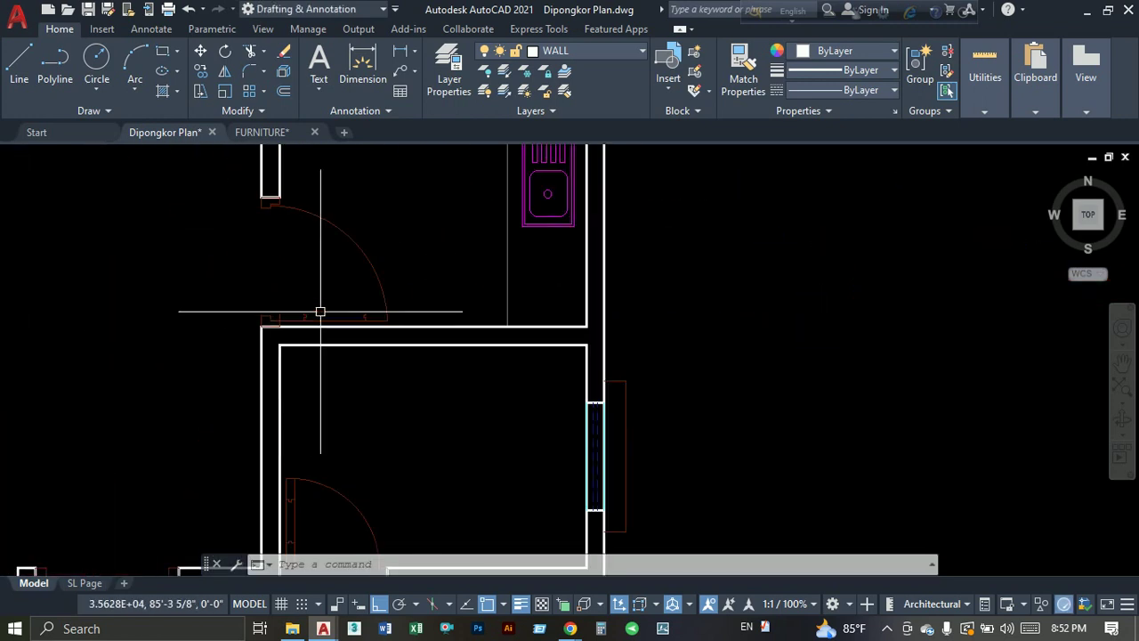
scroll(555, 417, down, 3)
middle_drag(564, 399, 317, 344)
Delete the leftover pieces outside the floor plan.
click(318, 344)
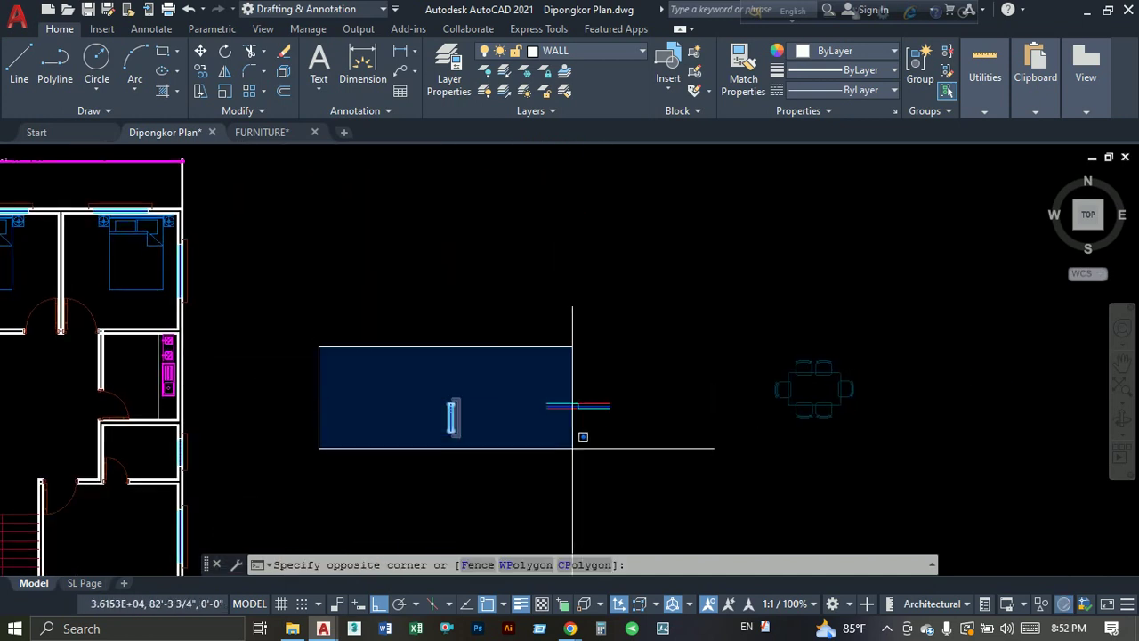
click(653, 462)
key(Delete)
middle_drag(525, 406, 721, 311)
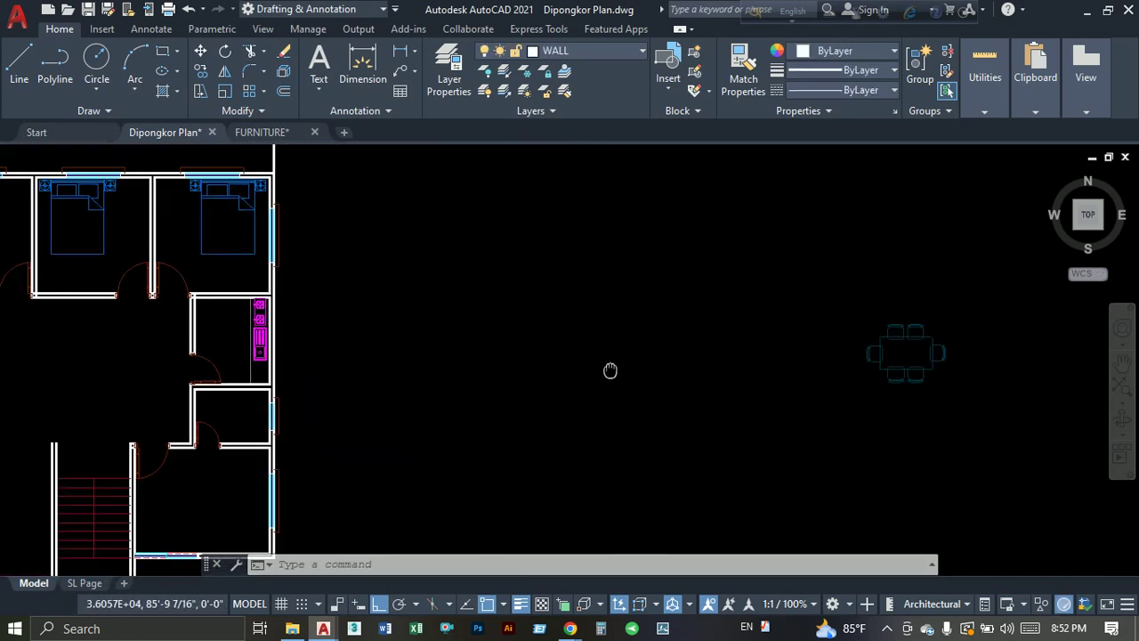
Copy the dining table set from the furniture drawings into the floor plan.
click(1002, 282)
click(751, 317)
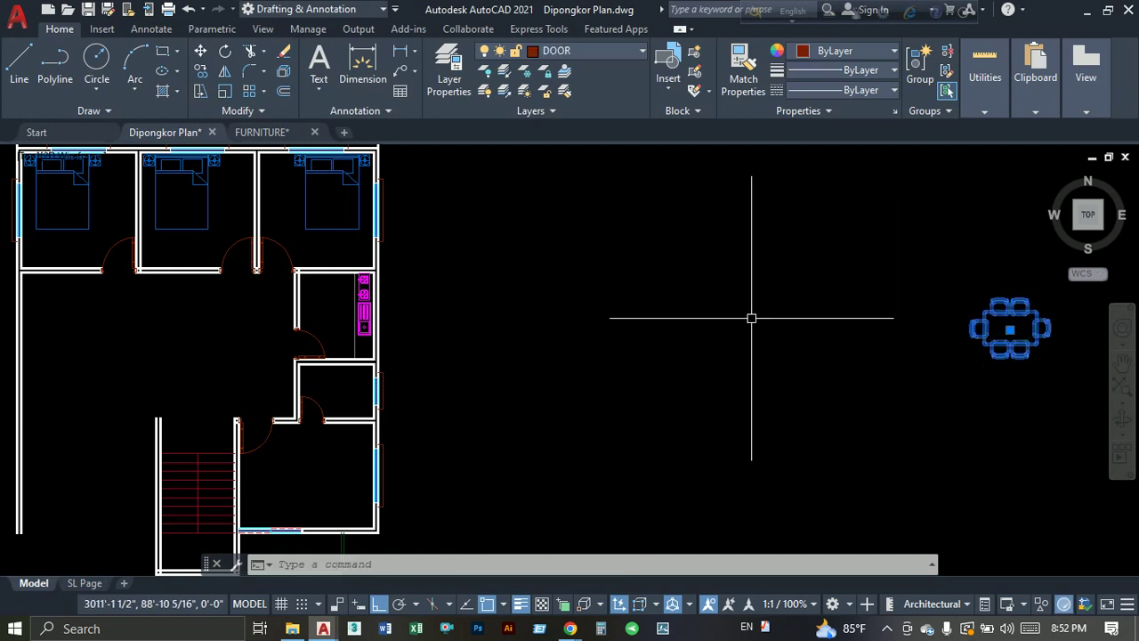
click(200, 71)
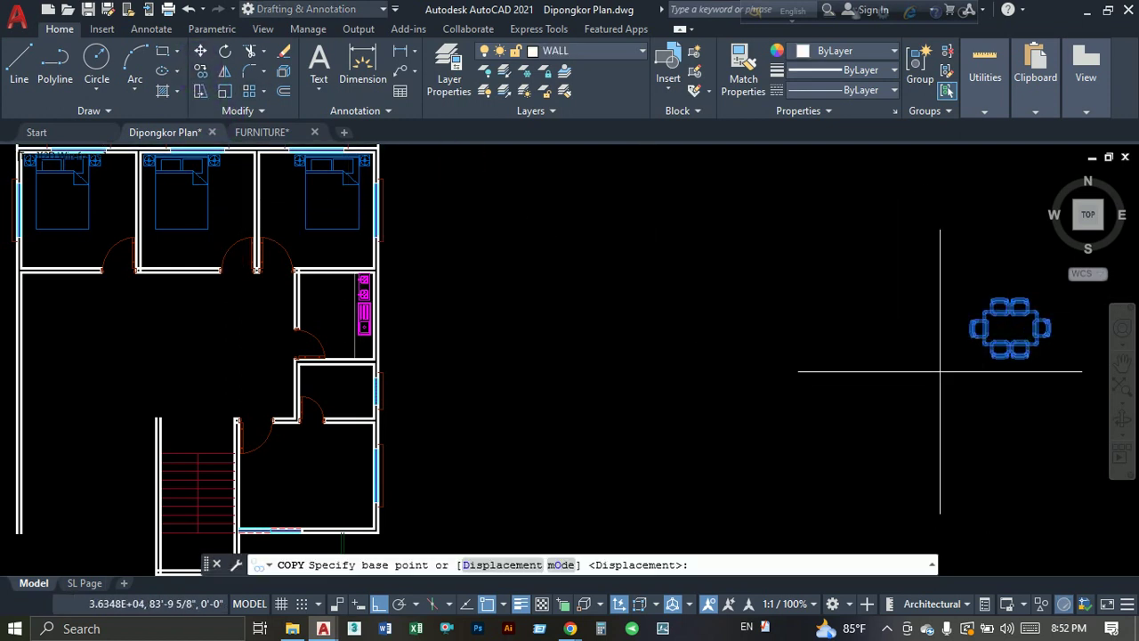
click(973, 349)
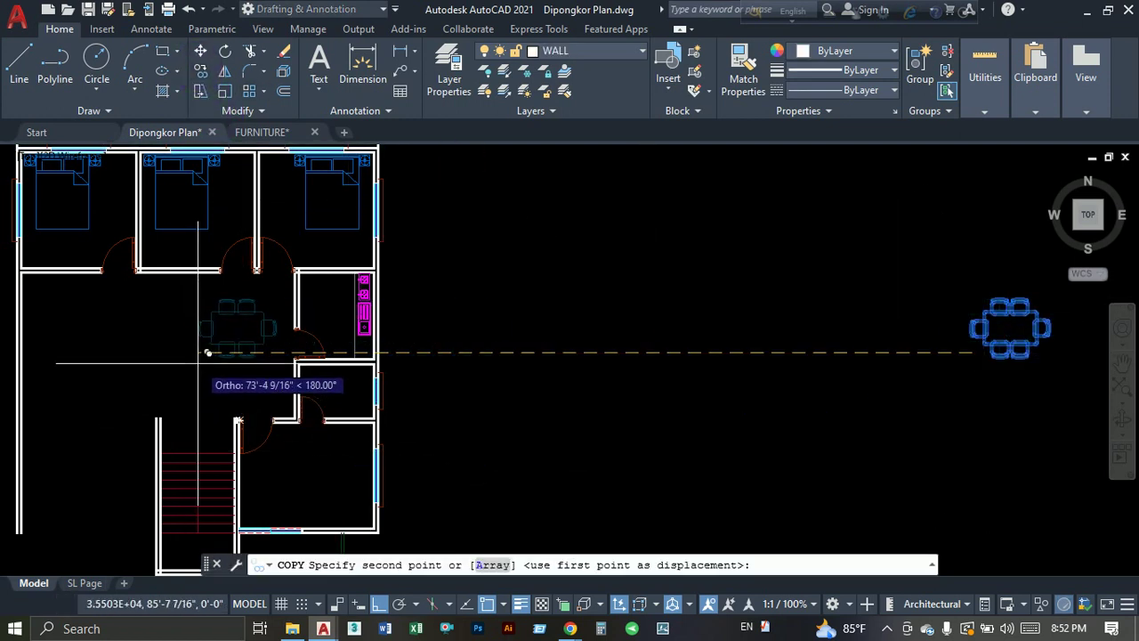
click(199, 399)
key(Return)
scroll(188, 408, up, 2)
scroll(204, 267, up, 3)
scroll(462, 399, down, 5)
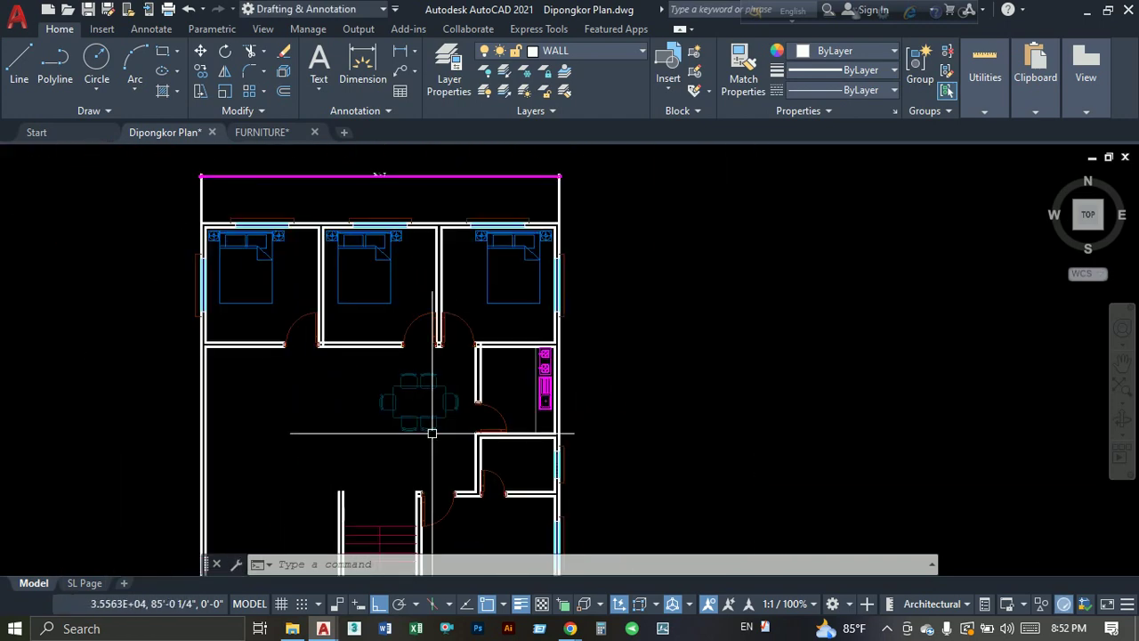
Move the dining table into the hall below the middle bedroom with ortho off.
click(462, 399)
text(m)
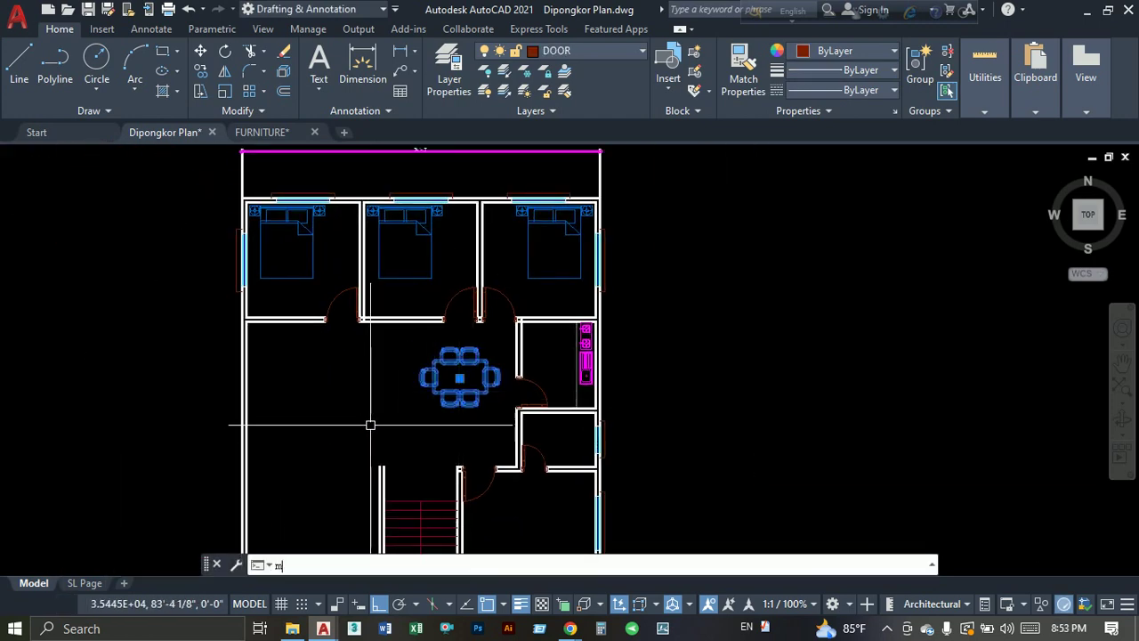
key(Return)
scroll(436, 414, up, 3)
click(428, 386)
scroll(336, 428, up, 3)
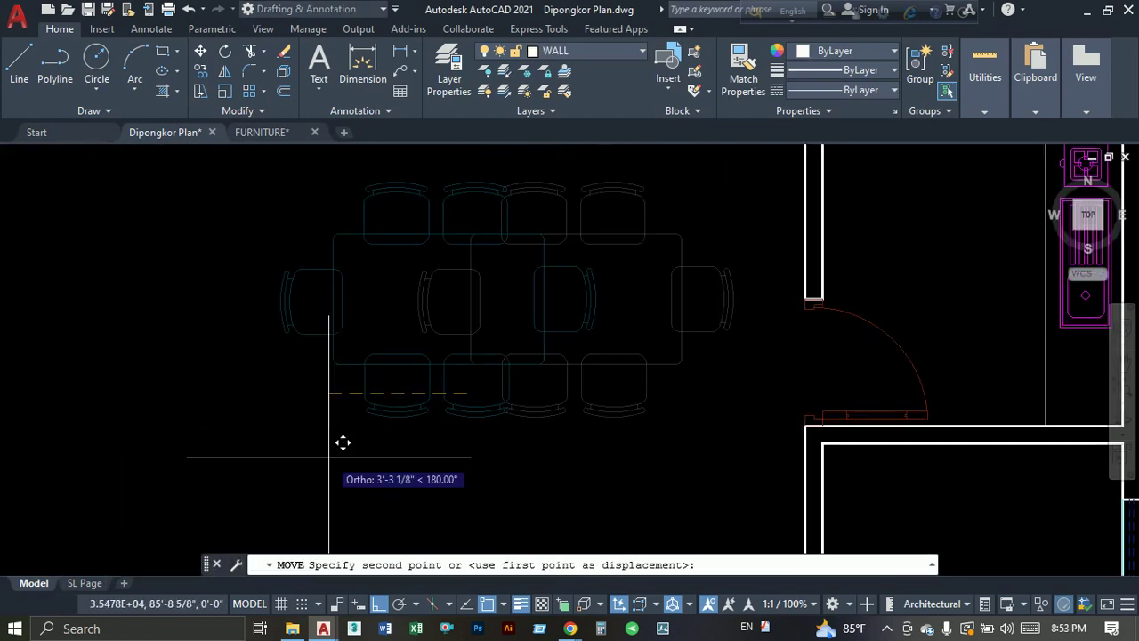
key(F8)
middle_drag(323, 427, 310, 449)
scroll(310, 450, down, 2)
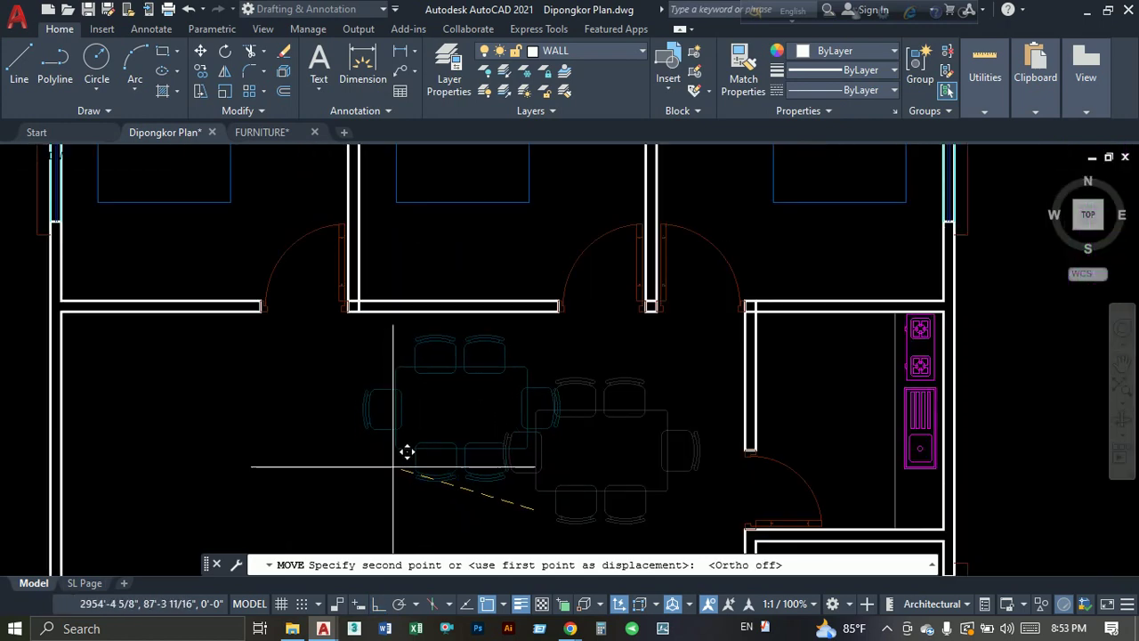
click(392, 462)
scroll(445, 418, down, 2)
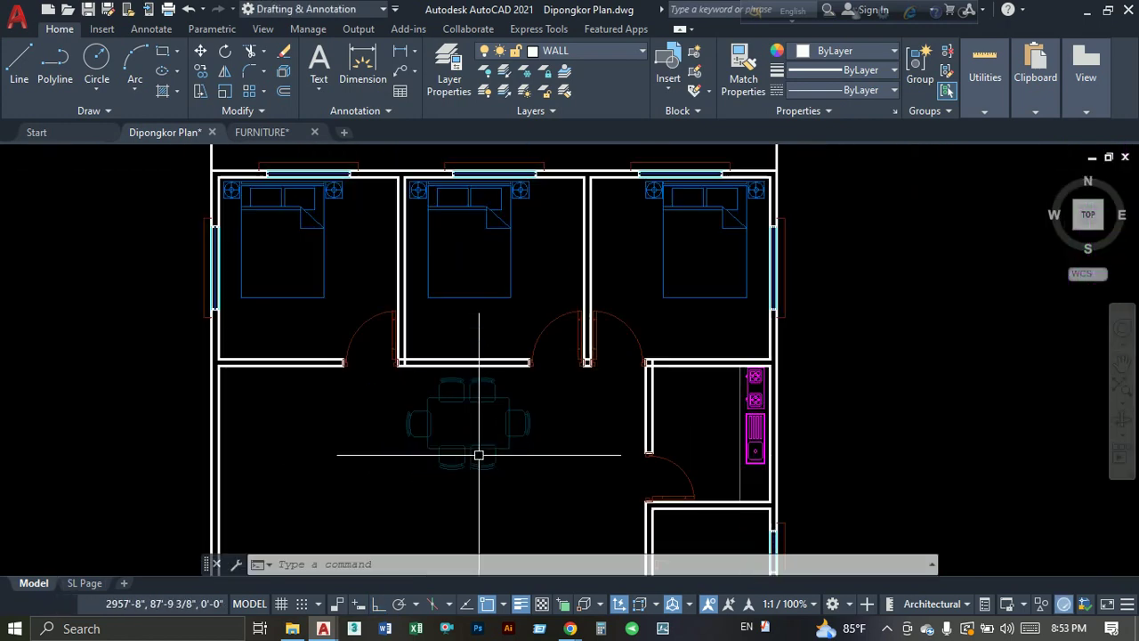
scroll(487, 384, down, 1)
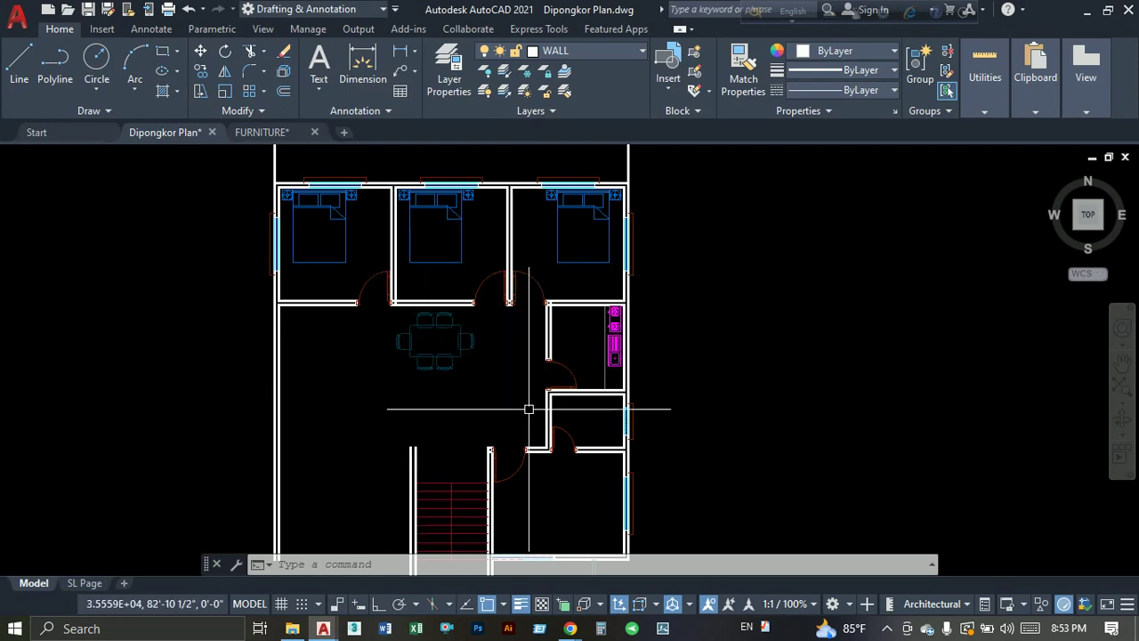
Trim the bottom wall lines between the stair walls, using all objects as cutting edges.
mouse_move(461, 378)
middle_down()
mouse_move(389, 377)
mouse_move(376, 303)
middle_up()
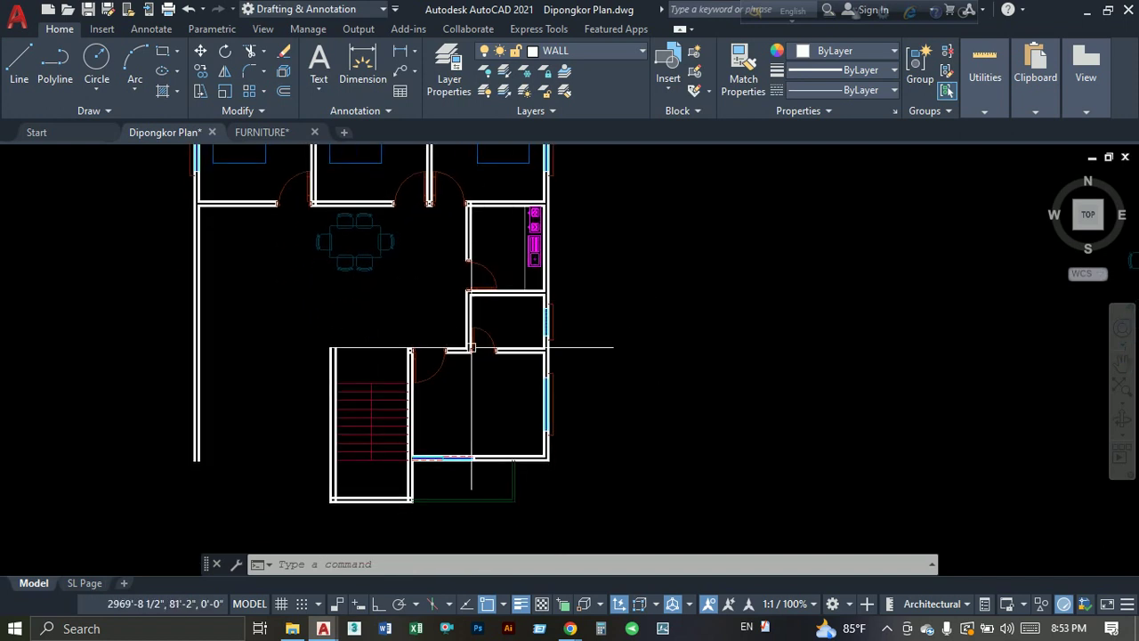
scroll(452, 458, up, 4)
mouse_move(374, 493)
middle_down()
mouse_move(343, 354)
mouse_move(351, 319)
middle_up()
text(tr)
key(Return)
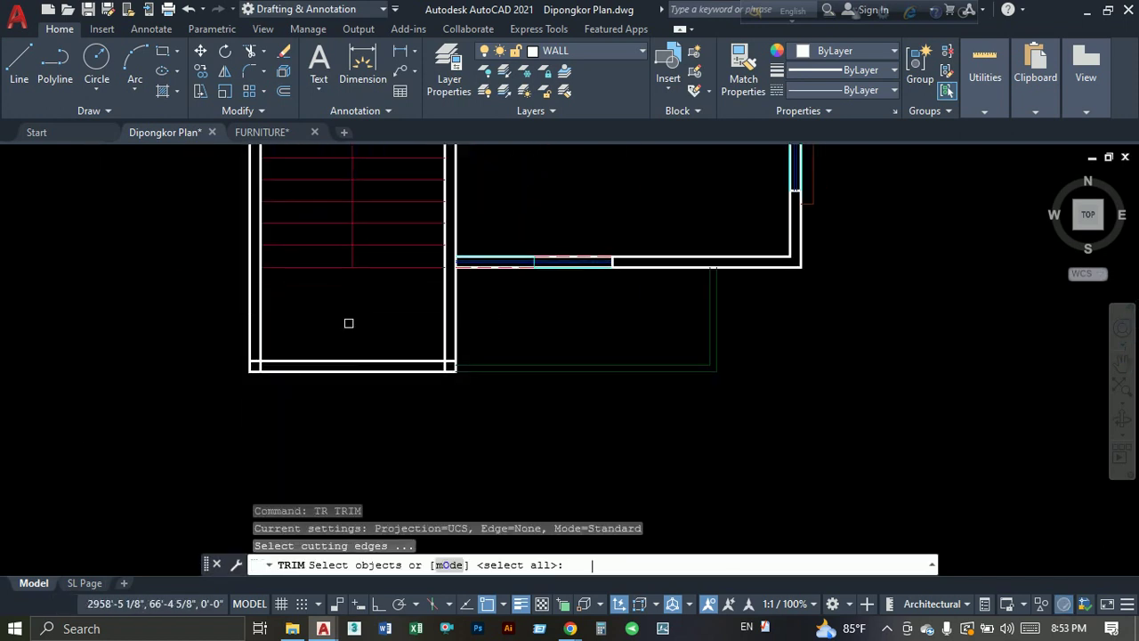
key(Return)
click(354, 315)
click(336, 381)
key(Escape)
Erase the spare dining table set lying outside the plan.
scroll(382, 330, down, 4)
scroll(382, 330, down, 2)
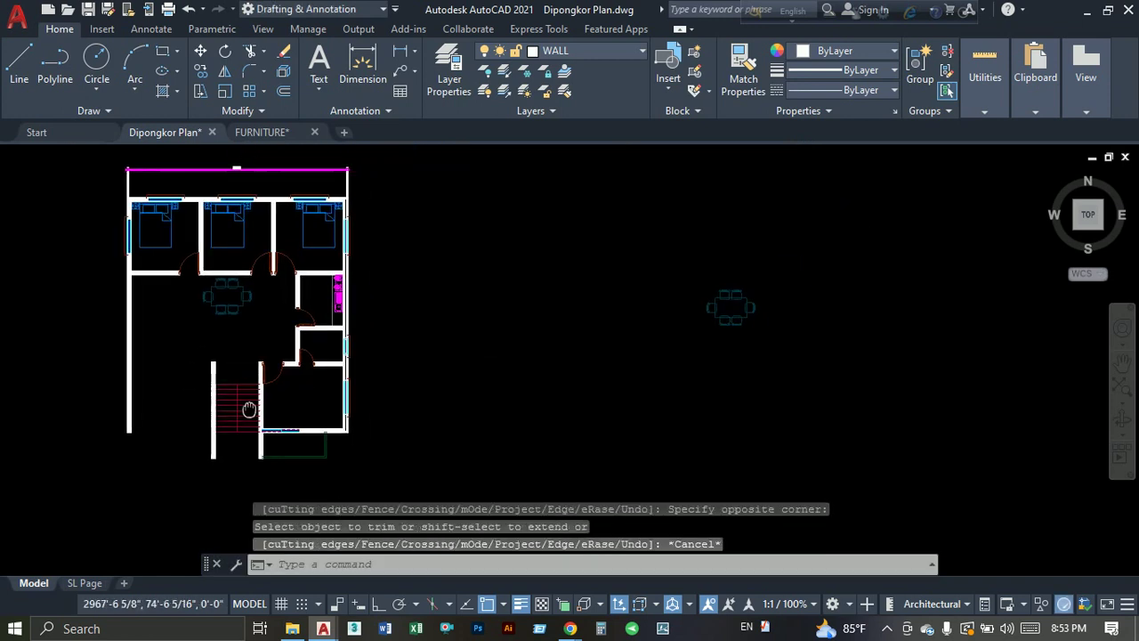
click(804, 374)
click(700, 317)
text(e)
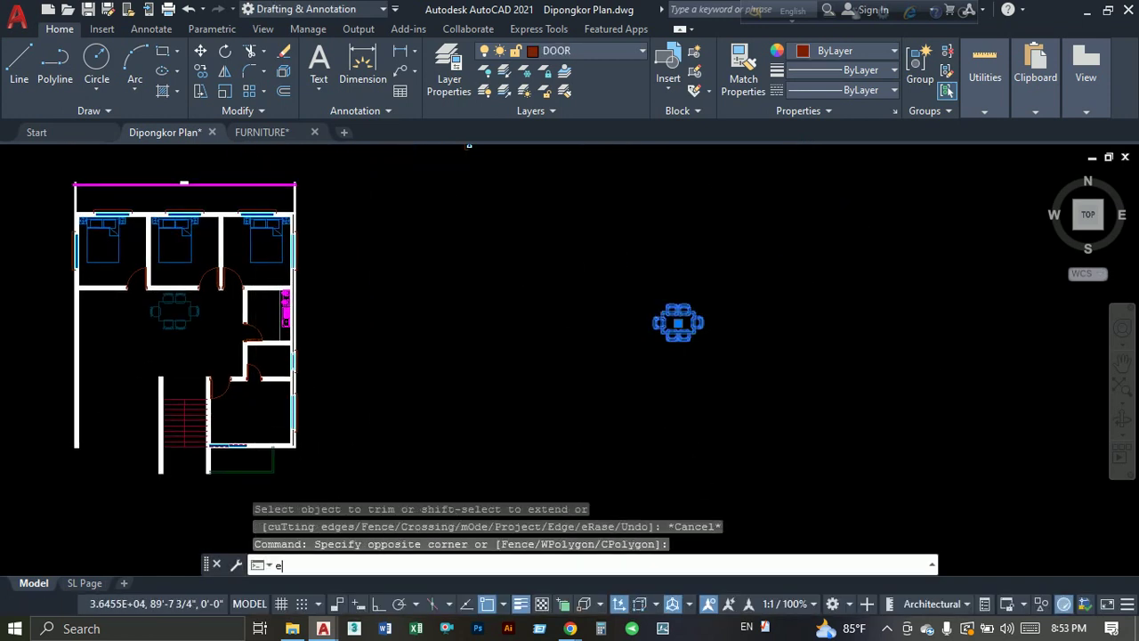
key(Return)
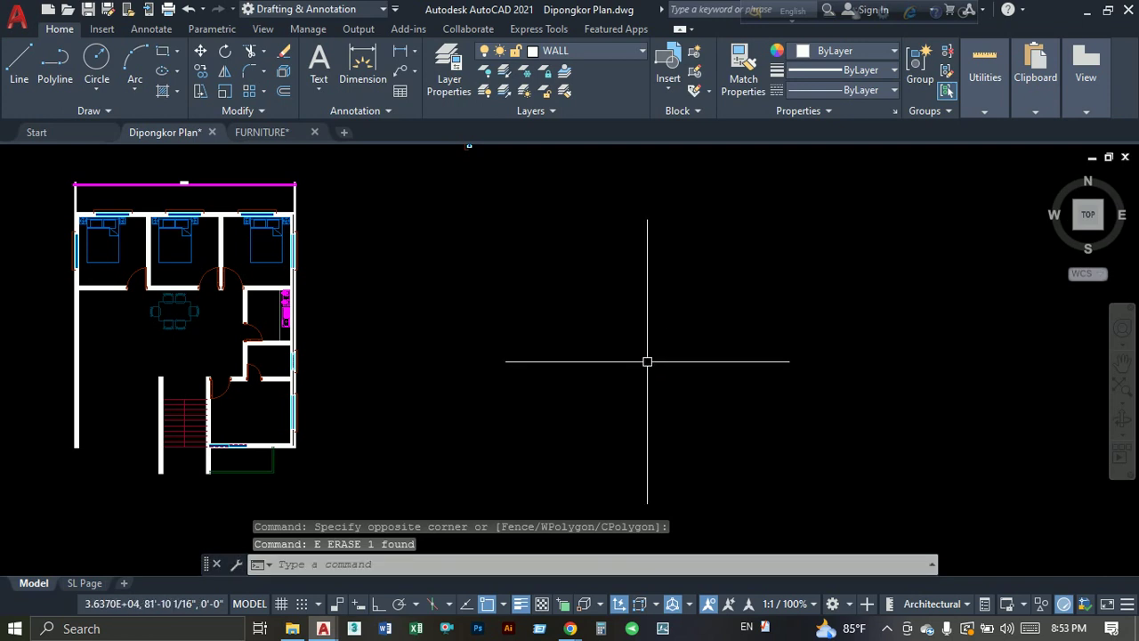
key(Escape)
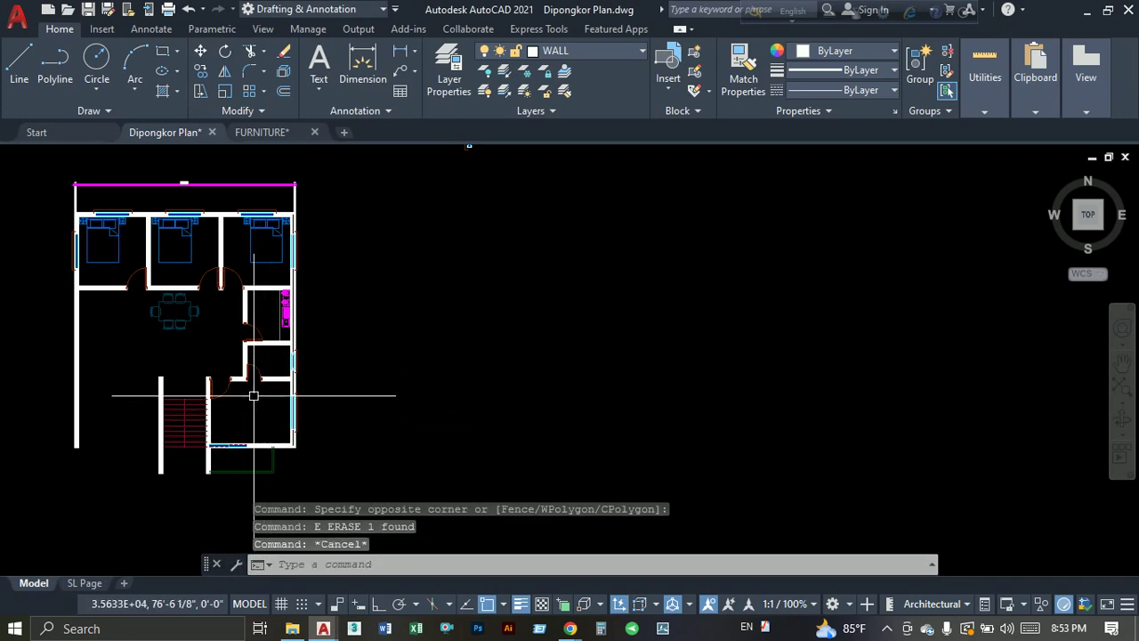
Mirror the right bedroom's bed across a horizontal line, keeping the original.
click(247, 246)
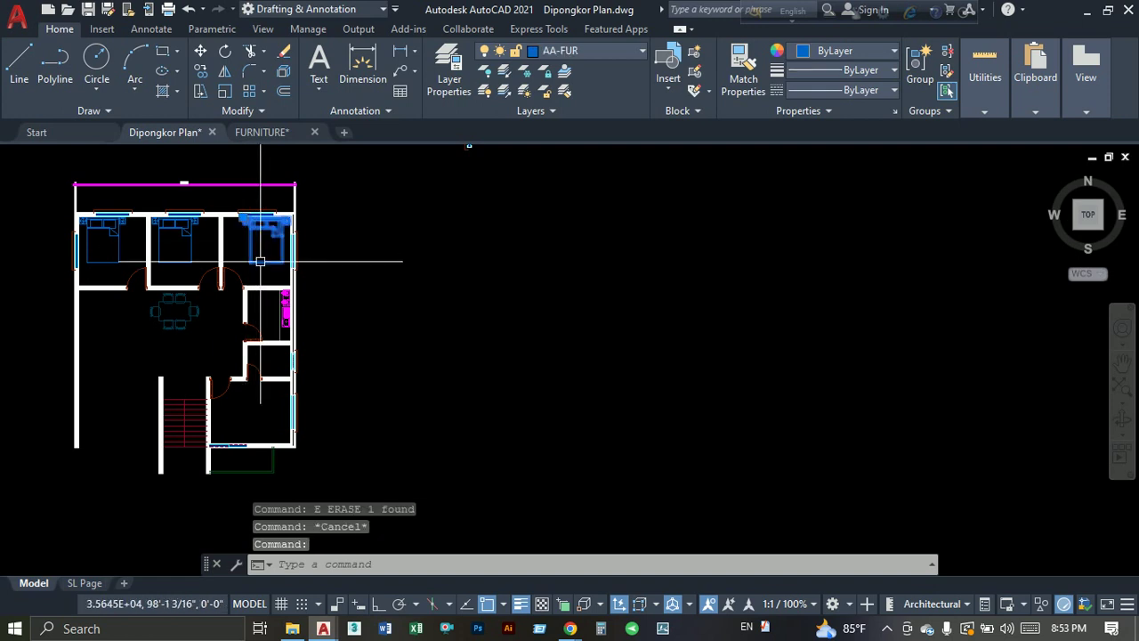
click(200, 71)
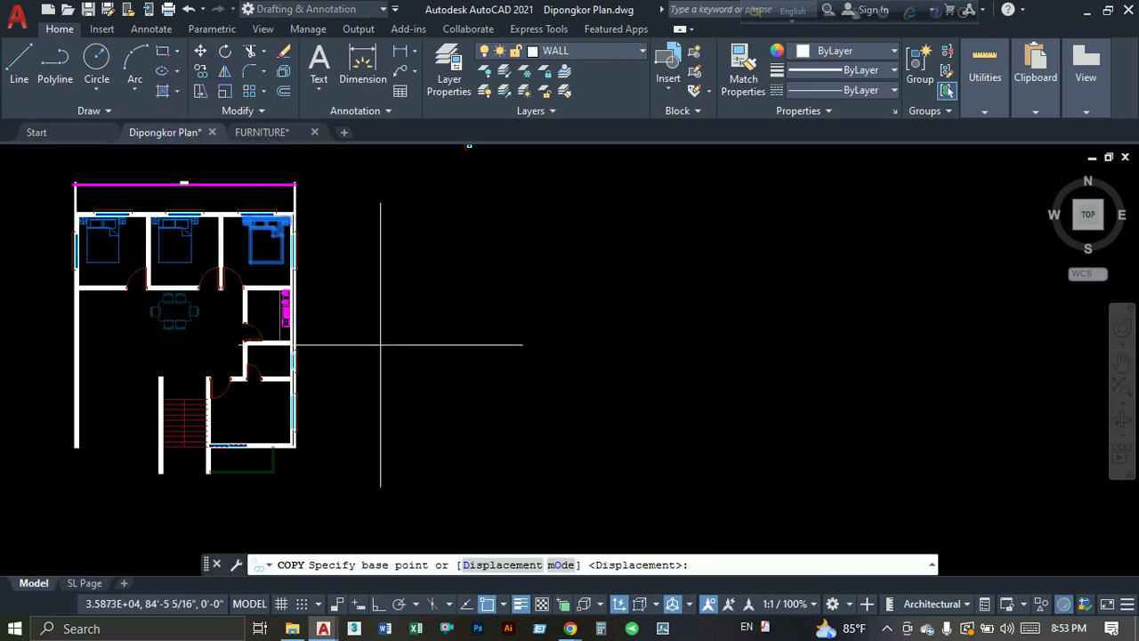
click(365, 347)
key(Escape)
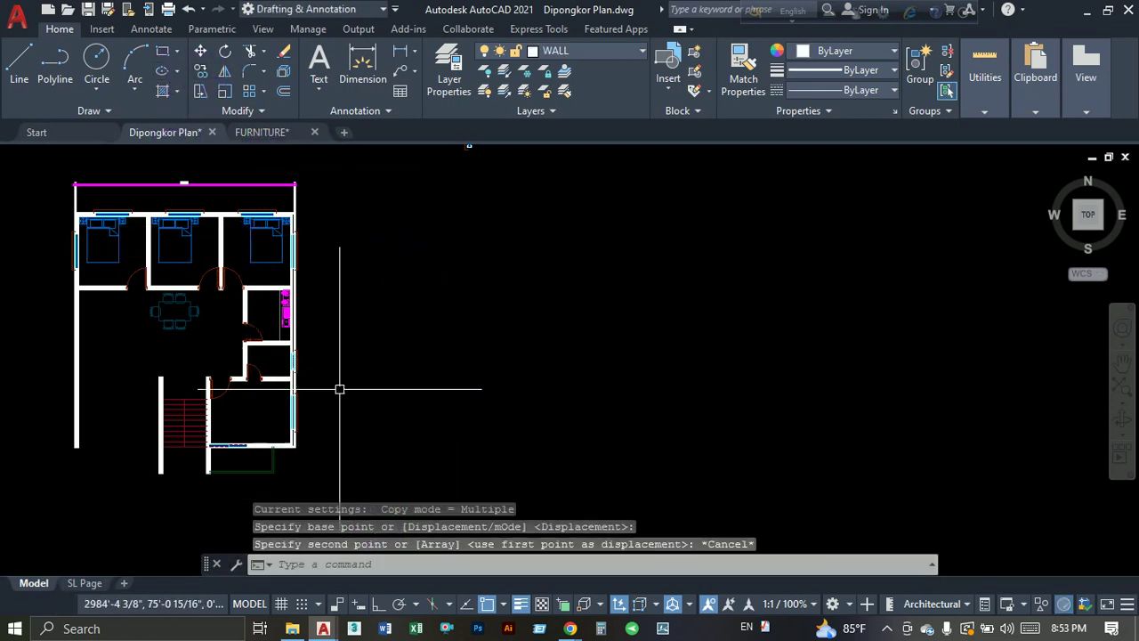
click(252, 246)
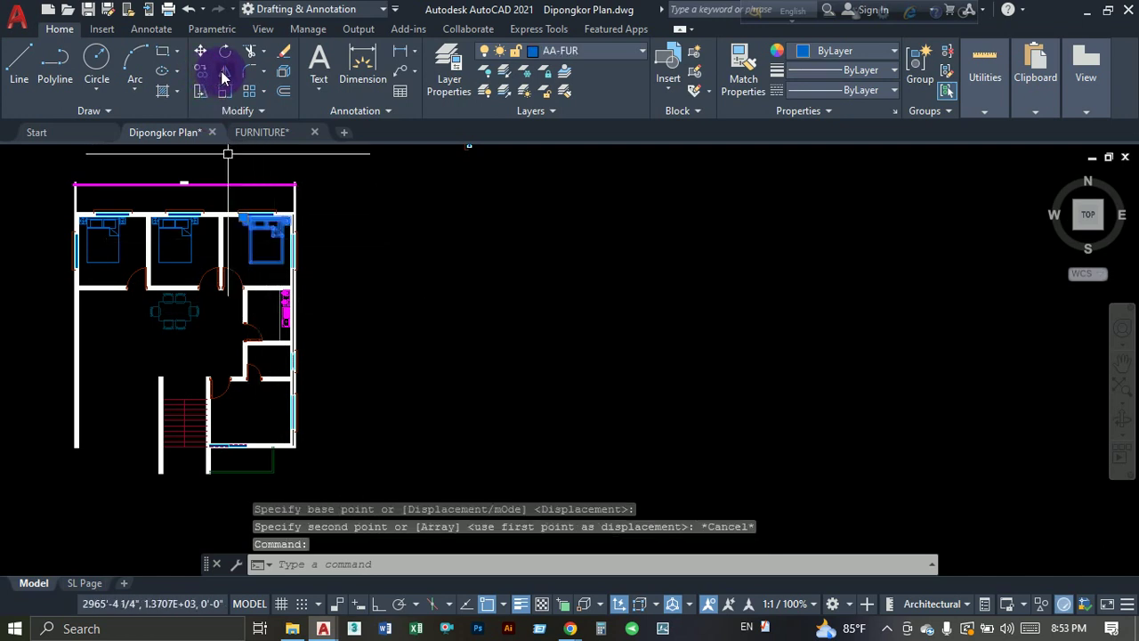
click(225, 72)
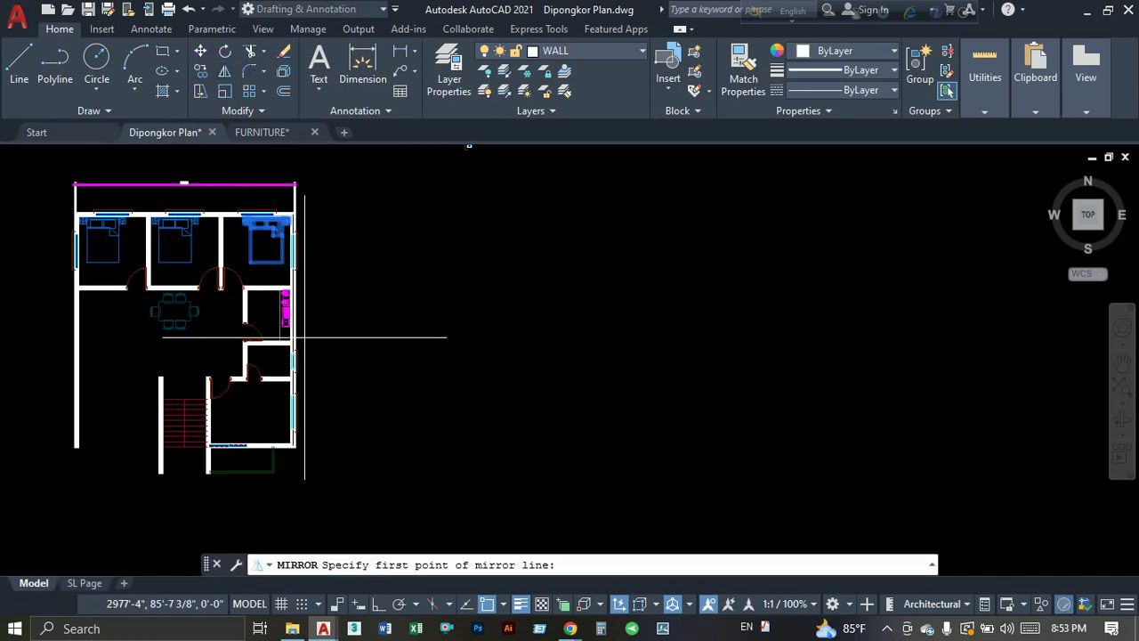
click(302, 339)
key(F8)
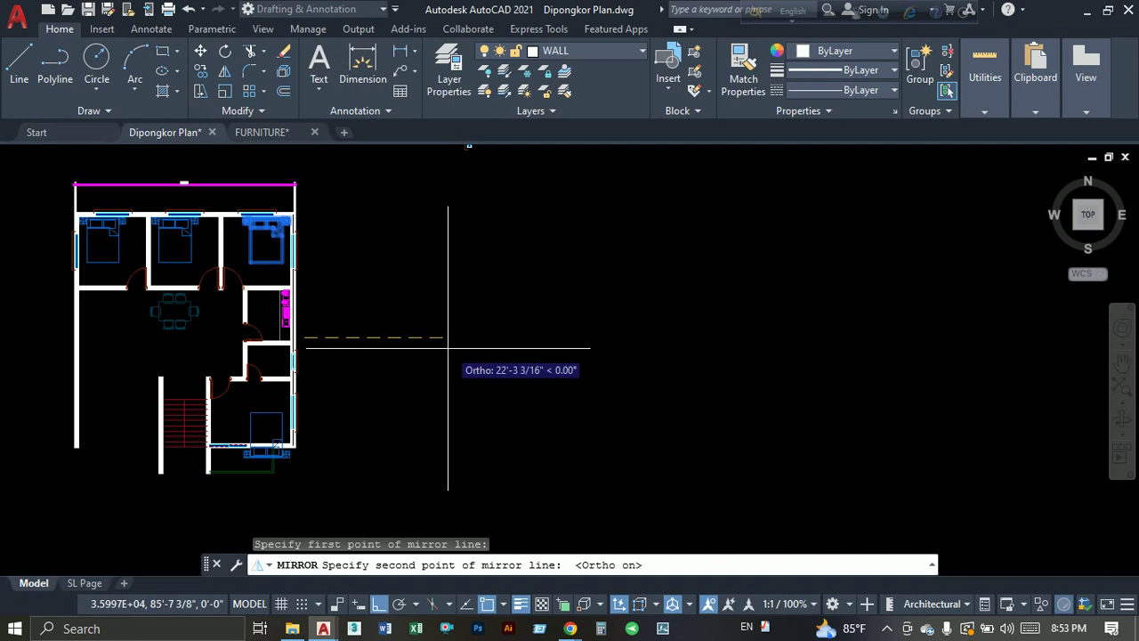
click(446, 350)
key(Return)
Move the bottom room's bed upward to its new position with MOVE (M).
click(263, 427)
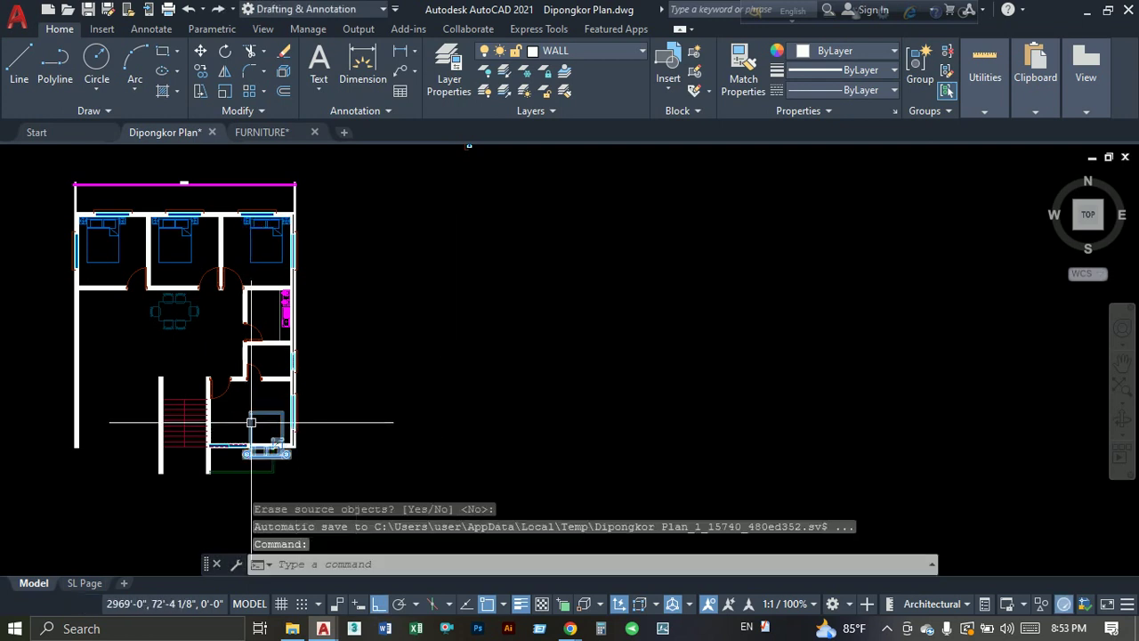
text(m)
key(Return)
scroll(412, 437, up, 3)
click(409, 435)
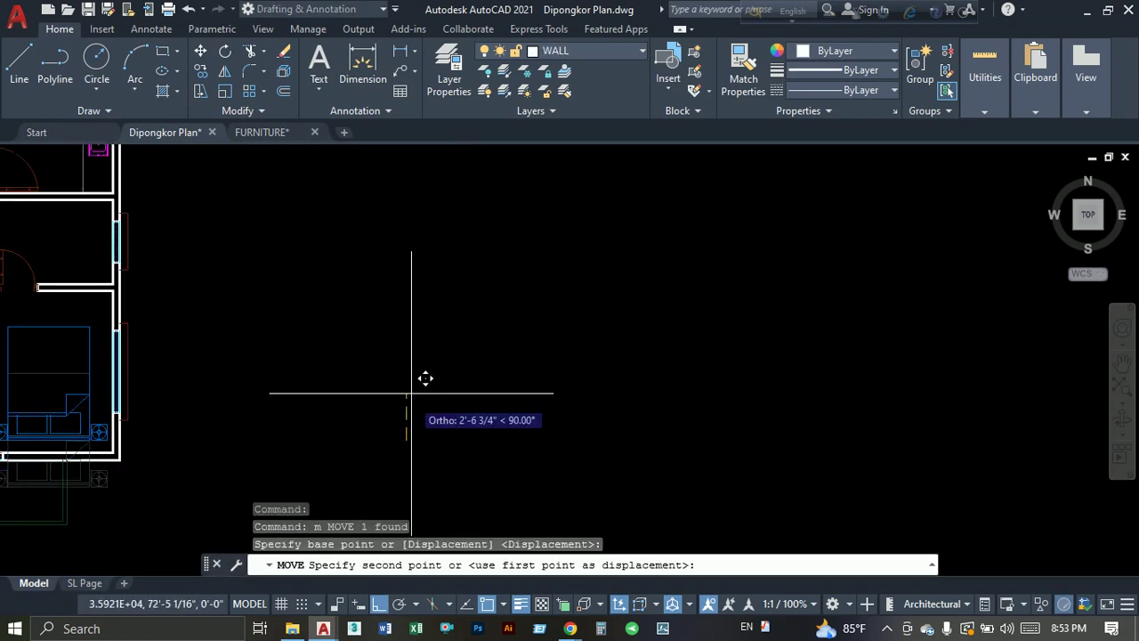
click(409, 399)
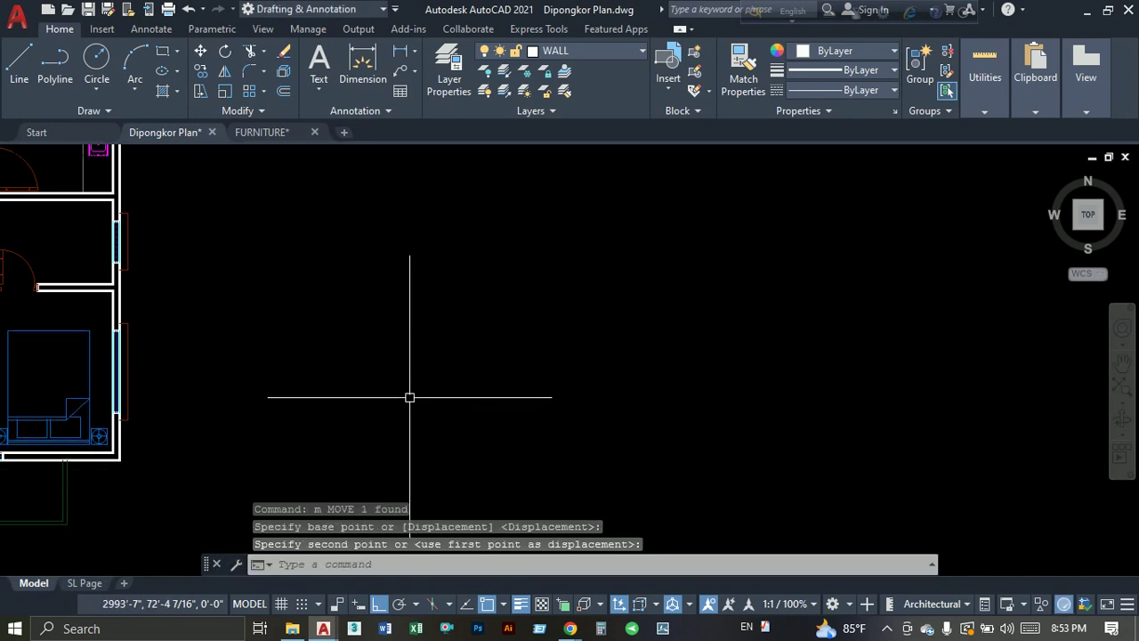
scroll(407, 394, down, 5)
Bring the plan's top wall into view and start selecting its inner wall line.
middle_drag(356, 378, 380, 229)
scroll(392, 249, up, 5)
middle_drag(403, 266, 405, 311)
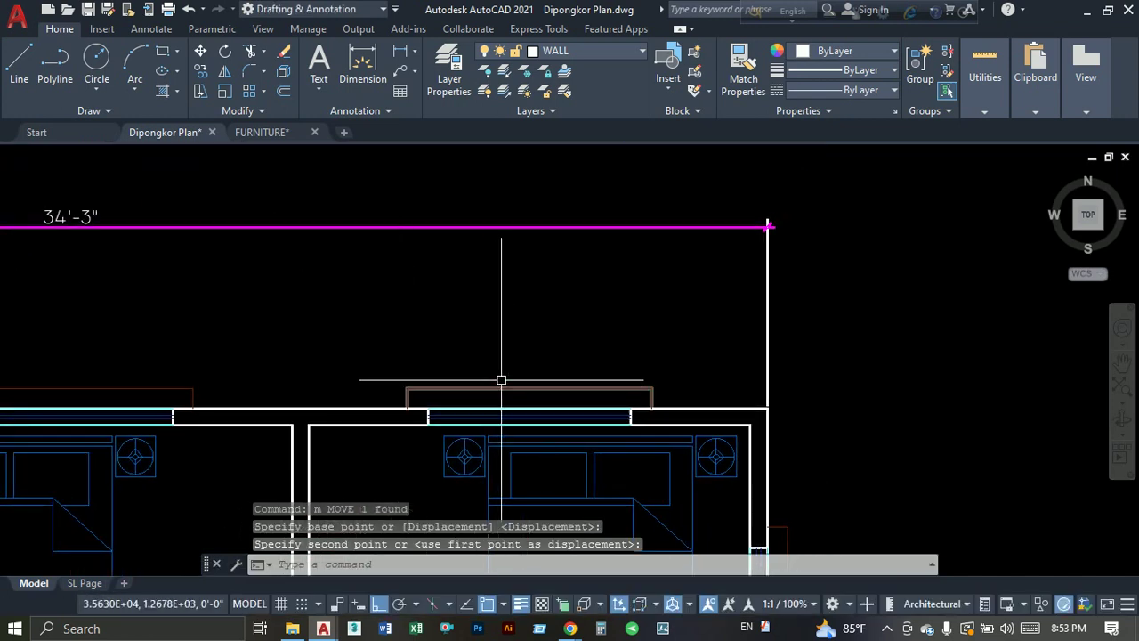
scroll(433, 407, up, 5)
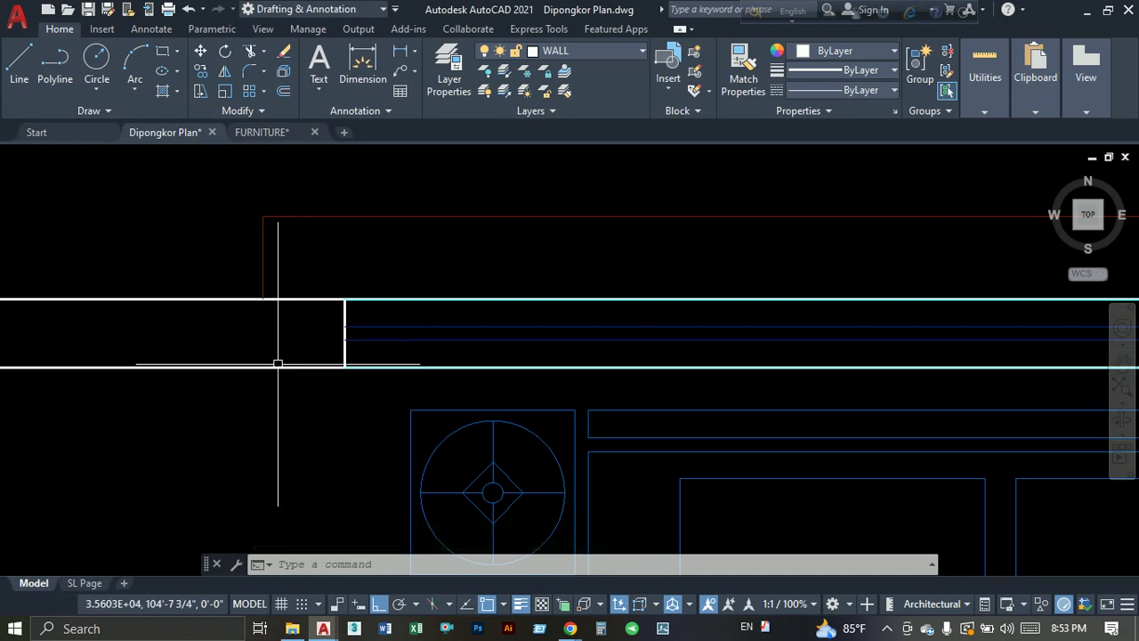
scroll(365, 356, down, 2)
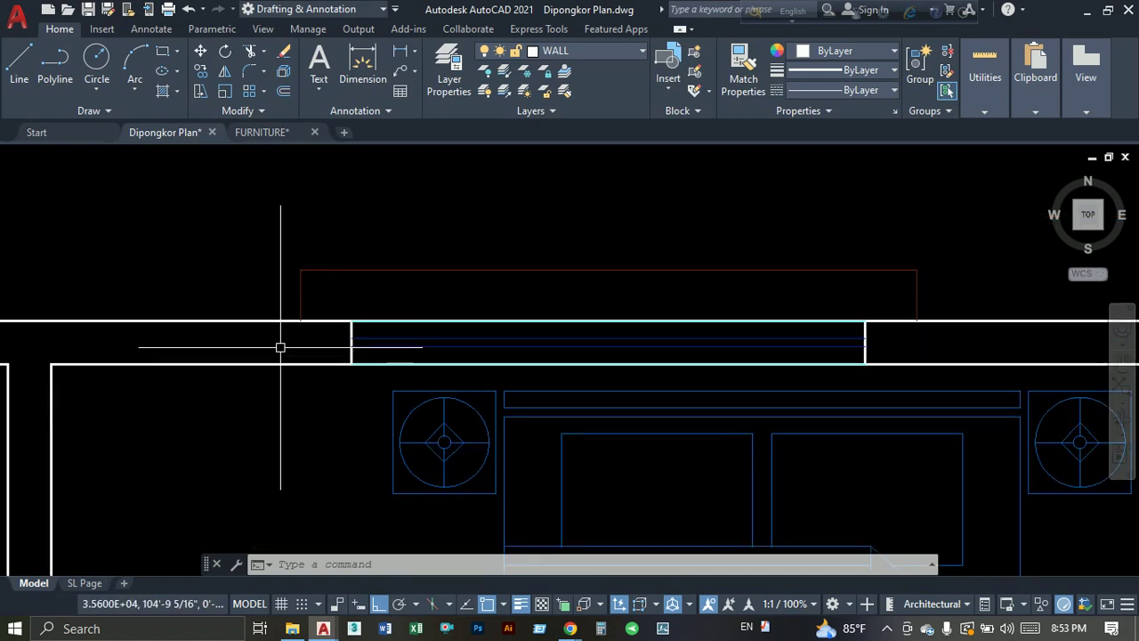
click(279, 347)
Isolate the WALL layer so only the wall lines show.
click(241, 386)
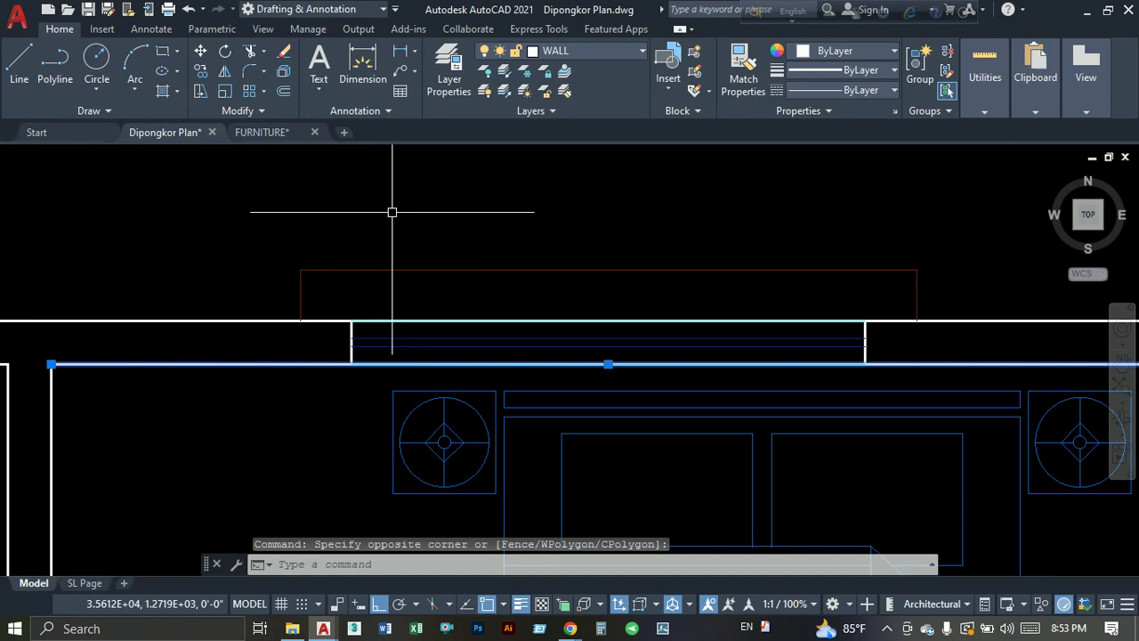
click(490, 93)
scroll(400, 257, down, 2)
scroll(365, 202, down, 2)
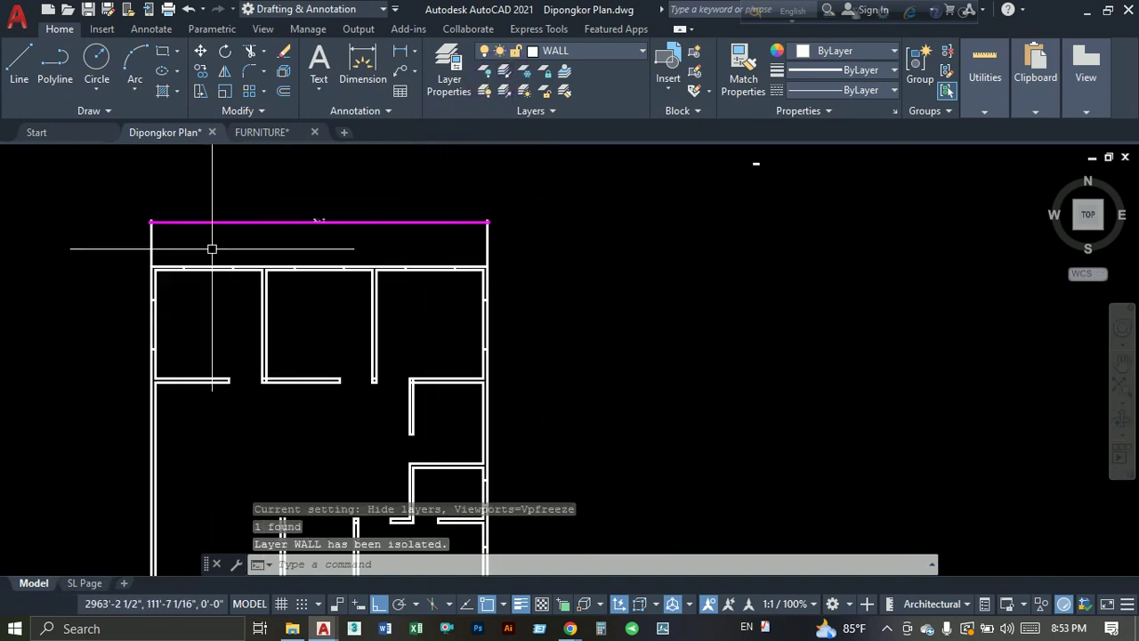
scroll(430, 236, up, 3)
scroll(433, 239, up, 1)
scroll(437, 311, down, 1)
middle_drag(437, 311, 475, 248)
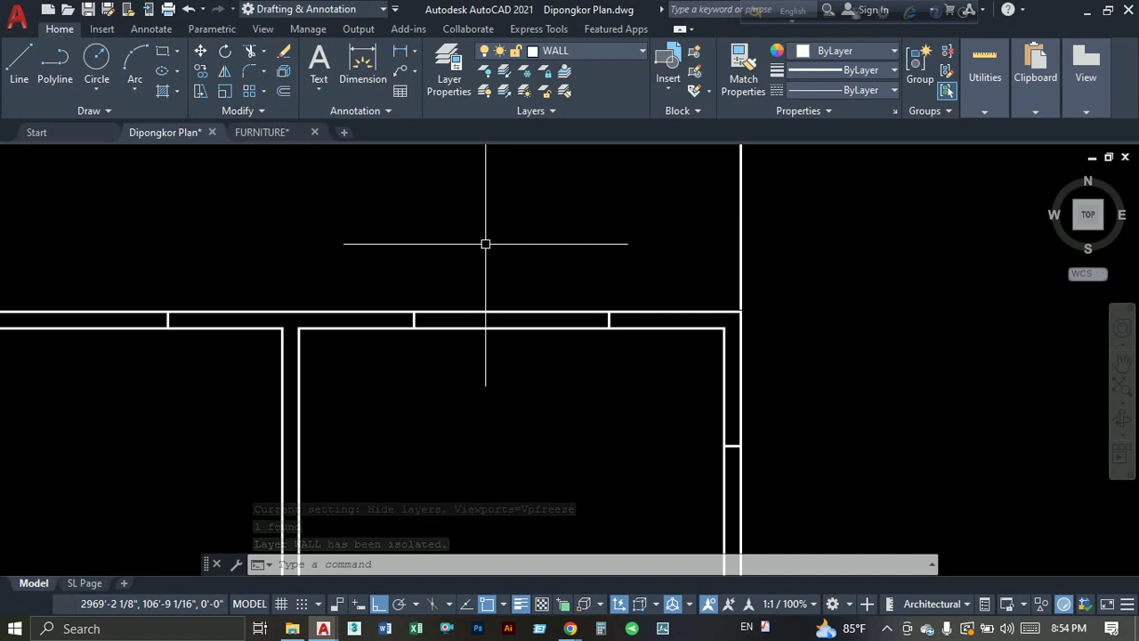
Trim the top and inner top walls at each window opening.
text(tr)
key(Return)
click(525, 213)
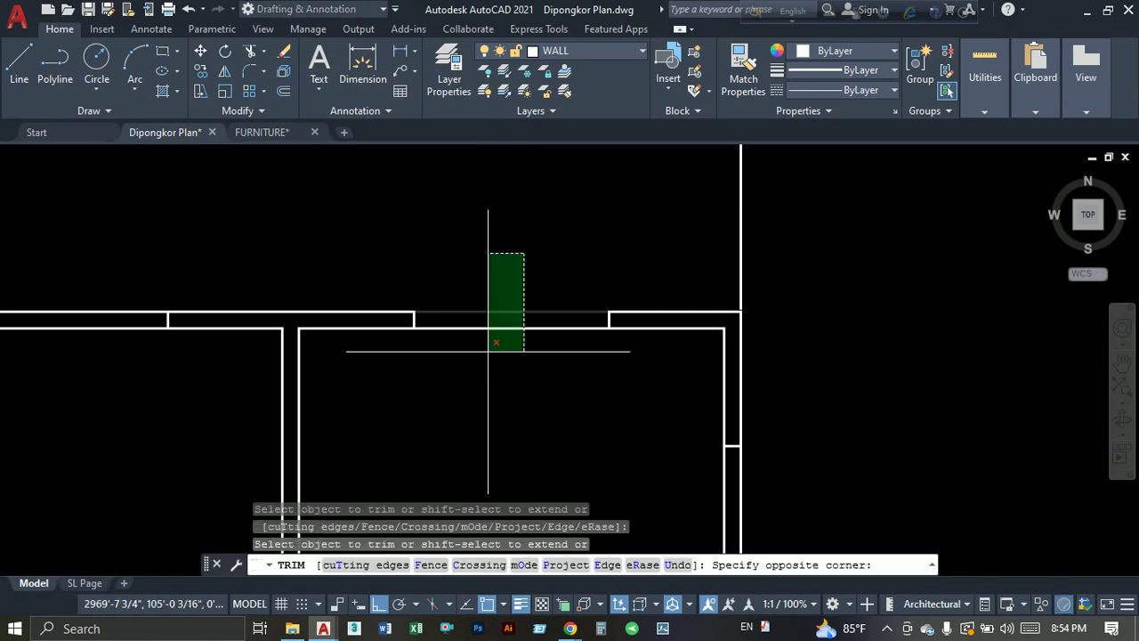
click(489, 351)
scroll(788, 306, down, 3)
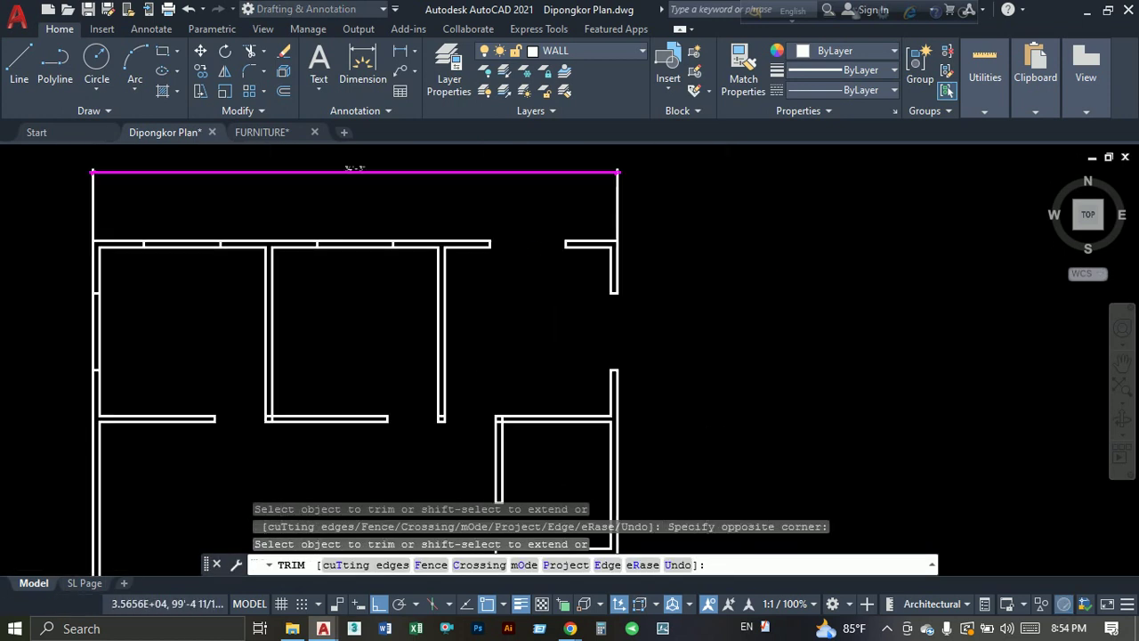
middle_drag(489, 308, 623, 308)
click(498, 224)
click(472, 269)
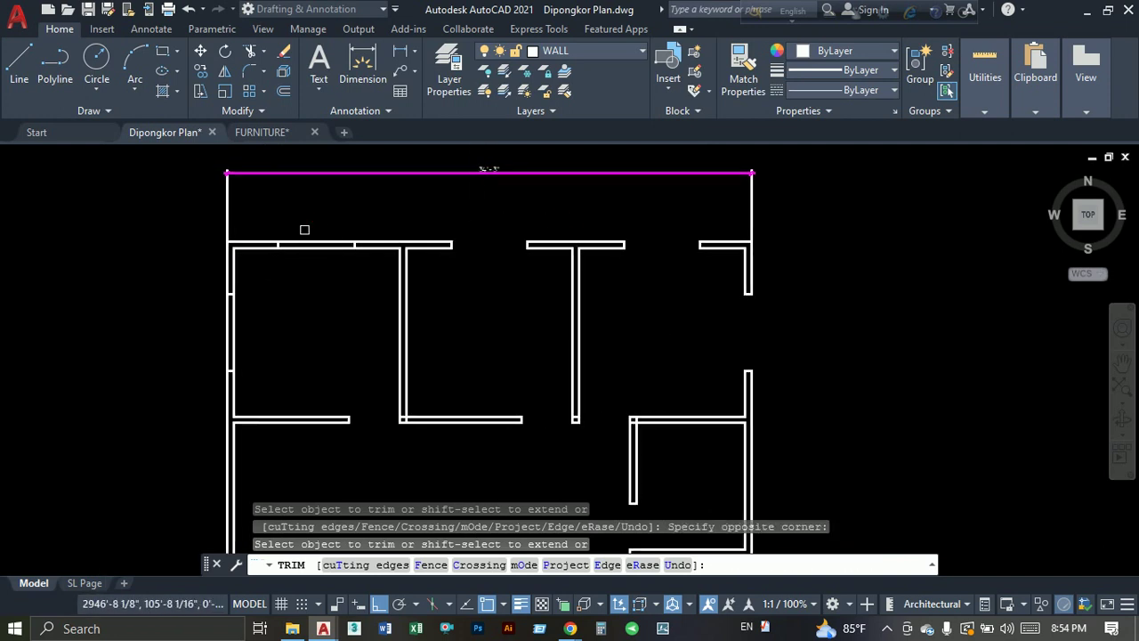
click(309, 229)
click(288, 300)
Trim the right wall at its window opening and cut away the extra right and lower wall pieces.
middle_drag(329, 368, 294, 150)
click(731, 397)
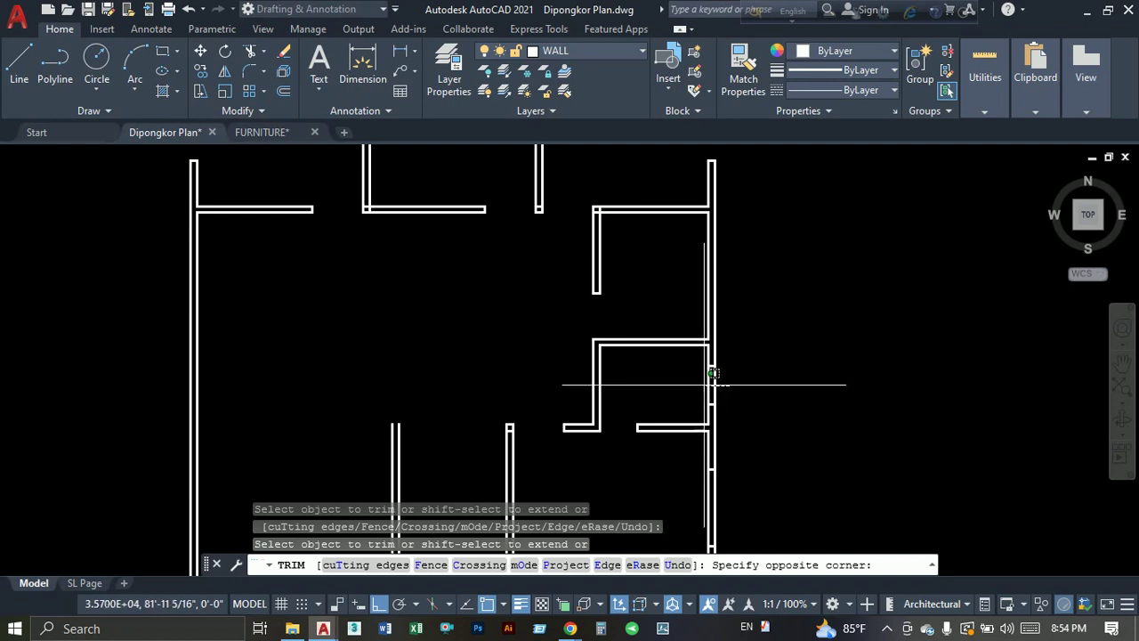
click(700, 361)
click(717, 262)
middle_drag(754, 420, 744, 236)
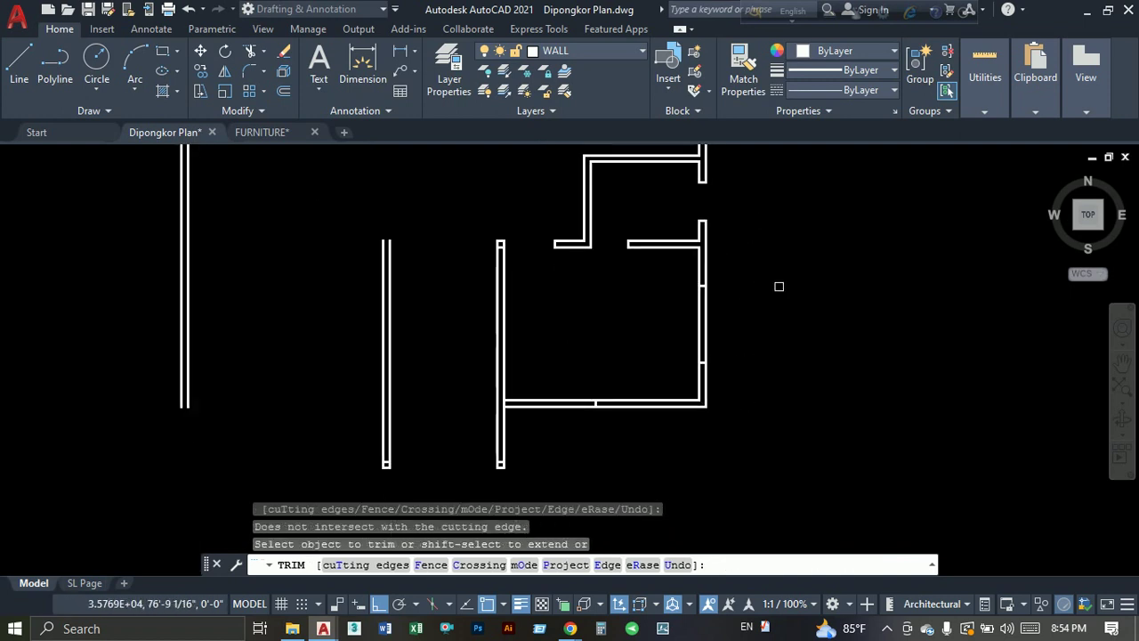
click(752, 307)
click(644, 314)
click(557, 364)
click(546, 440)
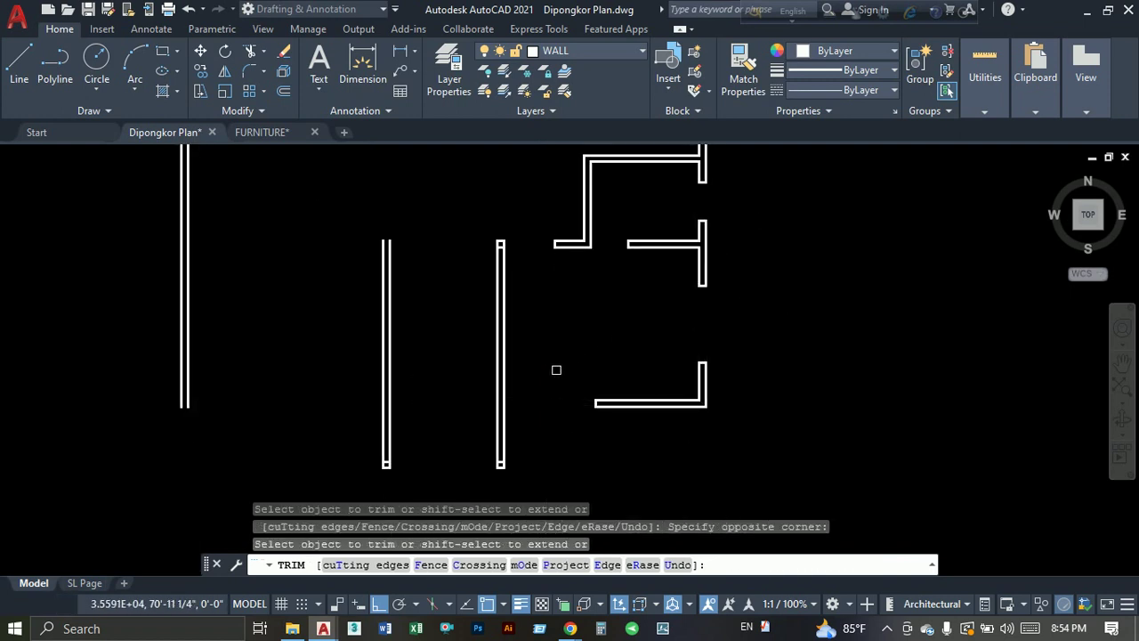
key(Escape)
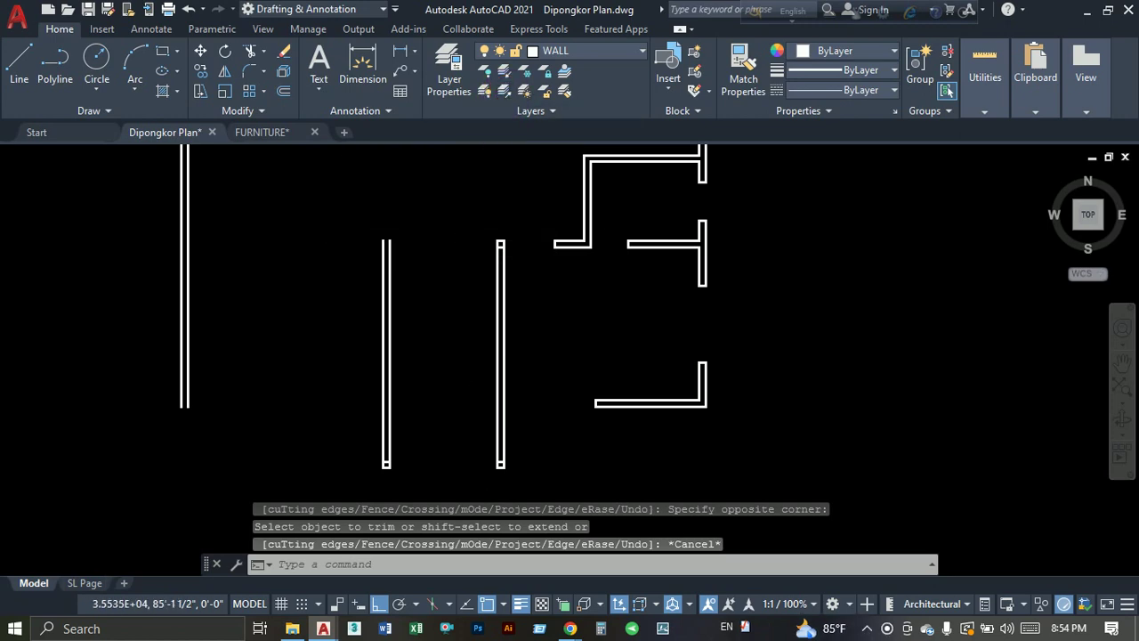
Restore all hidden layers and select the window on the right wall for copying.
click(504, 90)
mouse_move(614, 98)
middle_down()
mouse_move(610, 305)
mouse_move(635, 458)
middle_up()
middle_drag(371, 451, 271, 222)
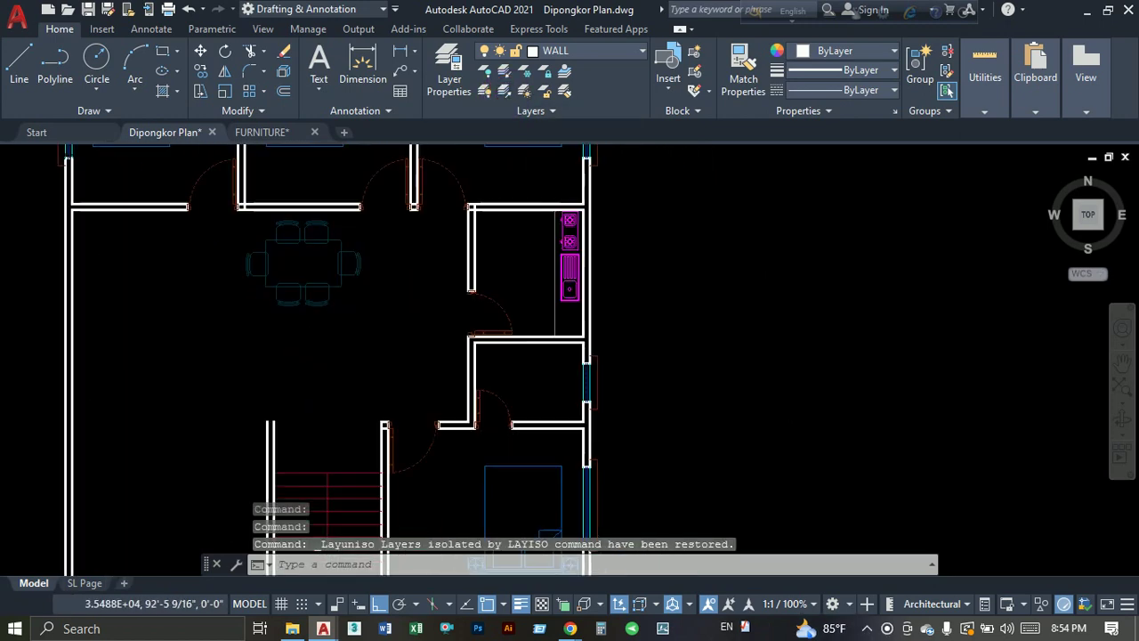
middle_drag(444, 390, 419, 415)
middle_drag(512, 272, 480, 297)
middle_drag(489, 214, 439, 313)
scroll(461, 230, up, 5)
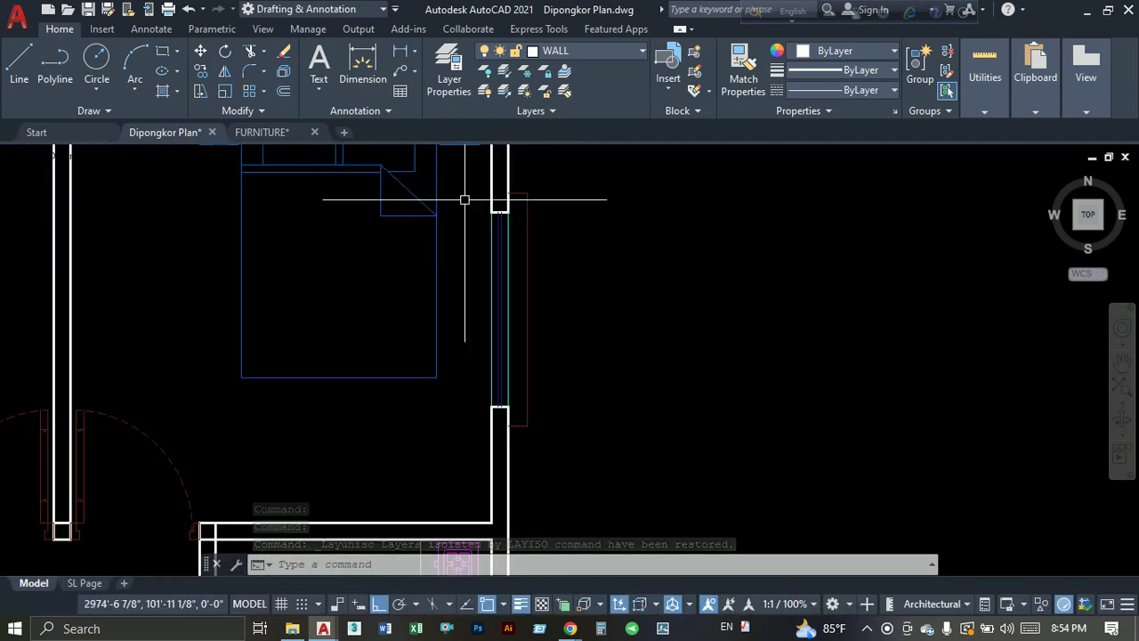
click(467, 186)
click(573, 448)
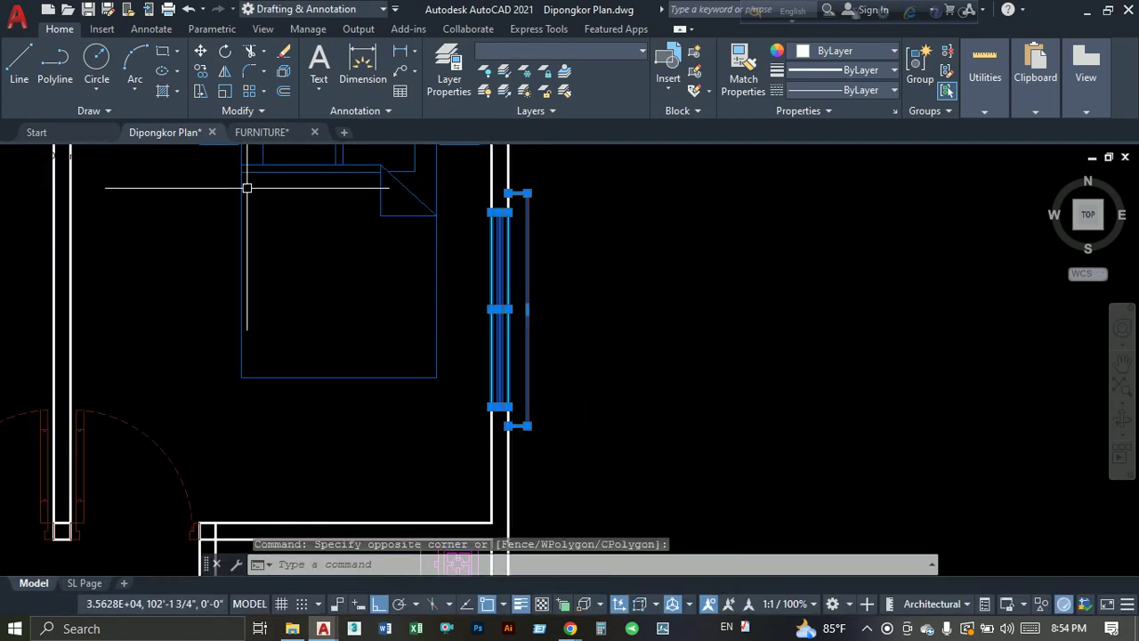
click(220, 93)
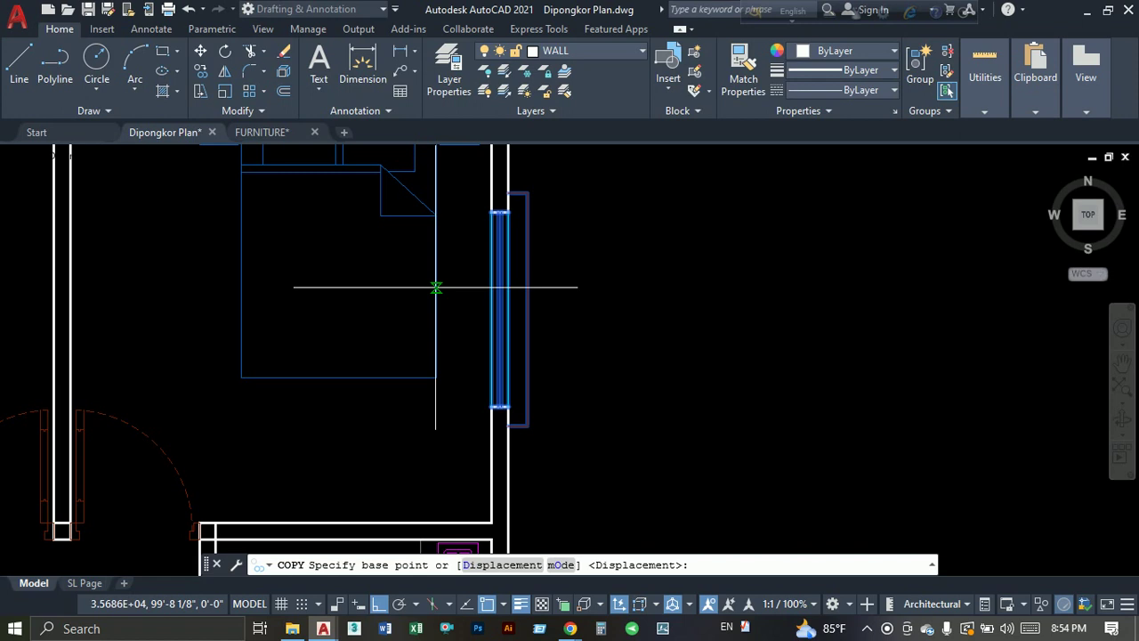
Copy the right-wall window onto the kitchen's outer wall.
click(492, 309)
middle_drag(505, 508, 460, 224)
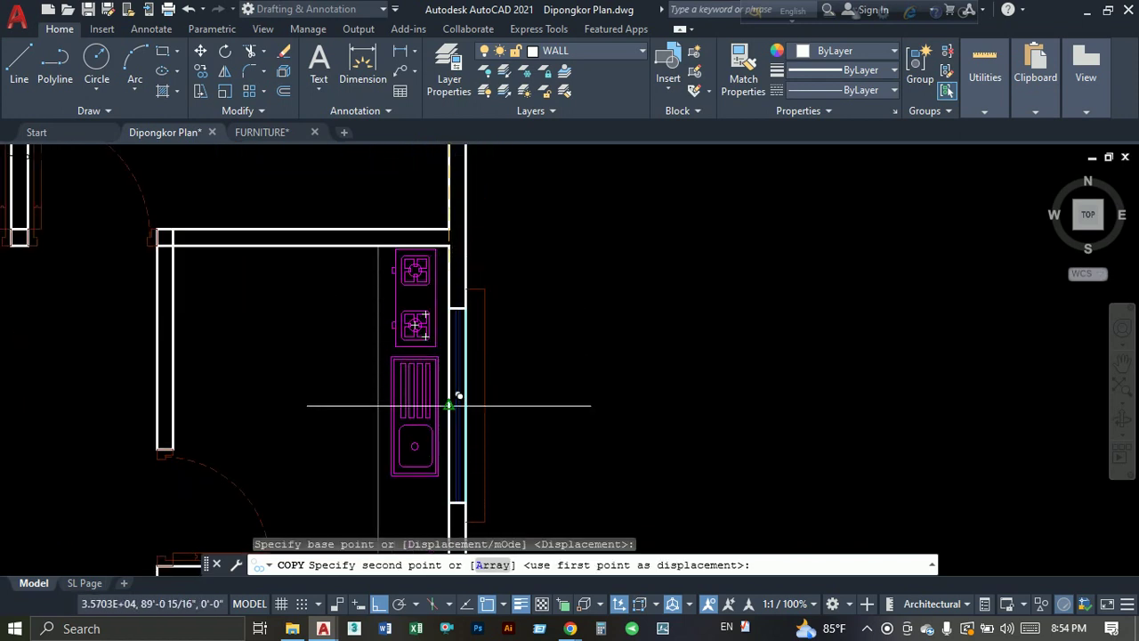
click(461, 392)
key(Escape)
Isolate the WALL layer and trim the kitchen wall at the new window.
click(462, 261)
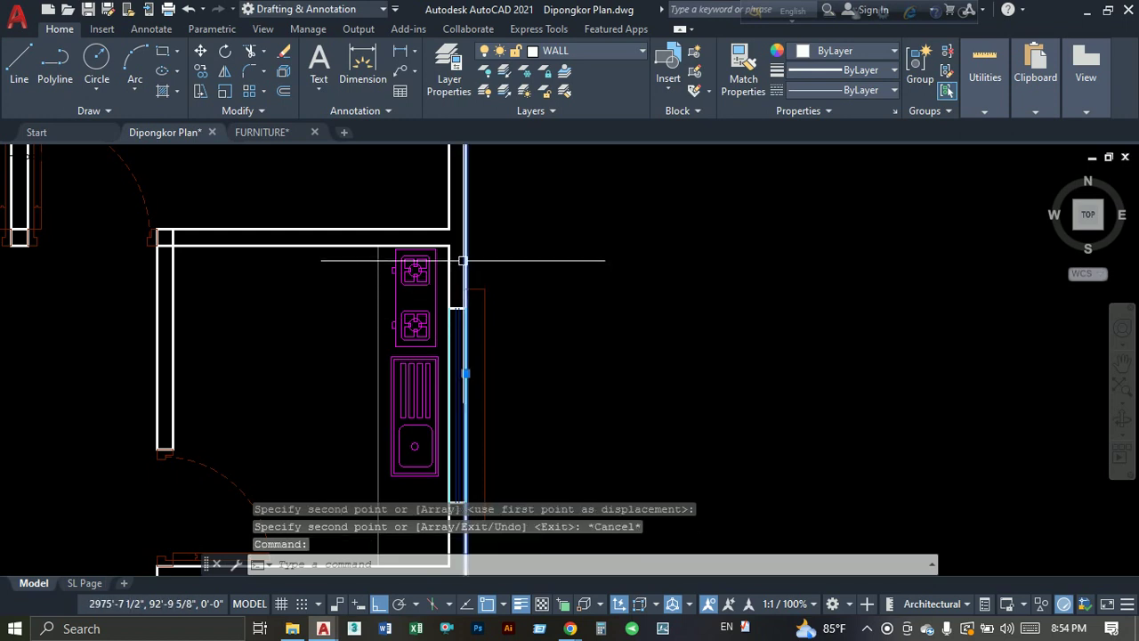
click(505, 80)
scroll(492, 299, down, 3)
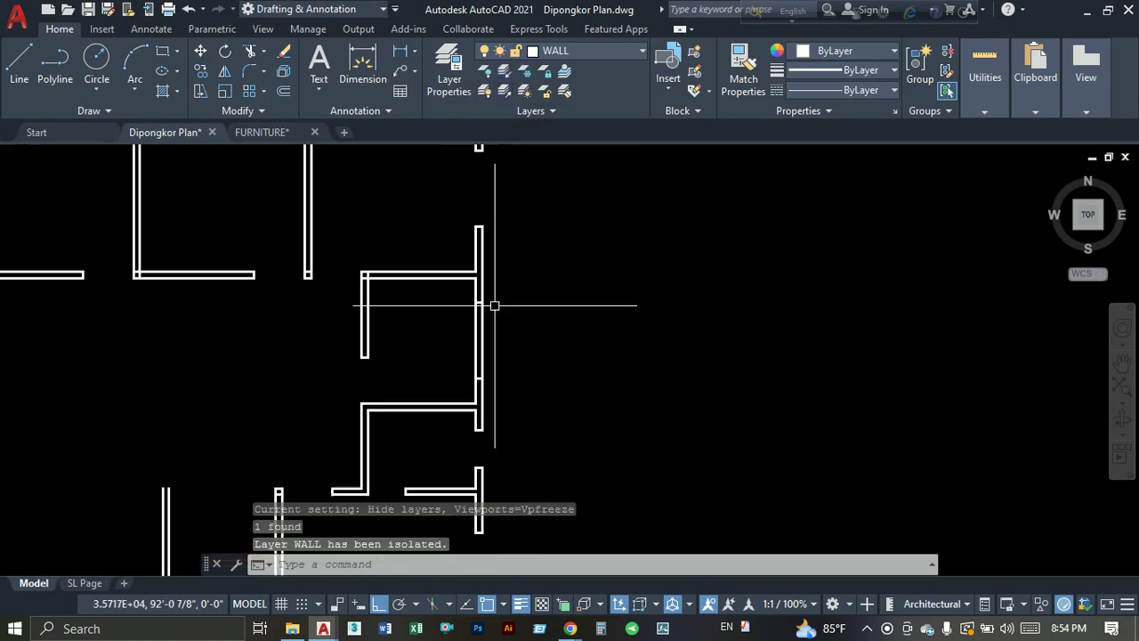
text(tr)
key(Return)
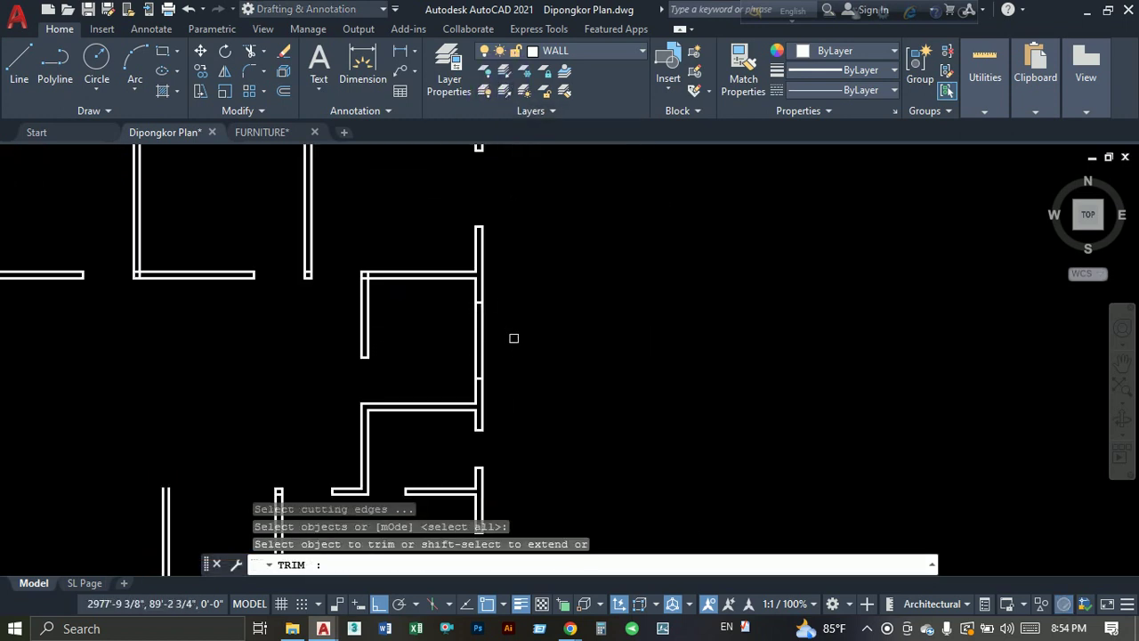
drag(514, 336, 463, 402)
key(Escape)
Clear the stray wall selection and restore all hidden layers.
scroll(477, 324, up, 2)
scroll(477, 324, up, 2)
drag(522, 249, 532, 330)
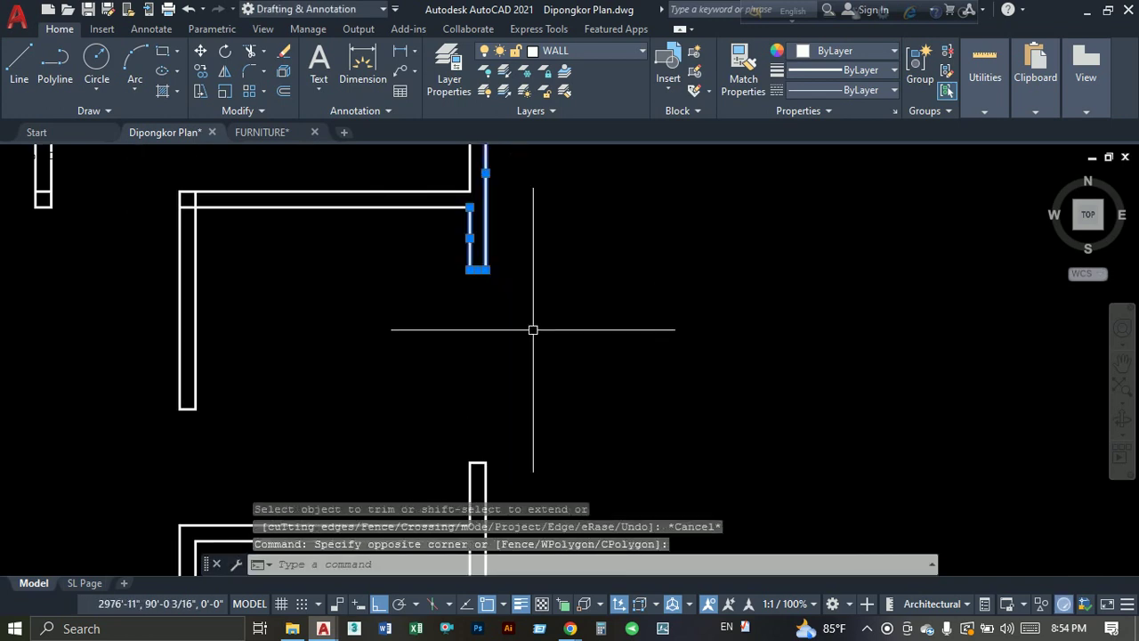
key(Escape)
click(537, 256)
key(Escape)
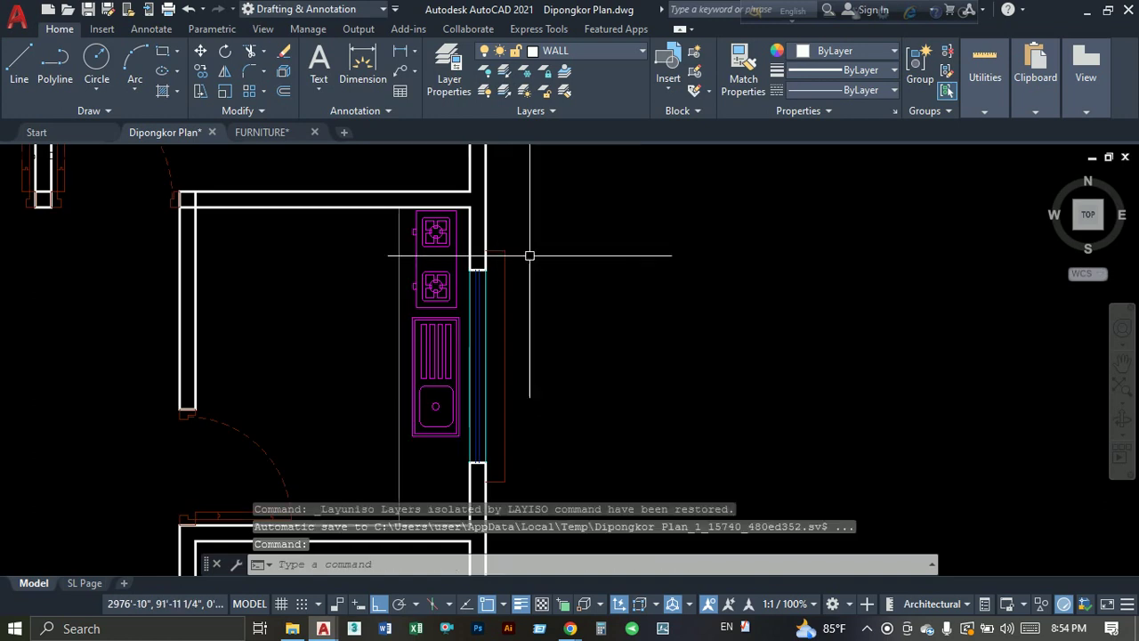
click(552, 236)
Stretch the wall ends at one side of the kitchen window 12 units.
click(472, 283)
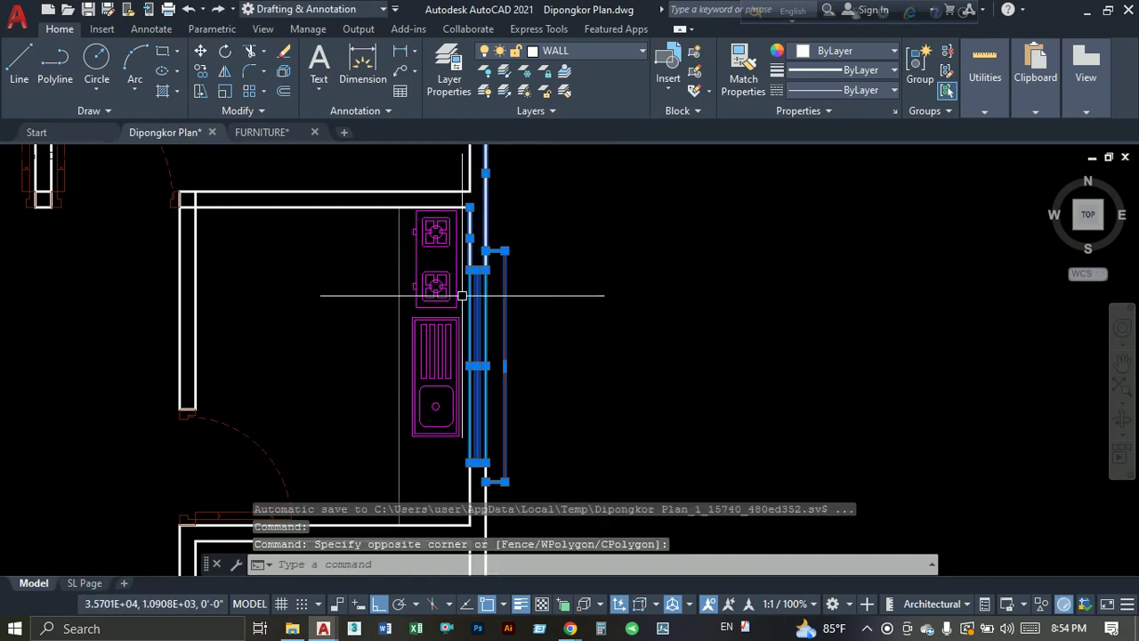
text(s)
key(Return)
click(573, 286)
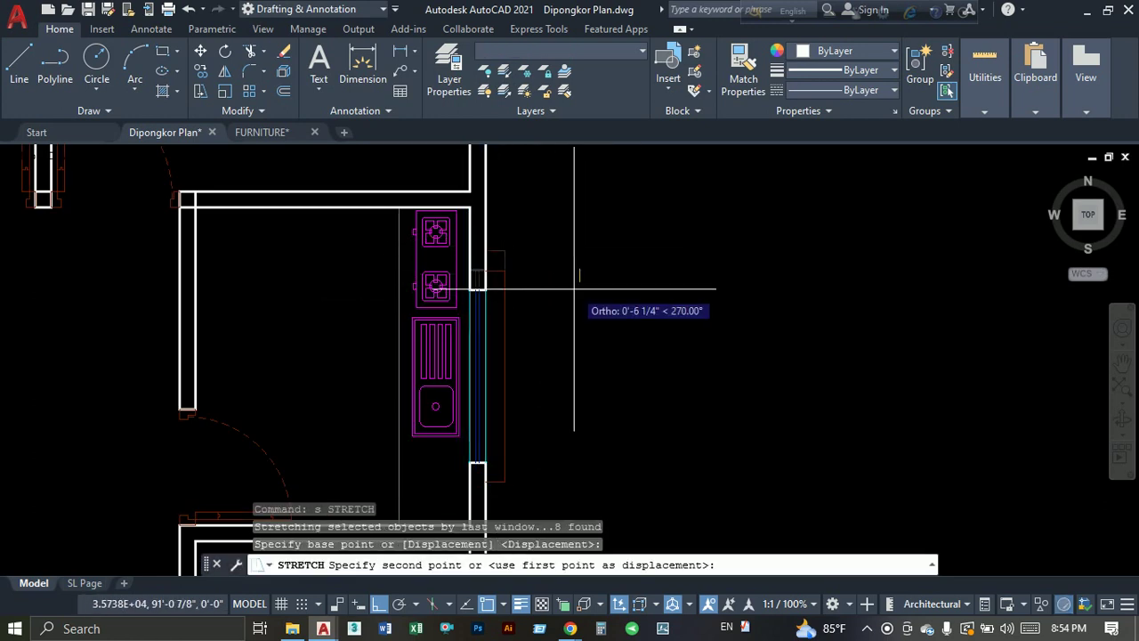
text(2)
key(Return)
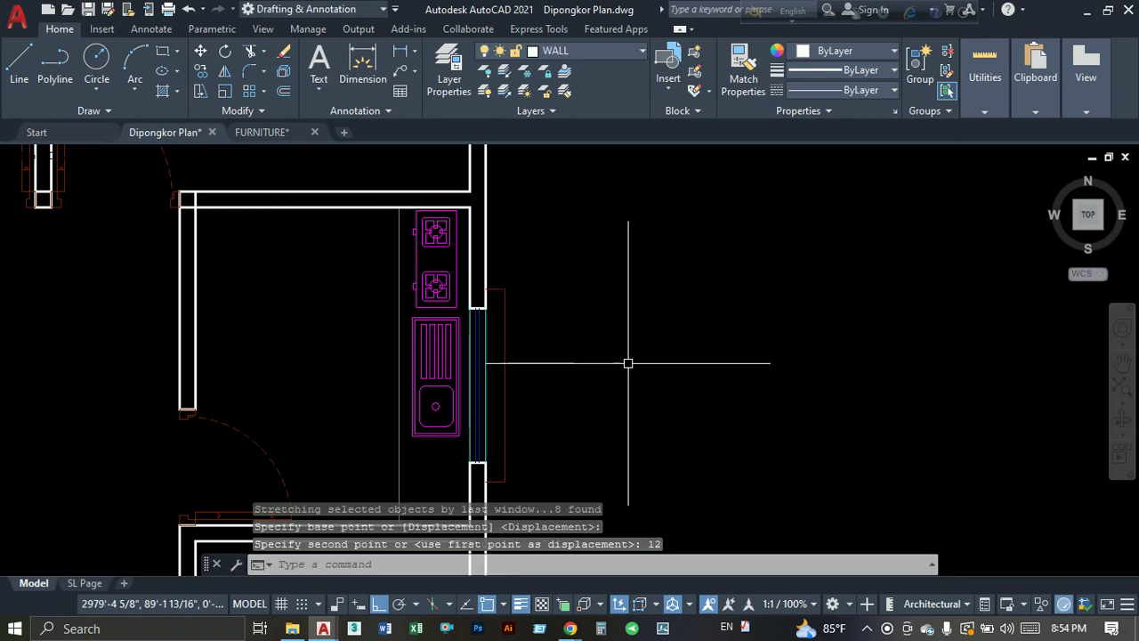
Stretch the wall ends at the other side of the kitchen window 12 units upward.
middle_drag(626, 364, 618, 258)
click(560, 341)
click(456, 384)
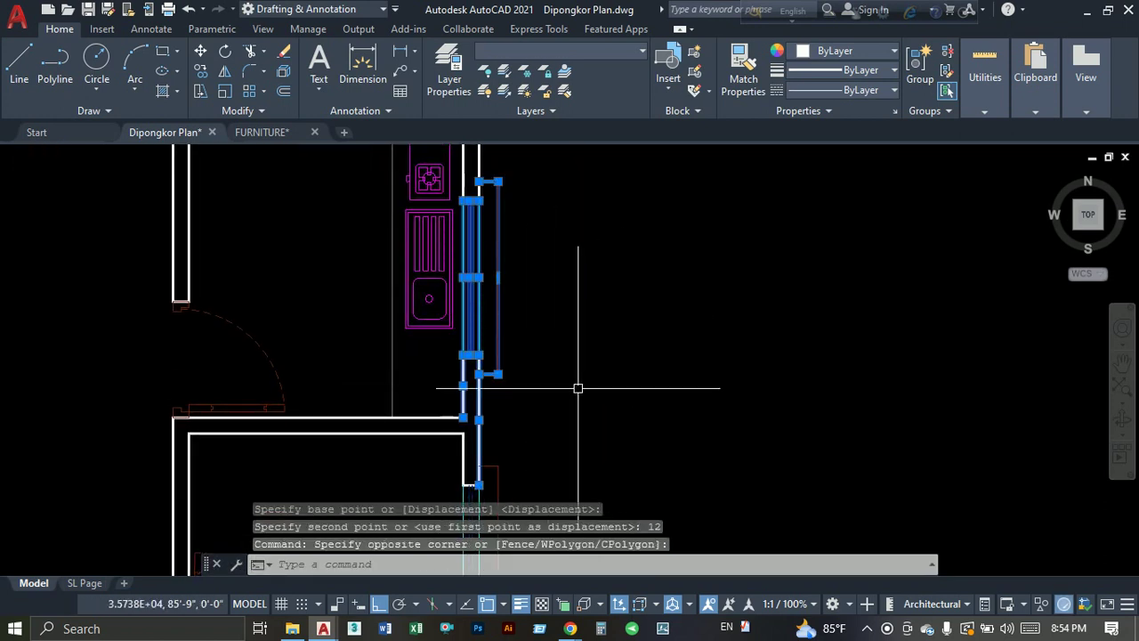
text(s)
key(Return)
click(623, 399)
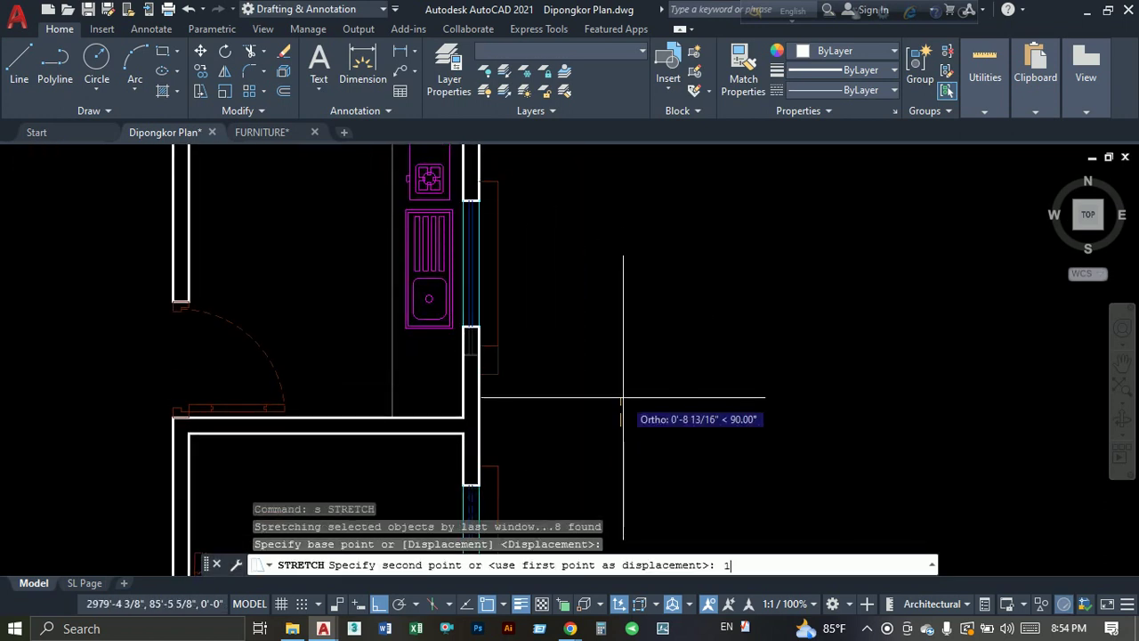
text(2)
key(Return)
scroll(623, 398, down, 2)
scroll(618, 315, down, 1)
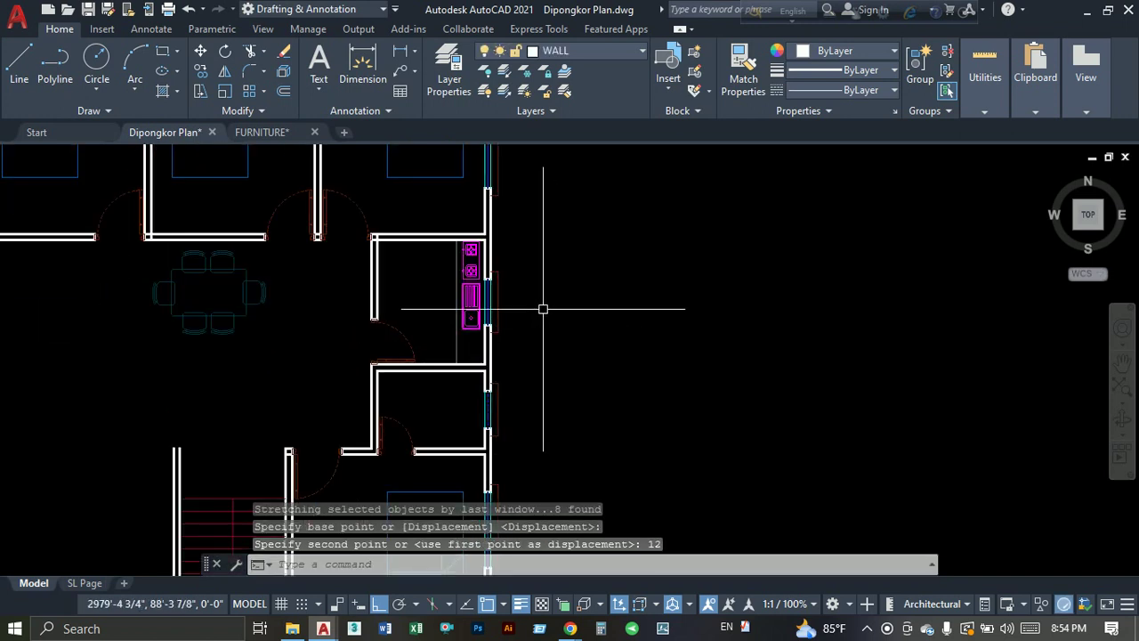
scroll(399, 358, down, 2)
scroll(517, 366, up, 2)
scroll(517, 366, down, 2)
scroll(272, 330, up, 1)
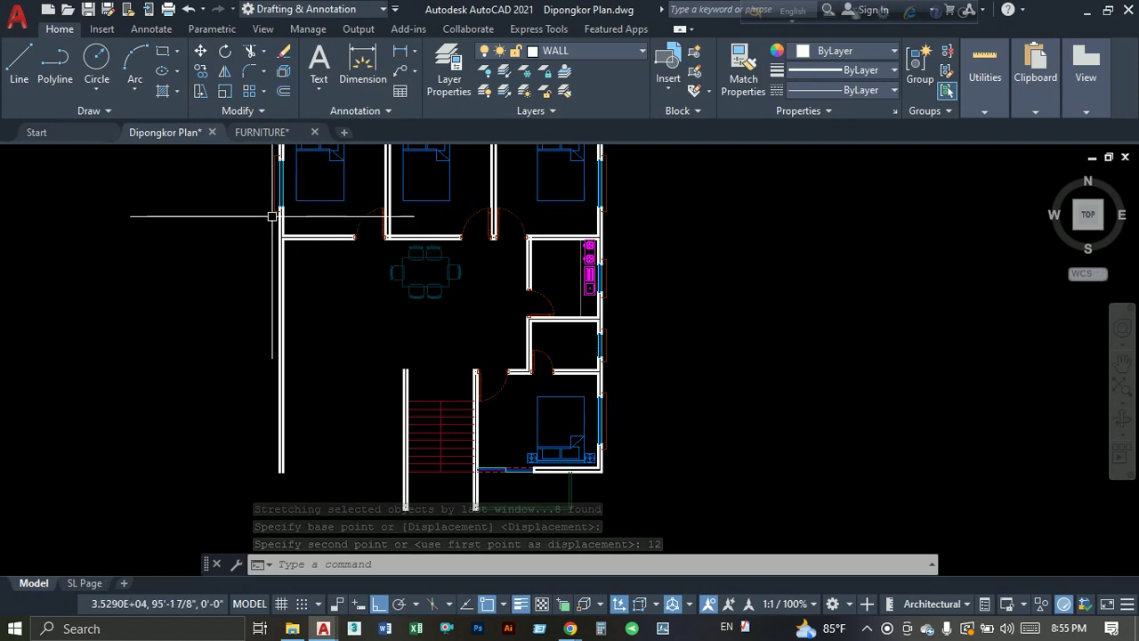
Trim the wall line overshooting the junction left of the dining area.
scroll(275, 216, up, 5)
text(1)
key(Return)
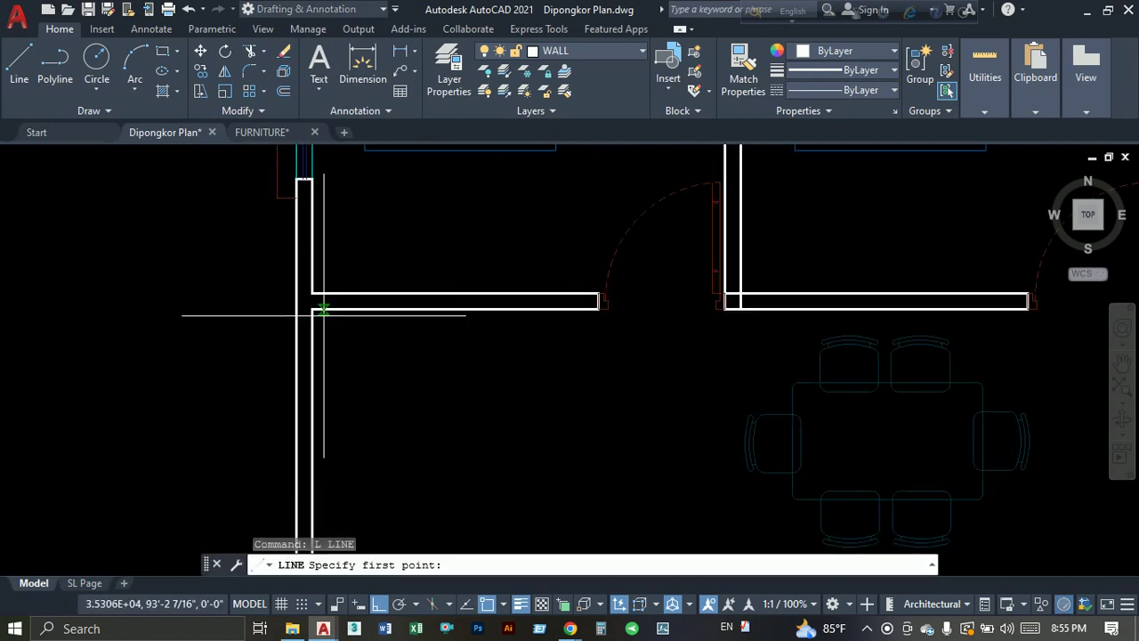
click(312, 310)
key(Escape)
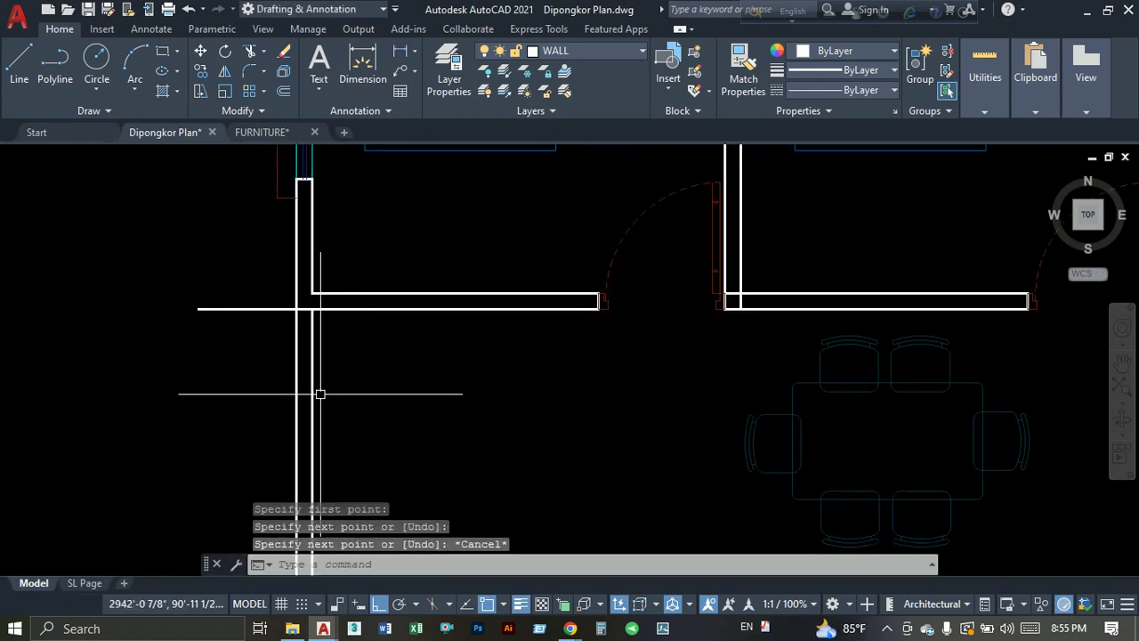
text(tr)
key(Return)
click(296, 394)
Erase the leftover stray vertical line and the left horizontal stub.
click(369, 364)
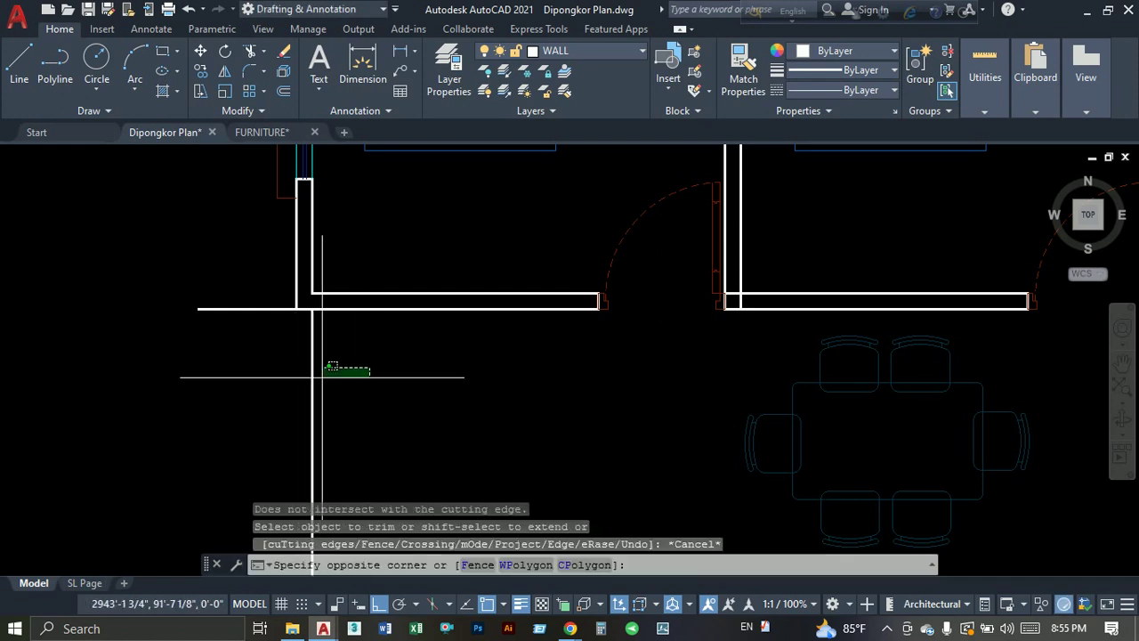
click(302, 372)
text(e)
key(Return)
click(233, 305)
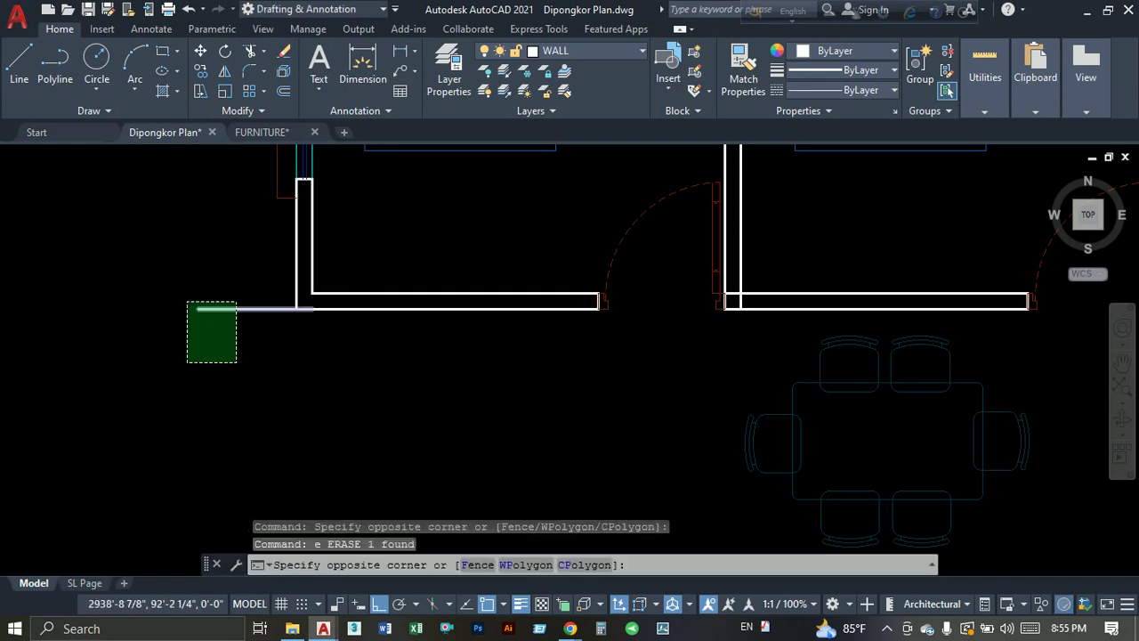
click(189, 364)
text(e)
key(Return)
scroll(212, 369, down, 5)
scroll(318, 310, up, 2)
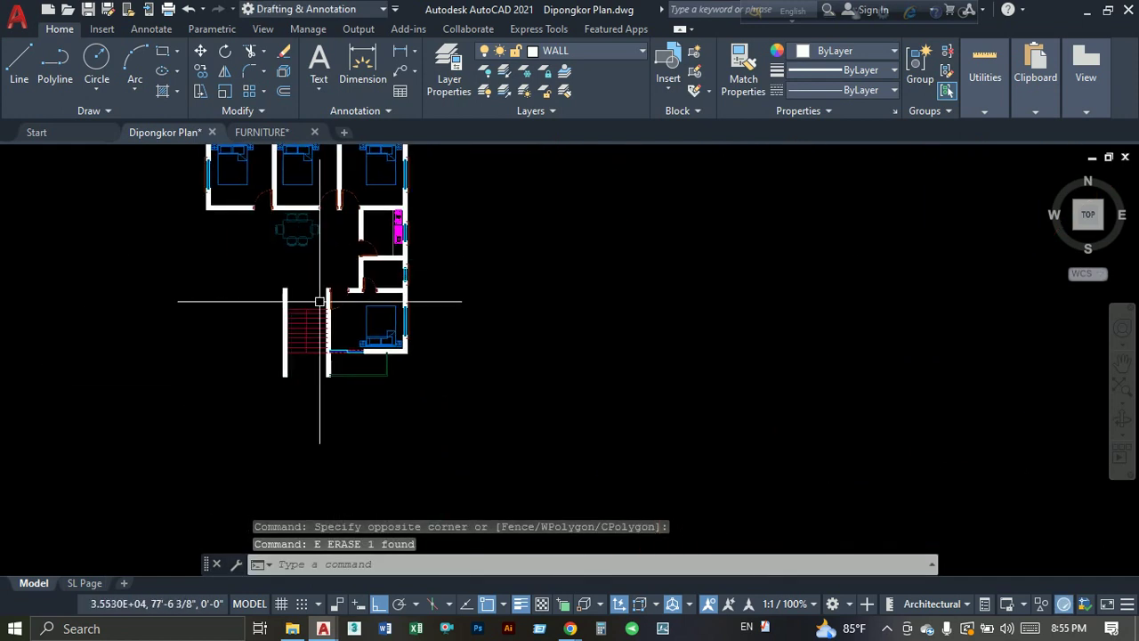
scroll(374, 290, up, 2)
scroll(218, 349, up, 2)
scroll(218, 349, down, 2)
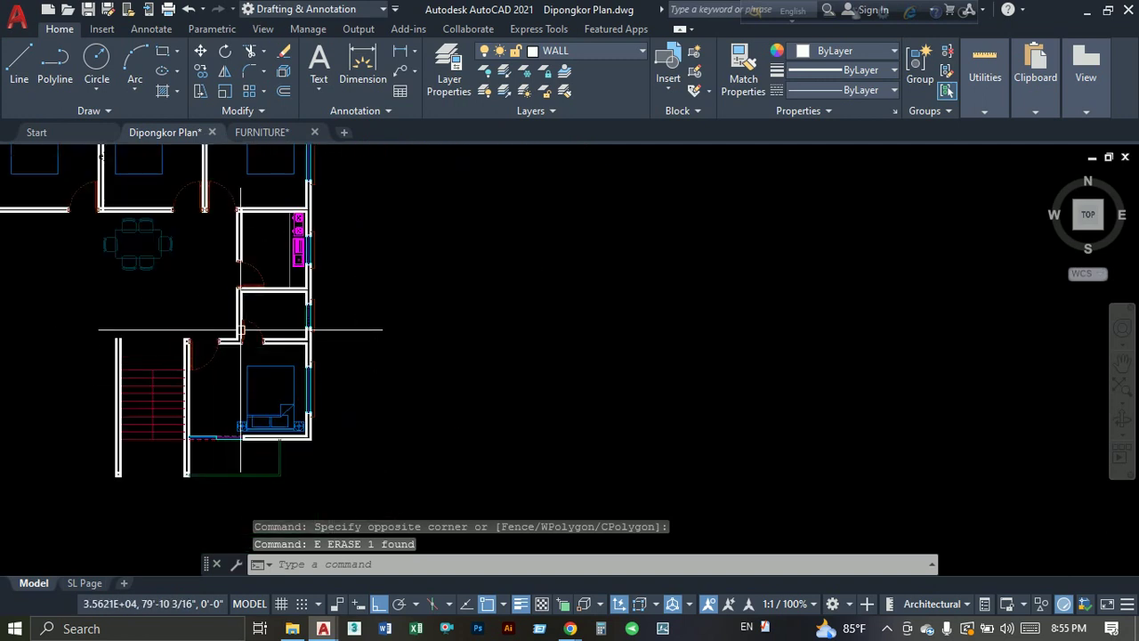
scroll(241, 330, down, 1)
scroll(275, 436, up, 1)
scroll(267, 457, up, 2)
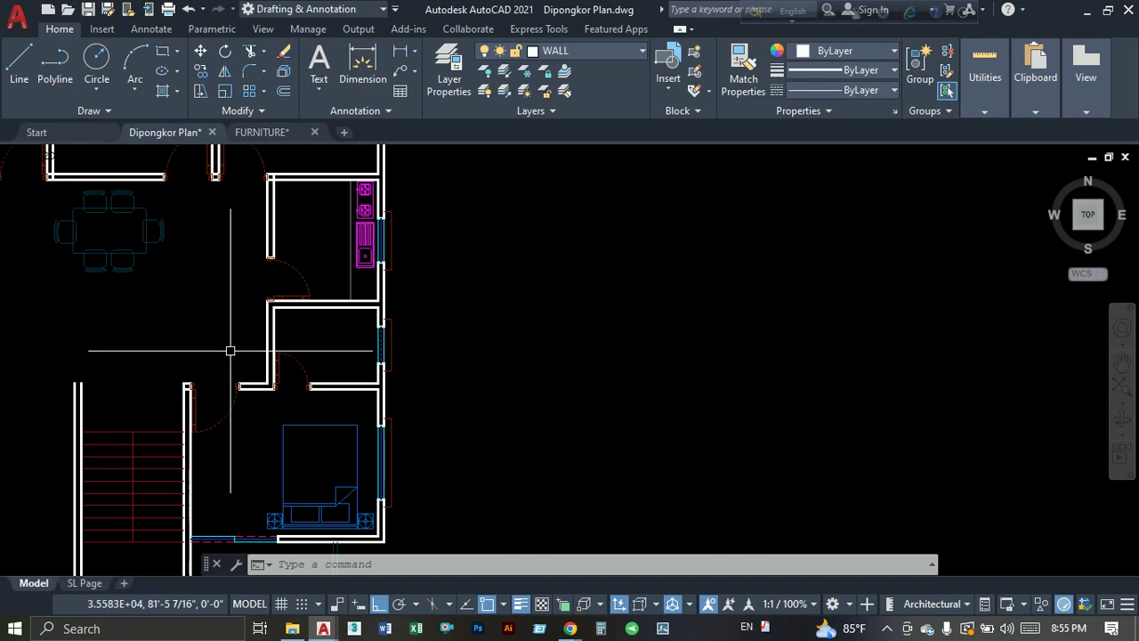
Select the Ch.Bed 10'-10"x10'-9" label in the finished plan and start copying it from a base point.
middle_drag(230, 351, 297, 403)
scroll(296, 350, down, 5)
scroll(285, 376, up, 2)
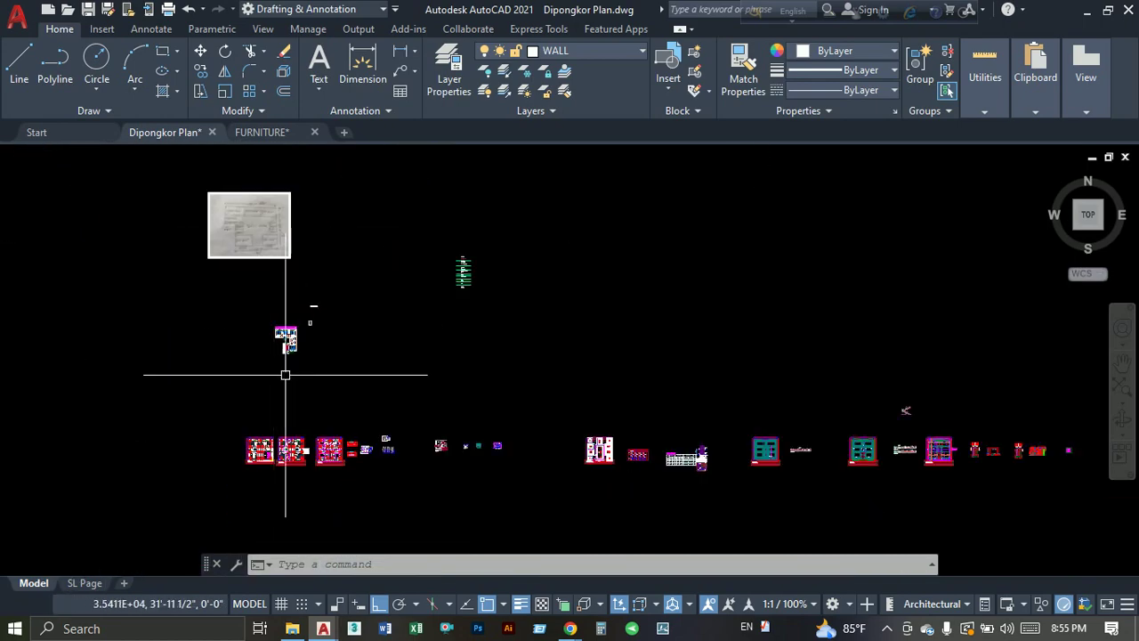
scroll(303, 338, up, 2)
scroll(324, 294, up, 1)
scroll(324, 294, up, 6)
scroll(324, 294, up, 3)
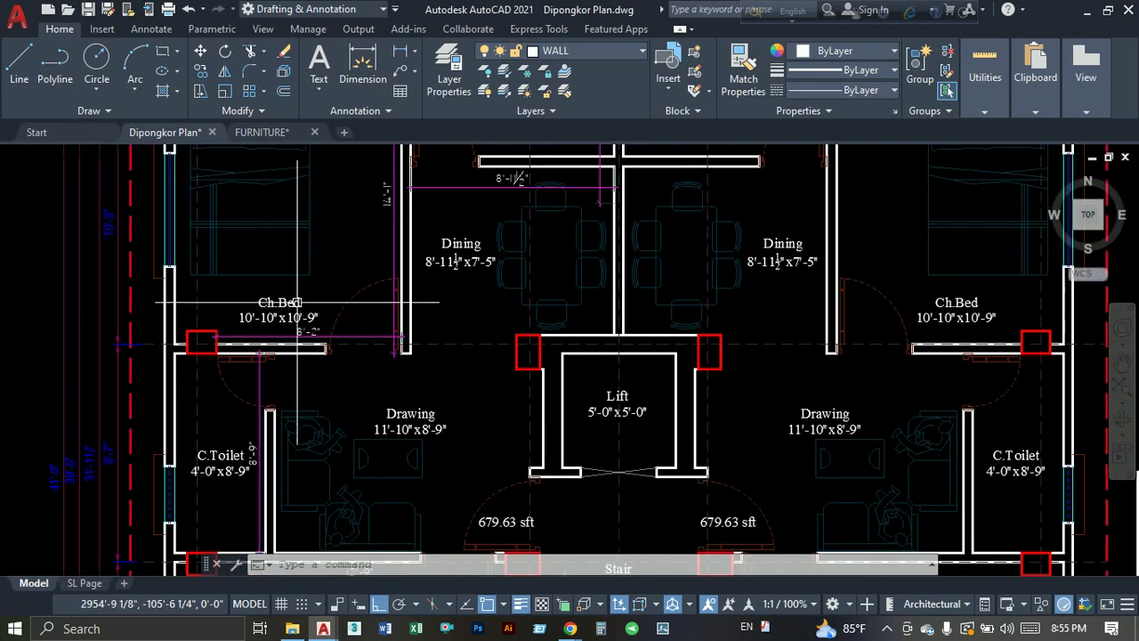
click(203, 306)
scroll(269, 382, down, 3)
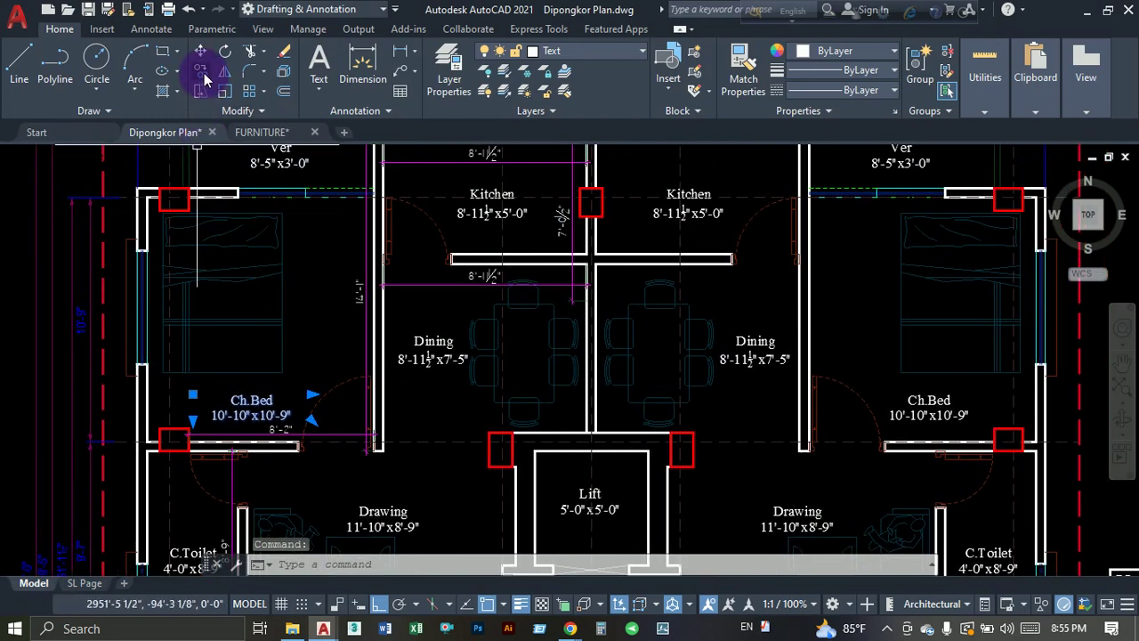
click(200, 71)
click(190, 436)
With Ortho off, place the label copy in the new bedroom beside the staircase.
scroll(254, 398, down, 5)
scroll(228, 498, down, 3)
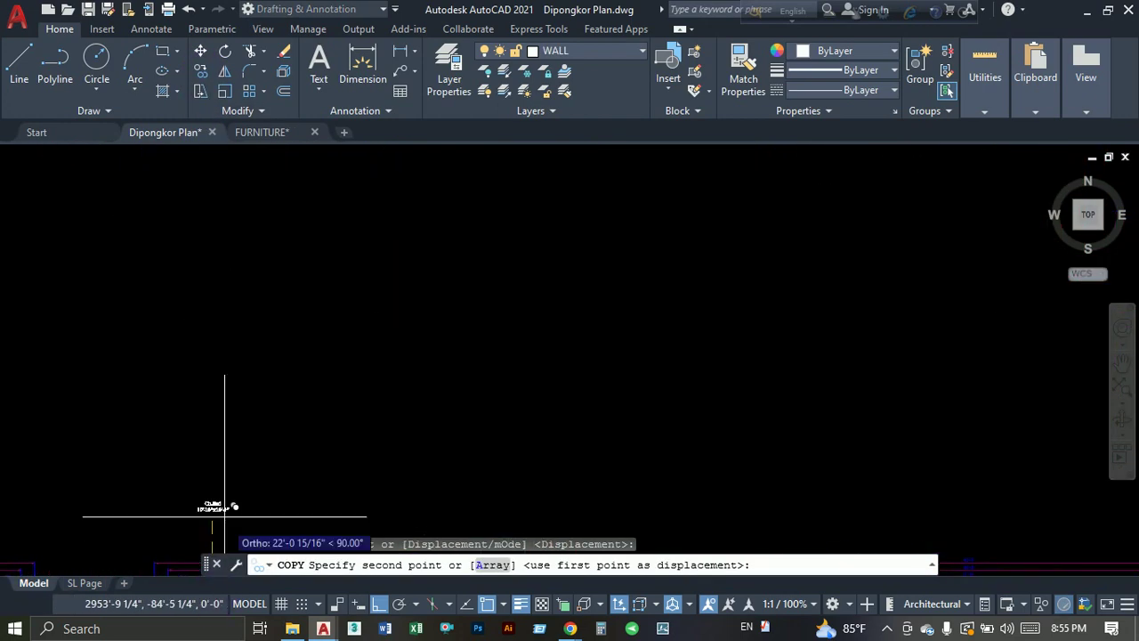
scroll(236, 298, up, 3)
scroll(236, 298, up, 4)
scroll(203, 306, up, 2)
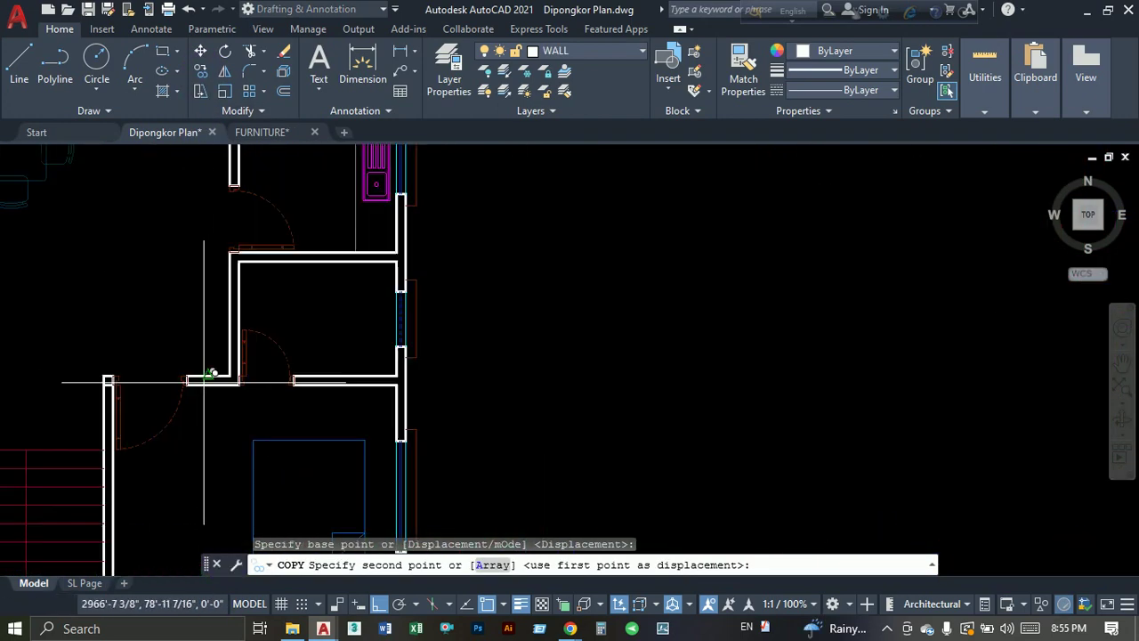
scroll(213, 374, up, 2)
scroll(236, 376, up, 1)
key(F8)
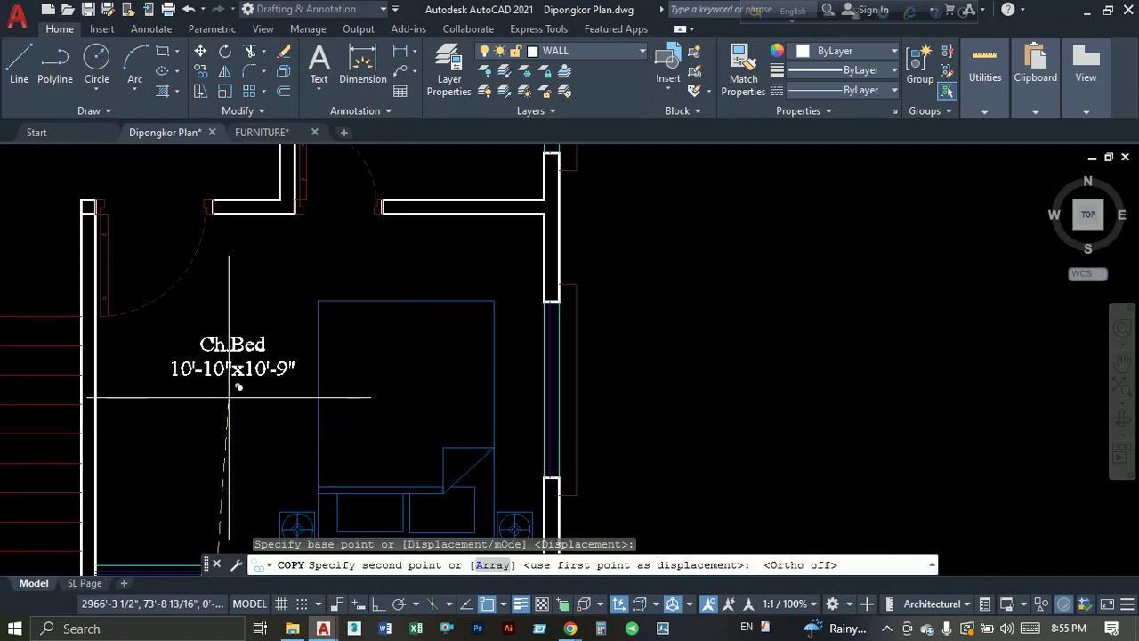
click(233, 405)
key(Escape)
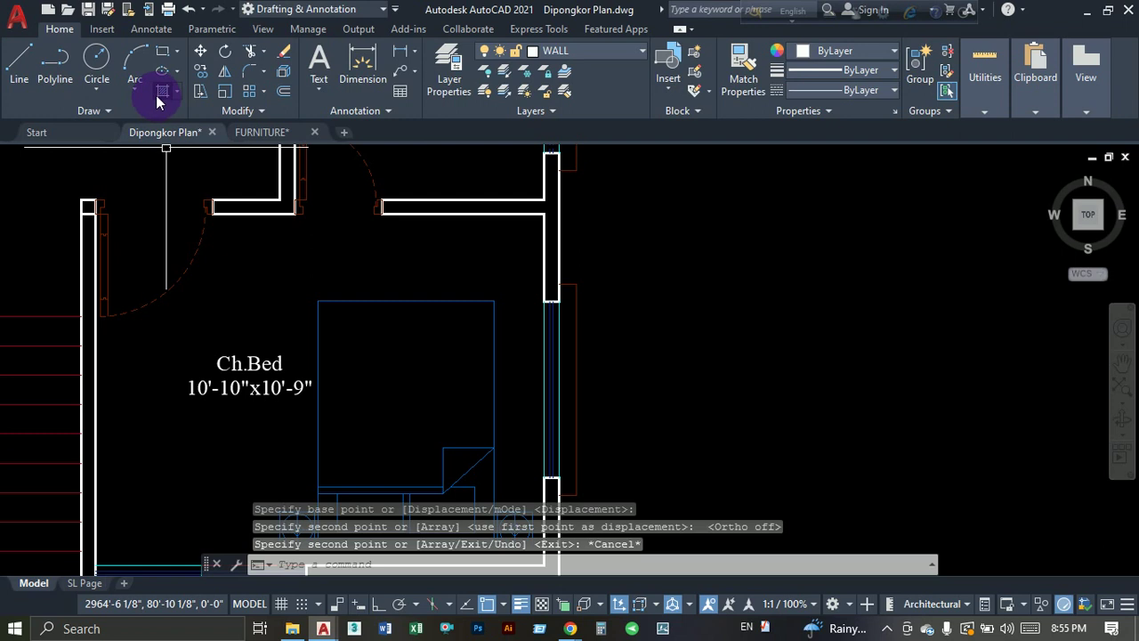
text(t)
key(Return)
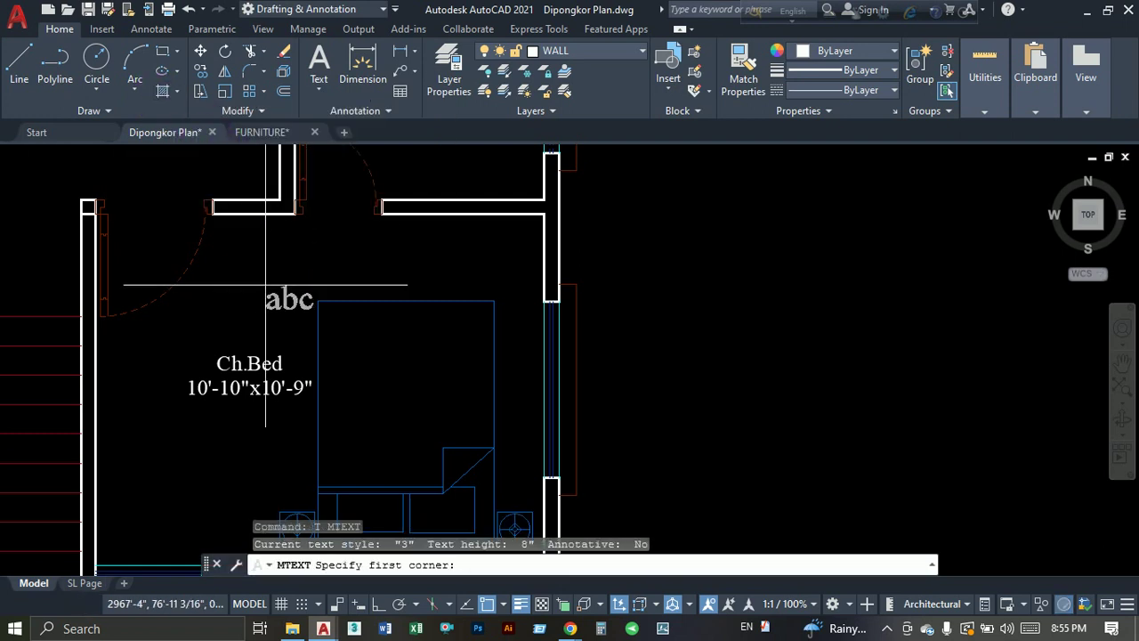
key(Escape)
click(102, 28)
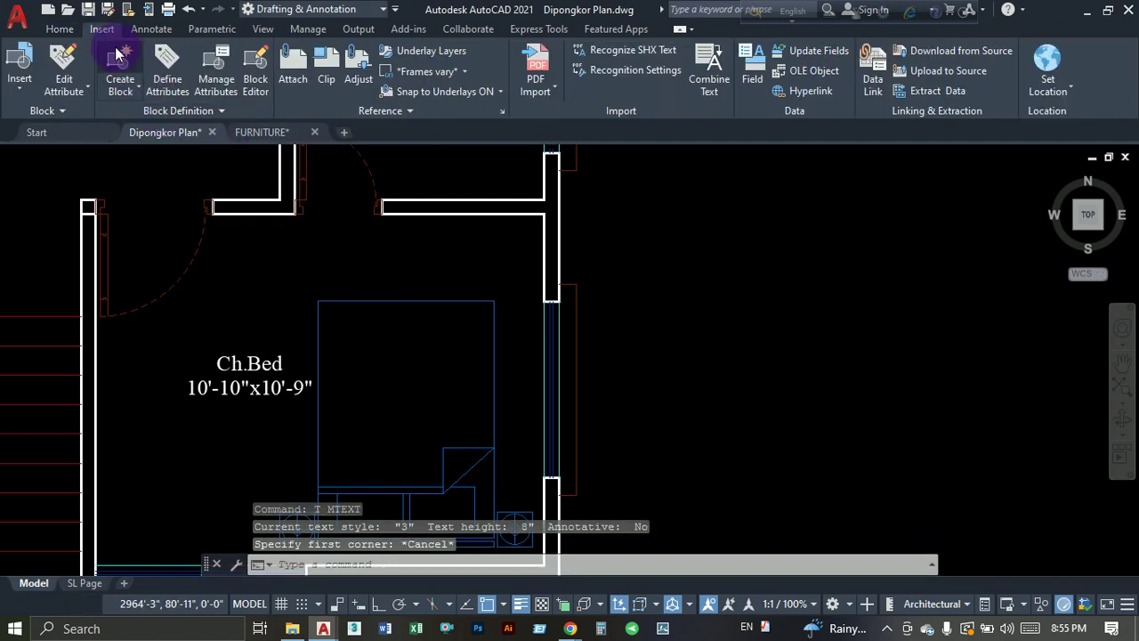
click(60, 29)
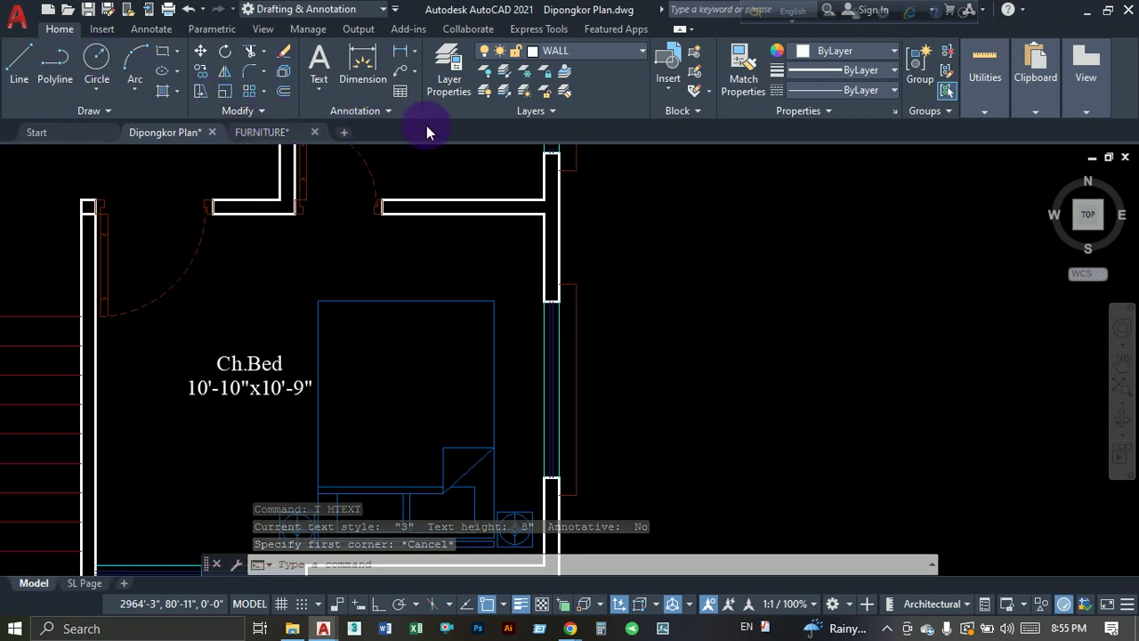
click(317, 90)
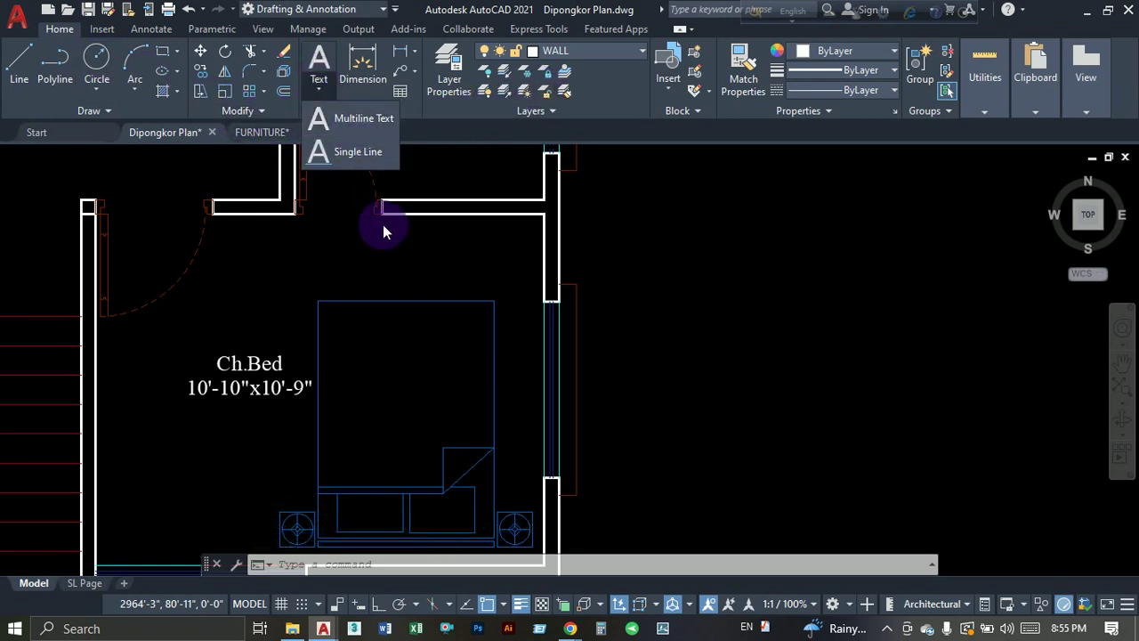
click(363, 124)
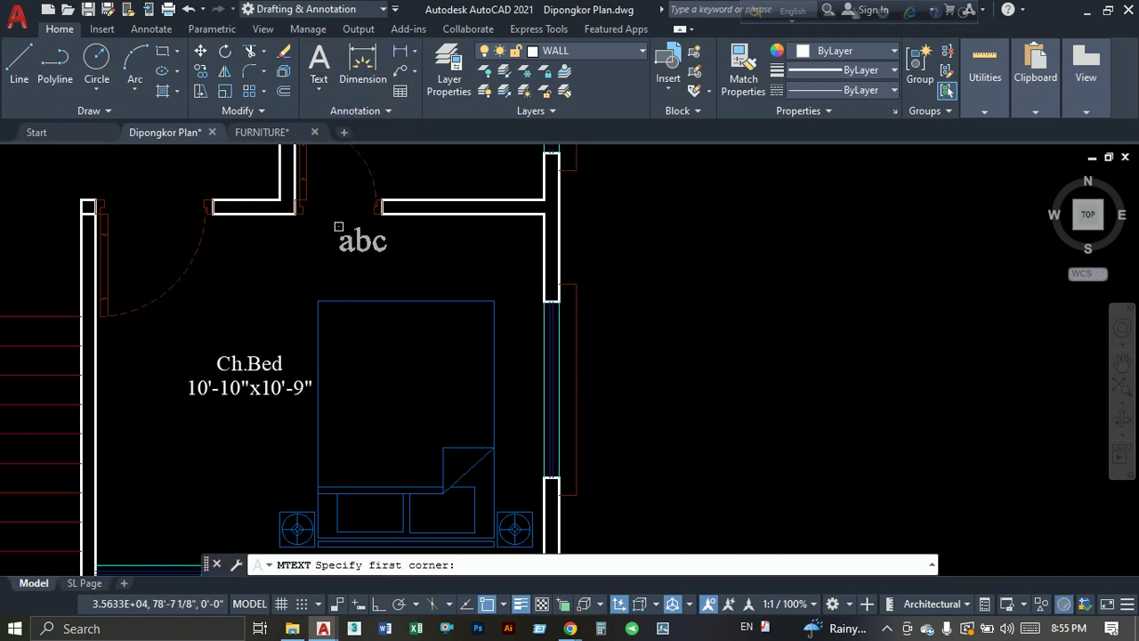
click(348, 240)
click(339, 257)
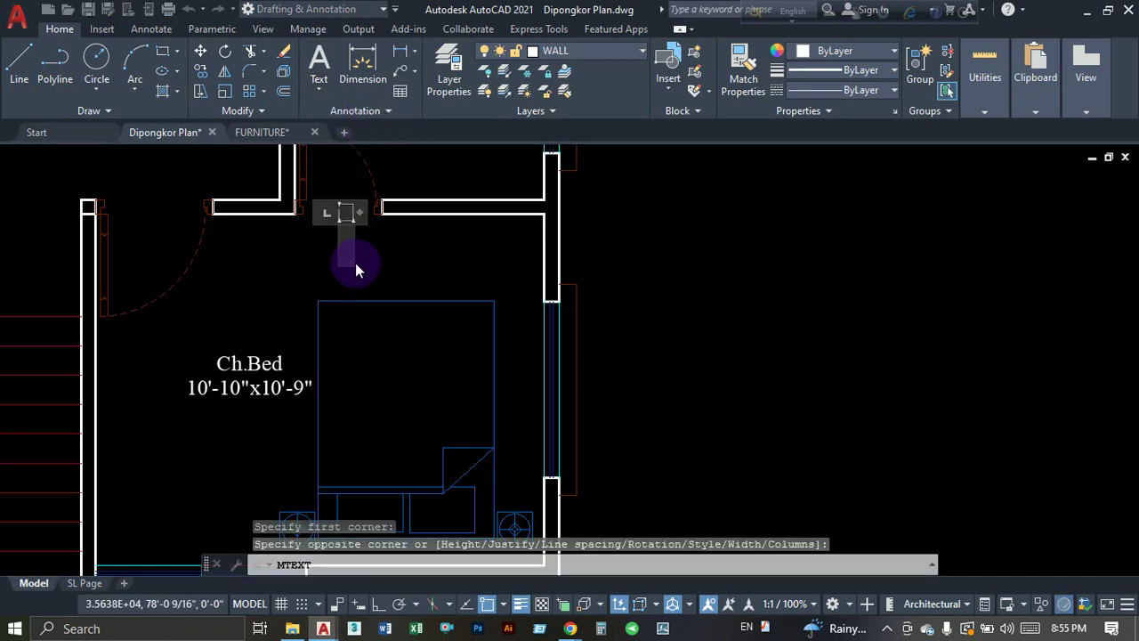
click(361, 264)
text(sgfhgfdh)
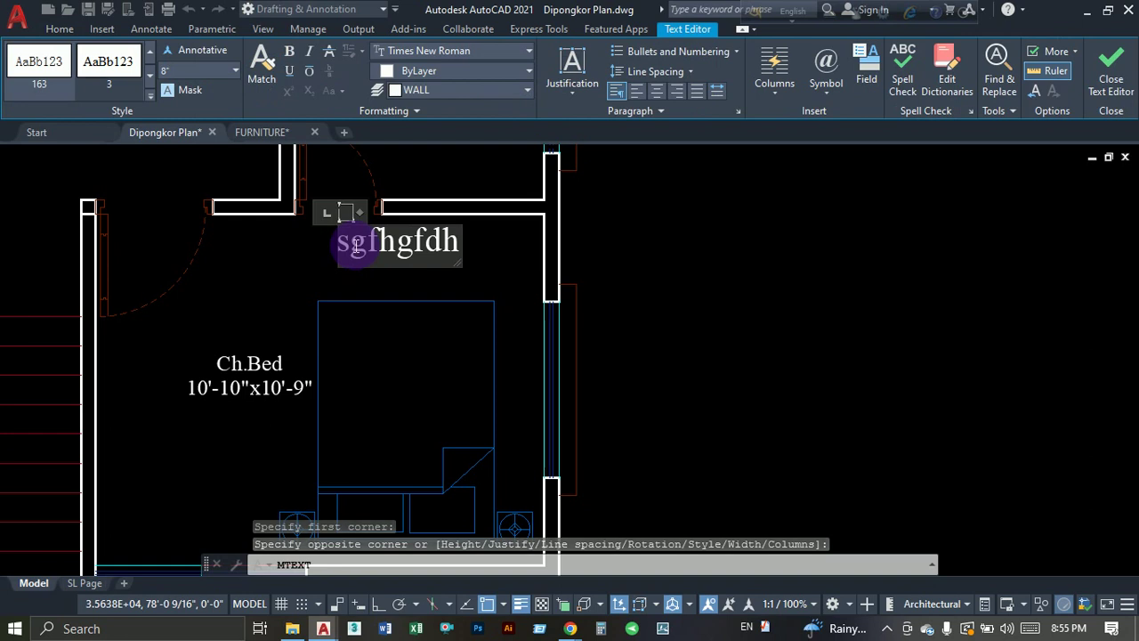
key(BackSpace)
key(BackSpace)
key(BackSpace)
key(BackSpace)
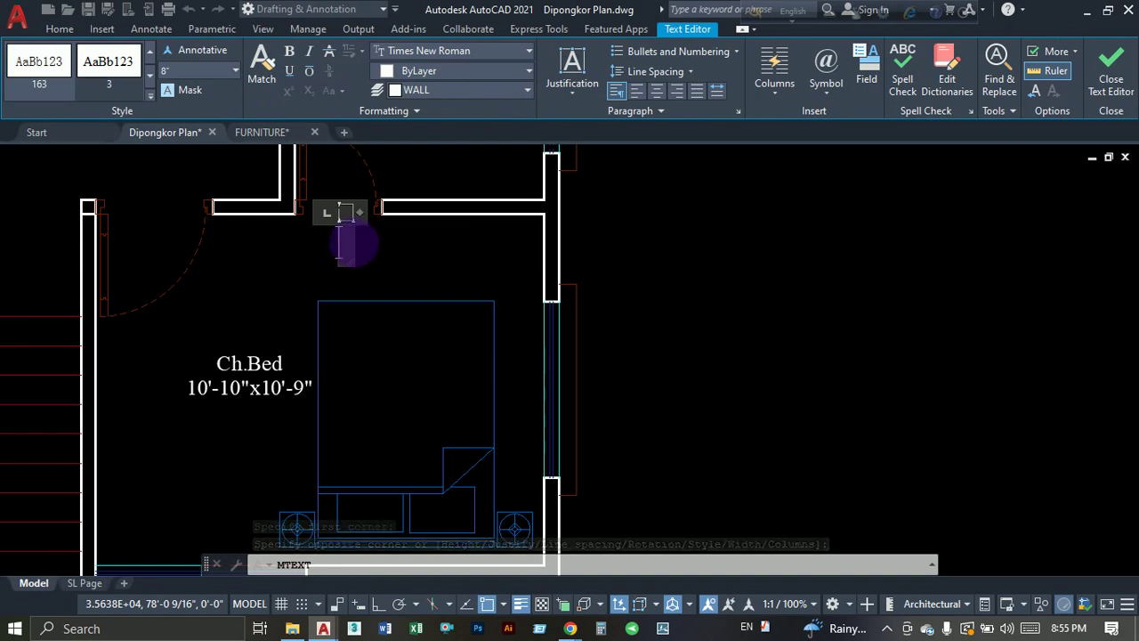
key(Escape)
click(574, 320)
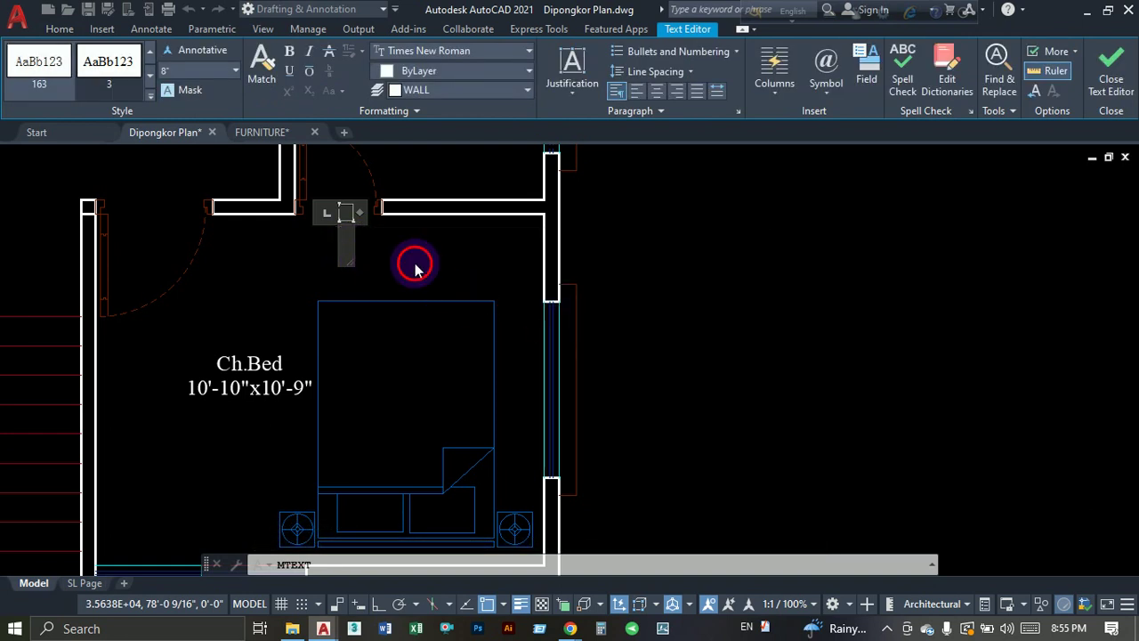
scroll(242, 386, up, 4)
scroll(199, 352, up, 1)
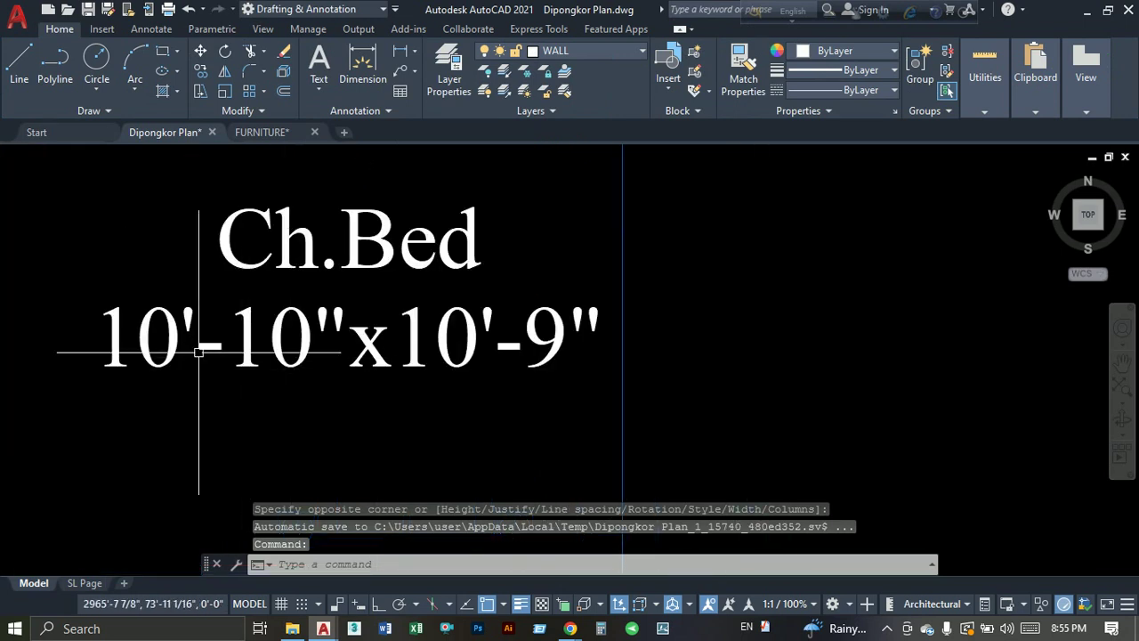
scroll(199, 353, down, 4)
scroll(222, 383, down, 1)
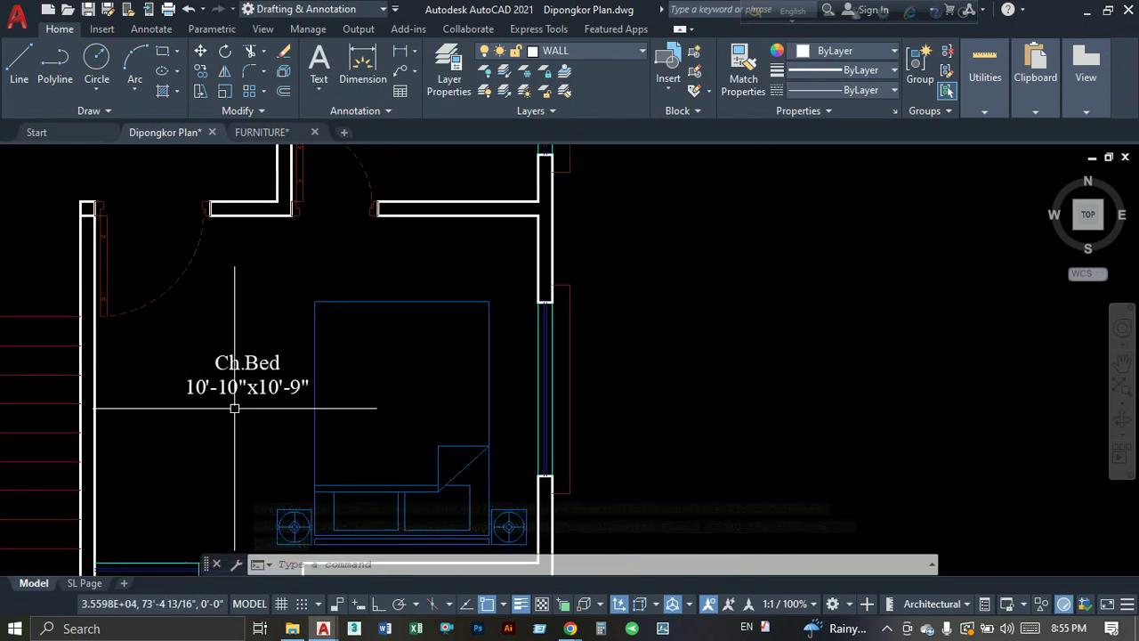
scroll(234, 409, down, 2)
Make DIM the current layer before dimensioning.
scroll(254, 377, up, 4)
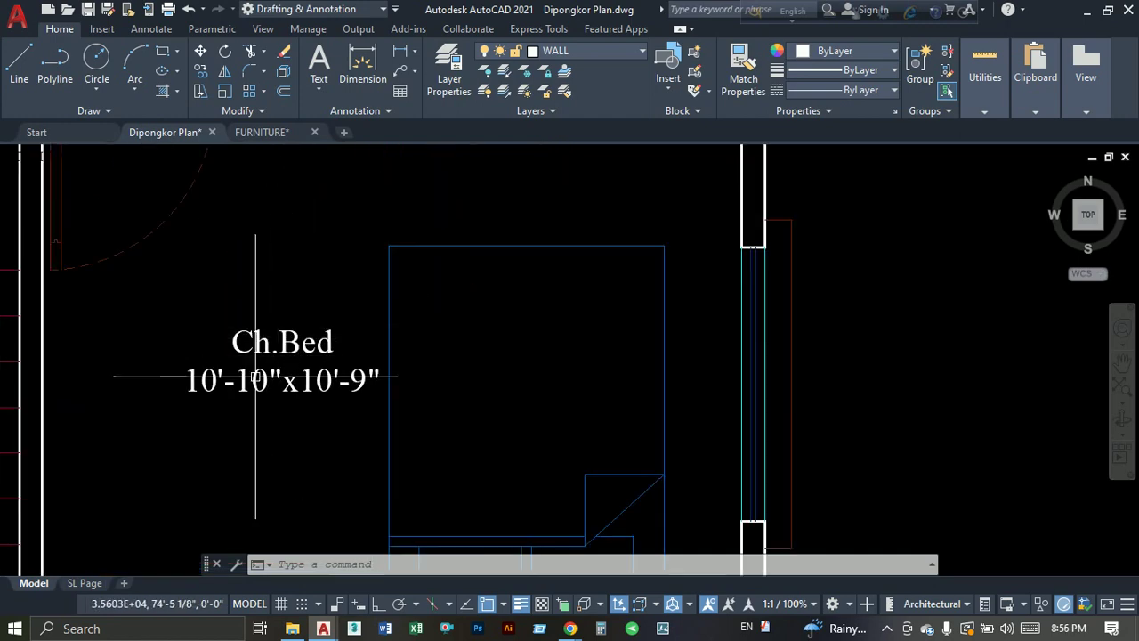
scroll(288, 379, down, 3)
middle_drag(320, 330, 267, 392)
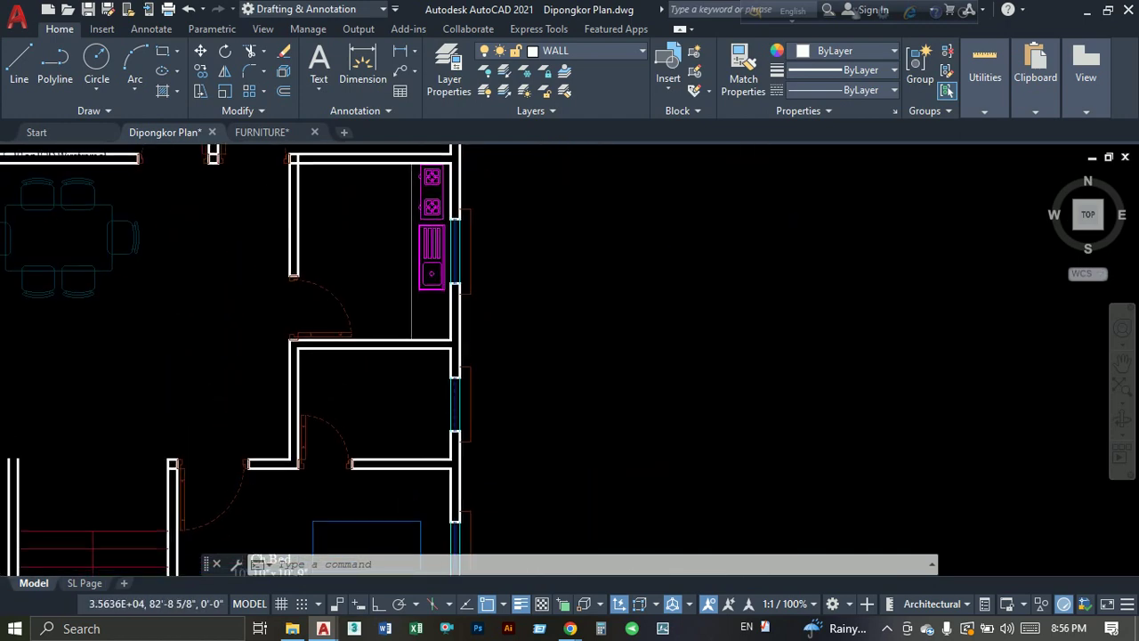
mouse_move(318, 303)
middle_down()
mouse_move(365, 243)
mouse_move(351, 260)
middle_up()
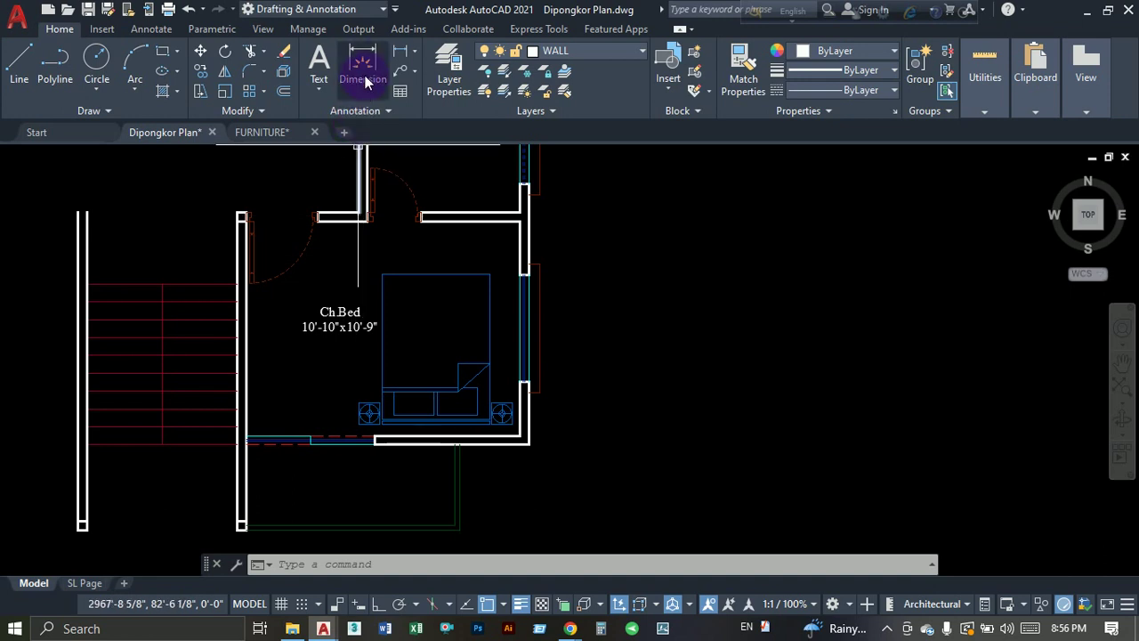
click(398, 48)
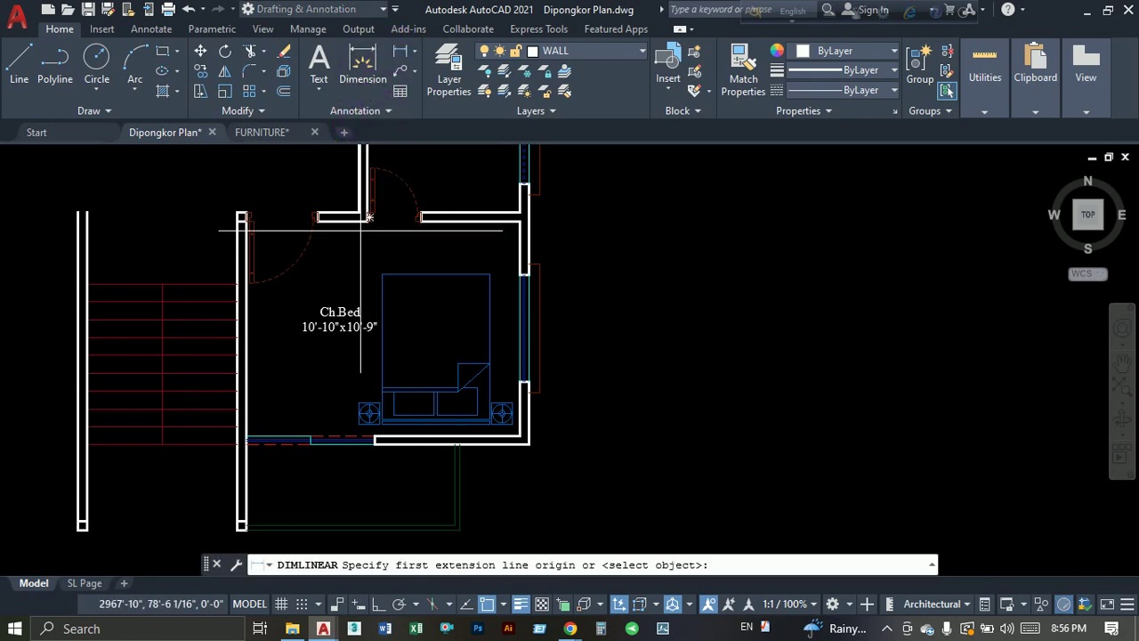
key(Escape)
click(566, 55)
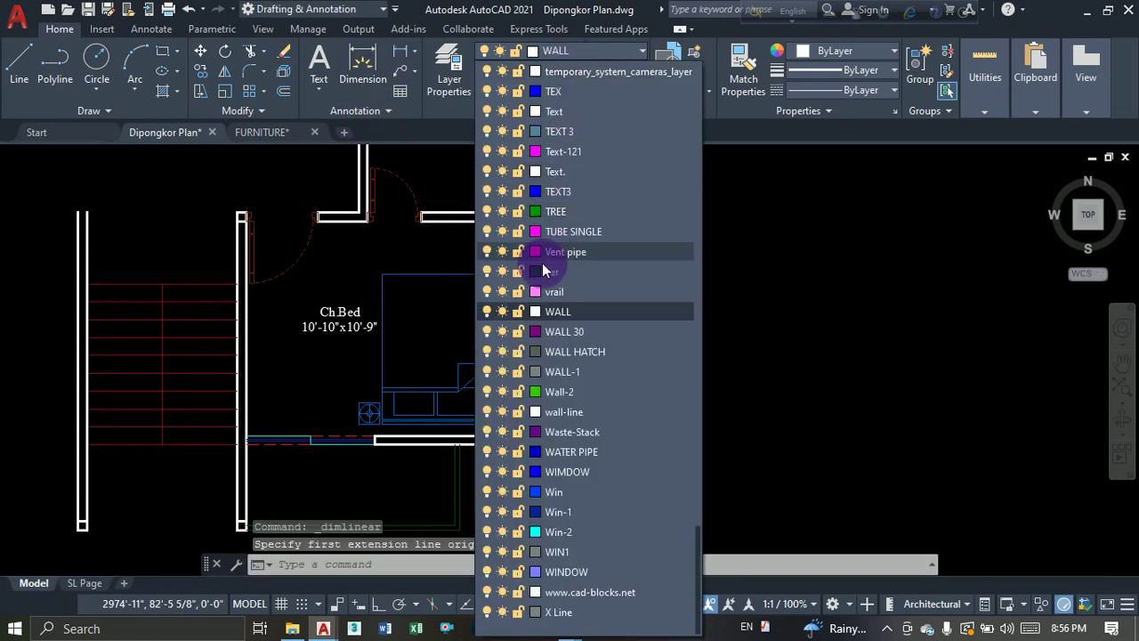
scroll(557, 164, up, 1)
scroll(572, 275, up, 2)
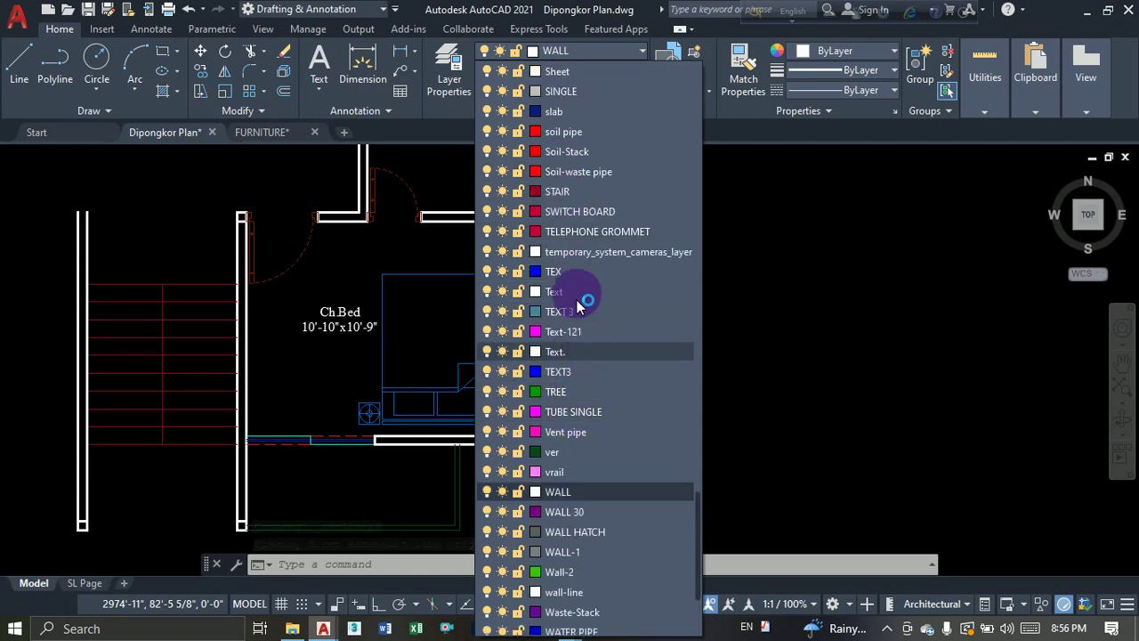
scroll(575, 223, up, 20)
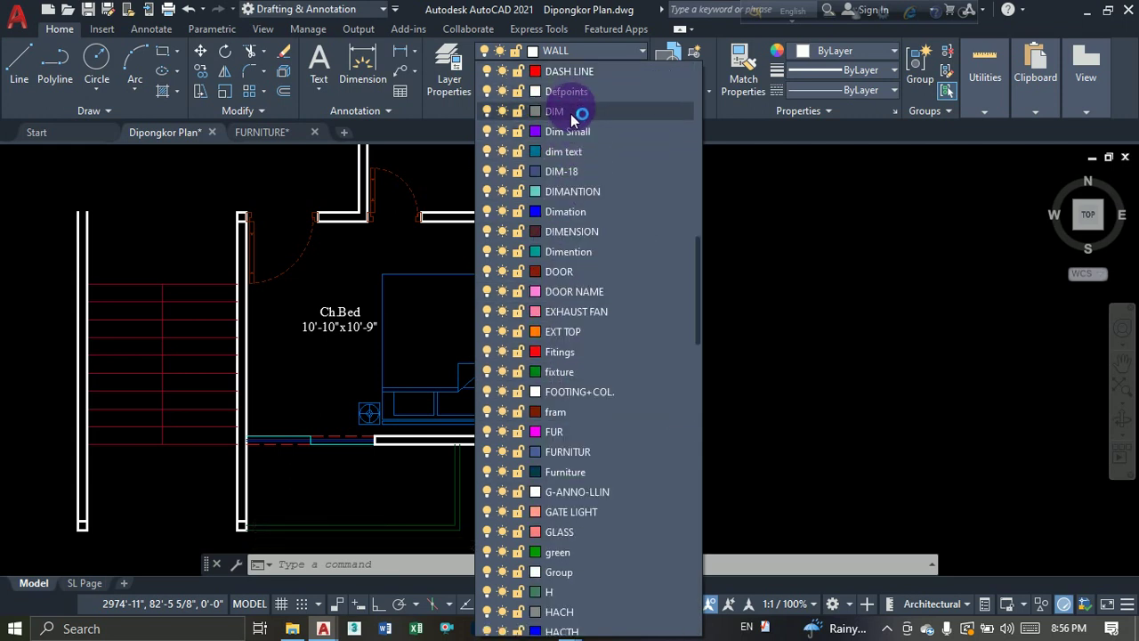
click(577, 112)
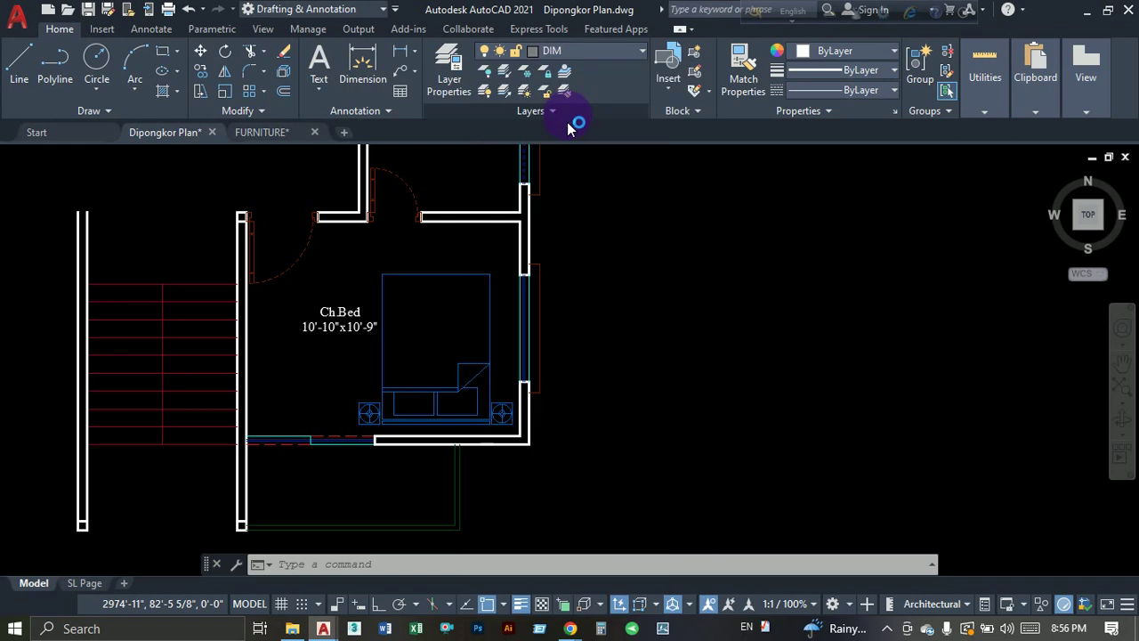
Dimension the Ch.Bed room with a 12'-9½" width and a 10'-0" height.
click(402, 51)
click(247, 410)
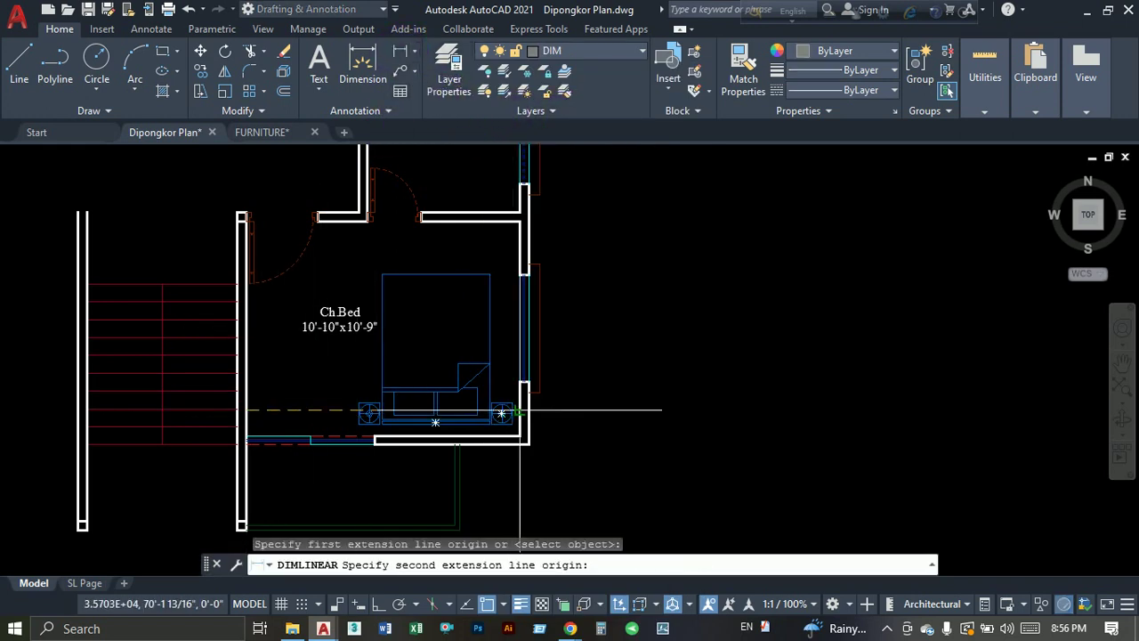
click(521, 422)
scroll(338, 395, up, 4)
click(321, 375)
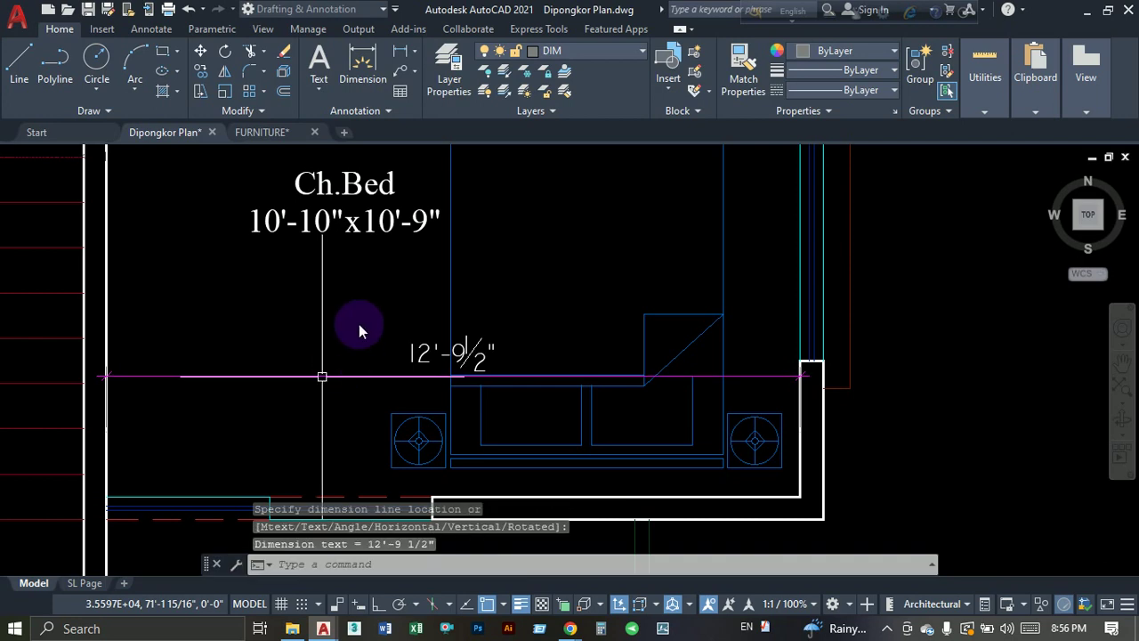
scroll(321, 375, down, 3)
scroll(330, 294, down, 3)
key(Return)
scroll(333, 273, up, 5)
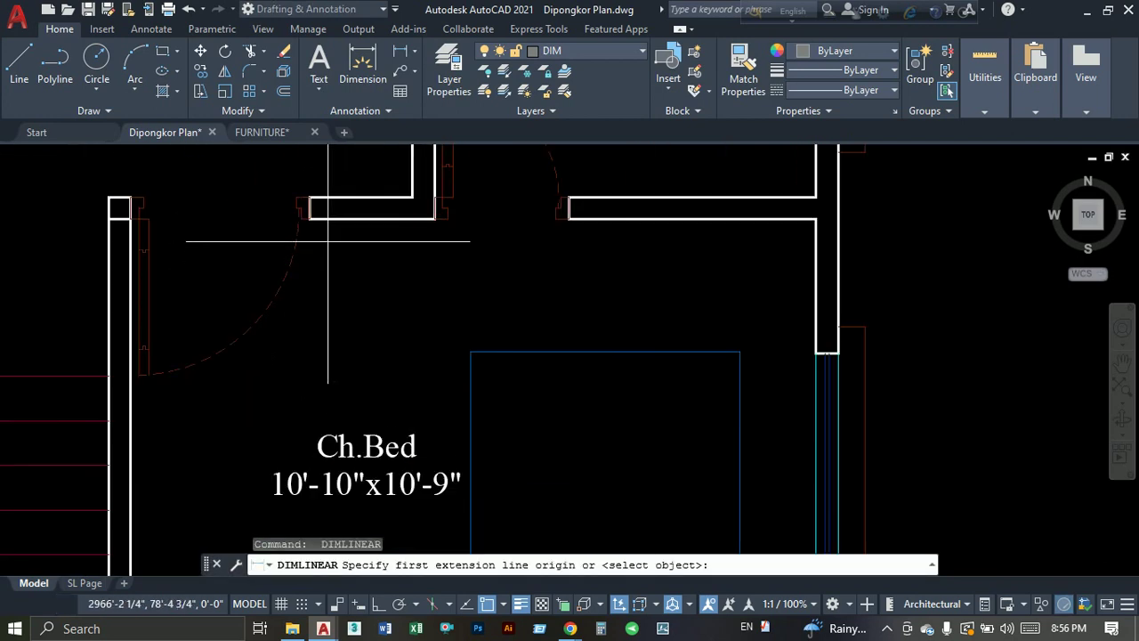
click(224, 433)
scroll(396, 200, down, 2)
click(396, 332)
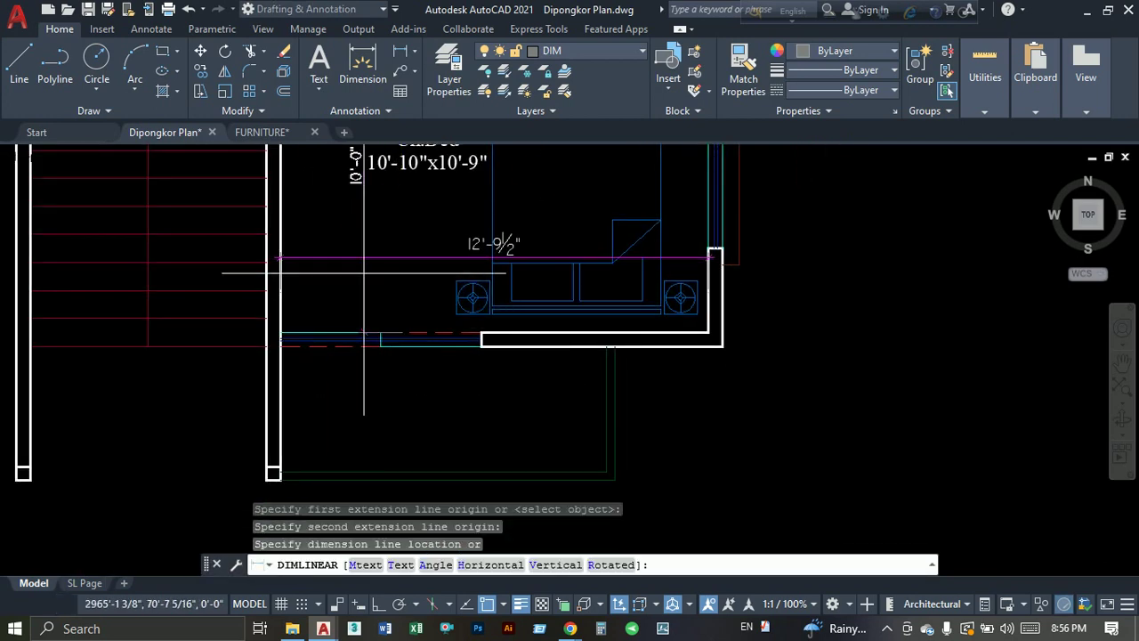
click(322, 241)
Dimension the small room above the bedroom: 7'-1½" width and 5'-2" height.
mouse_move(414, 157)
middle_down()
mouse_move(401, 318)
mouse_move(330, 496)
middle_up()
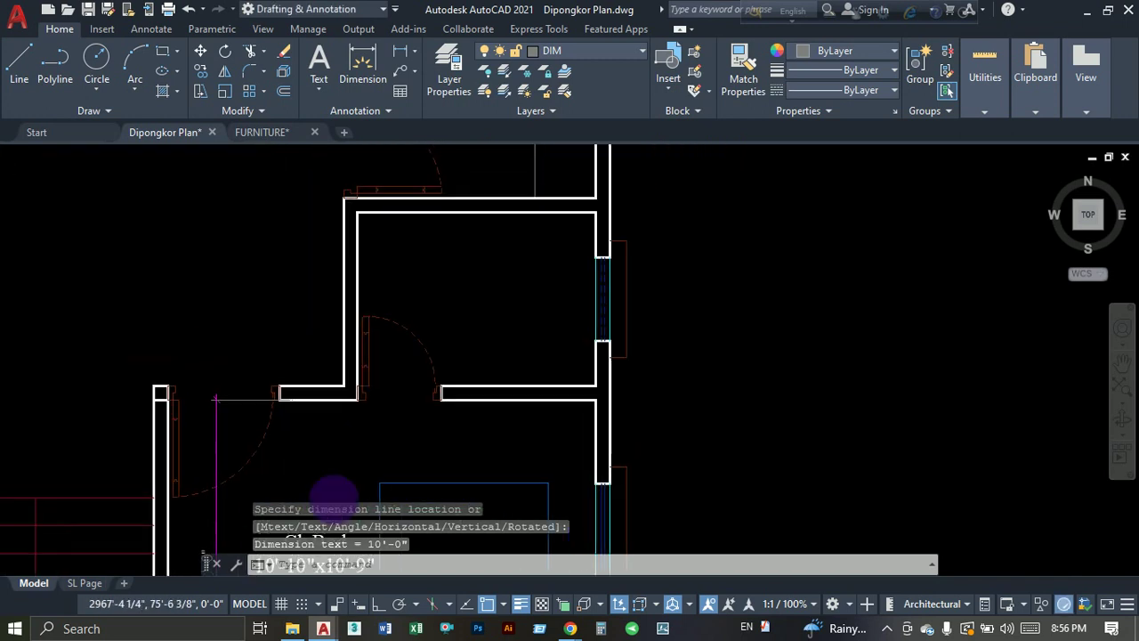
middle_drag(406, 362, 377, 395)
key(Return)
click(326, 300)
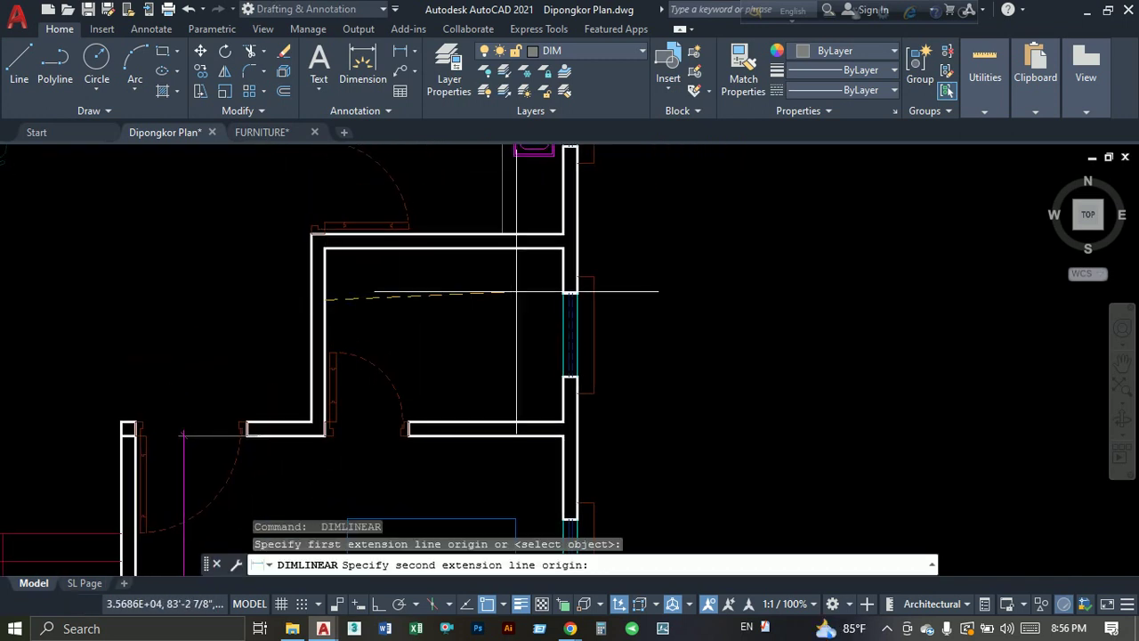
click(571, 291)
click(460, 303)
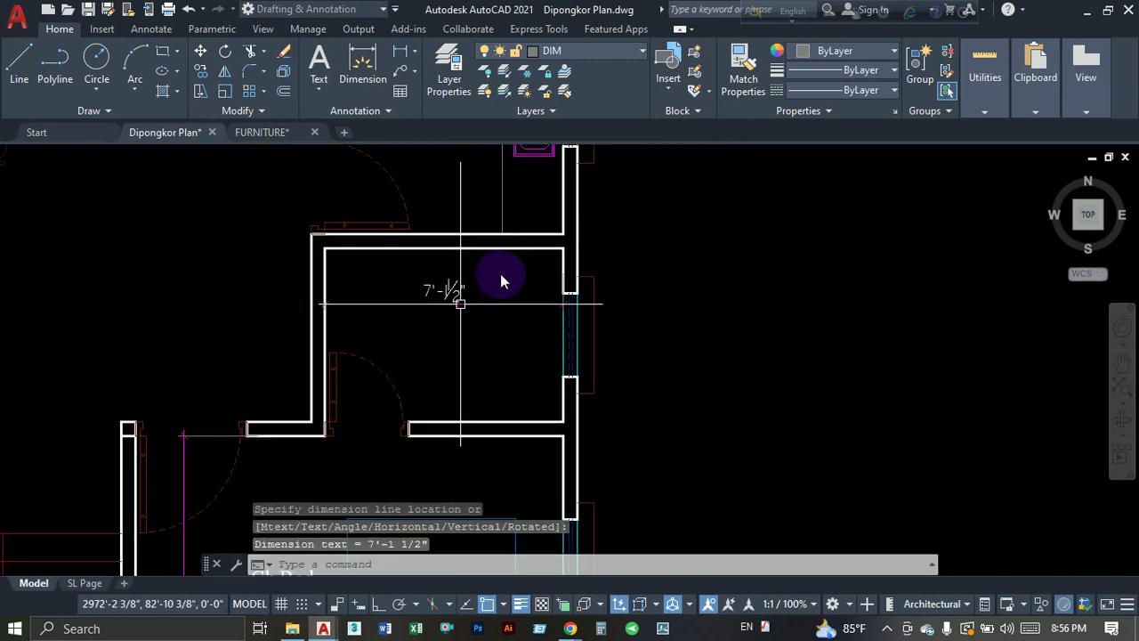
key(Return)
click(519, 251)
click(519, 423)
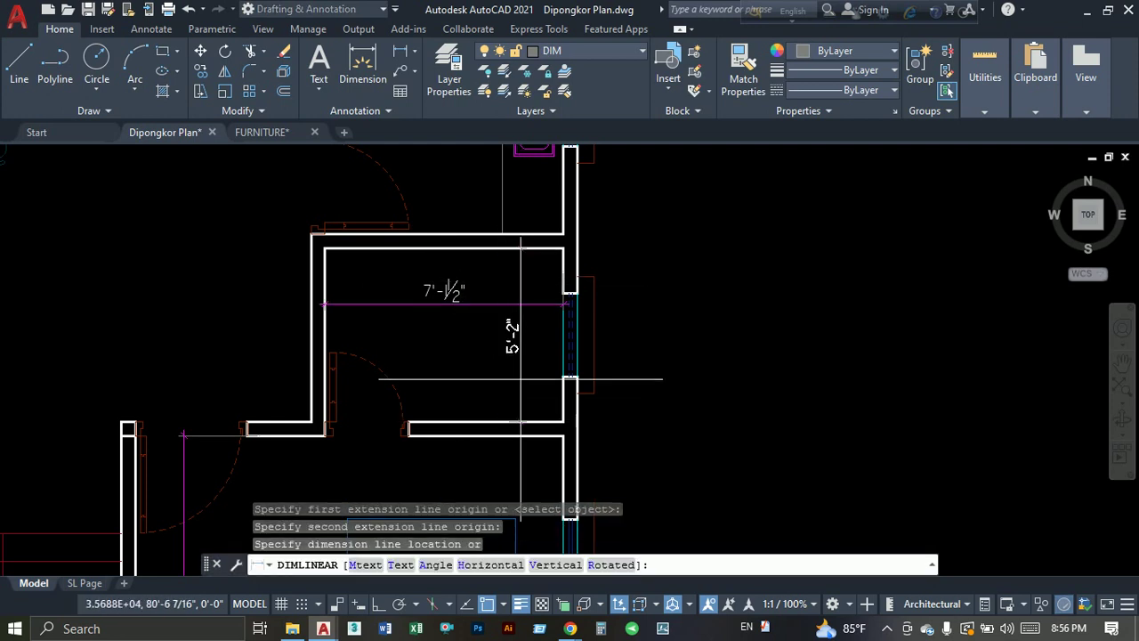
middle_drag(483, 307, 459, 569)
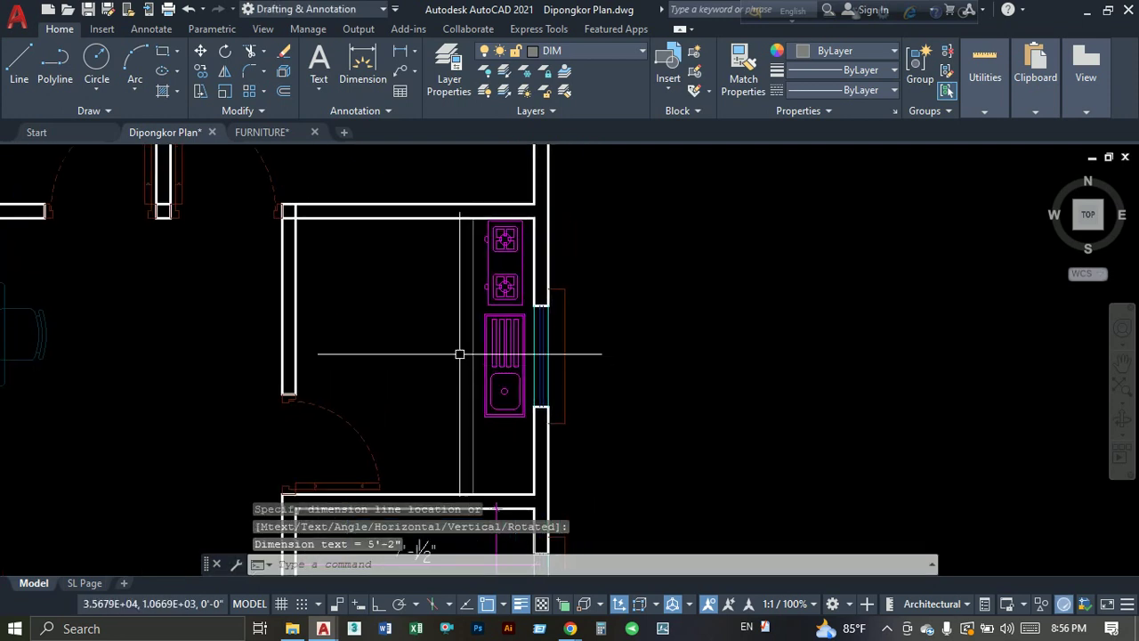
click(495, 445)
Dimension the kitchen with an 8'-3" length and a 7'-1½" width.
key(Return)
click(421, 226)
key(Escape)
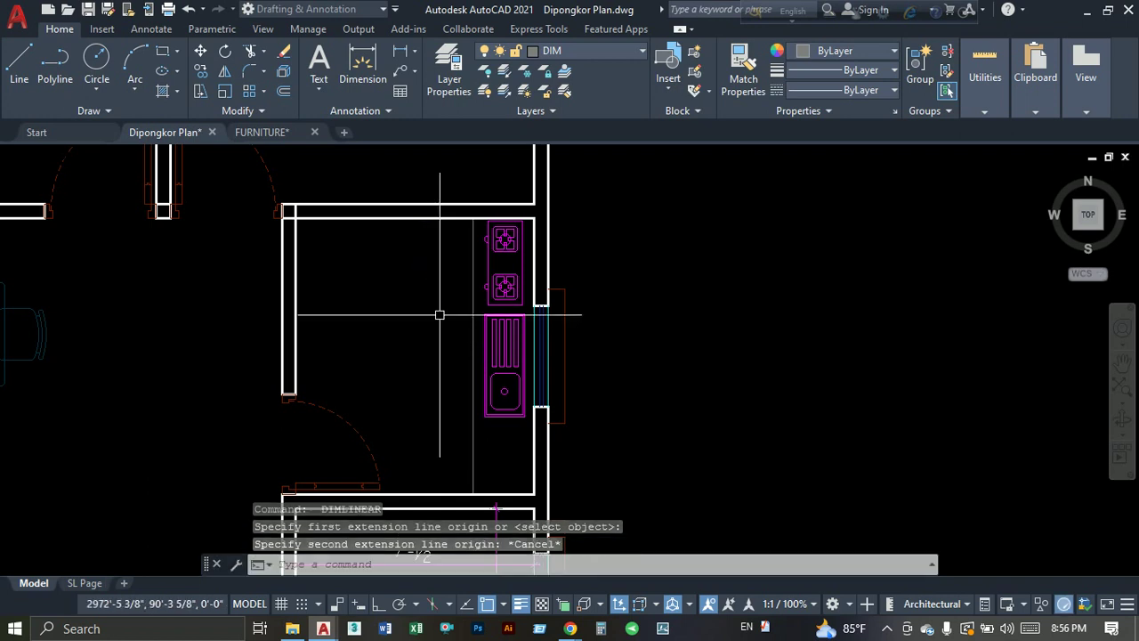
key(Return)
click(449, 221)
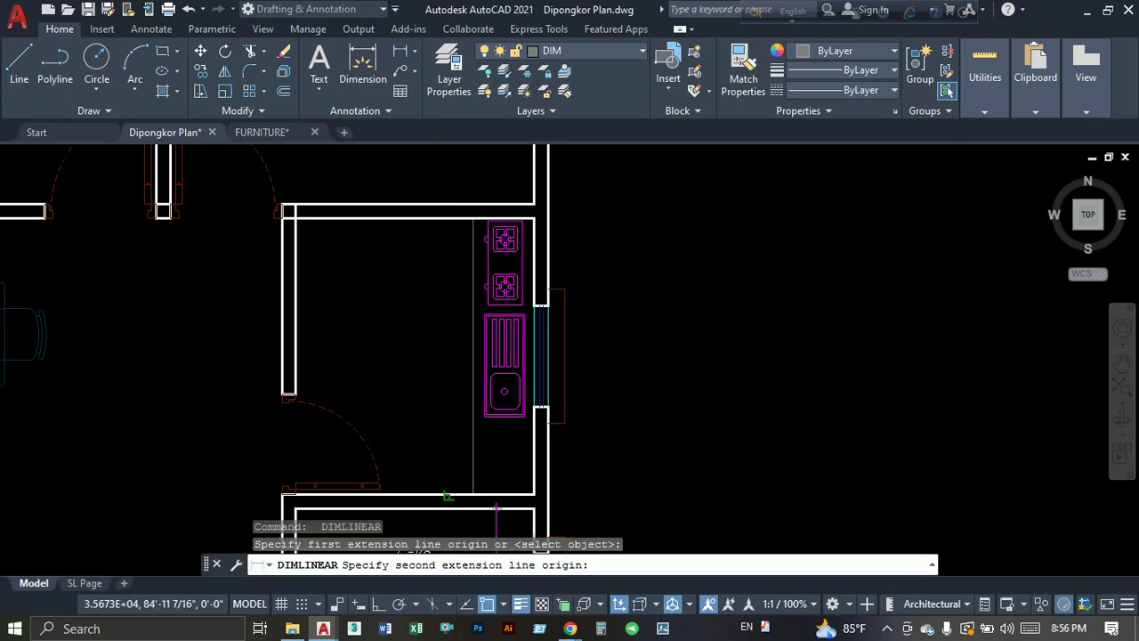
click(447, 495)
click(454, 356)
key(Return)
click(293, 260)
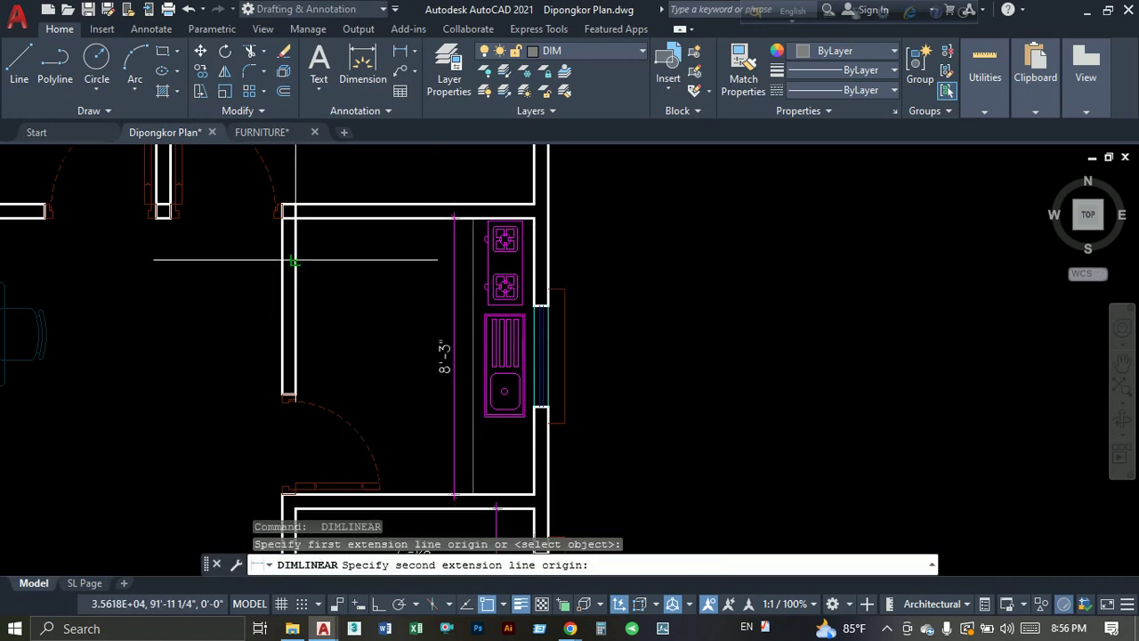
click(505, 239)
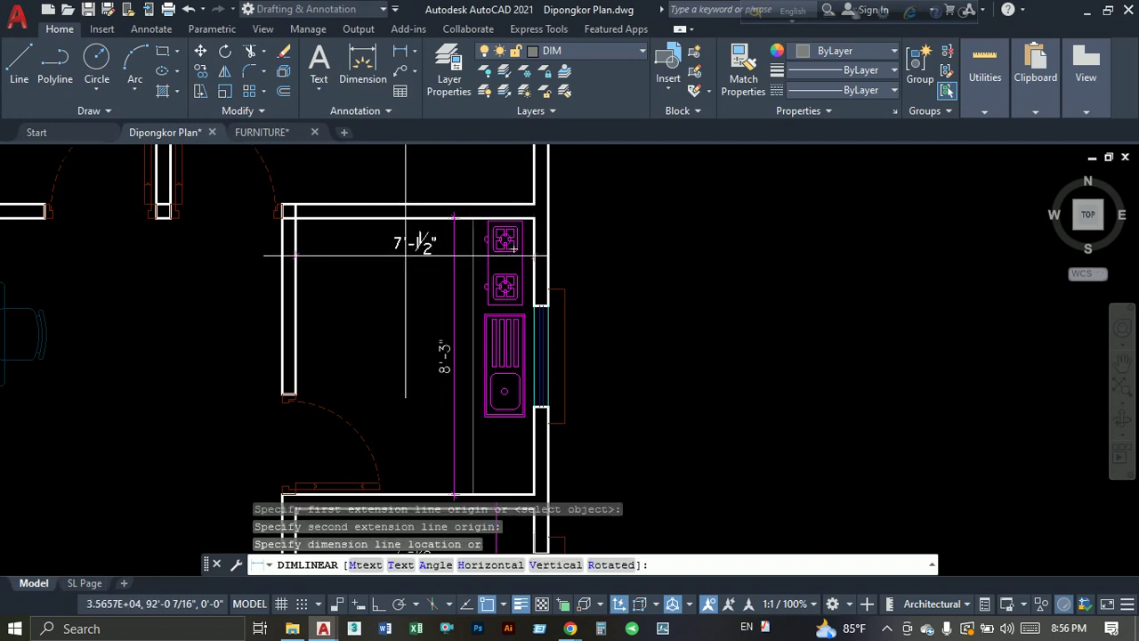
click(422, 258)
Add the 10'-8½" width to the bedroom above the kitchen and begin its height dimension.
middle_drag(422, 258, 427, 387)
middle_drag(376, 273, 394, 364)
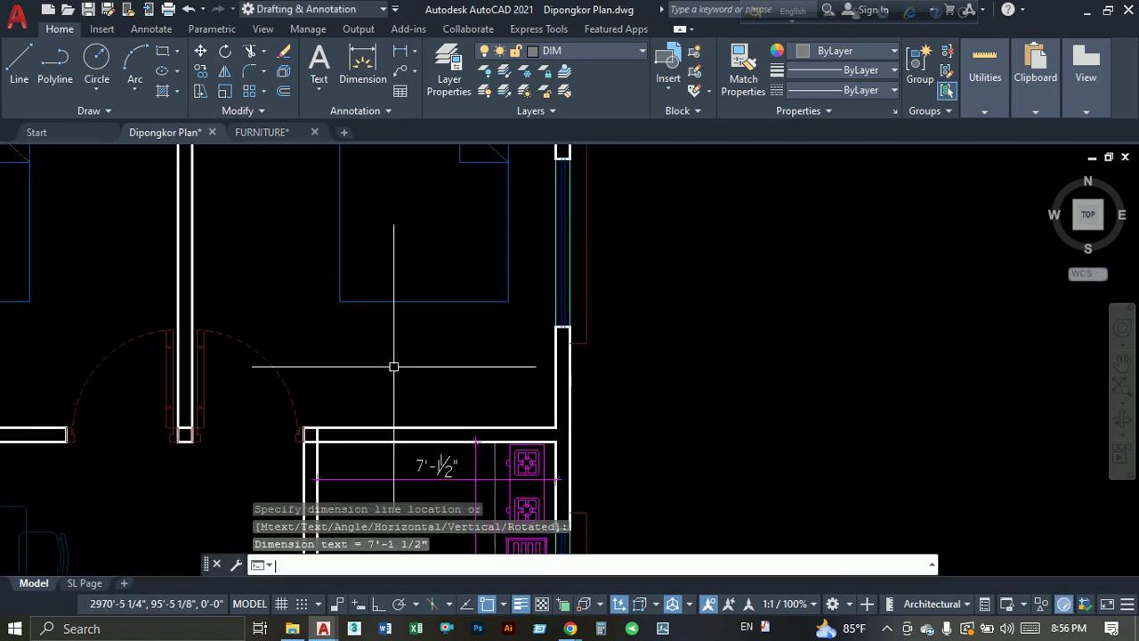
key(Return)
click(191, 281)
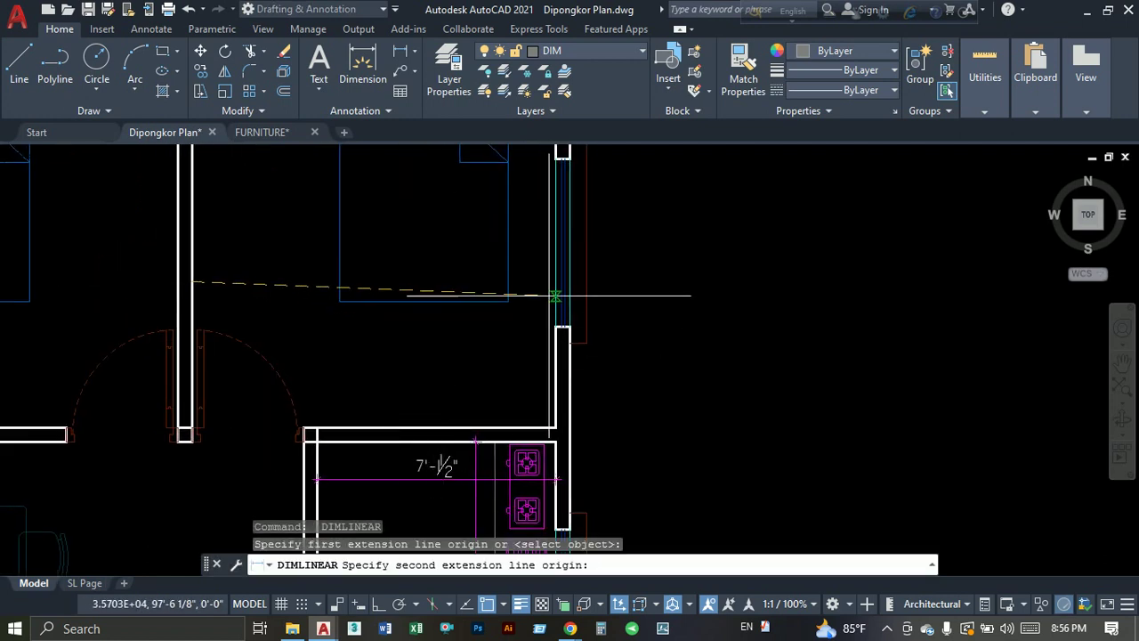
click(551, 297)
click(399, 363)
key(Return)
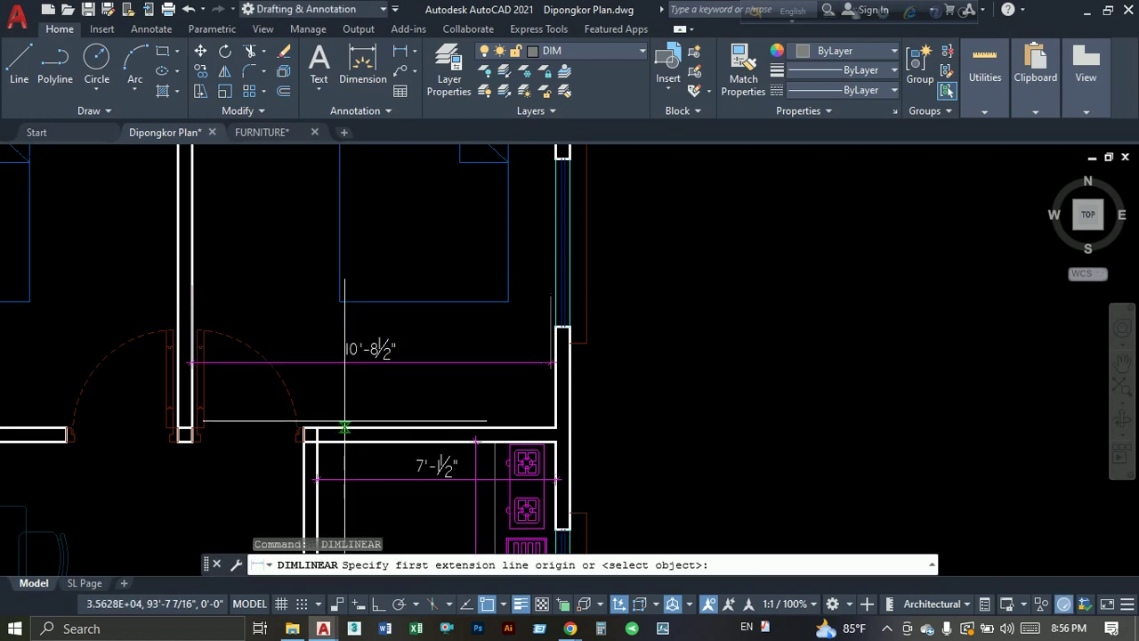
click(338, 429)
mouse_move(305, 287)
middle_down()
mouse_move(344, 428)
mouse_move(620, 302)
middle_up()
Complete the bedroom's 11'-0" height and add the middle bedroom's 10'-10½" width.
click(234, 394)
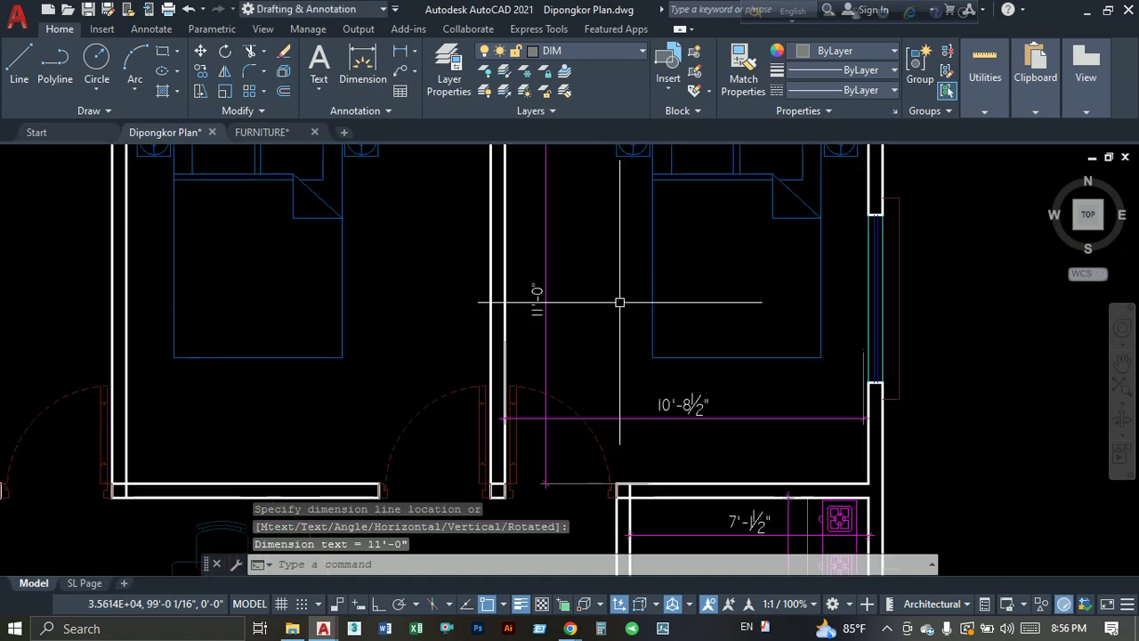
scroll(619, 302, down, 2)
click(546, 301)
key(Return)
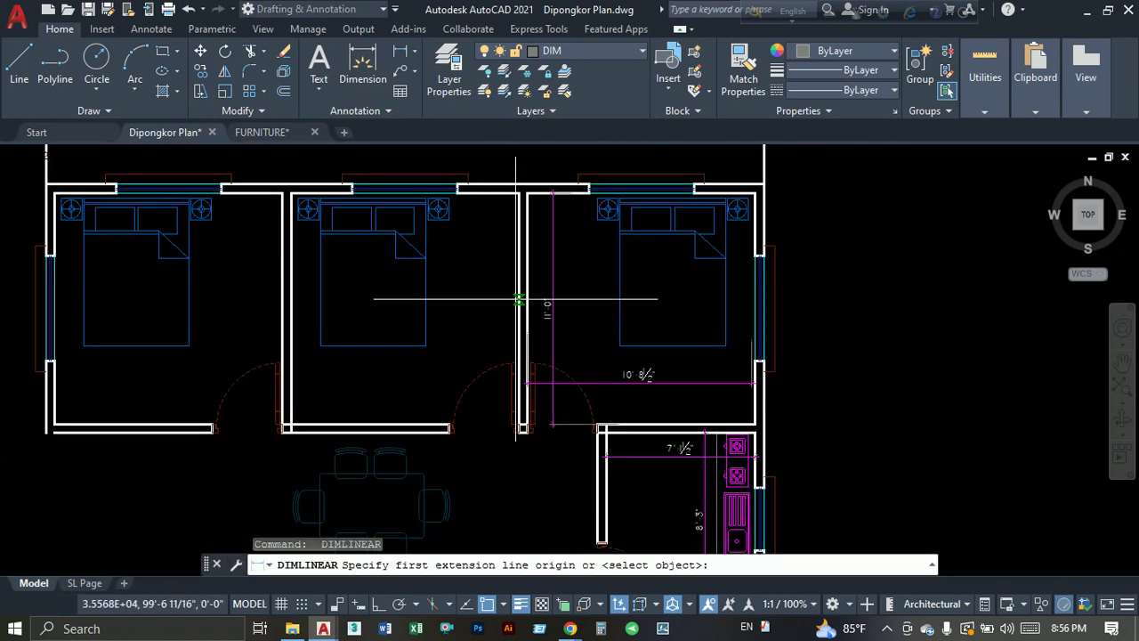
click(519, 300)
click(281, 304)
click(308, 289)
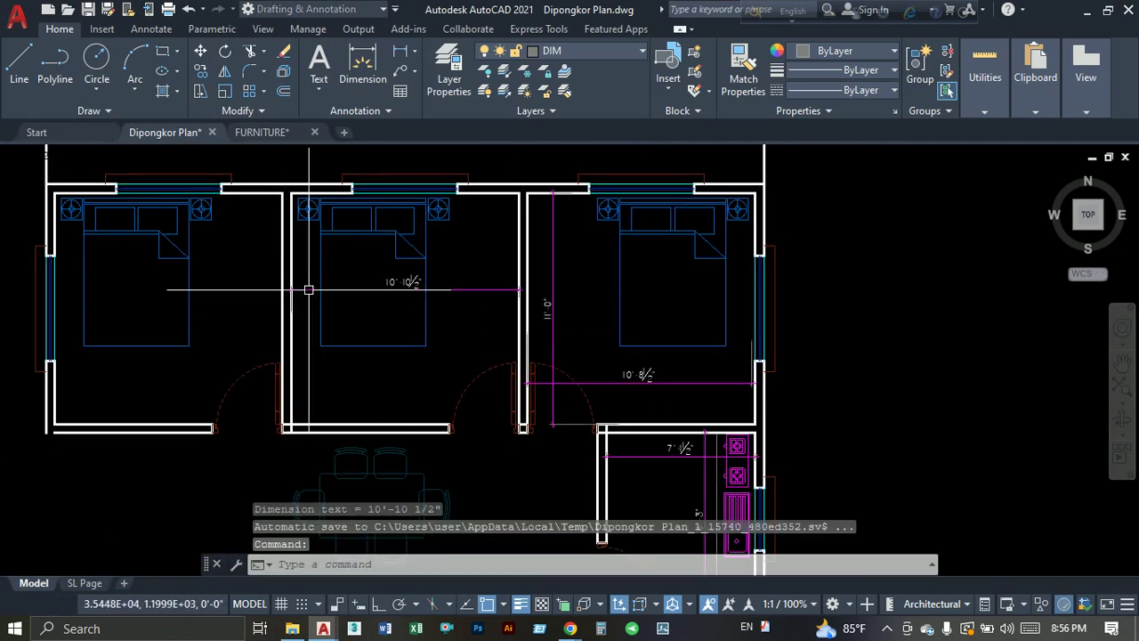
Dimension the middle bedroom's 11'-0" height, discarding a mistaken 11'-5" attempt.
key(Return)
click(427, 189)
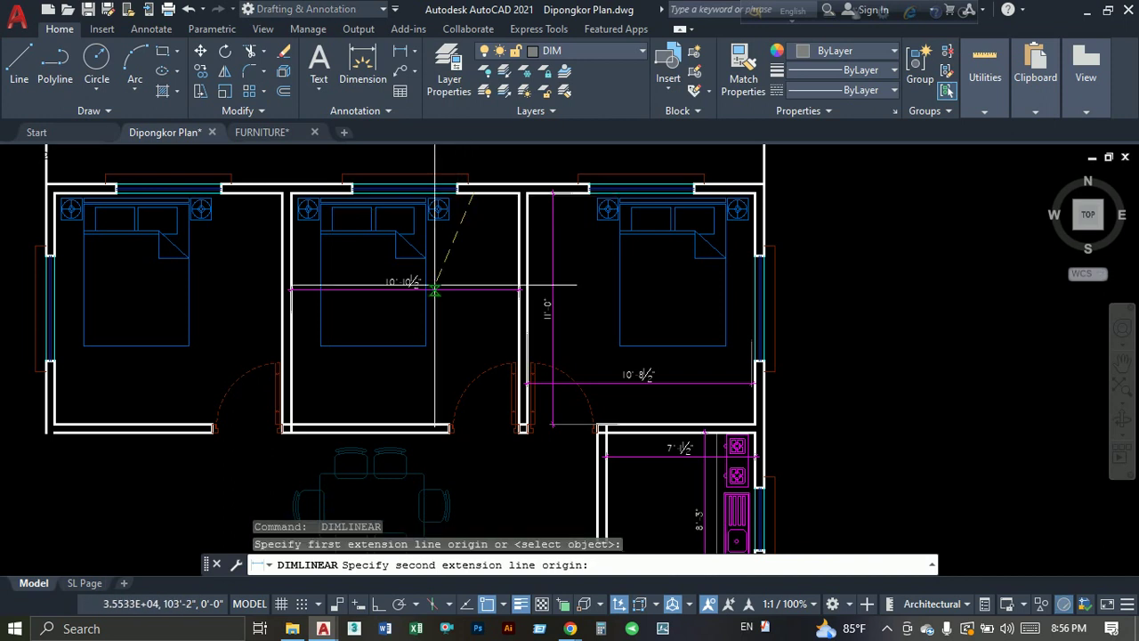
click(395, 426)
key(Escape)
key(Return)
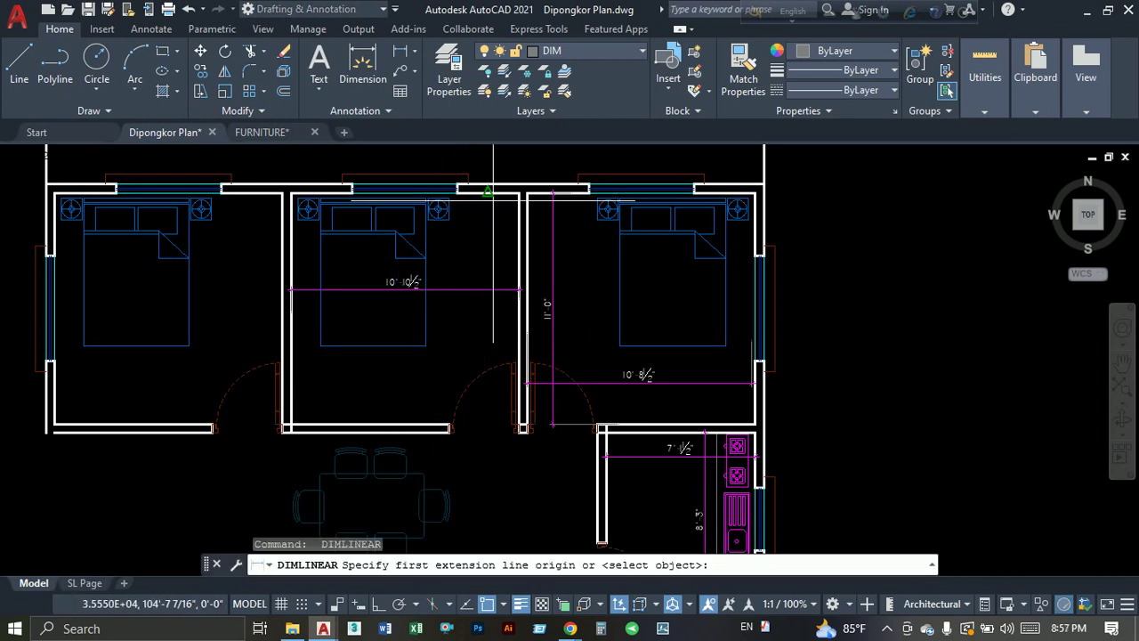
click(486, 192)
click(404, 424)
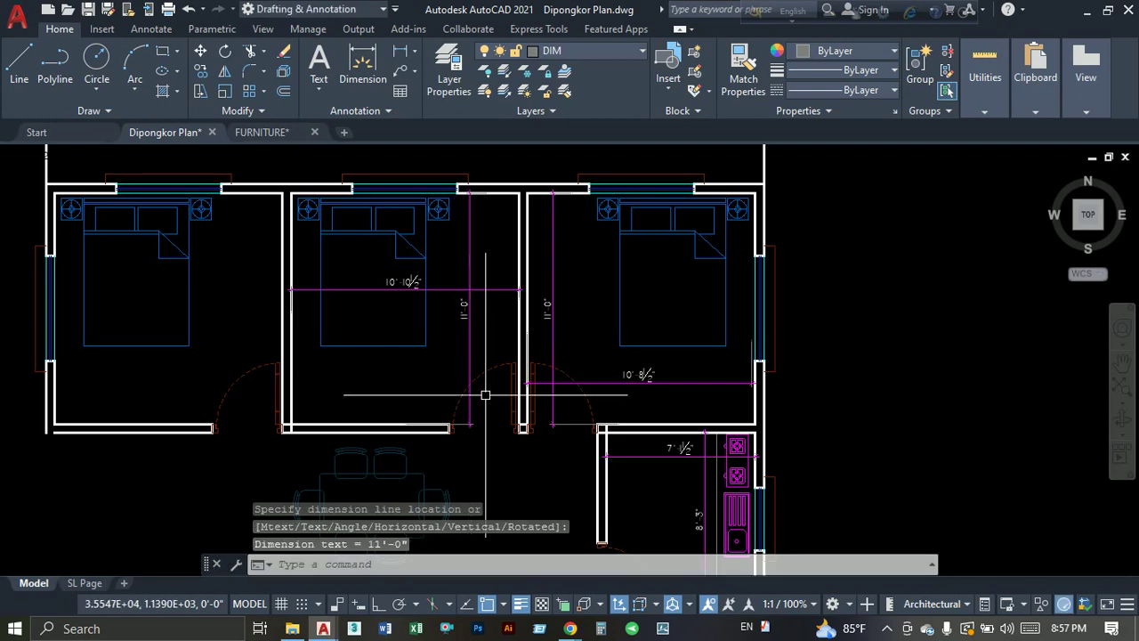
Dimension the left bedroom with a 10'-10½" width and 11'-0" depth.
middle_drag(350, 395, 426, 391)
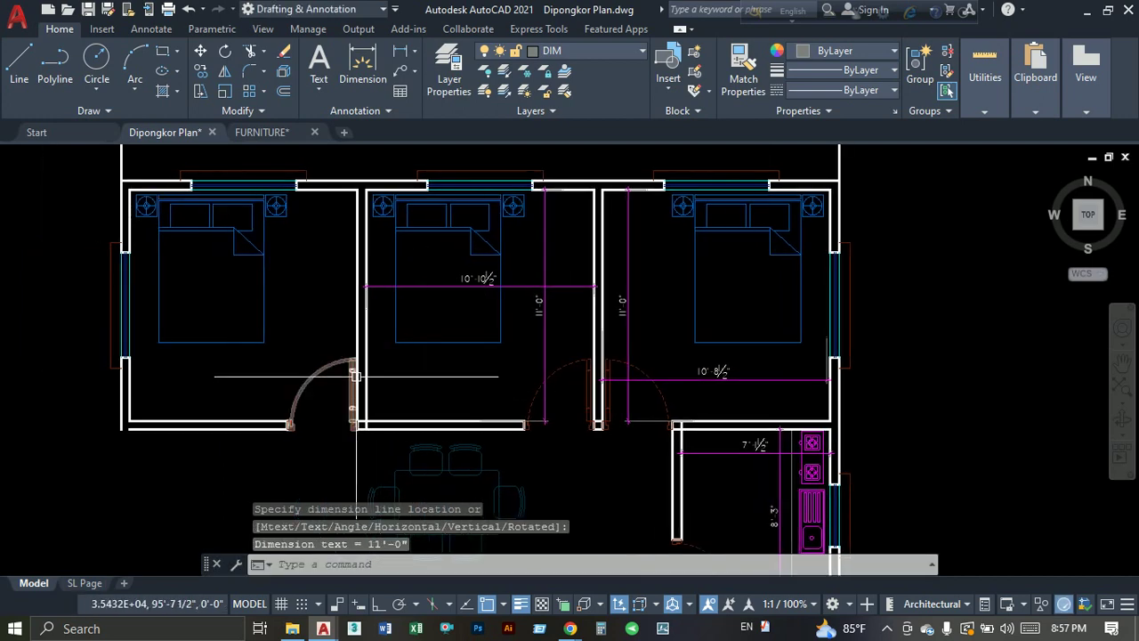
key(Return)
click(356, 341)
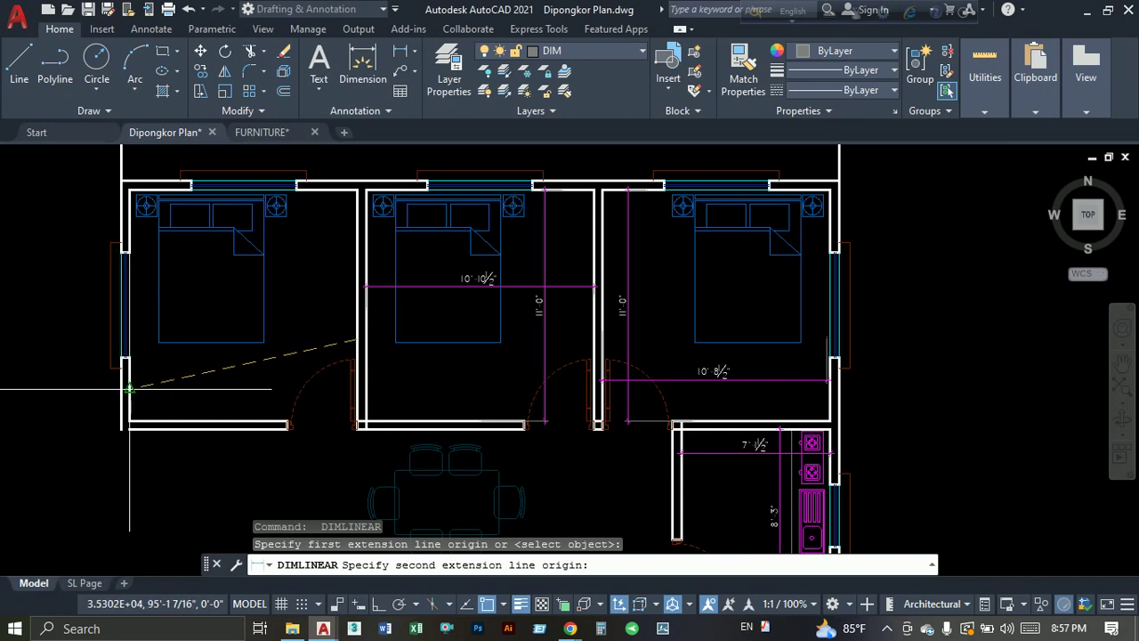
click(130, 390)
click(229, 389)
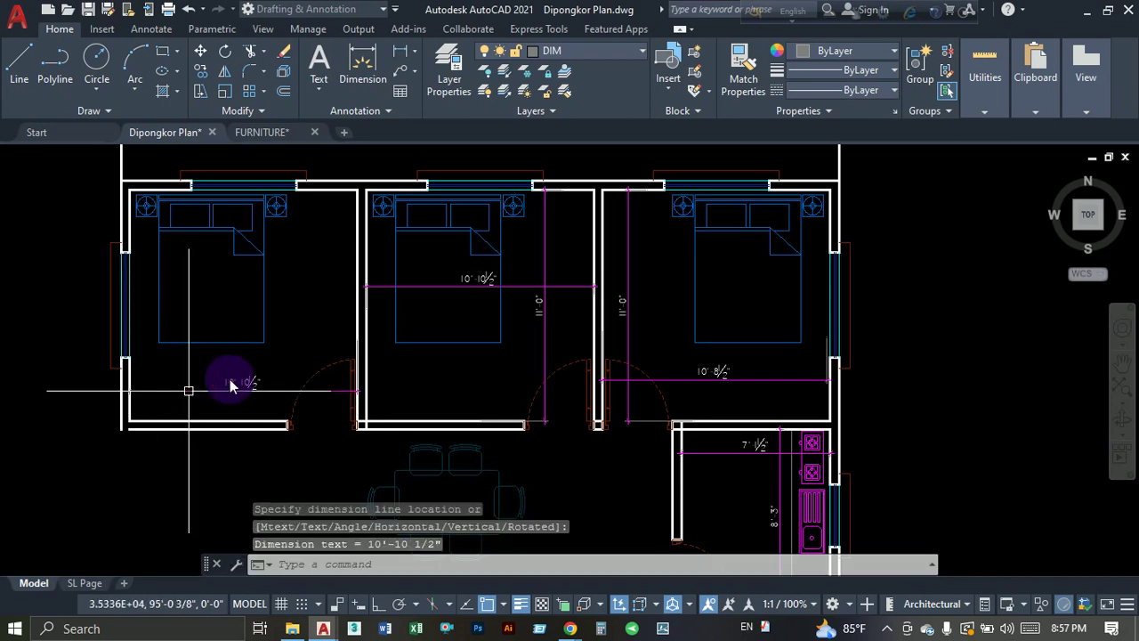
key(Return)
click(316, 187)
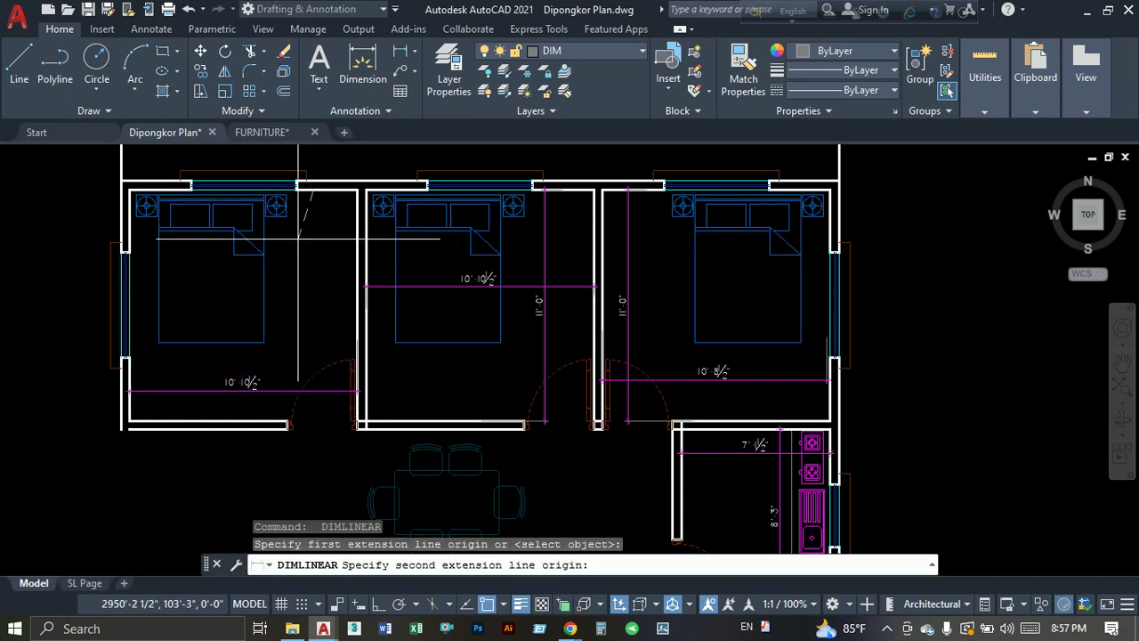
click(289, 424)
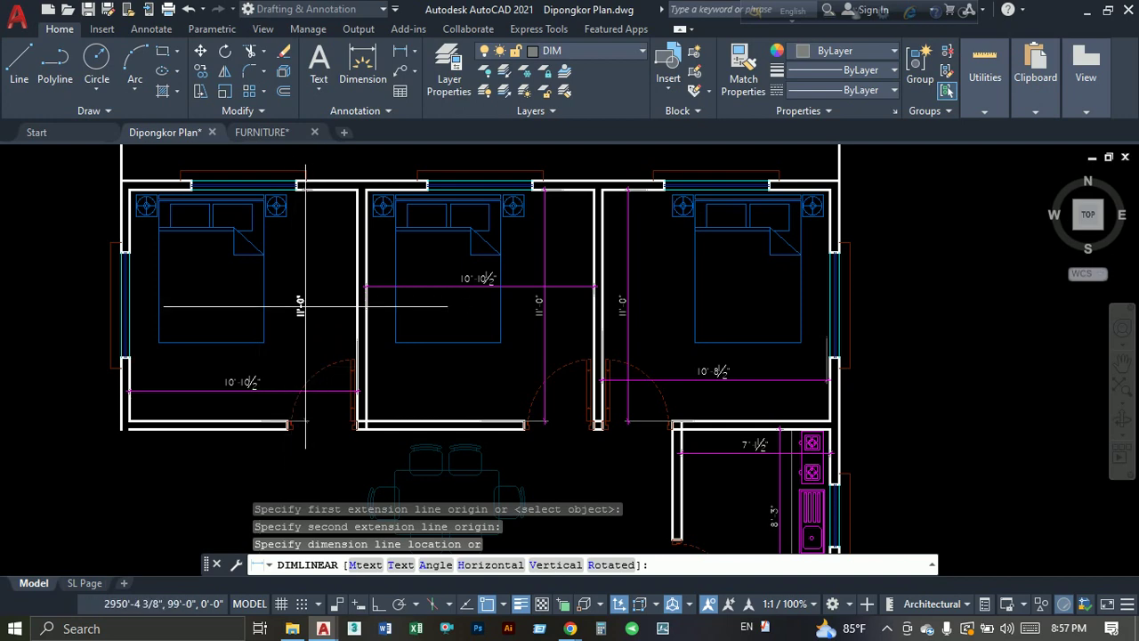
click(294, 305)
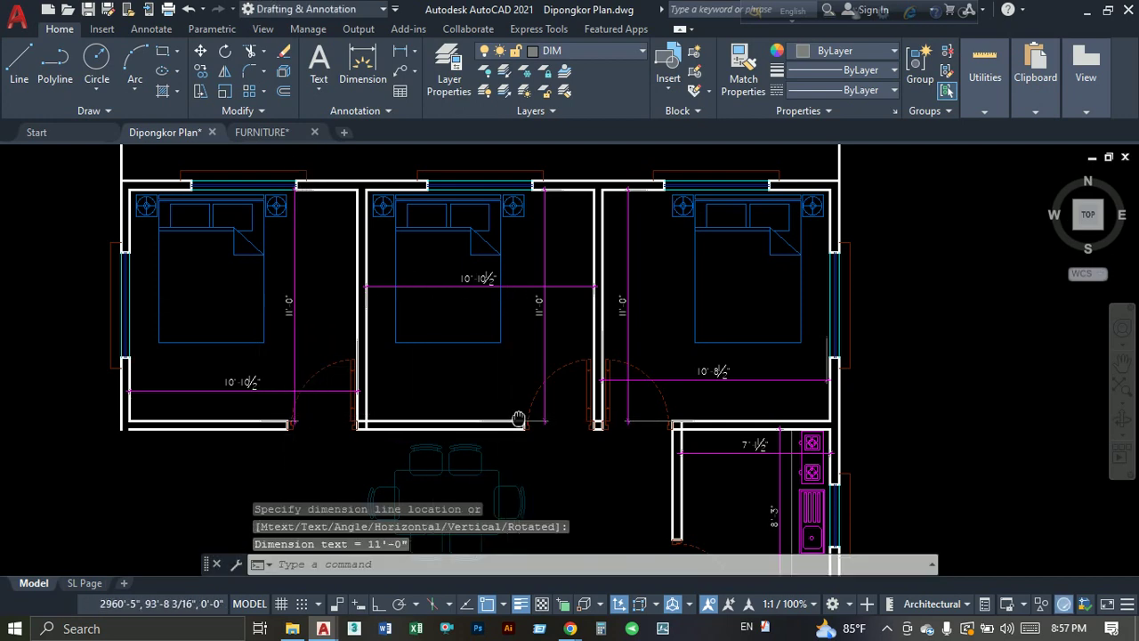
Select the Ch.Bed room label in the lower bedroom.
middle_drag(518, 419, 498, 400)
scroll(453, 387, down, 6)
scroll(446, 418, up, 6)
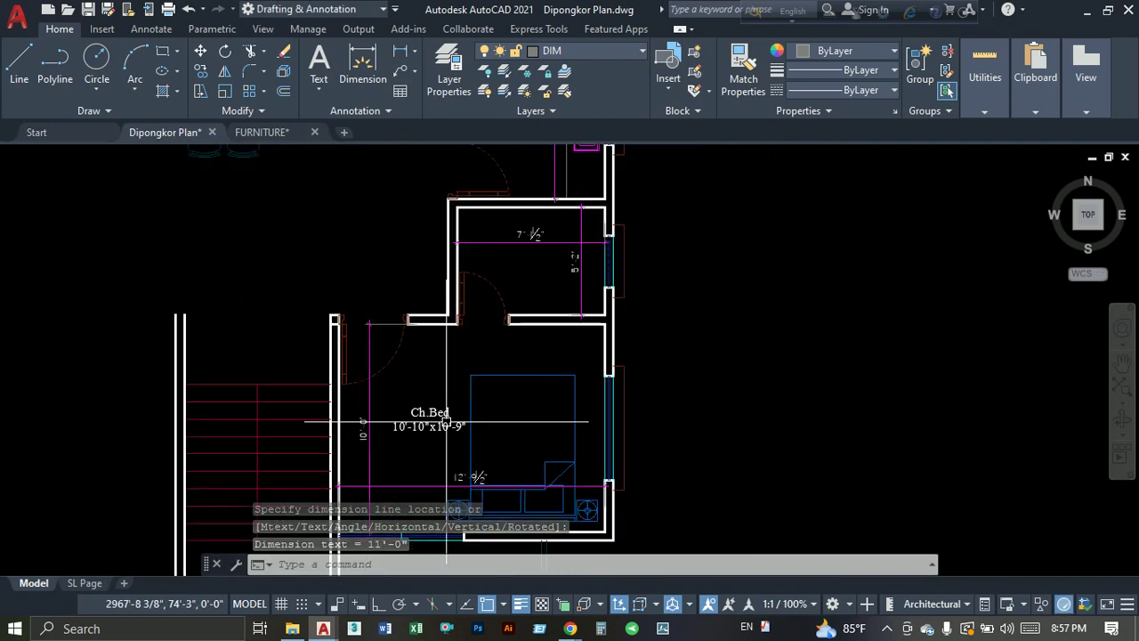
scroll(446, 419, up, 2)
click(467, 307)
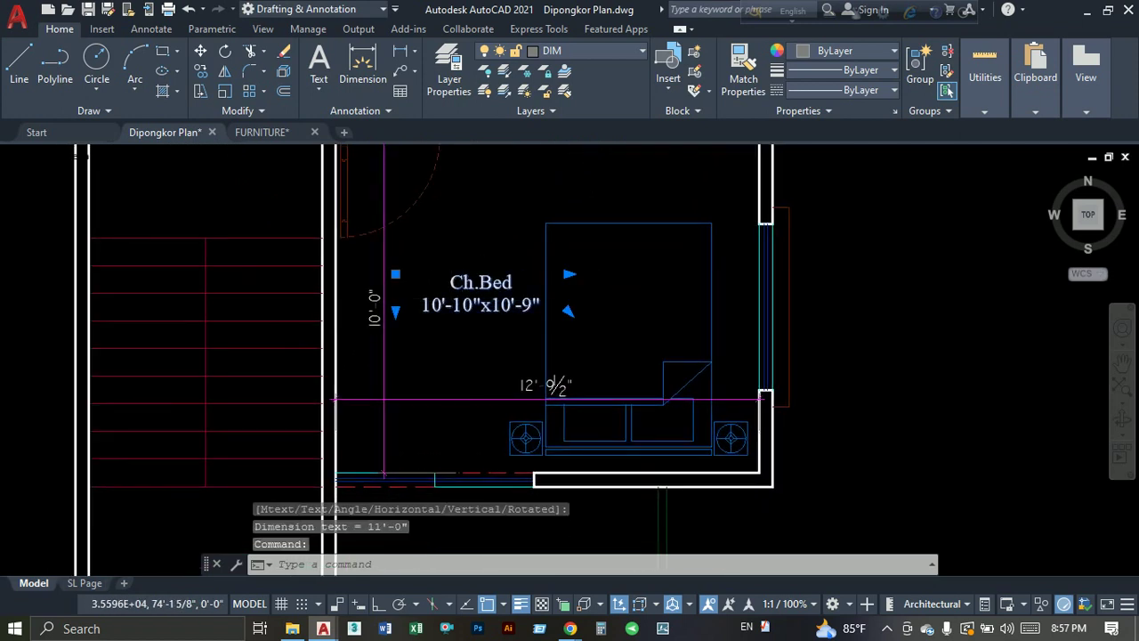
Edit the Ch.Bed label to read M.Bed 12'-9½"x10'-0" on one widened line.
double_click(480, 289)
text(M)
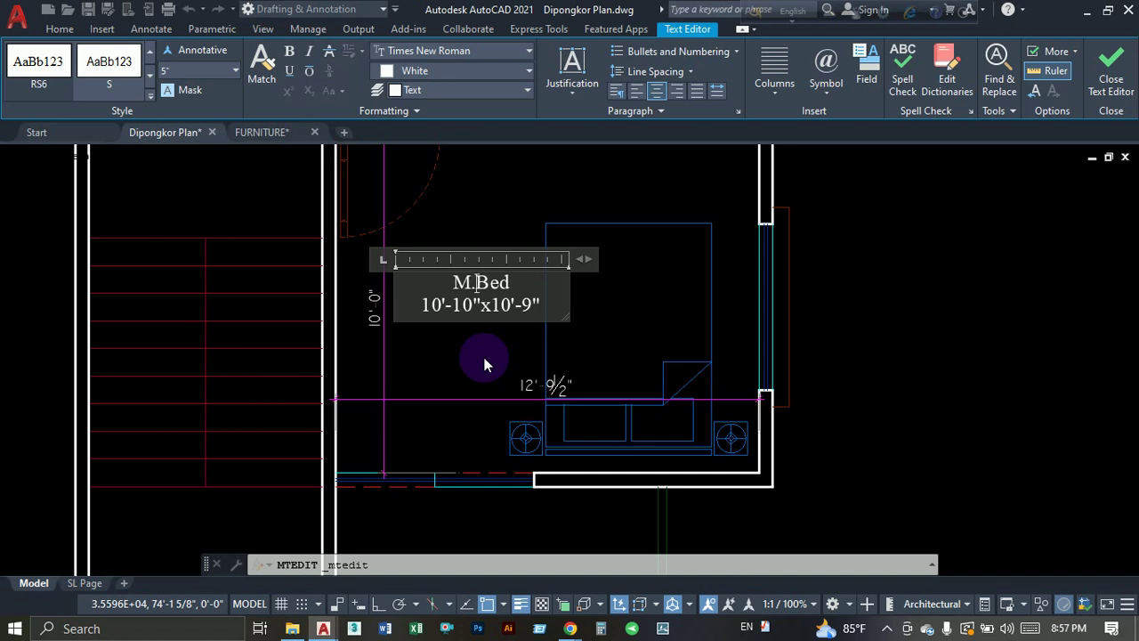
middle_drag(473, 355, 448, 380)
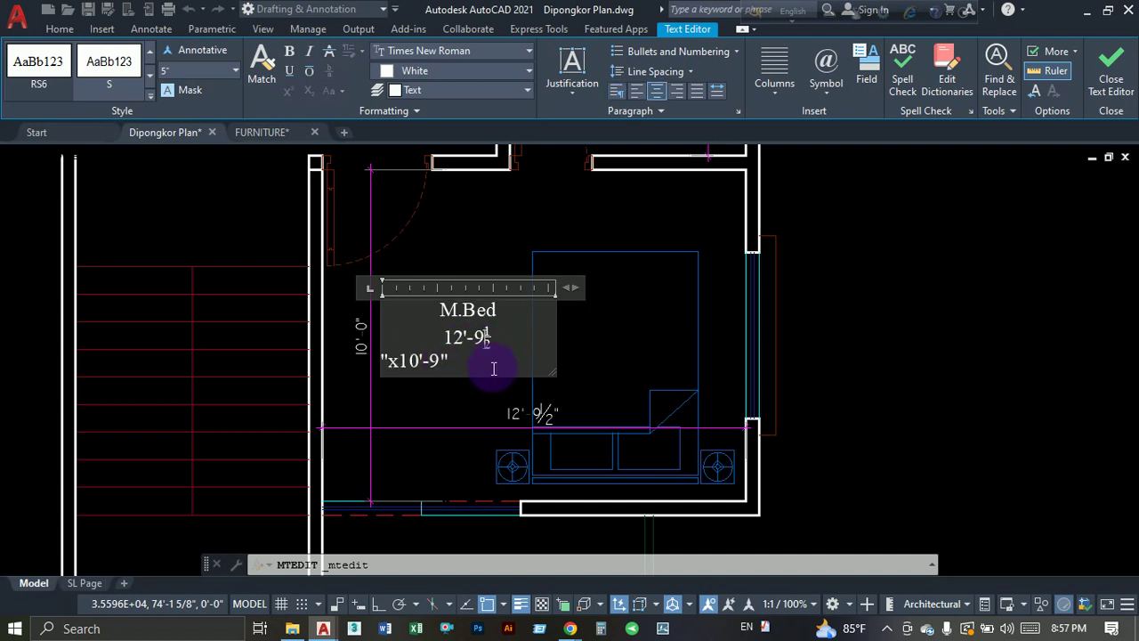
drag(580, 292, 620, 293)
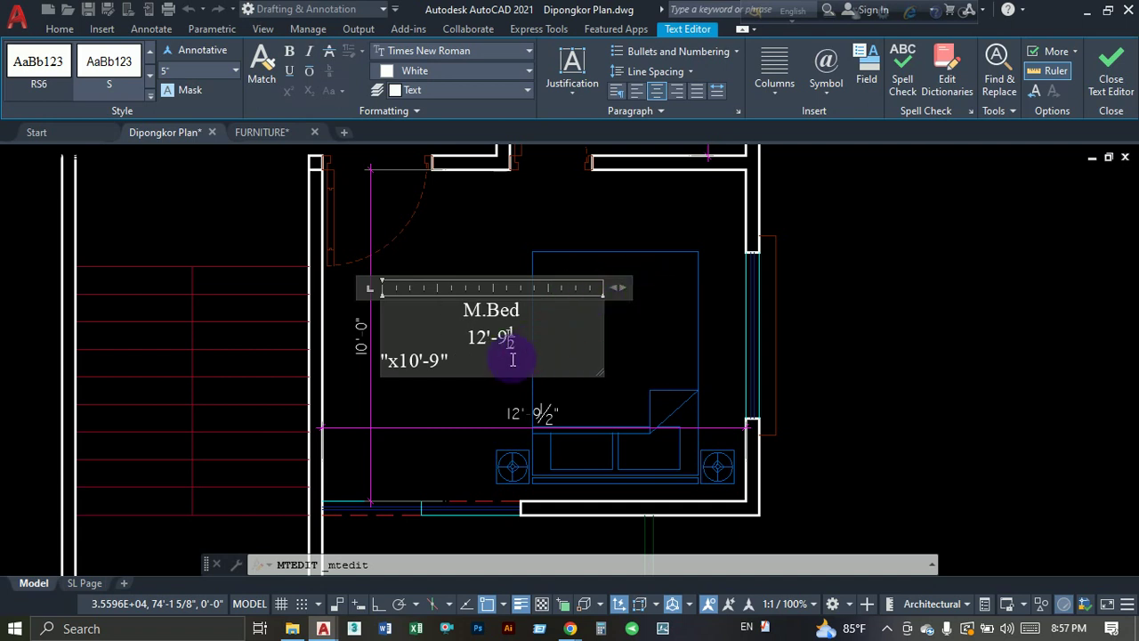
key(BackSpace)
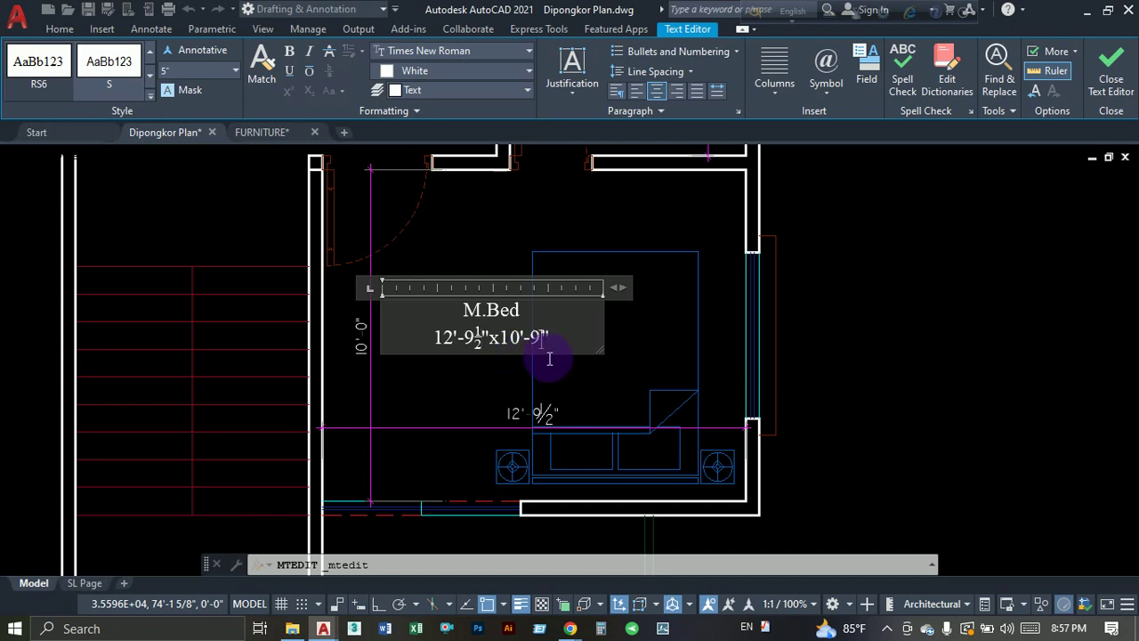
text(0)
click(598, 380)
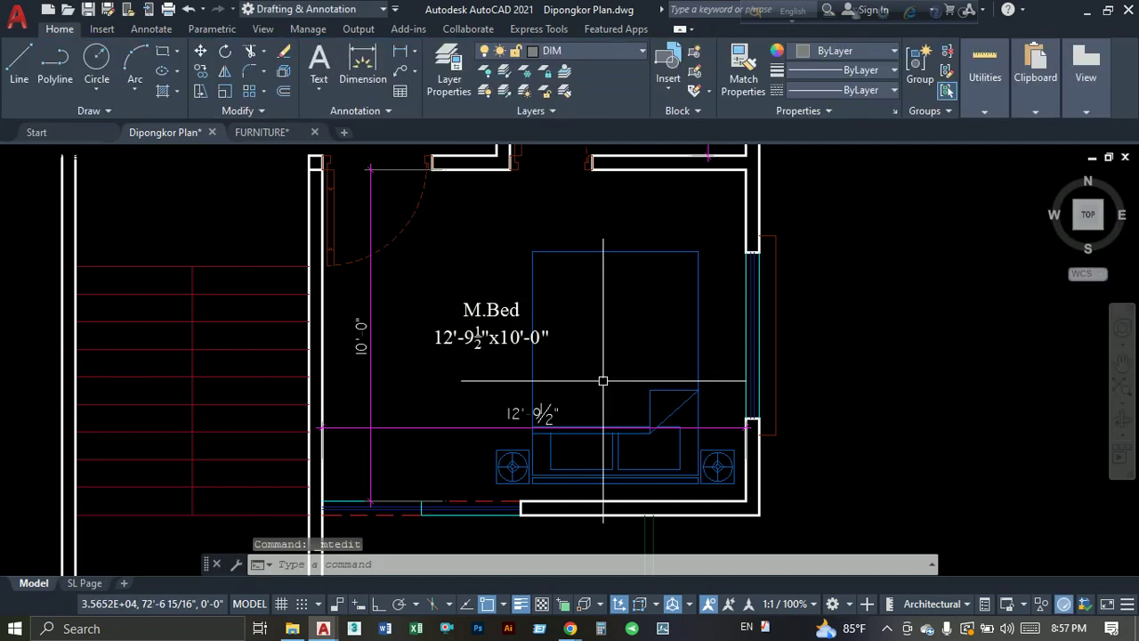
Move the M.Bed label further left within the lower bedroom.
click(487, 336)
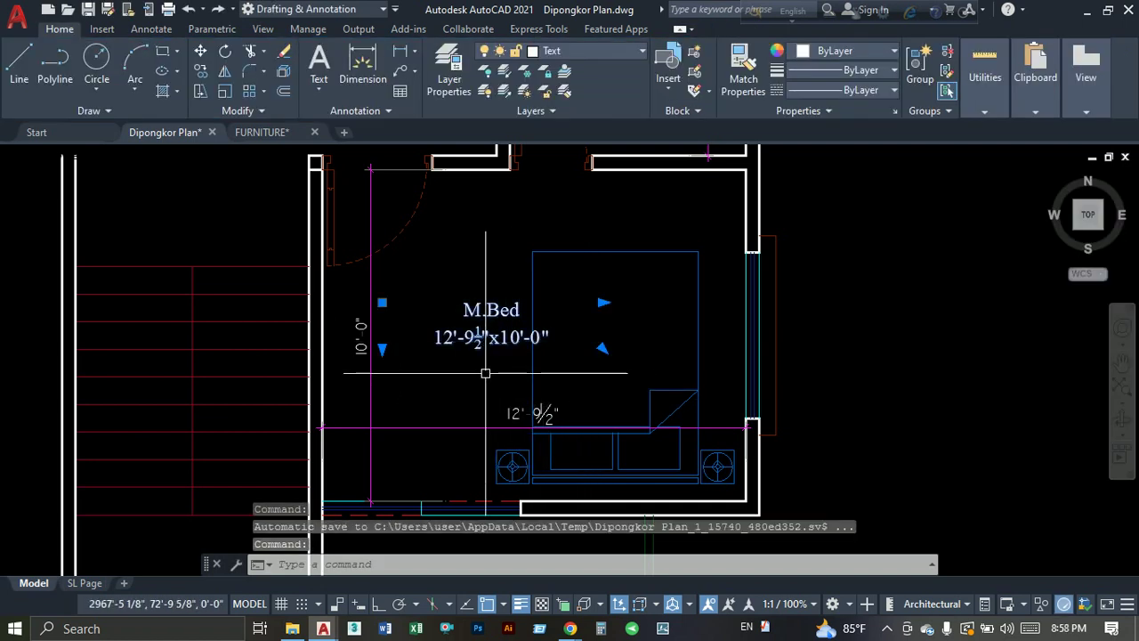
text(m)
key(Return)
click(890, 332)
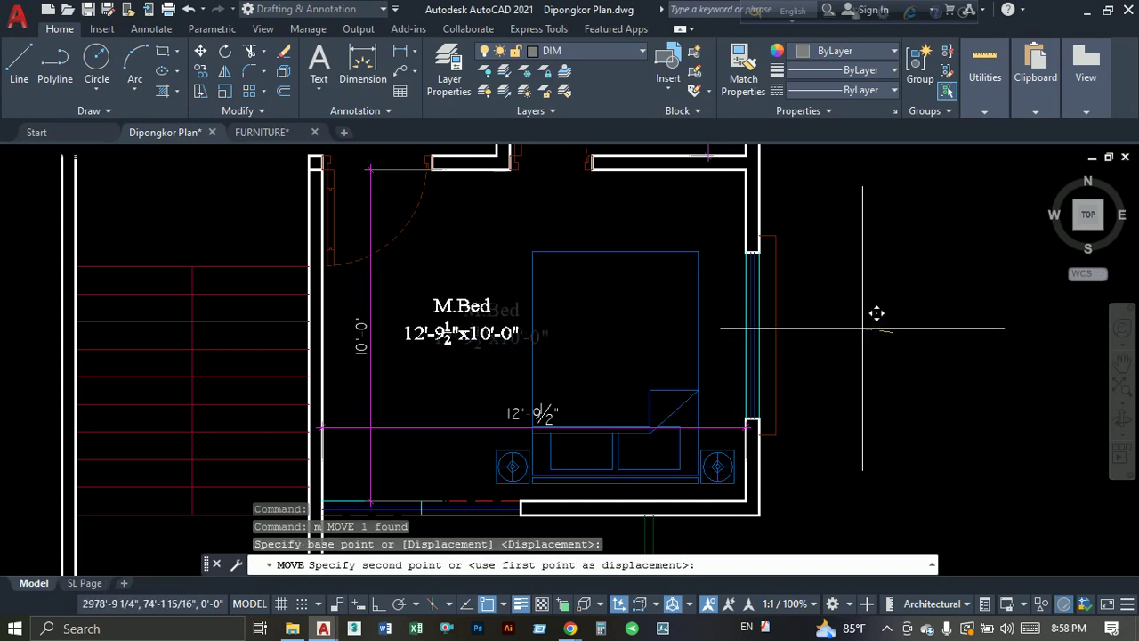
click(866, 310)
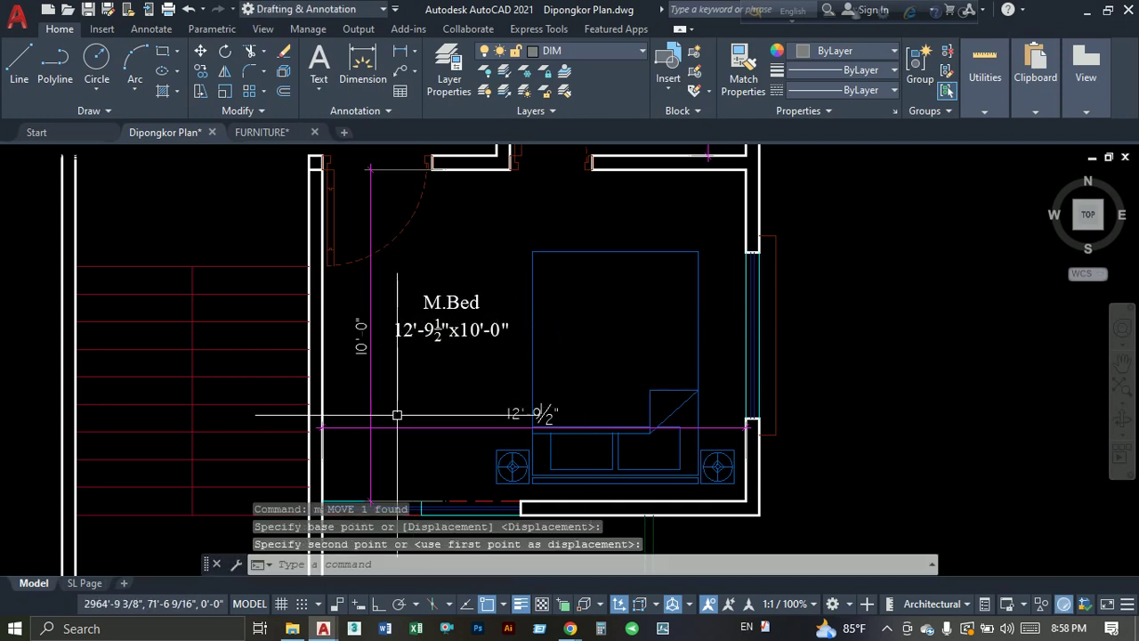
Erase the two dimensions inside the lower bedroom.
middle_drag(395, 415, 445, 354)
click(445, 363)
click(410, 383)
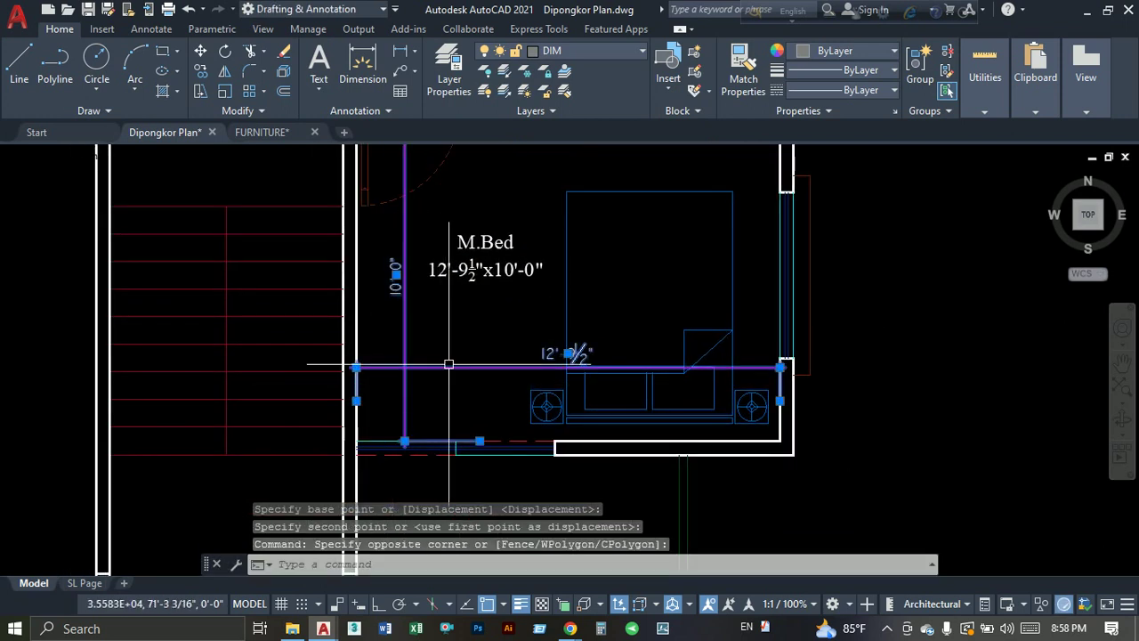
text(e)
key(Return)
scroll(463, 332, down, 2)
scroll(419, 343, down, 1)
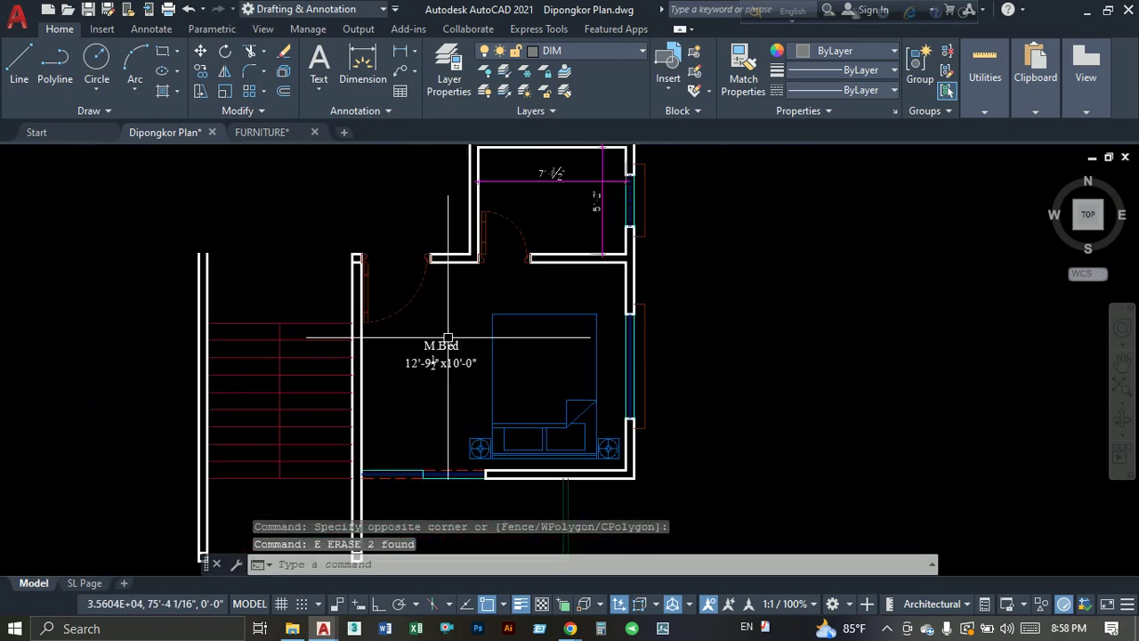
middle_drag(407, 338, 352, 449)
scroll(444, 389, down, 4)
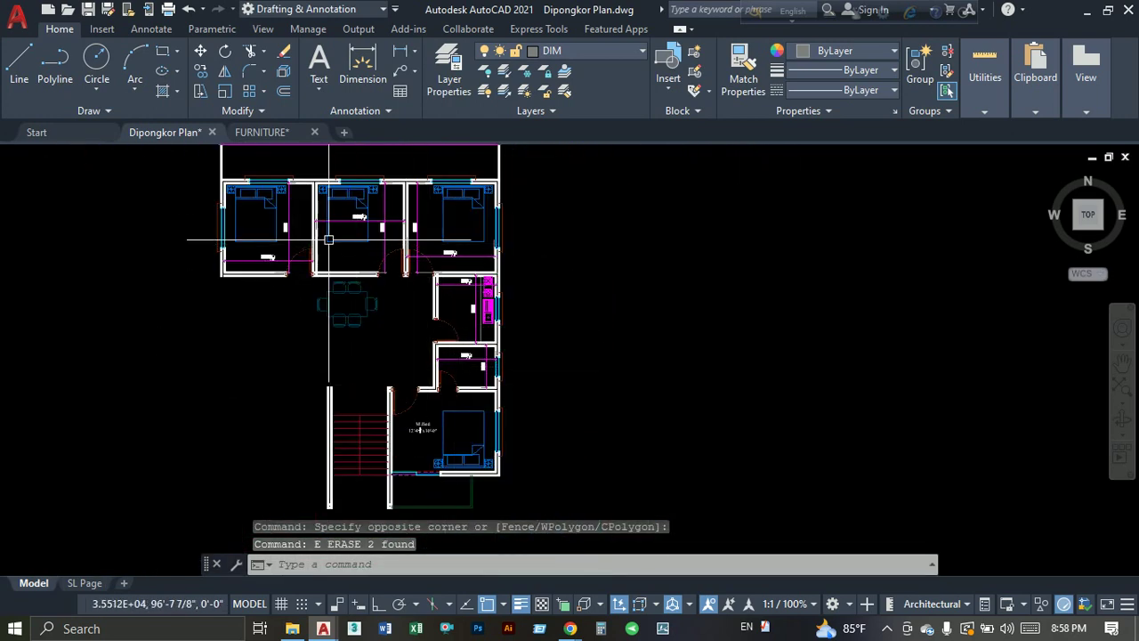
middle_drag(364, 389, 354, 351)
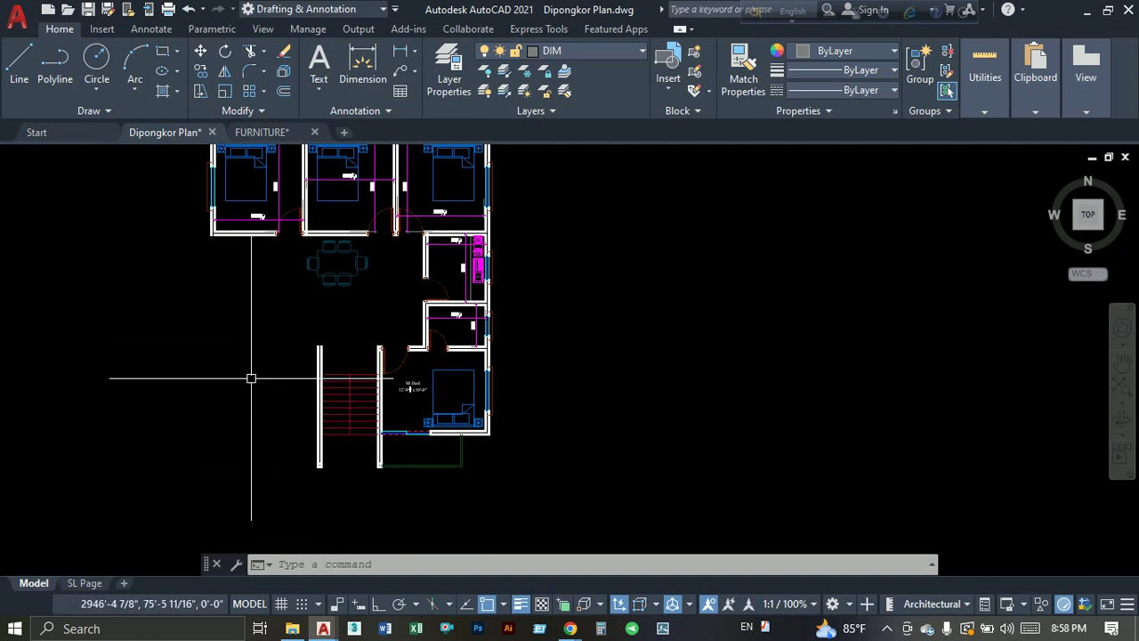
click(557, 597)
click(570, 628)
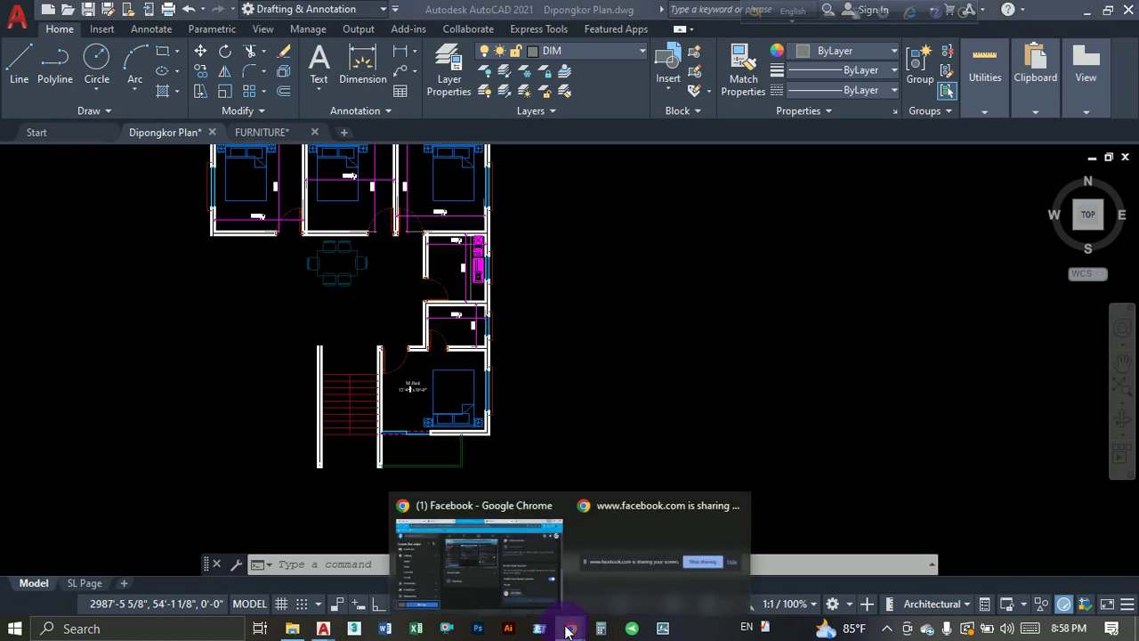